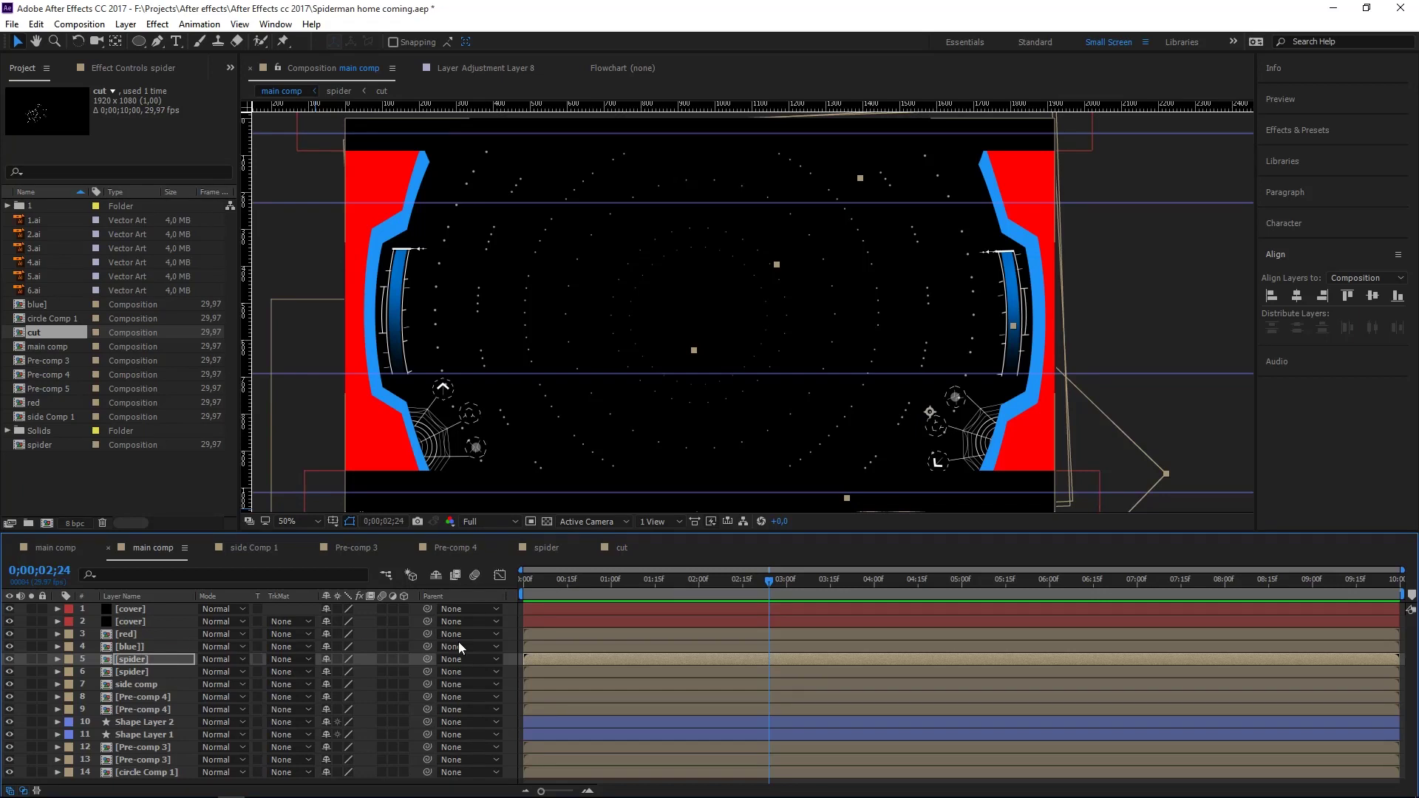
- Add a new adjustment layer above the blue layer and expand the Effects & Presets panel
click(202, 647)
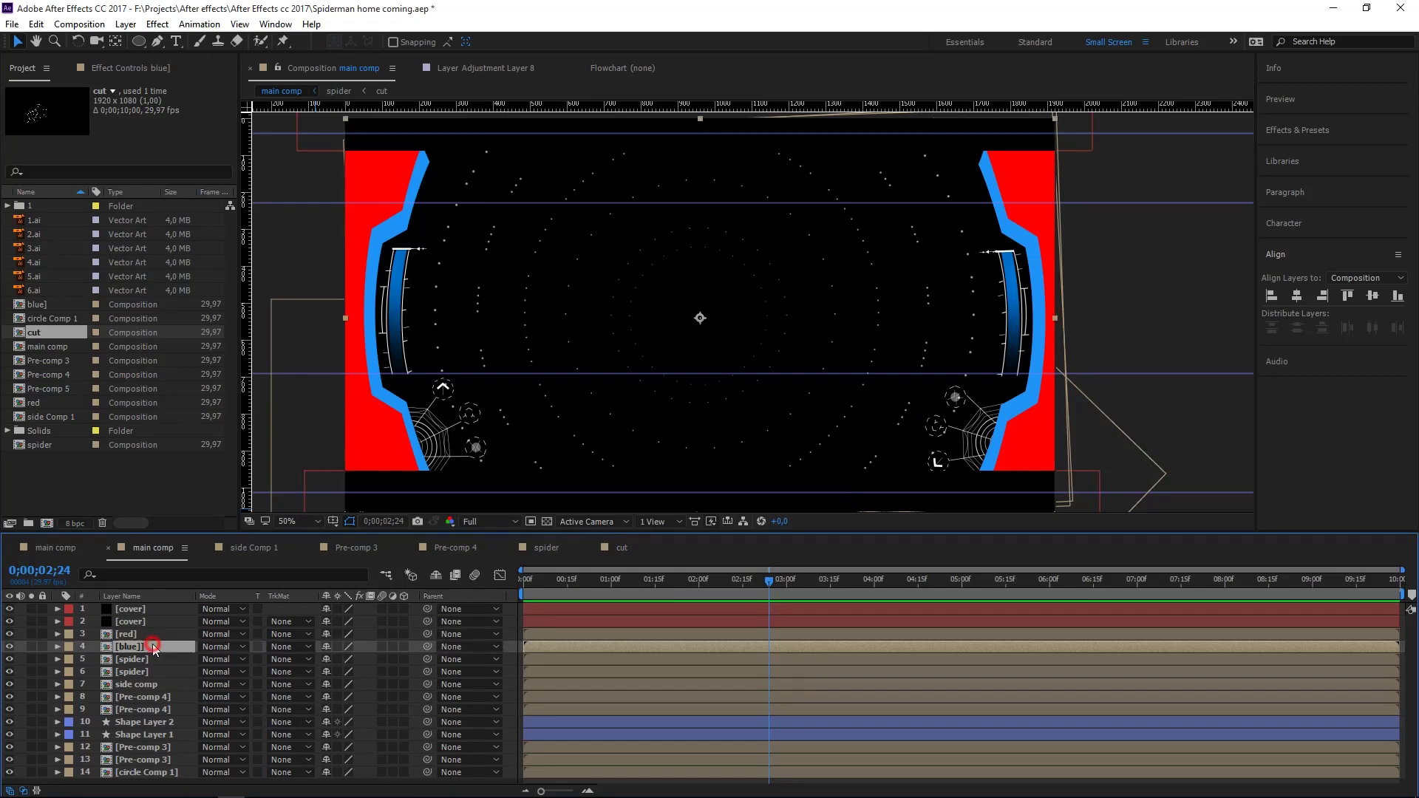
right_click(510, 646)
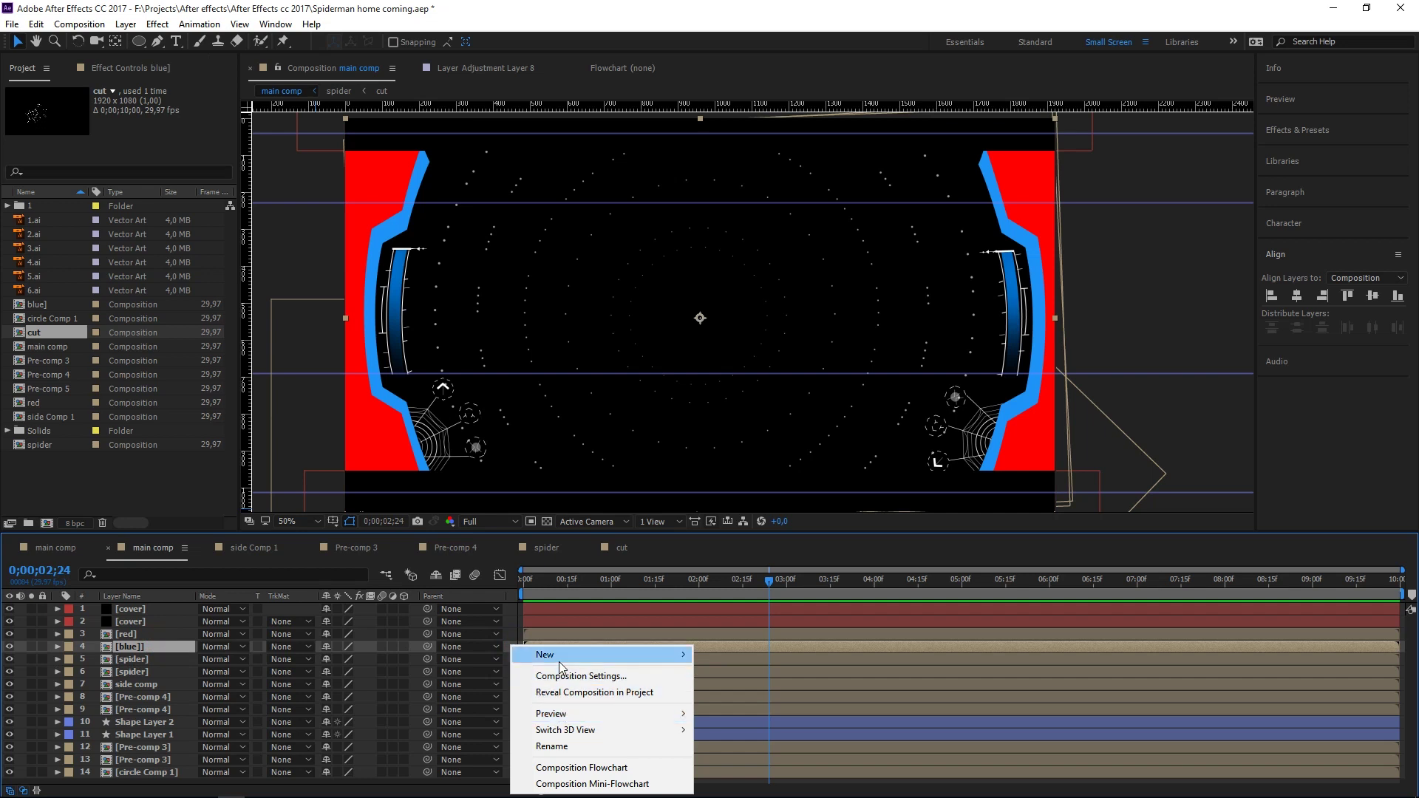
mouse_move(555, 655)
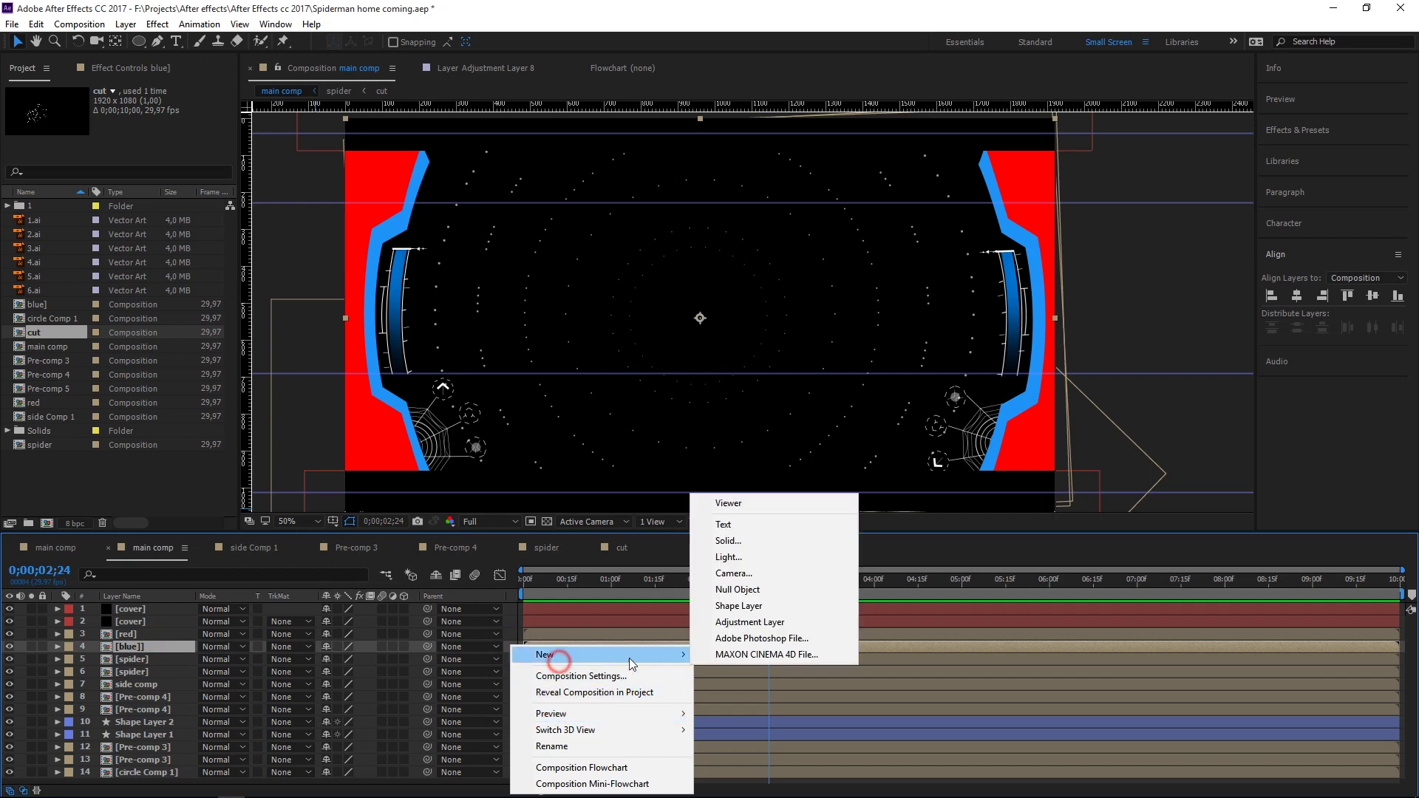
click(762, 623)
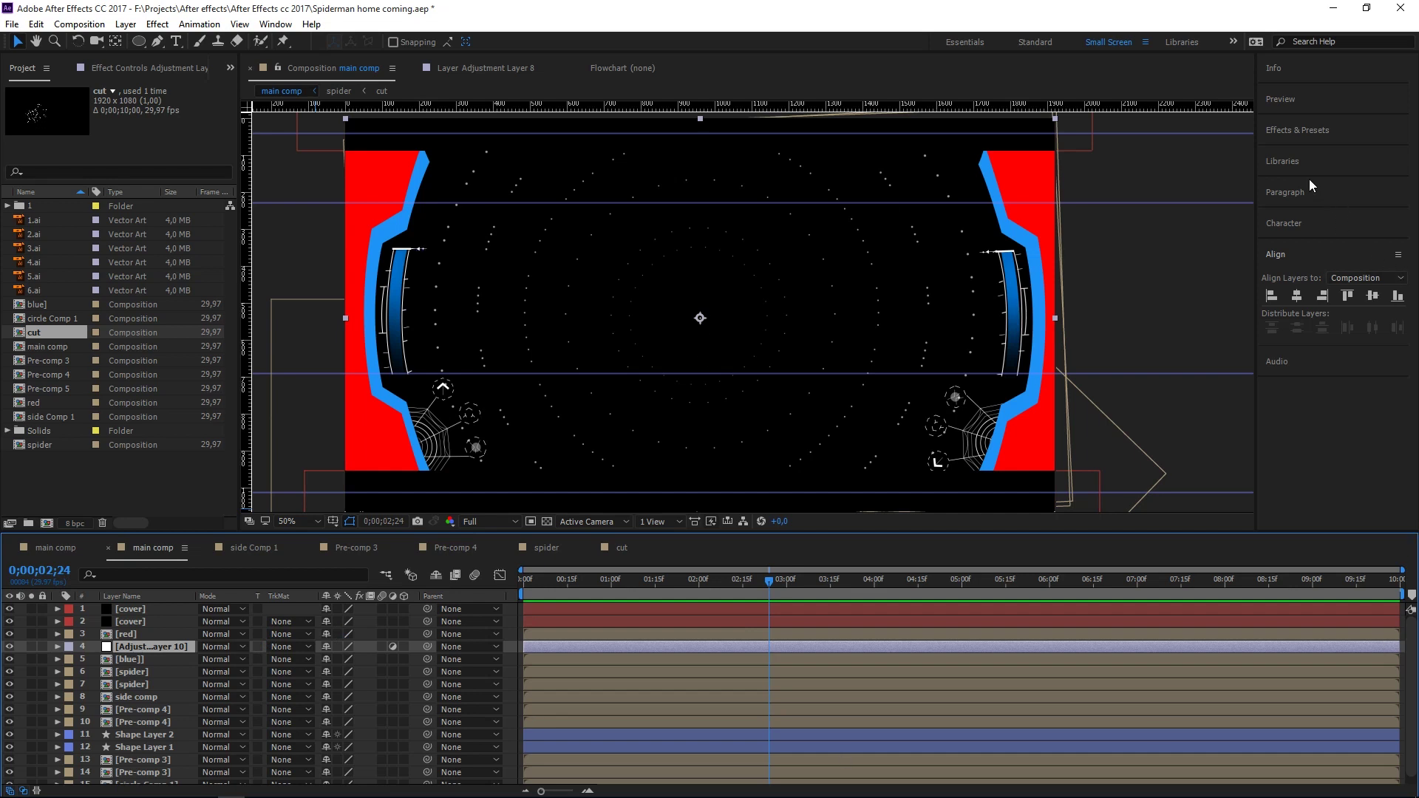
click(1306, 136)
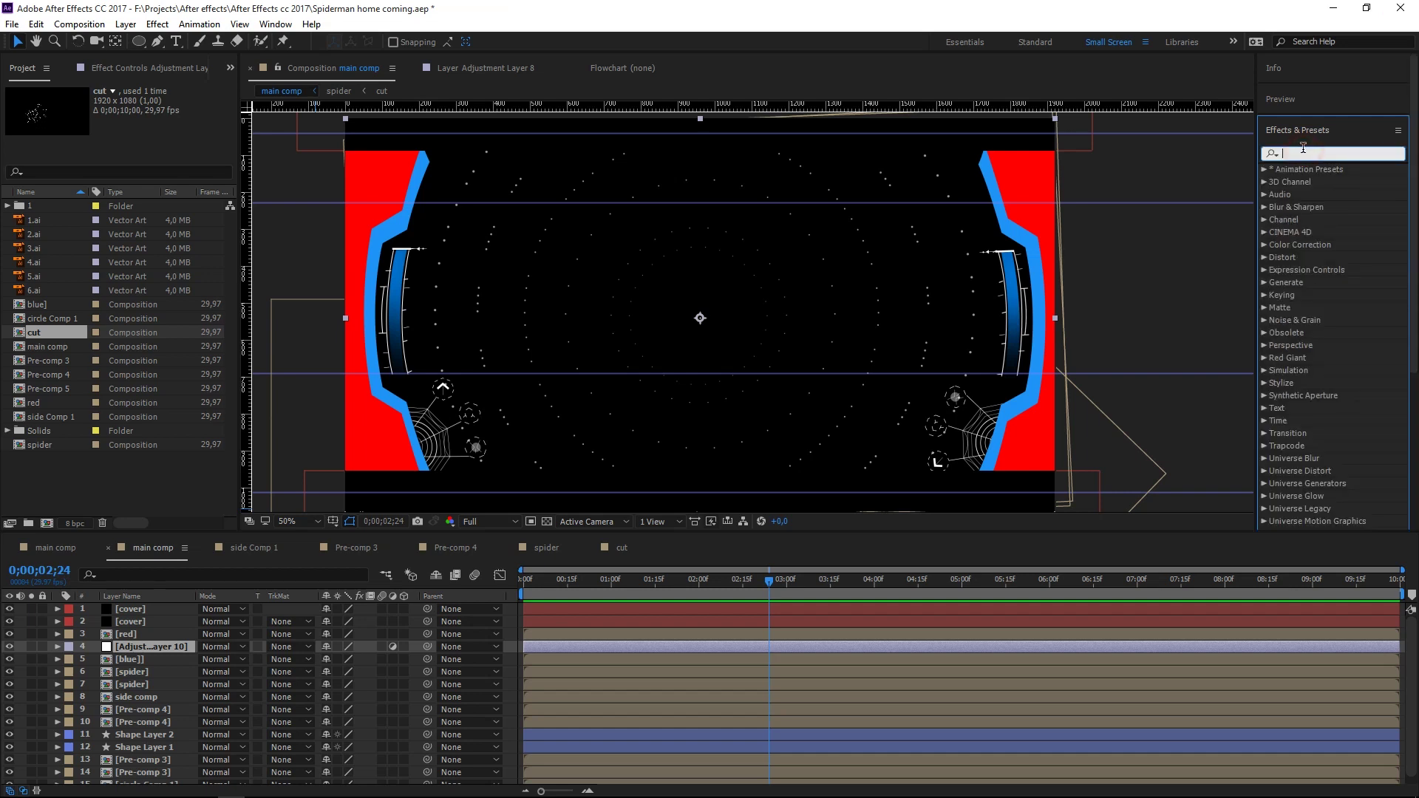
- Apply the Tint effect to the adjustment layer and start mapping white toward blue
text(tint)
drag(1328, 256, 143, 644)
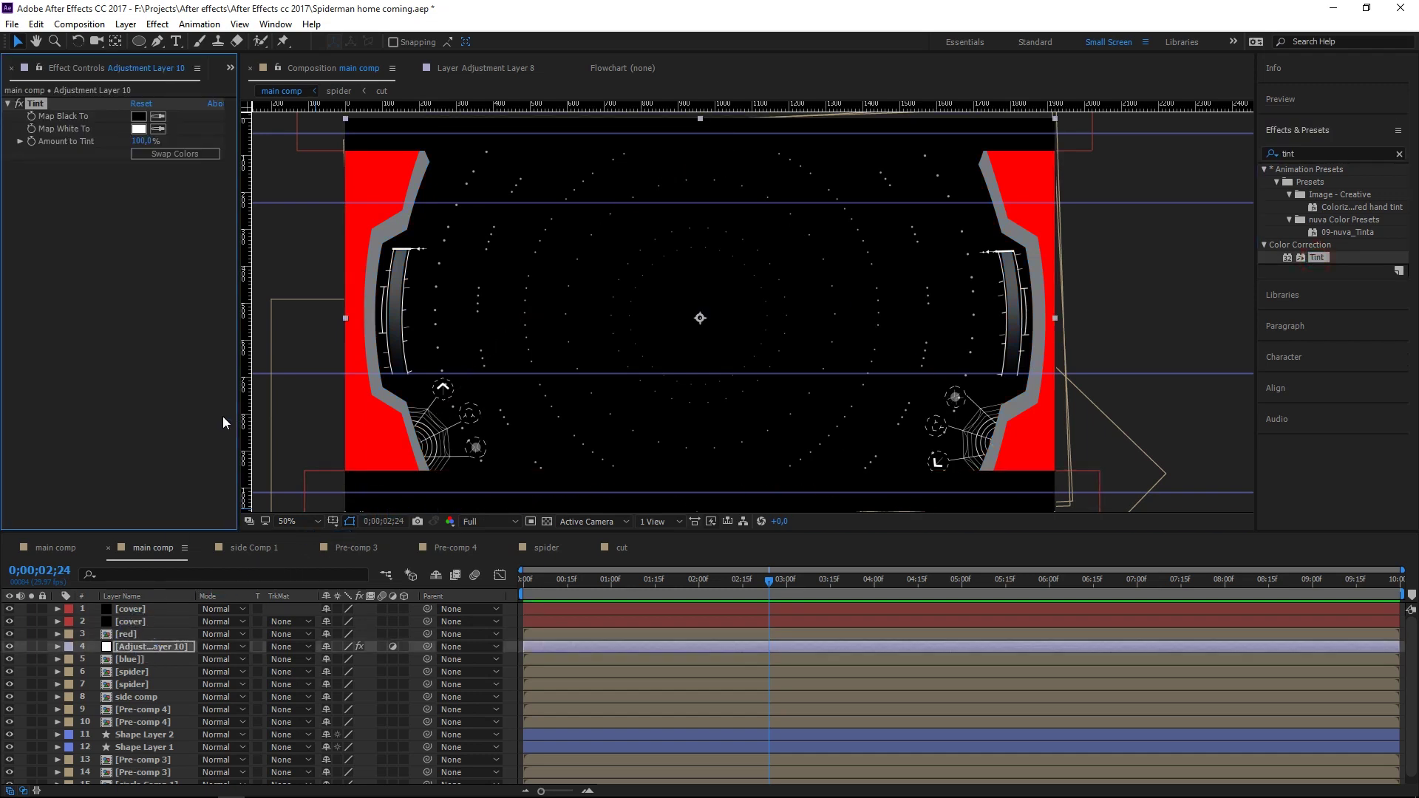
click(138, 128)
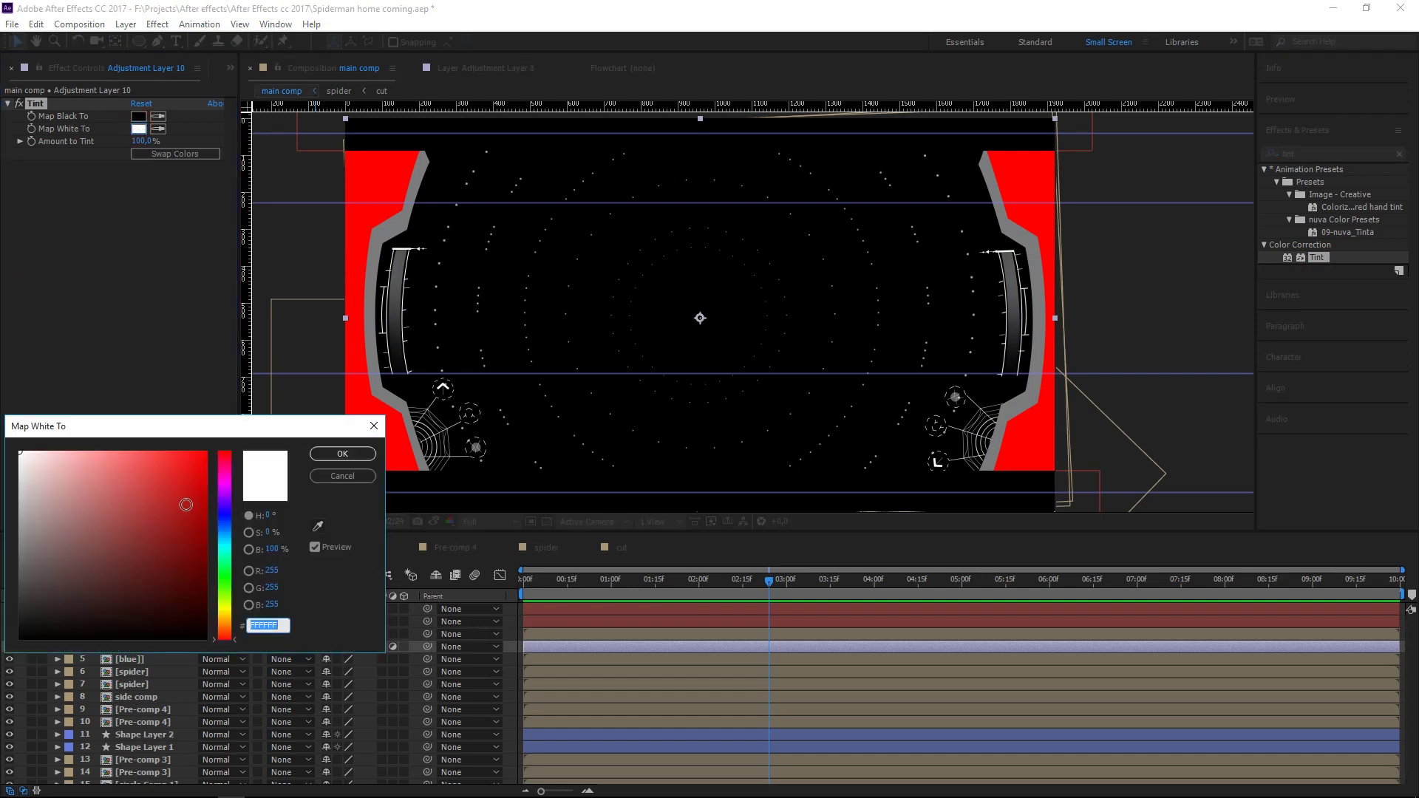
click(225, 530)
drag(226, 540, 189, 474)
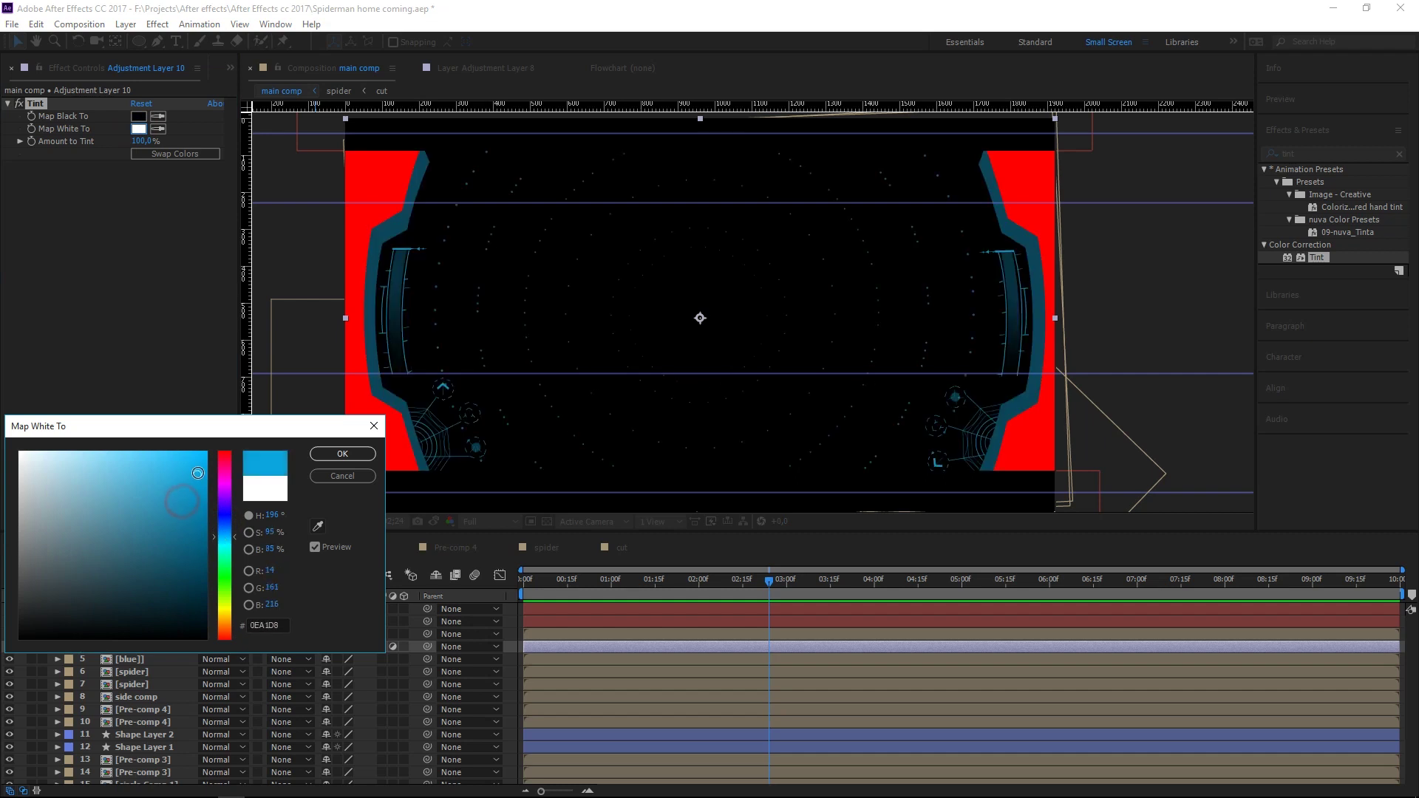
drag(184, 474, 222, 452)
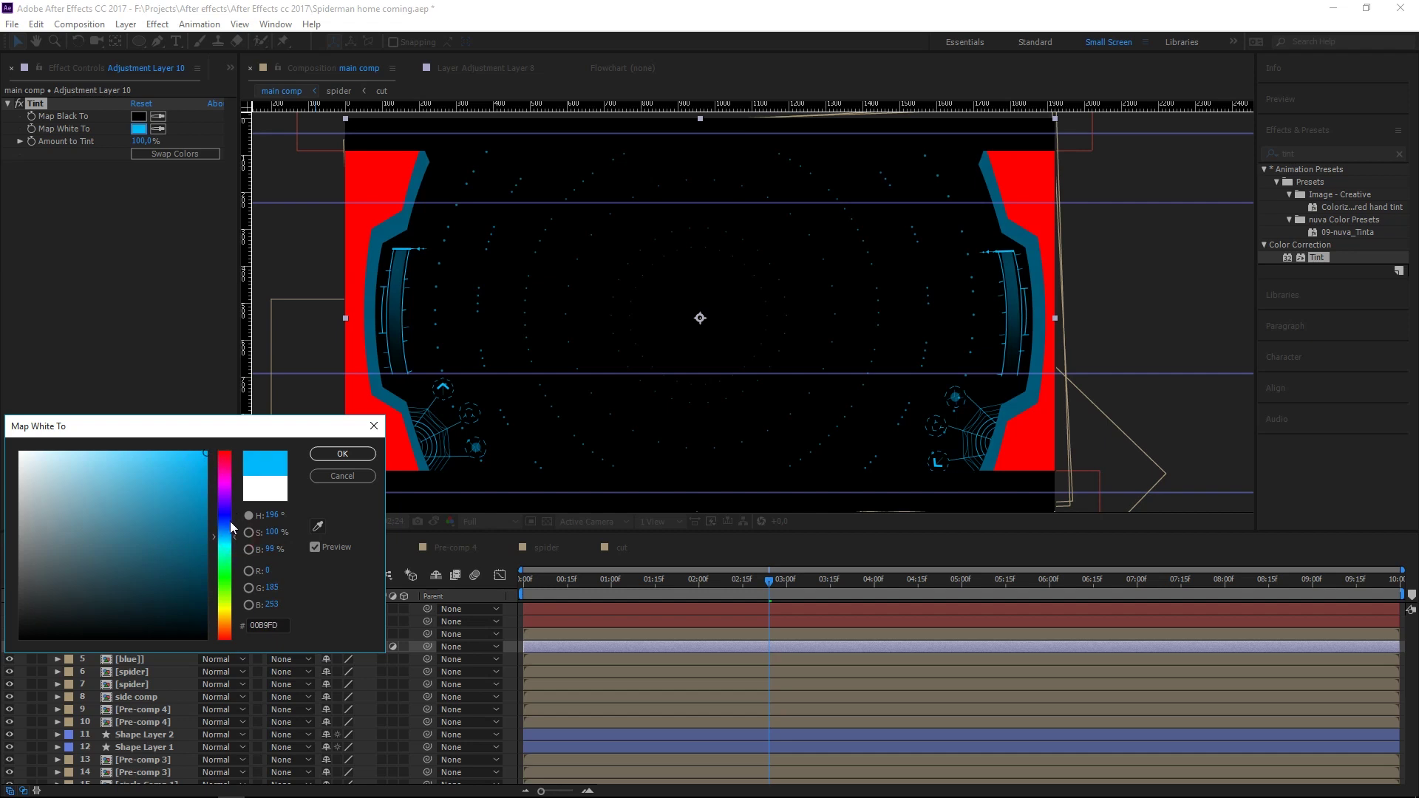
drag(234, 542, 234, 538)
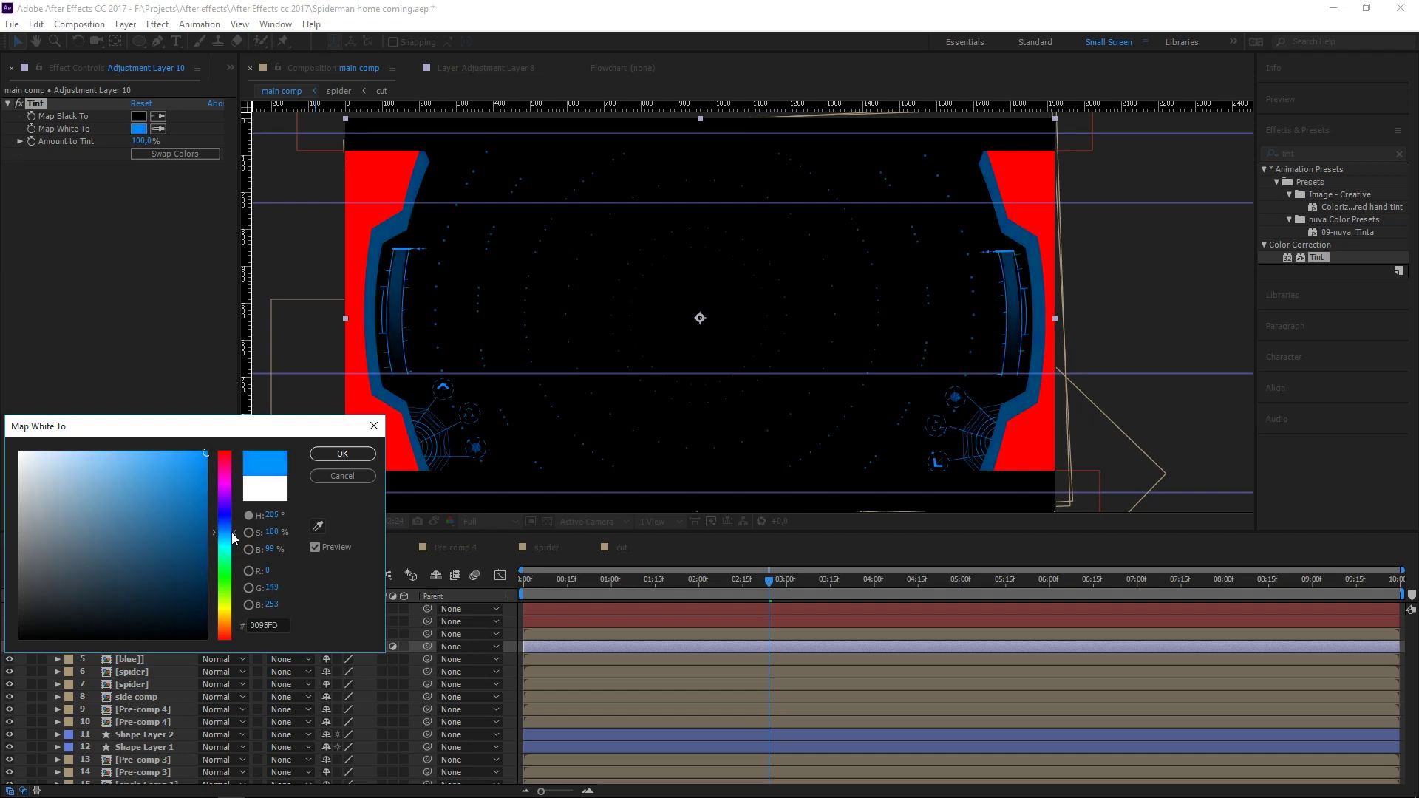
- Refine Tint's Map White To to medium blue 3068E5 and confirm it
mouse_move(204, 452)
mouse_down()
mouse_move(198, 468)
mouse_move(206, 459)
mouse_up()
drag(233, 539, 234, 526)
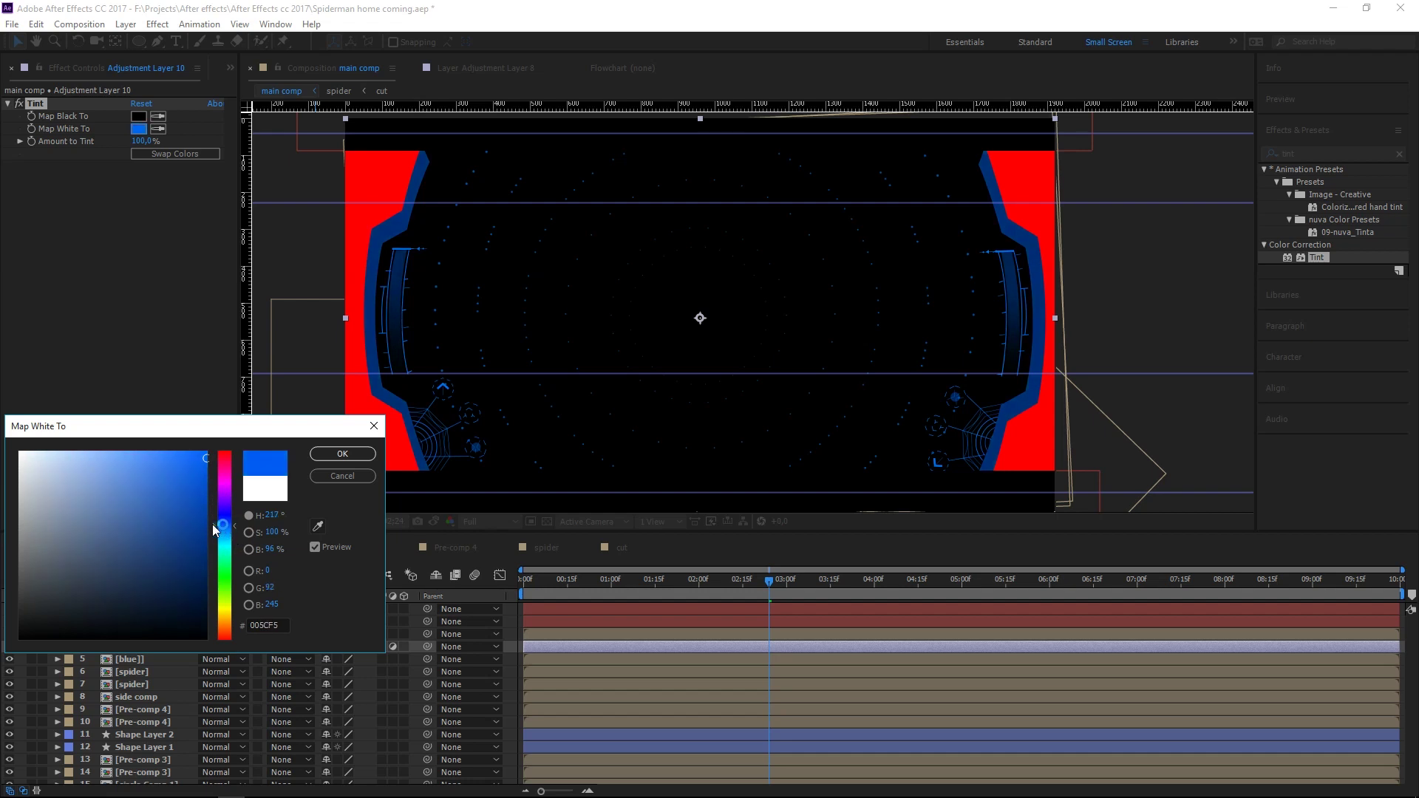
click(195, 478)
drag(195, 478, 156, 491)
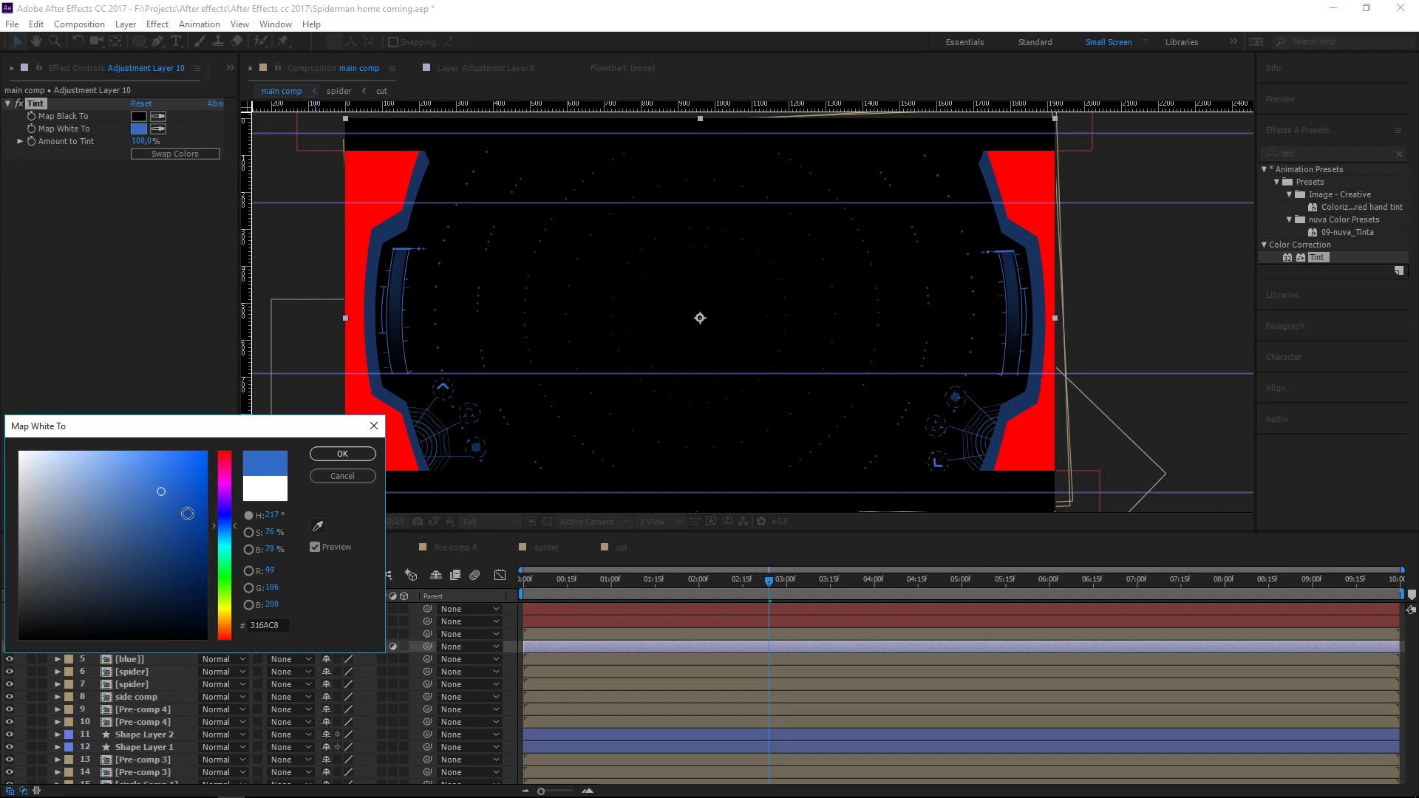
click(218, 526)
drag(218, 527, 219, 531)
click(168, 470)
click(317, 458)
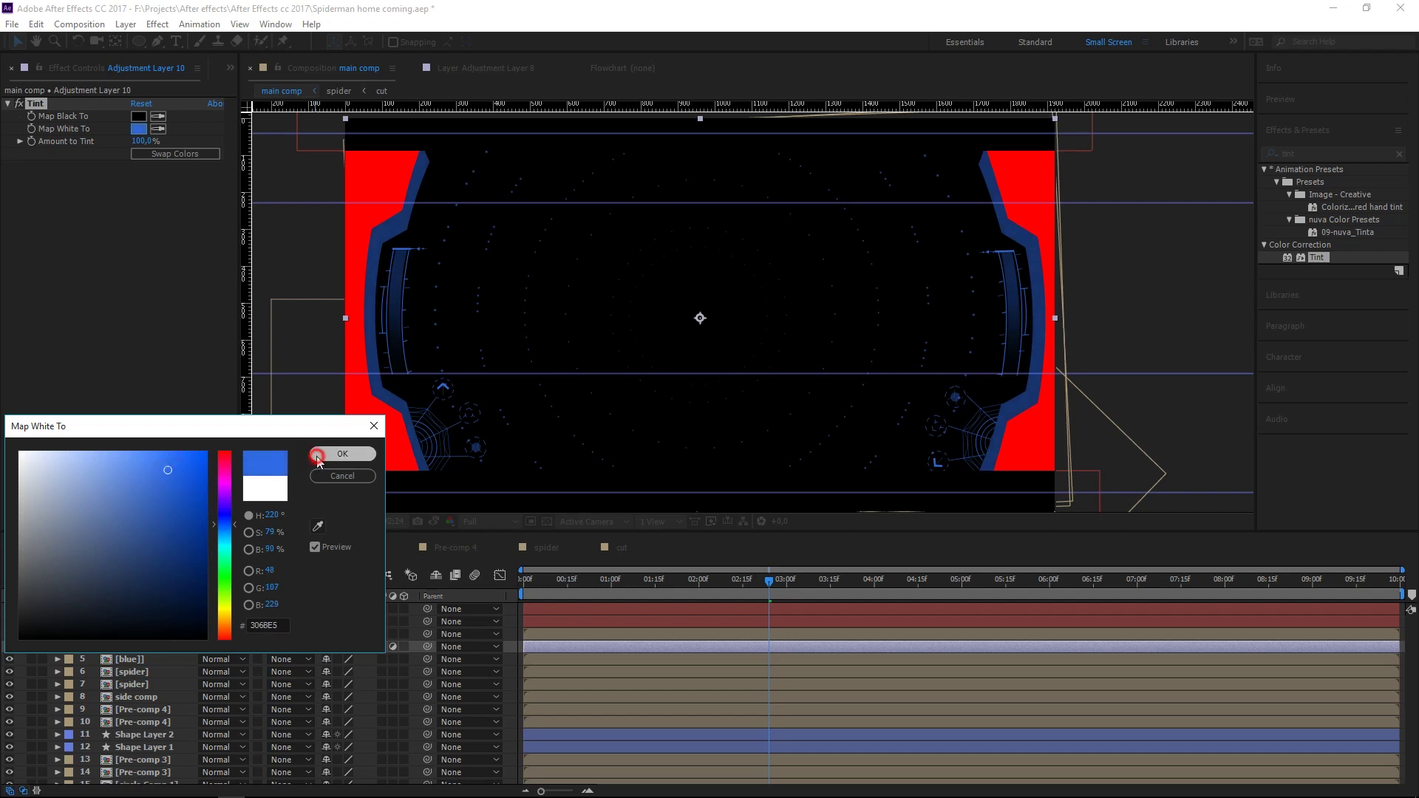
click(138, 116)
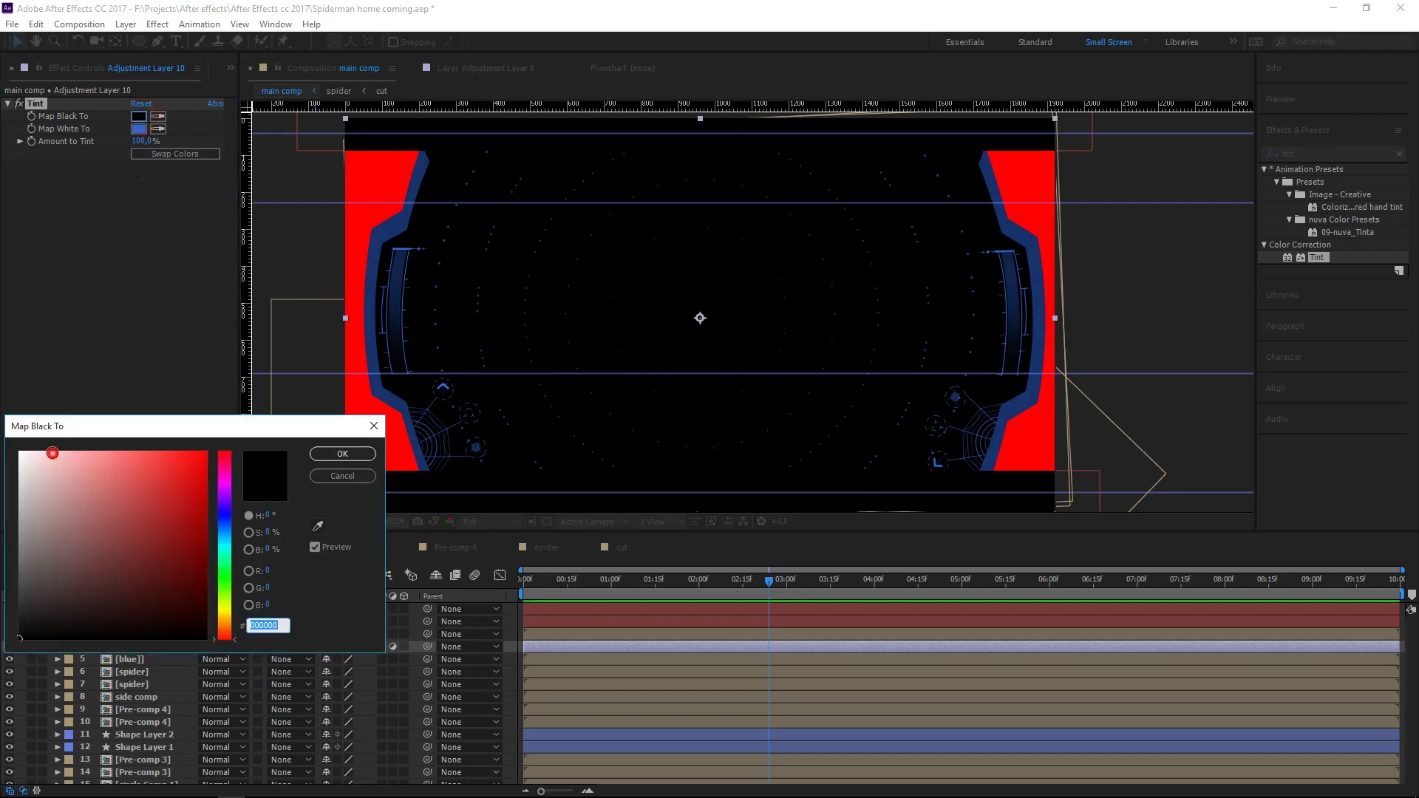
- Set Tint's Map Black To to light blue 31A0DA, then search effects for 'glo'
drag(52, 453, 14, 450)
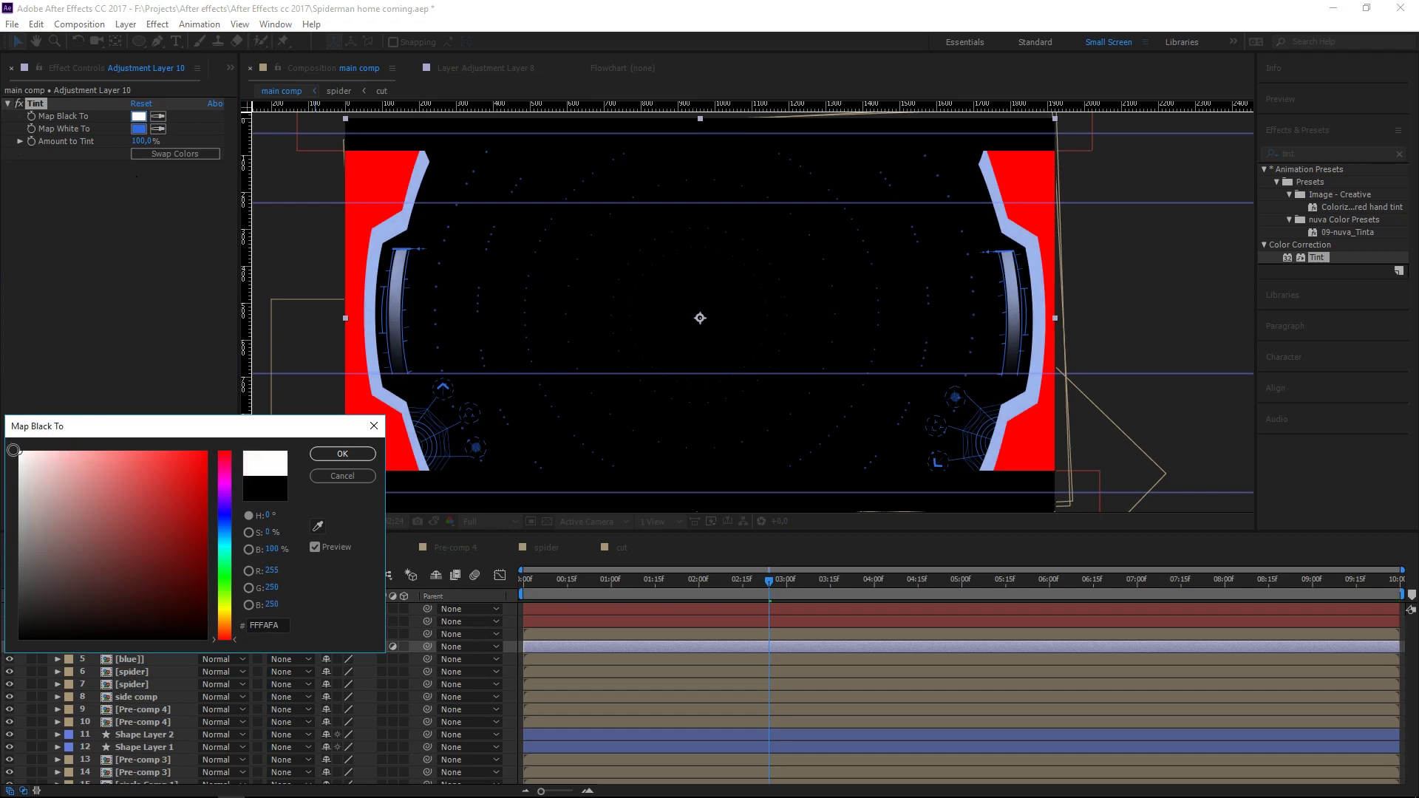
click(227, 543)
drag(227, 544, 226, 540)
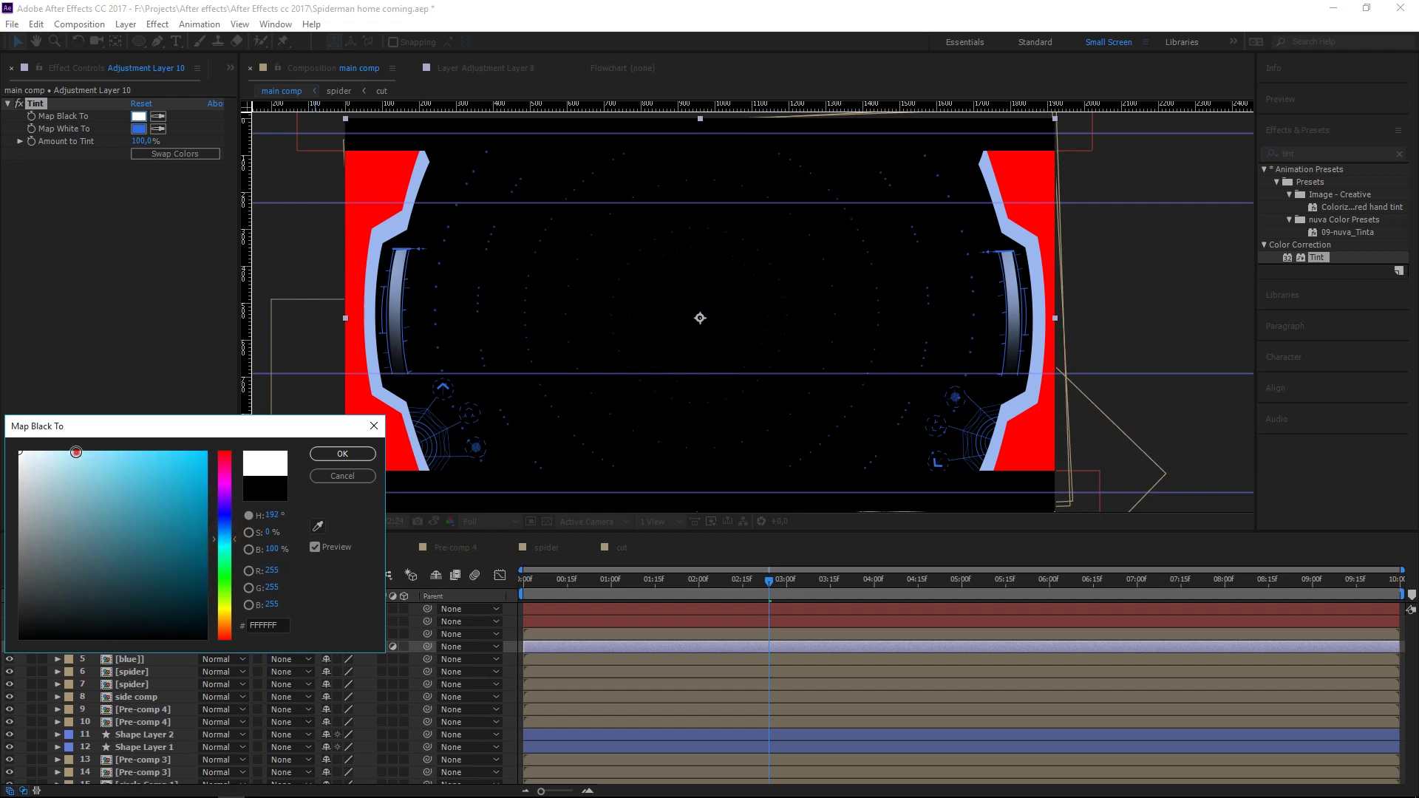
click(77, 466)
drag(92, 484, 164, 478)
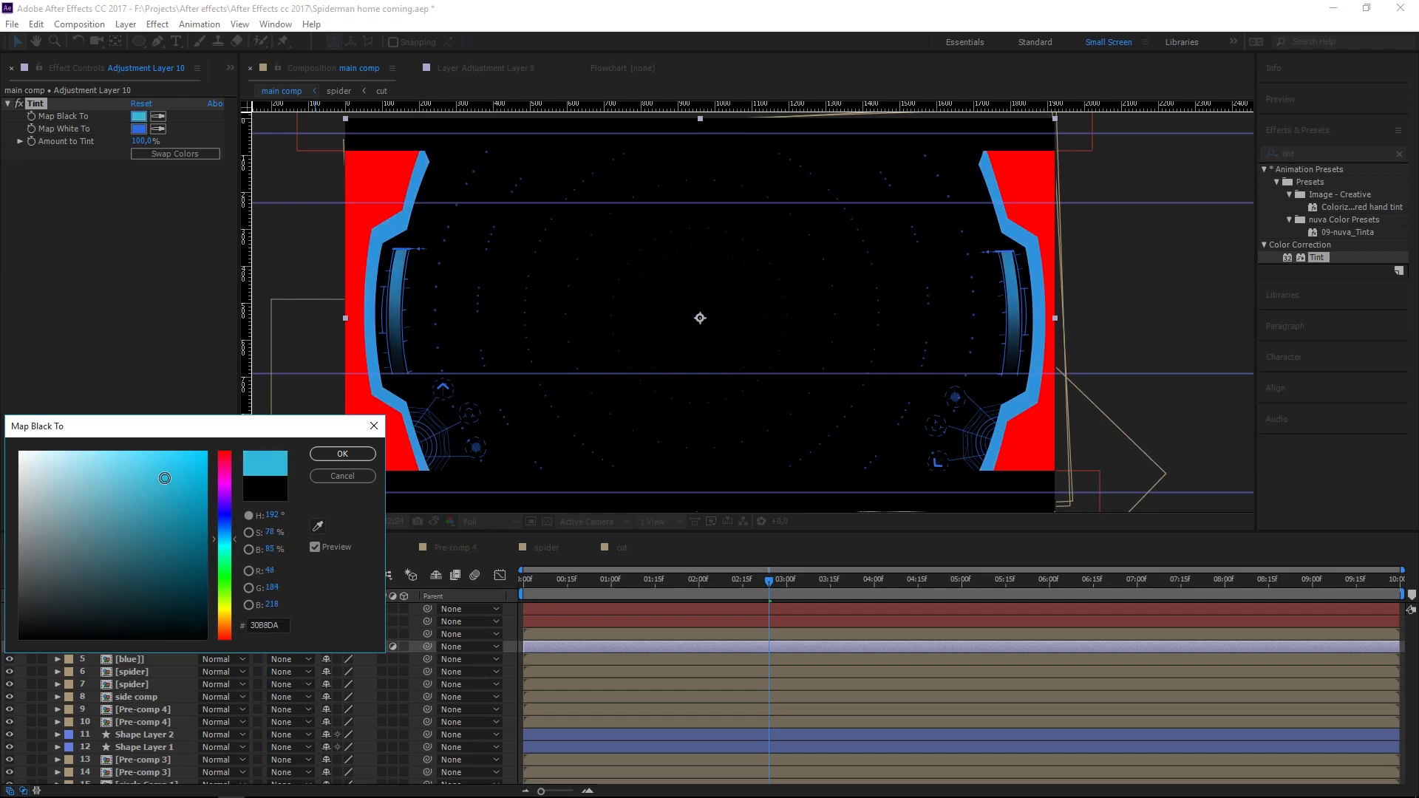
drag(233, 545, 232, 536)
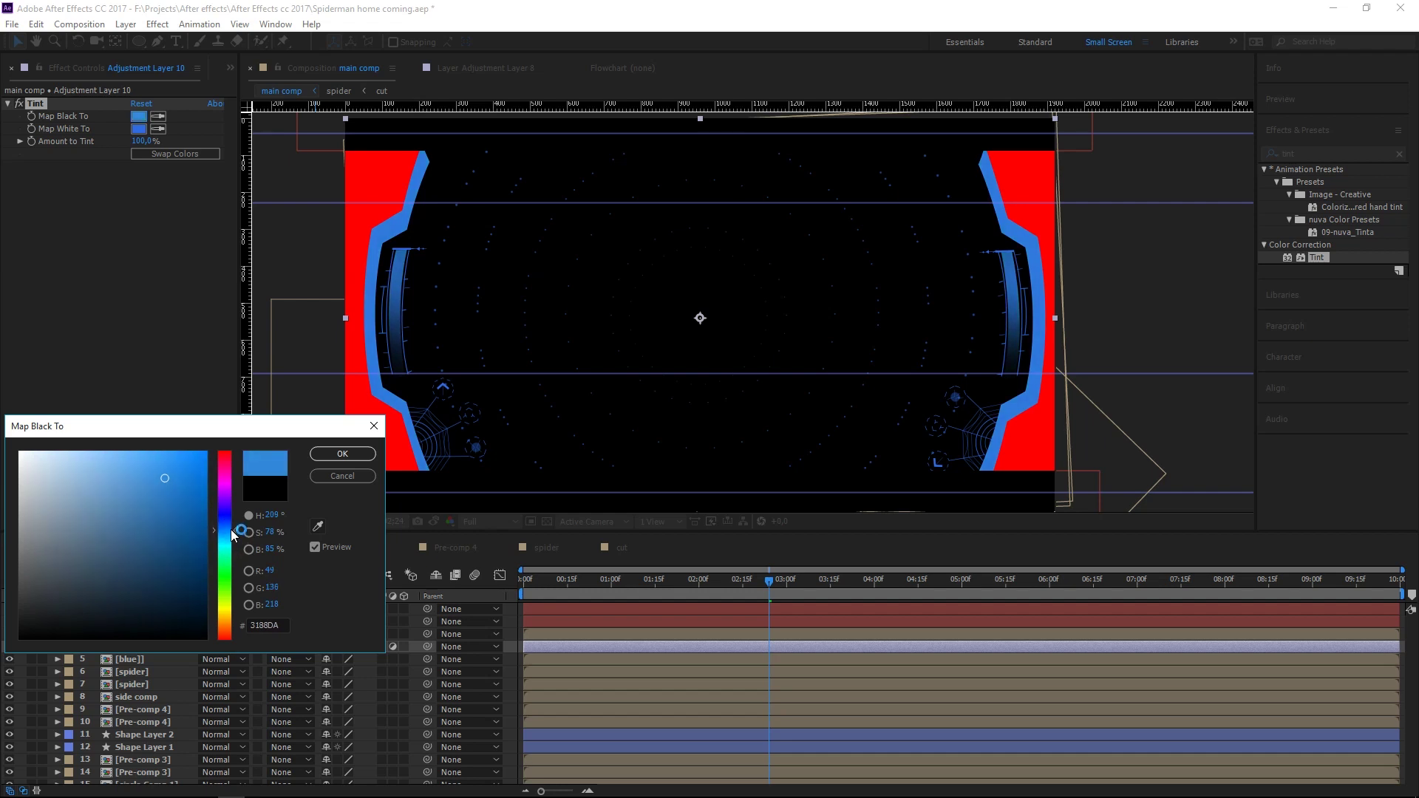
click(342, 453)
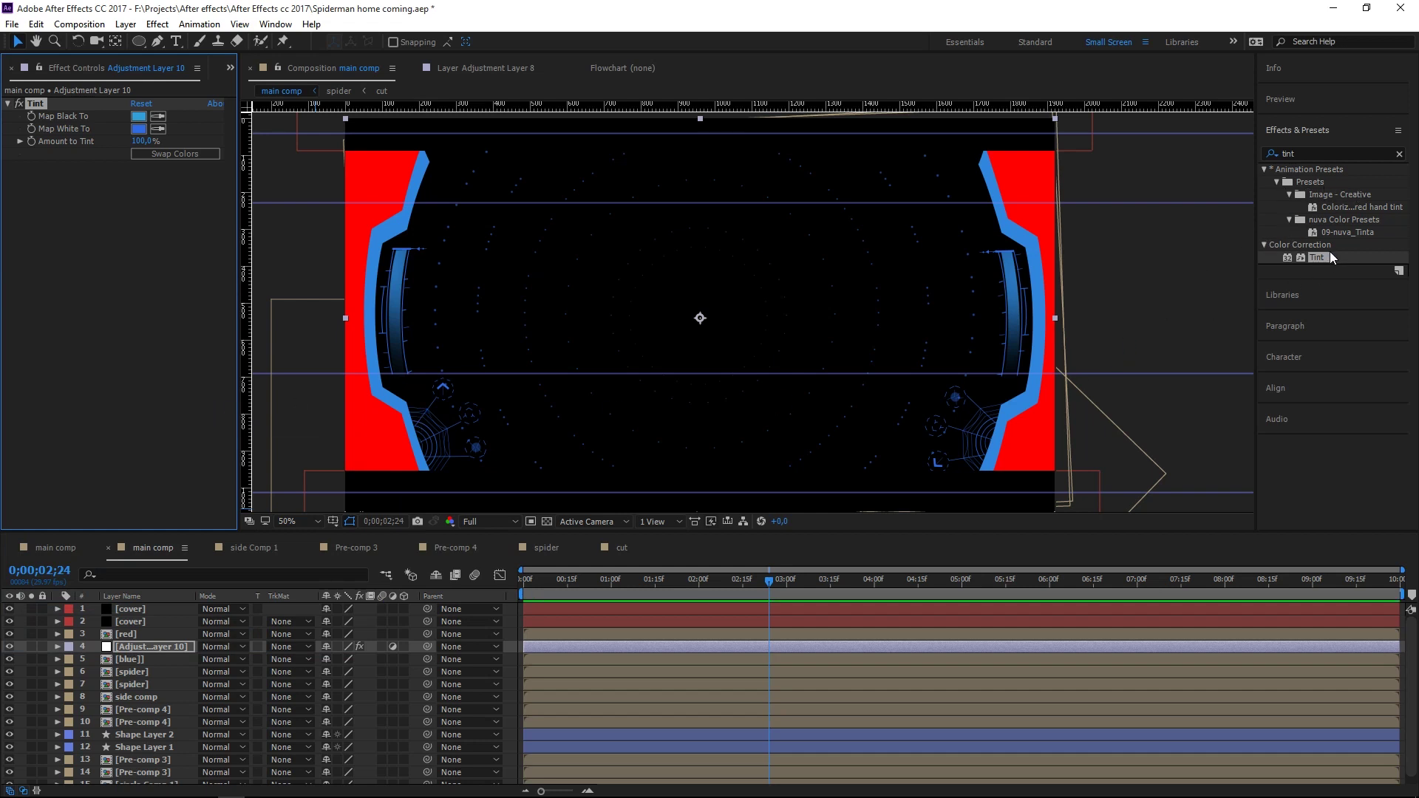
double_click(1309, 155)
text(glo)
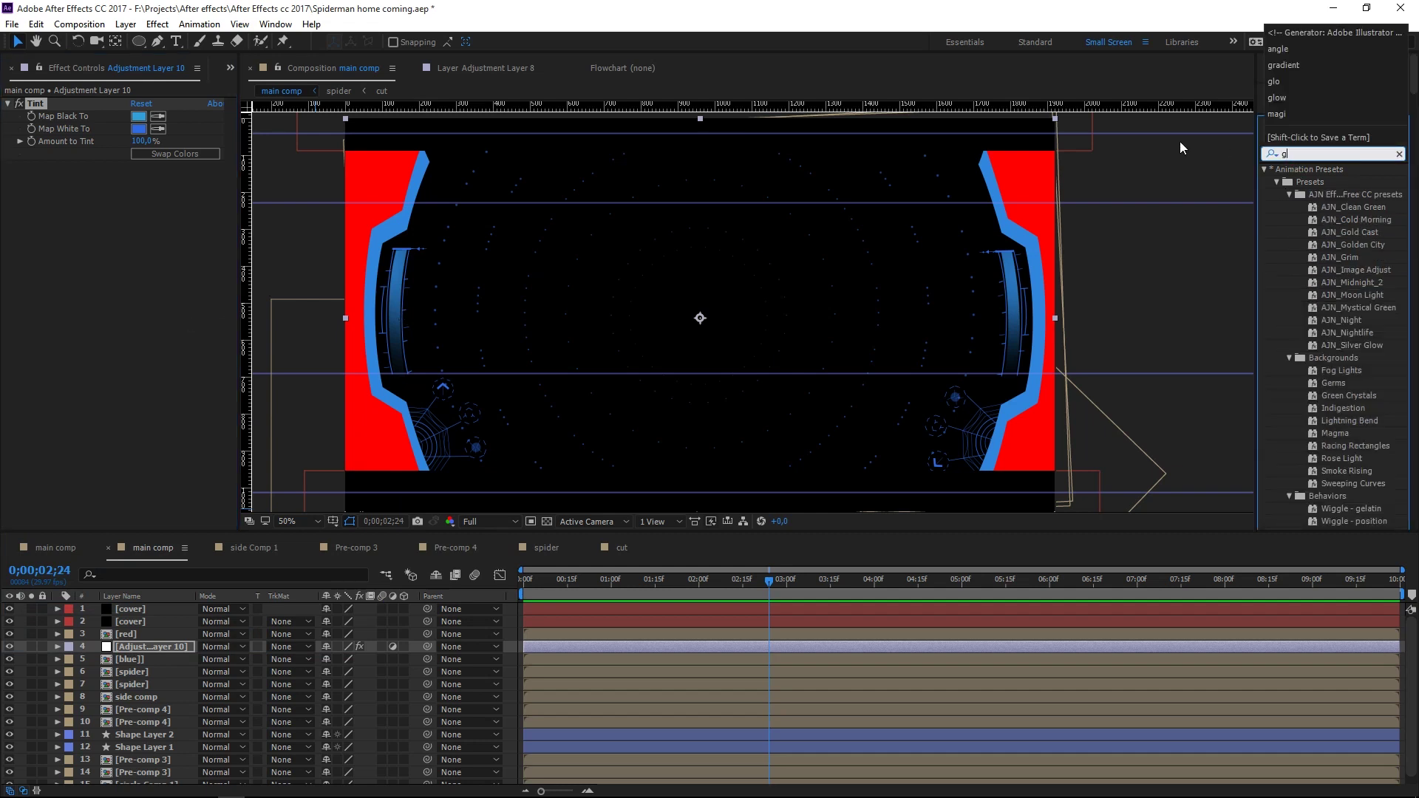
- Search for 'glow' and apply the Glow effect to the adjustment layer
key(BackSpace)
text(ow)
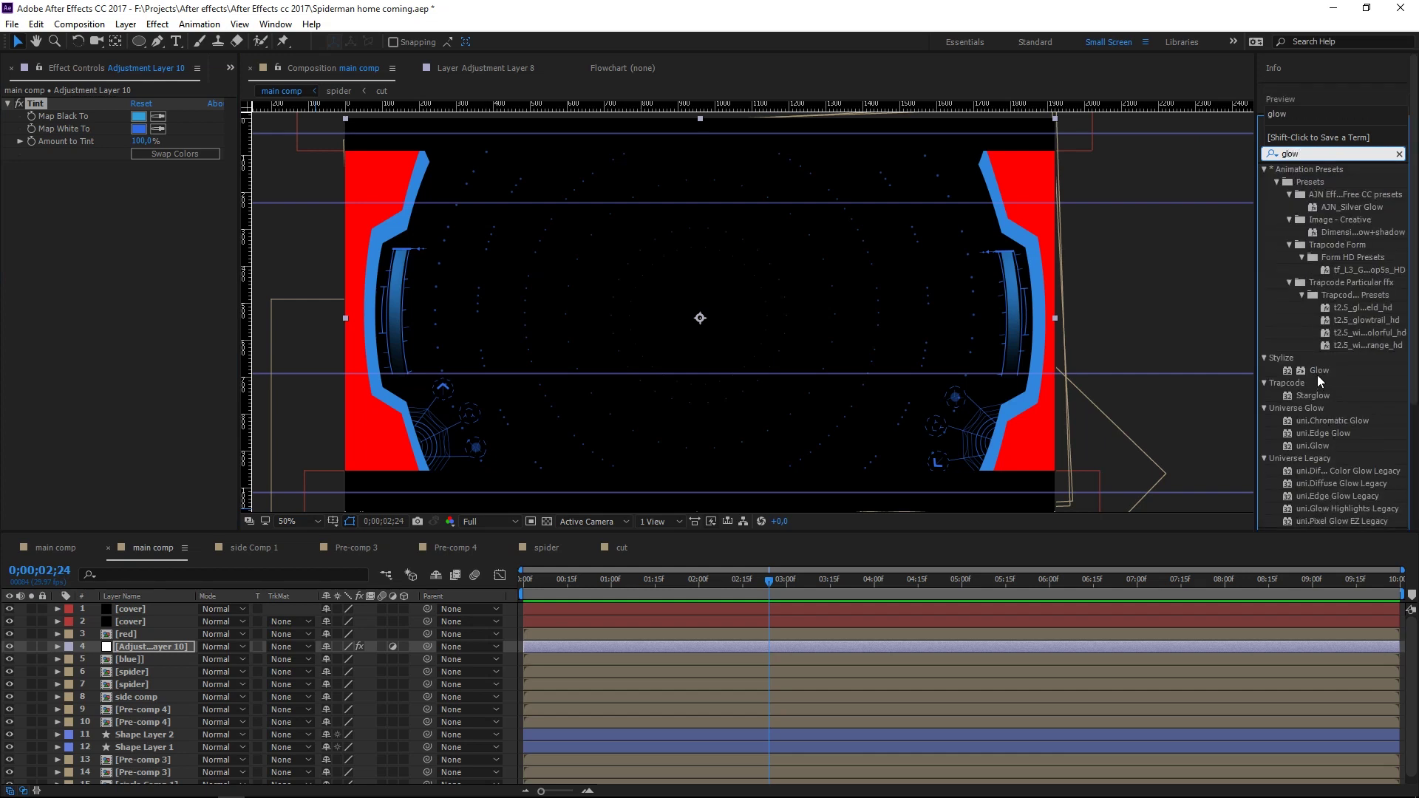
drag(1317, 371, 46, 302)
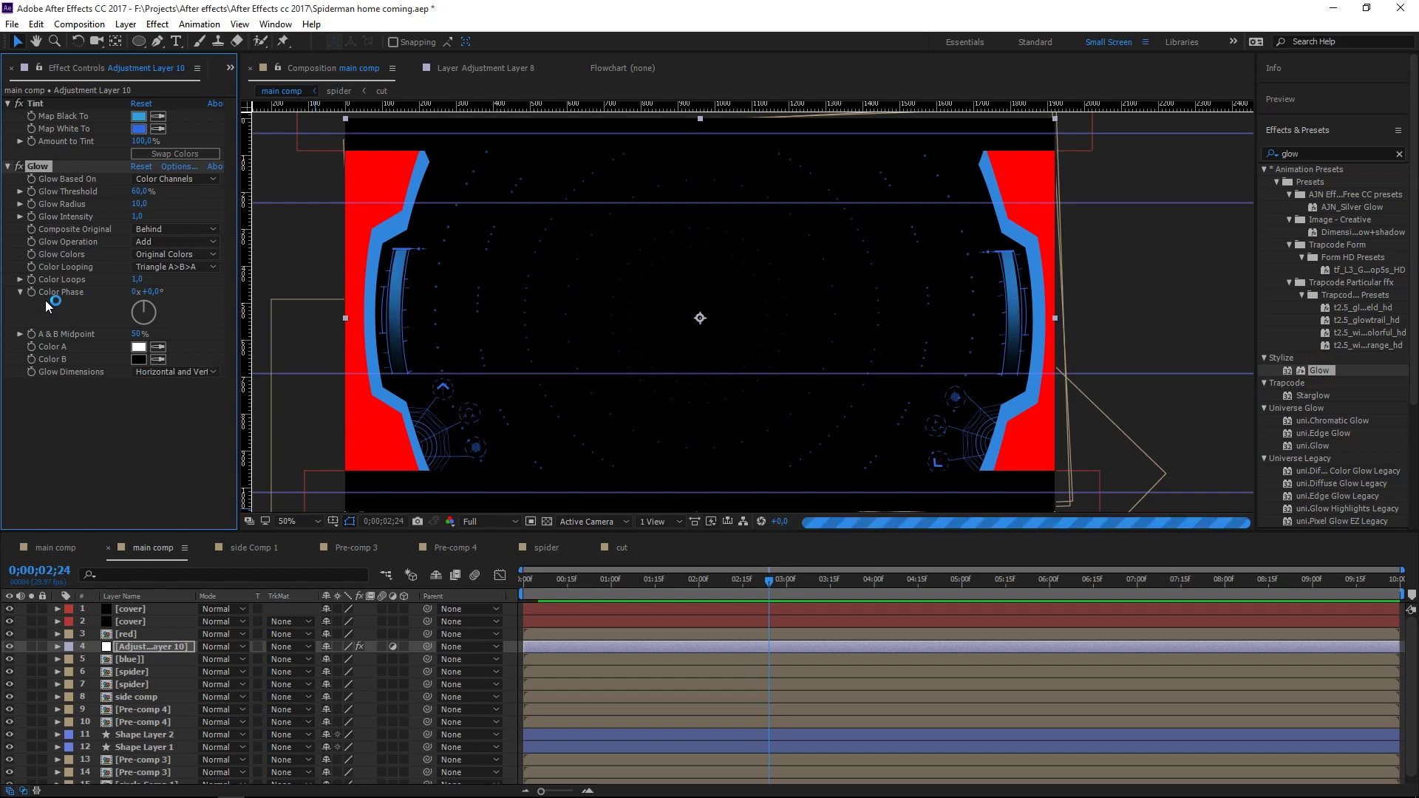
- Set Glow Threshold to about 61.2% and Glow Radius to 21
drag(137, 191, 151, 191)
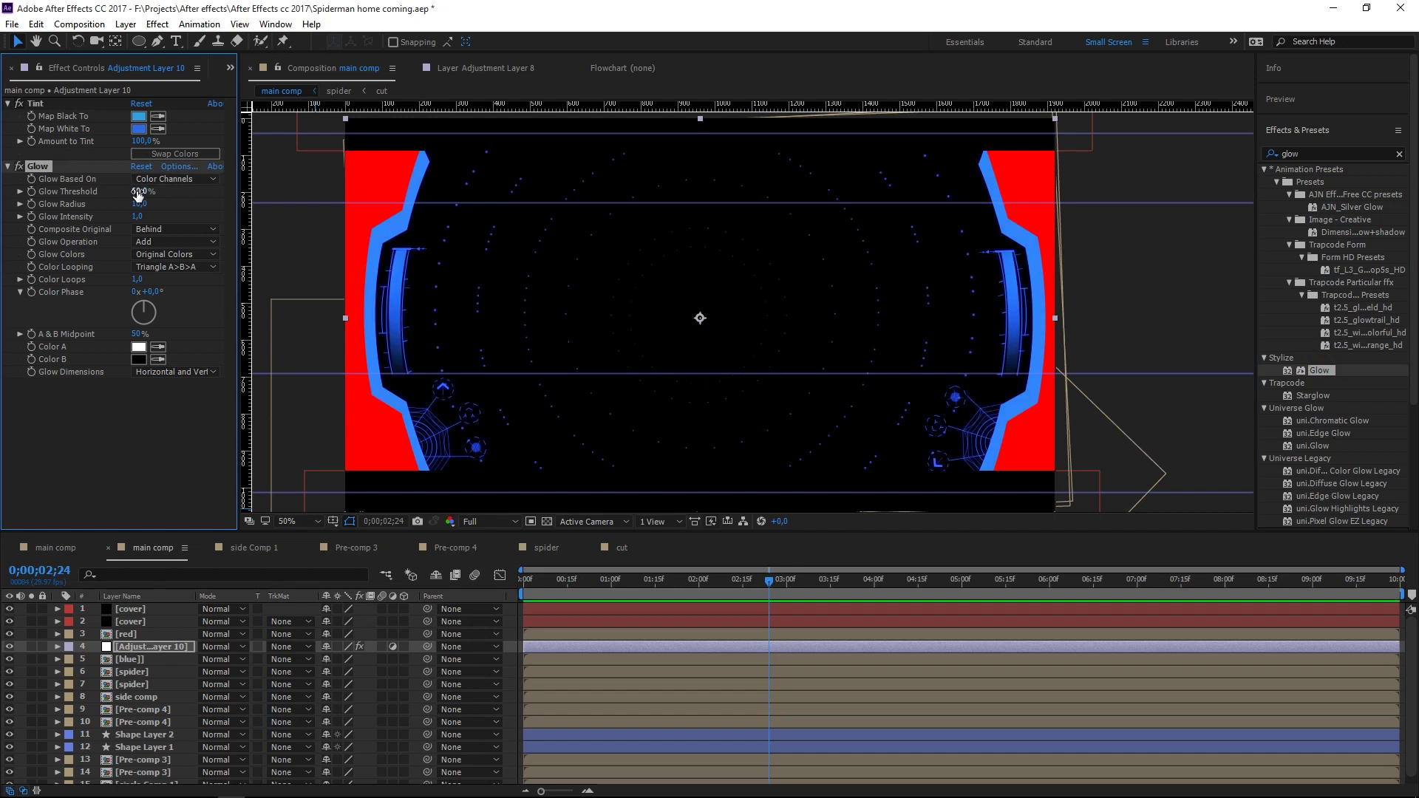
mouse_move(128, 190)
mouse_down()
mouse_move(110, 191)
mouse_move(148, 191)
mouse_up()
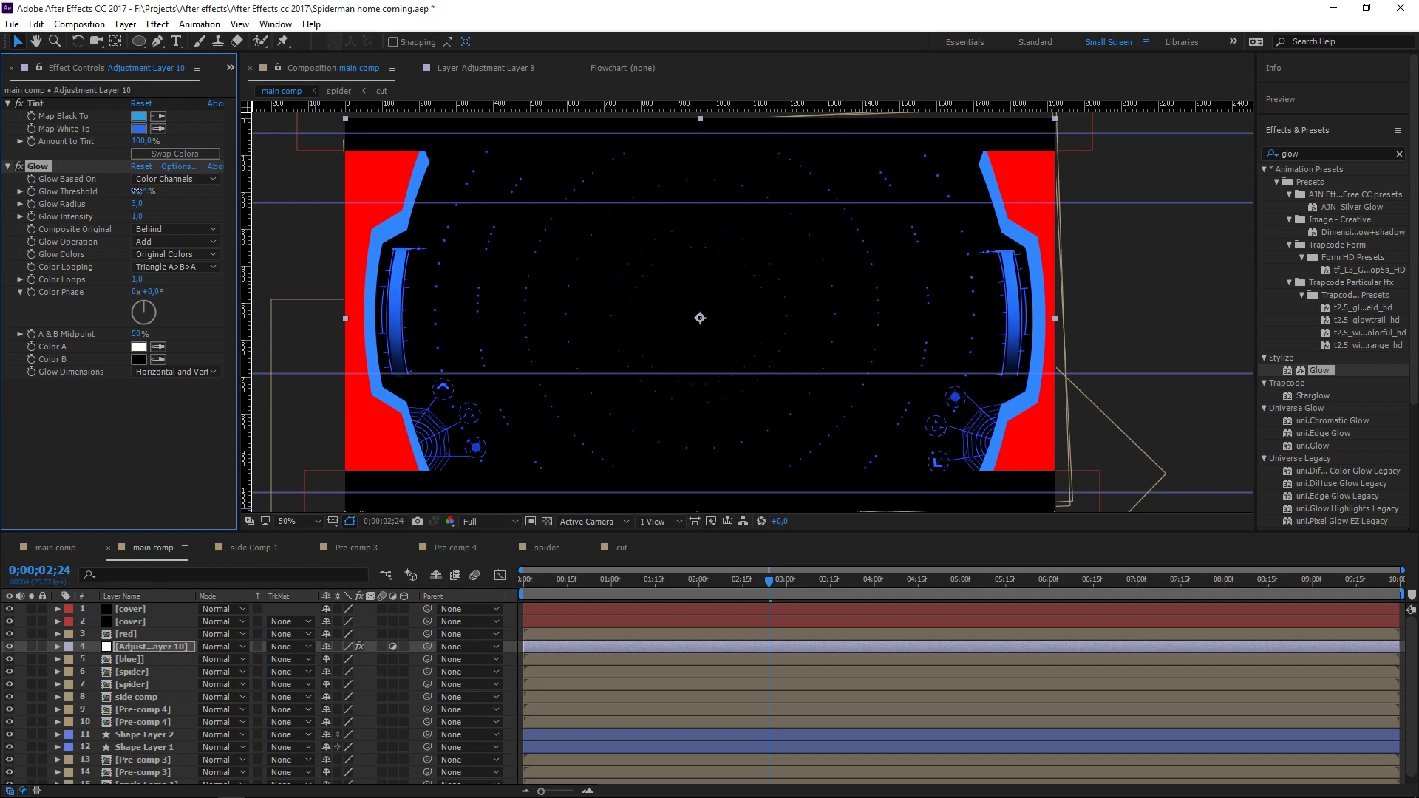
drag(130, 190, 136, 190)
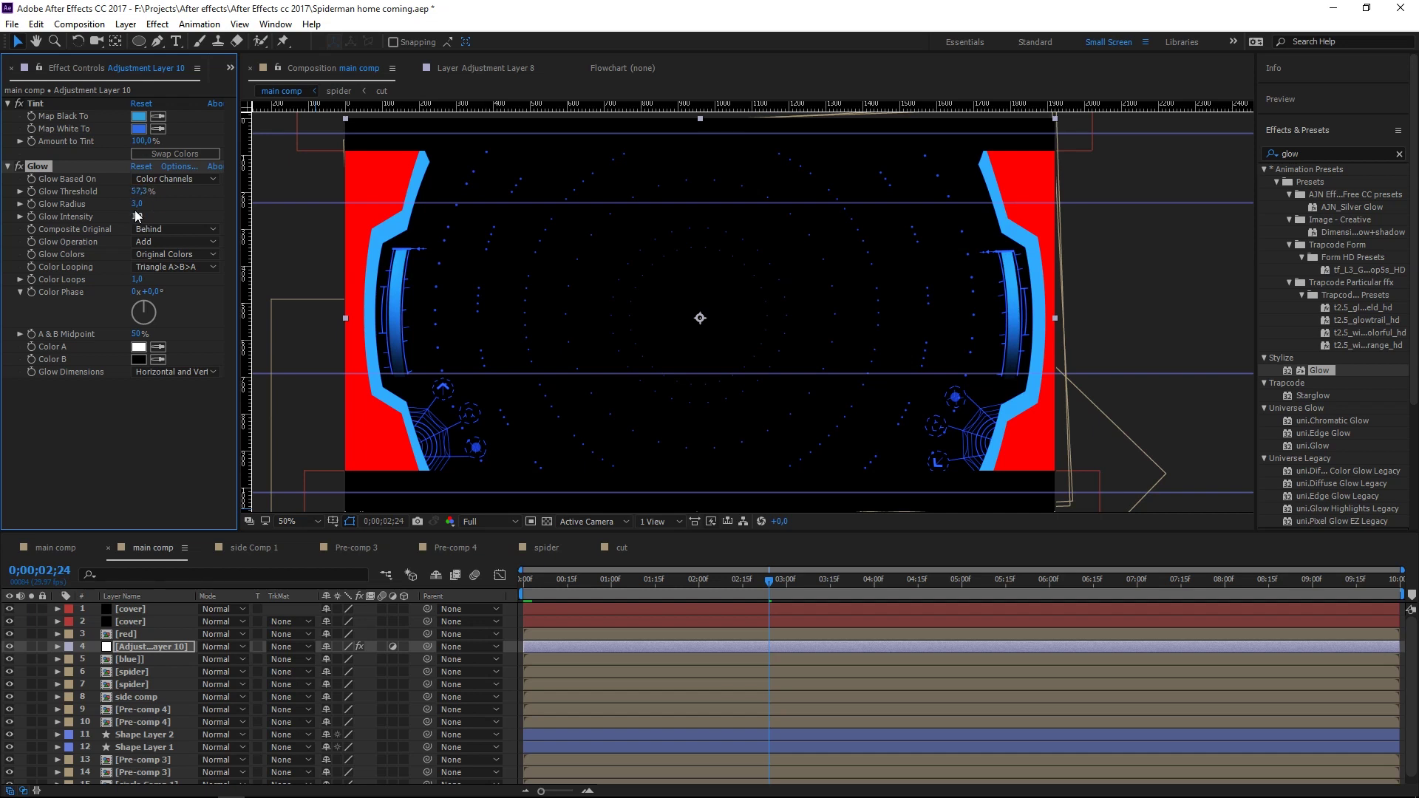
drag(131, 206, 126, 207)
drag(137, 207, 153, 212)
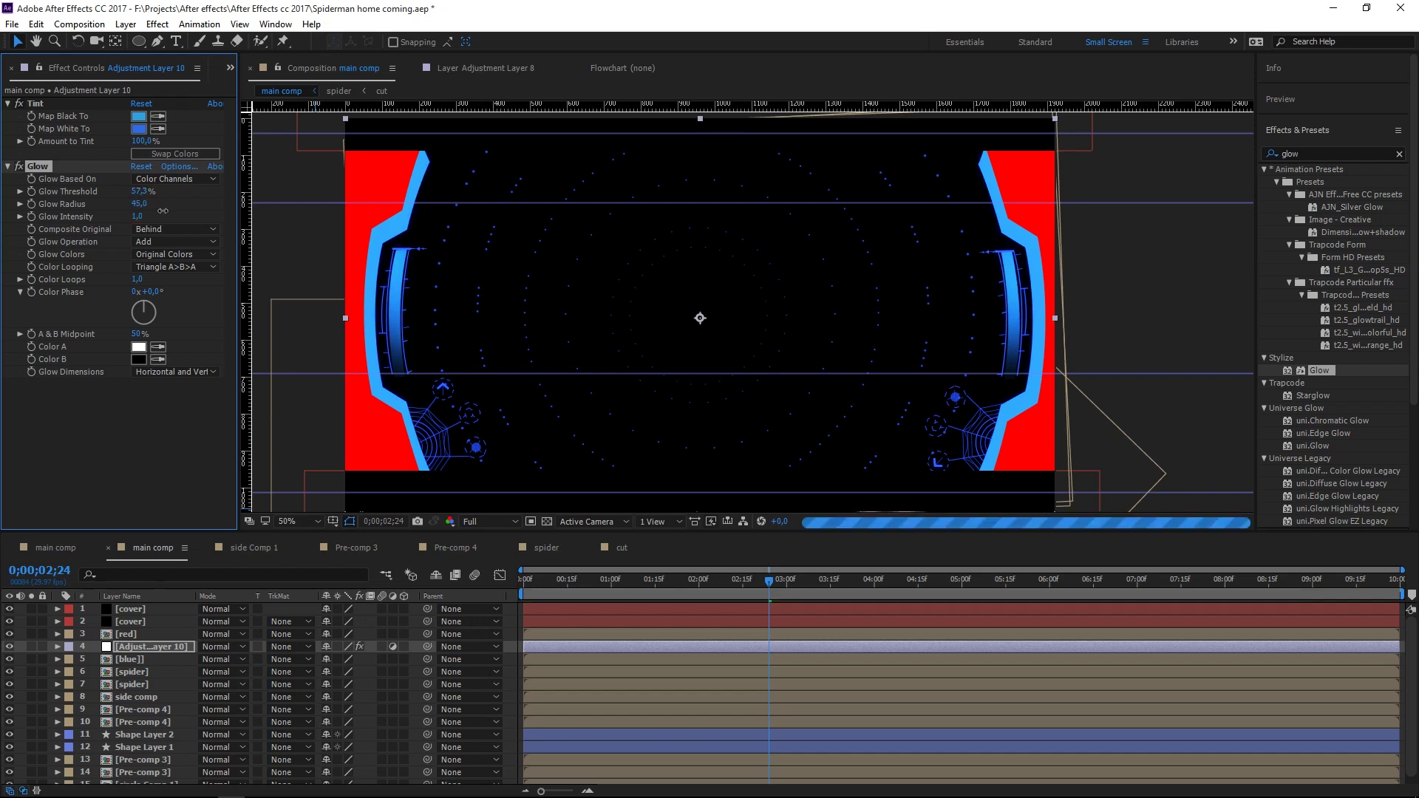
drag(154, 212, 141, 212)
click(138, 196)
drag(136, 196, 130, 199)
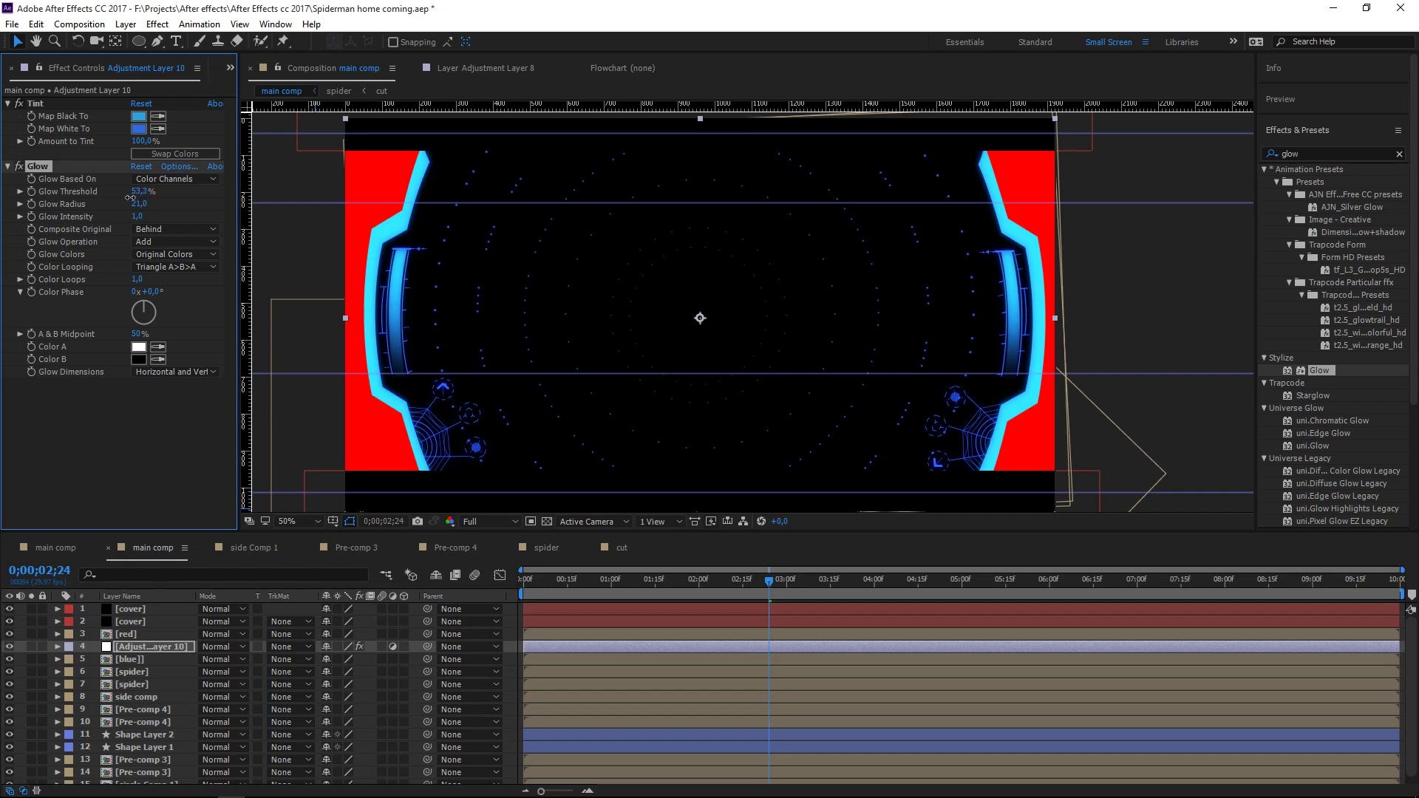
drag(133, 200, 147, 197)
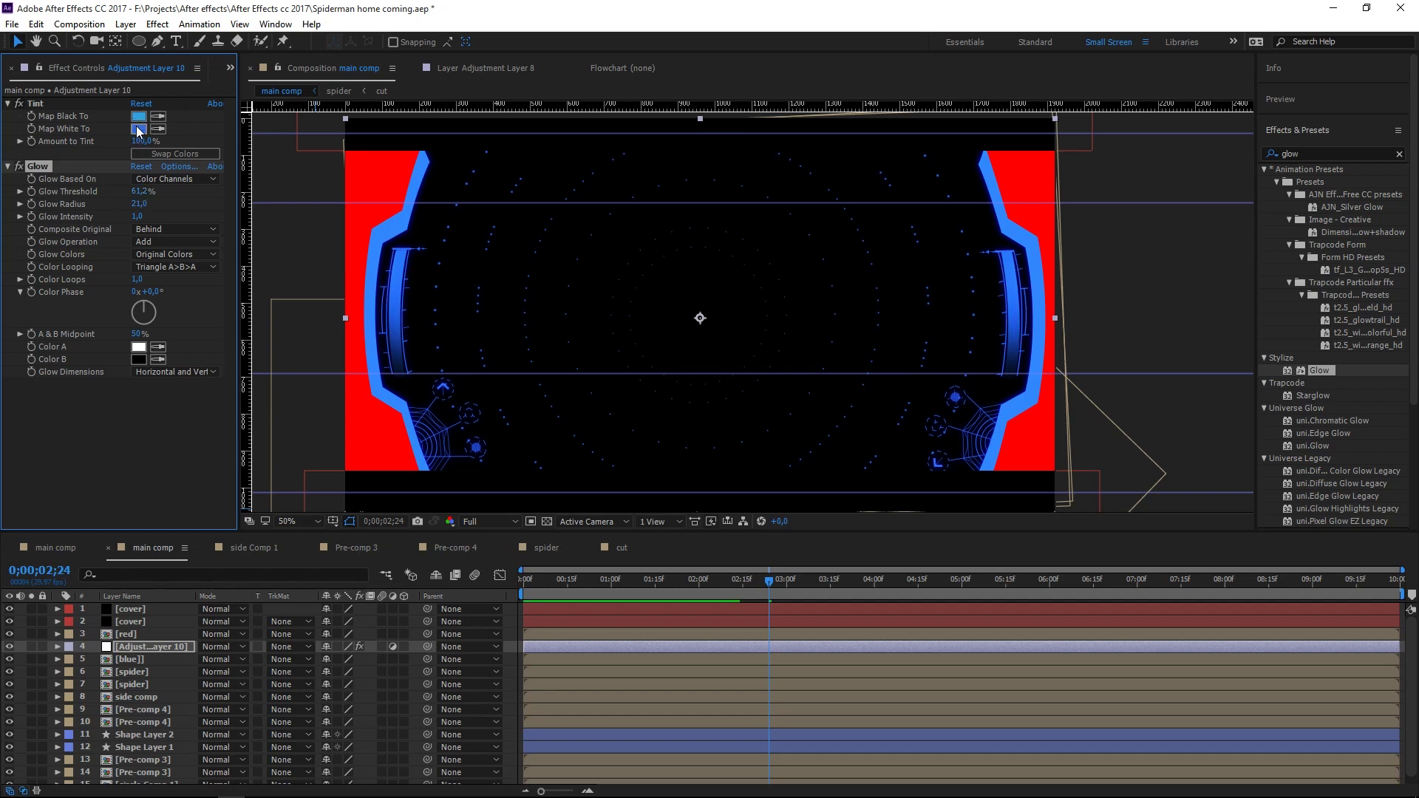
- Shift Tint's Map White To to a slightly bluer cyan-blue and confirm it
click(139, 130)
drag(231, 529, 230, 534)
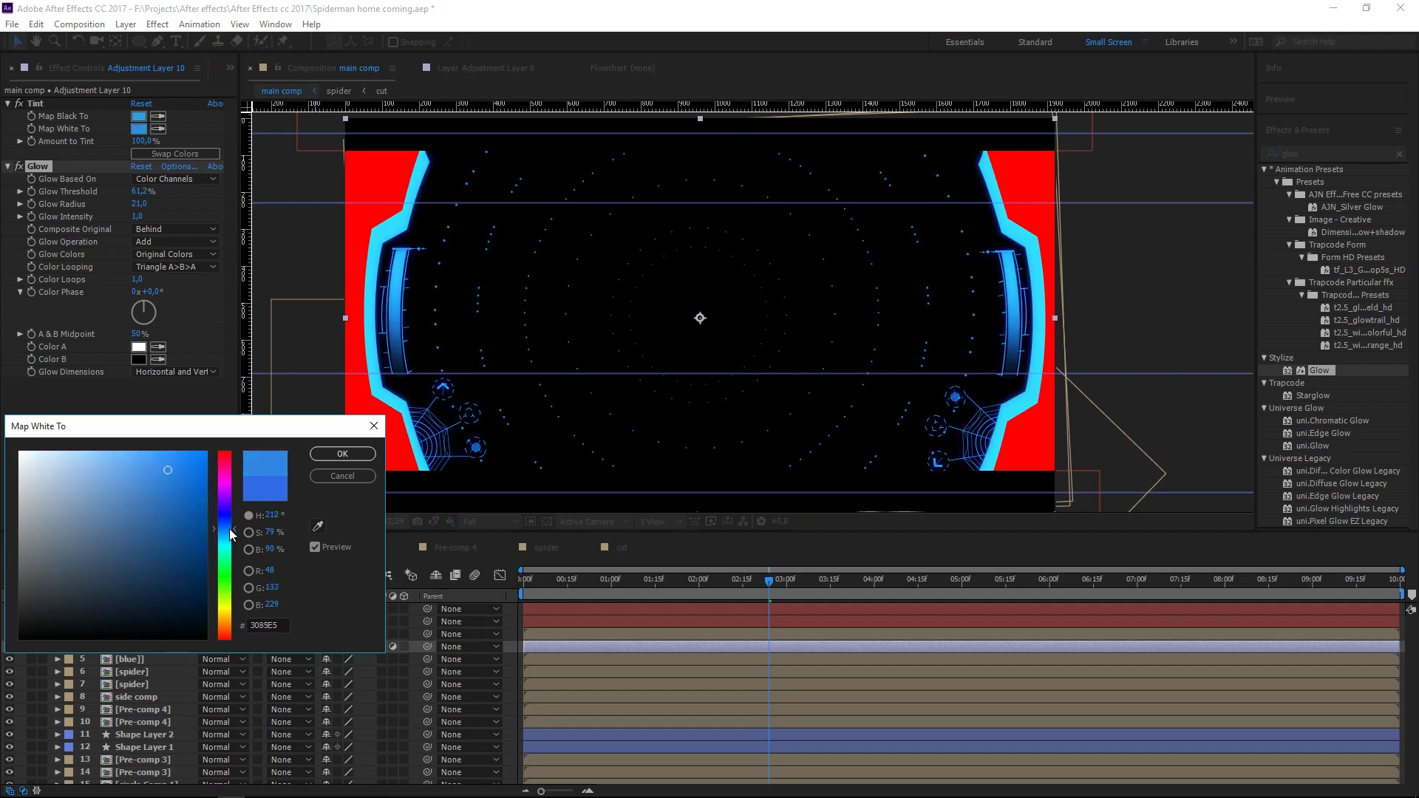
drag(230, 530, 230, 535)
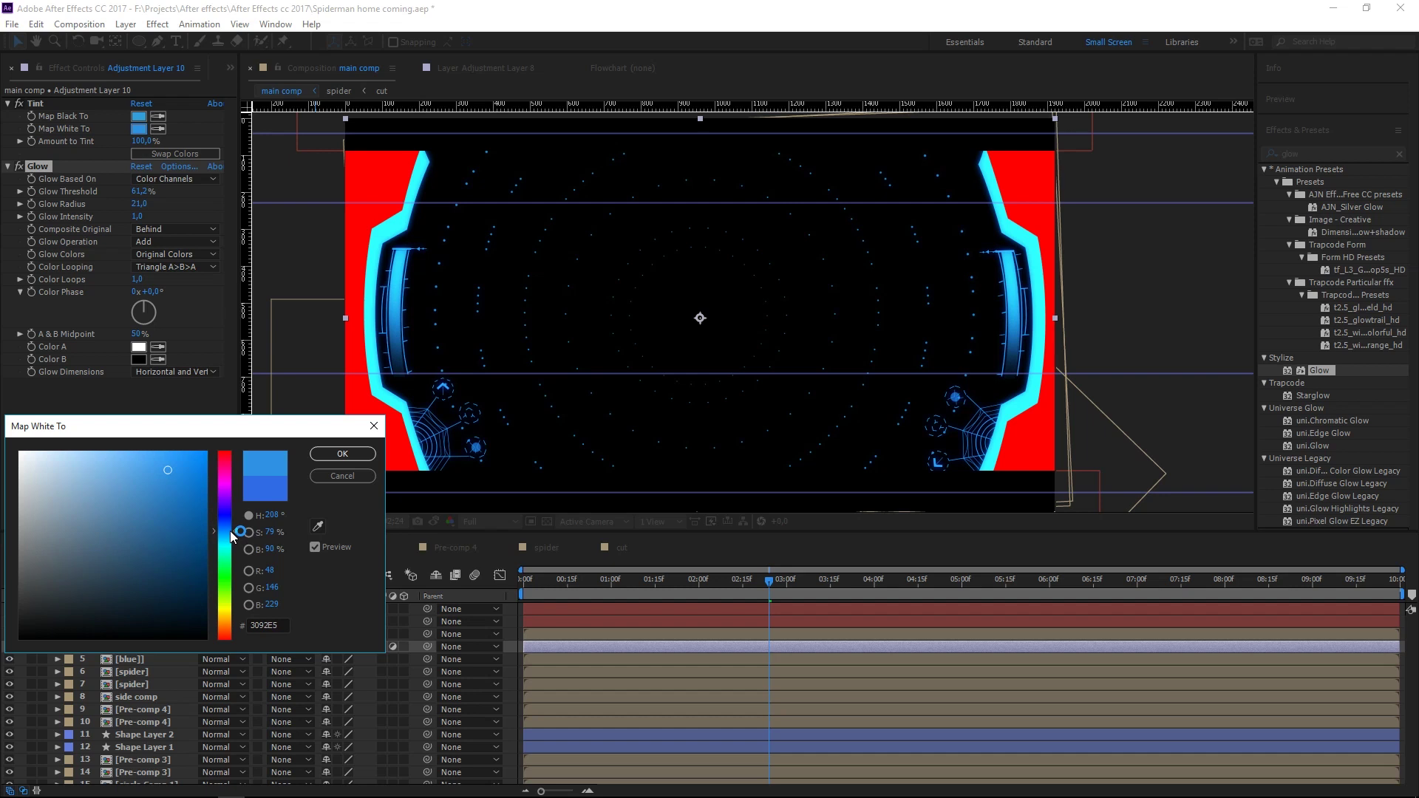
drag(231, 534, 232, 533)
click(361, 453)
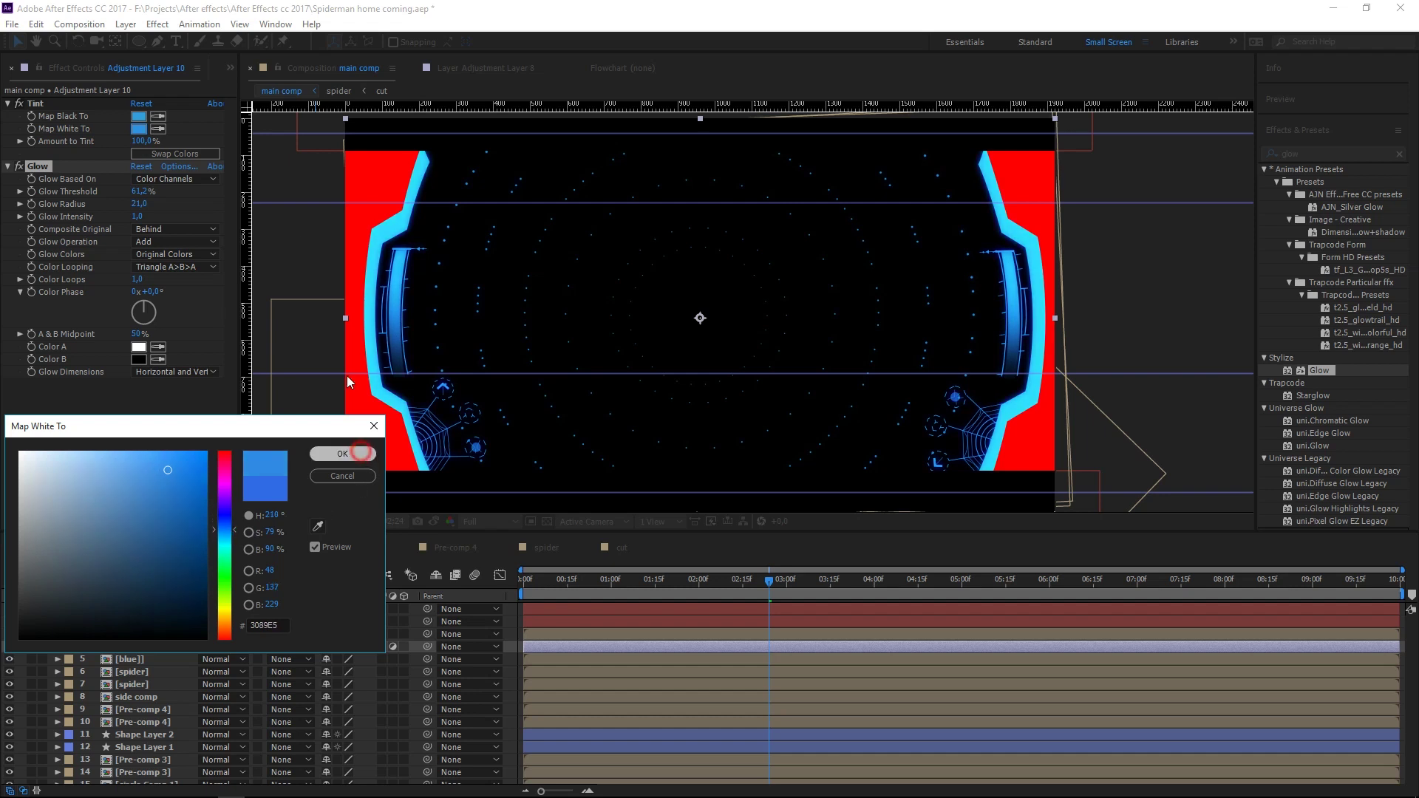
- Deepen Tint's Map Black To to blue 318CDA and show the red layer's opacity
click(139, 116)
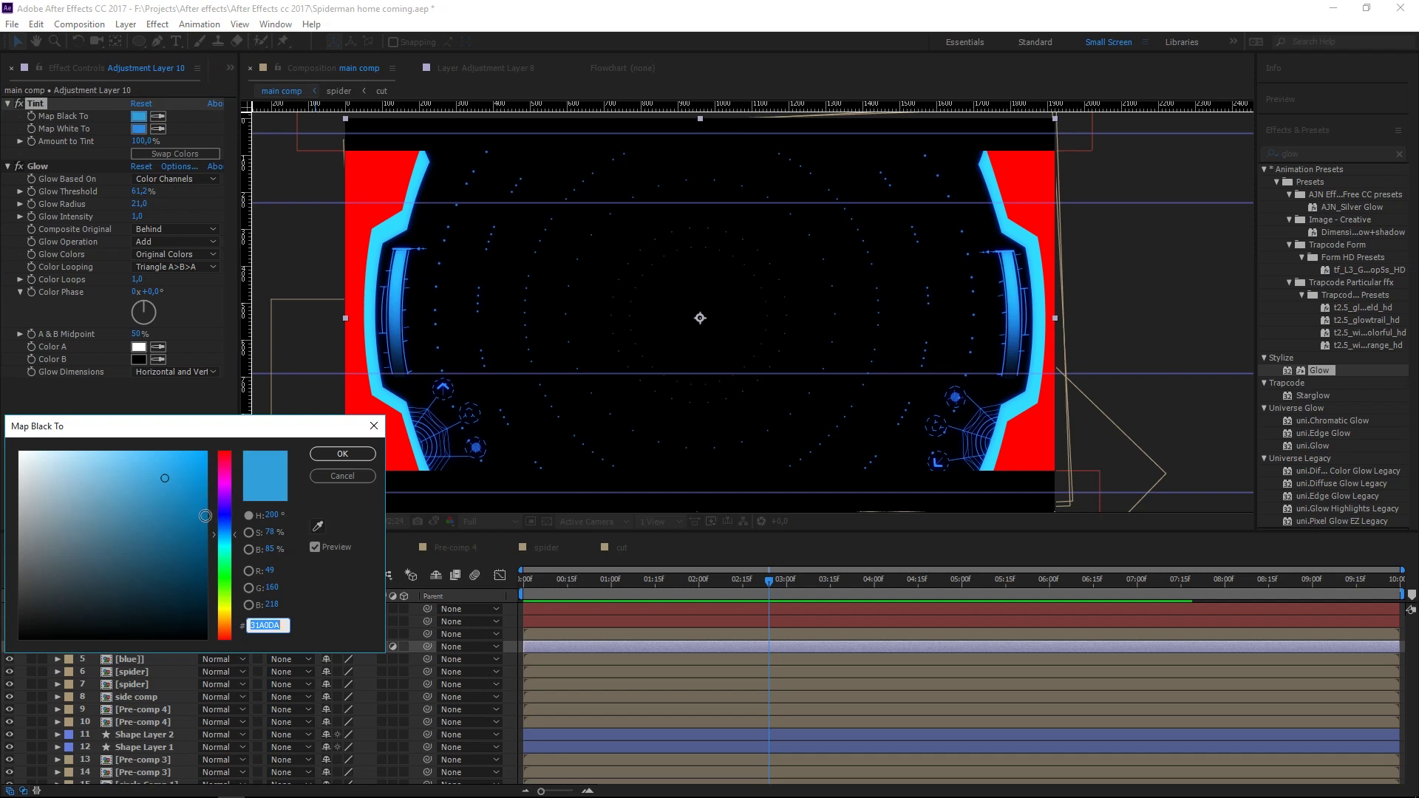
drag(234, 534, 233, 530)
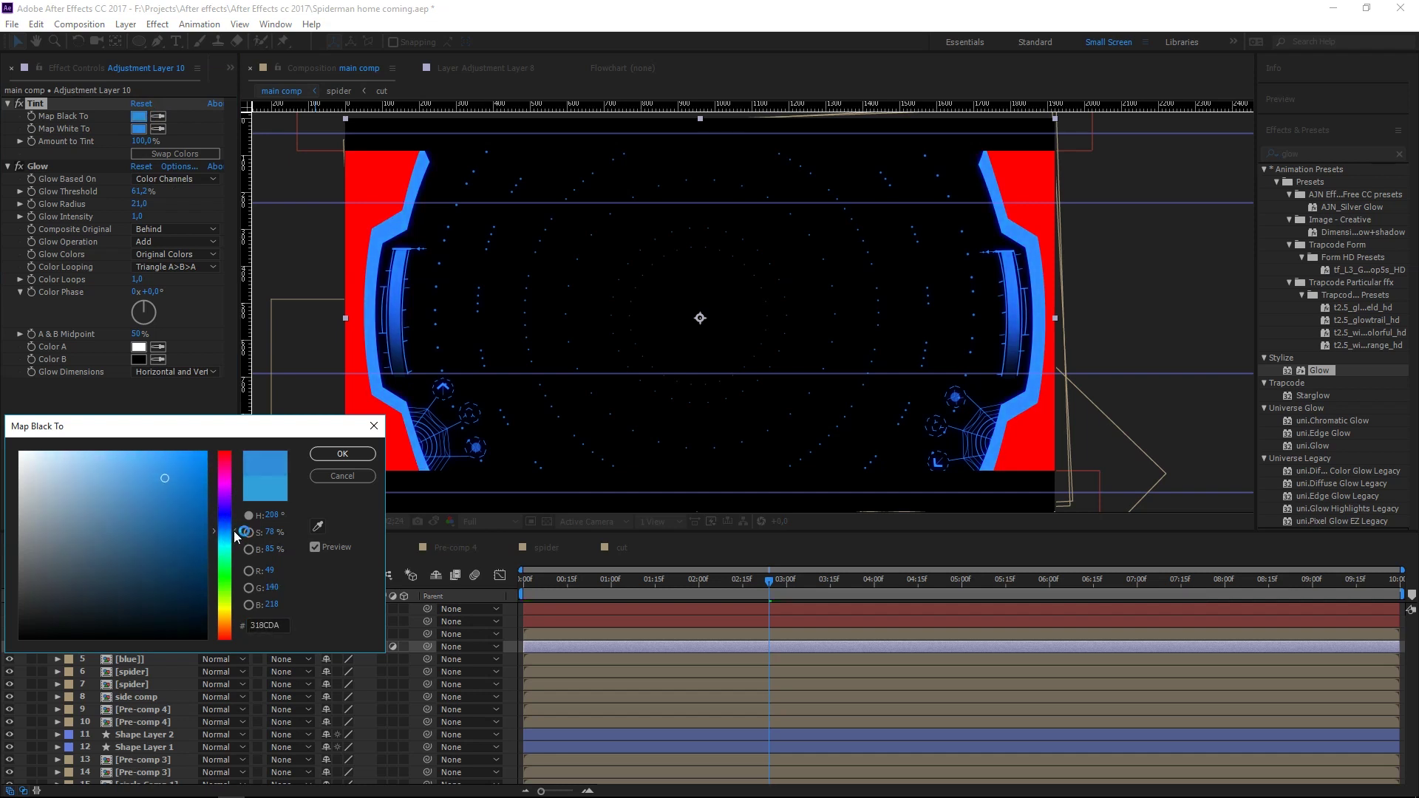
click(347, 454)
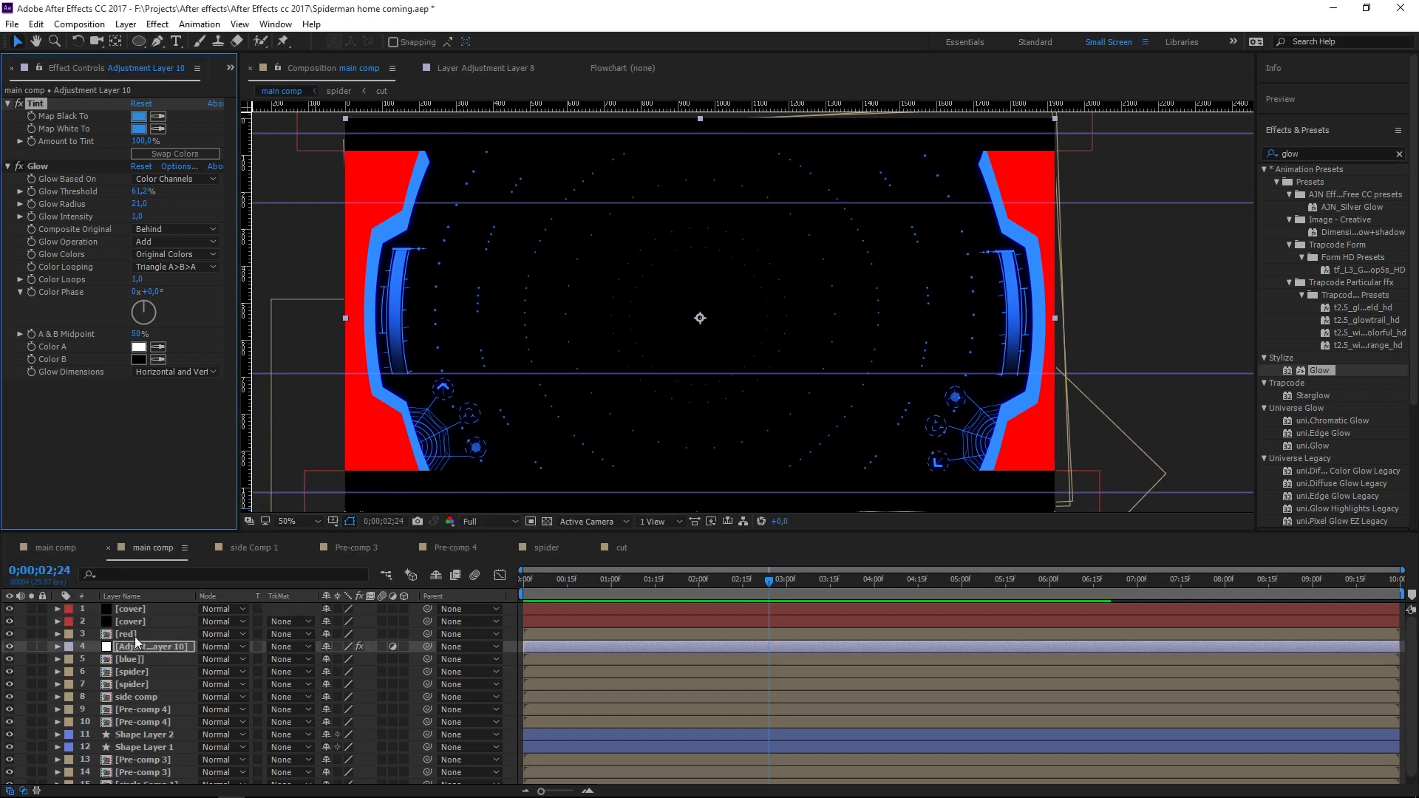
click(135, 636)
key(t)
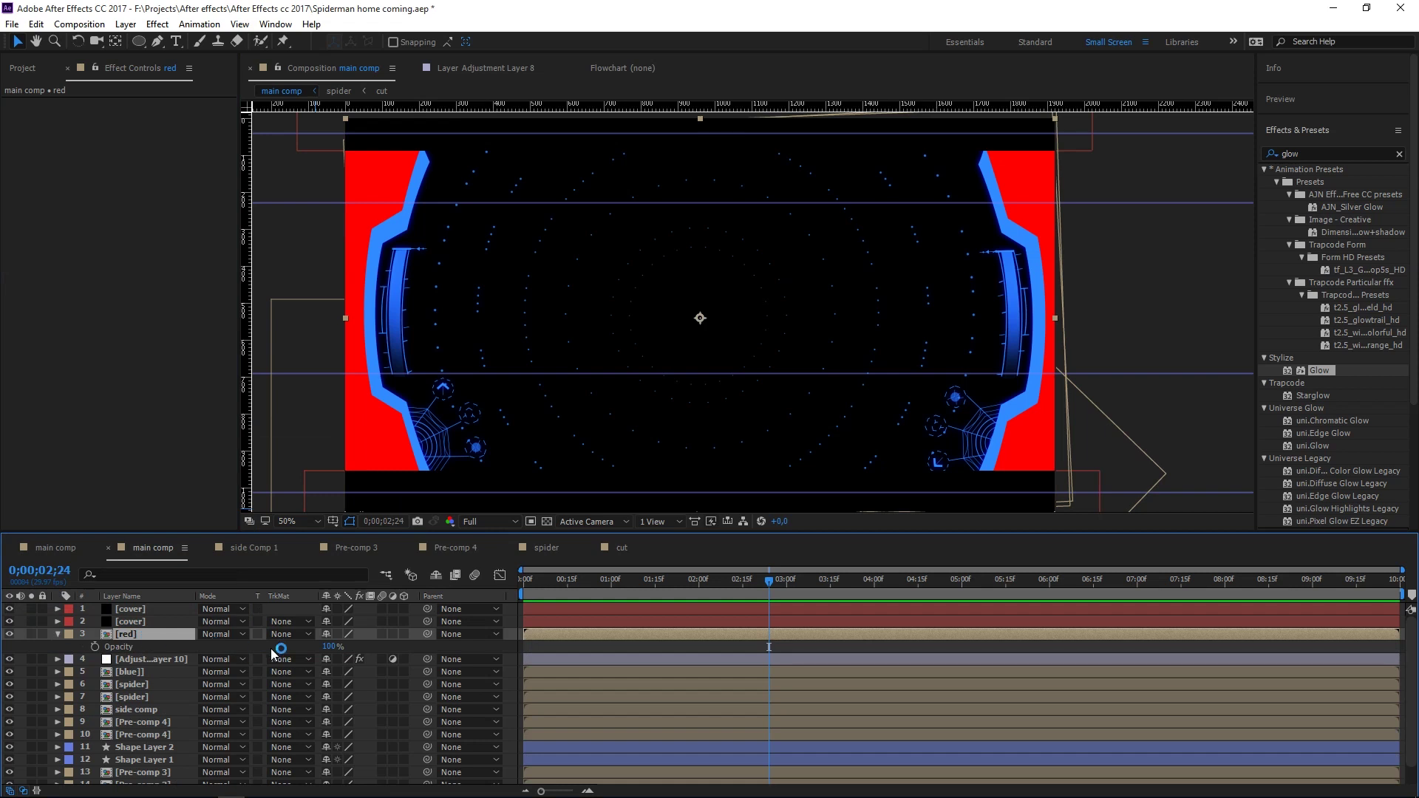
- Lower the red layer's opacity to 53% and the blue layer's to 29%
drag(326, 647, 306, 649)
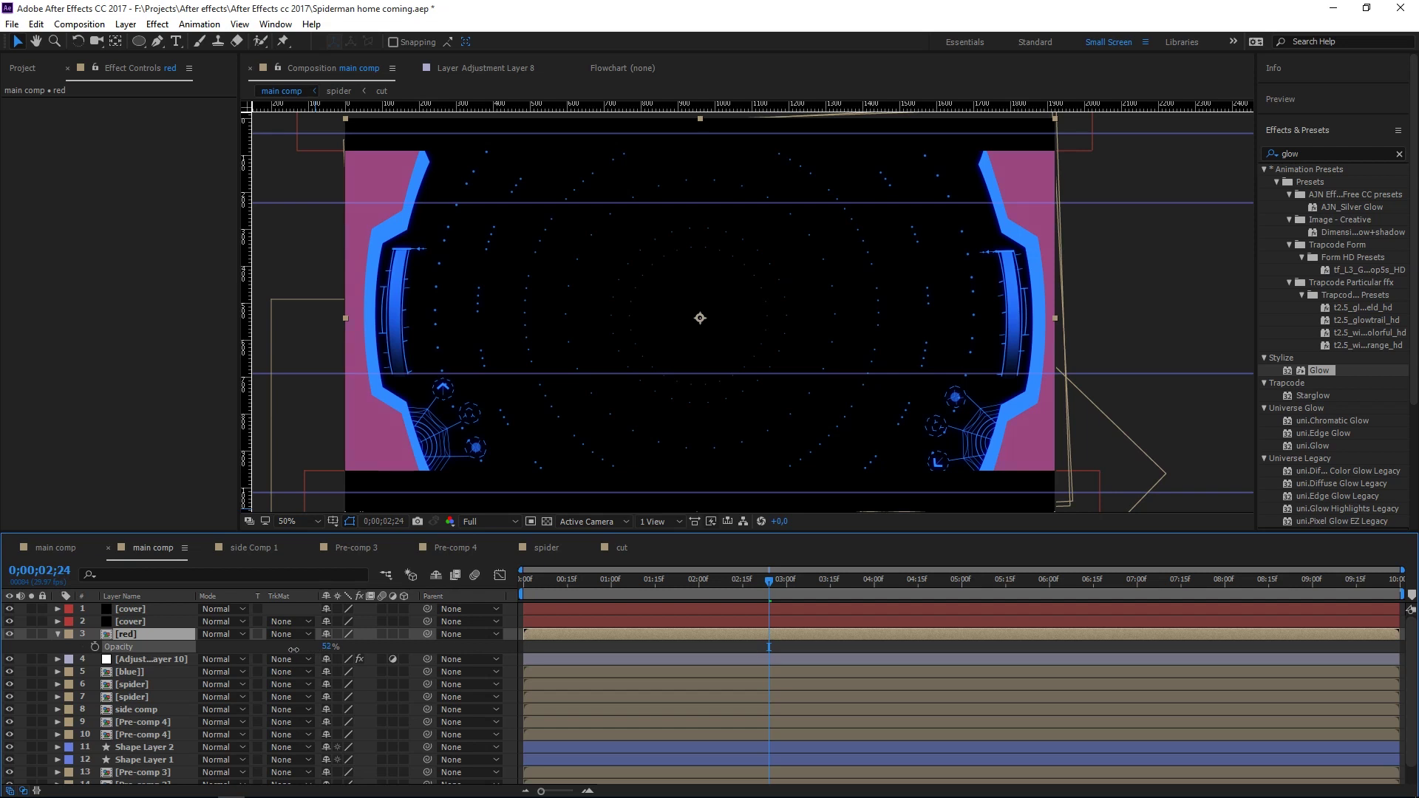
click(118, 683)
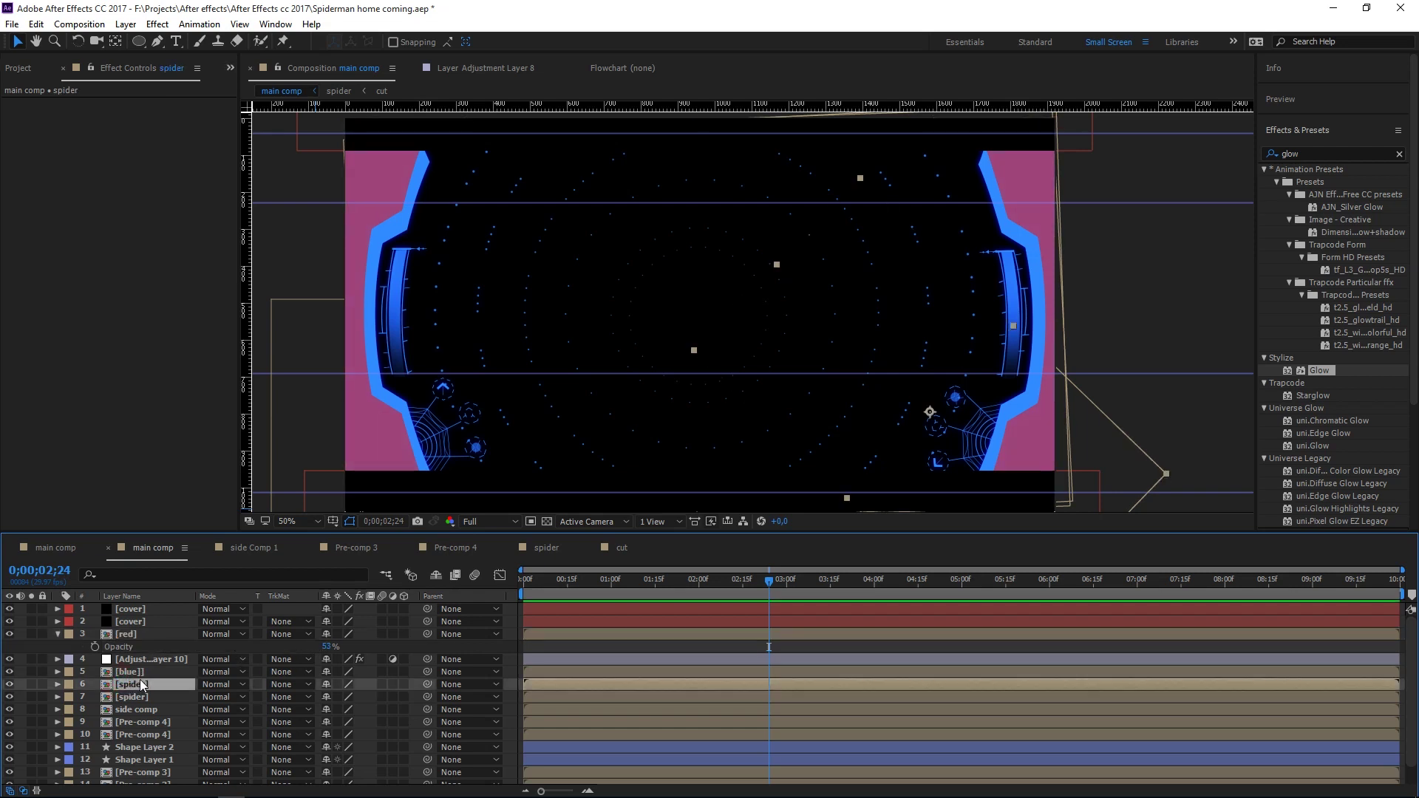
click(133, 672)
key(t)
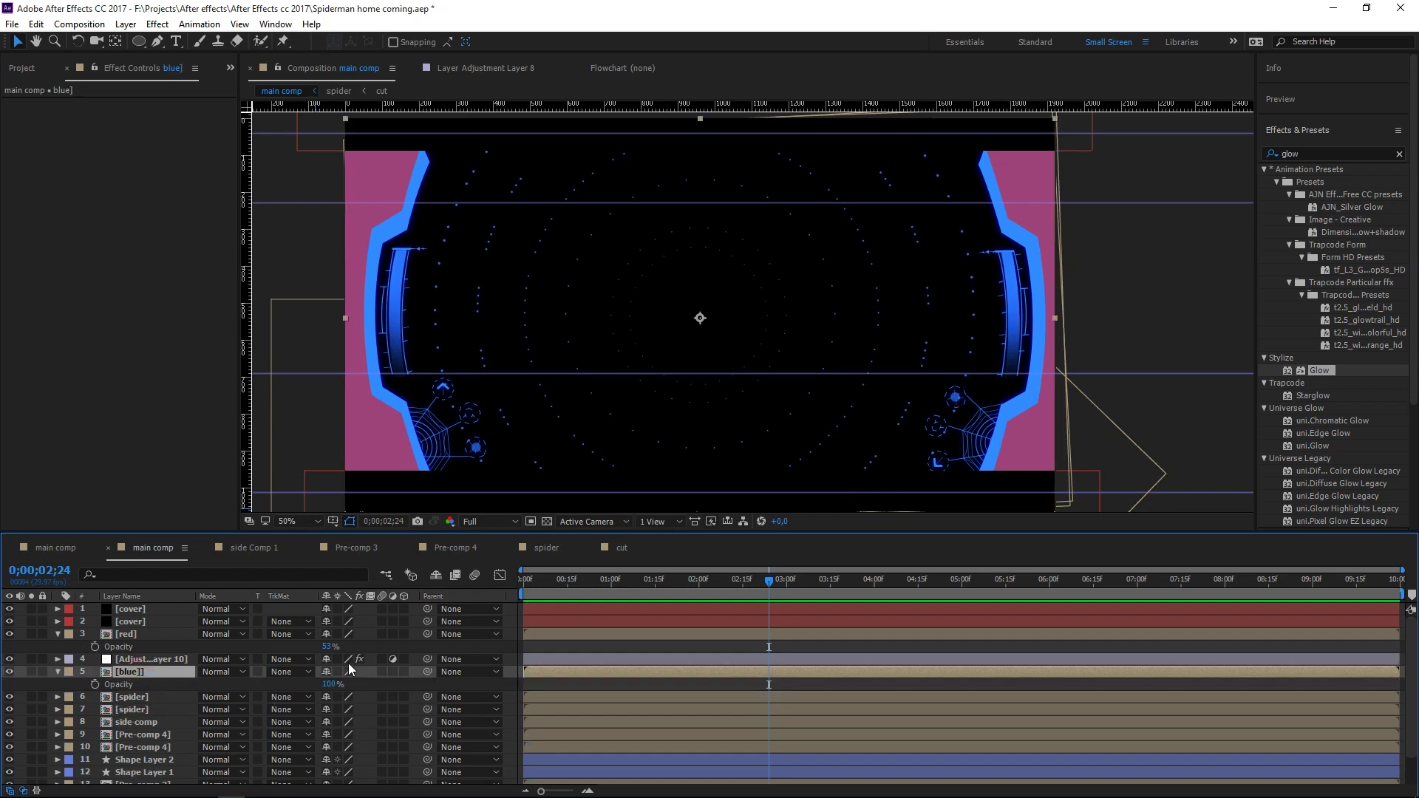
drag(329, 684, 323, 681)
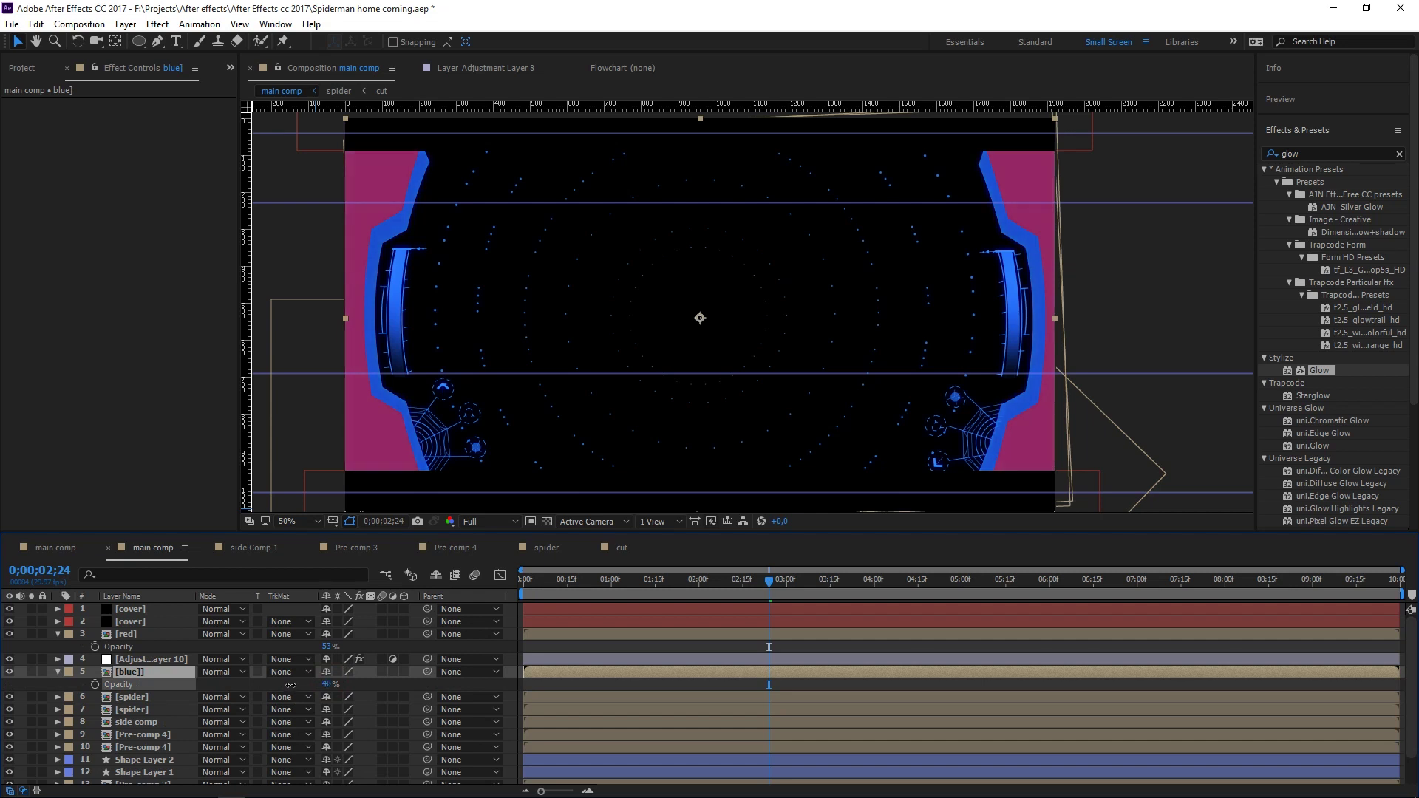
drag(280, 686, 279, 686)
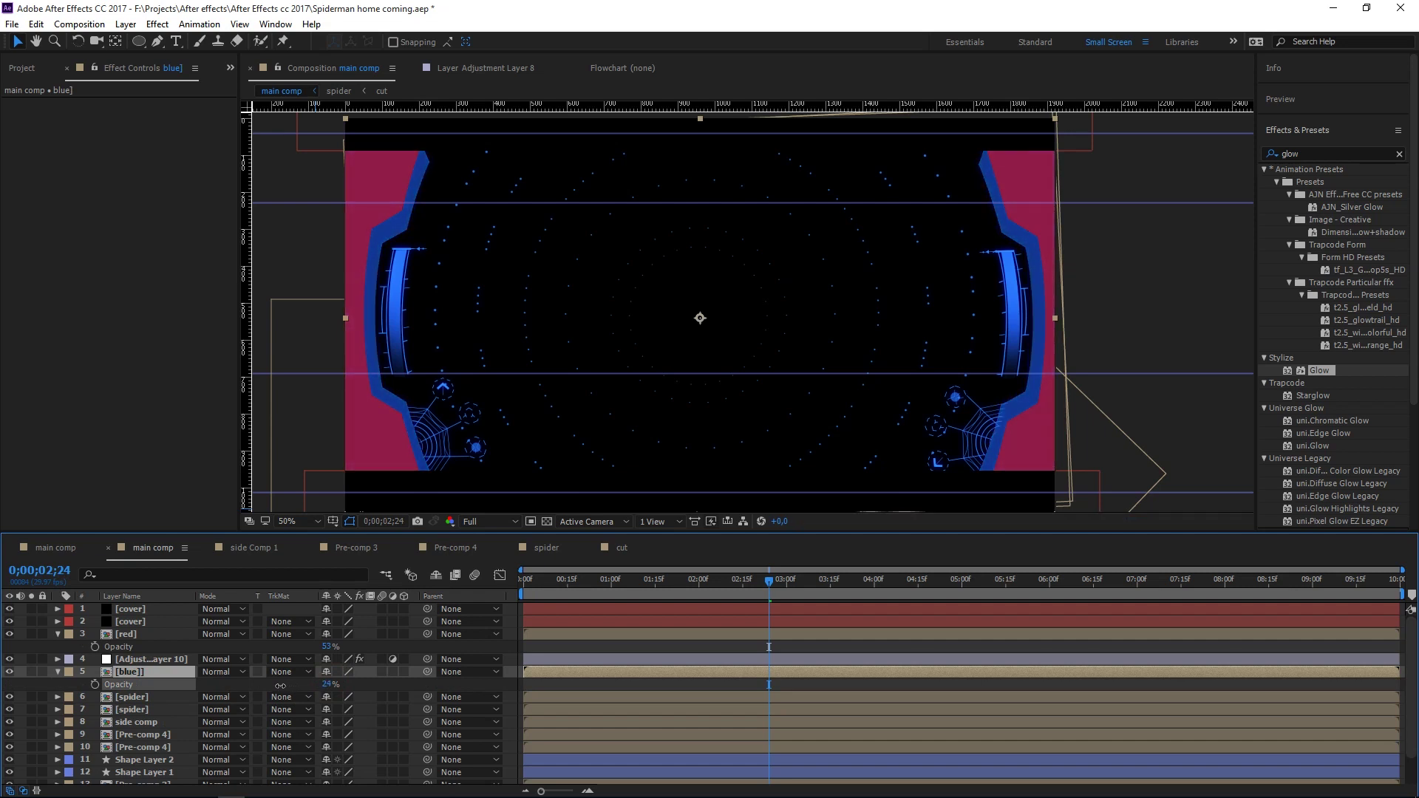
click(55, 633)
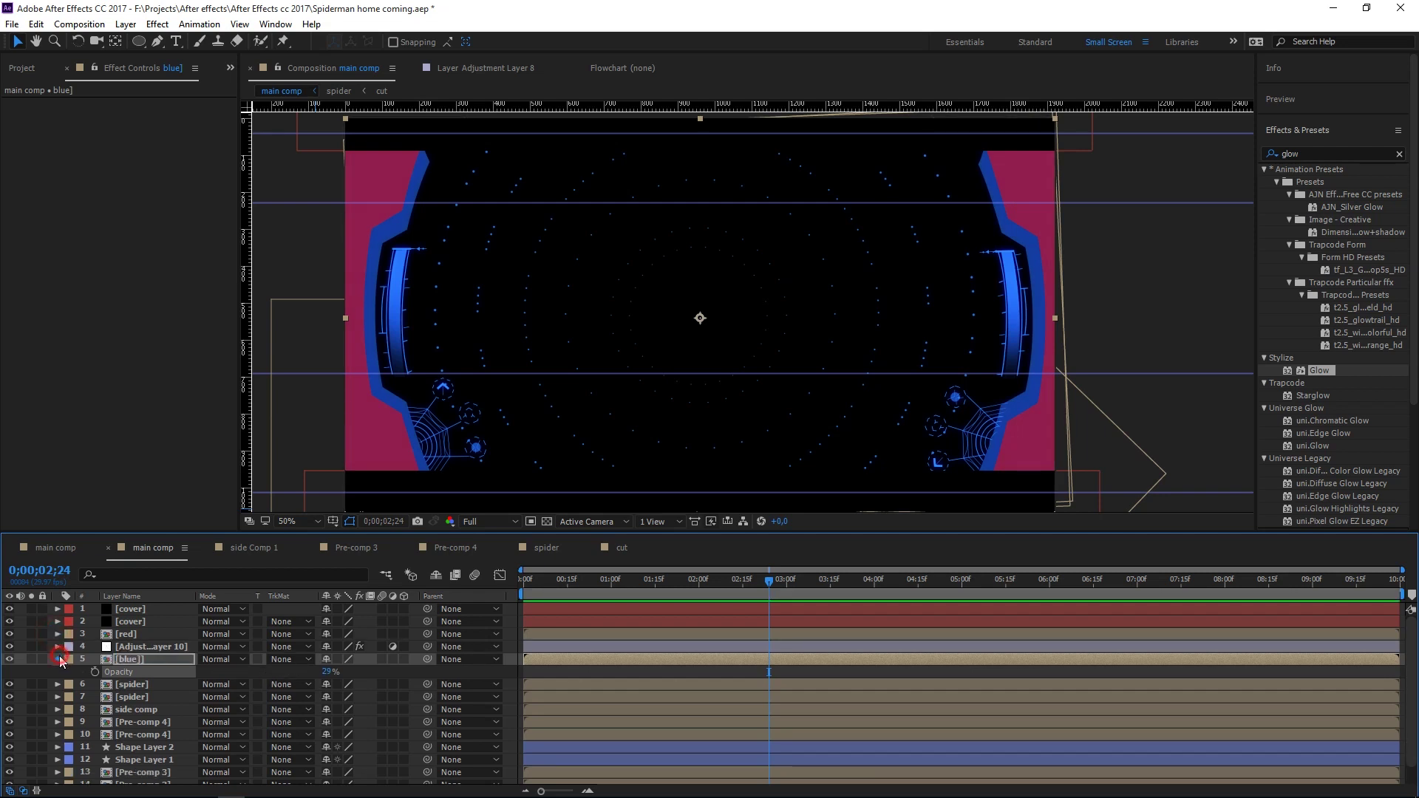
click(57, 658)
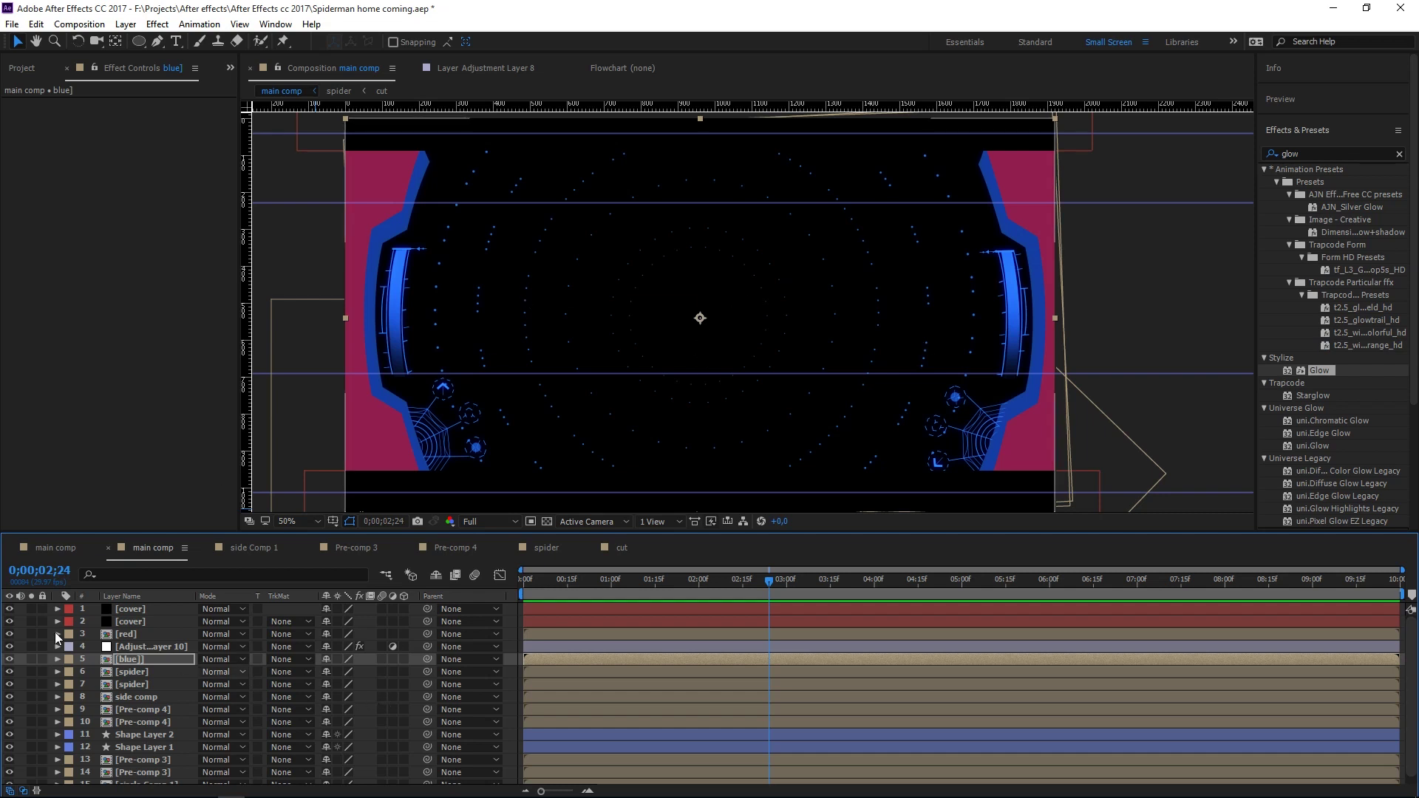
click(58, 659)
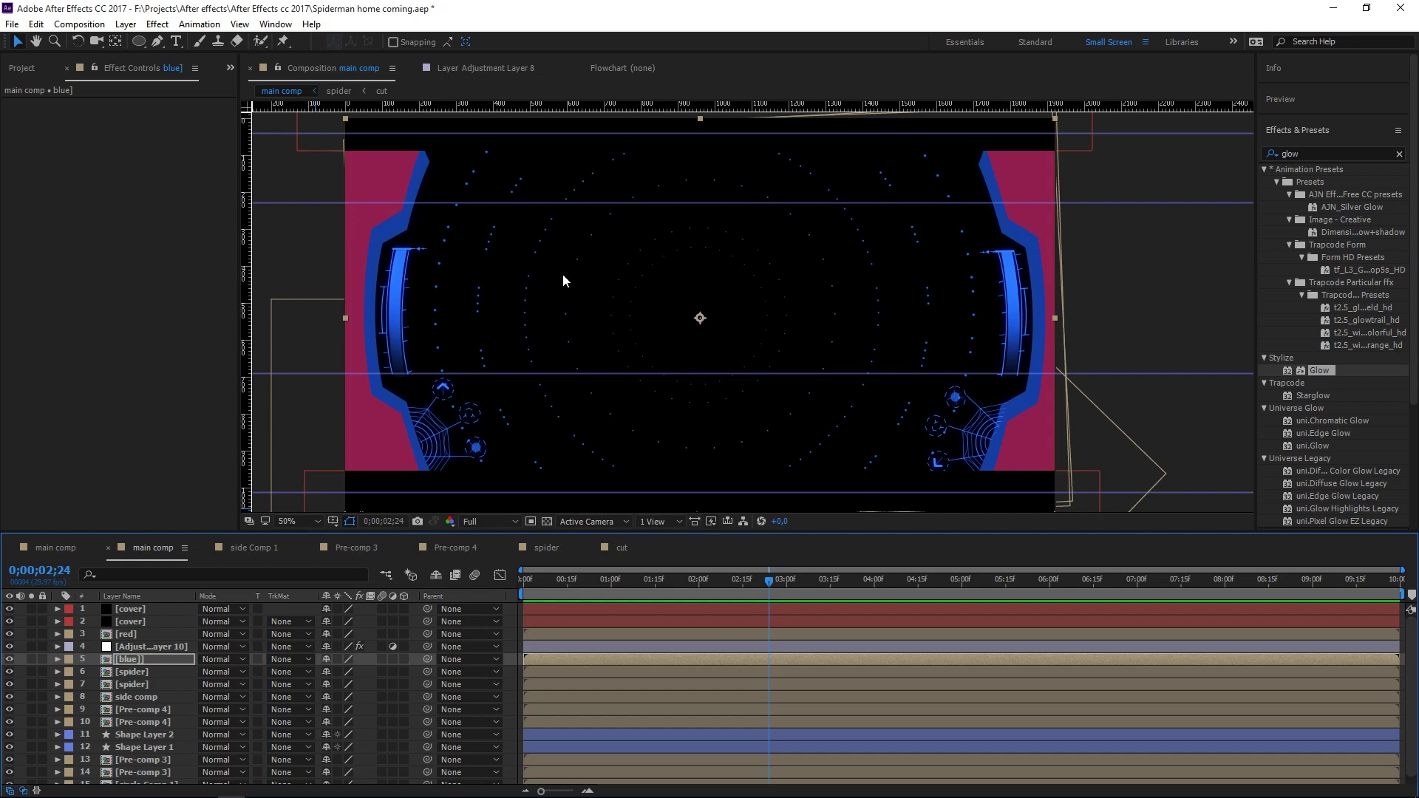
- Hide the tint-and-glow adjustment layer and move the horizontal guide higher up
scroll(569, 273, up, 1)
scroll(569, 273, up, 1)
drag(536, 265, 941, 479)
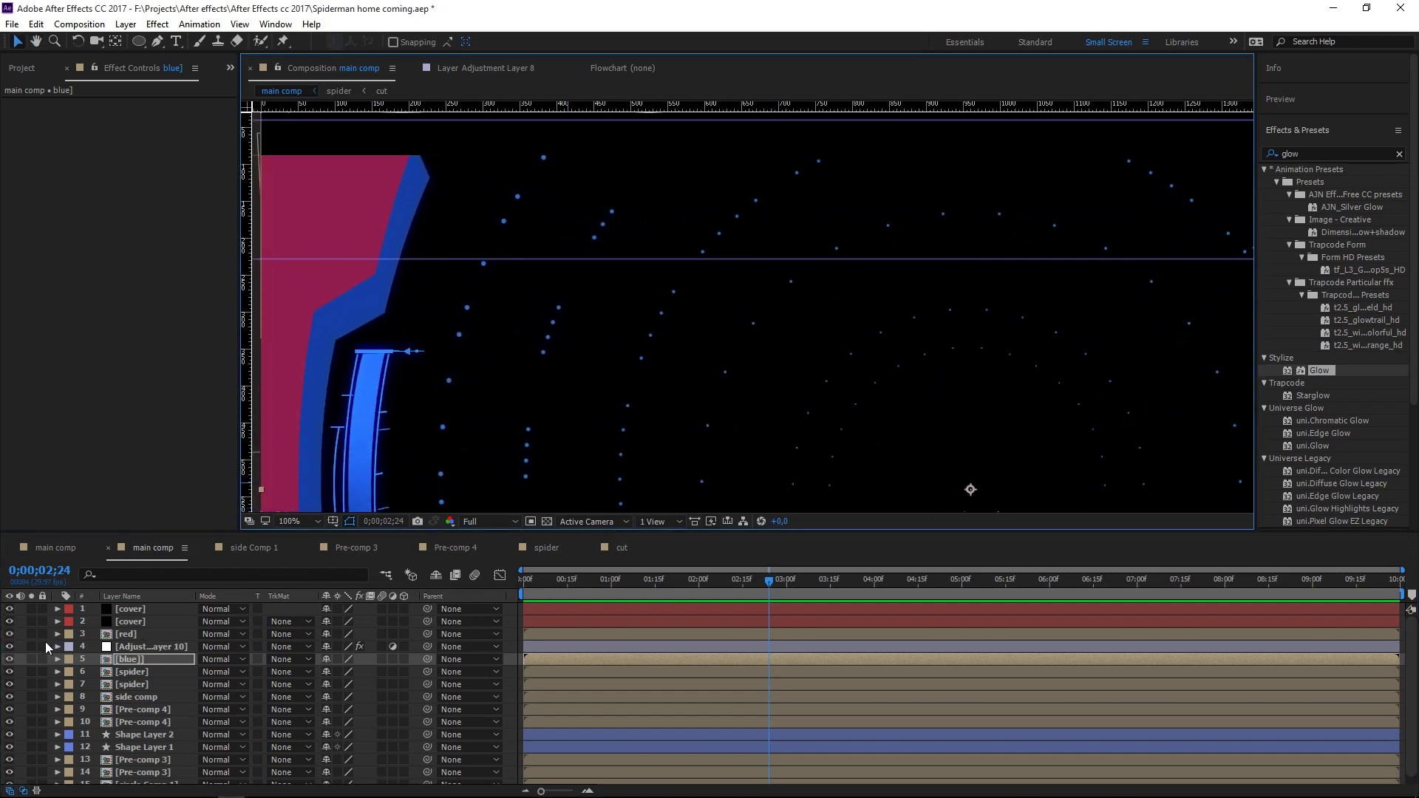
click(9, 647)
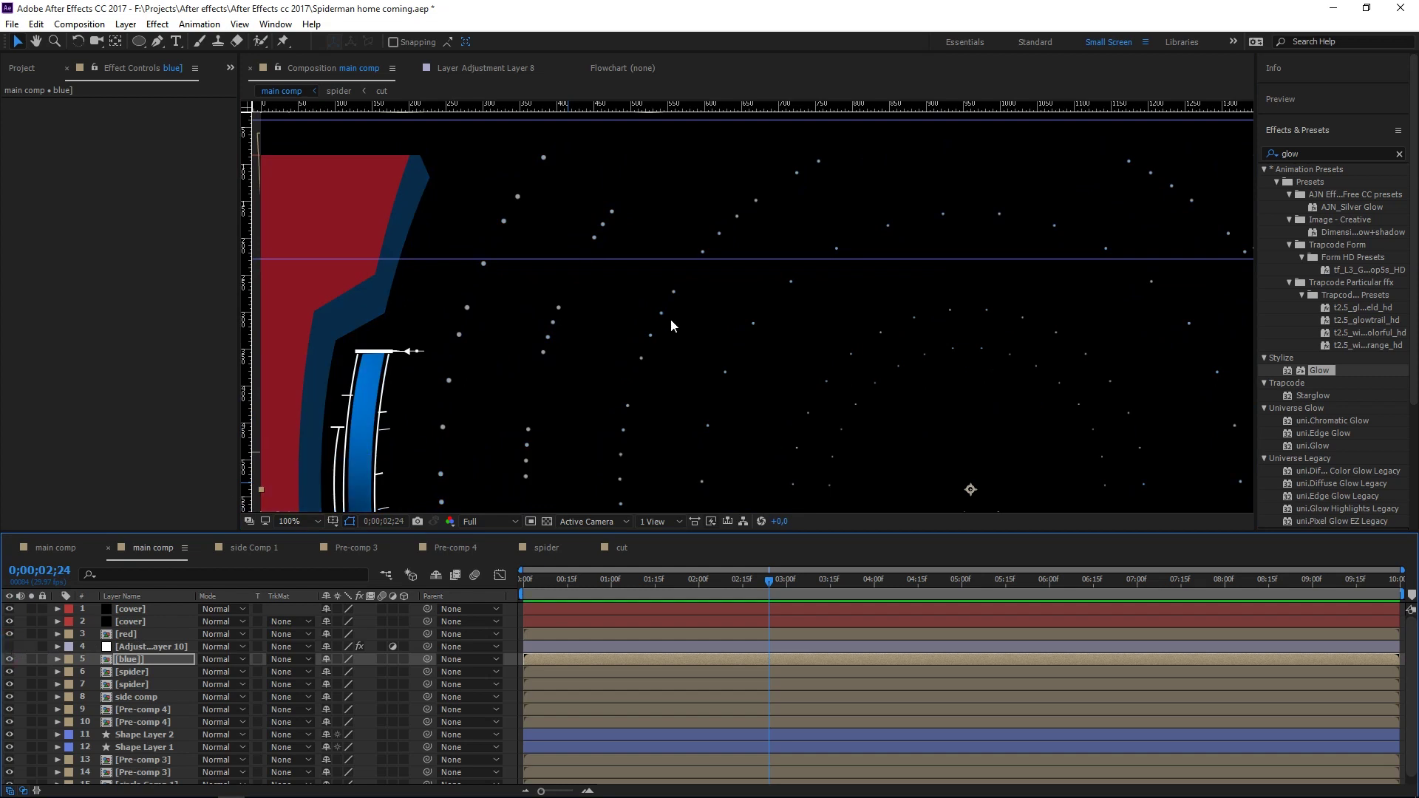
scroll(671, 326, down, 1)
drag(770, 393, 603, 361)
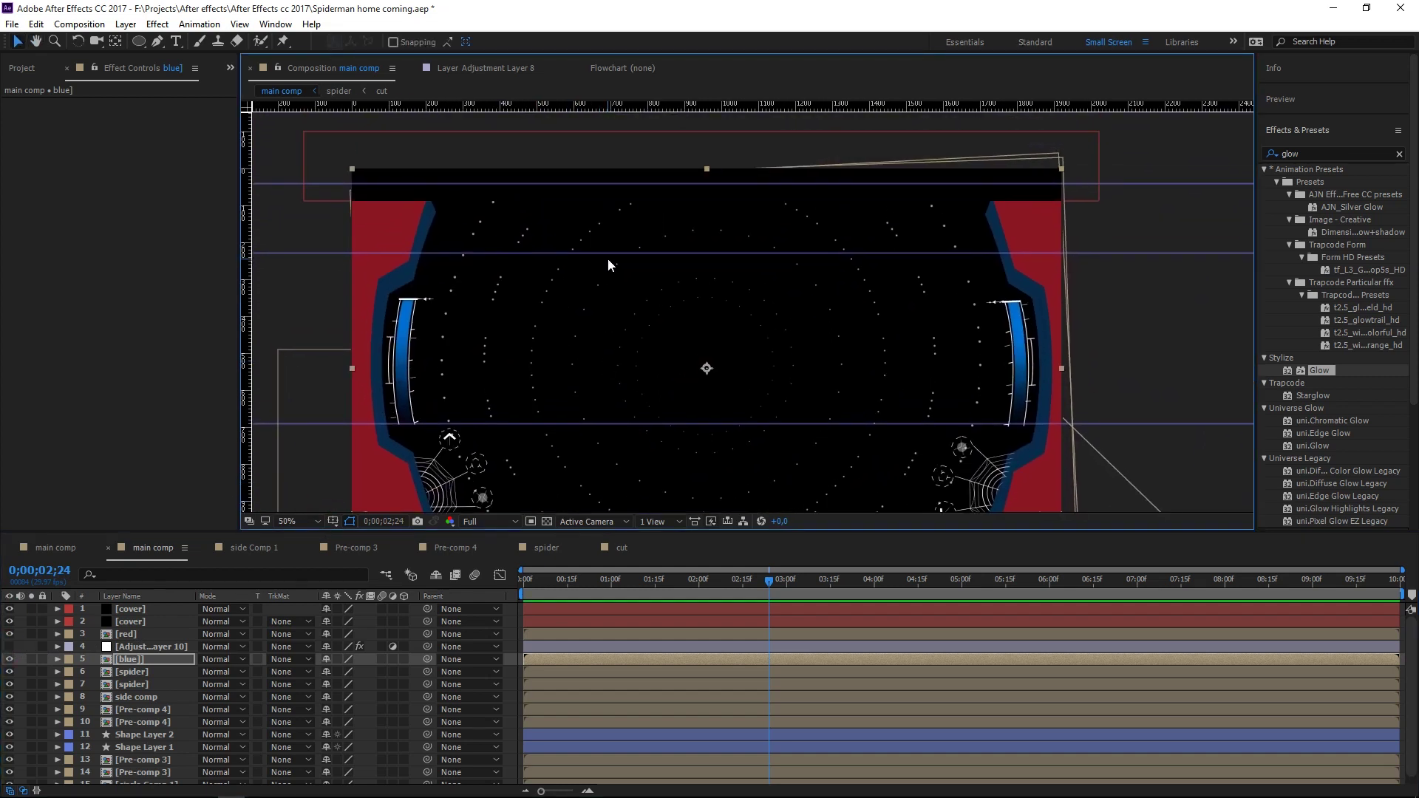
click(611, 253)
drag(613, 214, 613, 153)
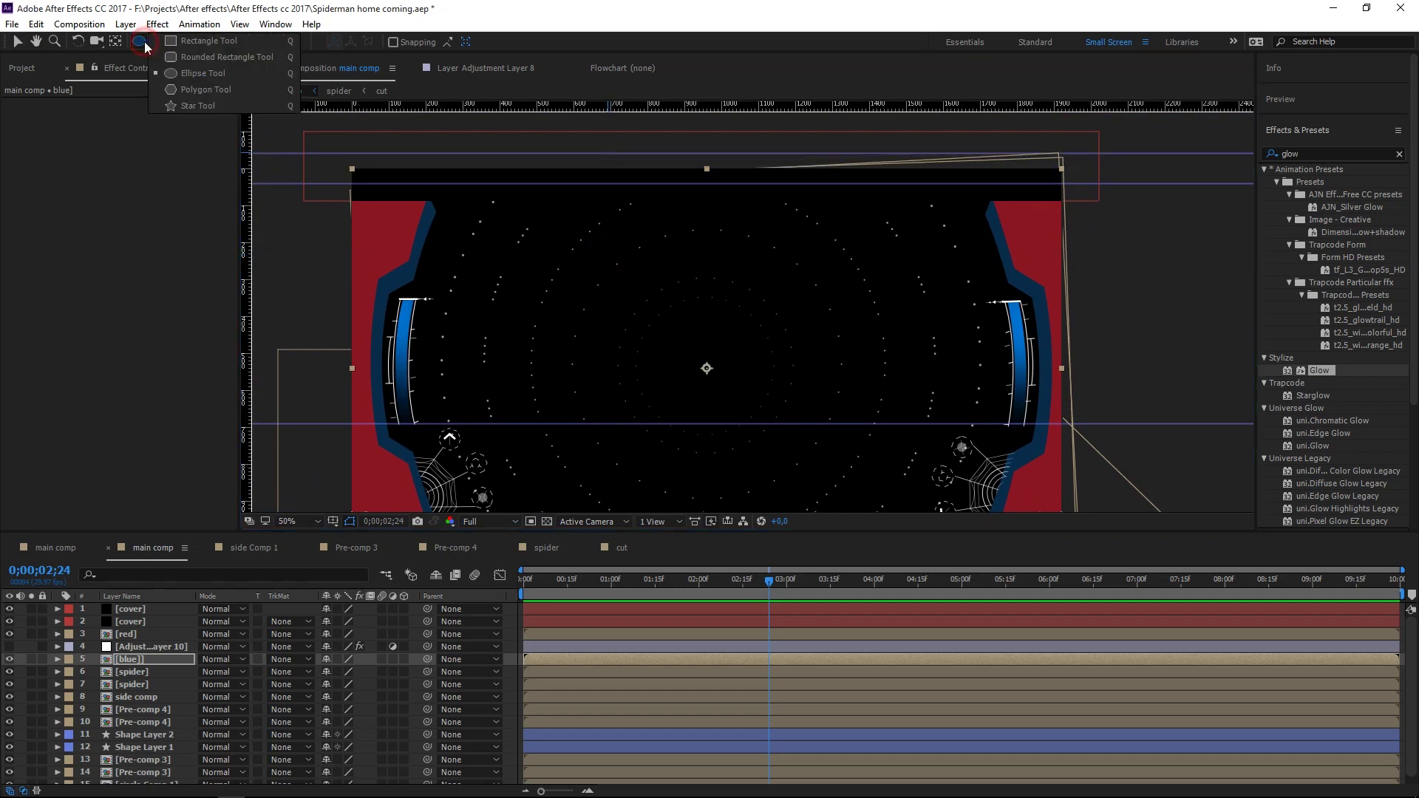
- Undo an accidental ellipse mask drawn on the blue layer and deselect it
drag(141, 43, 184, 81)
drag(594, 339, 623, 360)
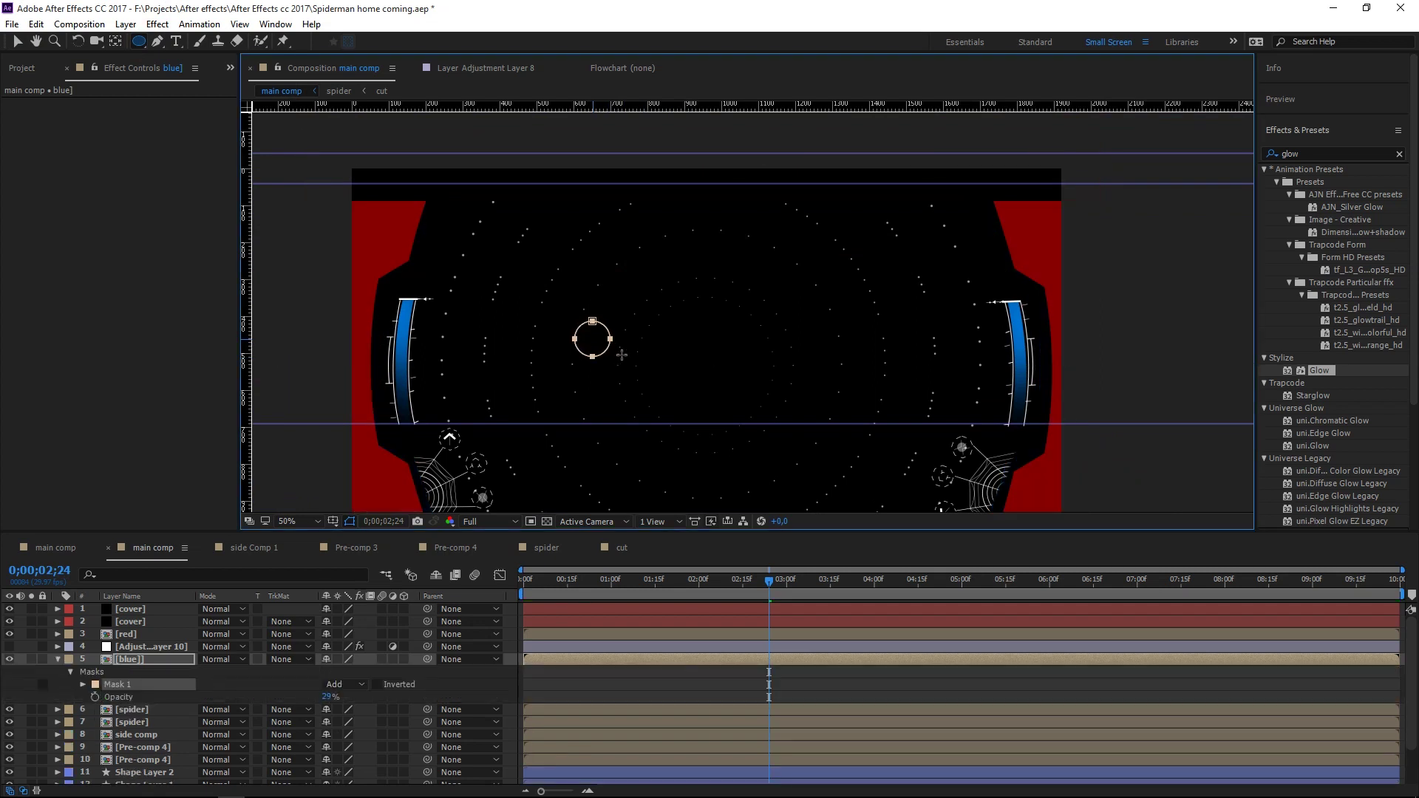
key(ctrl+z)
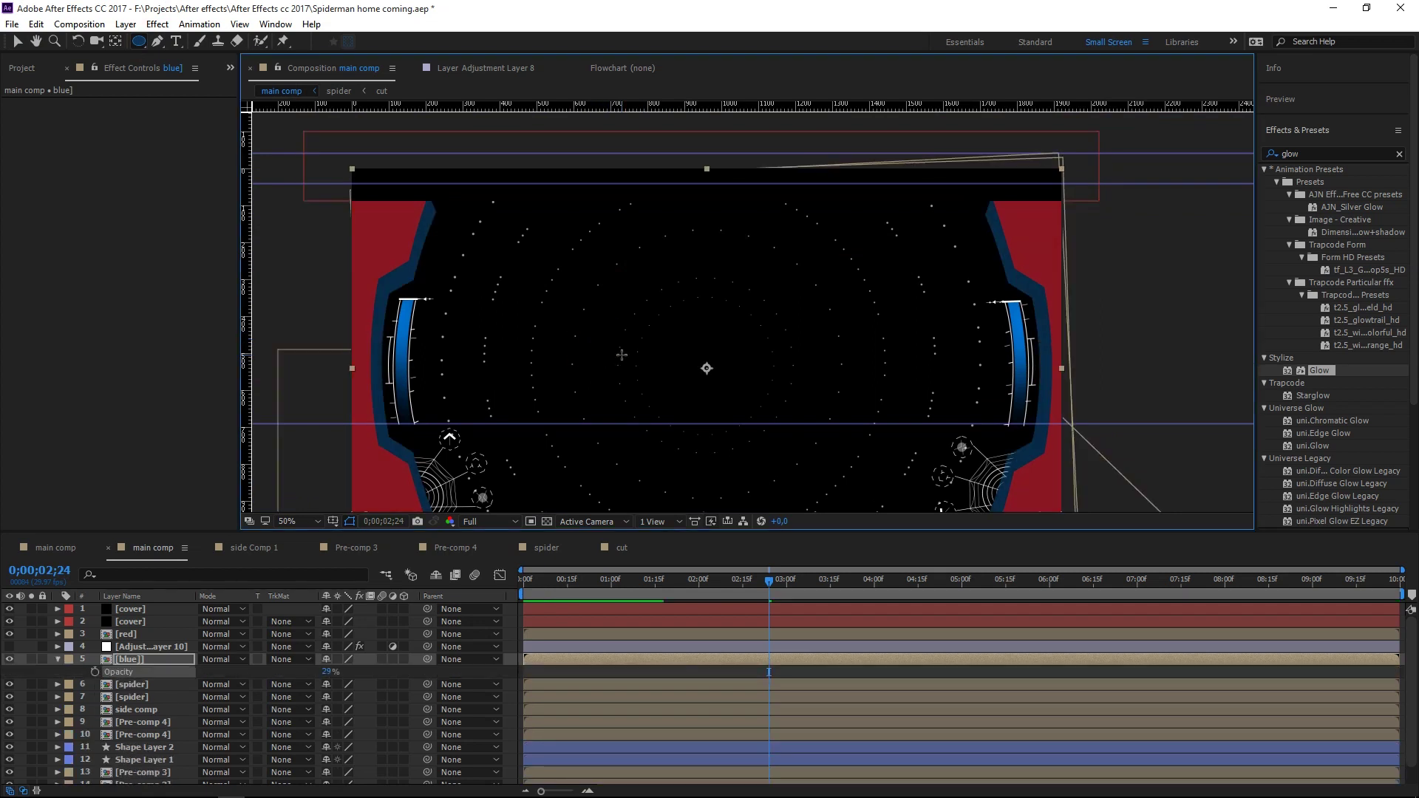
key(v)
click(637, 672)
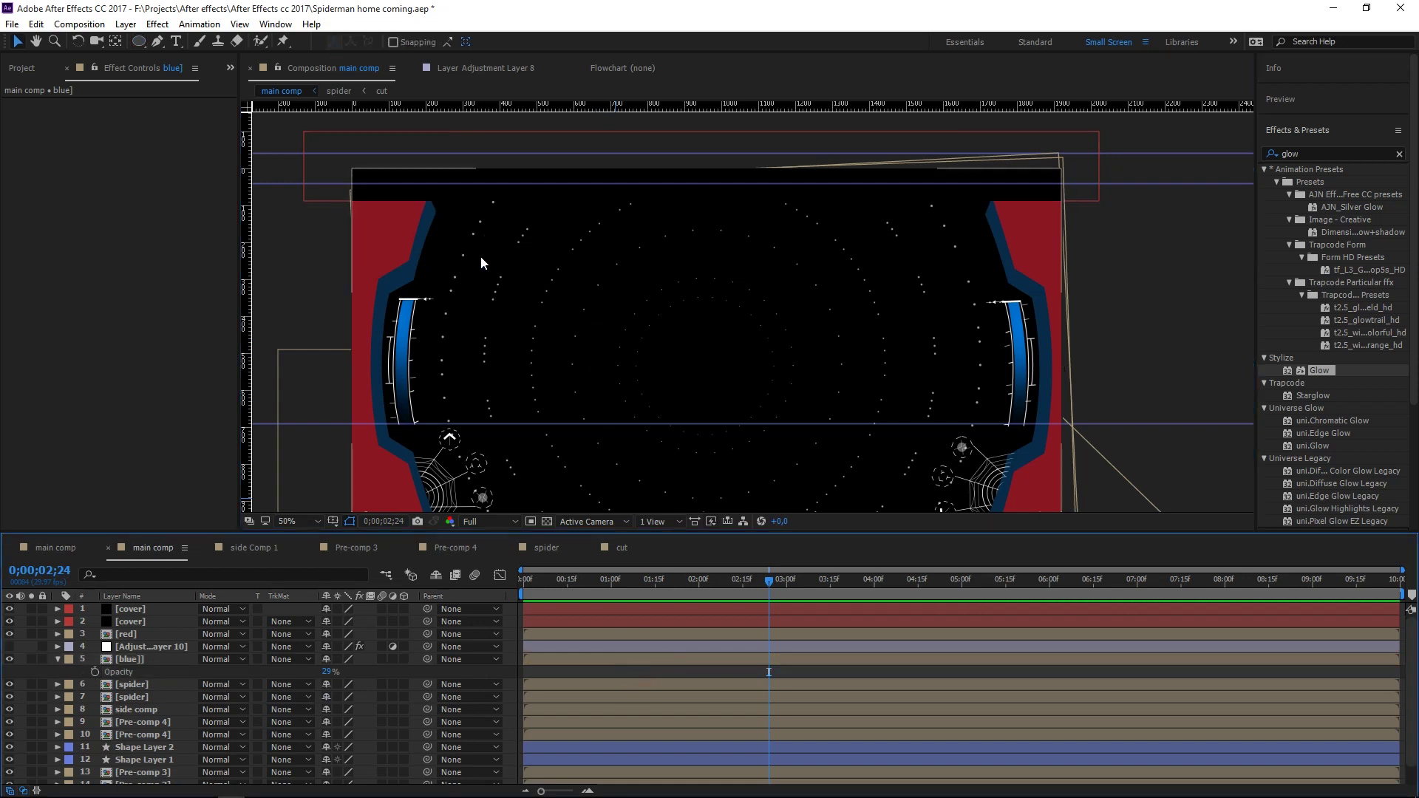
- Draw a large thin circle as a new shape layer and centre it over the HUD
click(137, 41)
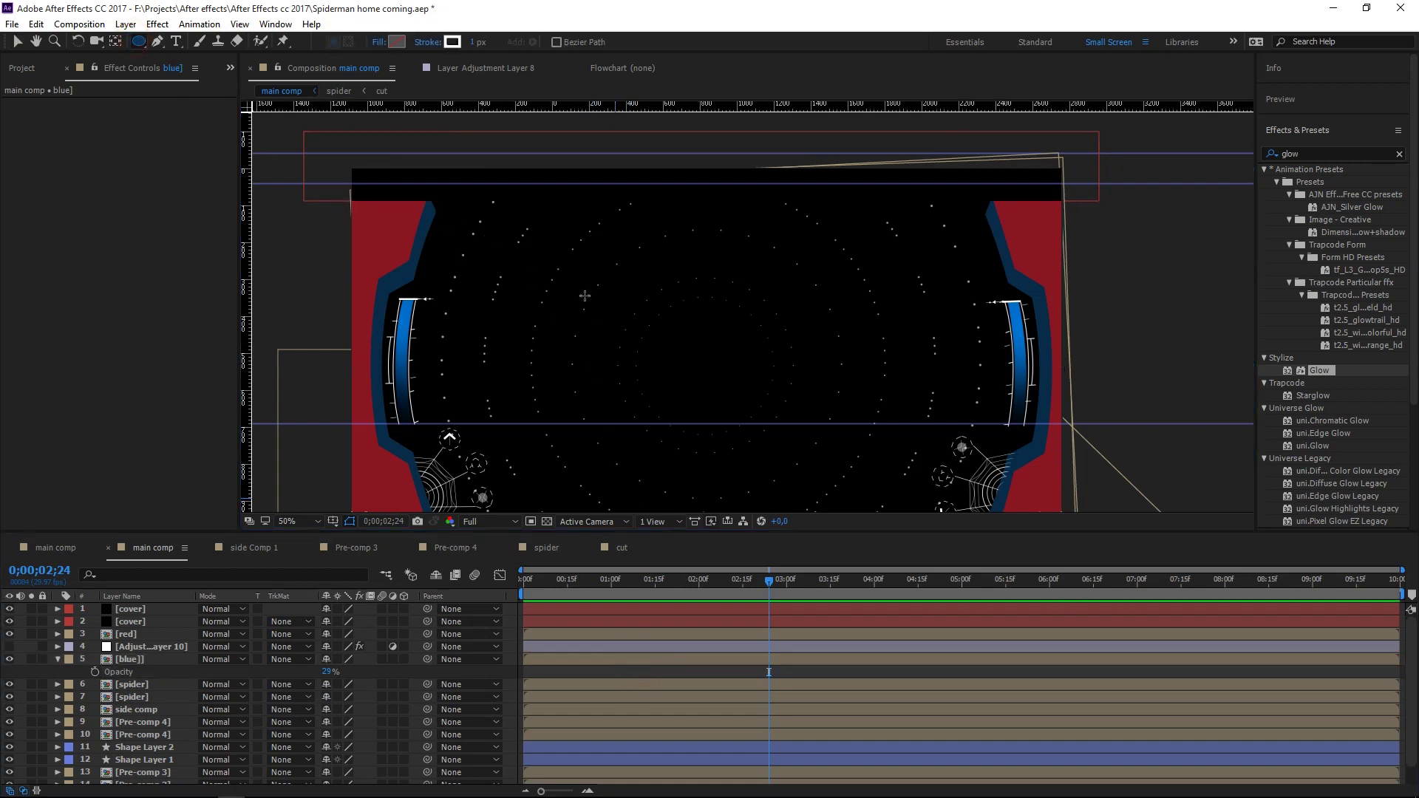
key(comma)
drag(665, 343, 764, 330)
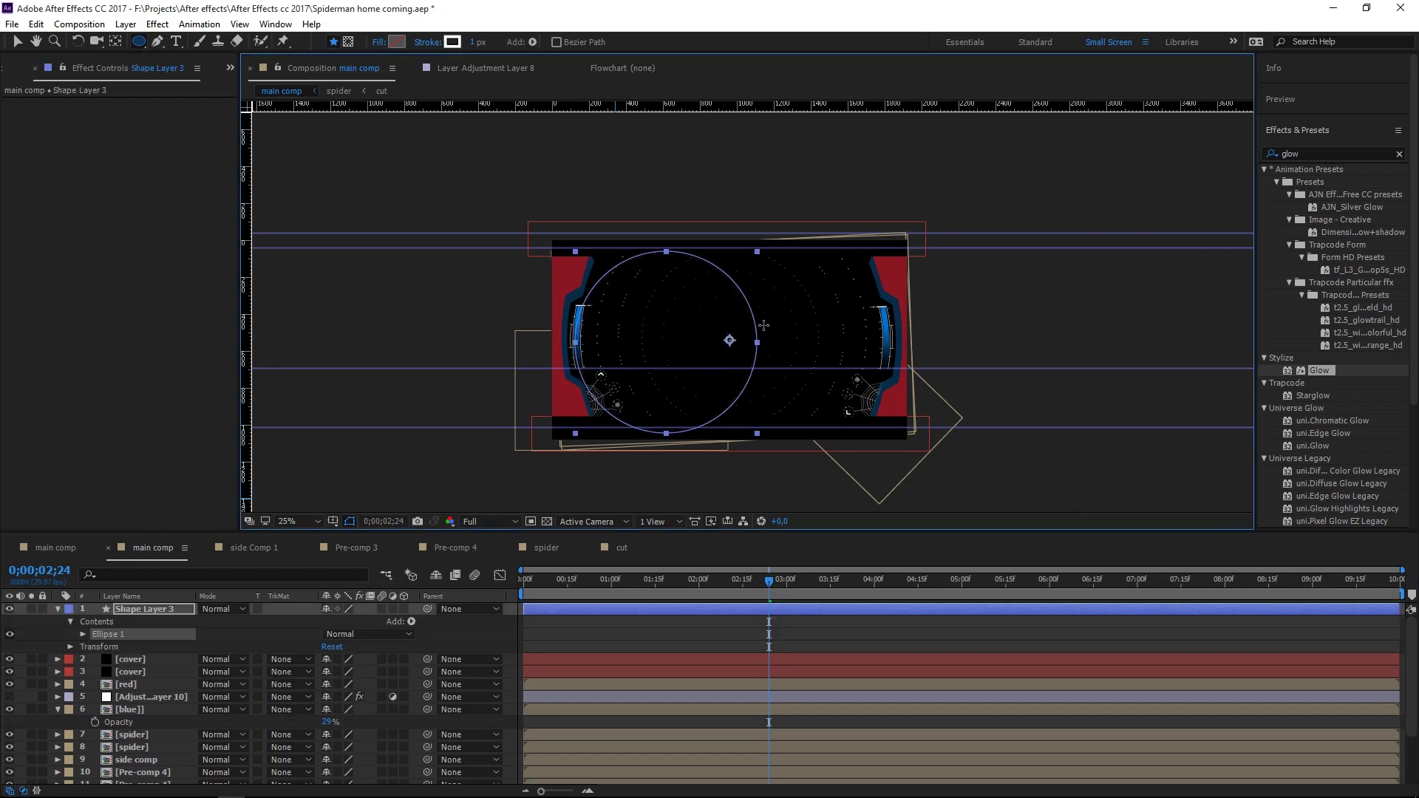
key(period)
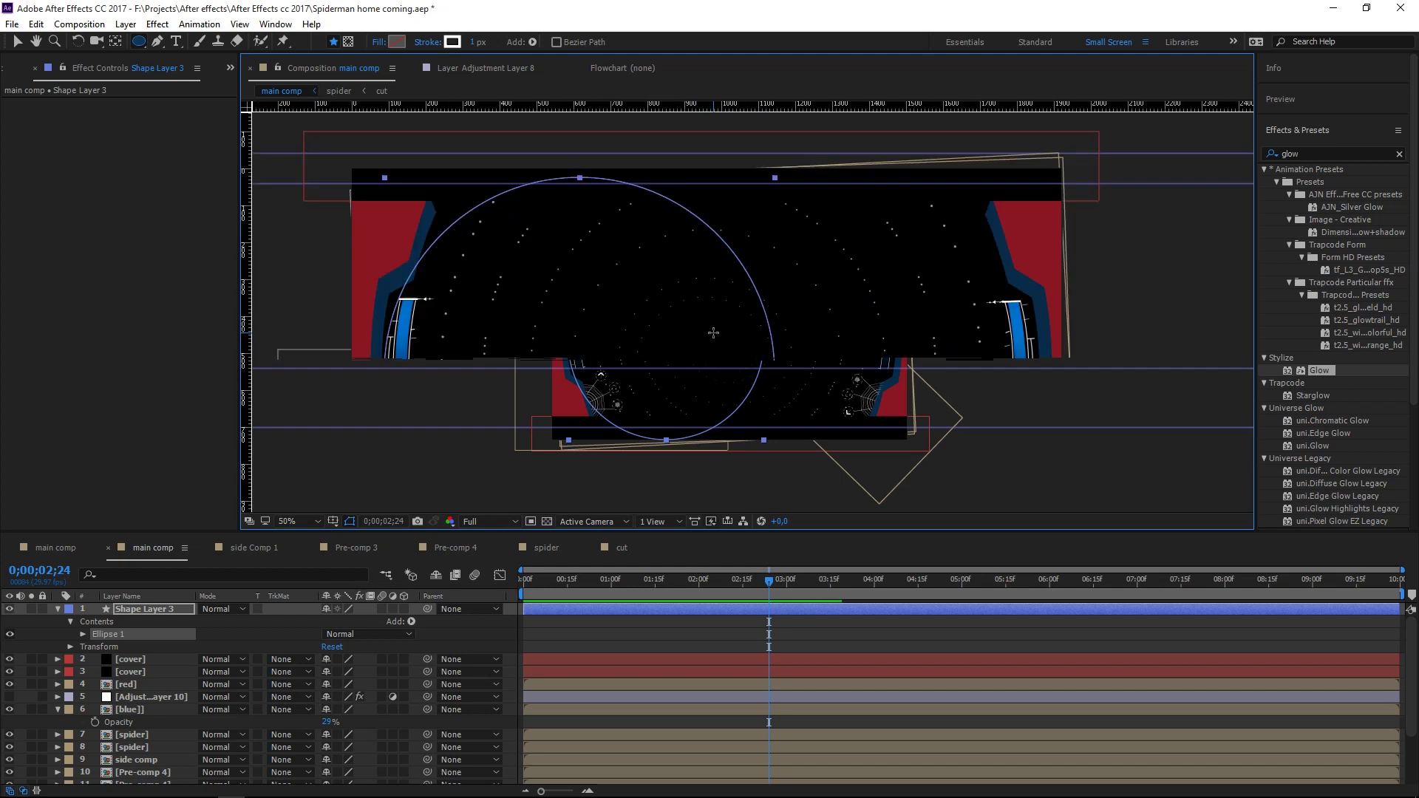
drag(628, 323, 710, 311)
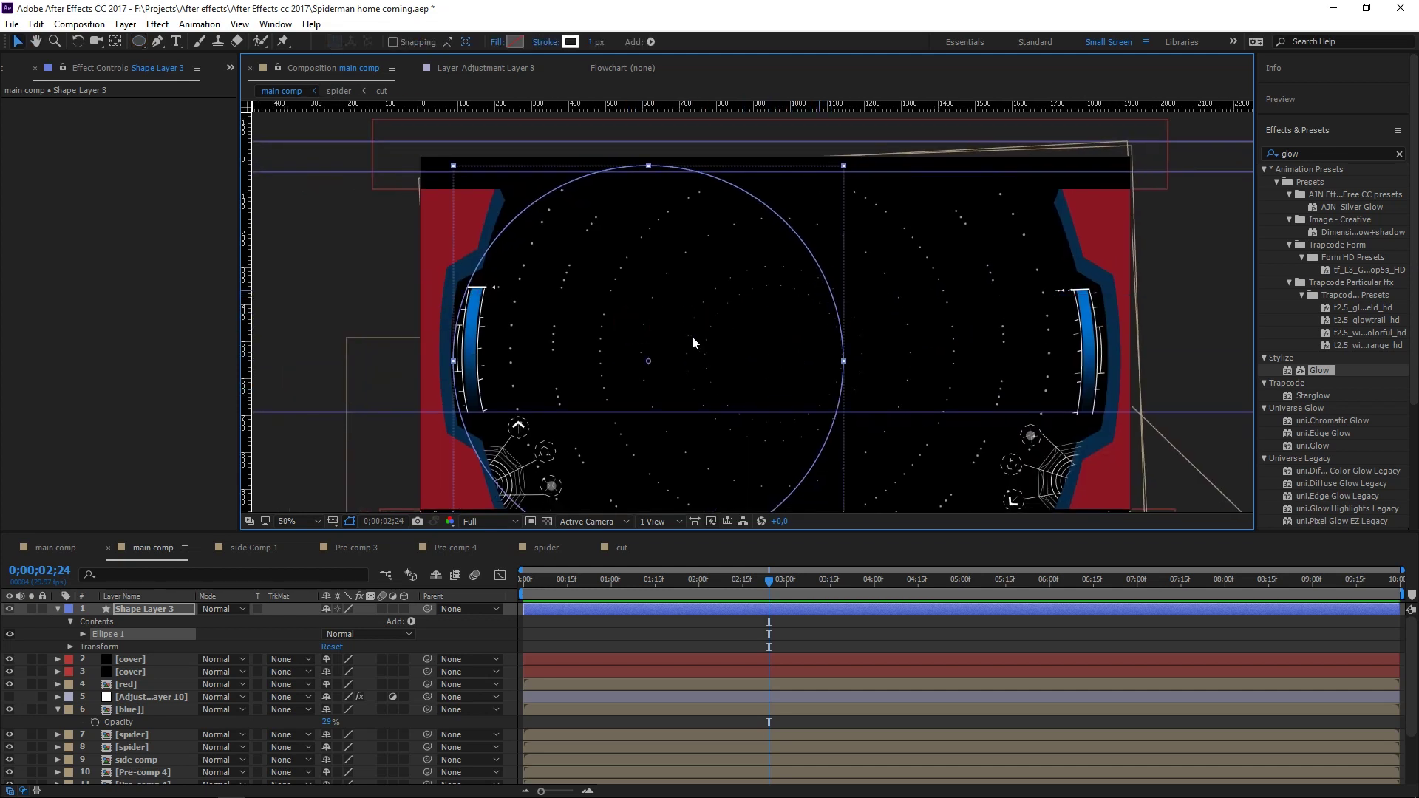
mouse_move(649, 361)
mouse_down()
mouse_move(693, 360)
mouse_move(720, 323)
mouse_move(716, 334)
mouse_up()
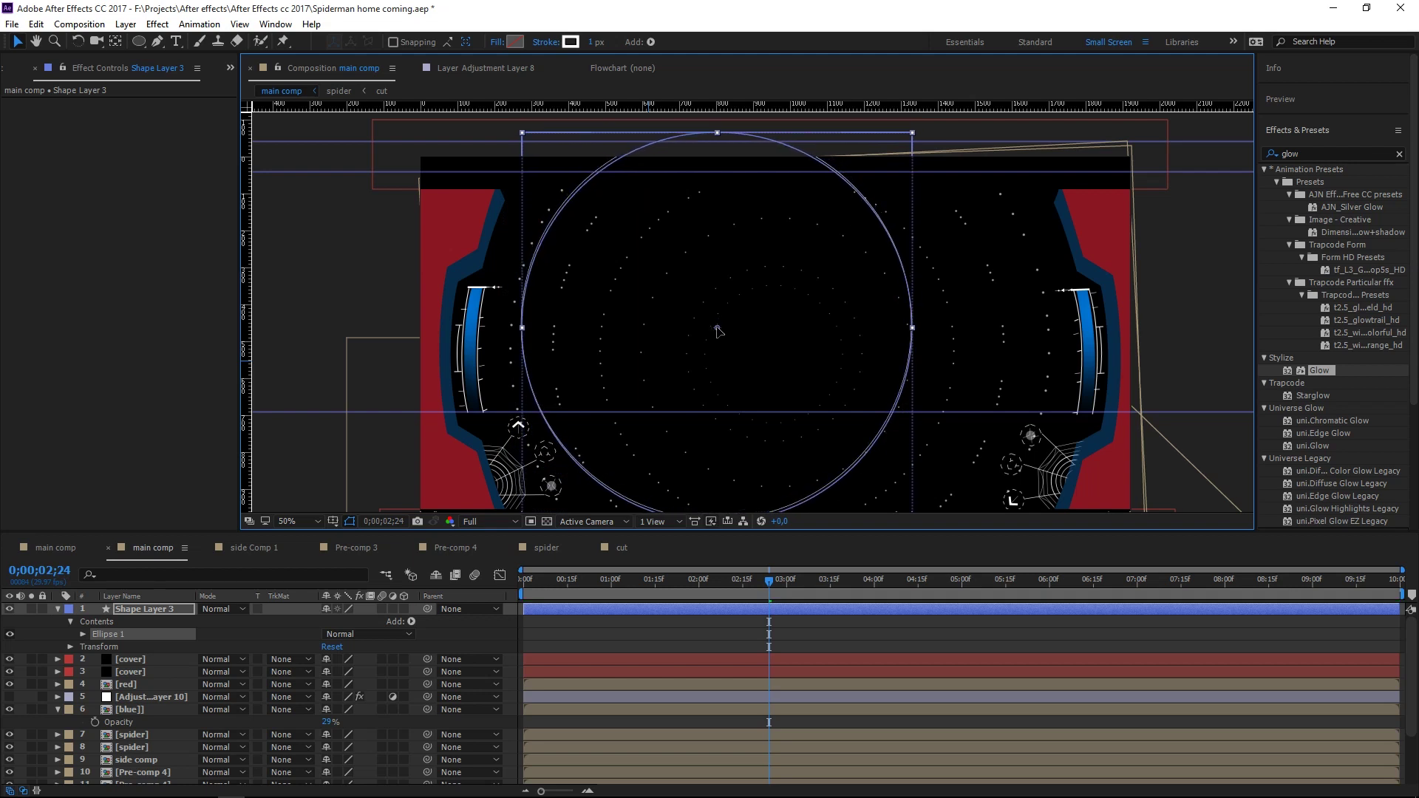
drag(716, 334, 714, 334)
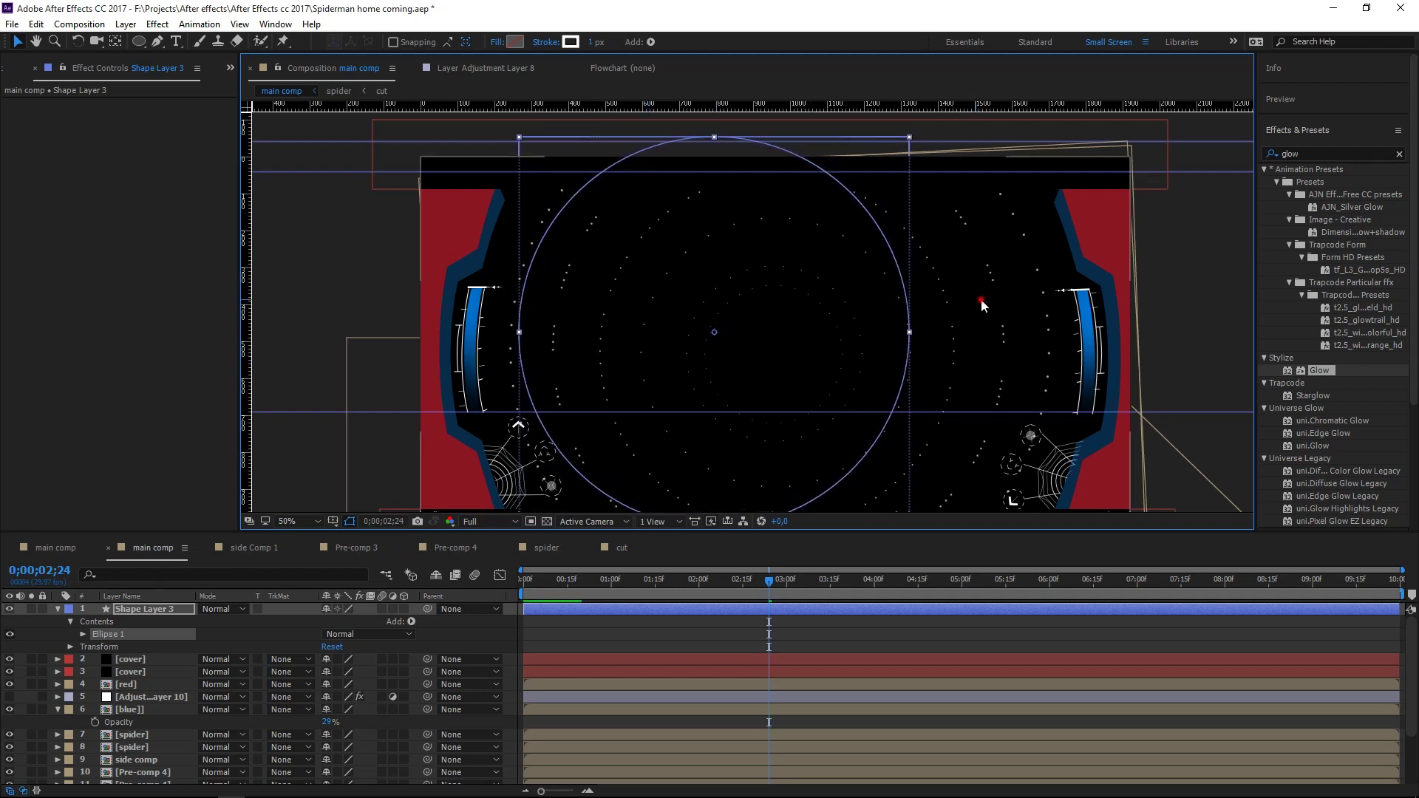
- Nudge the red layer slightly in the composition
click(982, 299)
click(776, 356)
drag(775, 356, 779, 365)
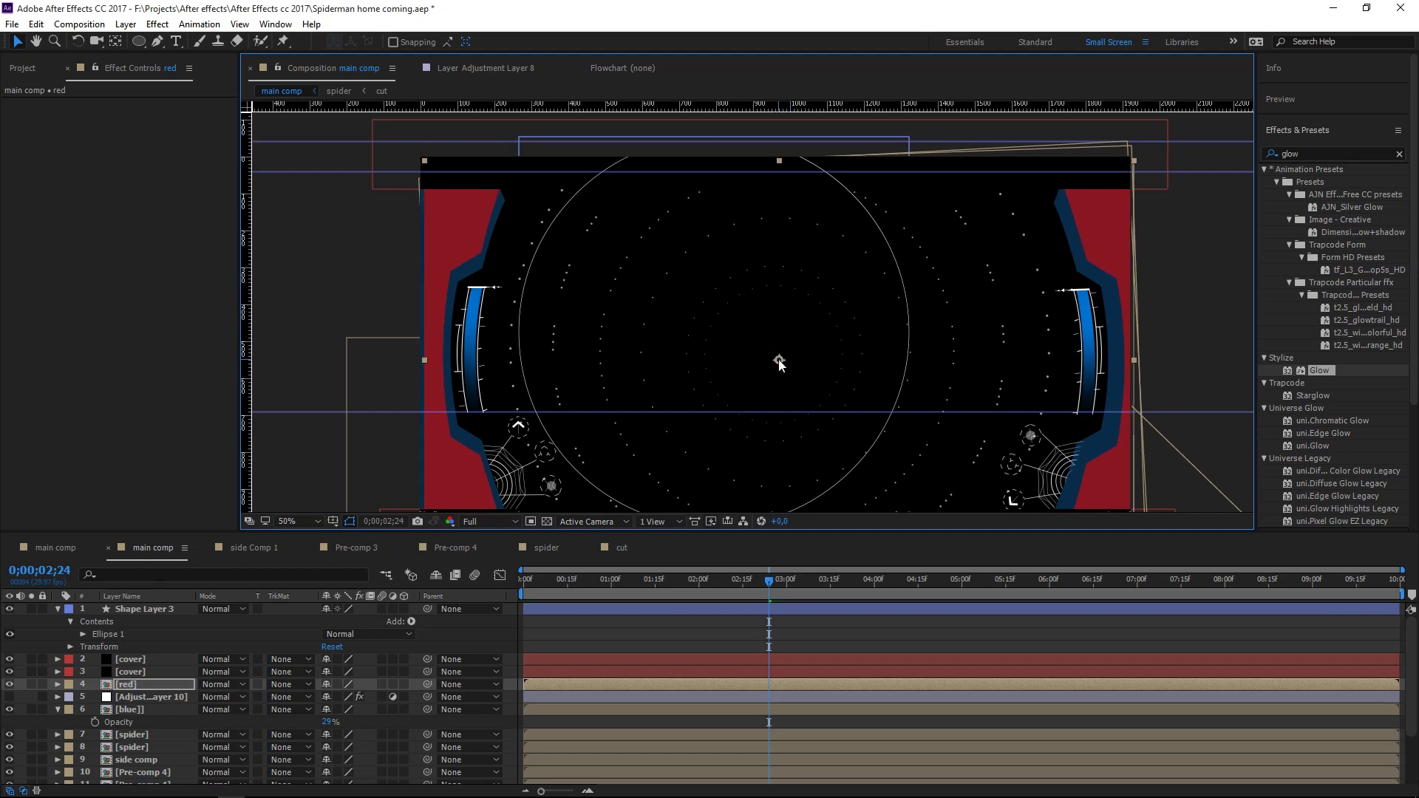
- Lock the lower layers, the cover and red layers, and the adjustment layer
click(127, 711)
scroll(127, 769, down, 2)
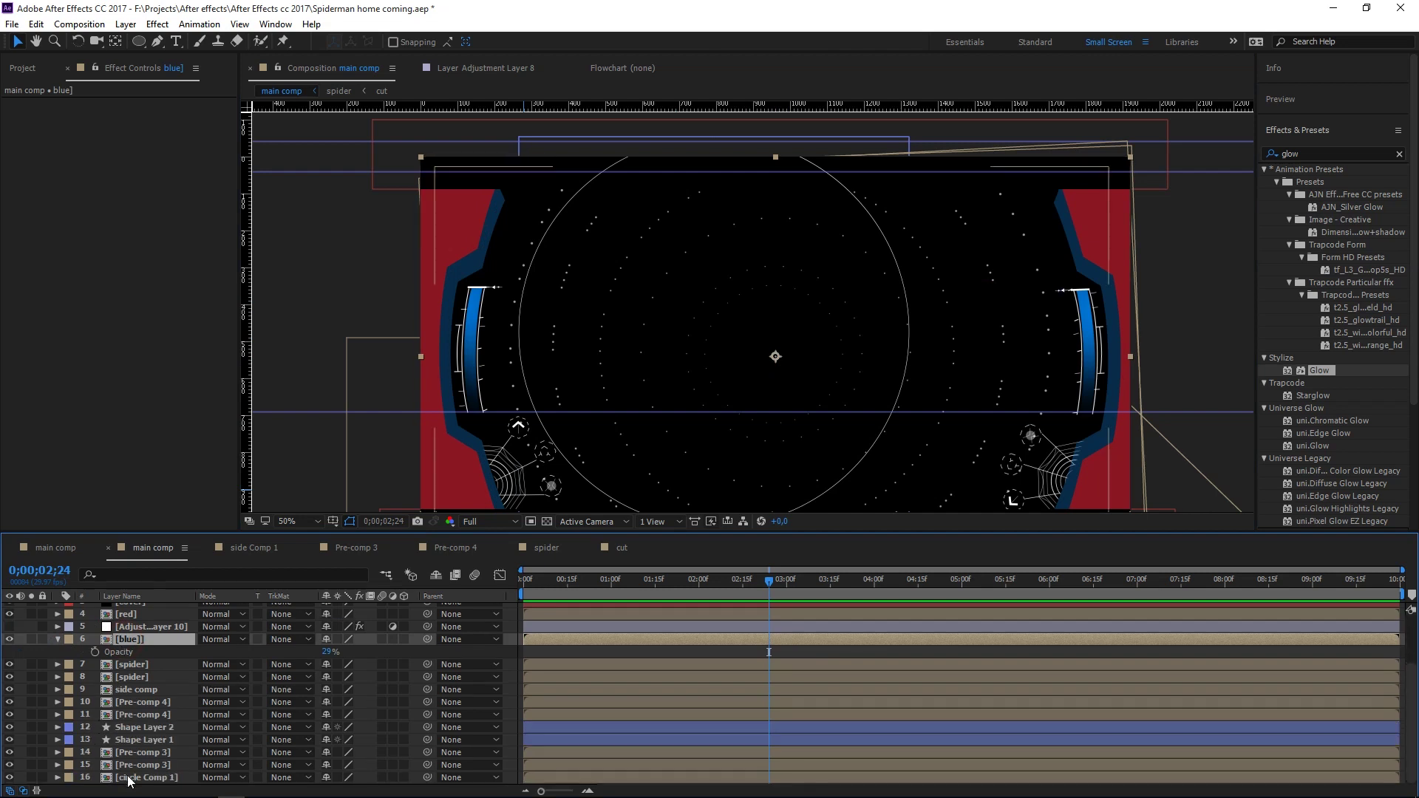
shift+click(127, 778)
click(42, 663)
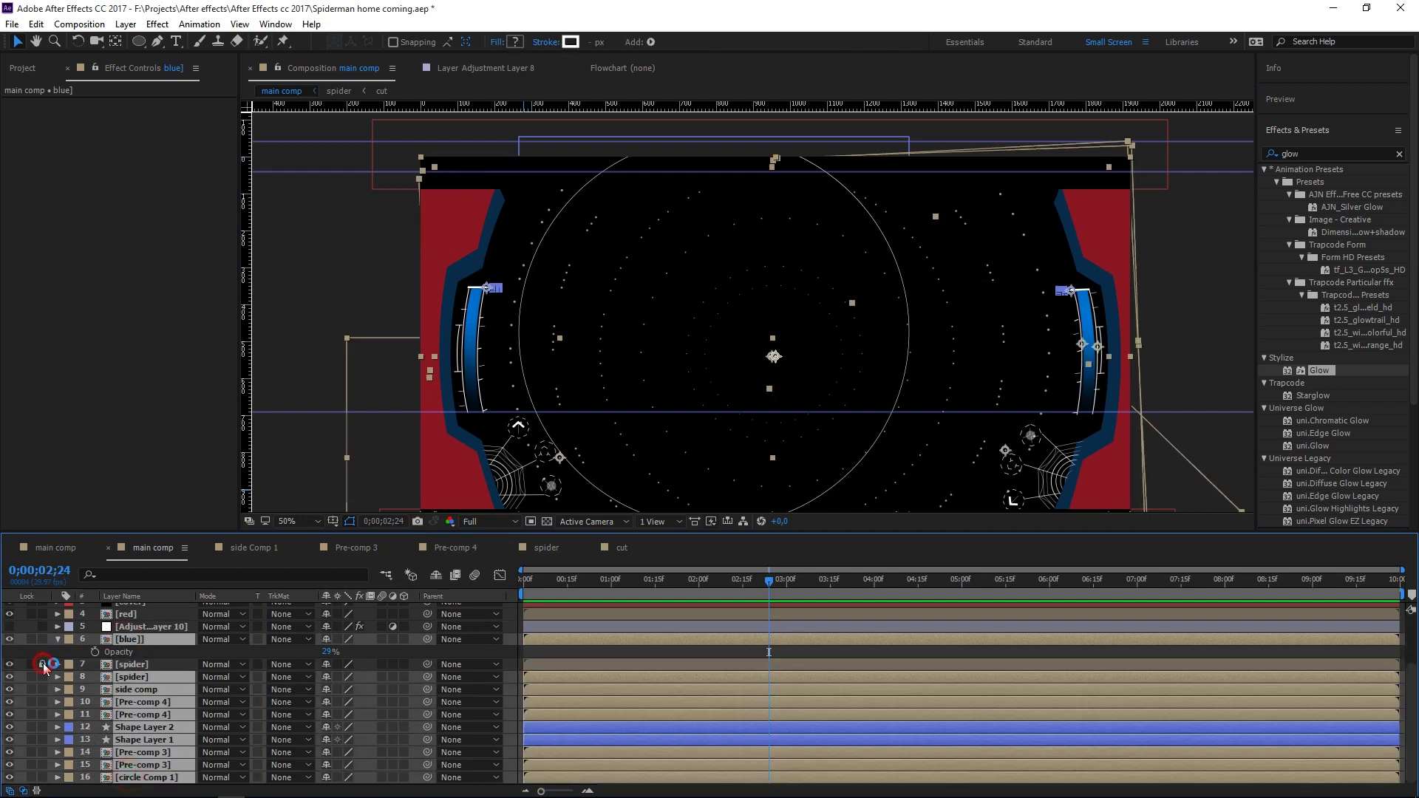
scroll(62, 666, up, 2)
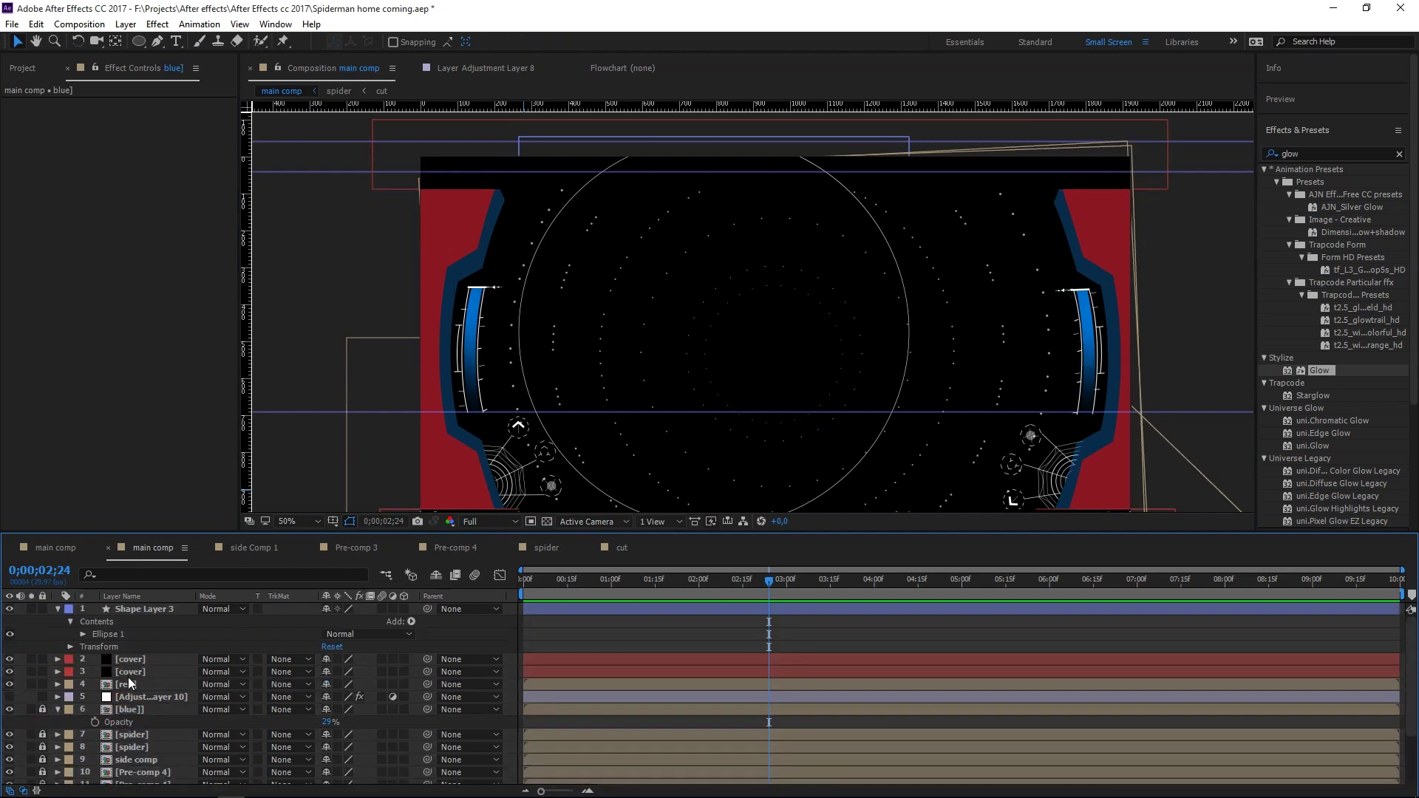
click(127, 685)
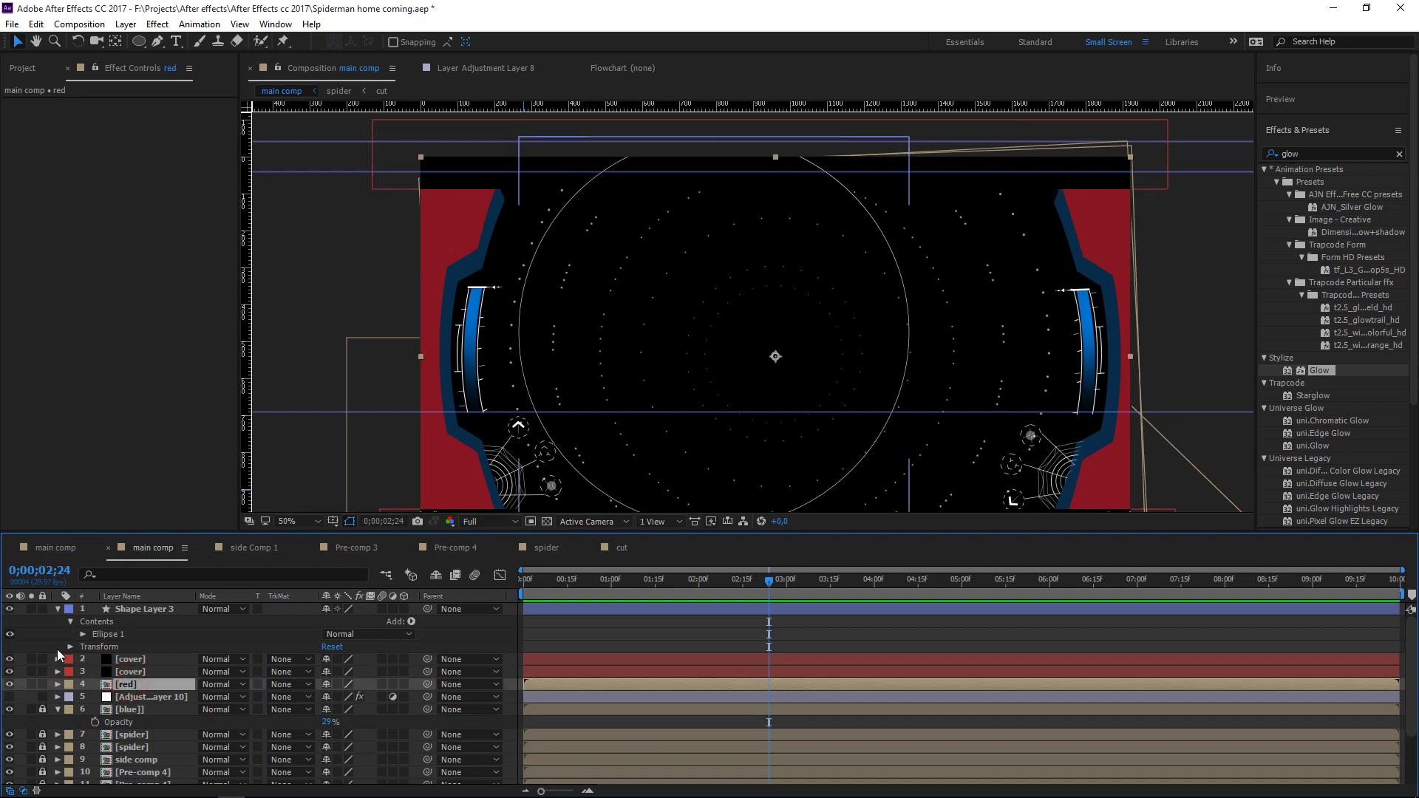
shift+click(116, 660)
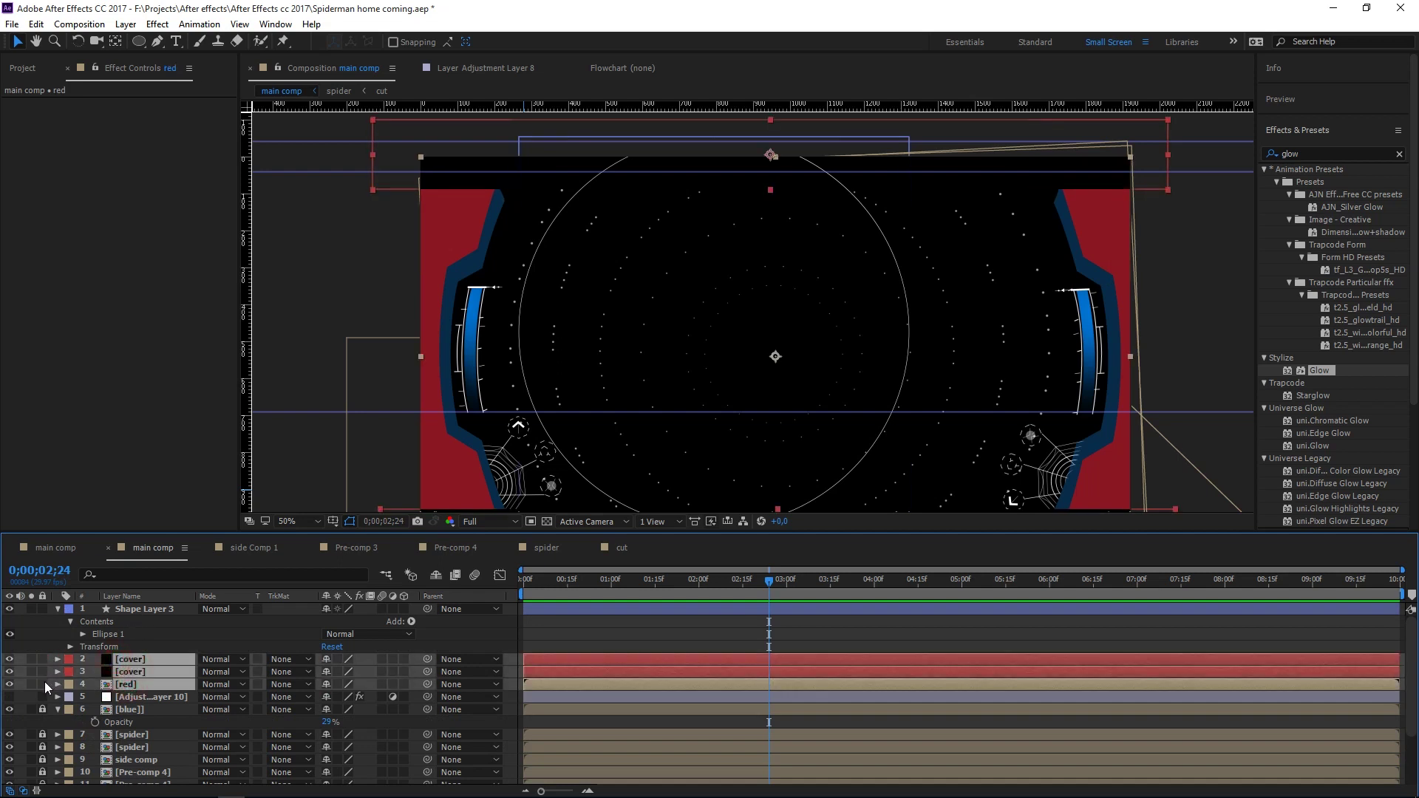
click(42, 684)
click(42, 697)
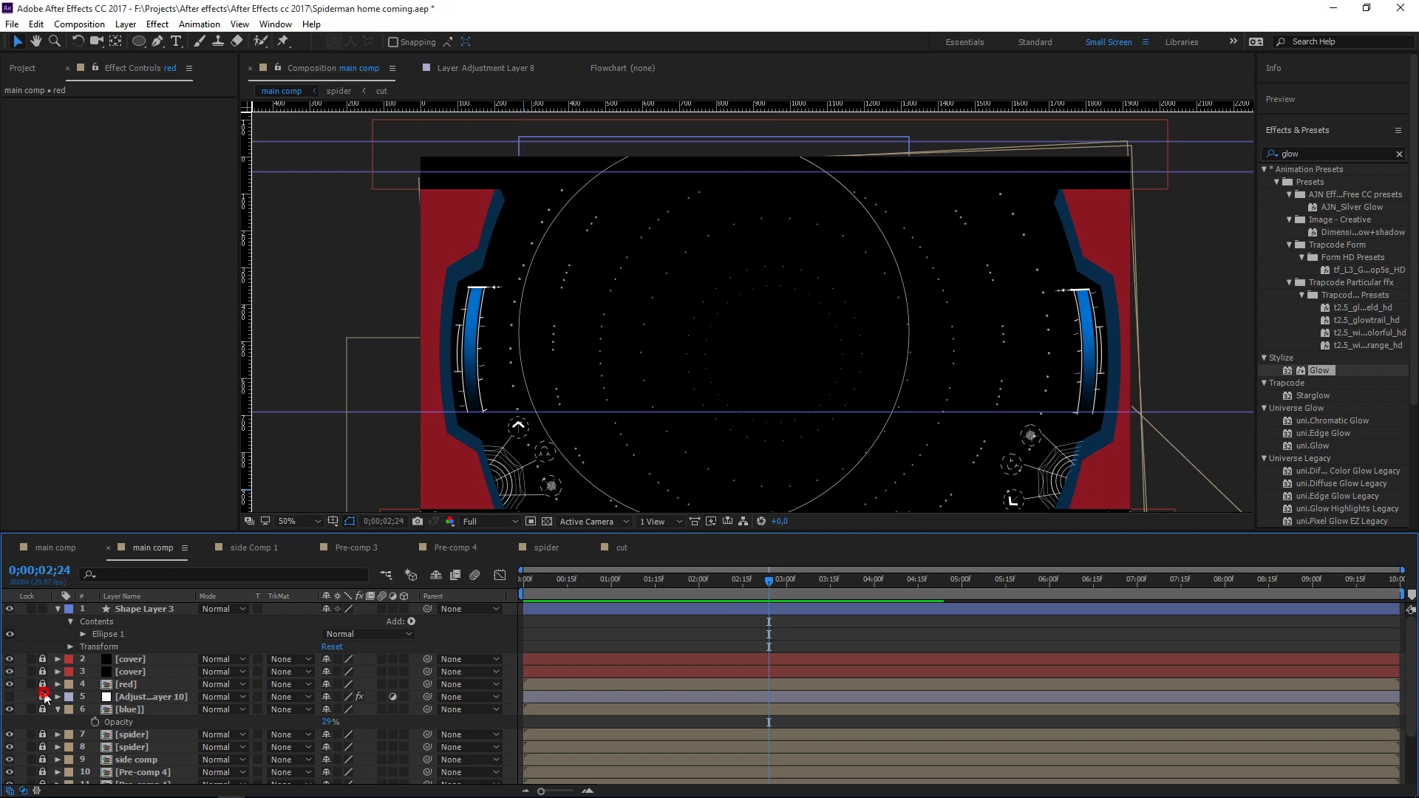
- Hide the path outline and set Shape Layer 3's circle stroke width to 1,05 px
click(130, 611)
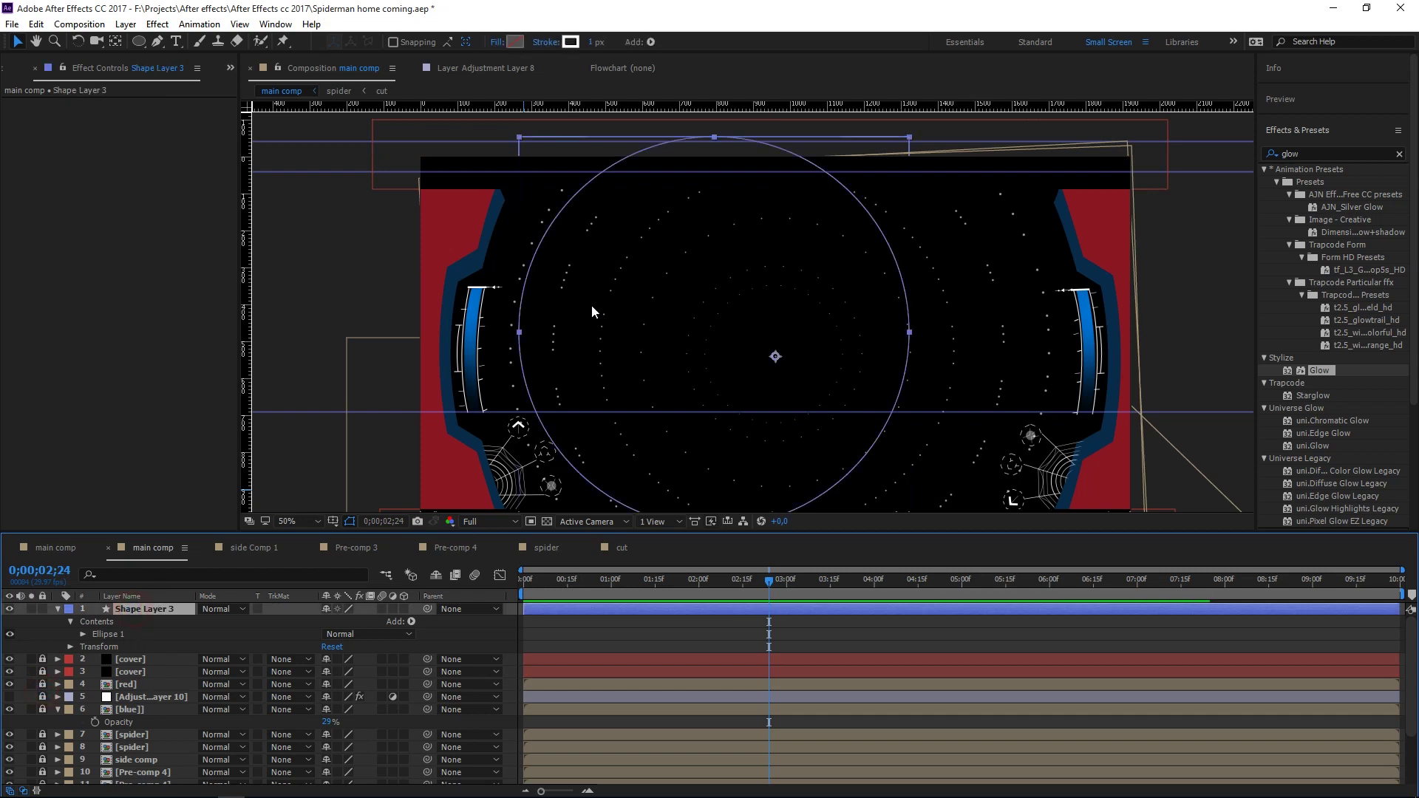
click(775, 360)
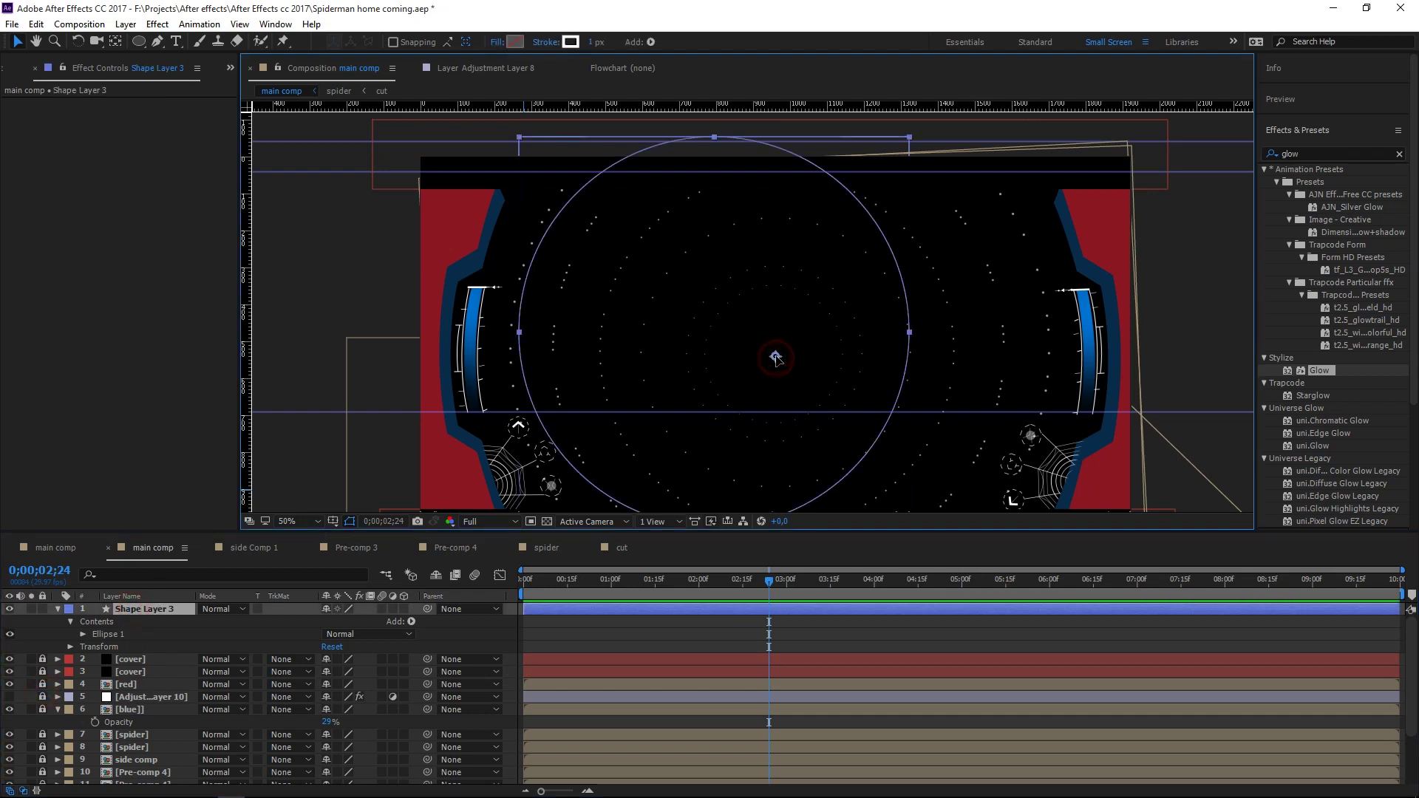
click(350, 521)
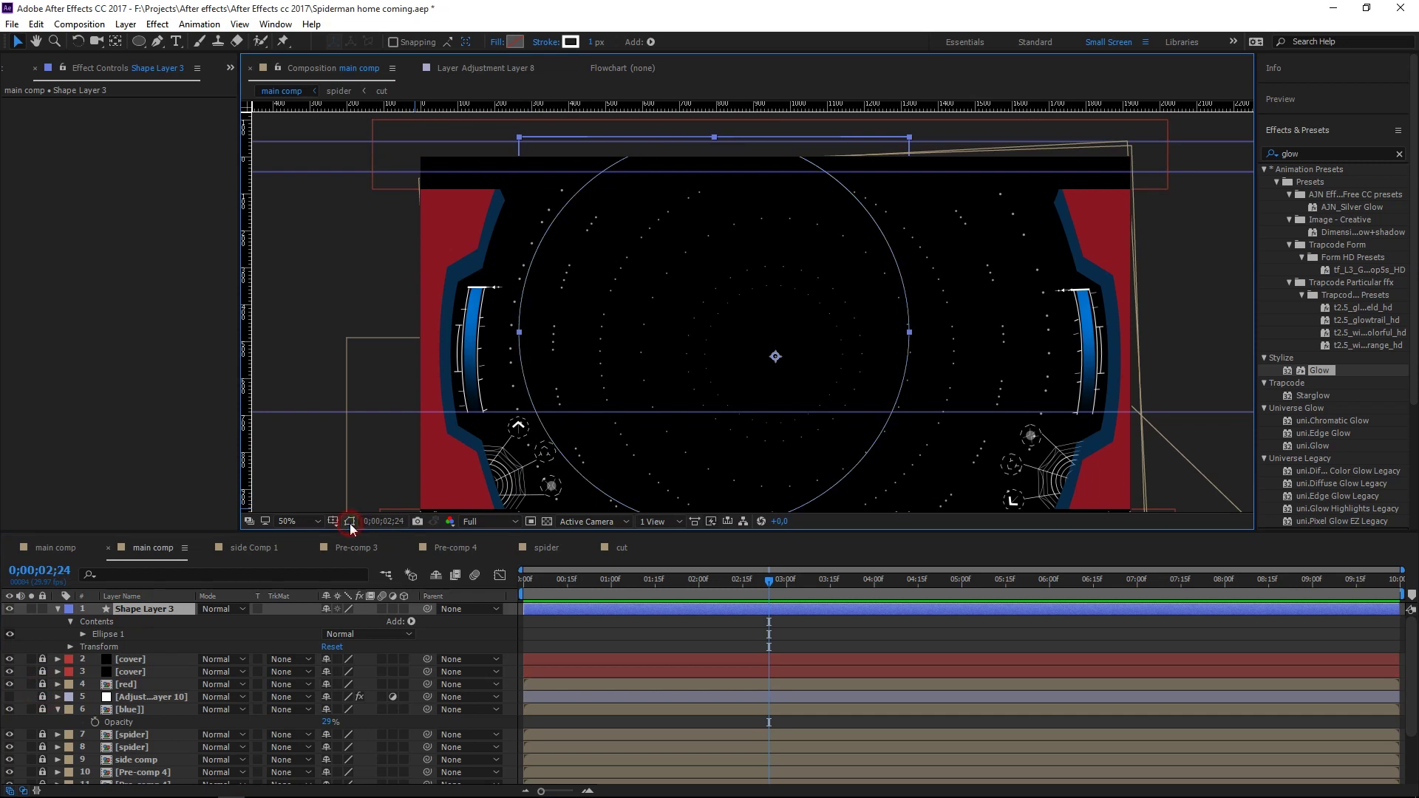
click(593, 42)
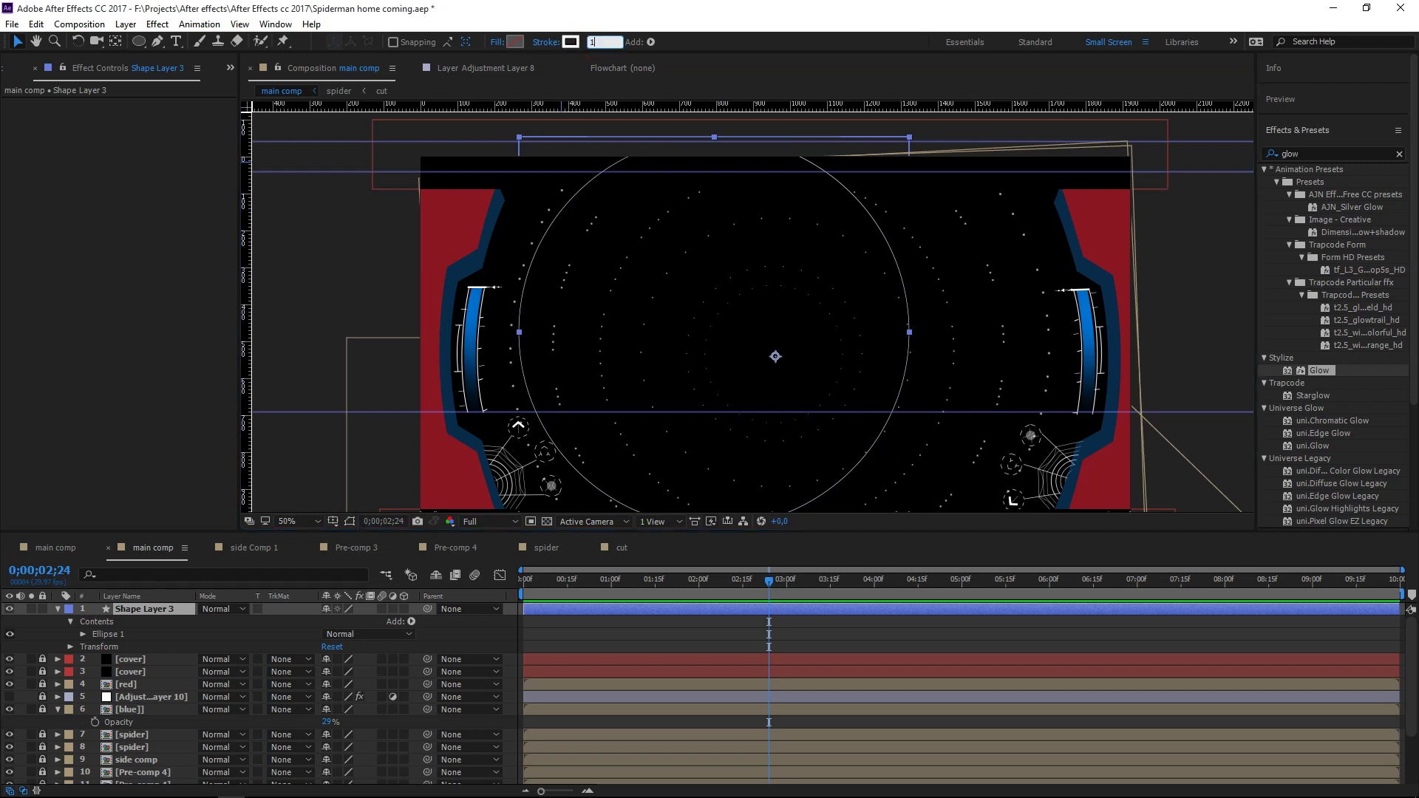
text(.05)
key(Return)
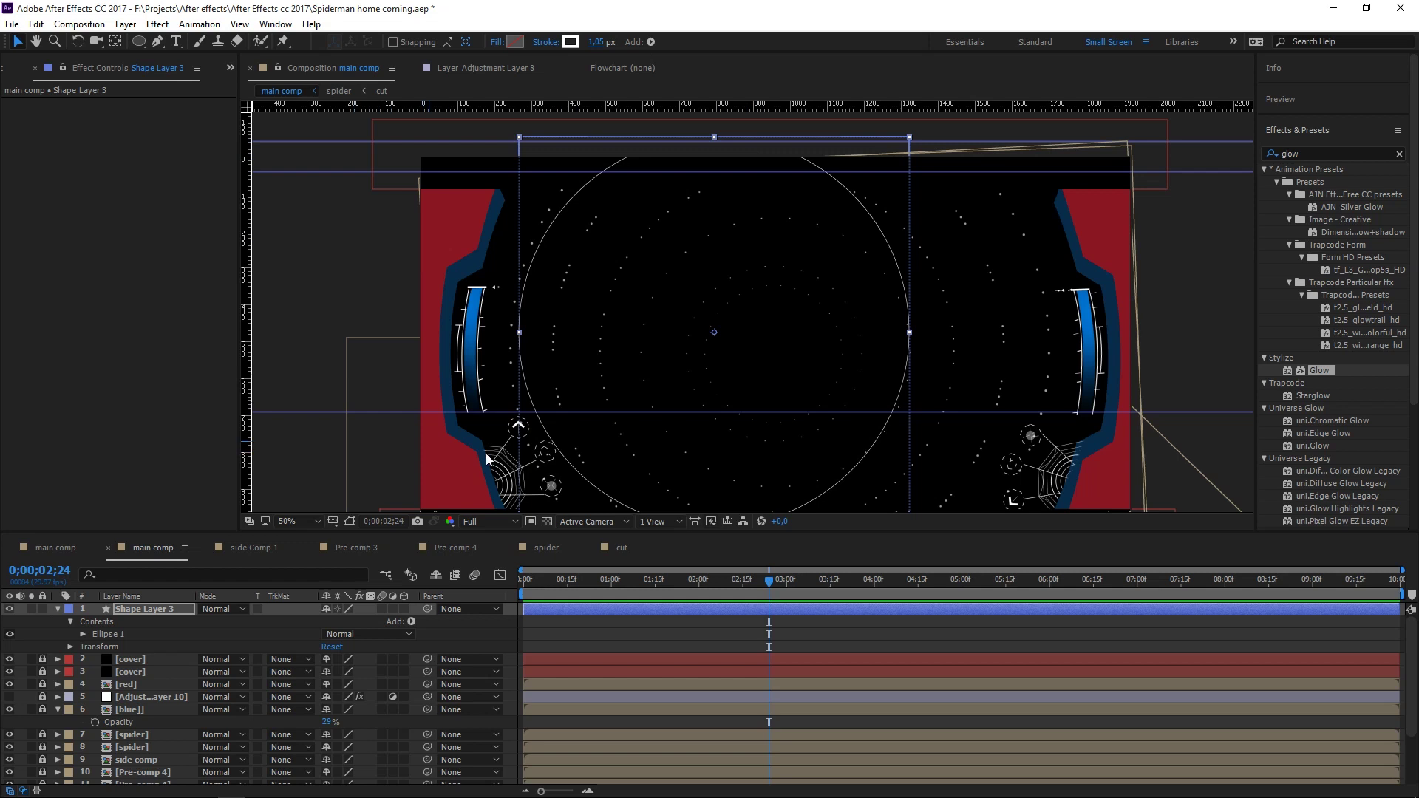
click(176, 607)
click(409, 622)
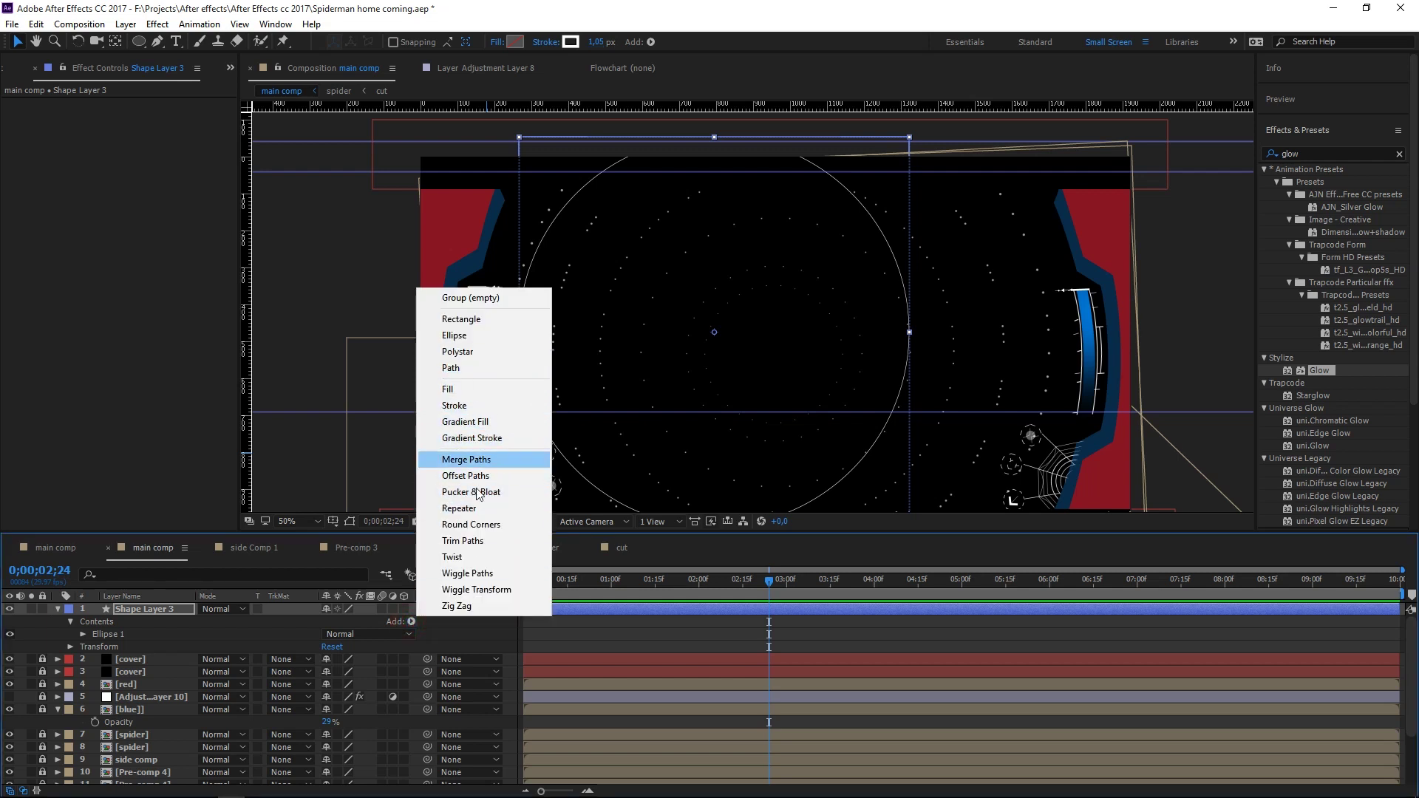
- Add Trim Paths to the circle with End 24% and Offset 273°
click(466, 543)
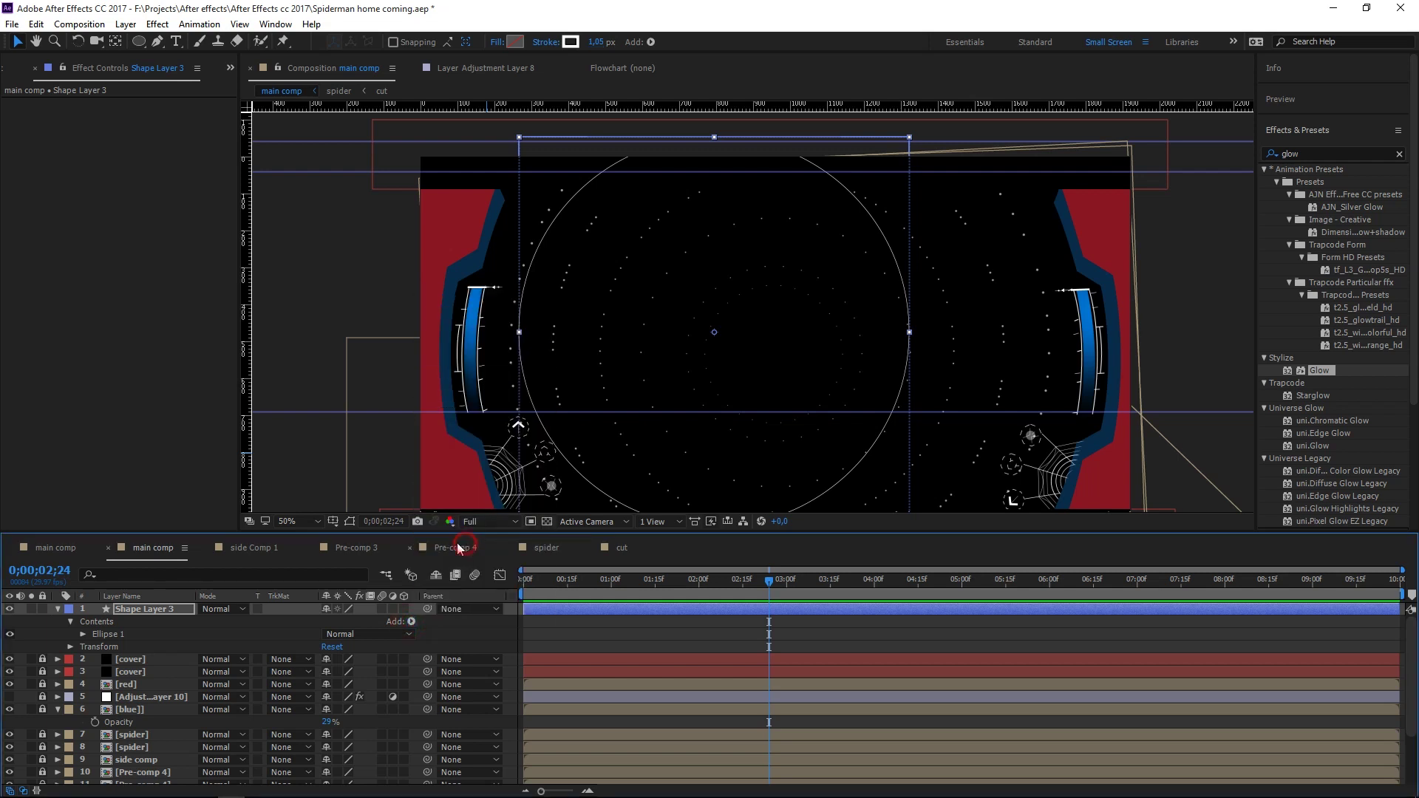
click(96, 660)
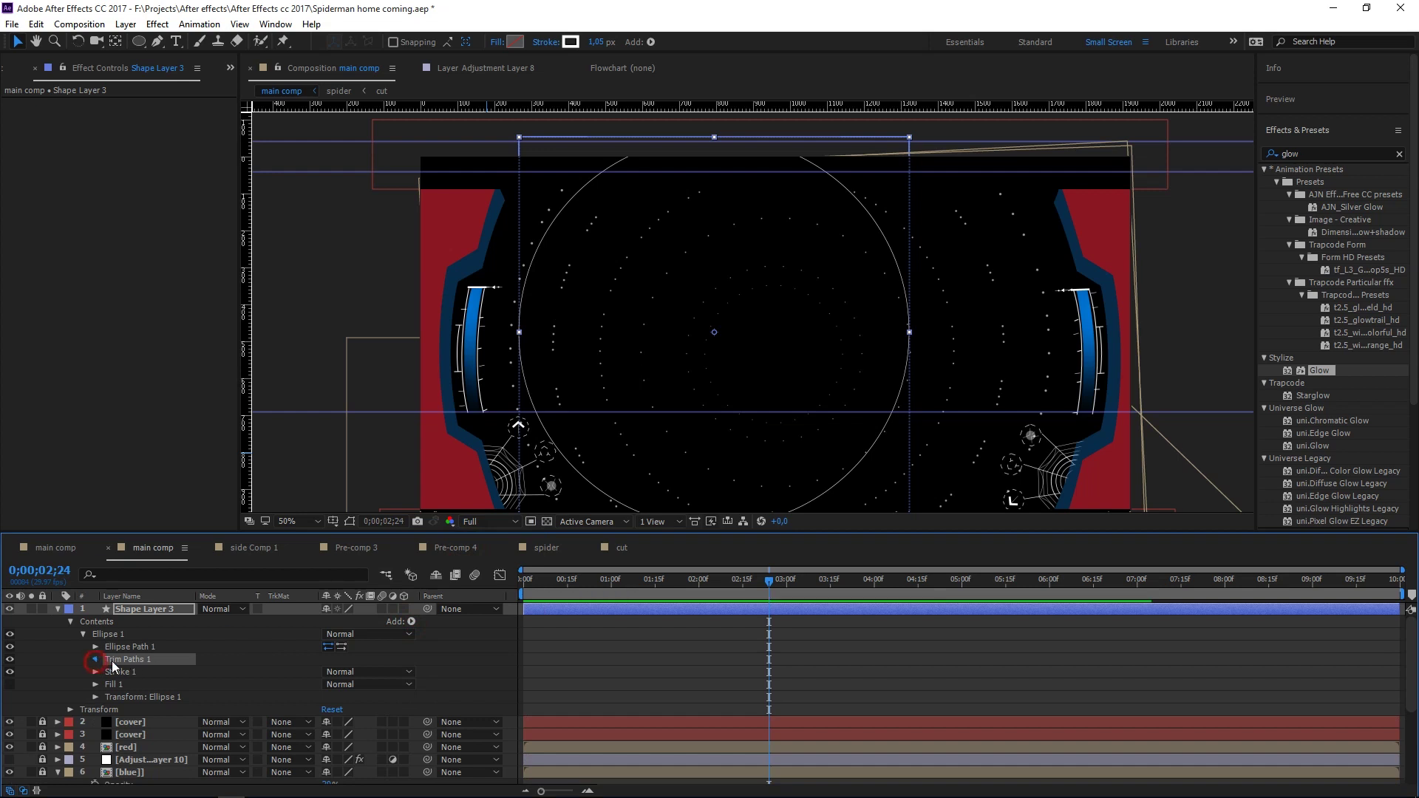
click(333, 686)
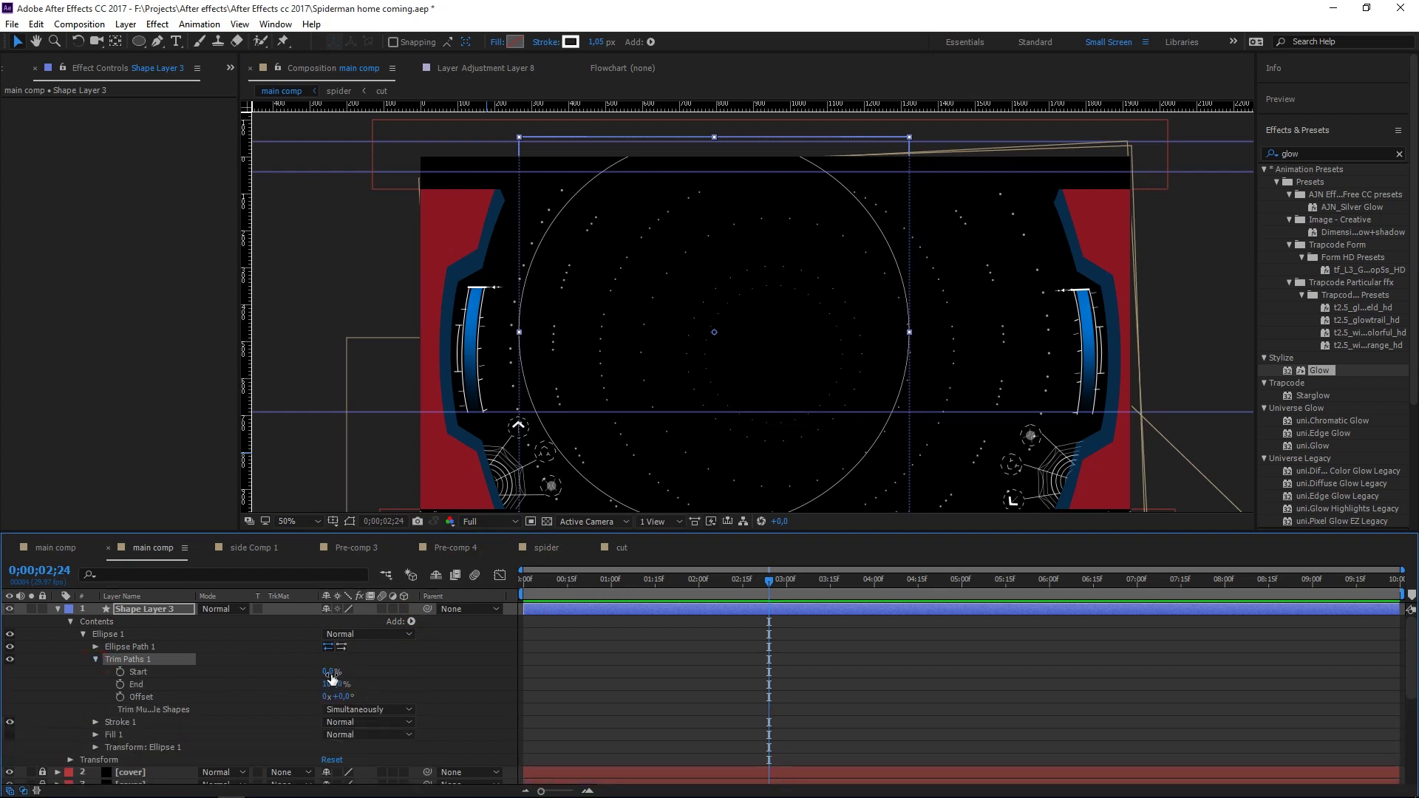
mouse_move(329, 685)
mouse_down()
mouse_move(296, 684)
mouse_move(485, 701)
mouse_up()
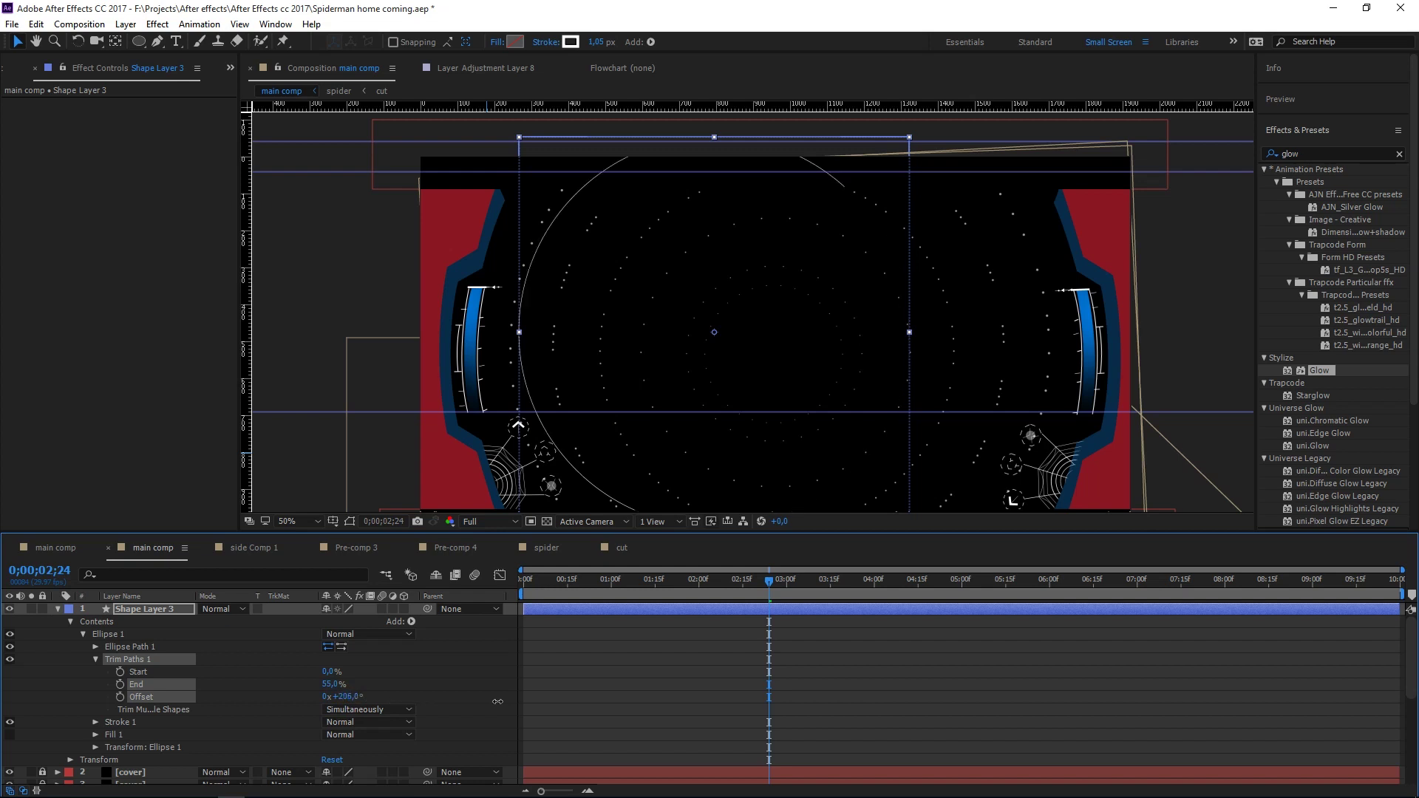
drag(513, 702, 529, 702)
drag(543, 702, 543, 702)
drag(334, 685, 312, 683)
- Set the arc's stroke width to 1,09 px
click(595, 42)
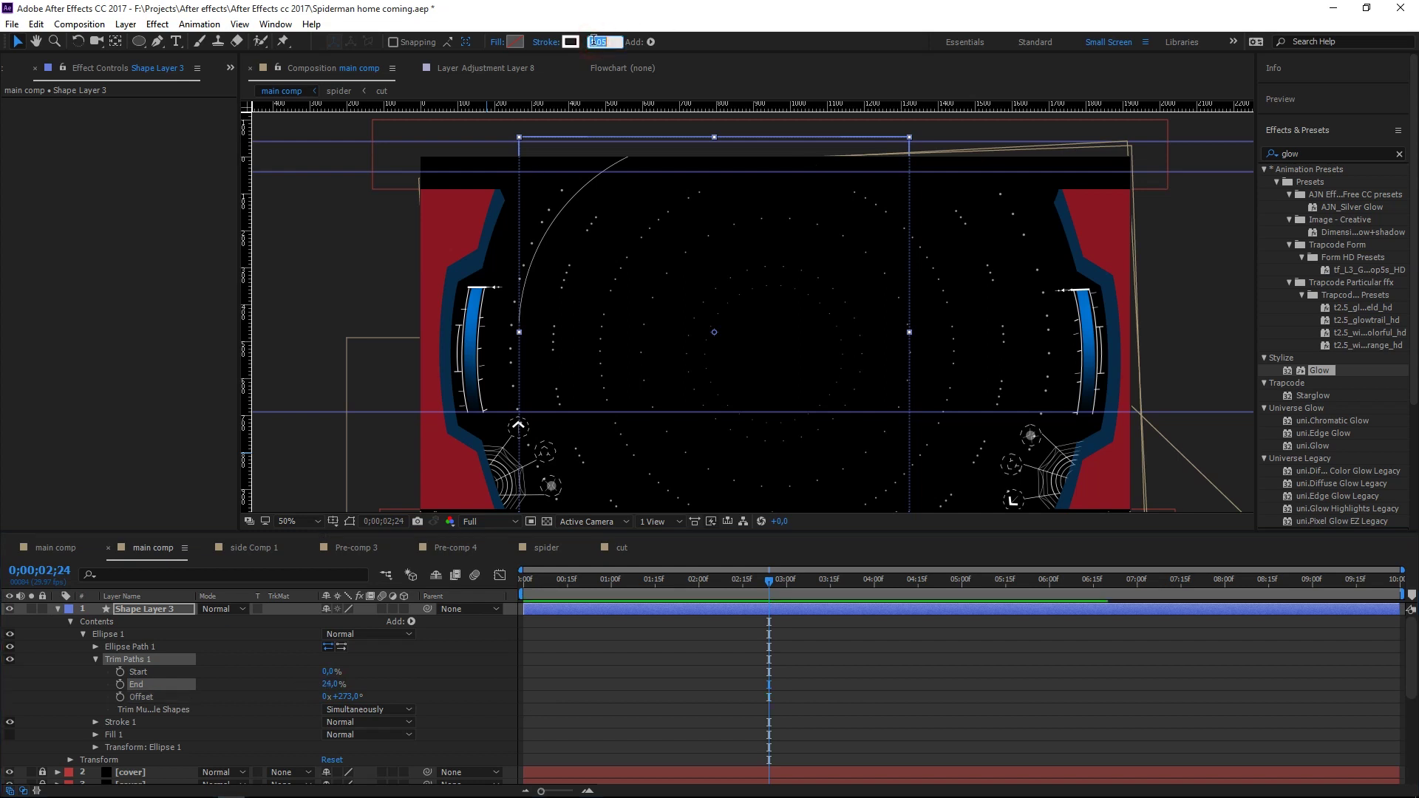
text(1,)
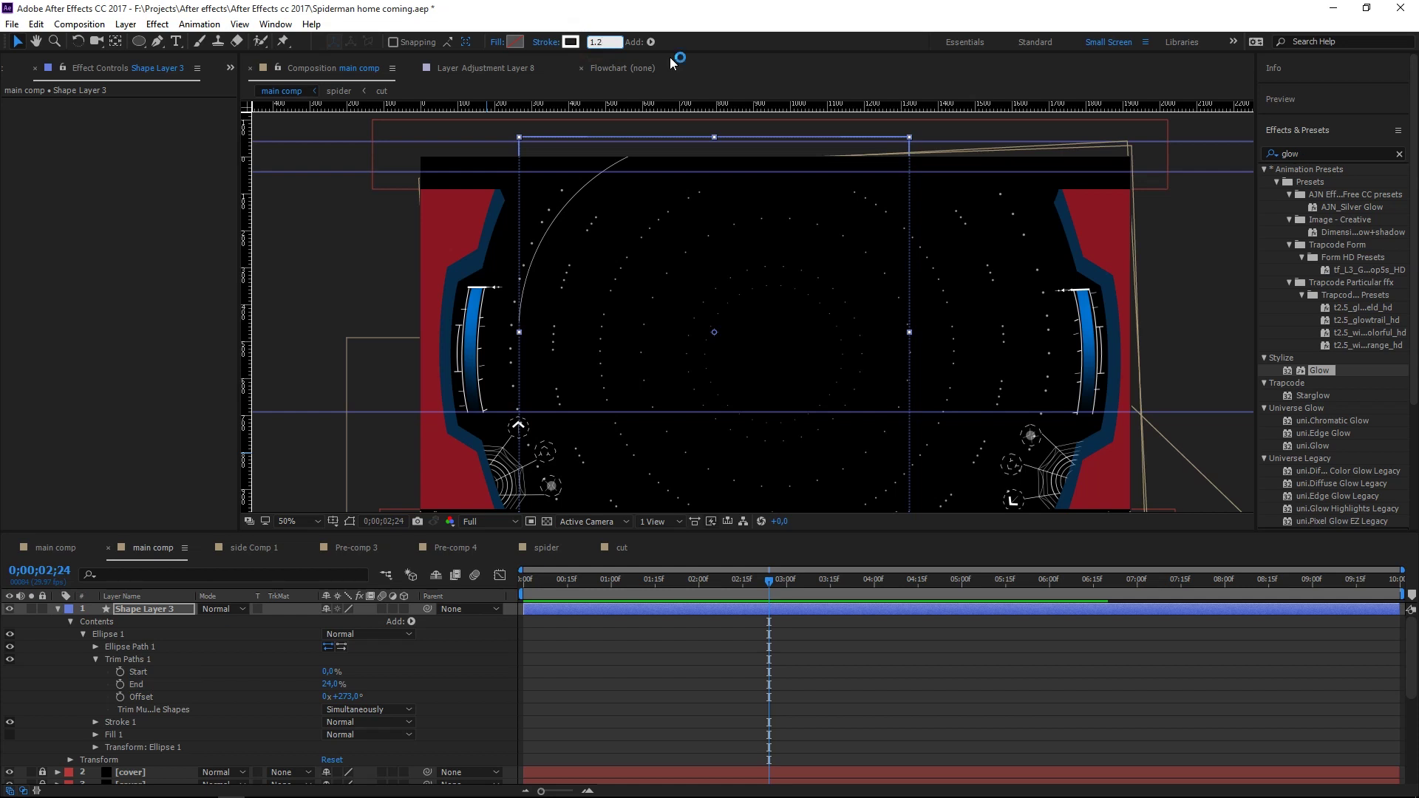
key(BackSpace)
key(BackSpace)
text(09)
key(Return)
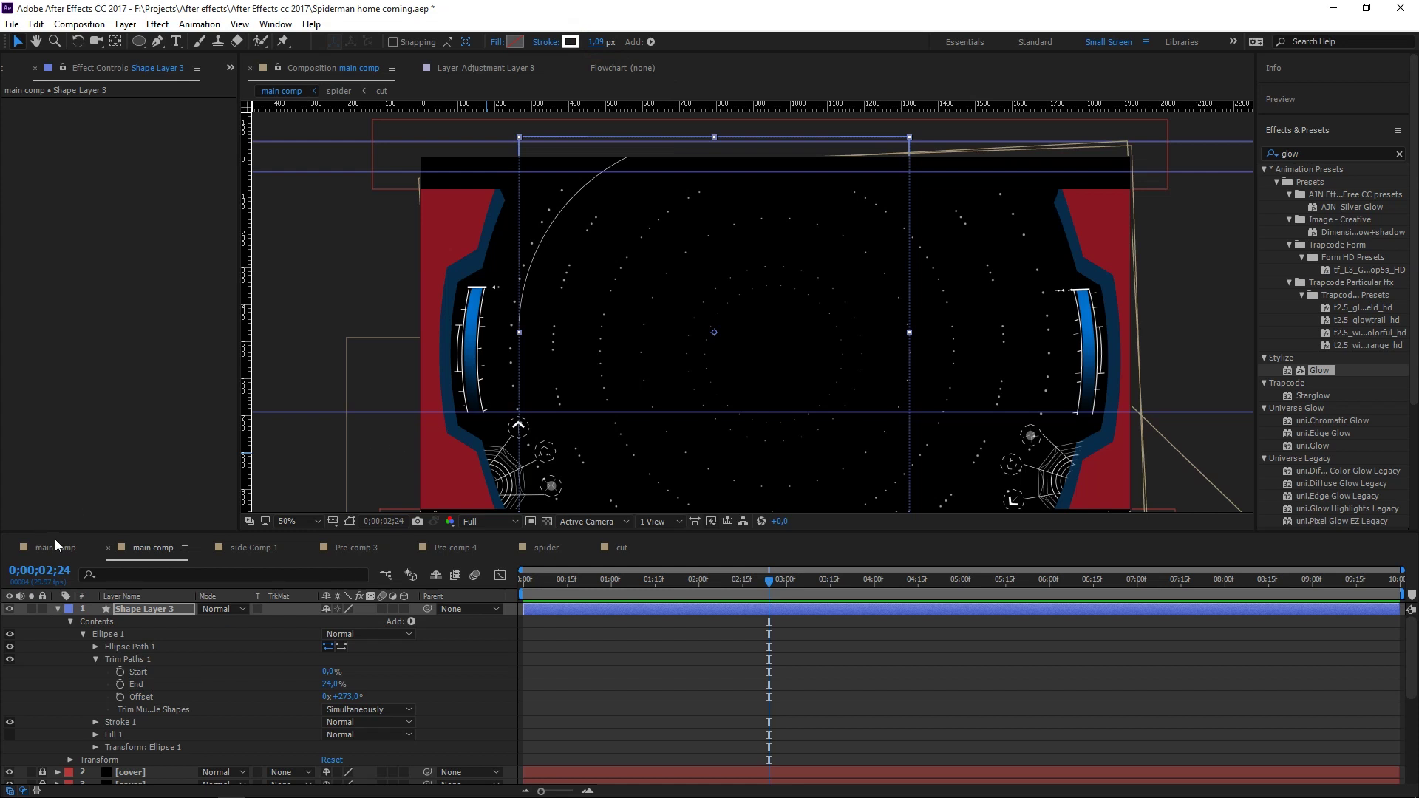
click(131, 431)
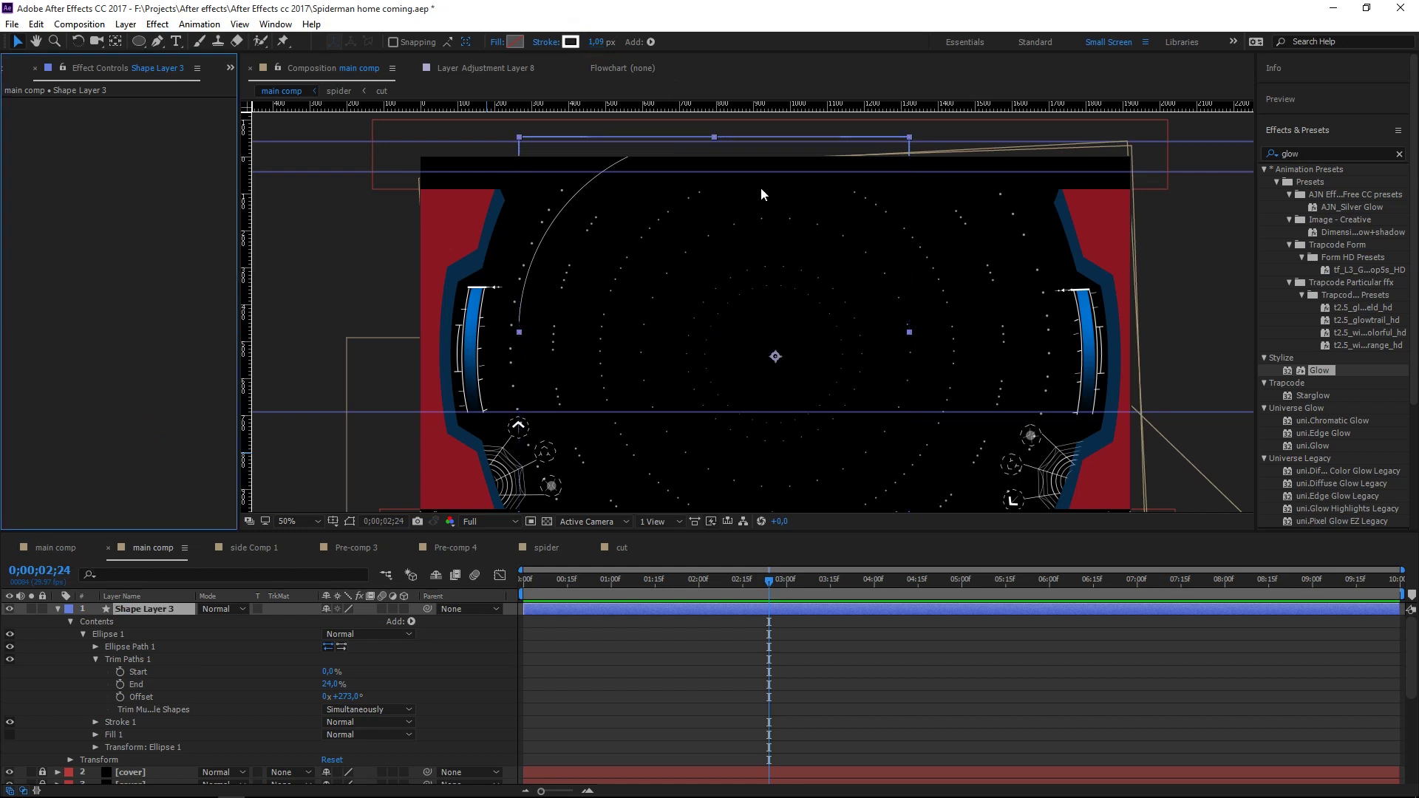
- Zoom in on the upper-left arc, briefly visiting Comp 1 before returning to main comp
scroll(654, 199, up, 2)
mouse_move(512, 203)
mouse_down()
mouse_move(710, 318)
mouse_move(705, 331)
mouse_up()
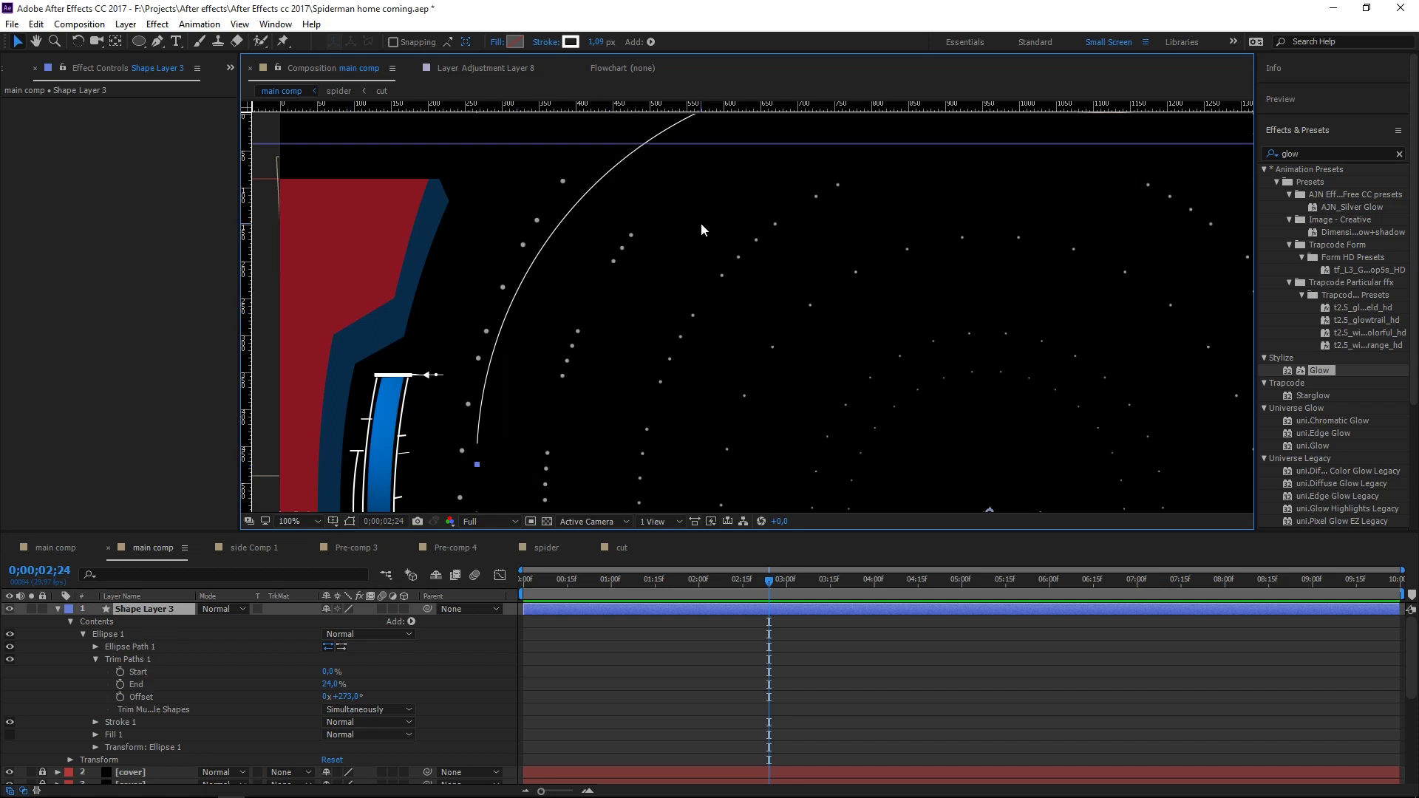
scroll(770, 304, down, 2)
scroll(735, 303, up, 2)
drag(683, 283, 688, 355)
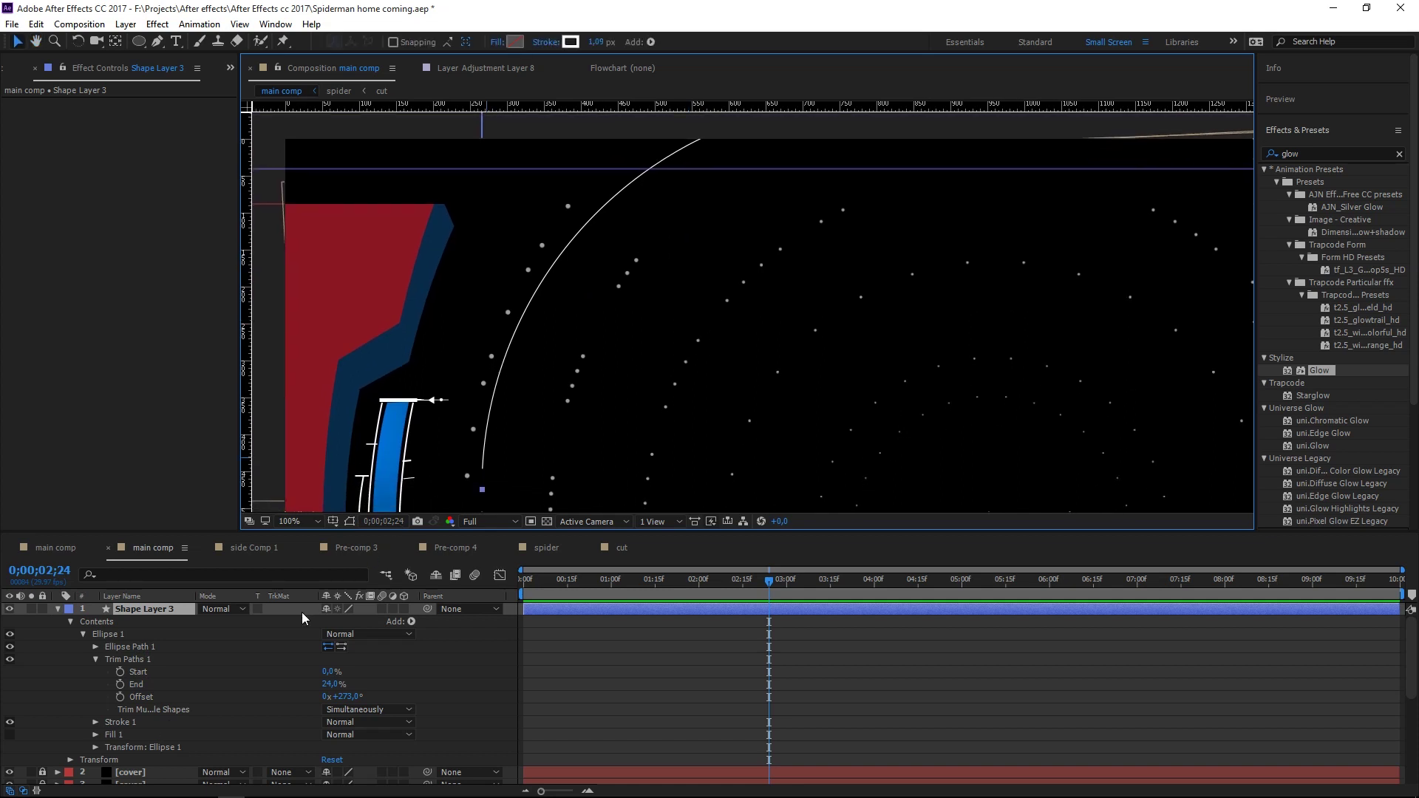
click(52, 551)
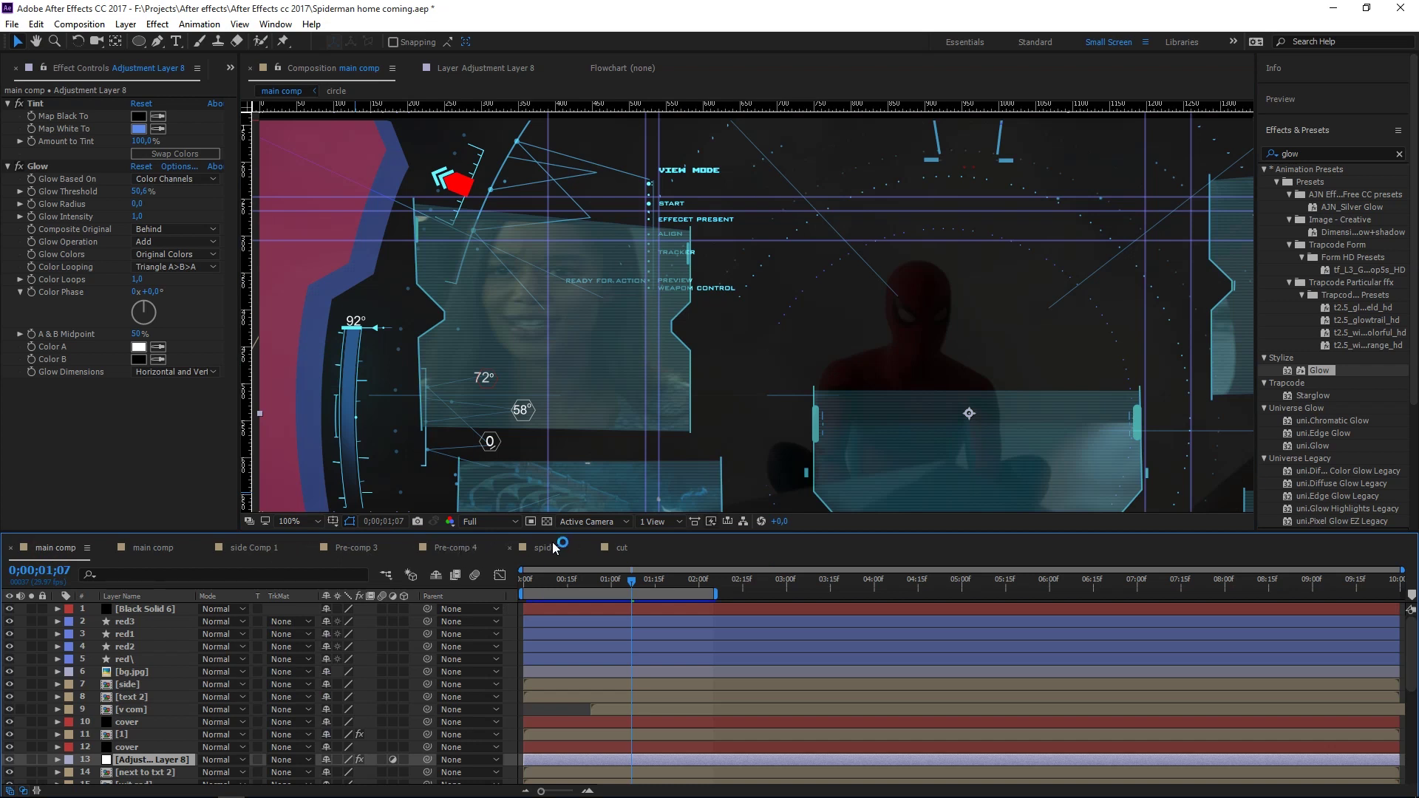
click(264, 547)
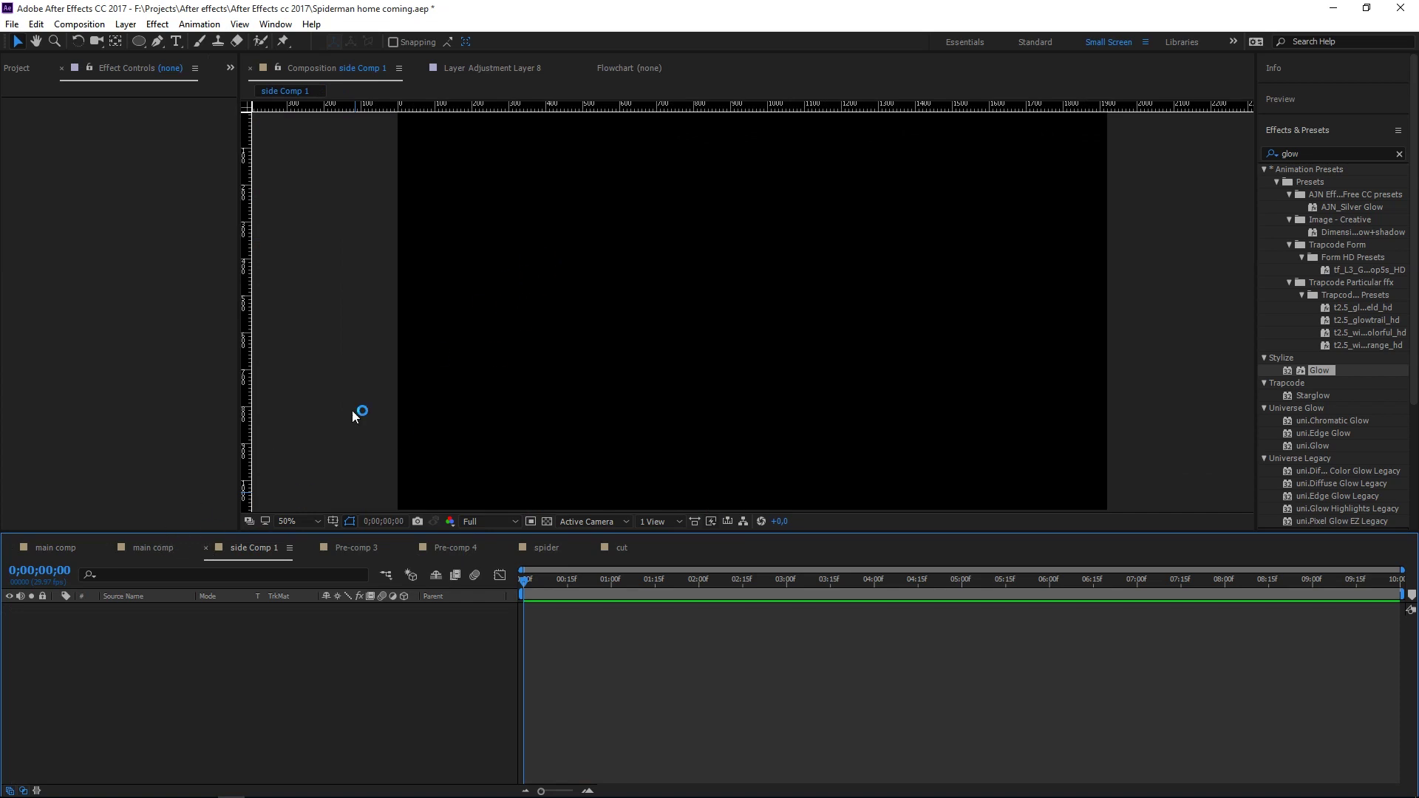
click(157, 548)
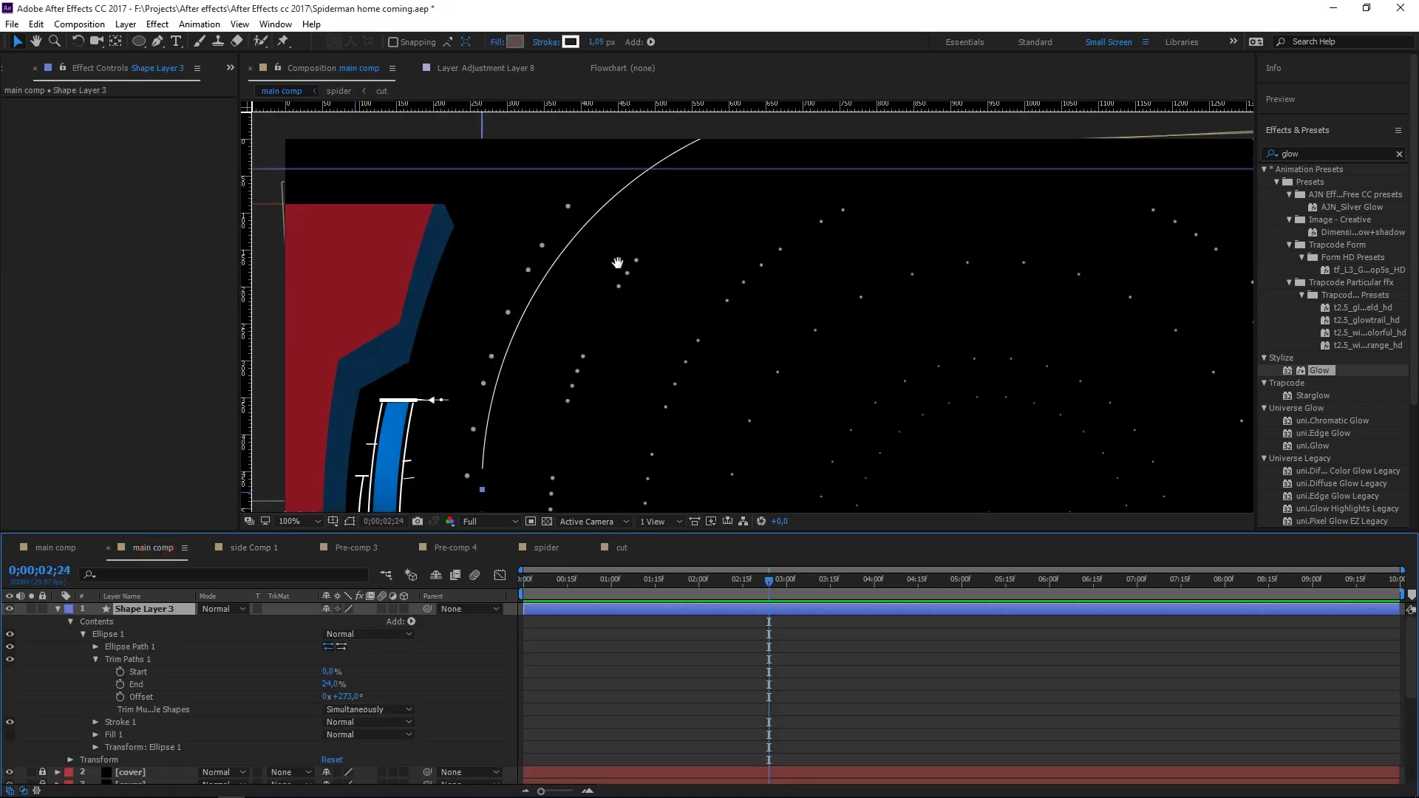
drag(602, 295, 579, 305)
- Shorten the arc to Trim Paths End 13% with Offset about 284.8°
key(v)
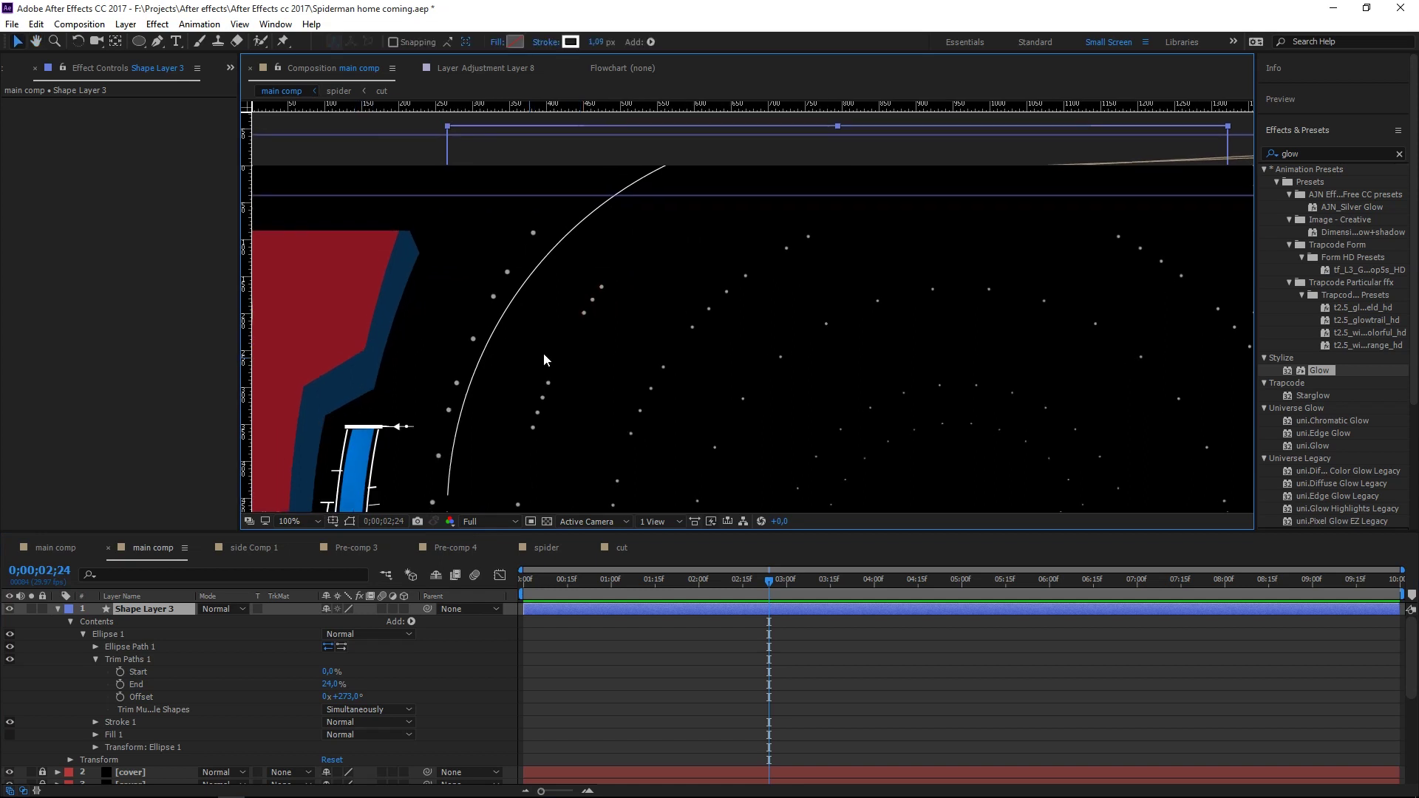
click(330, 684)
drag(357, 681, 309, 677)
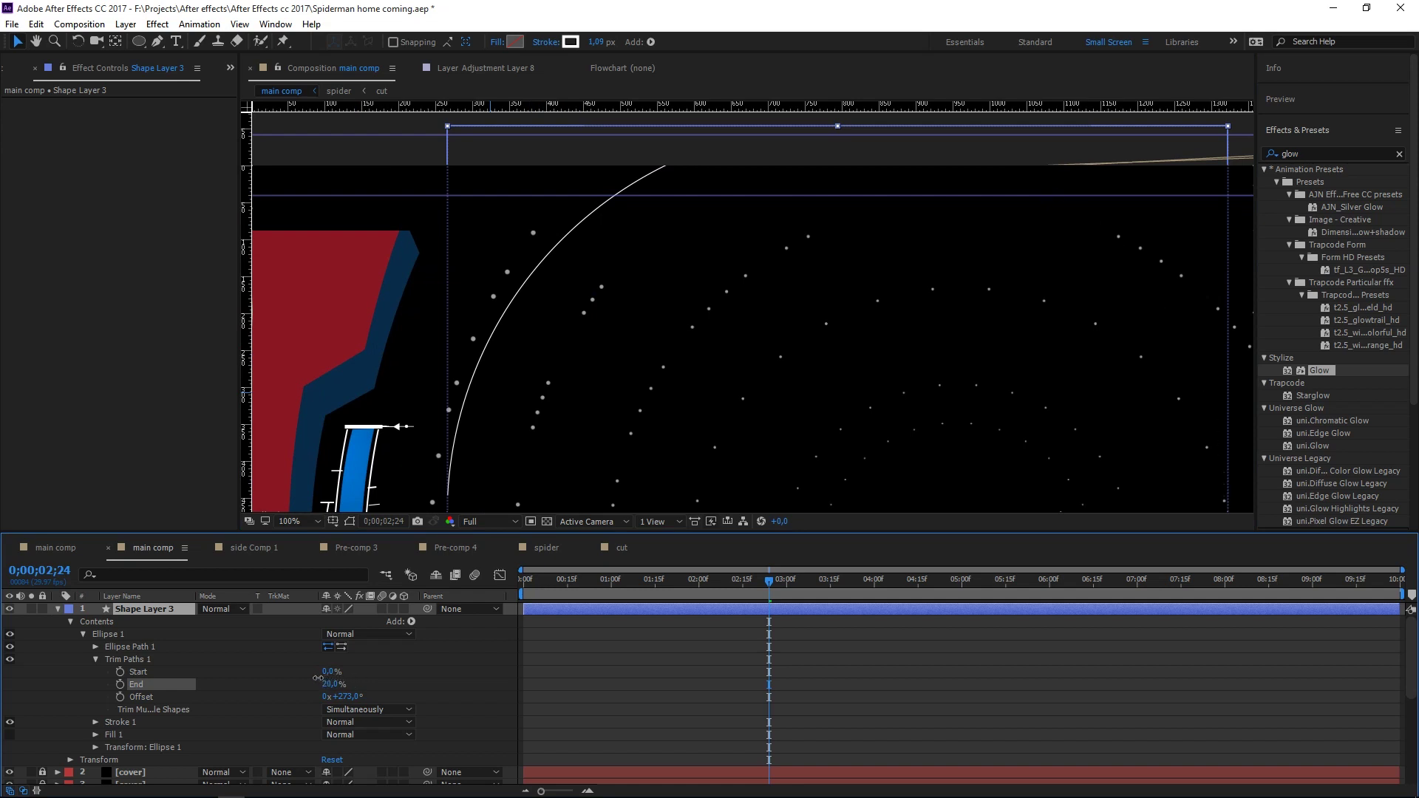
drag(326, 684, 353, 698)
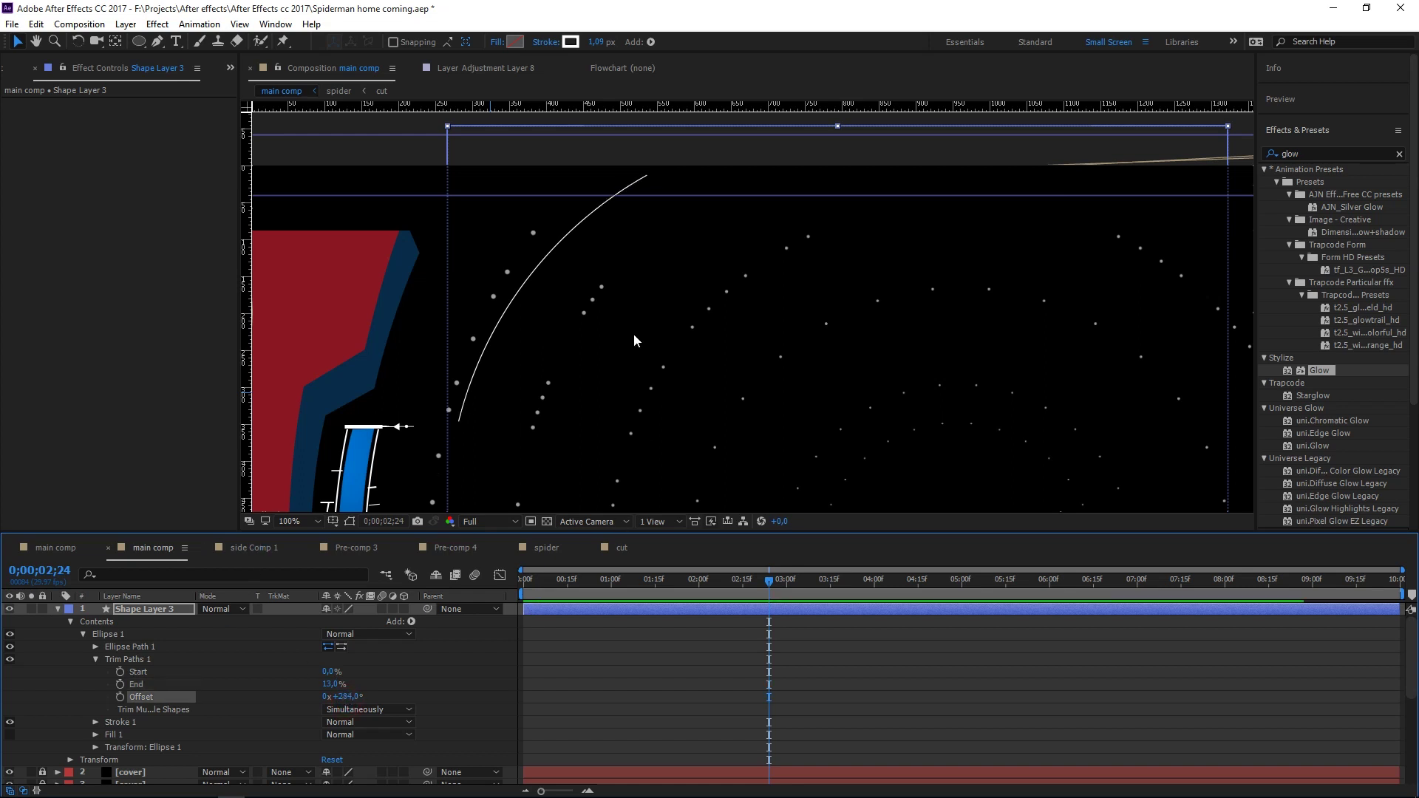
- Start a straight line with the Pen tool at the arc's lower end
drag(486, 405, 521, 357)
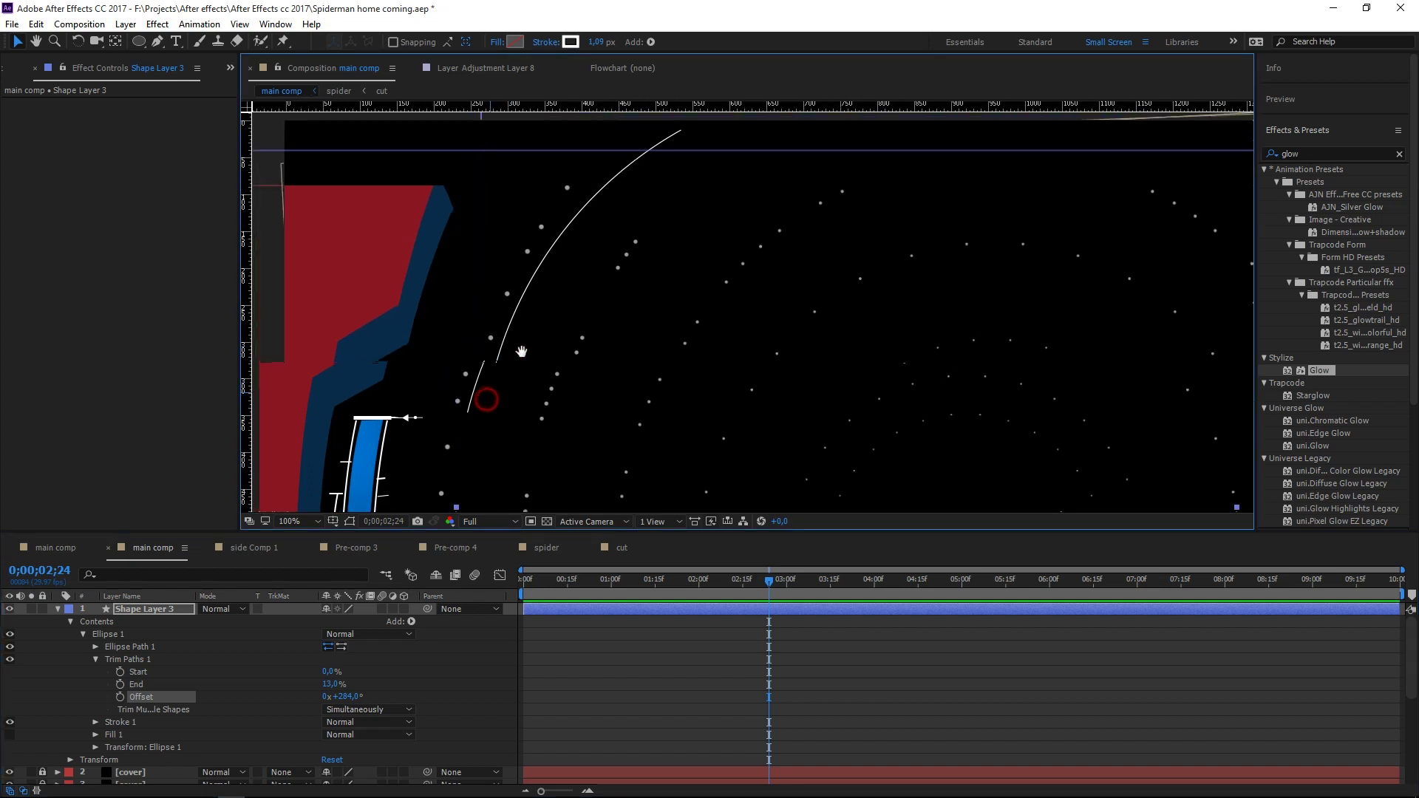
click(157, 41)
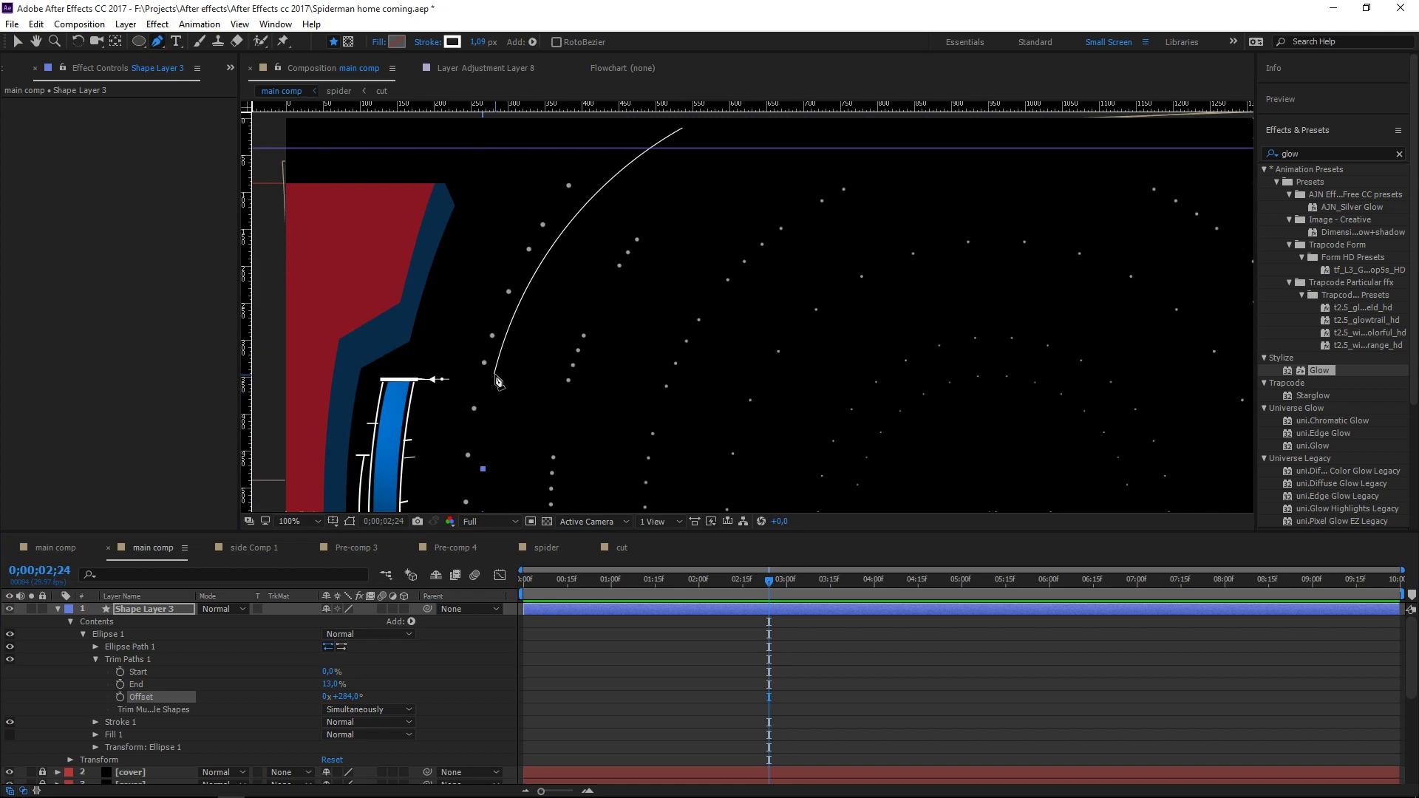
scroll(496, 372, up, 2)
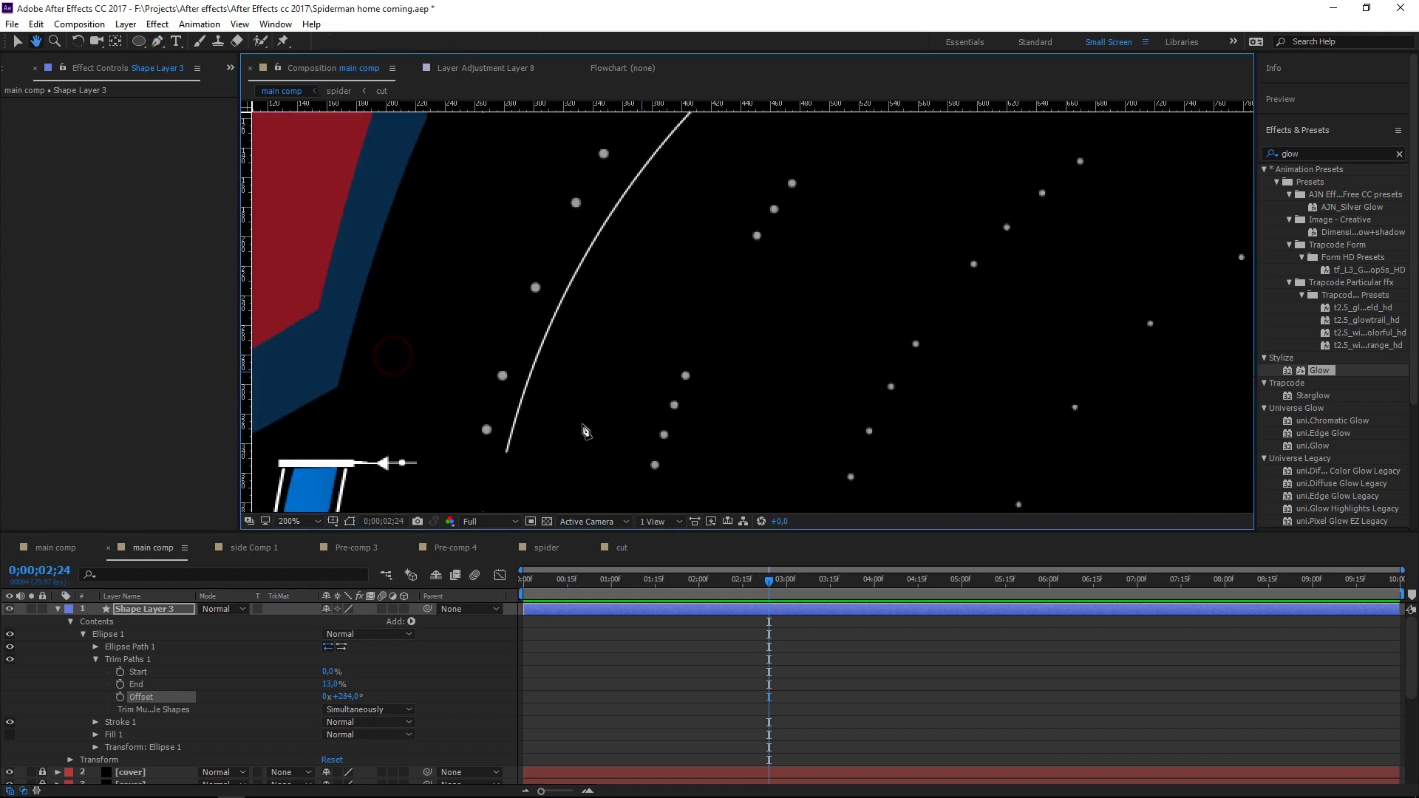
click(507, 452)
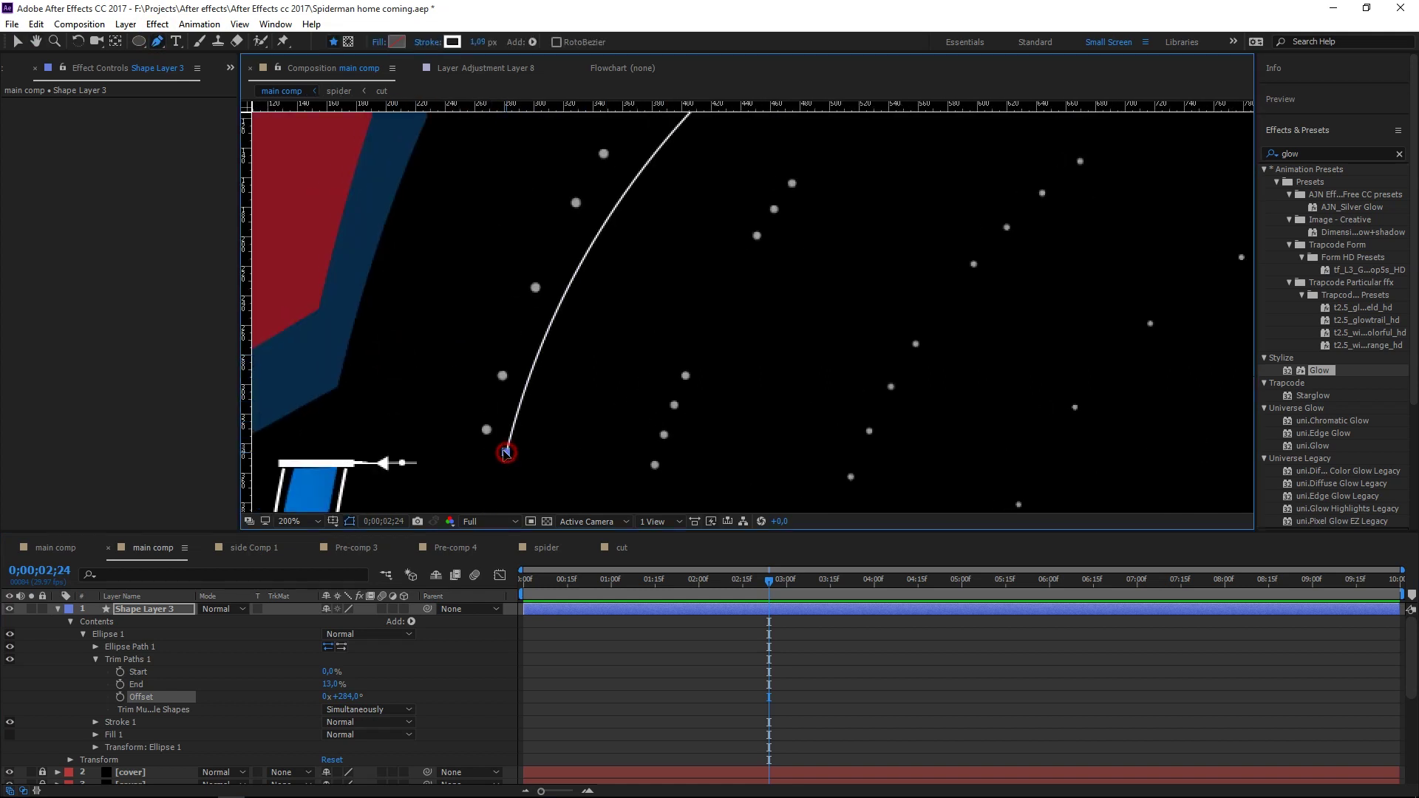
- Finish a short line left from the arc's lower end, pan down, and pick the Ellipse tool
click(458, 439)
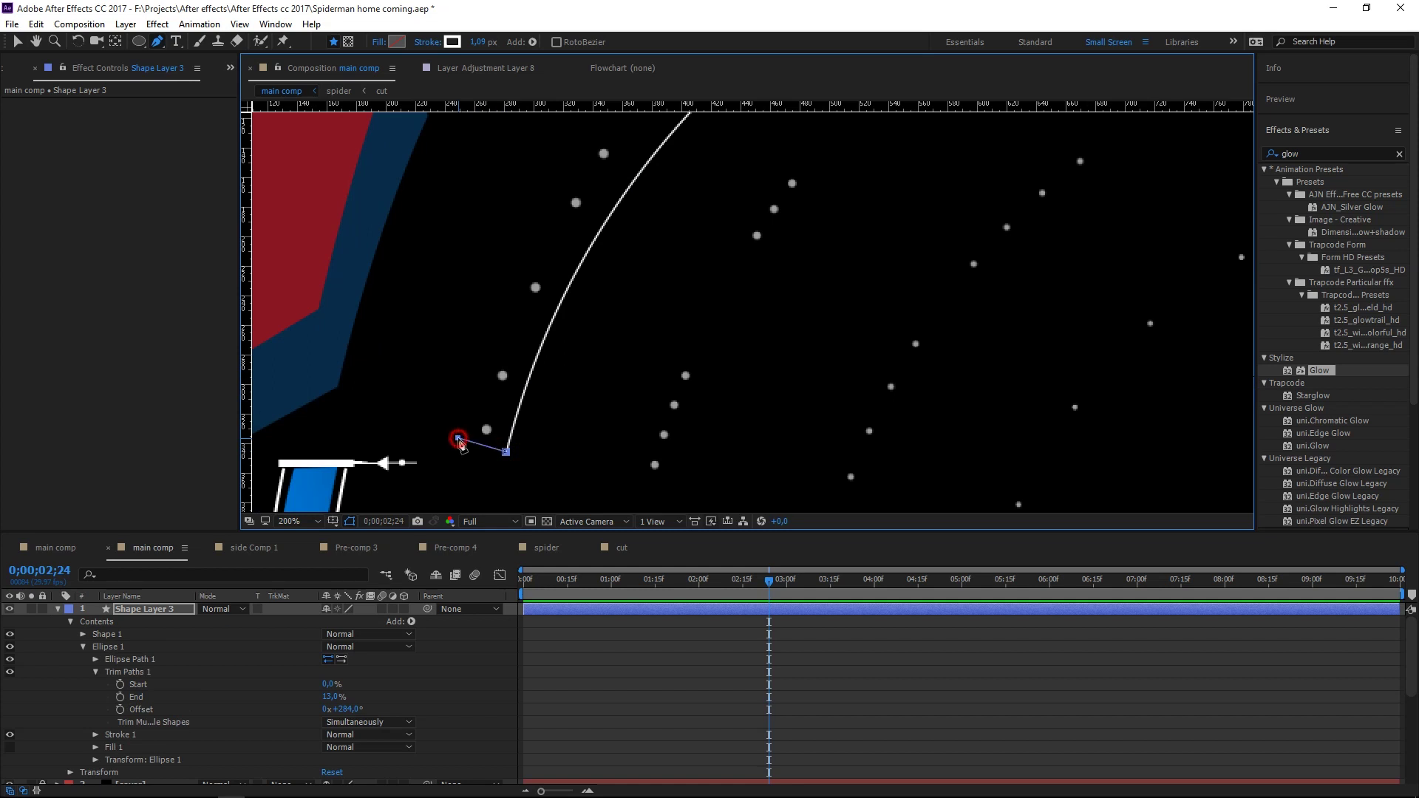
key(v)
click(569, 443)
key(h)
mouse_move(613, 336)
mouse_down()
mouse_move(590, 398)
mouse_move(609, 394)
mouse_up()
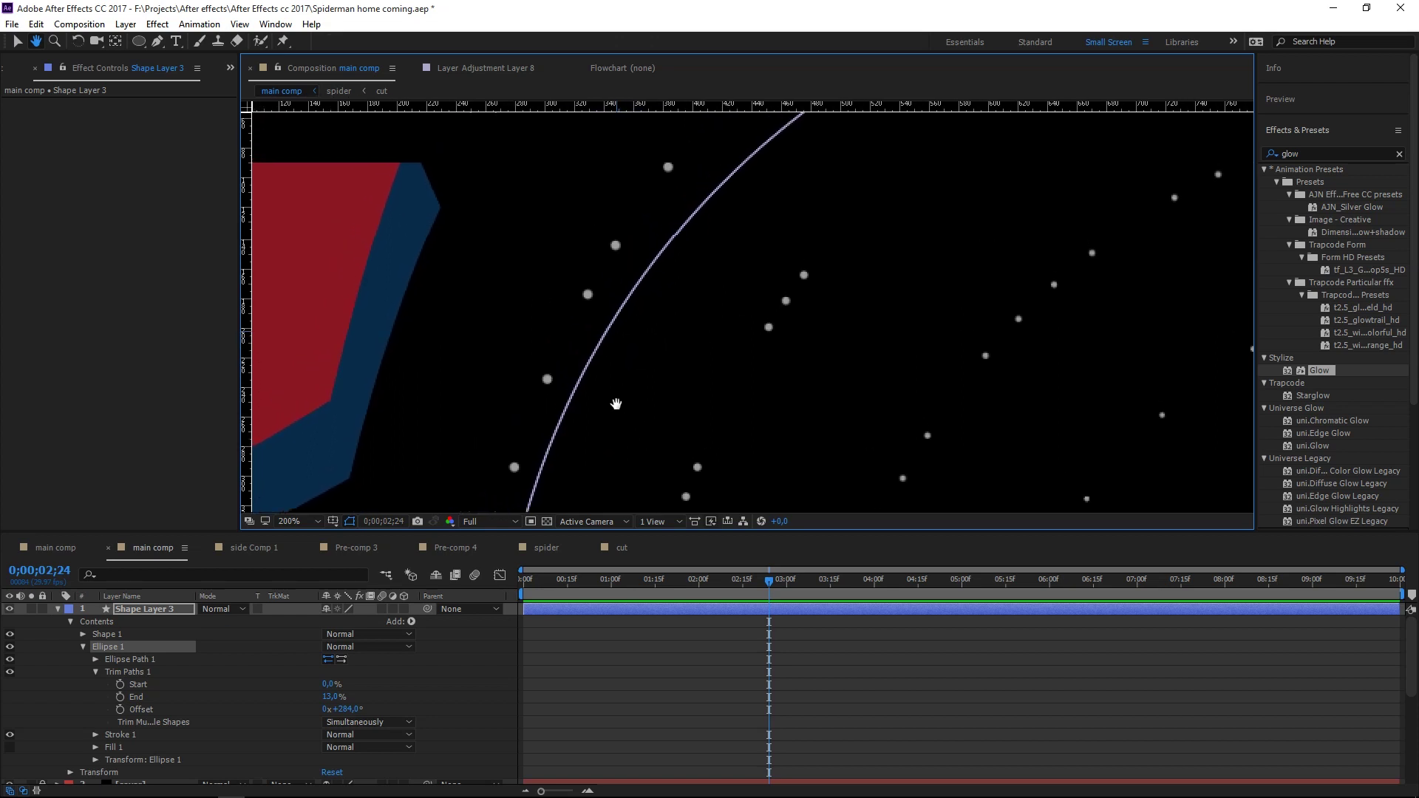
click(138, 41)
- Draw Ellipse 2 as a small dot on the arc with white fill and 0 px stroke, then zoom to 100%
click(540, 386)
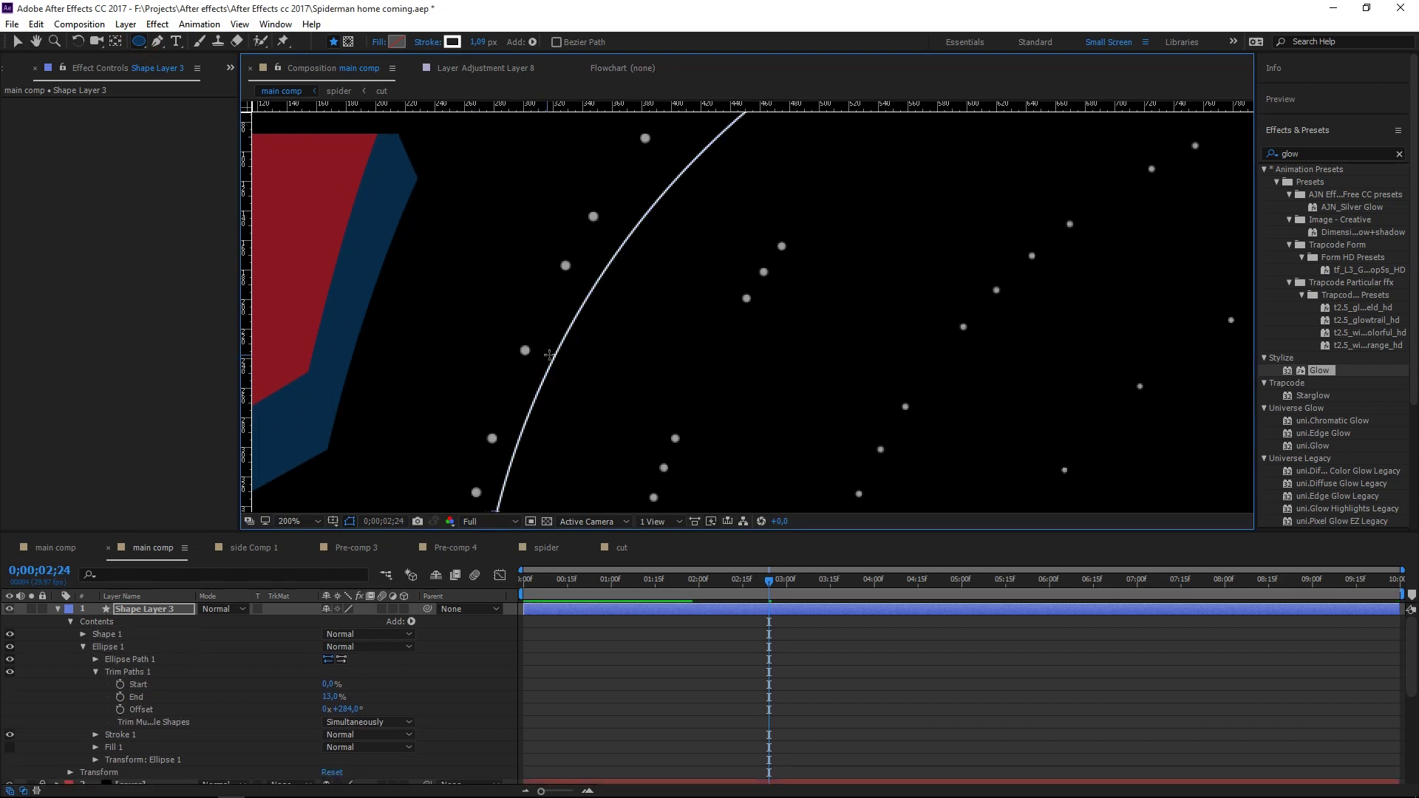
click(554, 356)
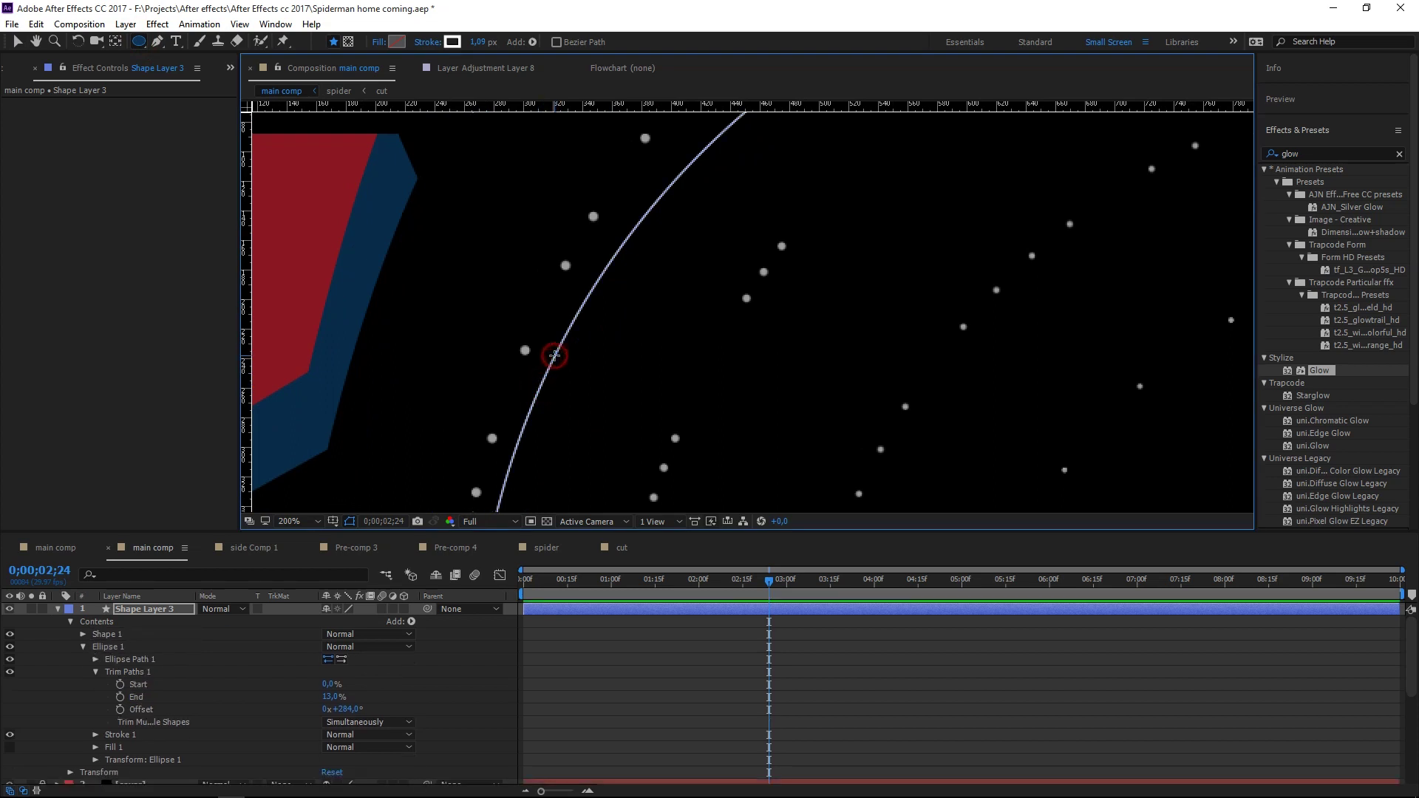
drag(559, 361, 564, 367)
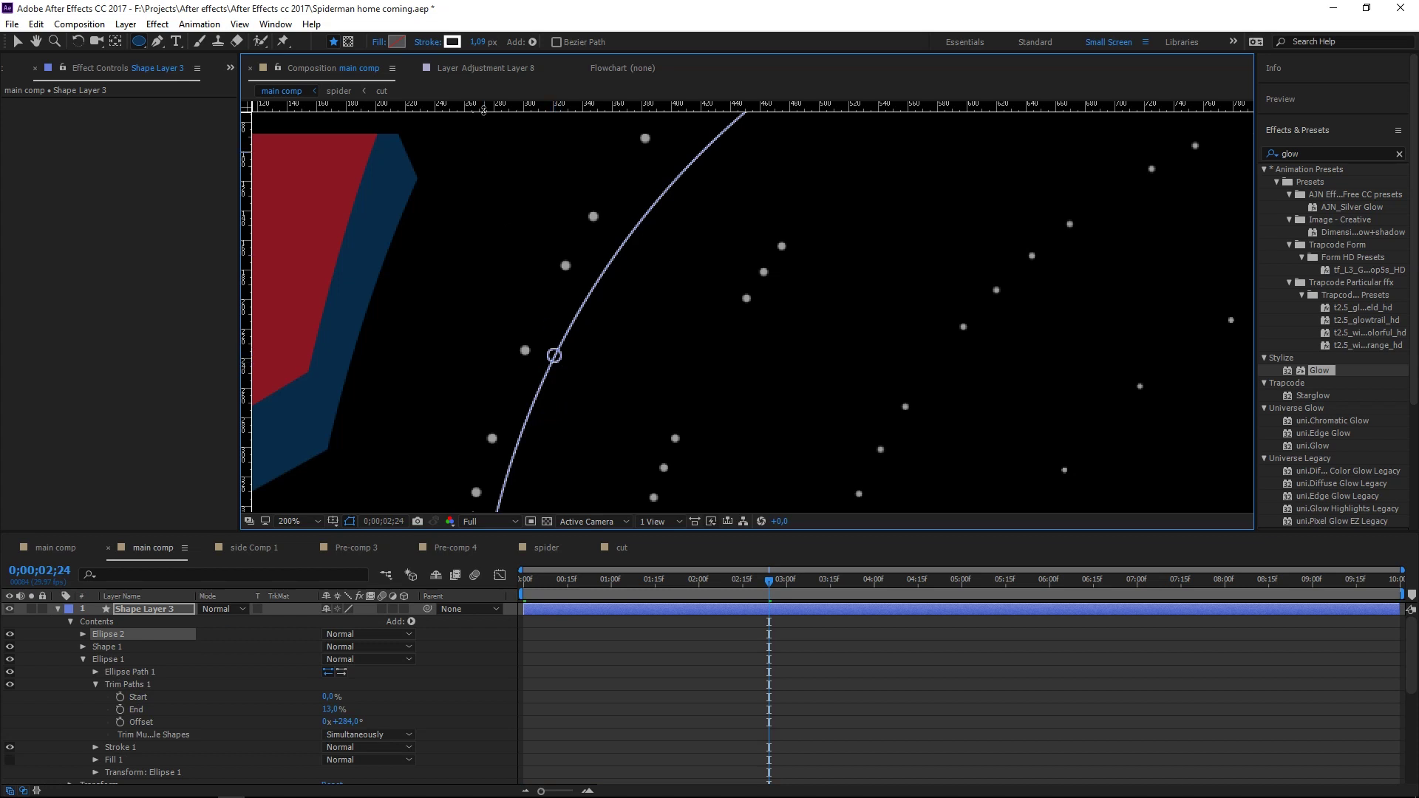
click(397, 42)
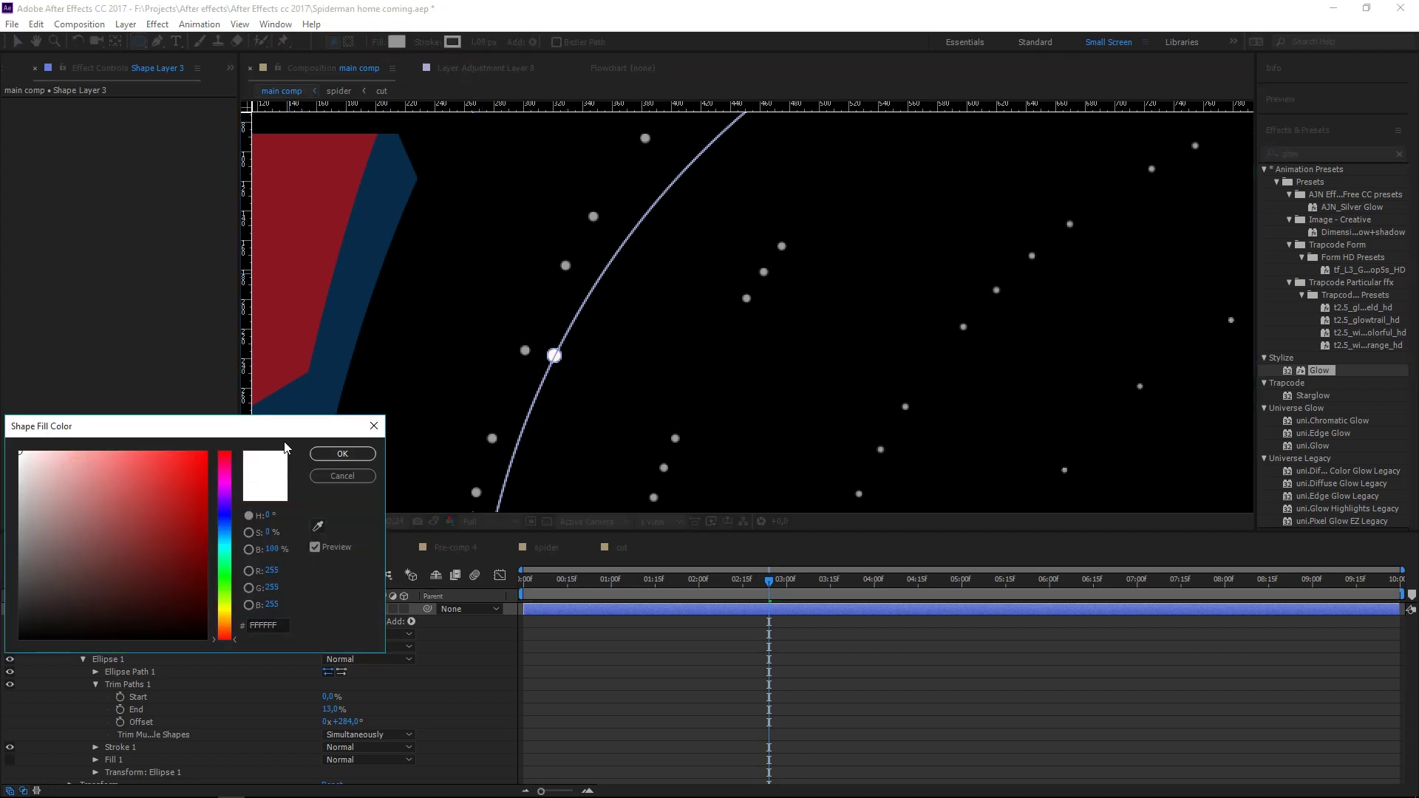
click(343, 454)
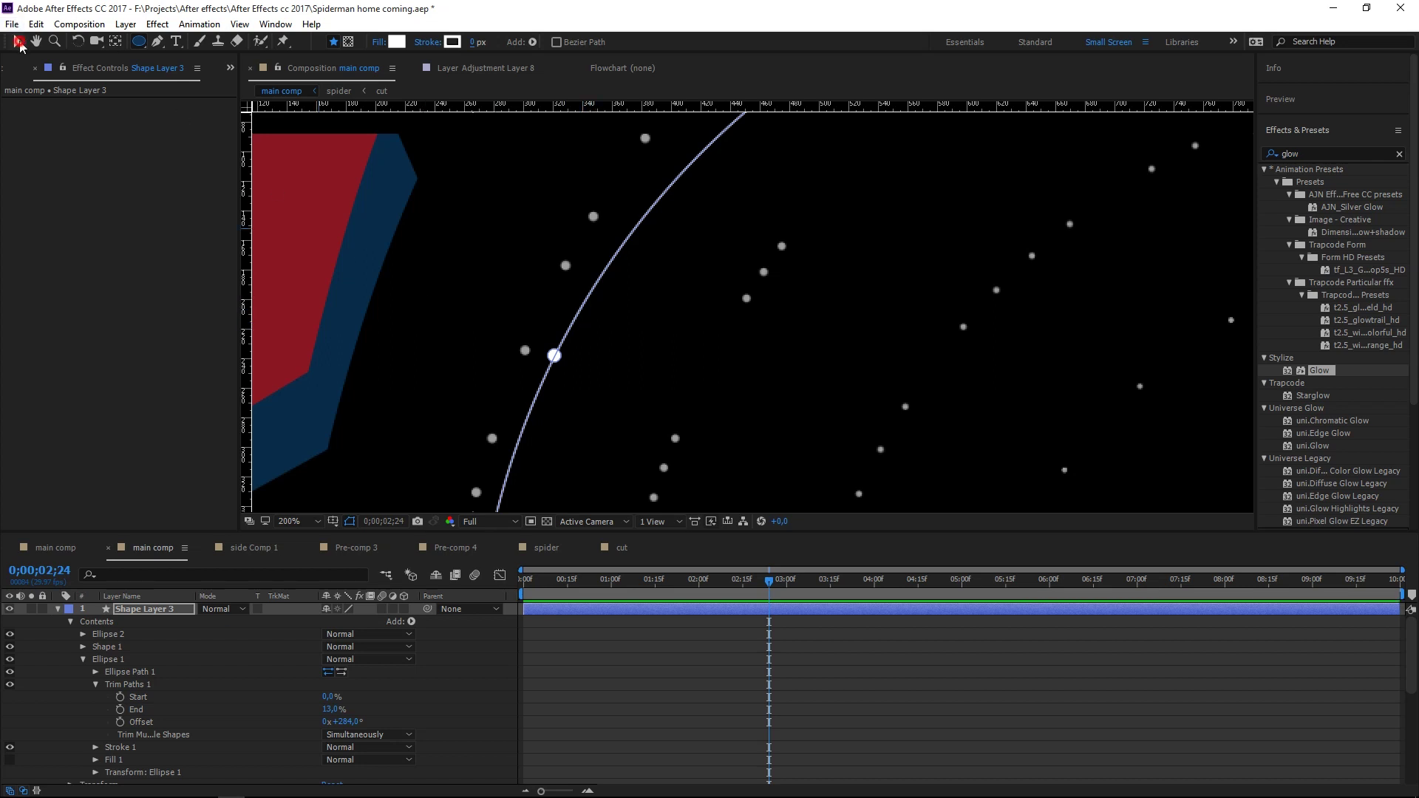
click(18, 42)
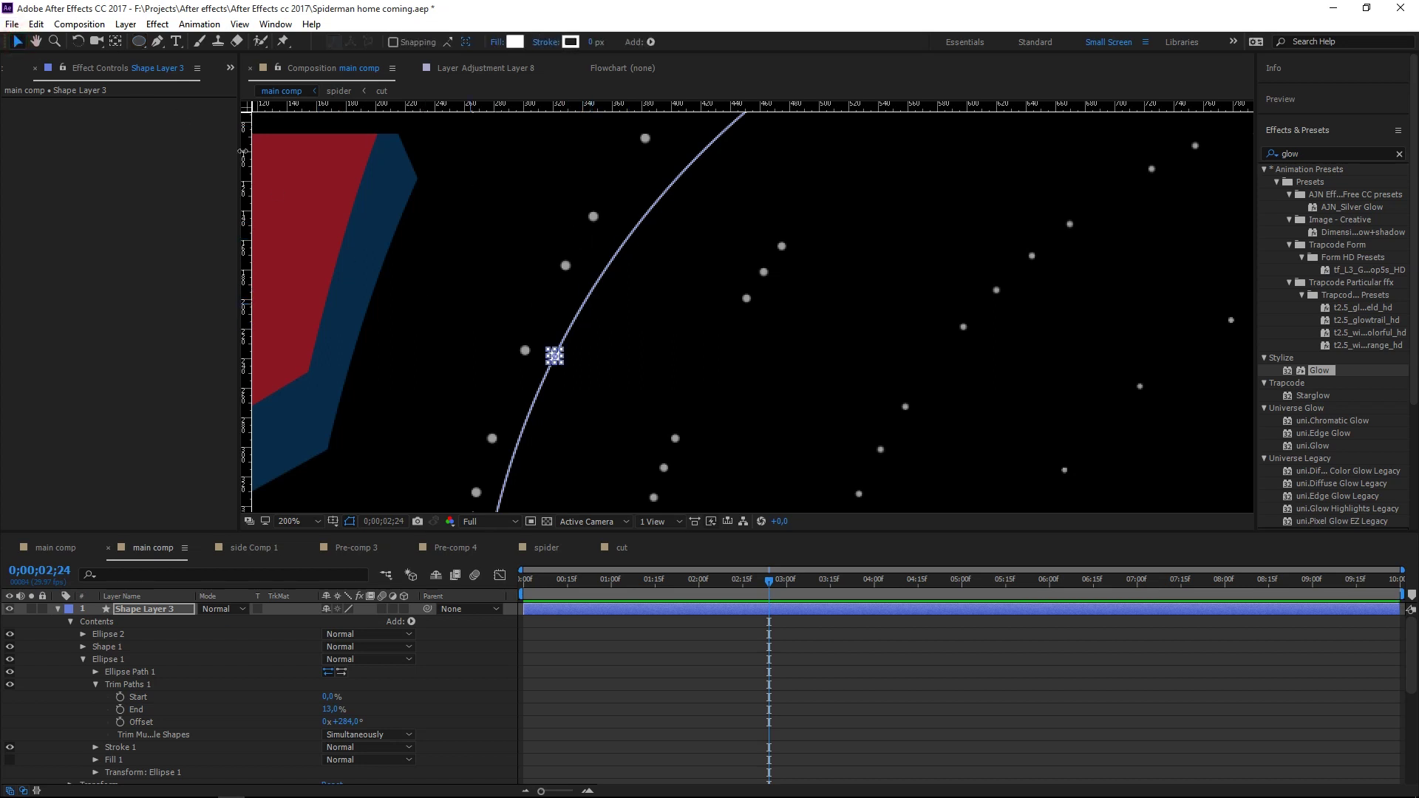
click(138, 41)
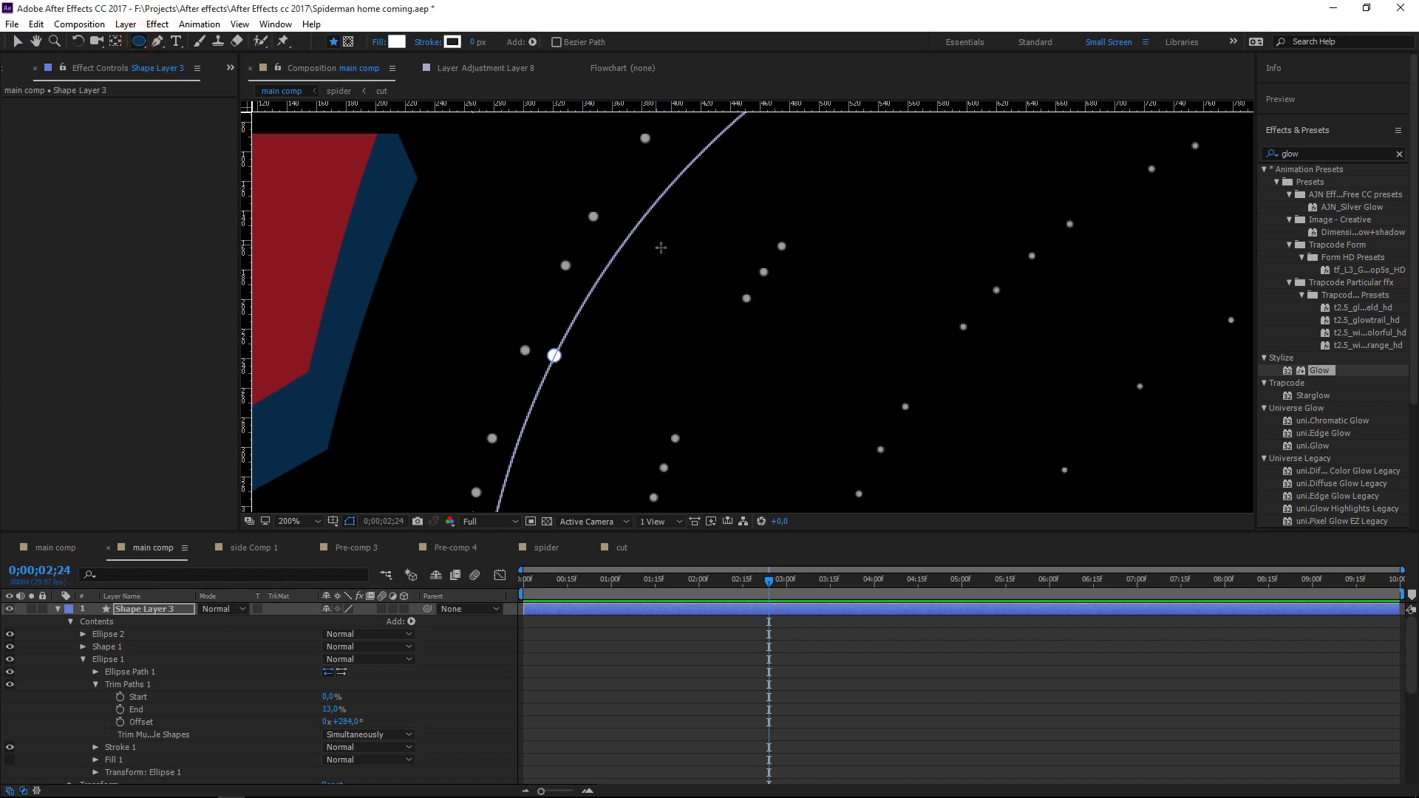
key(comma)
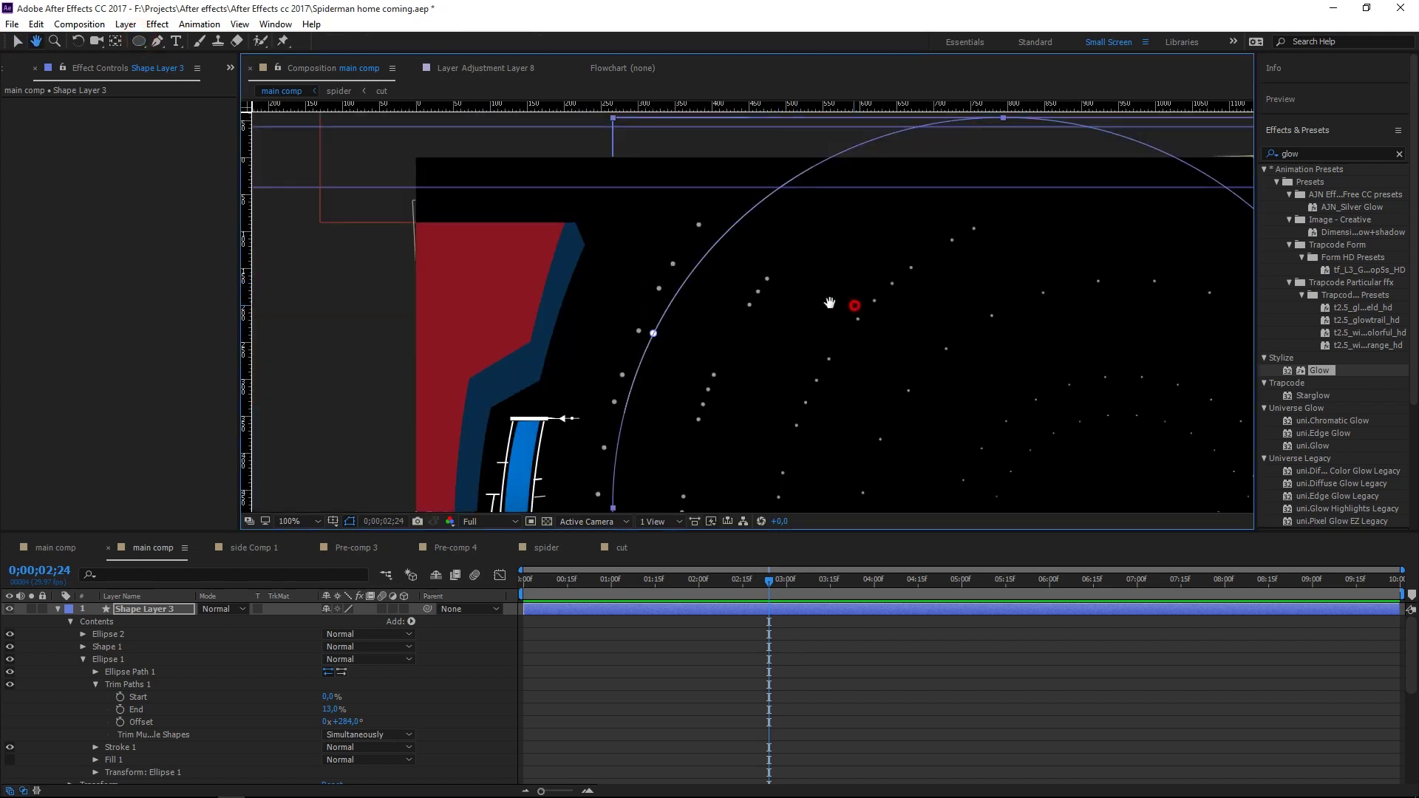
- Pan the view onto the arc and zoom to 200% with the Ellipse tool active
drag(811, 290, 729, 237)
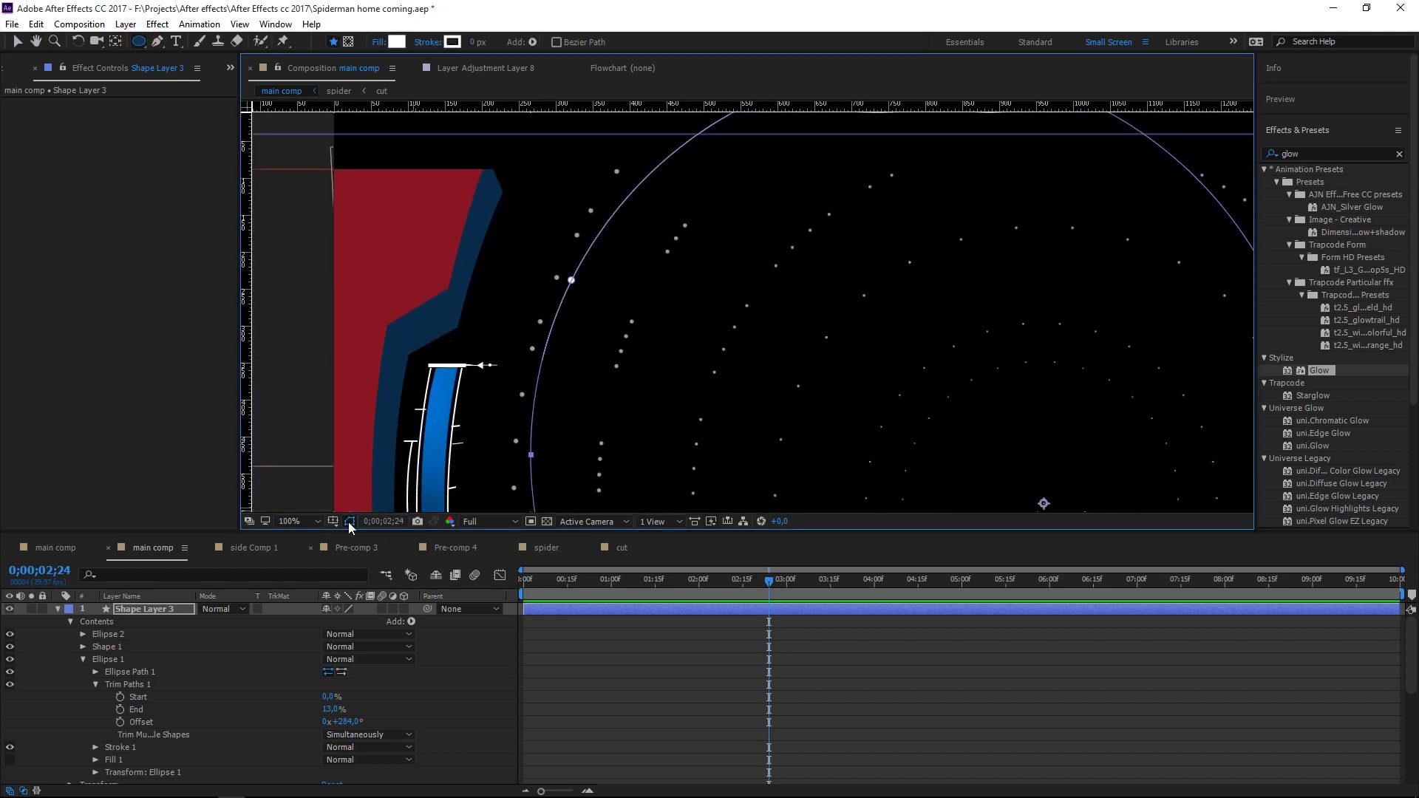
key(h)
drag(700, 232, 661, 353)
key(q)
key(period)
key(h)
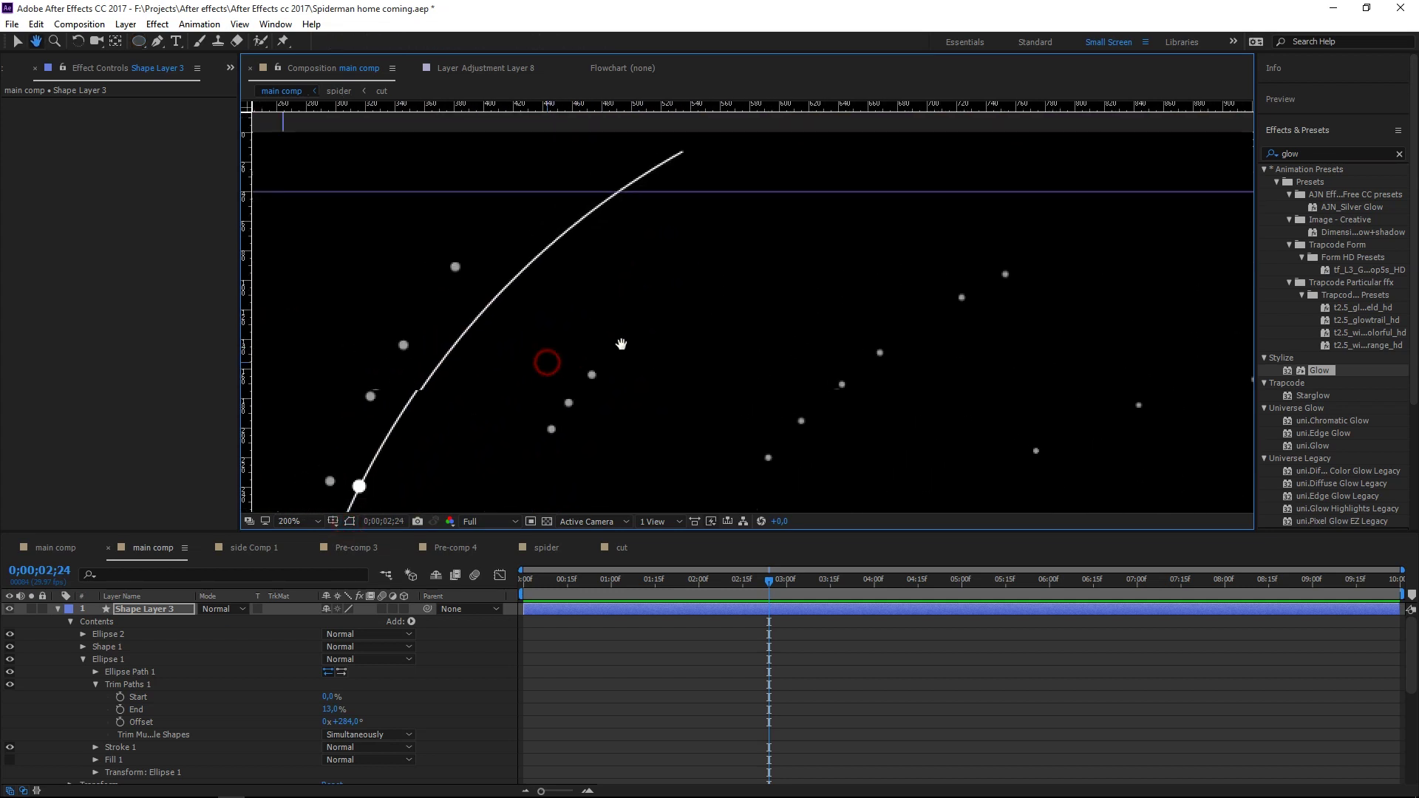
drag(546, 361, 465, 348)
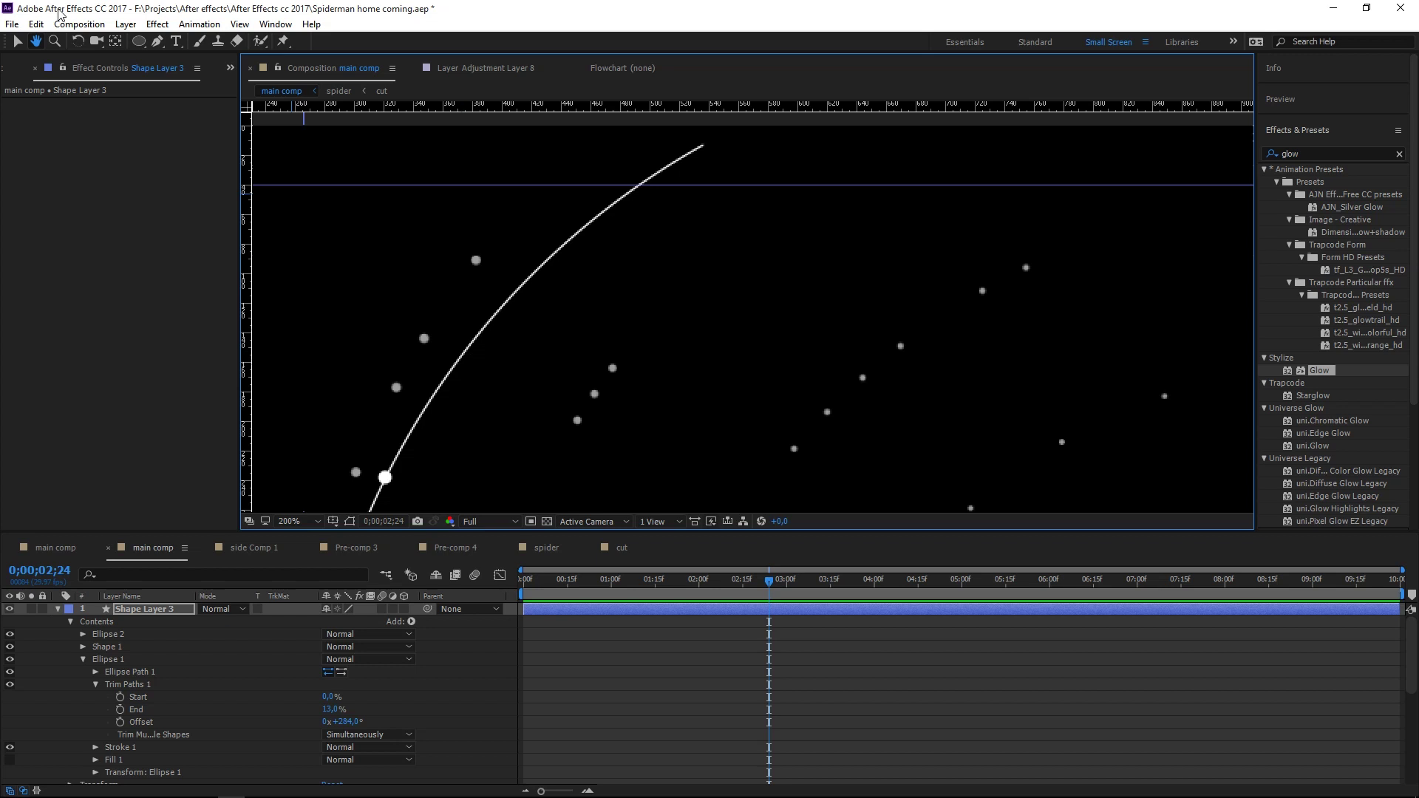
click(143, 43)
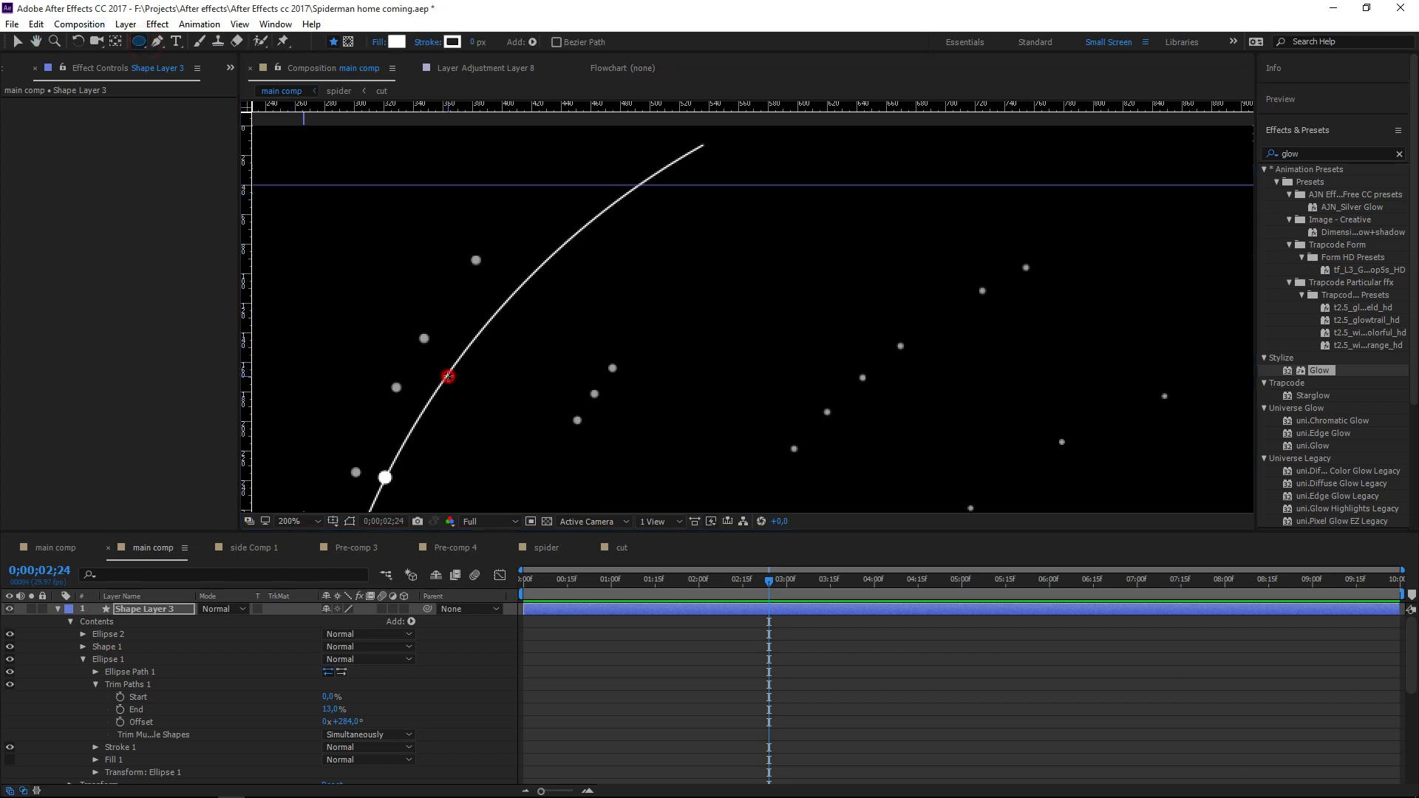
- Draw Ellipse 3 and Ellipse 4 as two more small dots higher up the arc
click(448, 377)
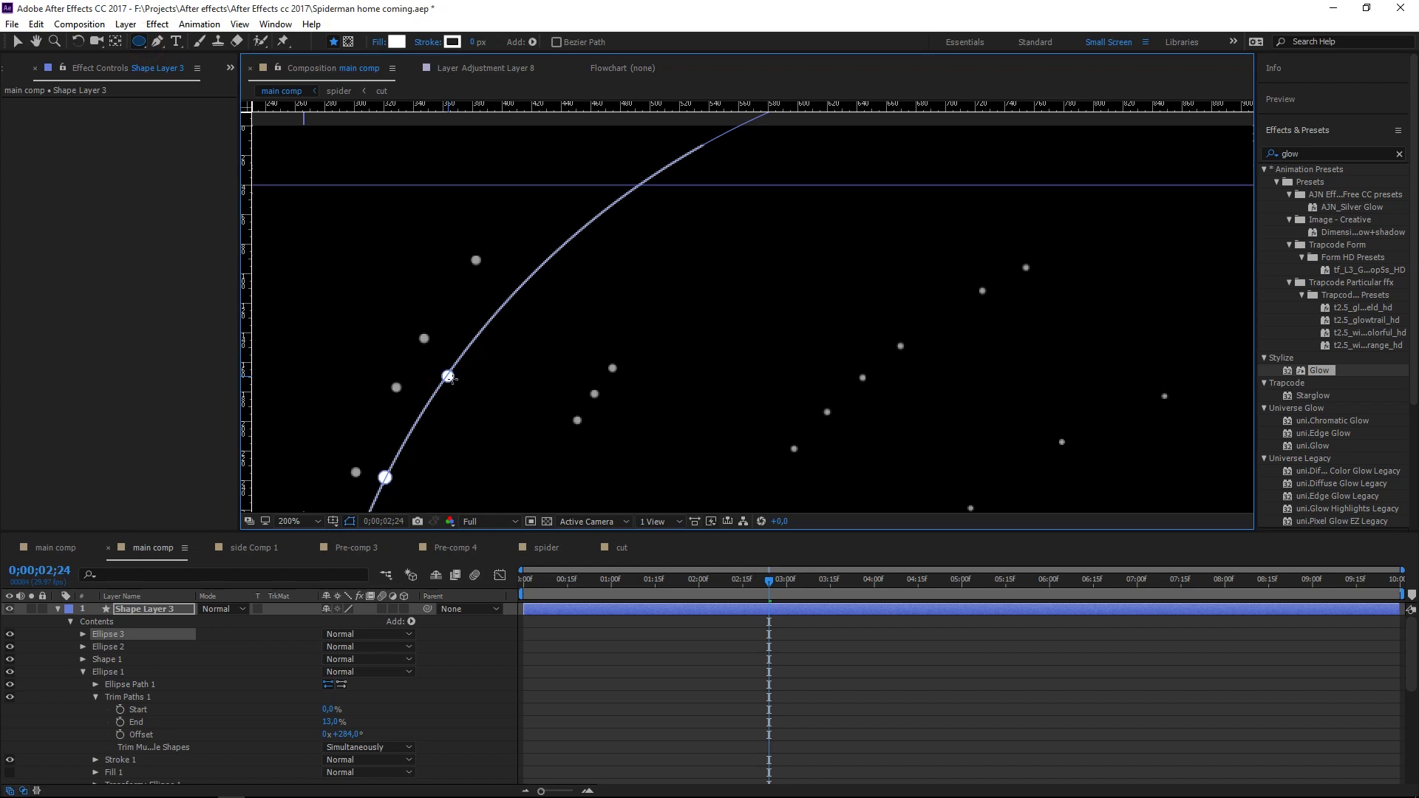
drag(452, 380, 458, 387)
drag(539, 267, 540, 270)
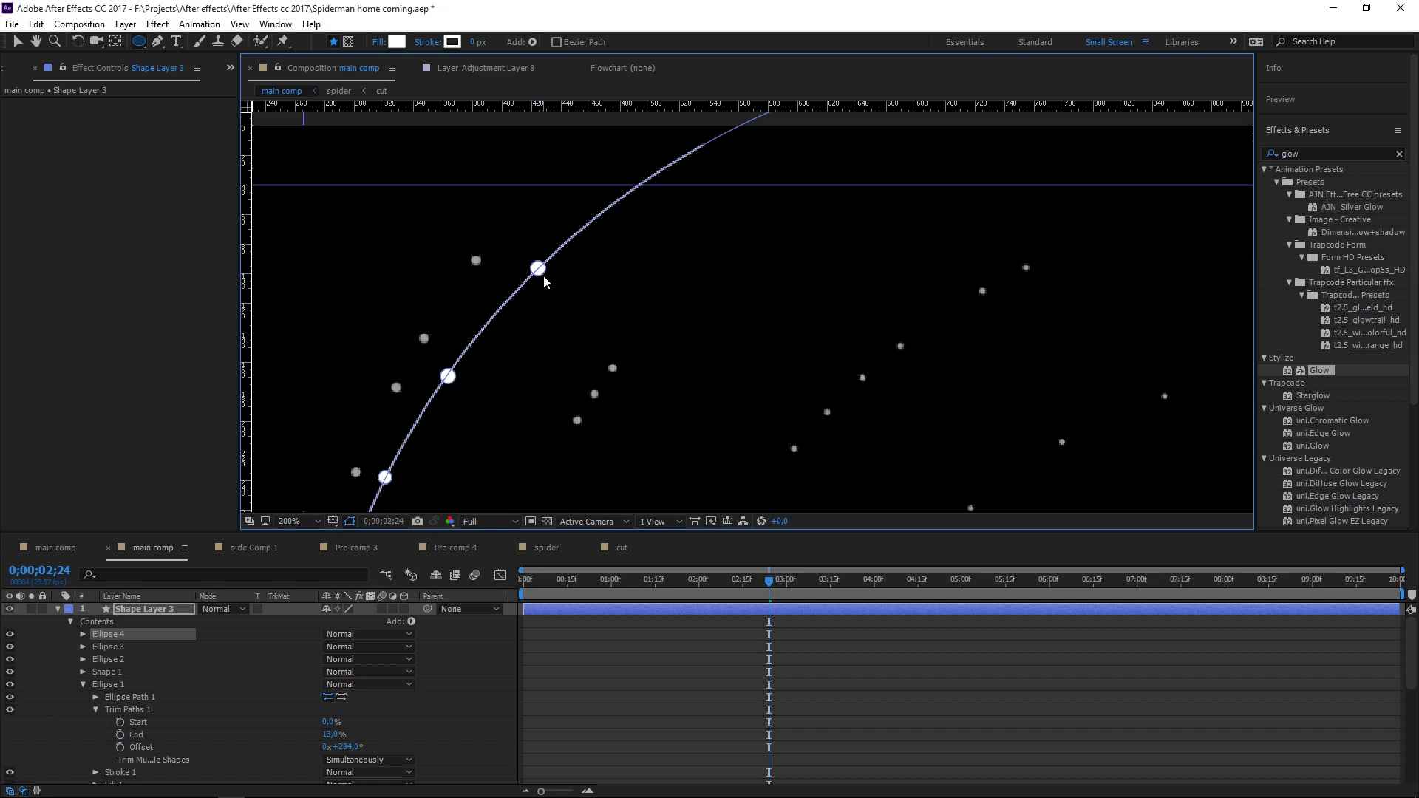
click(83, 684)
click(83, 684)
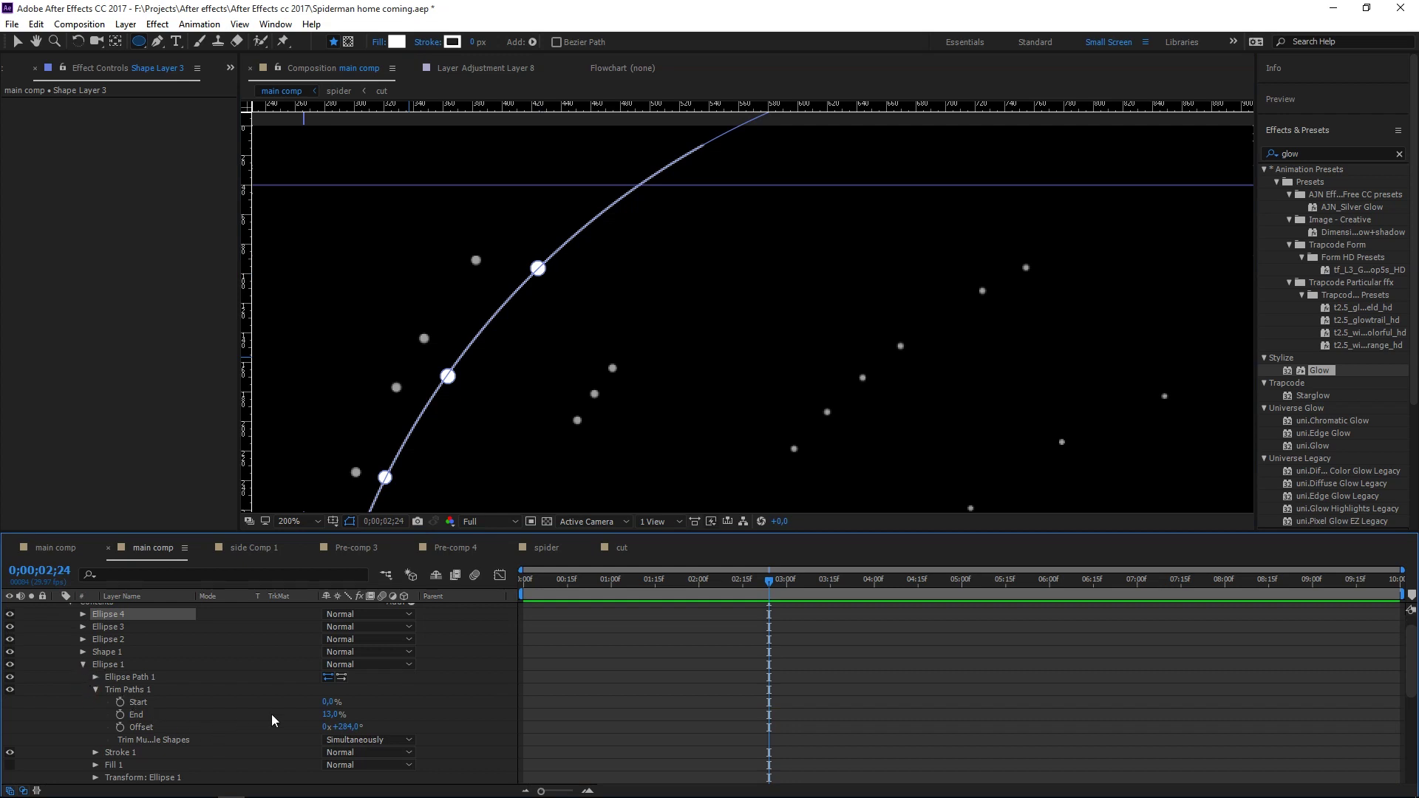
- Set the Ellipse Path size of Ellipse 2 and Ellipse 3 to 6,0
click(83, 665)
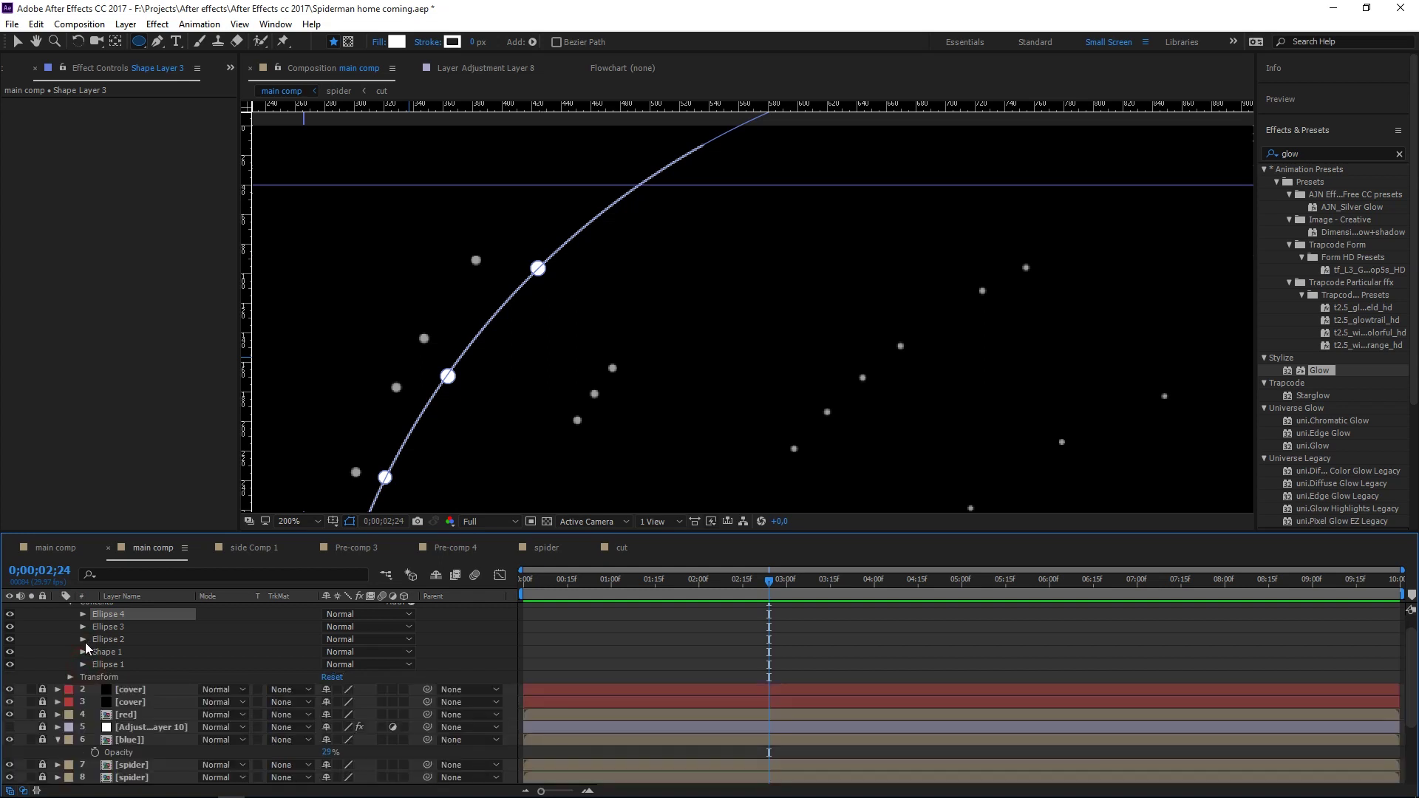
click(83, 640)
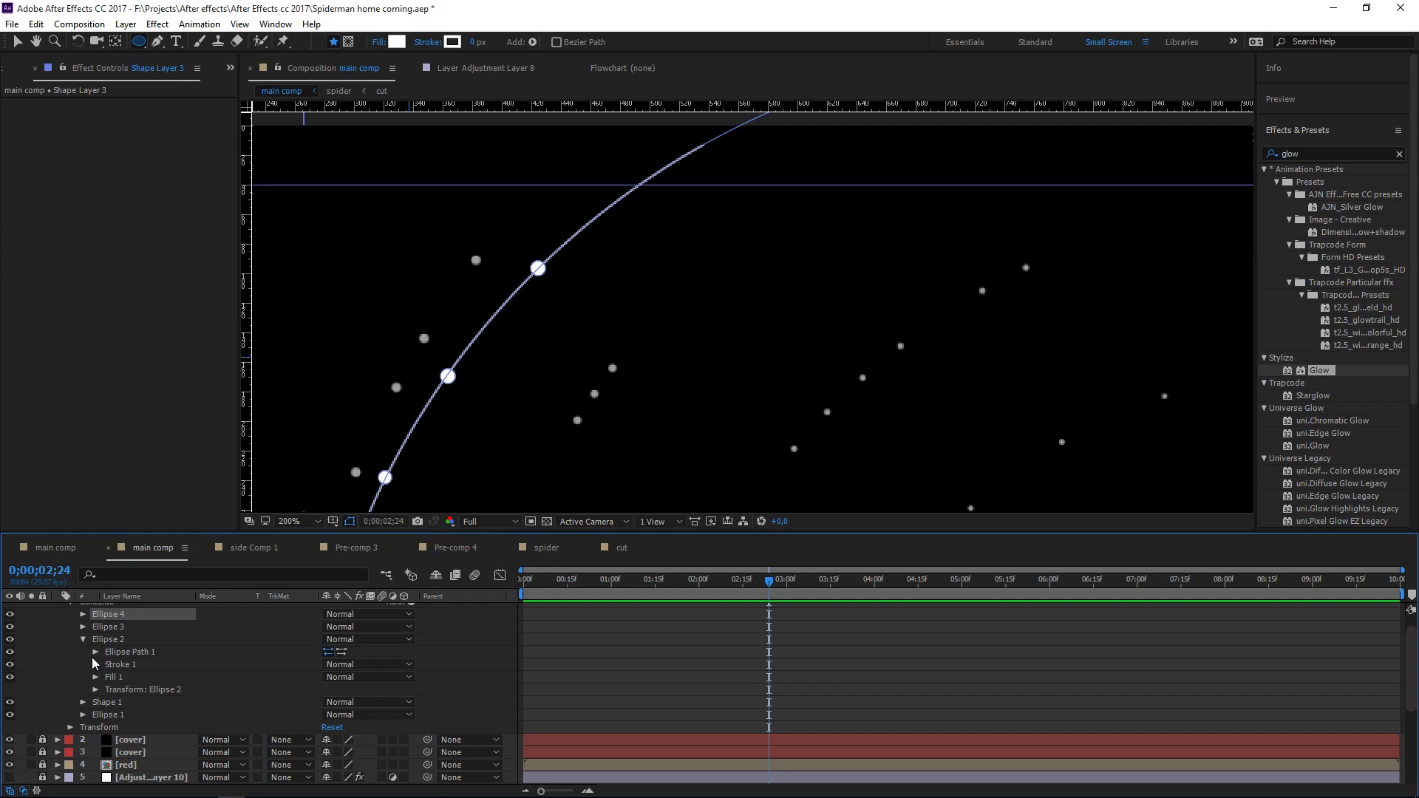
click(95, 652)
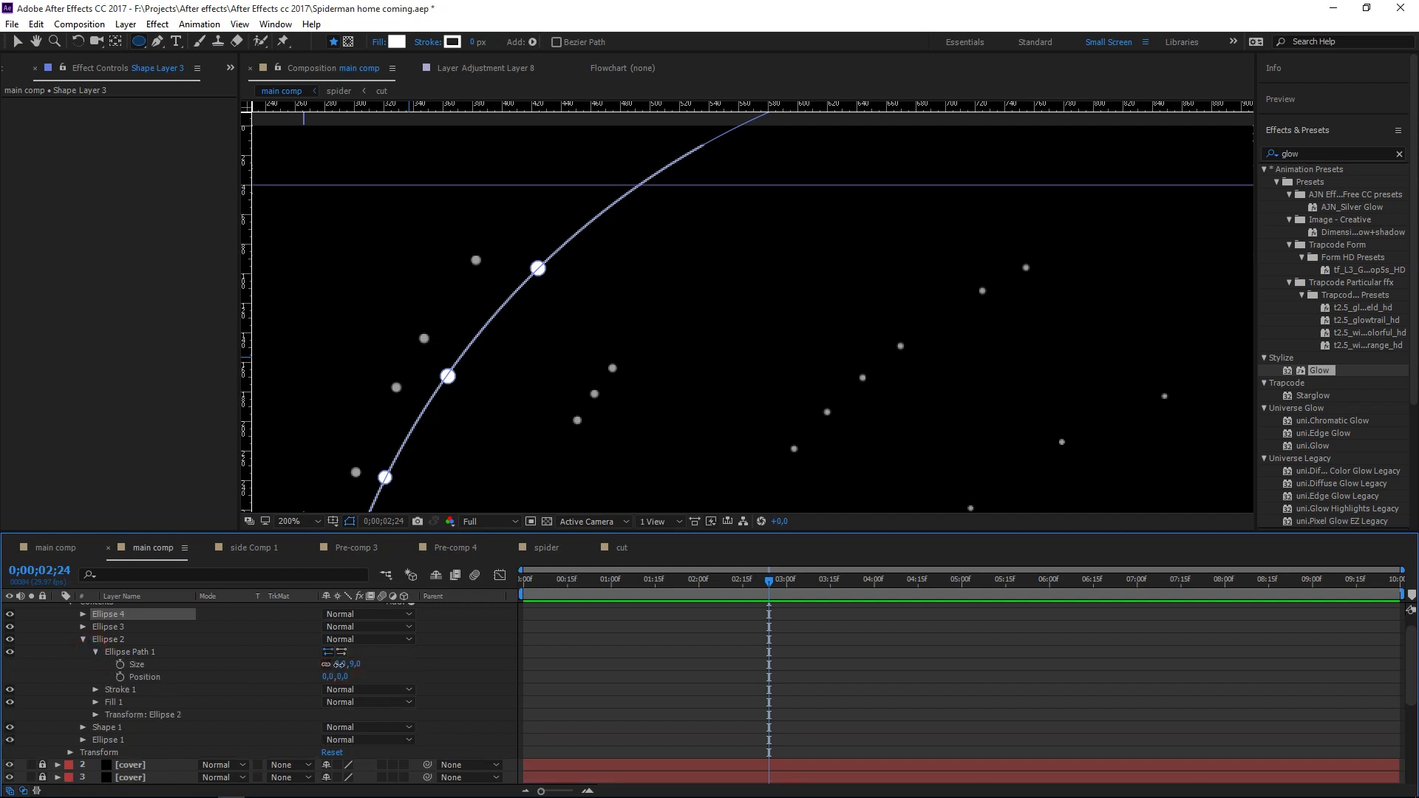
drag(338, 665, 336, 664)
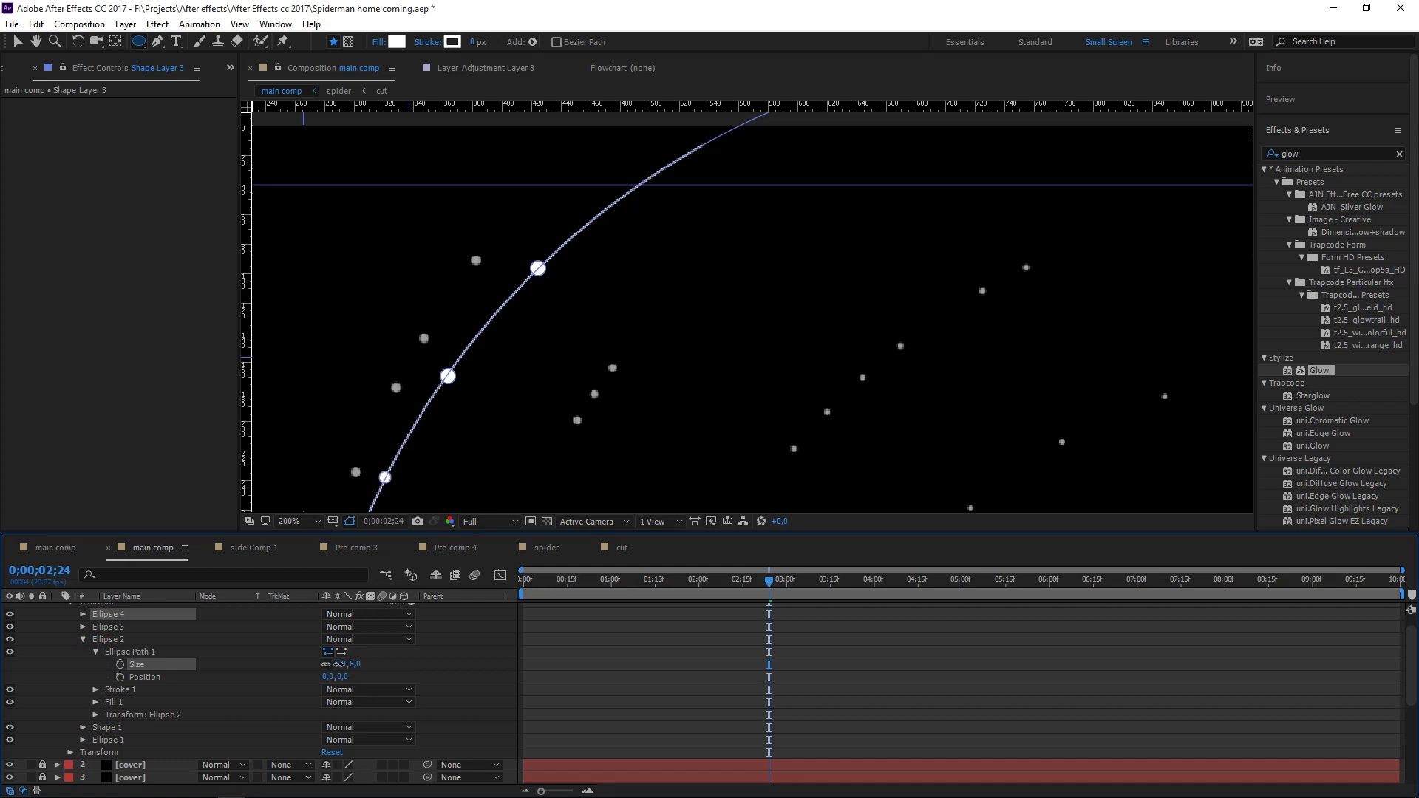
click(82, 627)
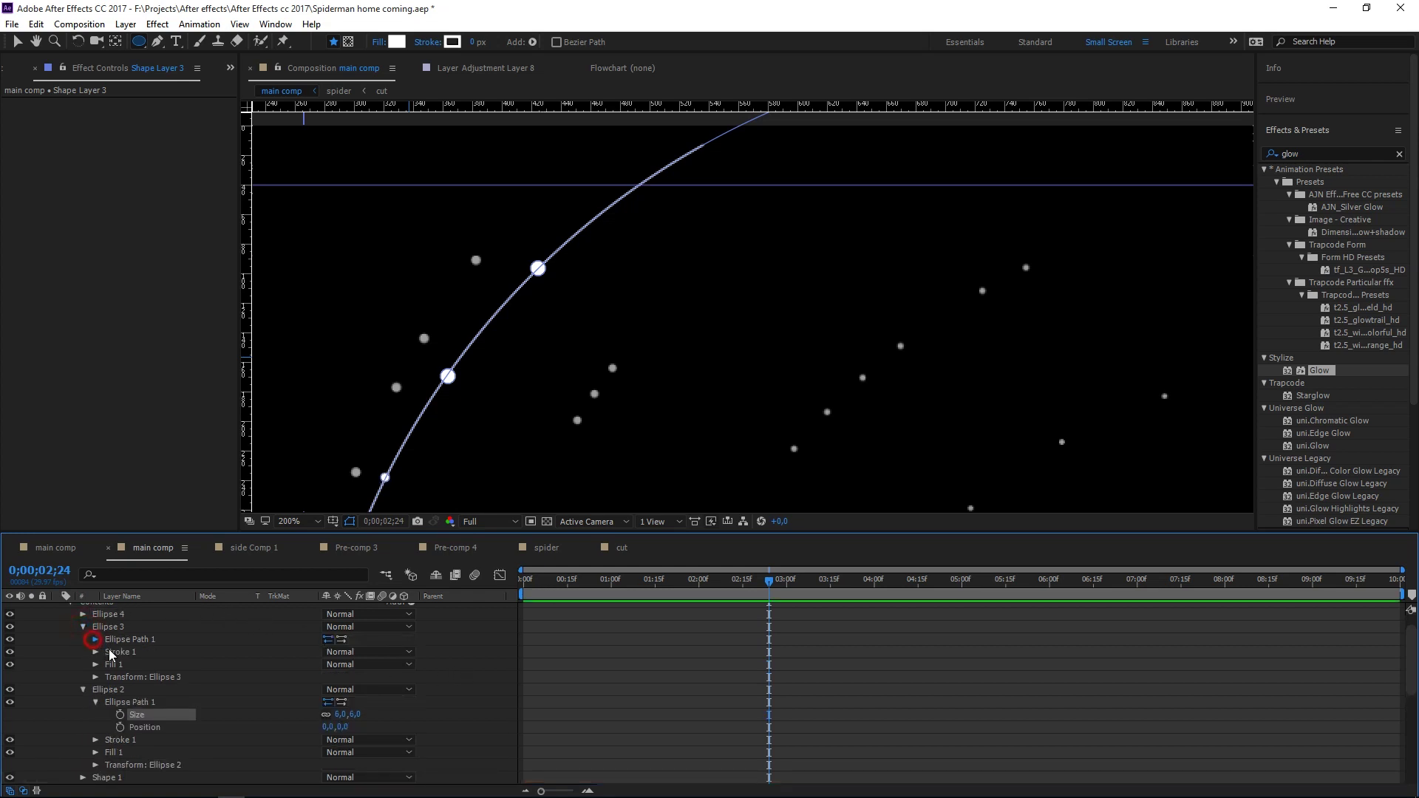
click(95, 639)
click(341, 652)
key(Return)
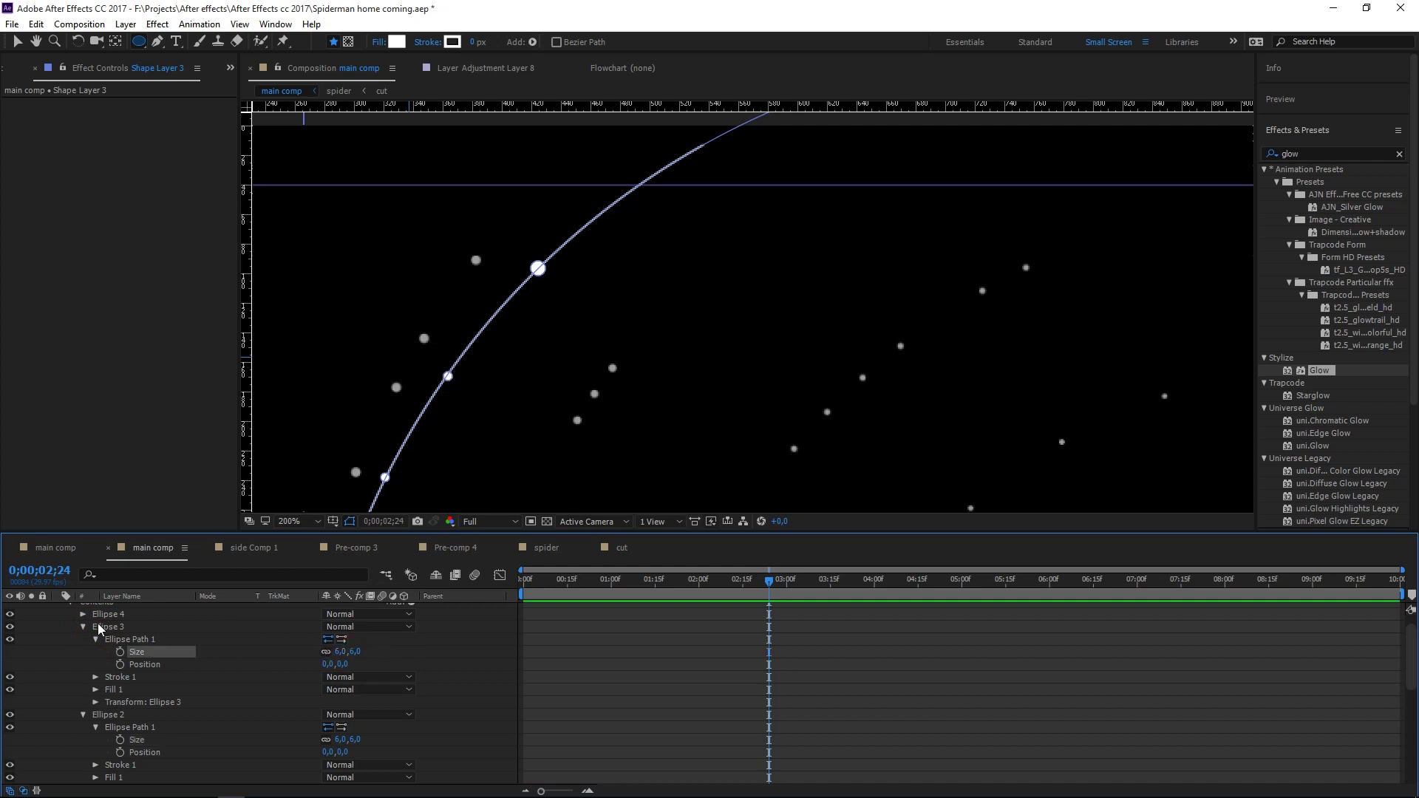
- Set Ellipse 4's Ellipse Path size to 8,0 for a larger top dot
click(82, 614)
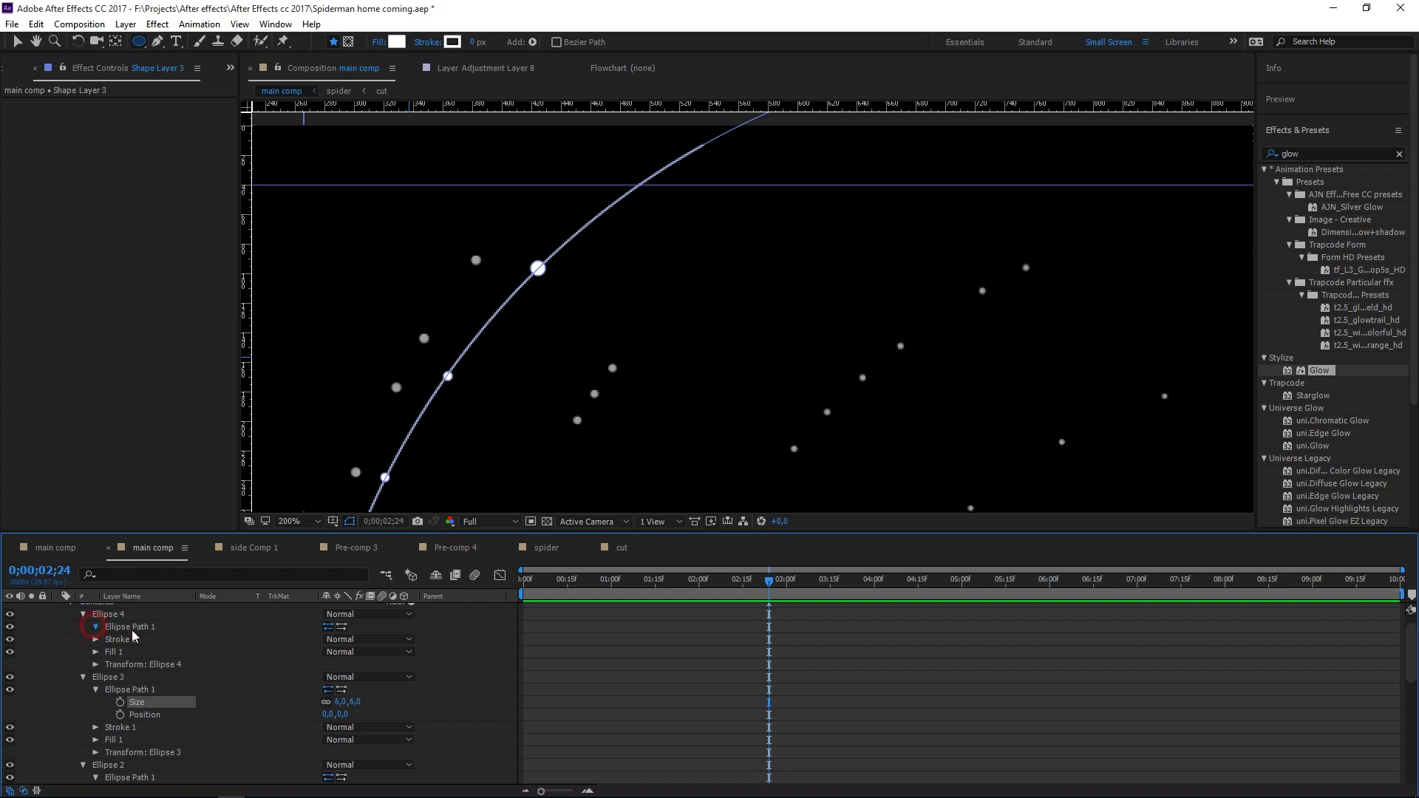
click(96, 627)
click(346, 640)
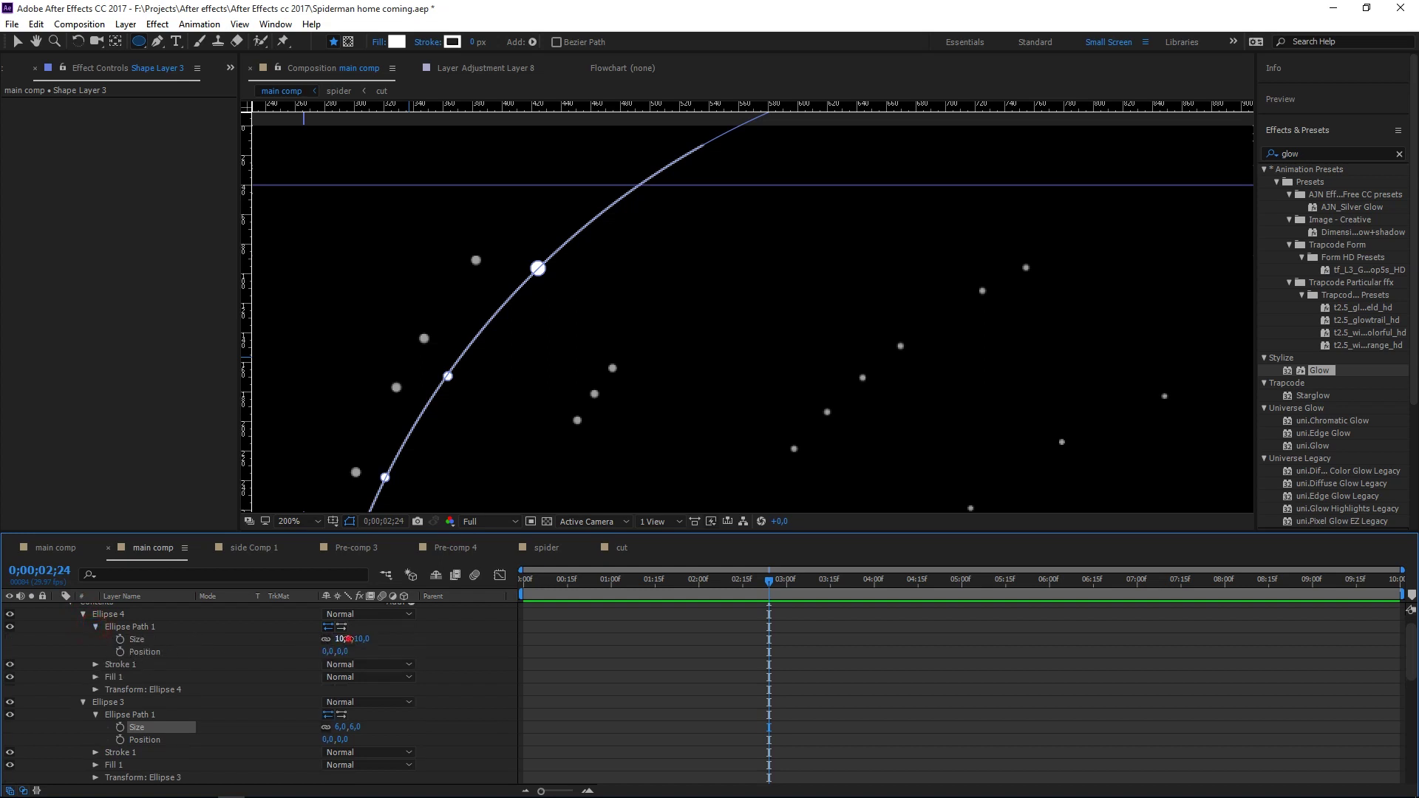
text(6)
key(Return)
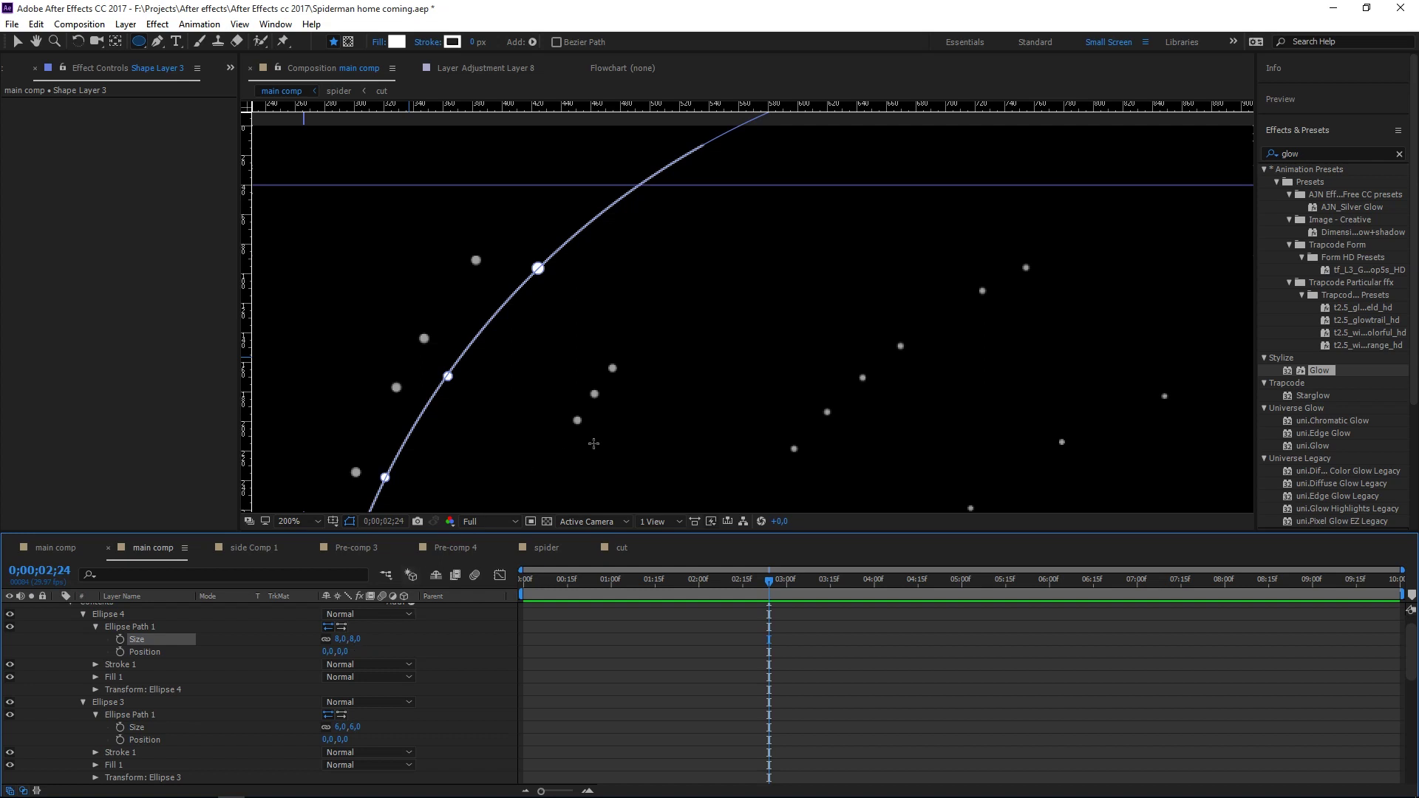
- Move the large circle path slightly to the left
key(v)
click(605, 447)
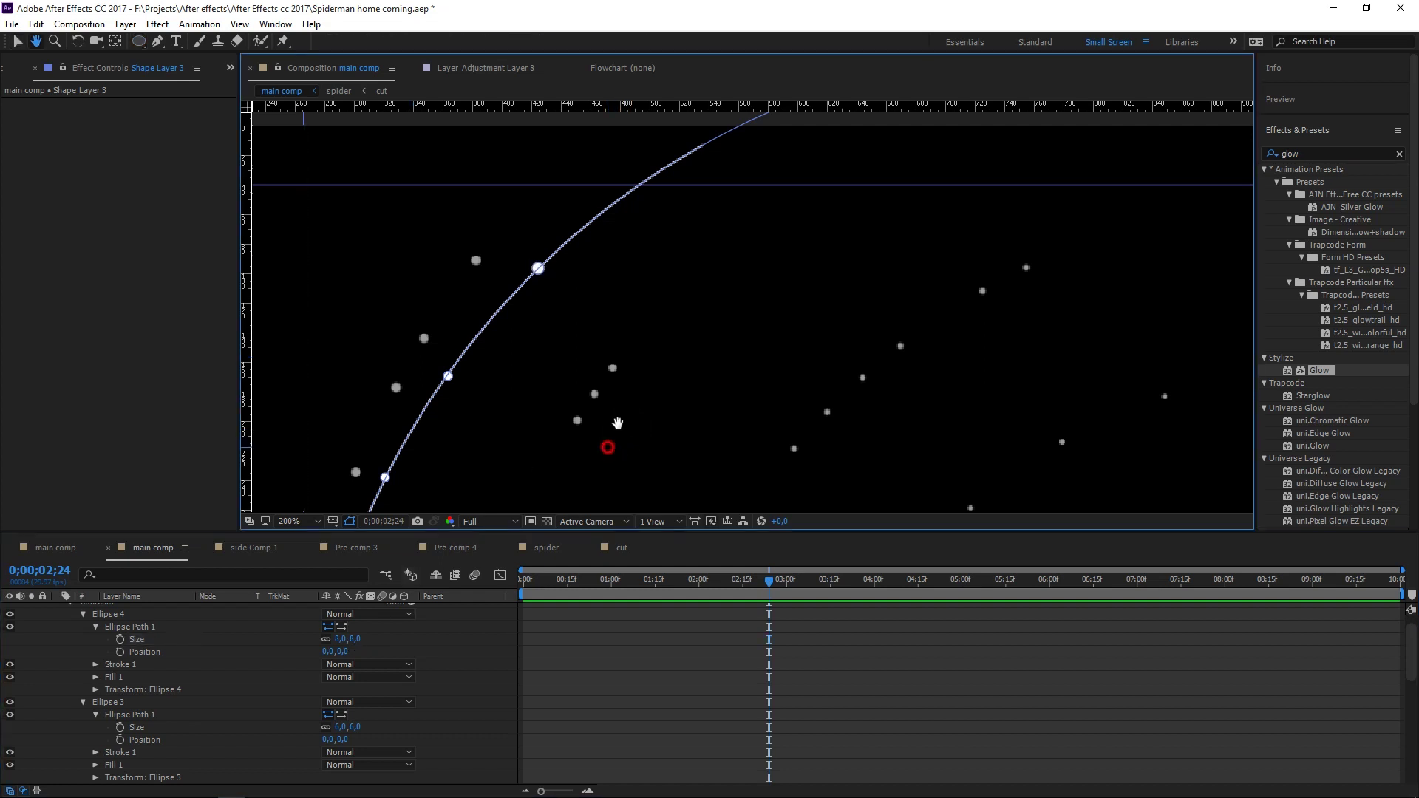
drag(777, 361, 709, 355)
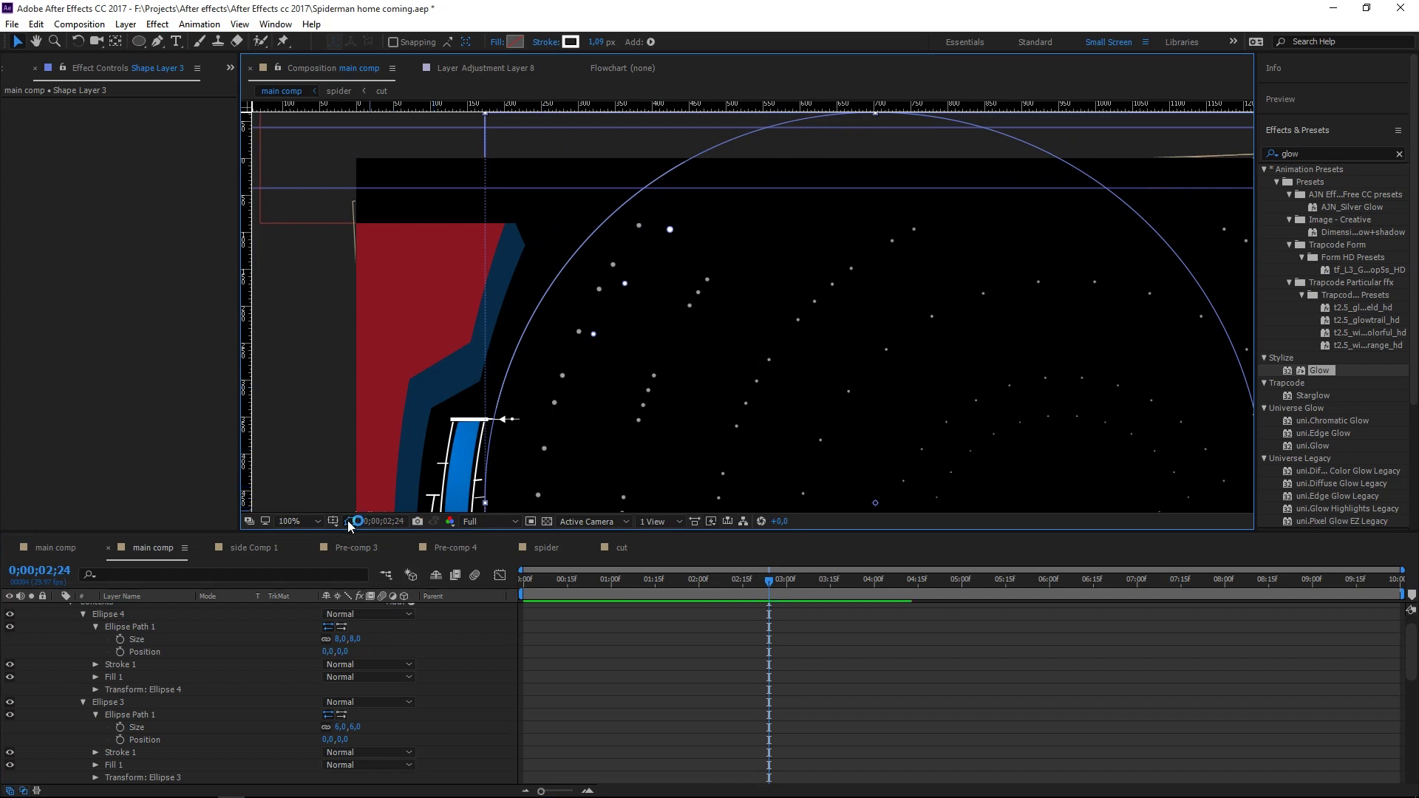
key(ctrl+z)
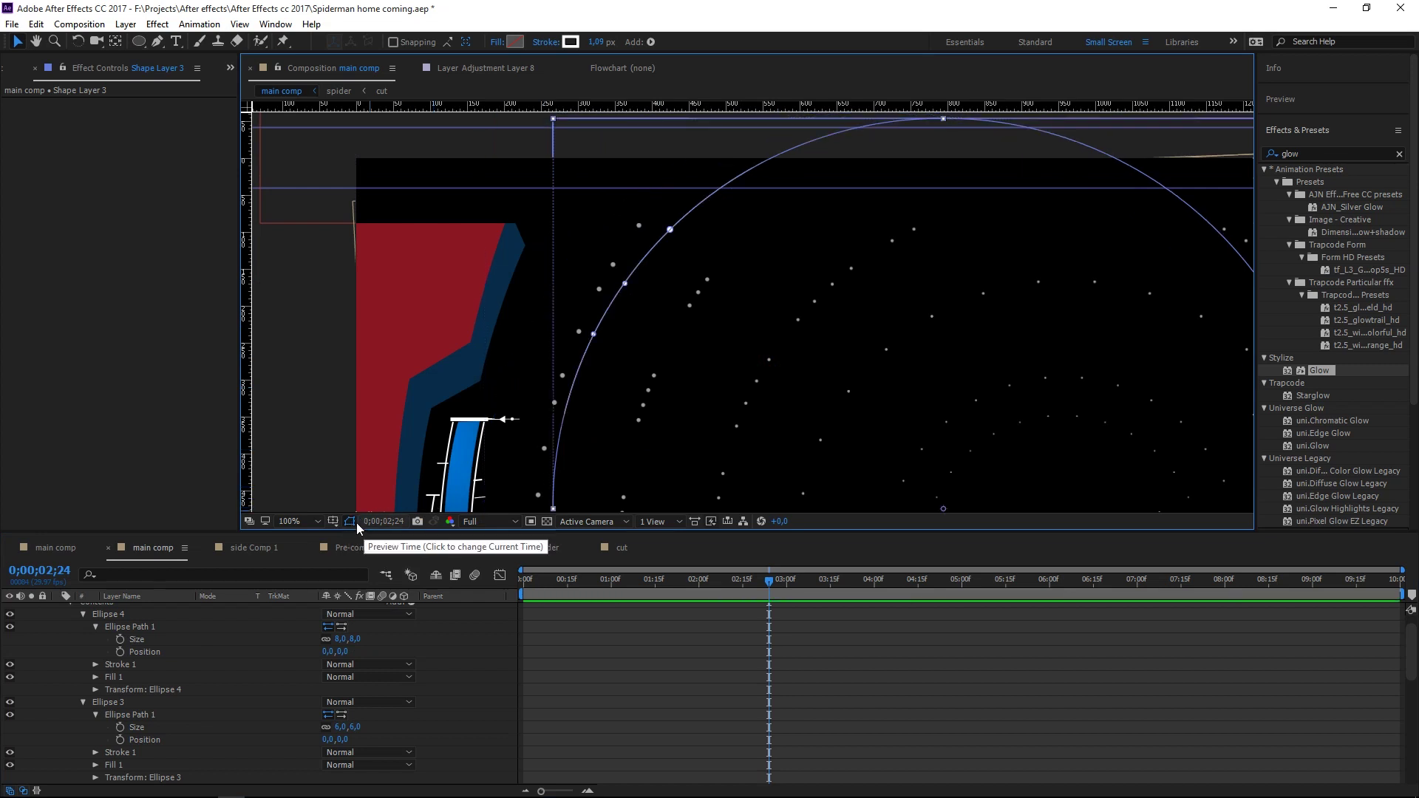
click(351, 522)
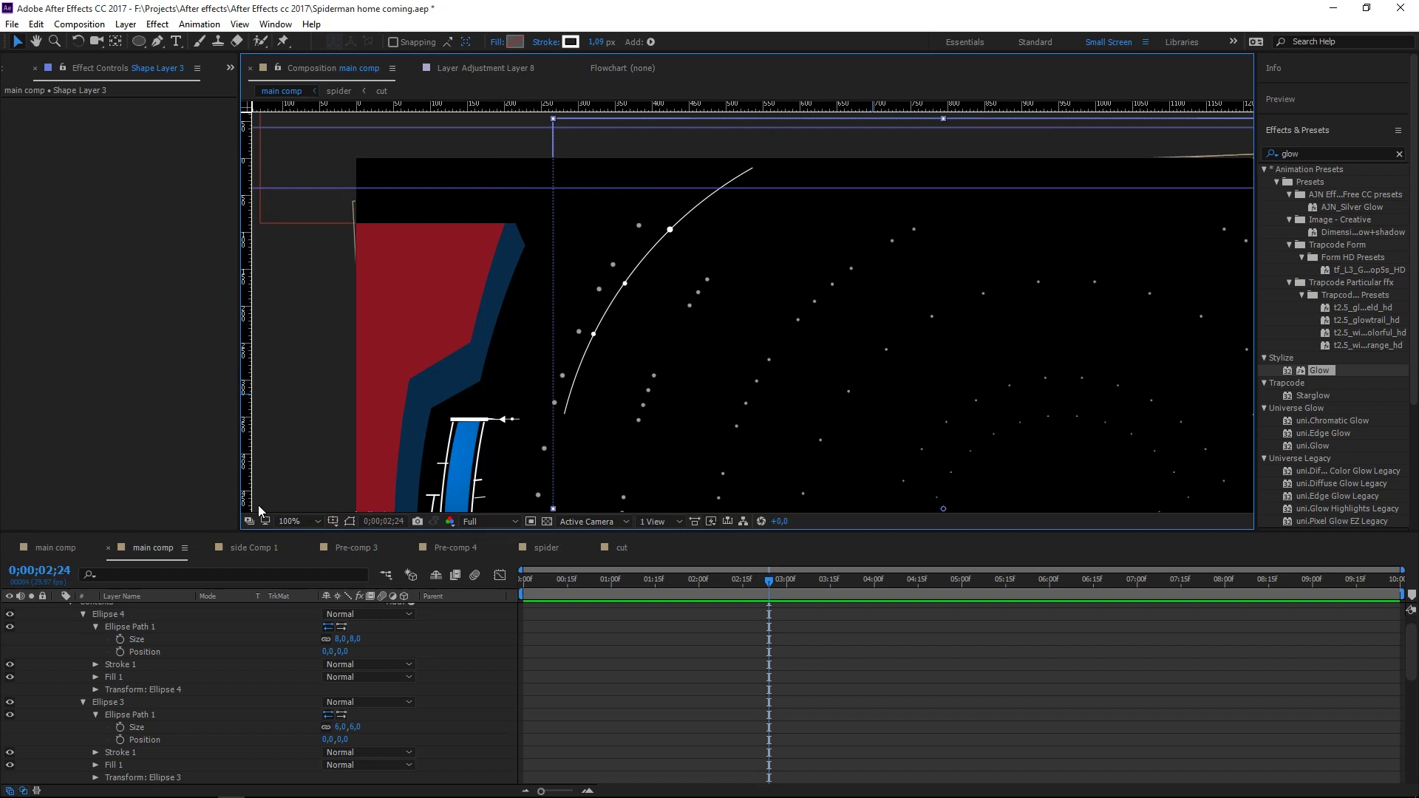
click(65, 550)
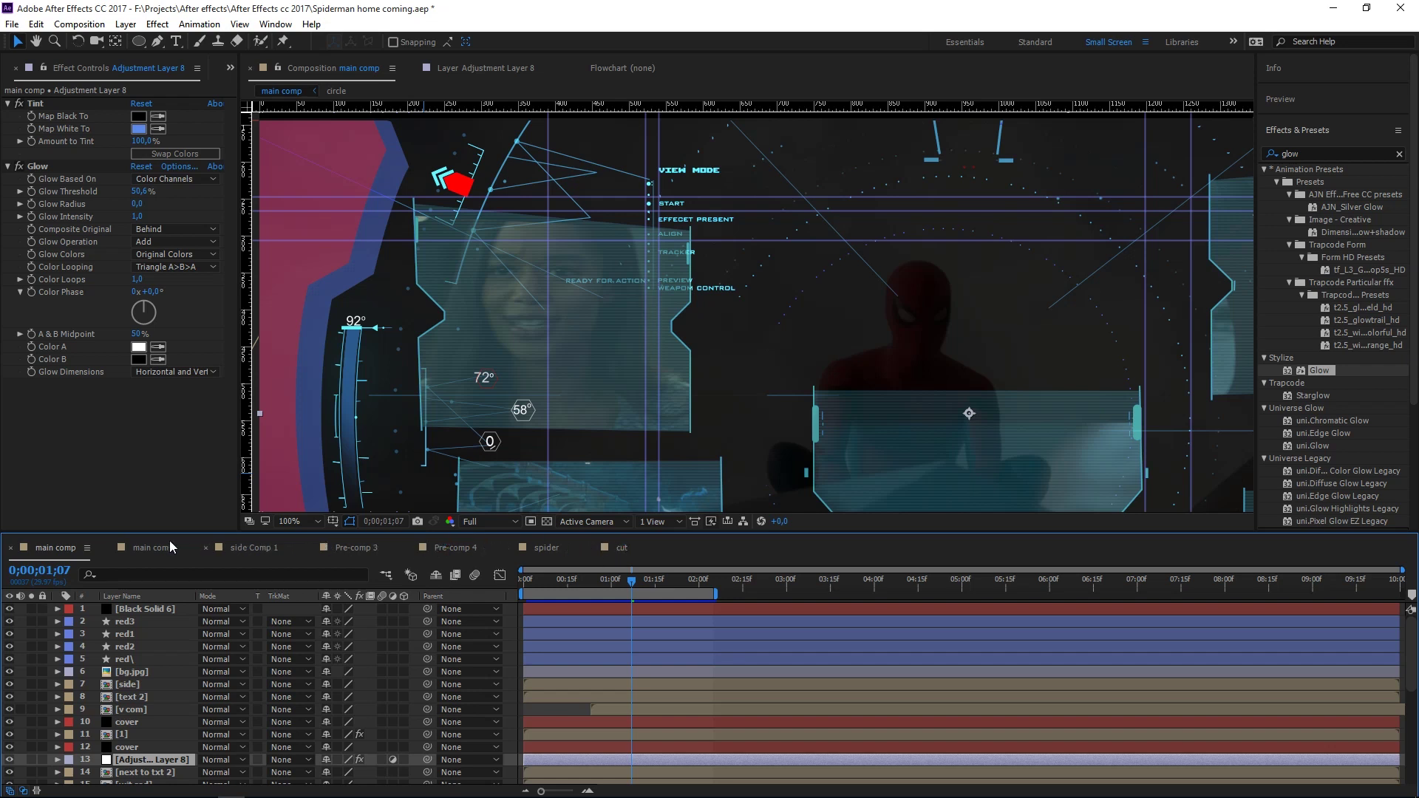
click(151, 548)
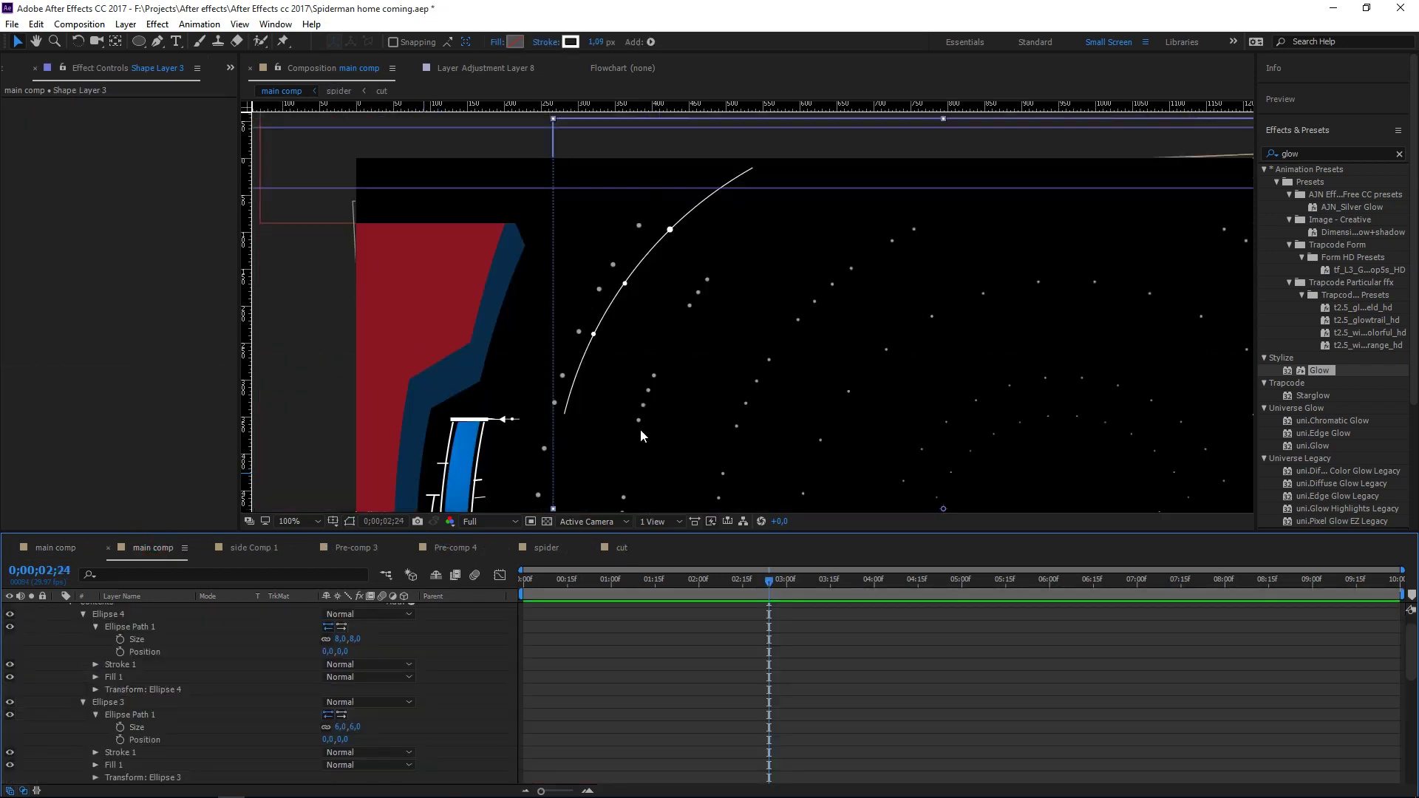
click(157, 42)
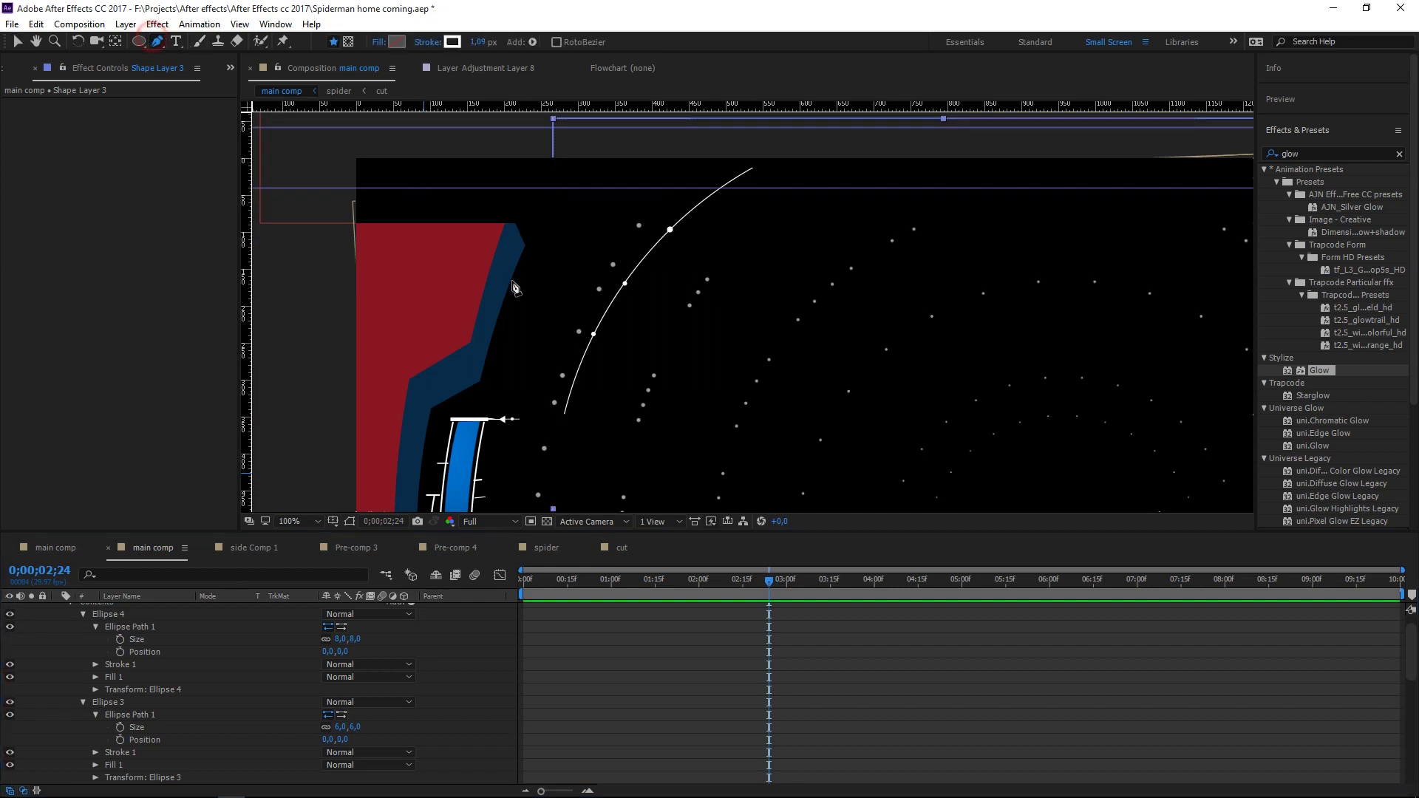
- Draw a zigzag pen path from below the arc through the arc dots out to the right
click(680, 429)
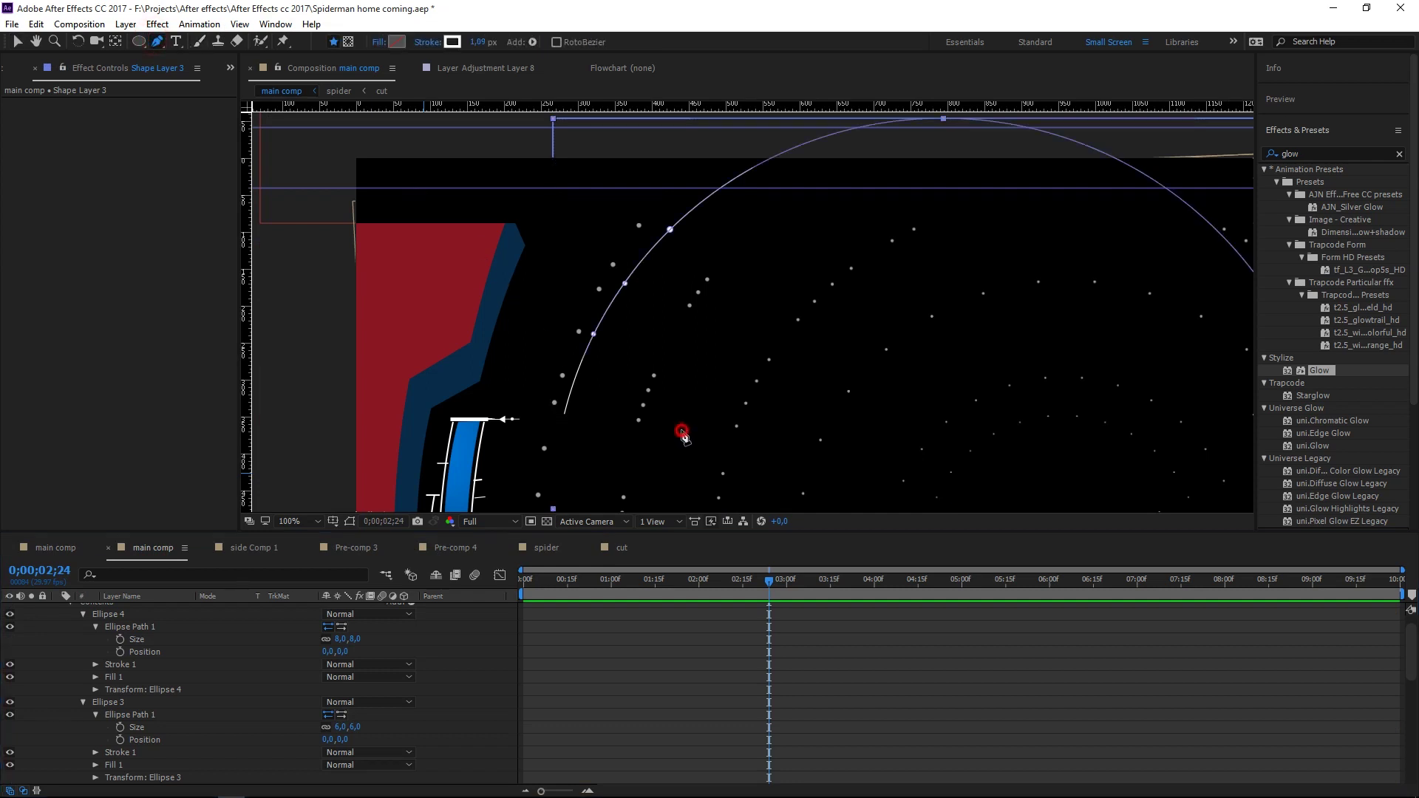
click(594, 333)
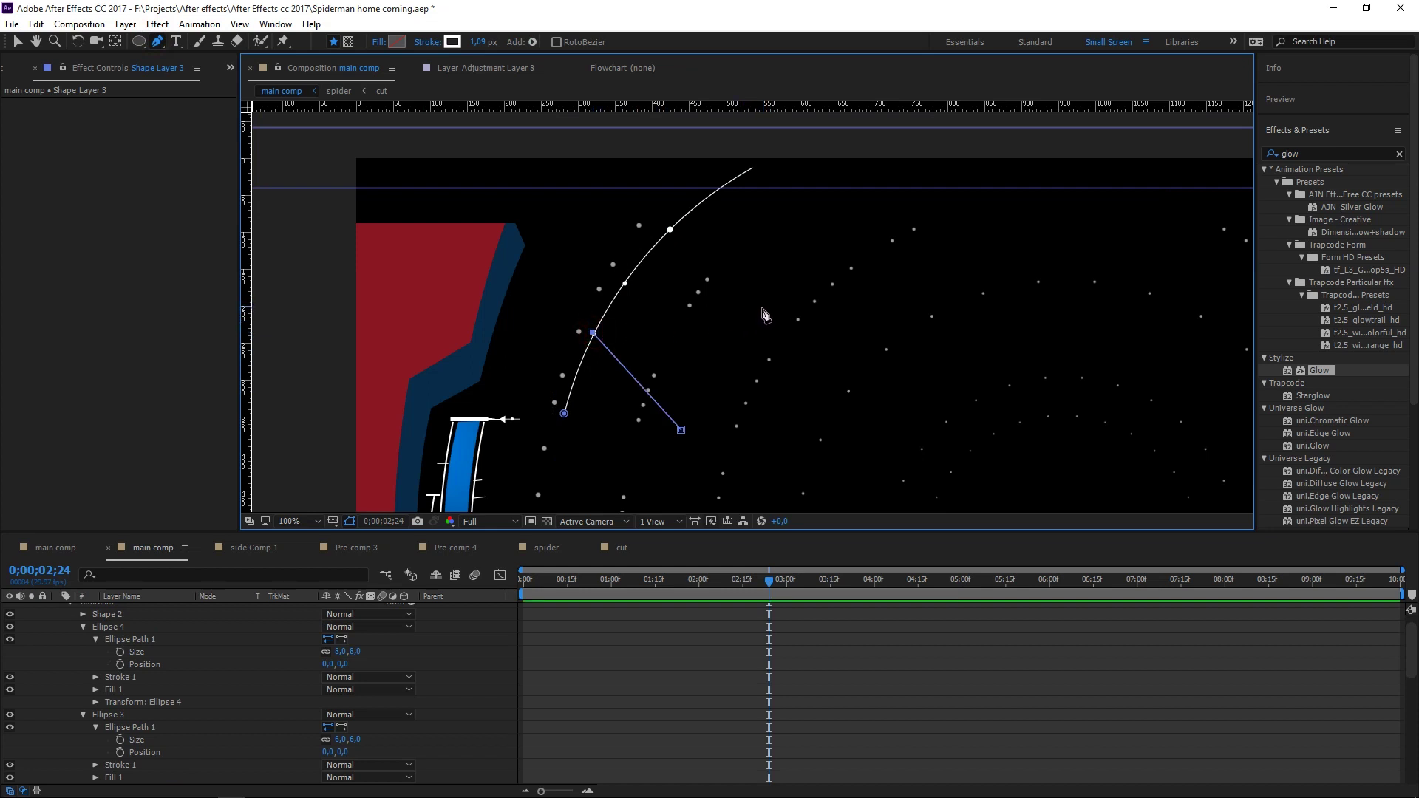
click(769, 315)
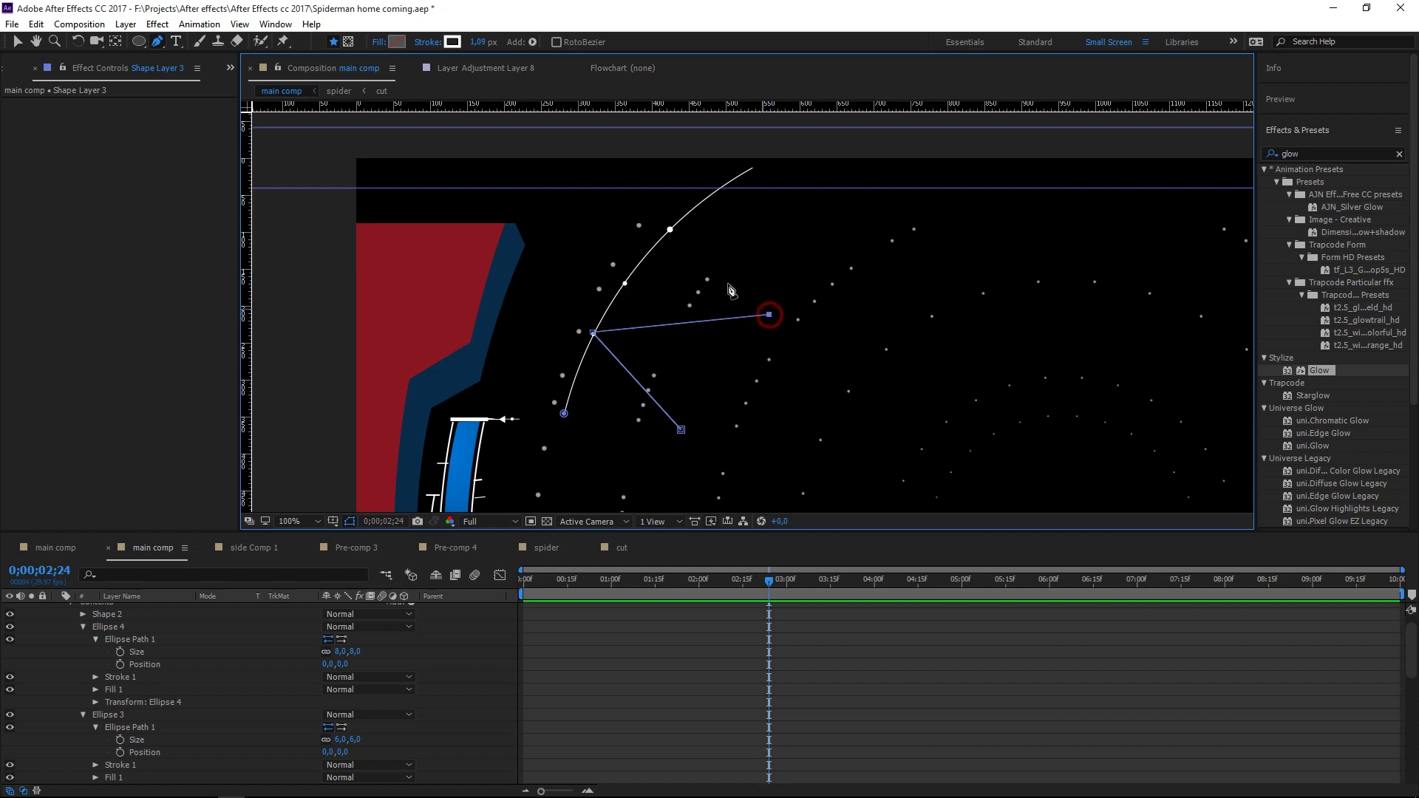
click(670, 231)
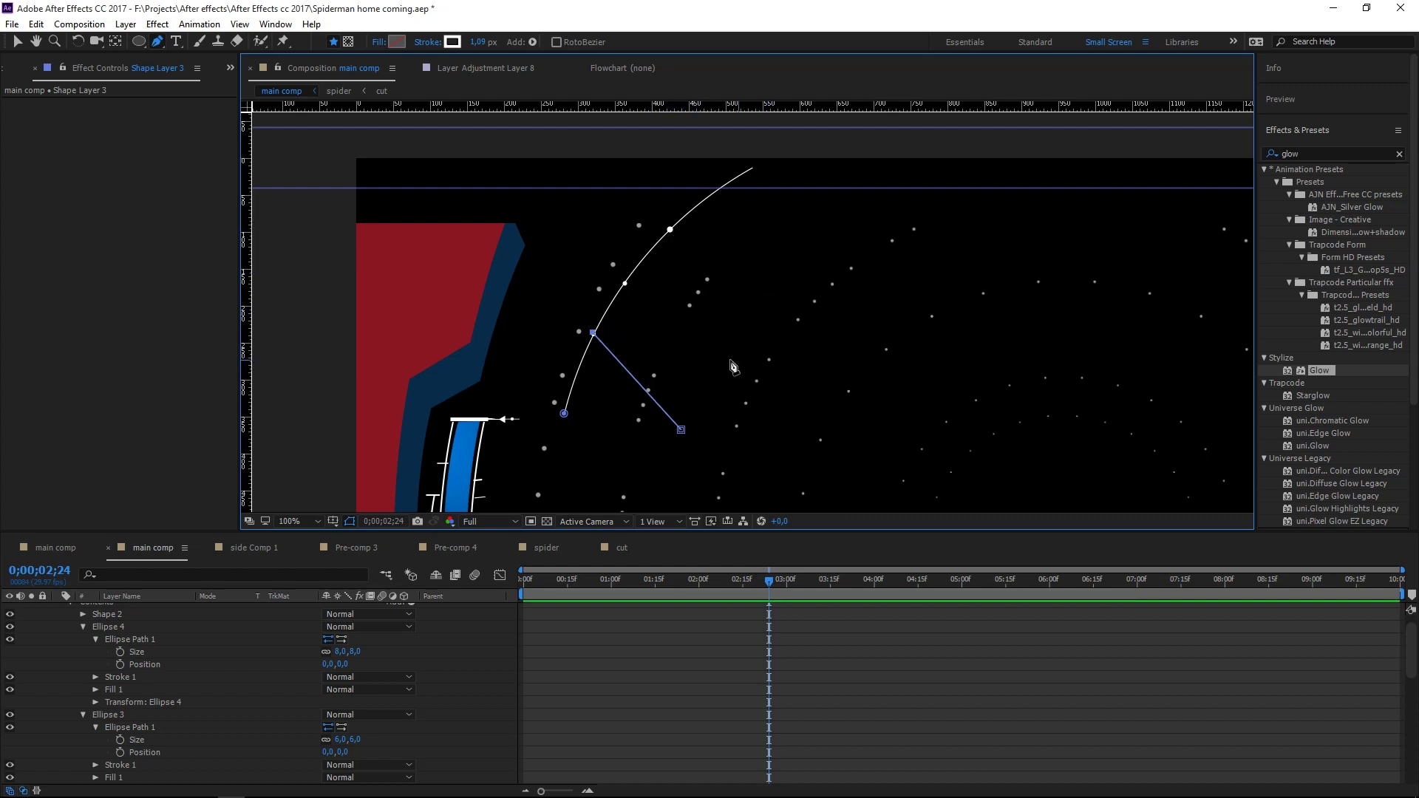
click(742, 358)
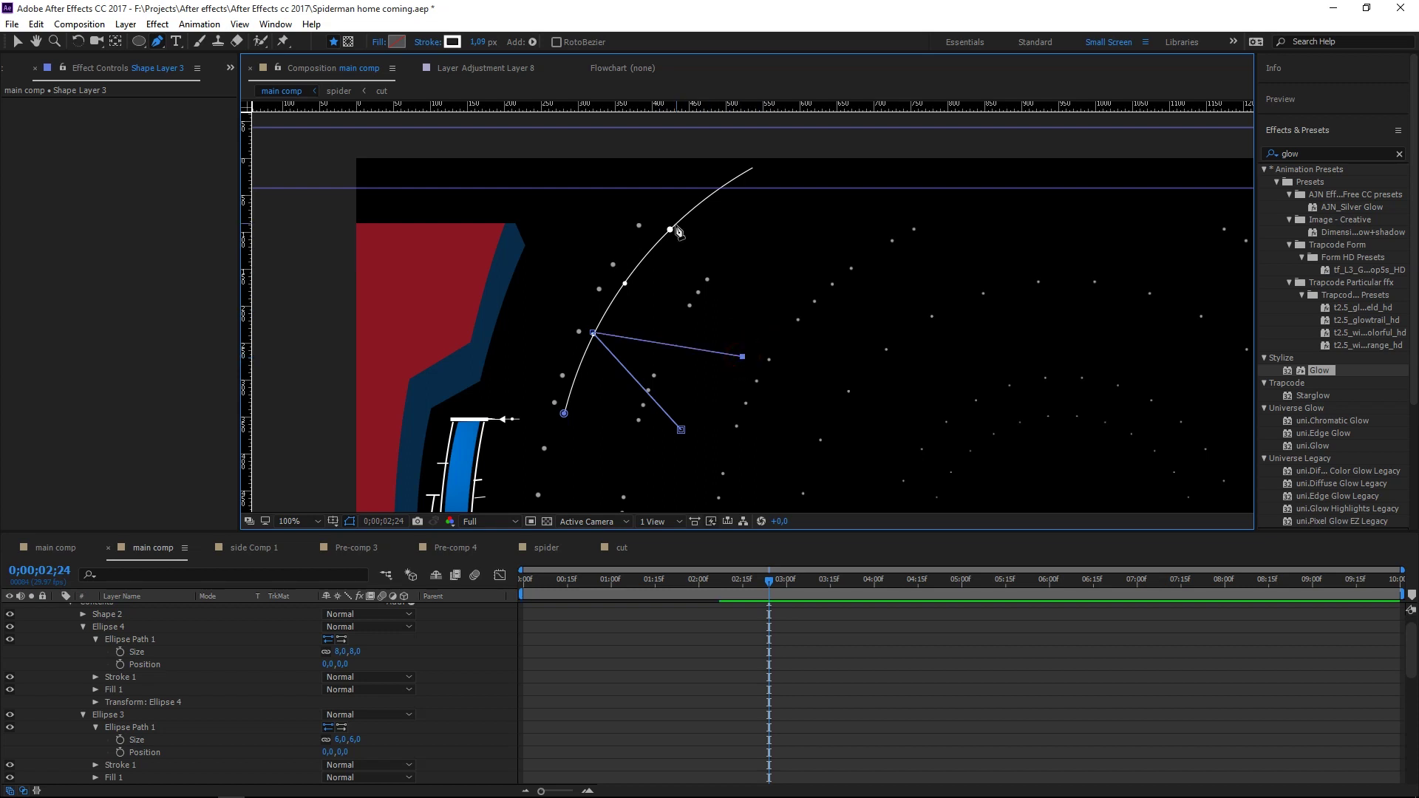
click(670, 230)
key(ctrl+z)
click(671, 231)
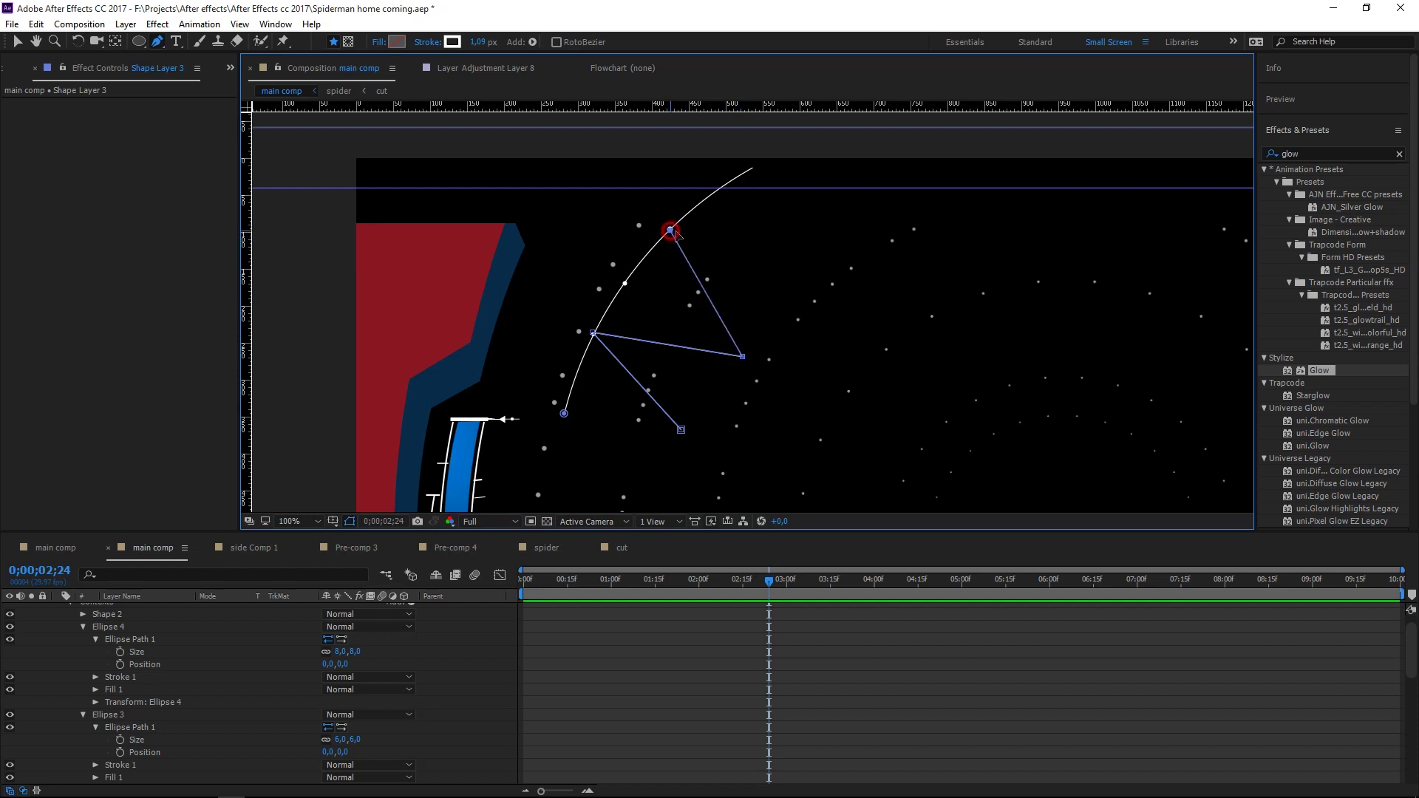
click(852, 242)
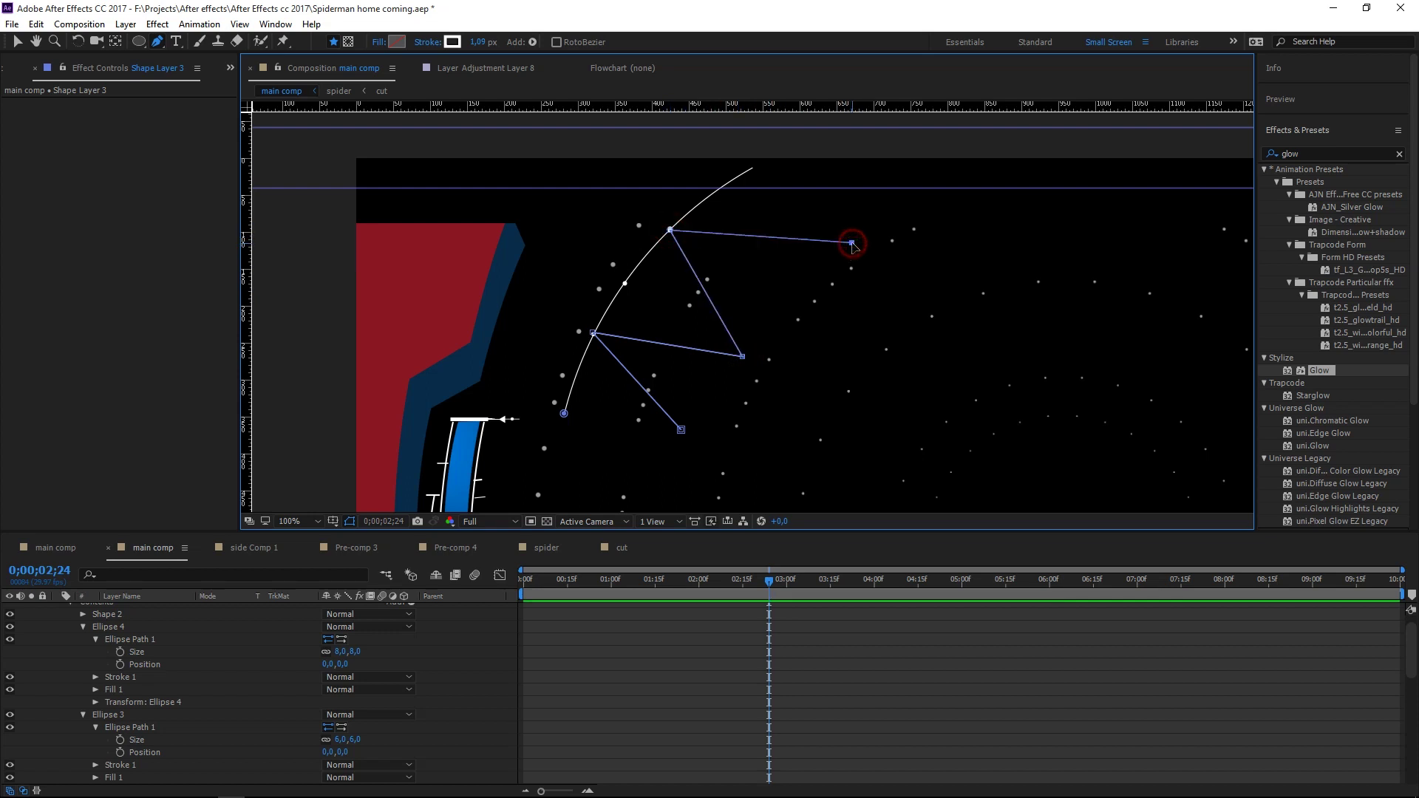
- Drag the line's bottom endpoint lower and select the drawn line shape
key(v)
click(682, 430)
drag(681, 431, 676, 460)
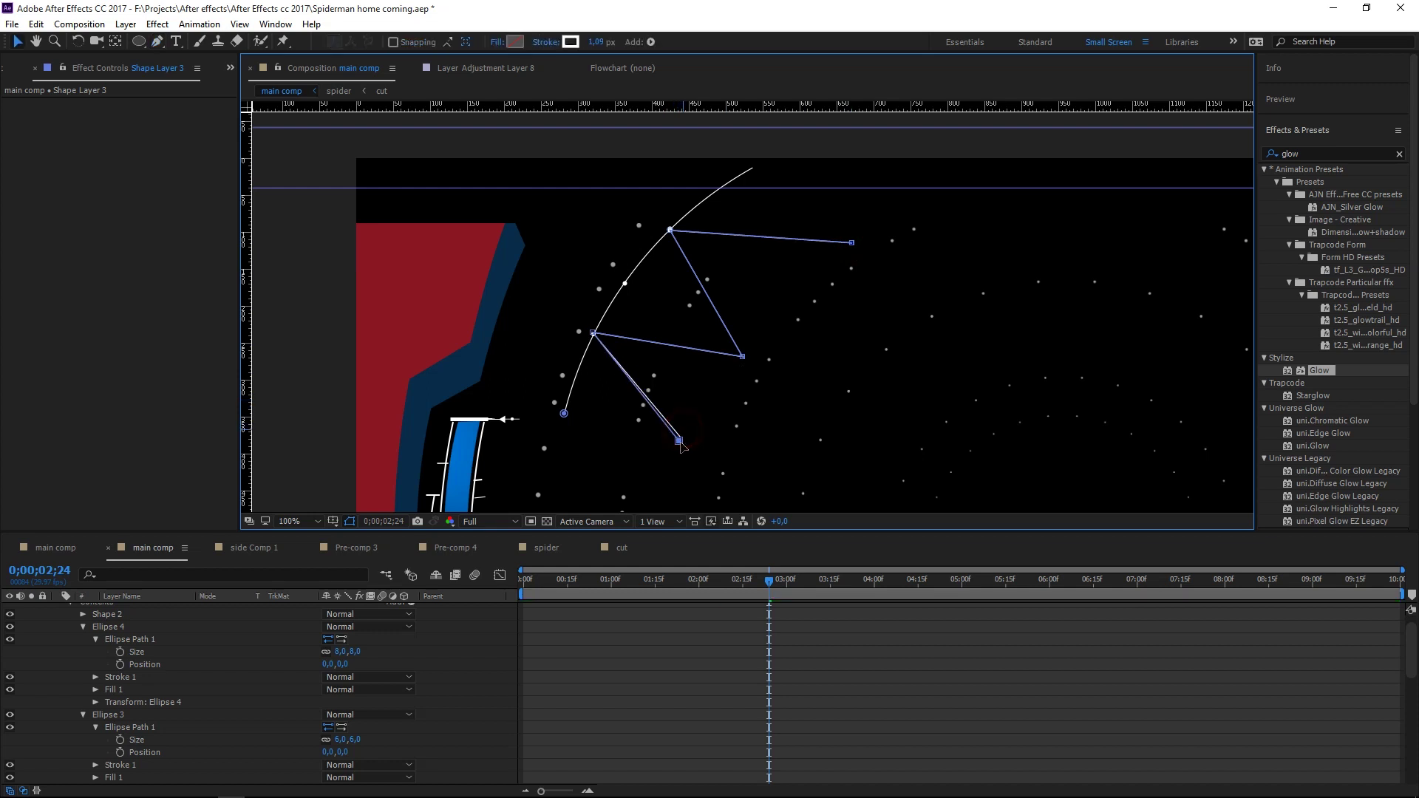
drag(680, 463, 685, 470)
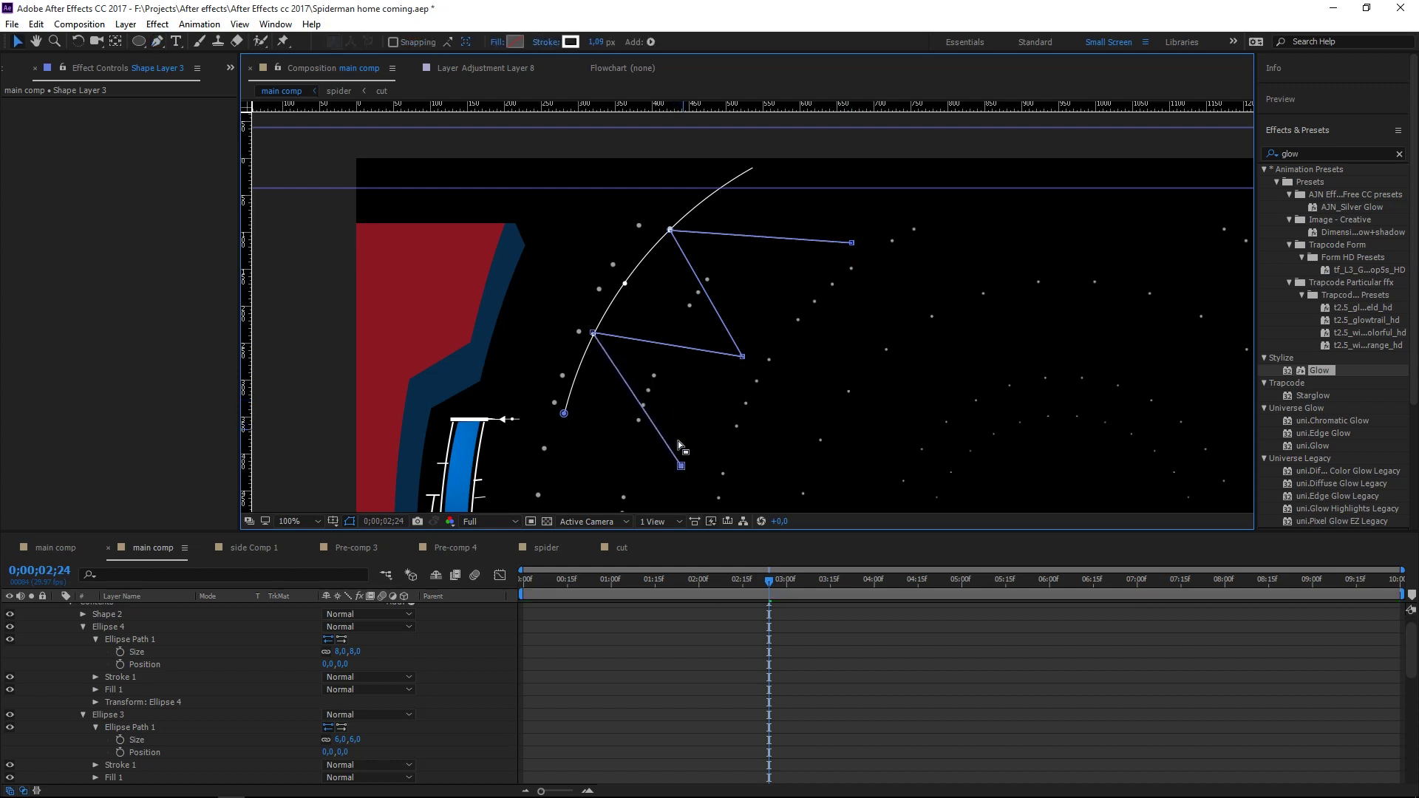
click(157, 41)
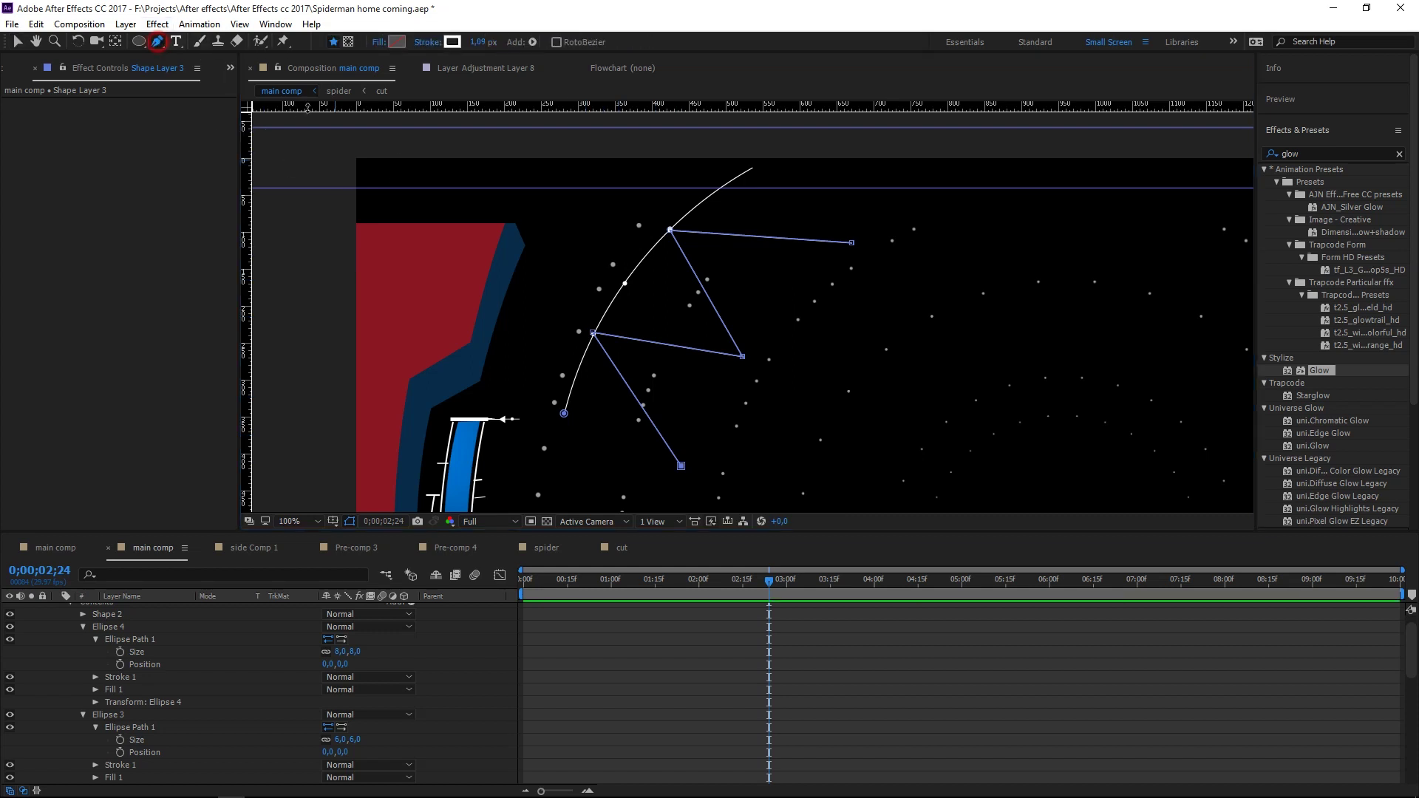
click(625, 288)
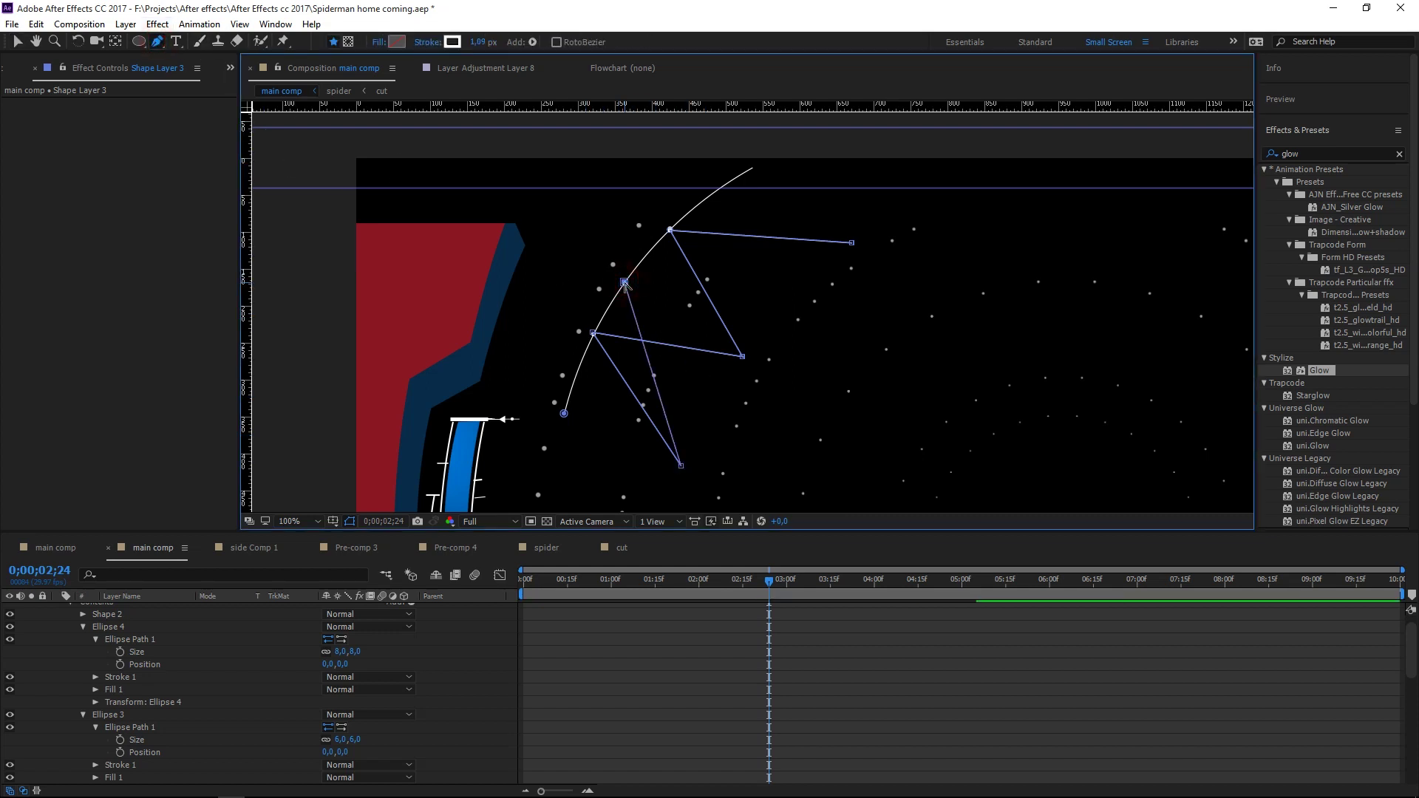
key(v)
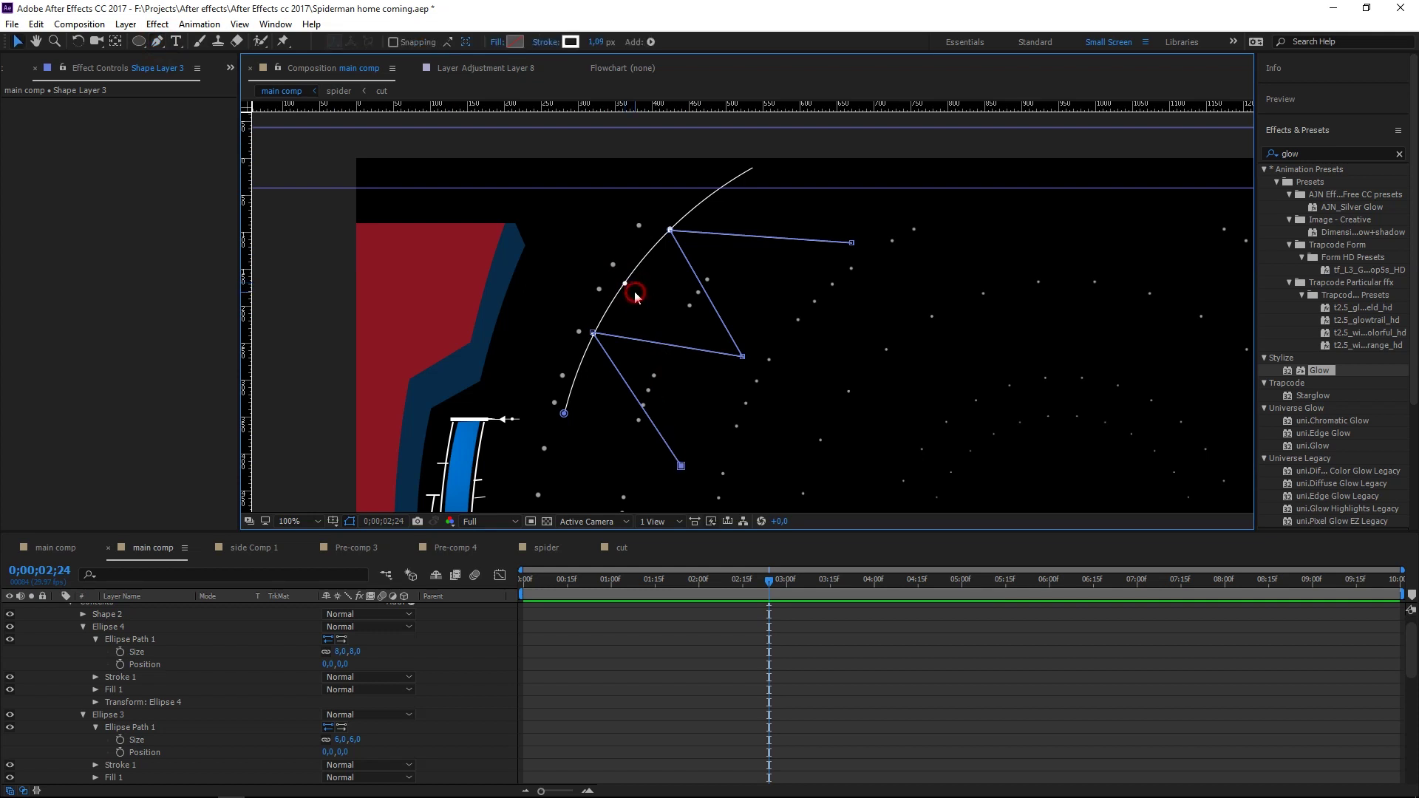
click(628, 286)
- Draw a second path from the middle arc dot out right and back to the top dot
key(g)
click(625, 283)
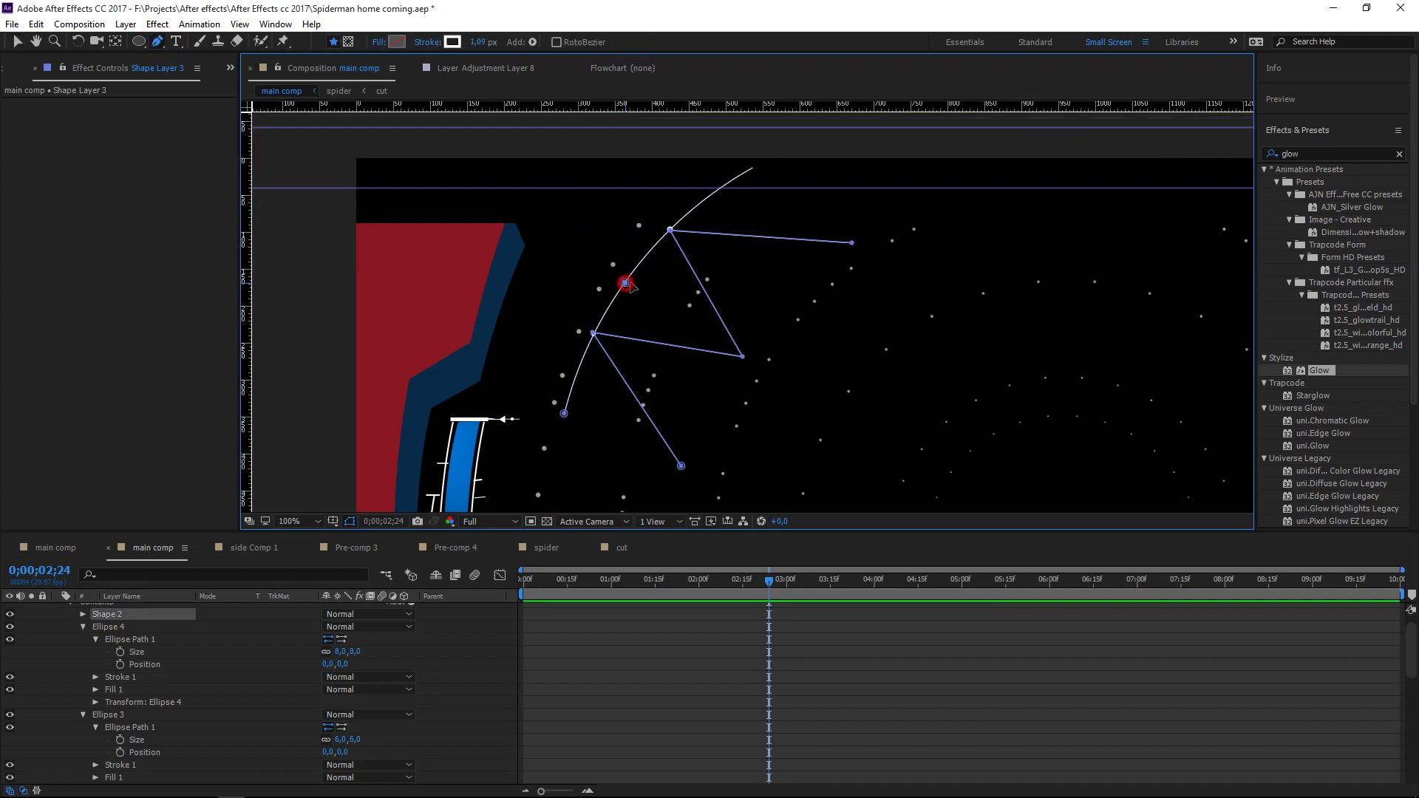
click(802, 304)
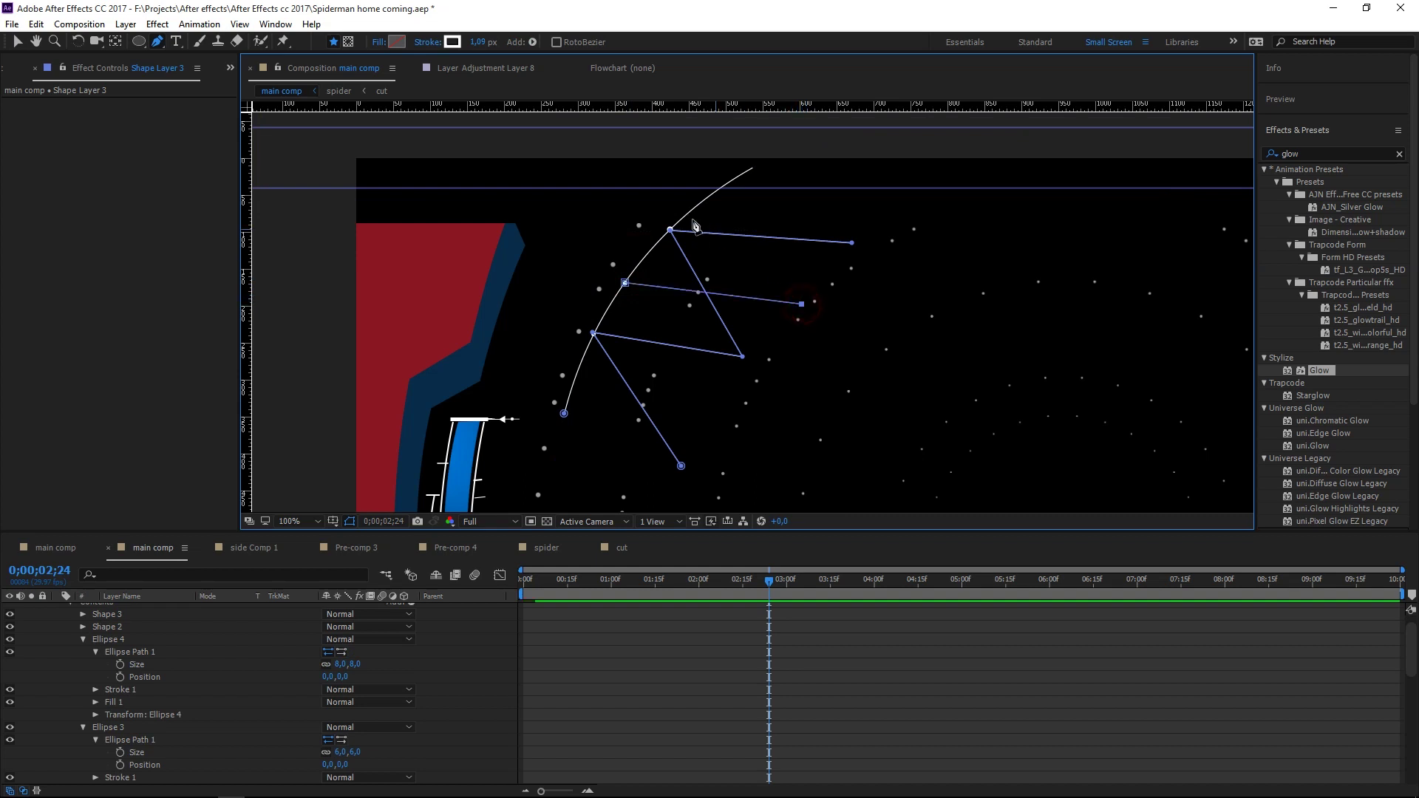
click(669, 231)
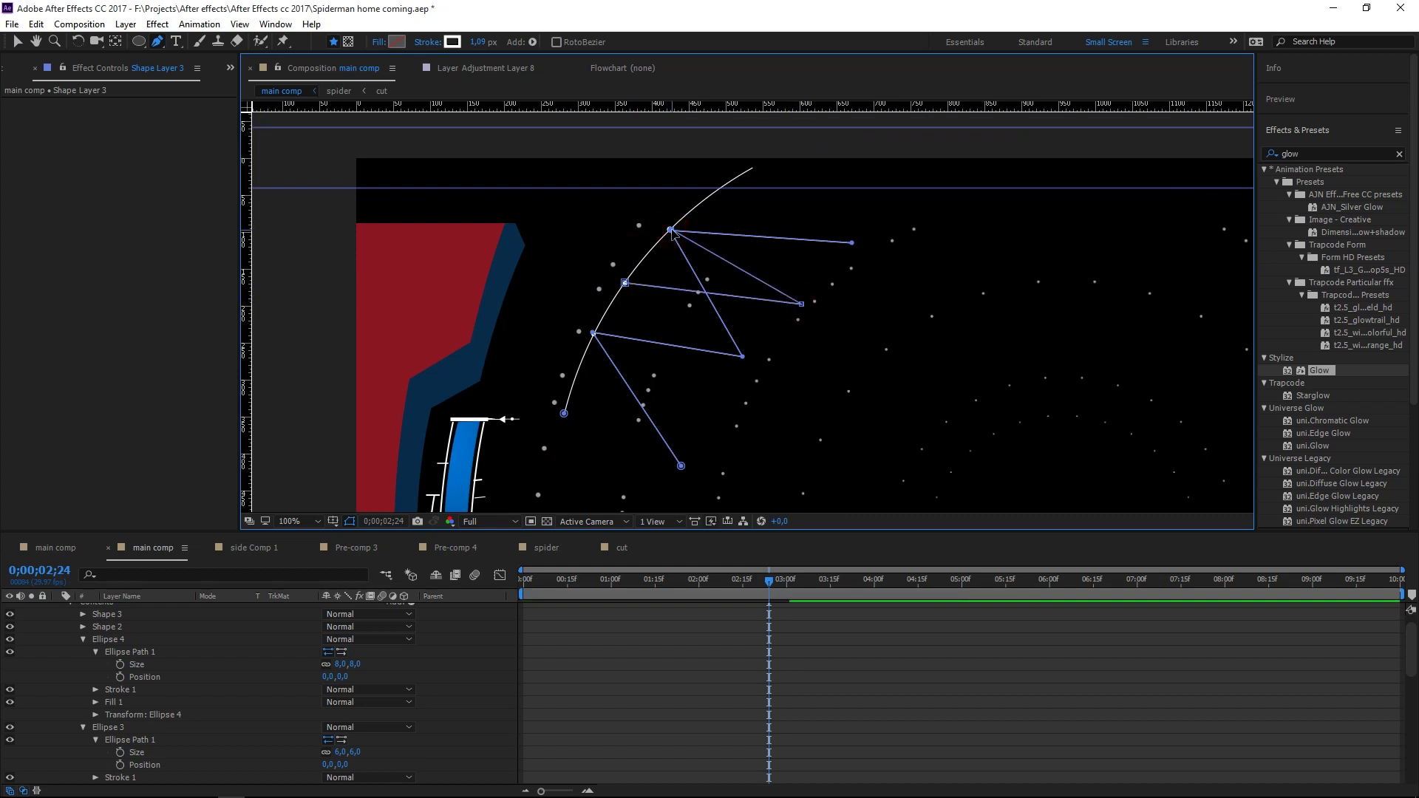
- Adjust the zigzag vertices, leveling the top line's end and nudging the lower points
key(v)
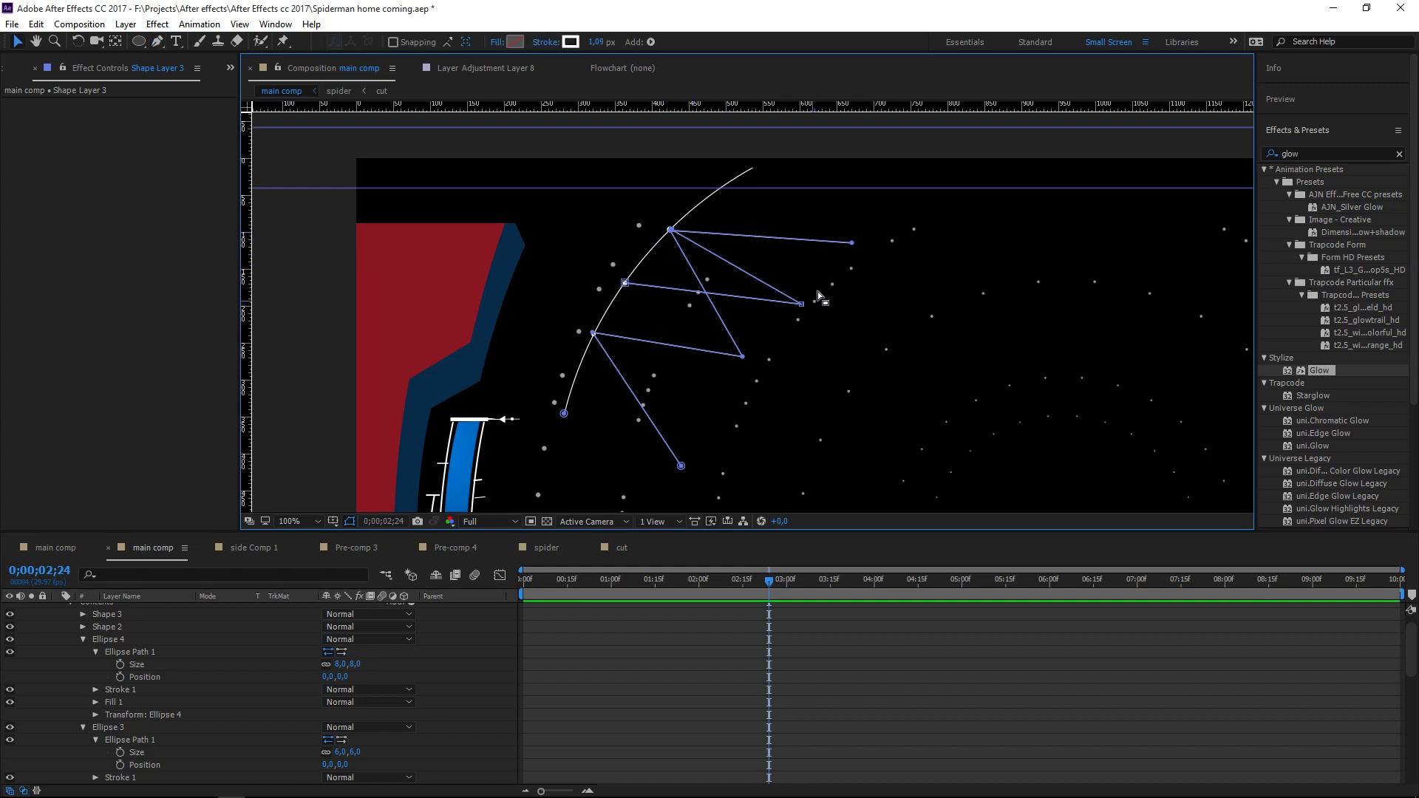
drag(852, 242, 856, 231)
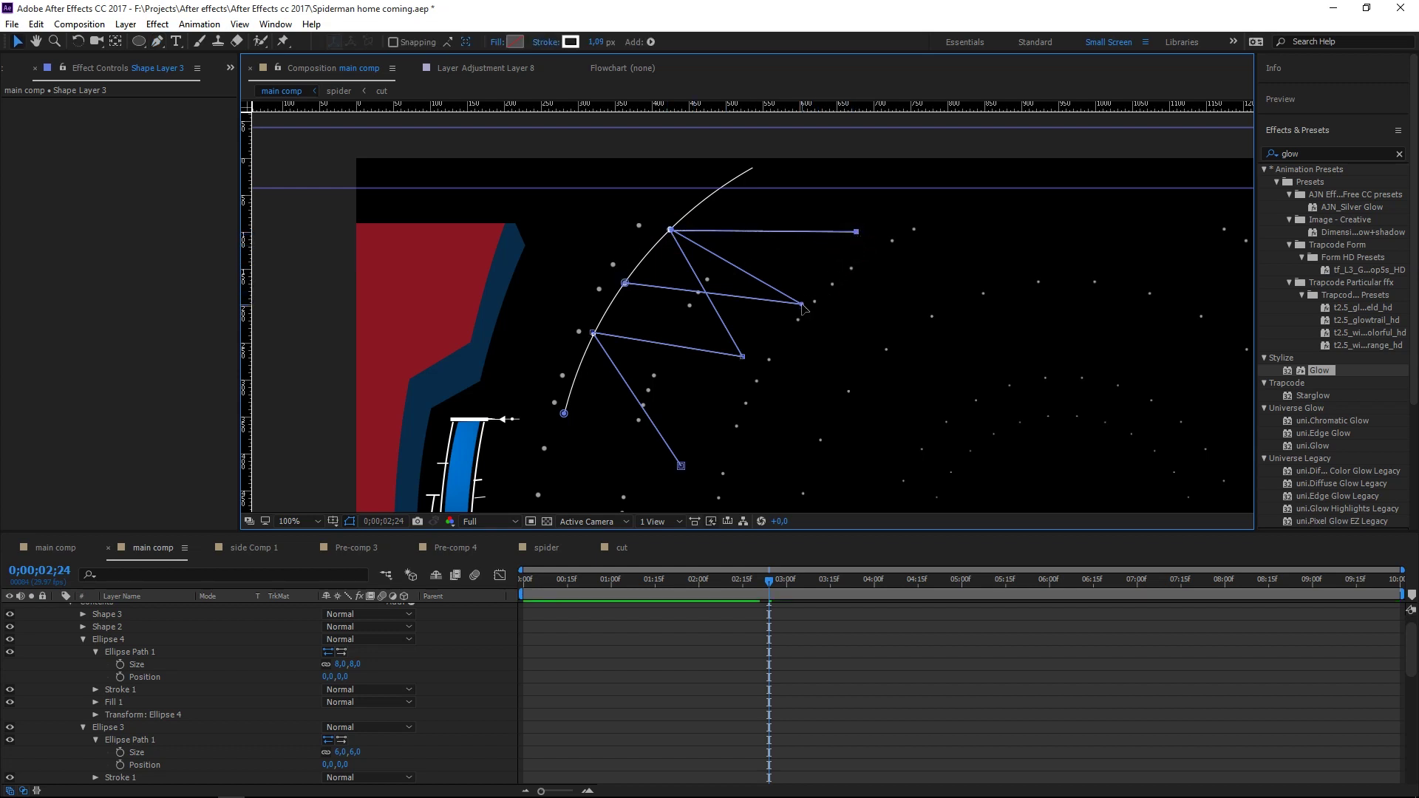
drag(804, 304, 818, 316)
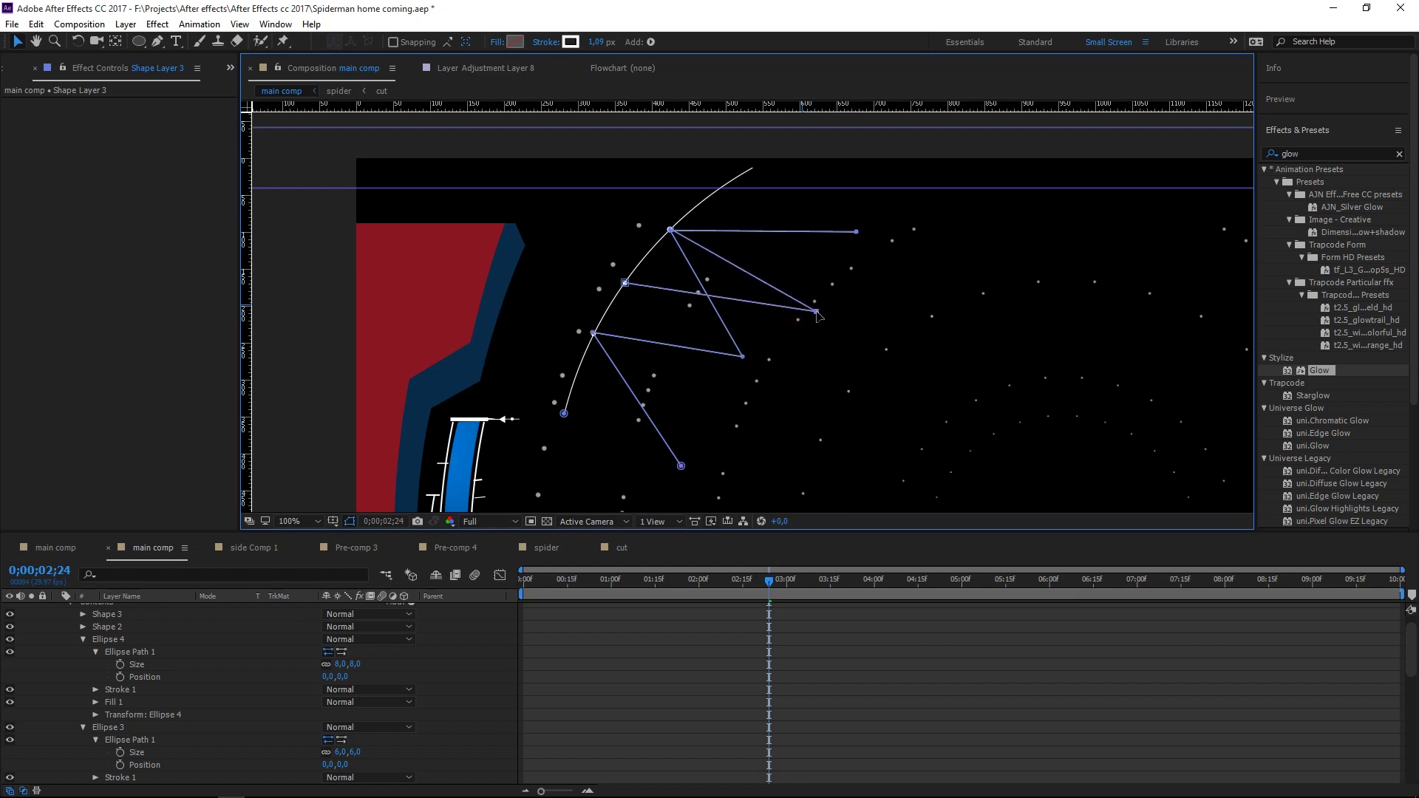
drag(743, 357, 740, 361)
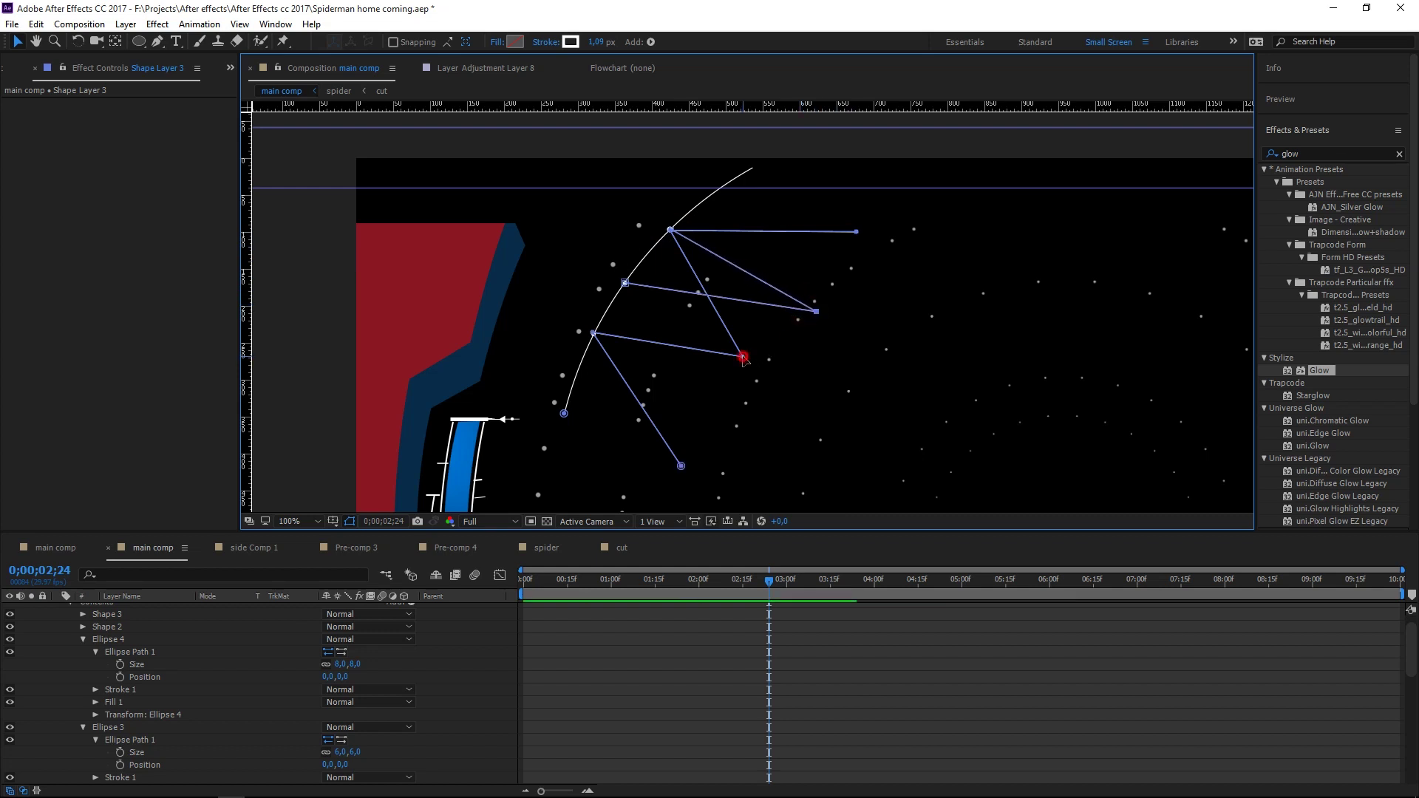
drag(740, 362, 737, 361)
- Deselect, zoom out to 50%, and turn off Mask and Shape Path Visibility
click(840, 390)
click(887, 391)
key(comma)
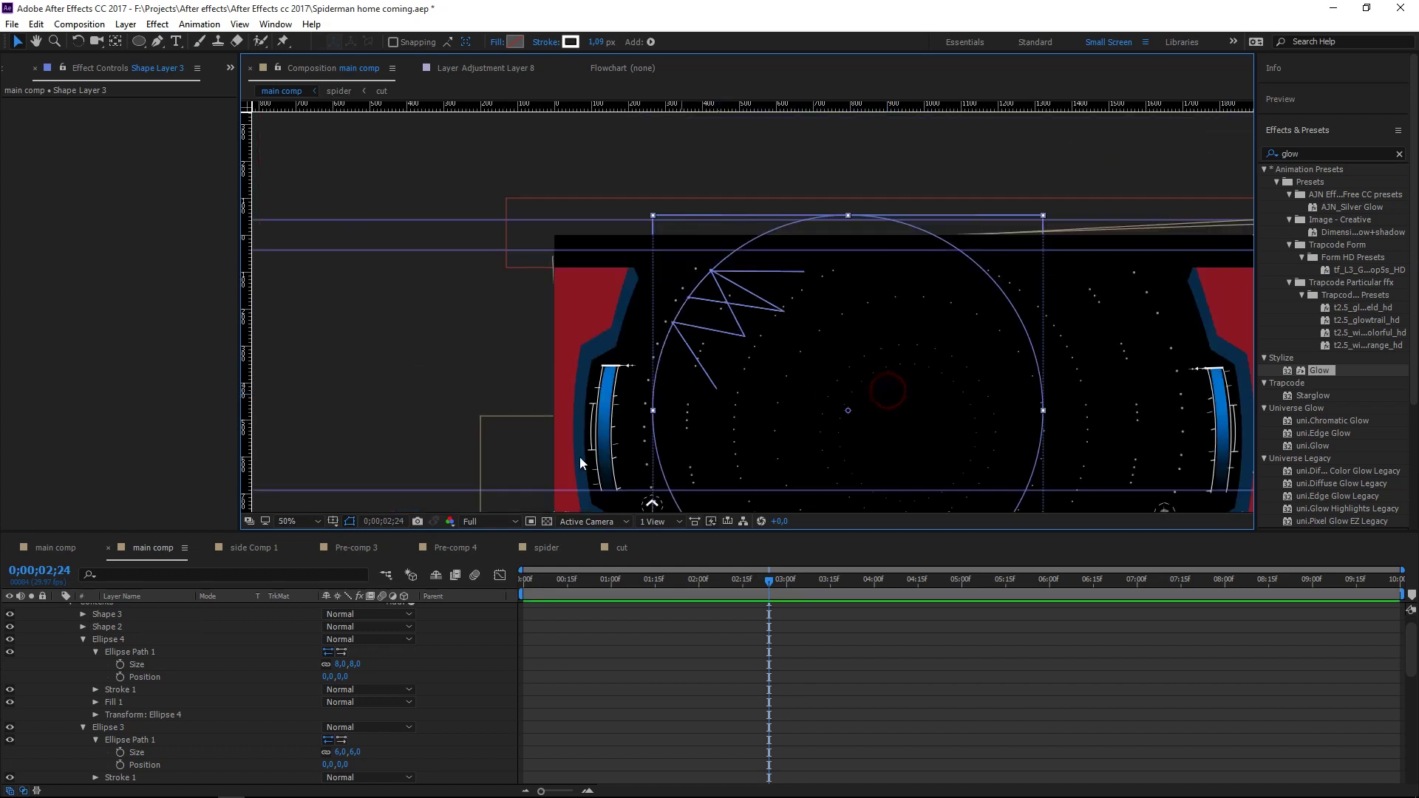
click(361, 525)
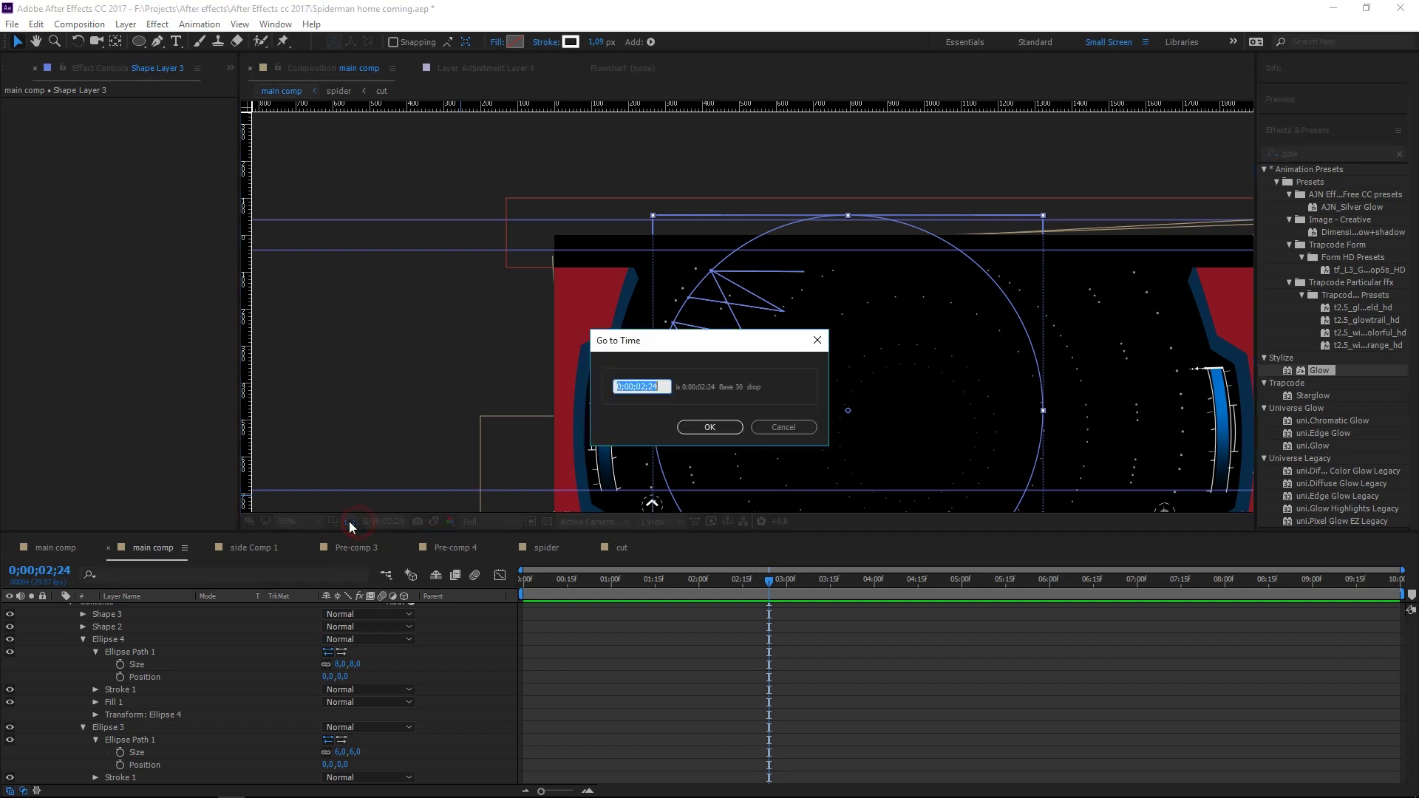
key(Escape)
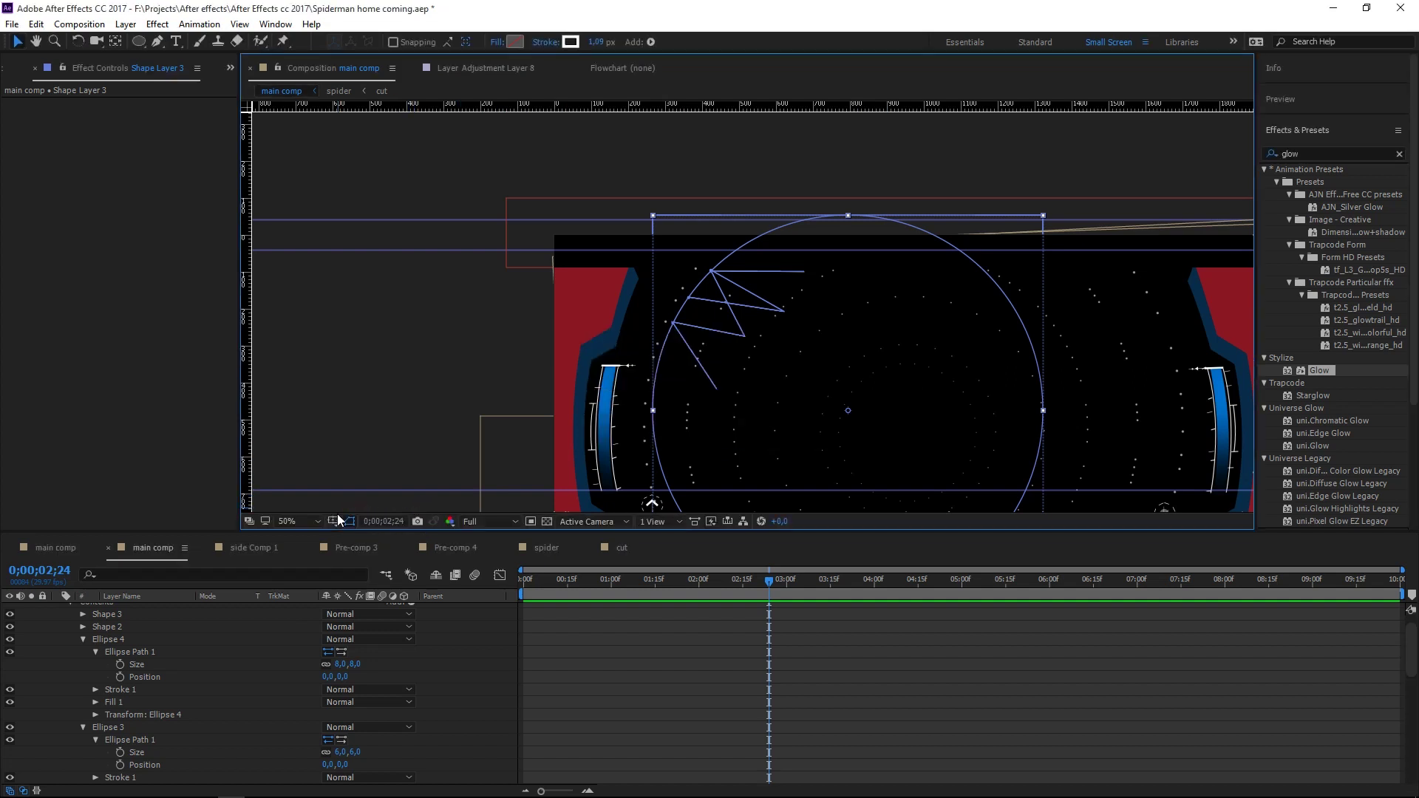
click(351, 522)
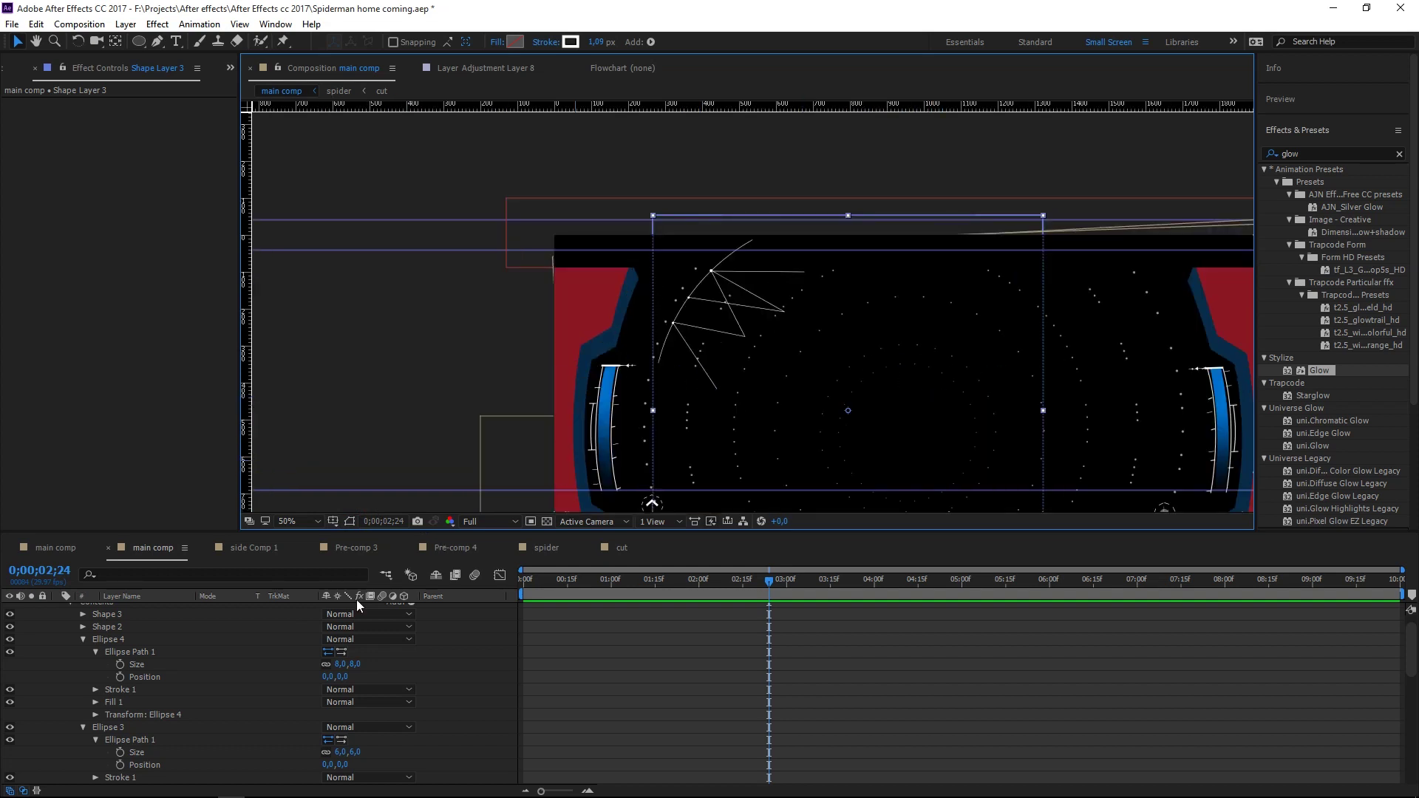
- Check the other main comp, return to the edited comp, and collapse Shape Layer 3
click(56, 553)
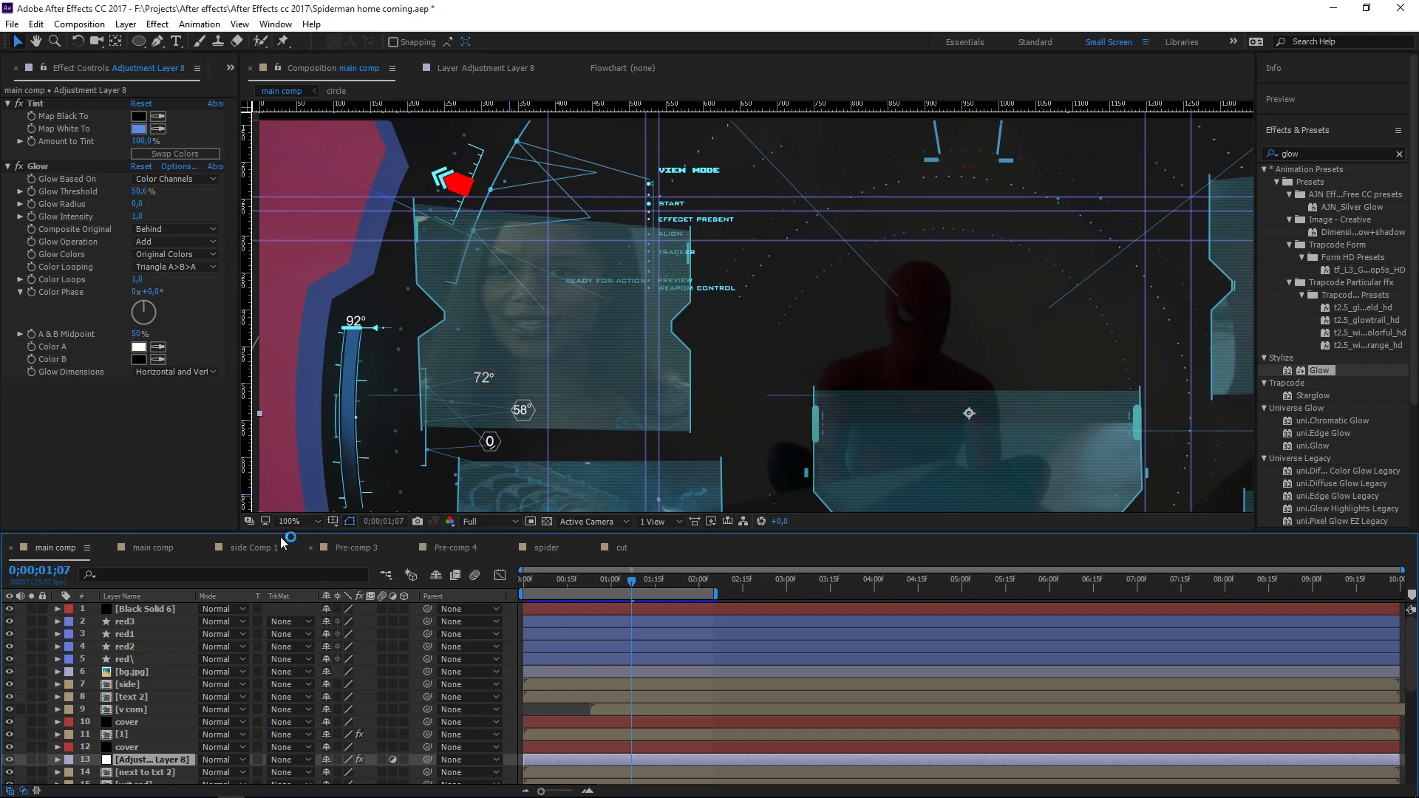
click(169, 551)
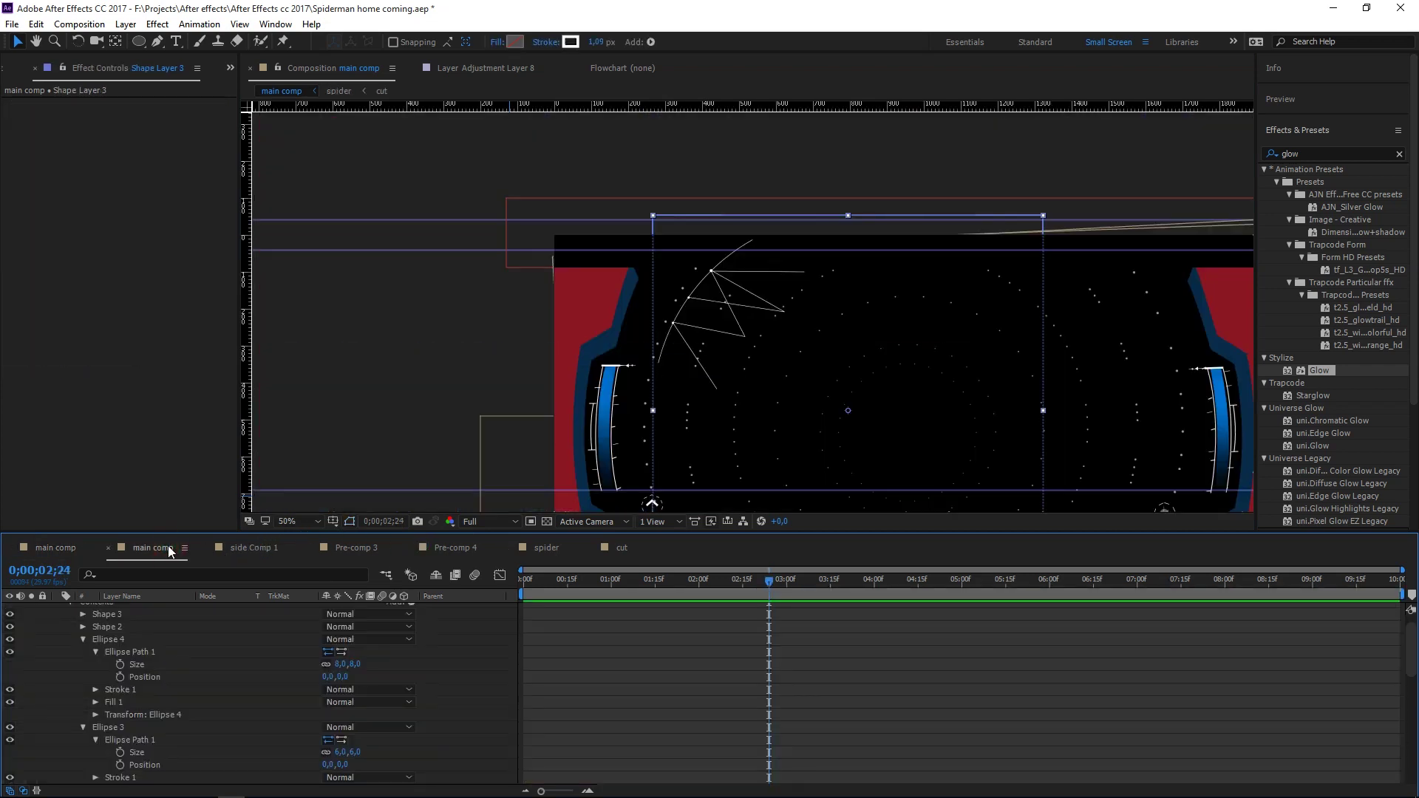
scroll(795, 344, up, 2)
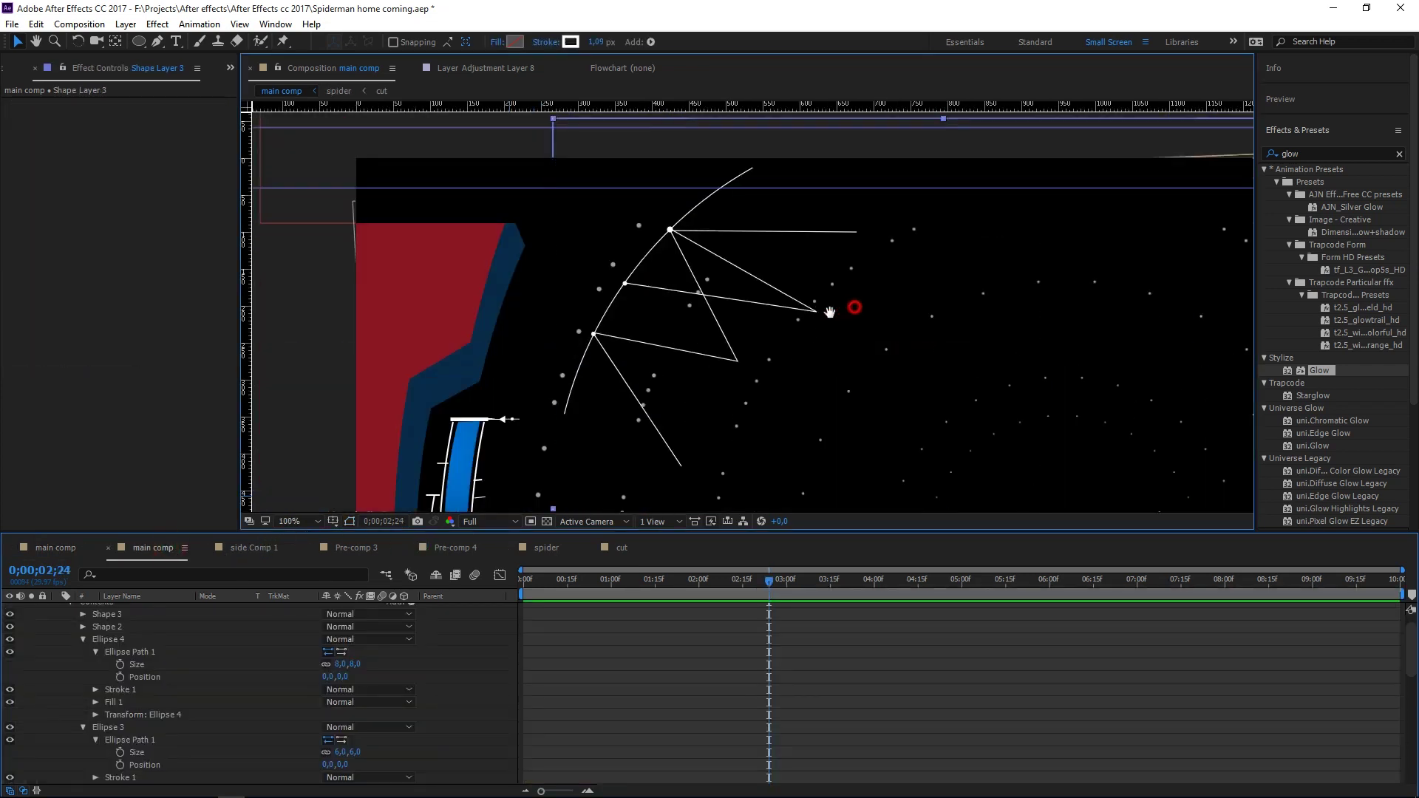
scroll(797, 325, right, 2)
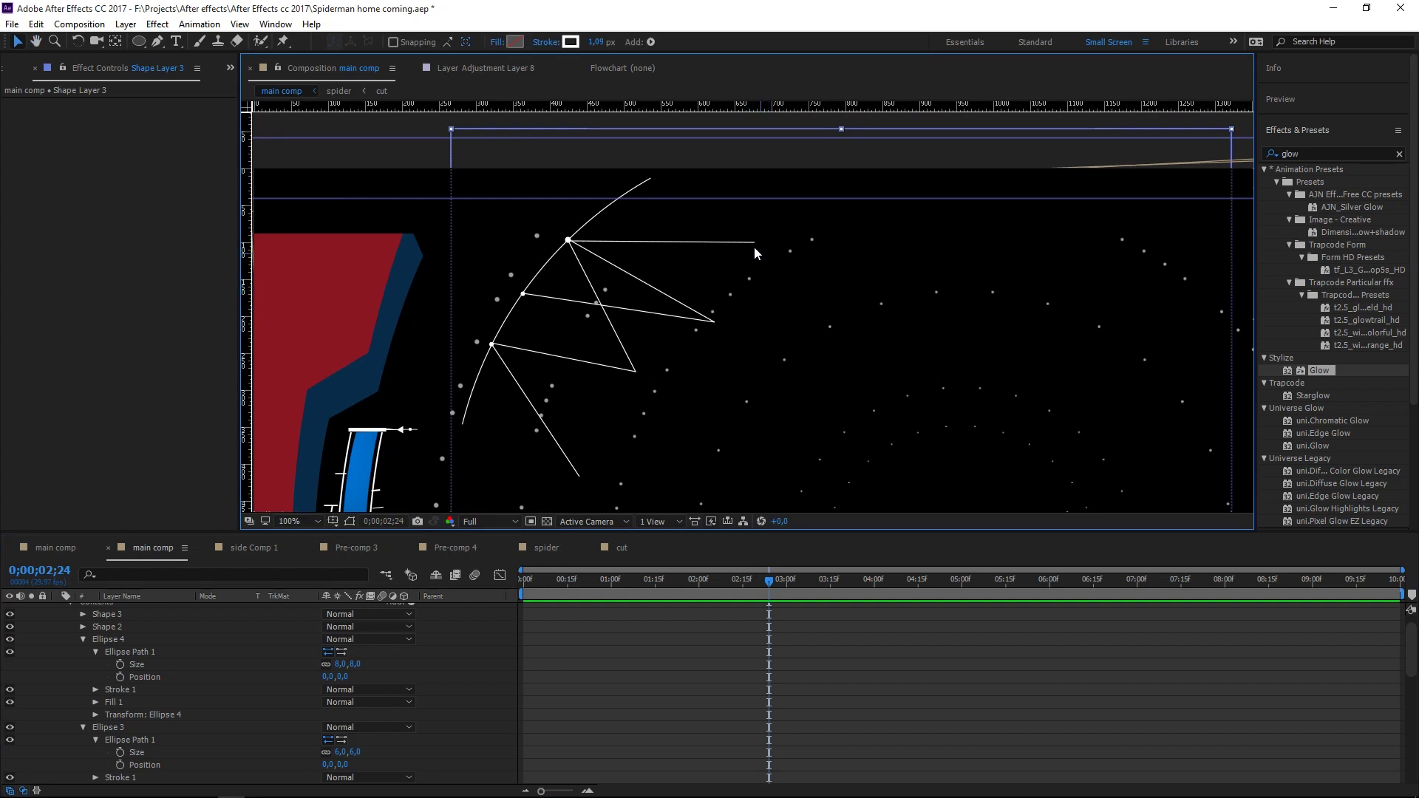
scroll(76, 626, up, 1)
click(60, 611)
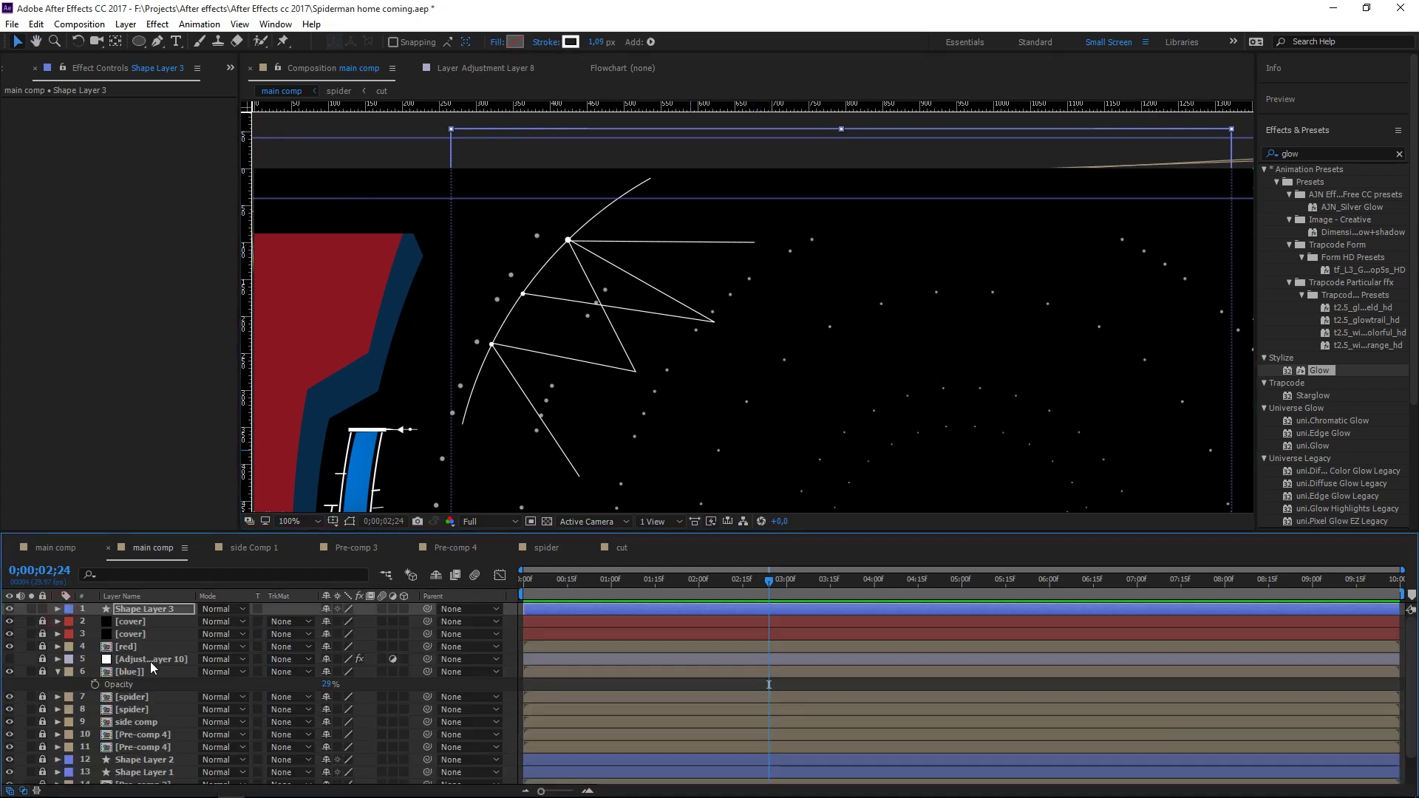
- Scrub circle Comp 1's Opacity down to 59% and then deselect the layer
scroll(156, 665, down, 3)
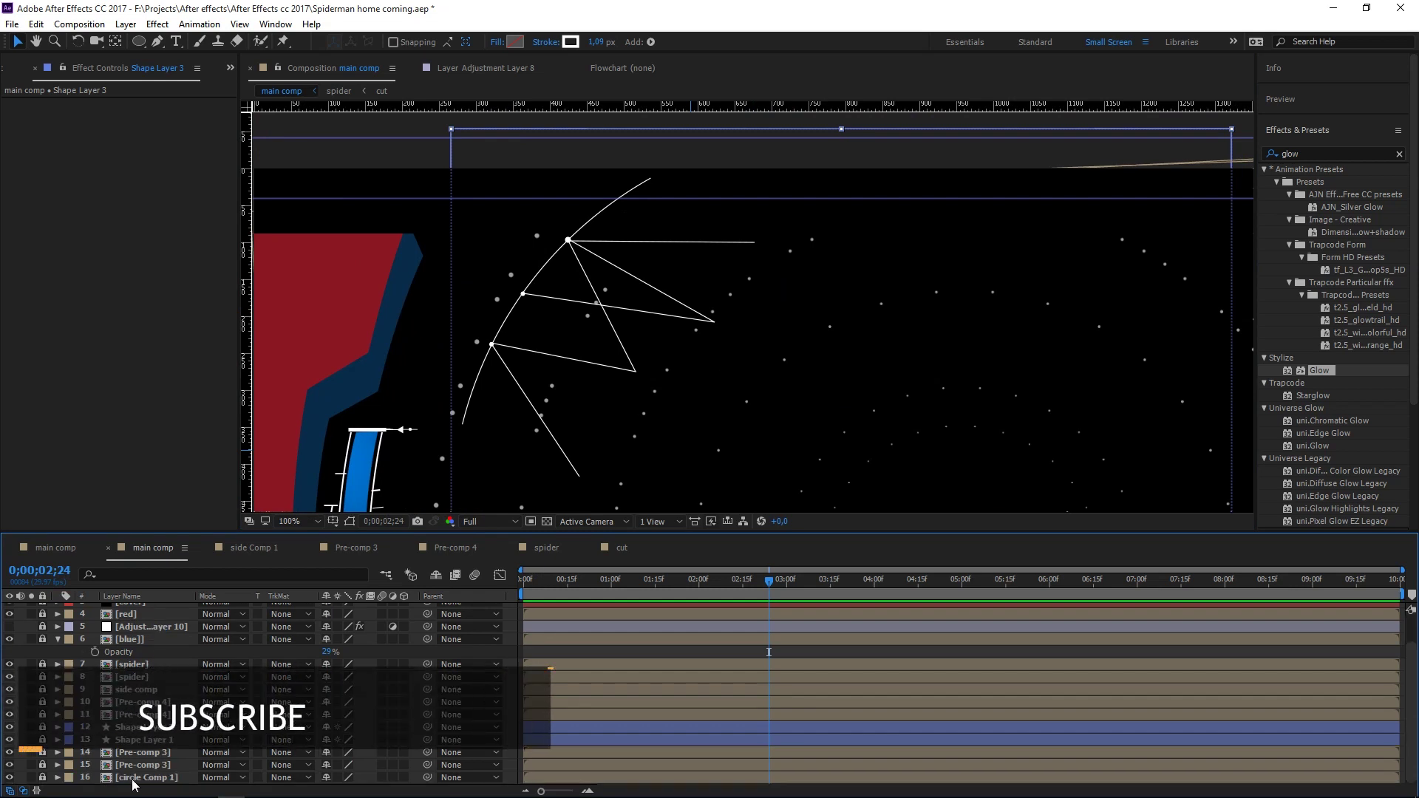
click(99, 777)
click(130, 777)
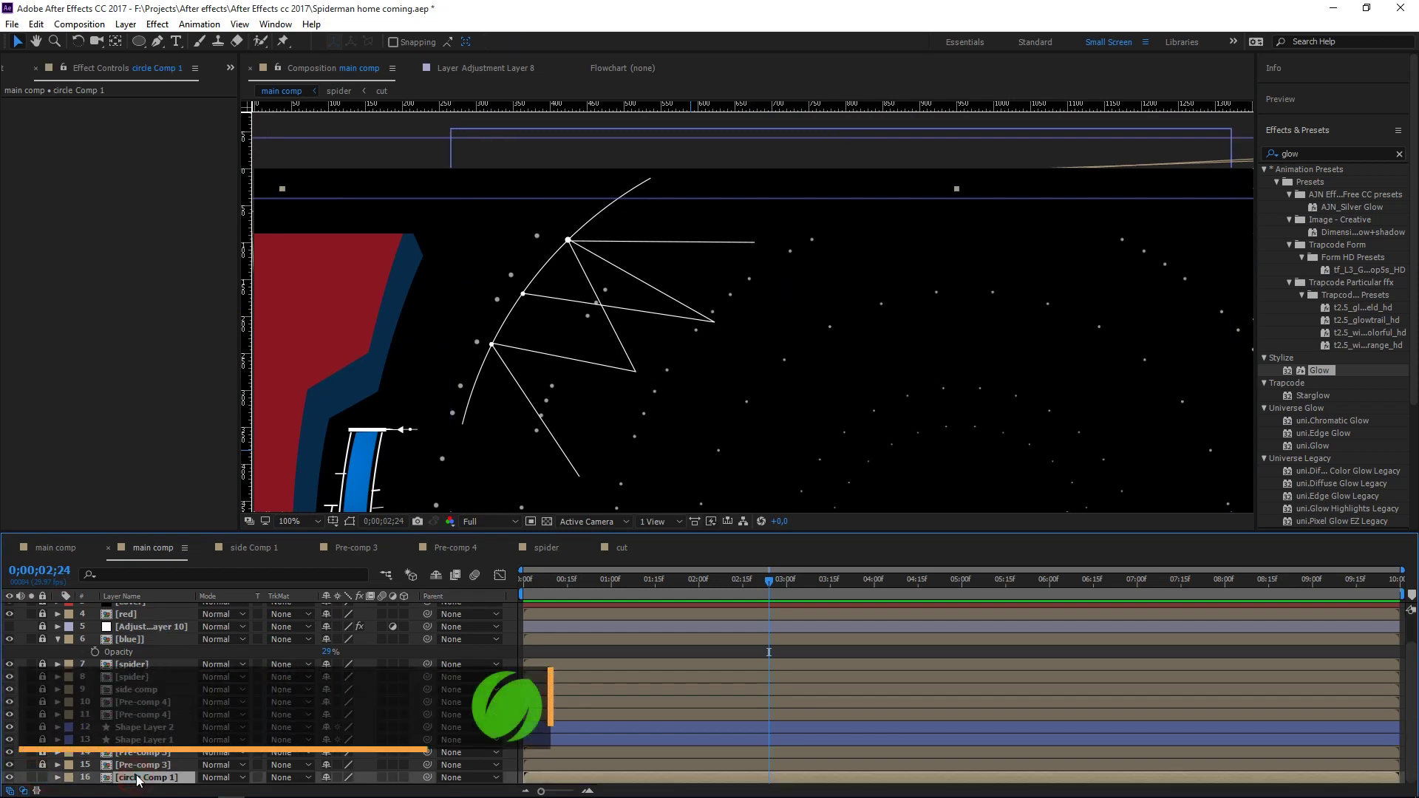
key(t)
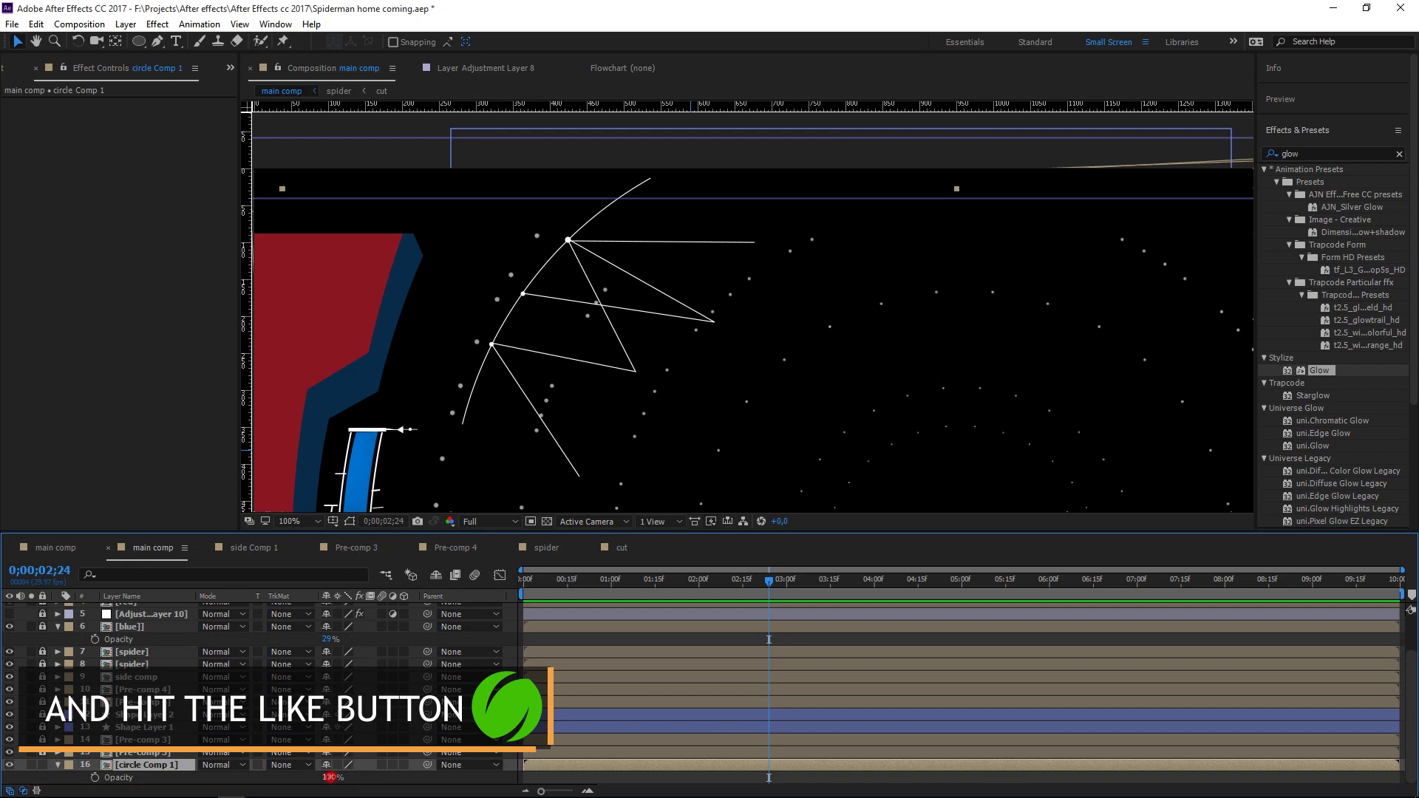
drag(329, 778, 317, 777)
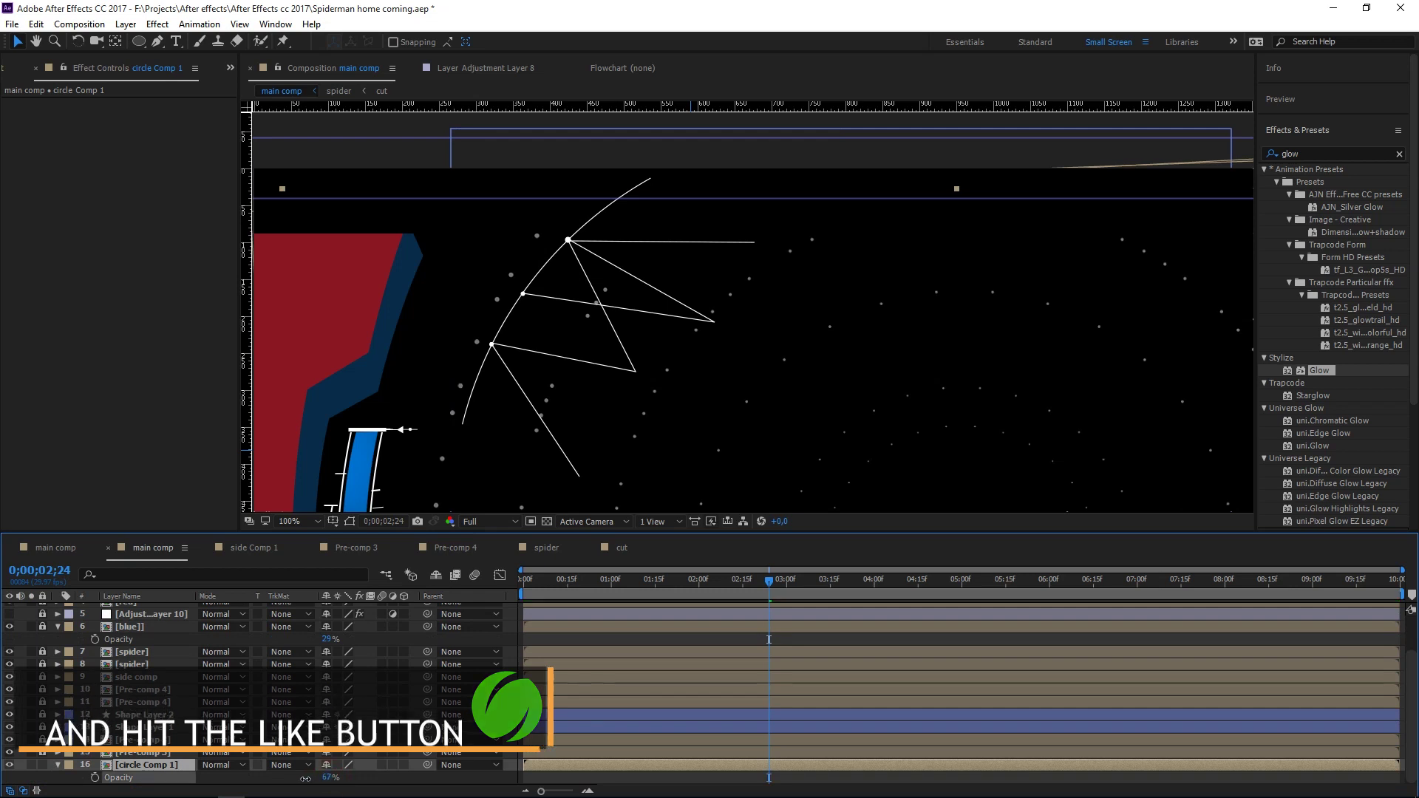
drag(310, 778, 288, 780)
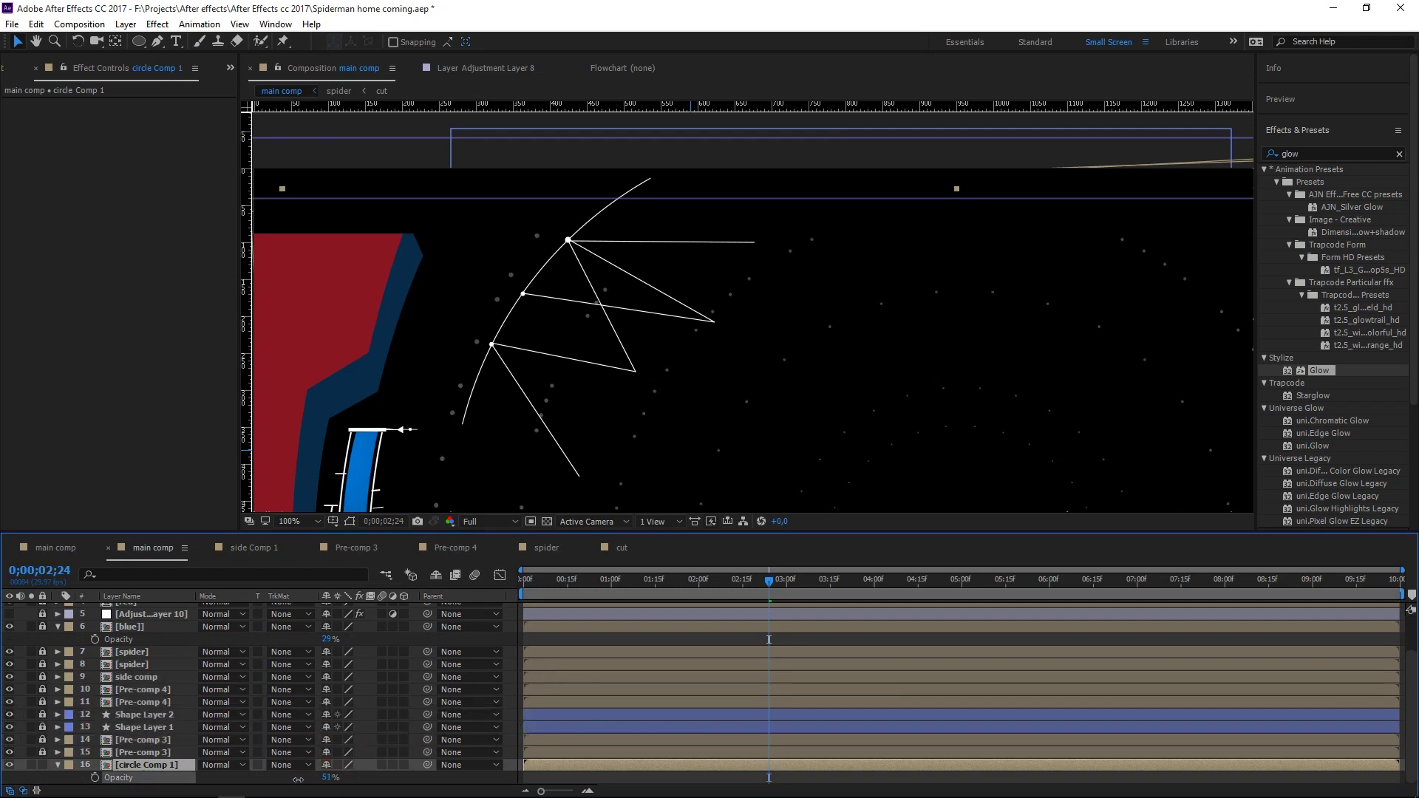
drag(302, 779, 304, 778)
drag(735, 298, 677, 337)
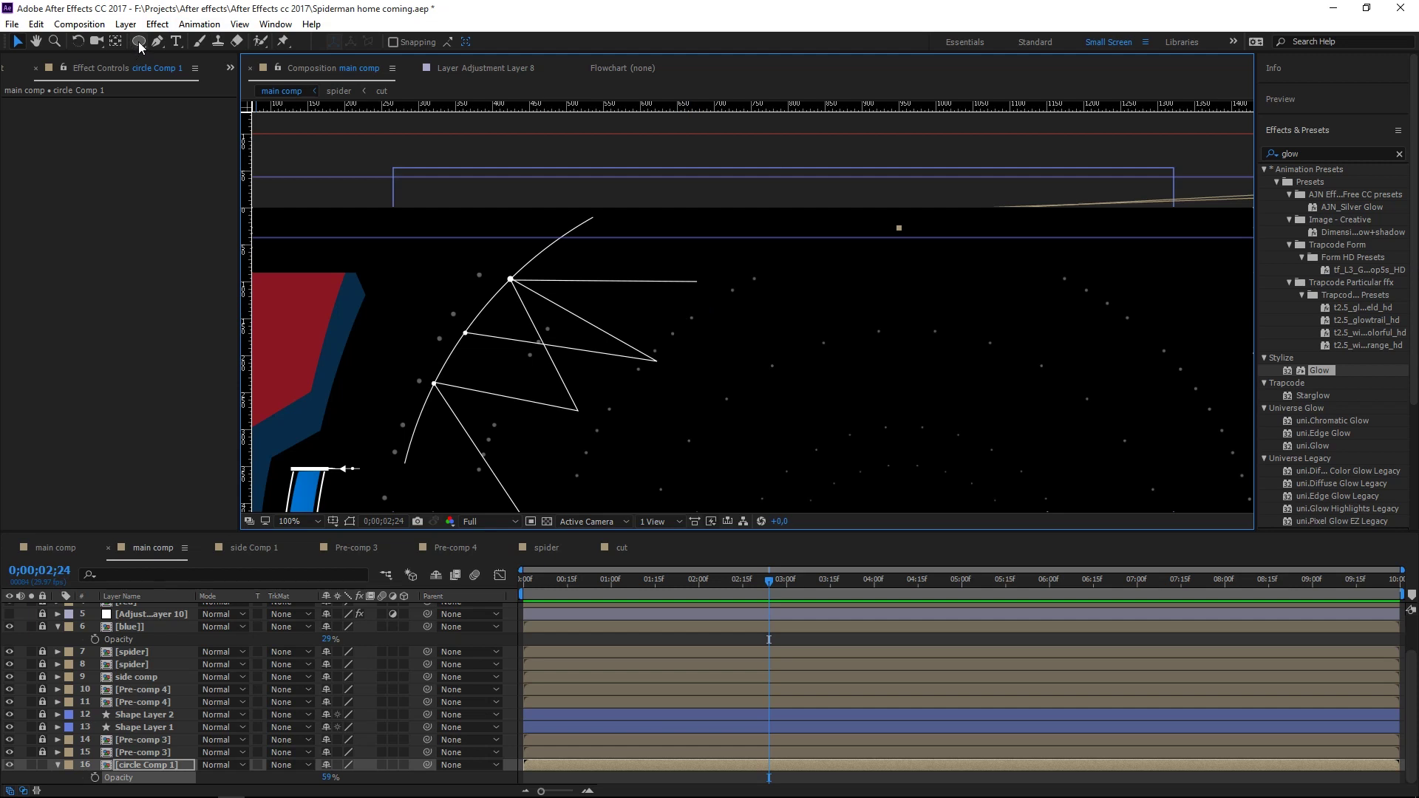
scroll(211, 713, up, 2)
scroll(185, 713, down, 2)
click(40, 772)
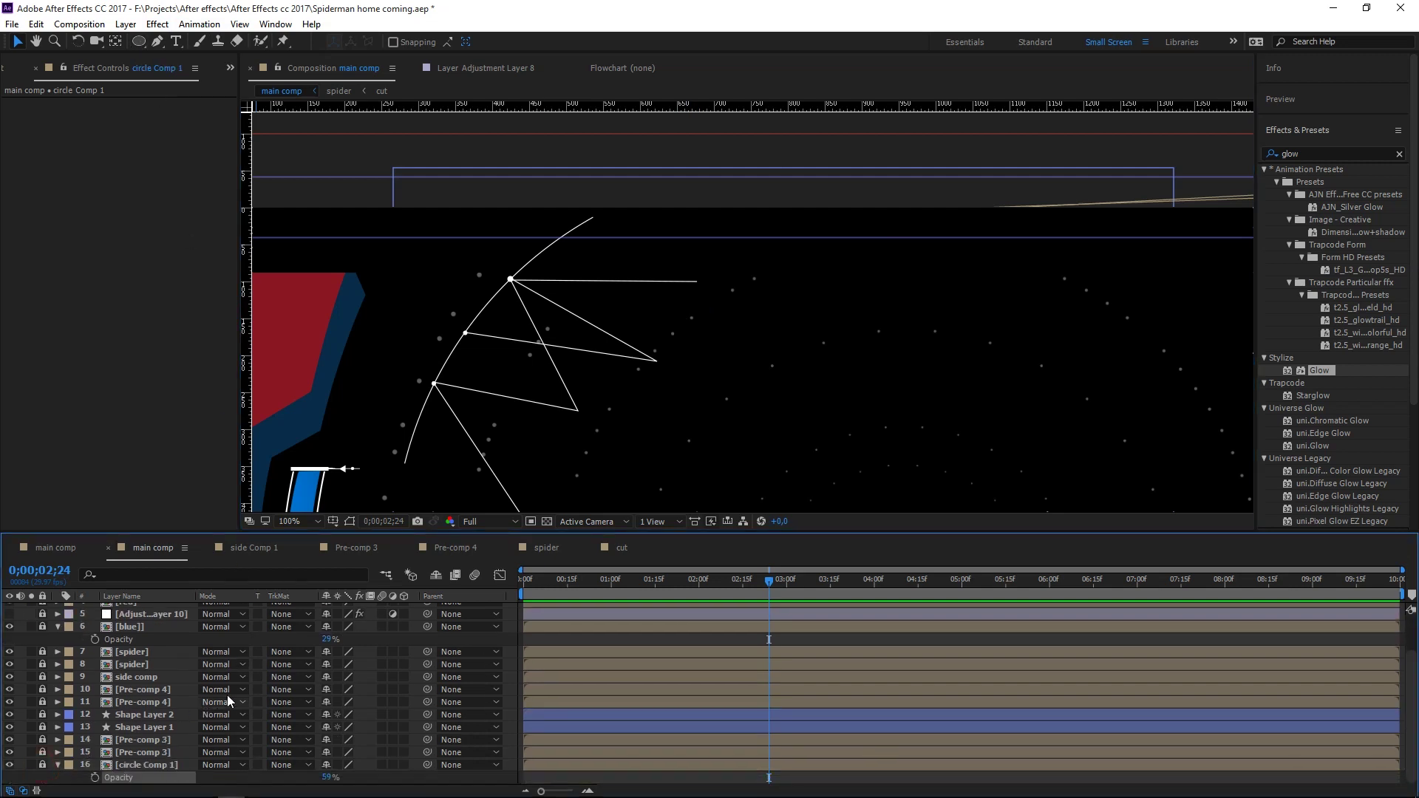
scroll(228, 695, up, 2)
- Lock Shape Layer 3 and draw a small white dot right of the web arc
click(42, 608)
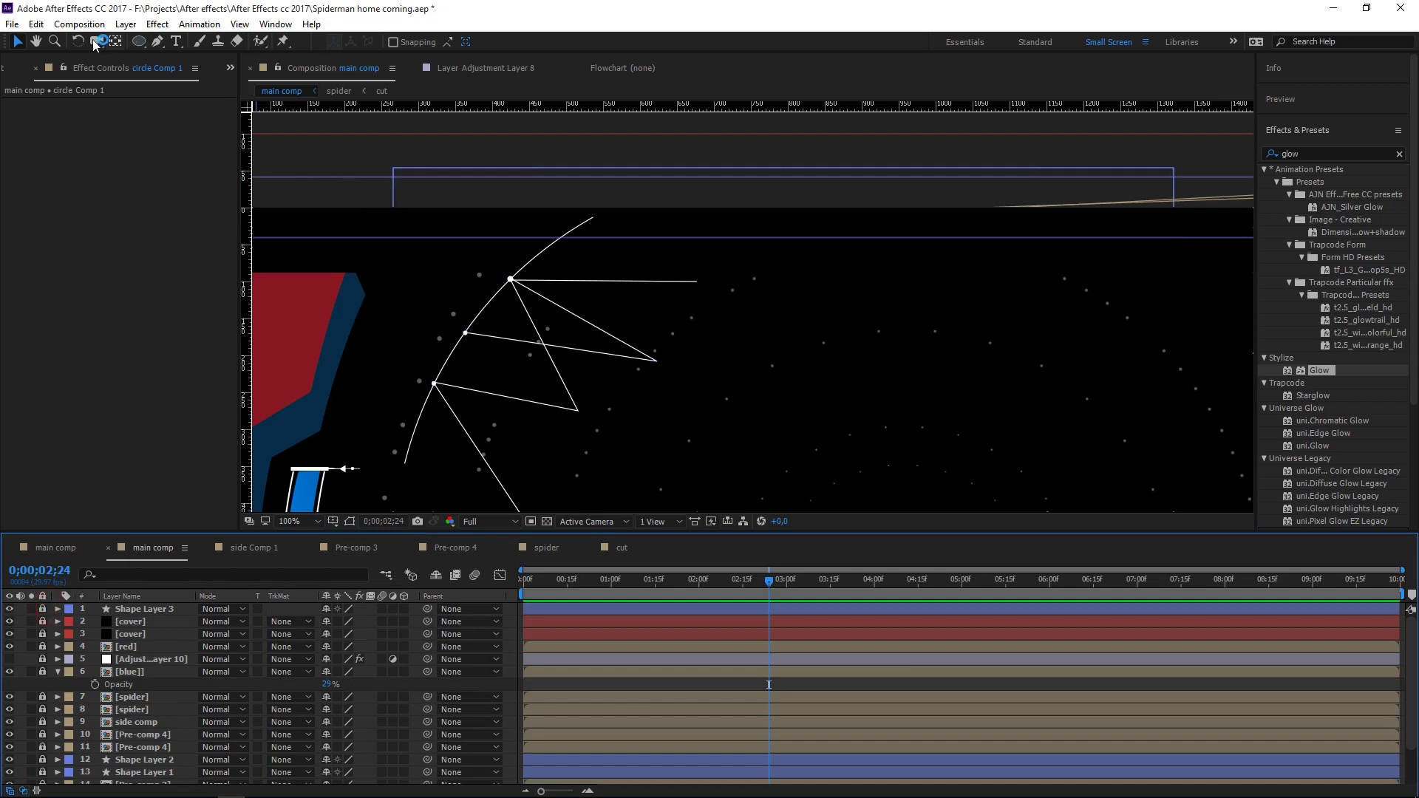
click(144, 43)
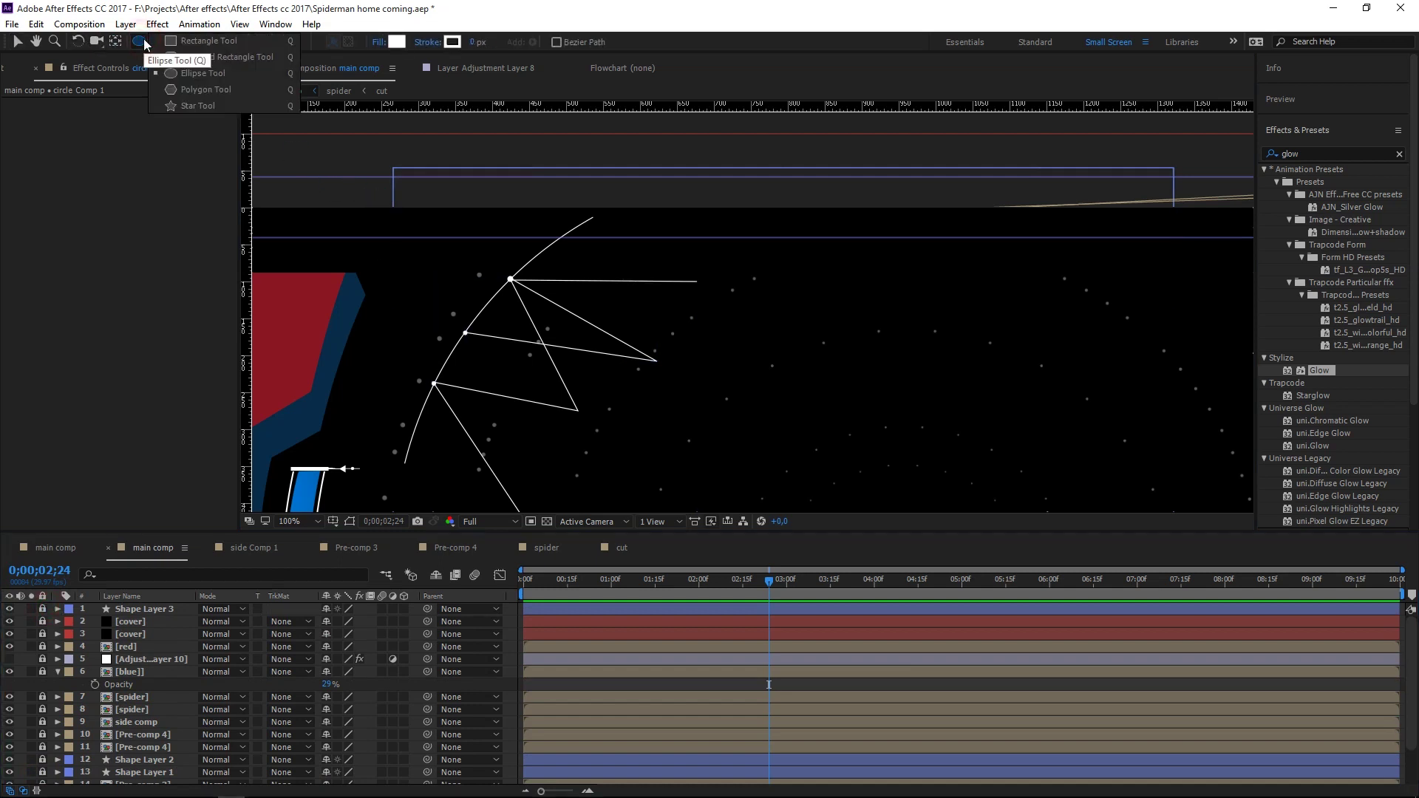
click(185, 72)
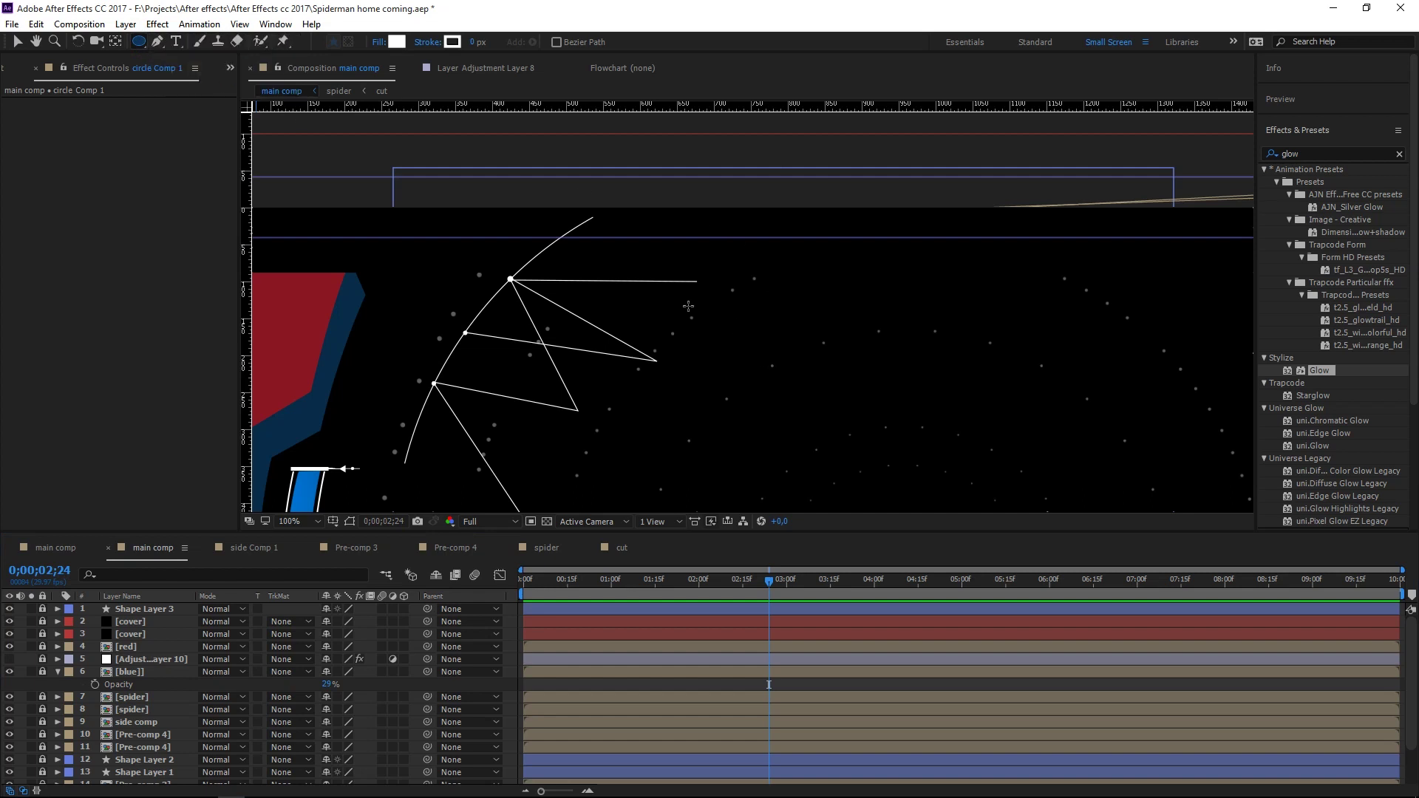
mouse_move(703, 313)
mouse_down()
mouse_move(719, 328)
mouse_move(703, 314)
mouse_up()
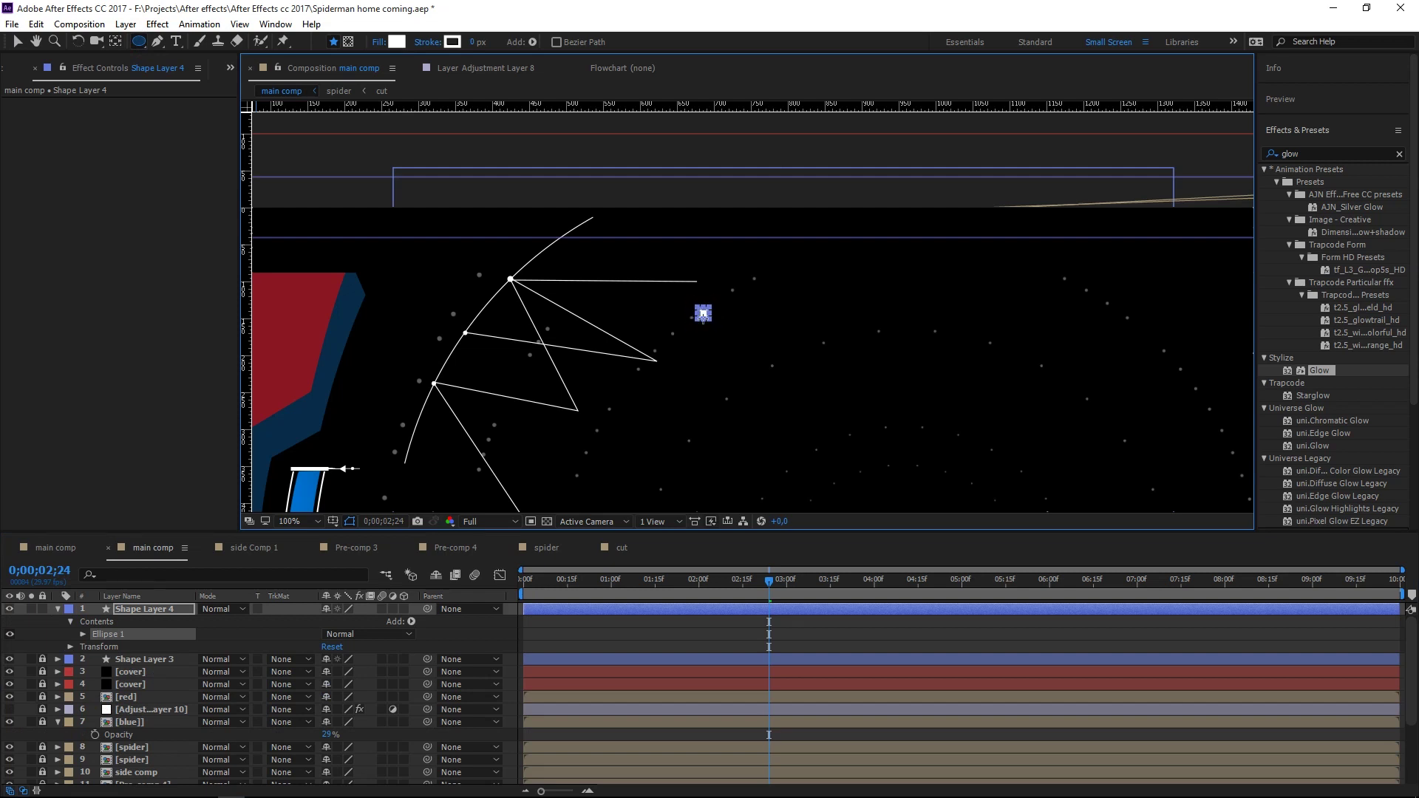
key(v)
click(805, 331)
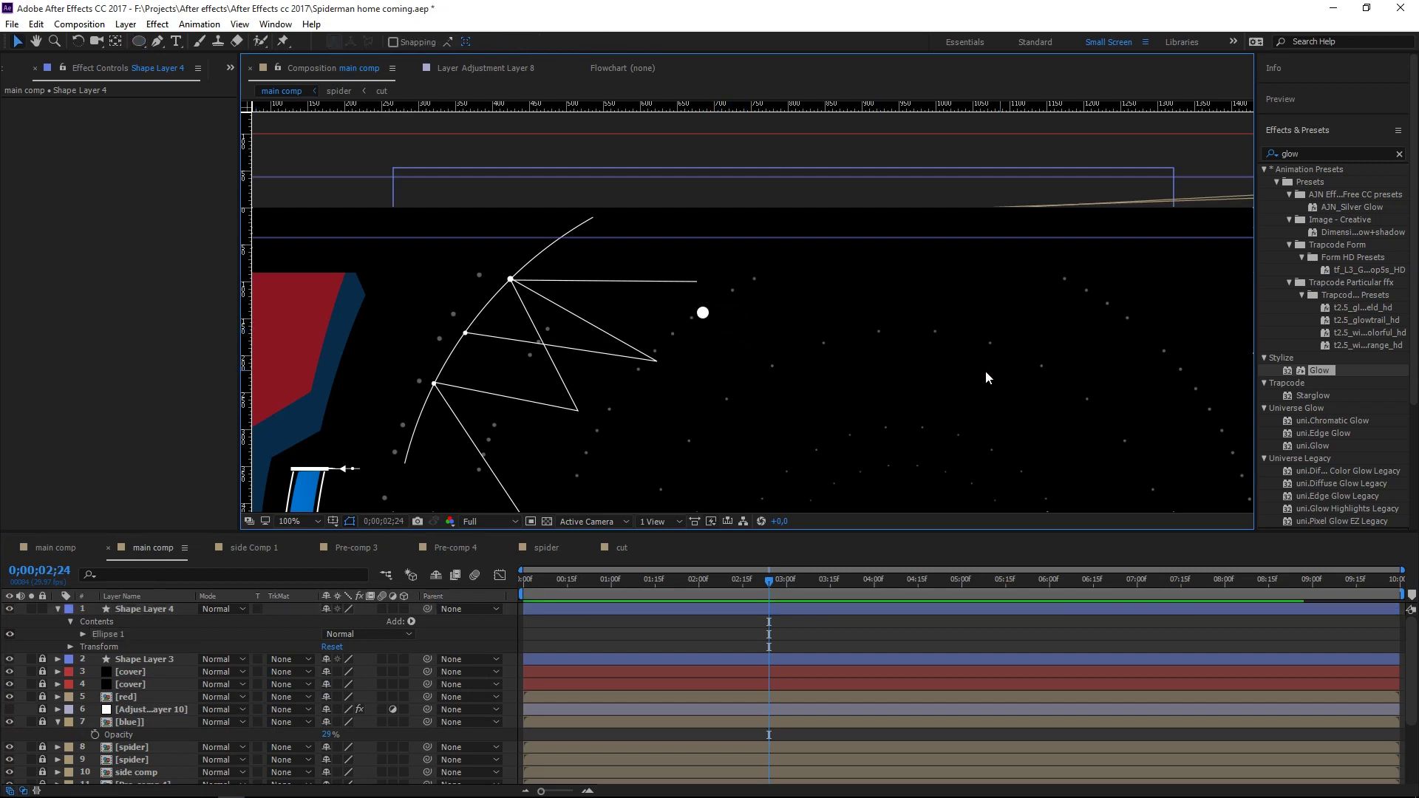
- Zoom out to 50%, frame the whole HUD, and select Shape Layer 4
key(comma)
key(comma)
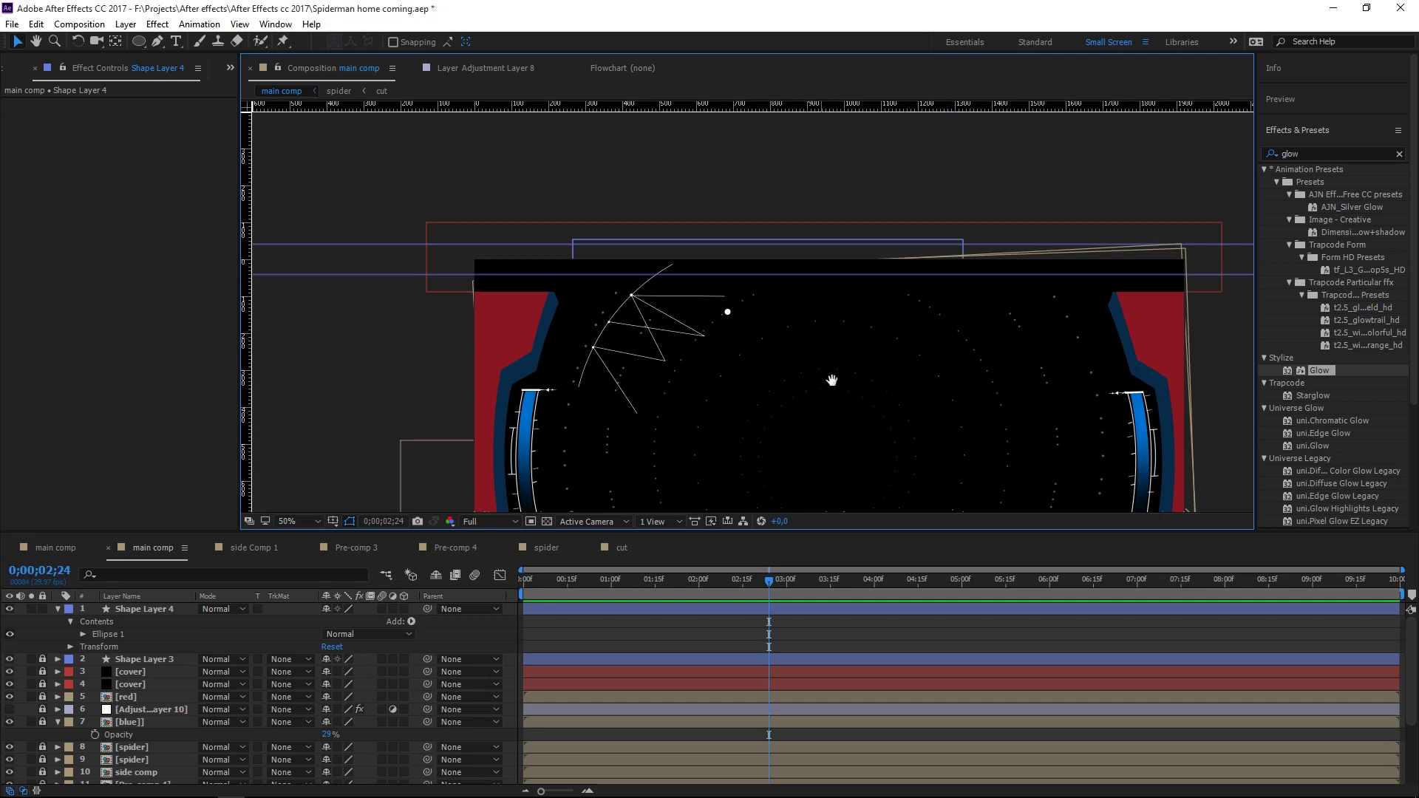
drag(824, 377, 773, 277)
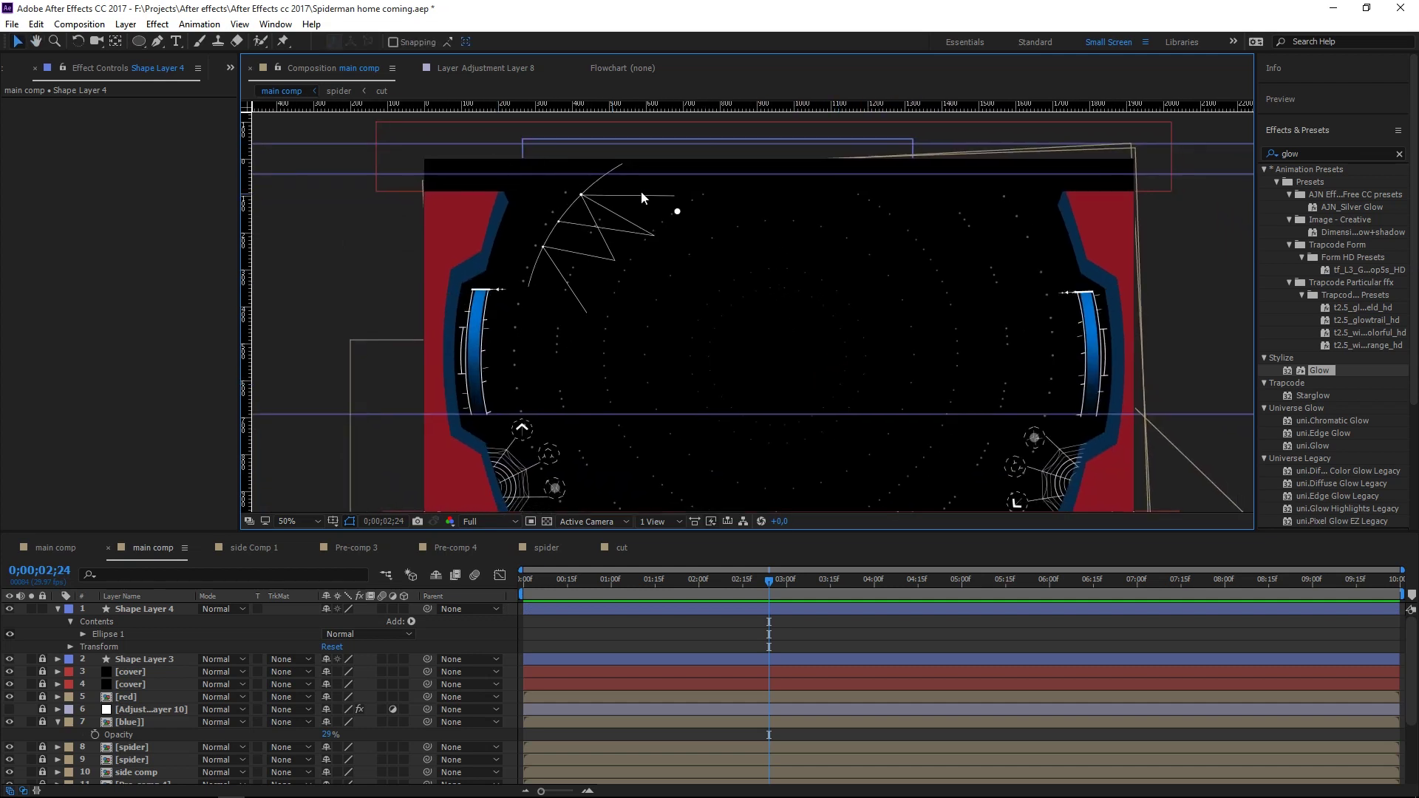
click(118, 606)
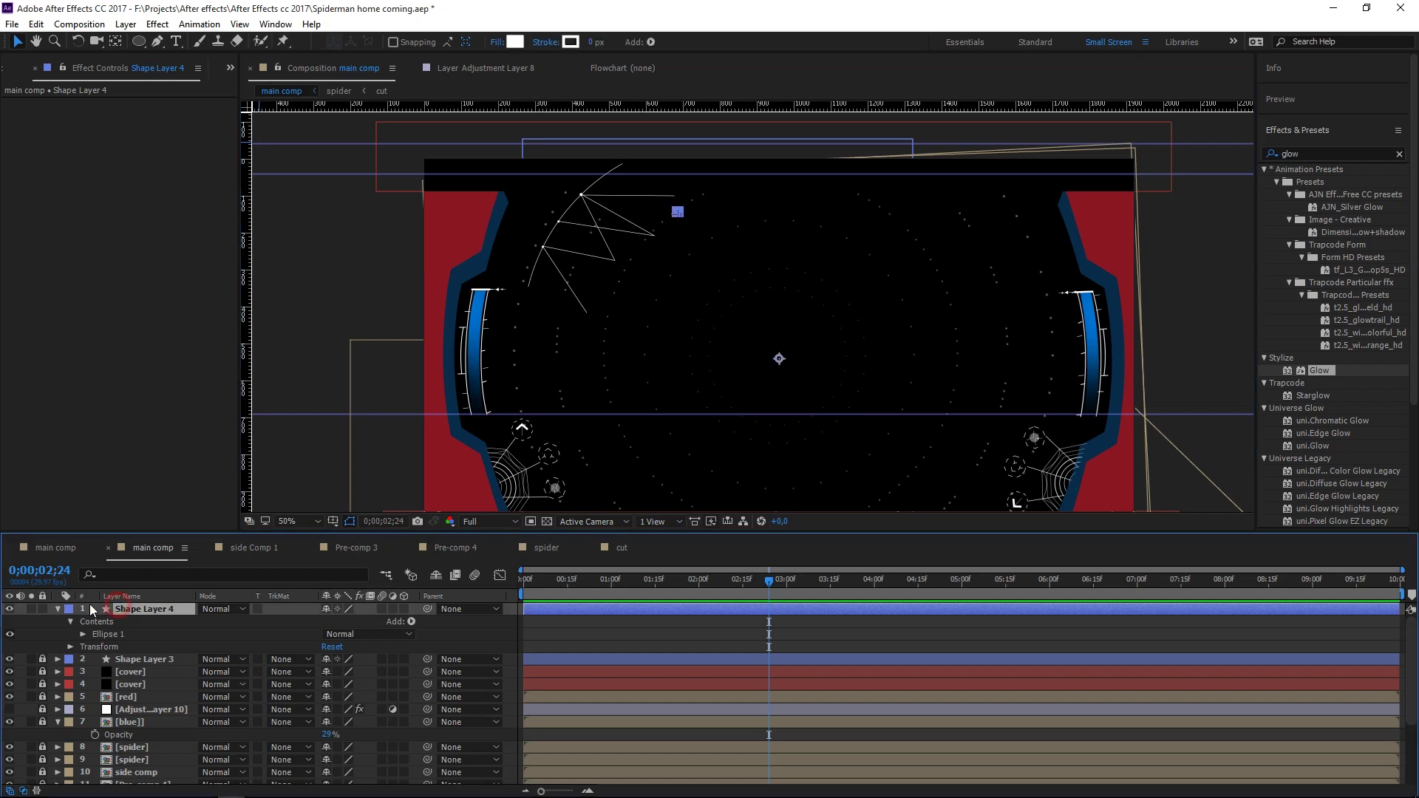
click(411, 622)
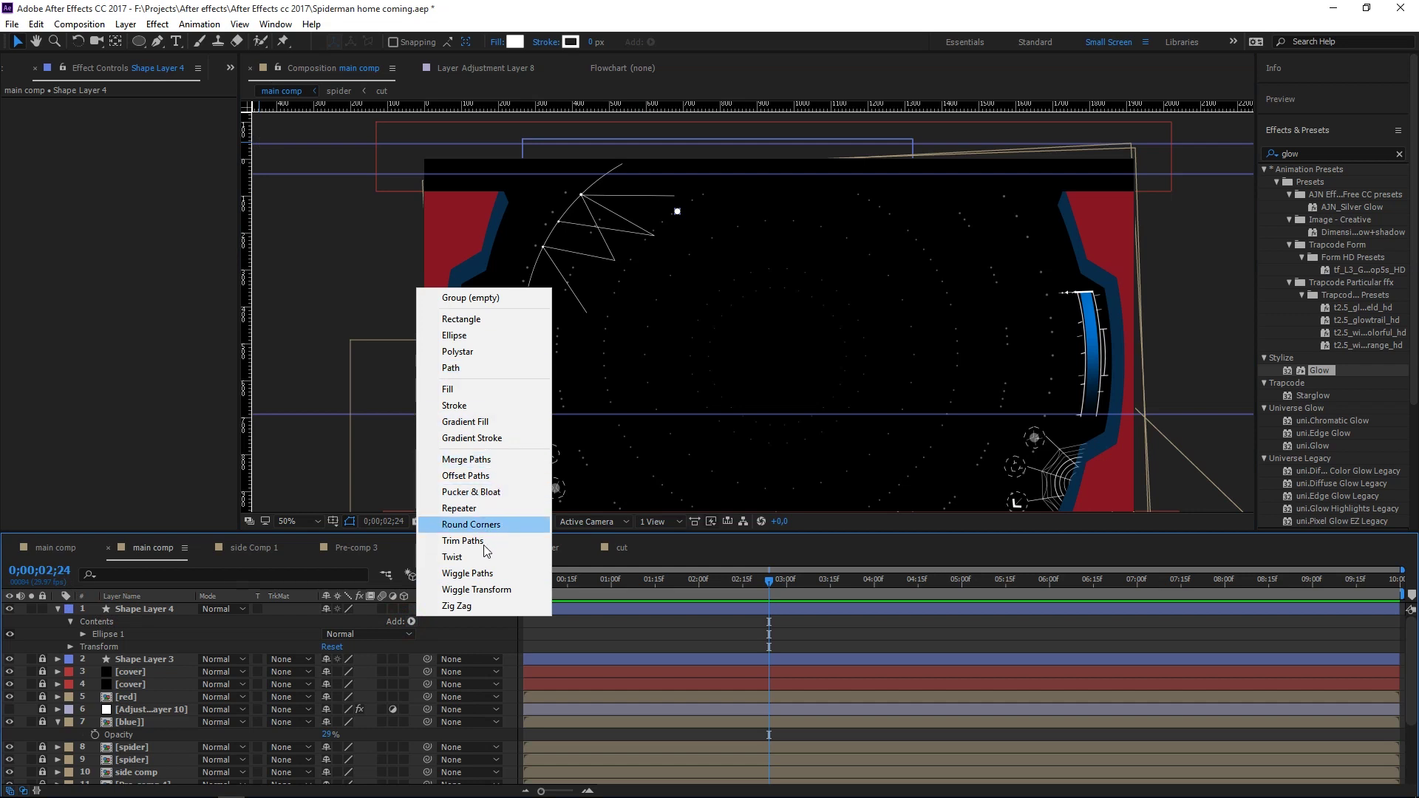
- Add a Repeater to Shape Layer 4 and set its transform Position to 0,0
click(481, 509)
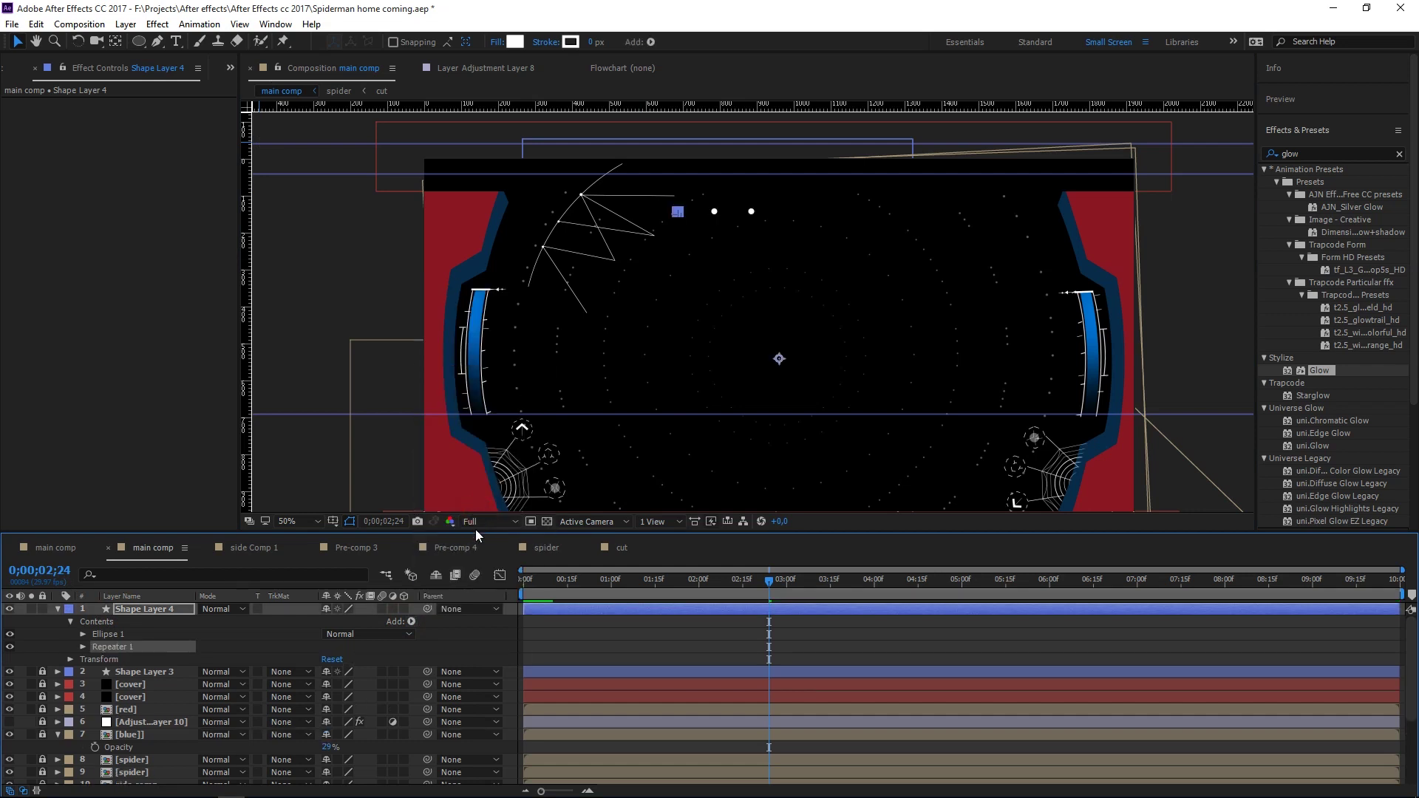
click(83, 647)
scroll(118, 662, down, 1)
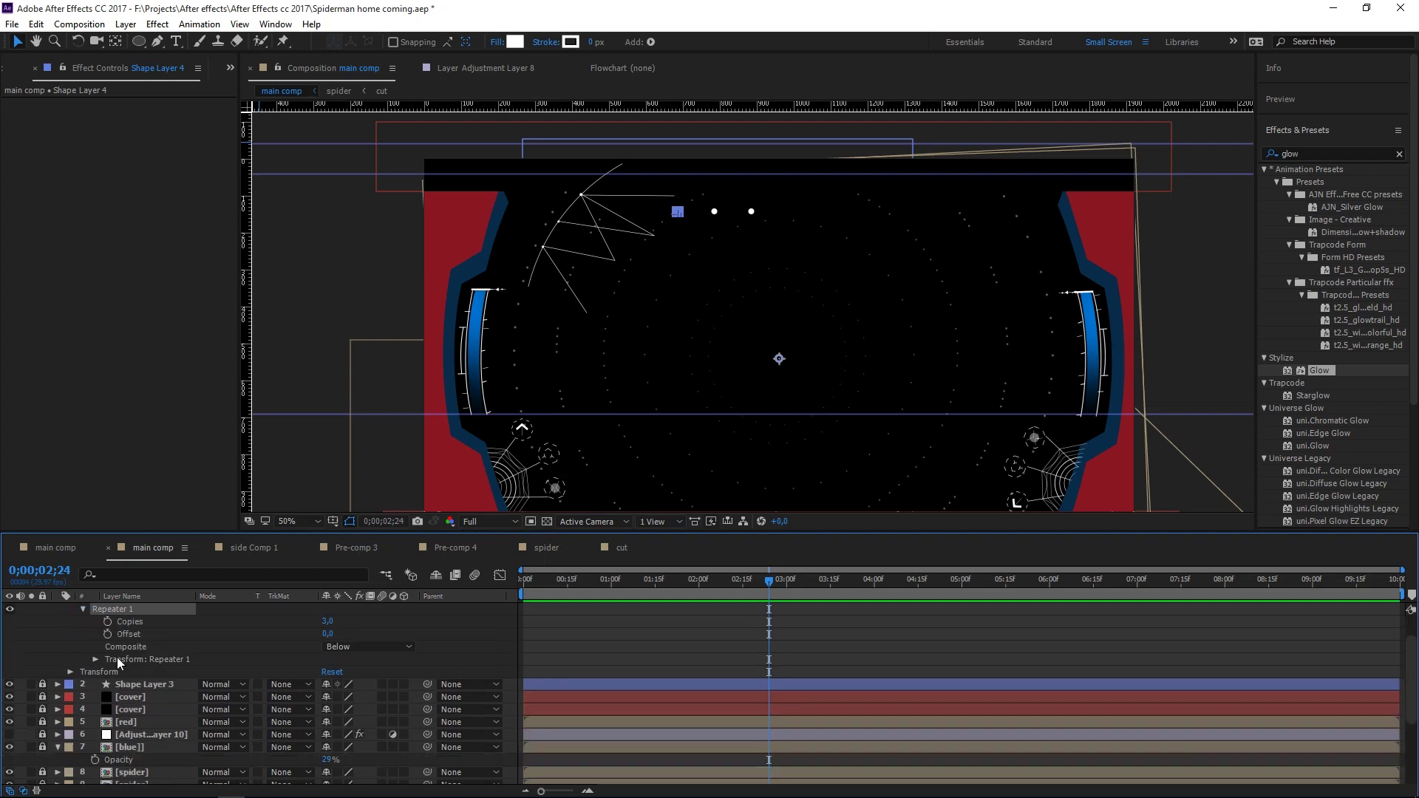
click(95, 659)
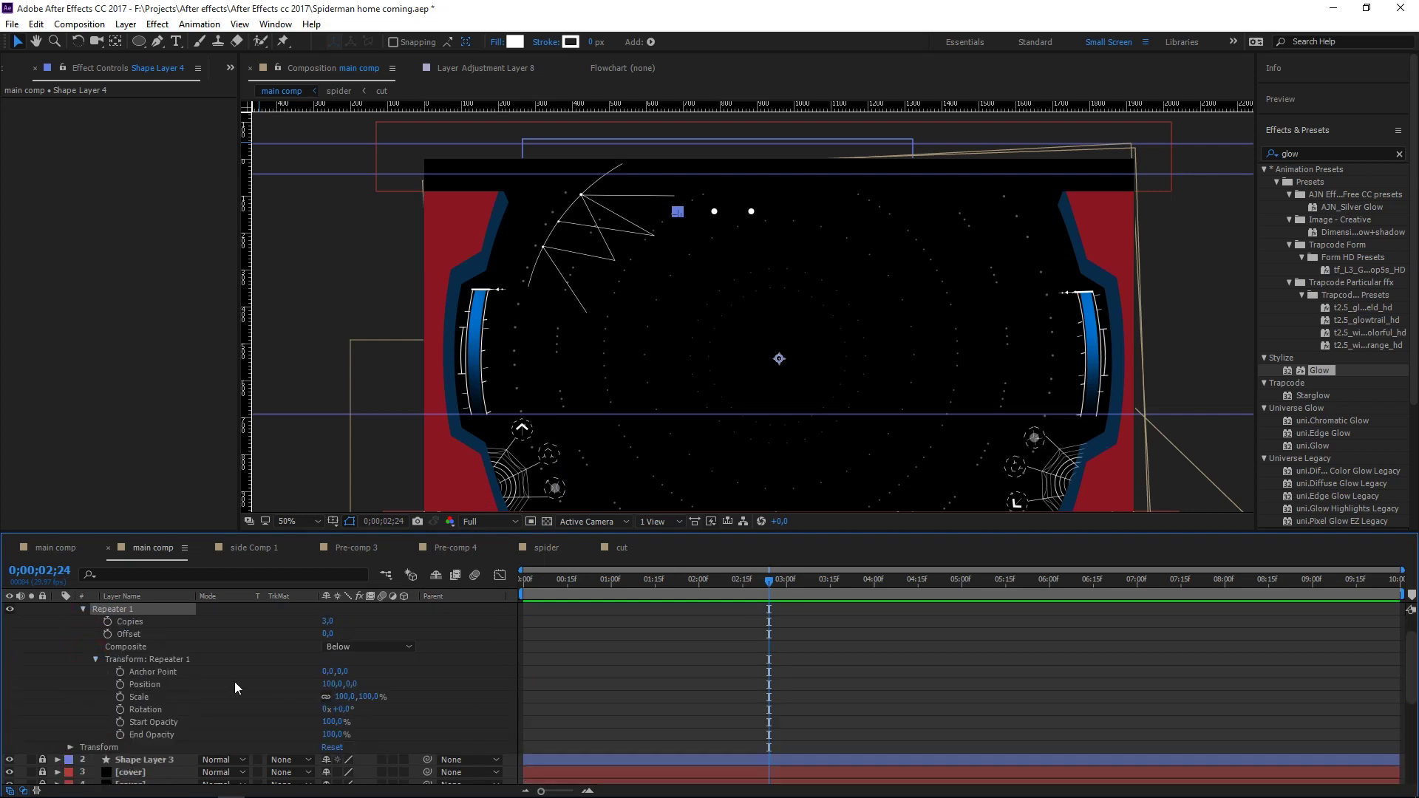
click(334, 684)
text(0)
key(Return)
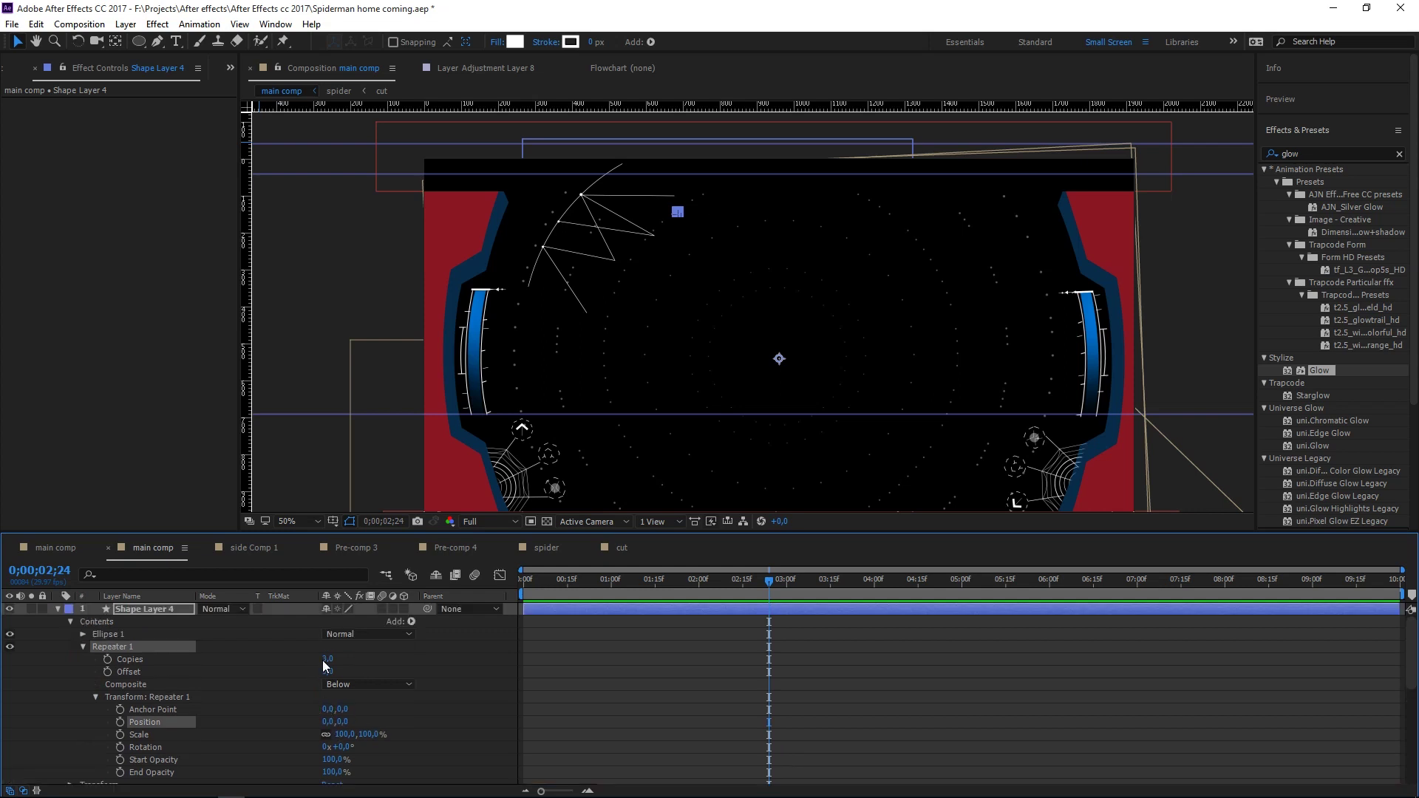
- Try a repeater Anchor Point x of 15 and a 16° rotation, undoing both
click(326, 671)
text(15)
key(Return)
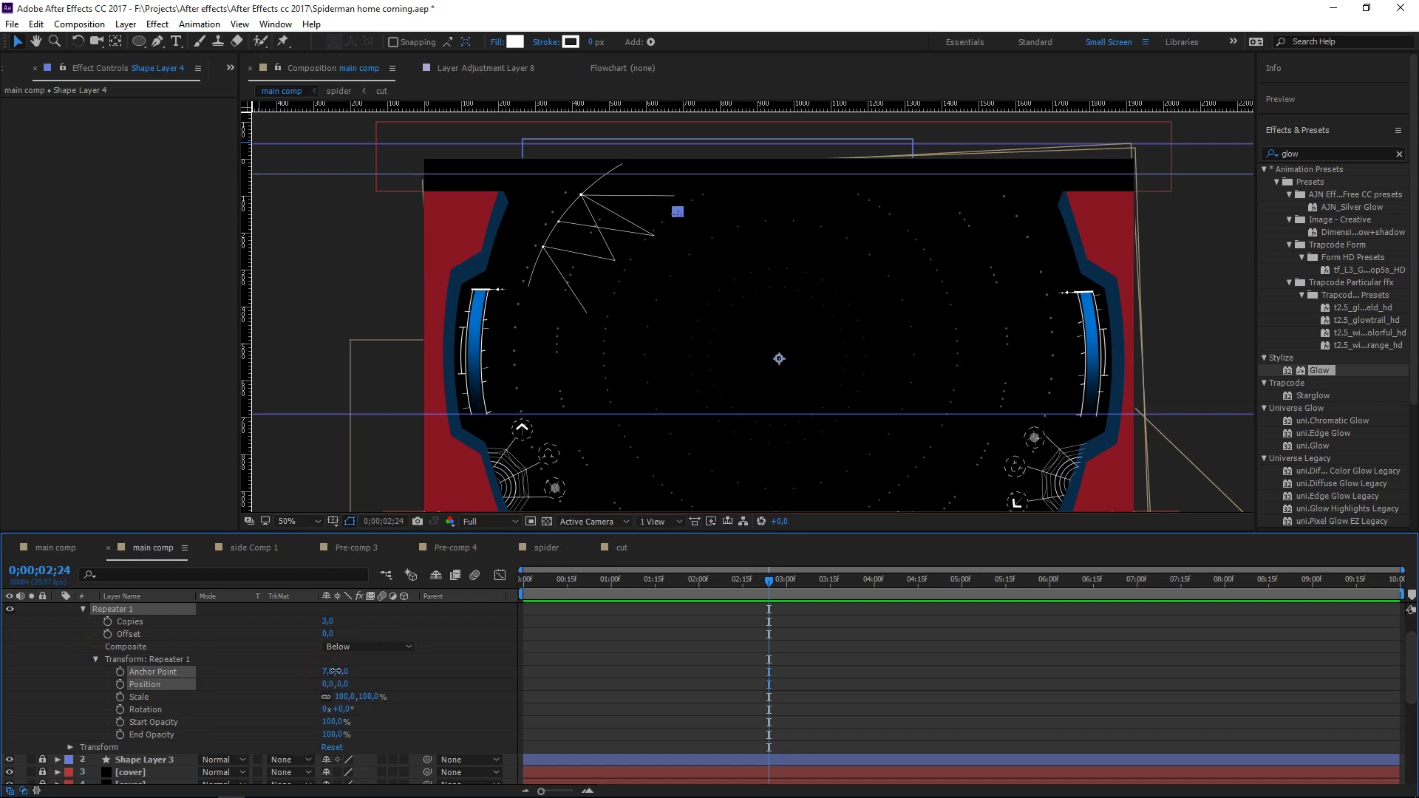
key(ctrl+z)
click(344, 711)
drag(343, 711, 357, 713)
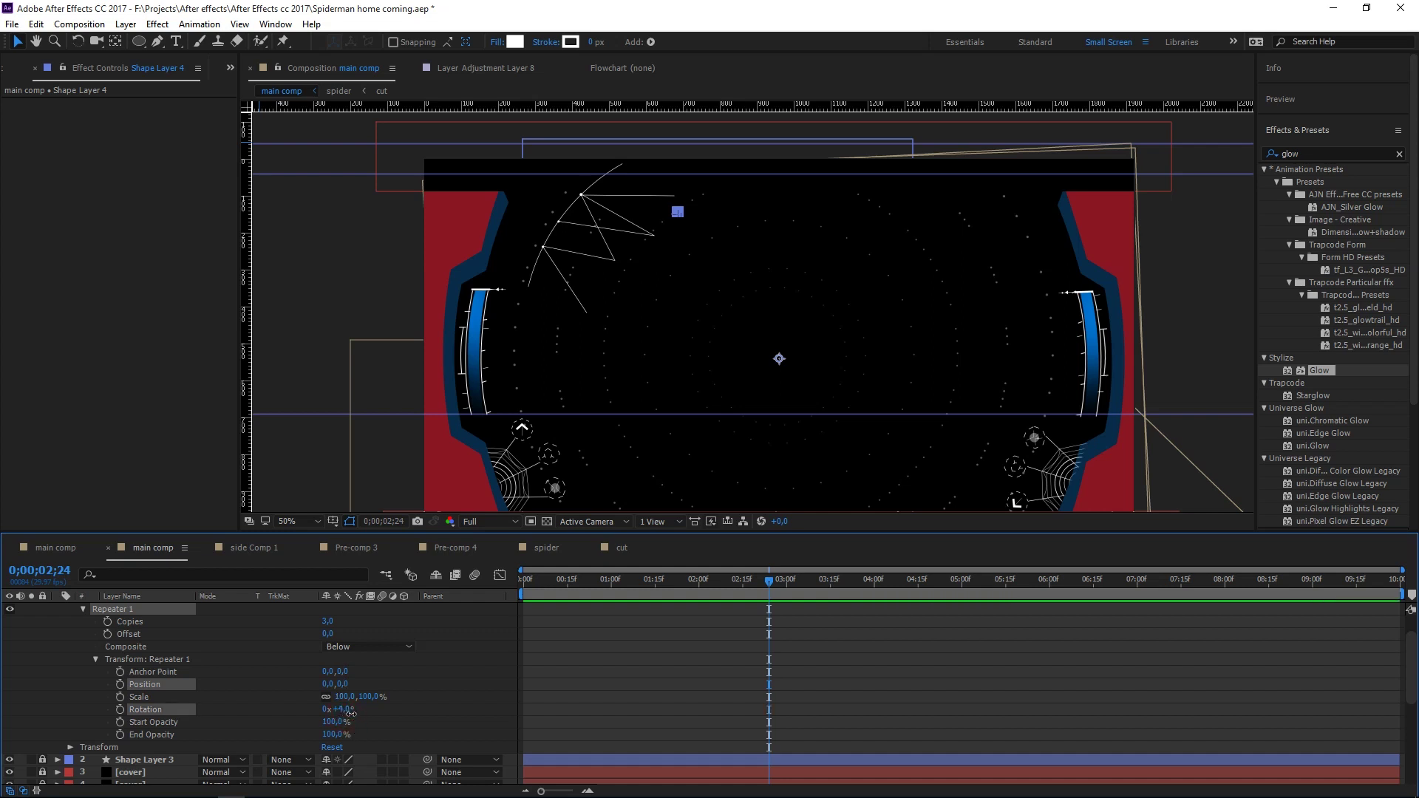
key(ctrl+z)
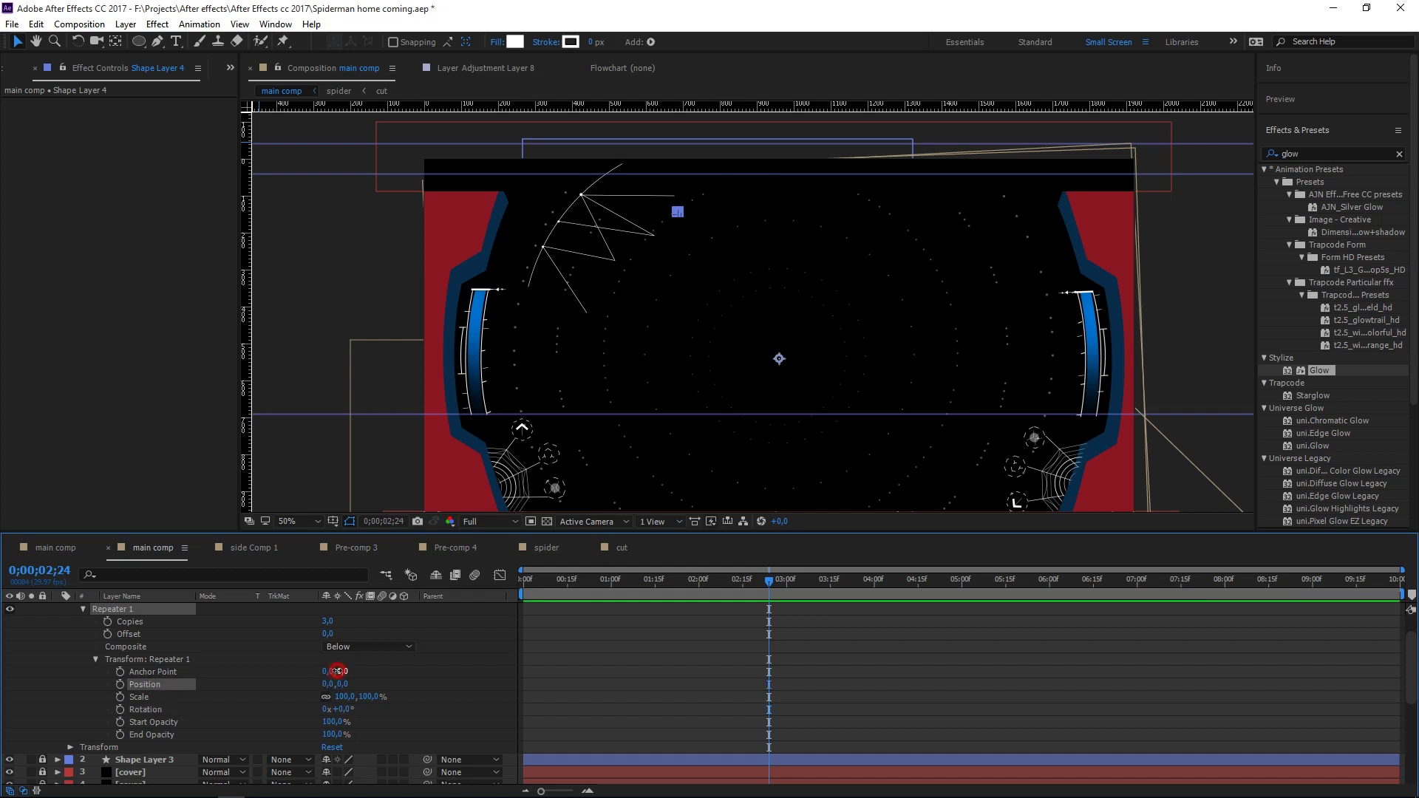
- Spread the repeated dots by scrubbing the repeater Anchor Point (y 99) and rotation (10°)
drag(342, 672, 362, 670)
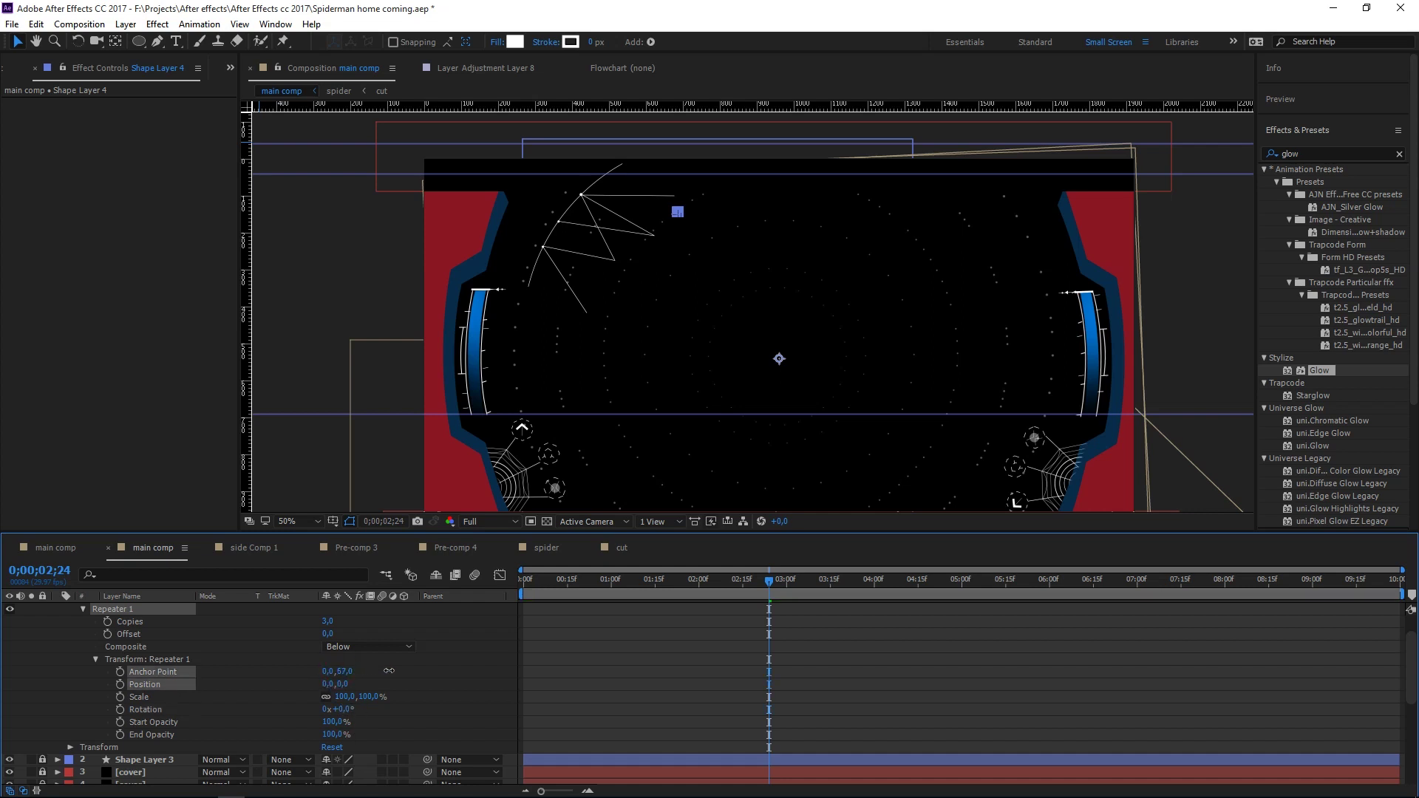
mouse_move(385, 670)
mouse_down()
mouse_move(348, 681)
mouse_move(445, 680)
mouse_up()
click(326, 671)
drag(326, 671, 355, 671)
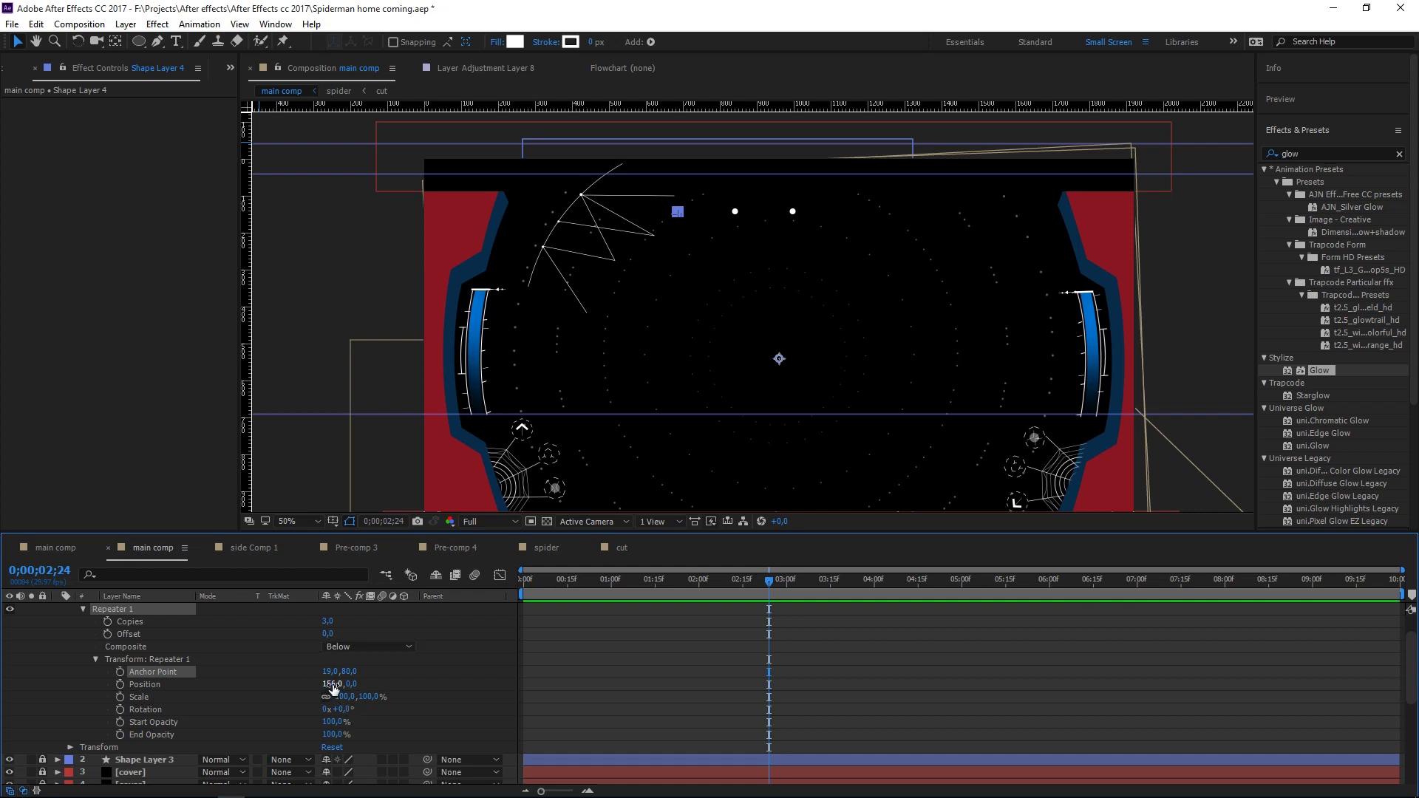
drag(345, 710, 325, 710)
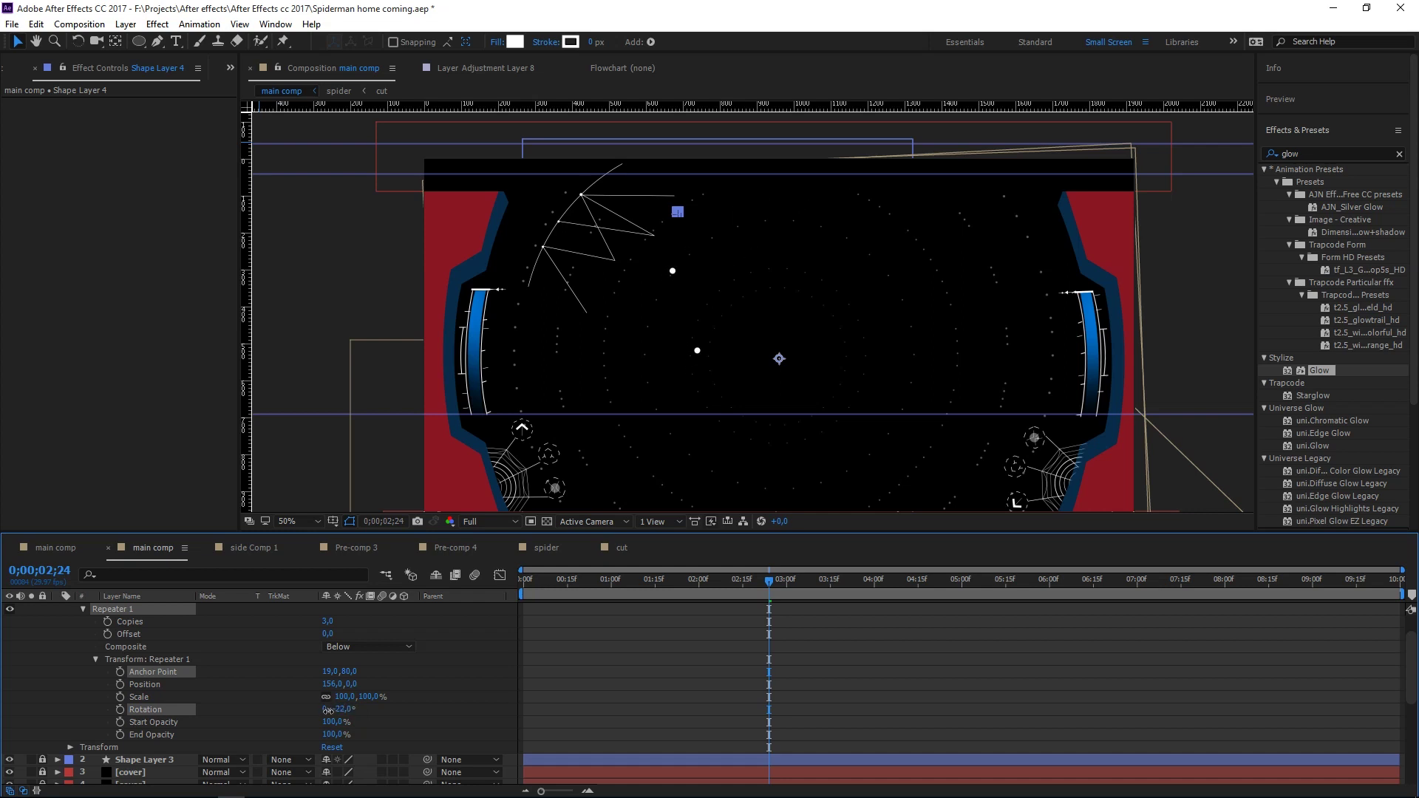
drag(346, 672, 337, 673)
drag(363, 673, 366, 673)
- Reset repeater Anchor Point x, Rotation and Position x to 0
click(329, 671)
text(0)
key(Return)
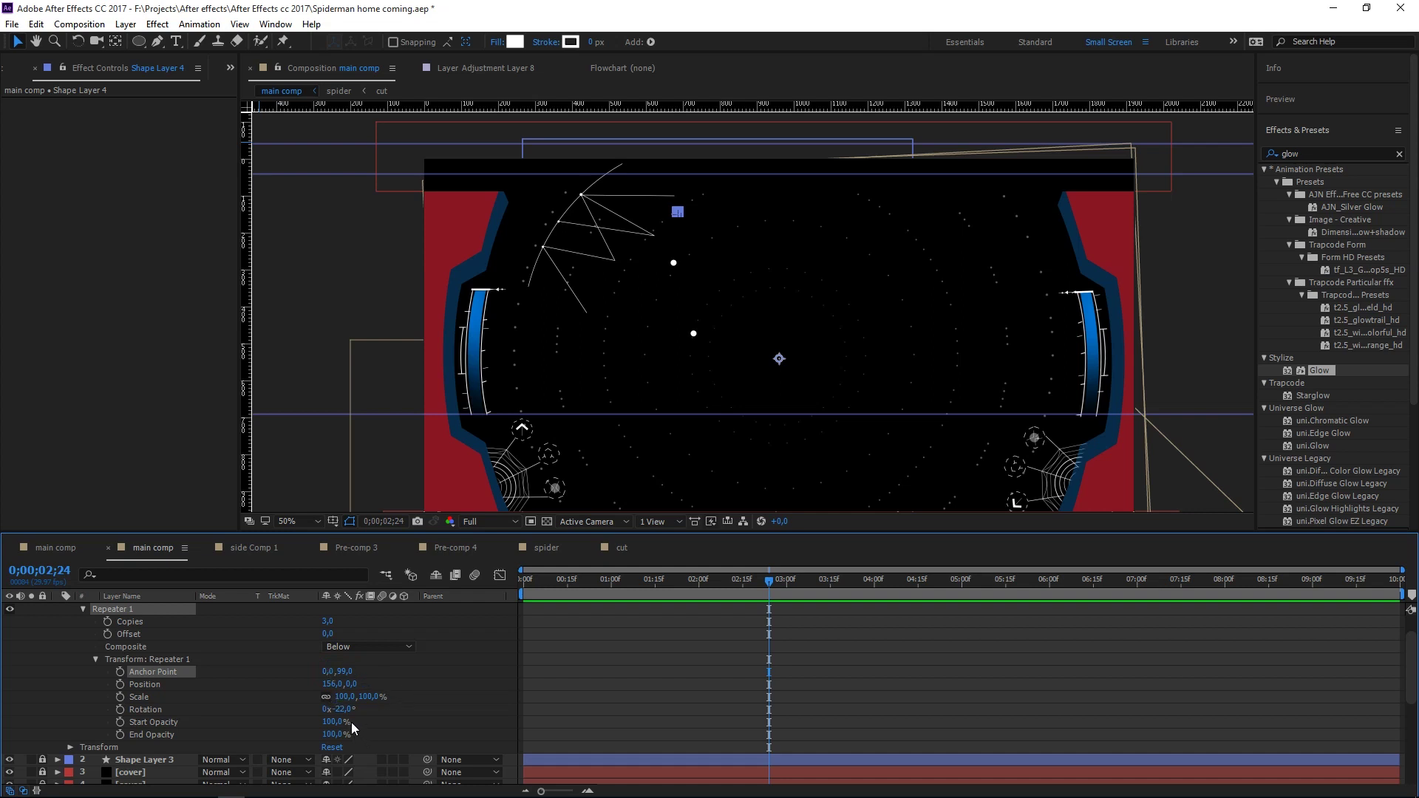
click(340, 709)
text(0)
key(Return)
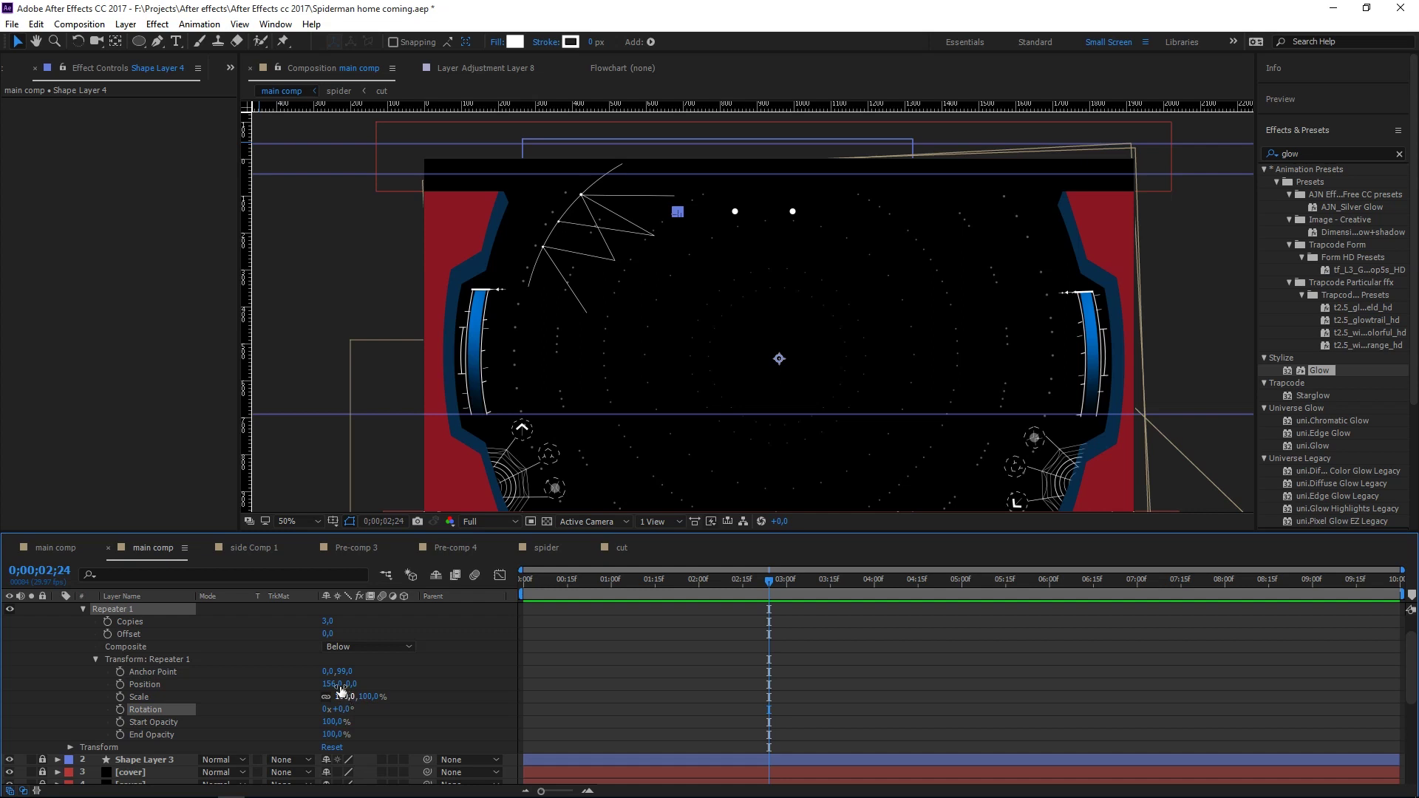
click(332, 685)
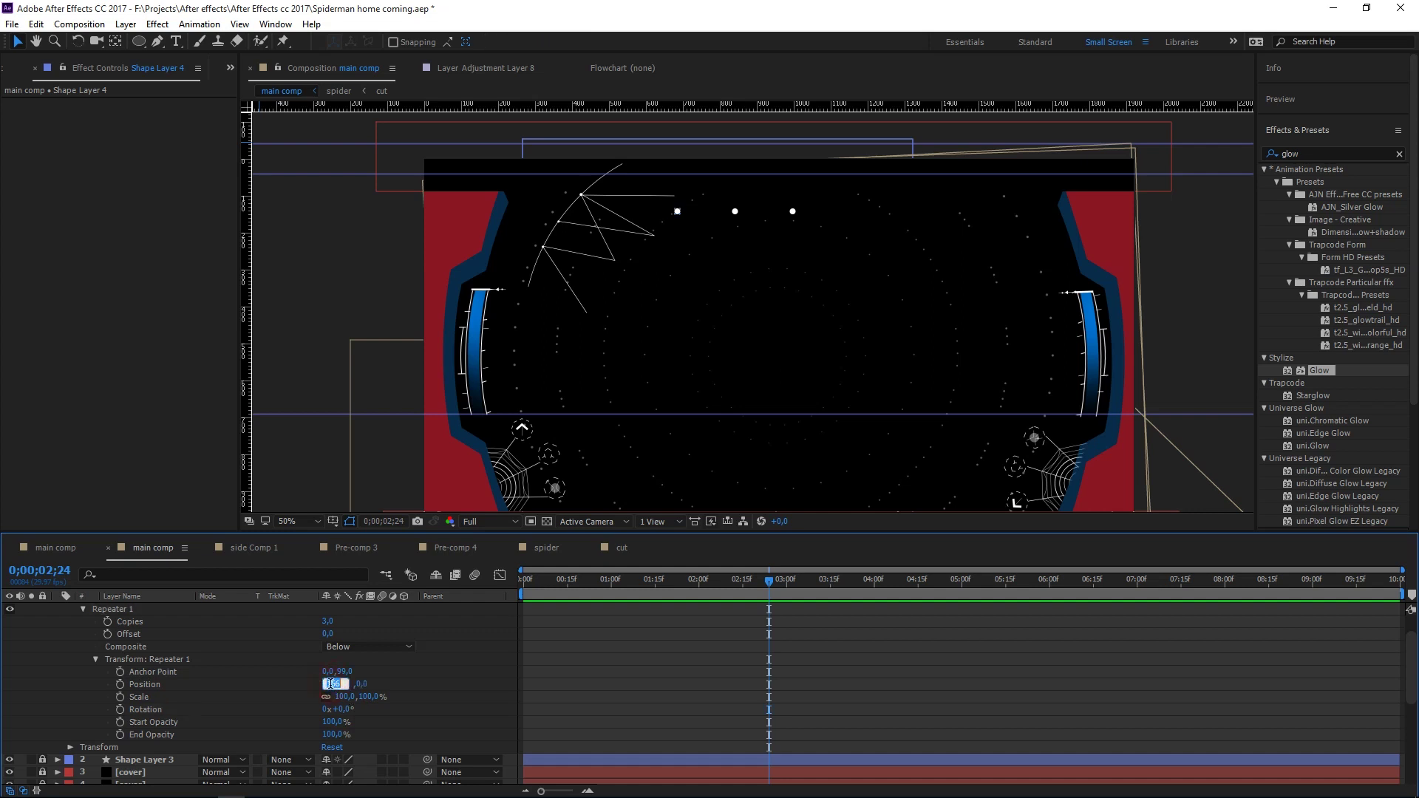
text(0)
key(Return)
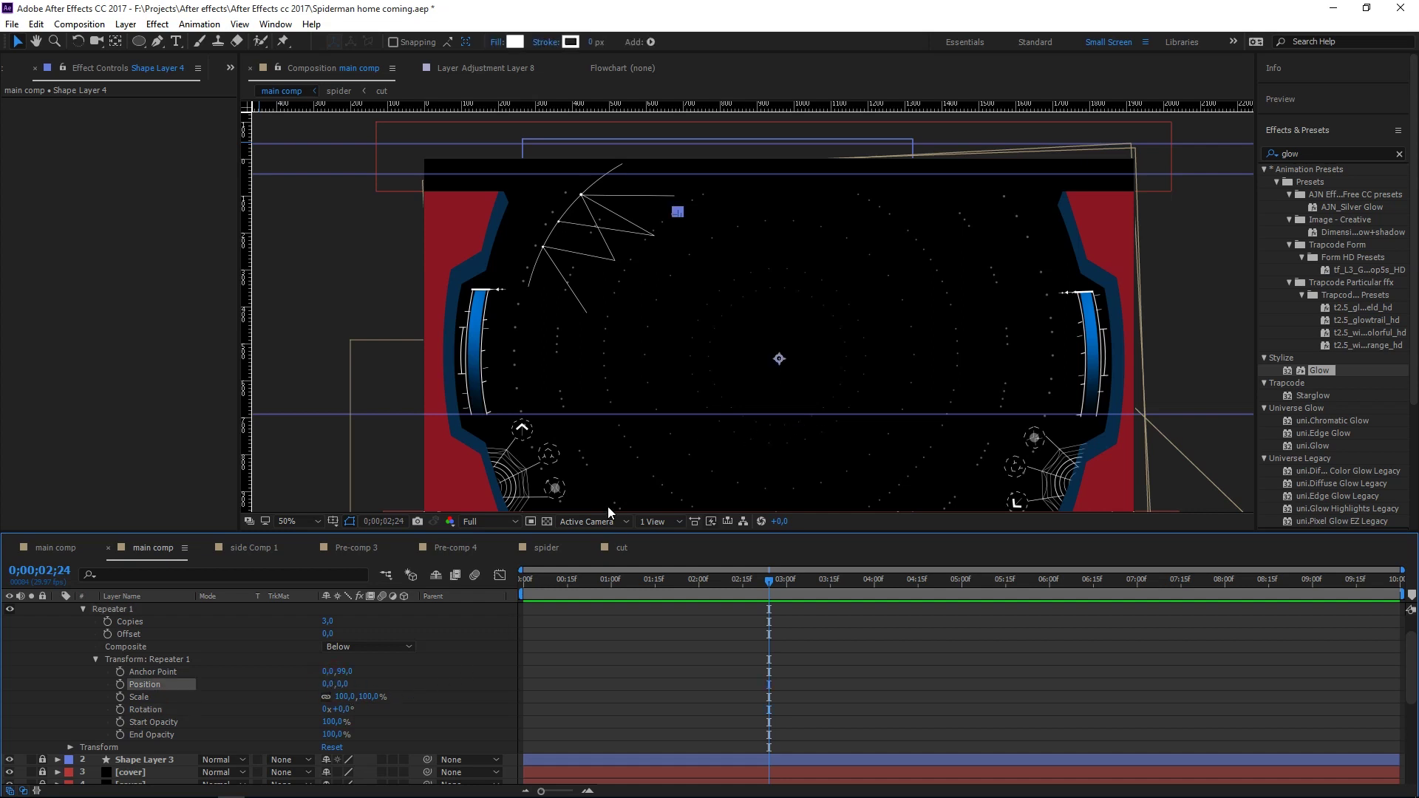
- Scrub the repeater Anchor Point to 42,0,99,0
click(336, 672)
drag(336, 672, 356, 670)
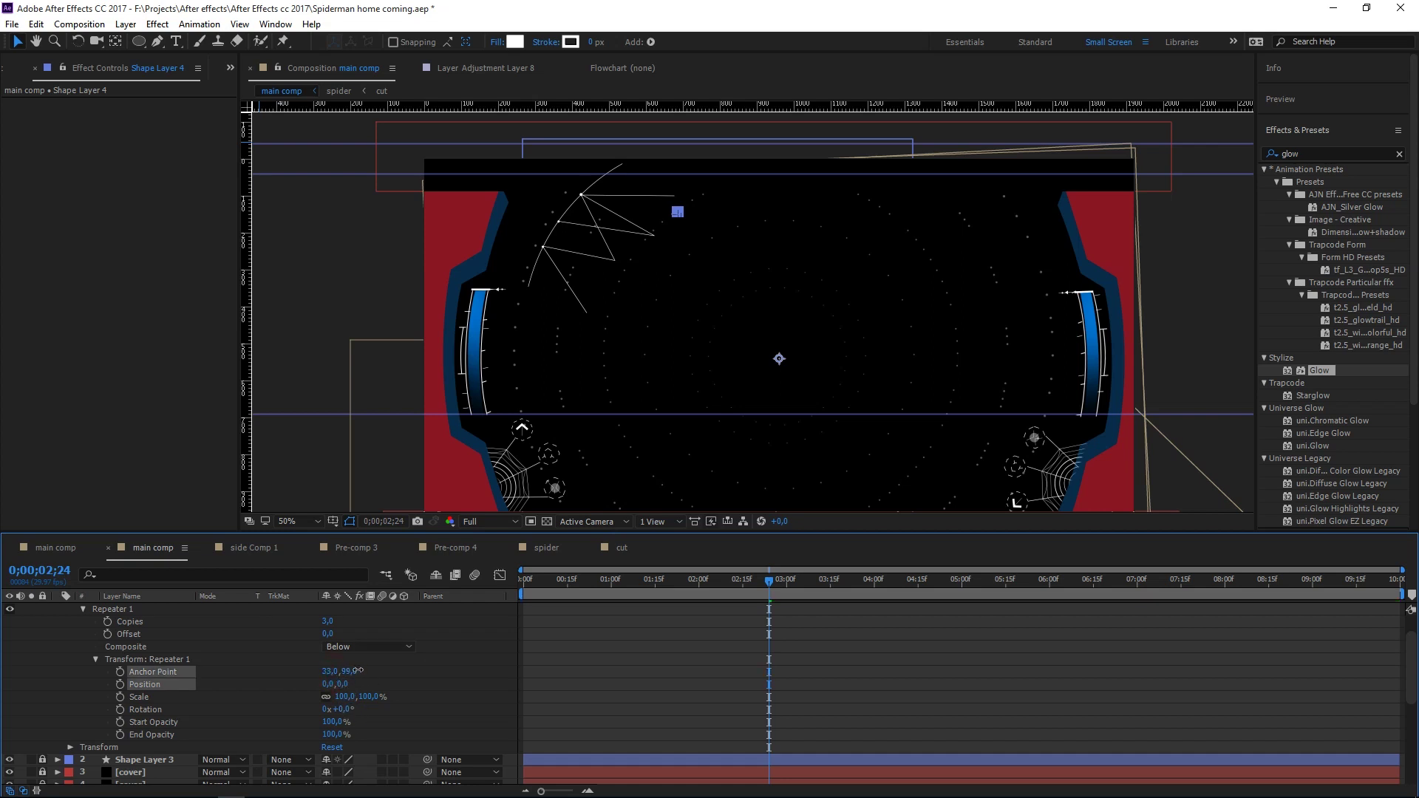
click(347, 672)
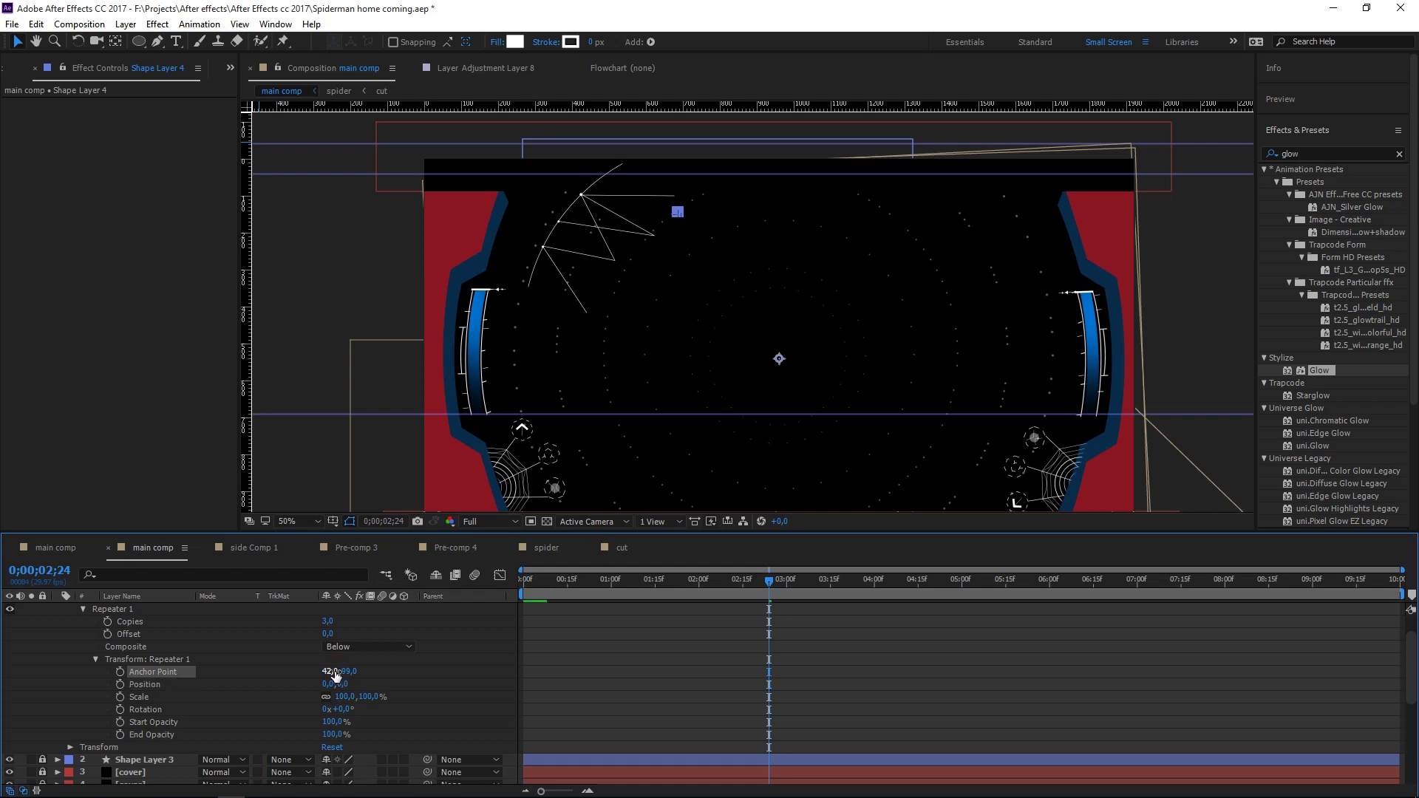
scroll(19, 645, up, 1)
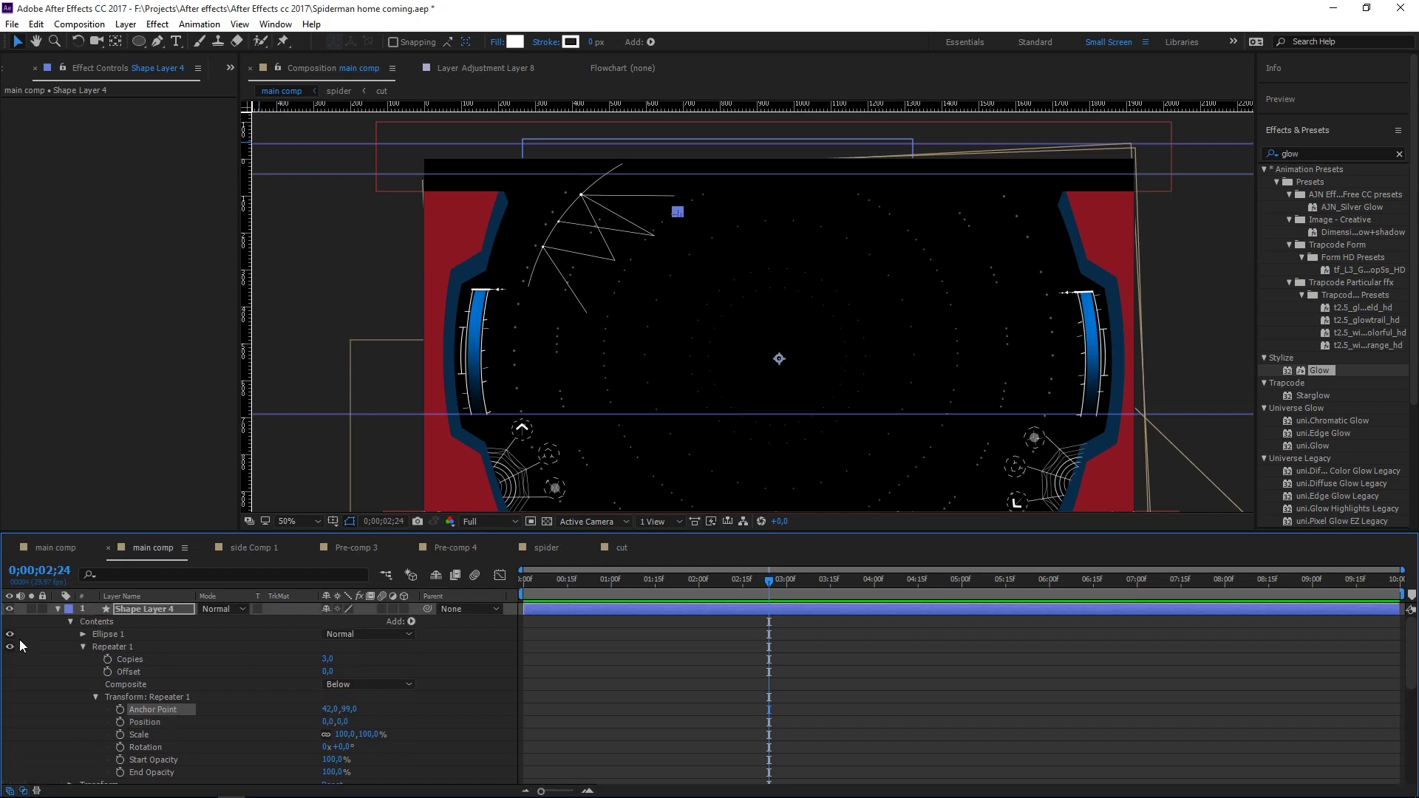
- Delete Repeater 1 from the dot layer, deselect it, and zoom in to 100%
click(148, 698)
key(Delete)
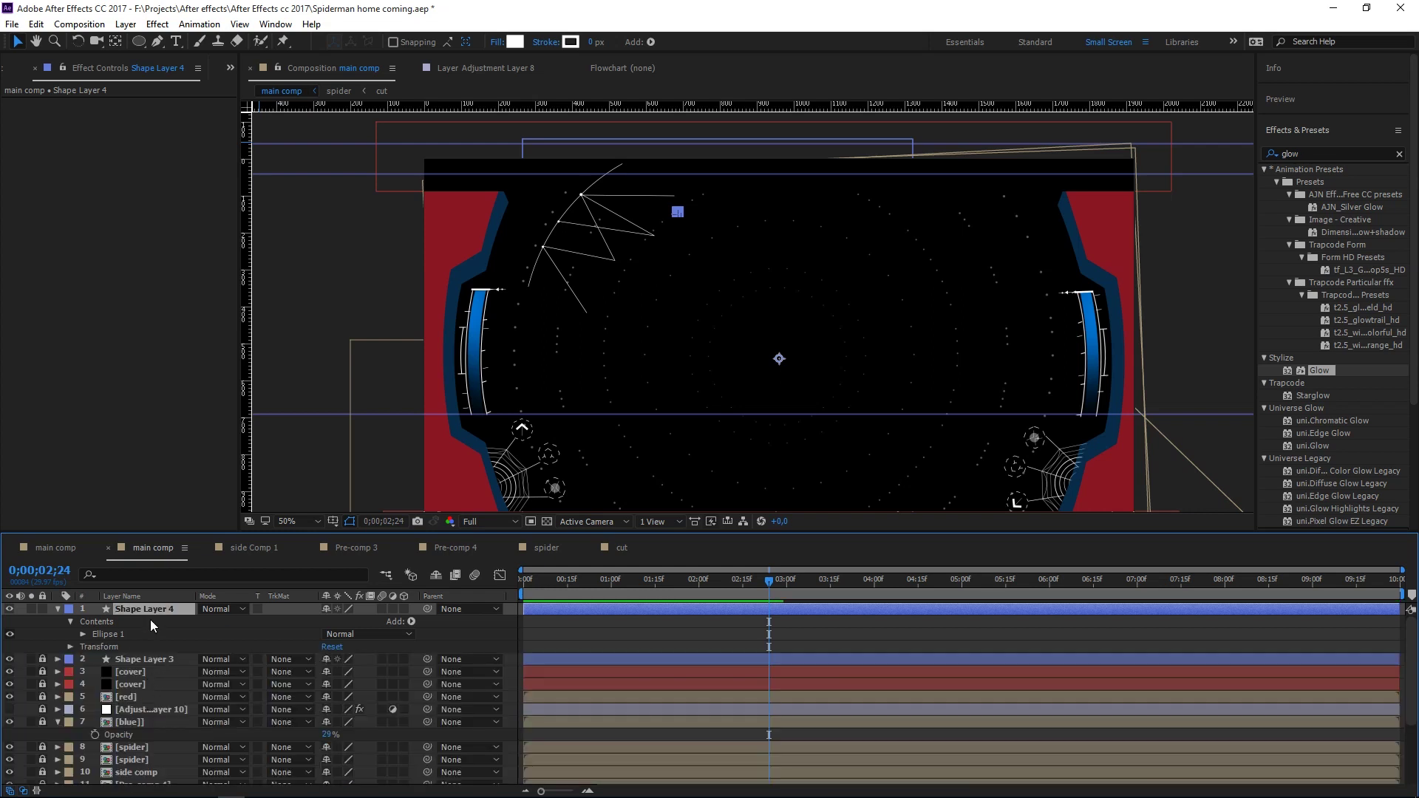
click(656, 357)
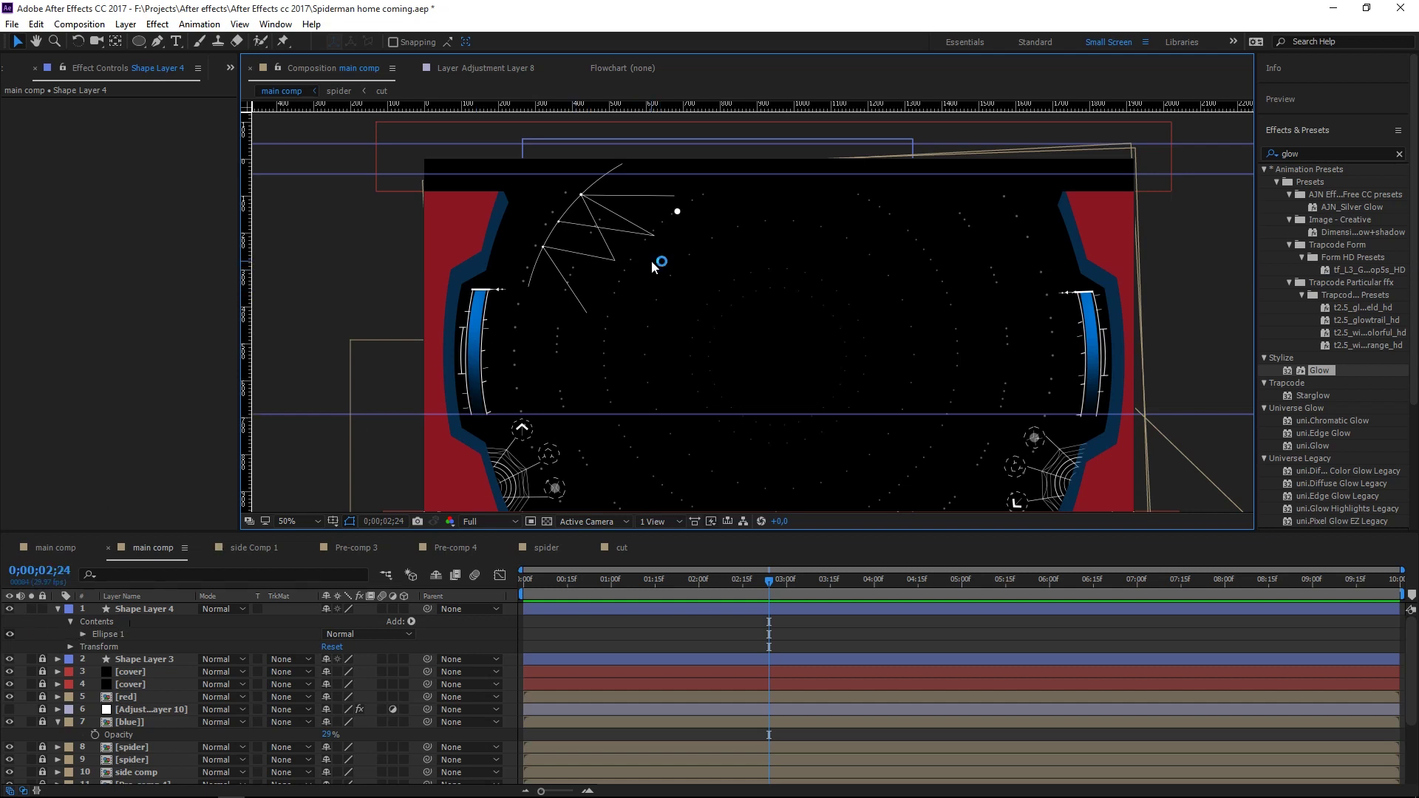
key(period)
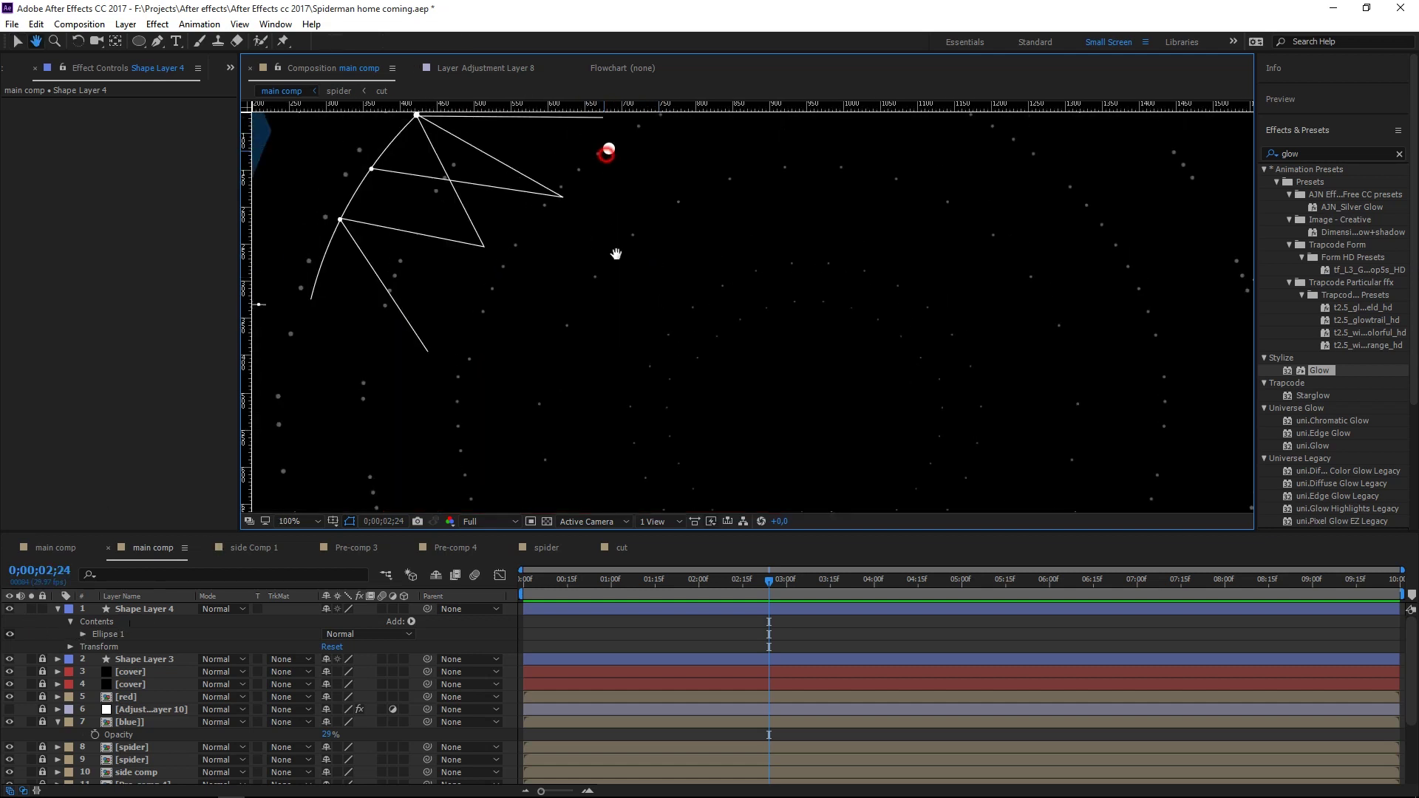
- Add a vertical guide through the small white dot beside the arc, with Shape Layer 4 selected
drag(616, 254, 620, 352)
click(138, 608)
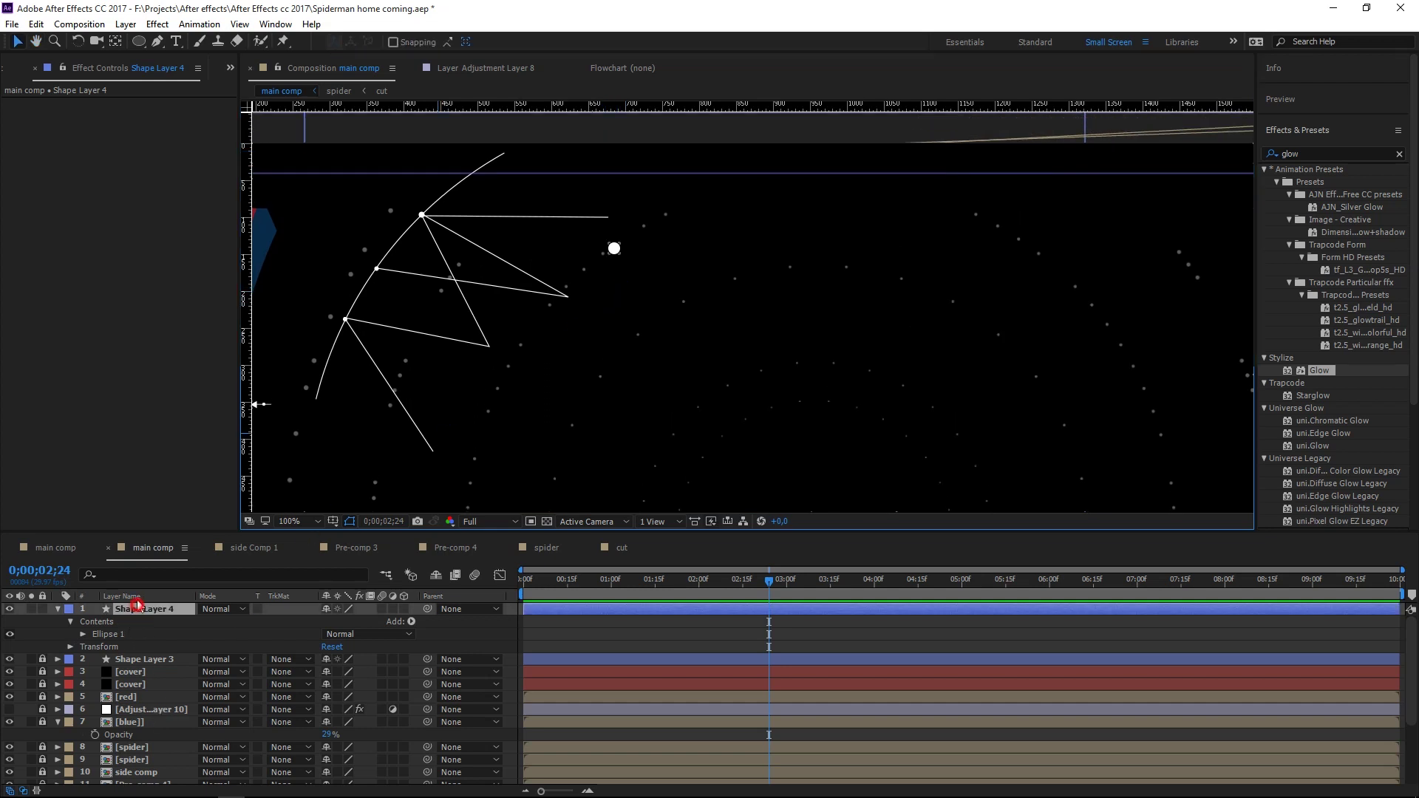
click(139, 42)
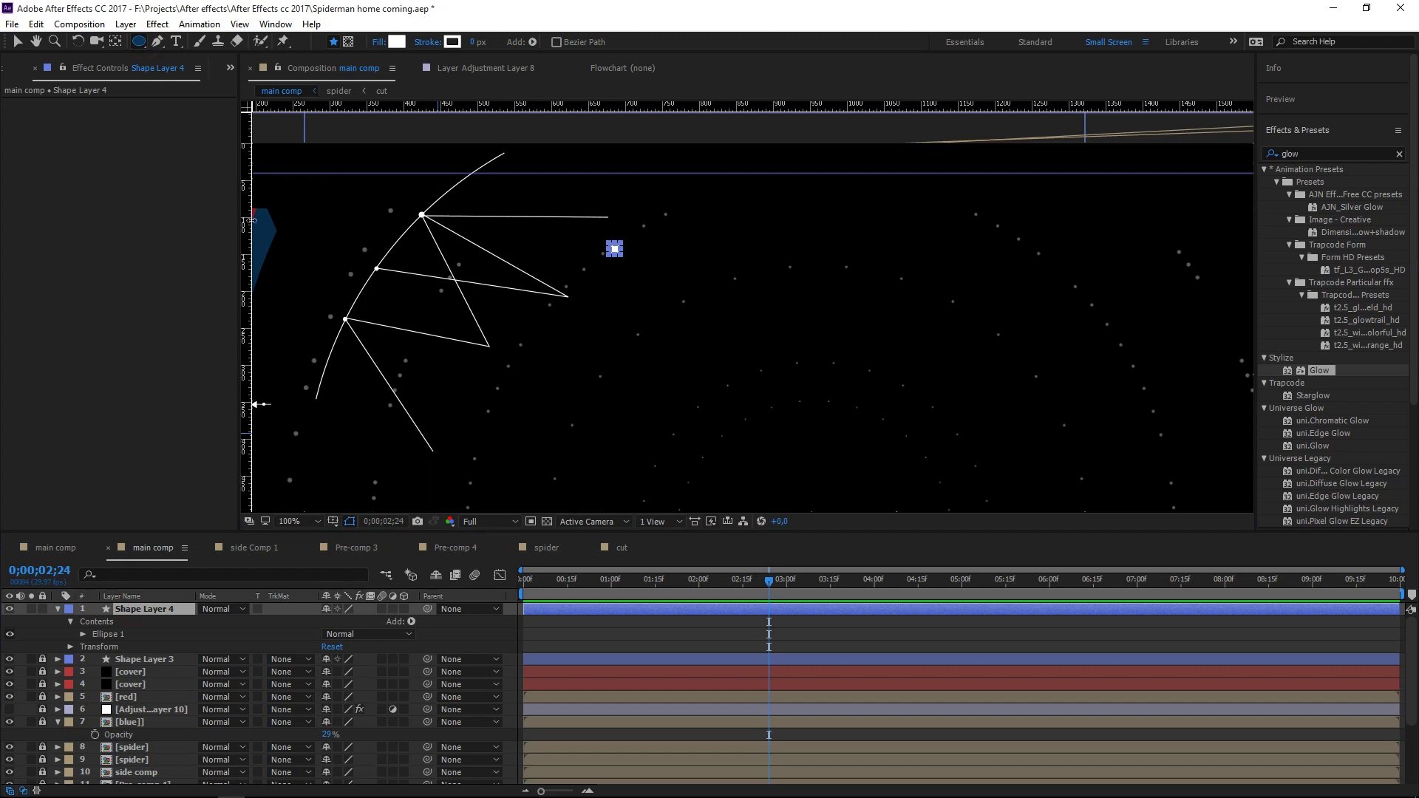
drag(246, 262, 609, 287)
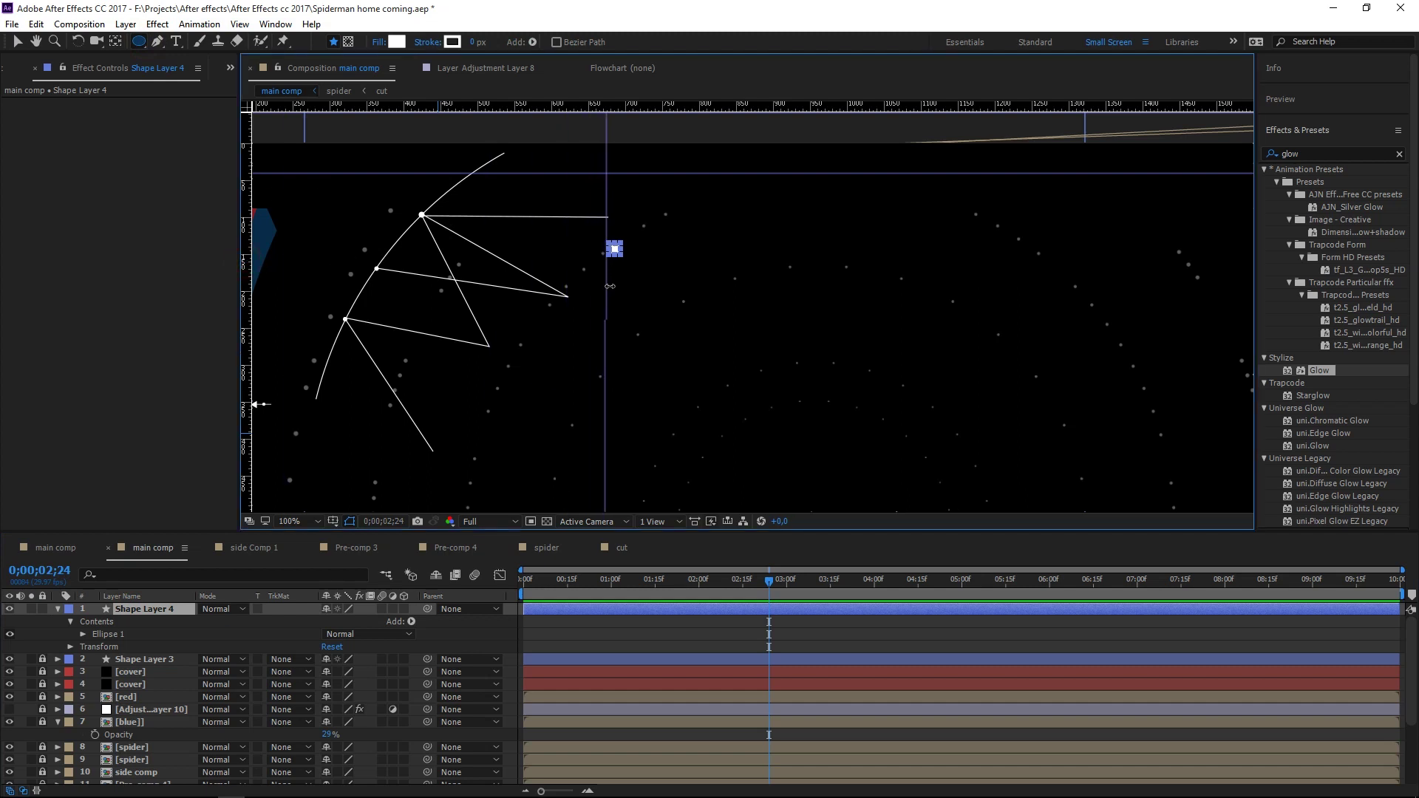
- Draw a second small white dot (Ellipse 2) just below the first on Shape Layer 4
click(350, 524)
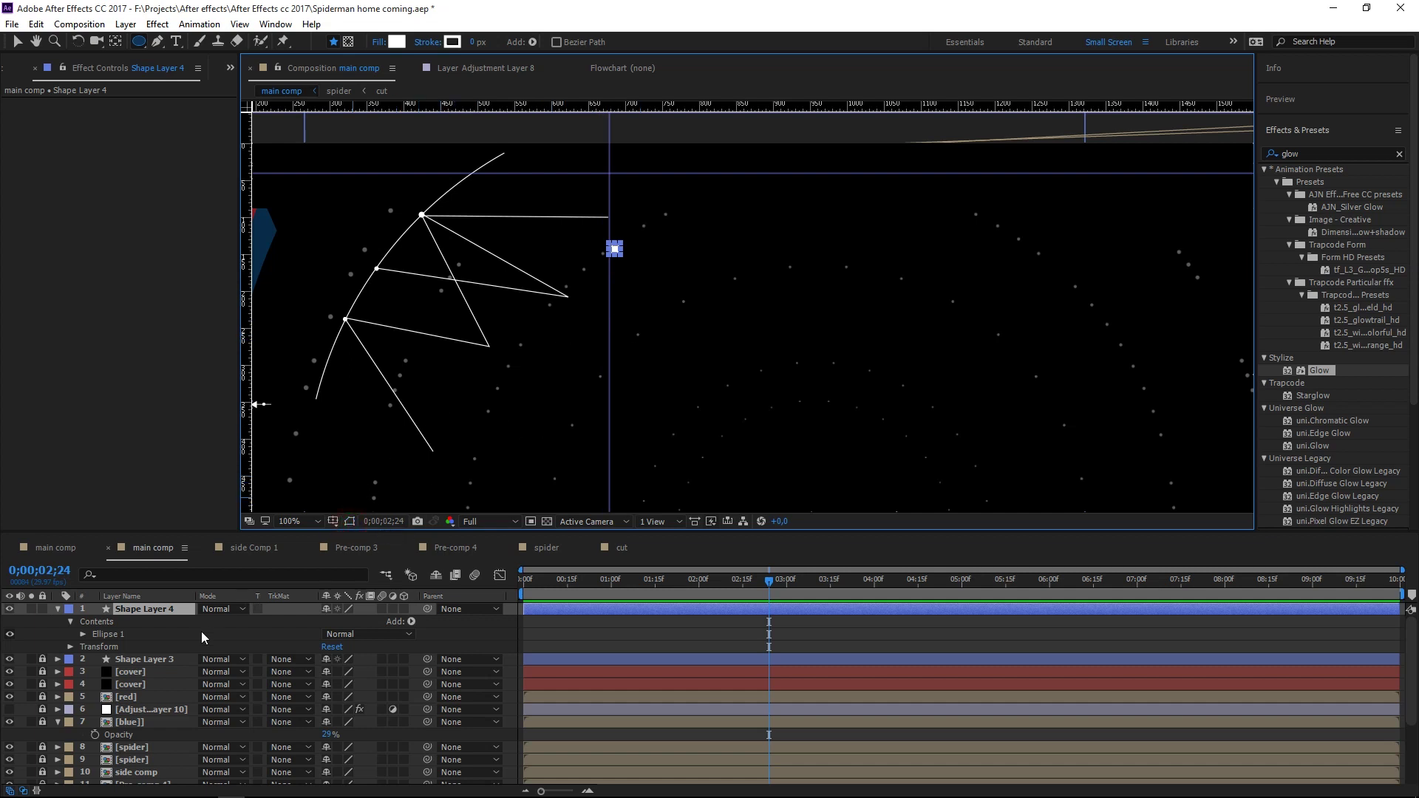
click(554, 636)
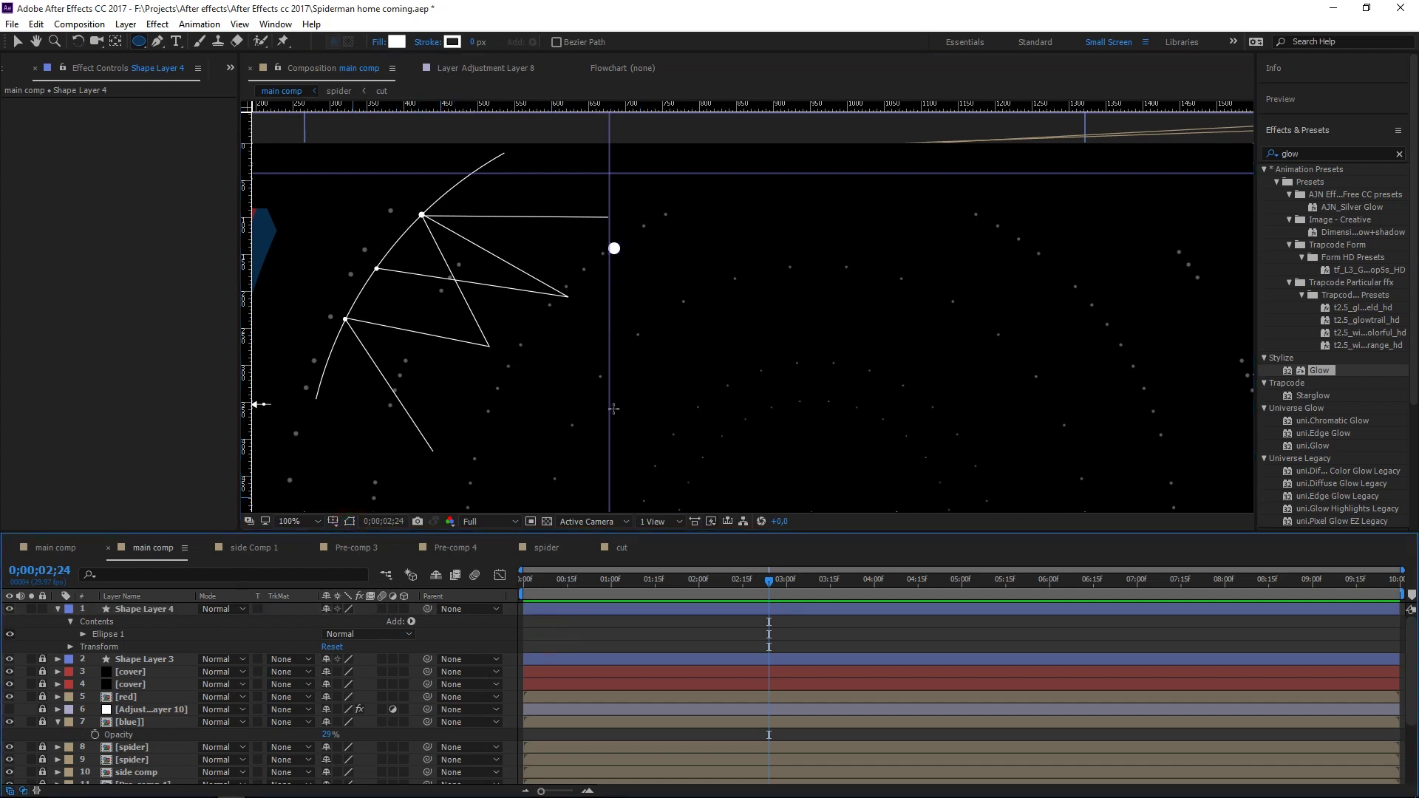
click(141, 609)
drag(609, 269, 614, 273)
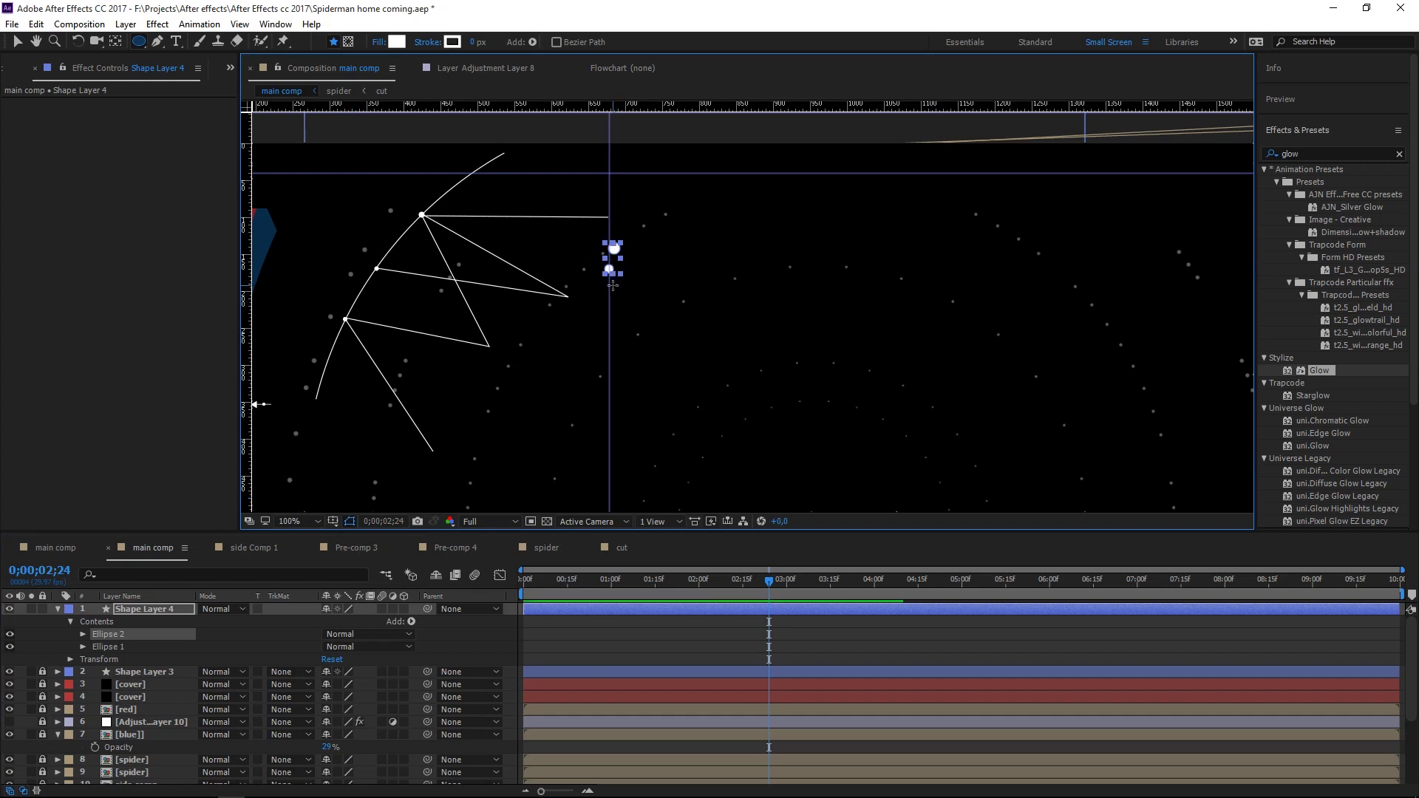
- Draw the third, fourth and fifth dots down the guide, nudging the guide slightly right
drag(610, 291, 614, 300)
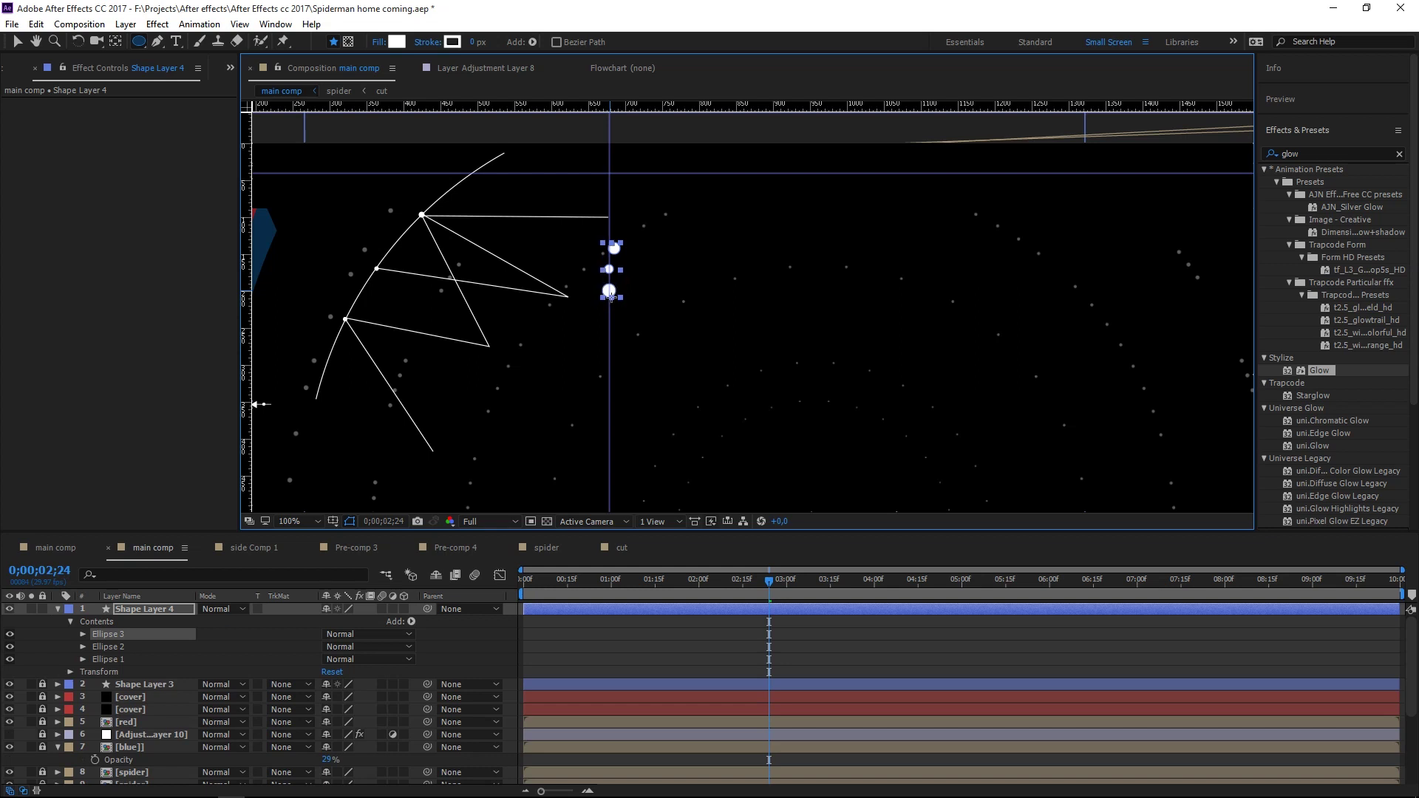
click(608, 320)
drag(608, 319, 610, 321)
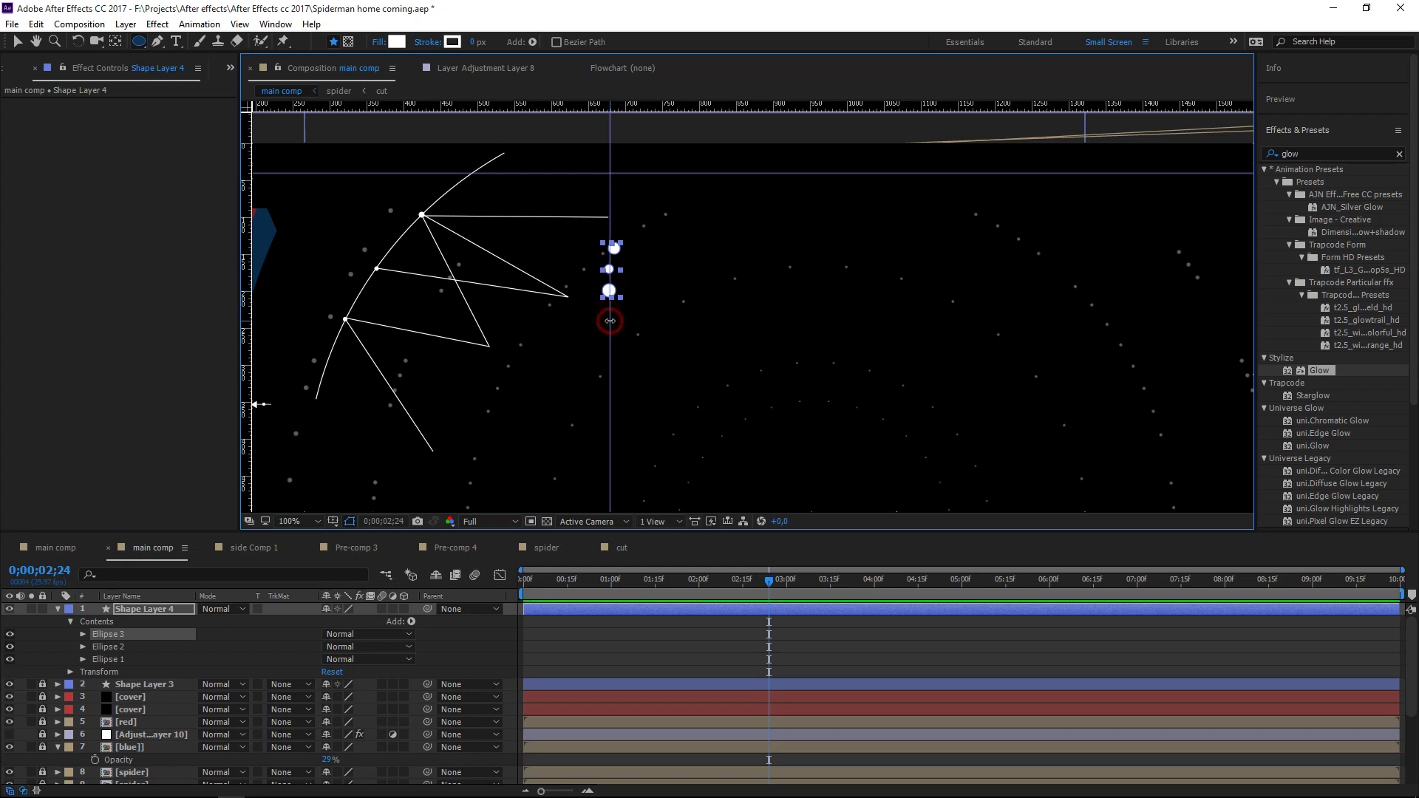
click(610, 321)
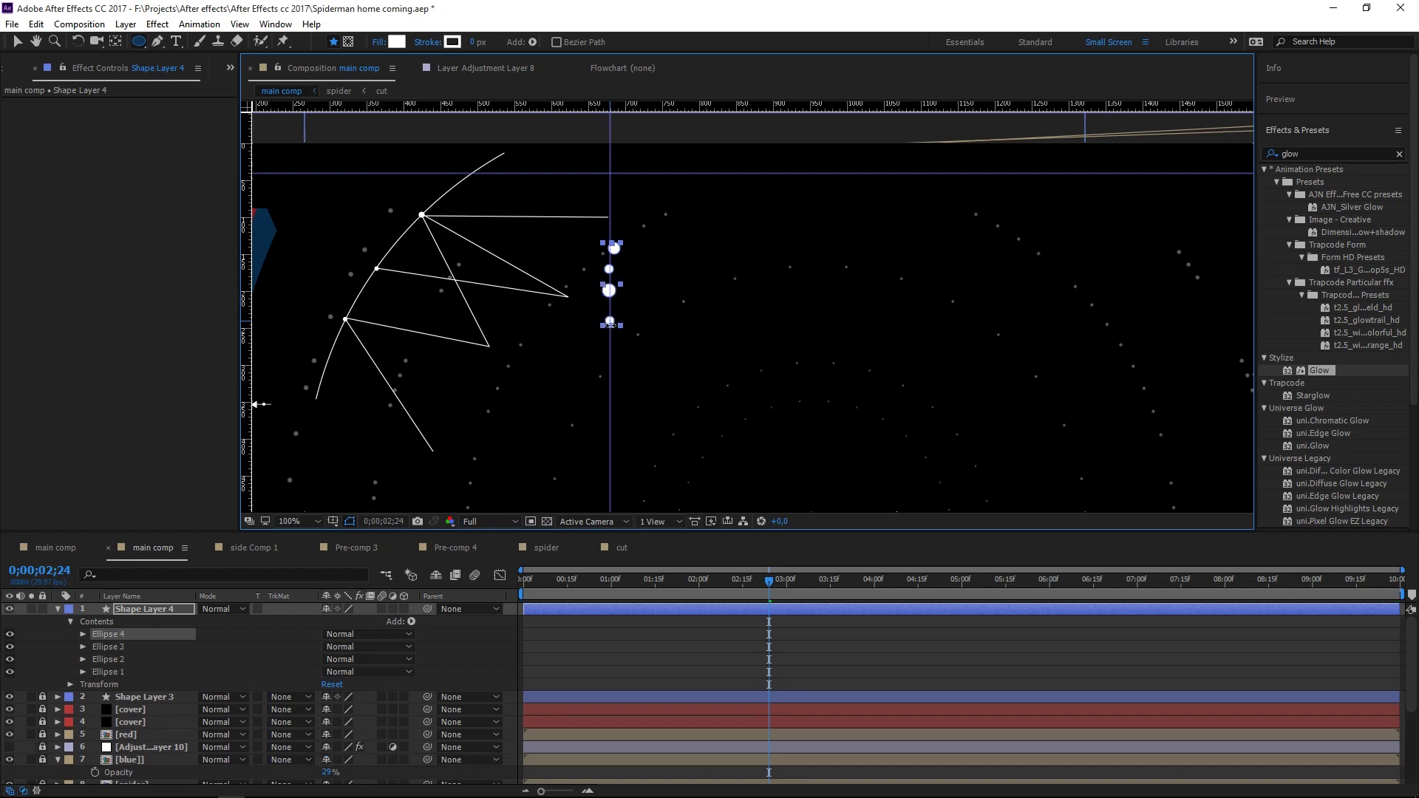
click(611, 352)
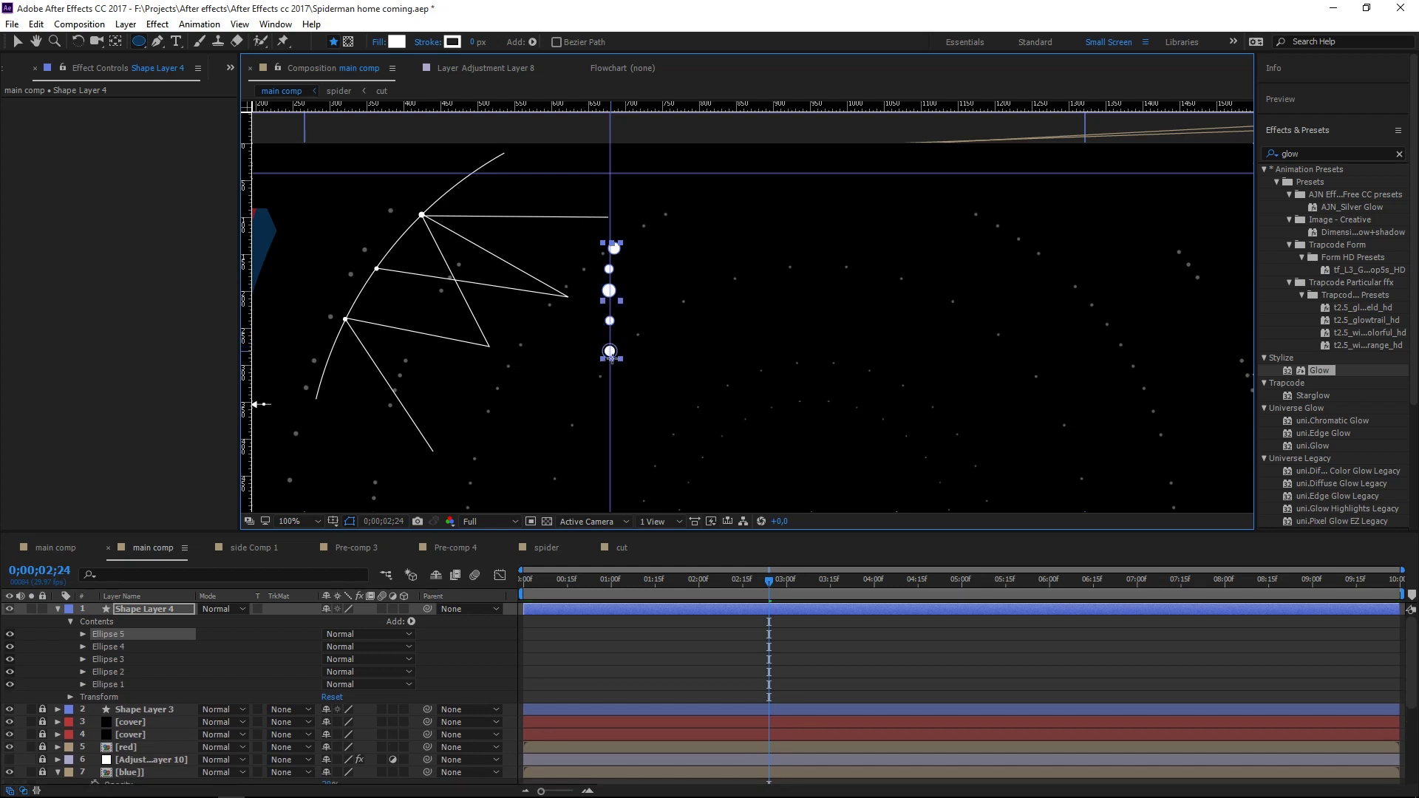
drag(611, 359, 610, 357)
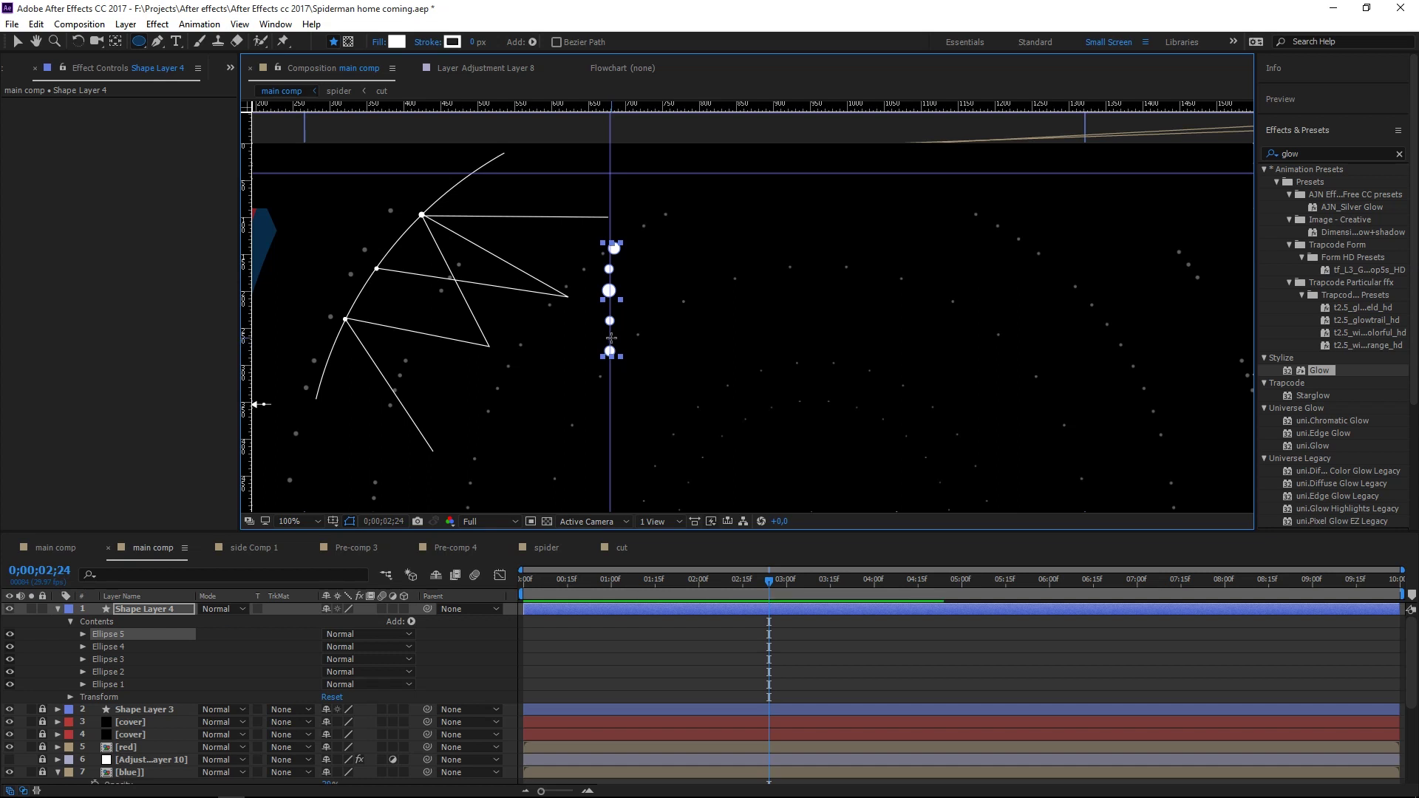
- Add the sixth, seventh and eighth dots, ending the column at the bottom of the guide
click(610, 338)
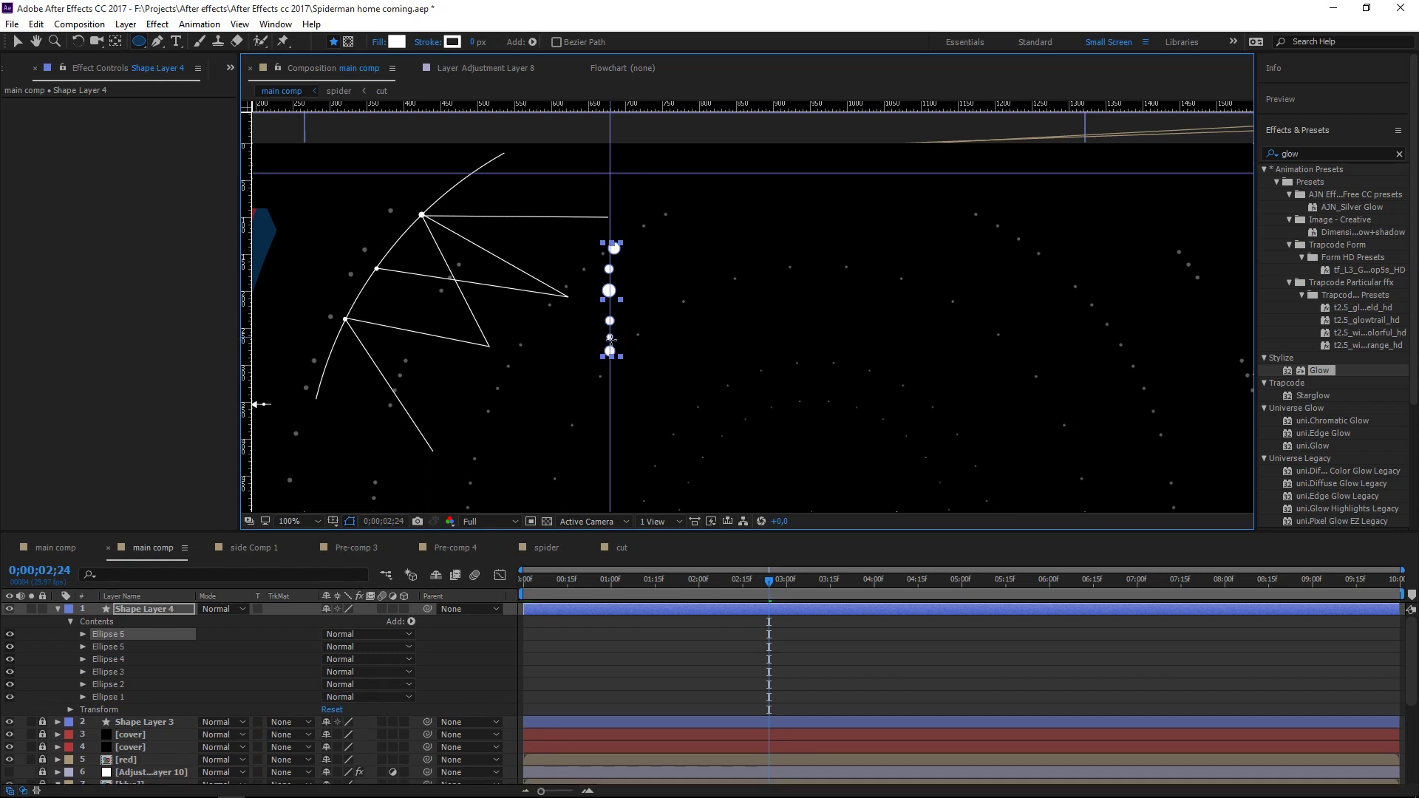
click(610, 377)
click(610, 383)
drag(610, 385, 607, 396)
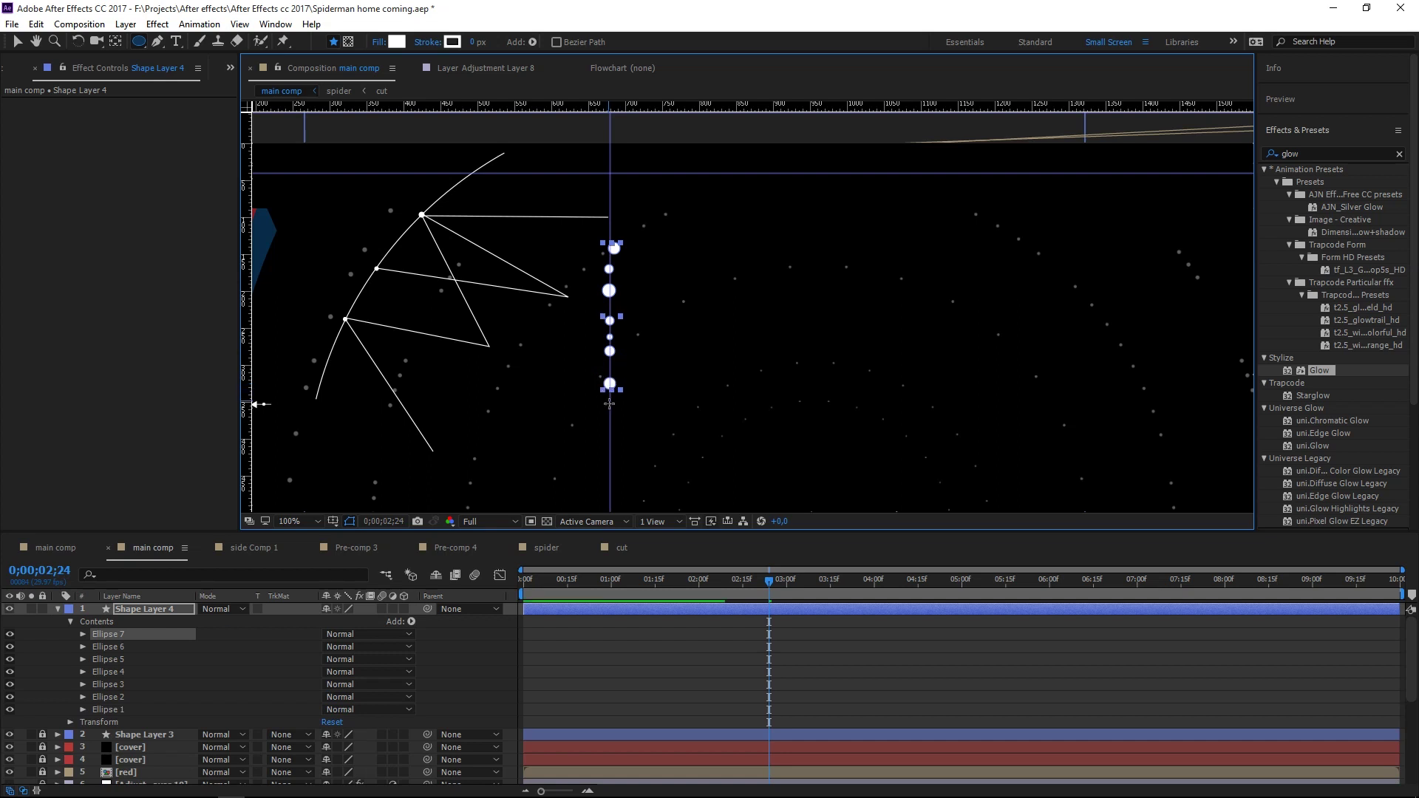
drag(609, 406, 611, 415)
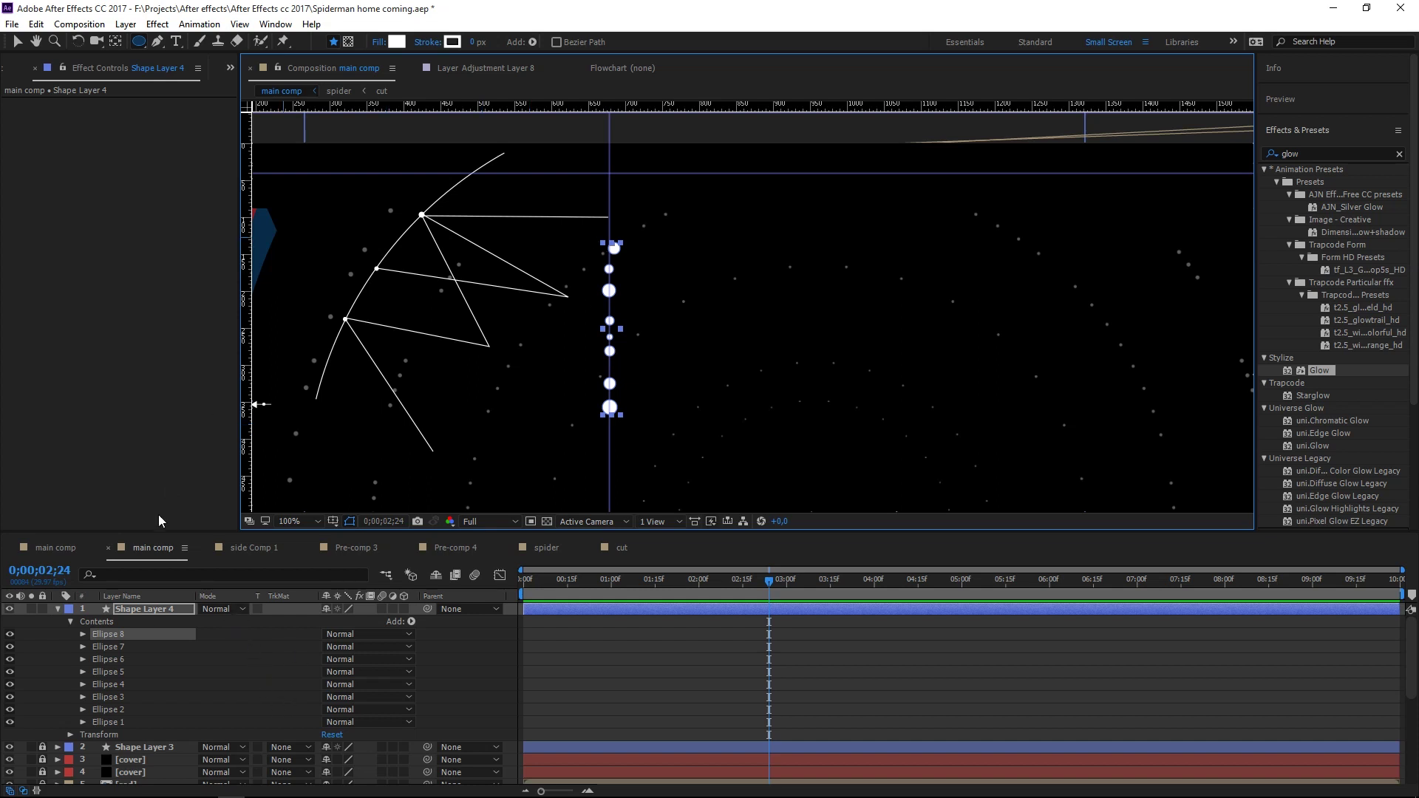
click(111, 709)
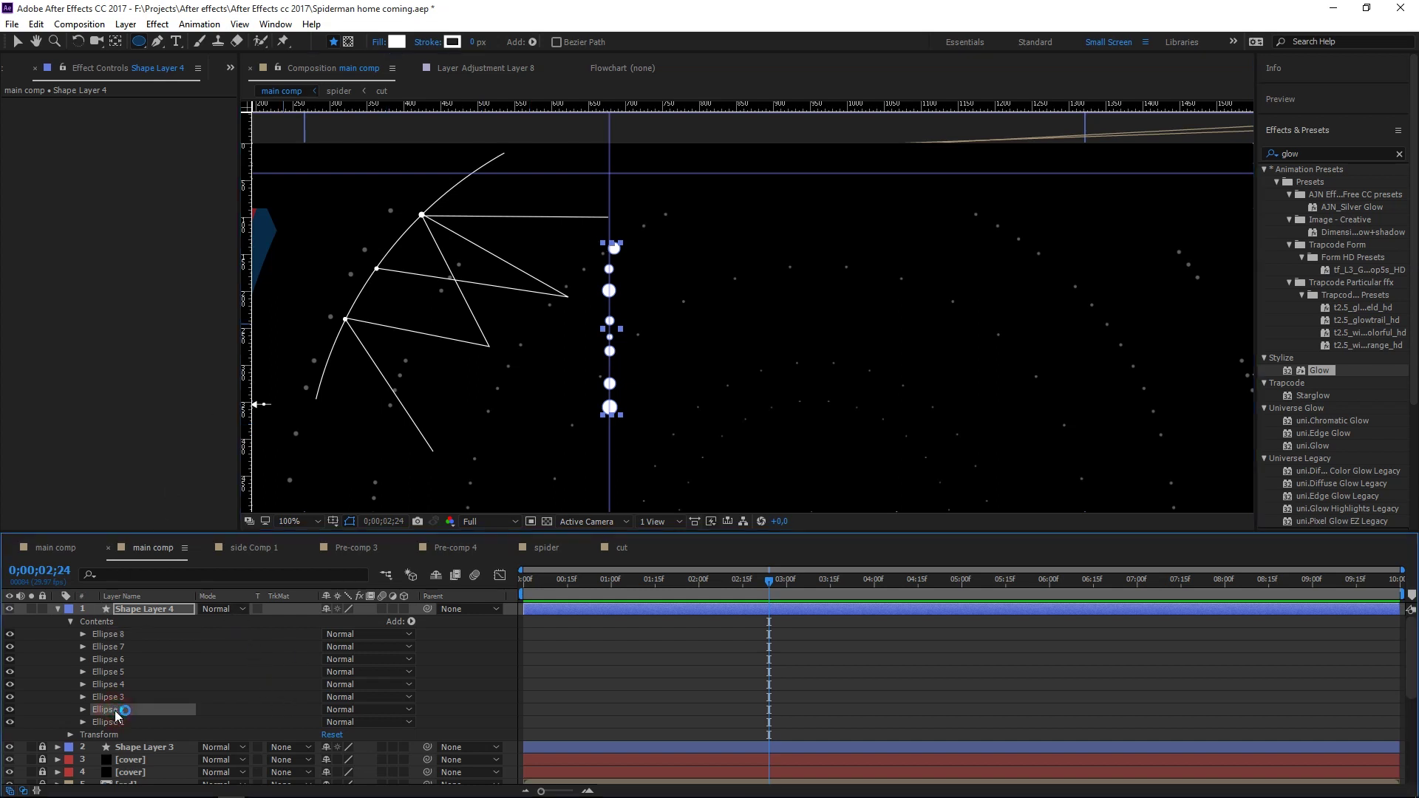
- With the Selection tool, move the bottom dot, Ellipse 8, slightly up the column
click(116, 723)
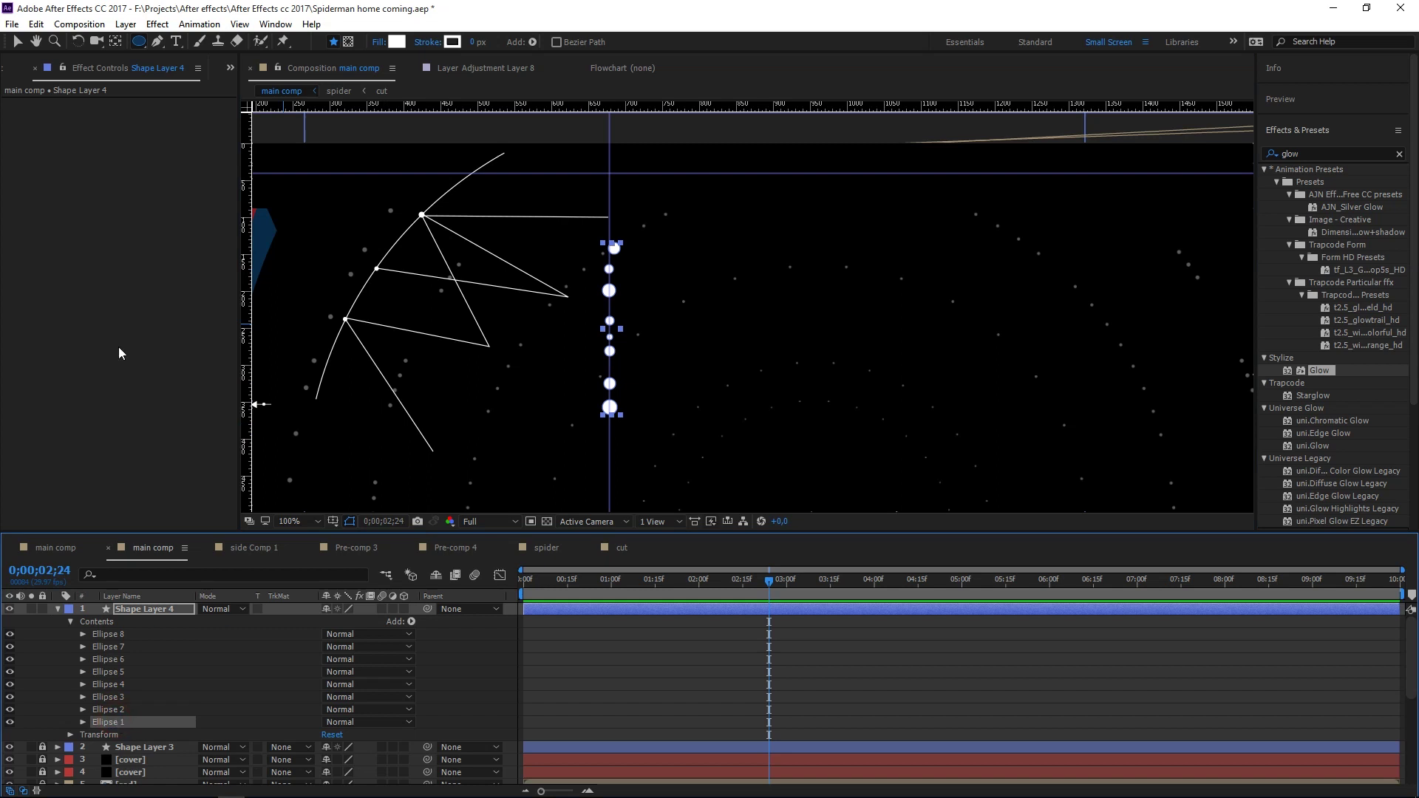
click(17, 41)
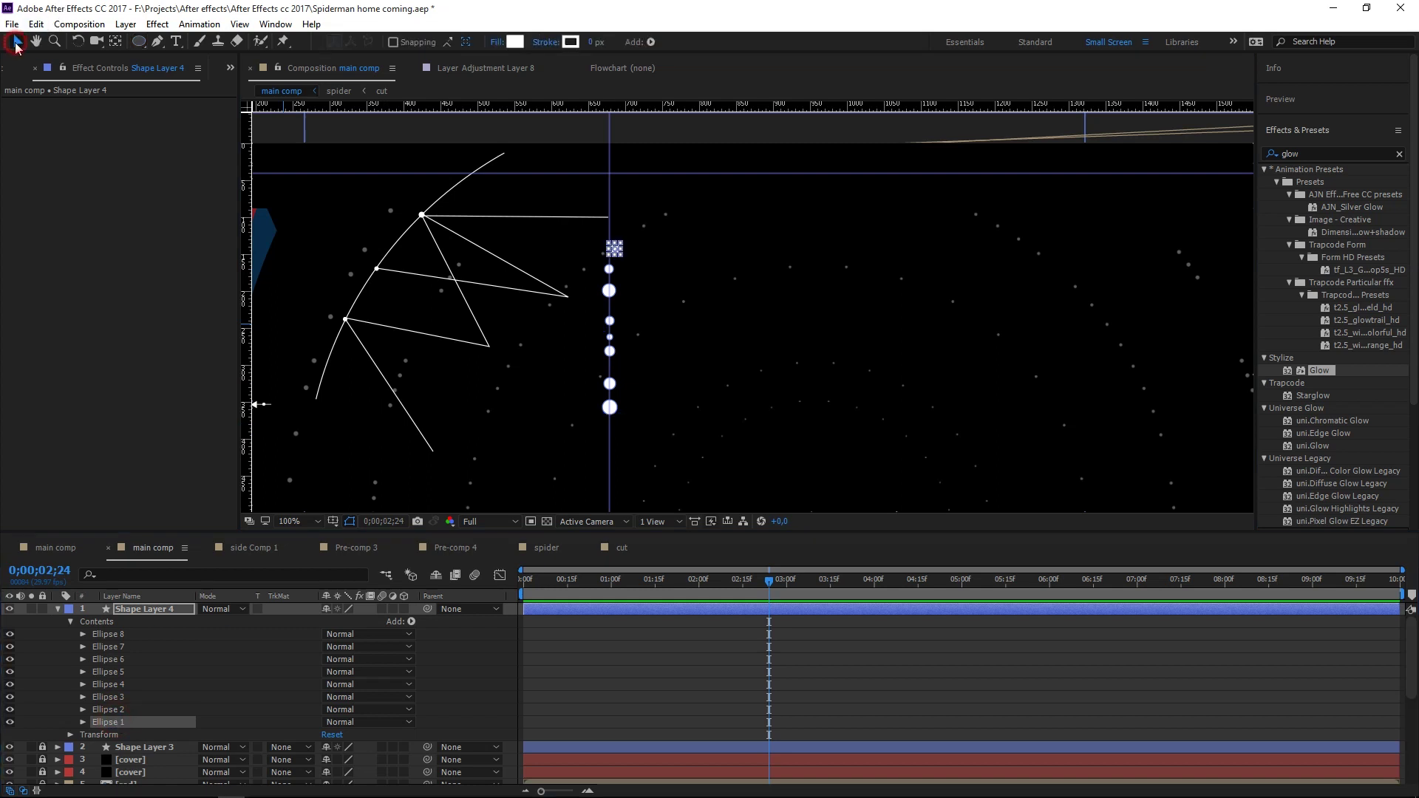
click(640, 229)
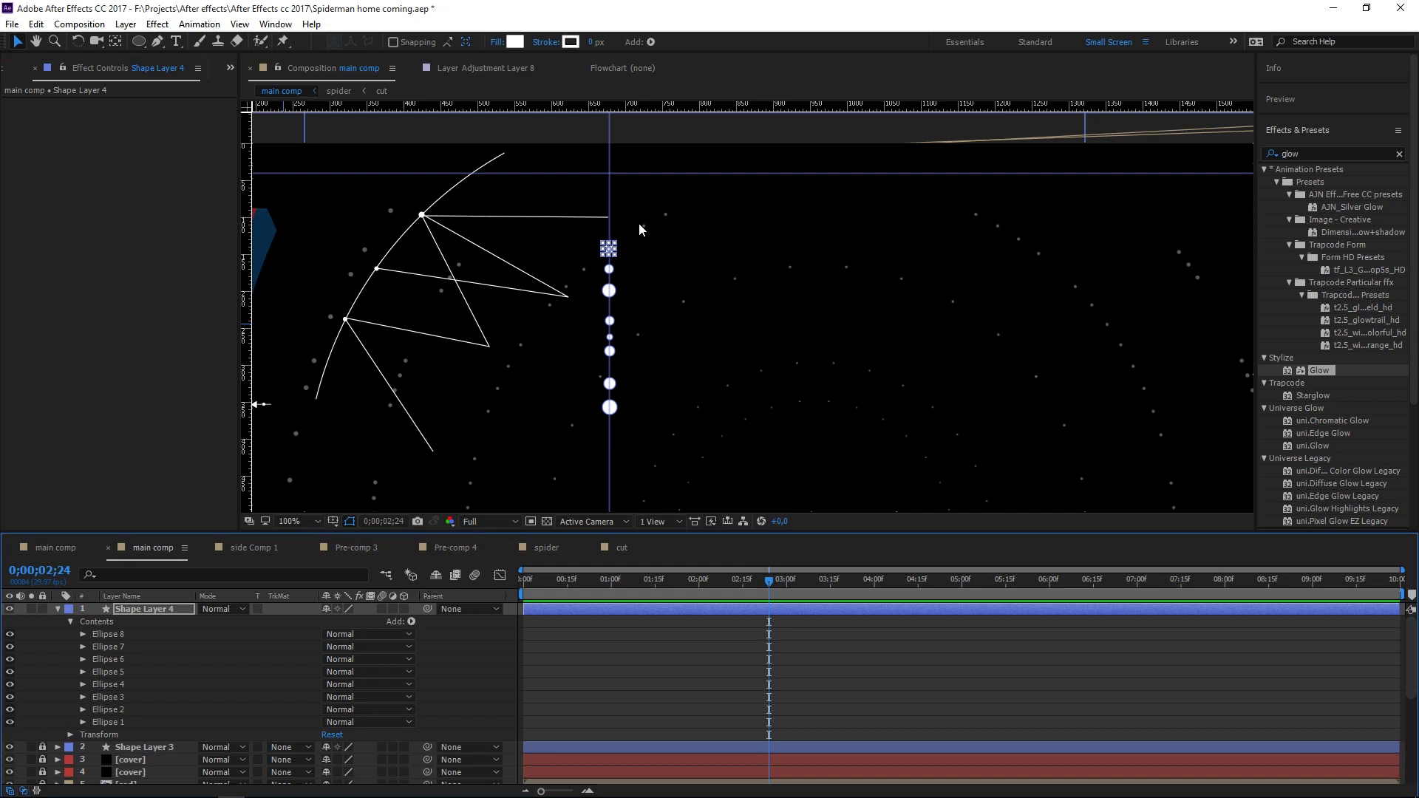
click(610, 408)
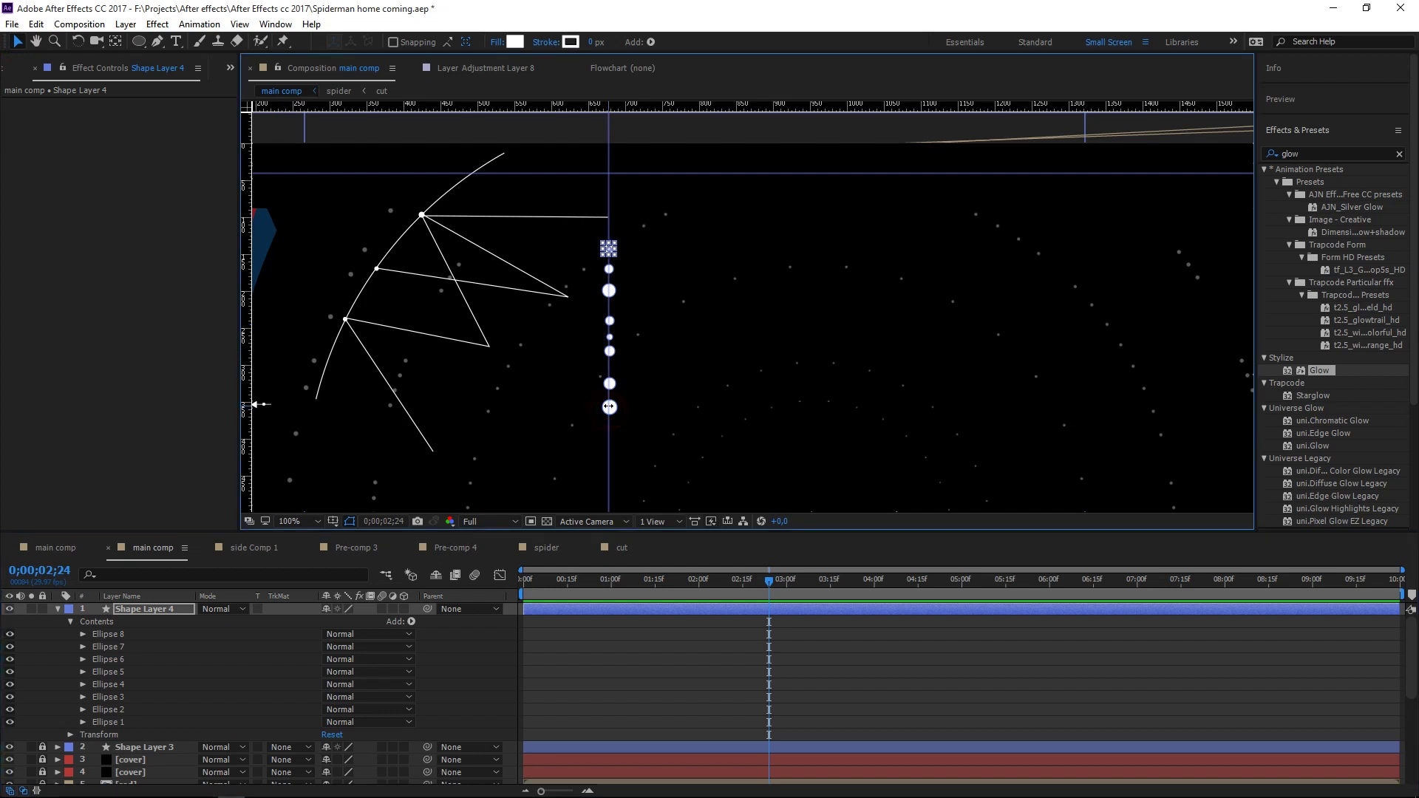
double_click(612, 409)
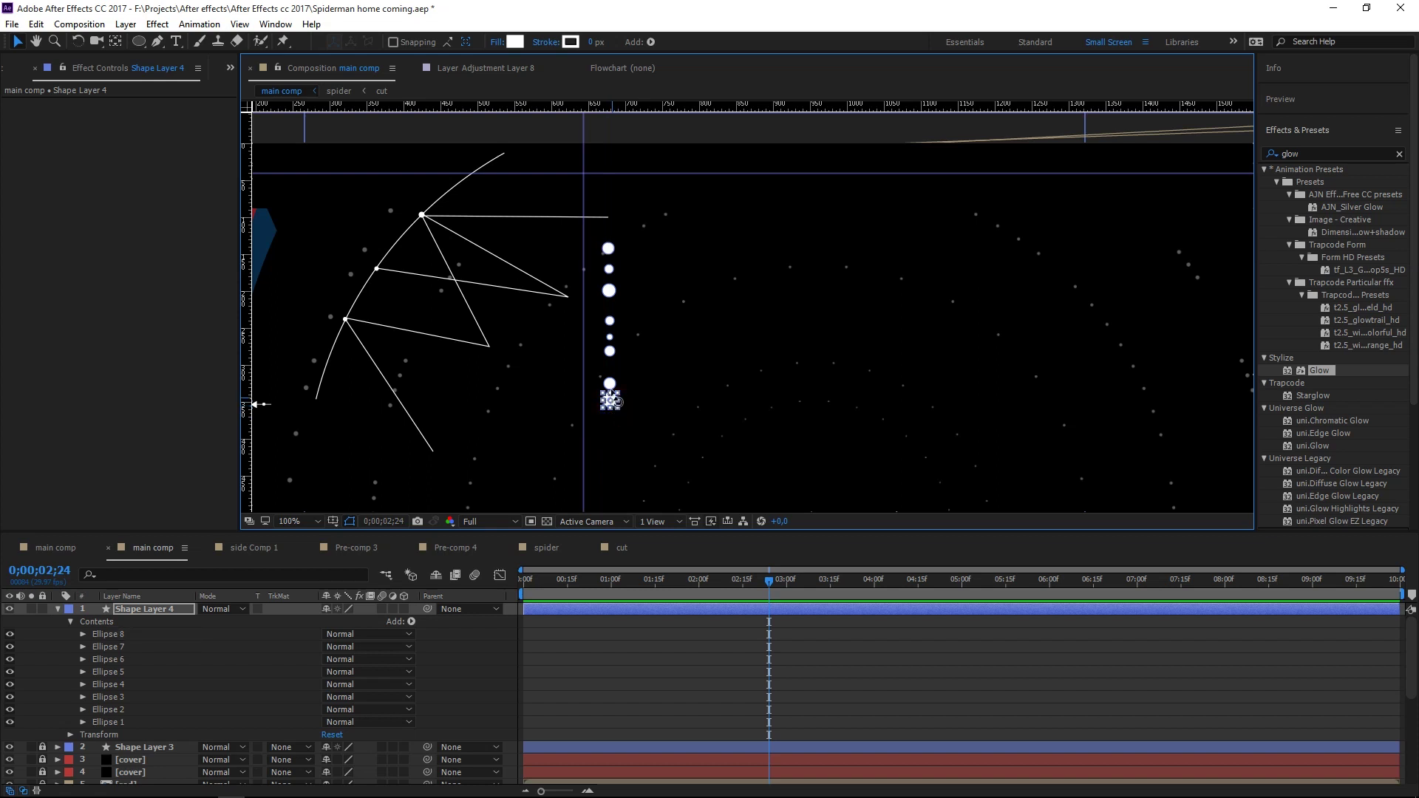
drag(615, 412, 617, 394)
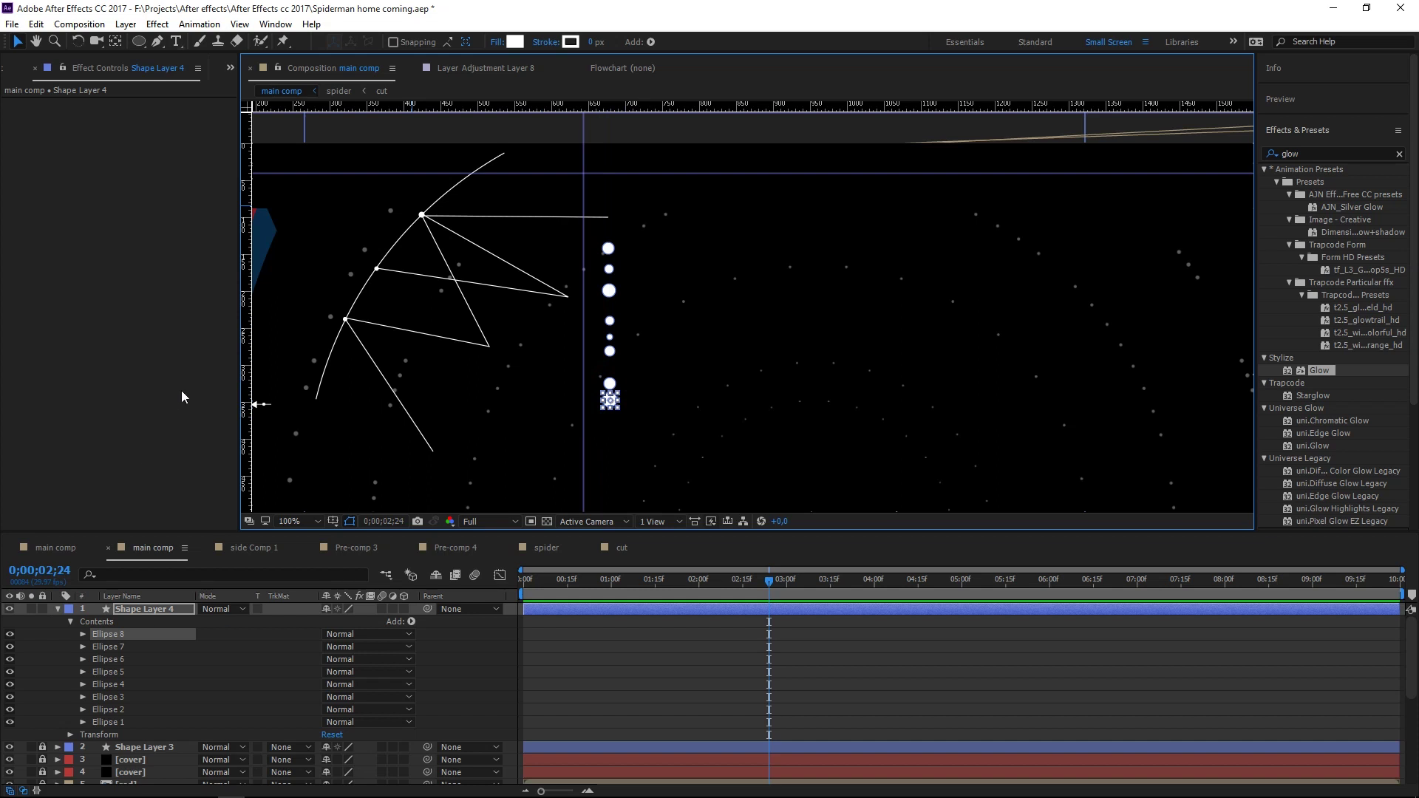
- Pick Ellipses 2, 4, 8 and 7 under Contents to adjust the column spacing
click(102, 708)
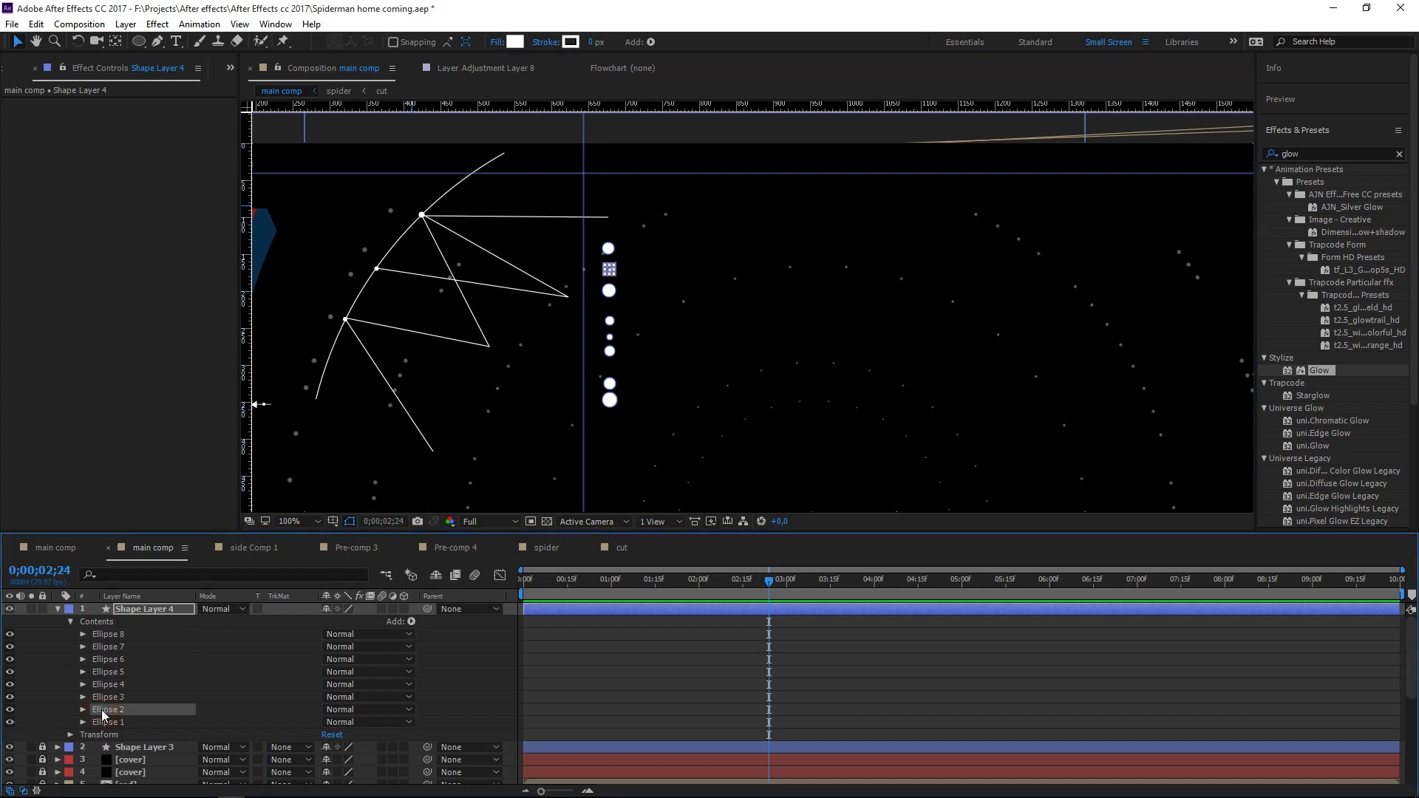
click(111, 703)
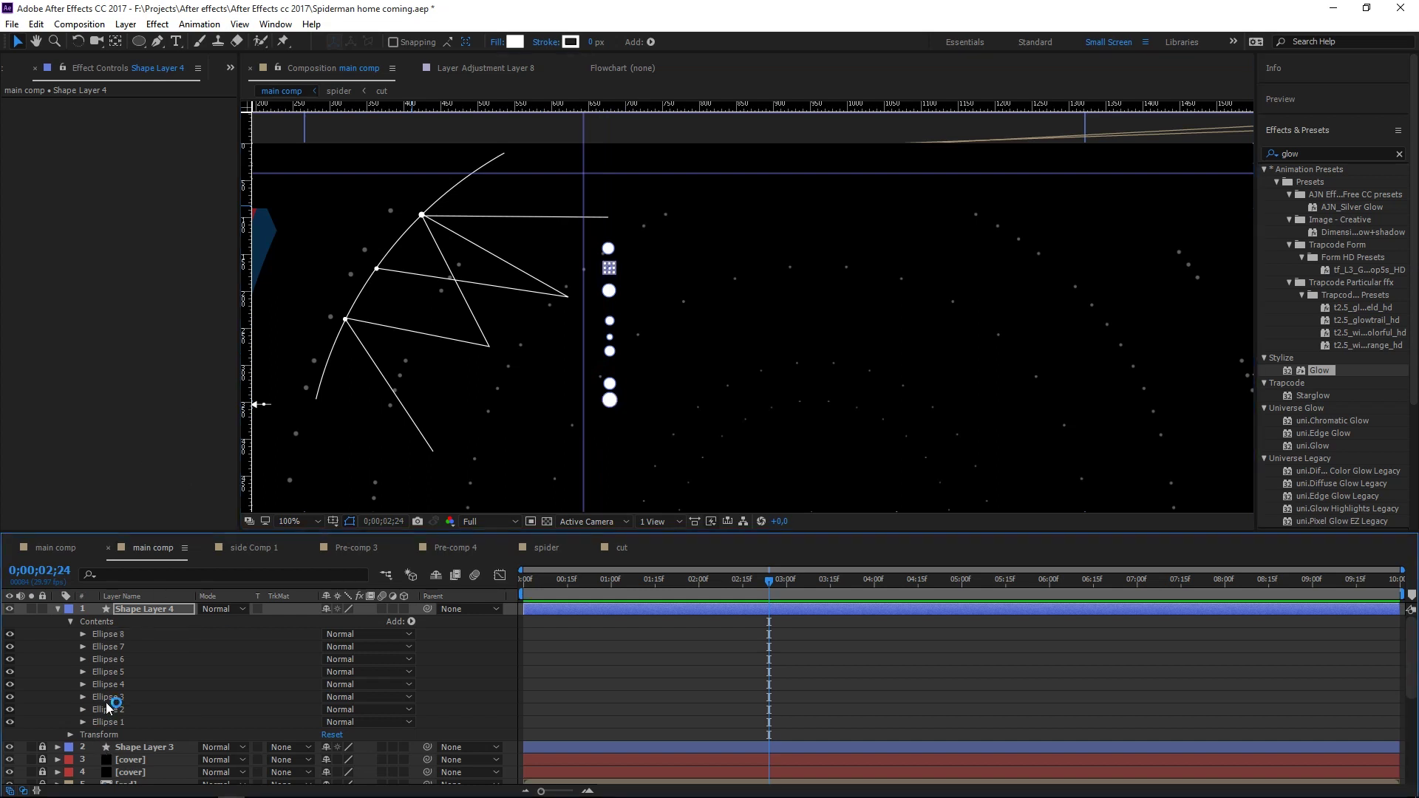
click(109, 684)
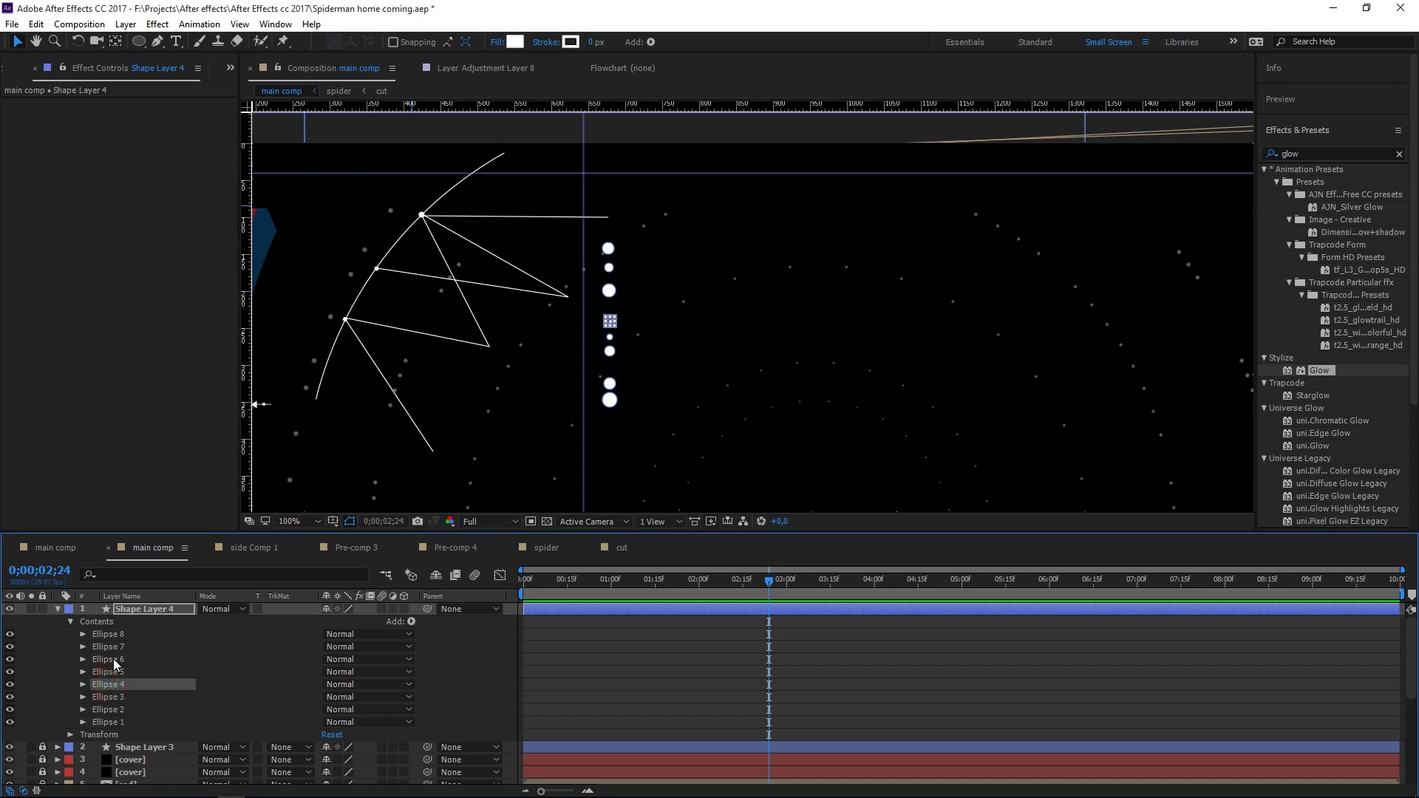
click(115, 711)
click(115, 719)
click(110, 635)
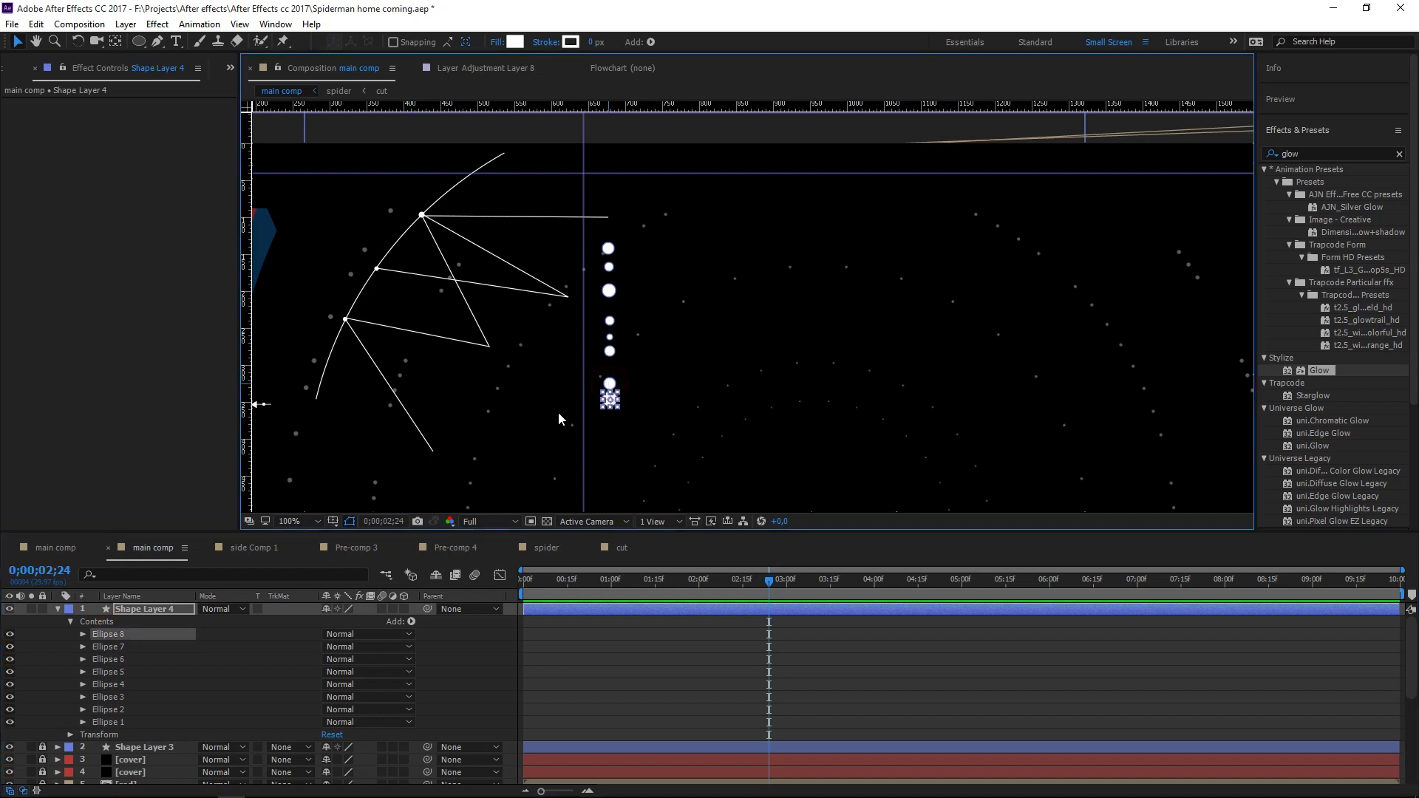
click(126, 648)
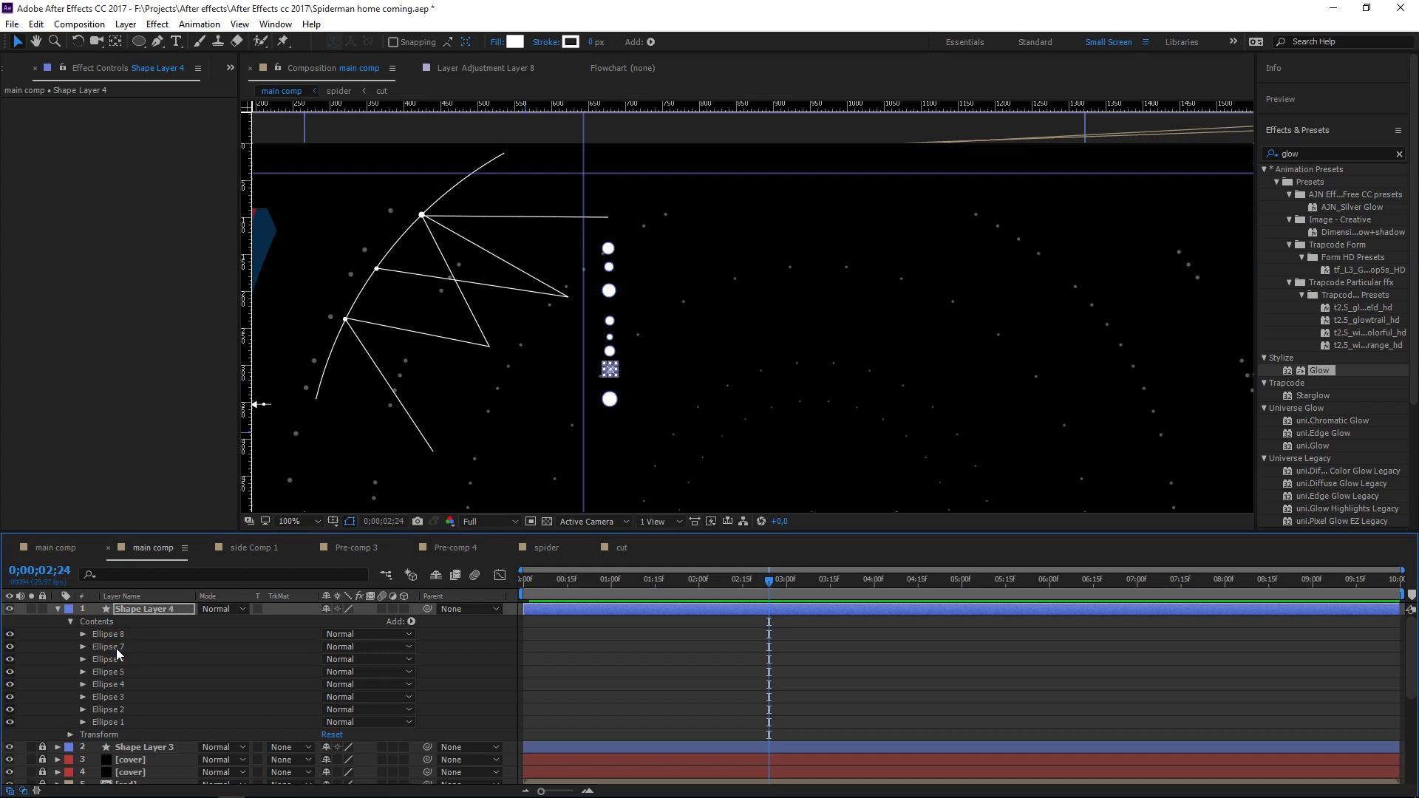
- Select Shape Layer 4's ellipses in the timeline: Ellipse 5 through Ellipse 1, then Ellipse 5 and Ellipse 8
click(120, 660)
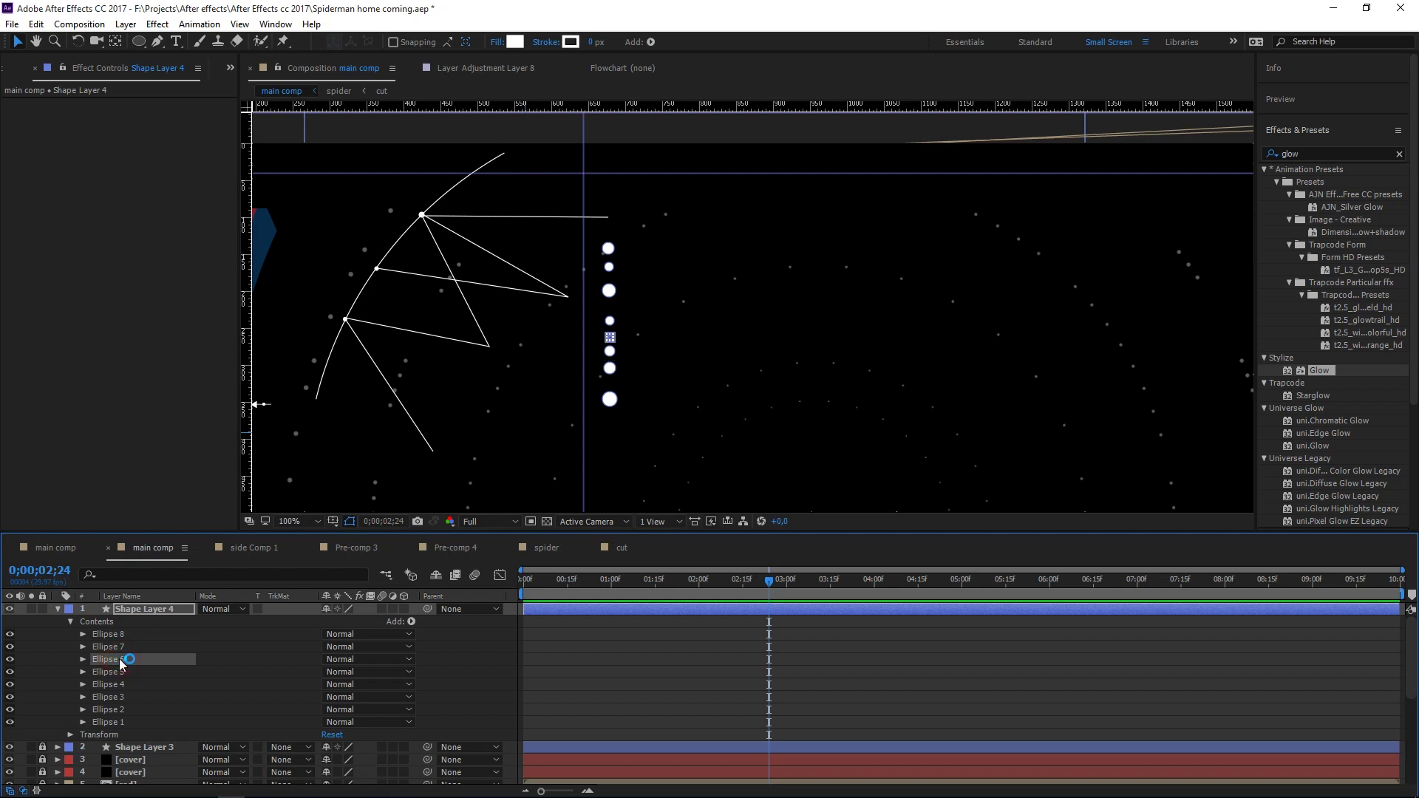
click(120, 697)
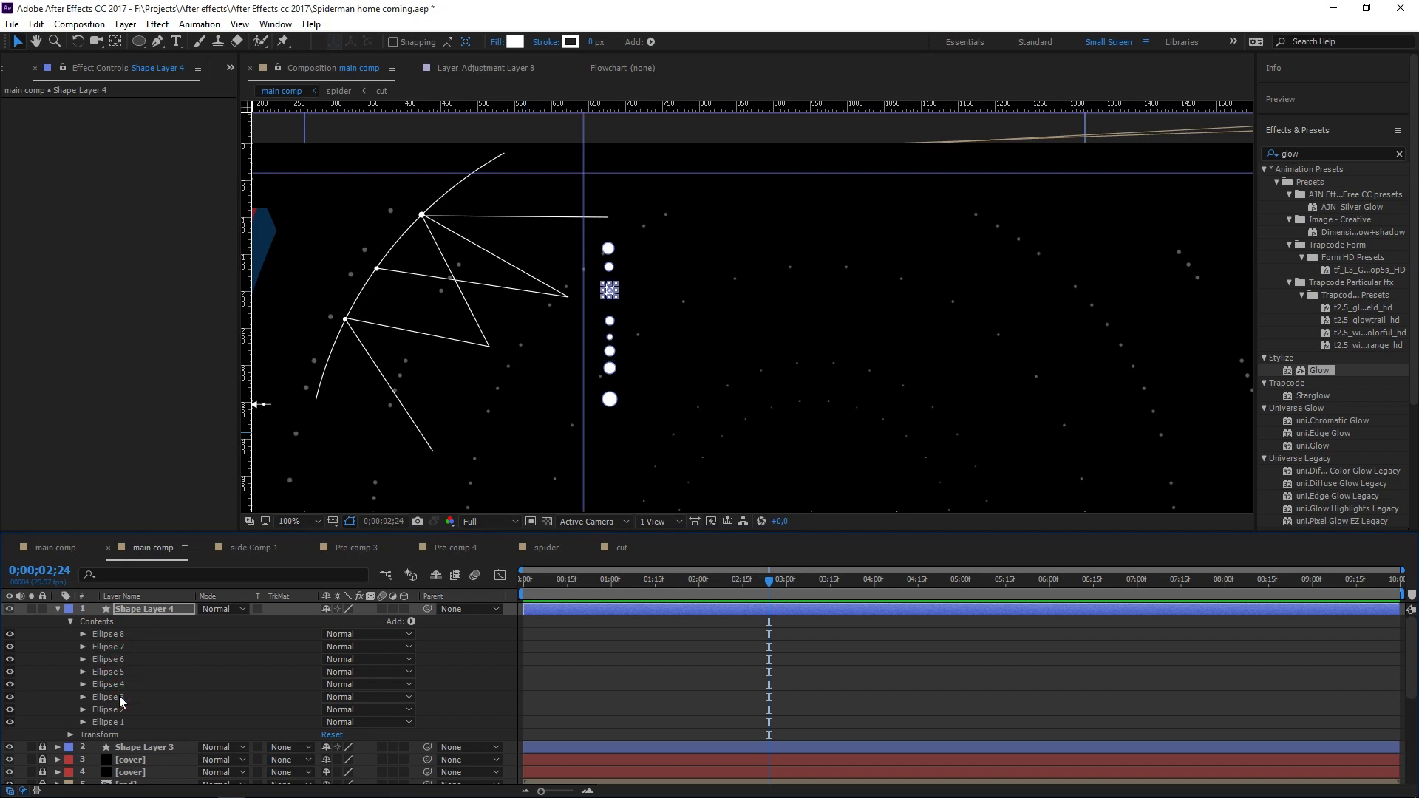
click(201, 669)
drag(119, 692, 80, 734)
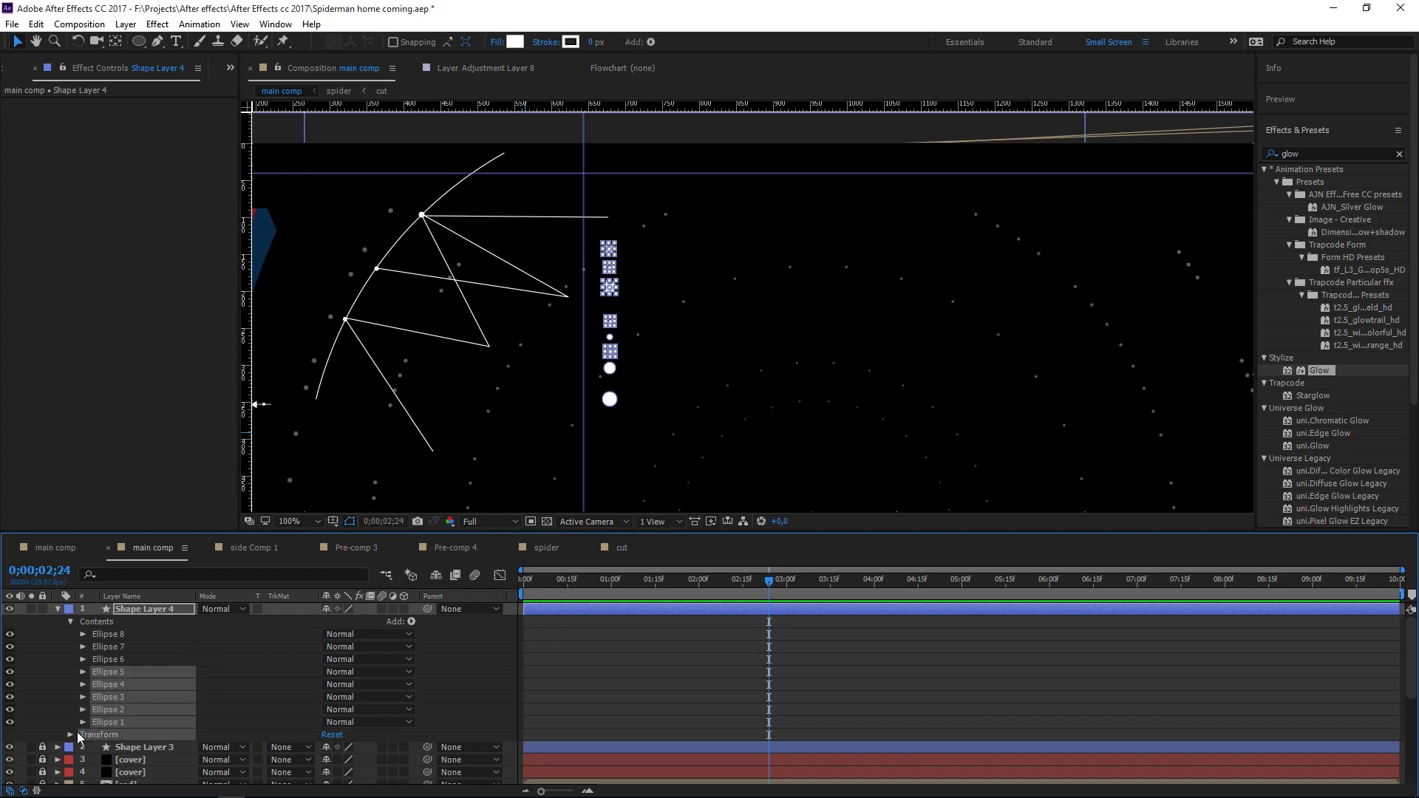
click(77, 731)
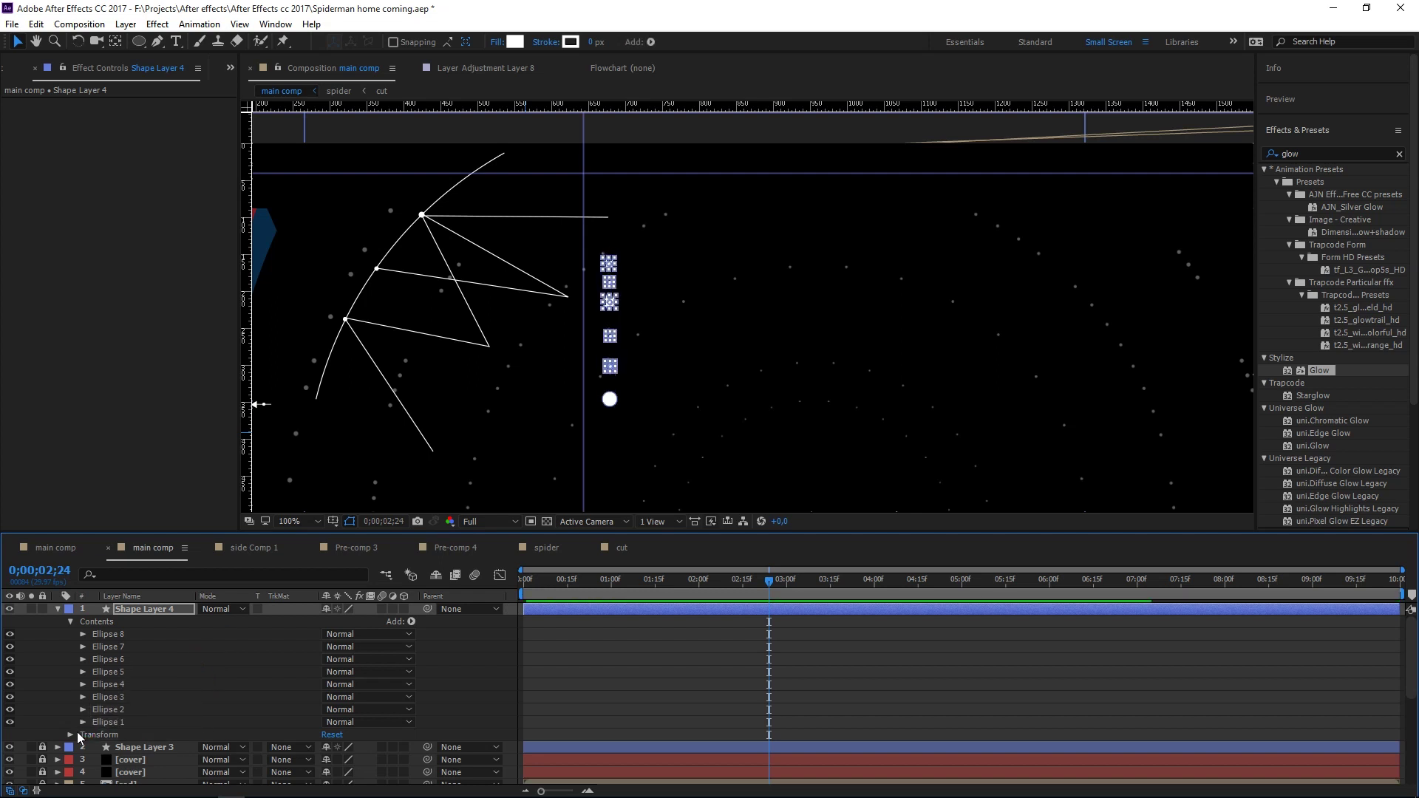
click(169, 675)
click(176, 674)
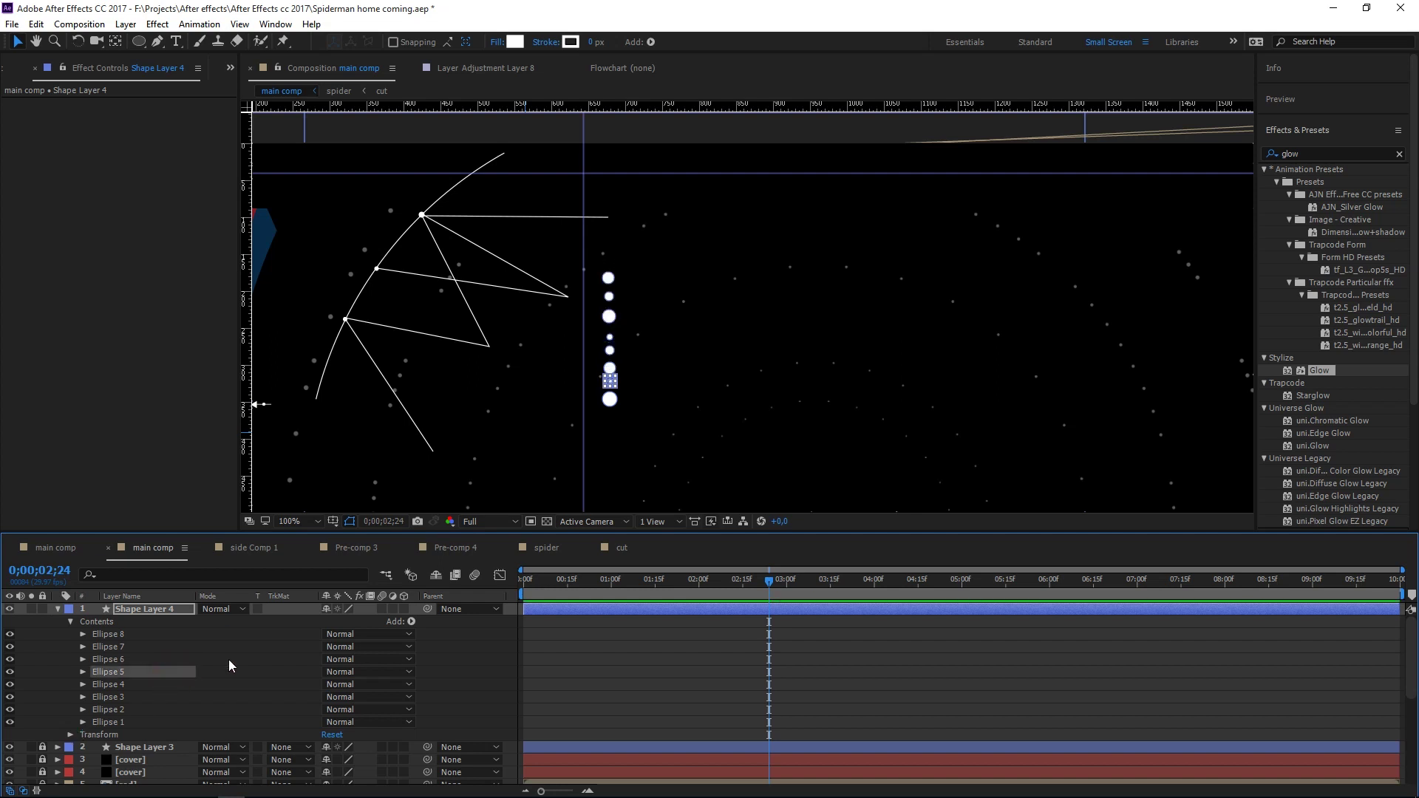
click(531, 663)
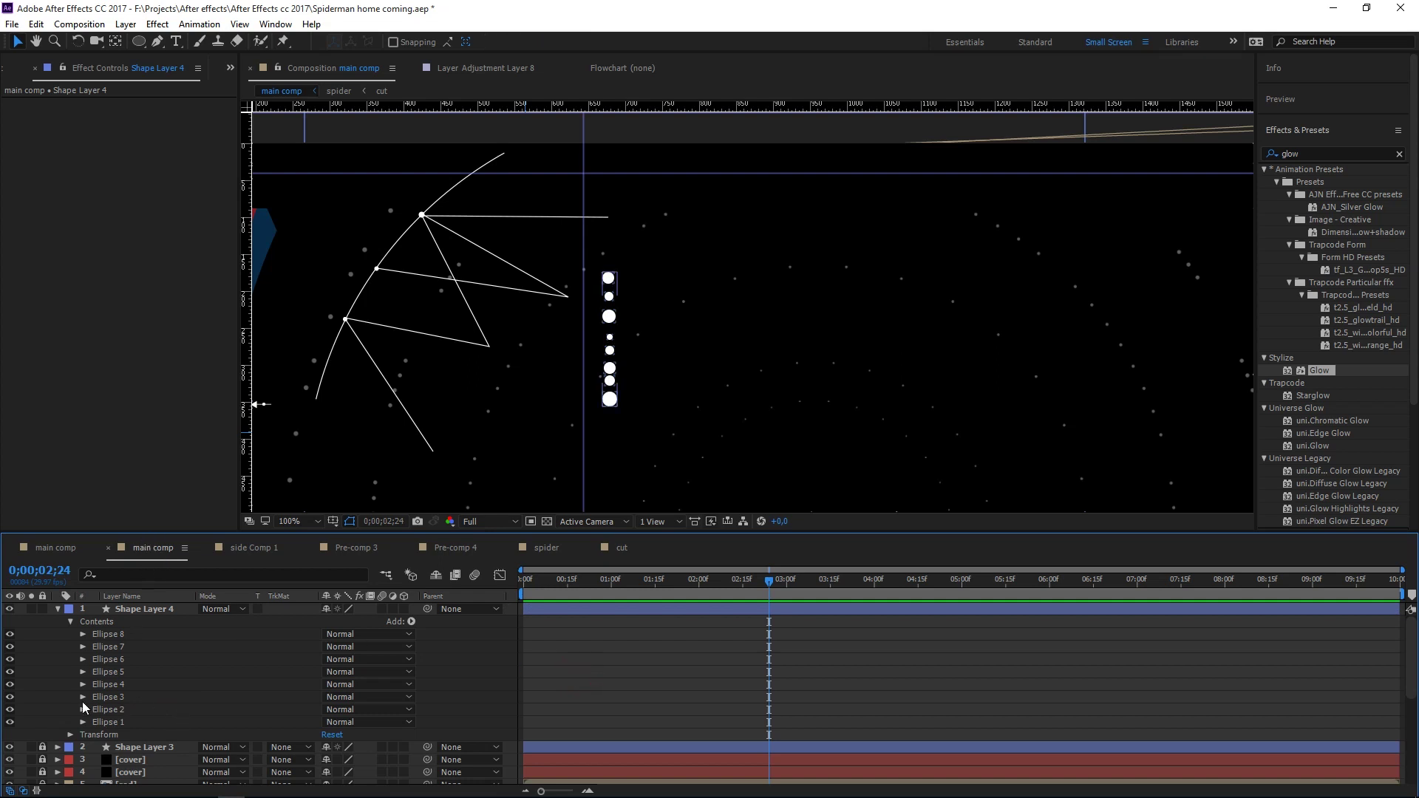
click(104, 635)
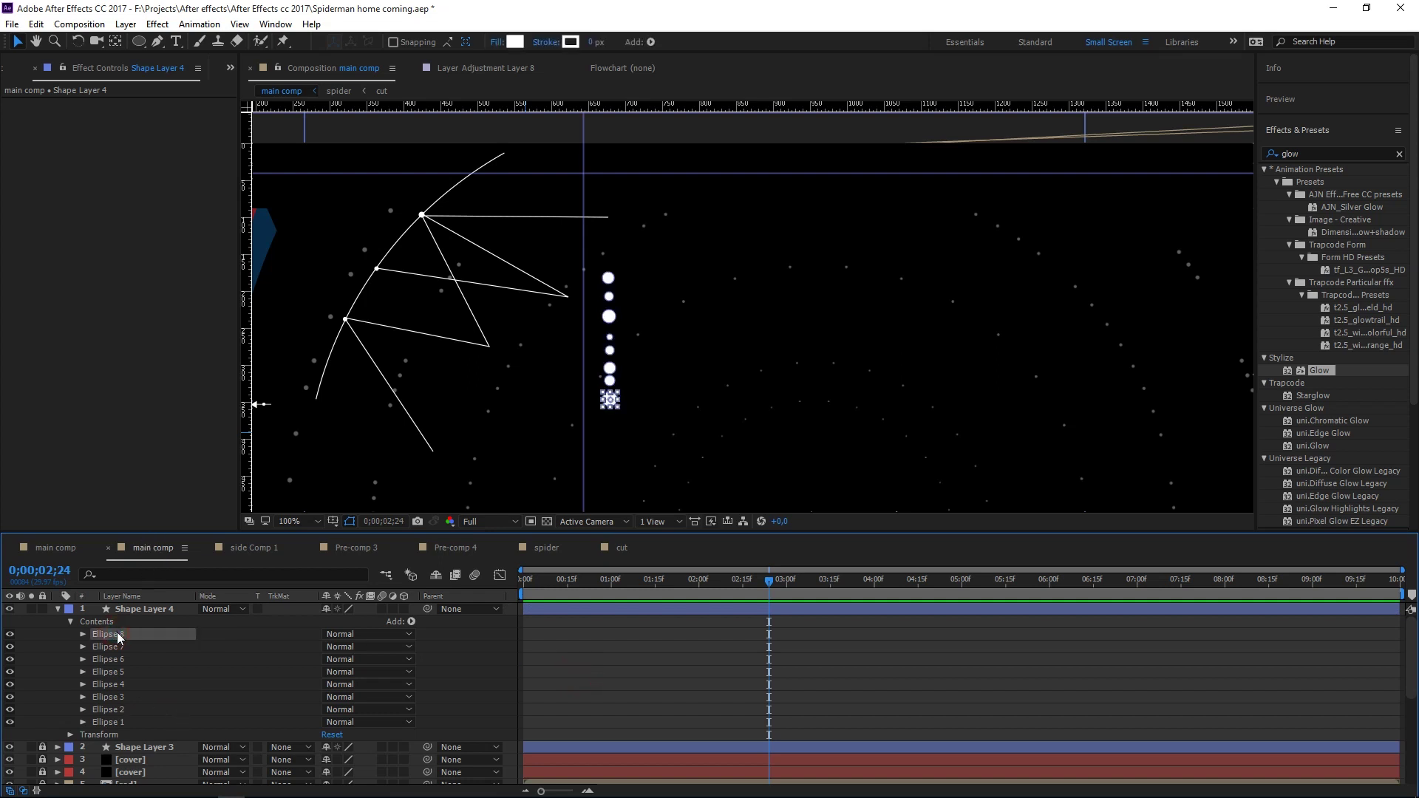
- Shrink Ellipse 8's path size to 8 and Ellipse 7's to 5
click(81, 634)
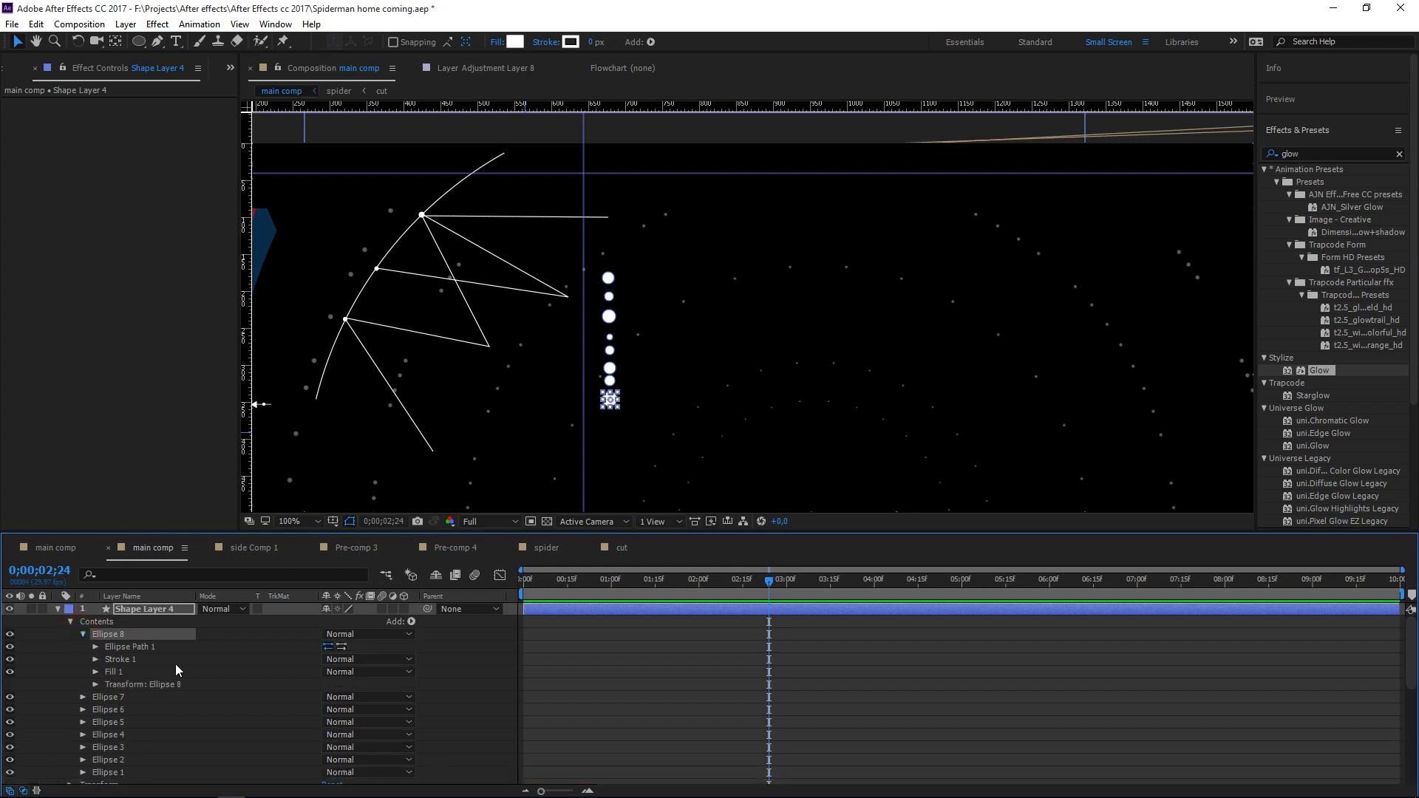
click(95, 647)
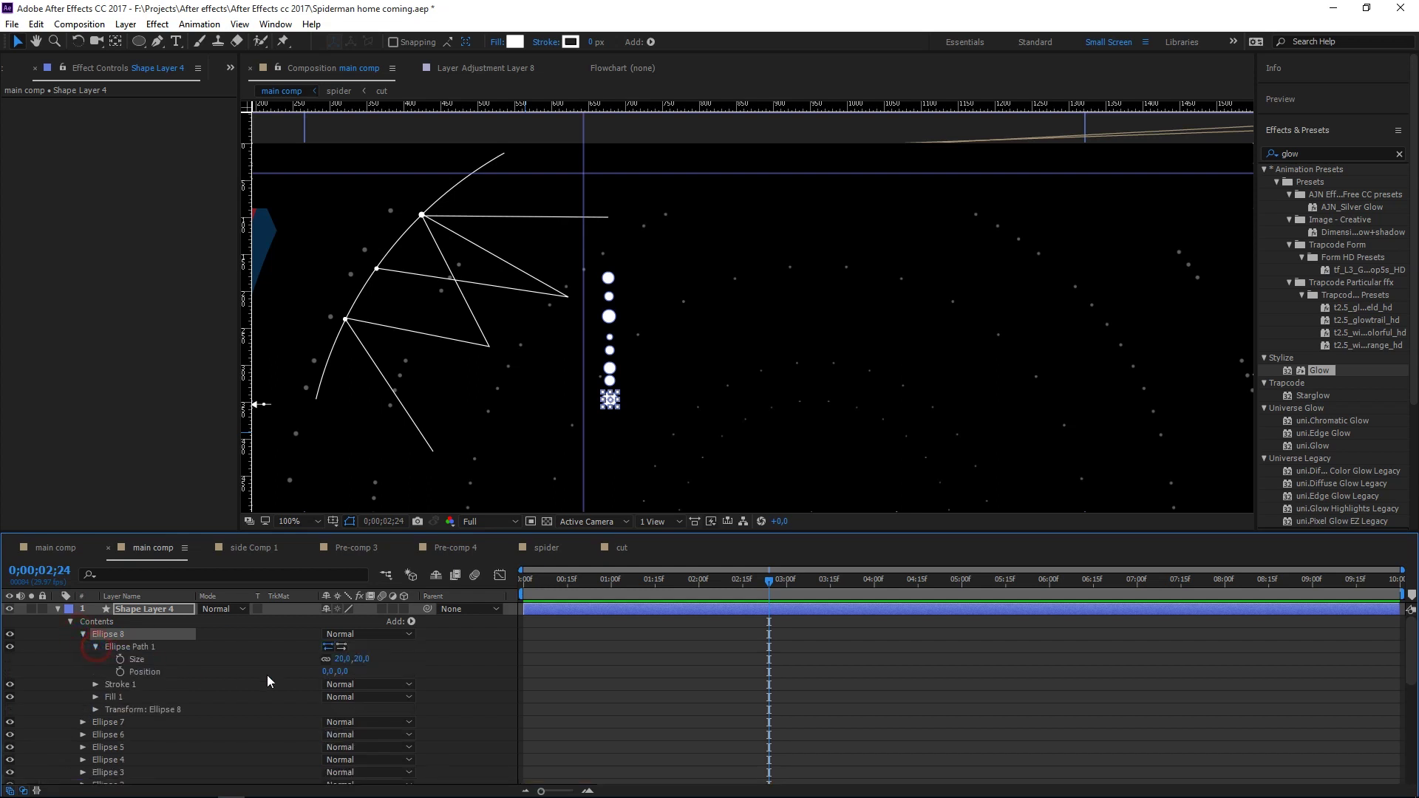
click(359, 658)
text(8)
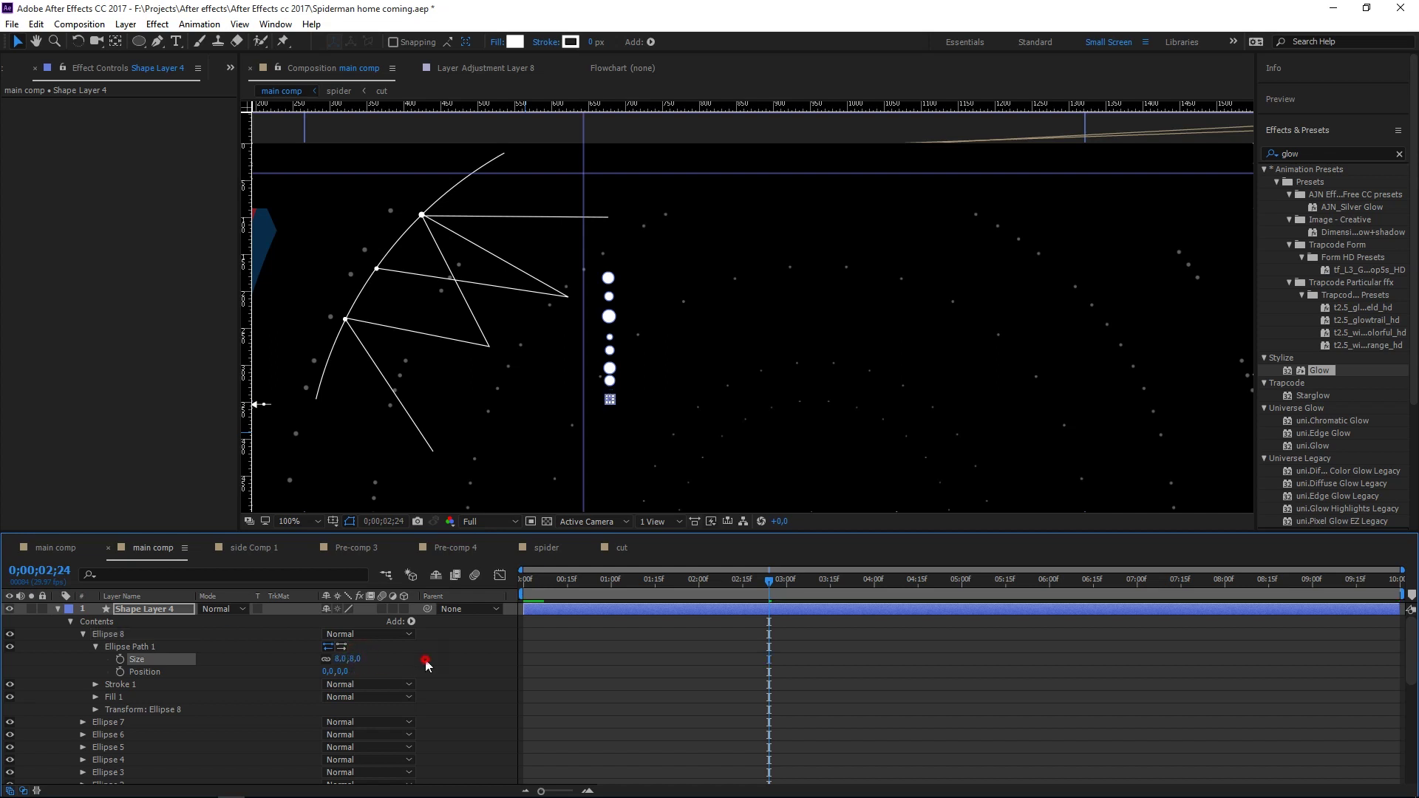
click(427, 666)
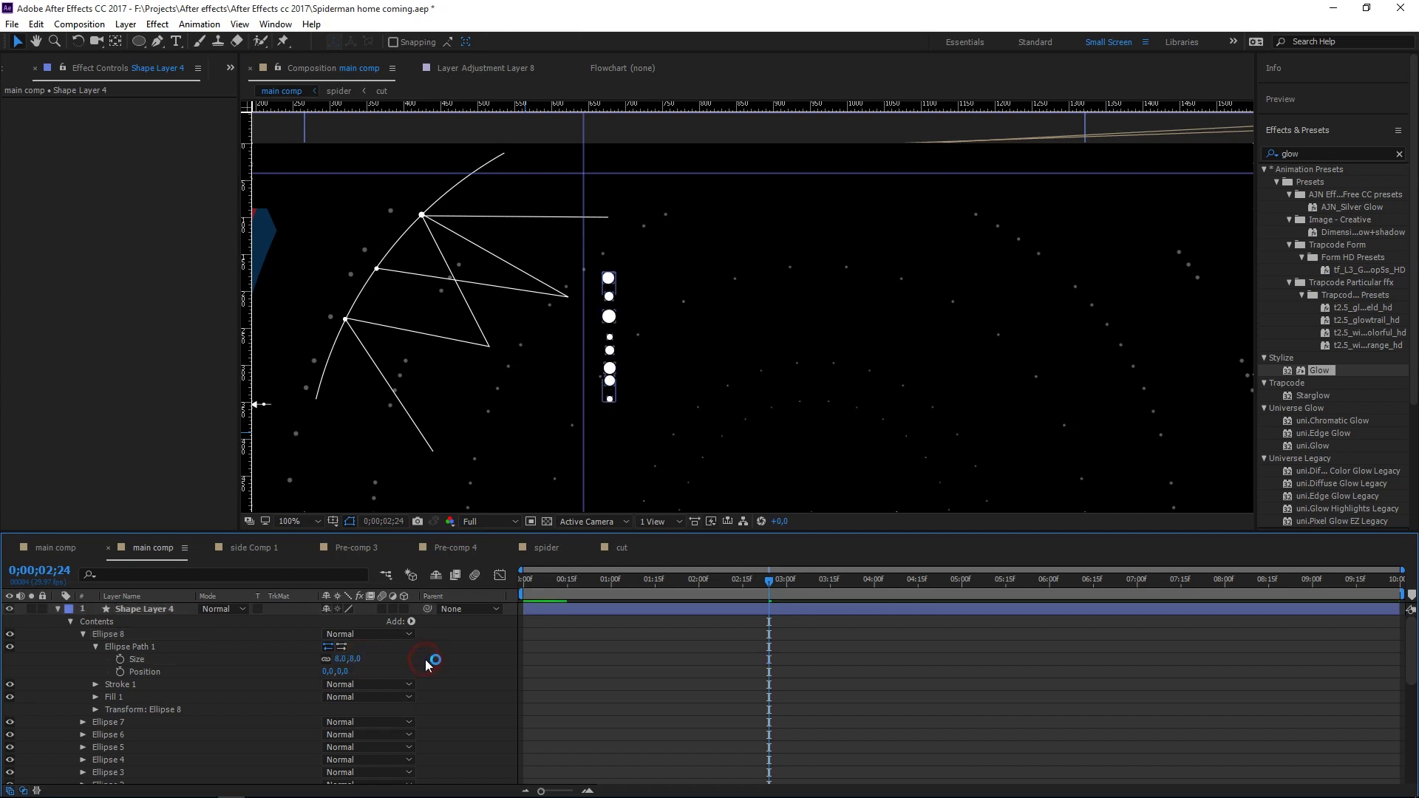
click(83, 723)
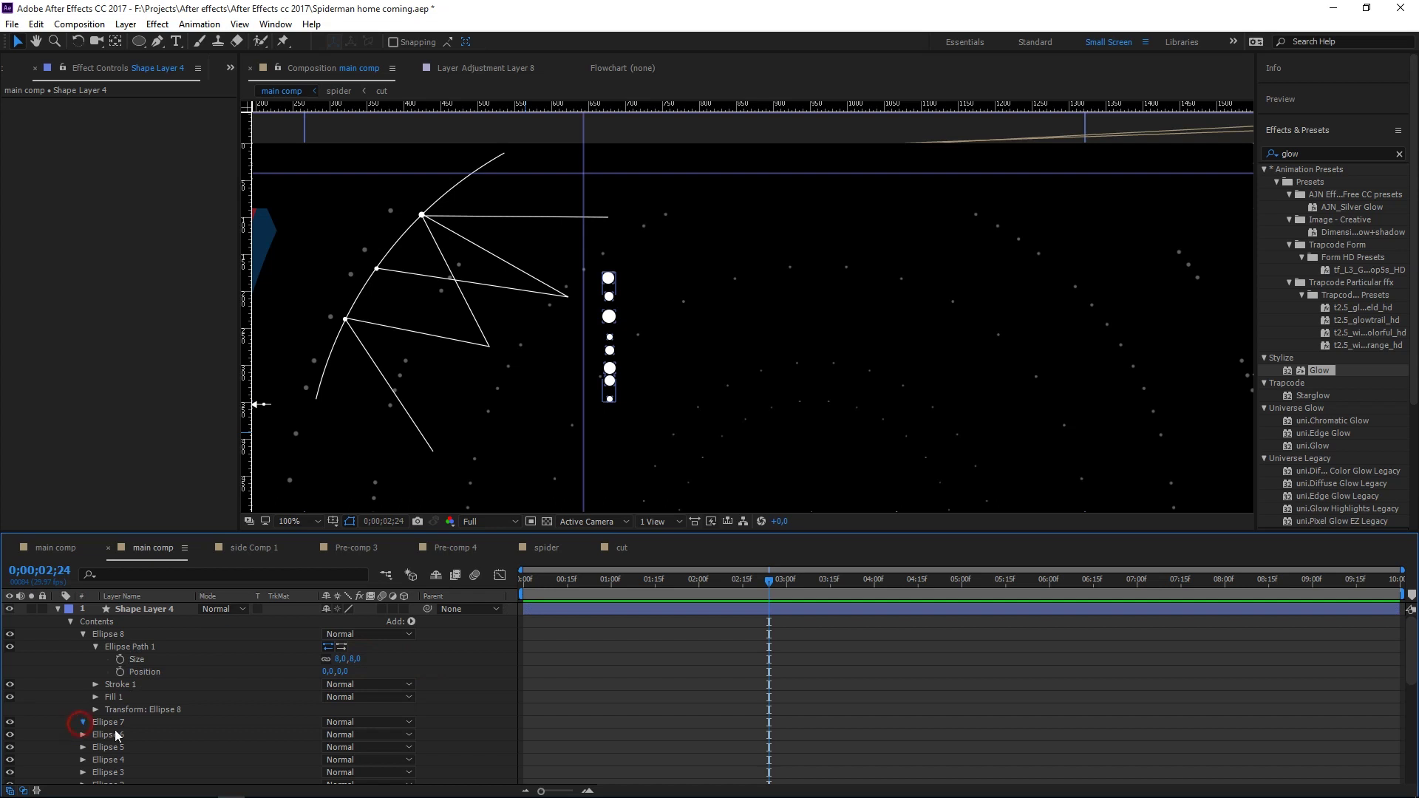
scroll(206, 734, down, 1)
click(94, 698)
drag(335, 710, 330, 710)
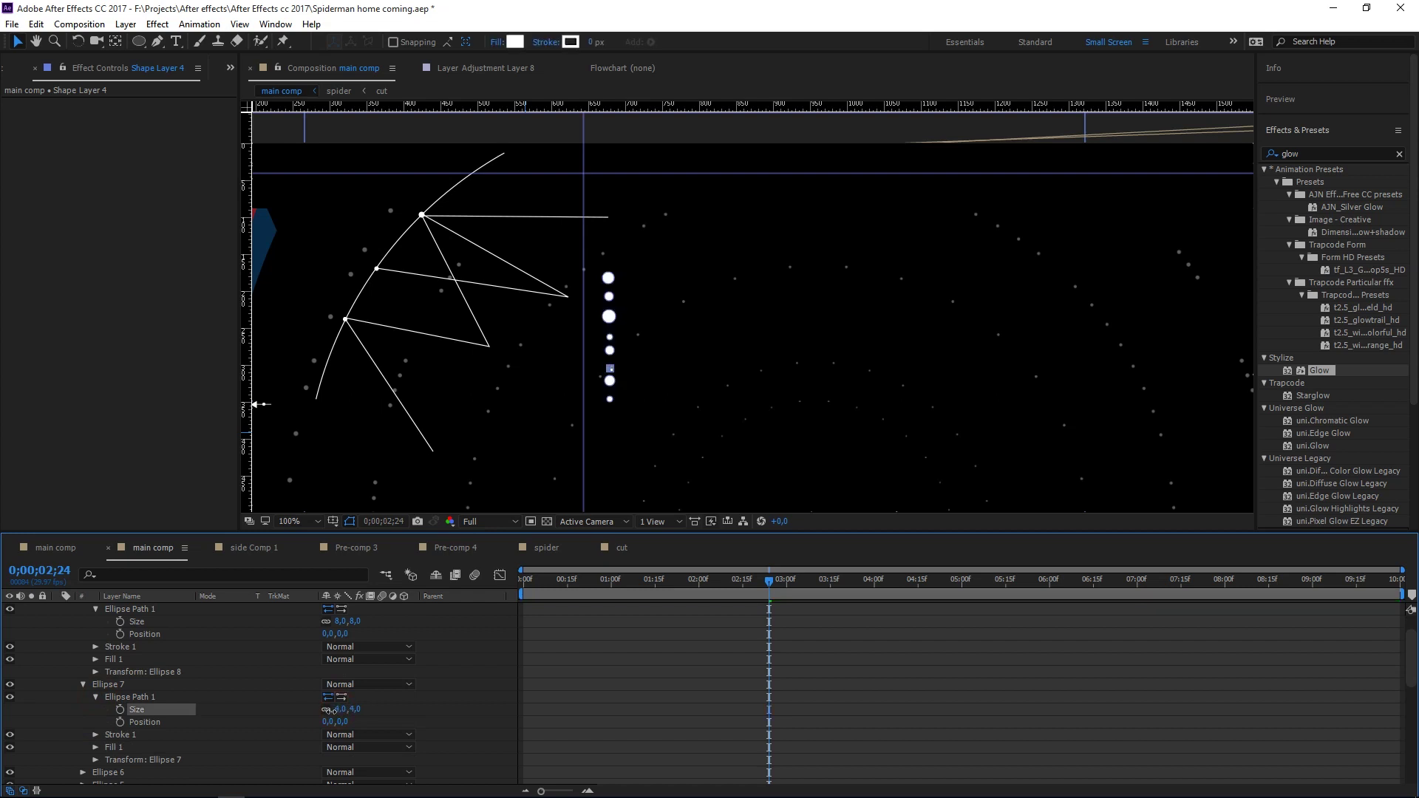
- Shrink Ellipse 6's path size to 5 and Ellipse 5's to 6
scroll(185, 733, down, 1)
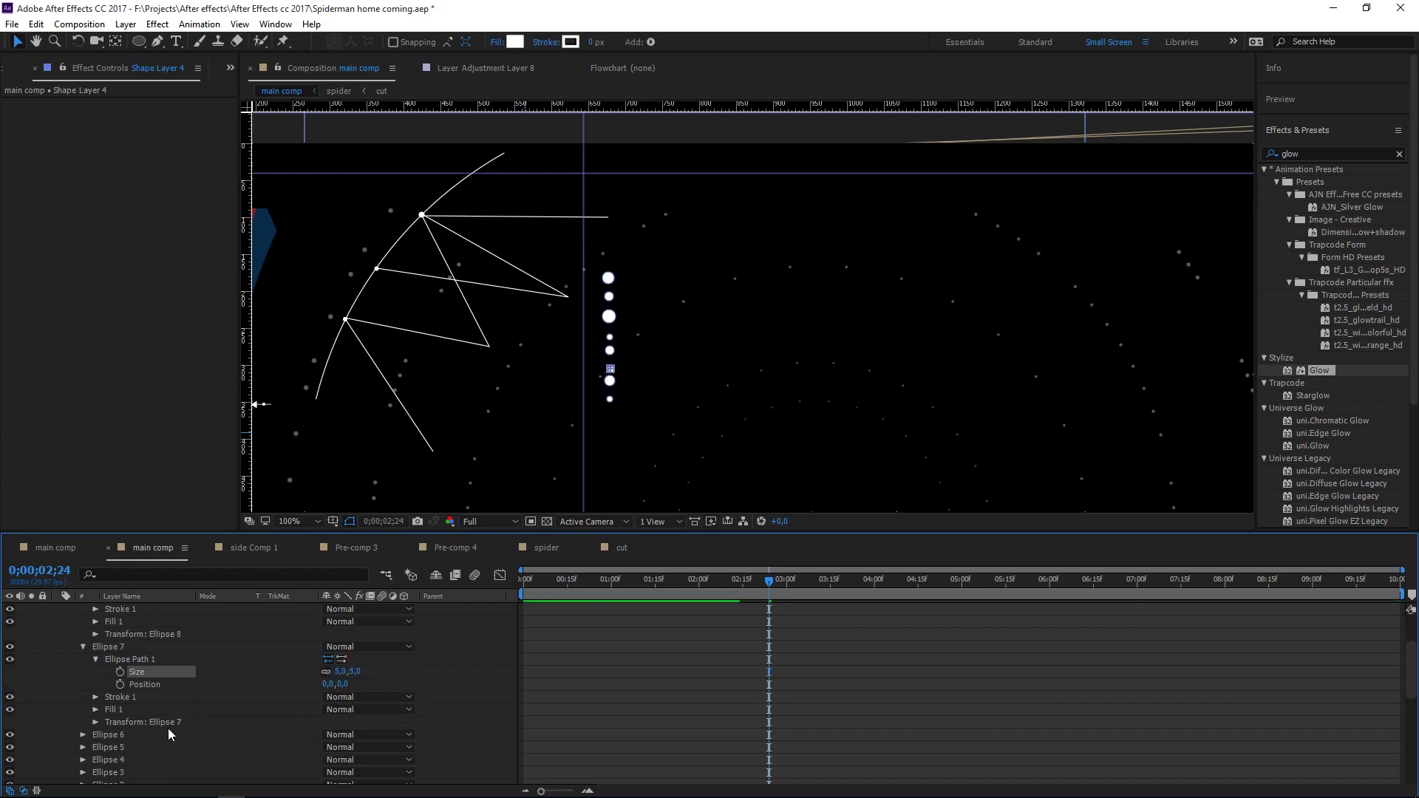
click(82, 735)
scroll(185, 734, down, 1)
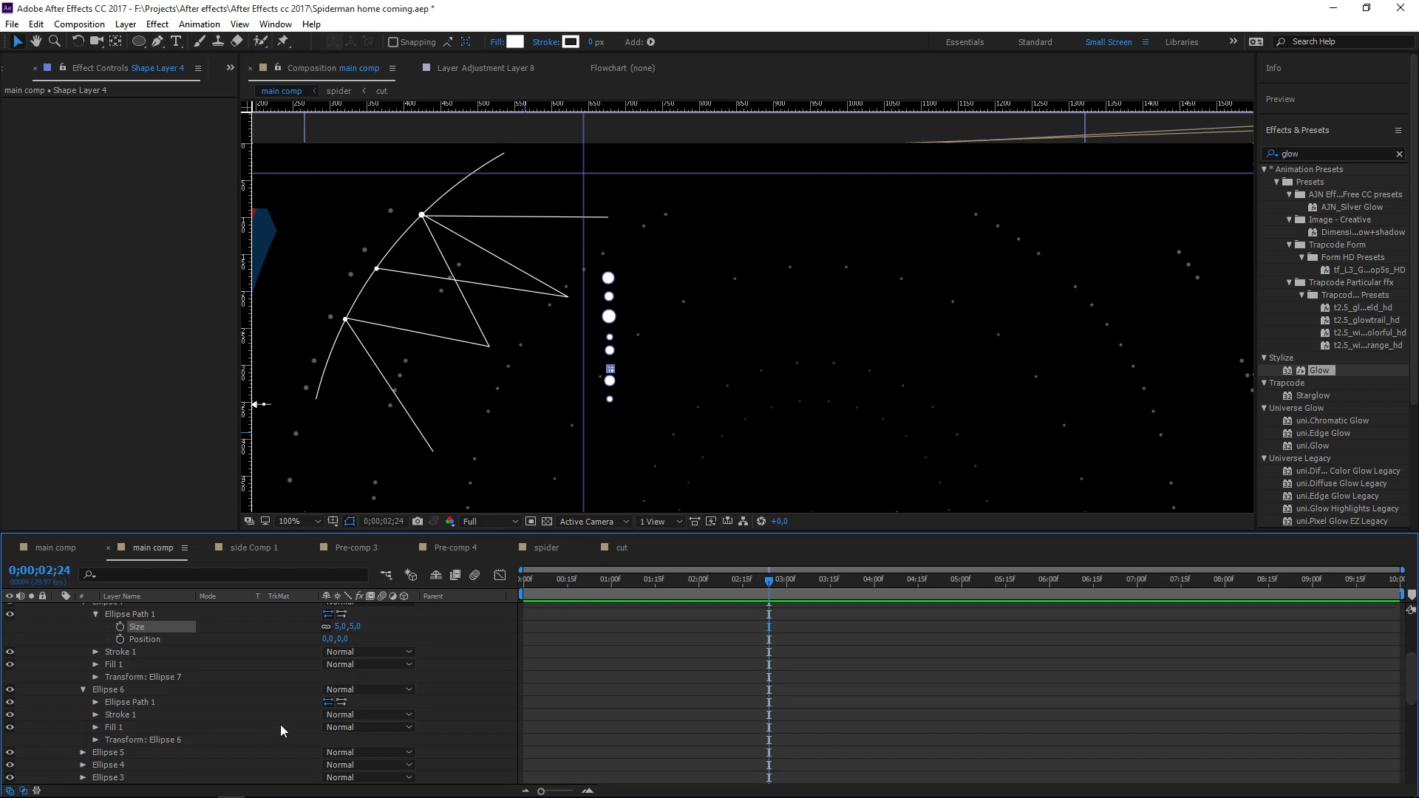
click(95, 702)
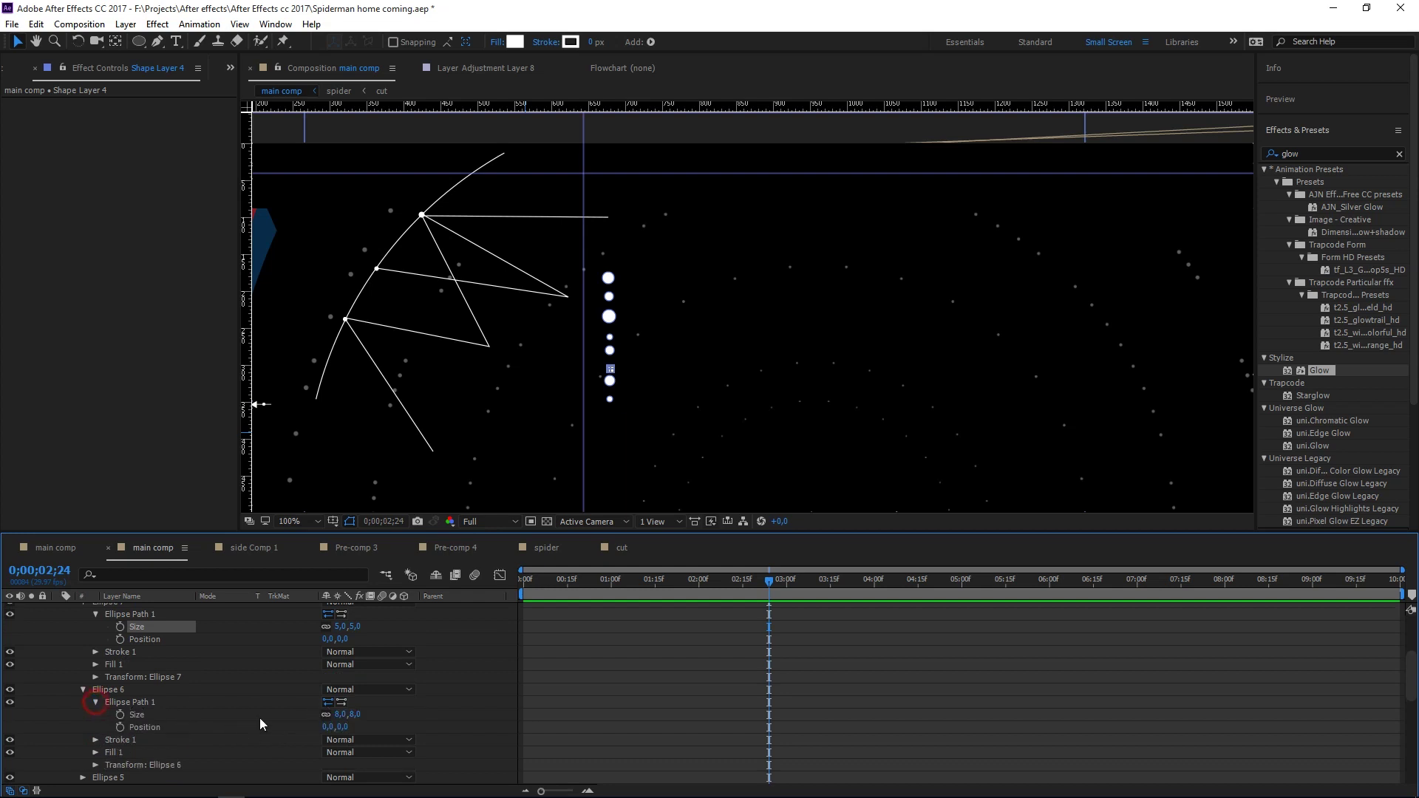
drag(340, 714, 340, 715)
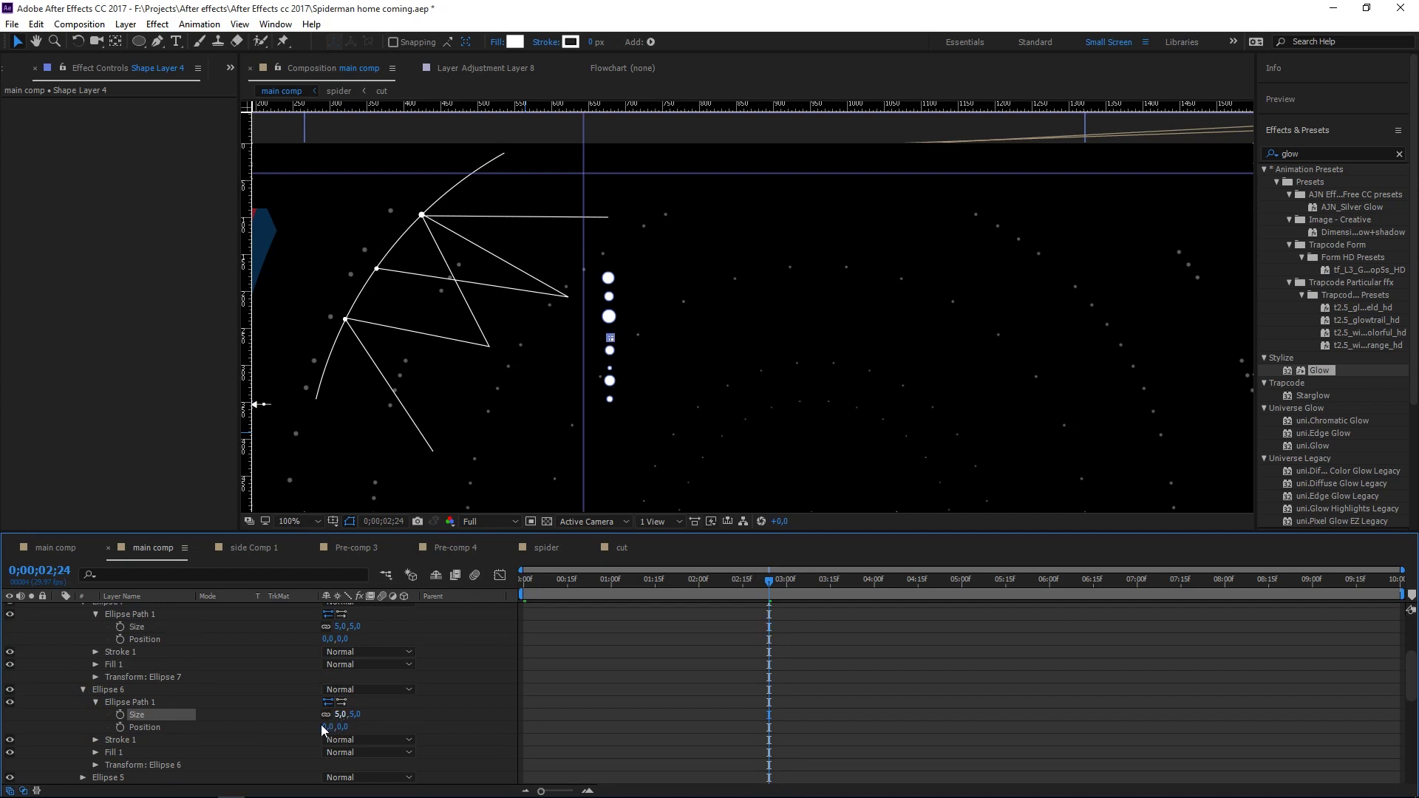
scroll(113, 745, down, 1)
click(83, 740)
scroll(140, 721, down, 2)
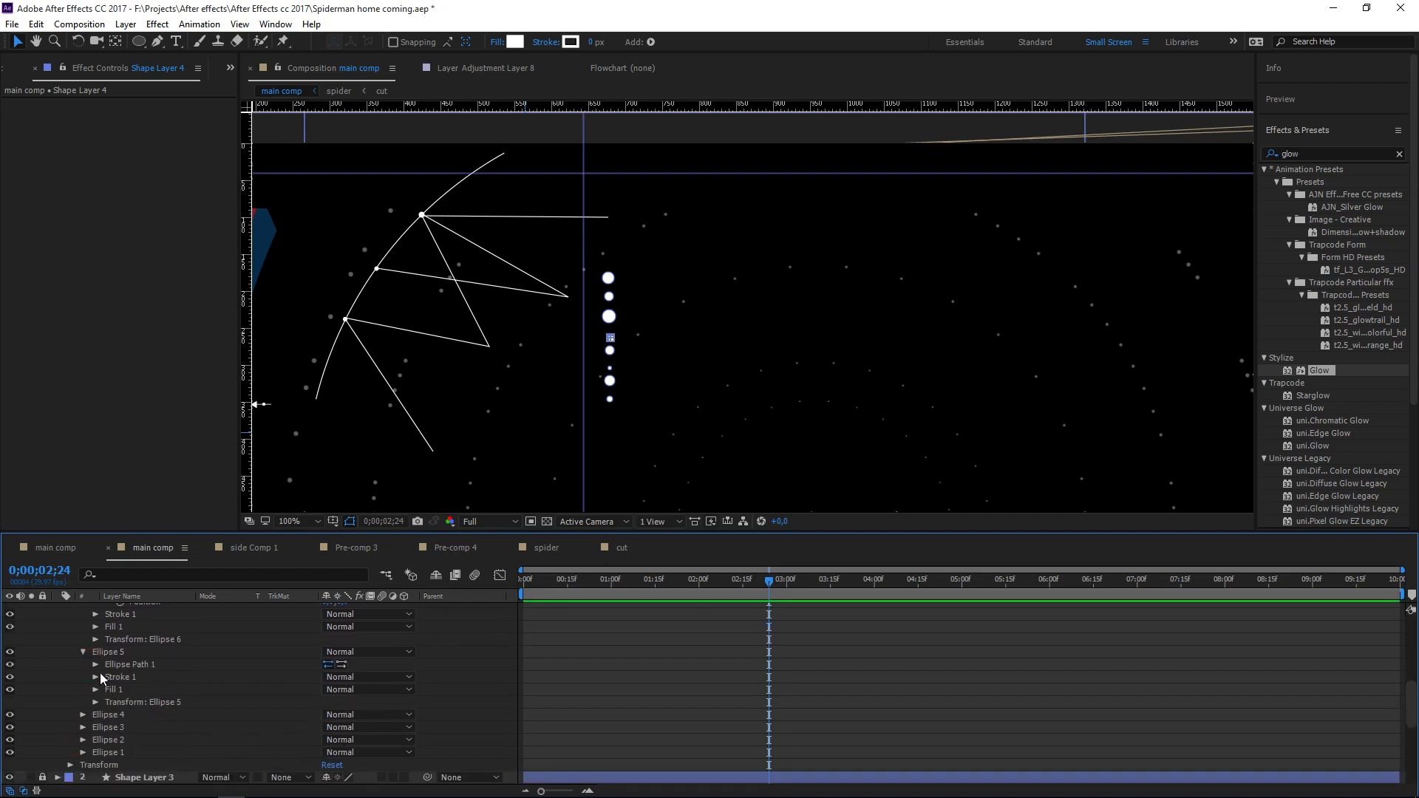
click(101, 669)
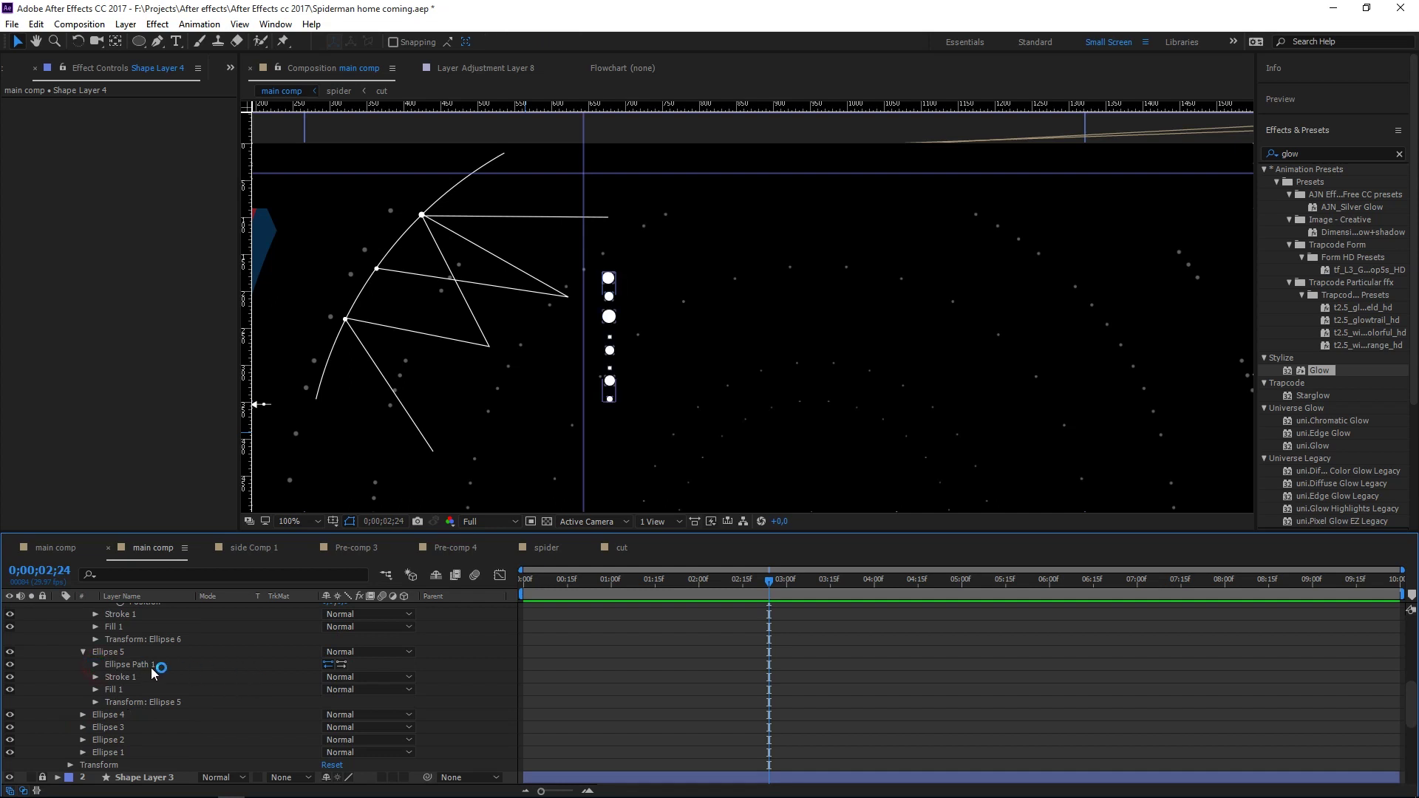
drag(363, 677, 358, 678)
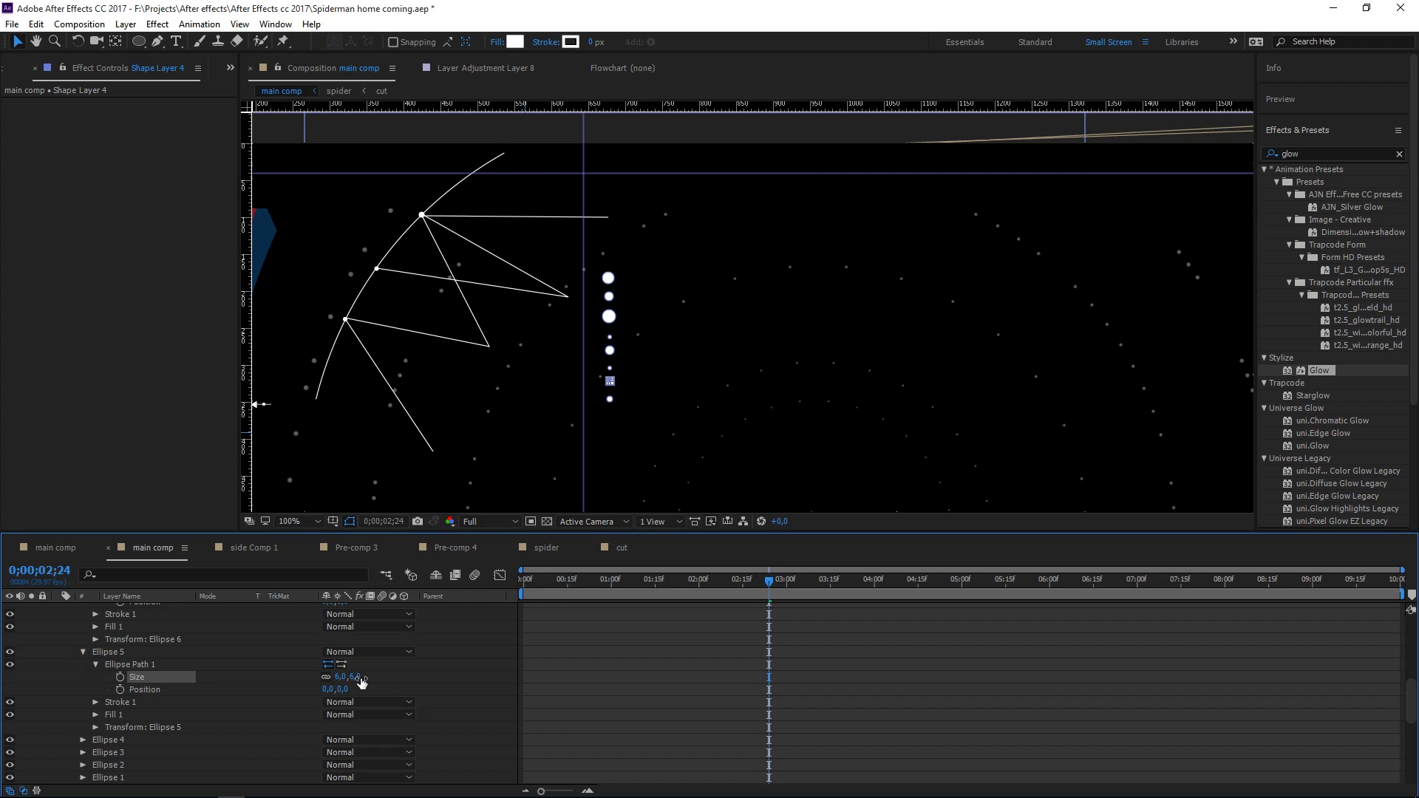
click(82, 740)
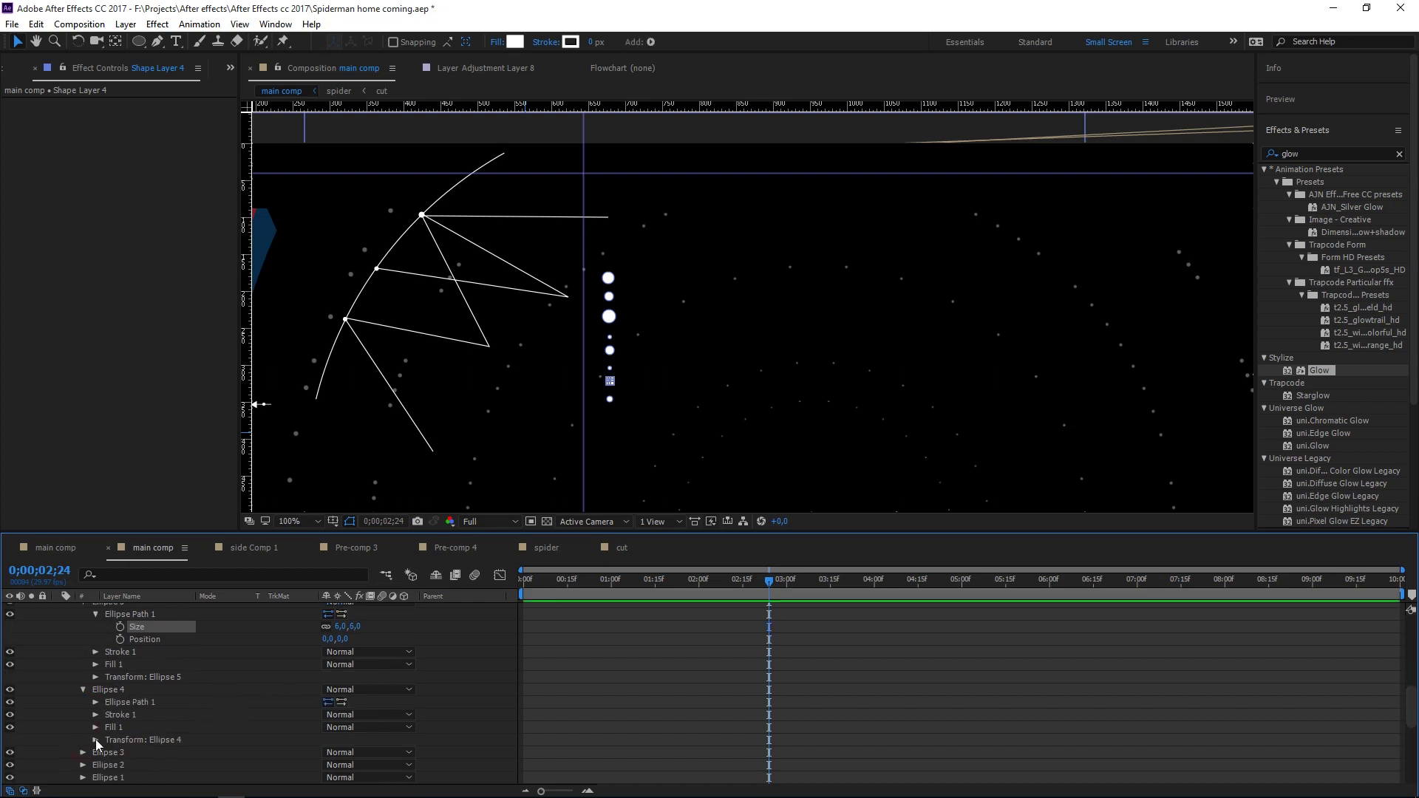
- Resize Ellipse 4 to 8 and scrub Ellipse 3's size down from 18
click(96, 702)
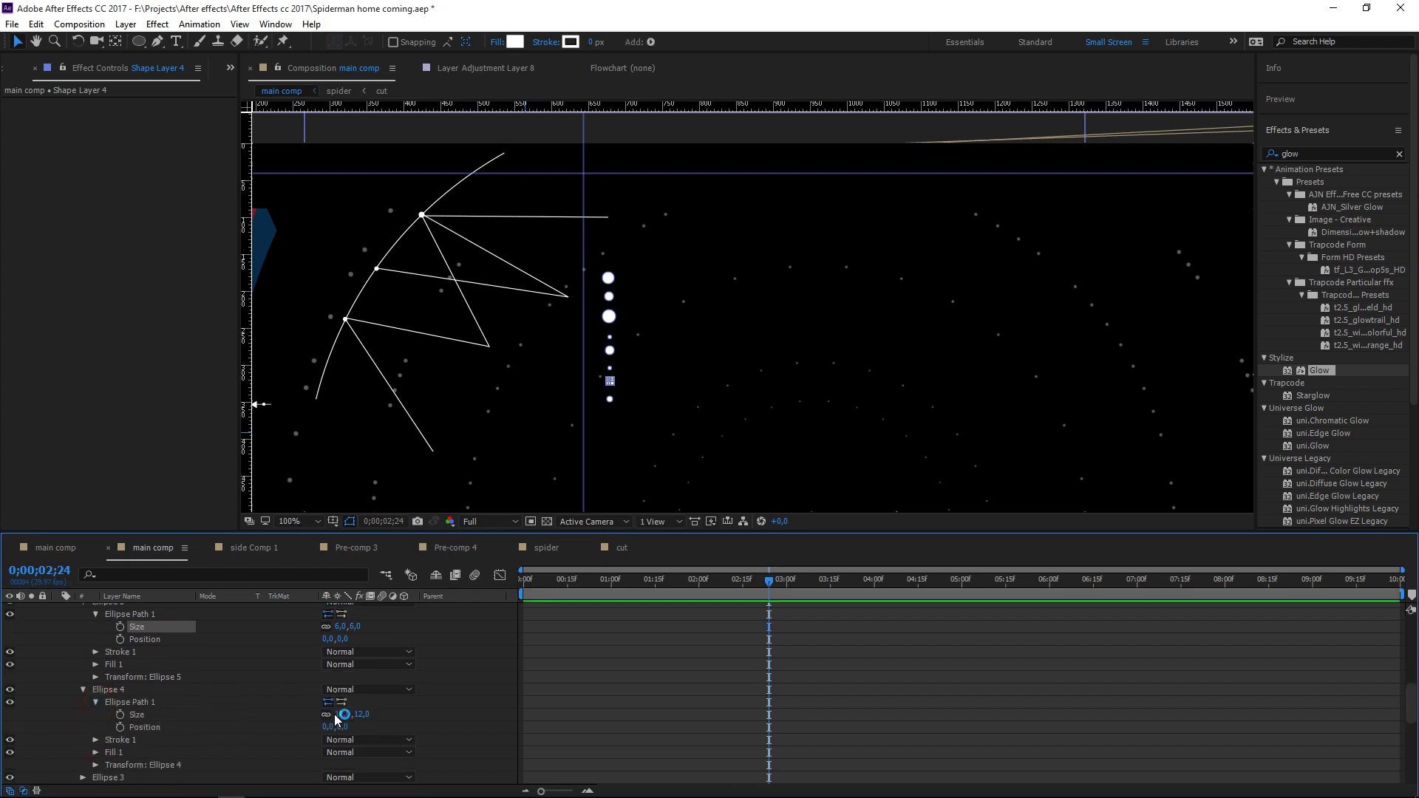
drag(348, 721, 337, 717)
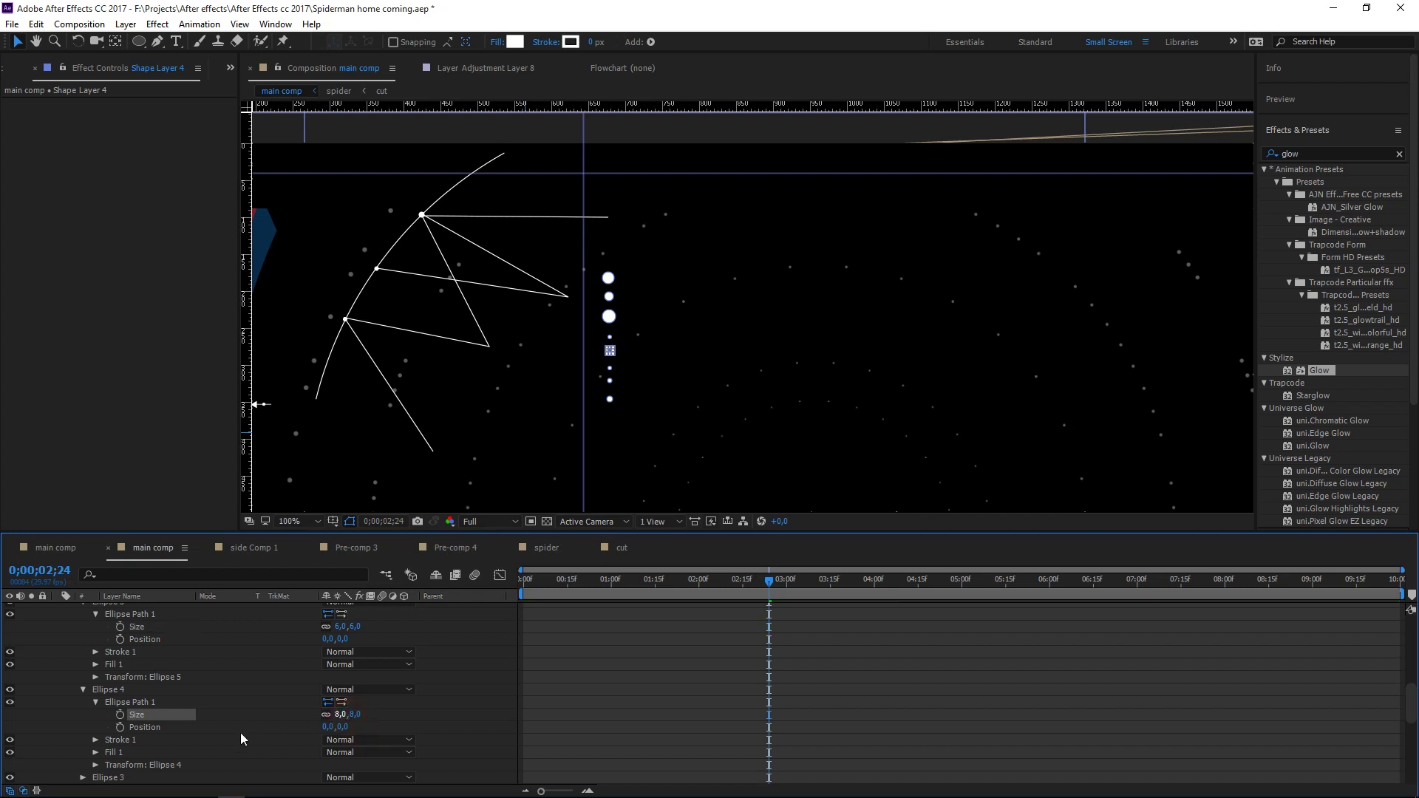
scroll(201, 728, down, 2)
click(83, 702)
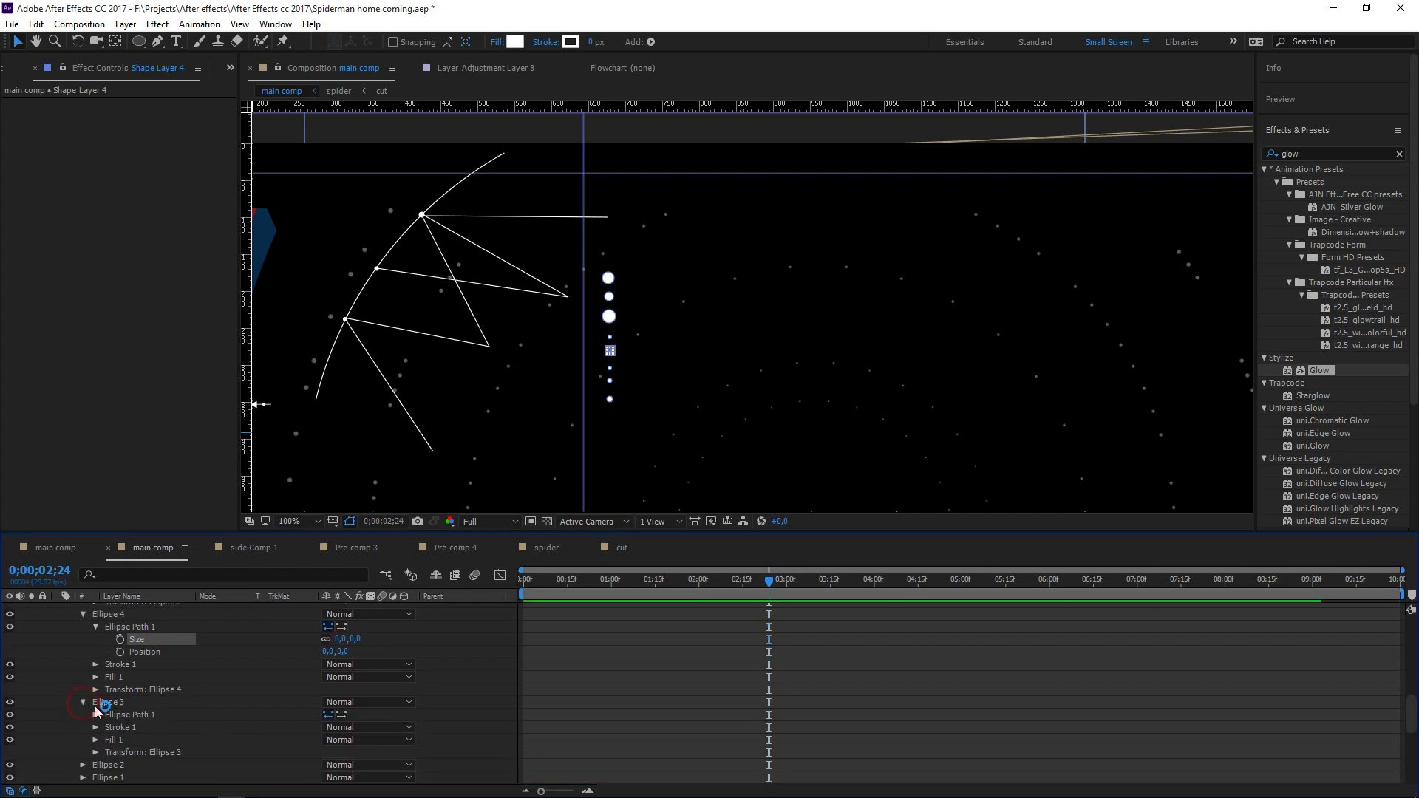
click(96, 715)
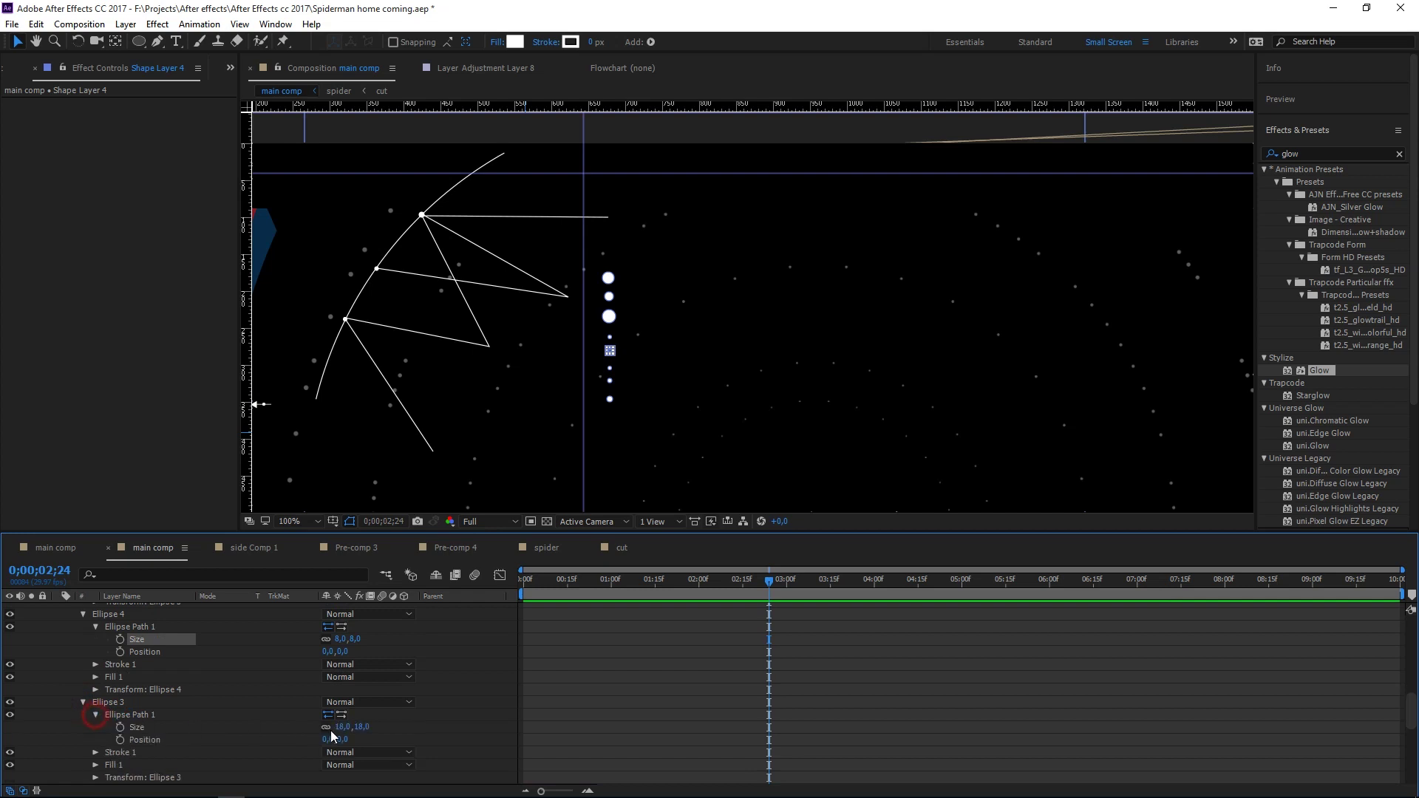
click(341, 727)
click(416, 734)
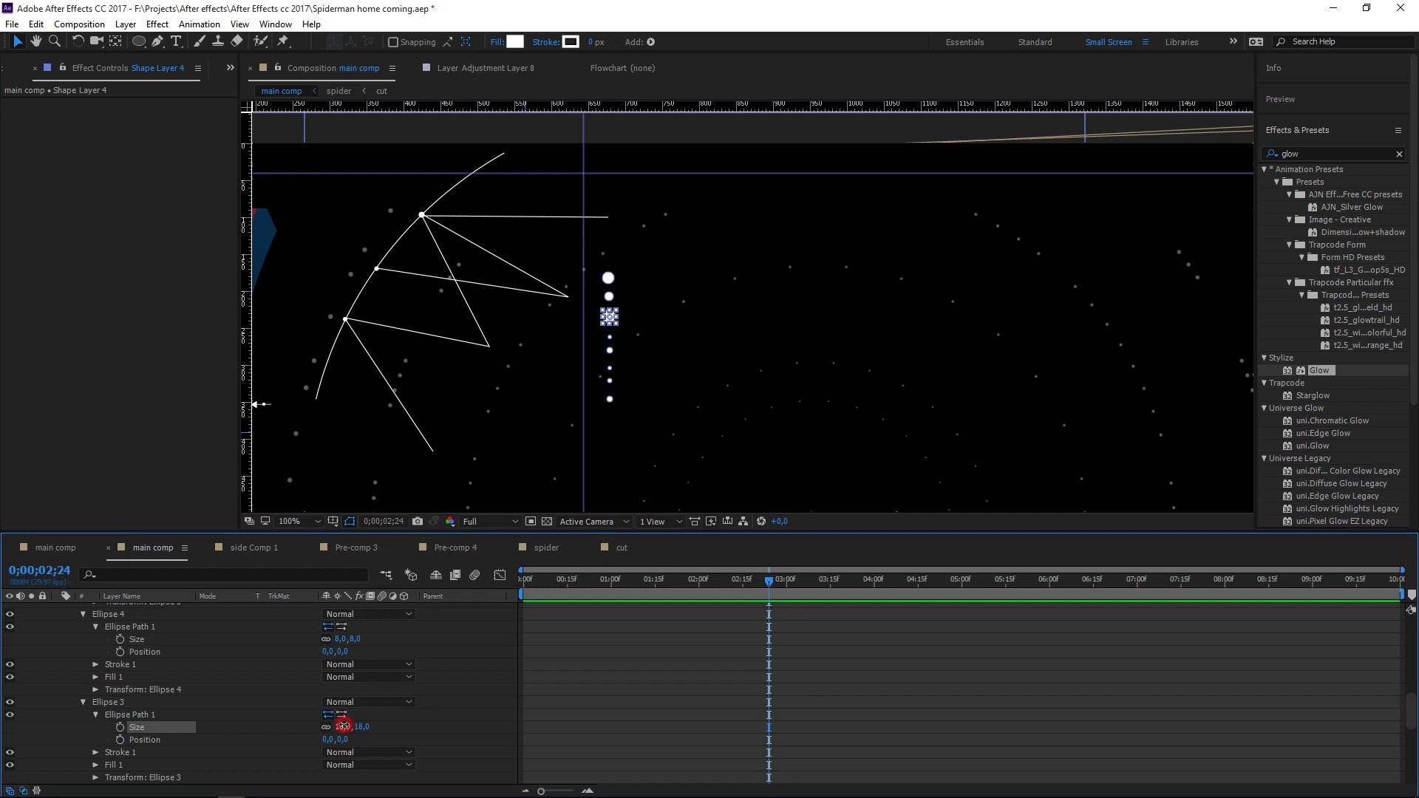
drag(341, 727, 342, 727)
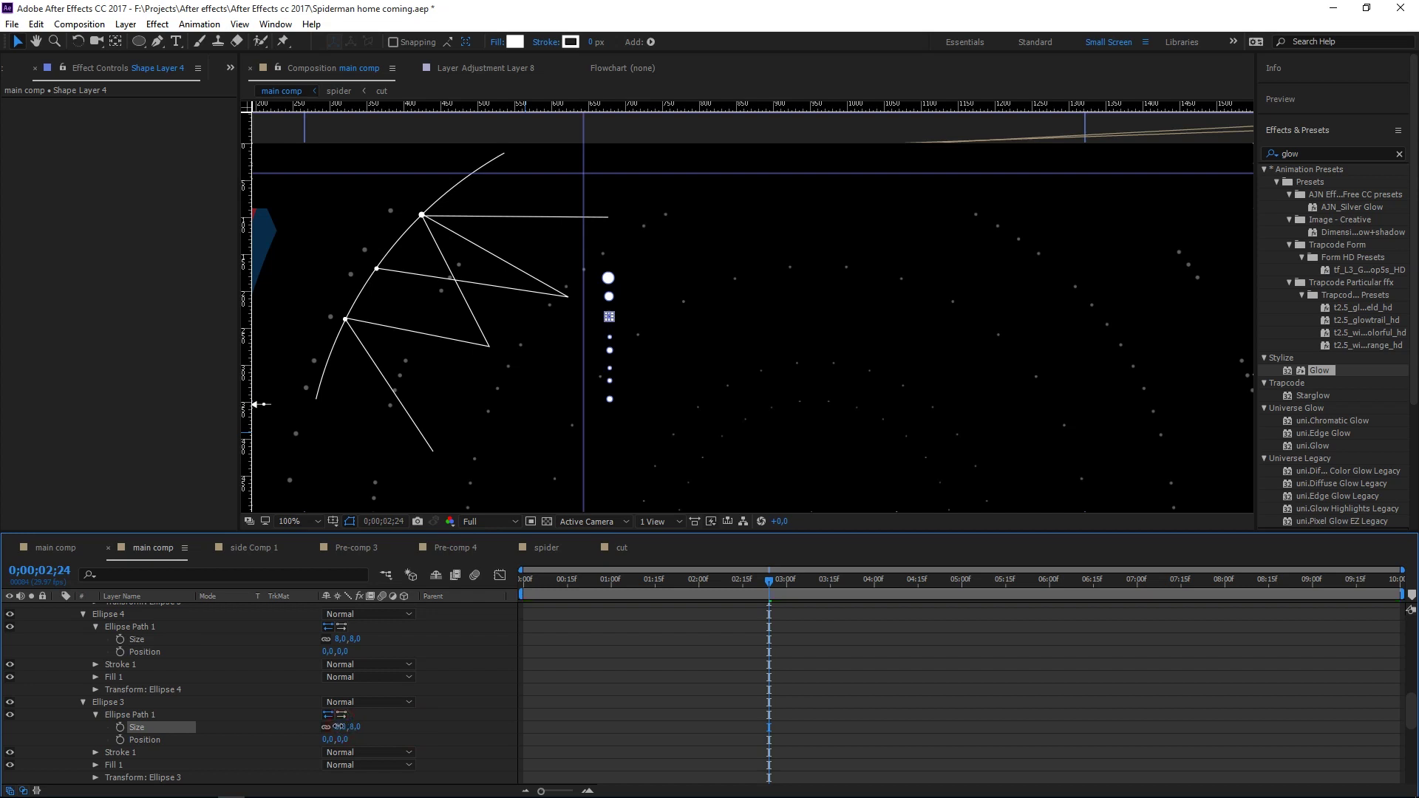
click(443, 730)
click(342, 728)
drag(340, 726, 334, 725)
- Type Ellipse 3's size, trying 4 and settling on 6
click(436, 715)
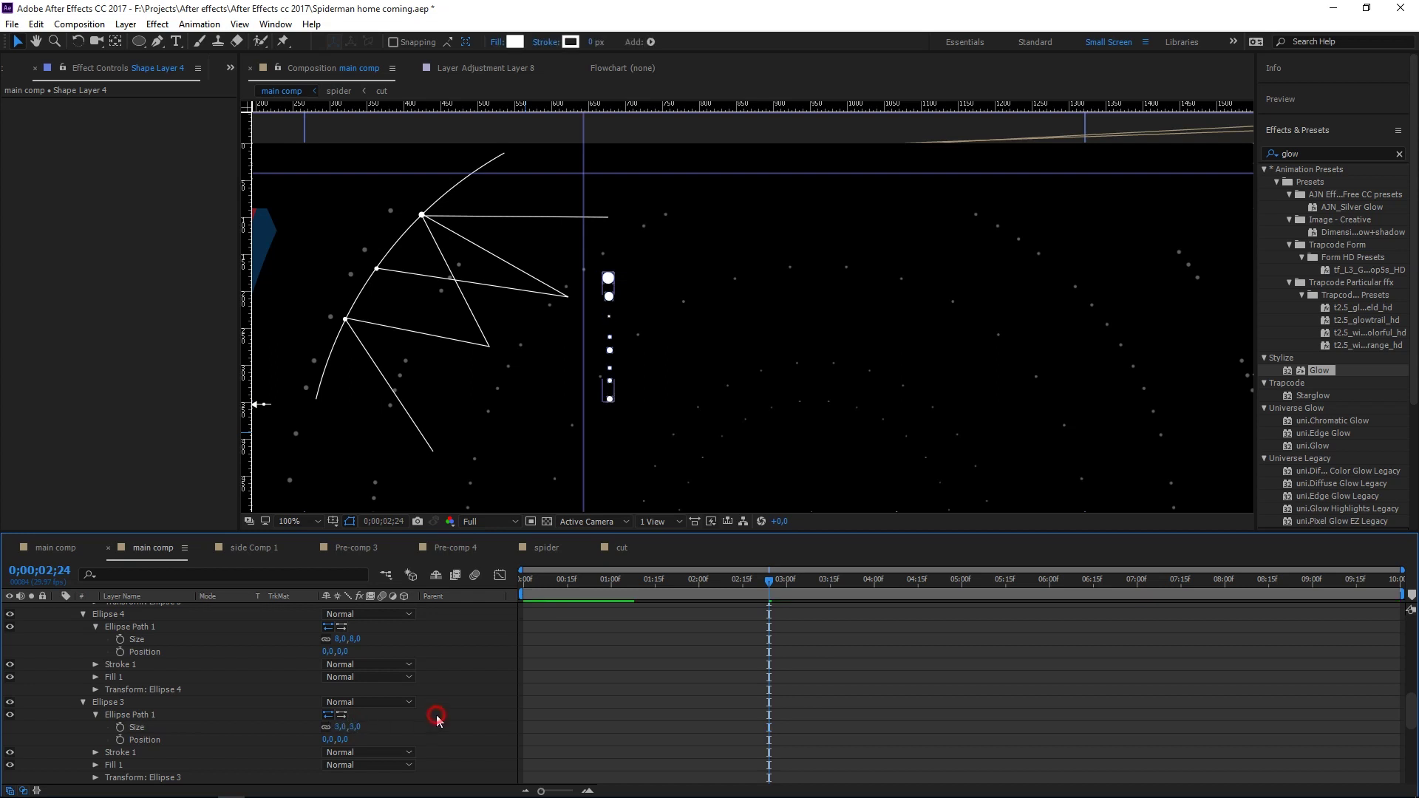
click(336, 727)
text(4)
key(Return)
click(471, 721)
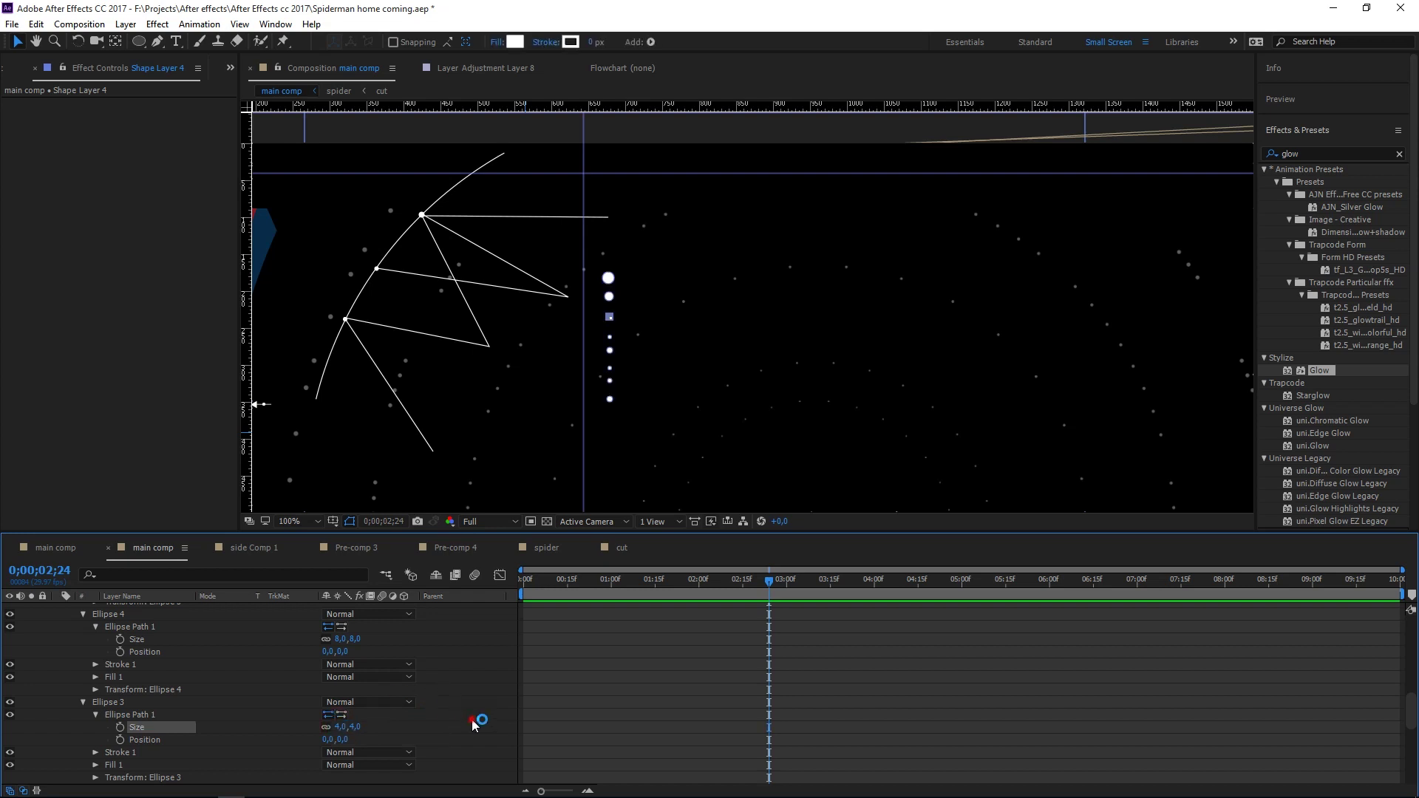
click(339, 727)
text(6)
key(Return)
click(454, 734)
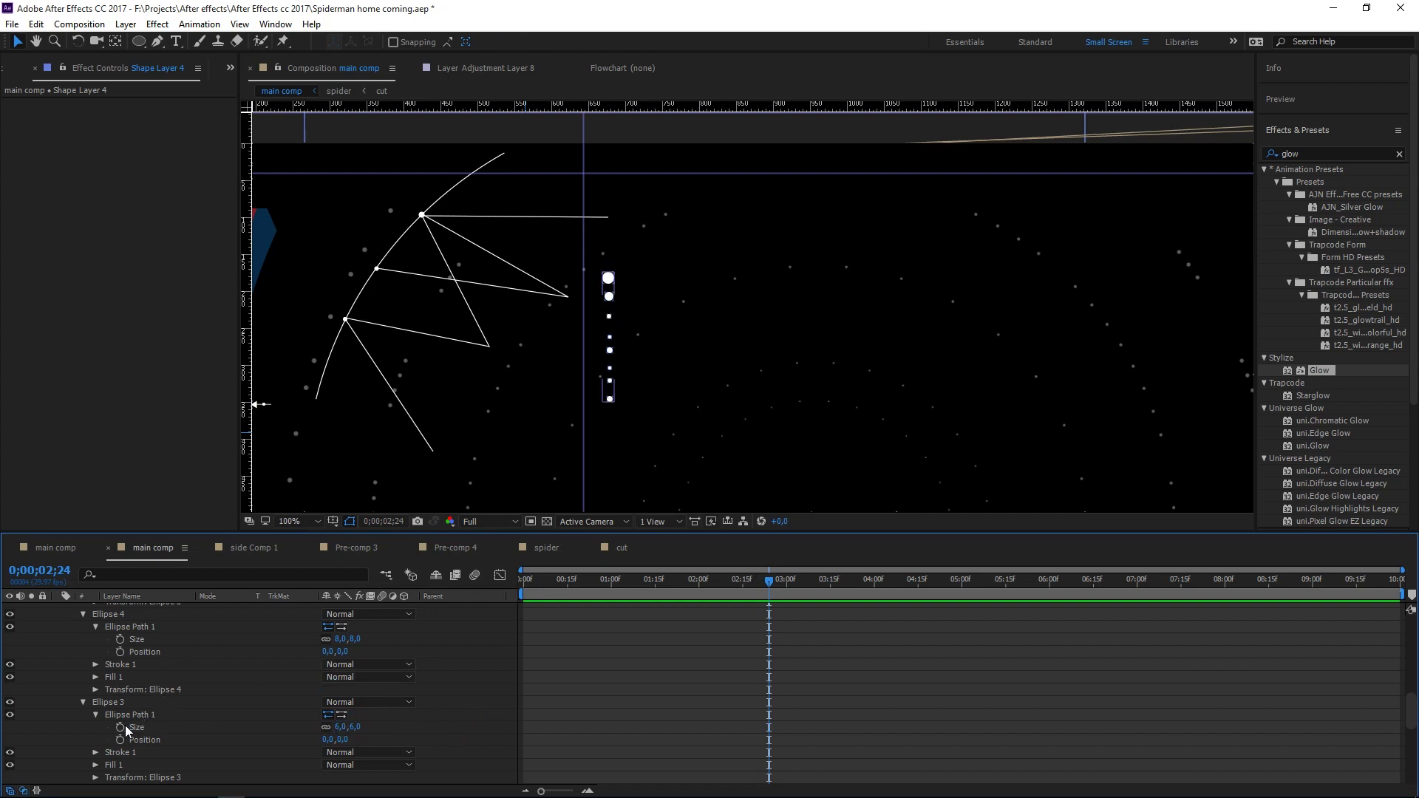
- Set Ellipse 2's path size to 8 and expand Ellipse 1's properties
scroll(111, 721, down, 2)
click(83, 714)
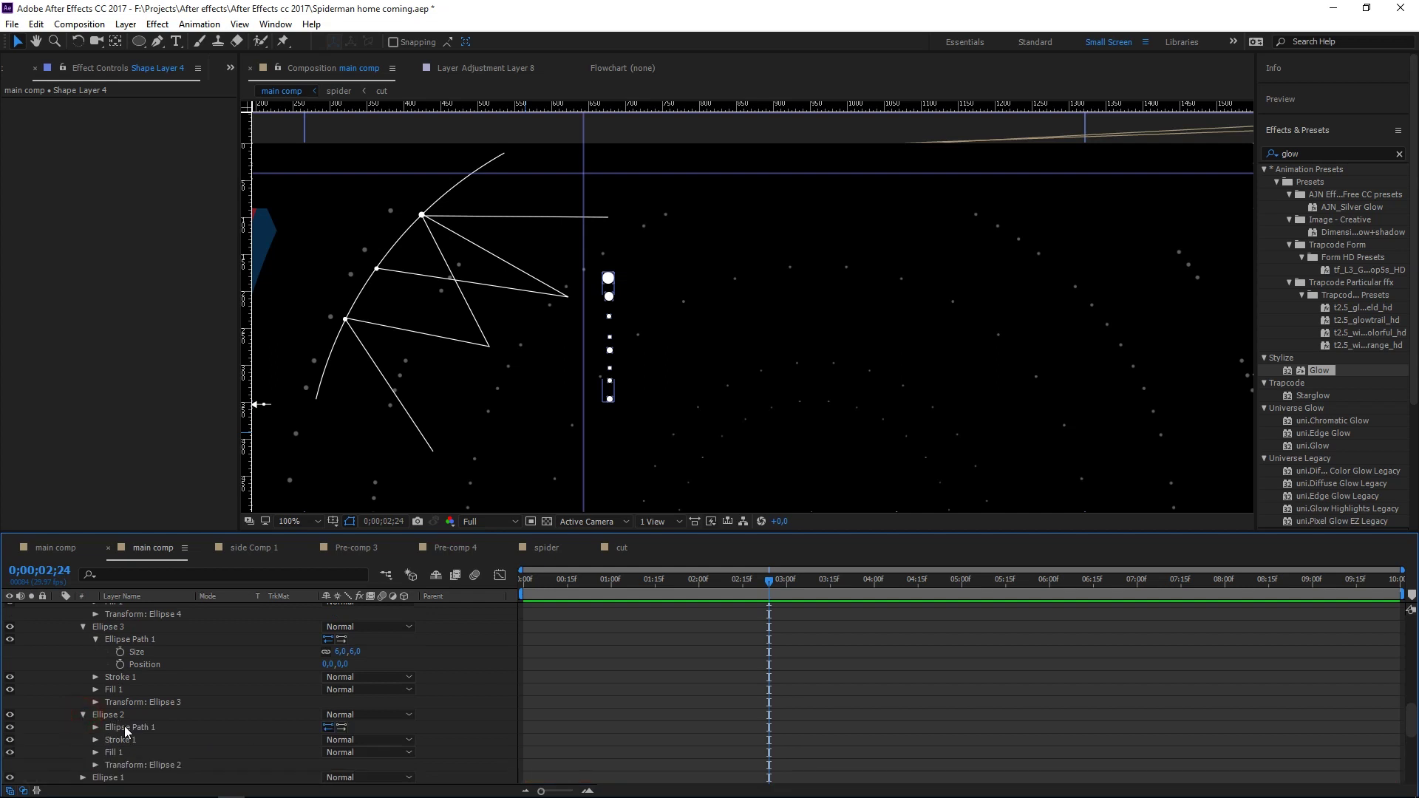
click(126, 728)
click(95, 727)
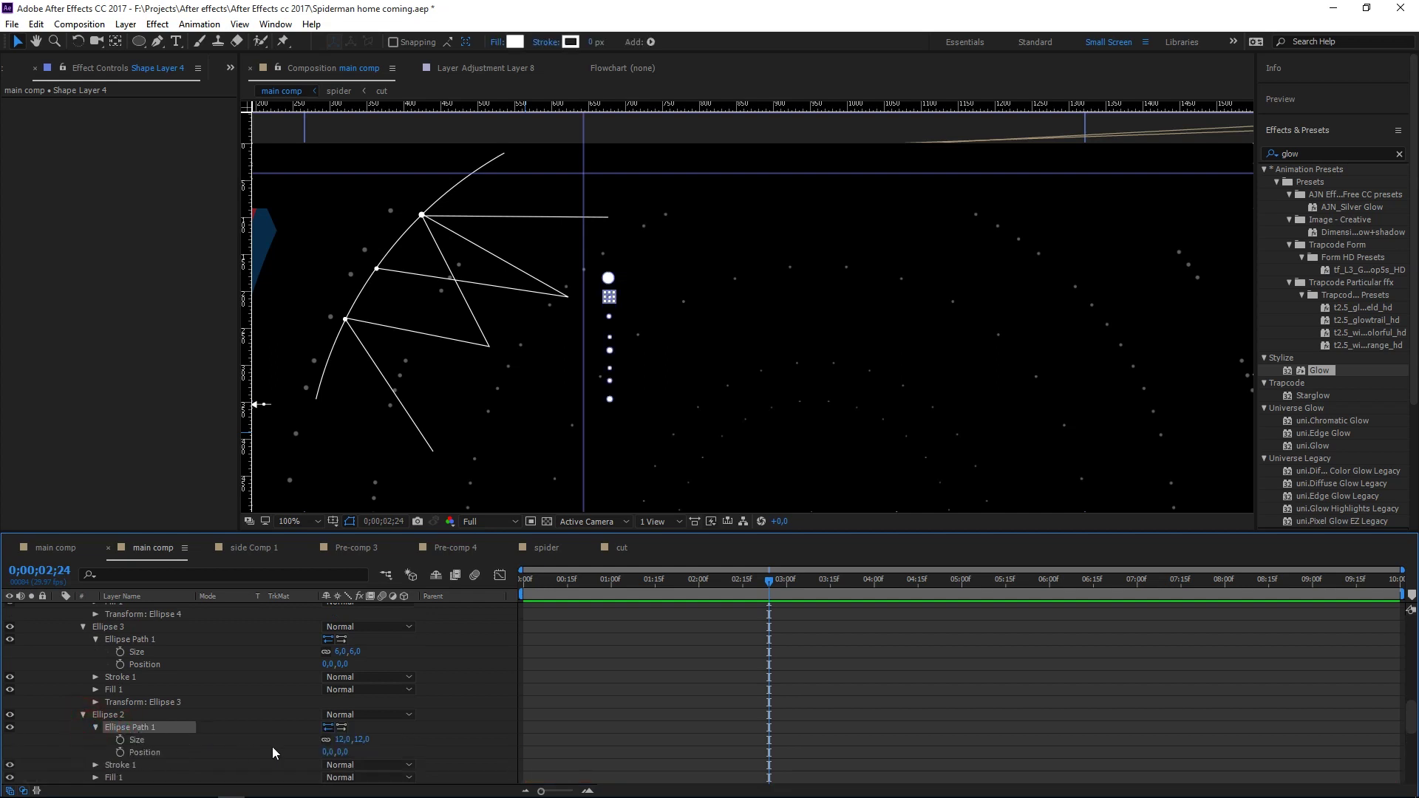
click(342, 739)
text(8)
key(Return)
click(460, 718)
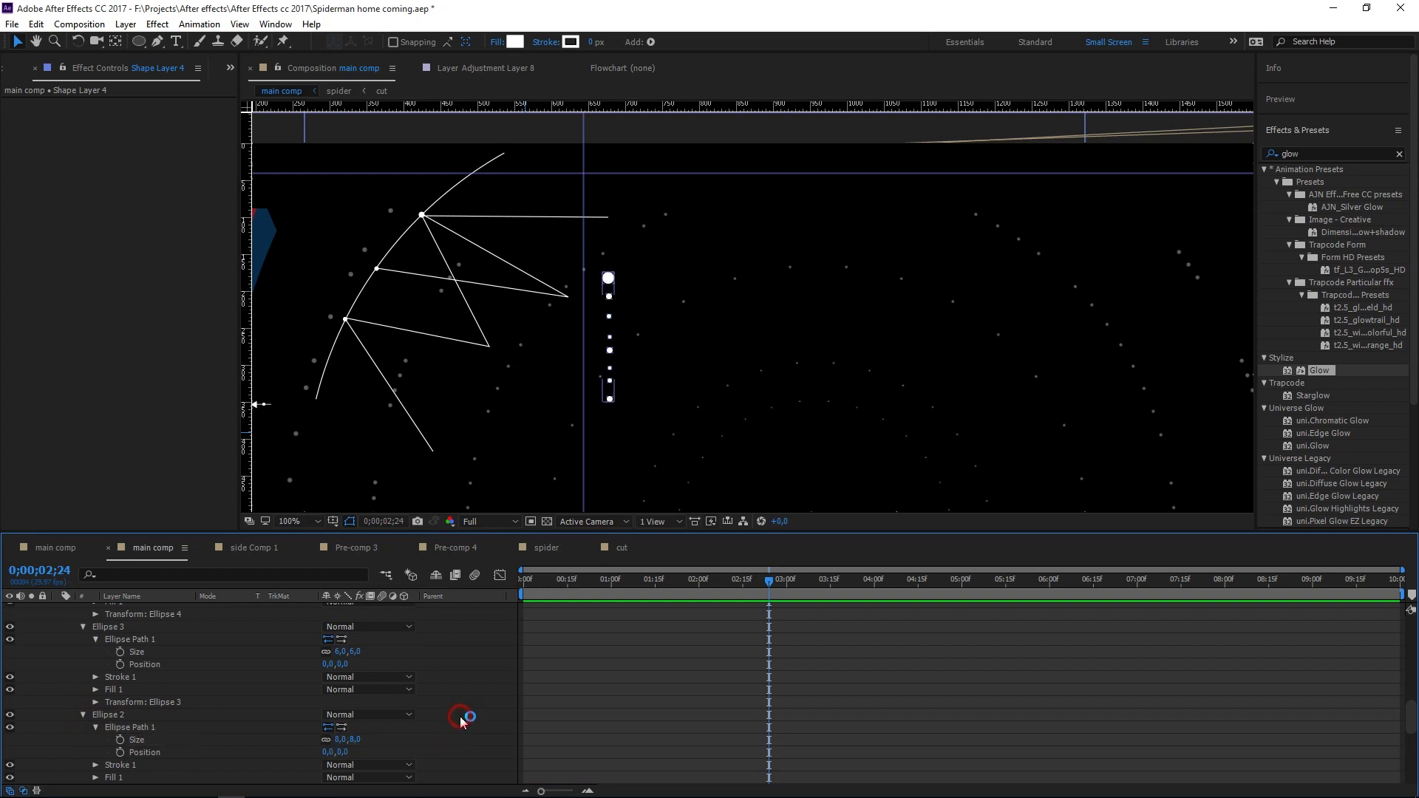
scroll(122, 753, down, 1)
click(81, 764)
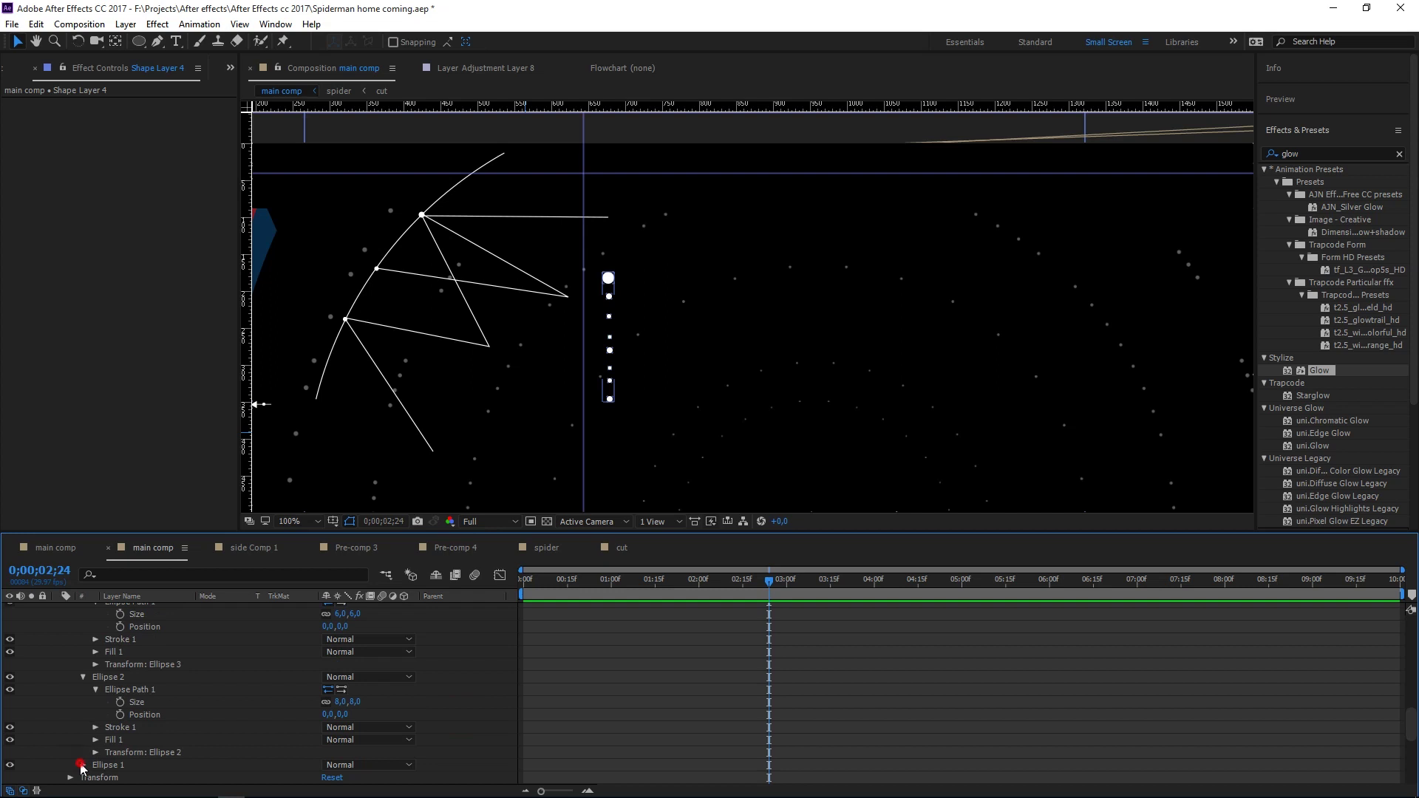
scroll(89, 754, down, 3)
click(96, 740)
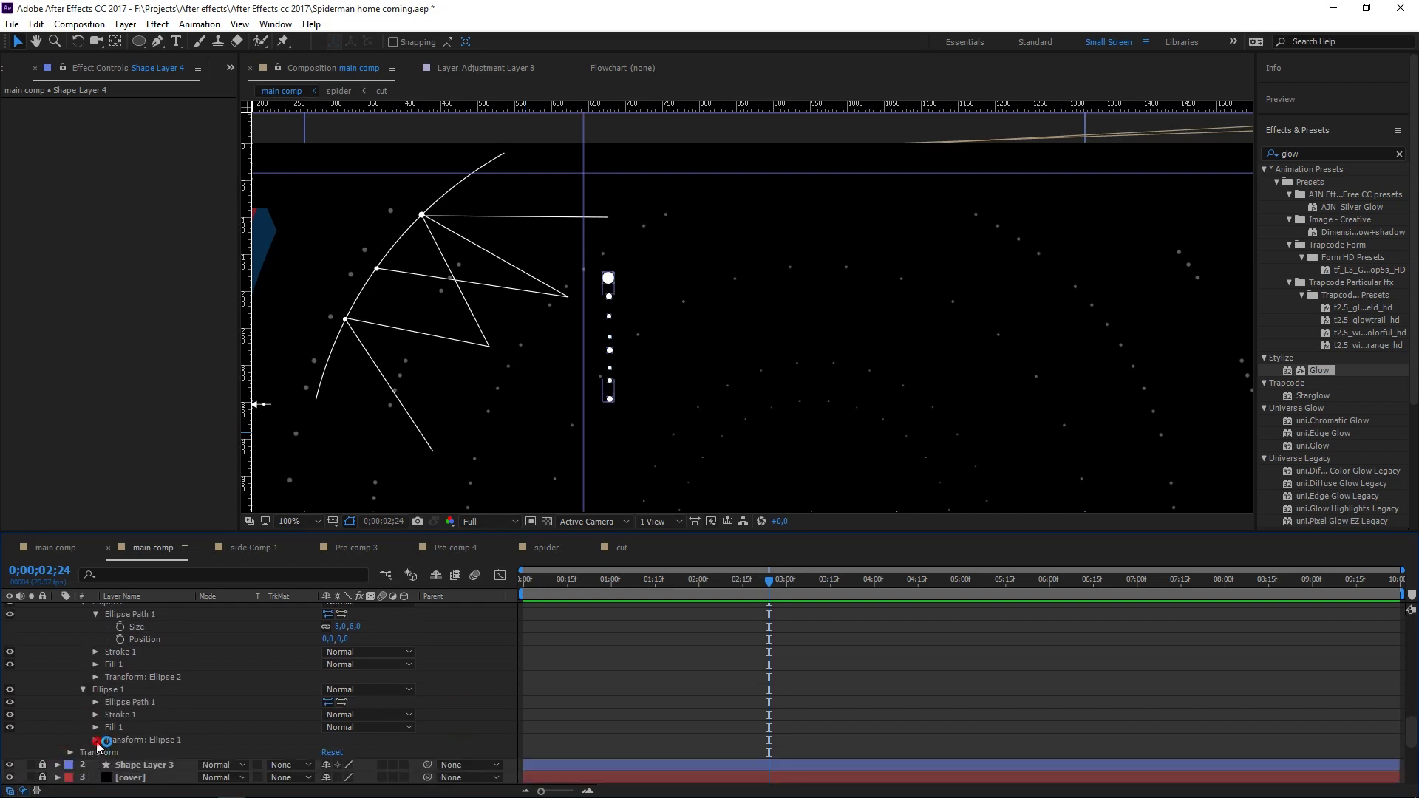
- Change Ellipse 1's path size from 16 to 14, then to 12
scroll(143, 742, down, 2)
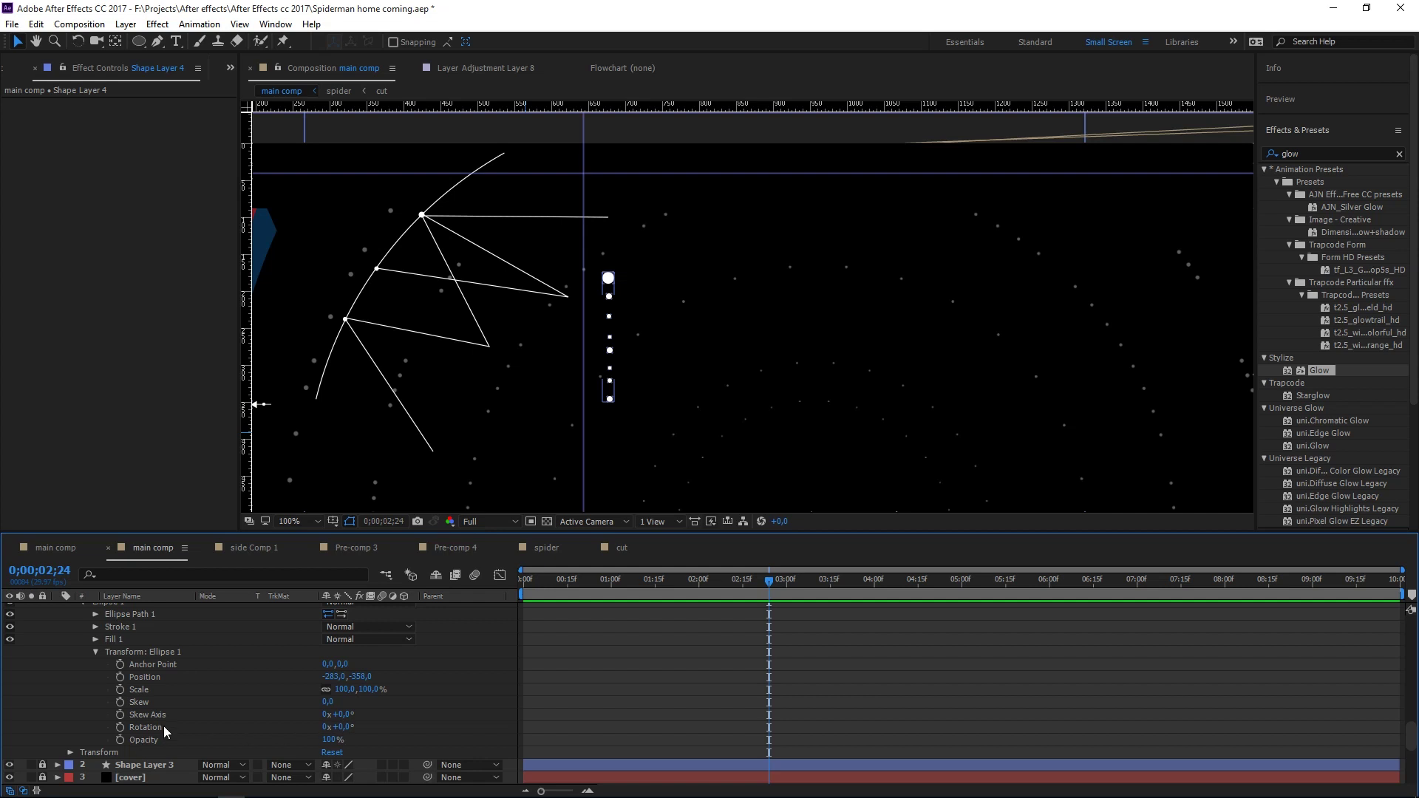
click(94, 615)
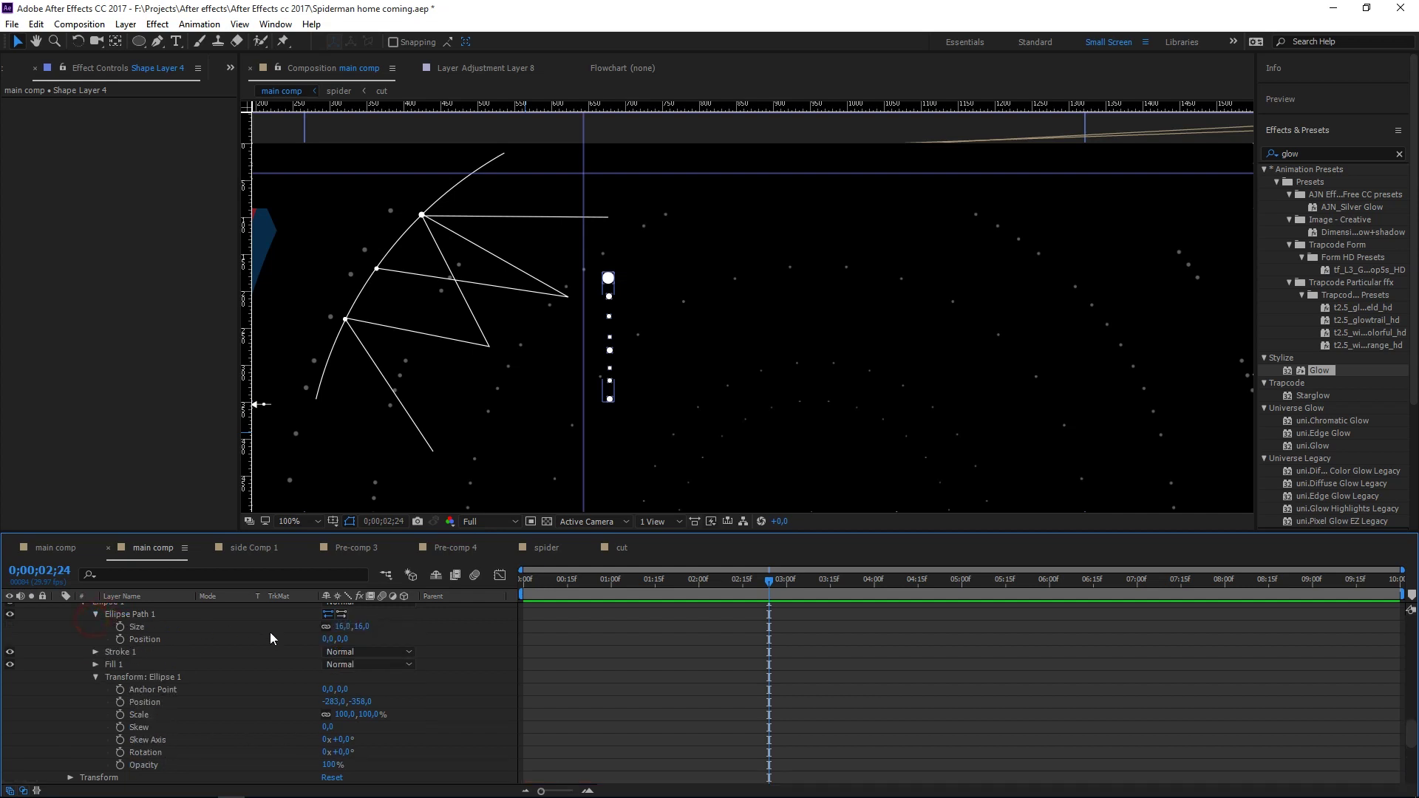
click(345, 628)
text(14)
key(Return)
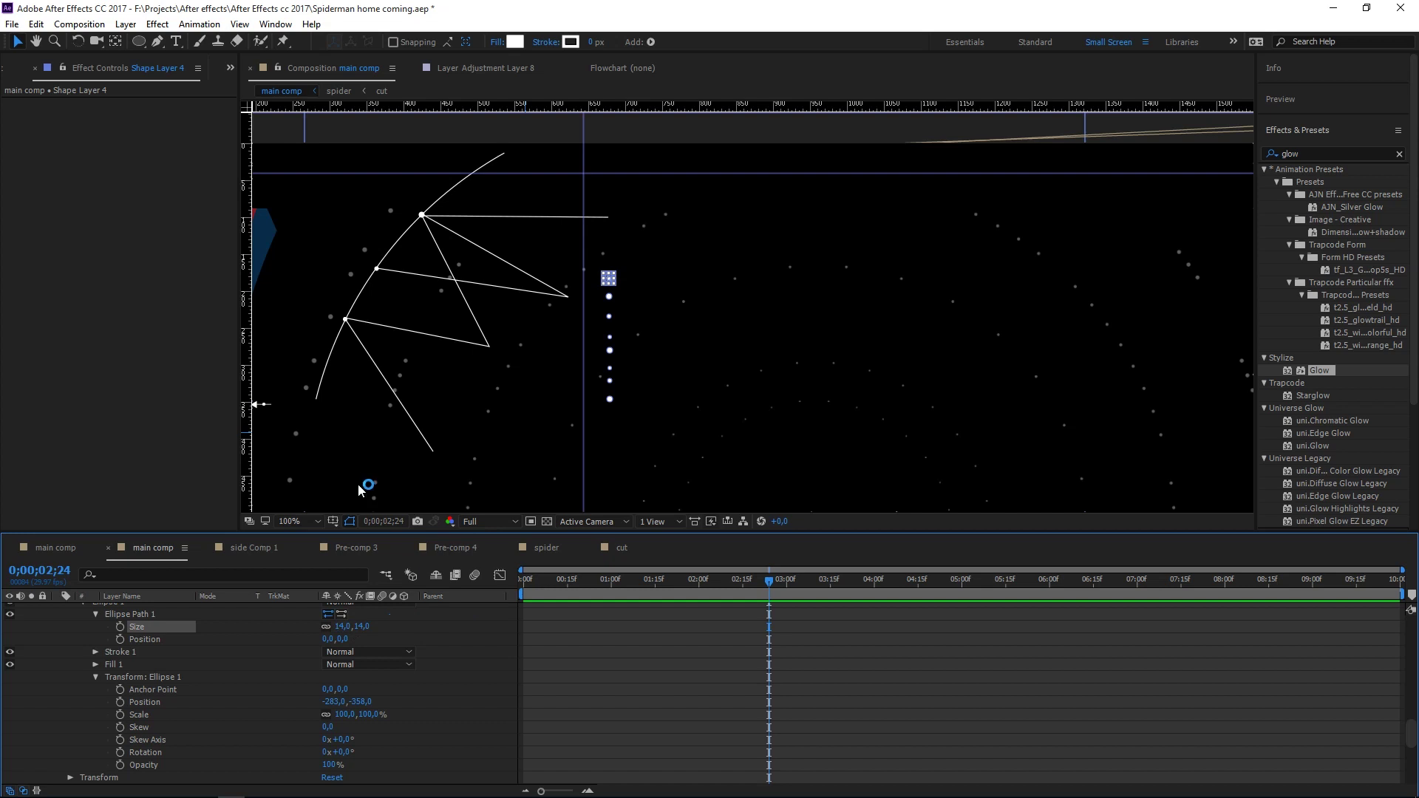
click(350, 523)
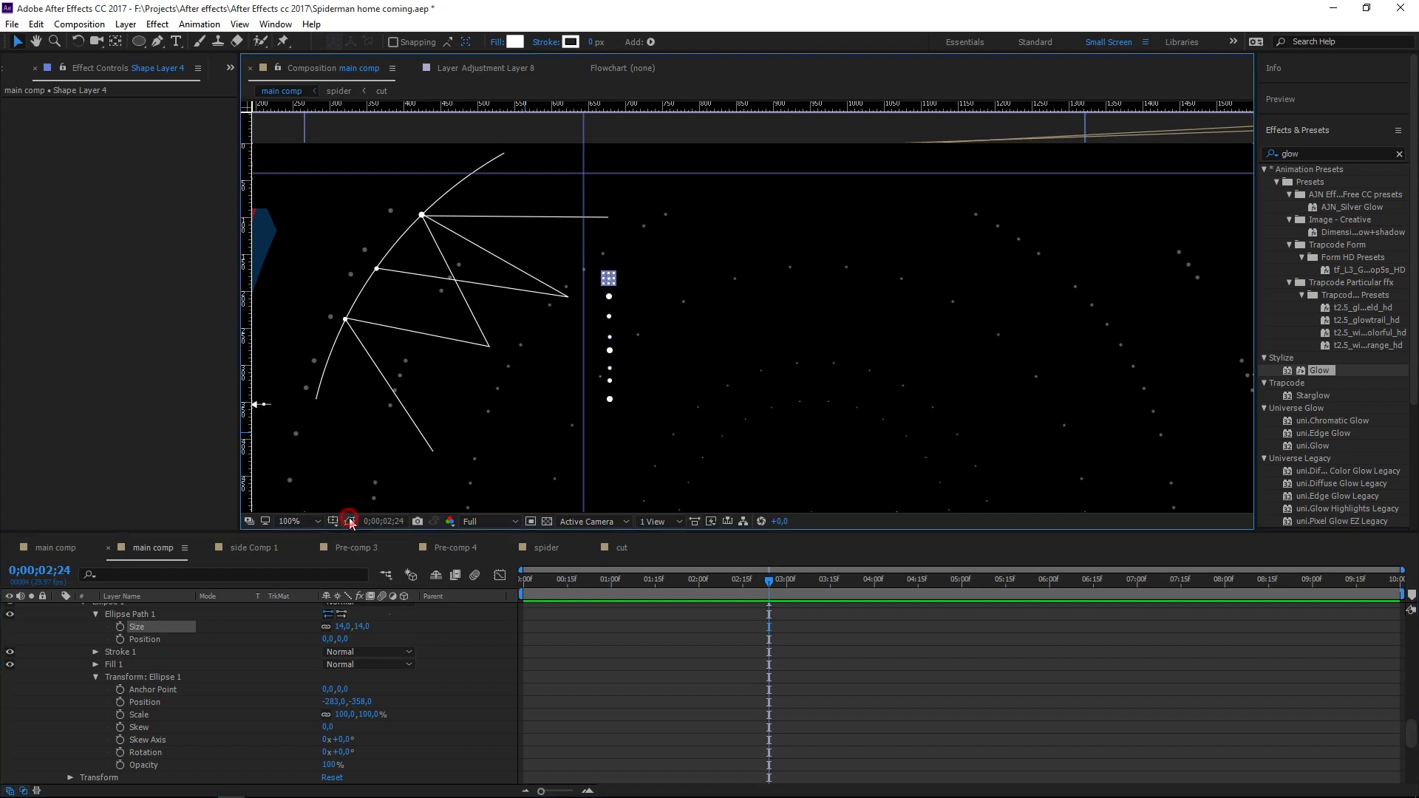
click(365, 627)
text(12)
click(596, 668)
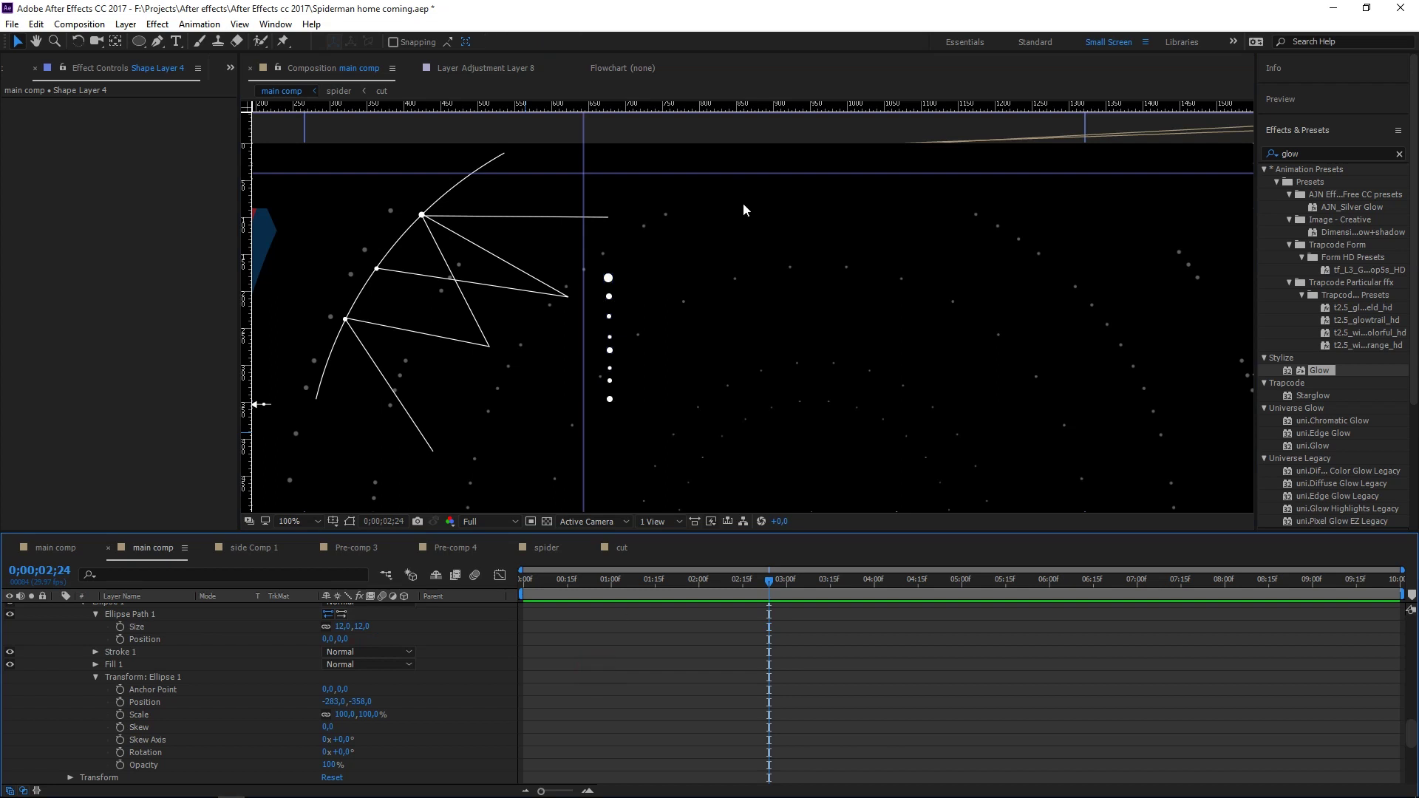
scroll(815, 280, down, 2)
click(597, 616)
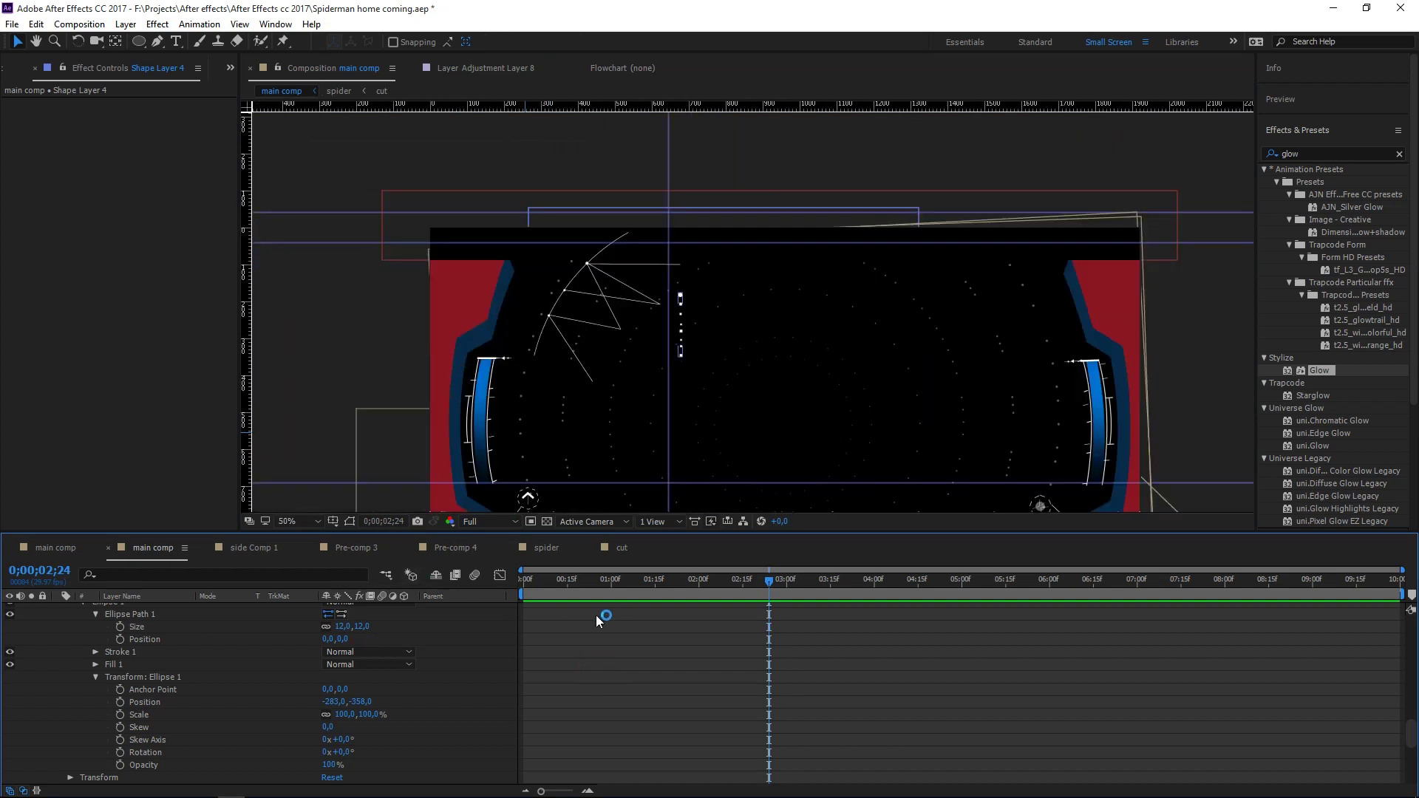
- Move Shape Layer 4's dot column slightly up and left, then pan to center it
scroll(117, 617, up, 1)
scroll(162, 623, up, 5)
scroll(160, 621, up, 5)
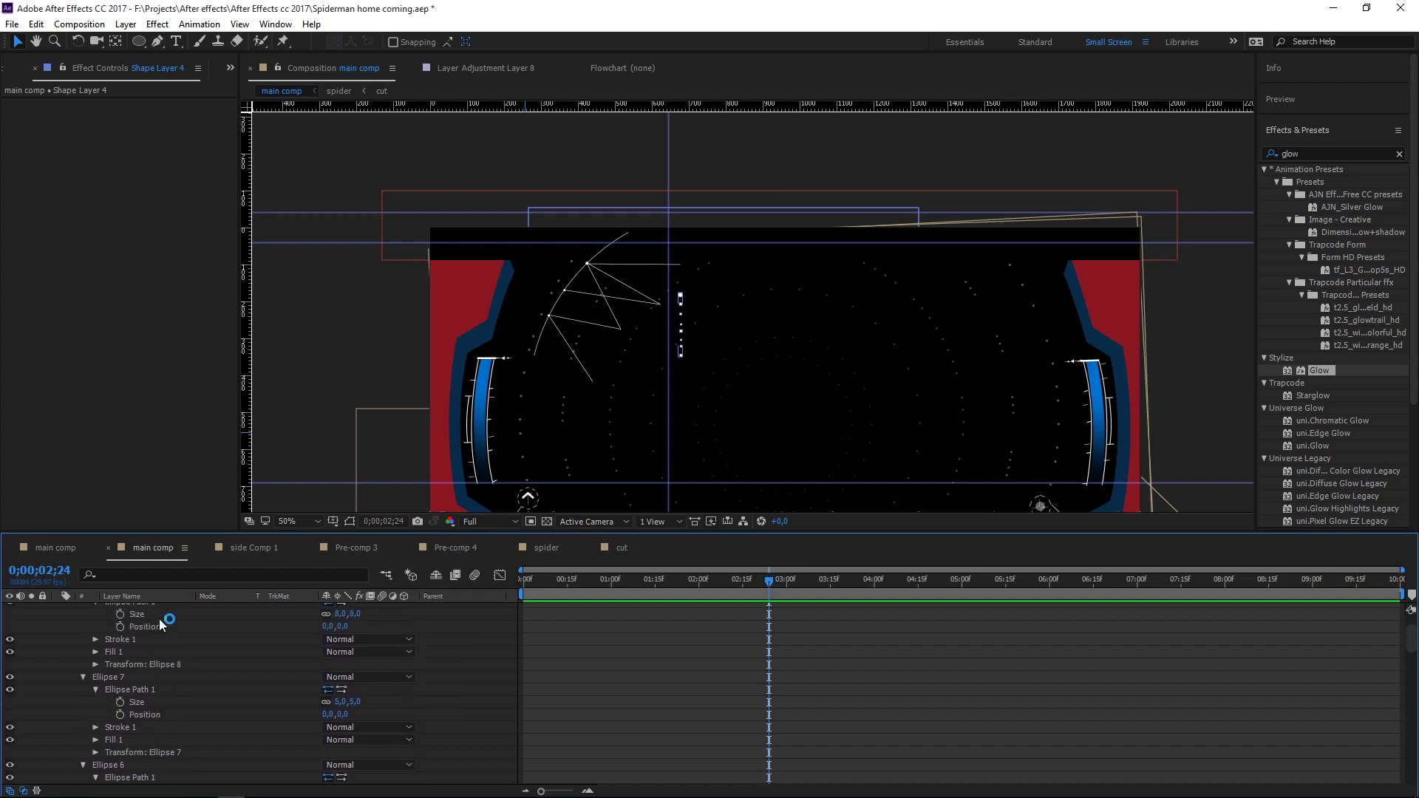
scroll(161, 623, up, 5)
click(144, 610)
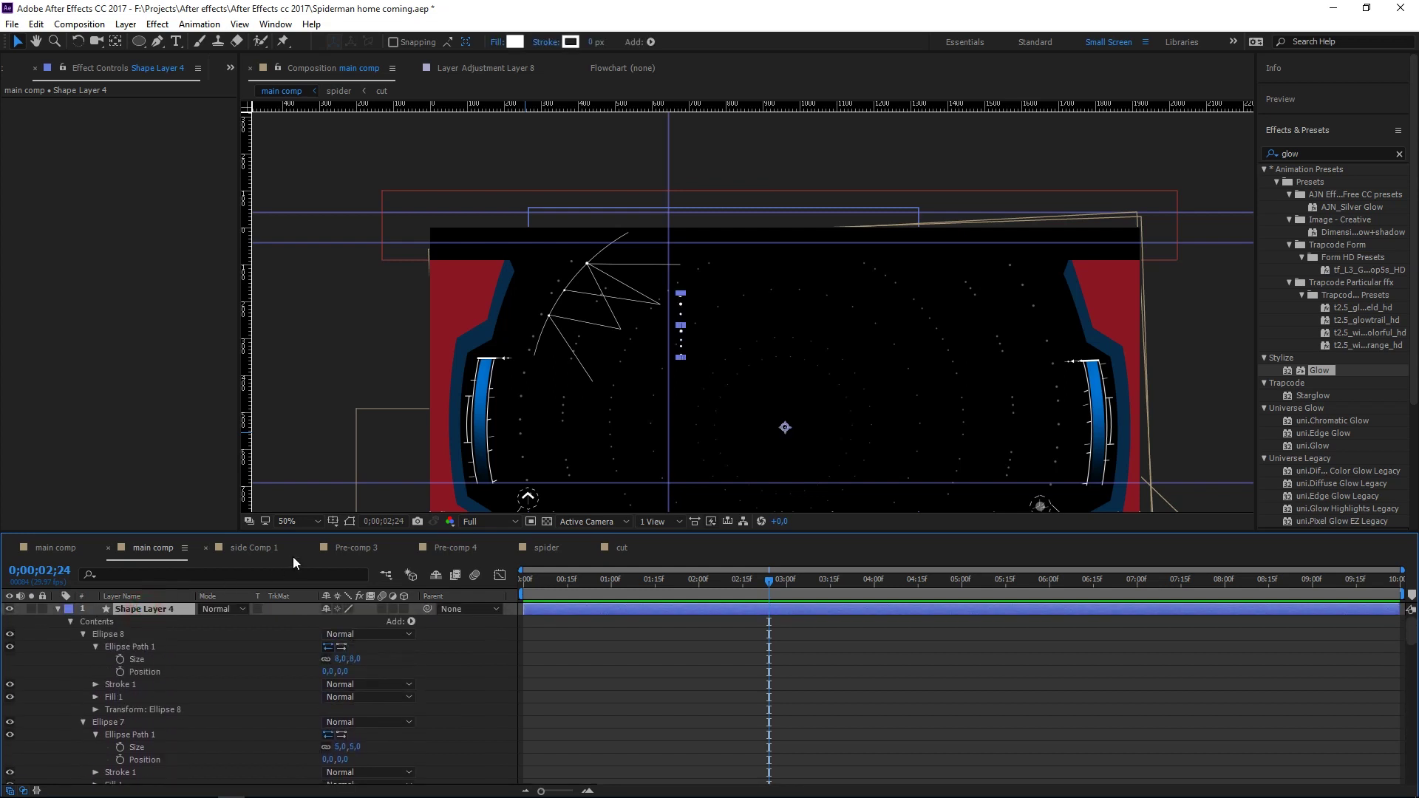
drag(788, 429, 773, 411)
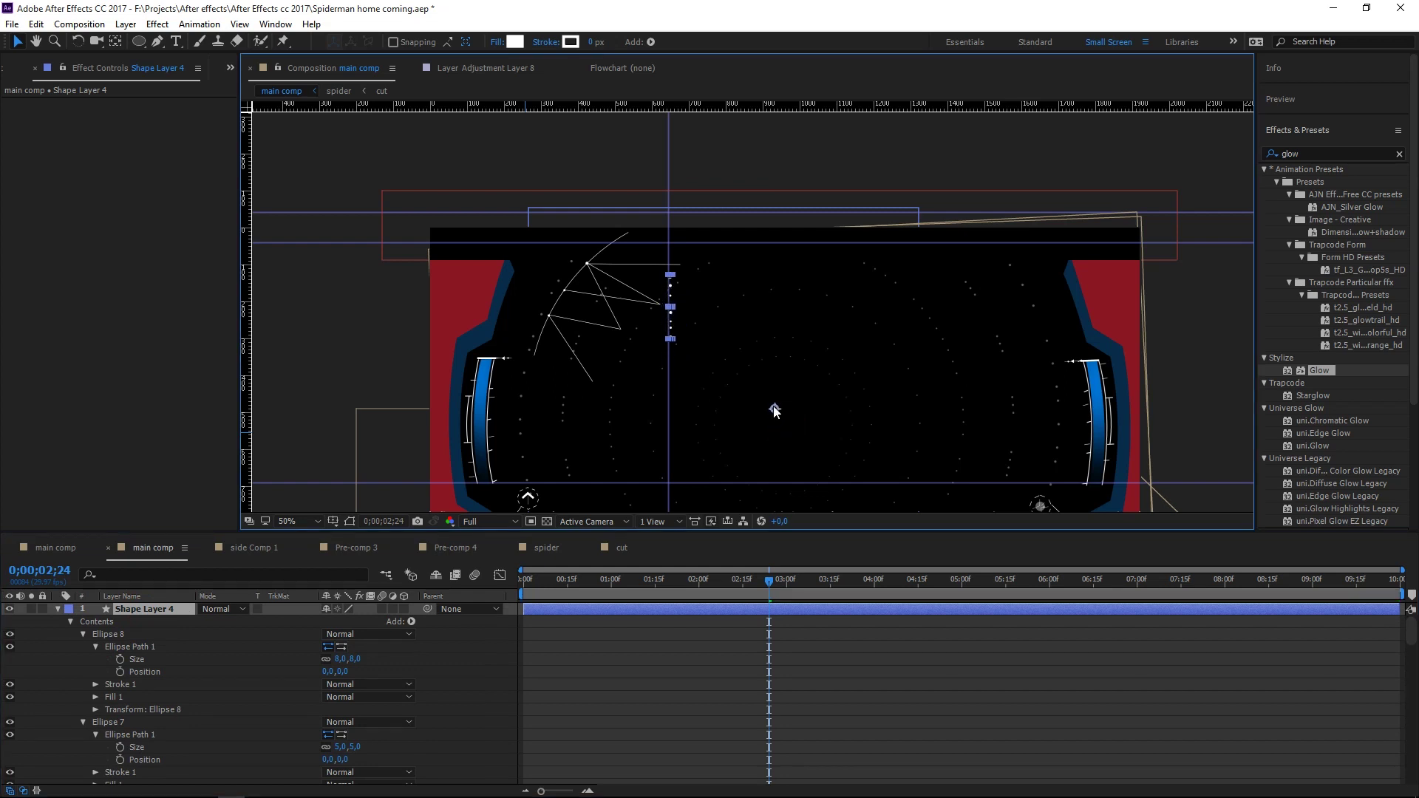
scroll(726, 355, up, 2)
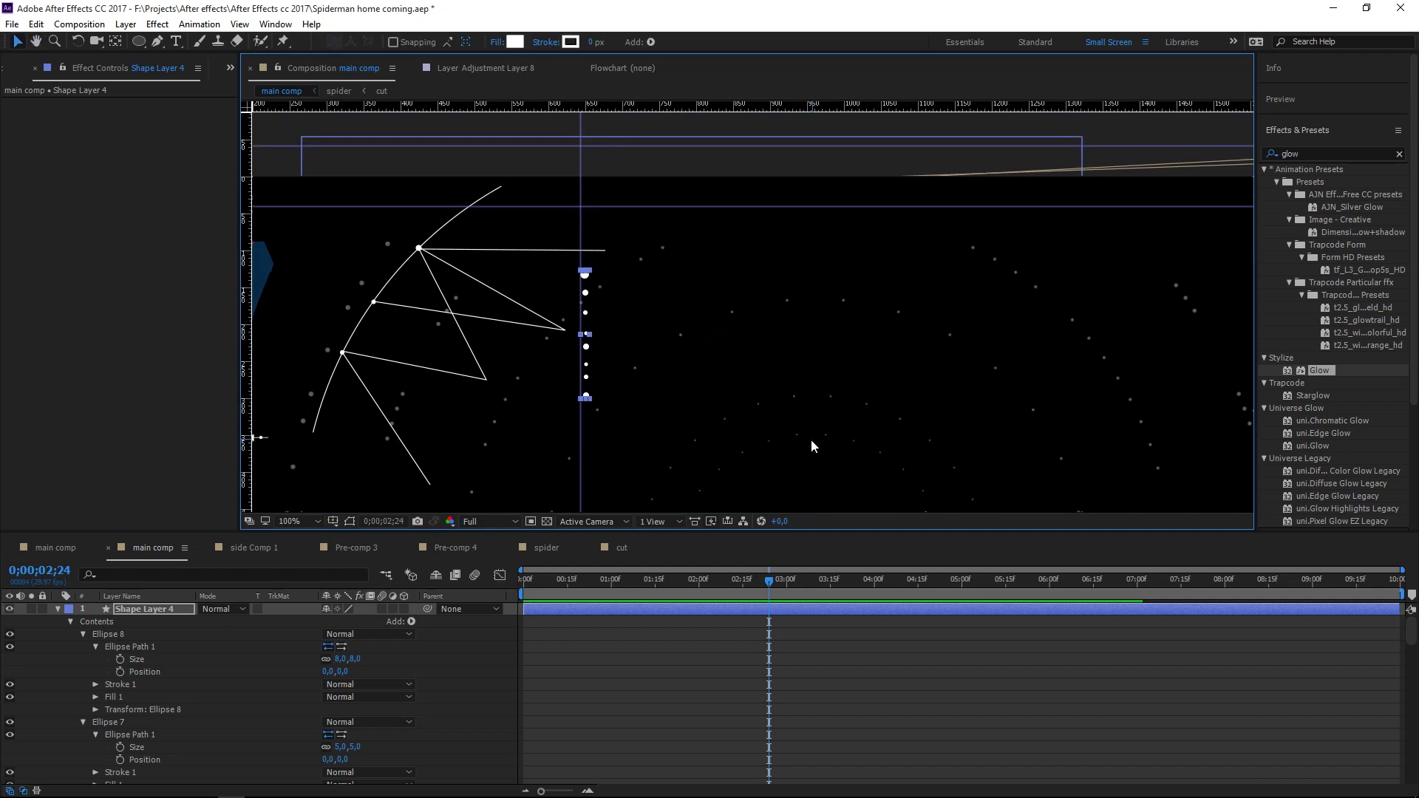
scroll(746, 384, up, 2)
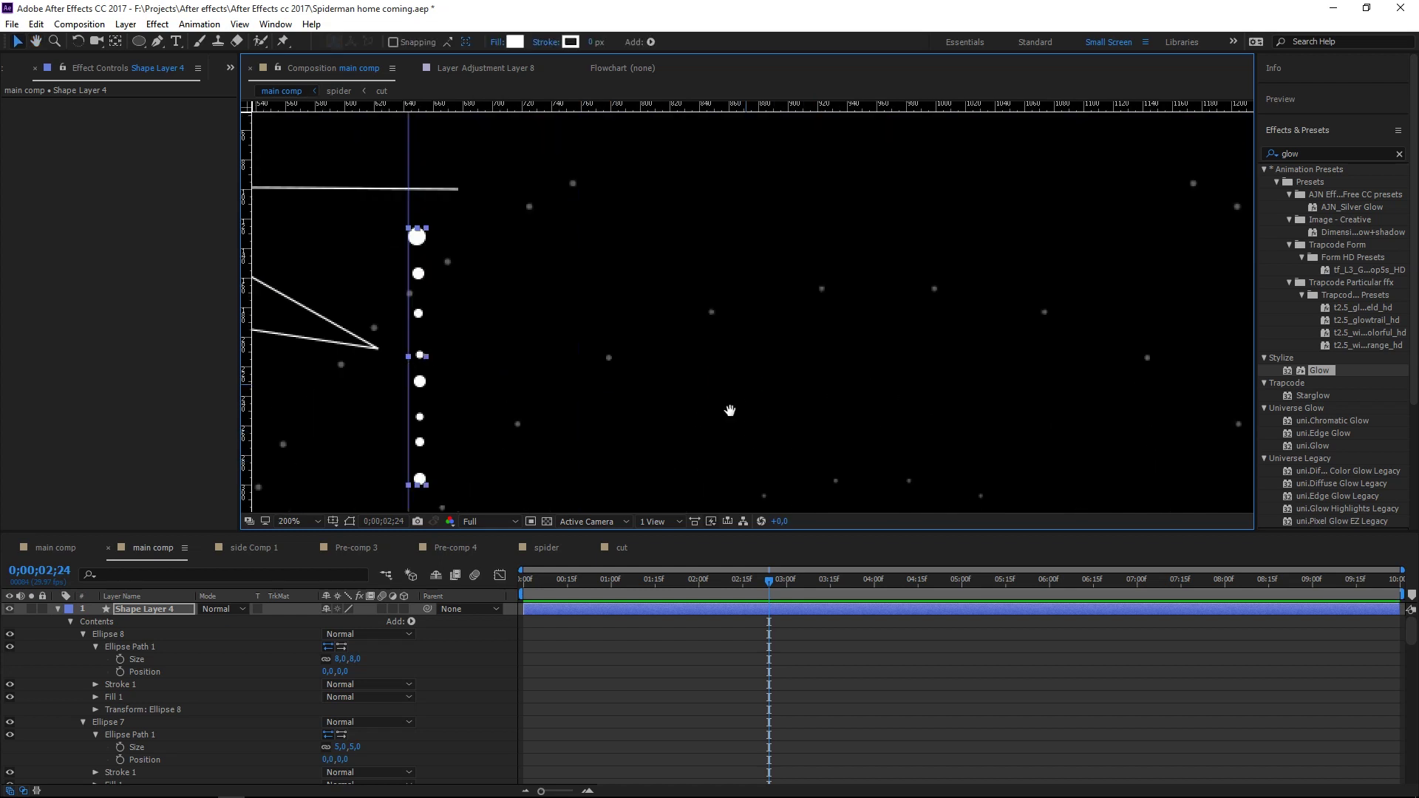
drag(730, 410, 718, 327)
key(v)
scroll(767, 472, down, 2)
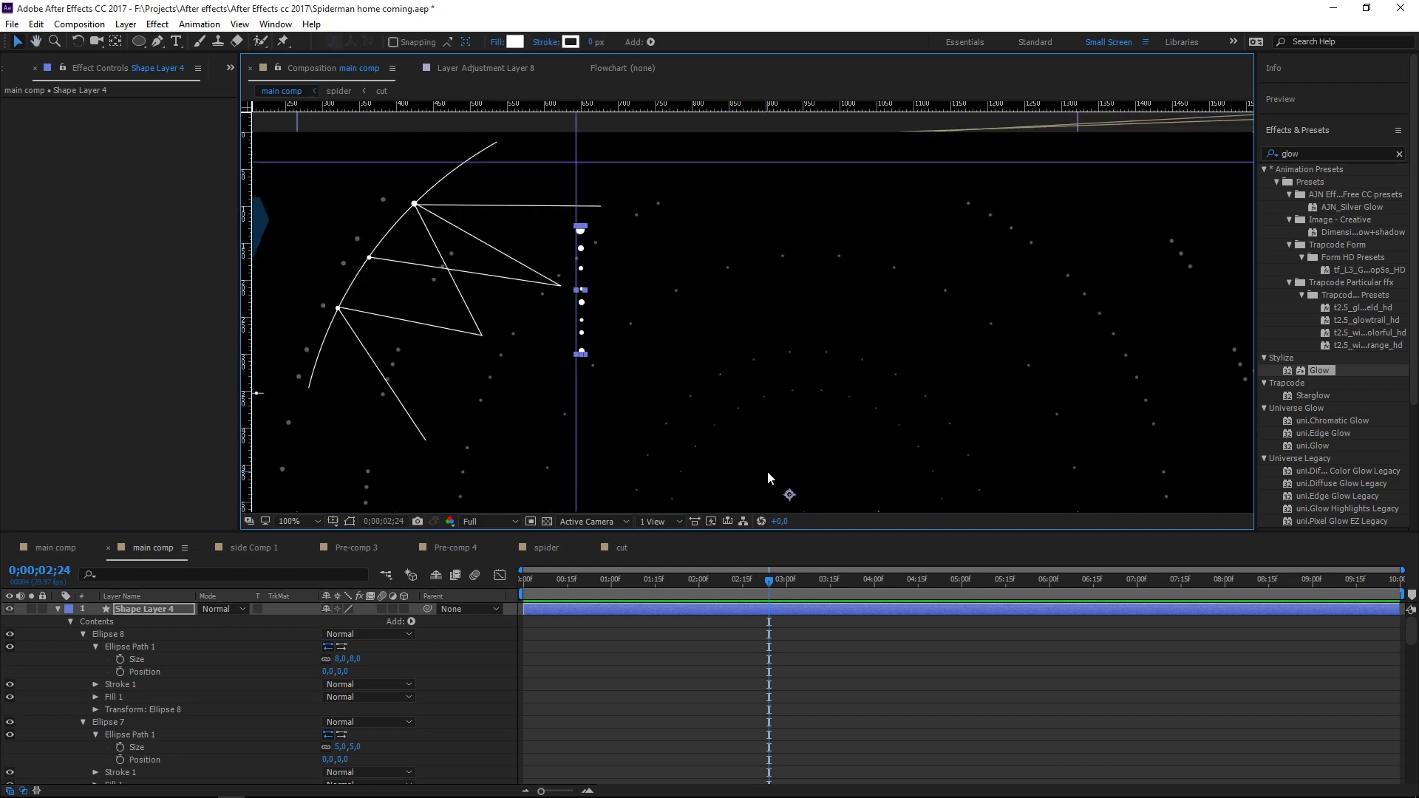
- Drag the dot column up about 17 px and collapse its layer properties
click(786, 492)
drag(788, 493, 789, 483)
click(787, 419)
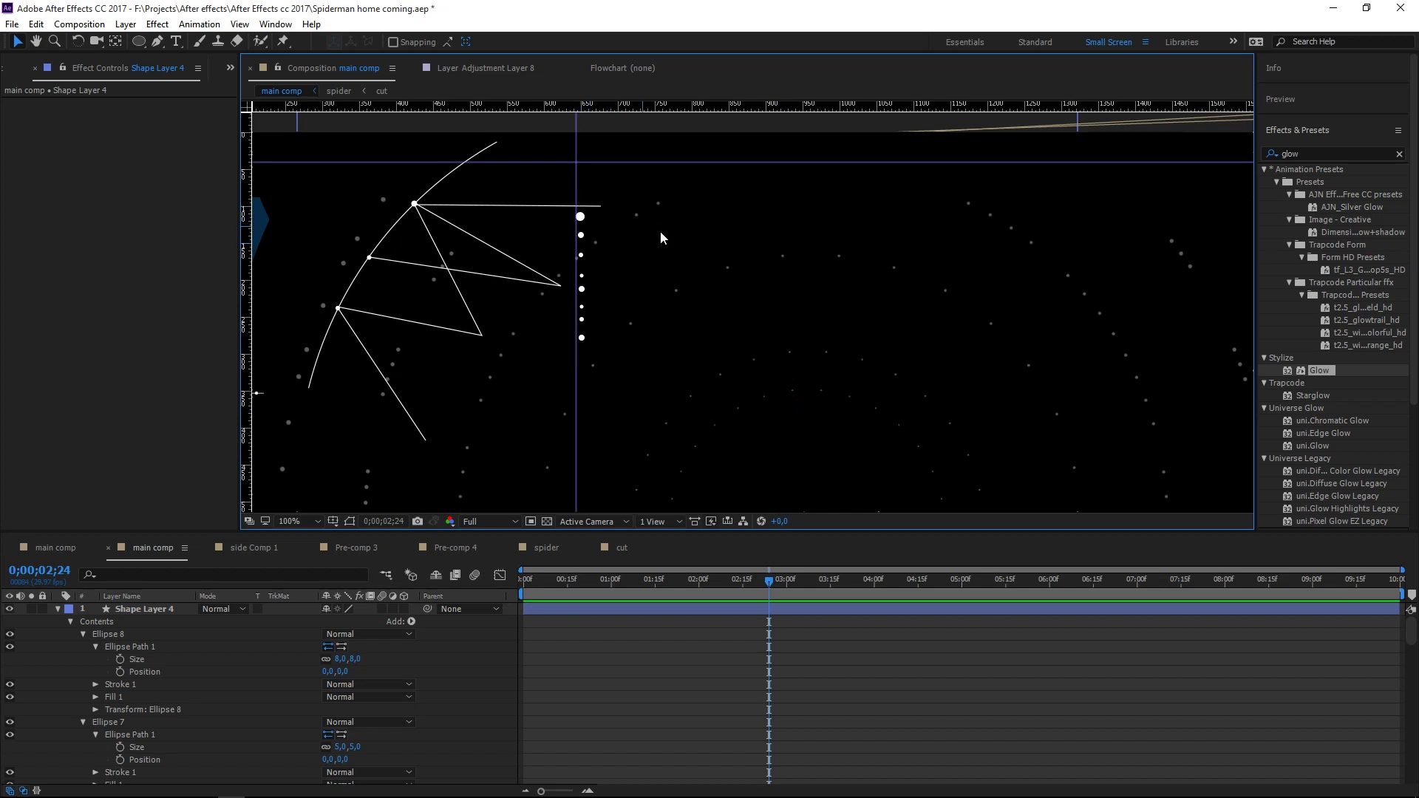
key(u)
key(ctrl+t)
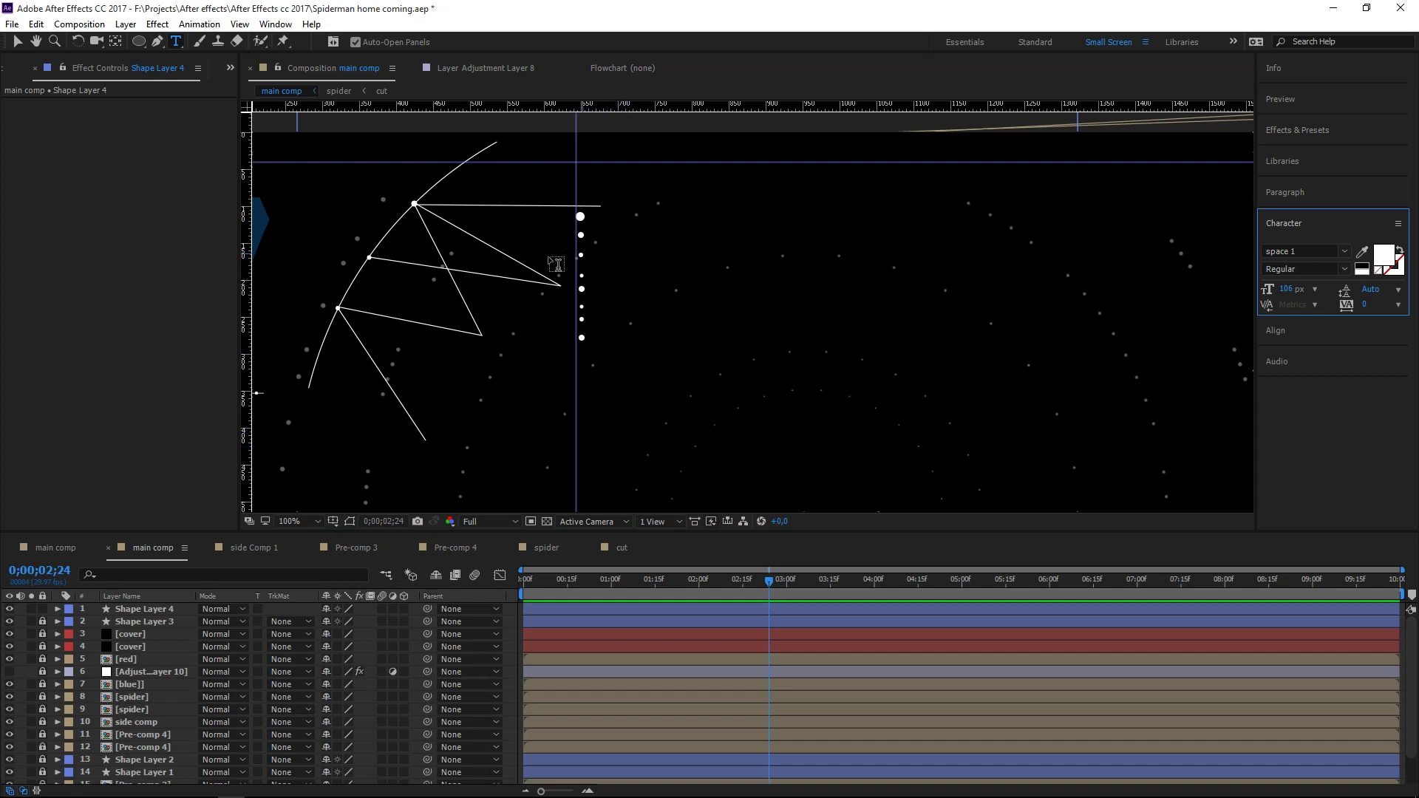
- Create a text layer reading 'motion tracker' at font size 10 beside the top dot
click(592, 218)
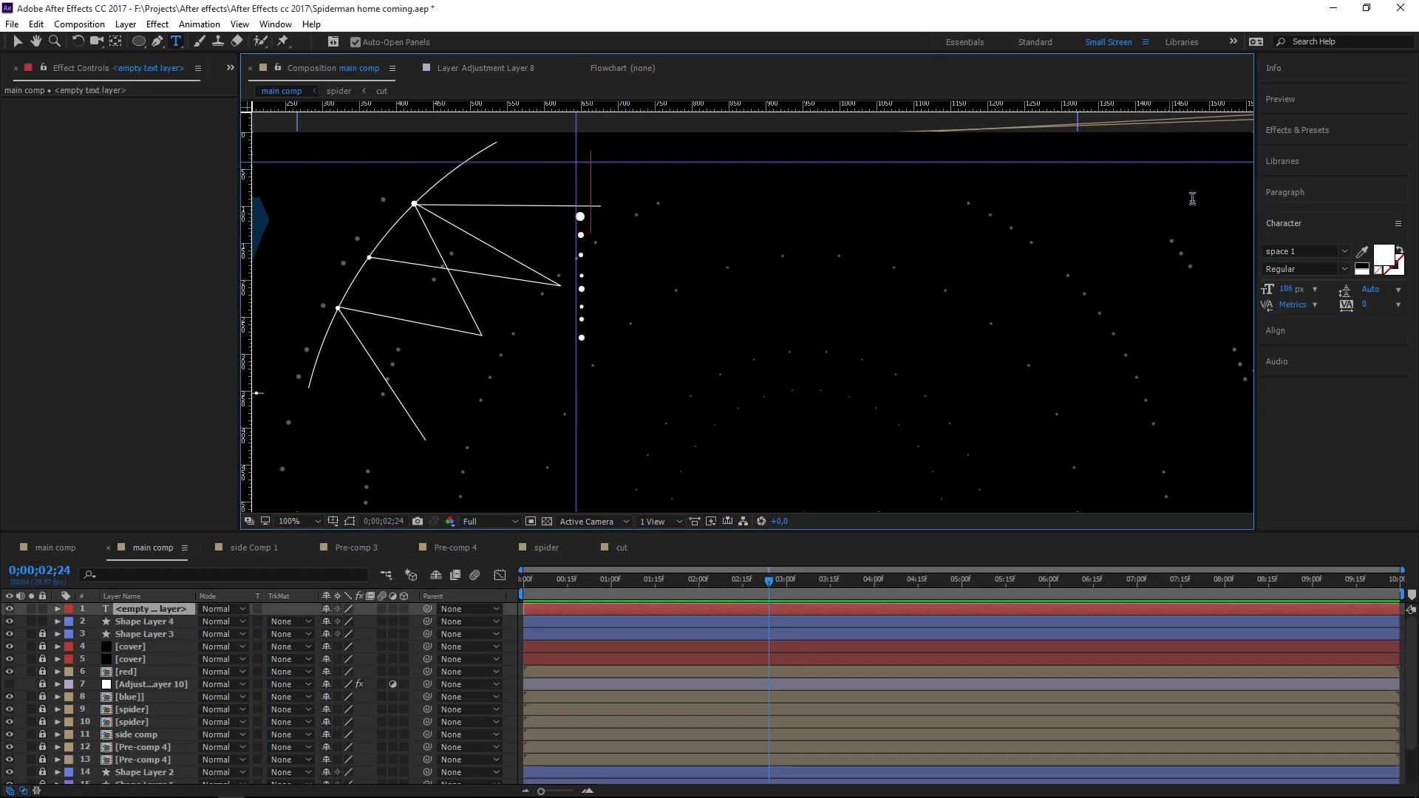
click(1285, 289)
text(10)
key(Return)
text(m)
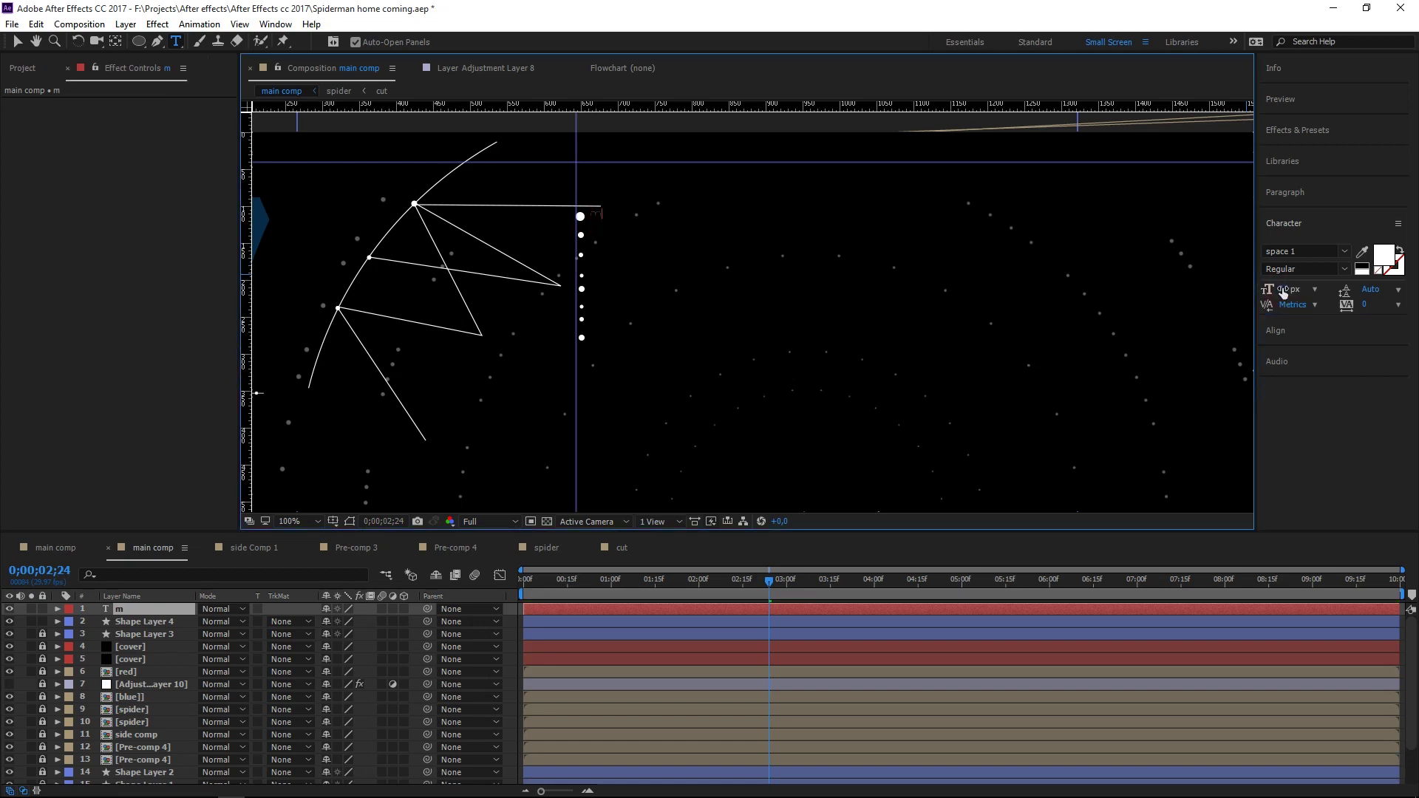
text(otion trake)
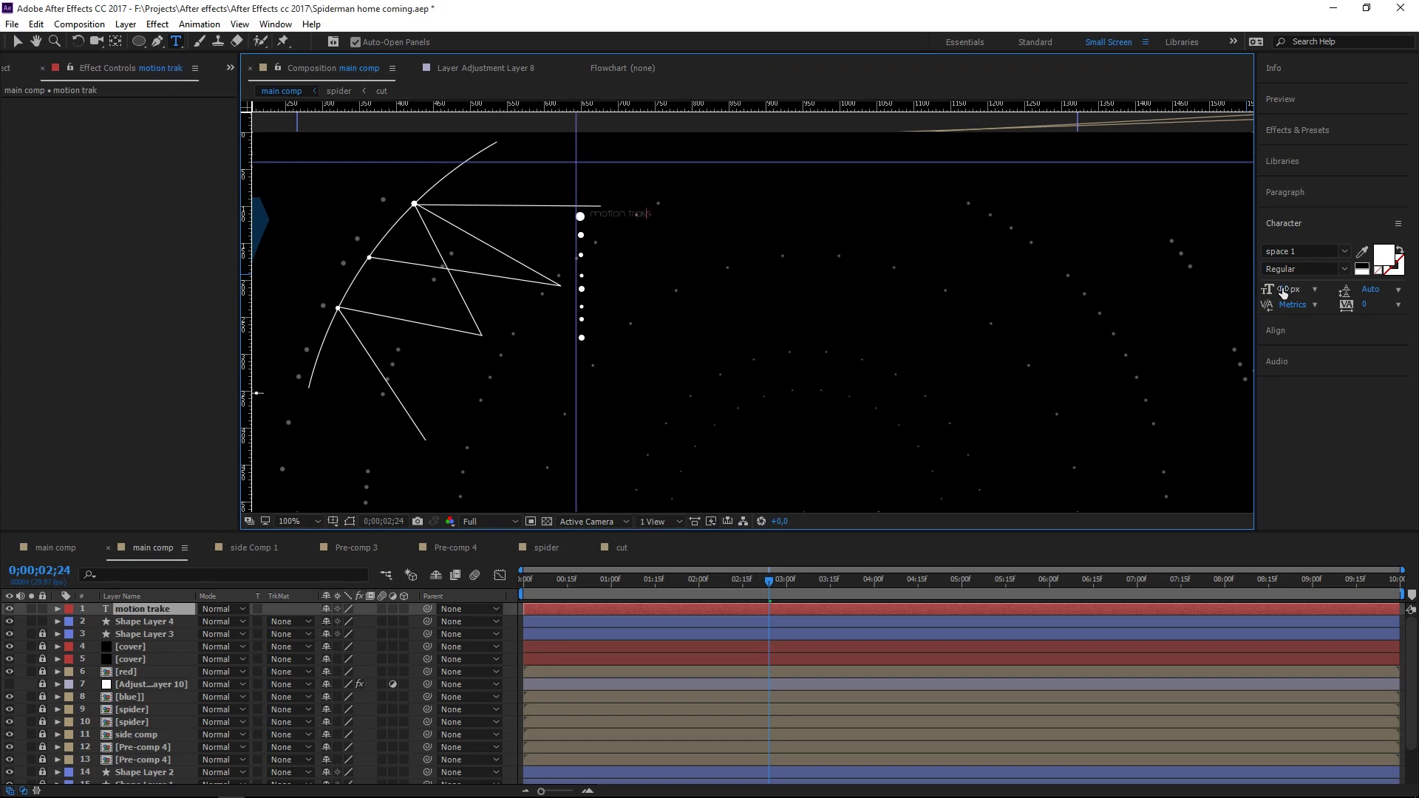
key(BackSpace)
key(BackSpace)
text(cker)
- Set the 'motion tracker' label's font to Arial
drag(667, 213, 525, 216)
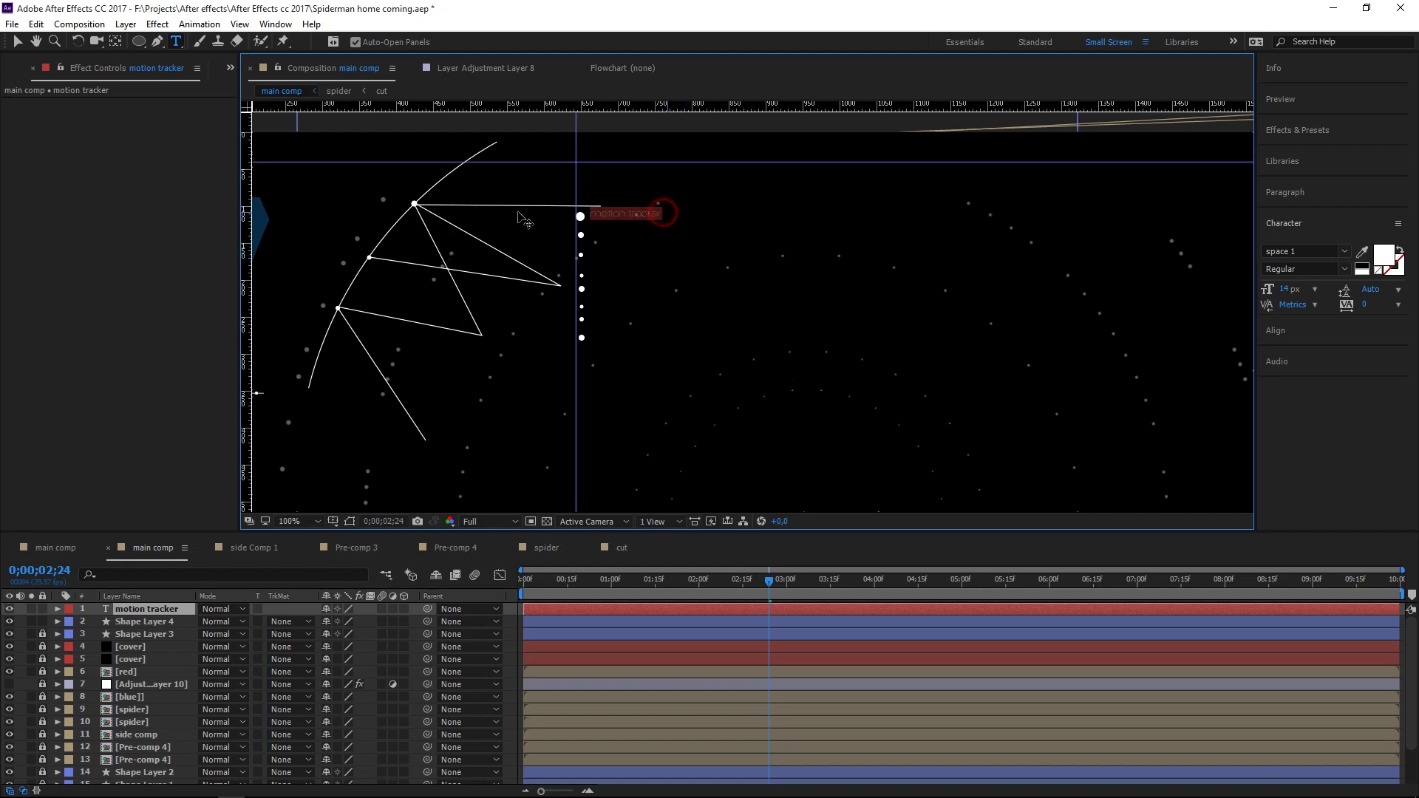
click(1280, 252)
key(Down)
key(Down)
key(Down)
key(Down)
key(Down)
key(Down)
key(Down)
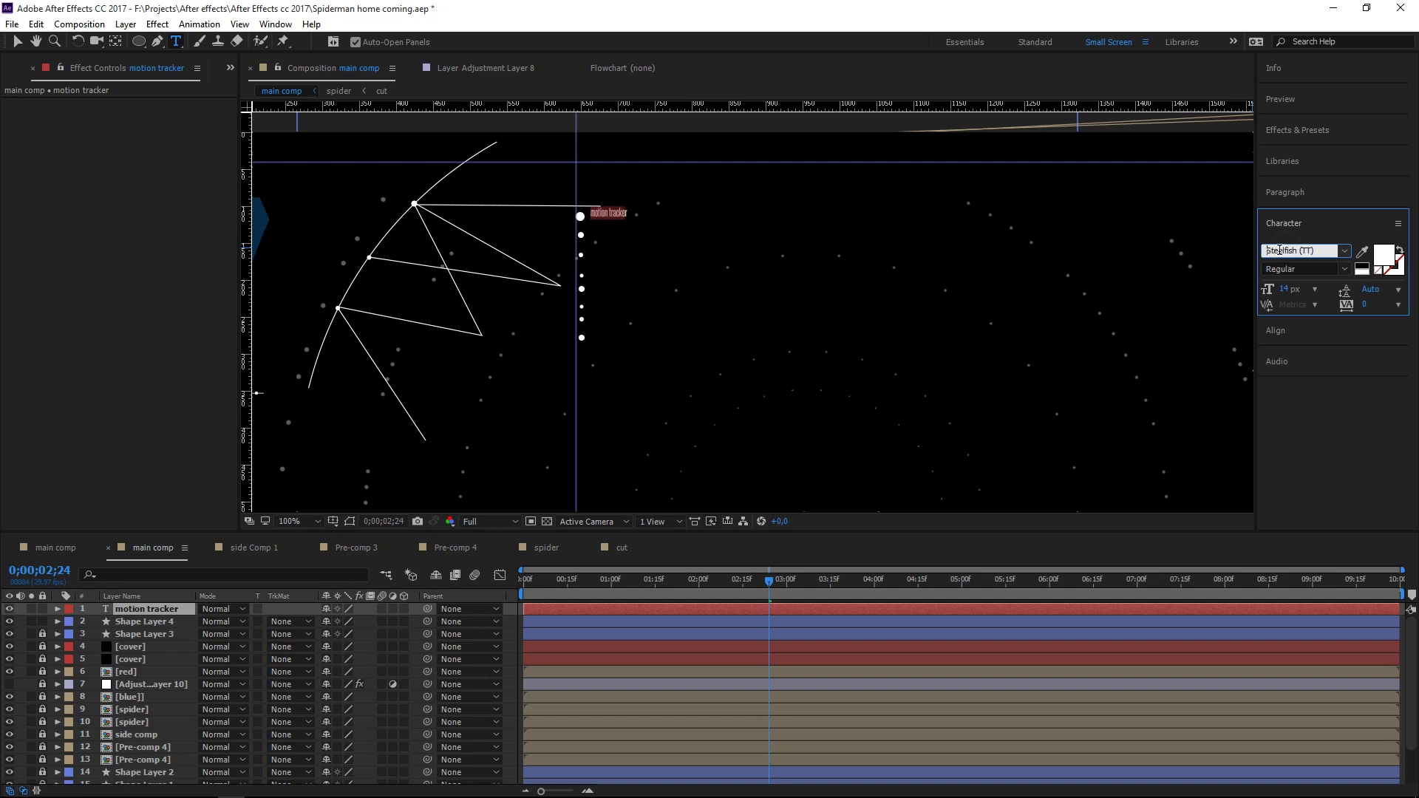
click(1324, 249)
text(Arial)
key(Return)
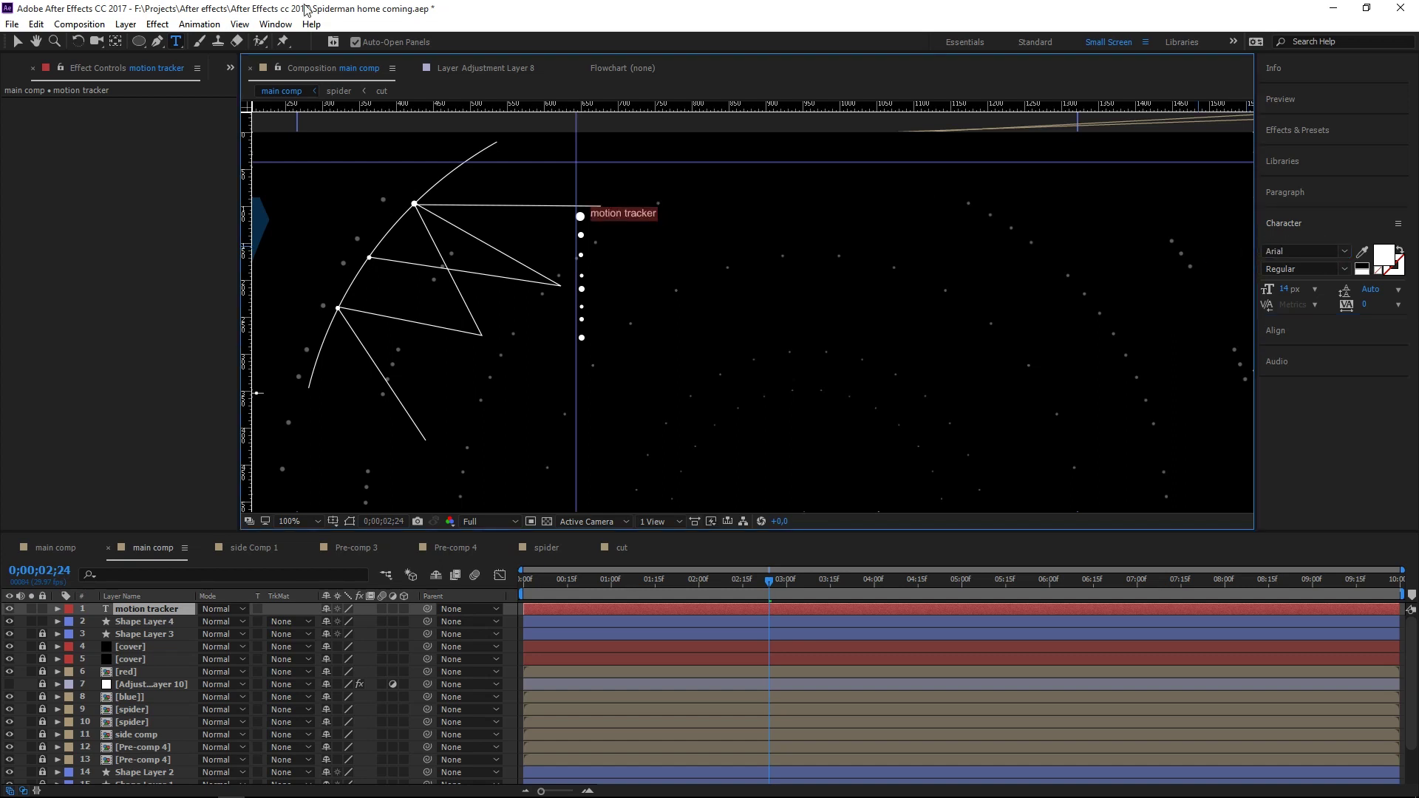
click(17, 42)
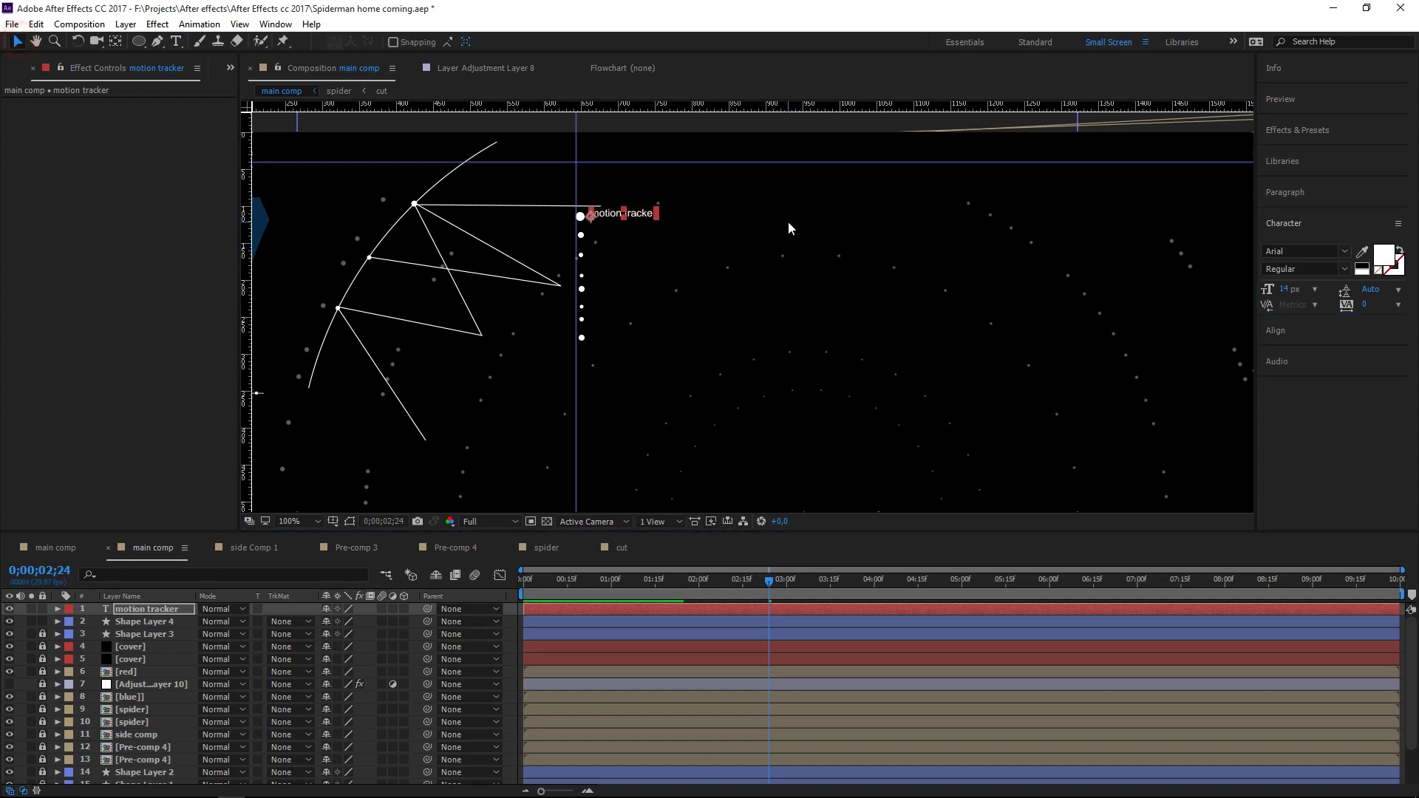
- Nudge the motion tracker label to the right of the top dot
drag(615, 217, 611, 221)
click(634, 249)
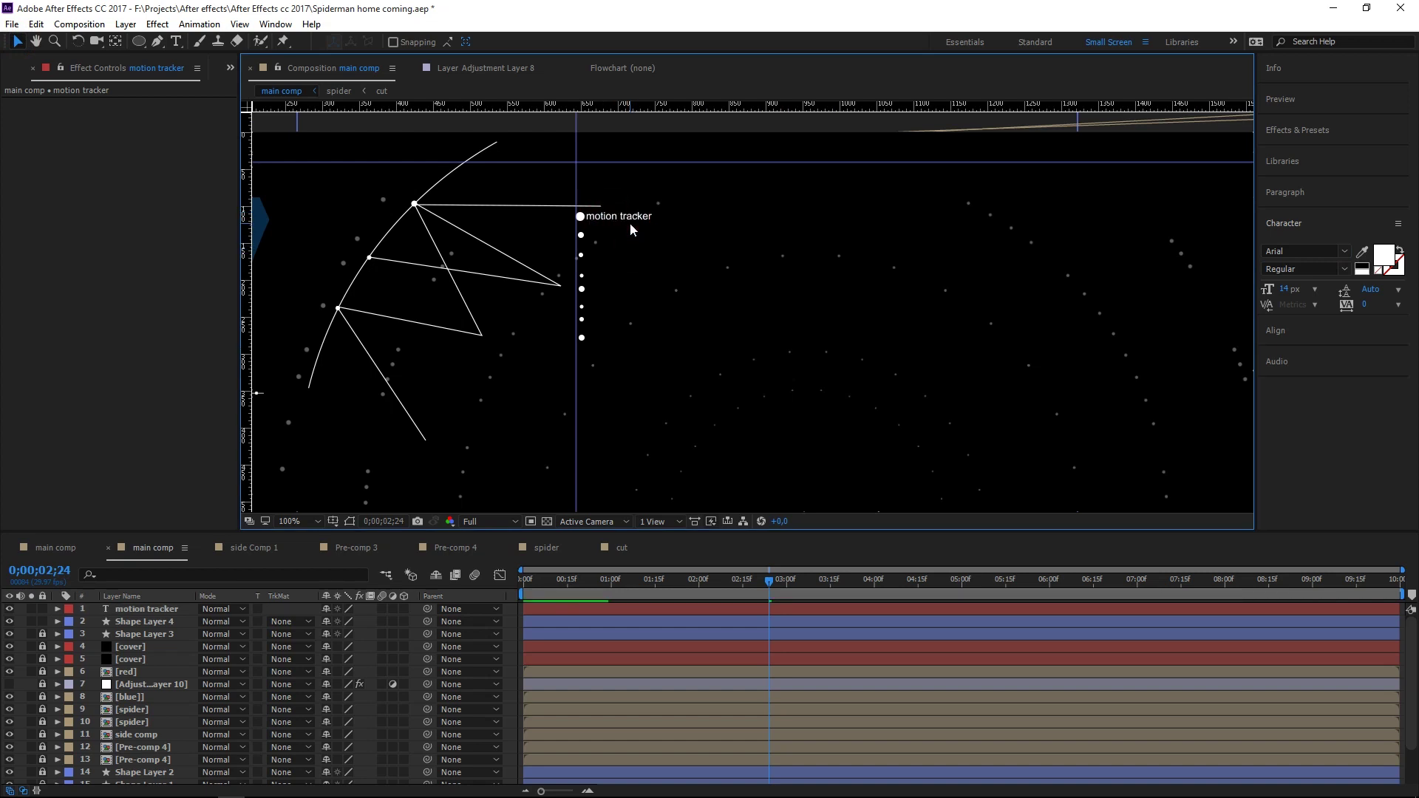
click(629, 220)
drag(629, 220, 628, 219)
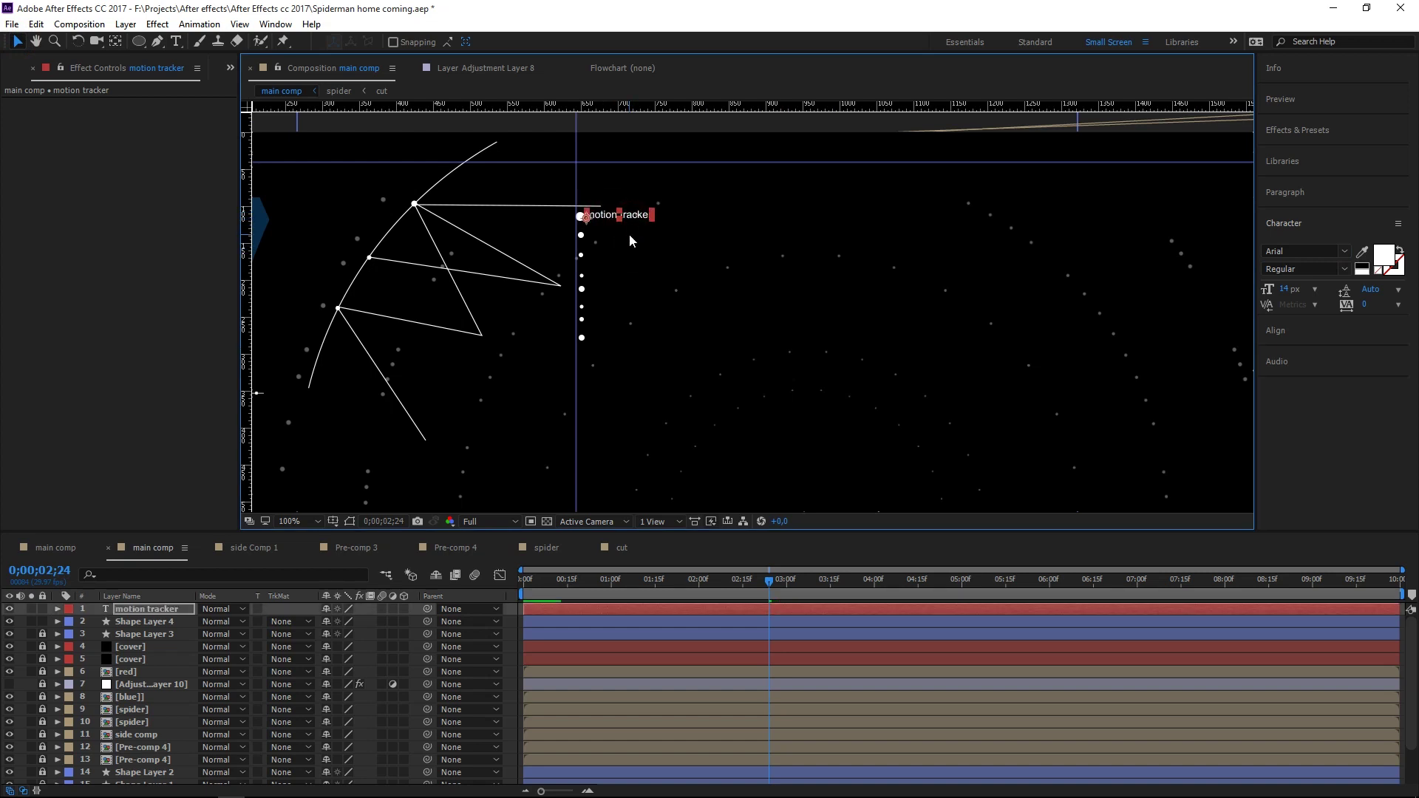
click(632, 235)
click(633, 219)
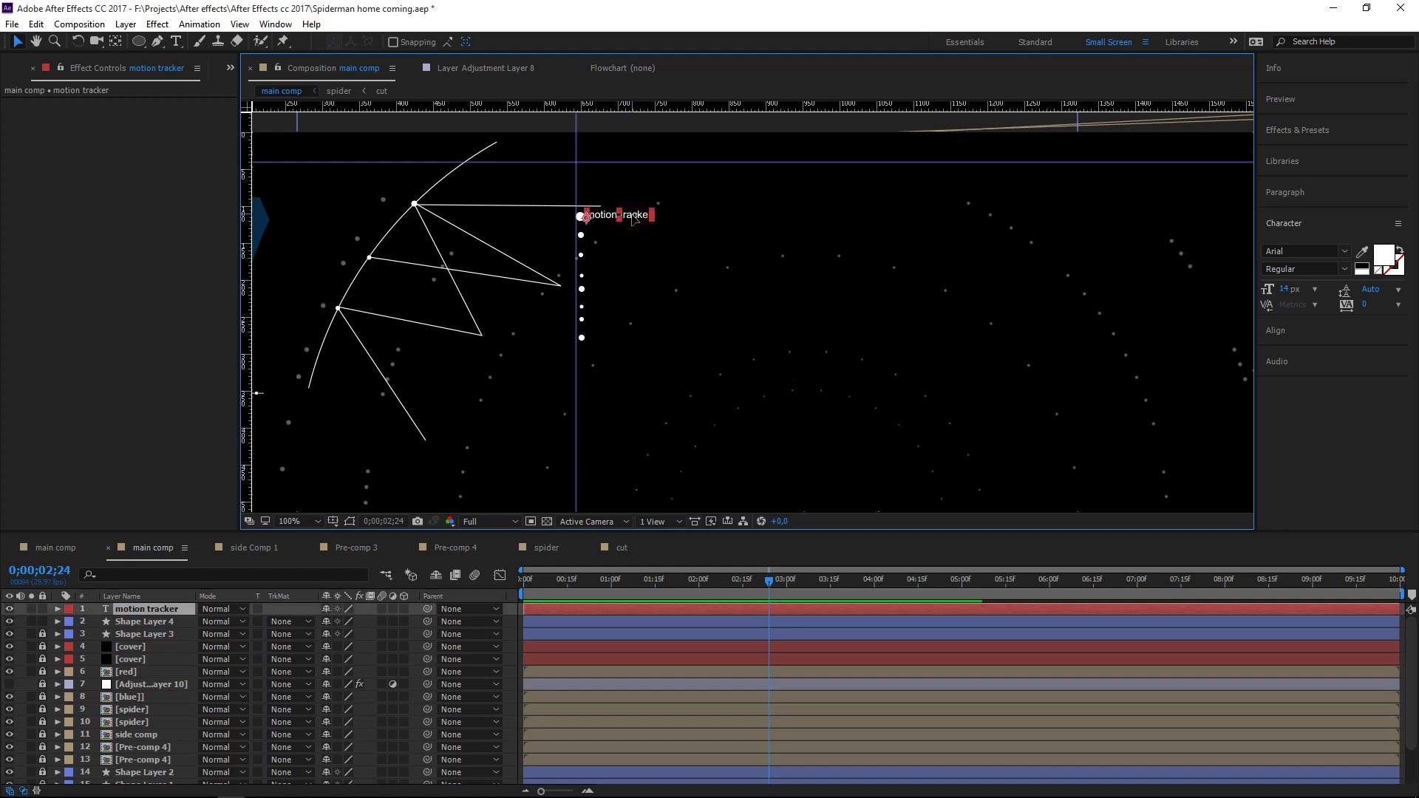
drag(633, 219, 635, 222)
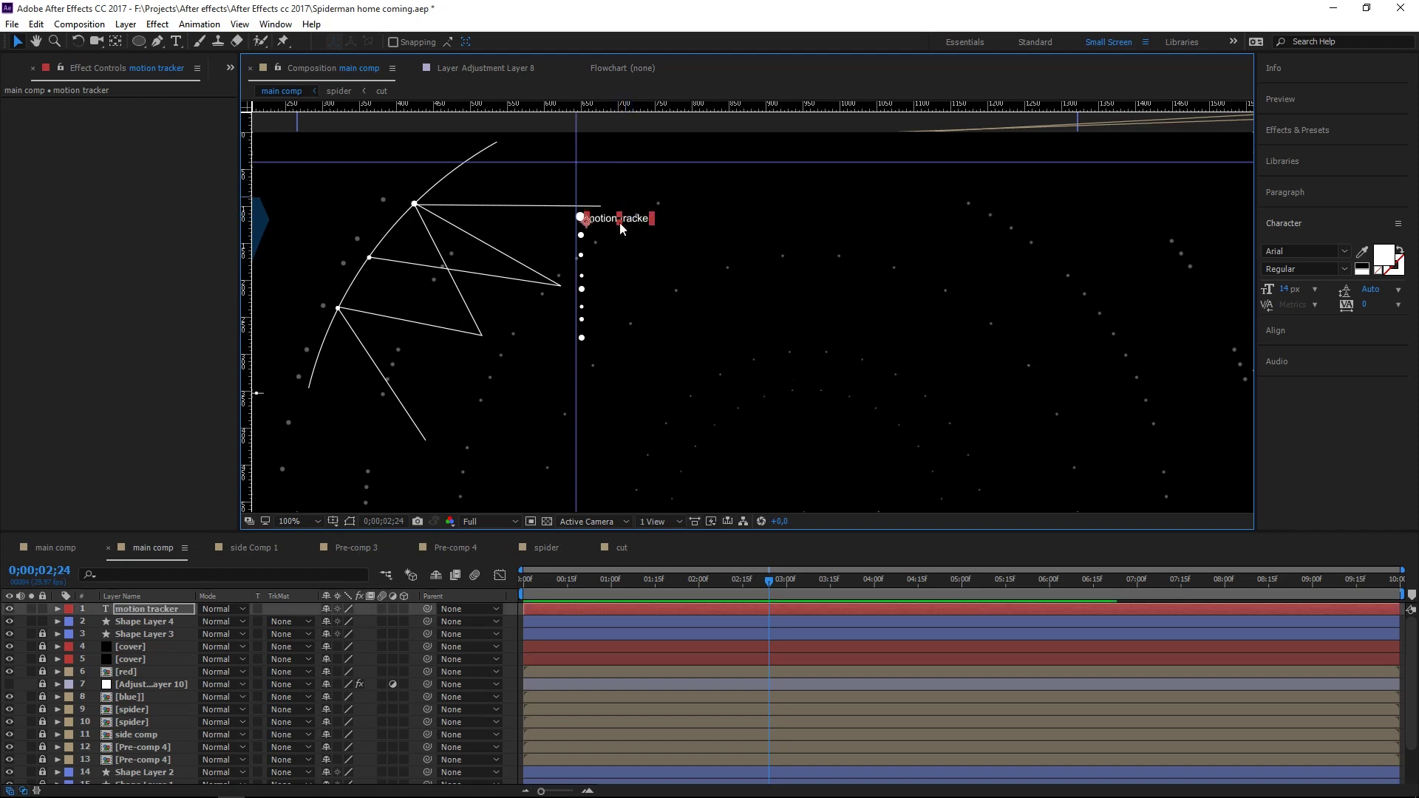
drag(632, 220, 677, 203)
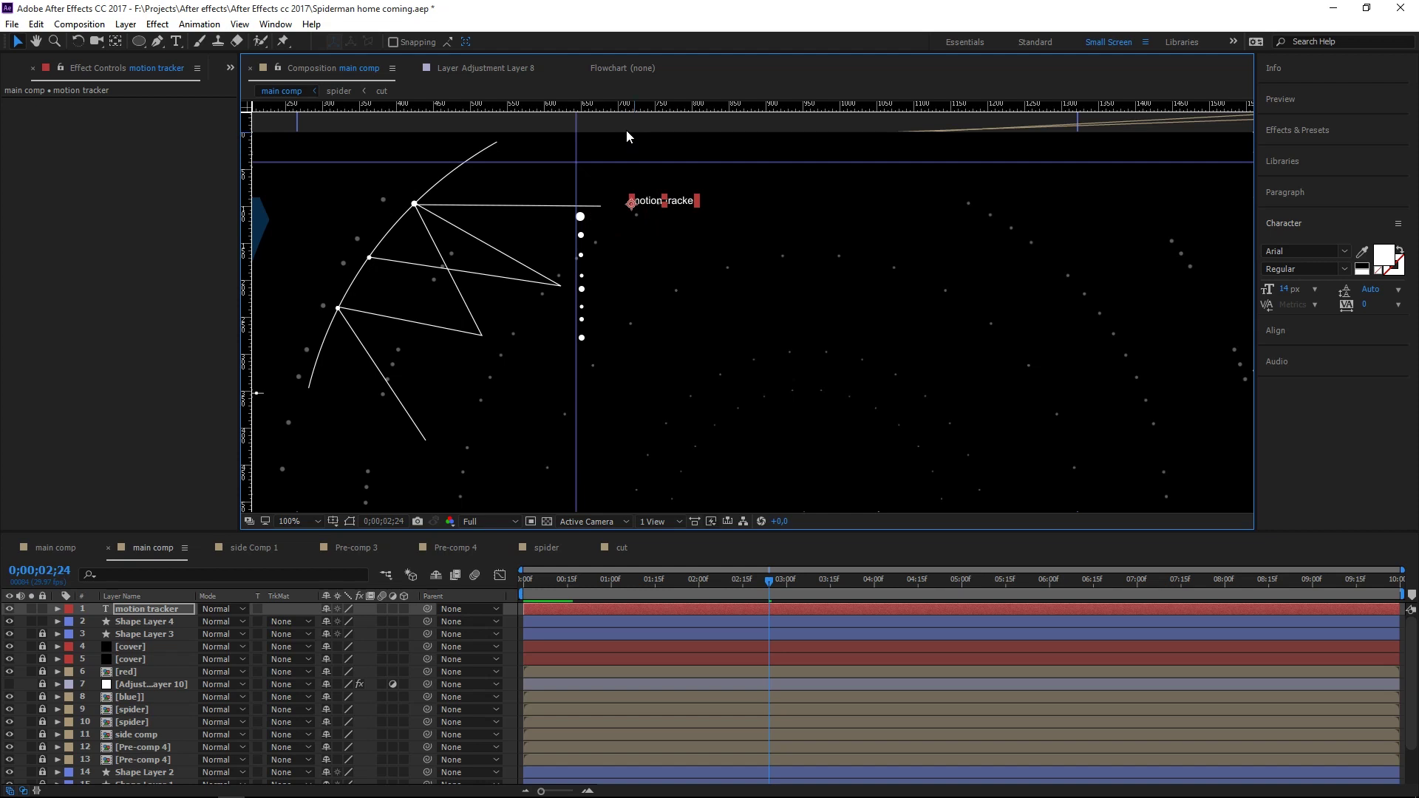
- Add a horizontal guide and align the label on it beside the top dot
drag(632, 106, 633, 220)
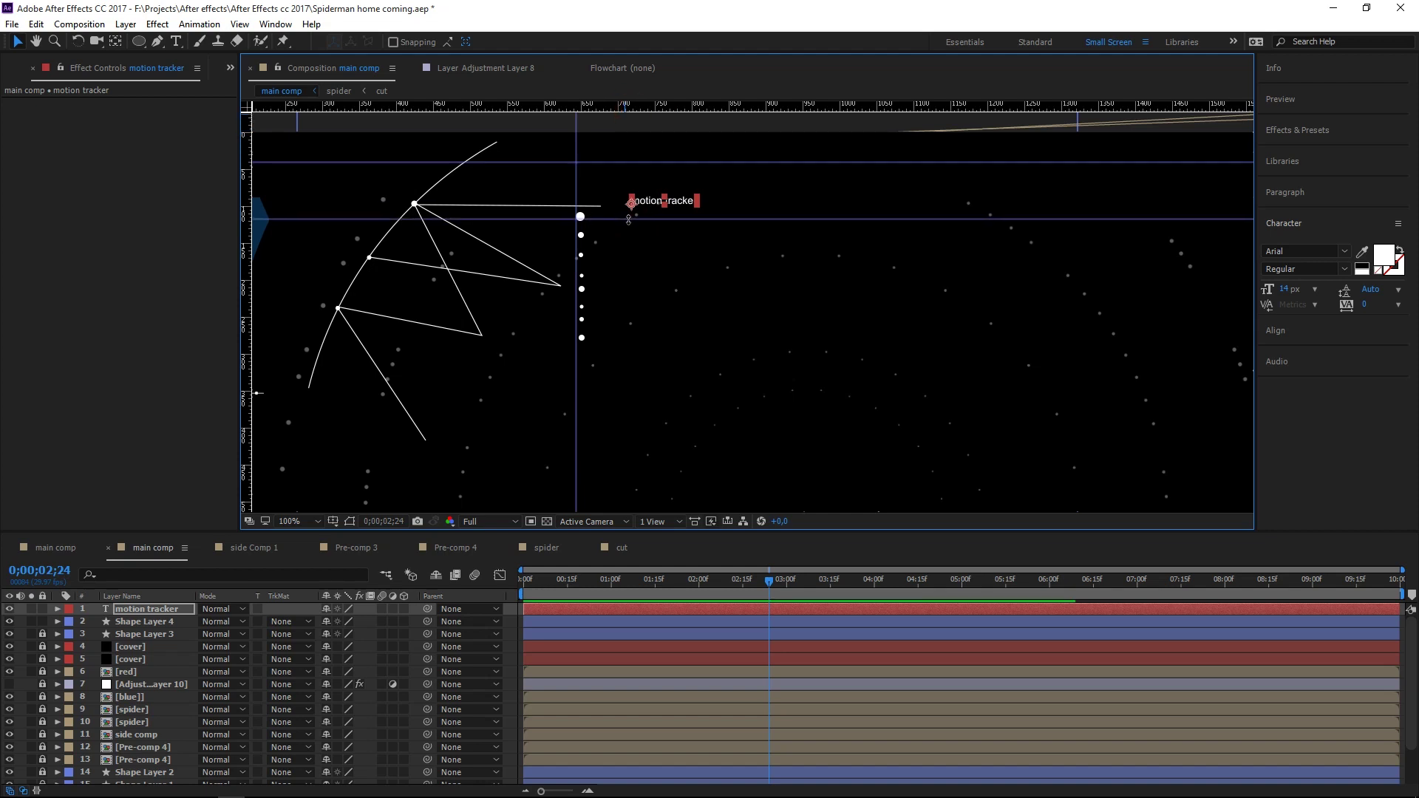
mouse_move(649, 203)
mouse_down()
mouse_move(609, 221)
mouse_move(686, 219)
mouse_up()
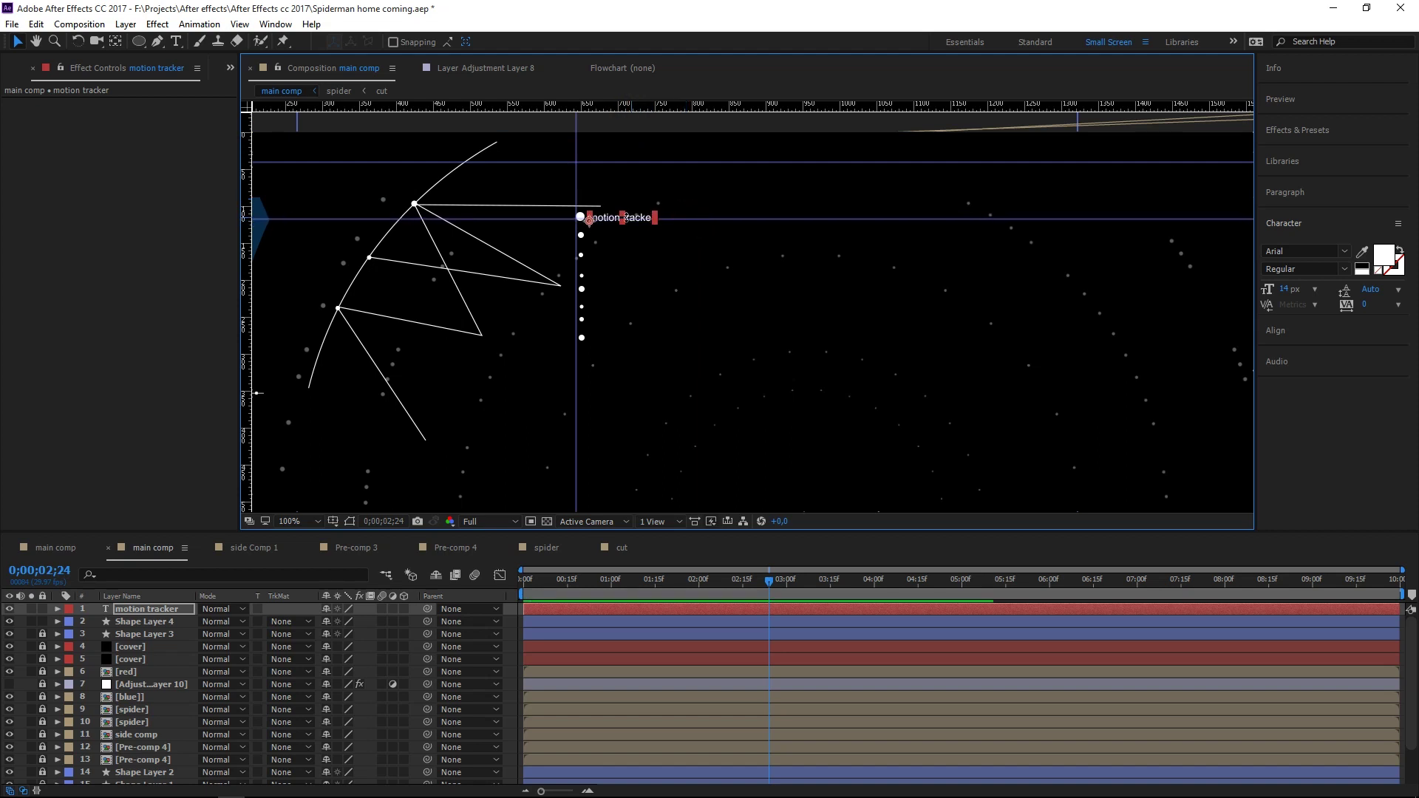
drag(603, 219, 603, 221)
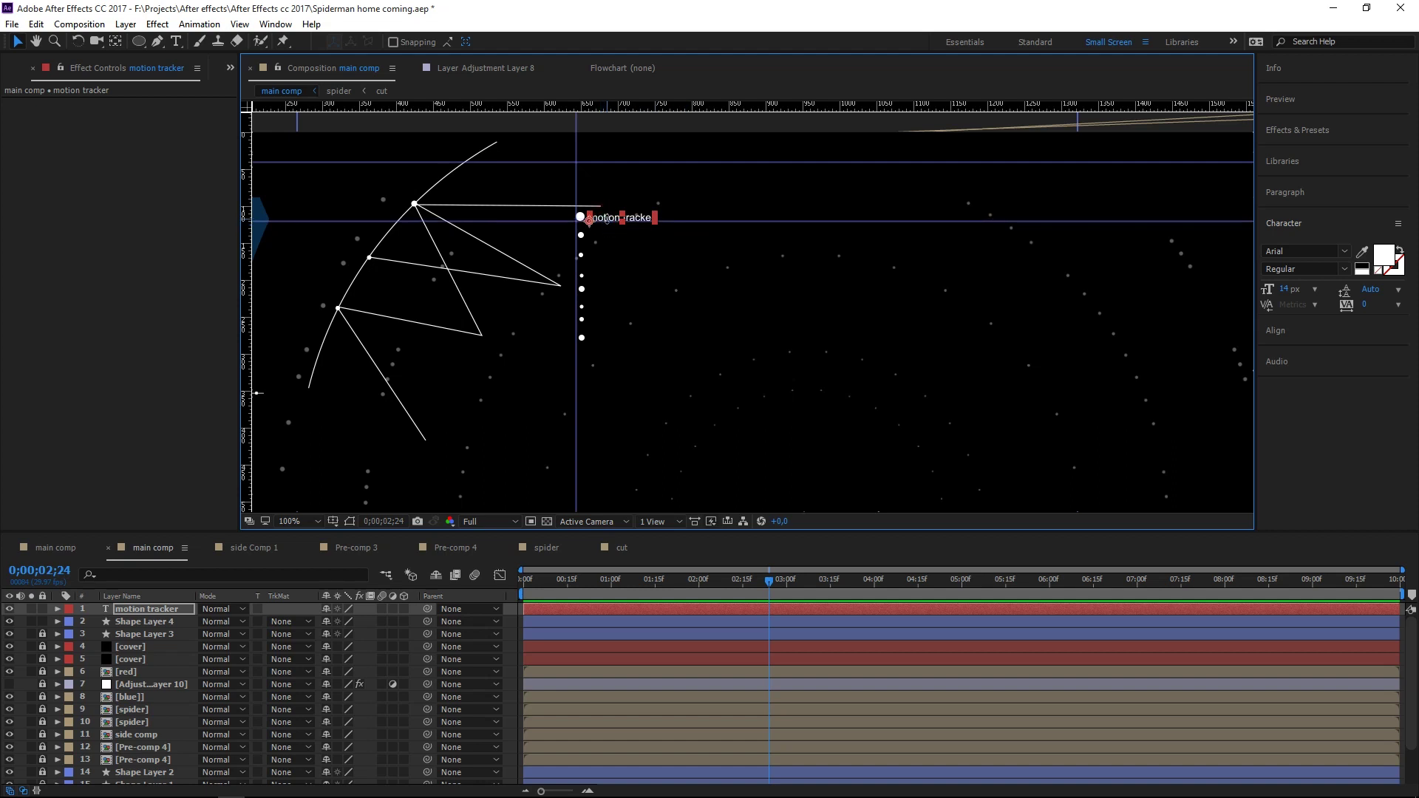
click(685, 214)
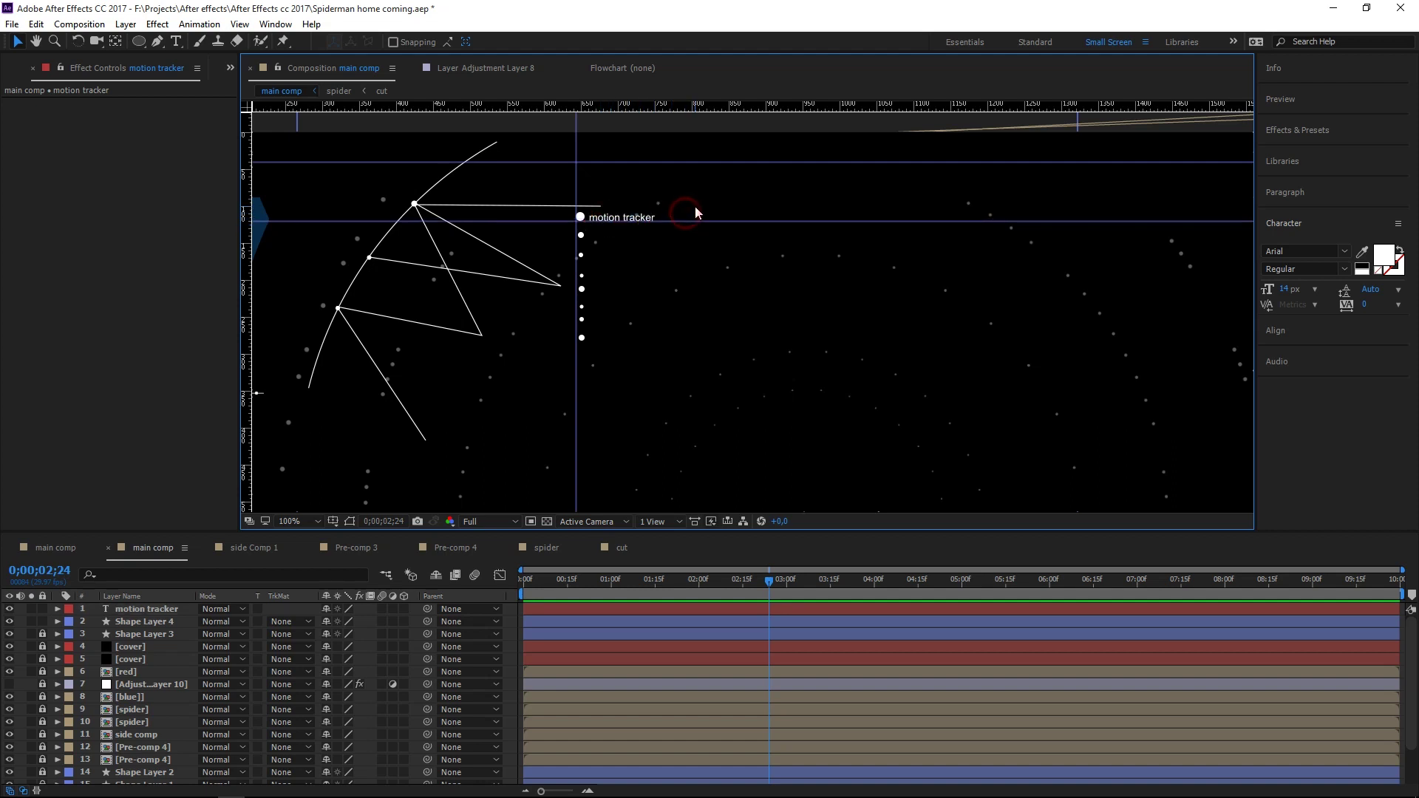
drag(645, 218, 653, 206)
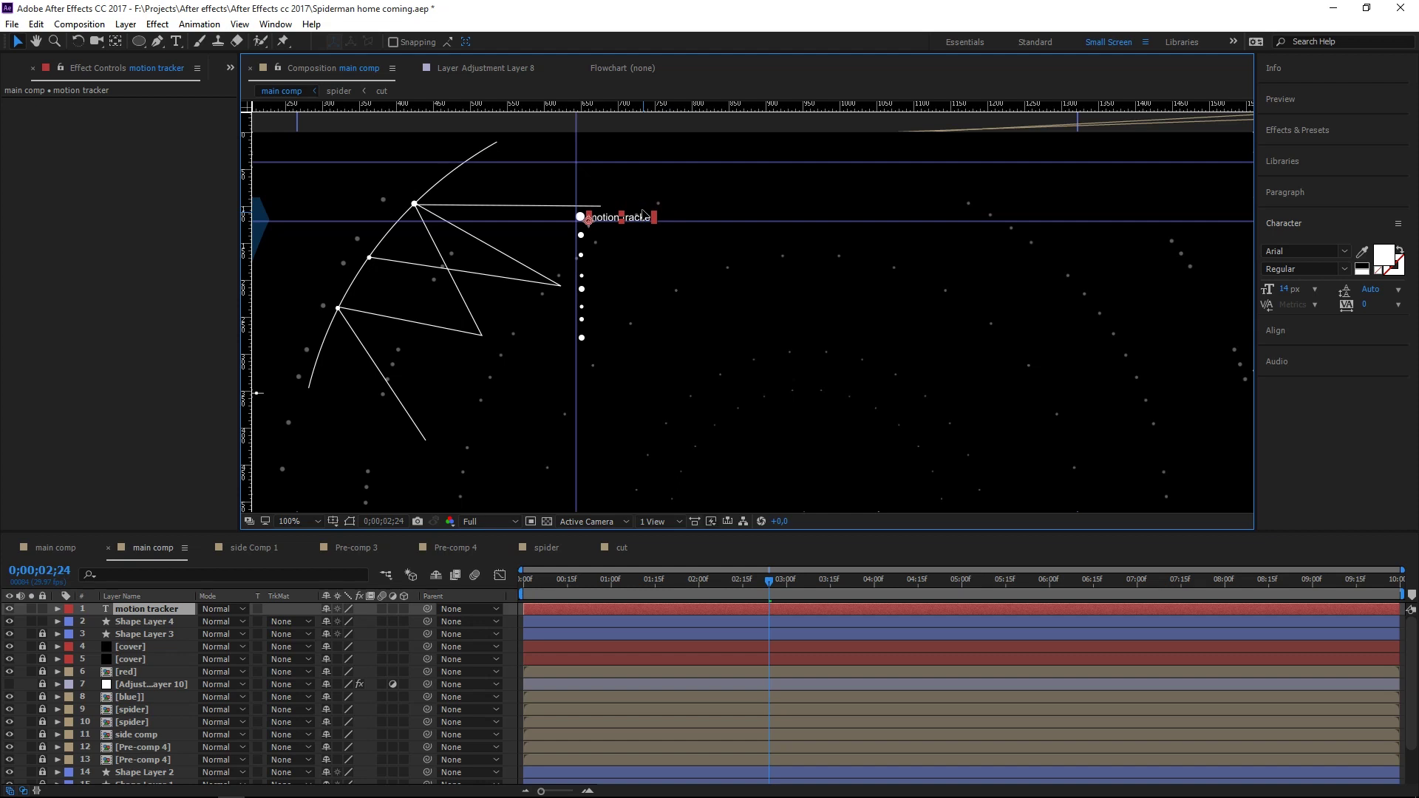
drag(635, 220, 633, 217)
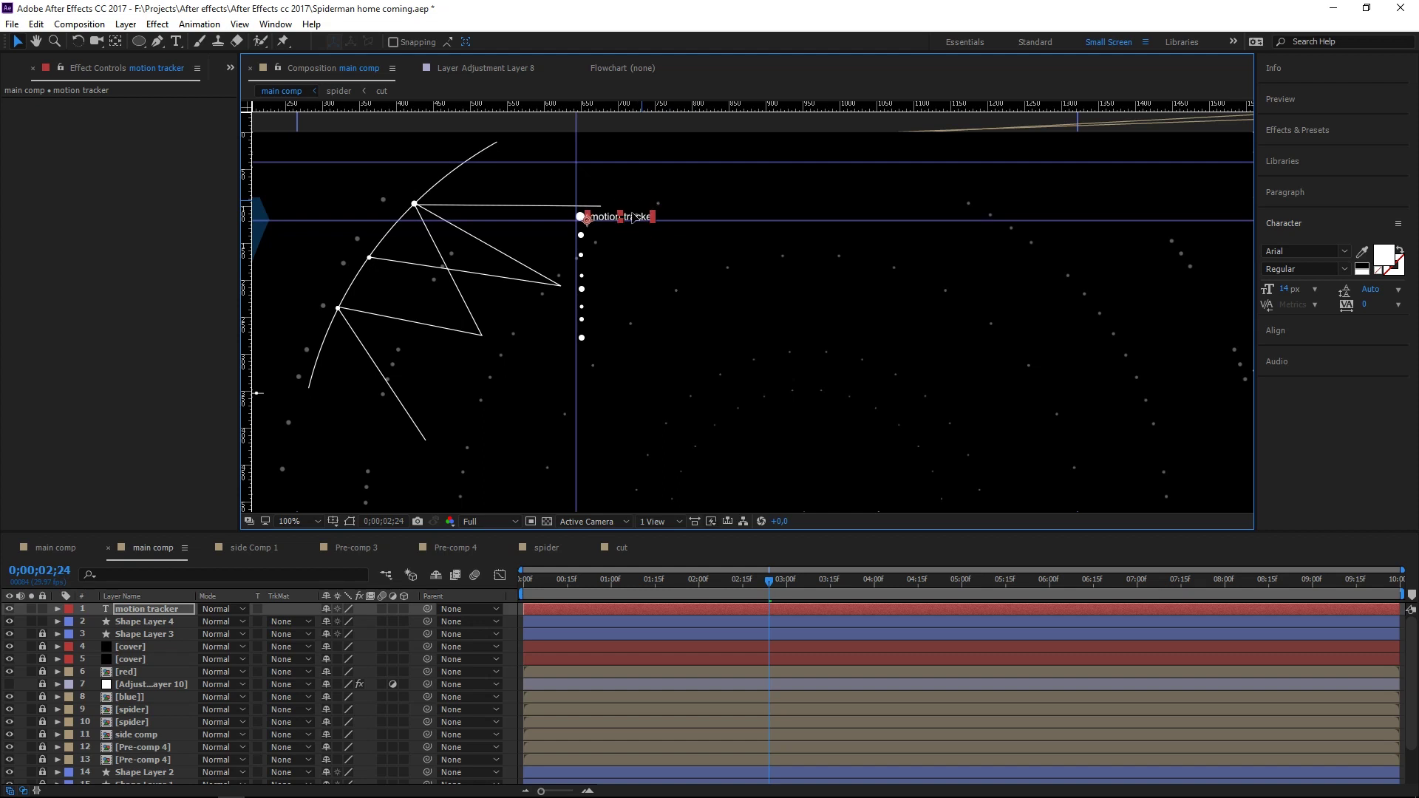
click(646, 244)
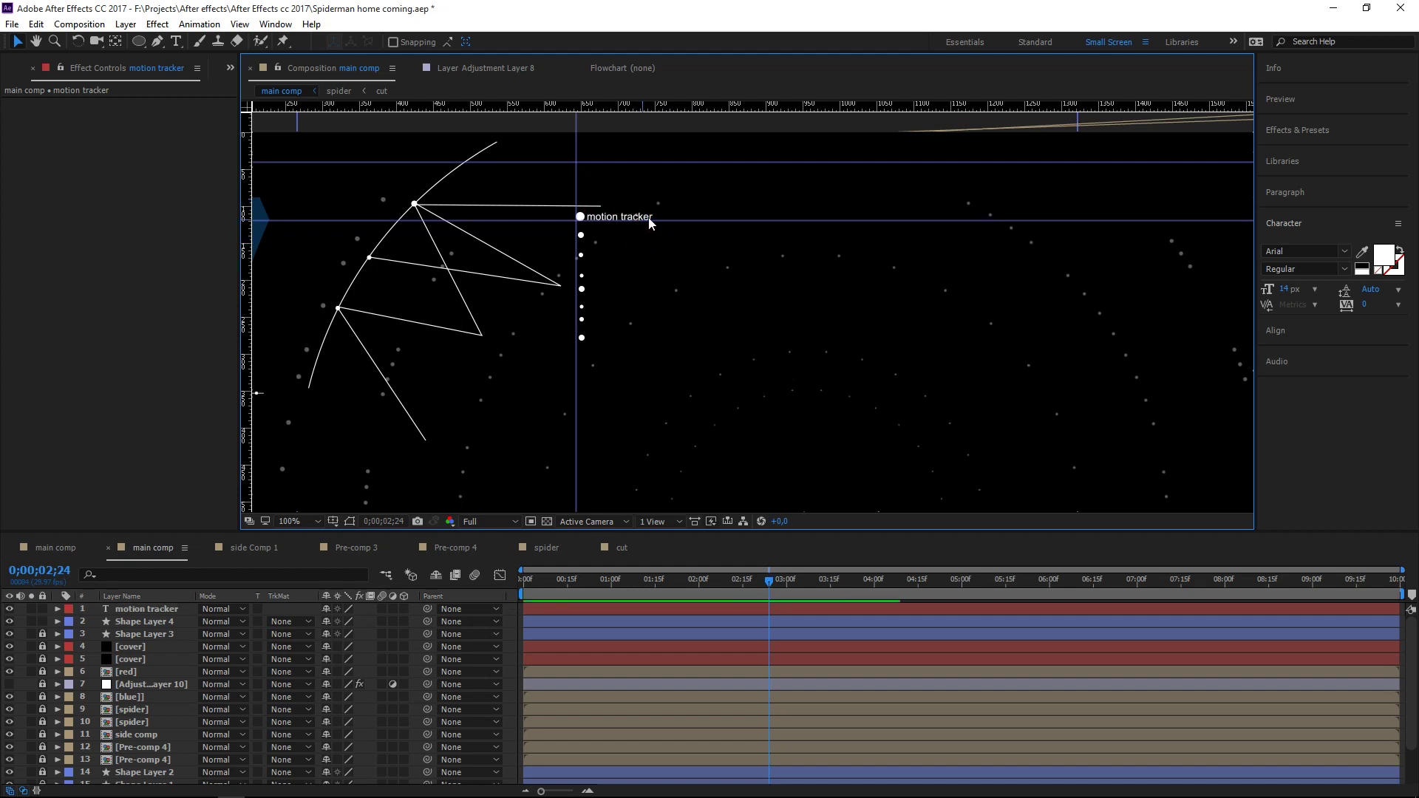
click(650, 219)
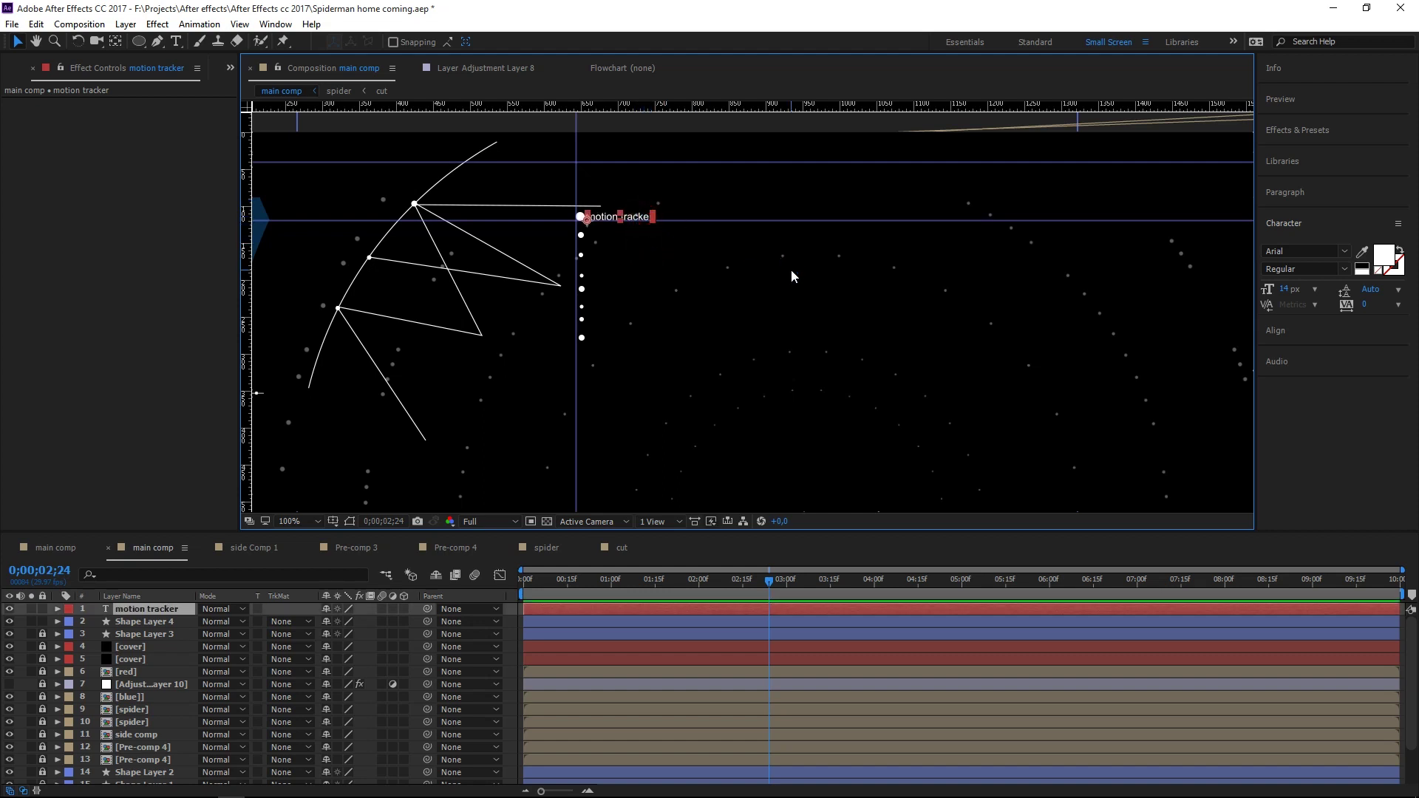
click(751, 273)
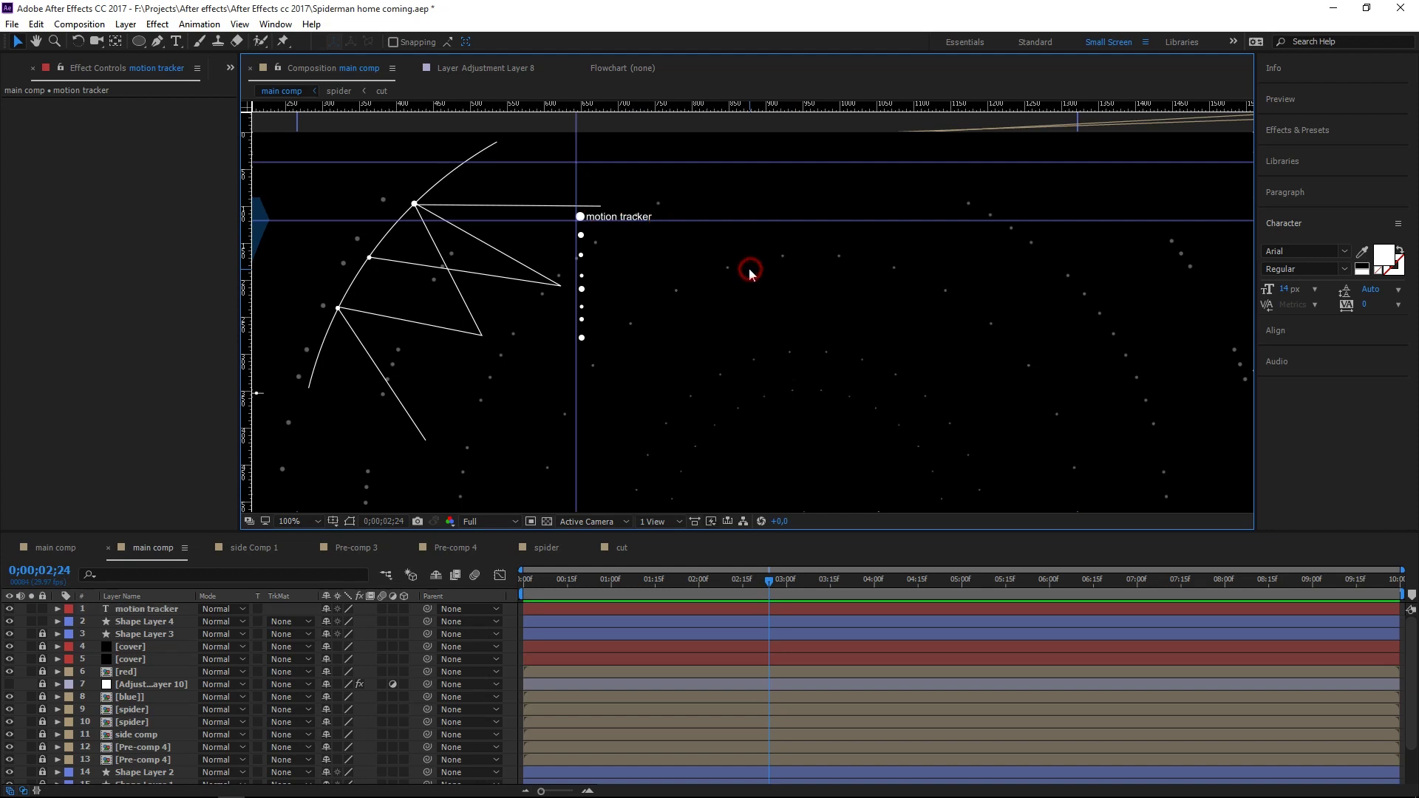
click(636, 216)
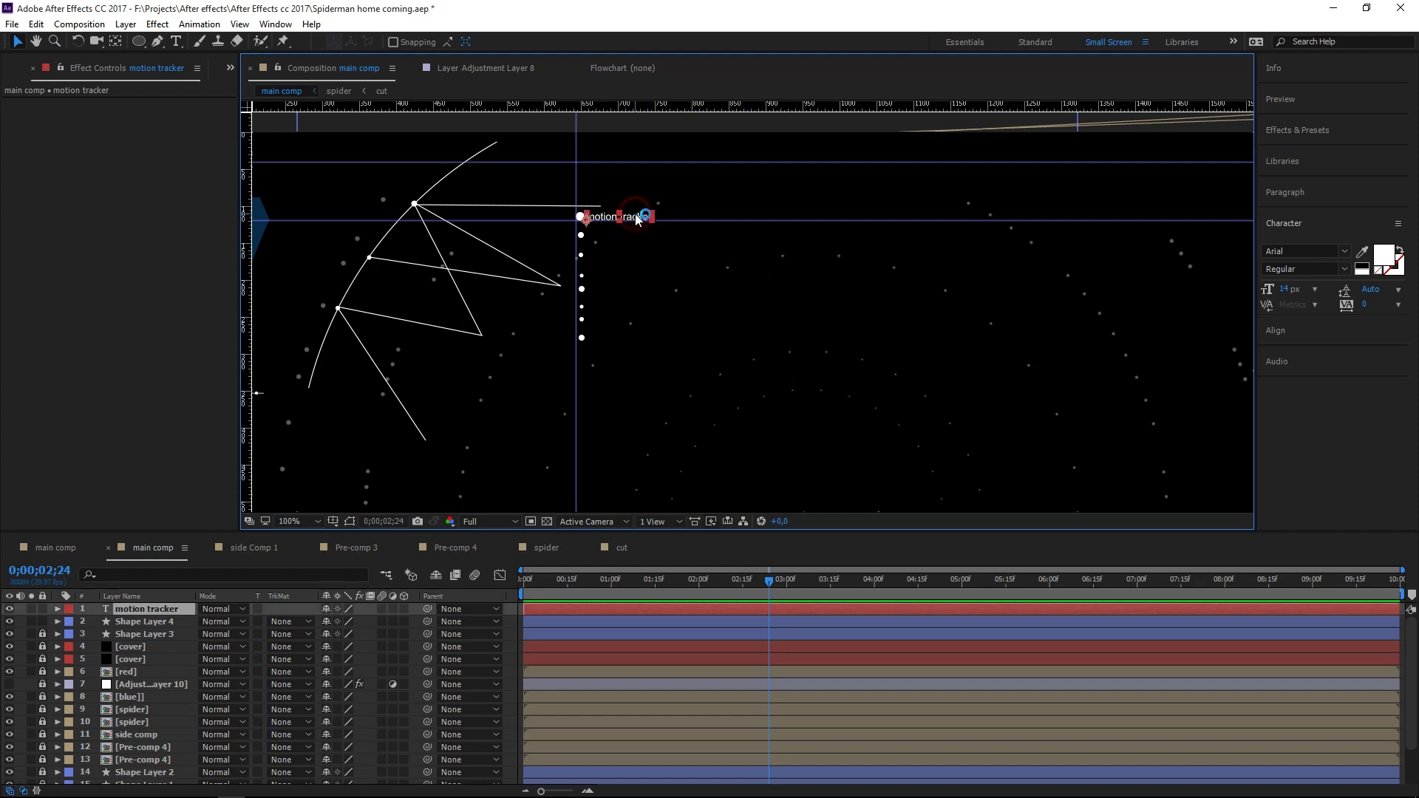
key(Right)
key(Right)
key(Right)
key(Right)
key(Right)
key(Right)
key(Right)
key(Right)
key(Right)
key(Right)
key(Right)
- Add a vertical guide beside the dot column and duplicate the motion tracker label
drag(420, 271, 591, 266)
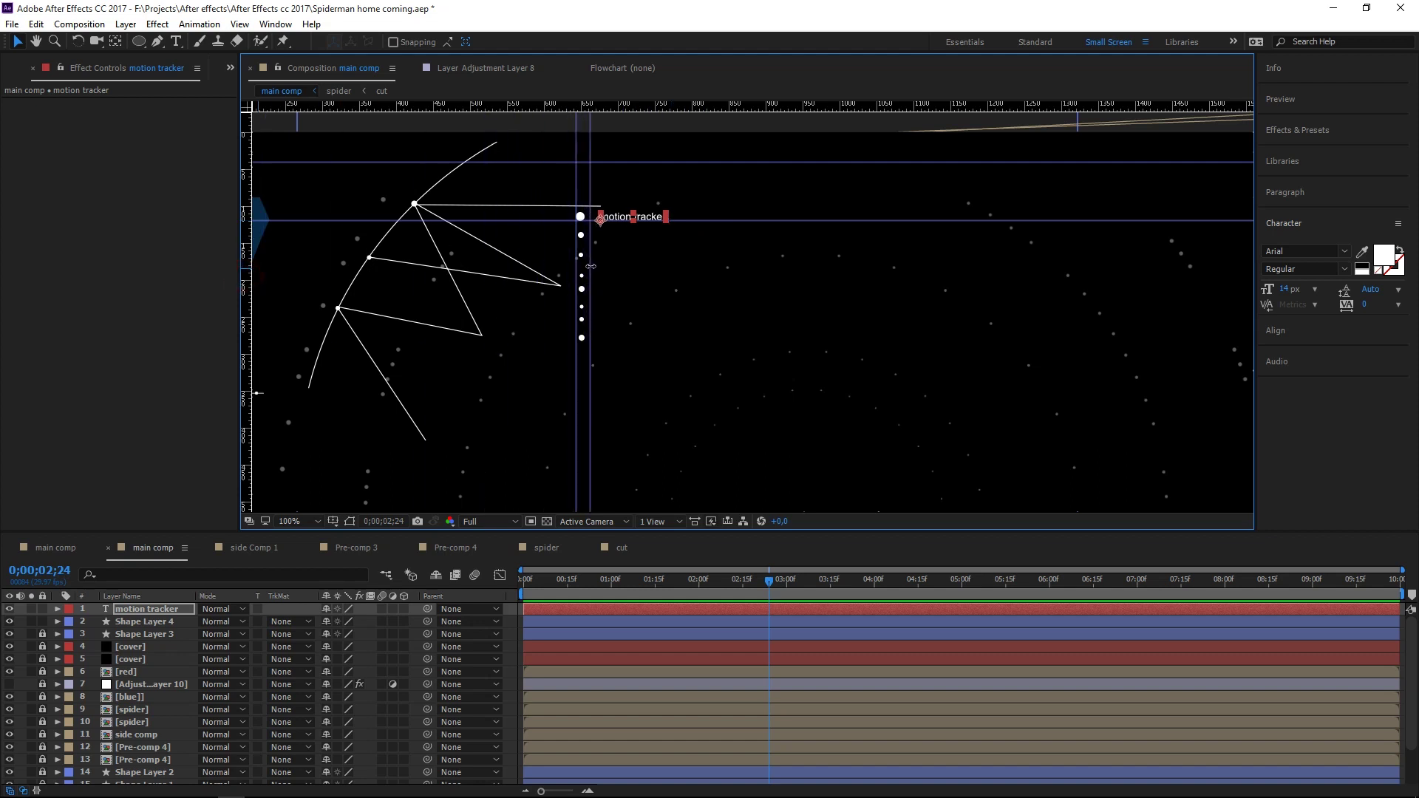
click(738, 268)
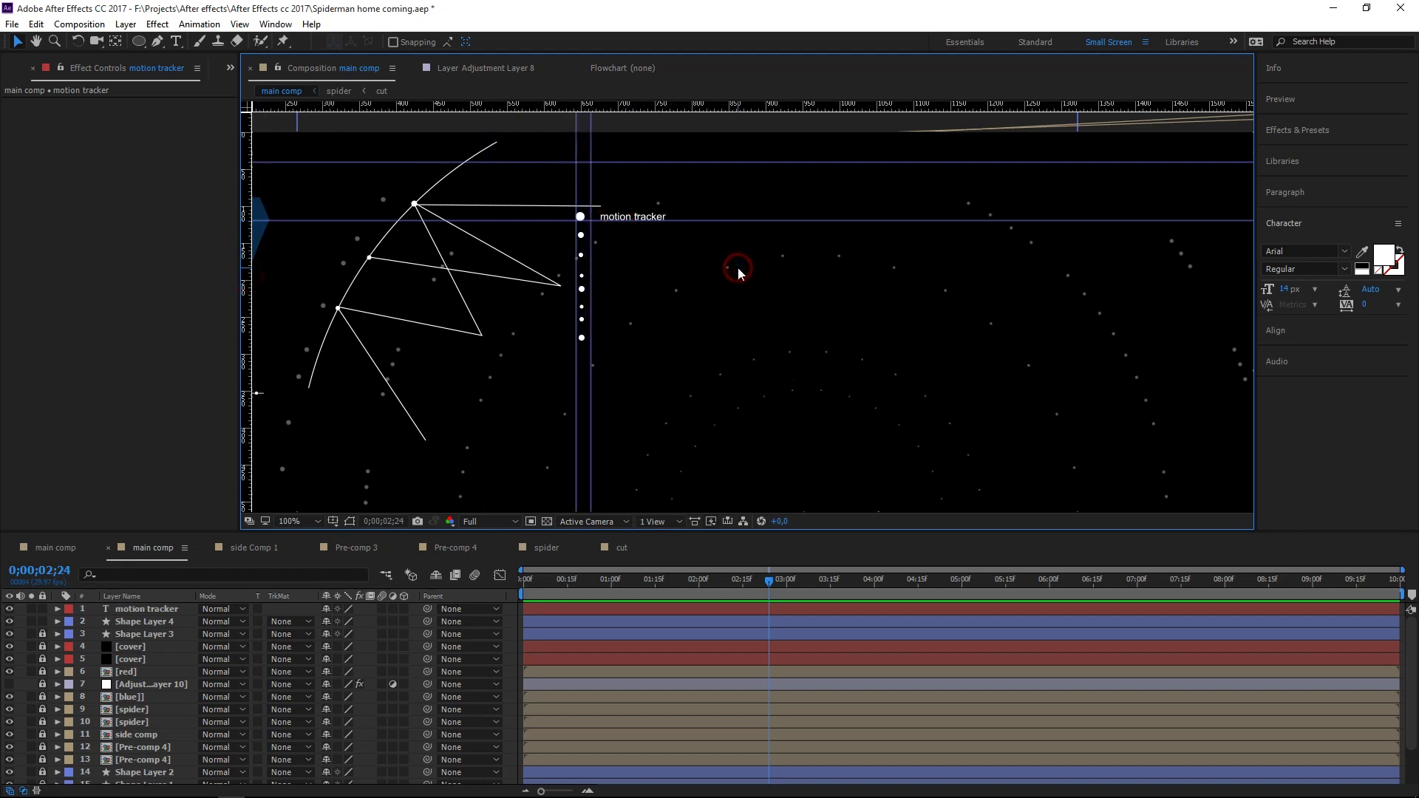
click(650, 214)
key(ctrl+d)
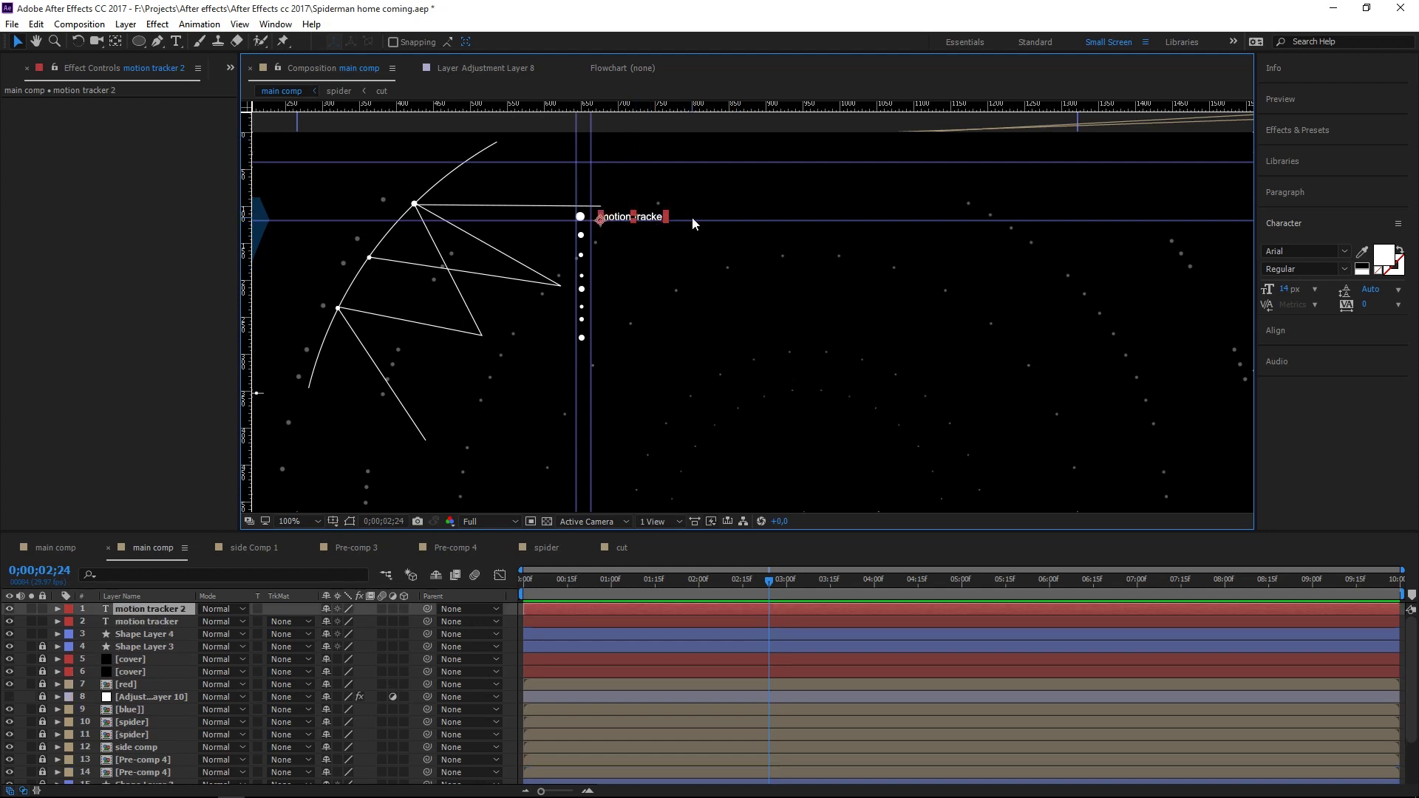
- Move the copied label down to the second dot and retype its text as 'Effects'
drag(691, 220, 680, 236)
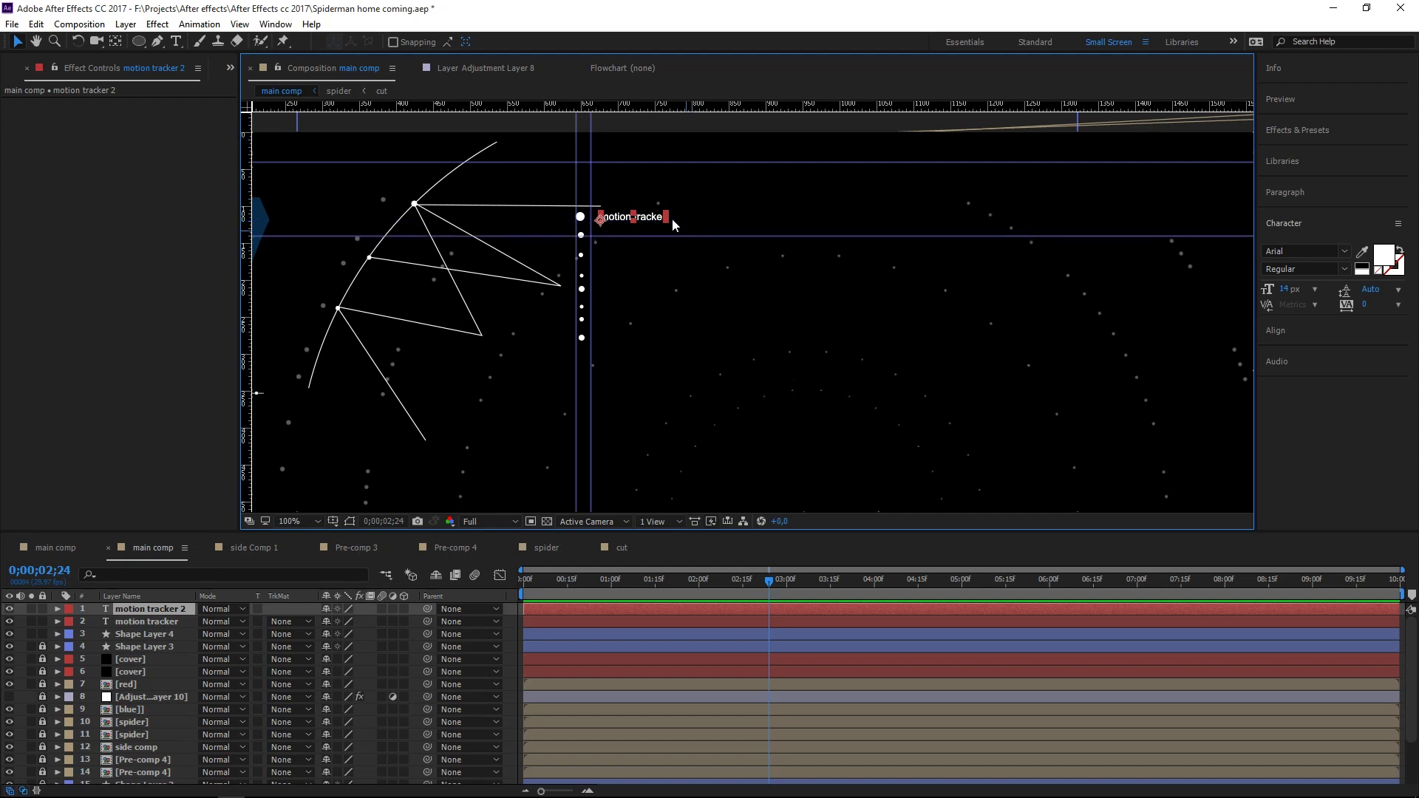
drag(651, 220, 652, 235)
key(t)
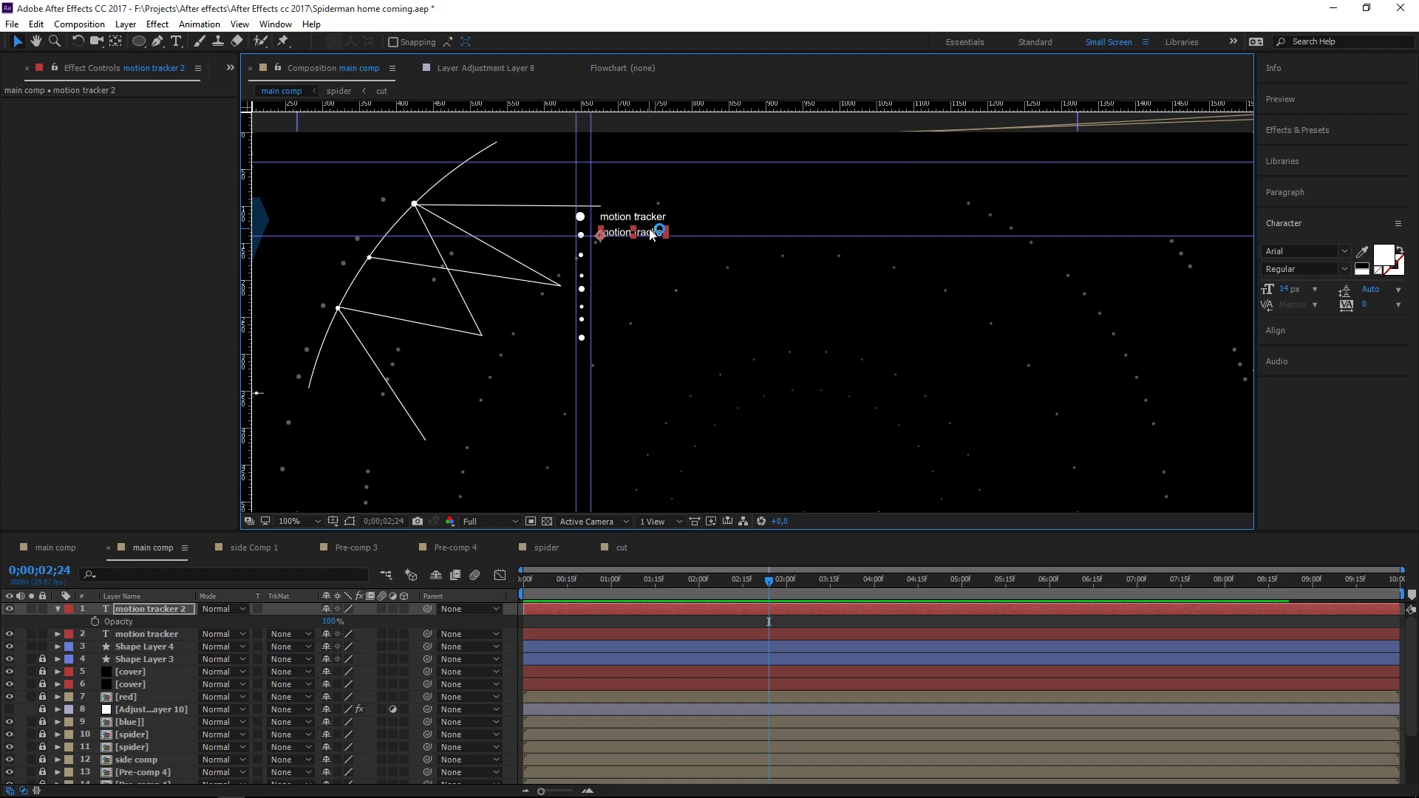
key(ctrl+t)
click(654, 233)
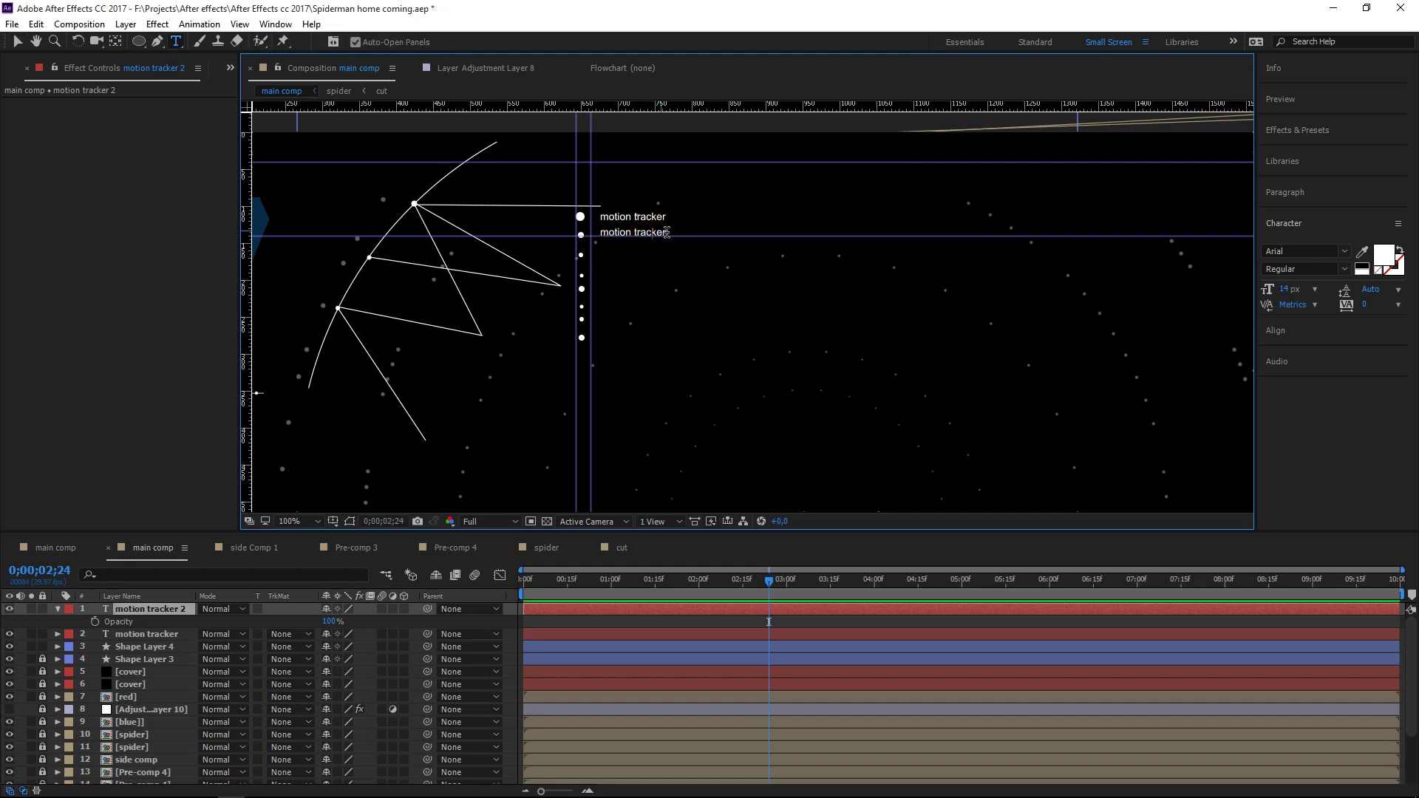
drag(667, 232, 603, 231)
text(Effects)
click(9, 39)
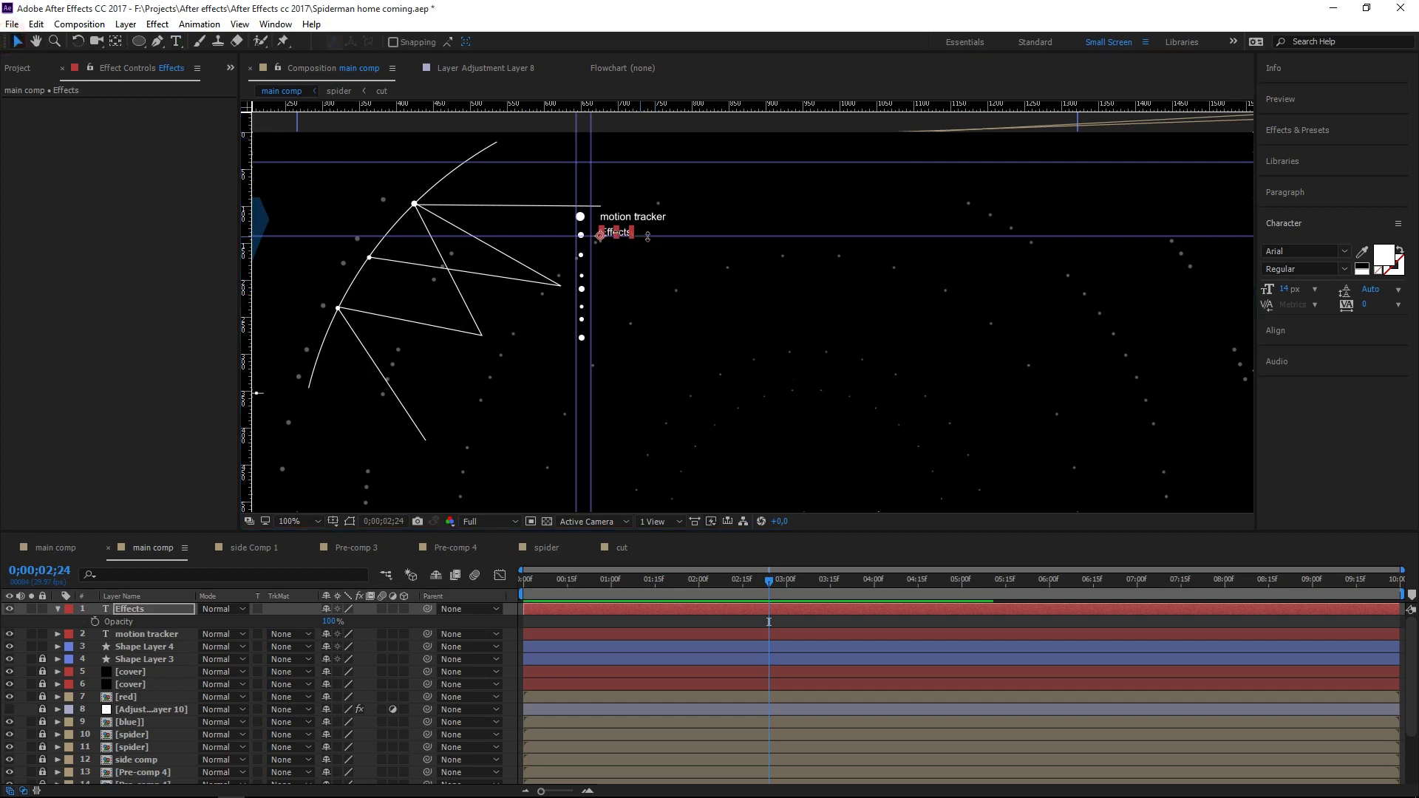
- Lower the horizontal guide to the third dot, checking the motion tracker and Effects labels
drag(647, 237, 623, 256)
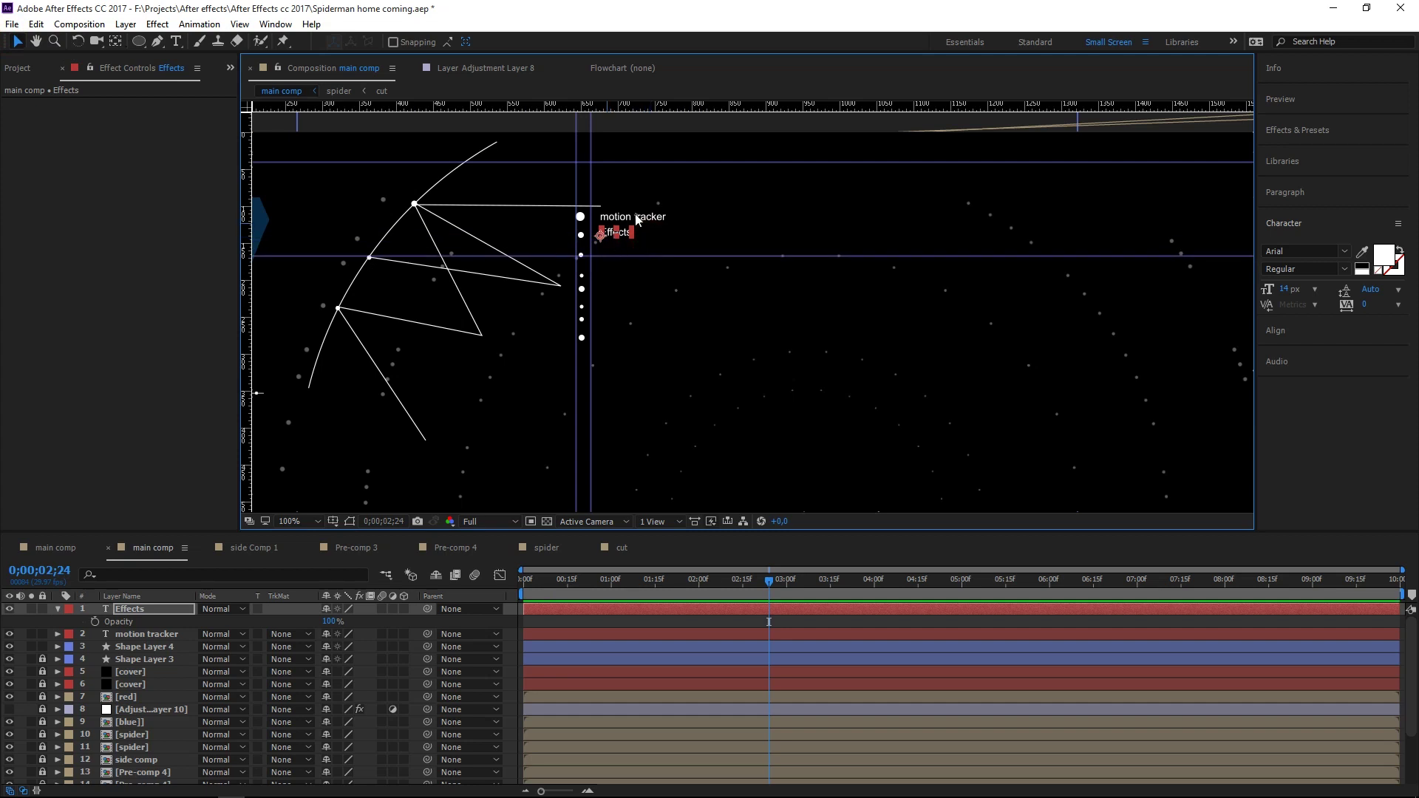
ctrl+click(148, 634)
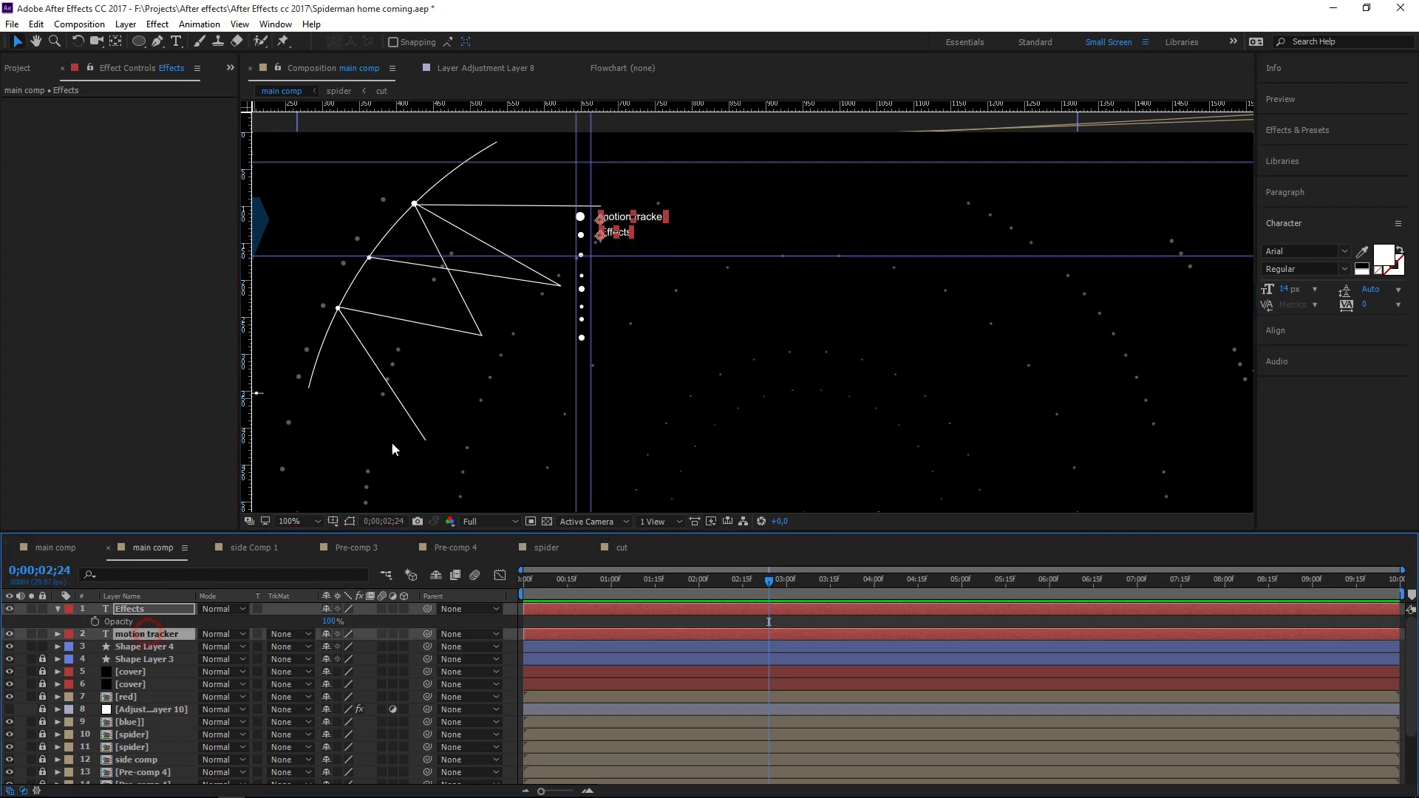
click(591, 271)
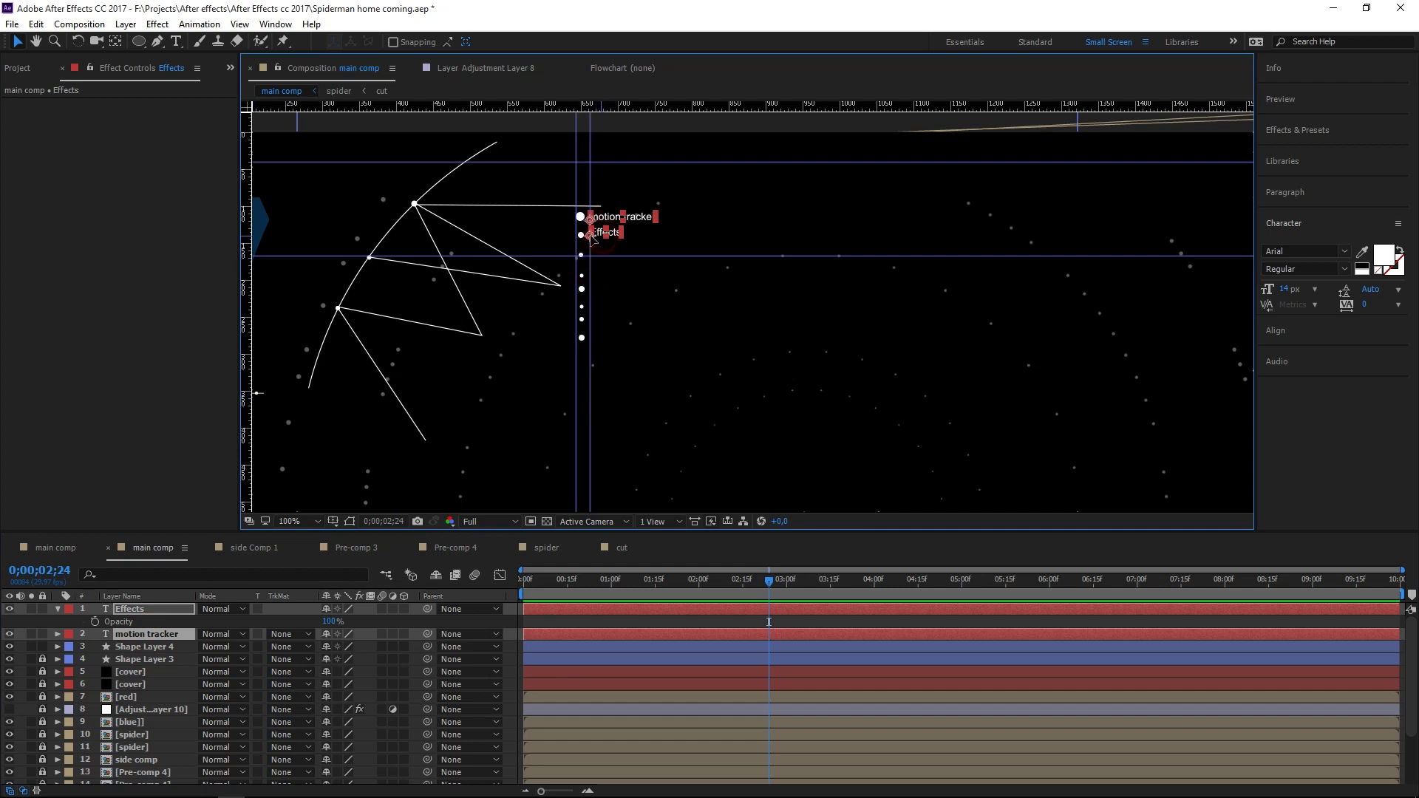
click(619, 295)
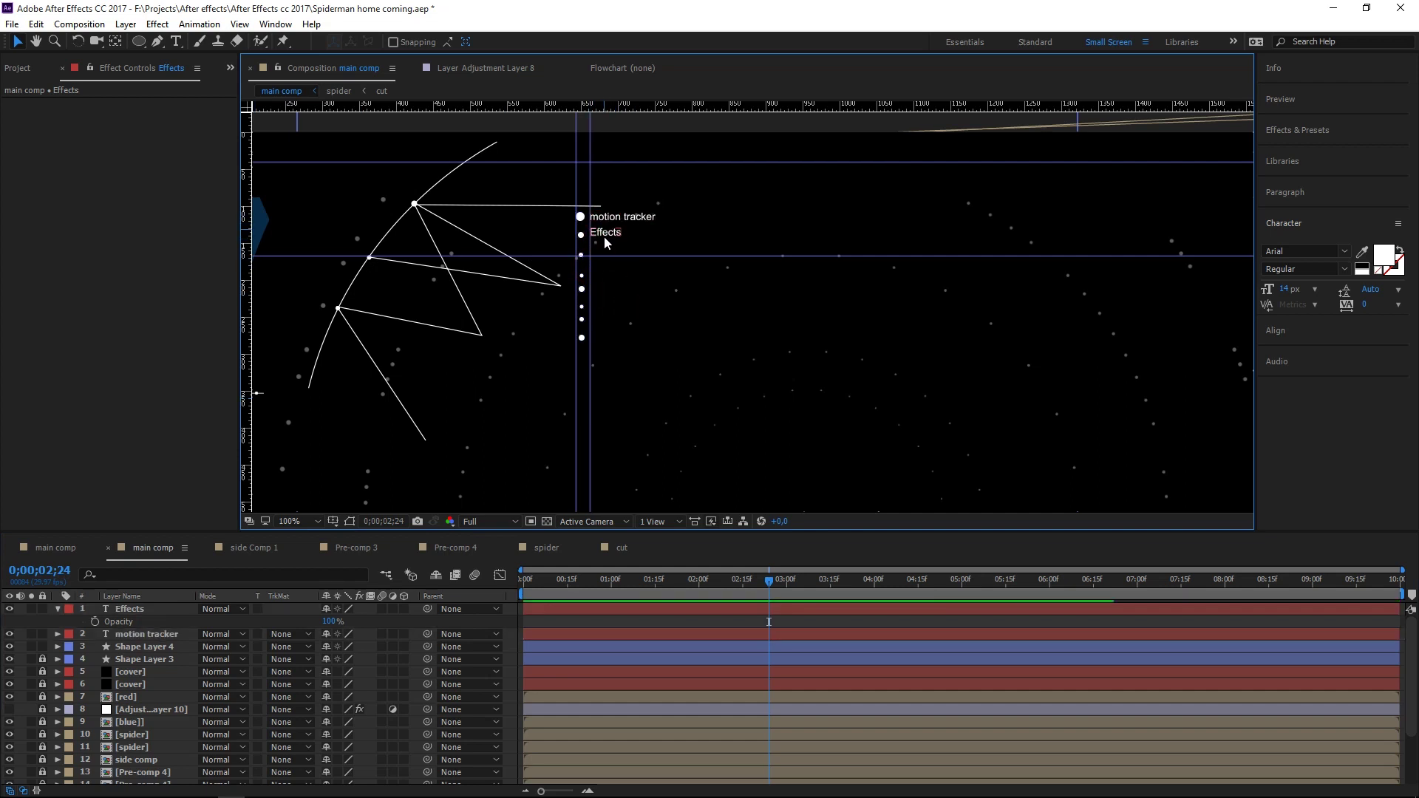
click(605, 238)
double_click(609, 237)
click(638, 288)
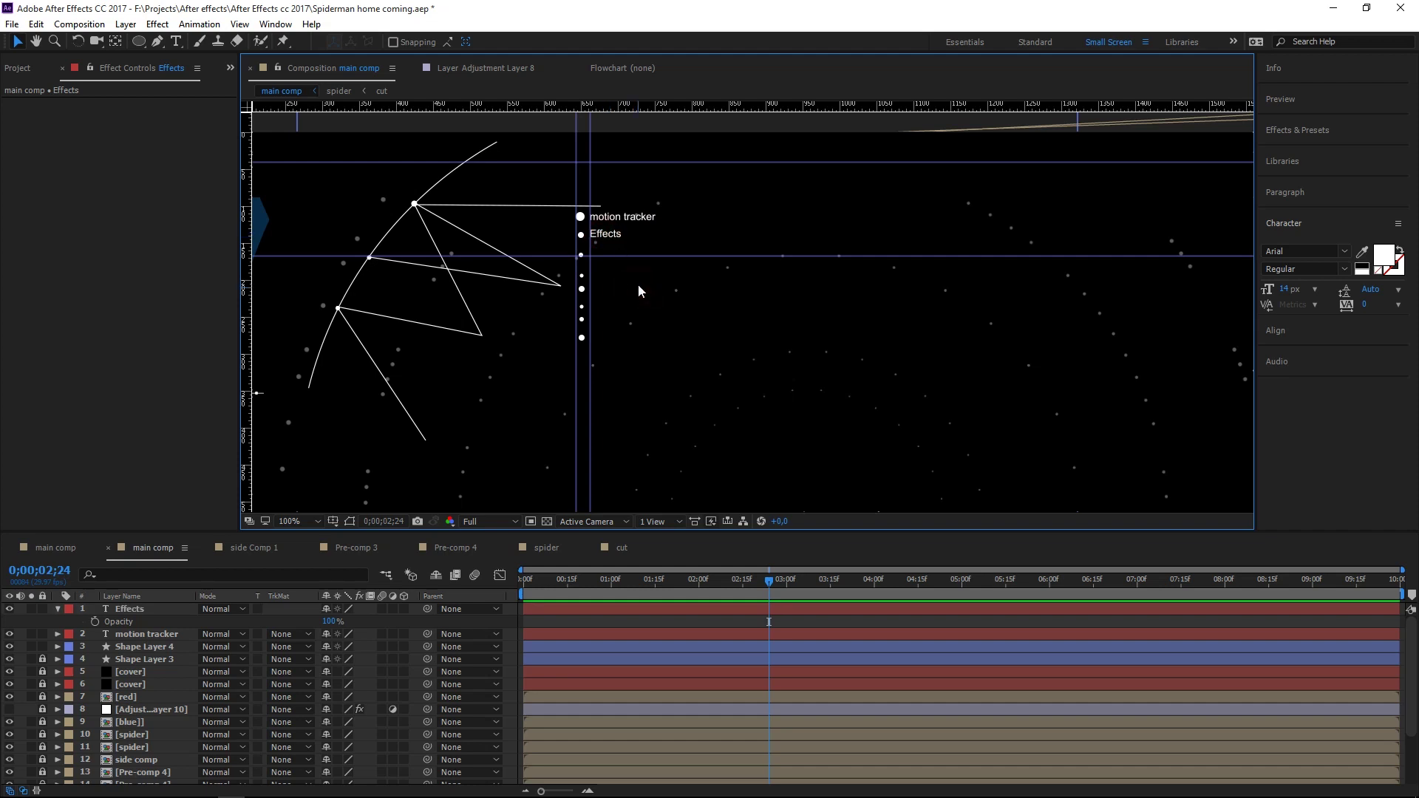
click(601, 237)
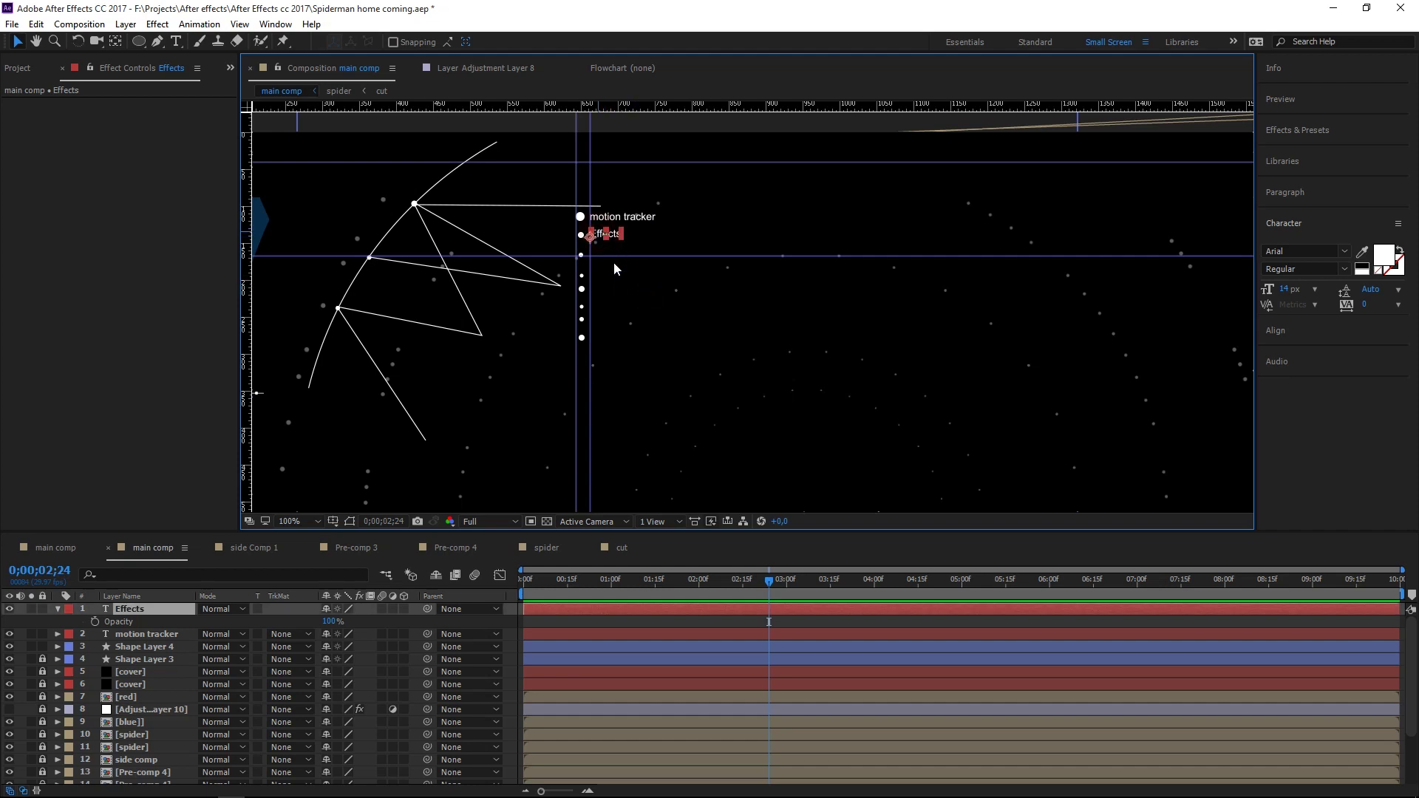
click(618, 267)
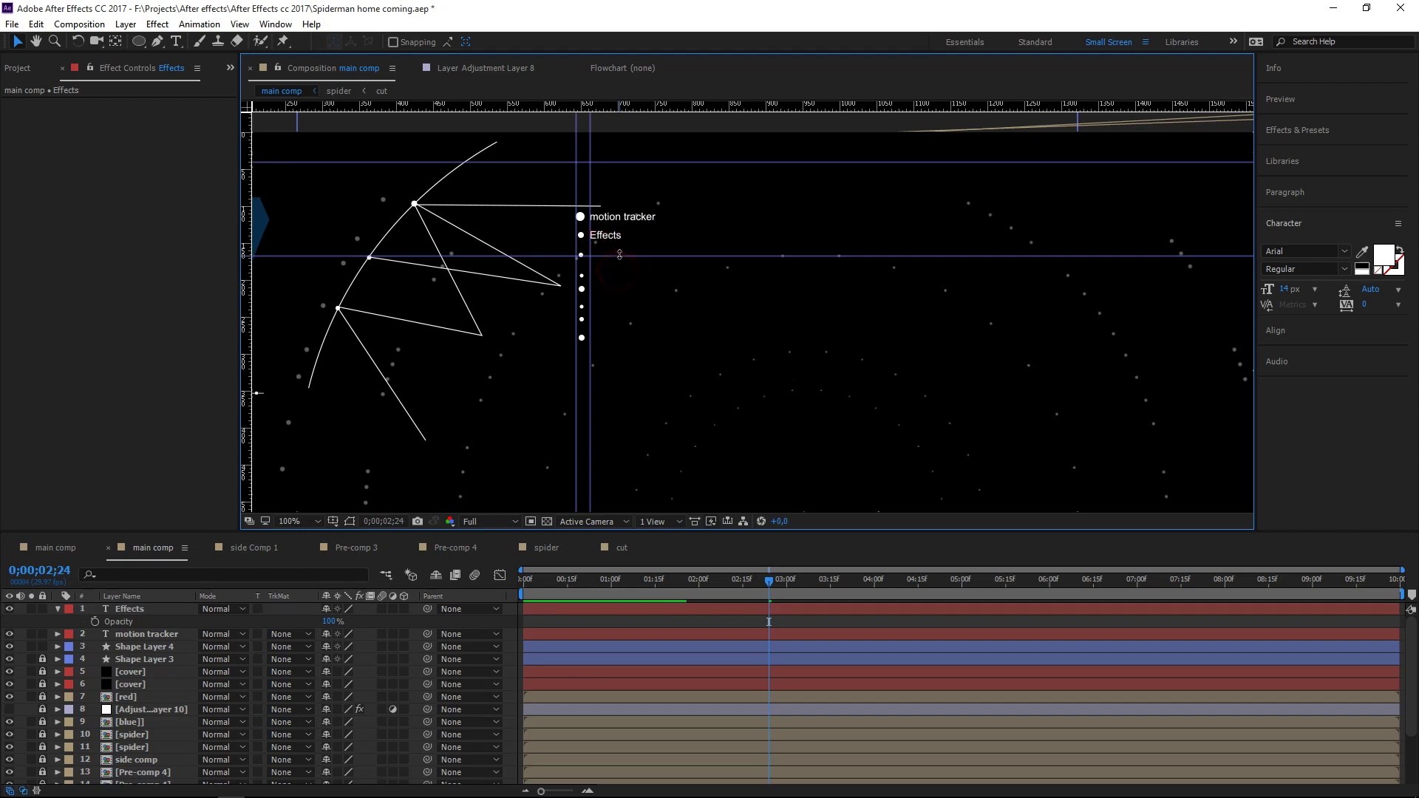
drag(619, 255, 619, 258)
key(ctrl+t)
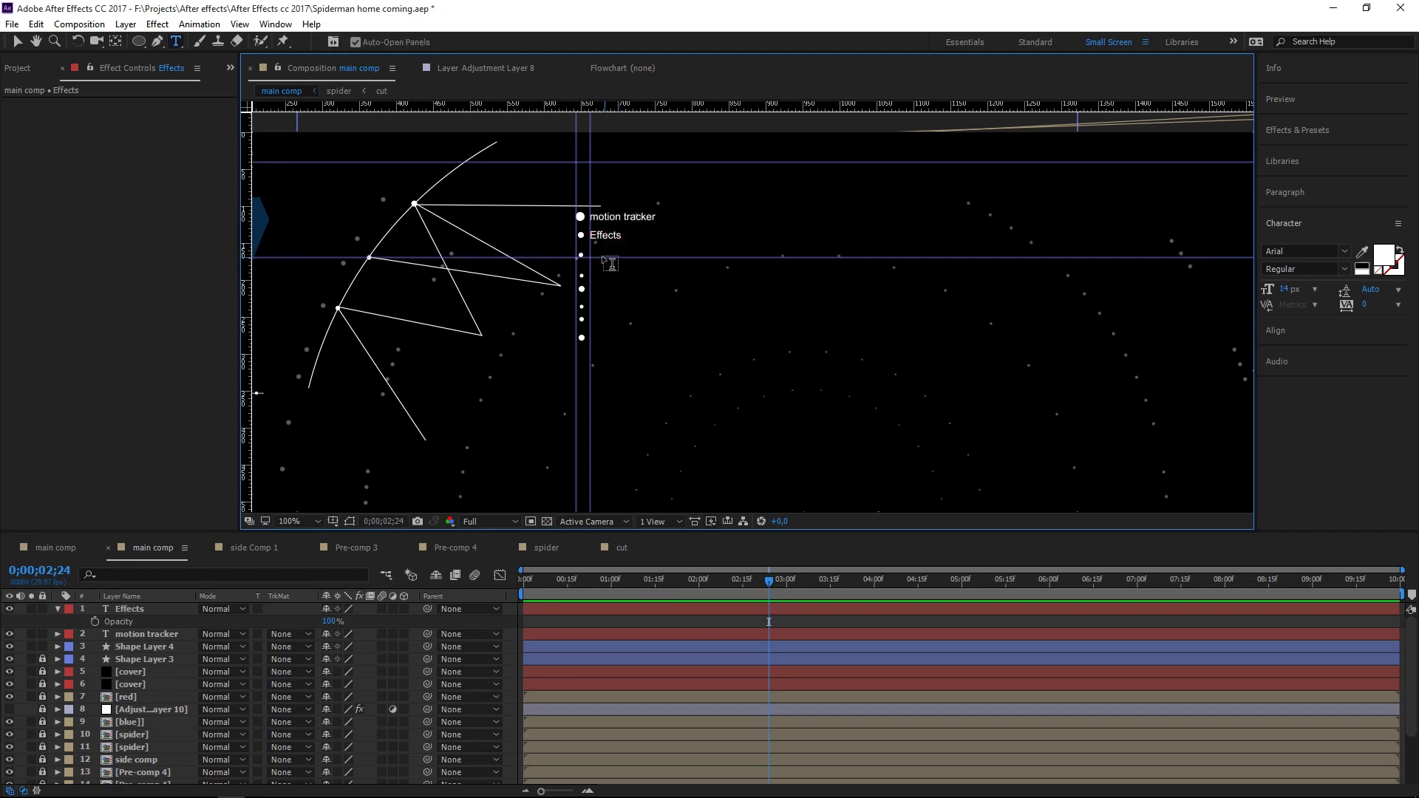
- Create a new 'Preview' text label beside the third dot
click(592, 249)
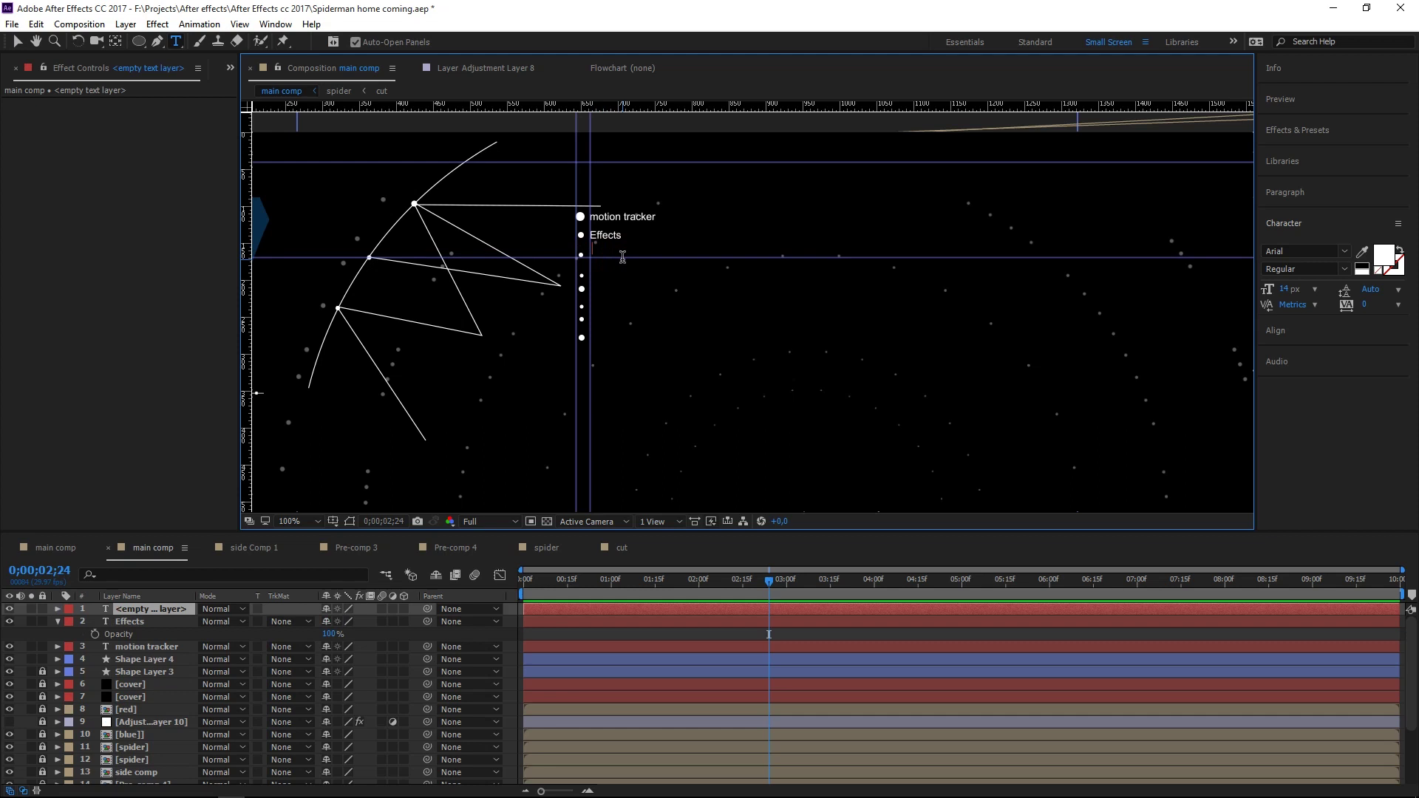
text(pre)
key(BackSpace)
key(BackSpace)
text(P)
text(iew)
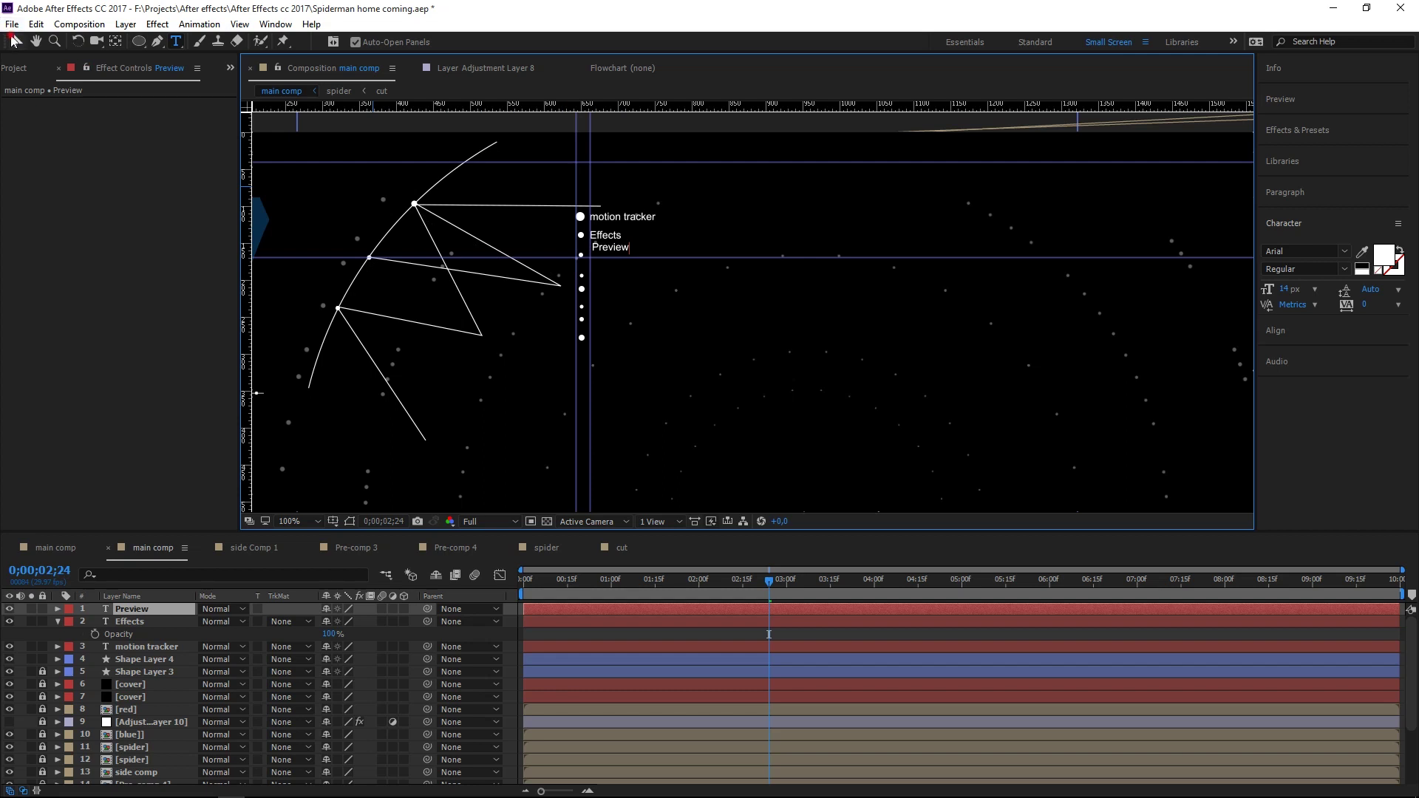
click(17, 41)
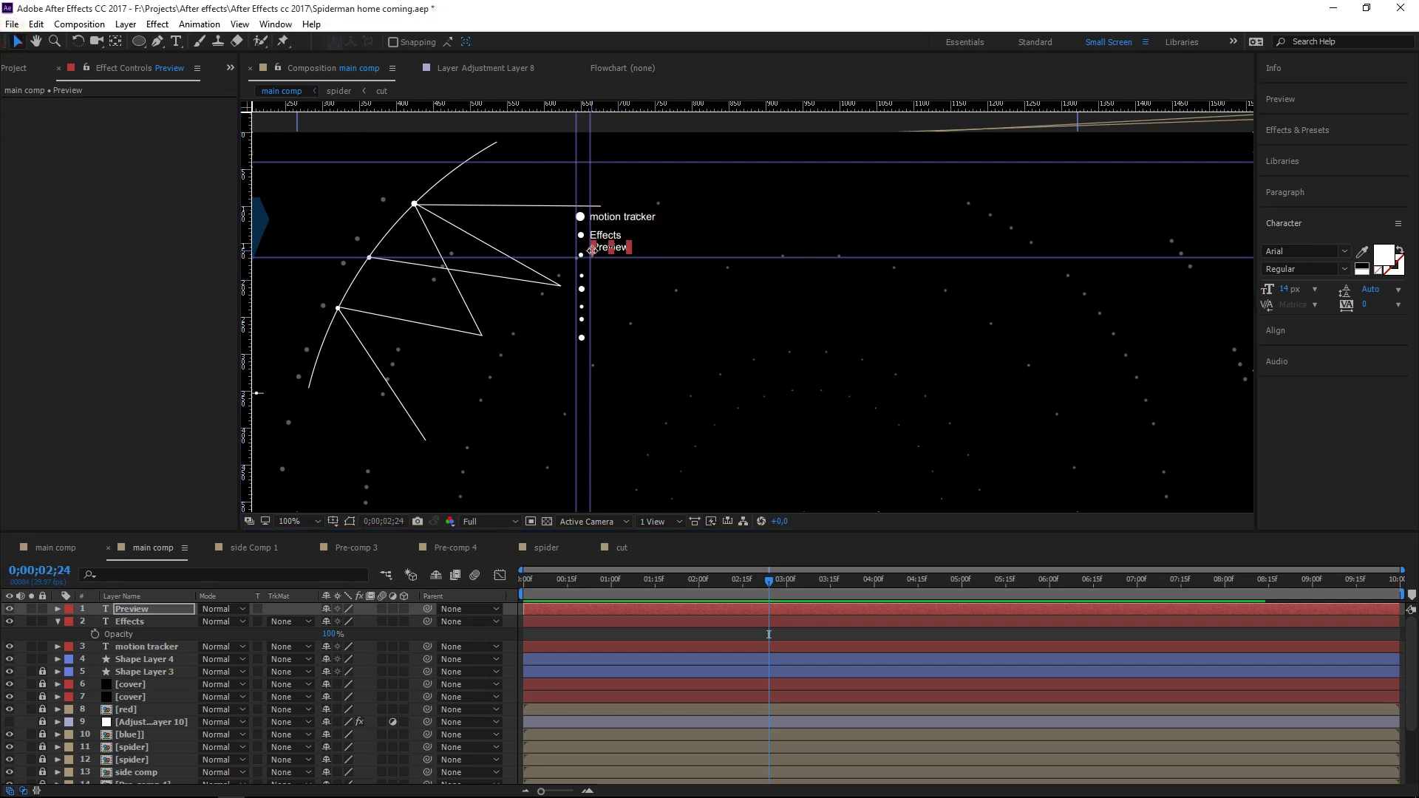
drag(606, 247, 605, 252)
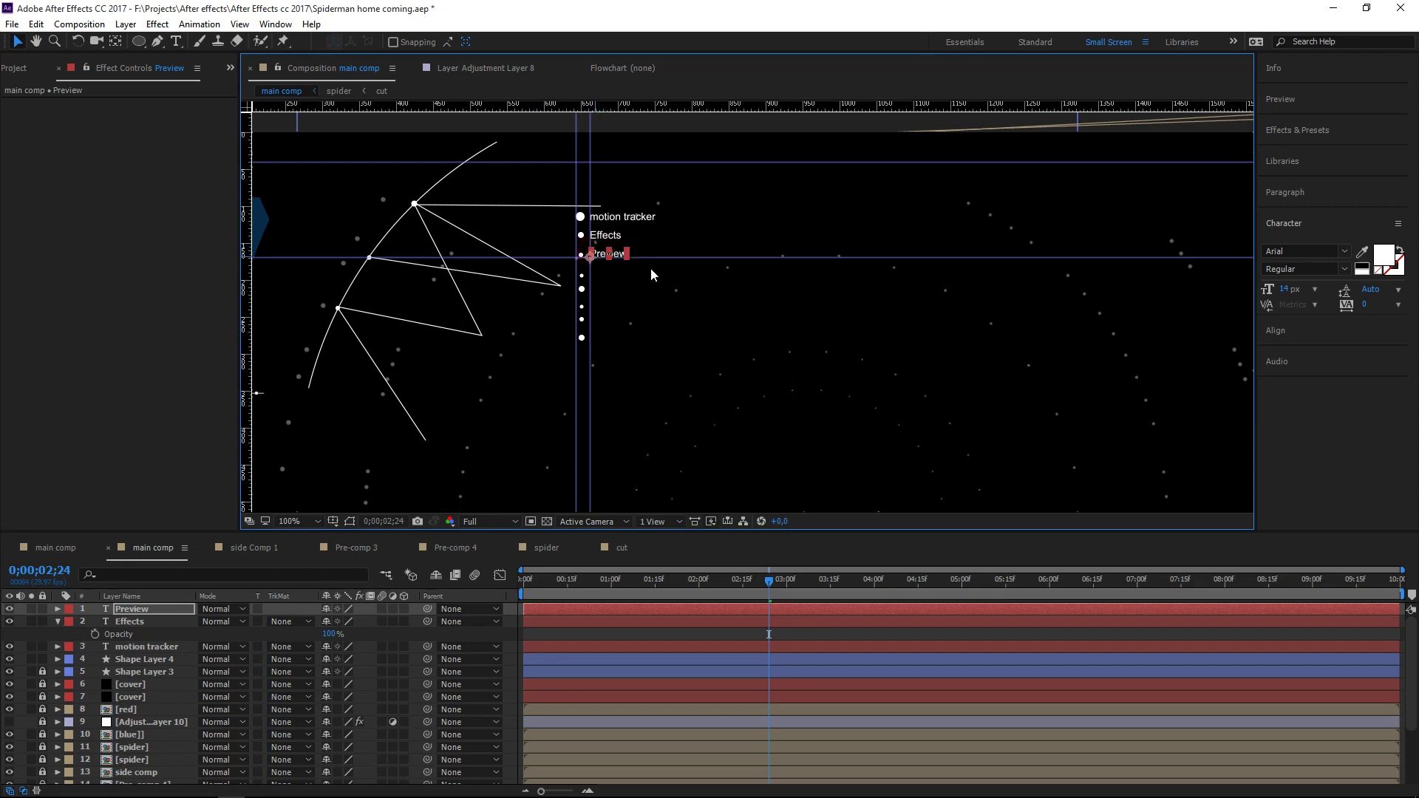
- Duplicate the Preview label and position the copy on the next bullet below
drag(676, 257, 673, 277)
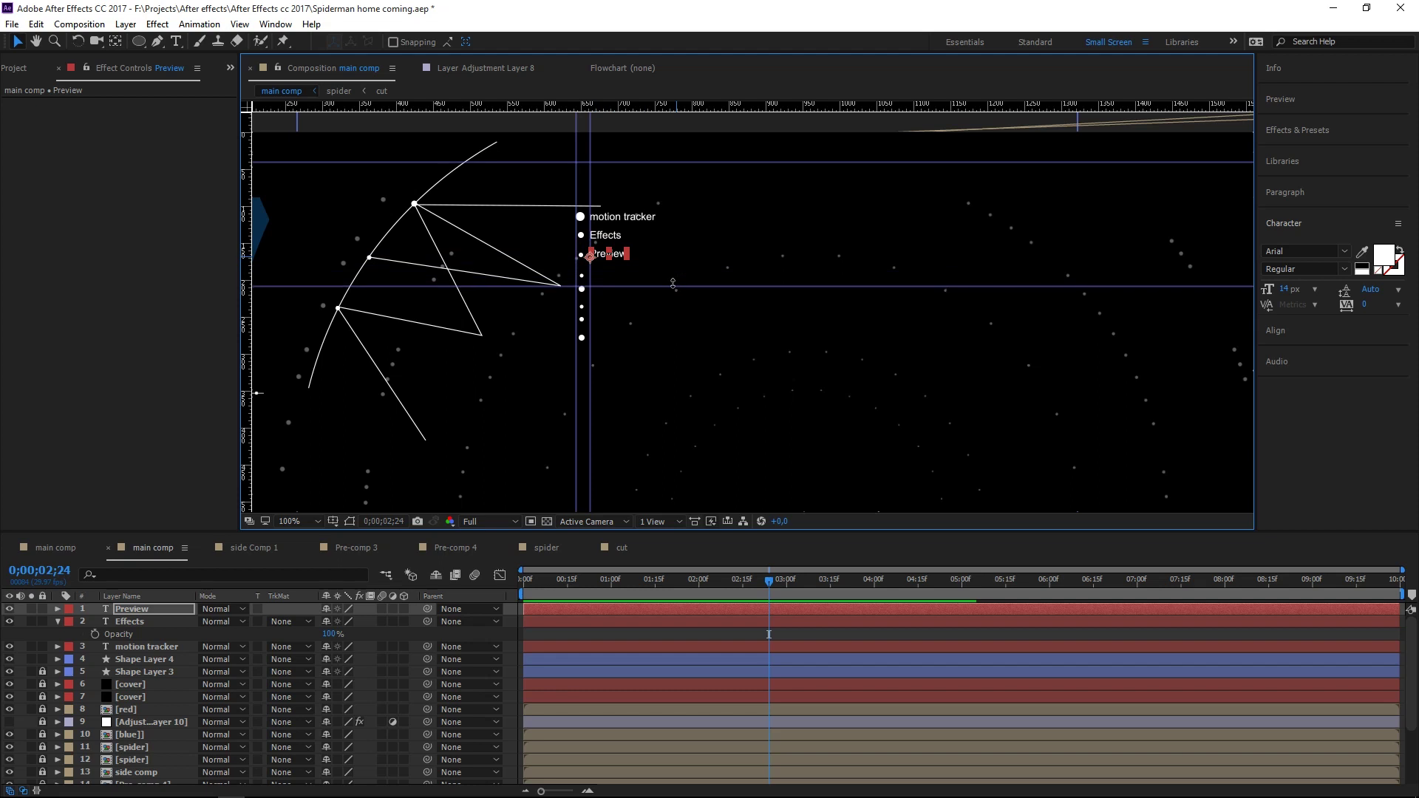
key(ctrl+d)
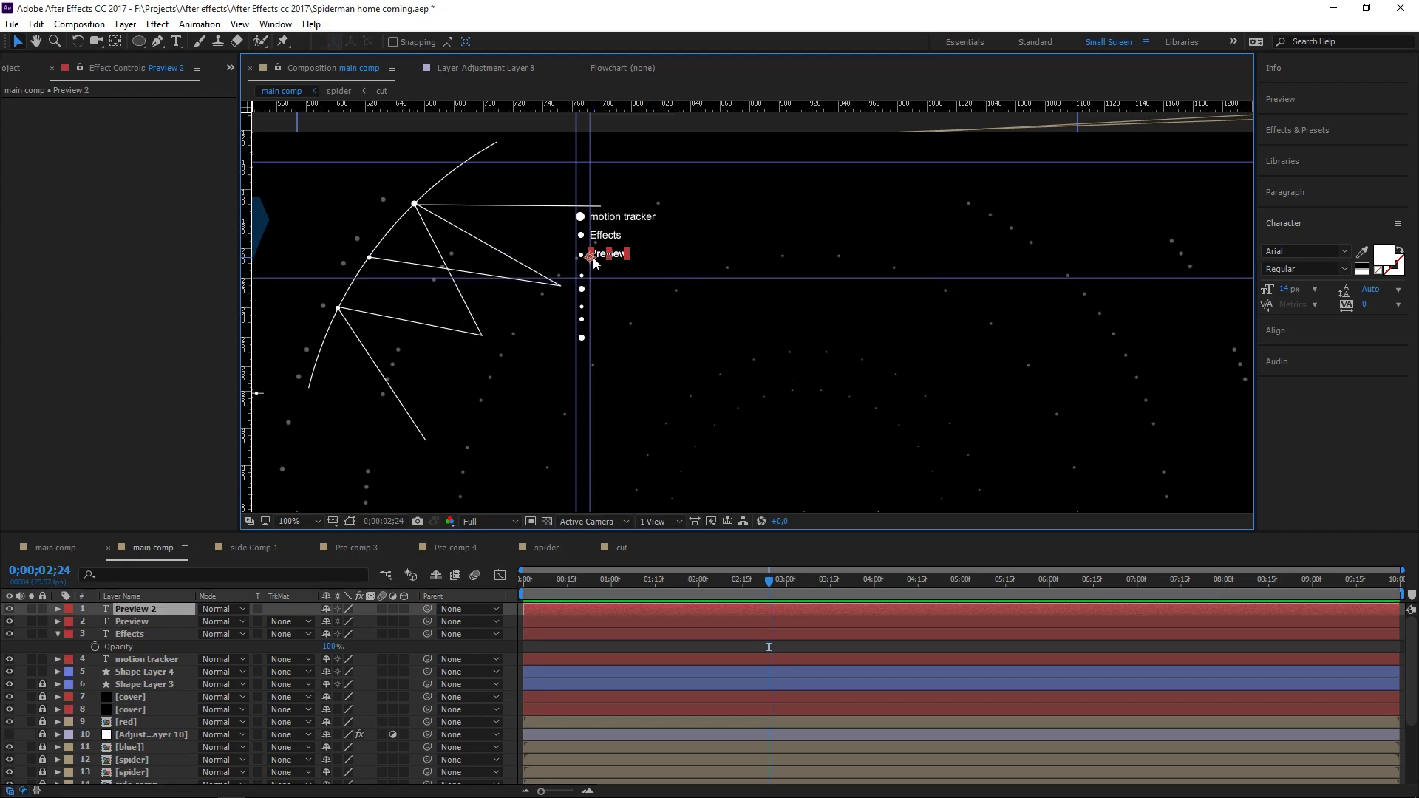
key(period)
drag(546, 244, 578, 282)
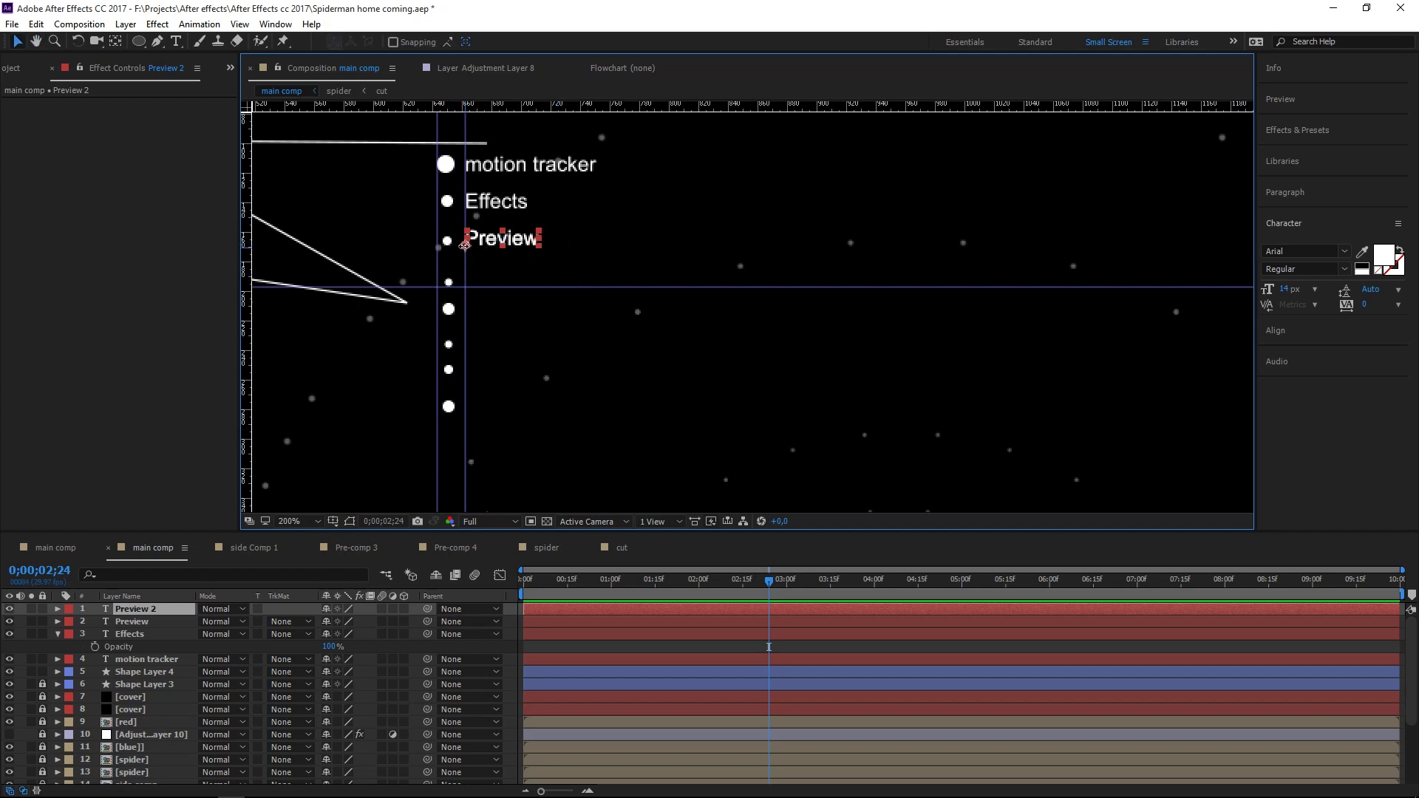
drag(505, 247, 471, 273)
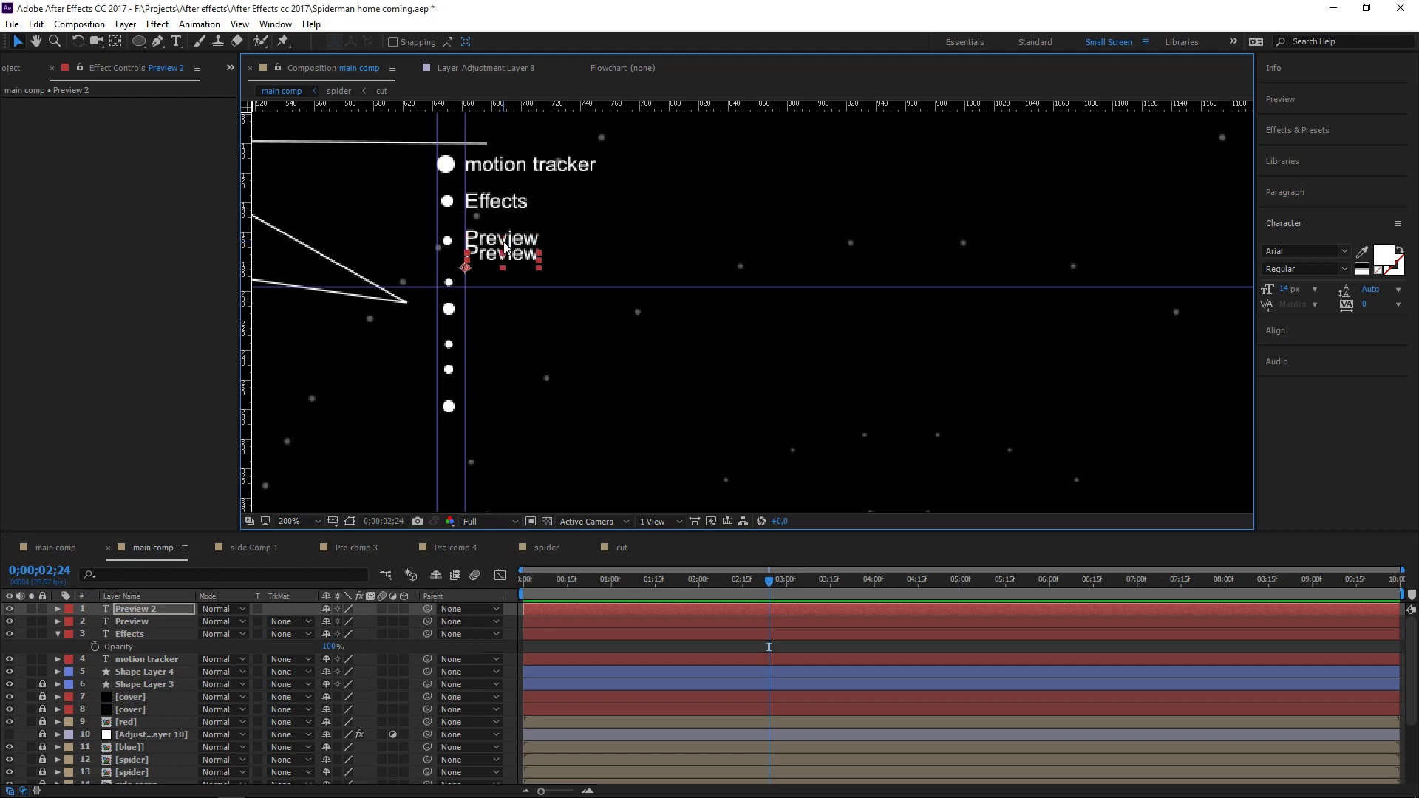
key(Down)
key(Down)
key(Down)
key(Down)
key(Up)
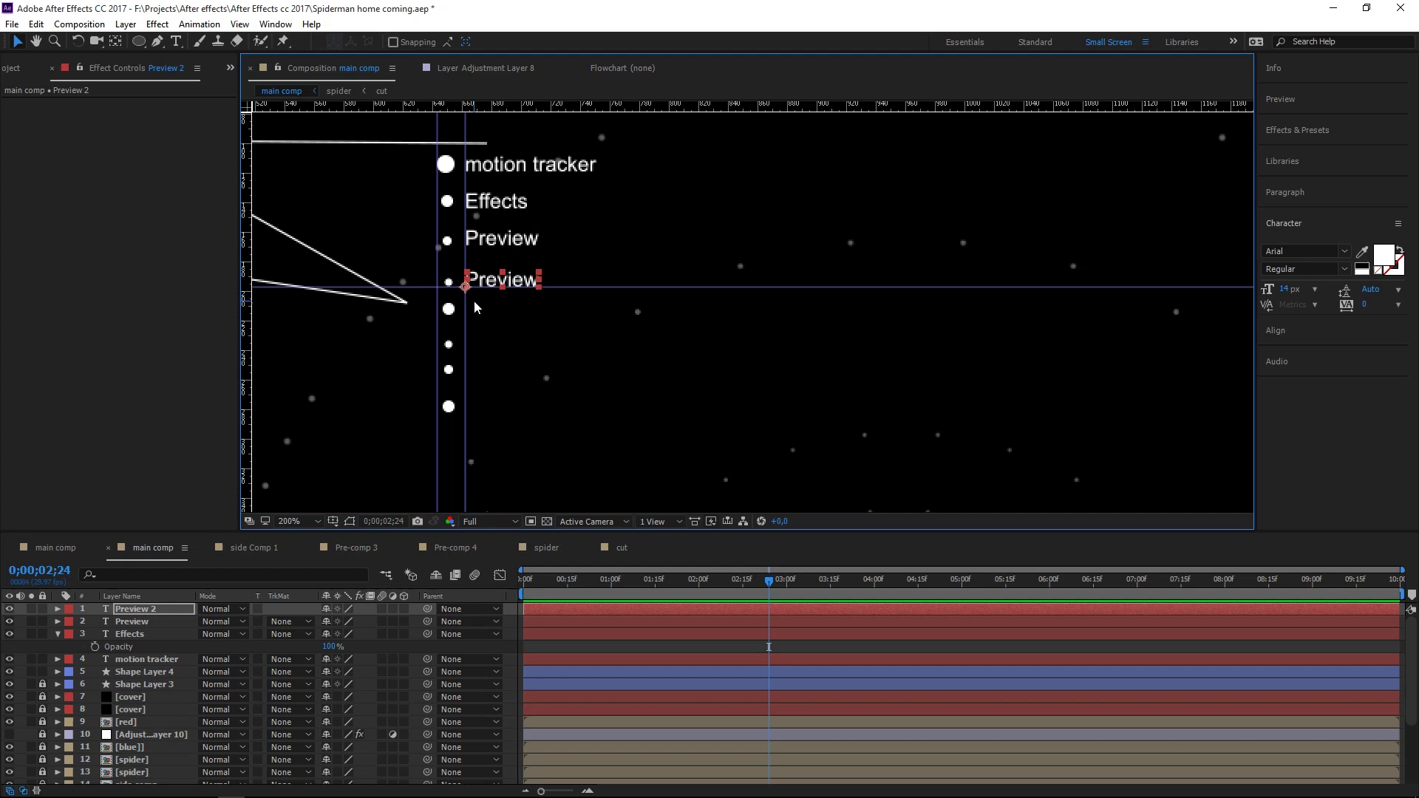
key(Up)
key(t)
click(490, 285)
- Retype the duplicated label as 'Animation'
key(t)
key(ctrl+t)
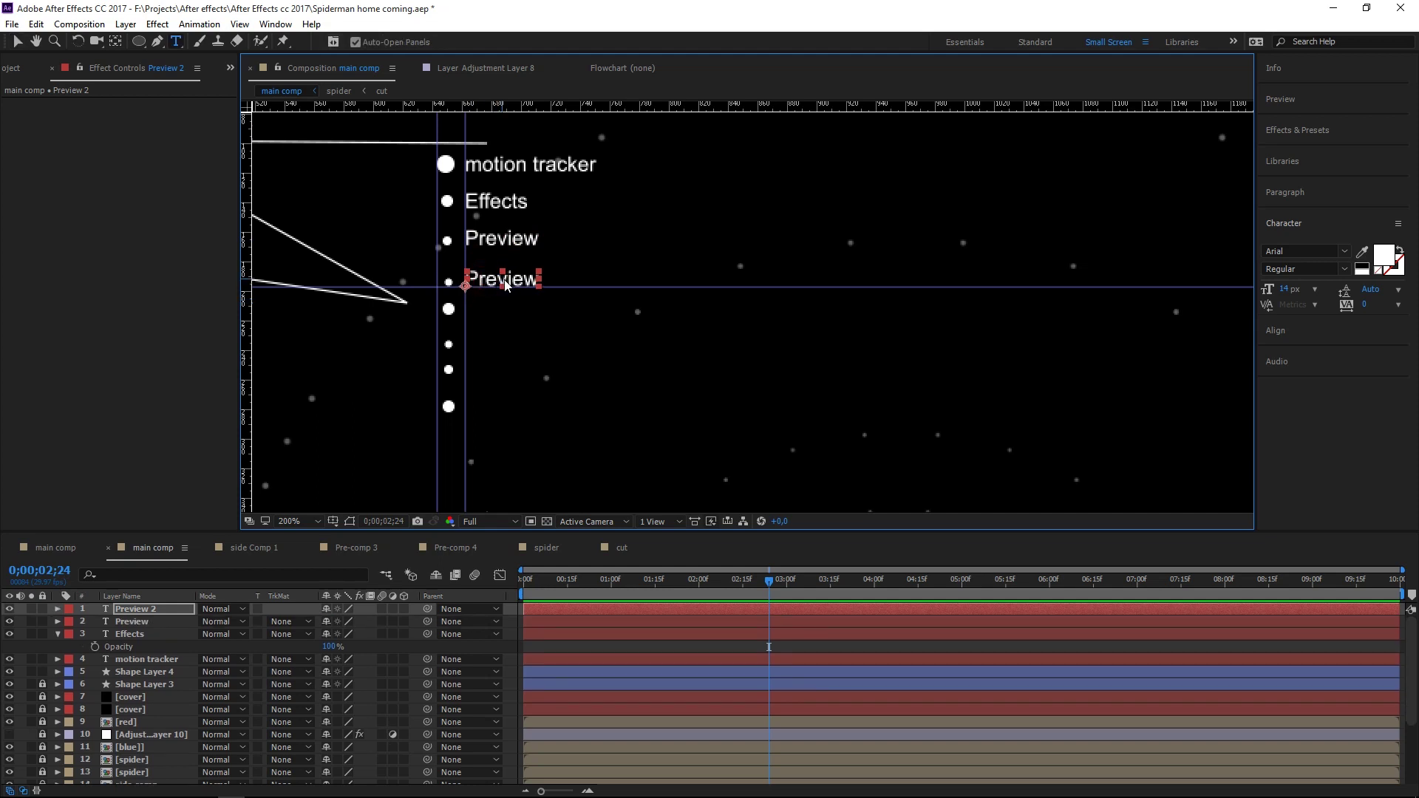
click(507, 281)
double_click(539, 279)
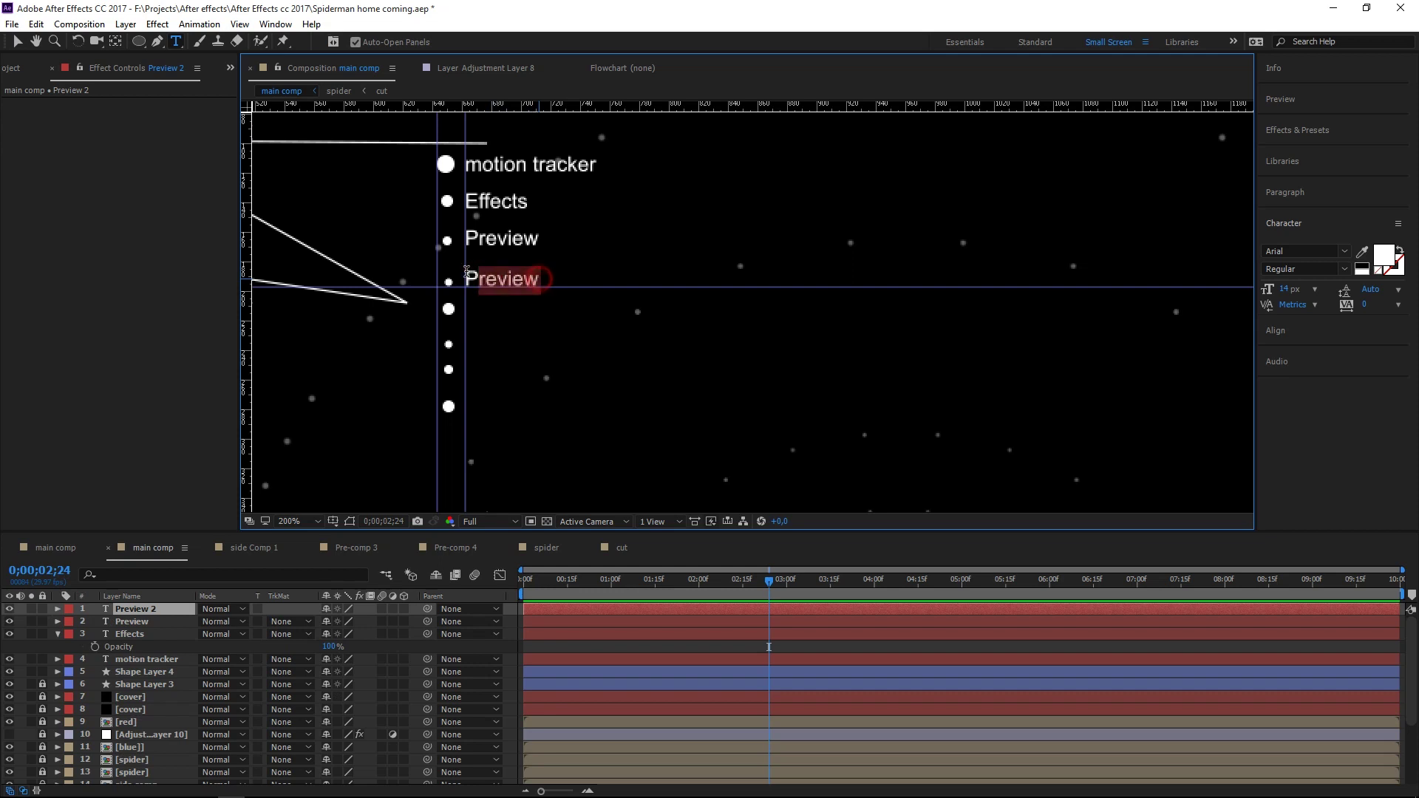
text(an)
key(BackSpace)
key(BackSpace)
text(Animation)
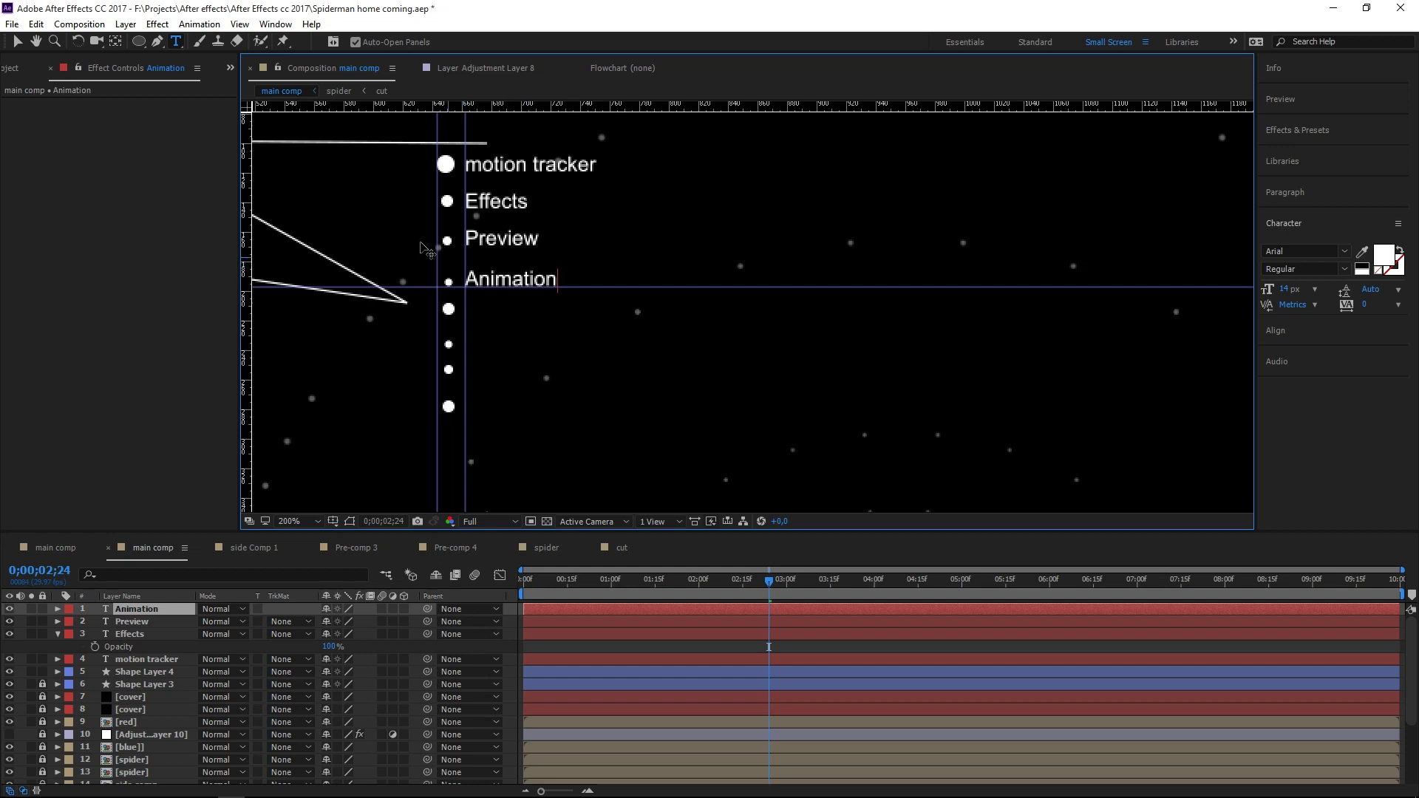
click(16, 41)
- Duplicate the Animation label onto the next bullet and retype it as 'Attack'
key(ctrl+d)
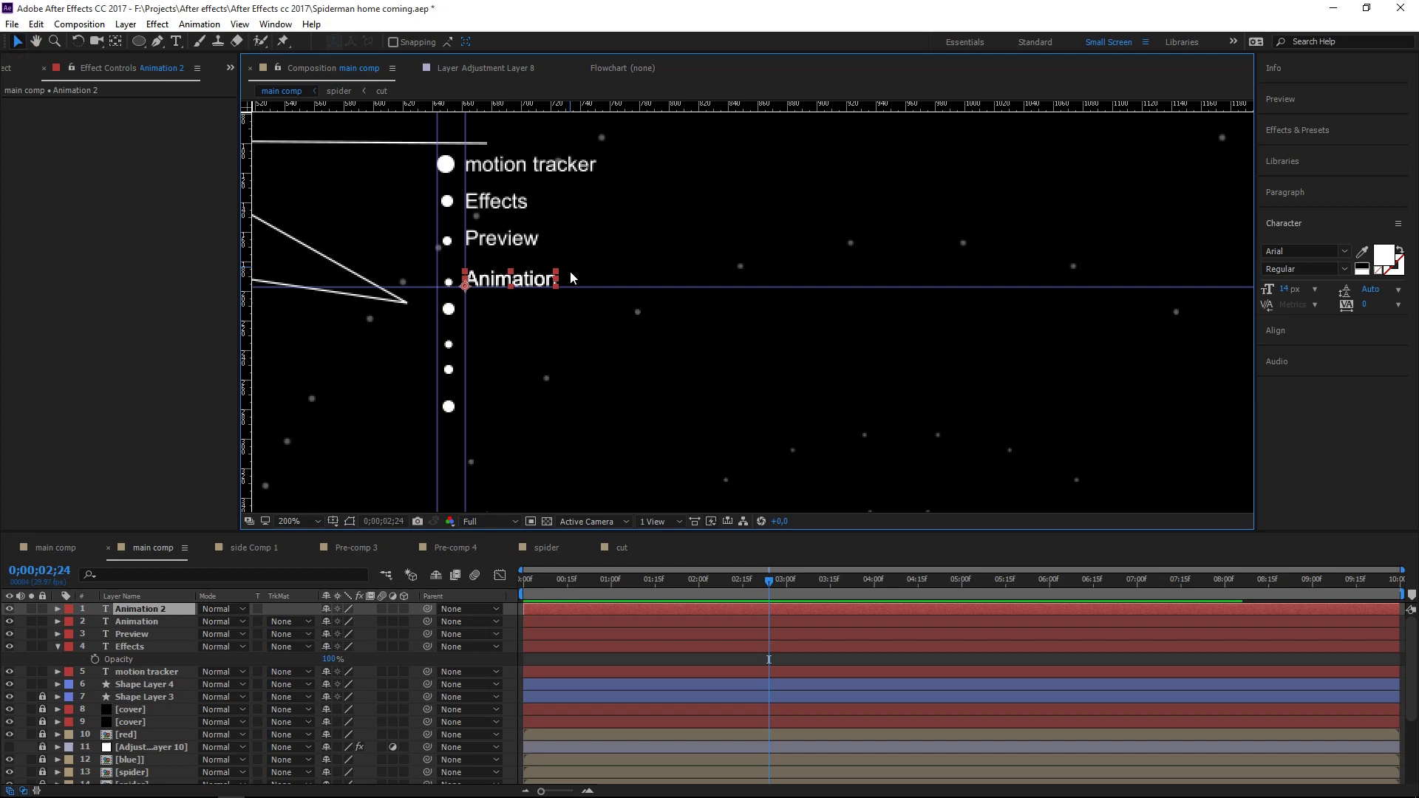
drag(573, 287, 572, 314)
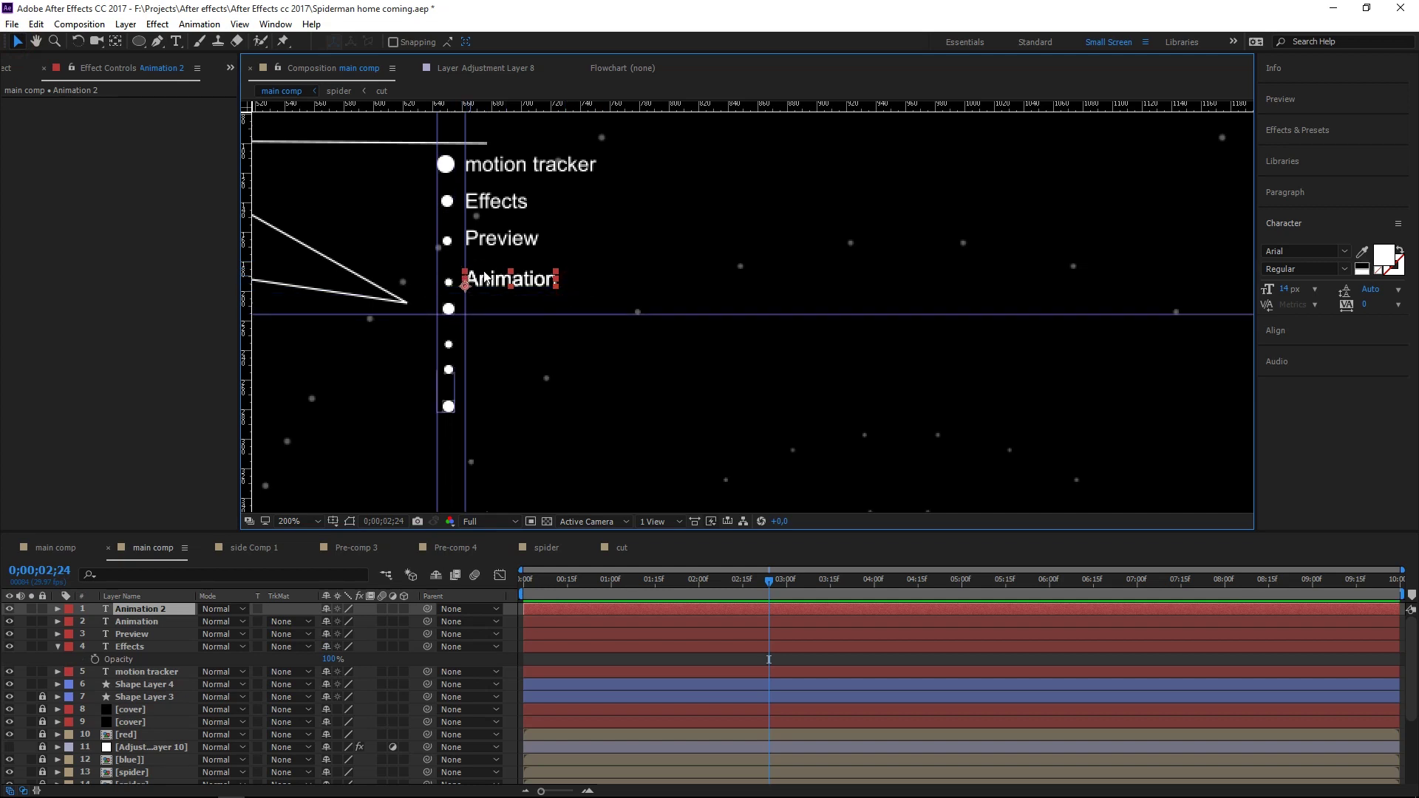
key(Down)
key(Down)
key(Down)
key(Down)
key(Down)
key(Down)
key(Down)
key(Down)
key(Down)
key(Up)
key(Up)
key(ctrl+t)
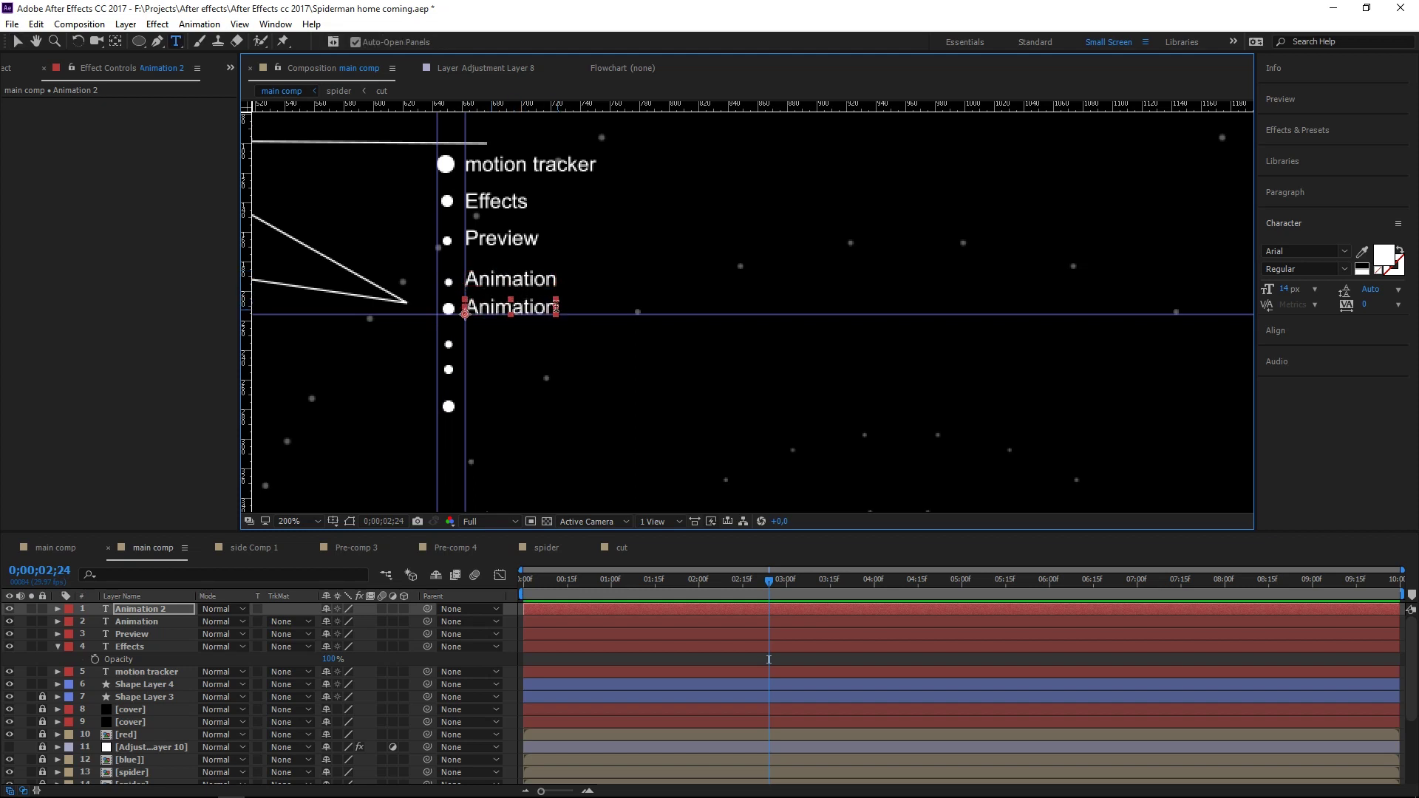
click(554, 307)
key(BackSpace)
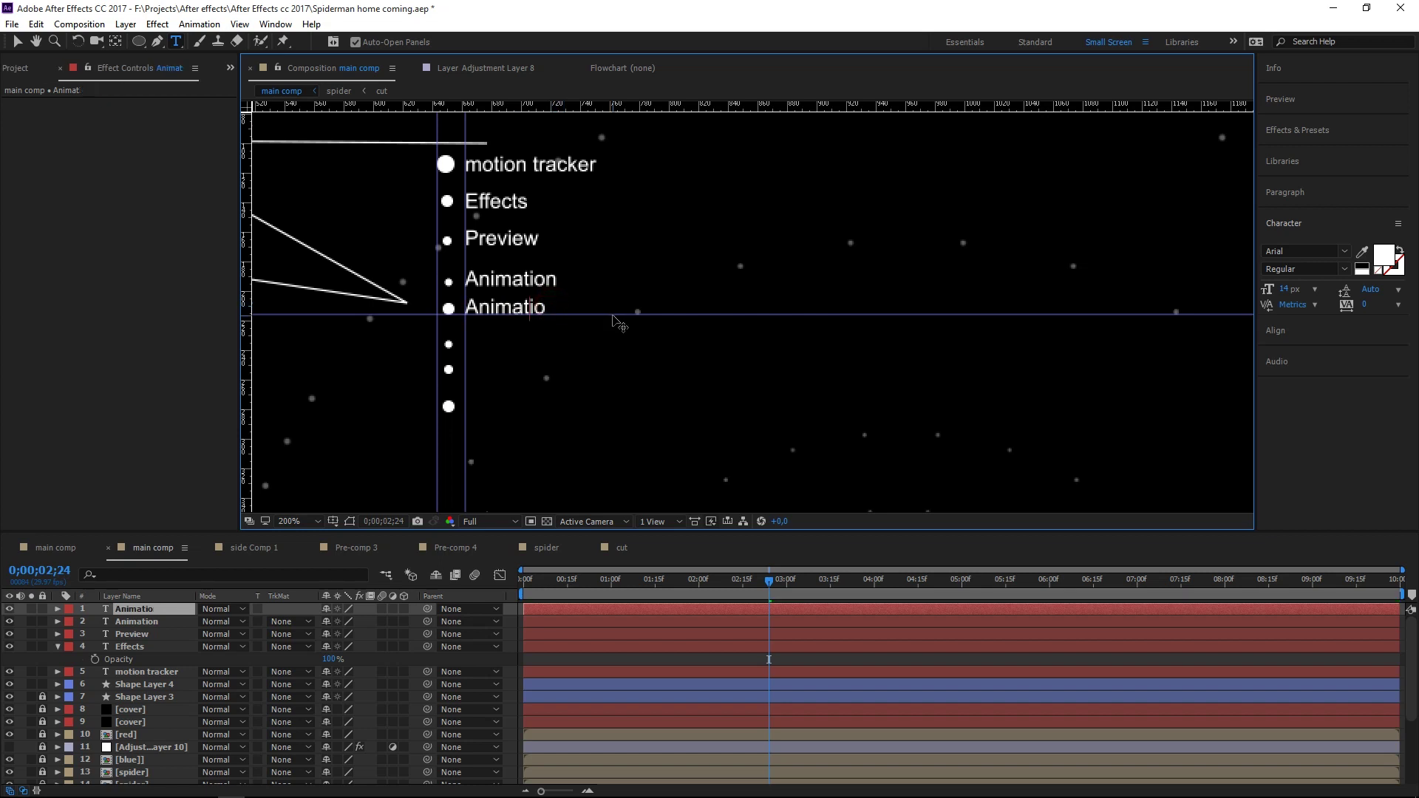
key(ctrl+a)
key(BackSpace)
text(At)
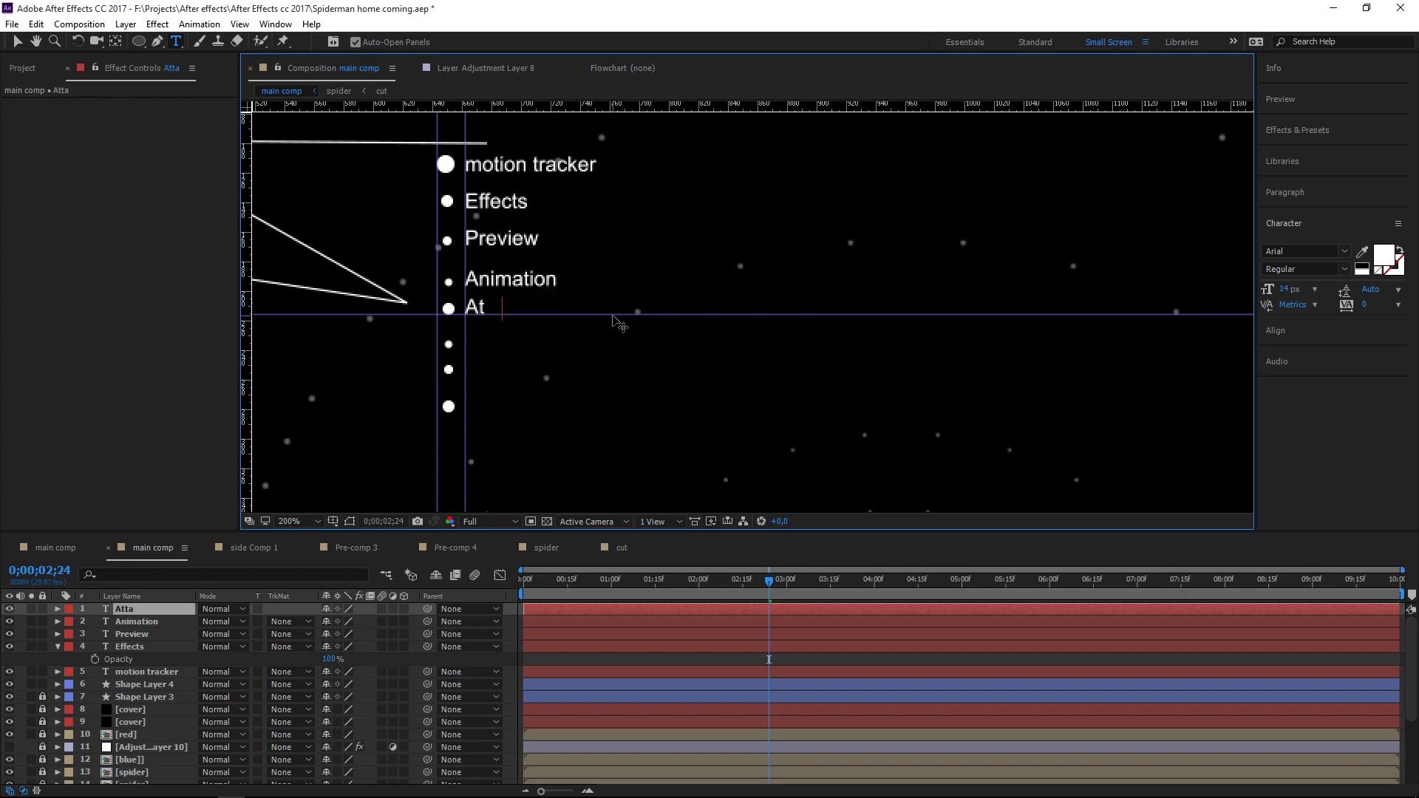
text(tack)
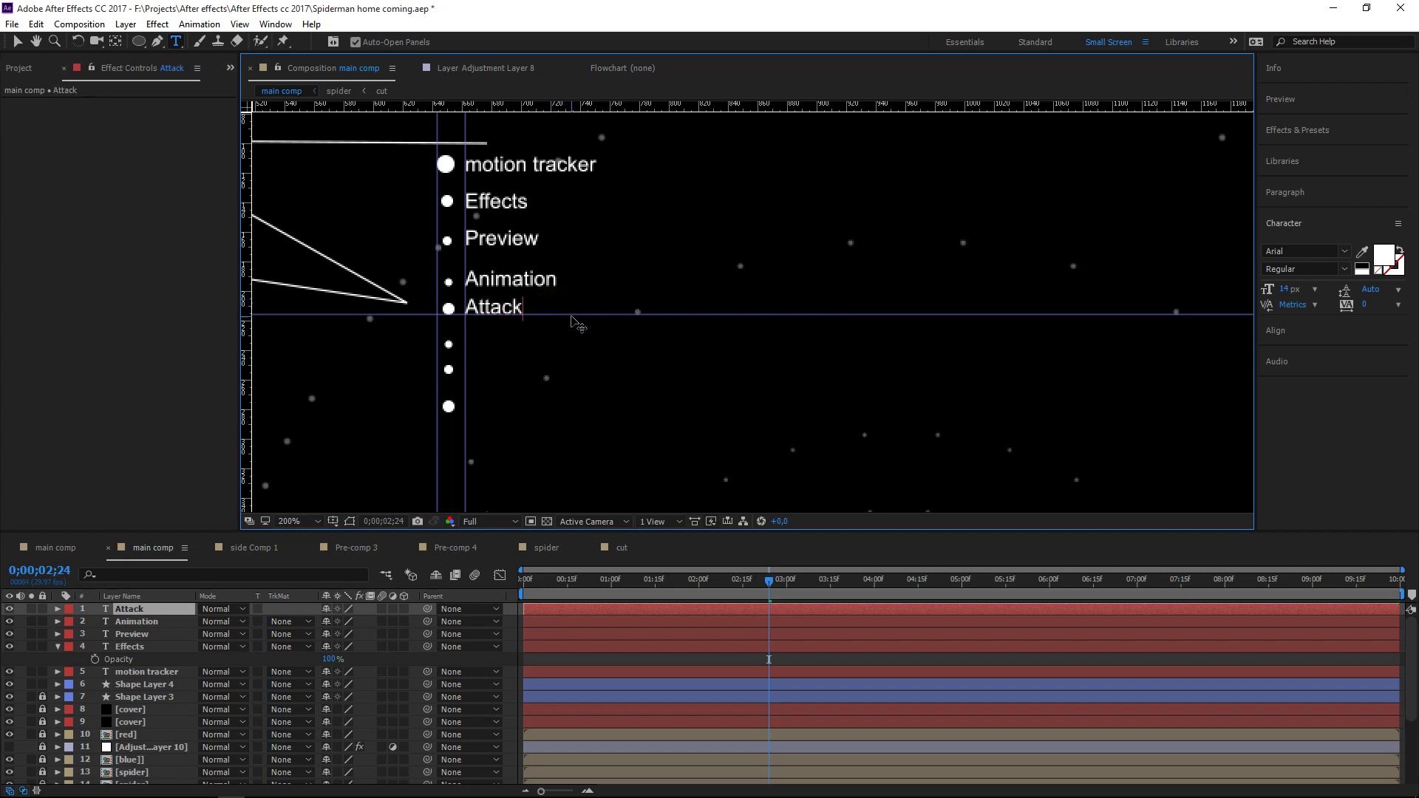
click(17, 42)
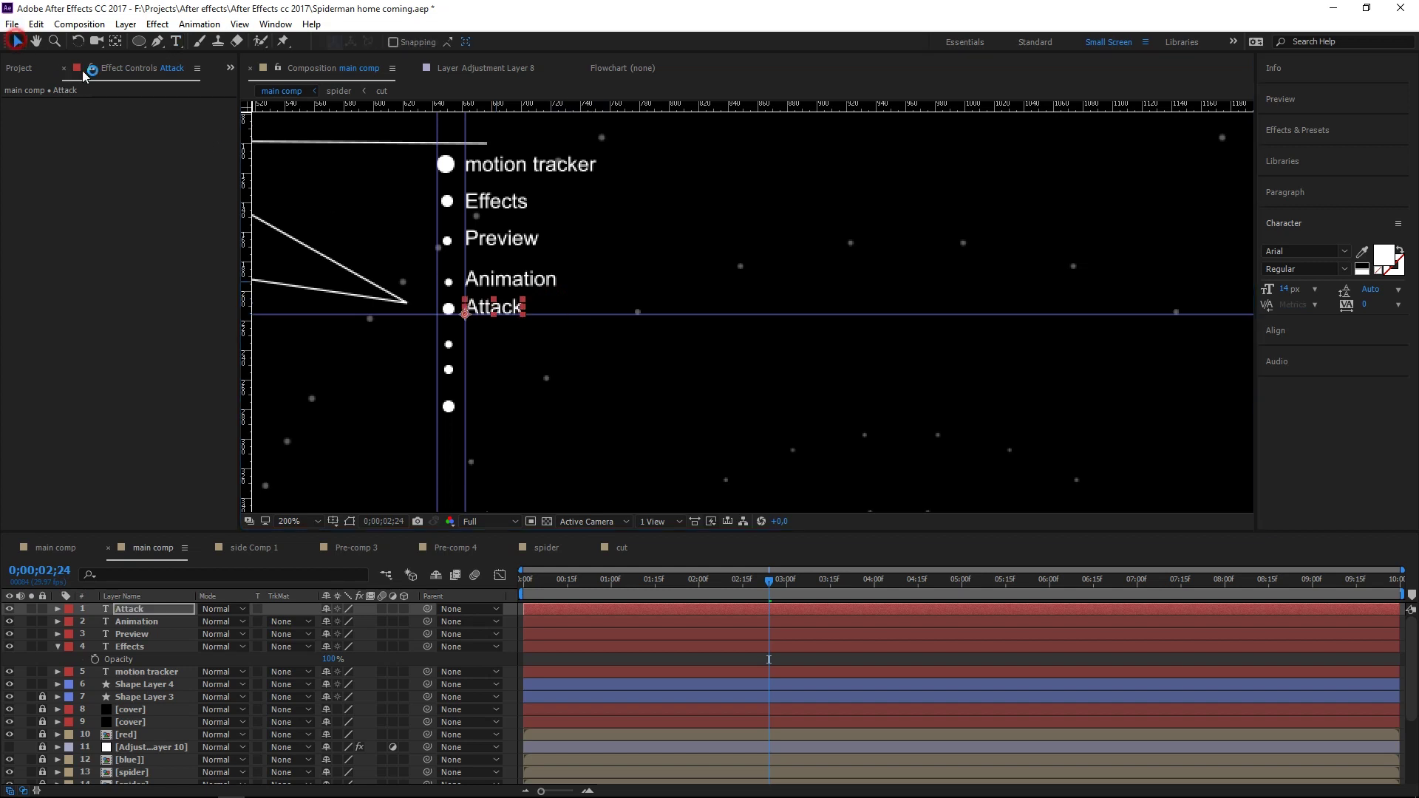
drag(539, 315, 528, 349)
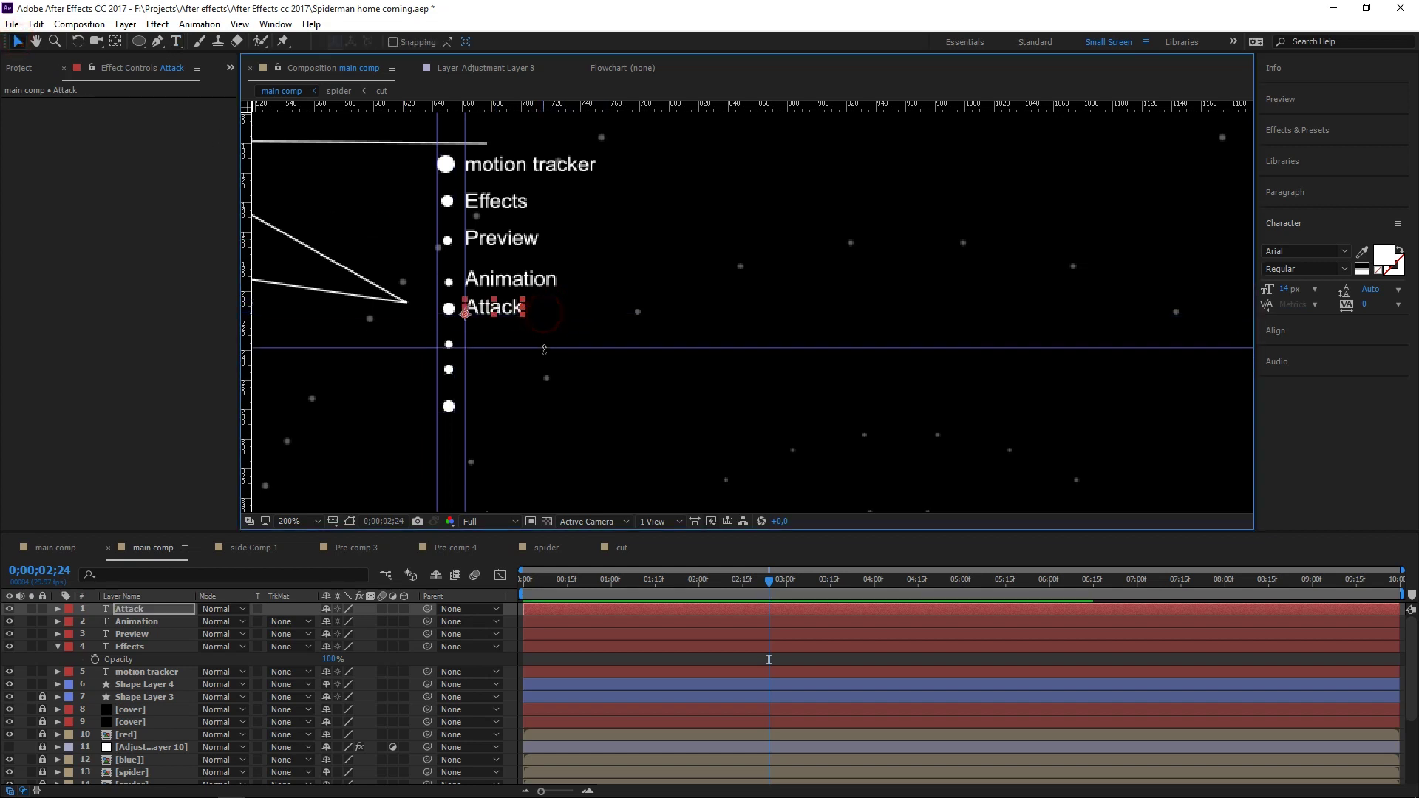
- Duplicate the Attack label onto the next bullet and retype it as 'Roger'
key(ctrl+d)
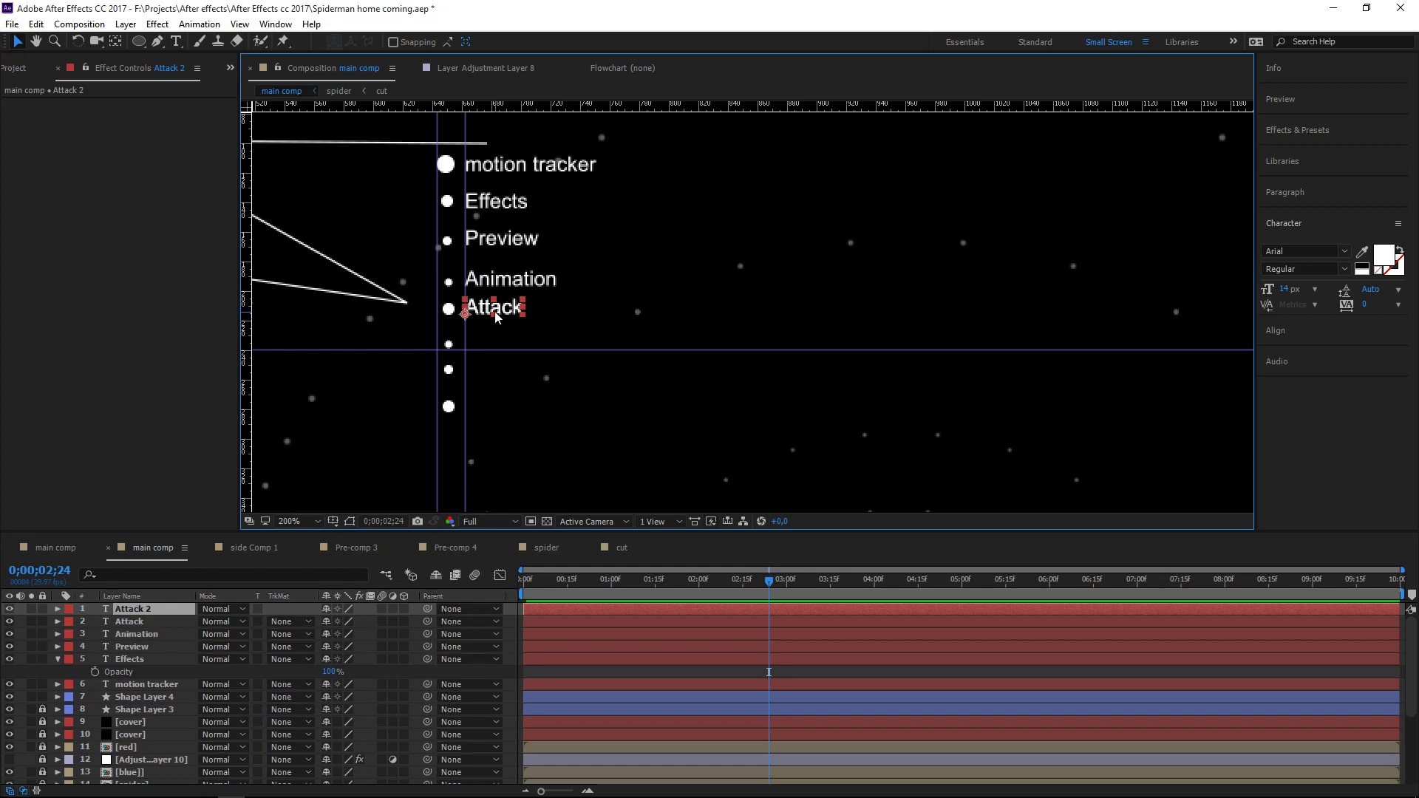
drag(499, 317, 506, 352)
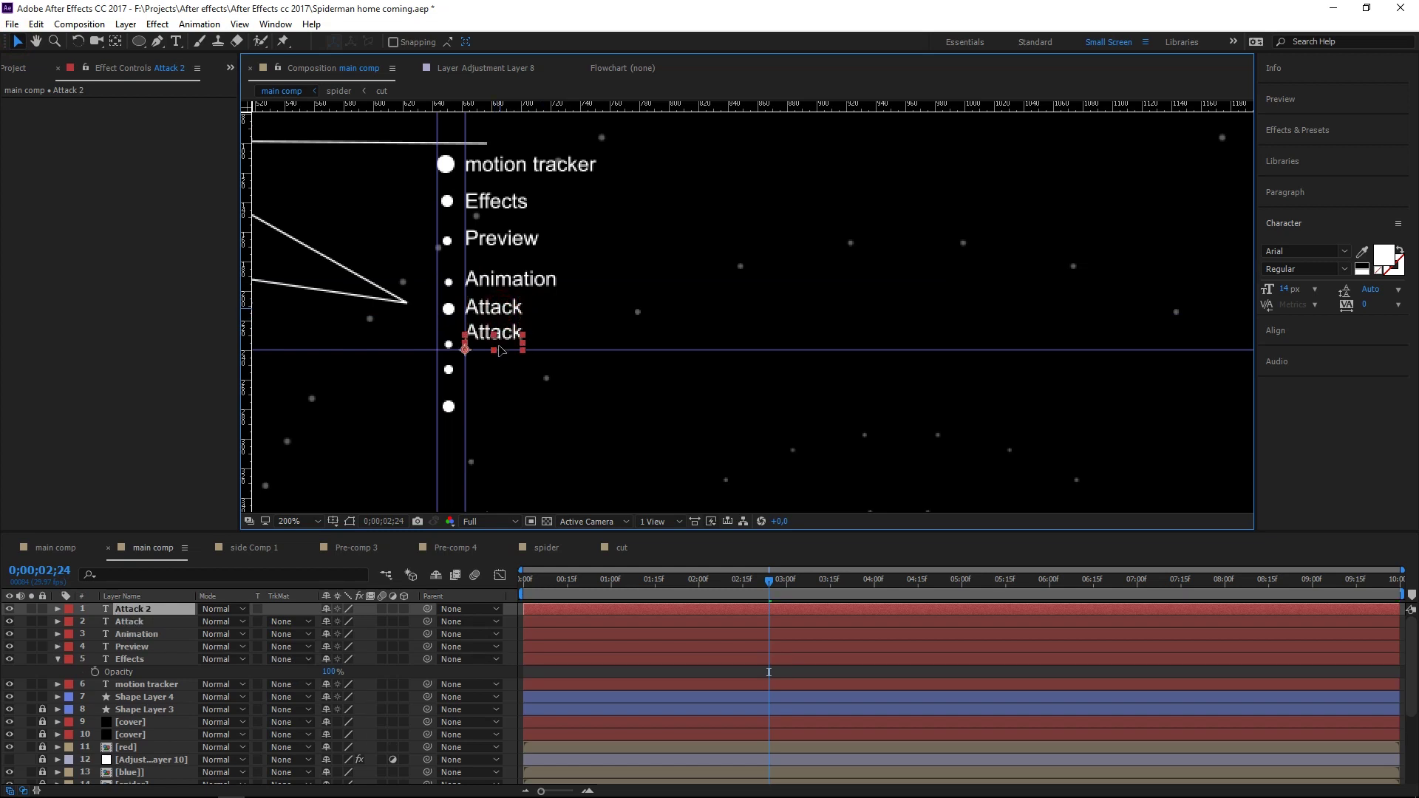
key(ctrl+t)
drag(524, 344, 465, 323)
text(R)
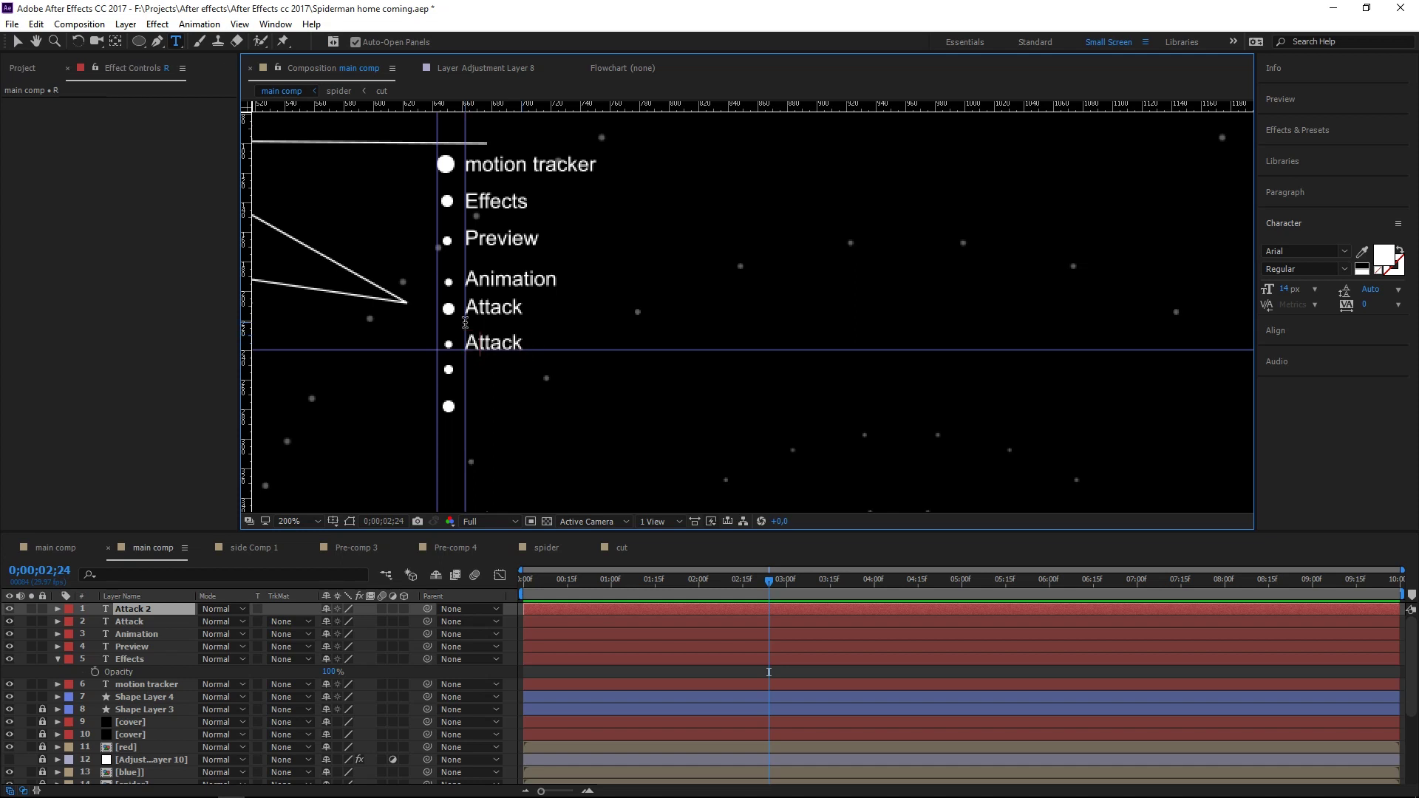
text(oger)
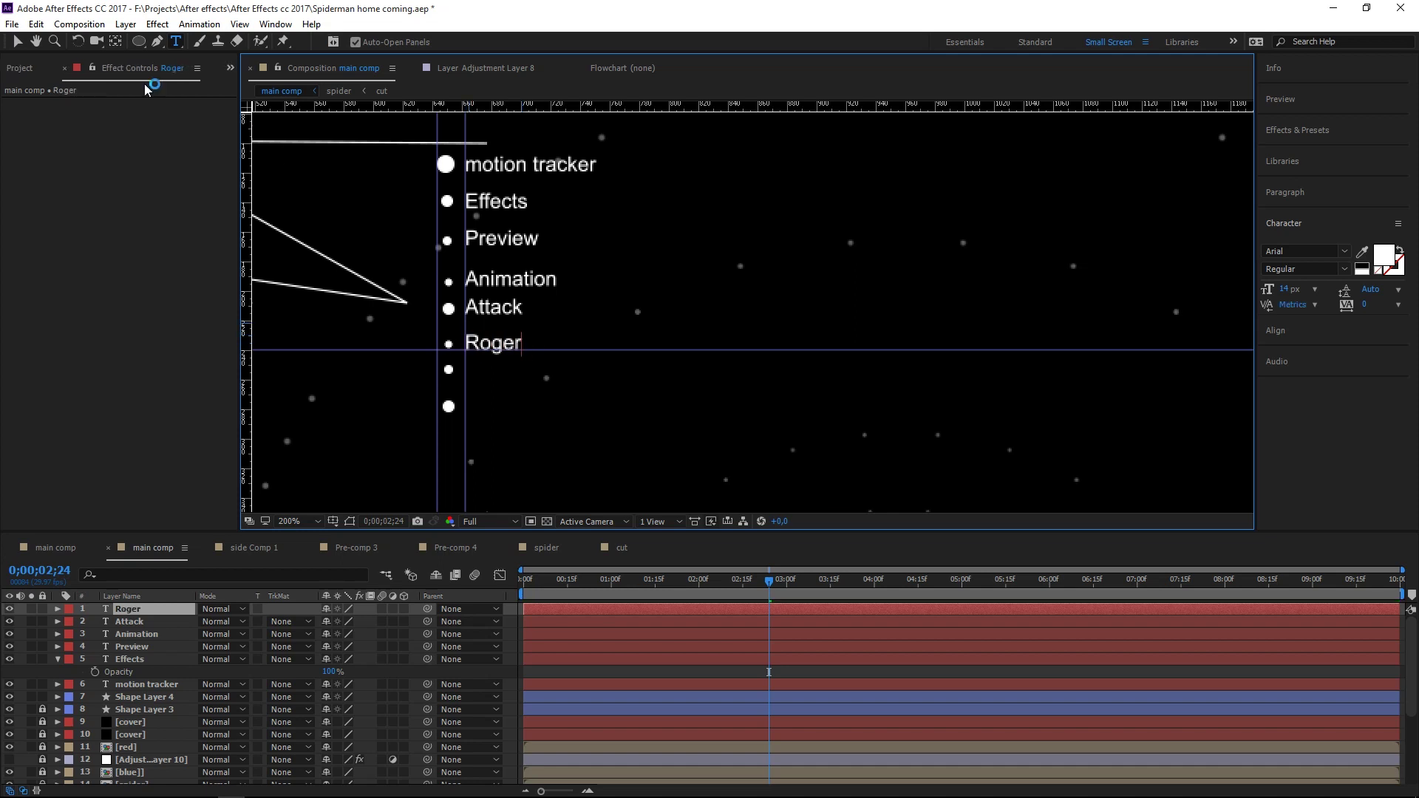
click(17, 42)
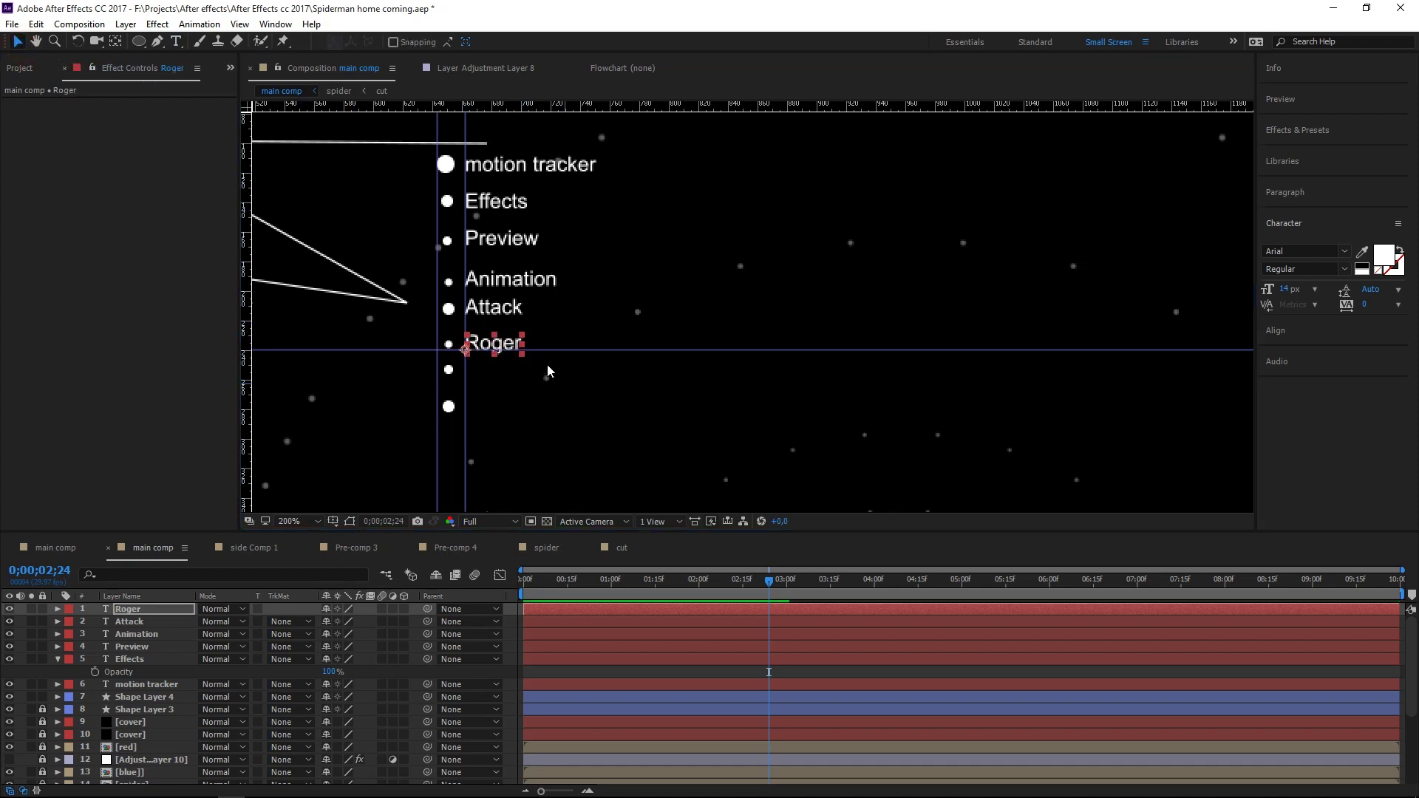
- Duplicate the Roger label onto the next bullet and retype it as 'Control'
key(ctrl+d)
mouse_move(545, 349)
mouse_down()
mouse_move(546, 376)
mouse_move(500, 369)
mouse_up()
key(ctrl+t)
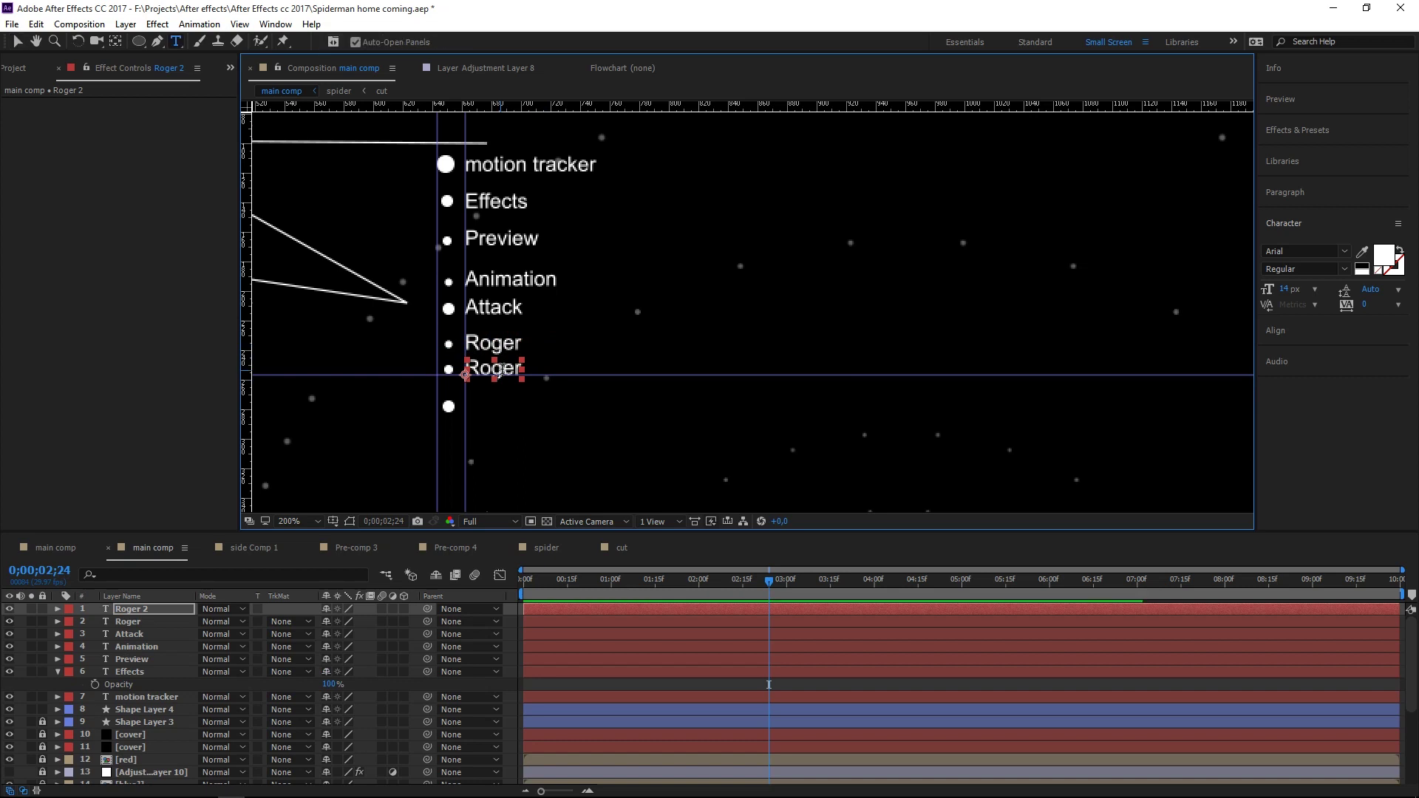
click(521, 368)
key(BackSpace)
key(BackSpace)
key(BackSpace)
text(co)
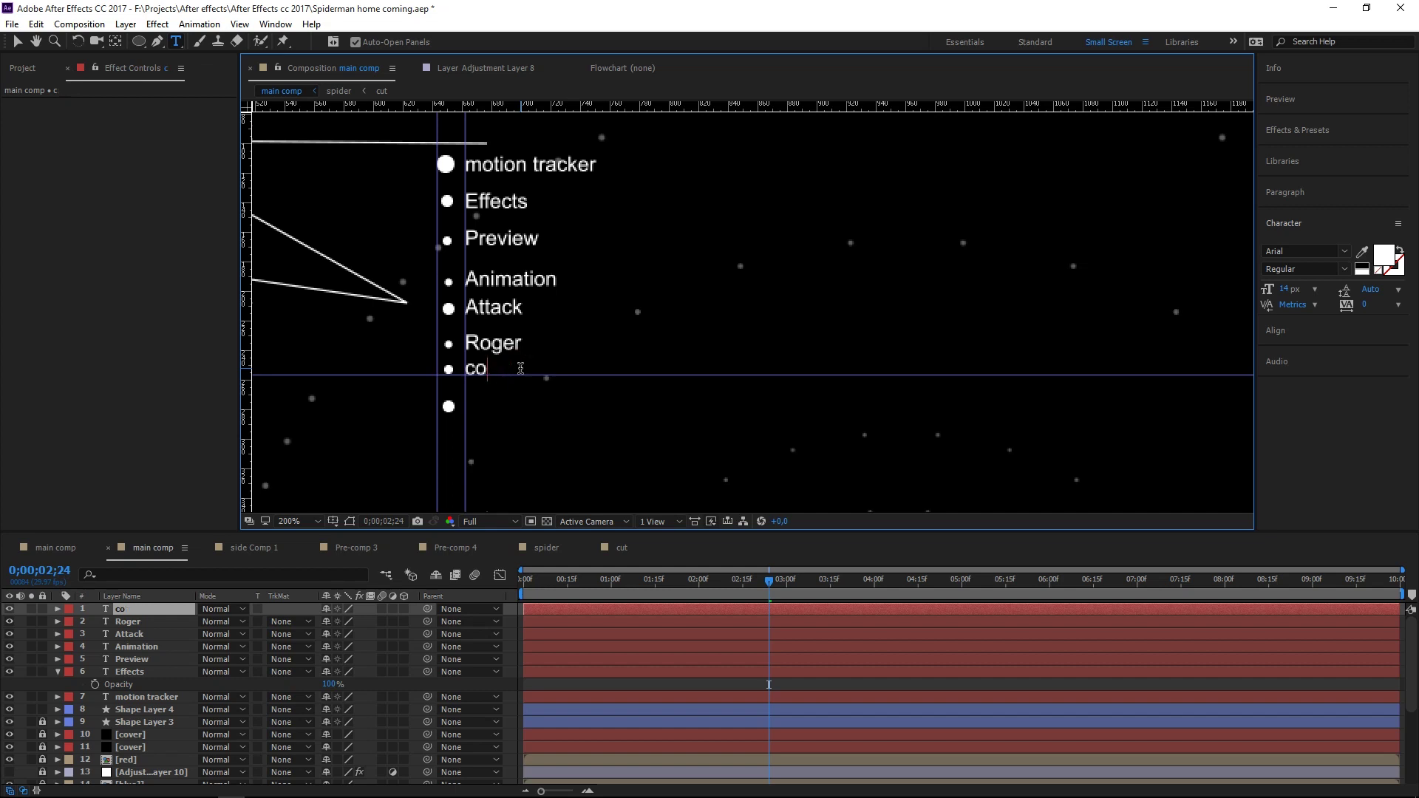
key(BackSpace)
key(BackSpace)
text(Control)
click(18, 42)
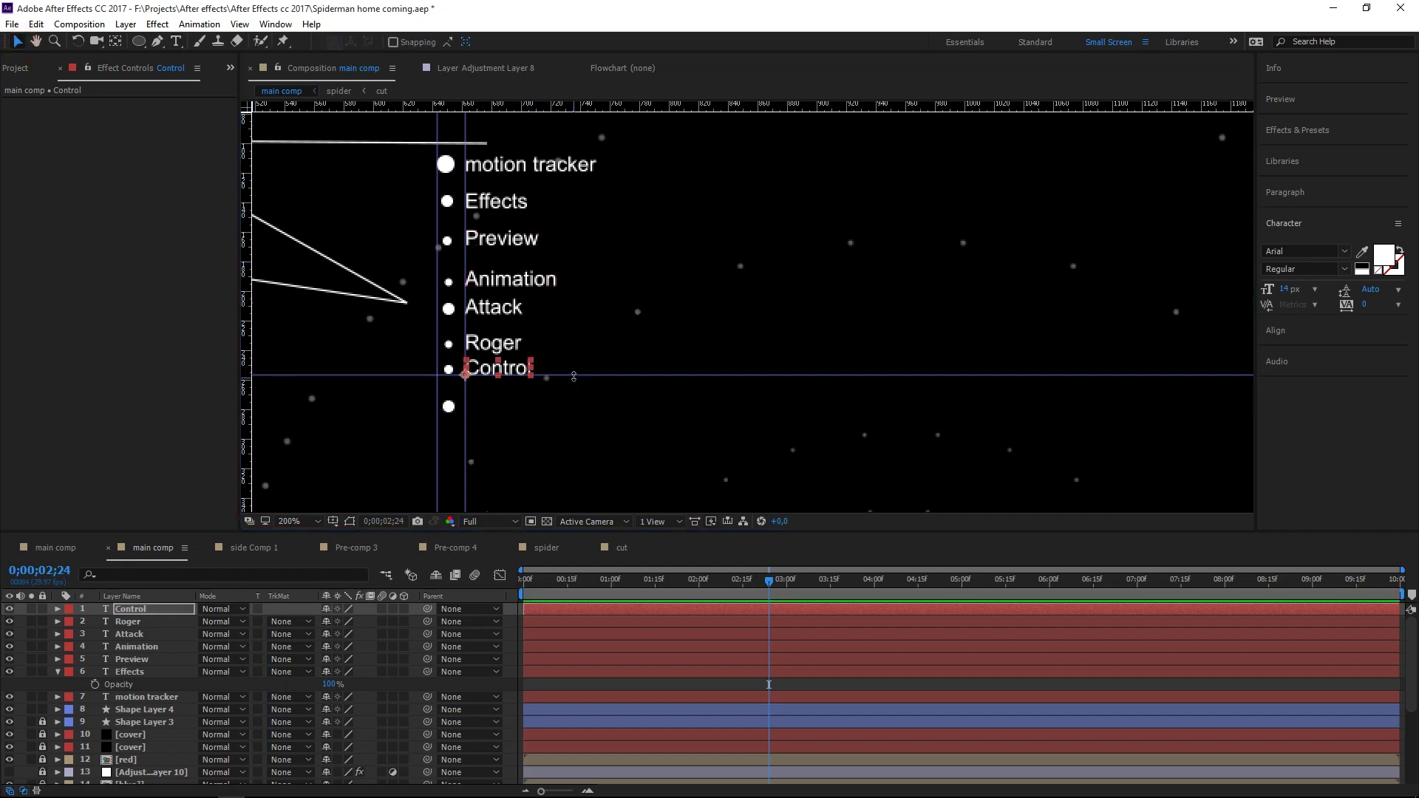
- Duplicate the Control label onto the bottom bullet and clear its text
drag(574, 377, 569, 412)
key(ctrl+d)
drag(515, 371, 515, 408)
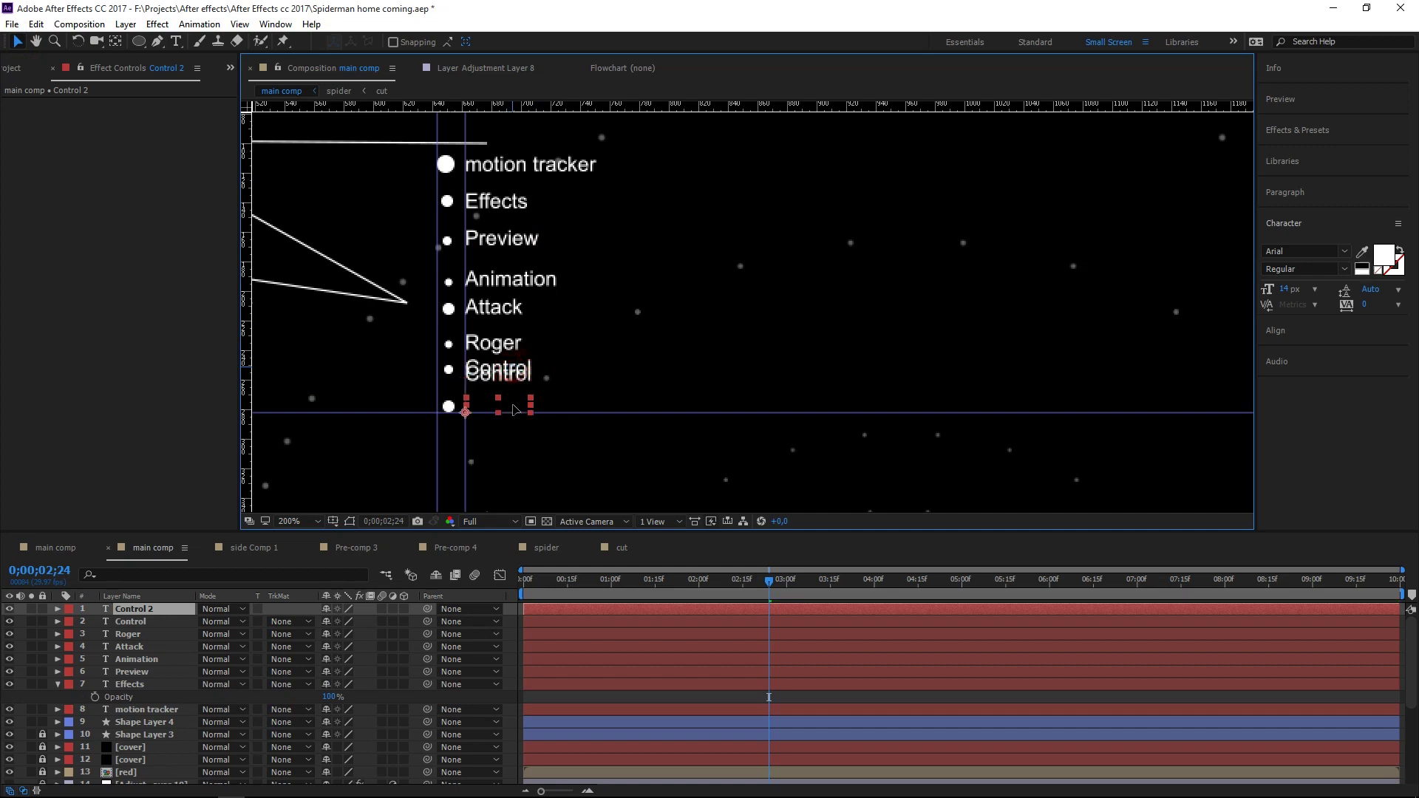
key(ctrl+t)
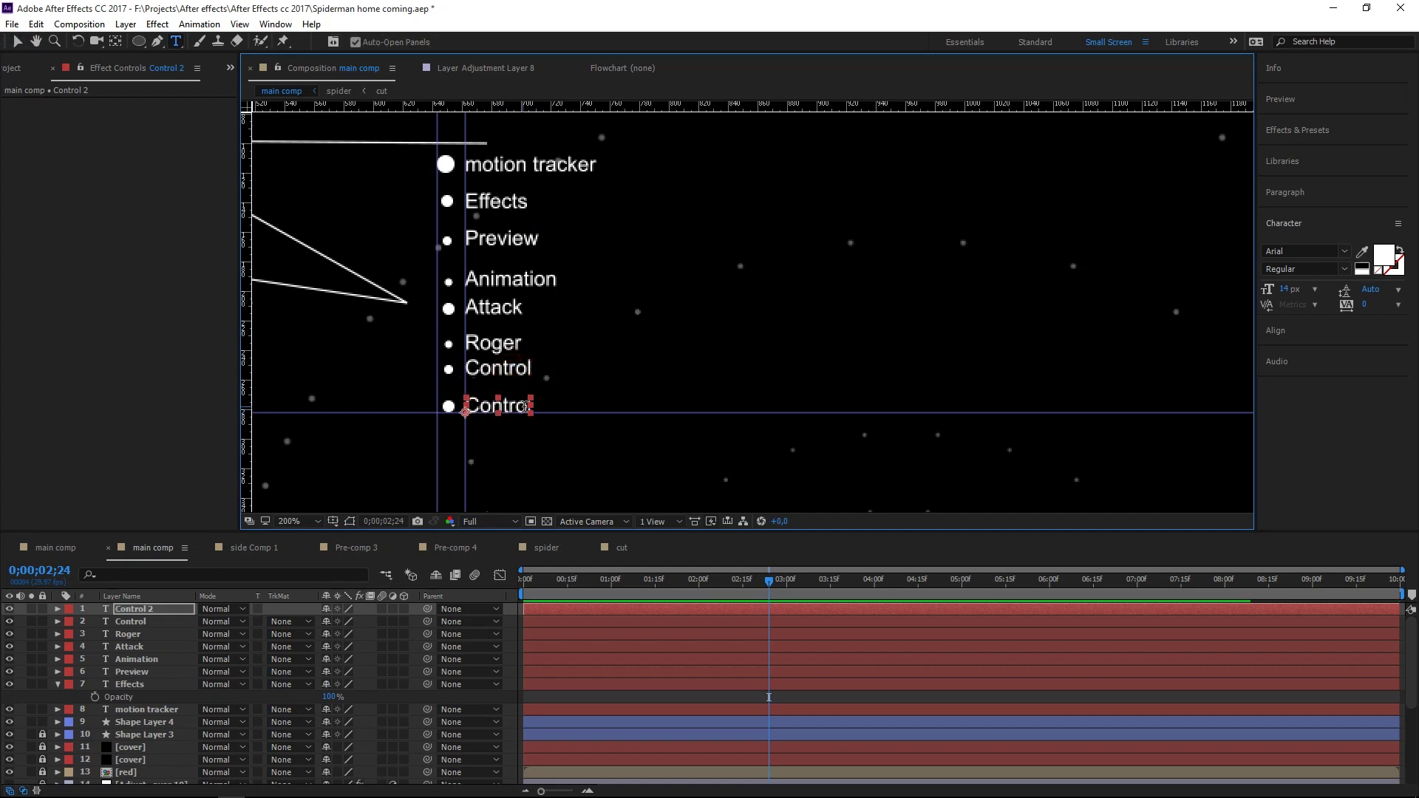
click(529, 406)
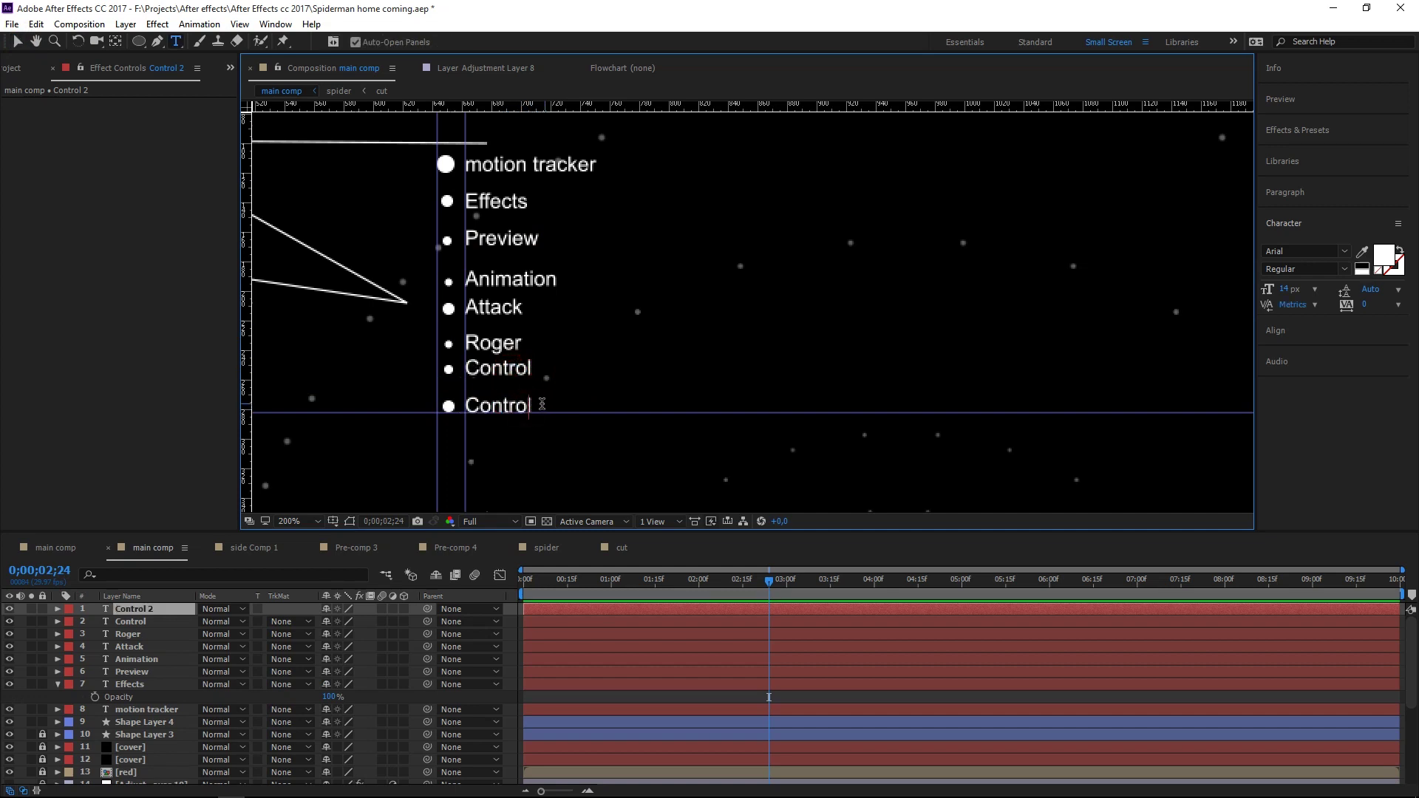
drag(527, 405, 464, 397)
key(BackSpace)
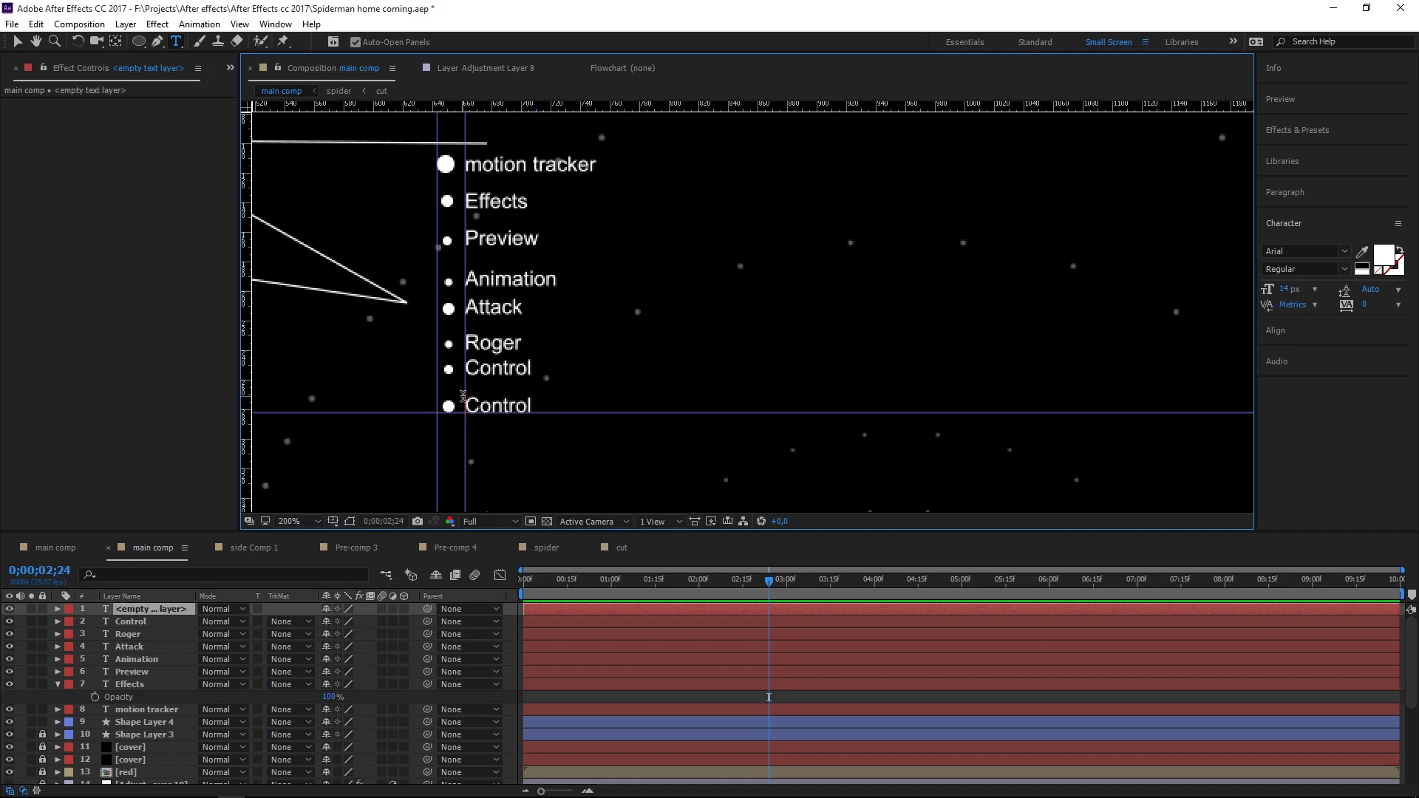
- Type 'Effects and Presets' into the bottom label, fixing the misspelled letters
text(Effe)
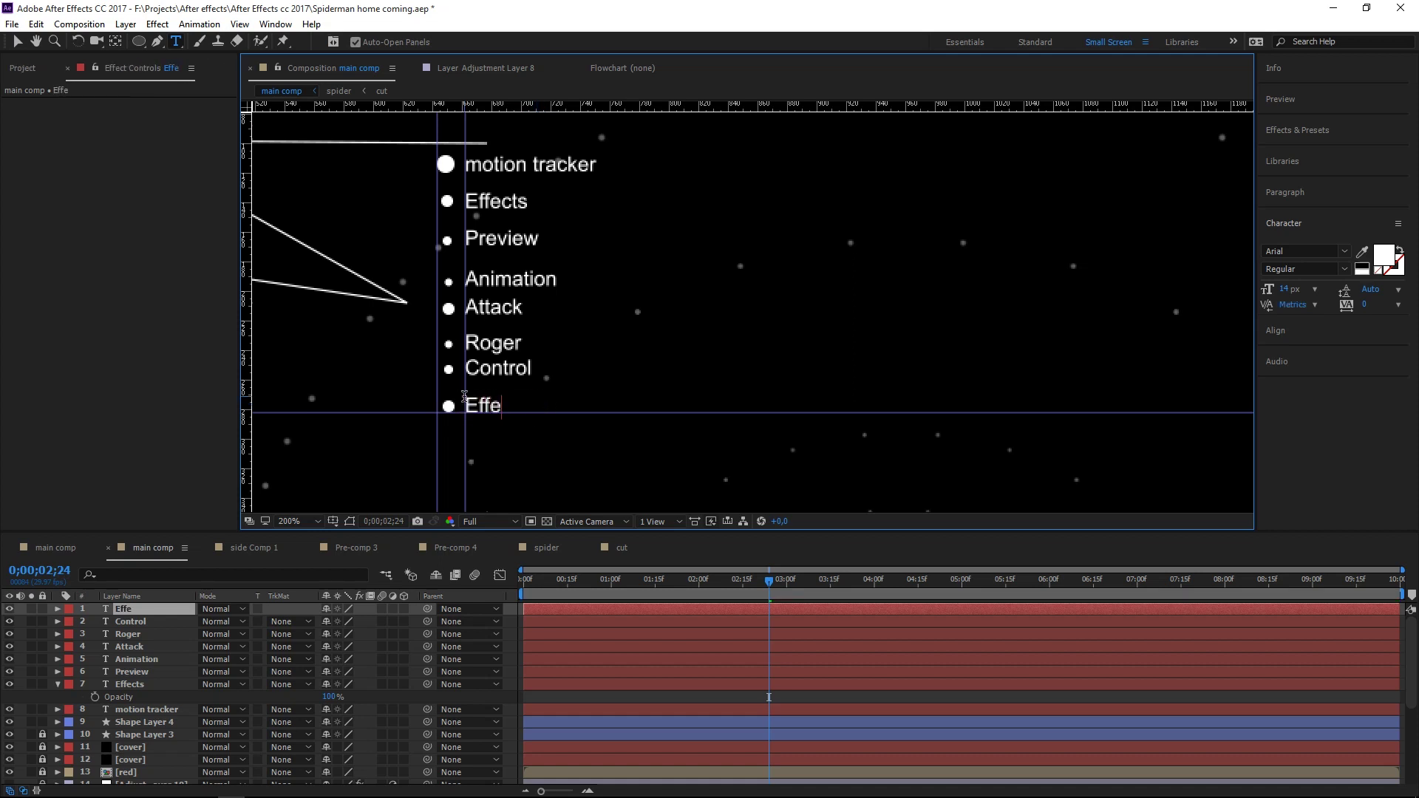
text(cts and)
text( P)
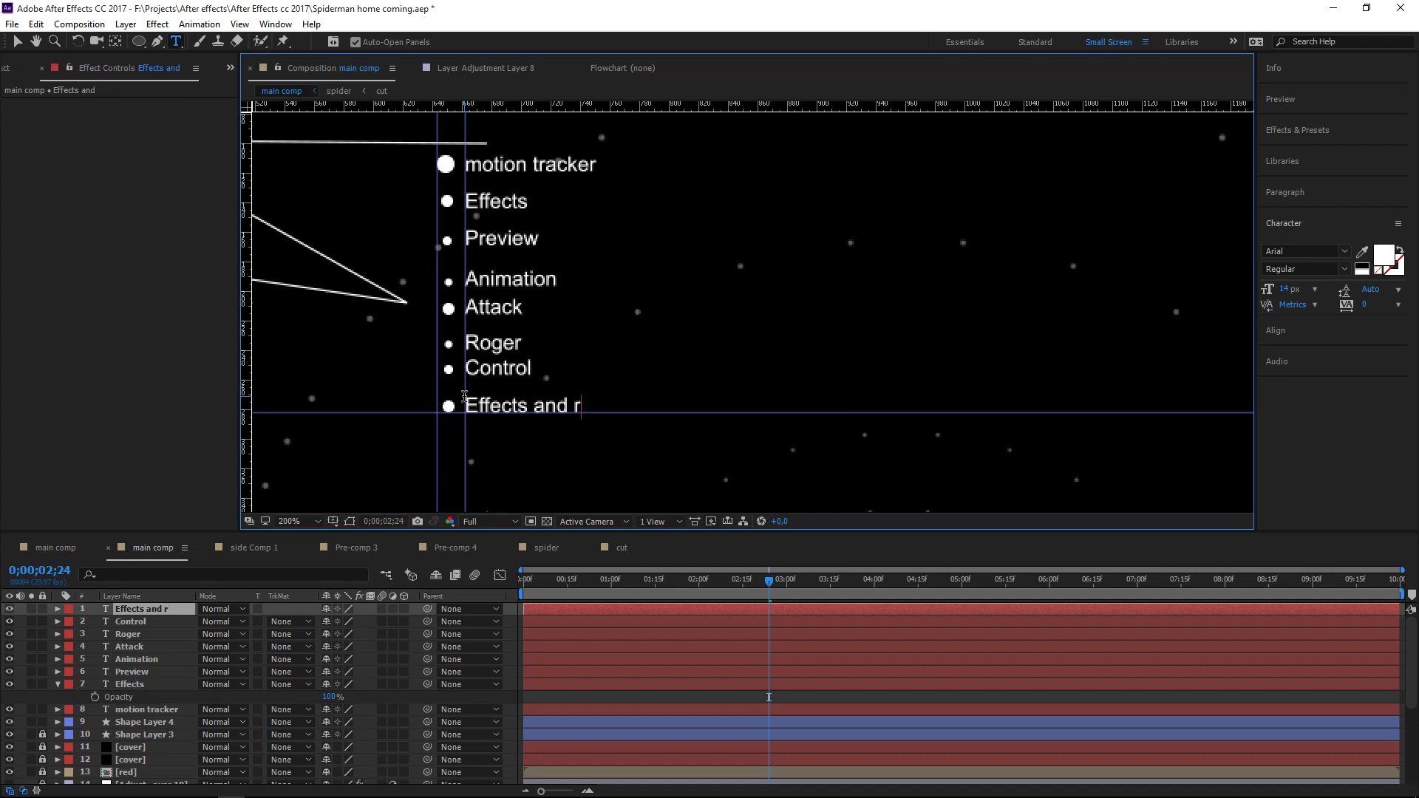
text(resst)
key(BackSpace)
key(BackSpace)
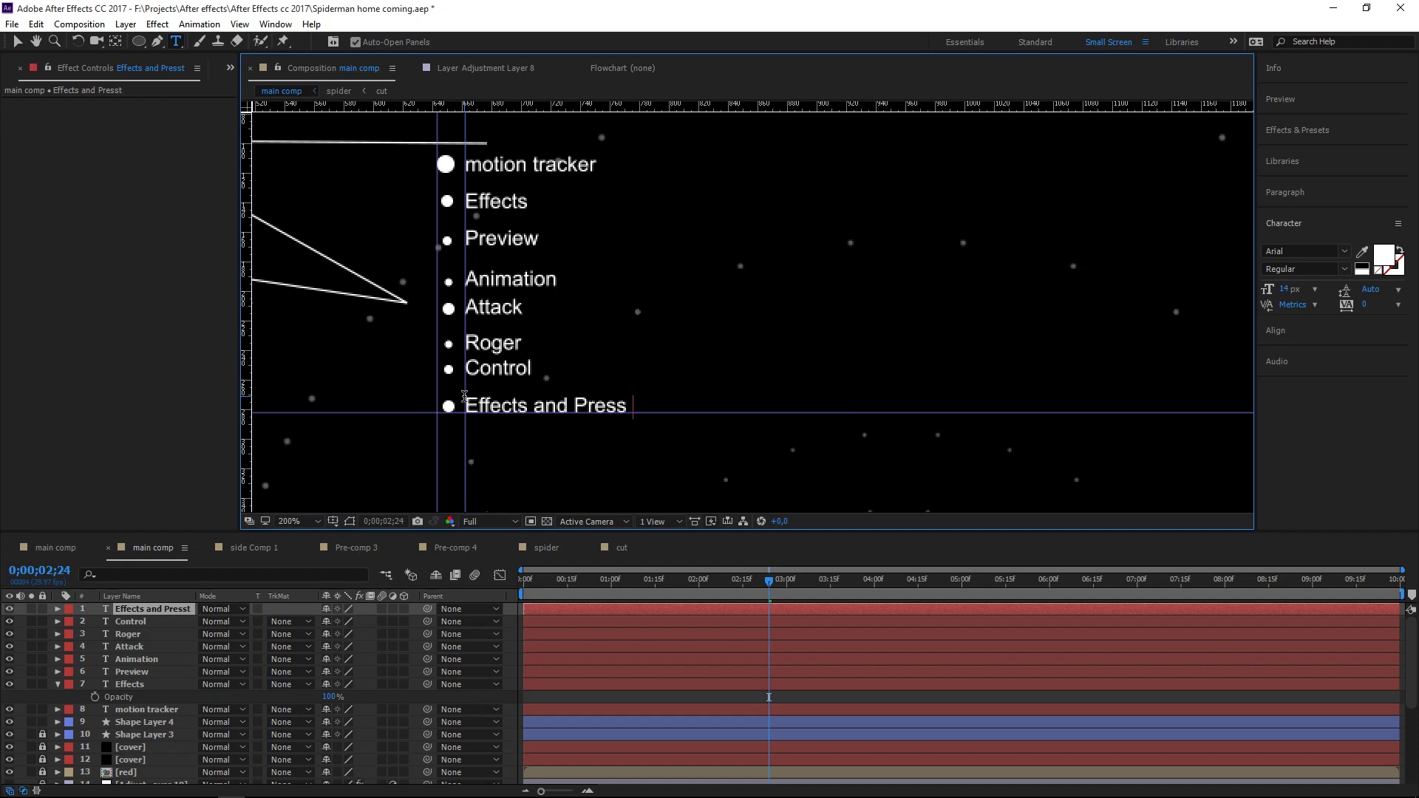
key(BackSpace)
text(ts)
click(620, 408)
text(et)
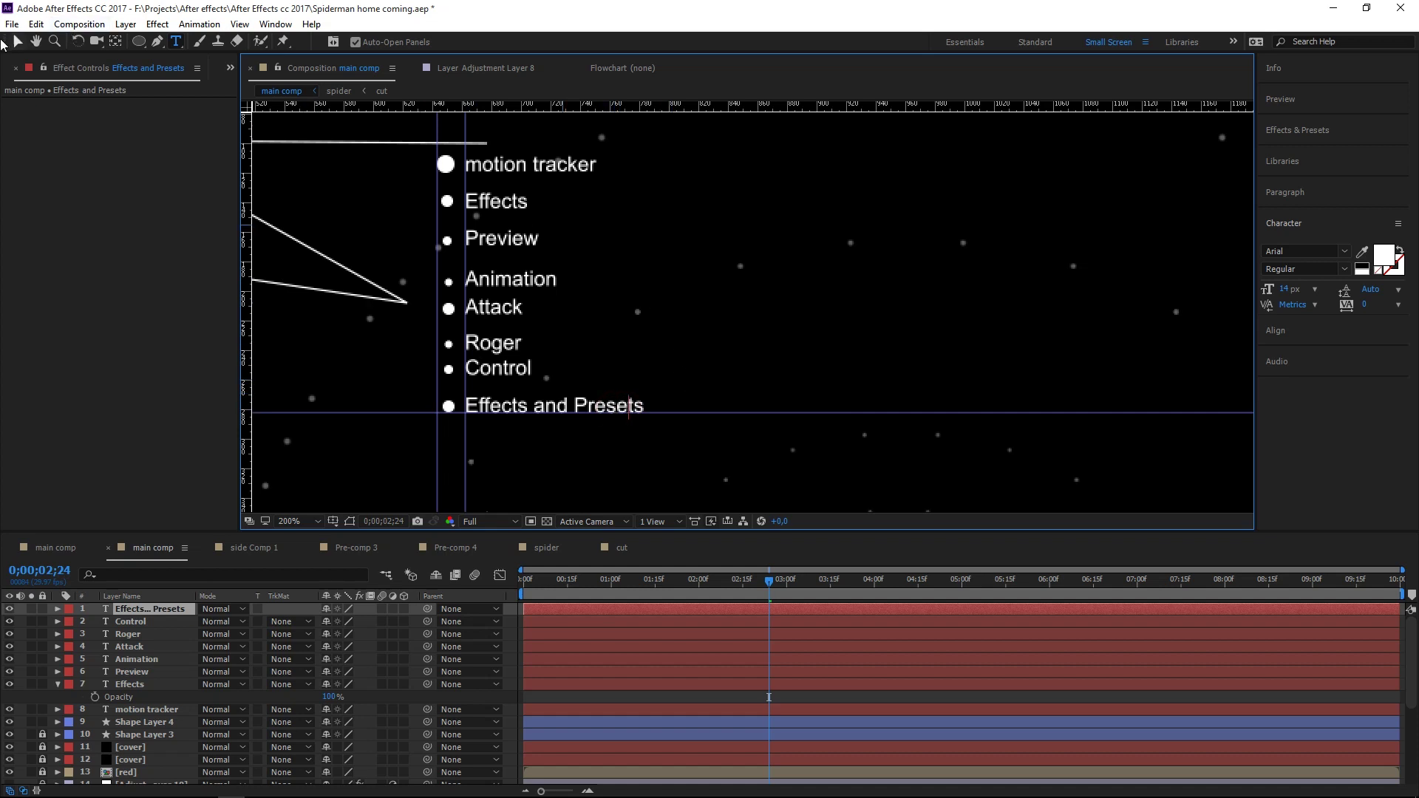
click(16, 41)
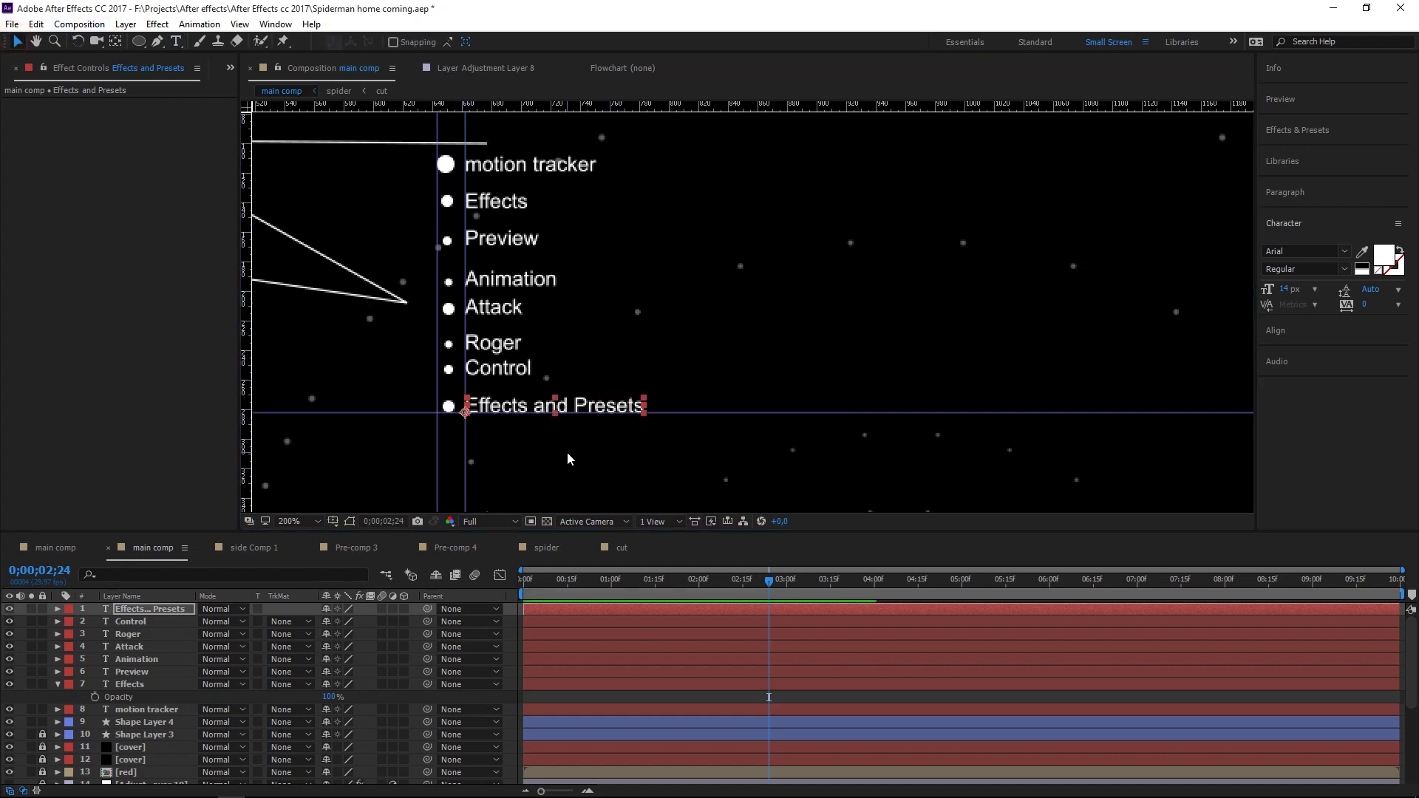
drag(512, 442, 753, 422)
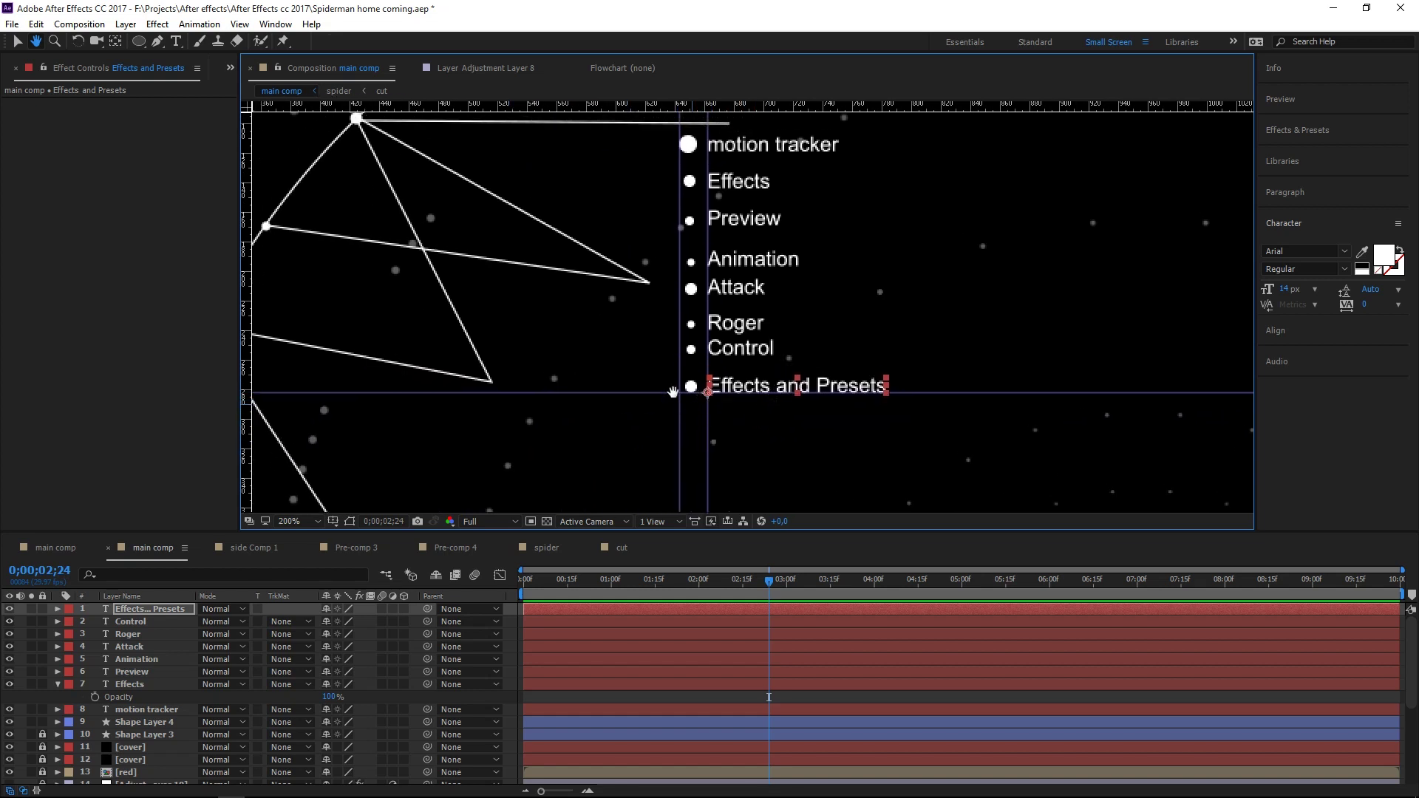
- Type a new 'Take control' label and place it left of the Effects and Presets bullet
key(ctrl+t)
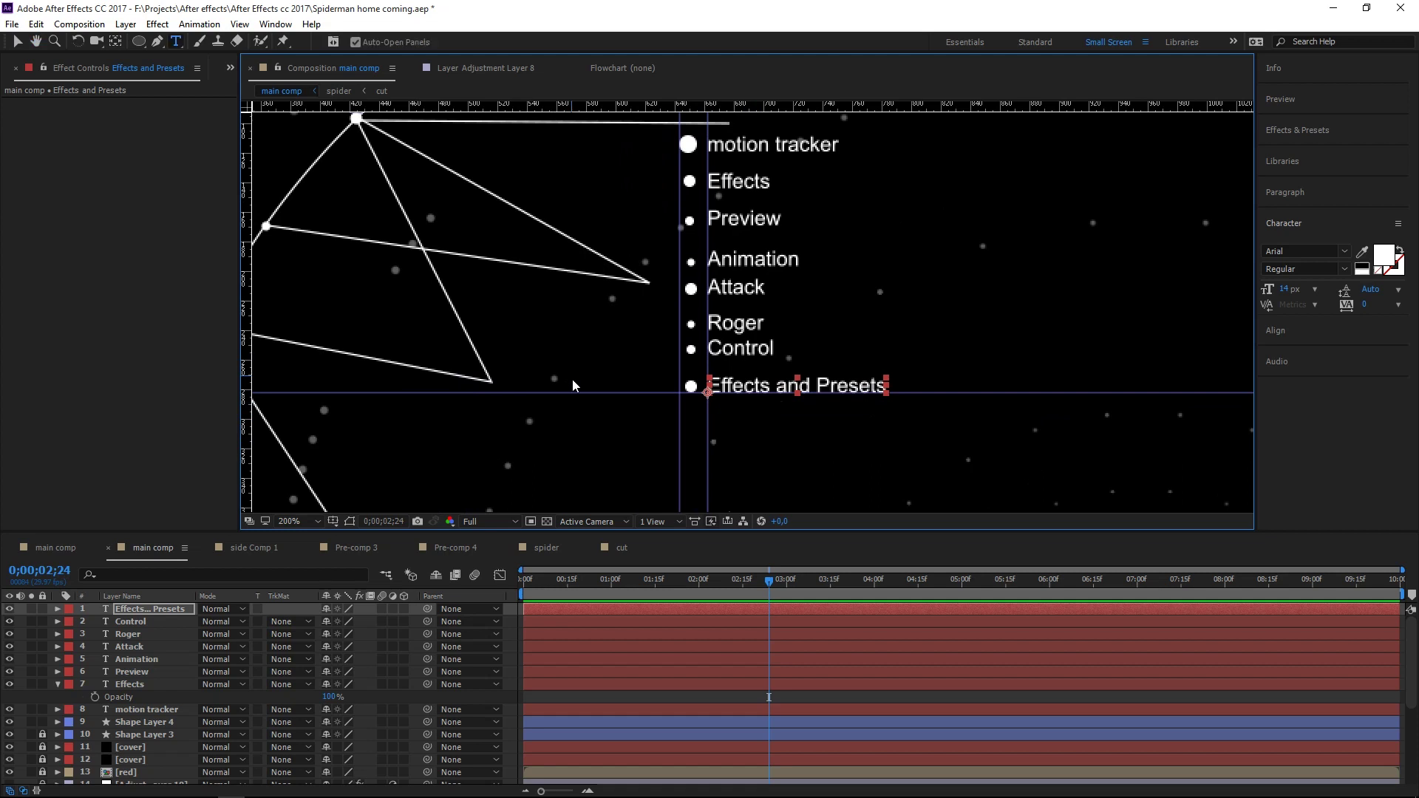
click(22, 45)
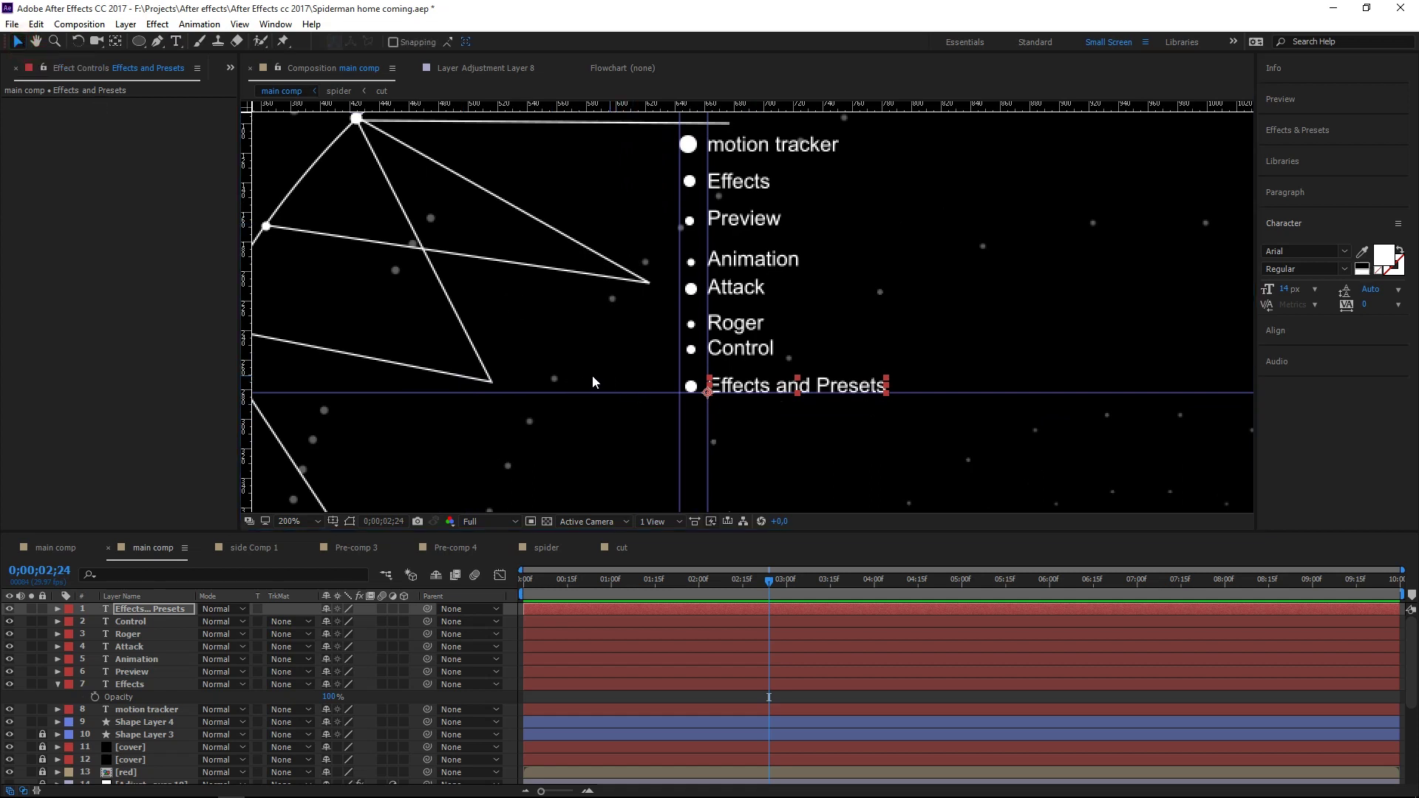
key(ctrl+t)
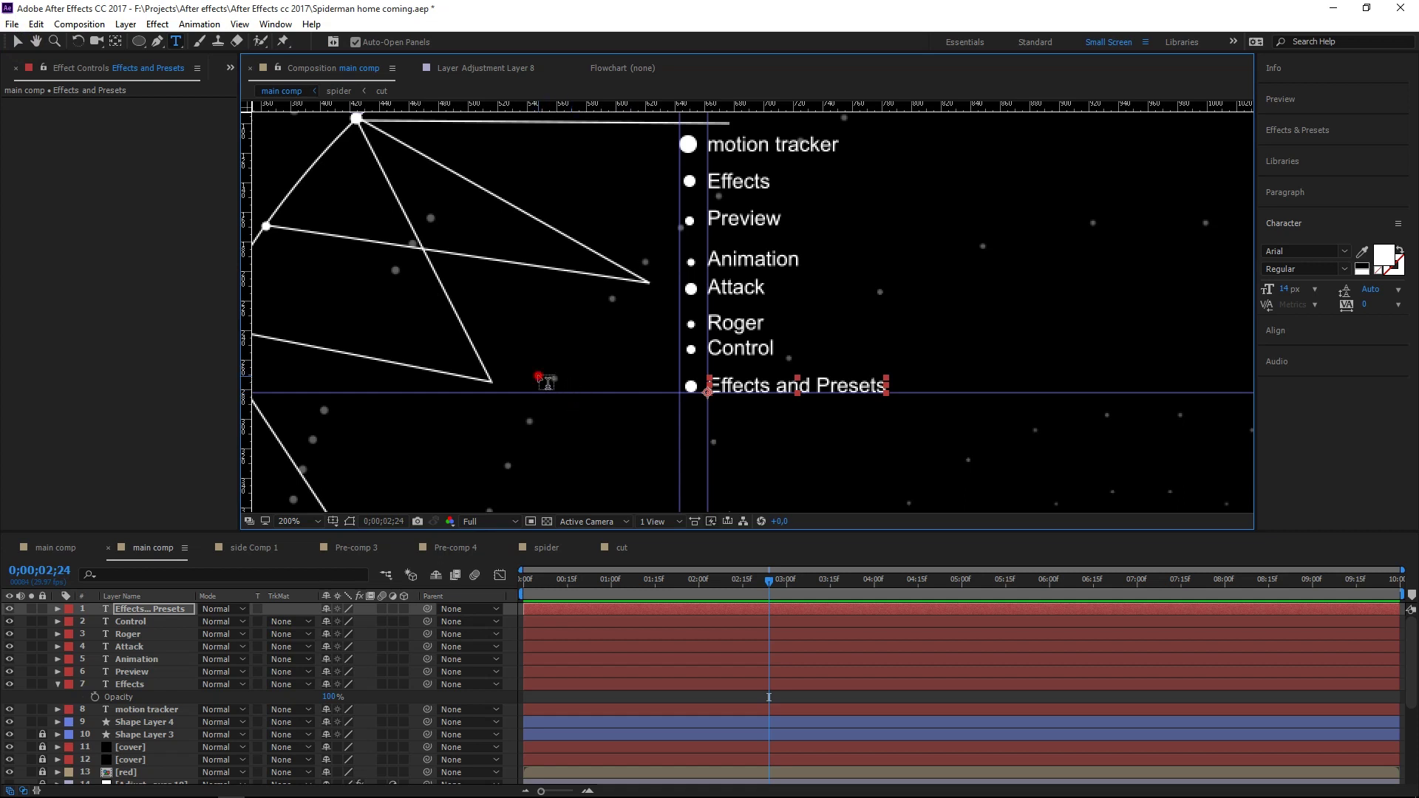
click(547, 382)
text(TA)
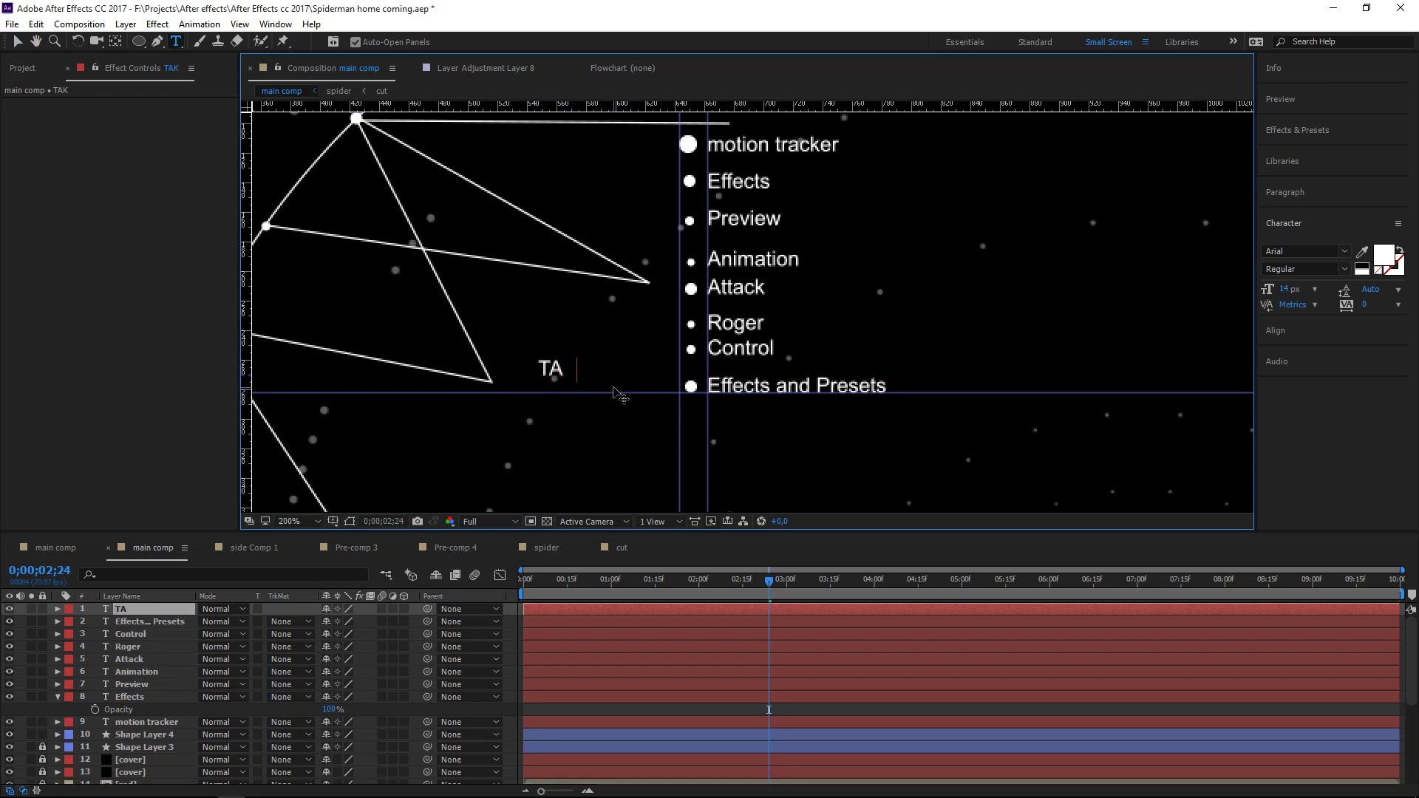
text(KR)
key(BackSpace)
key(BackSpace)
text(control)
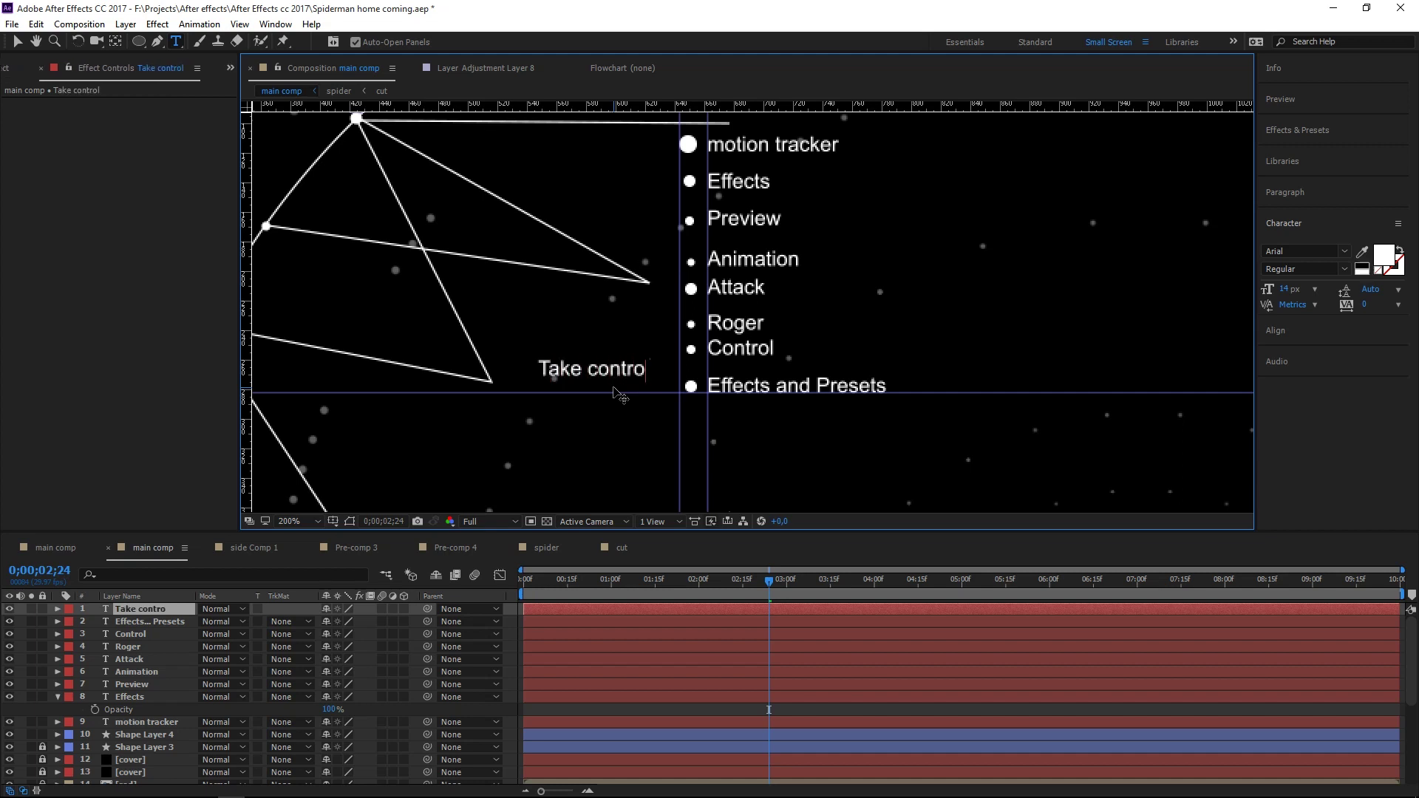
click(17, 41)
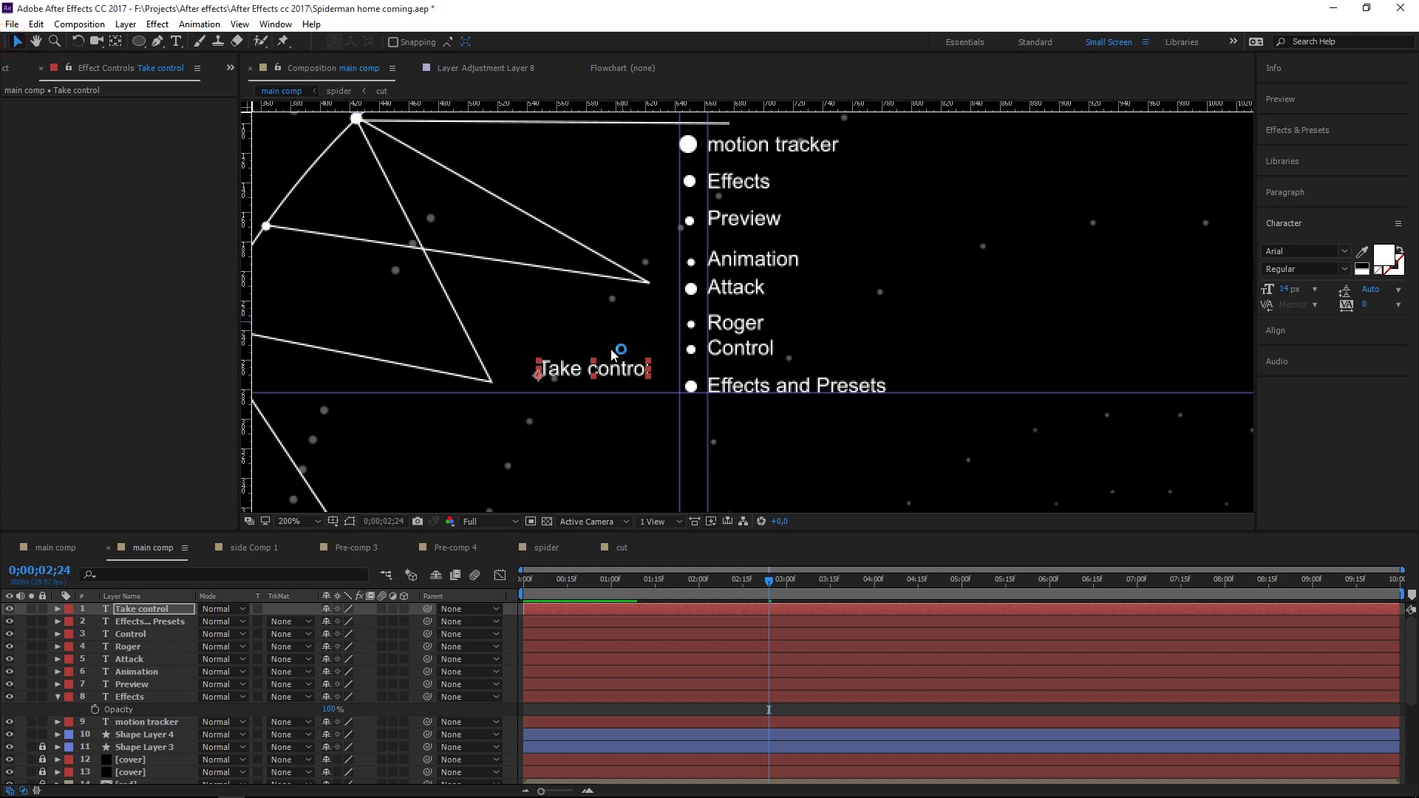
drag(608, 373, 634, 387)
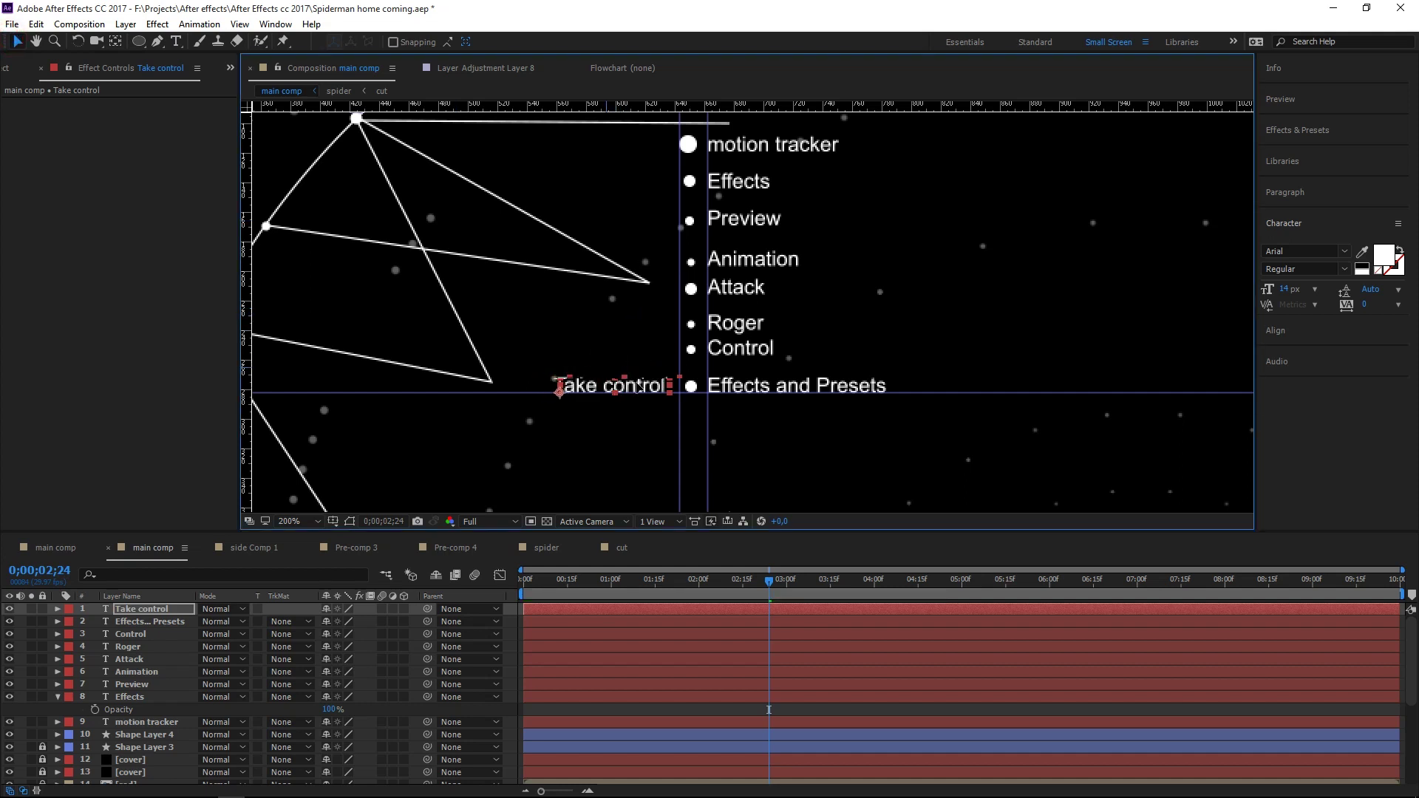
key(space)
key(space)
click(643, 423)
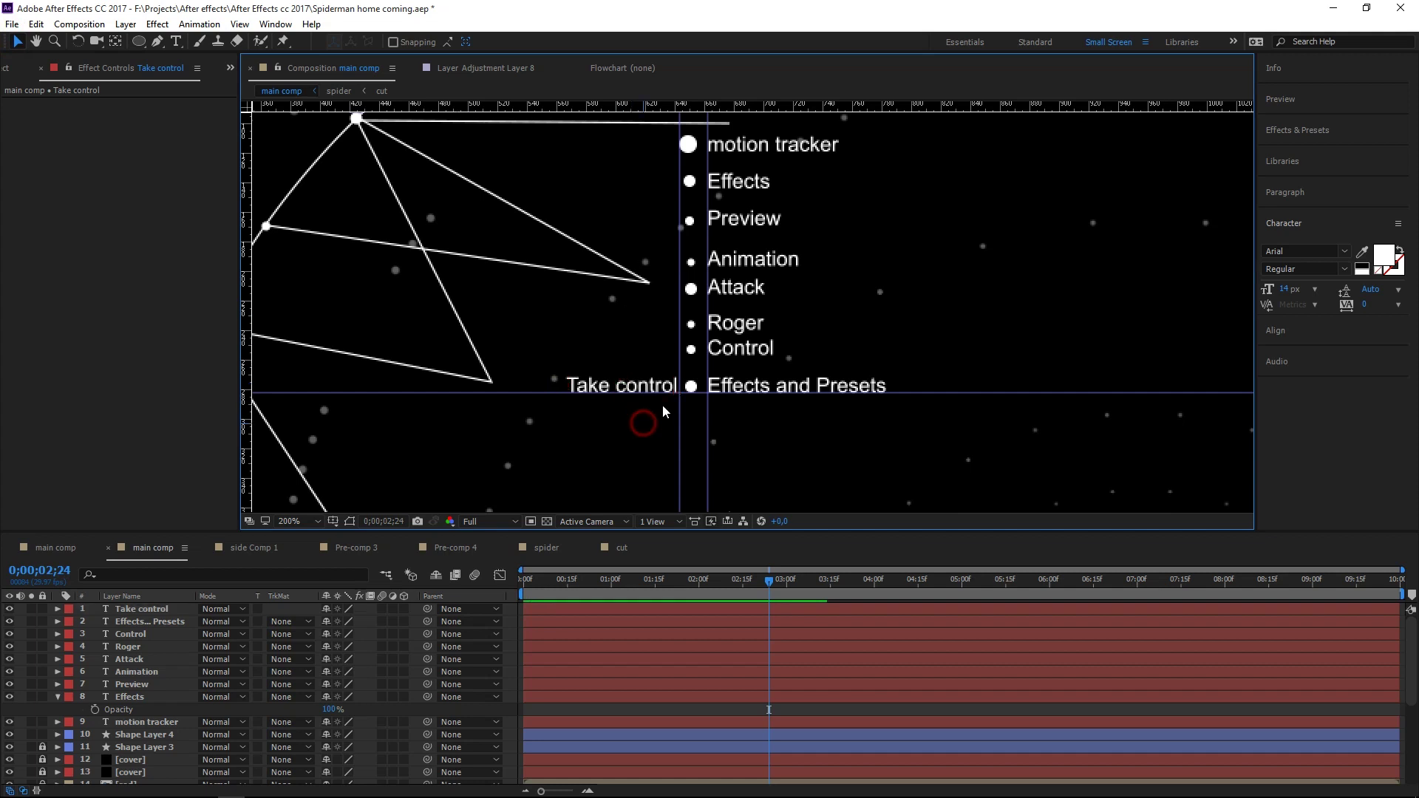
key(comma)
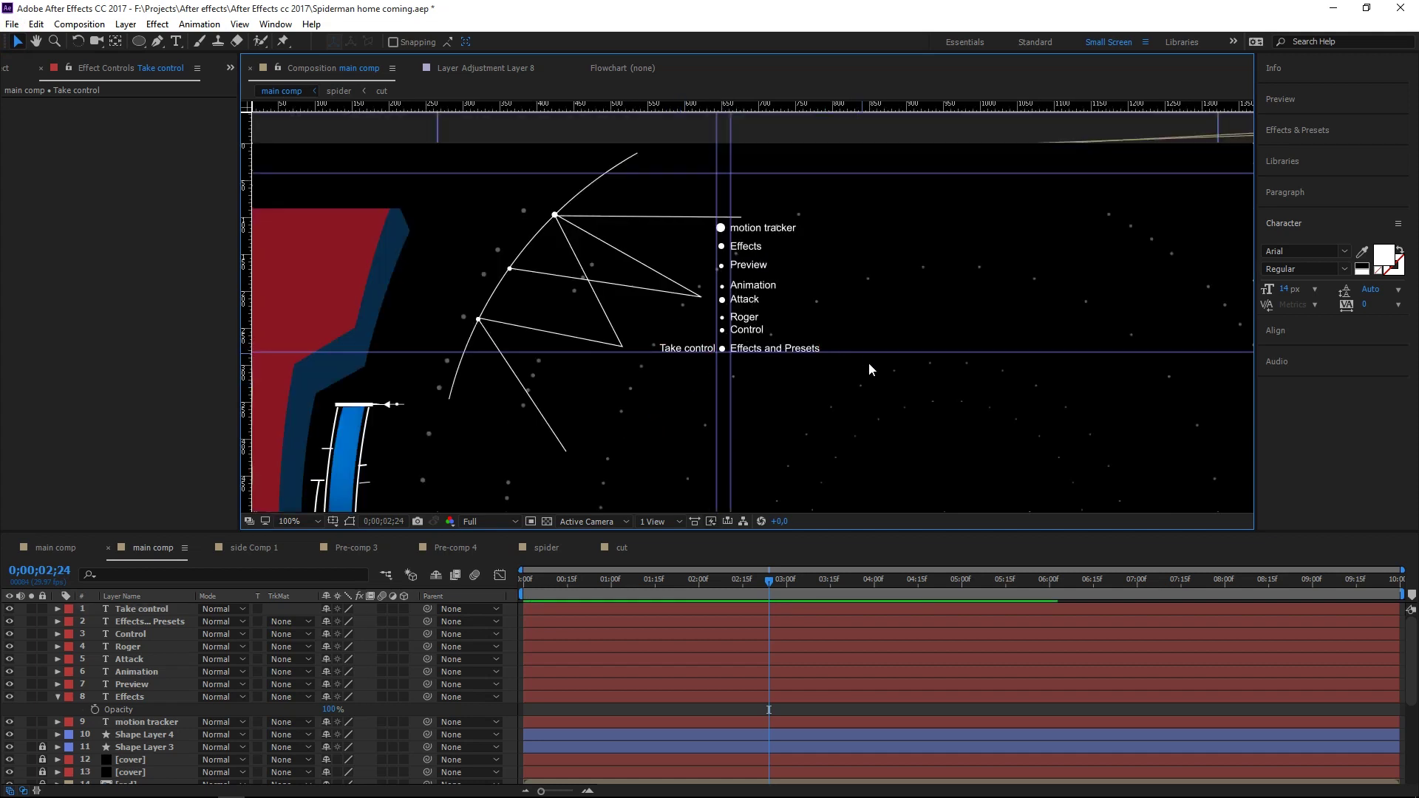
- Zoom out to the full HUD and move the horizontal guides up near the menu labels
drag(871, 369, 788, 372)
key(comma)
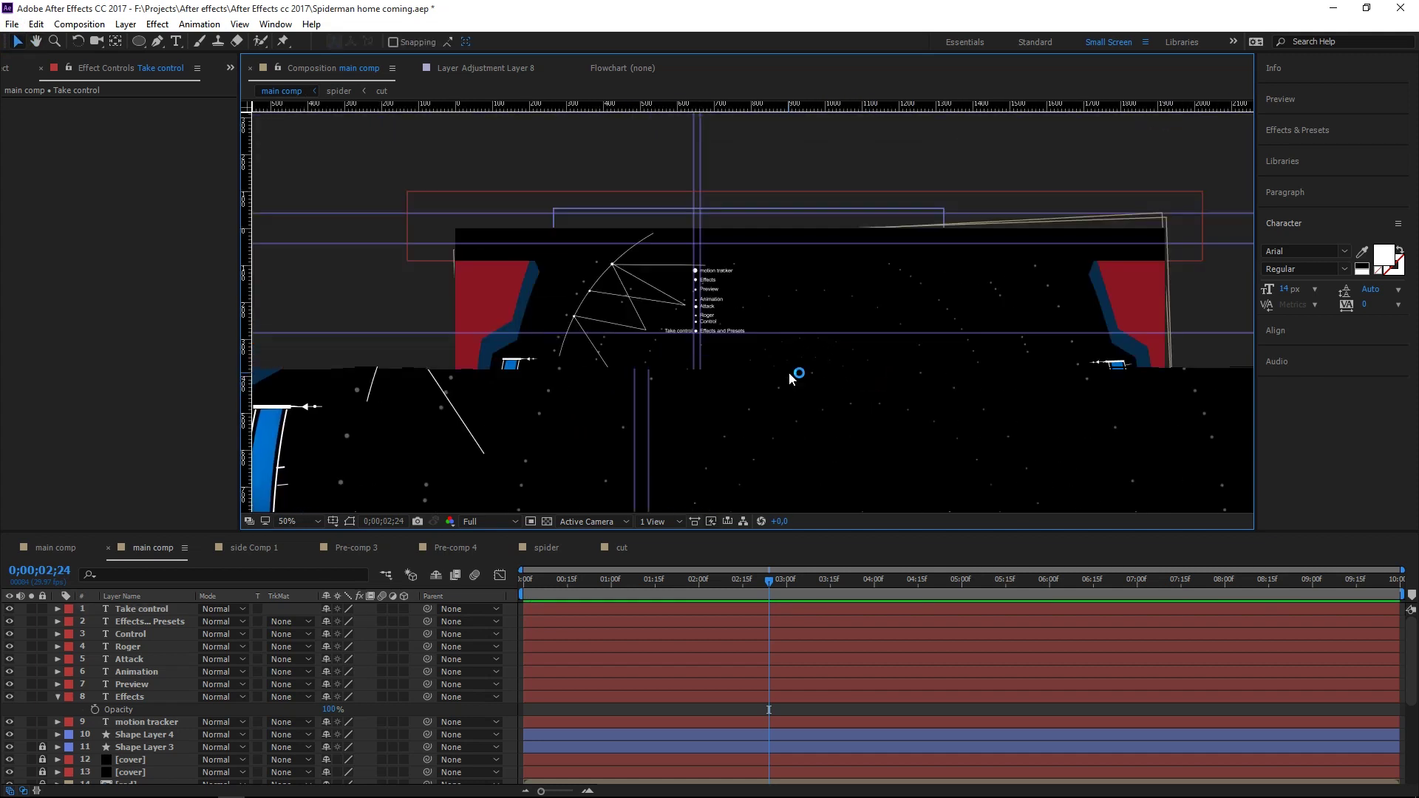
mouse_move(790, 334)
mouse_down()
mouse_move(790, 362)
mouse_move(727, 273)
mouse_move(673, 238)
mouse_up()
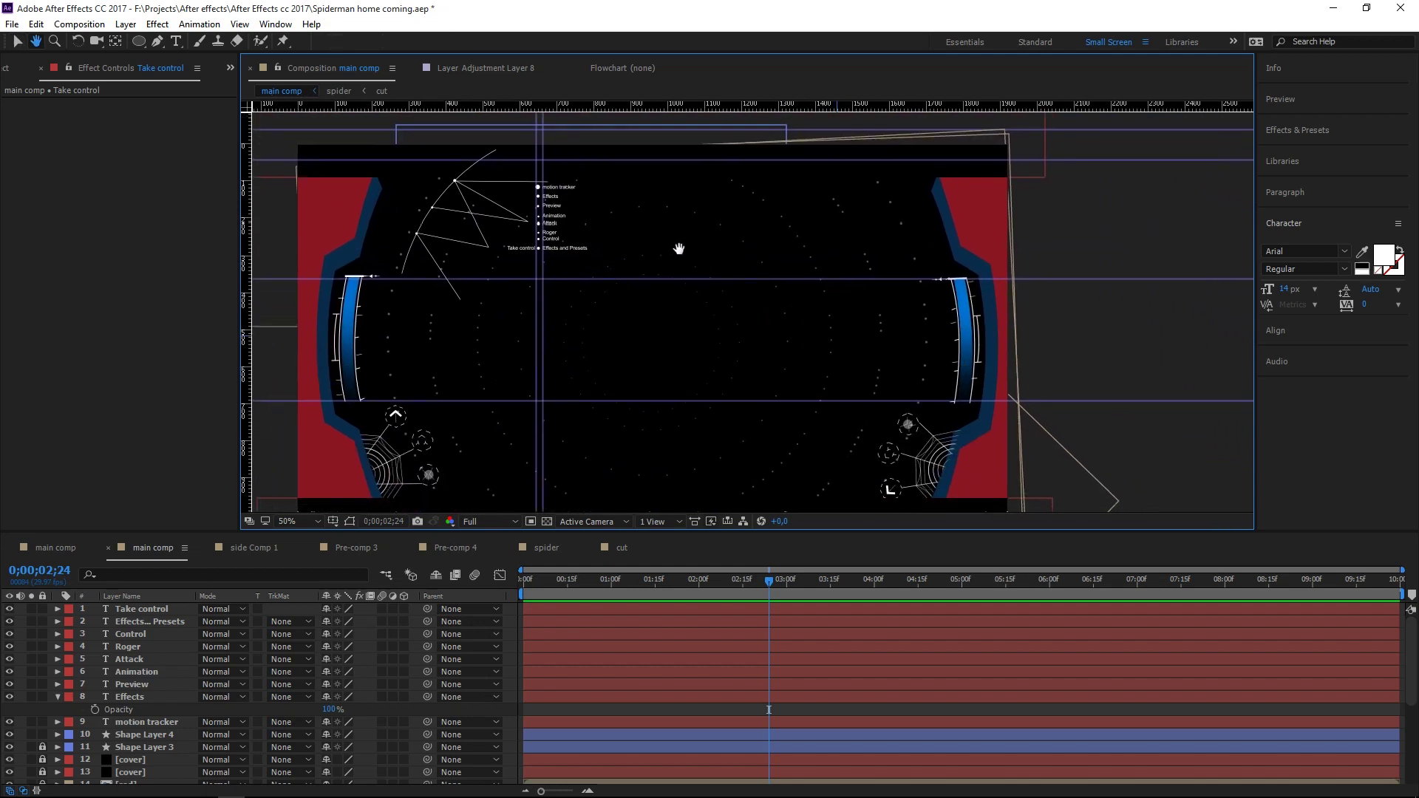
key(v)
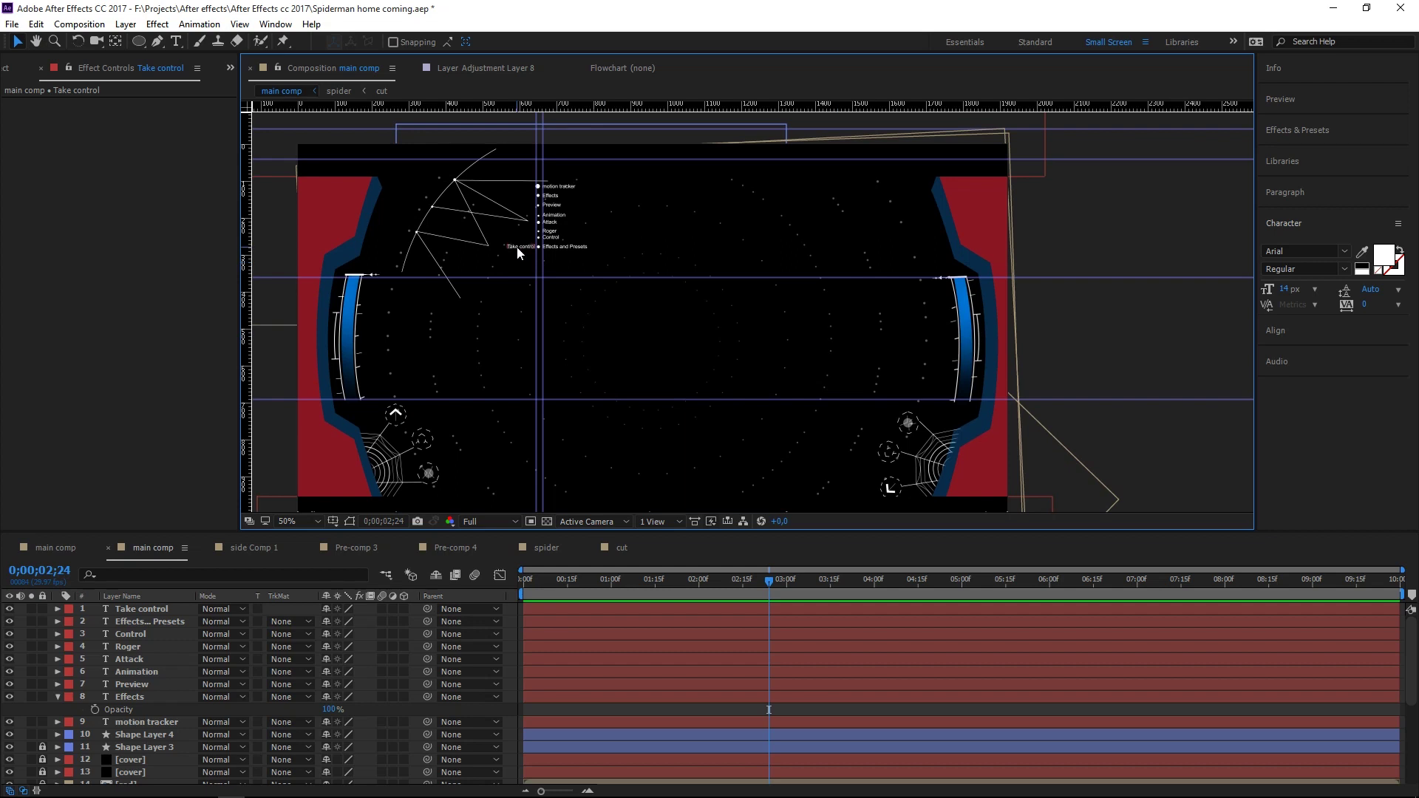
click(519, 252)
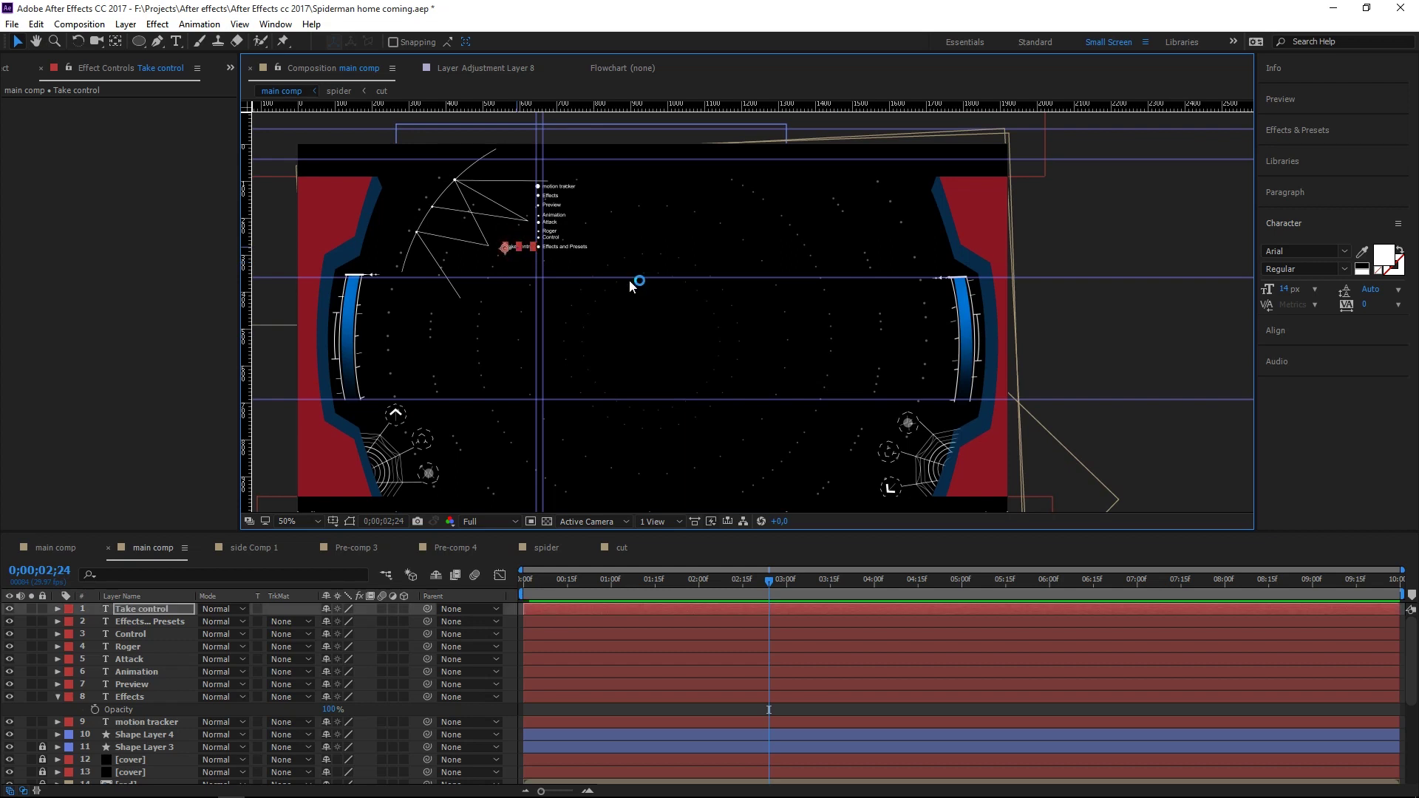
drag(640, 279, 642, 251)
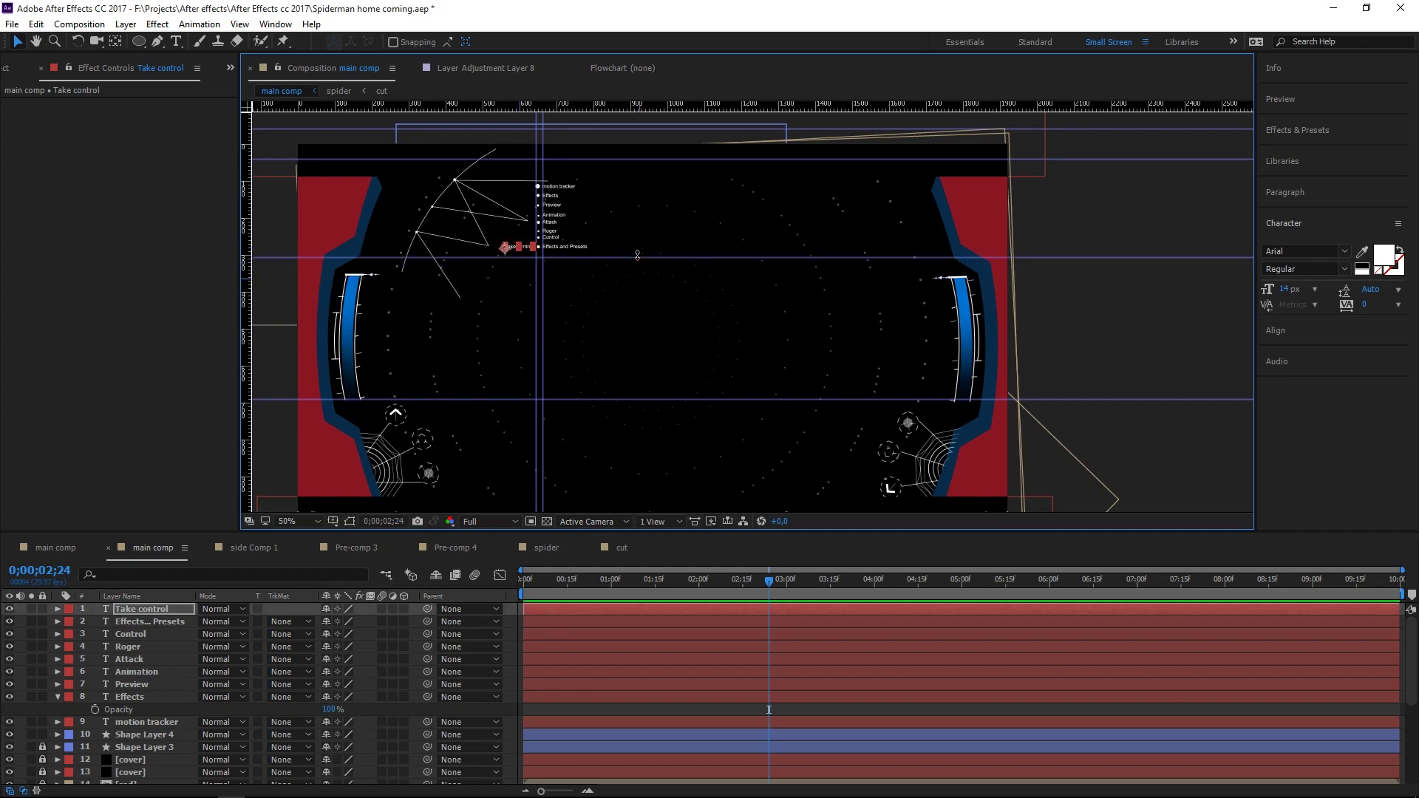
click(648, 296)
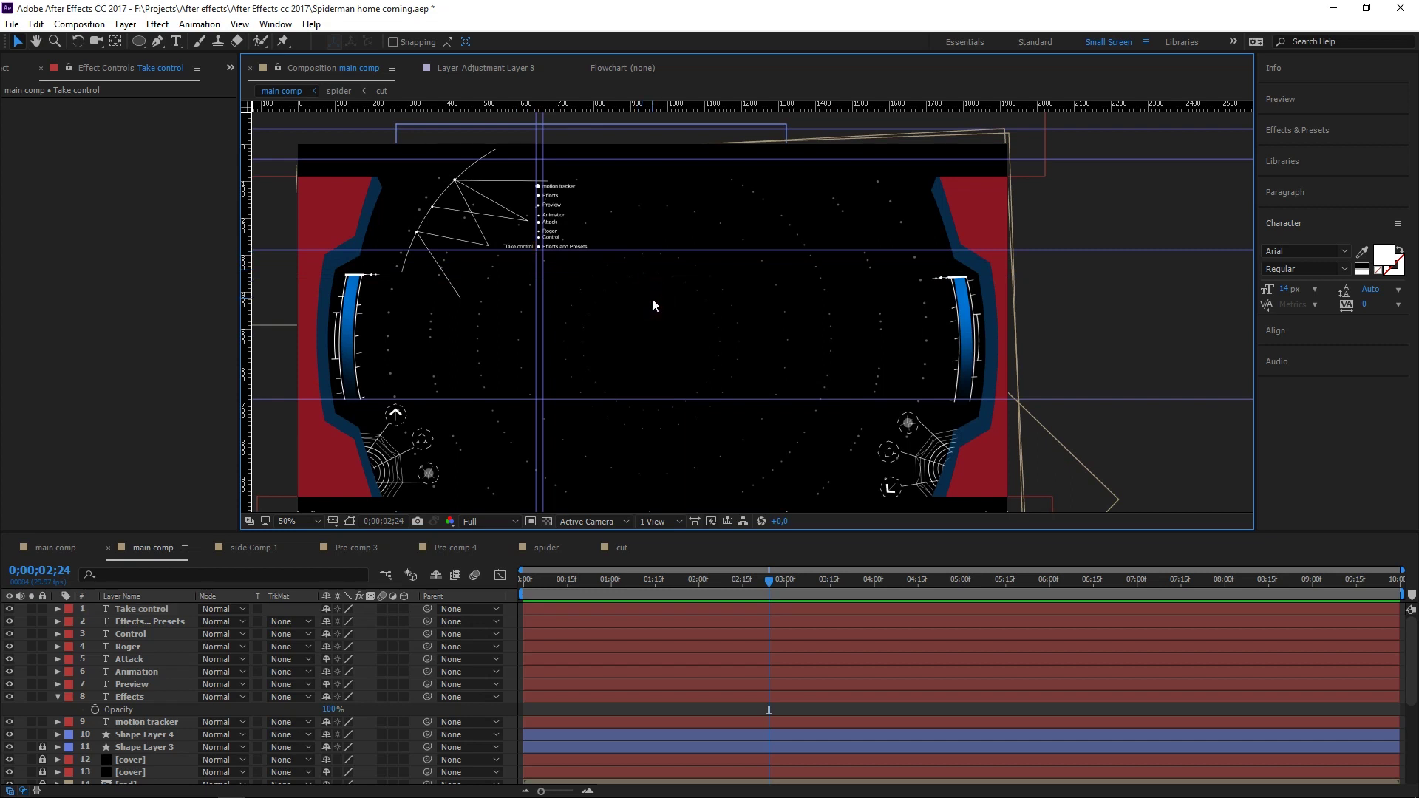
click(49, 547)
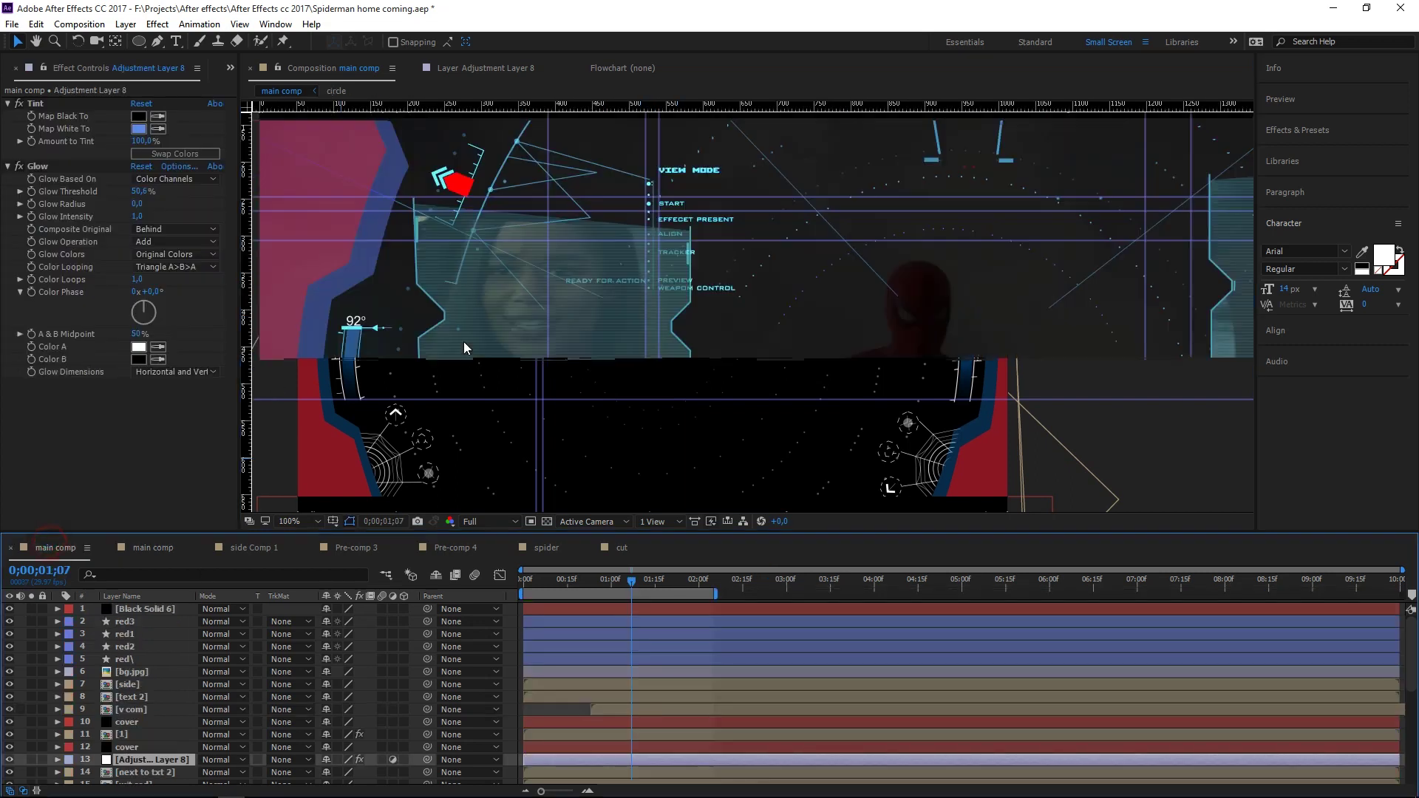
scroll(641, 362, up, 5)
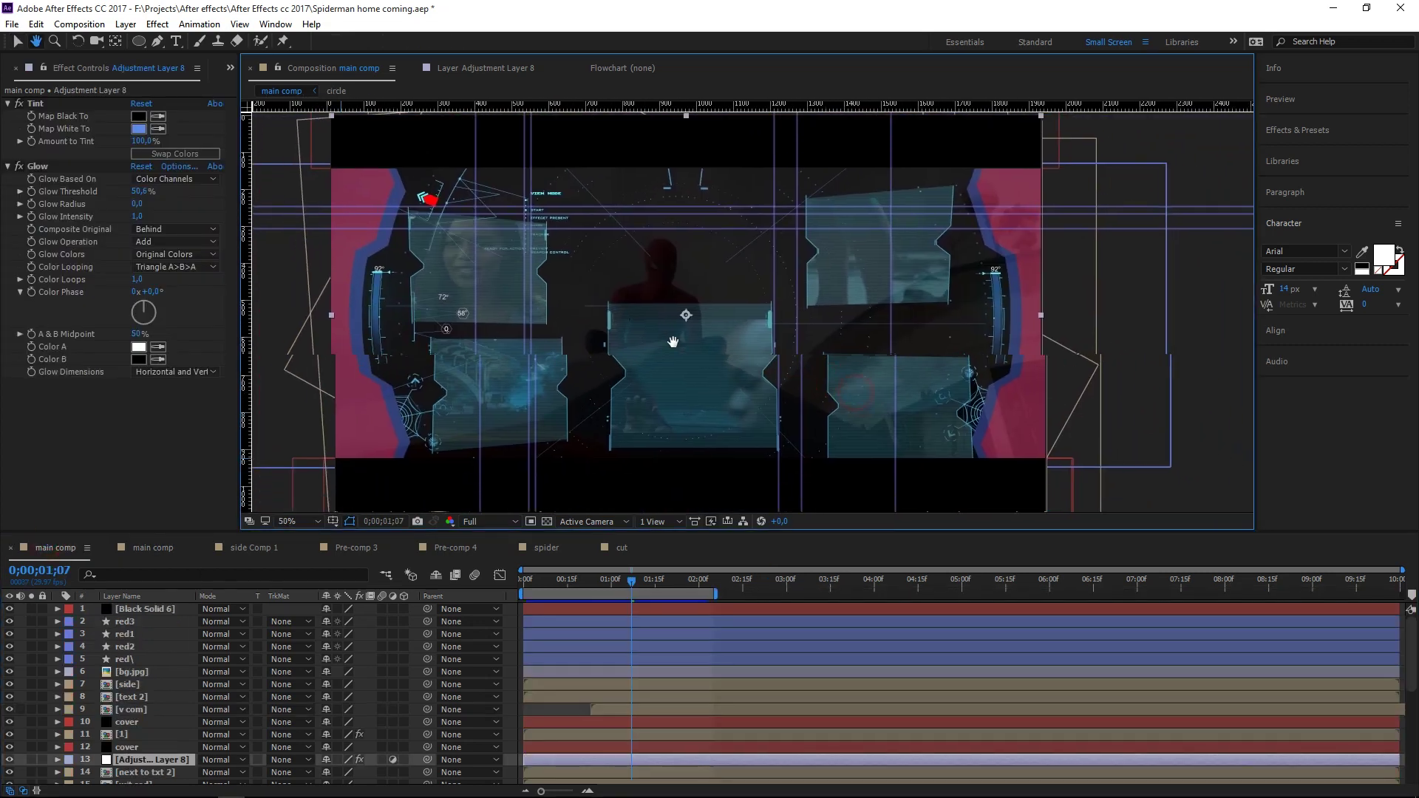
drag(675, 296, 697, 372)
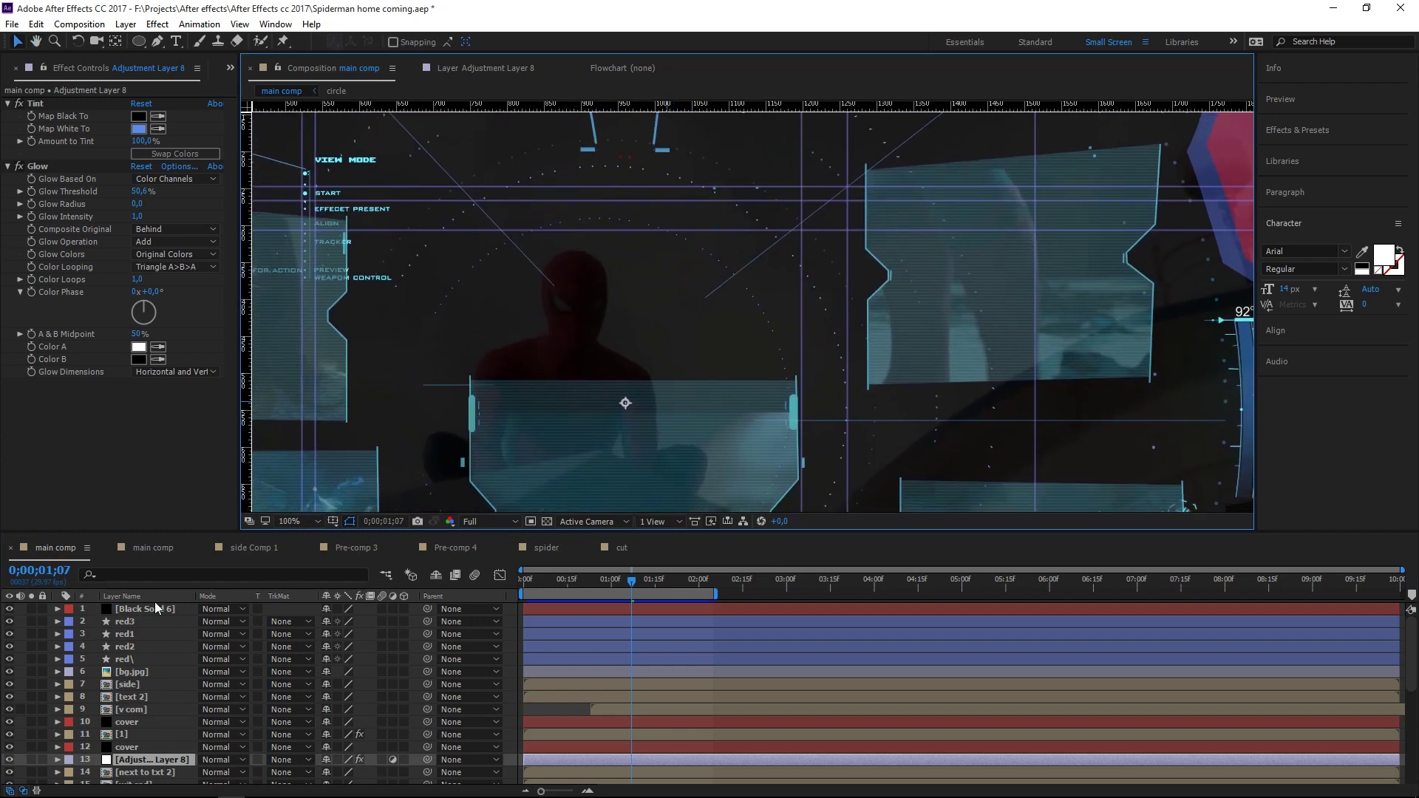
click(155, 547)
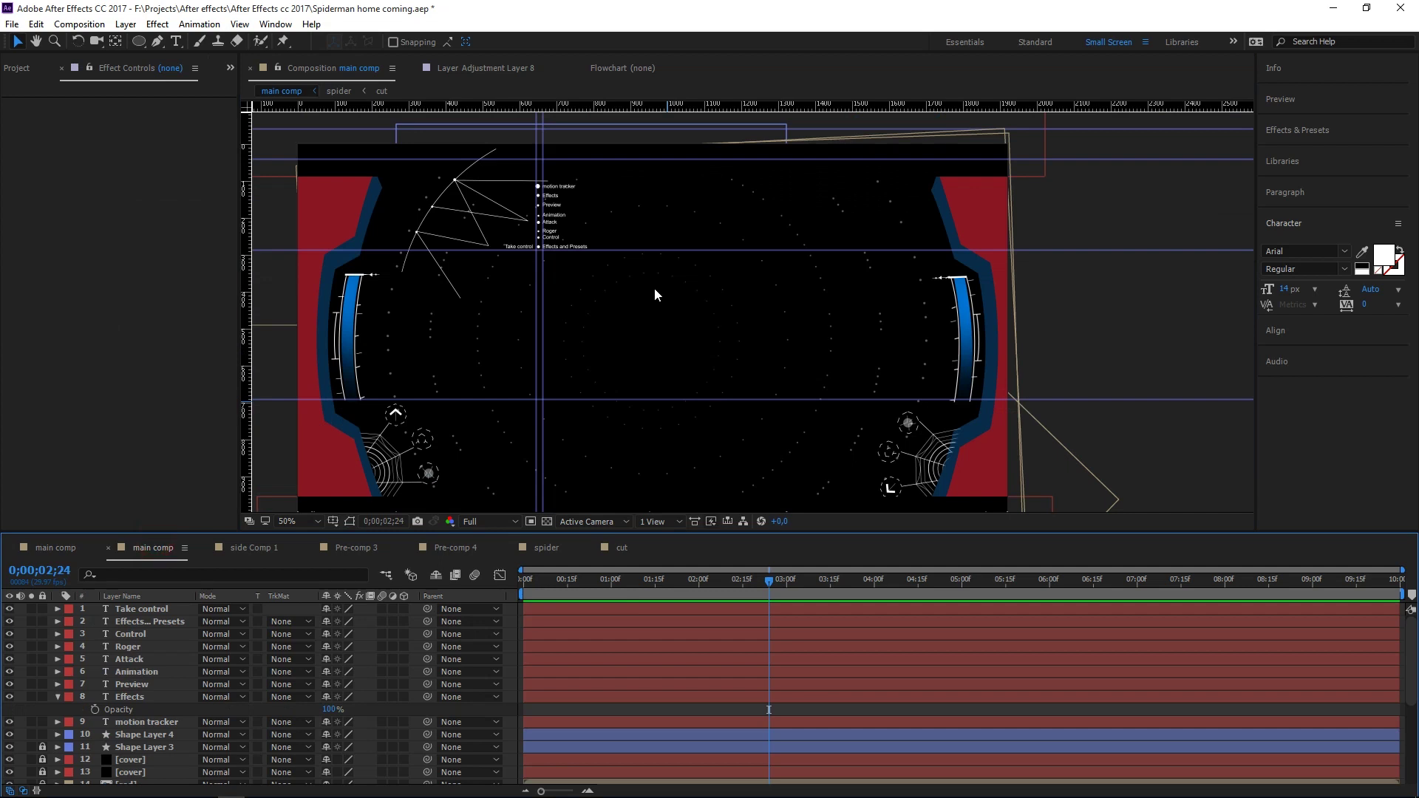
- Unlock the cover solid and try setting its colour to red, then cancel the changes
key(period)
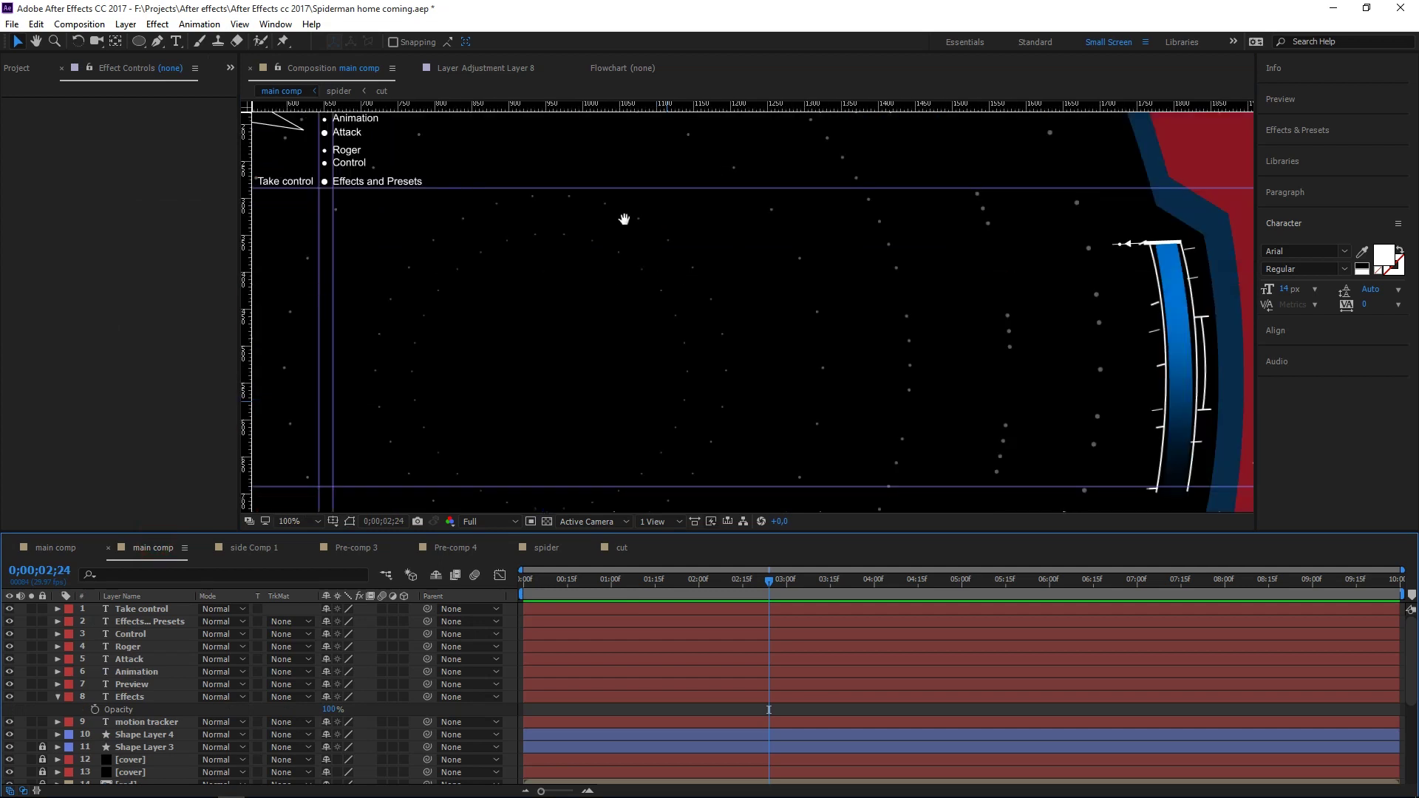
drag(624, 220, 662, 366)
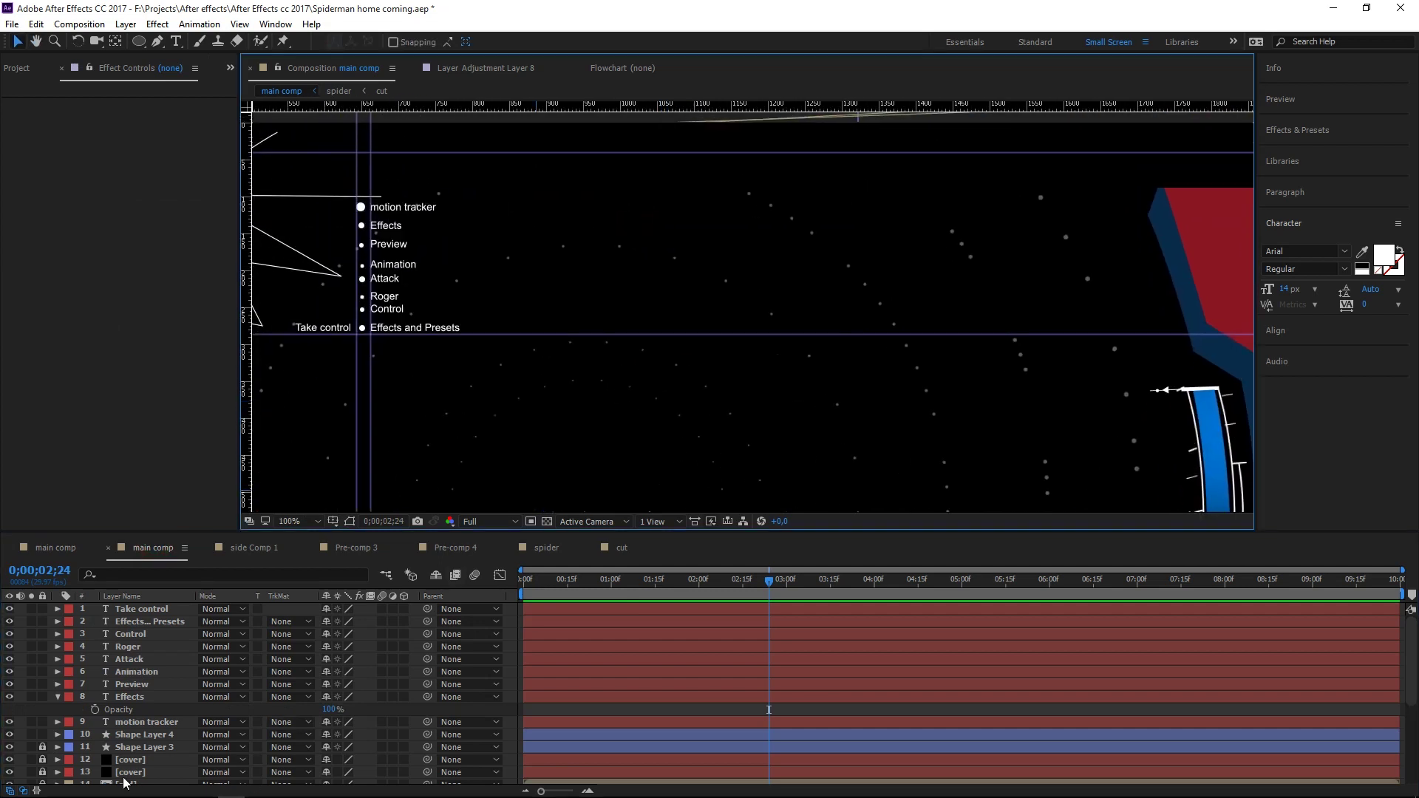
click(42, 759)
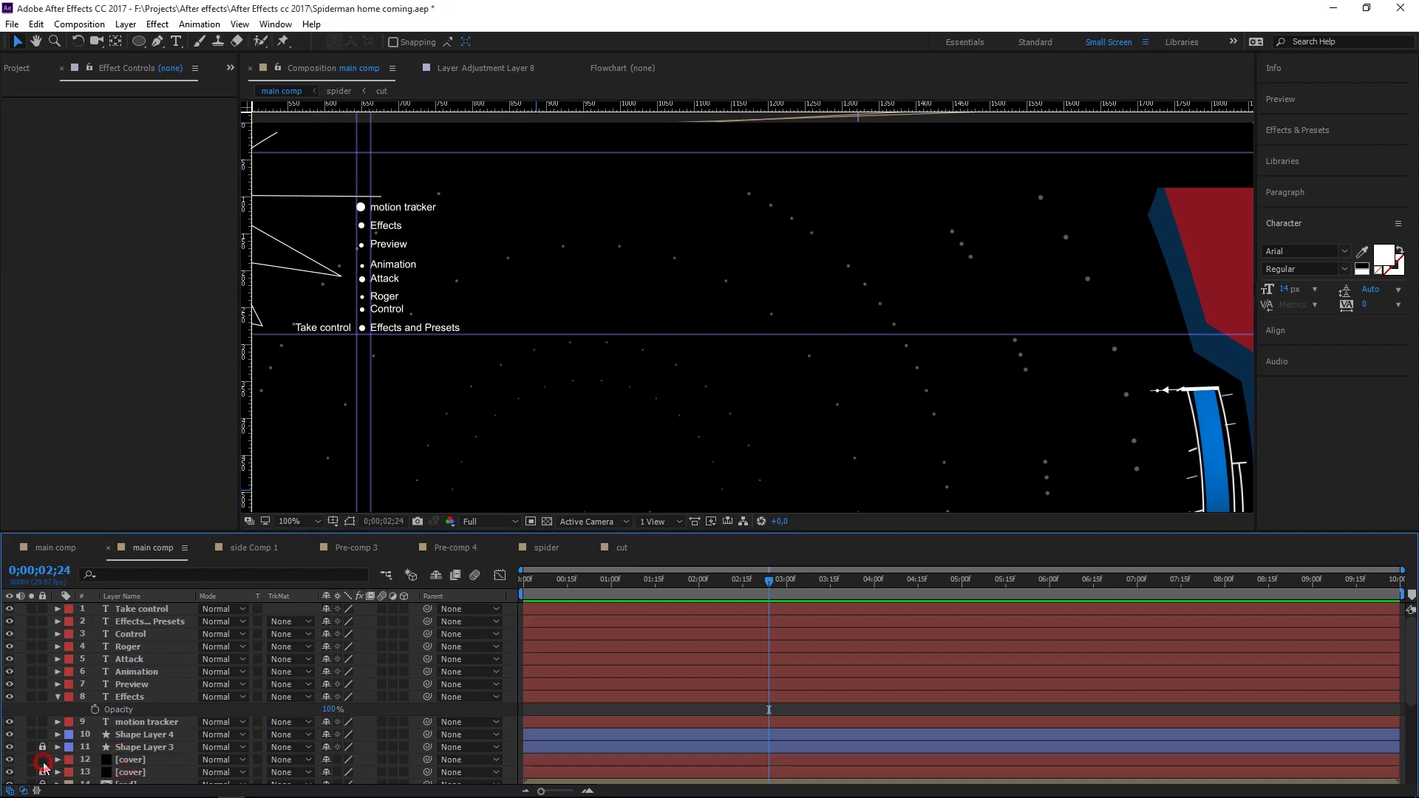
click(121, 762)
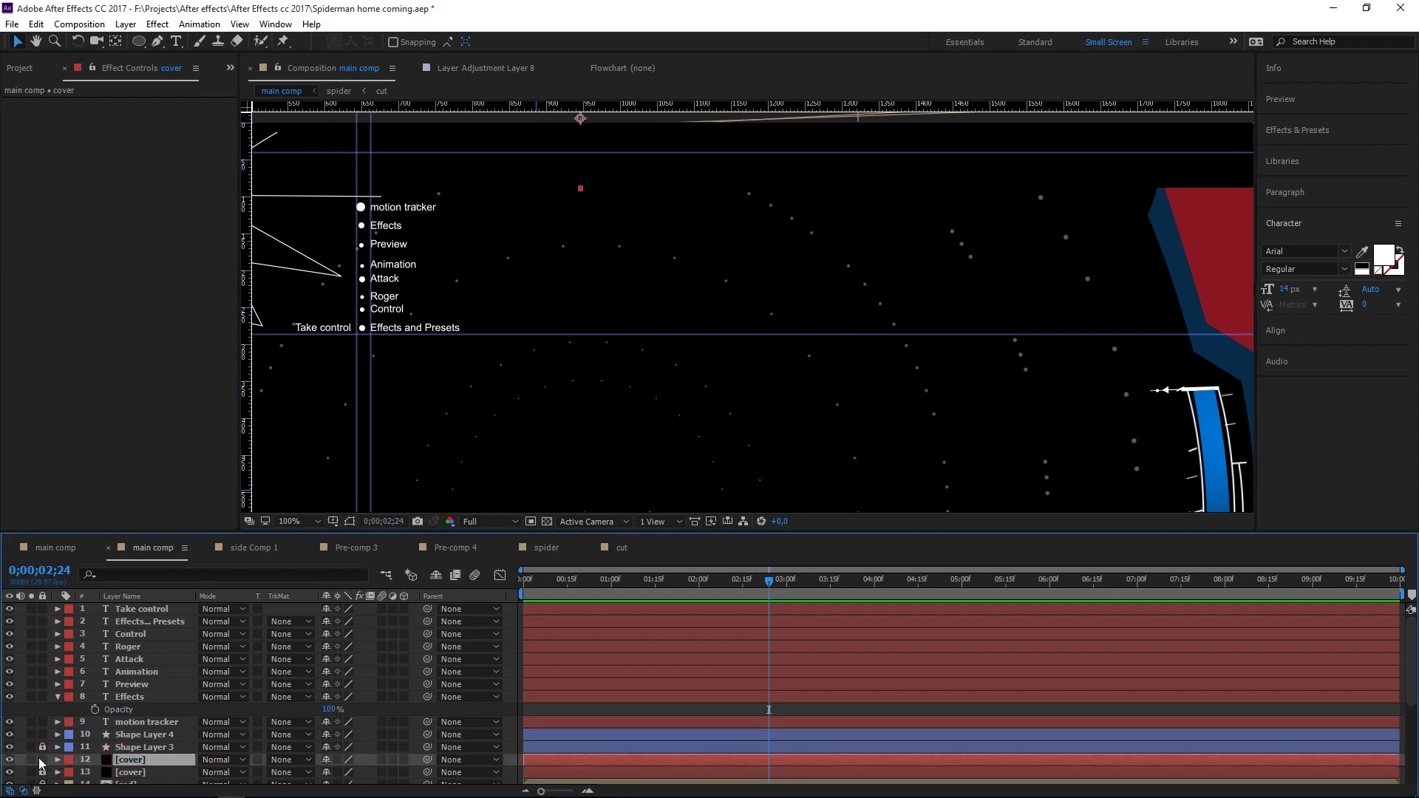
key(ctrl+y)
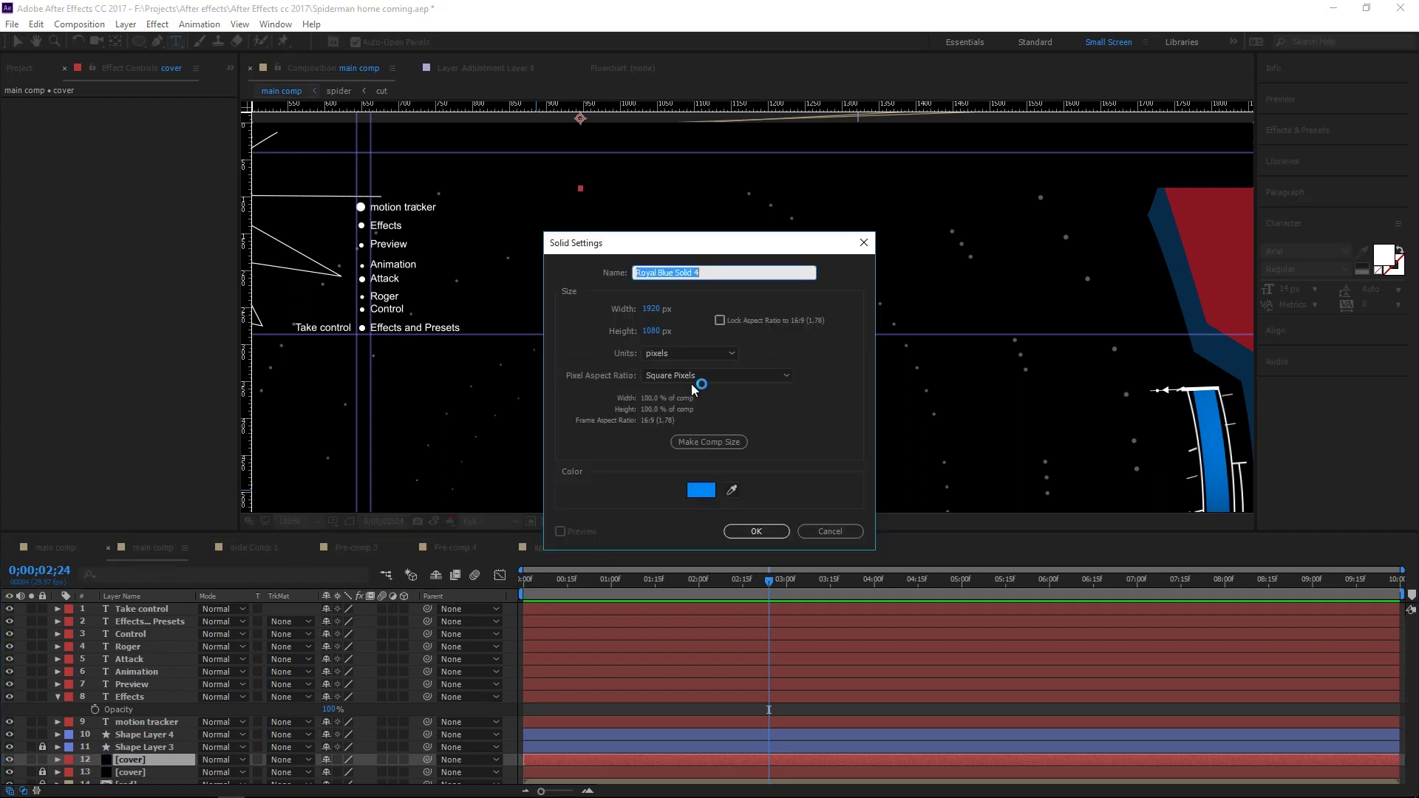
key(Escape)
key(ctrl+shift+y)
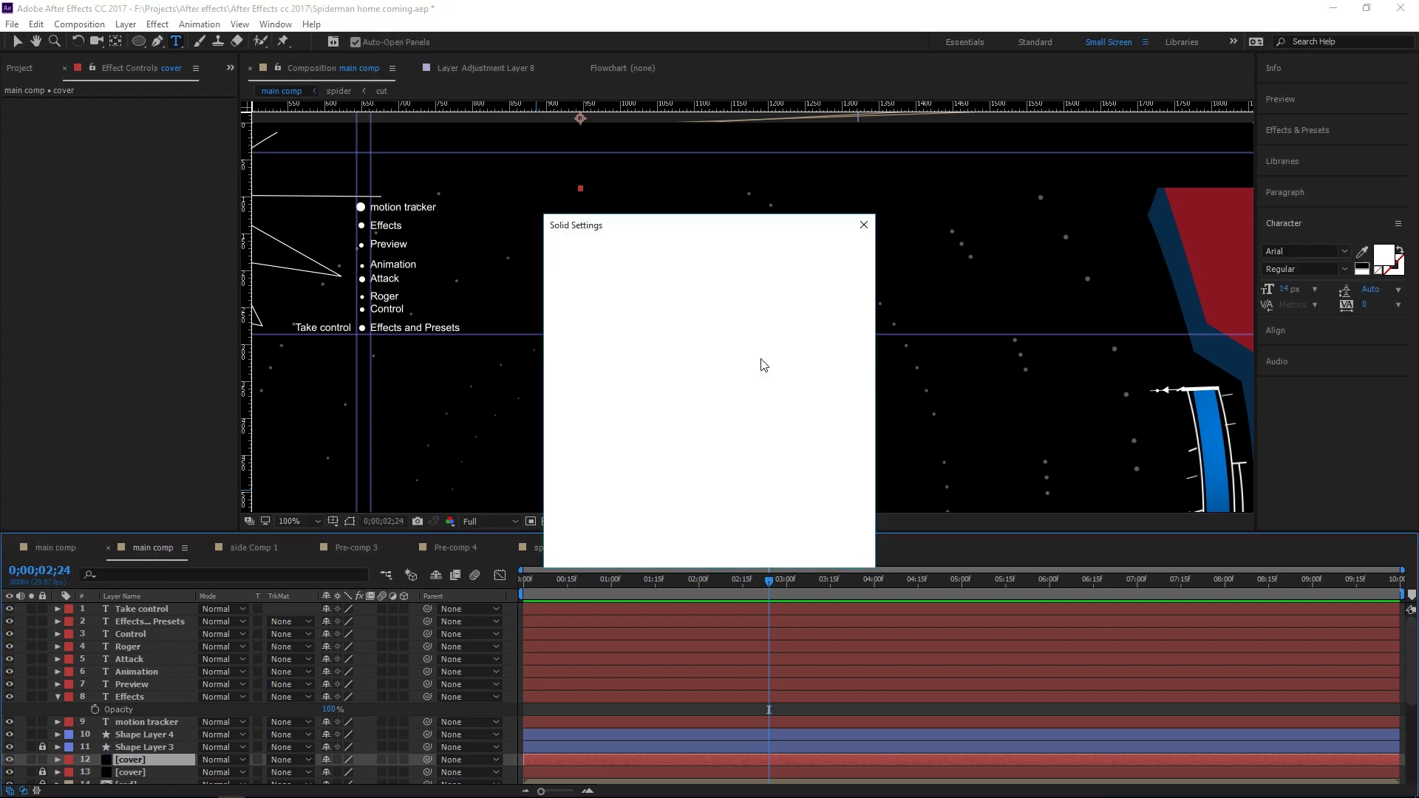
click(701, 473)
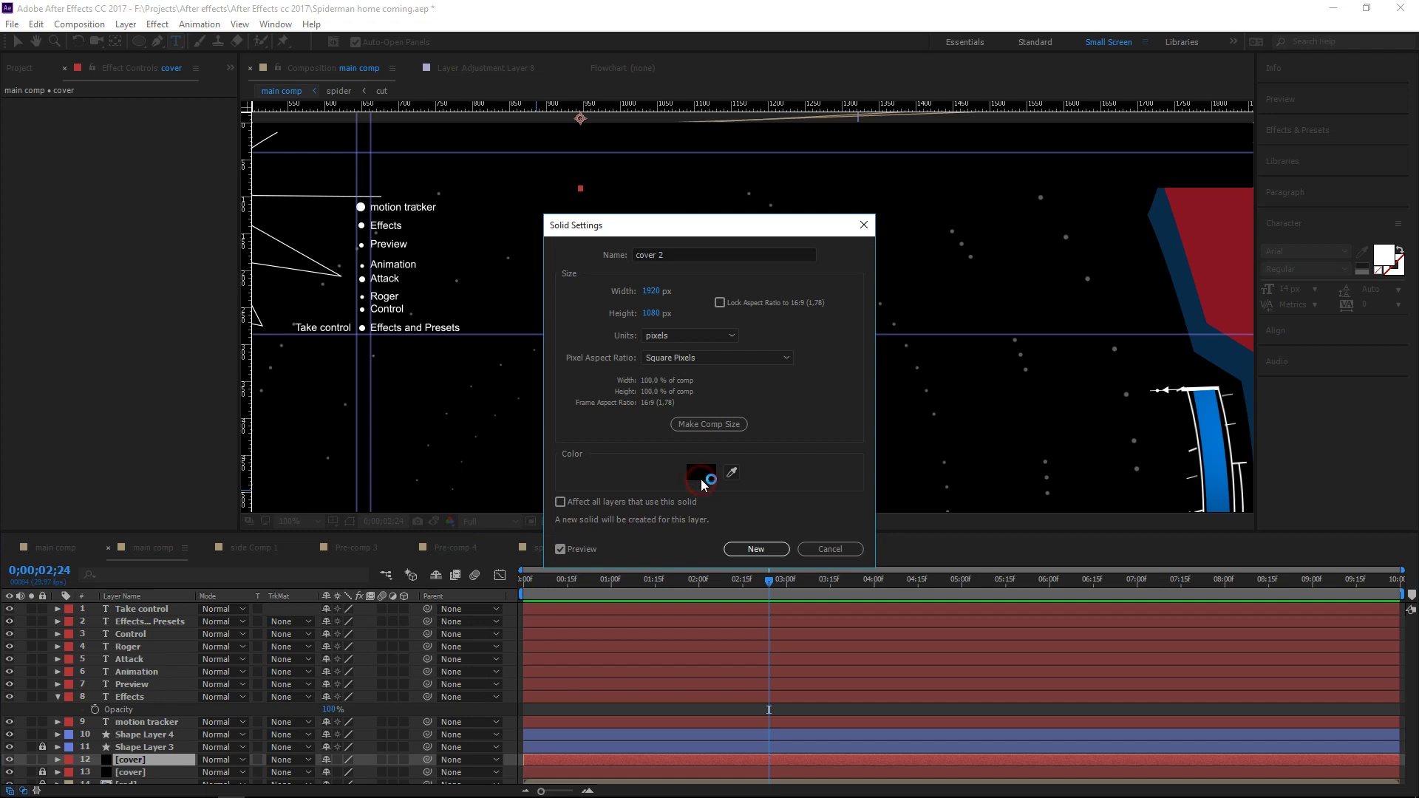
drag(195, 493, 207, 452)
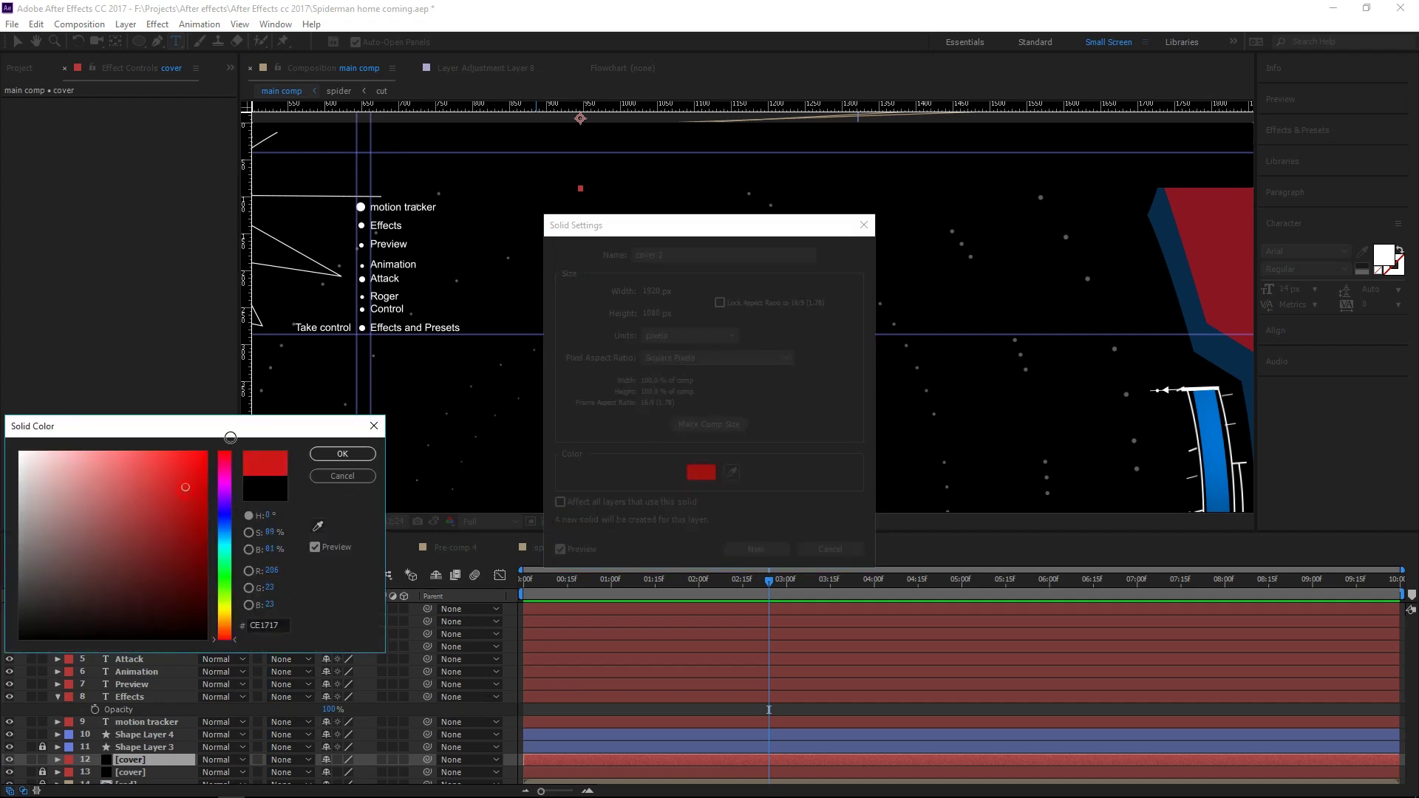
click(323, 463)
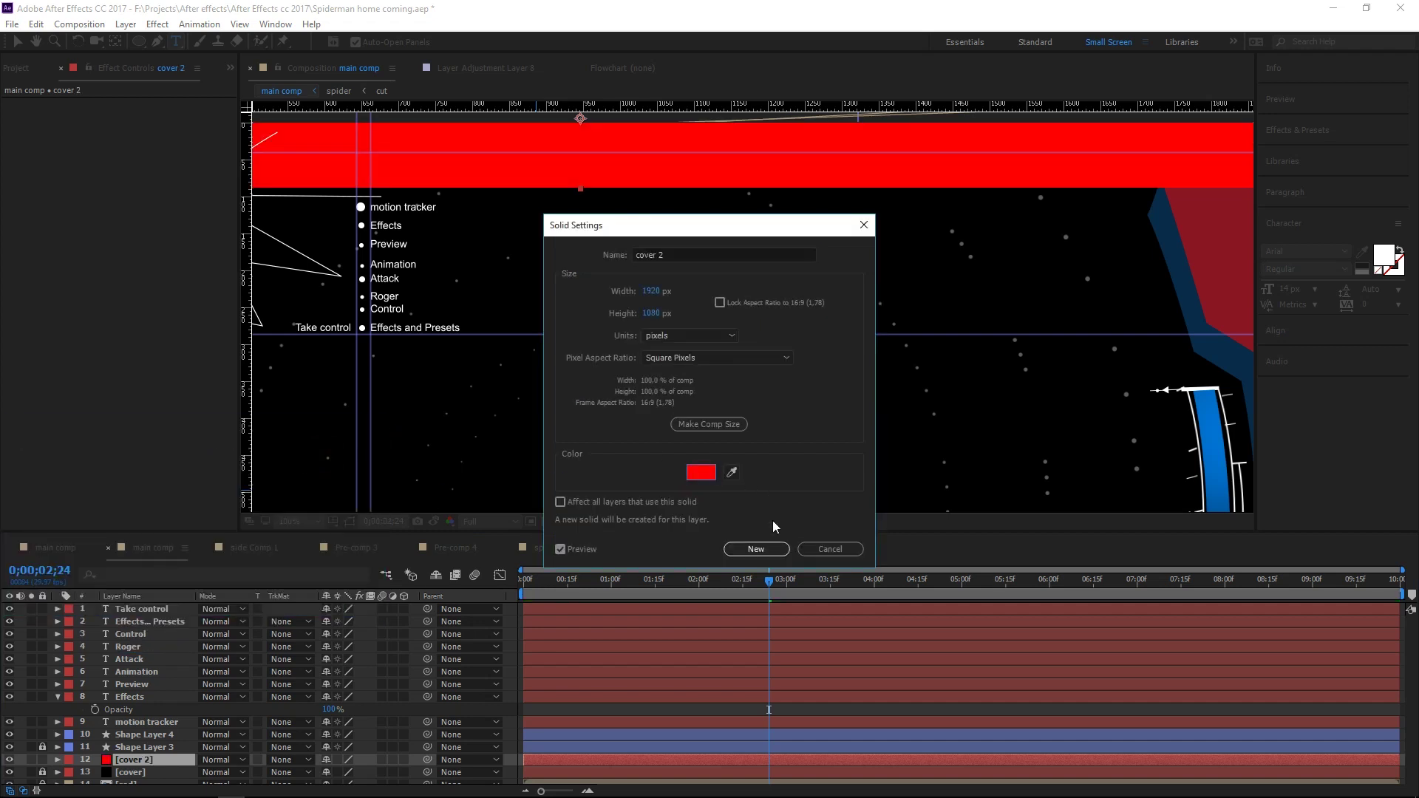
click(830, 549)
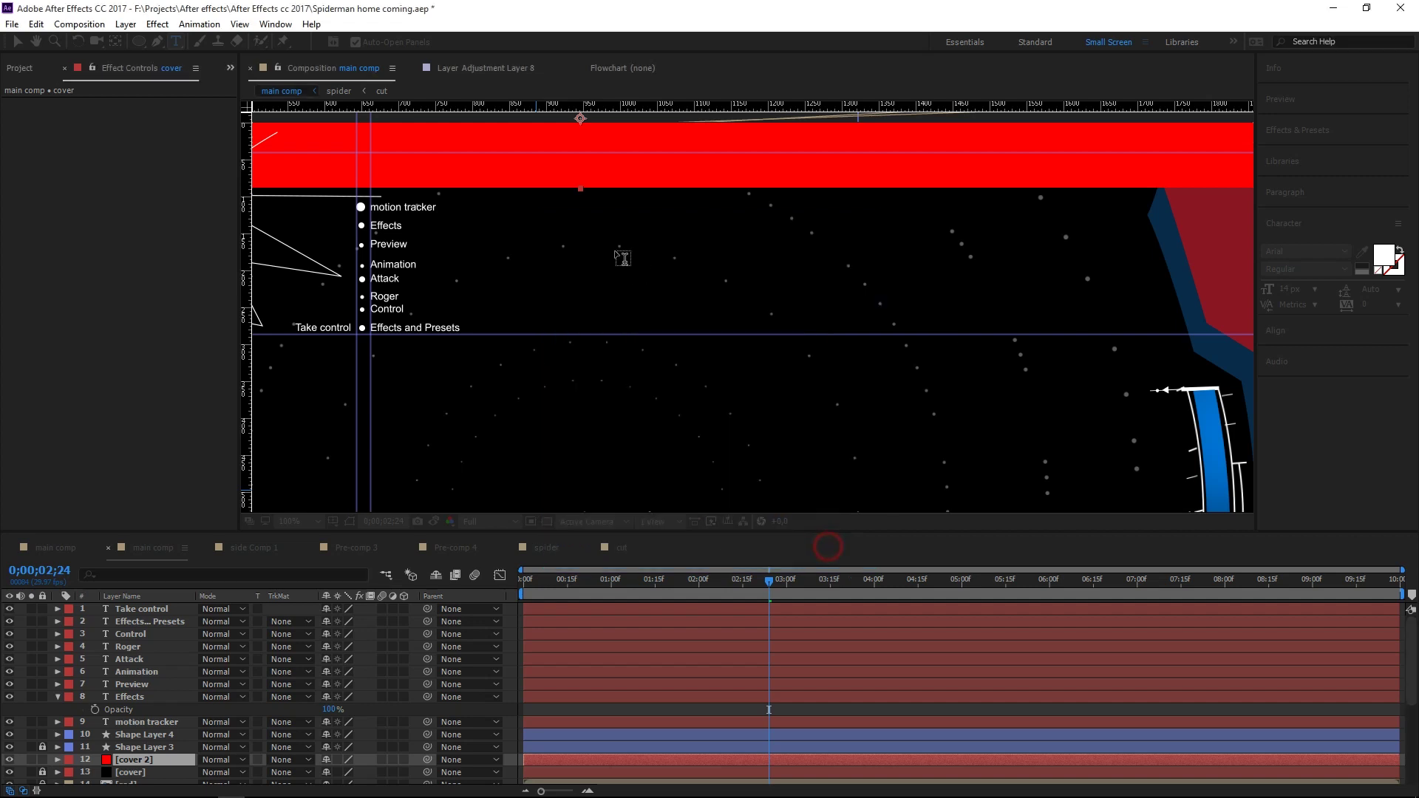
- Set the cover solid to pure red FF0000, name it 'cover 2', and lock it
scroll(640, 232, down, 2)
drag(635, 232, 661, 332)
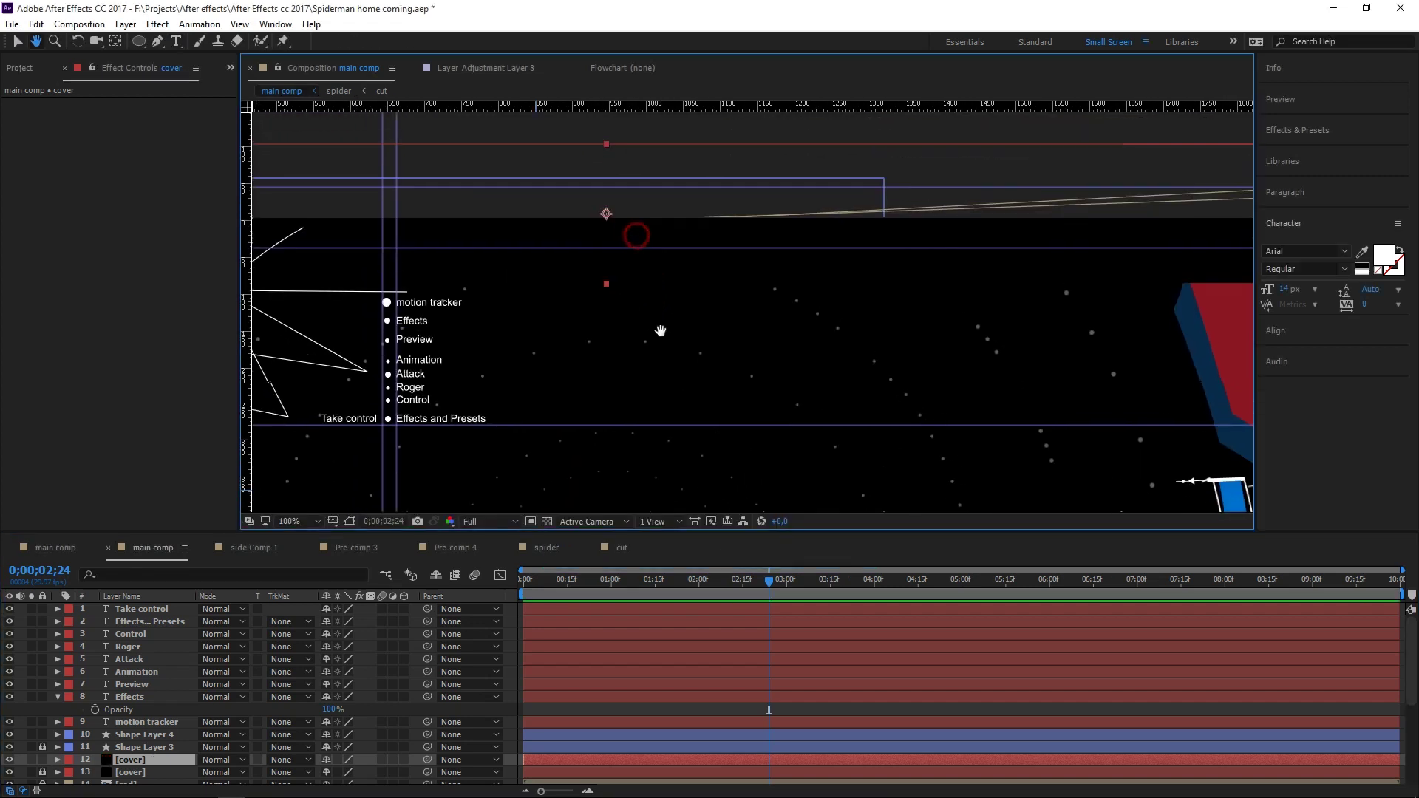
key(ctrl+shift+y)
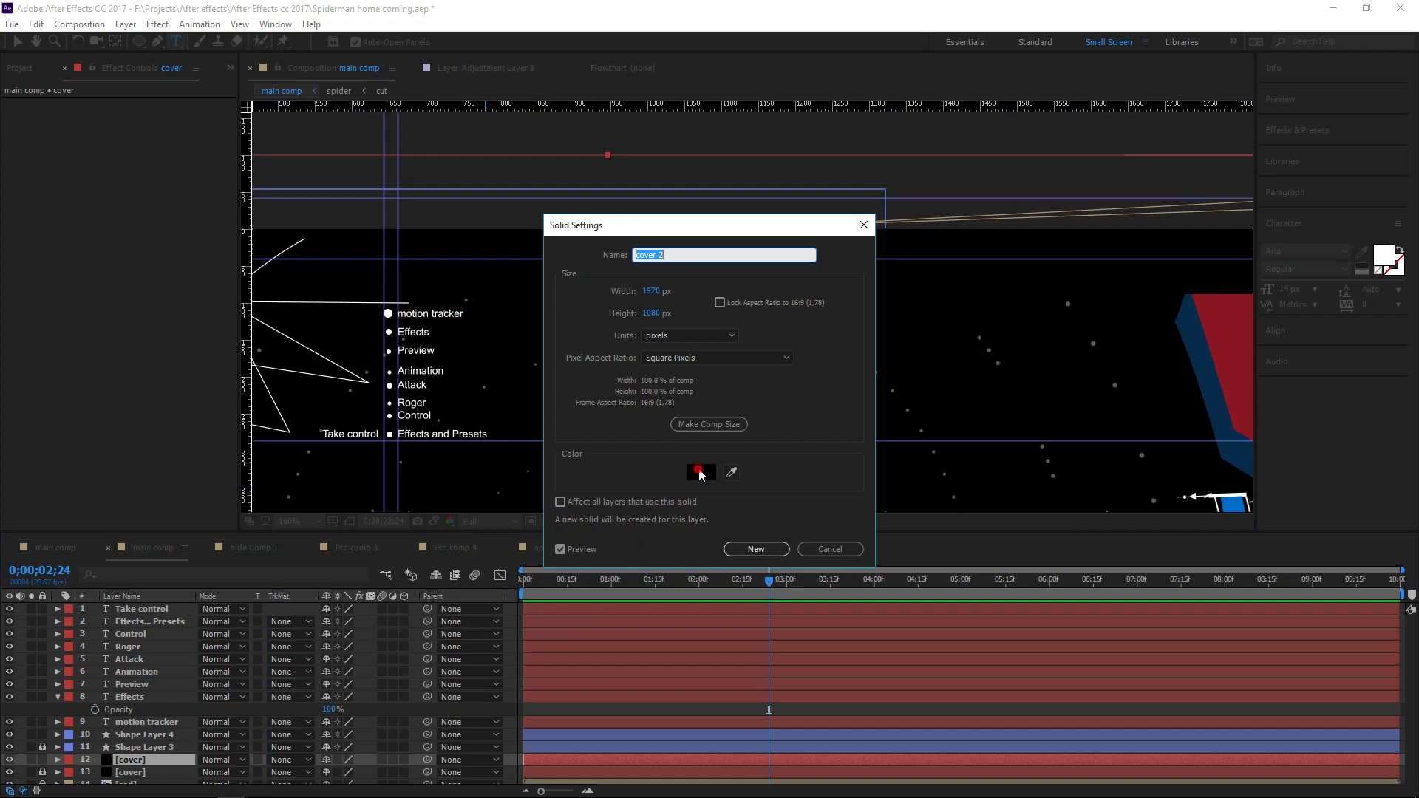
click(700, 472)
click(207, 453)
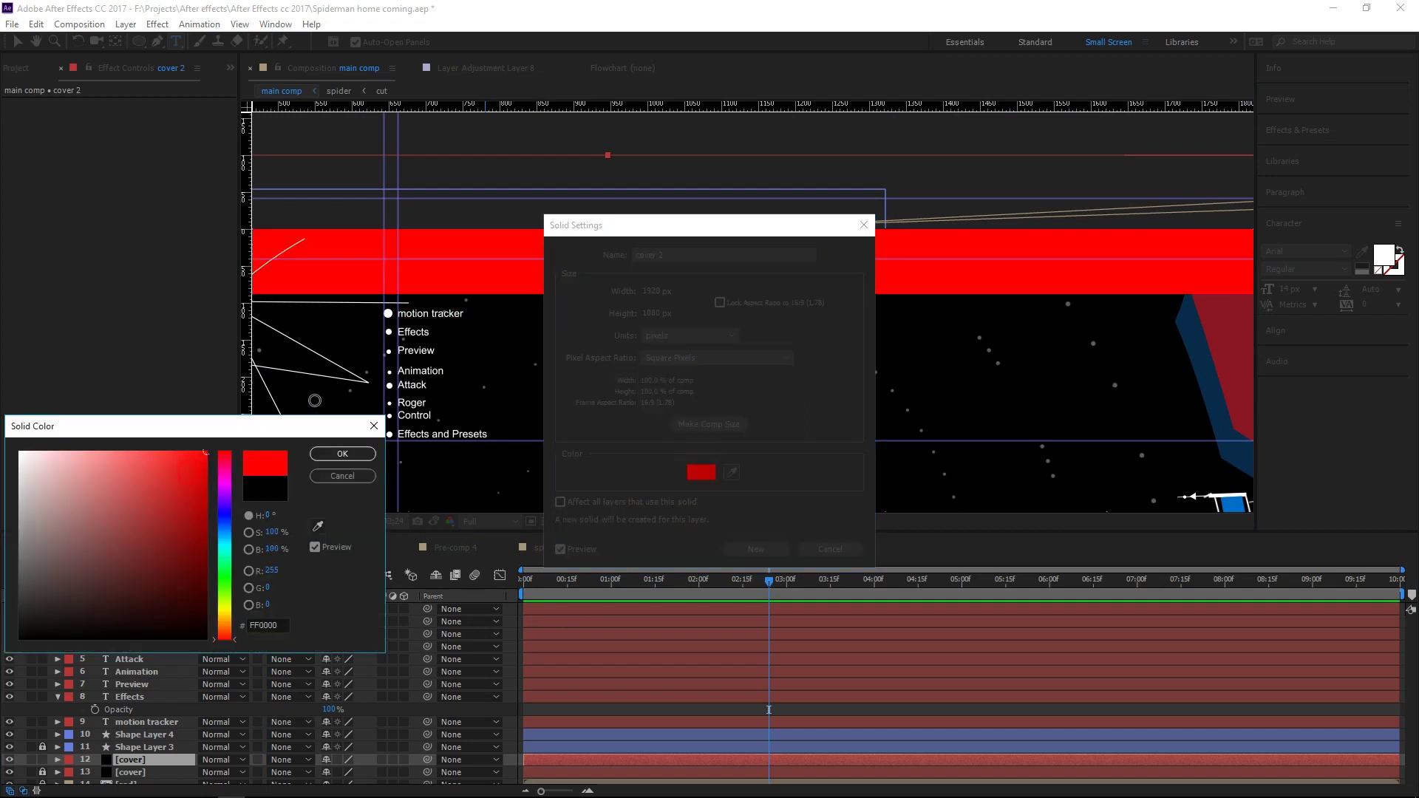
key(Return)
key(Return)
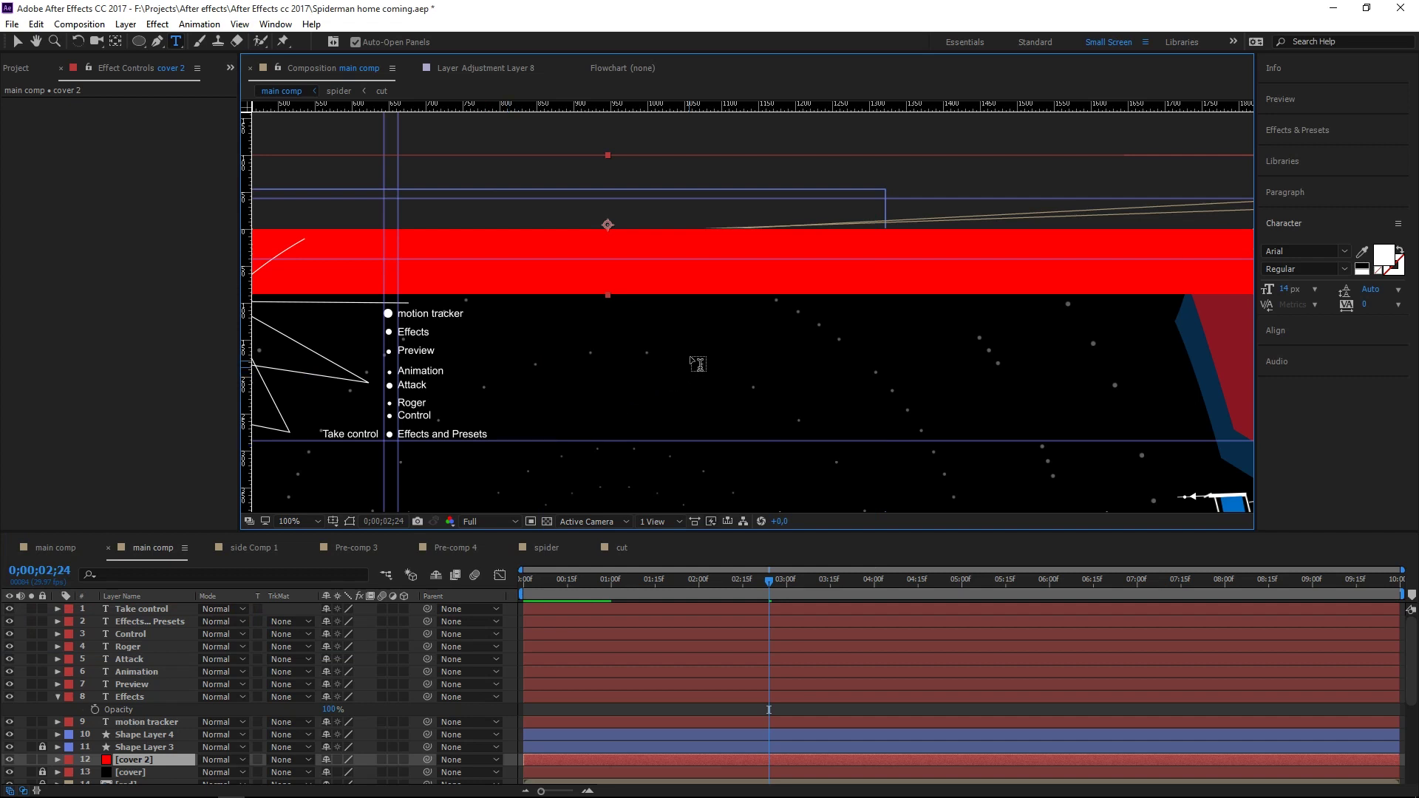
key(period)
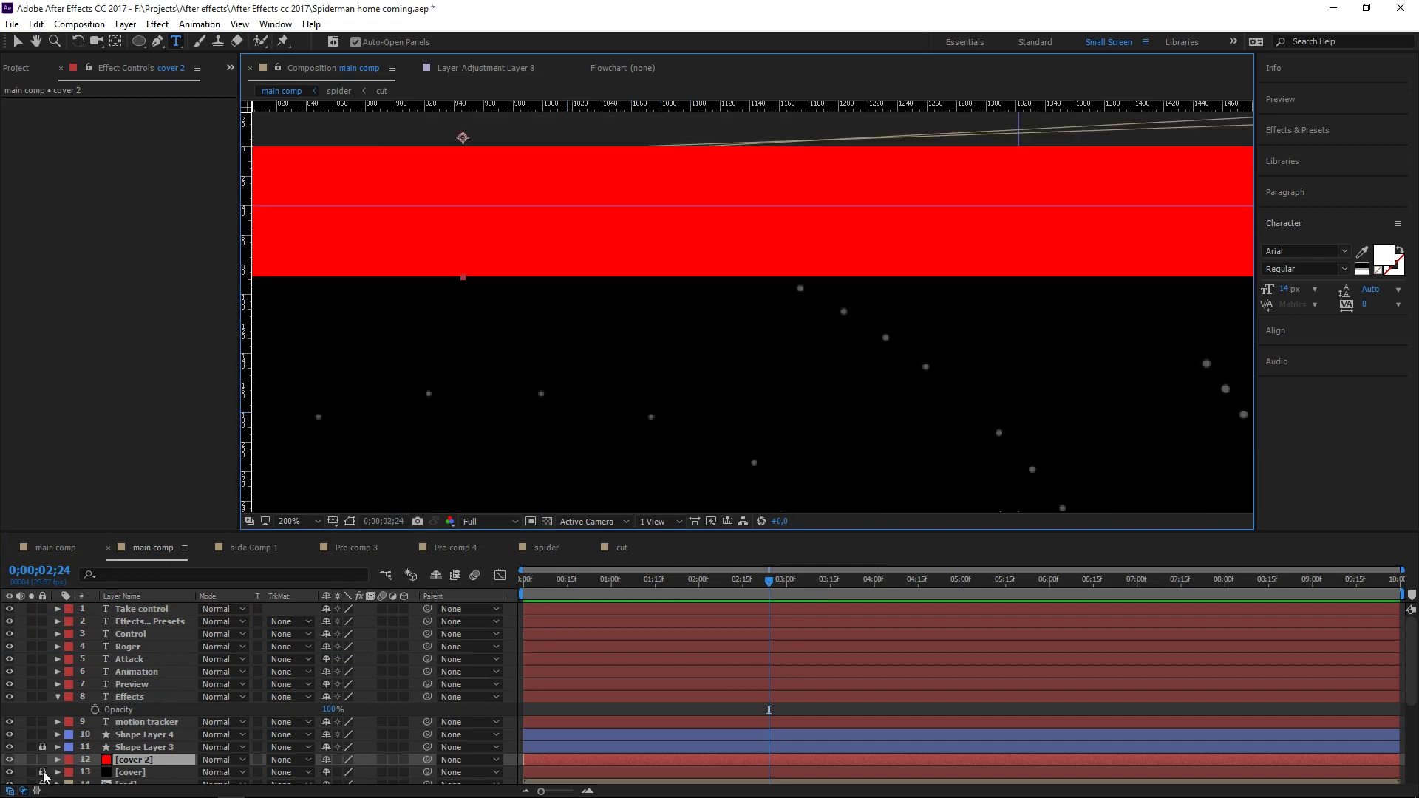
click(42, 760)
- Turn on the Title/Action Safe guides in the composition viewer
key(g)
mouse_move(522, 338)
mouse_down()
mouse_move(769, 385)
mouse_move(713, 370)
mouse_up()
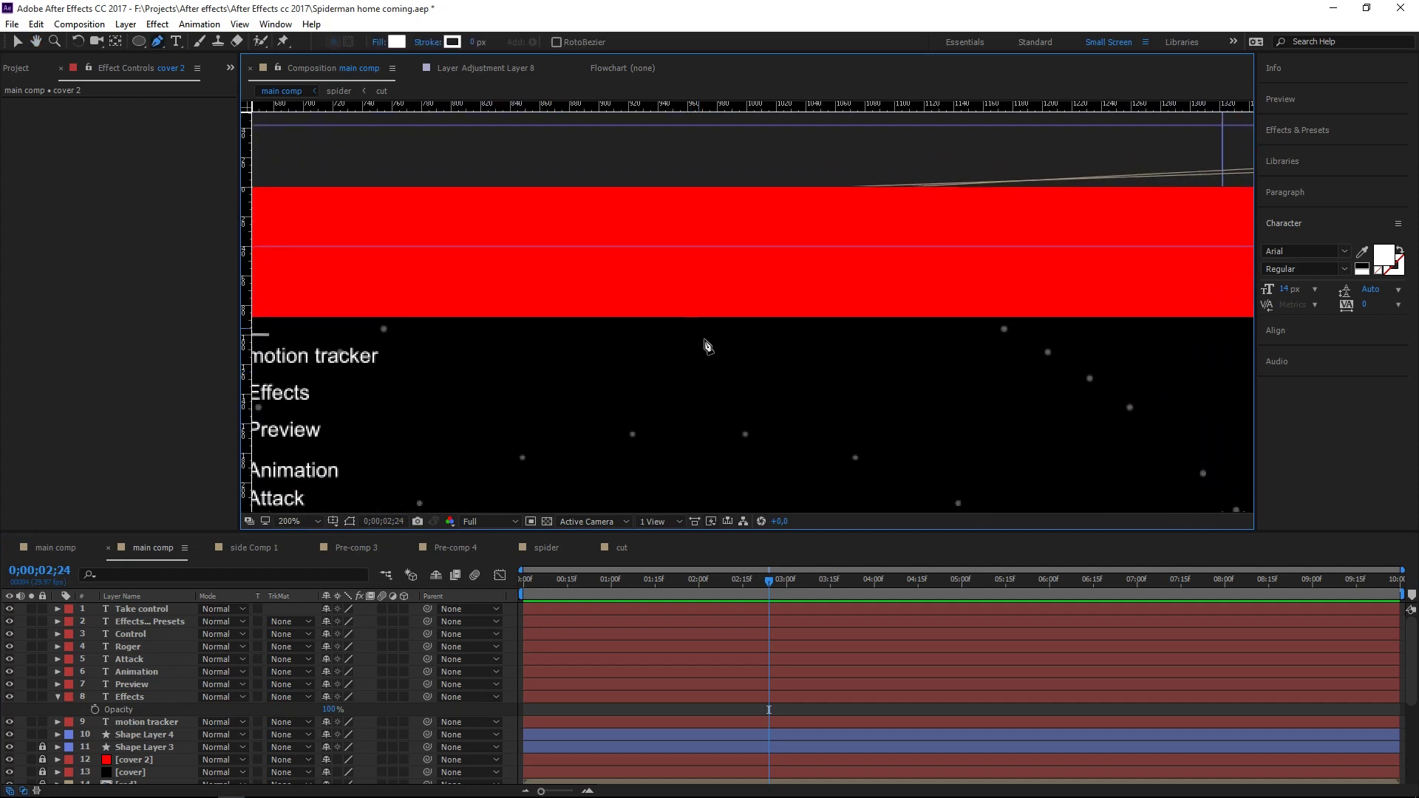
scroll(704, 343, down, 2)
scroll(706, 373, down, 3)
scroll(702, 367, up, 1)
scroll(701, 367, up, 1)
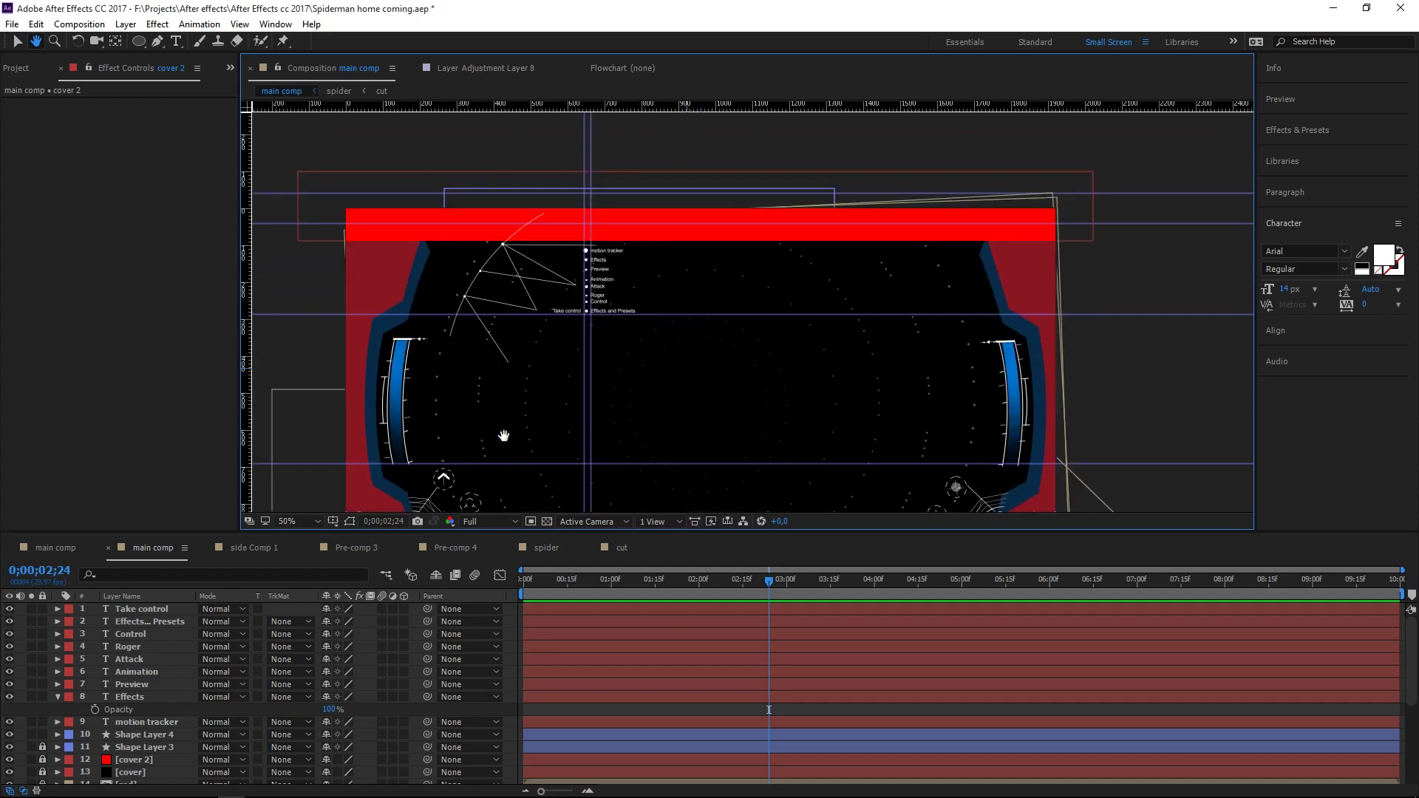
click(332, 521)
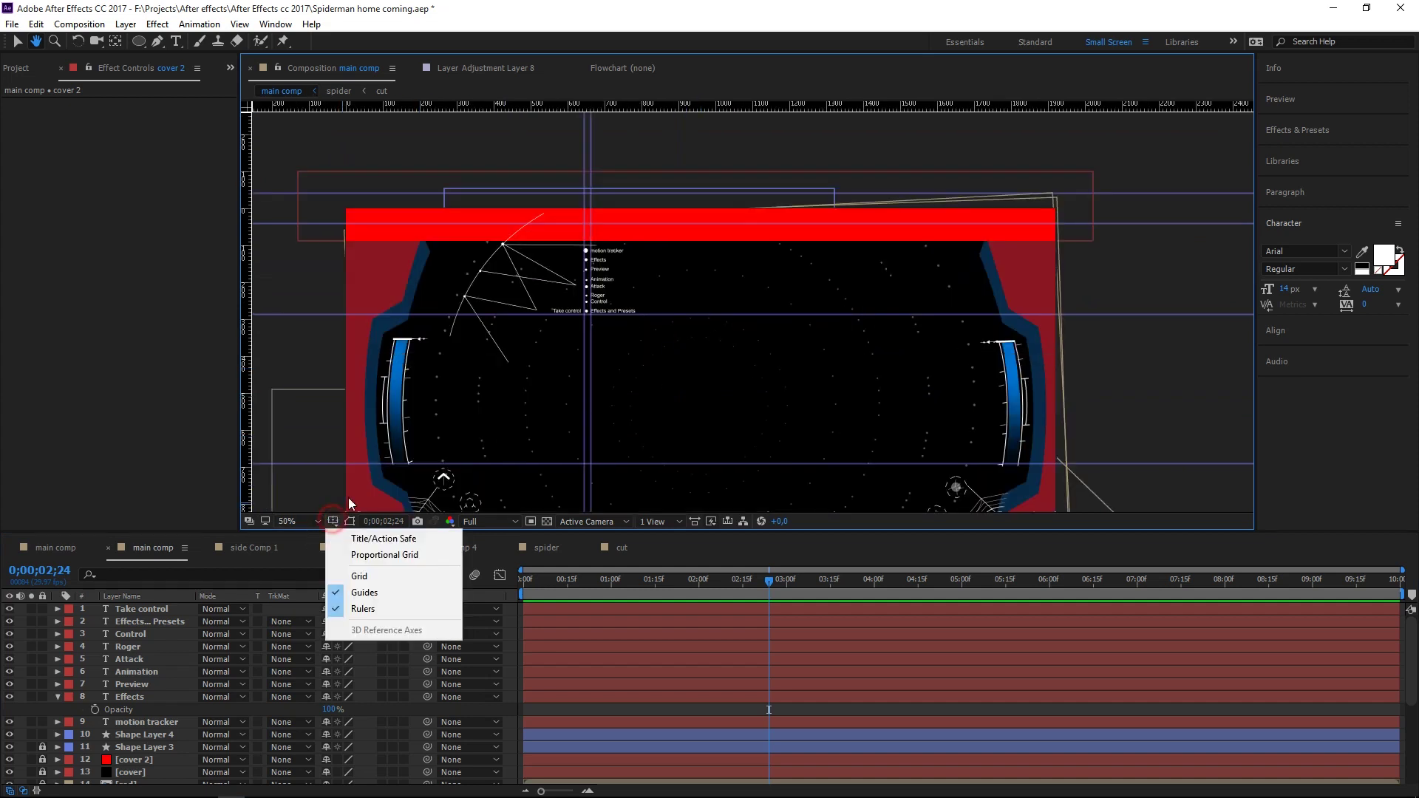
click(363, 539)
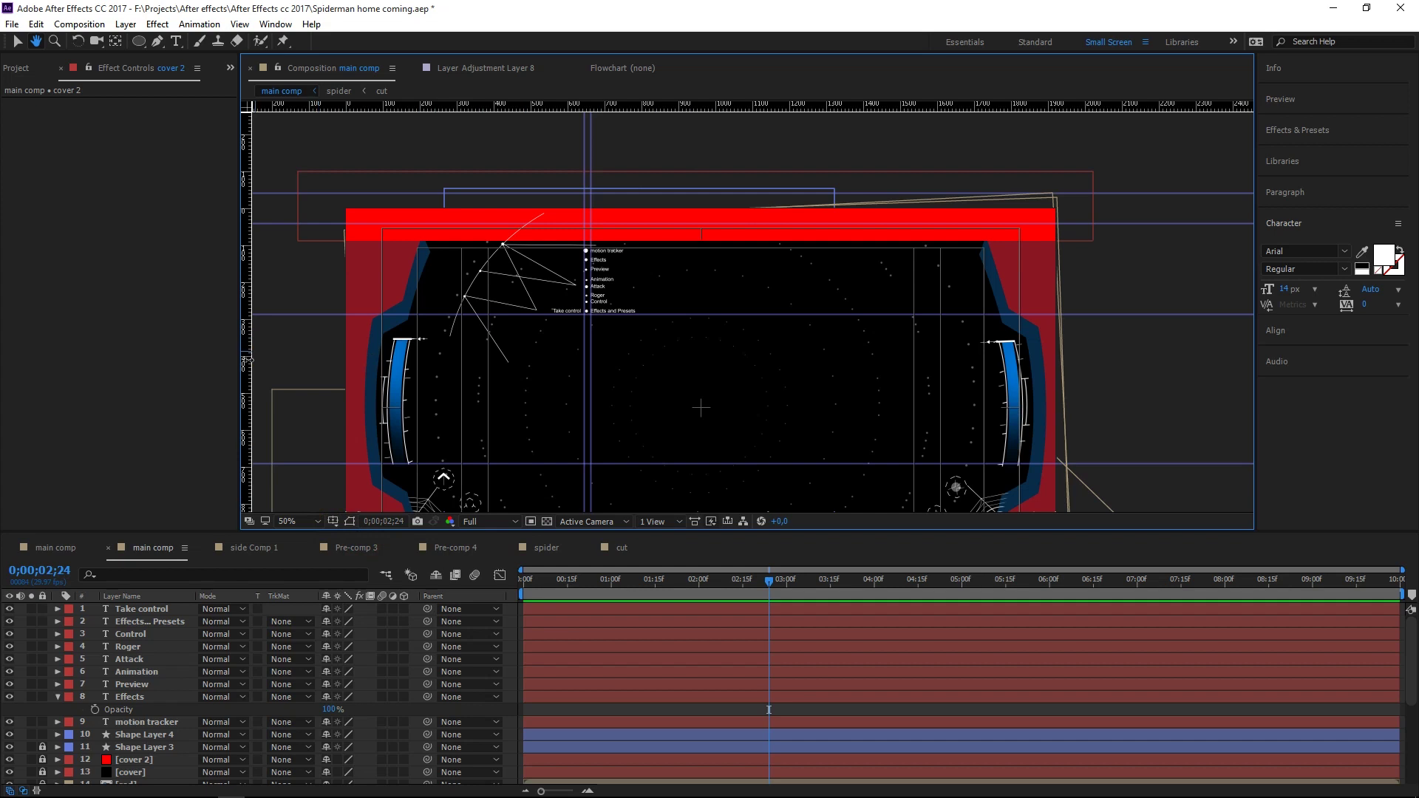
- Add a vertical guide at the composition centre and a horizontal guide just below the red bar
drag(251, 364, 699, 371)
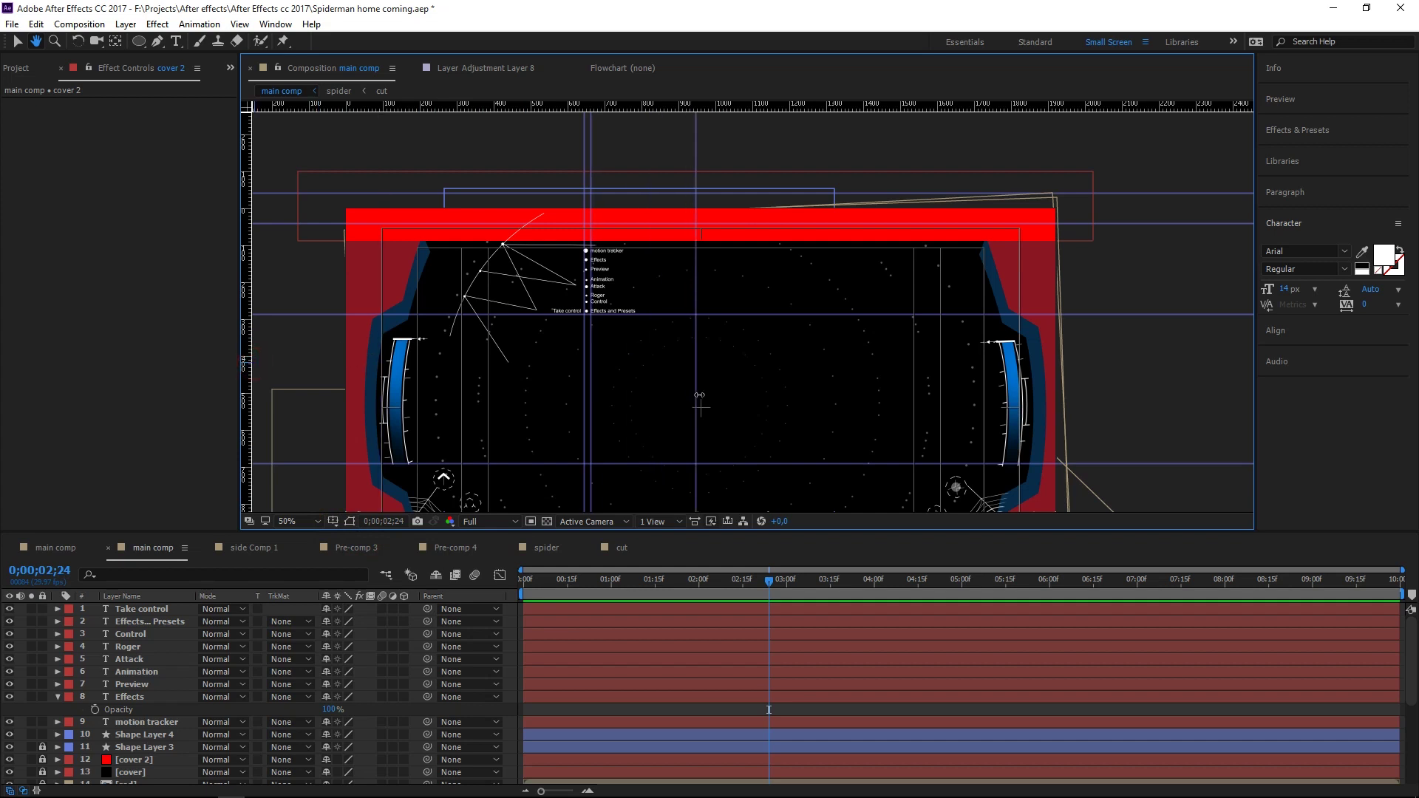
scroll(692, 290, up, 3)
scroll(690, 279, up, 2)
scroll(688, 276, down, 2)
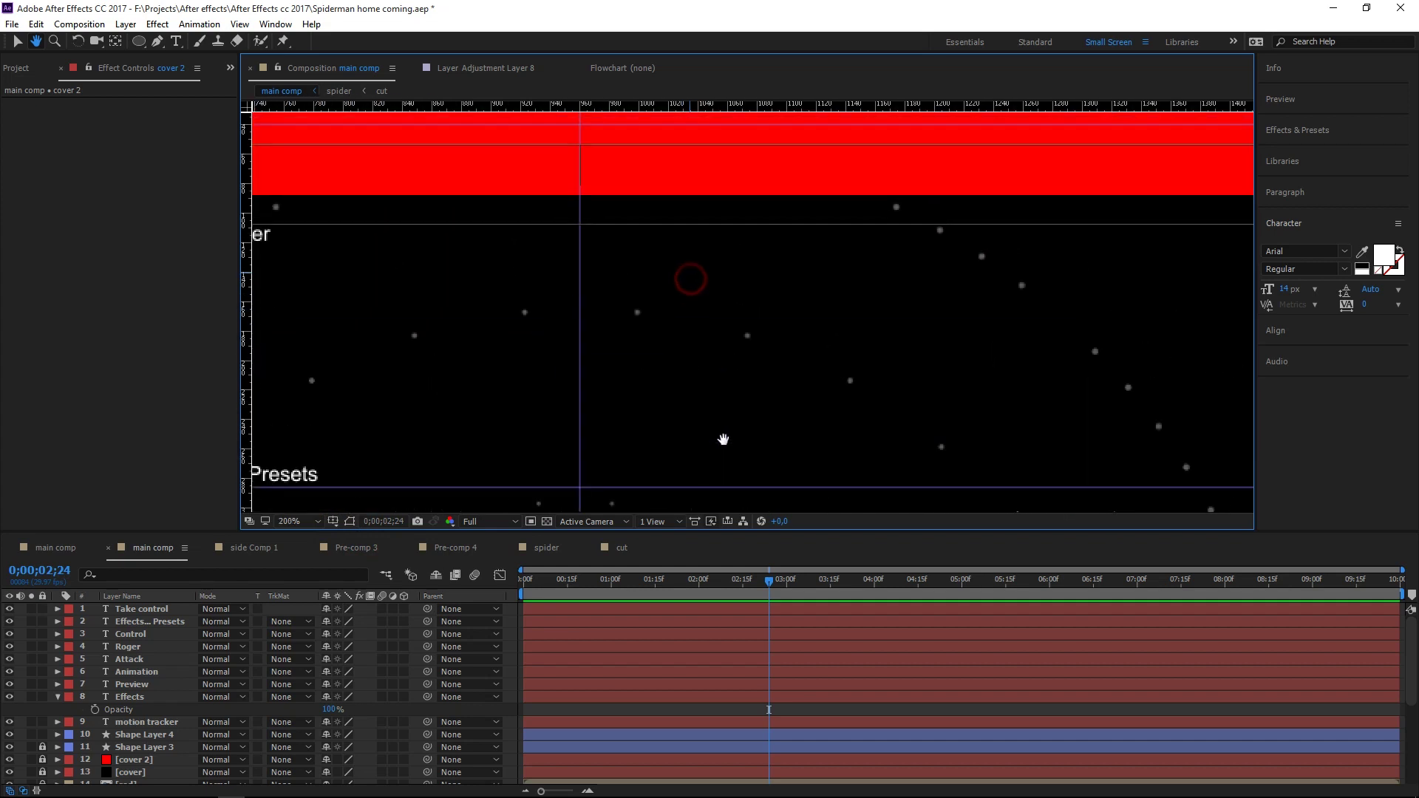
drag(625, 316, 765, 437)
key(g)
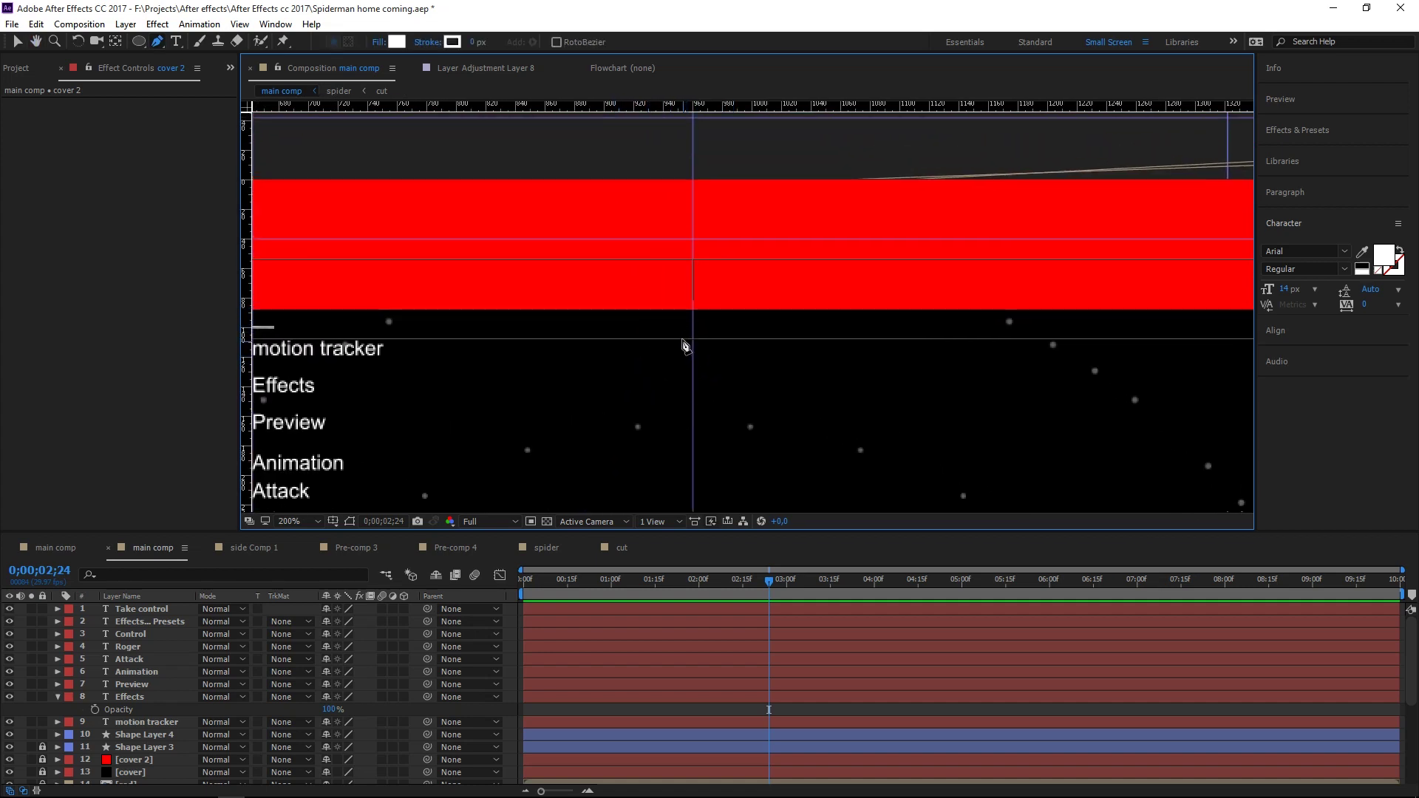
drag(570, 106, 609, 339)
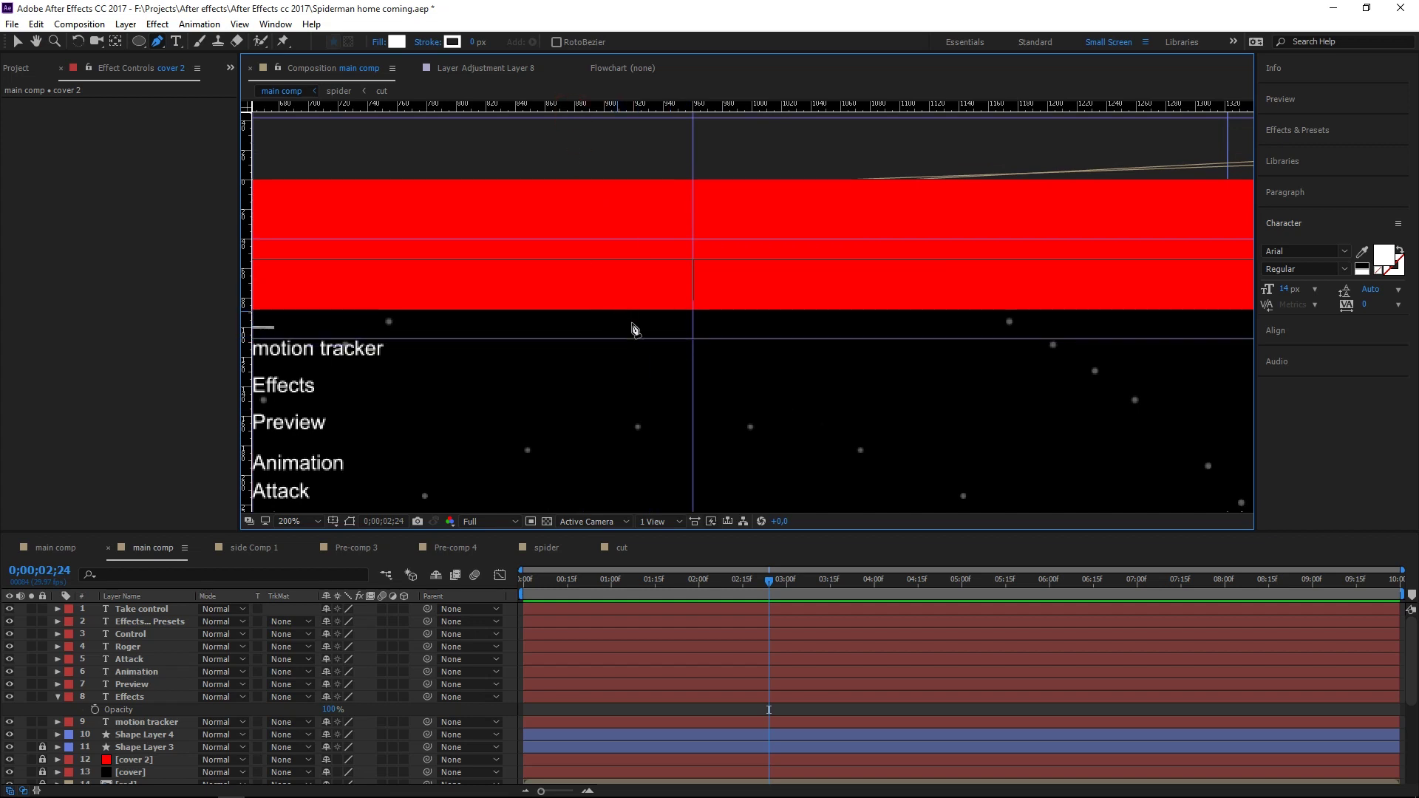
drag(643, 339, 643, 360)
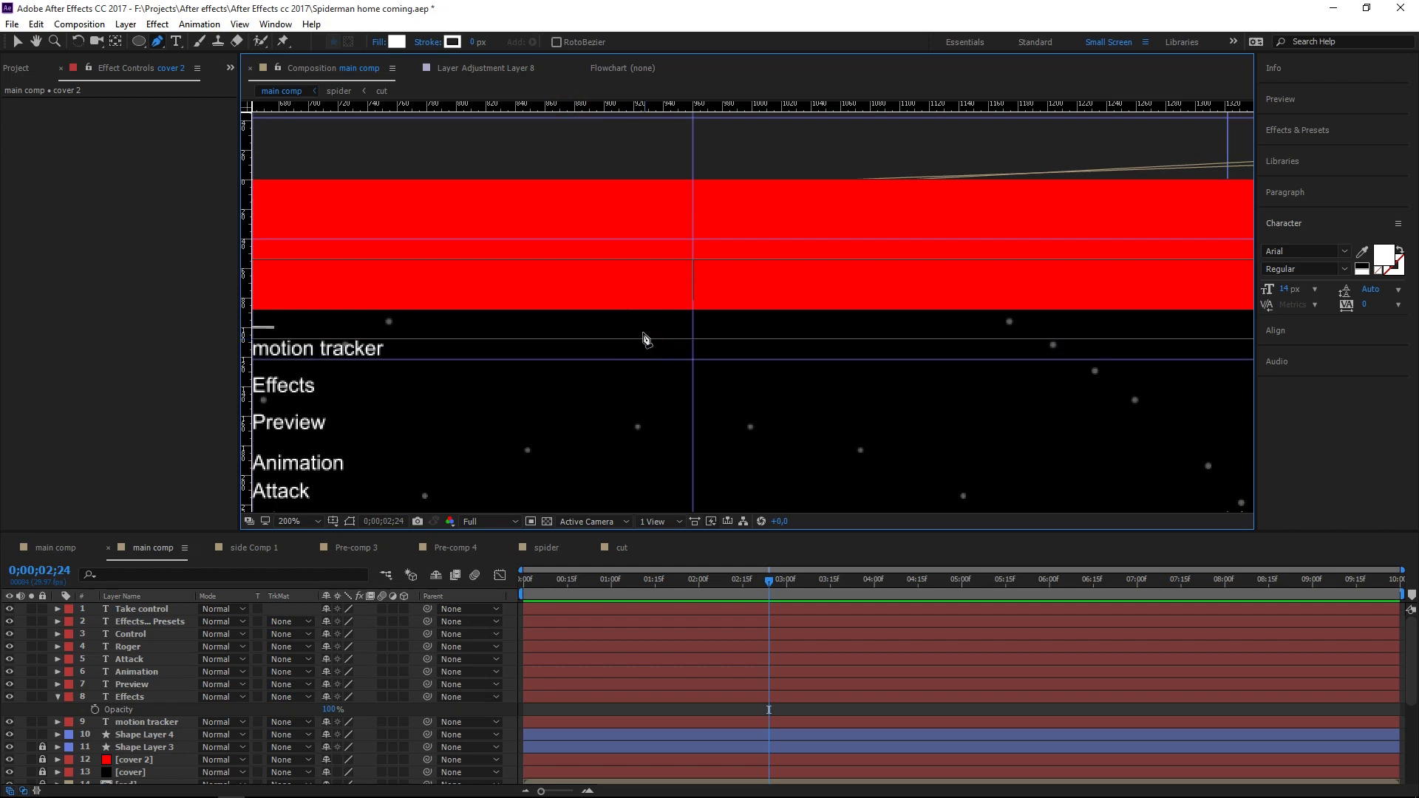
drag(660, 360, 660, 354)
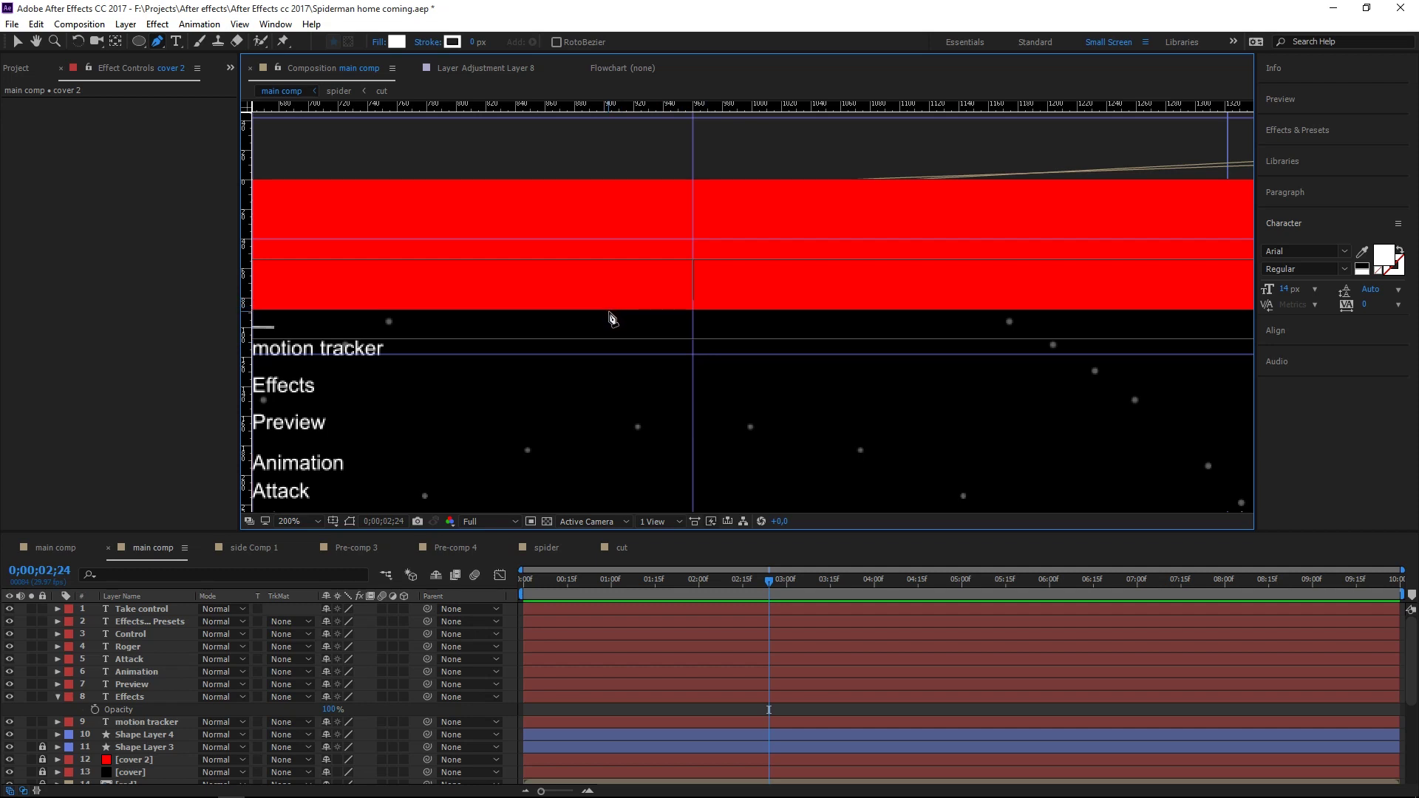
click(380, 44)
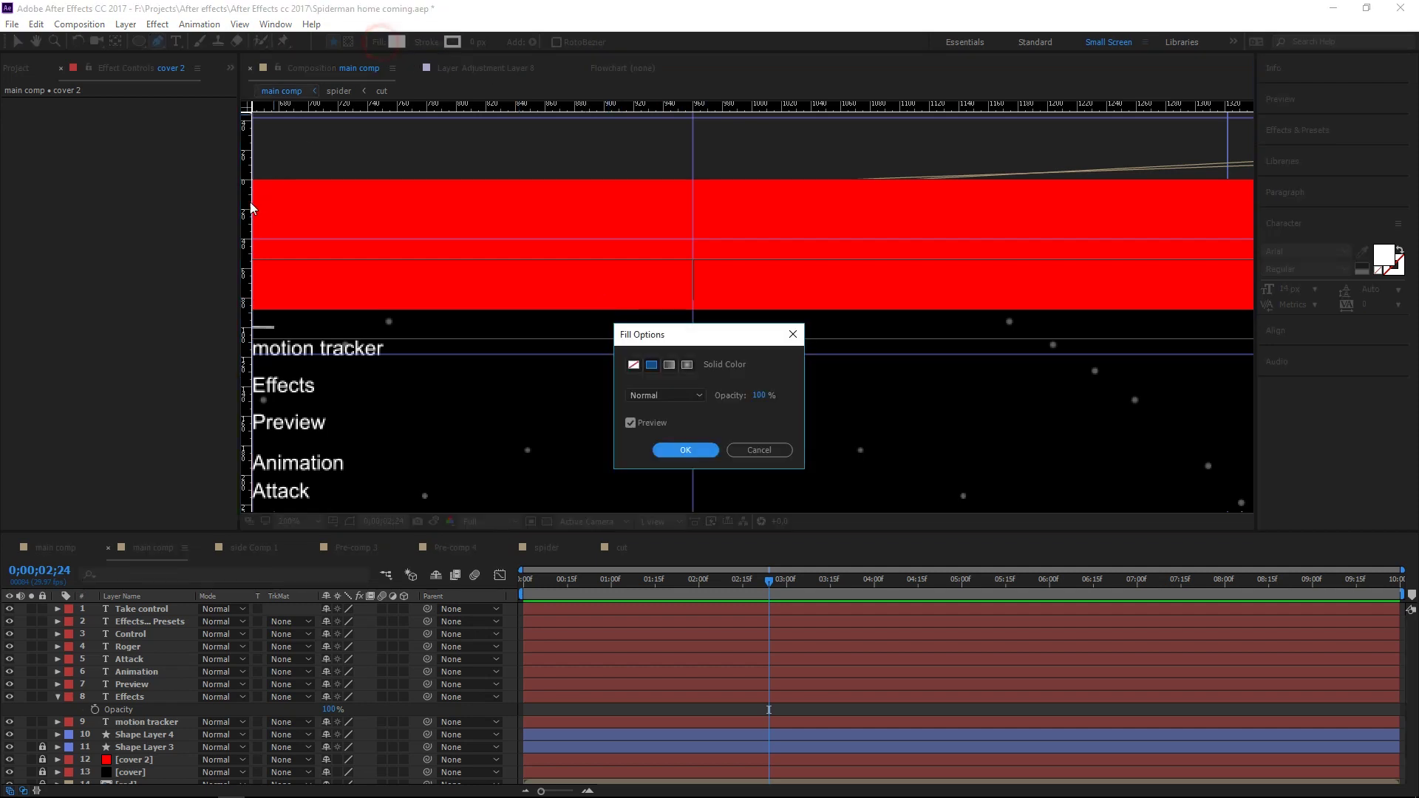
- Set new shapes to no fill with a 1 px stroke width
click(635, 365)
click(665, 450)
click(473, 43)
text(1)
key(Return)
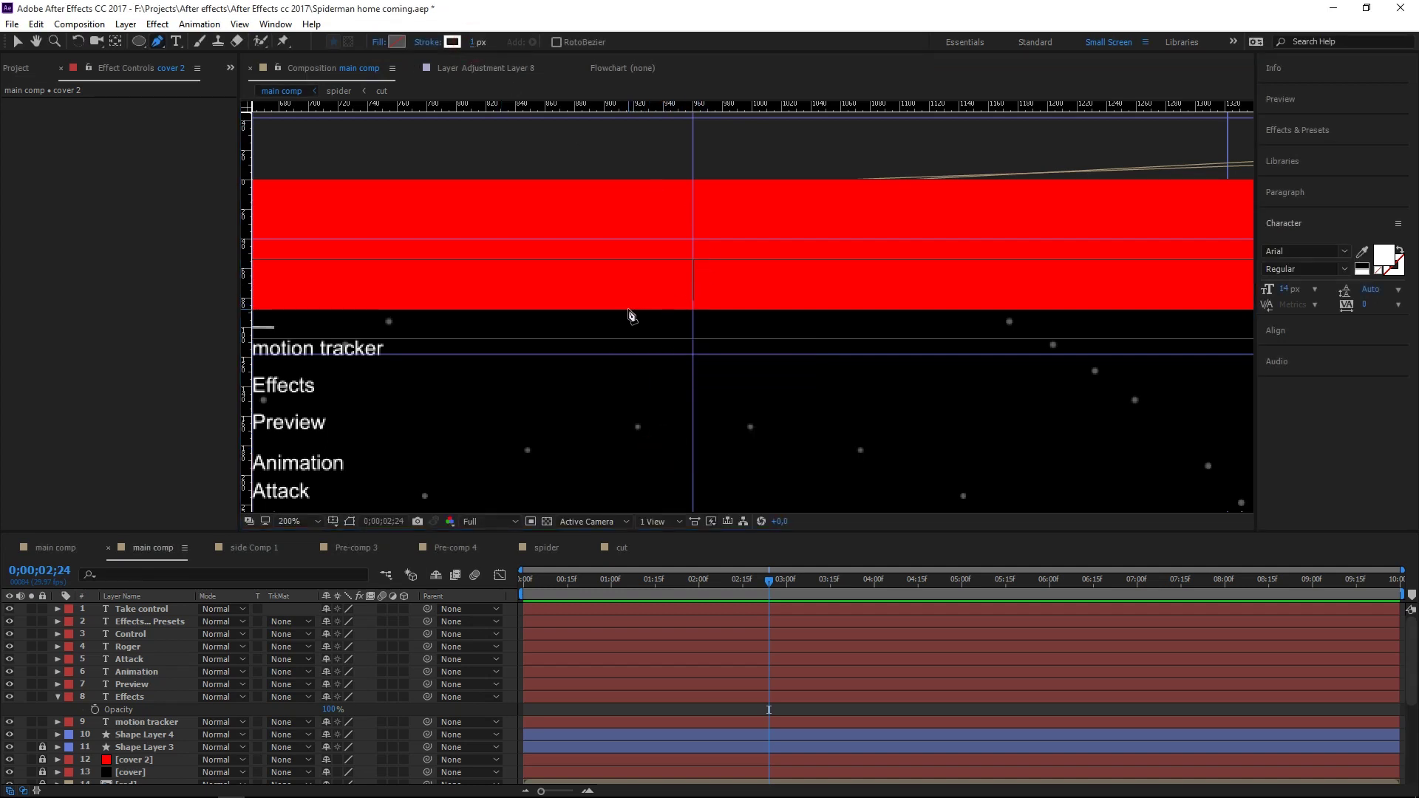
- Draw the first short slanted line just below the red bar
click(630, 317)
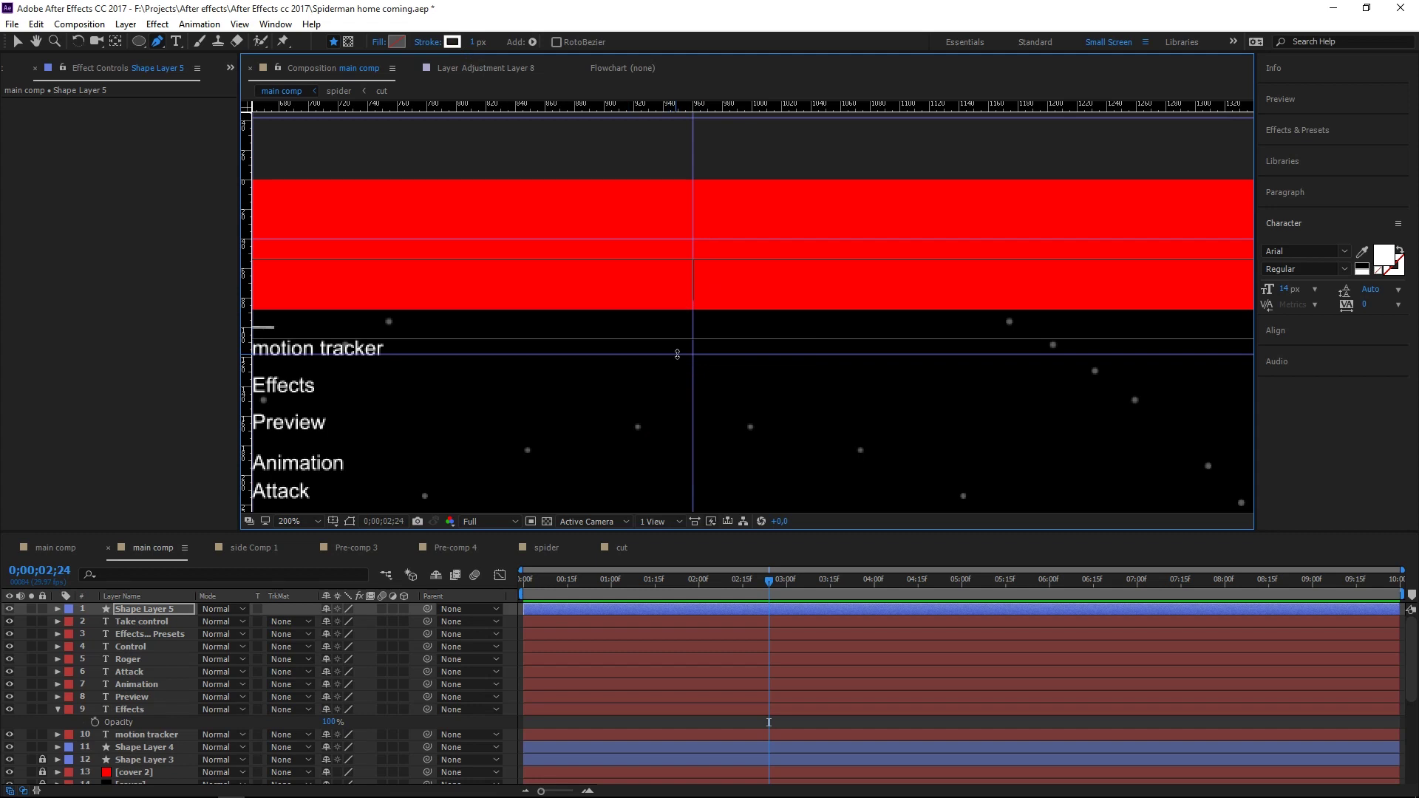
click(675, 353)
key(v)
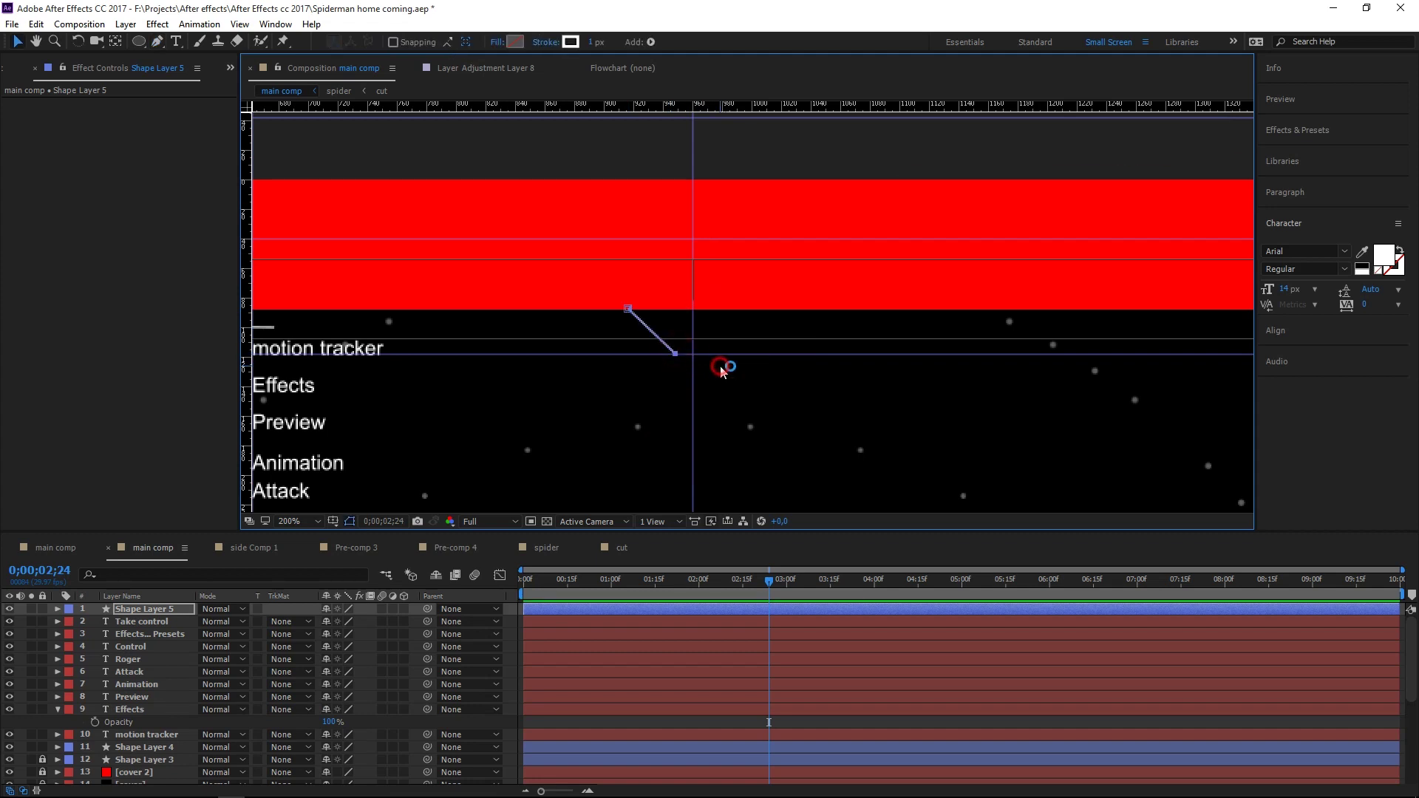
key(g)
click(675, 355)
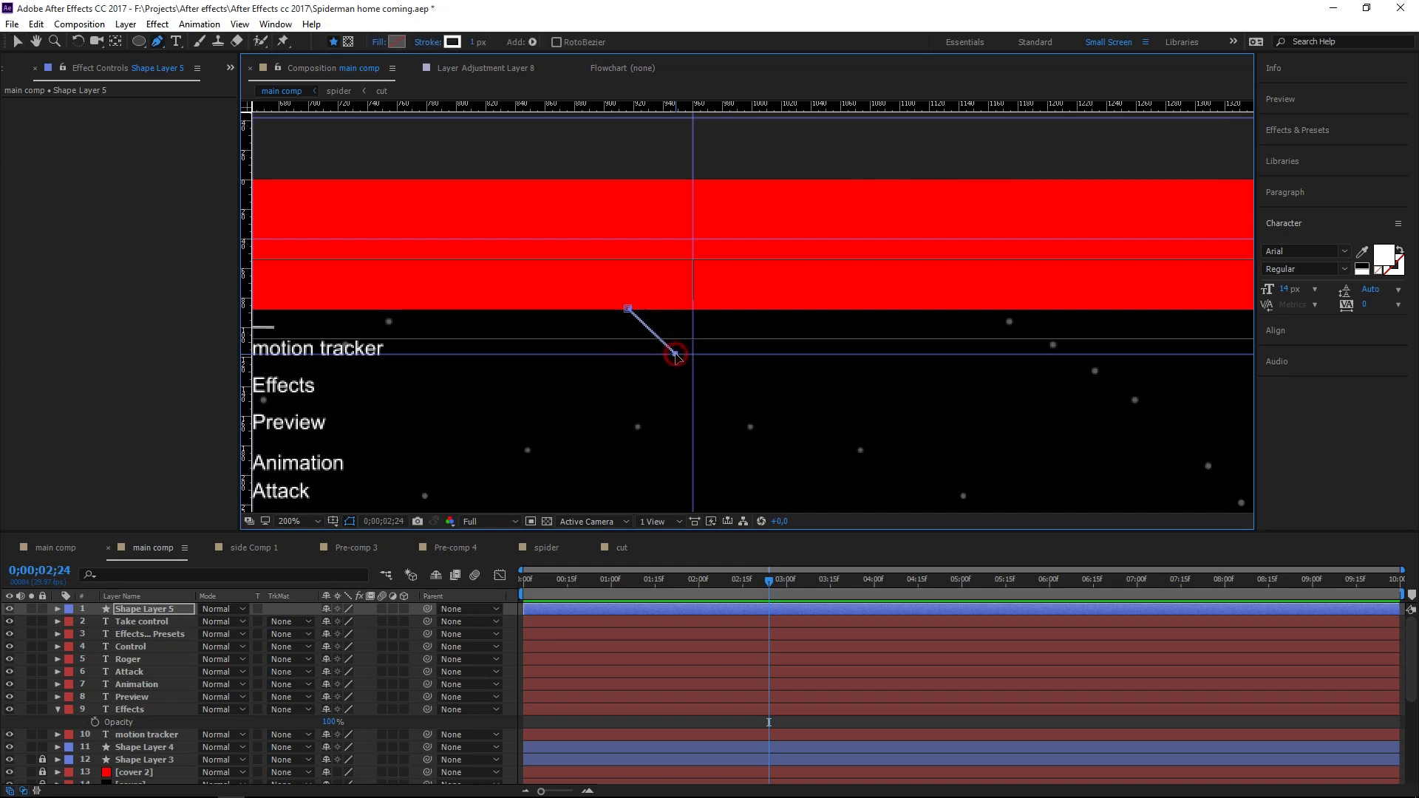
drag(676, 358, 660, 358)
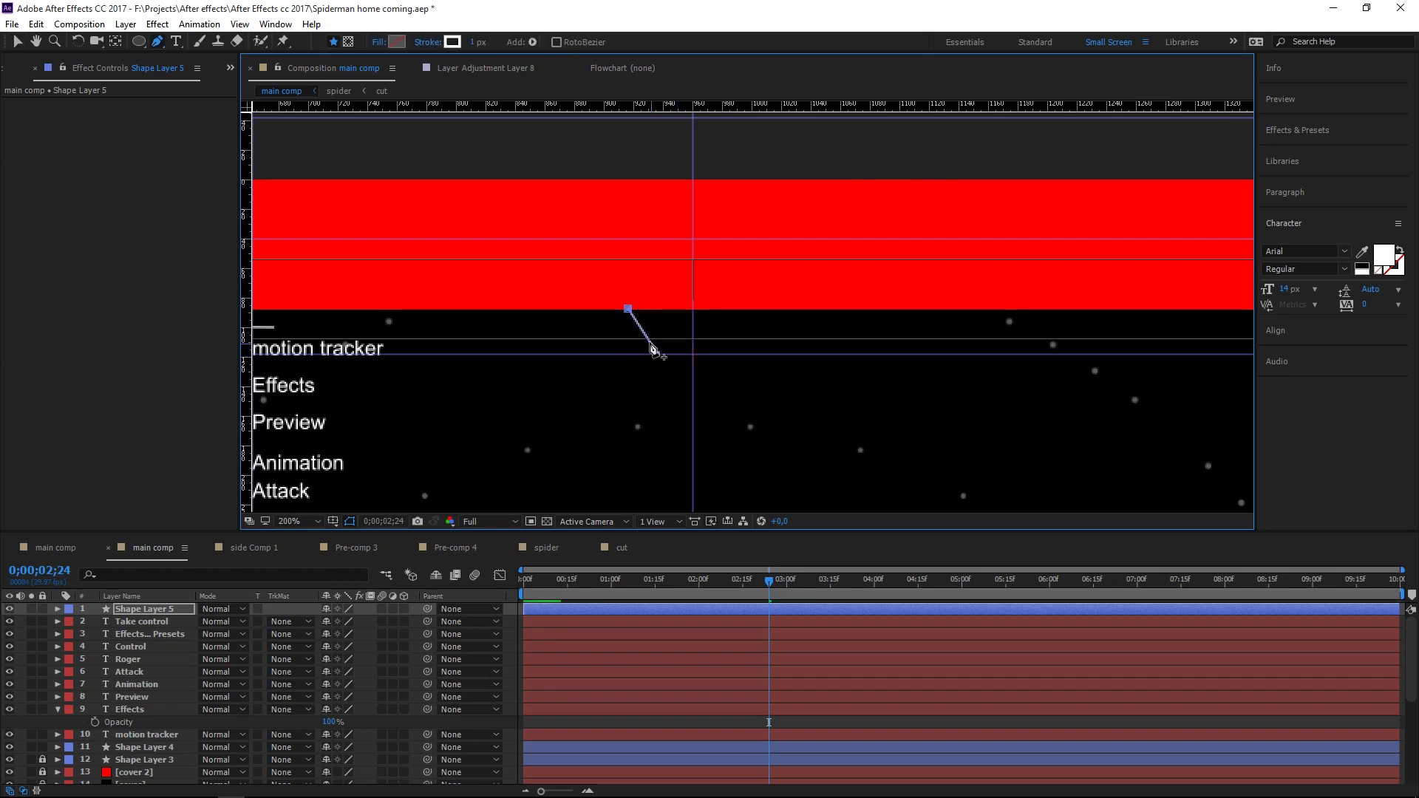
- Place a second parallel slanted line to the right of the first one
key(v)
click(648, 339)
drag(692, 344, 728, 344)
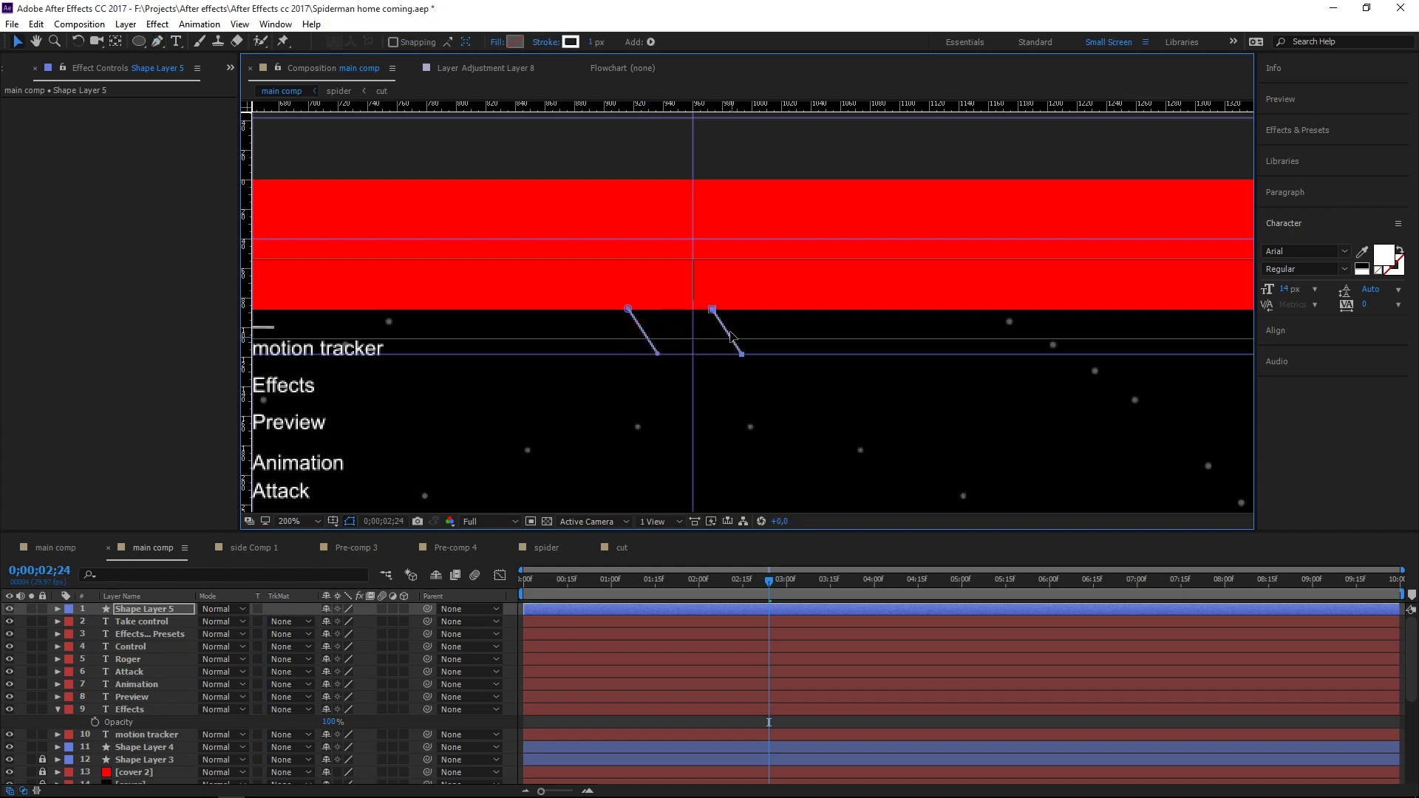
drag(716, 314, 714, 310)
key(g)
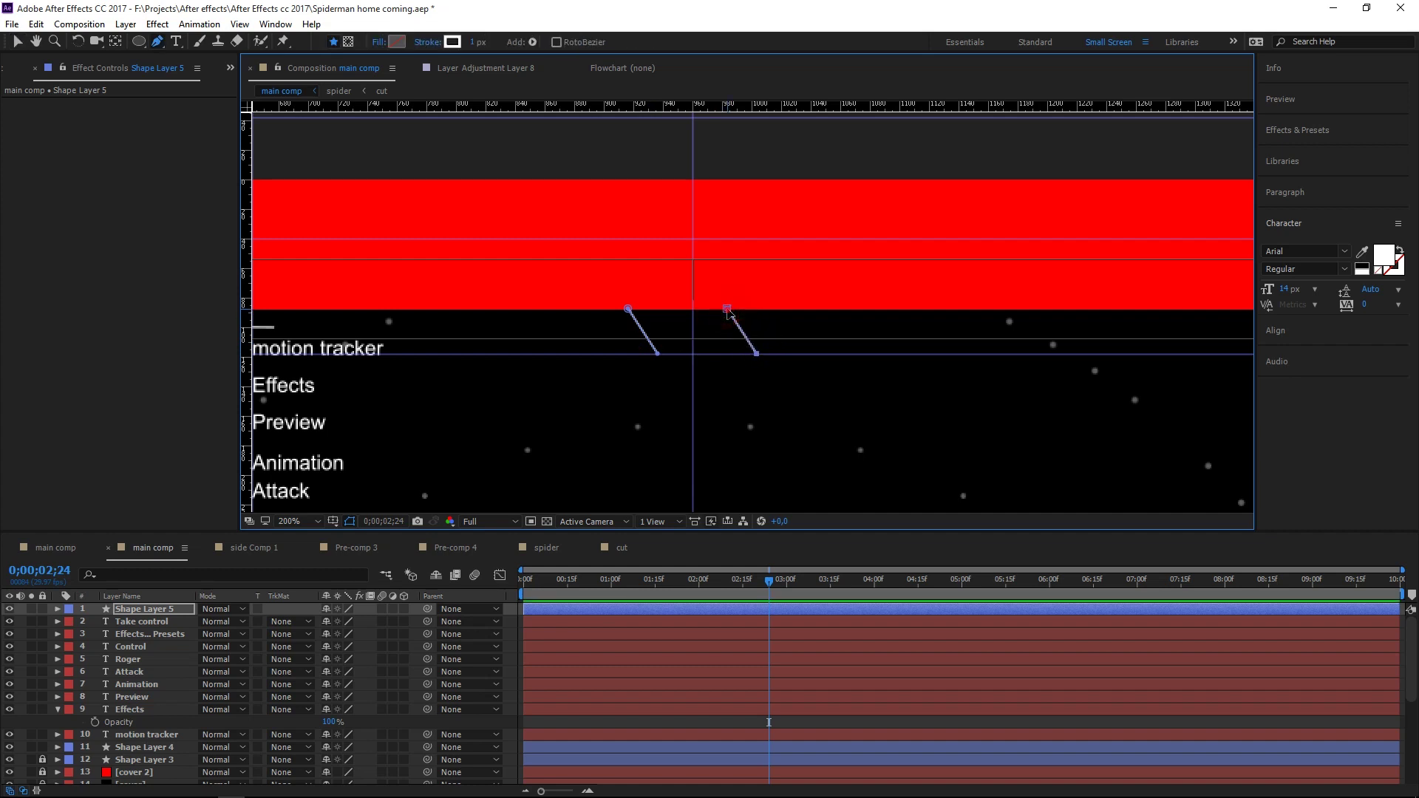
double_click(727, 311)
key(v)
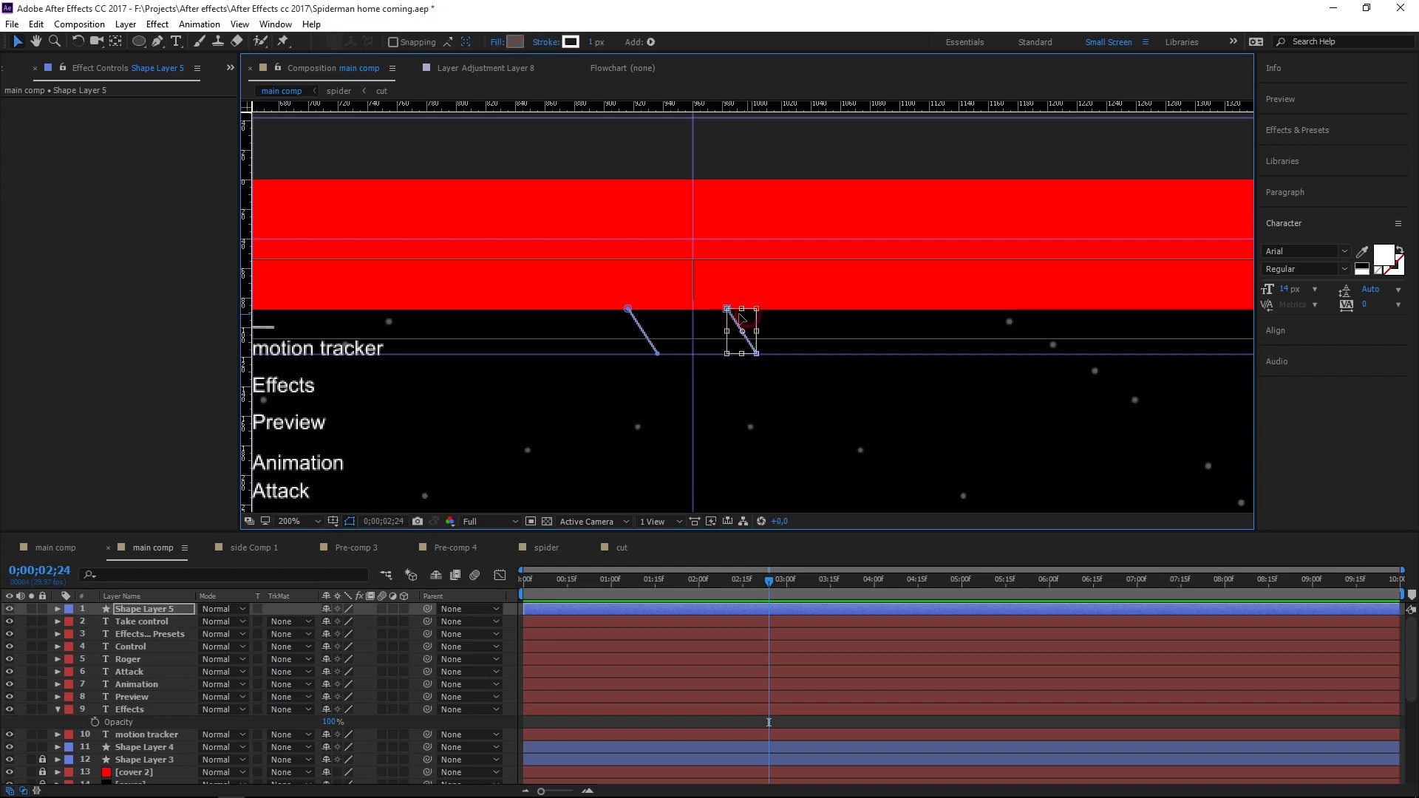
key(Return)
click(157, 42)
click(729, 312)
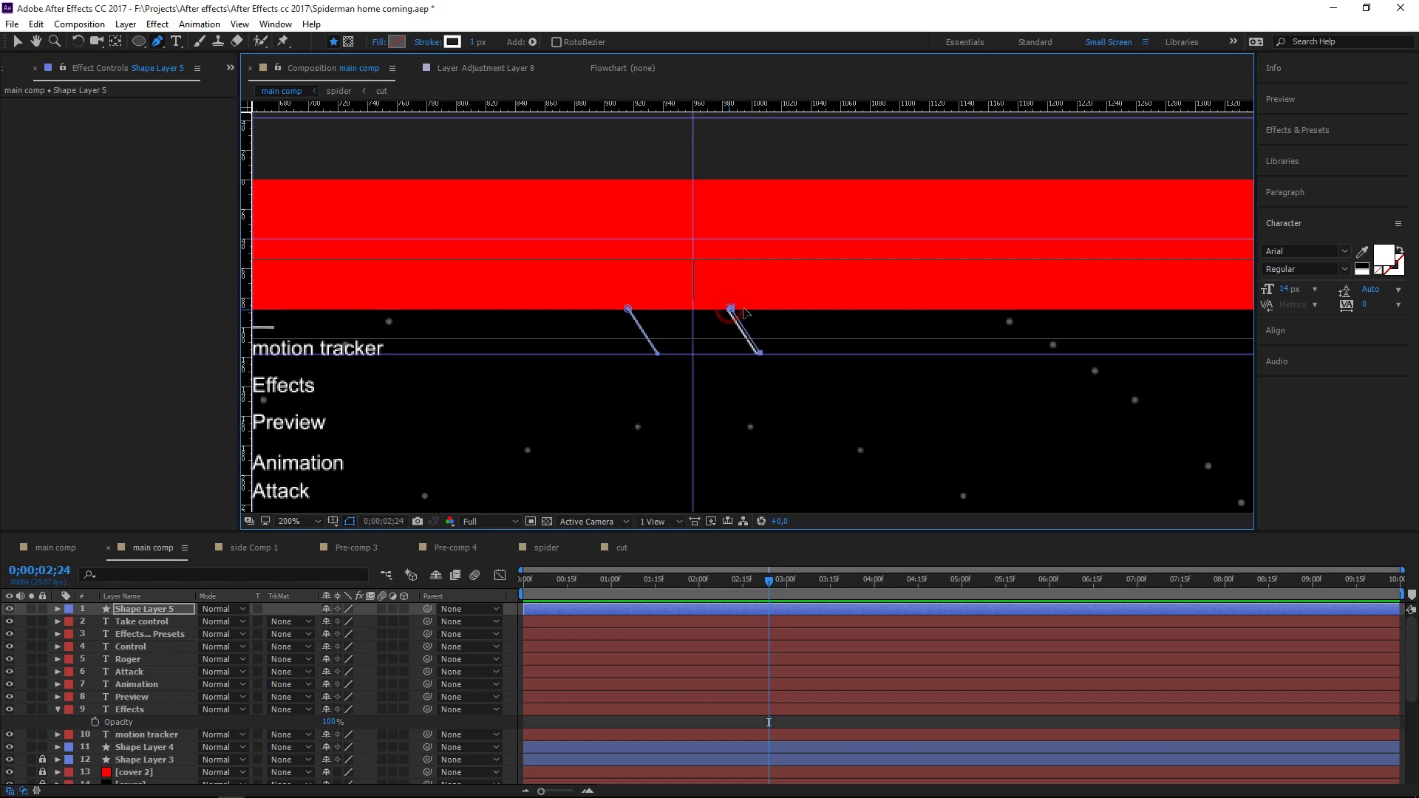
drag(740, 311, 723, 309)
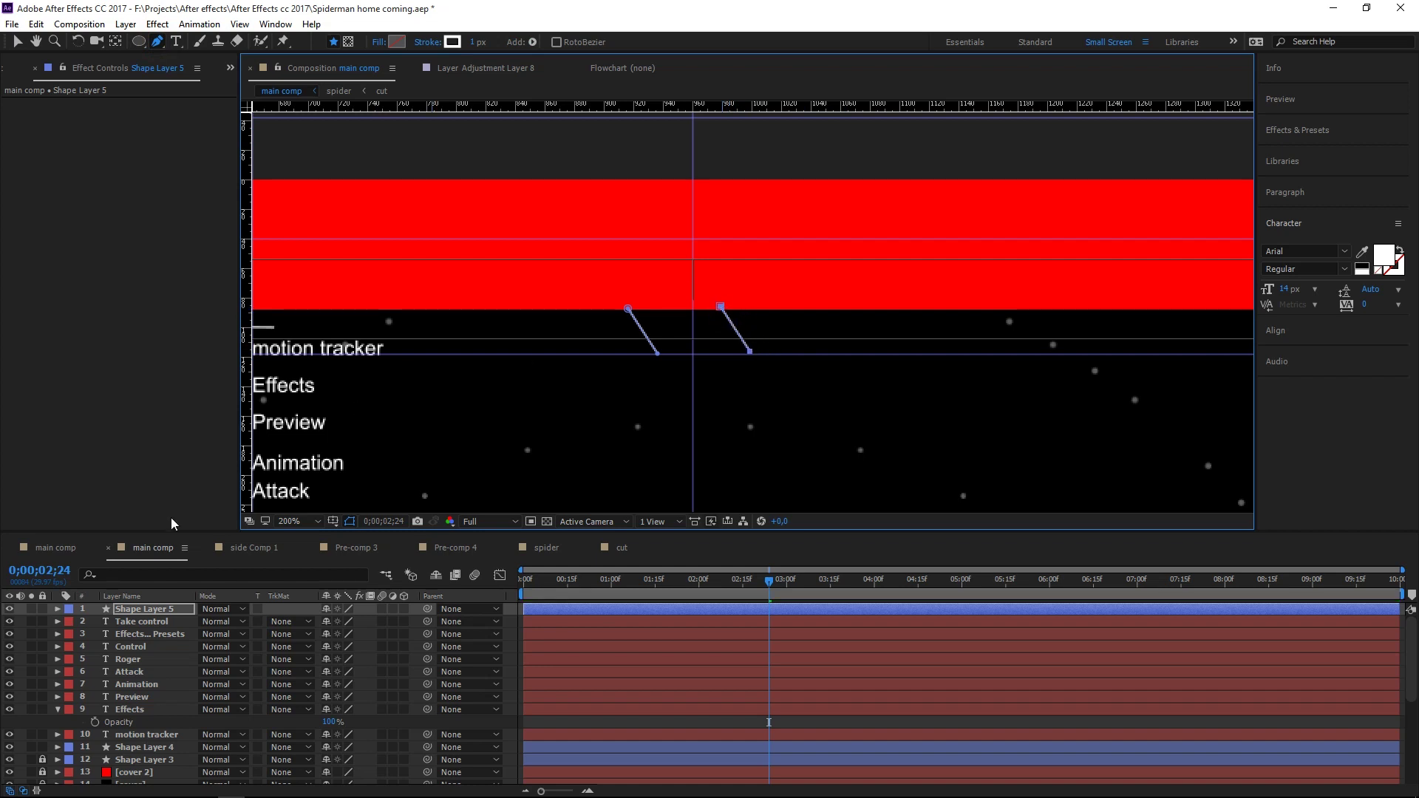
click(58, 610)
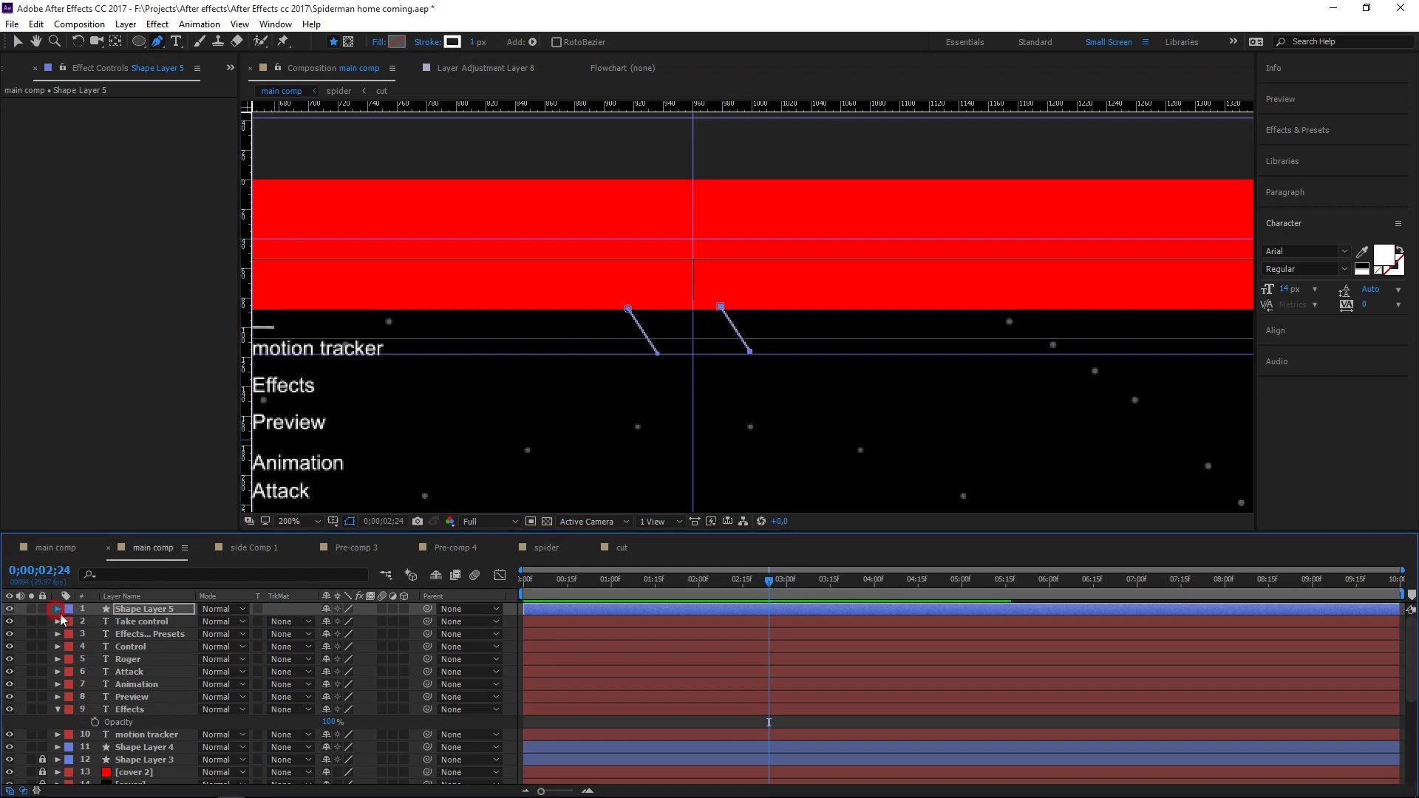
- Drag the right line's points in Shape 1 so it leans opposite to the left line
click(70, 621)
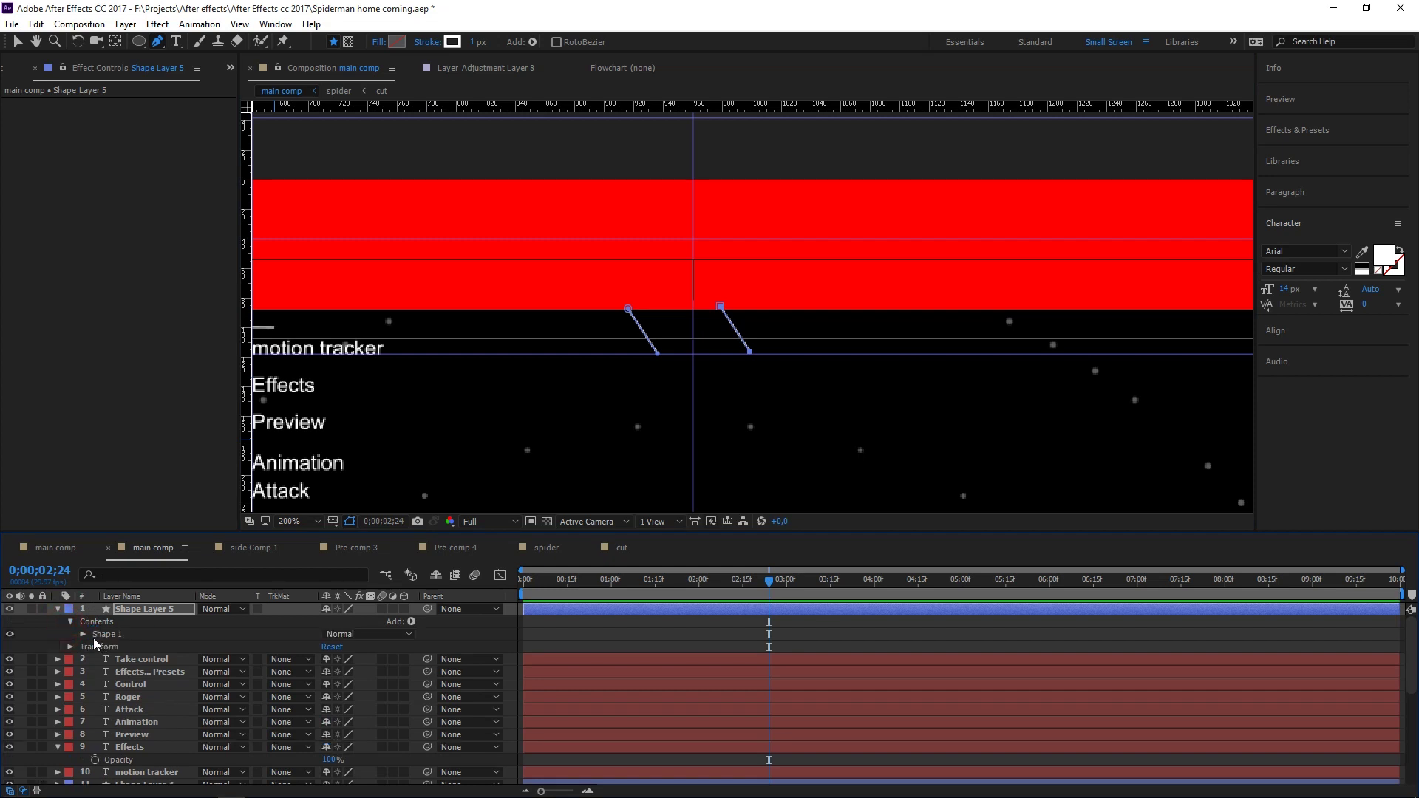
click(104, 635)
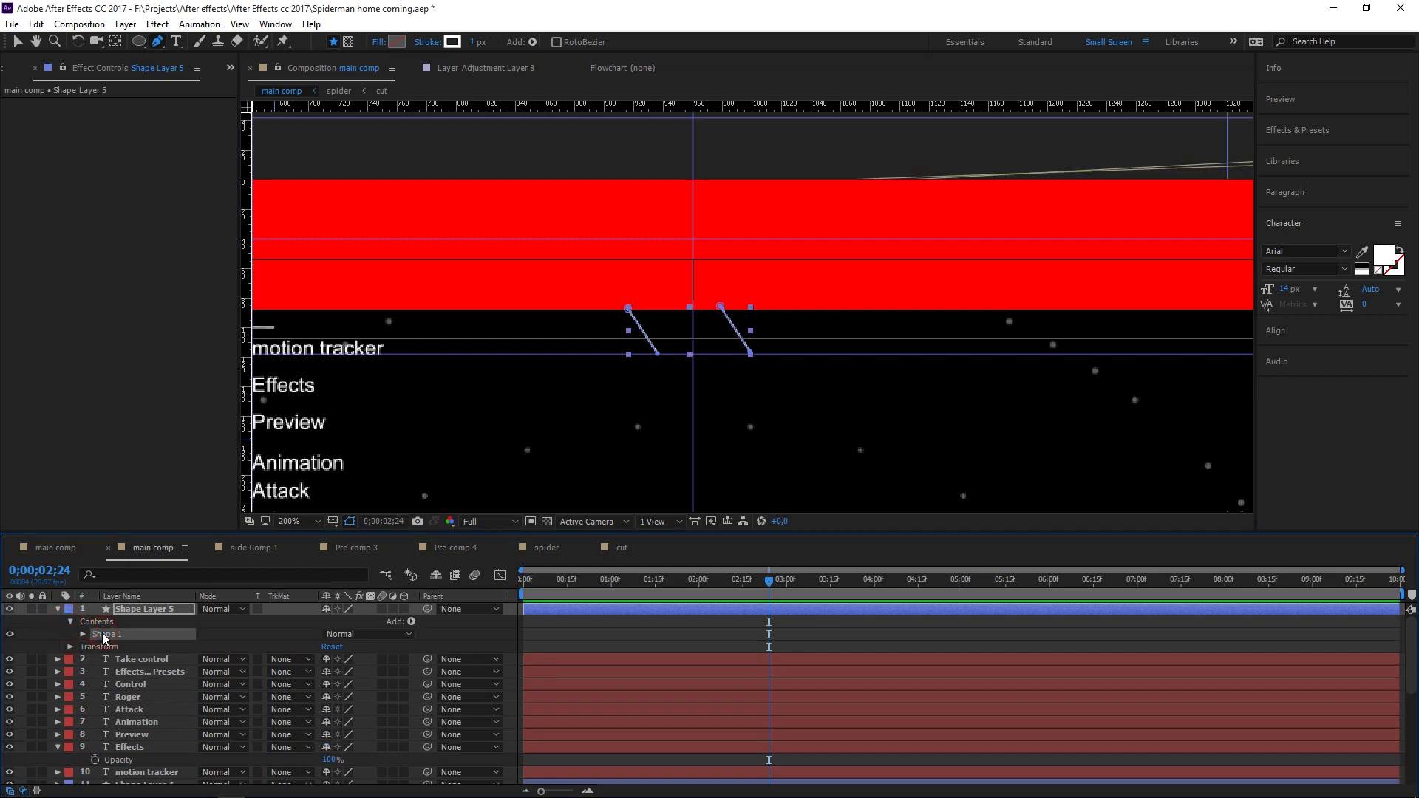
mouse_move(722, 309)
mouse_down()
mouse_move(785, 301)
mouse_move(774, 307)
mouse_up()
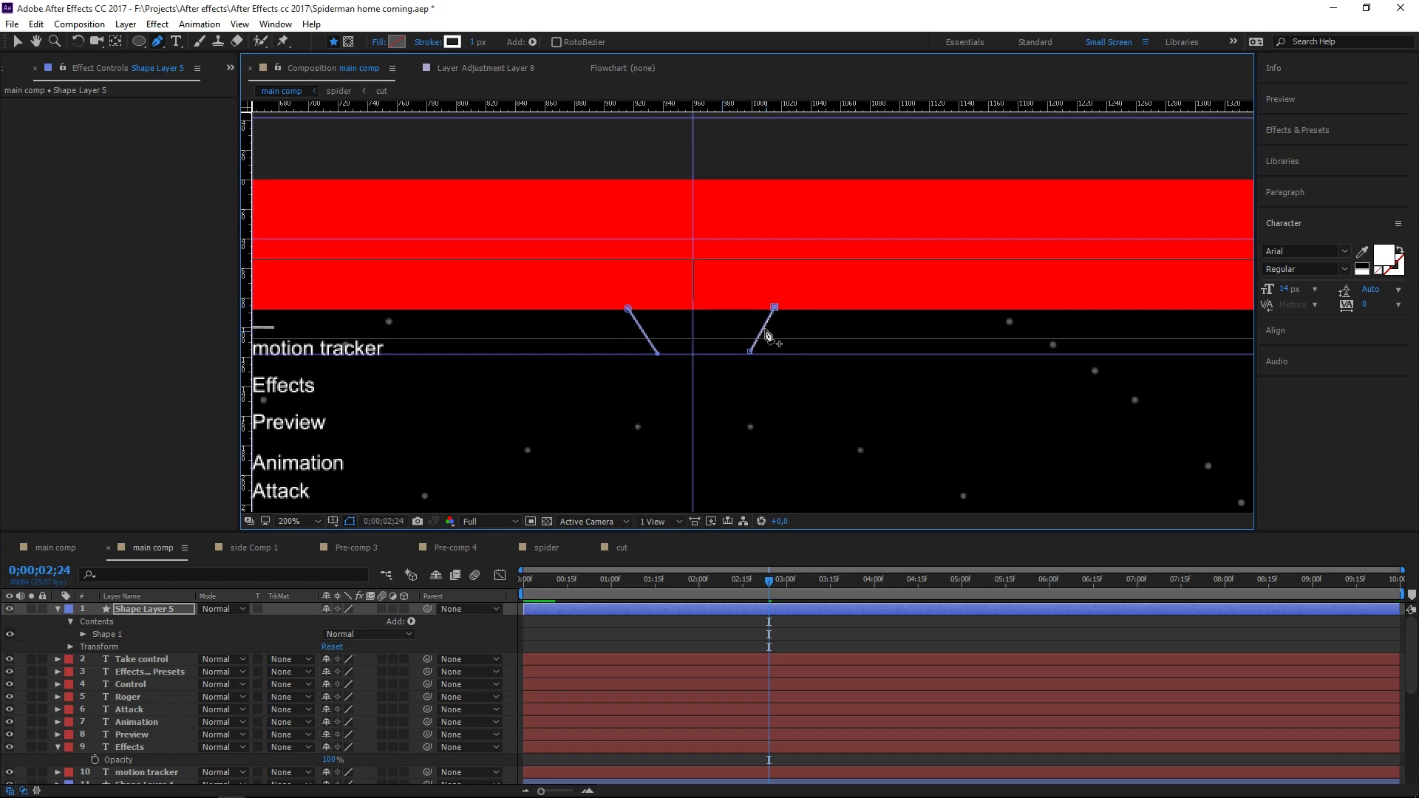
drag(751, 352, 723, 356)
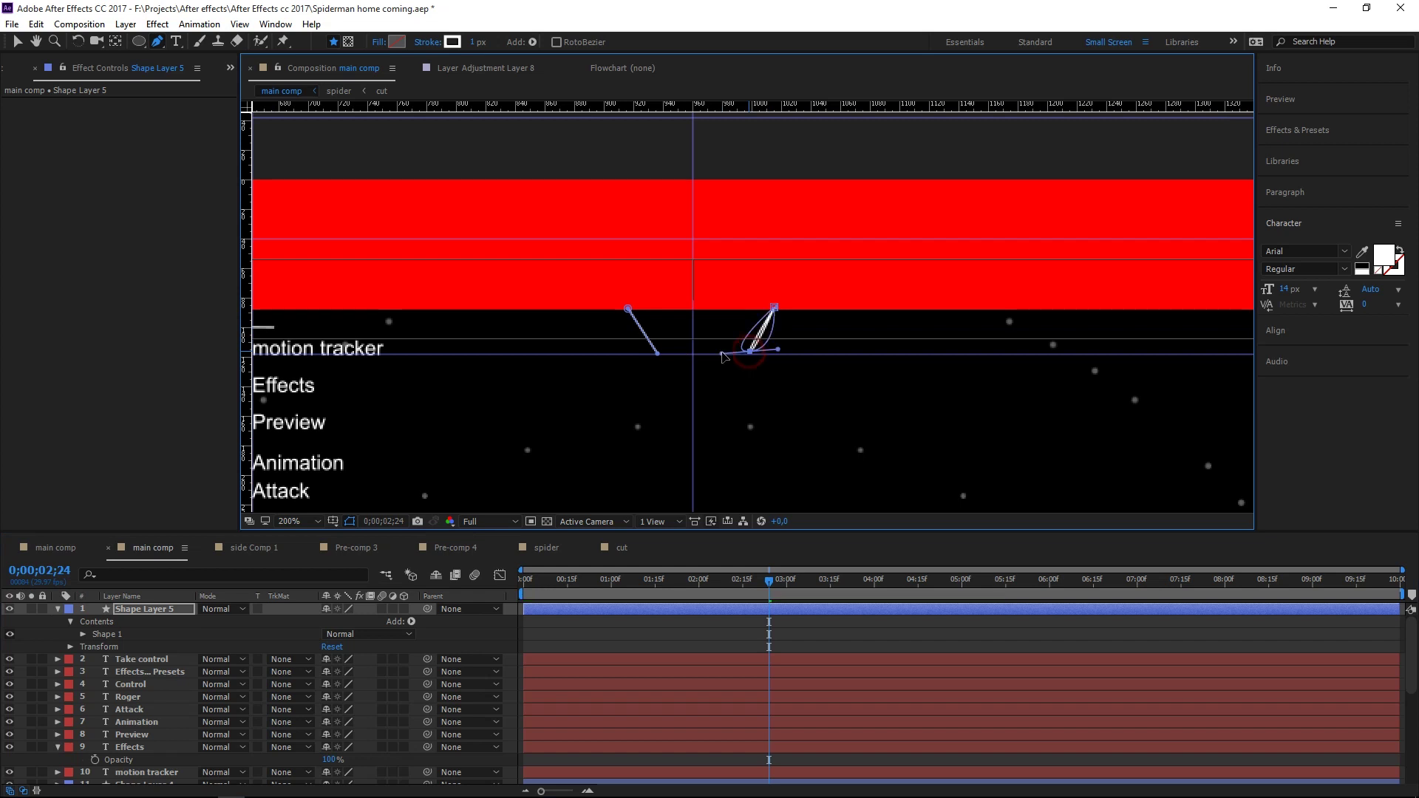
alt+click(750, 354)
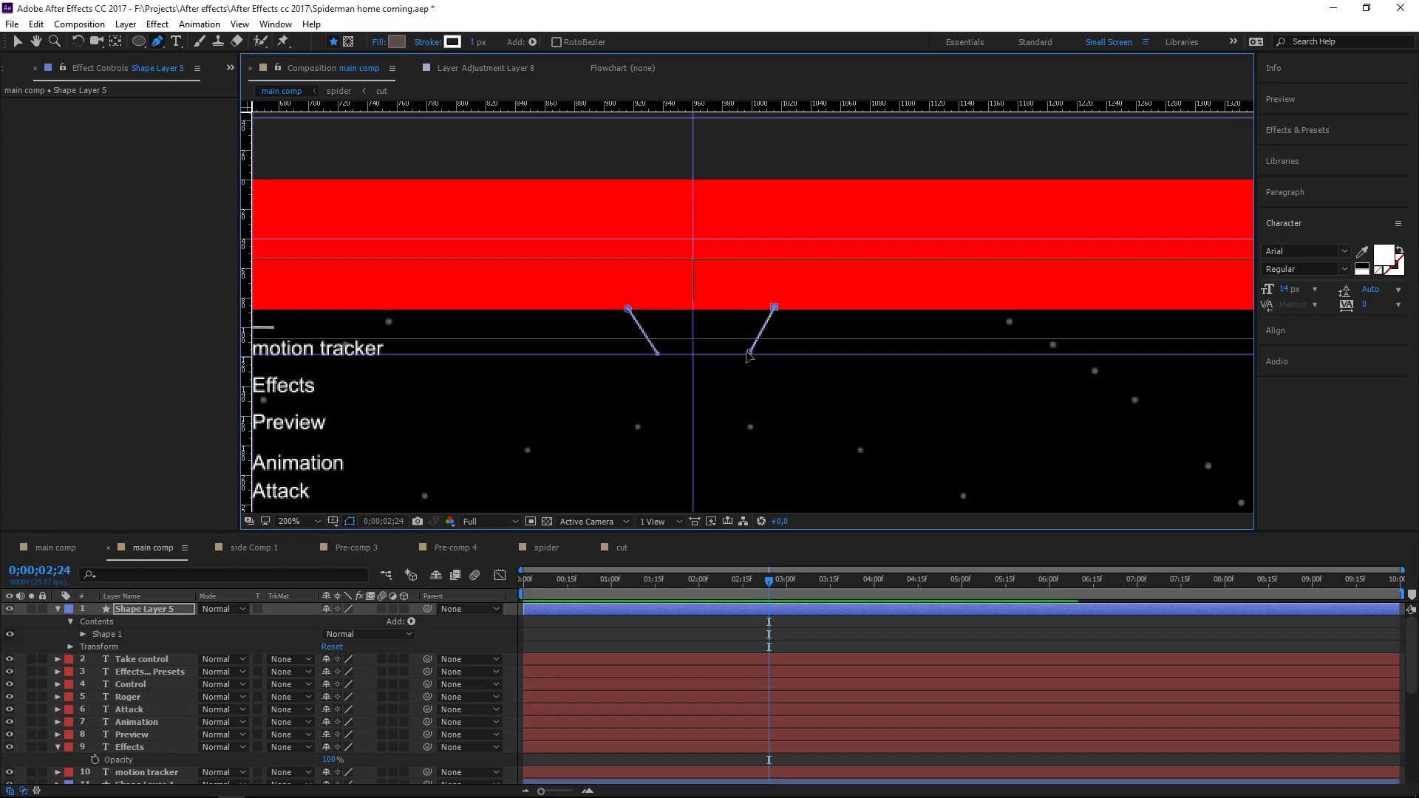
key(v)
drag(751, 353, 721, 354)
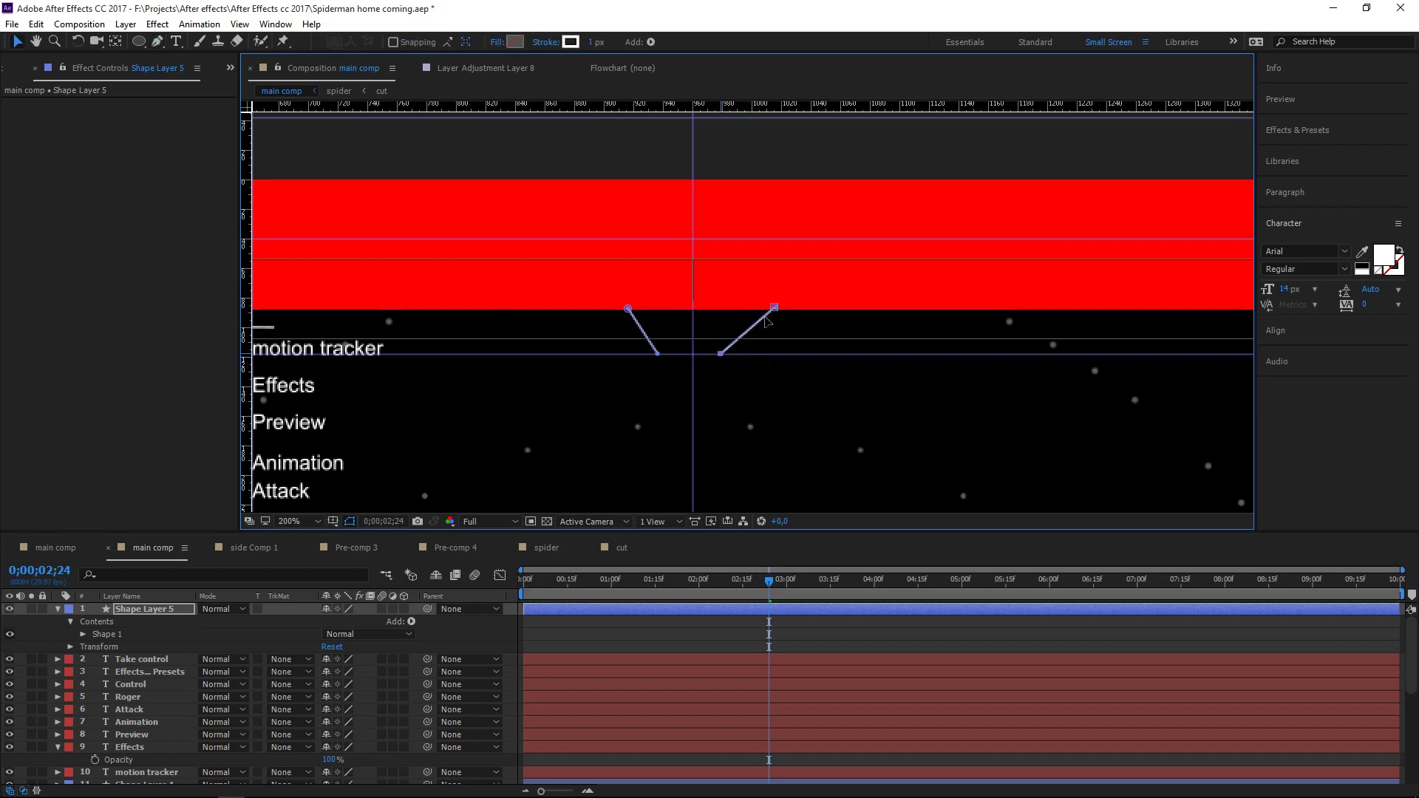
drag(773, 307, 750, 309)
click(721, 353)
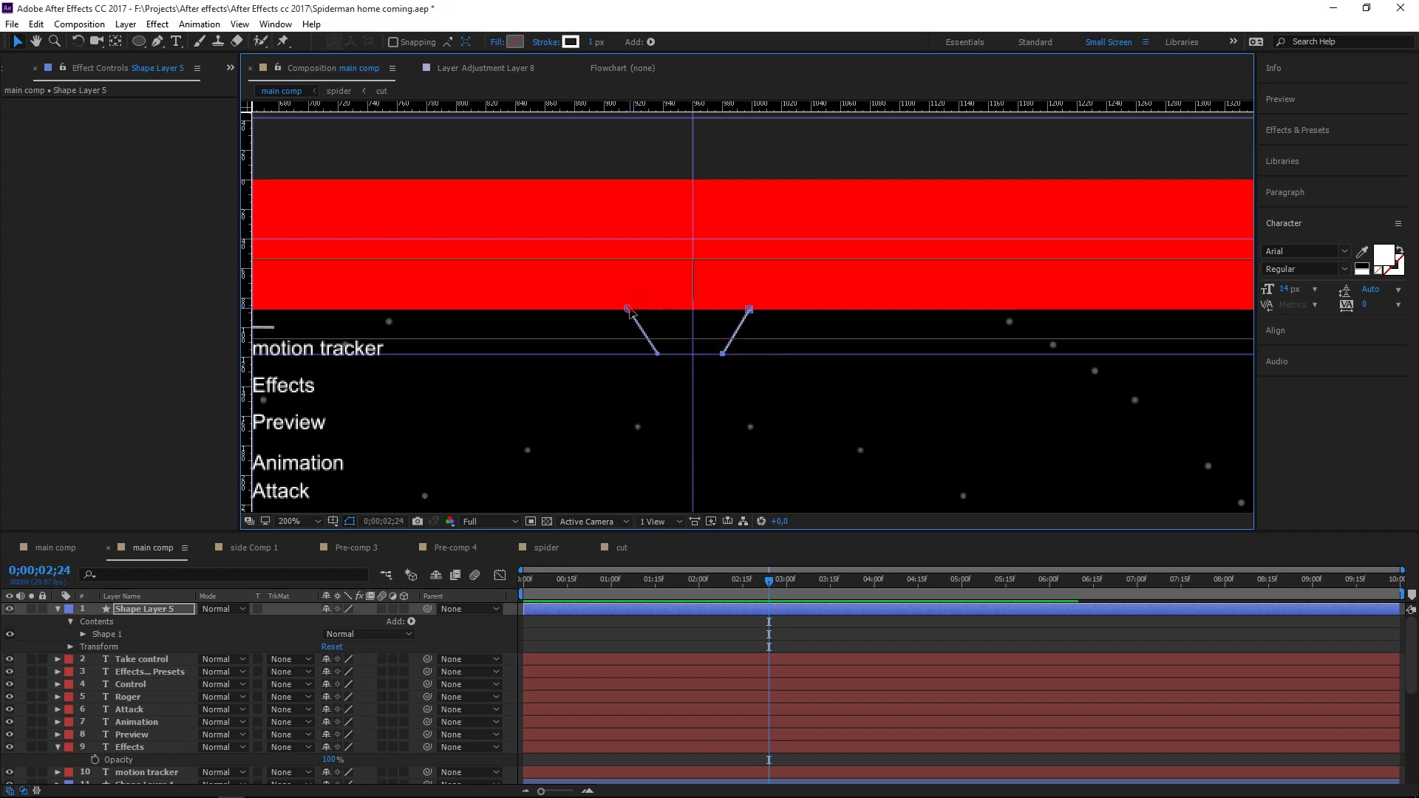
- Fine-tune the top and bottom points of both lines so the pair splays evenly
drag(628, 309, 632, 309)
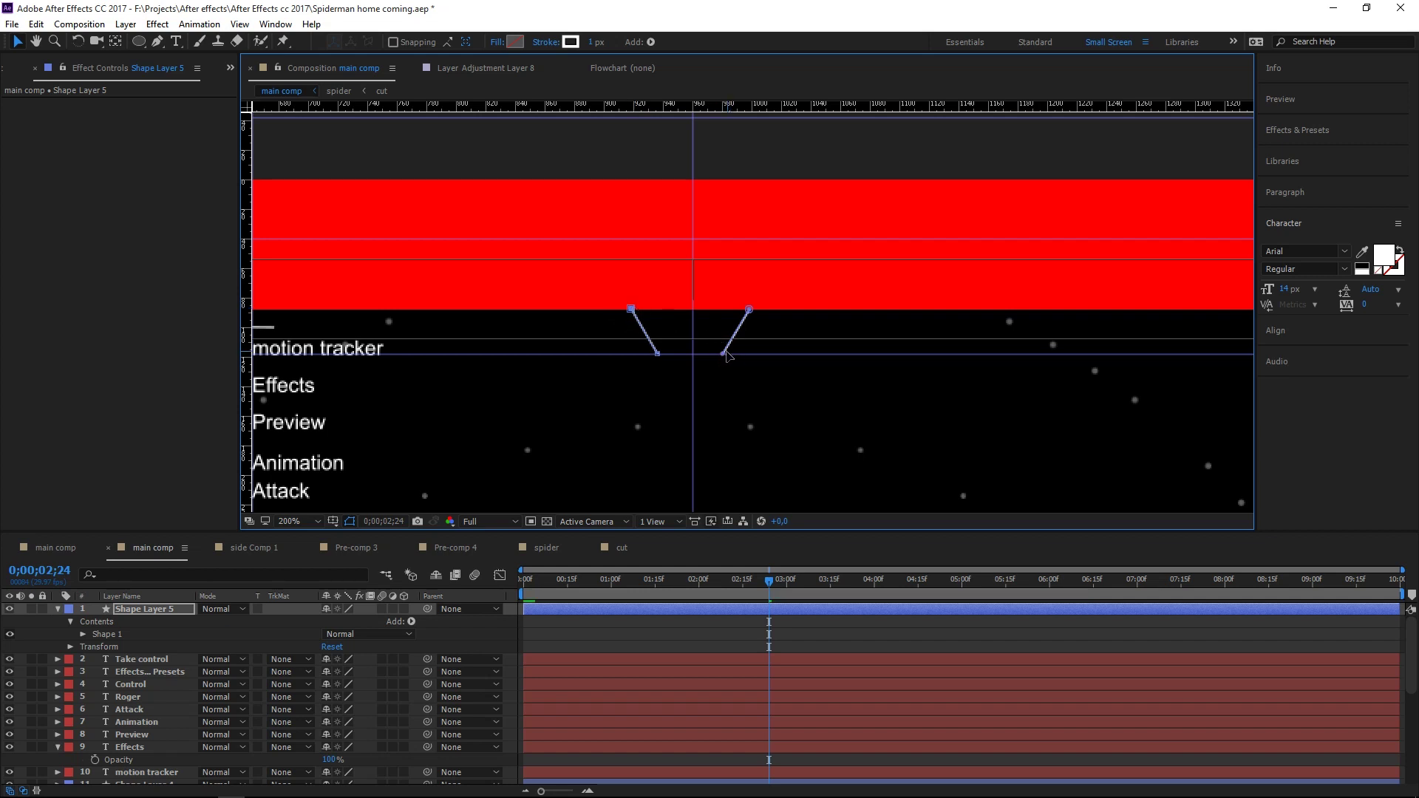
drag(722, 353, 726, 353)
click(656, 352)
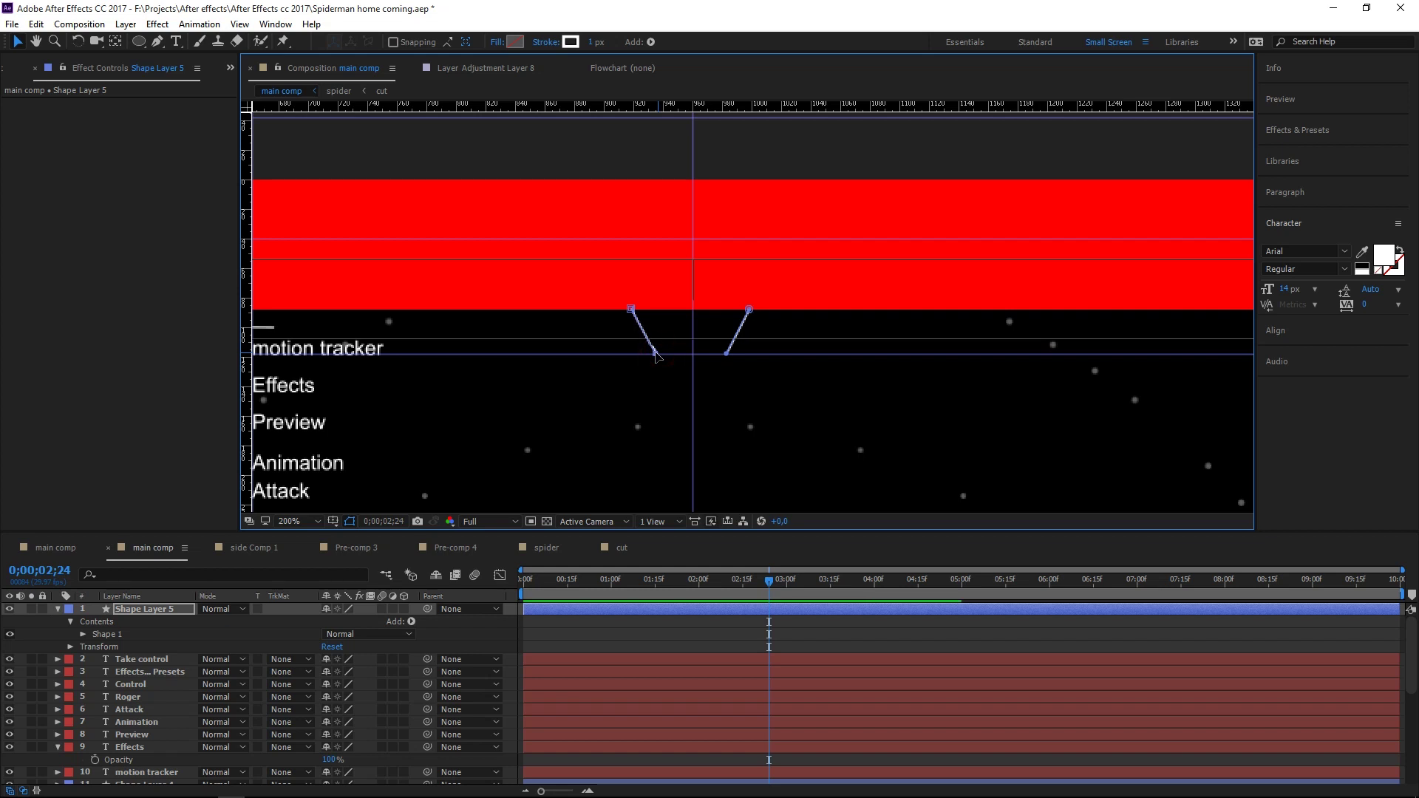
drag(630, 308, 623, 305)
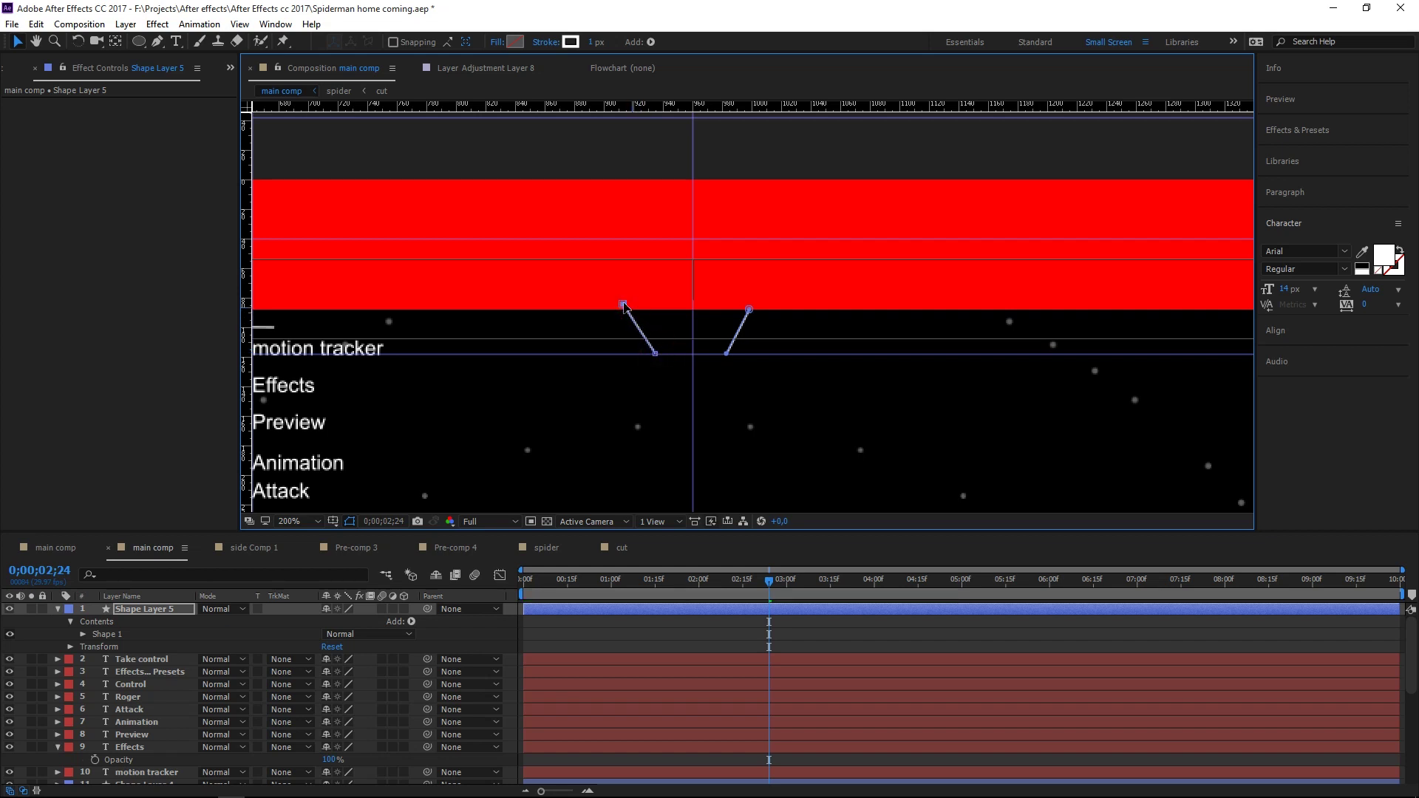
click(750, 309)
- Raise the right line's top point, zoom in on the lines and lower the horizontal guide slightly
drag(751, 309, 749, 302)
click(770, 369)
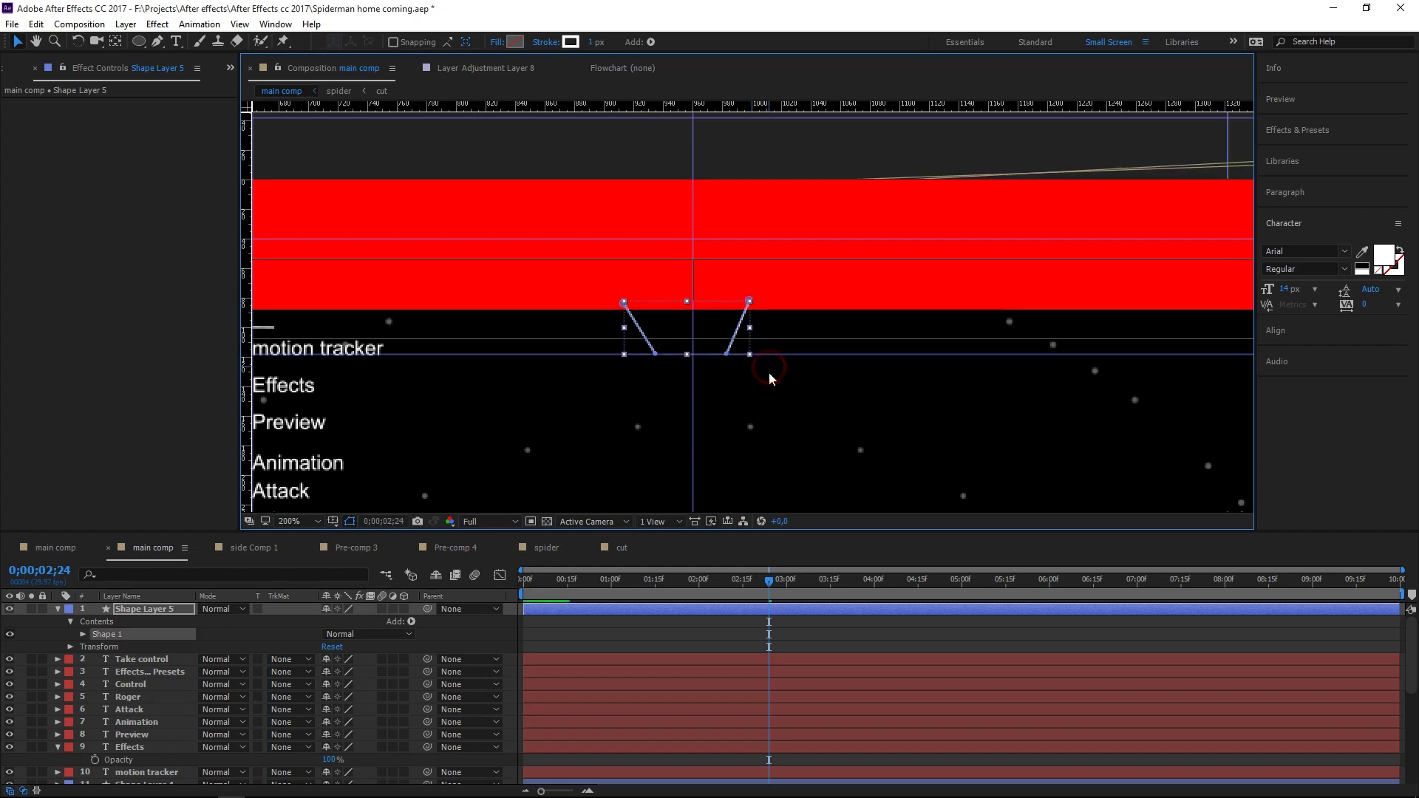
click(770, 379)
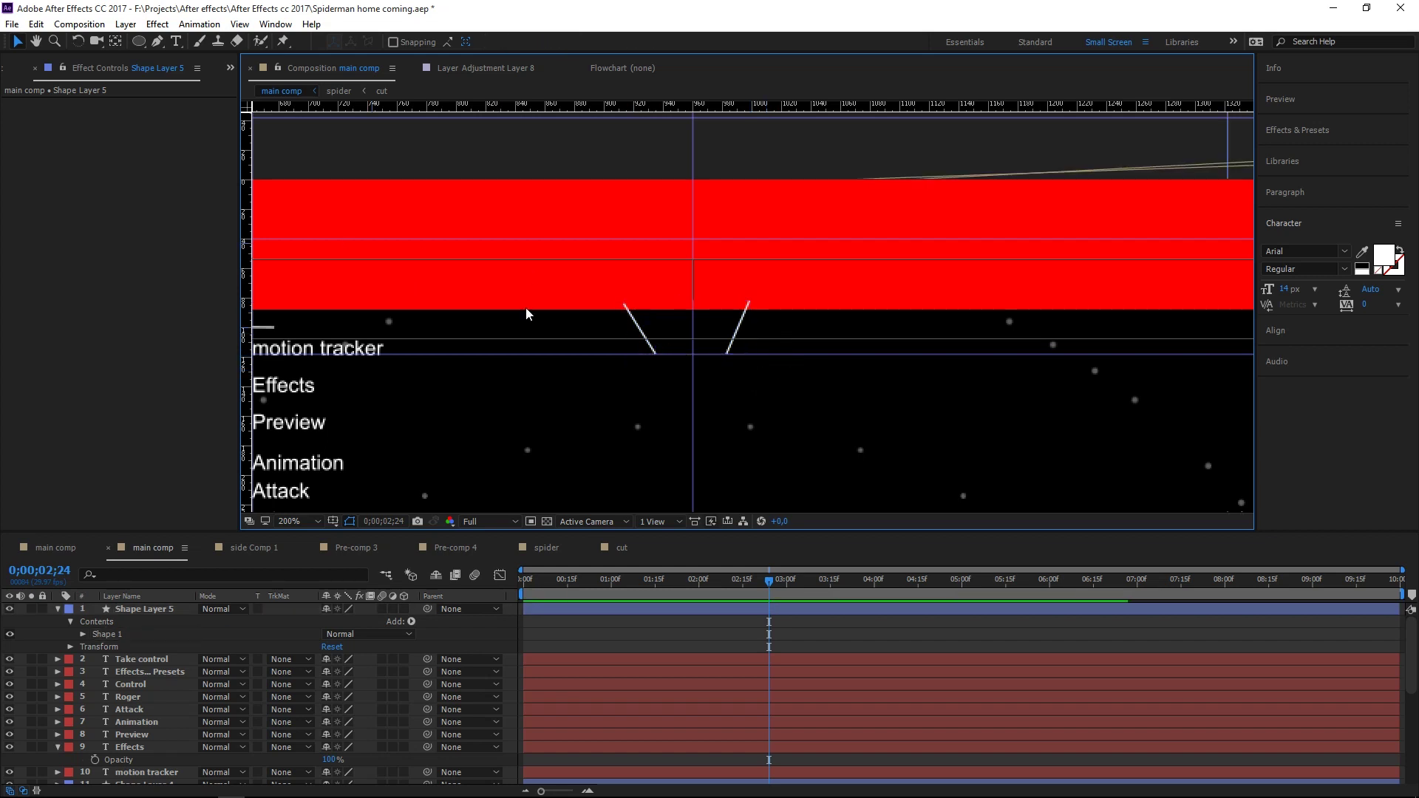
key(g)
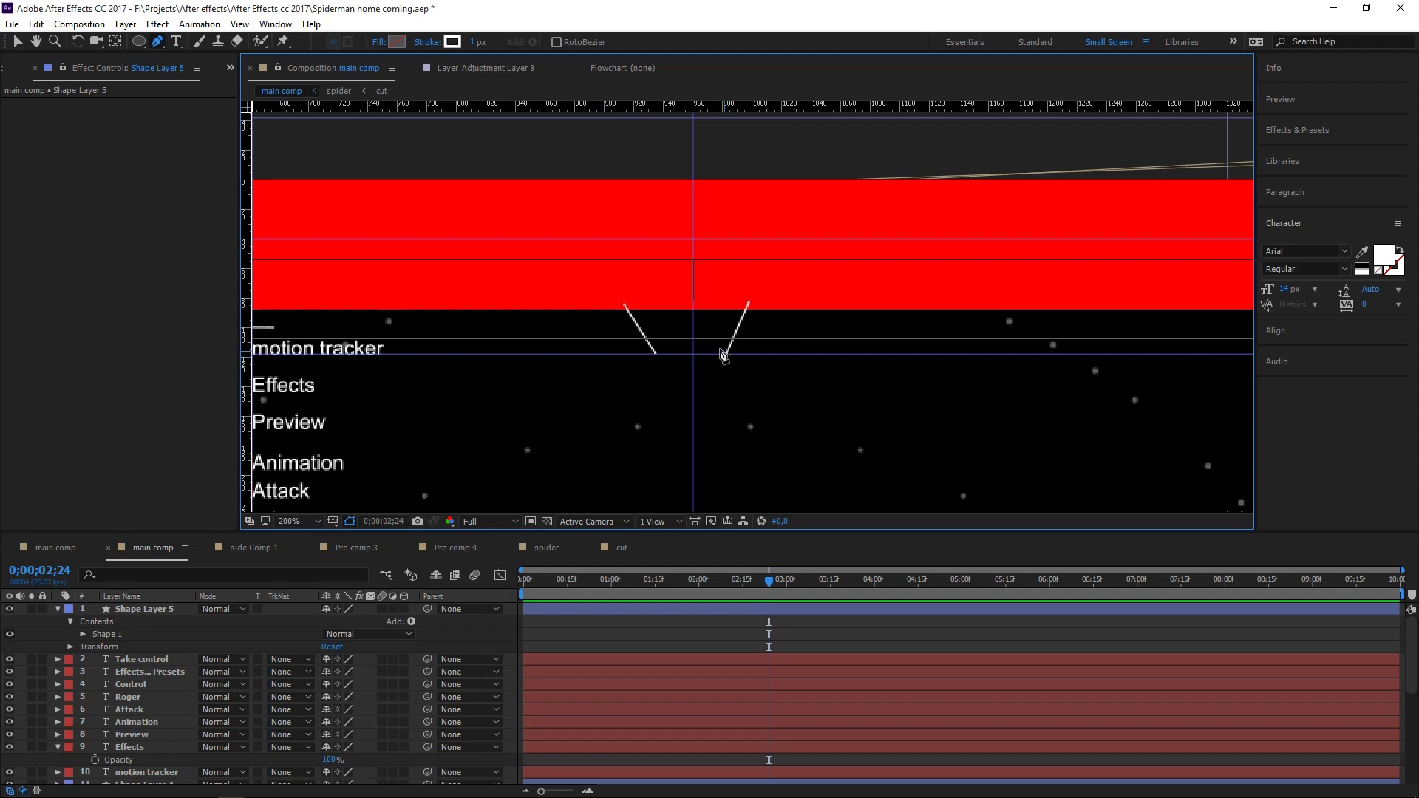
key(period)
drag(698, 375, 717, 357)
key(g)
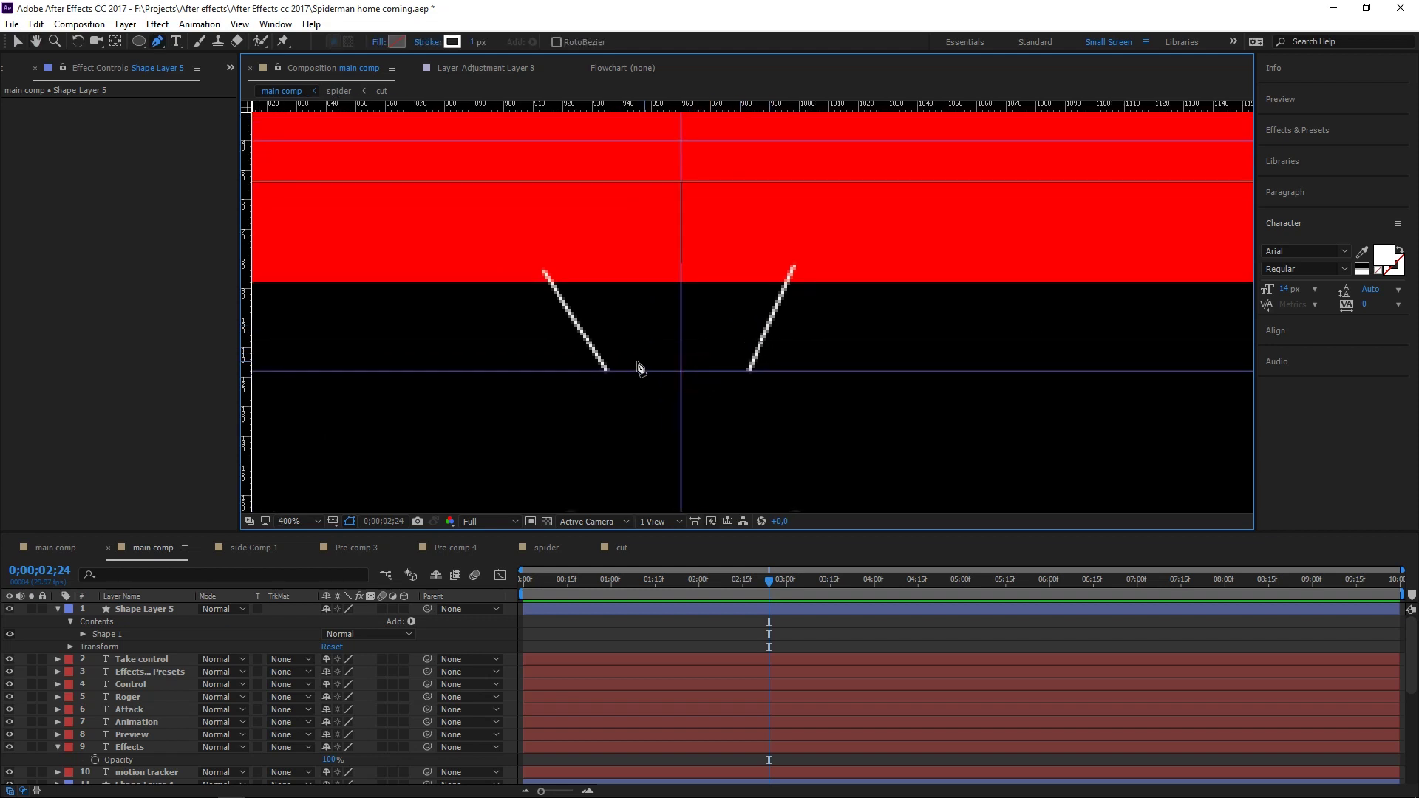
drag(617, 371, 620, 375)
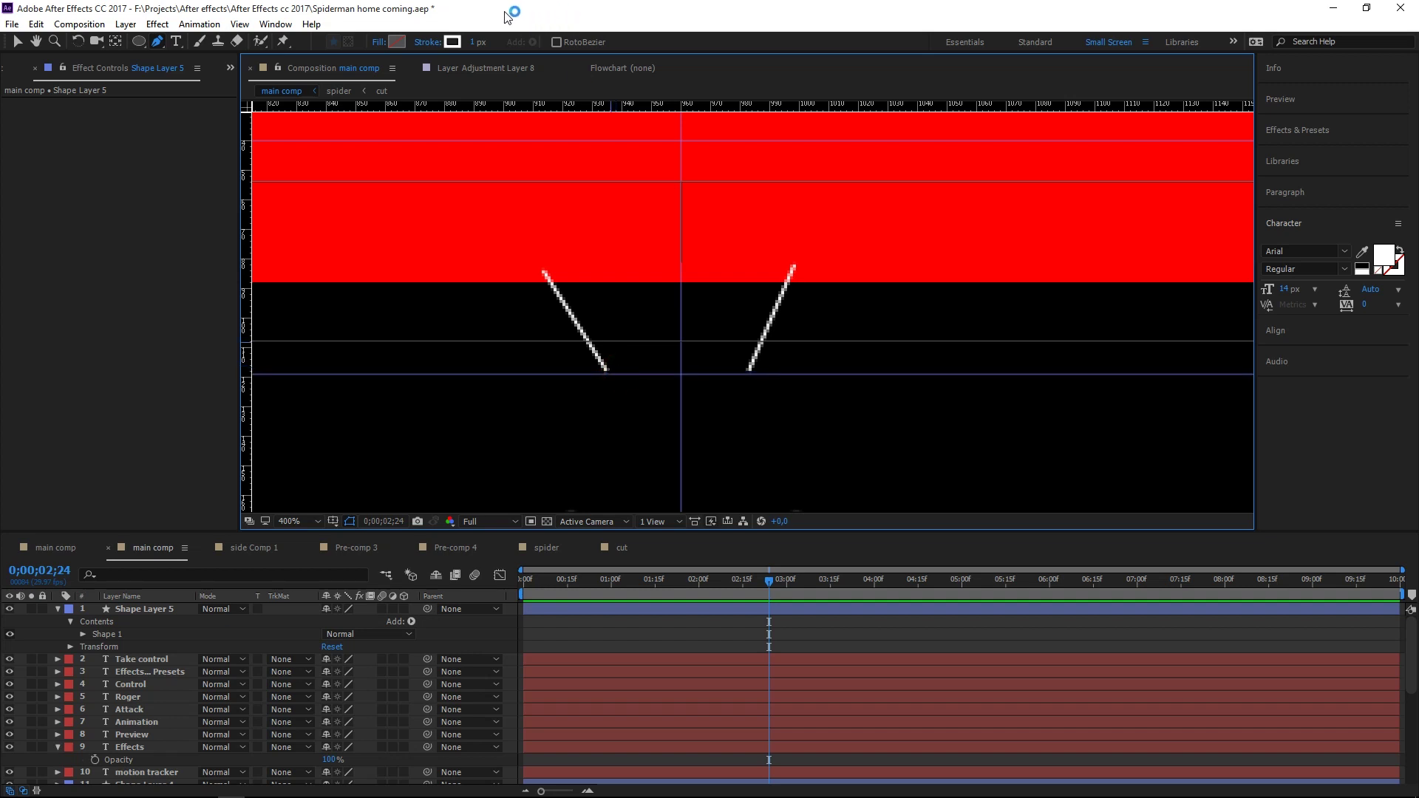
- Set the stroke width for new shapes to 3 px
click(476, 41)
text(3)
key(Return)
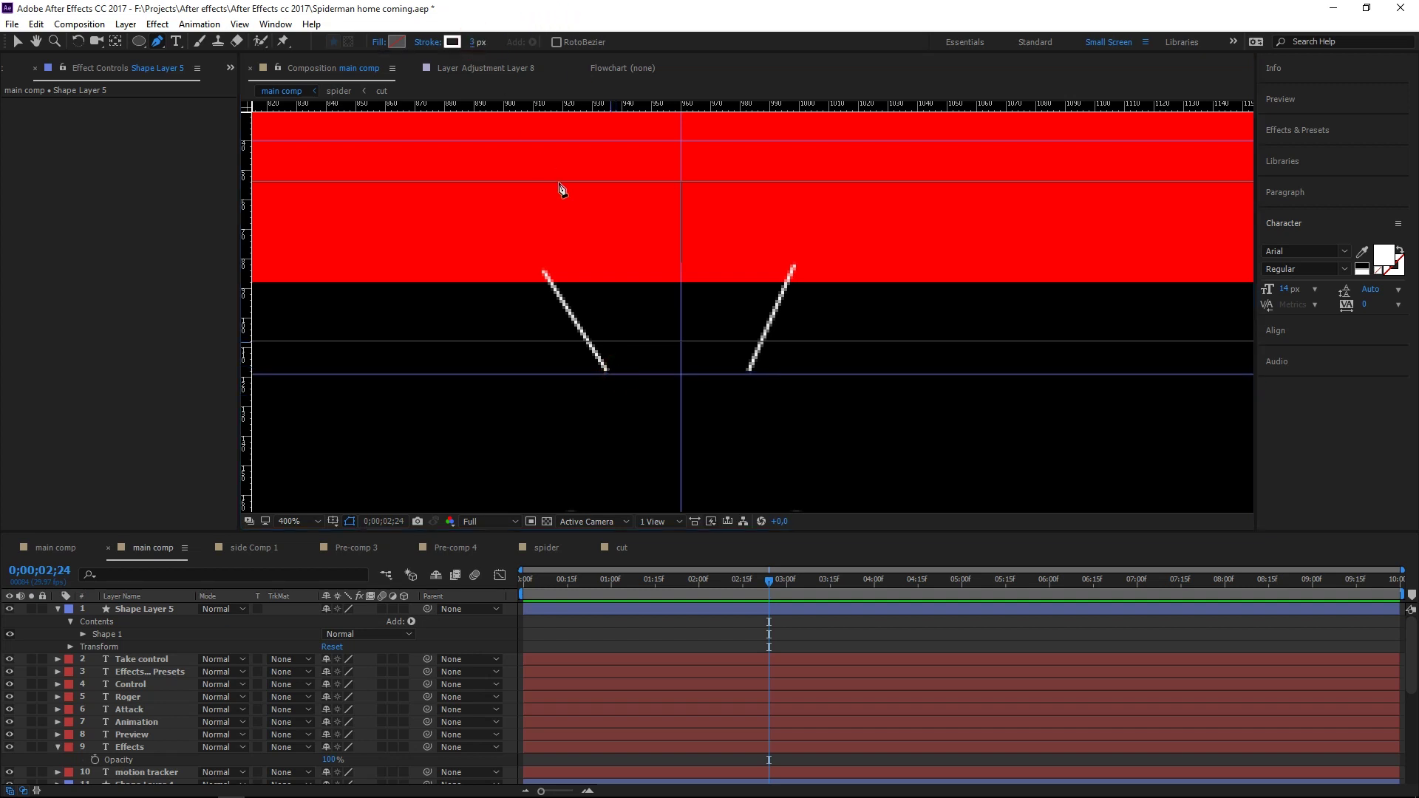
- Draw a short 3 px horizontal bar at the left slanted line's bottom end
click(606, 367)
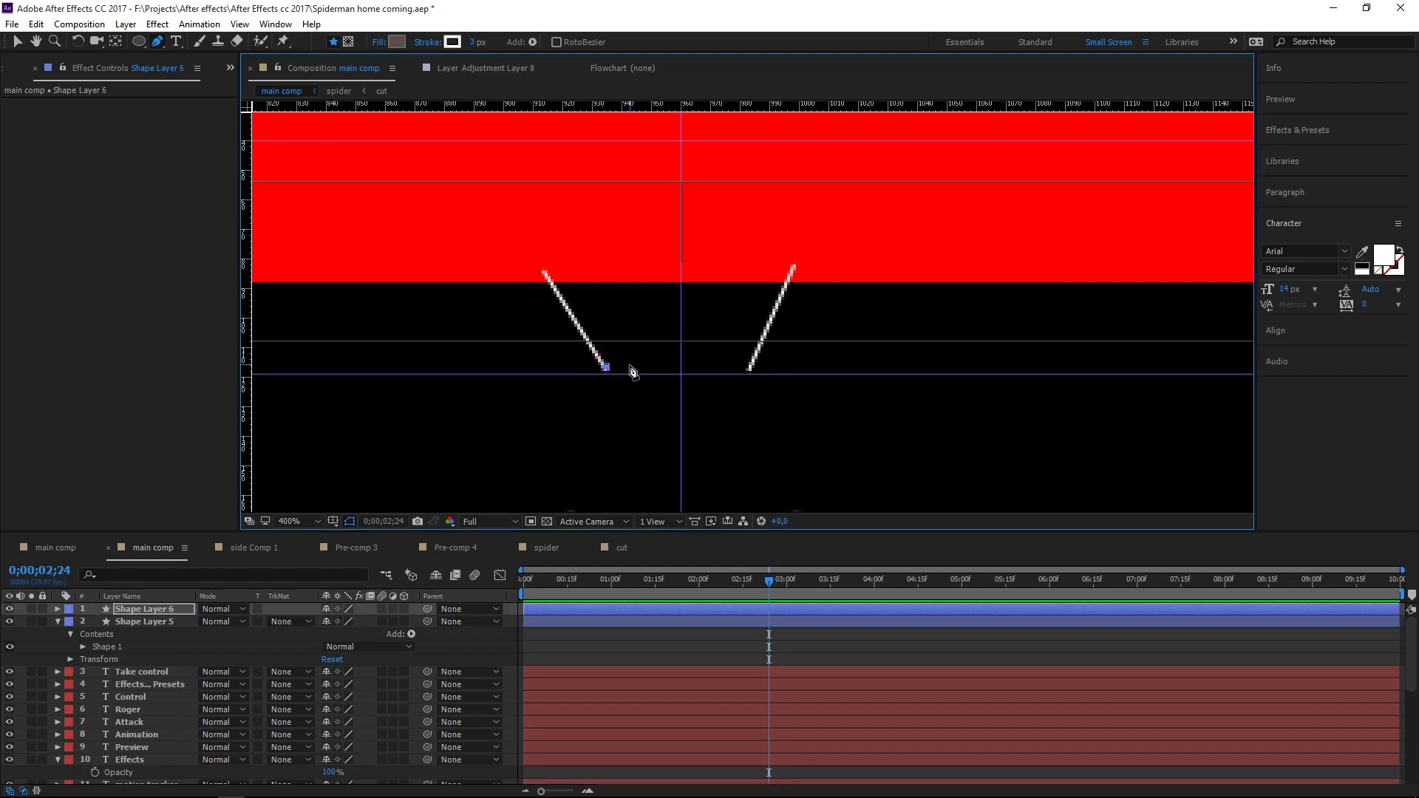
click(630, 368)
drag(633, 368, 639, 372)
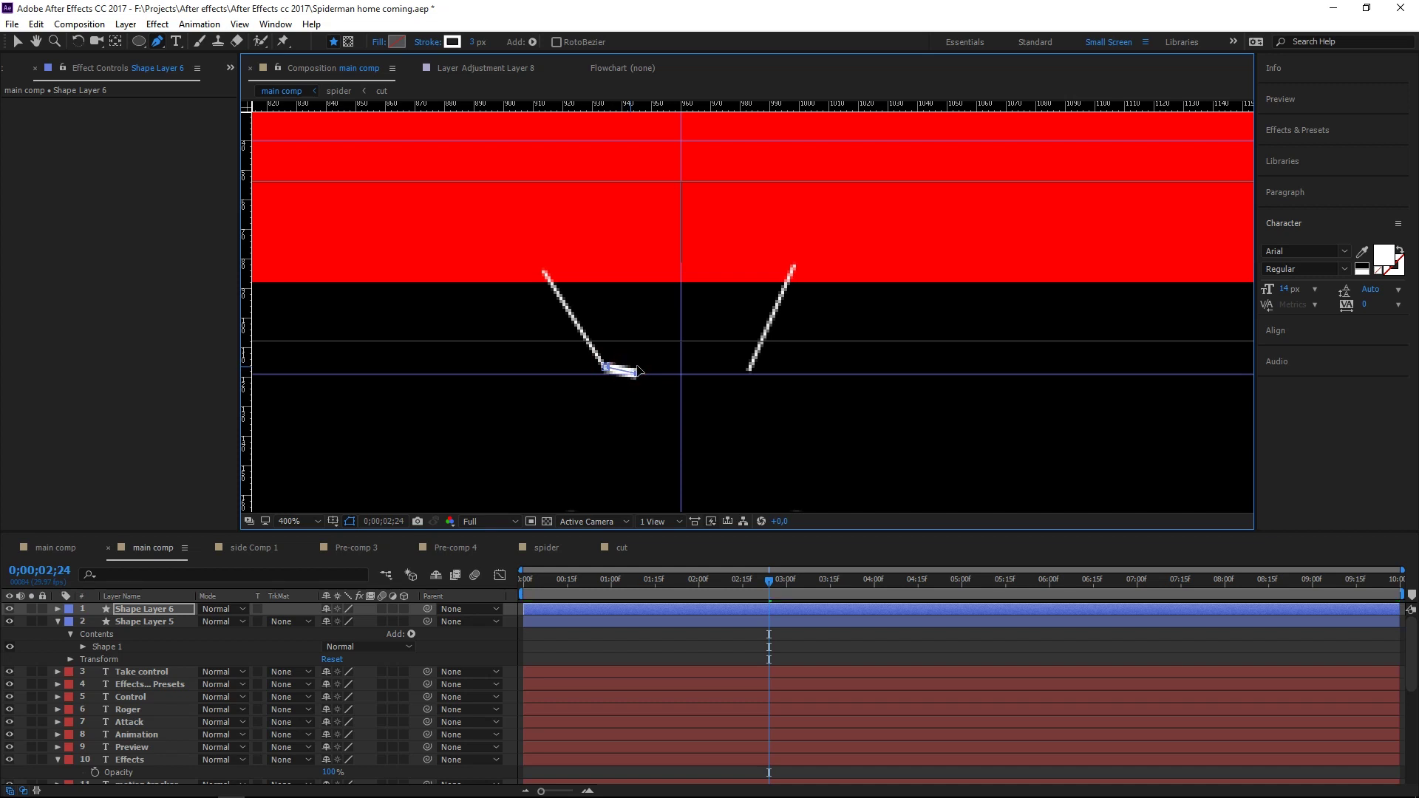
drag(638, 364, 635, 369)
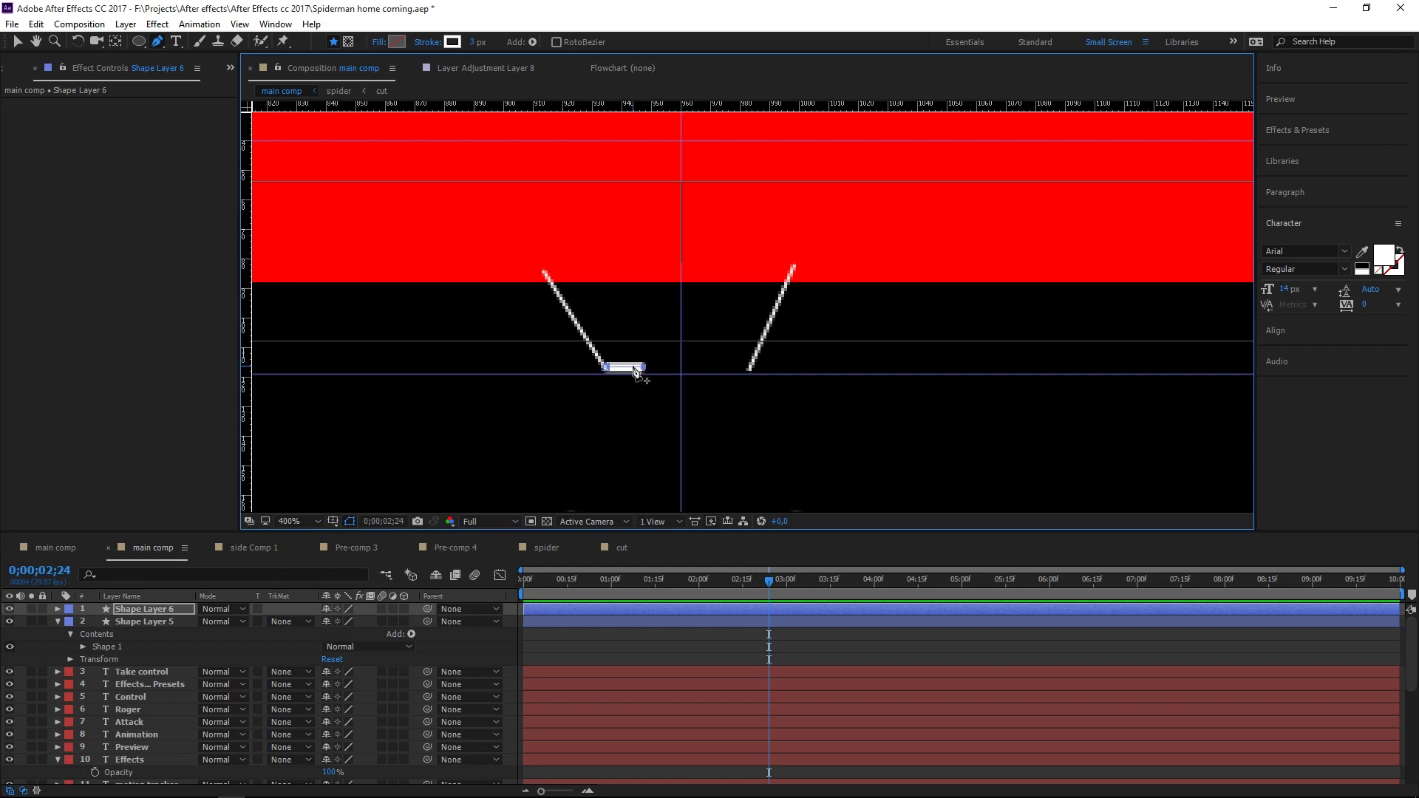
key(v)
click(635, 370)
key(Right)
key(Right)
key(Right)
key(Left)
key(Left)
key(Left)
key(Left)
key(Left)
key(Left)
click(632, 366)
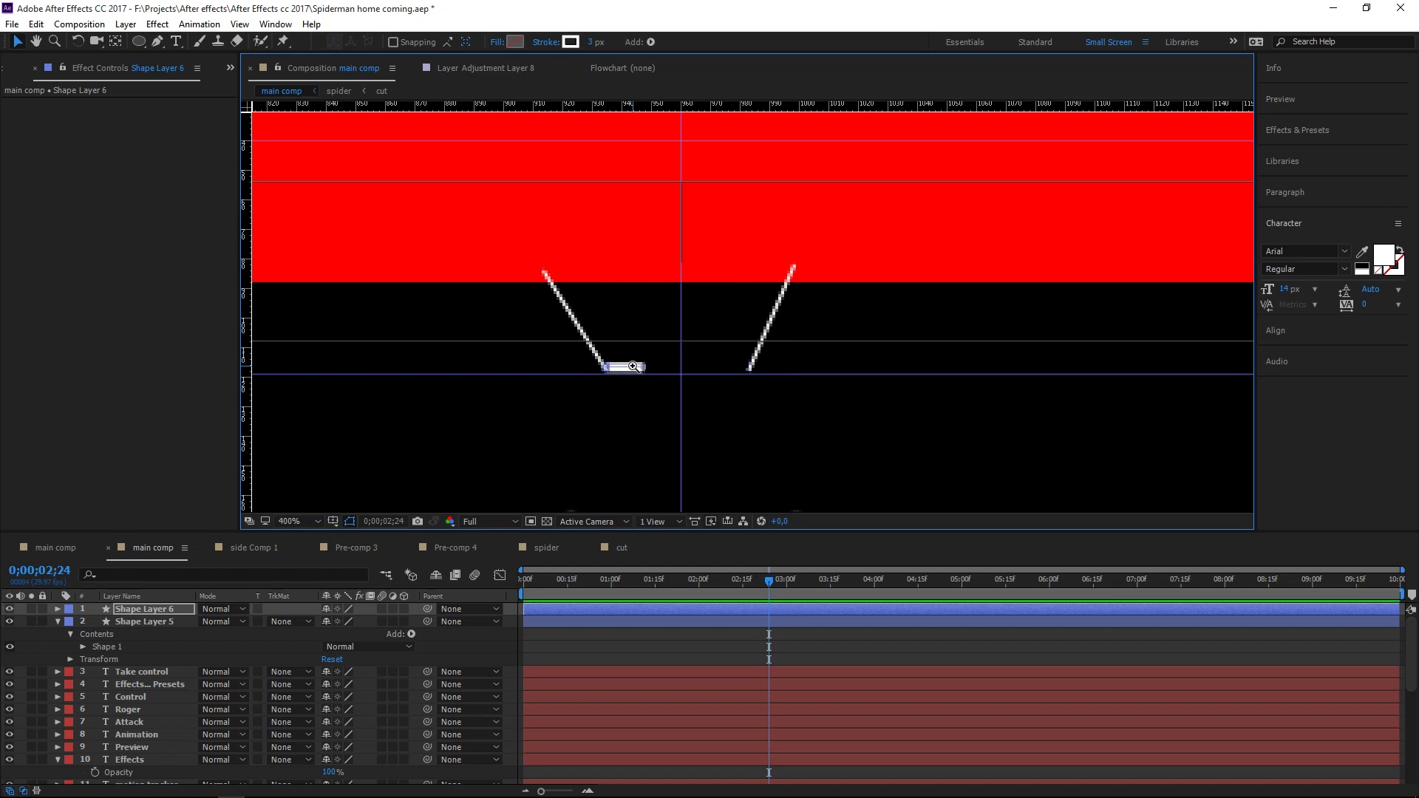
key(z)
key(v)
- Duplicate the bar with Ctrl+D and nudge the copy to the right line's bottom end
key(ctrl+d)
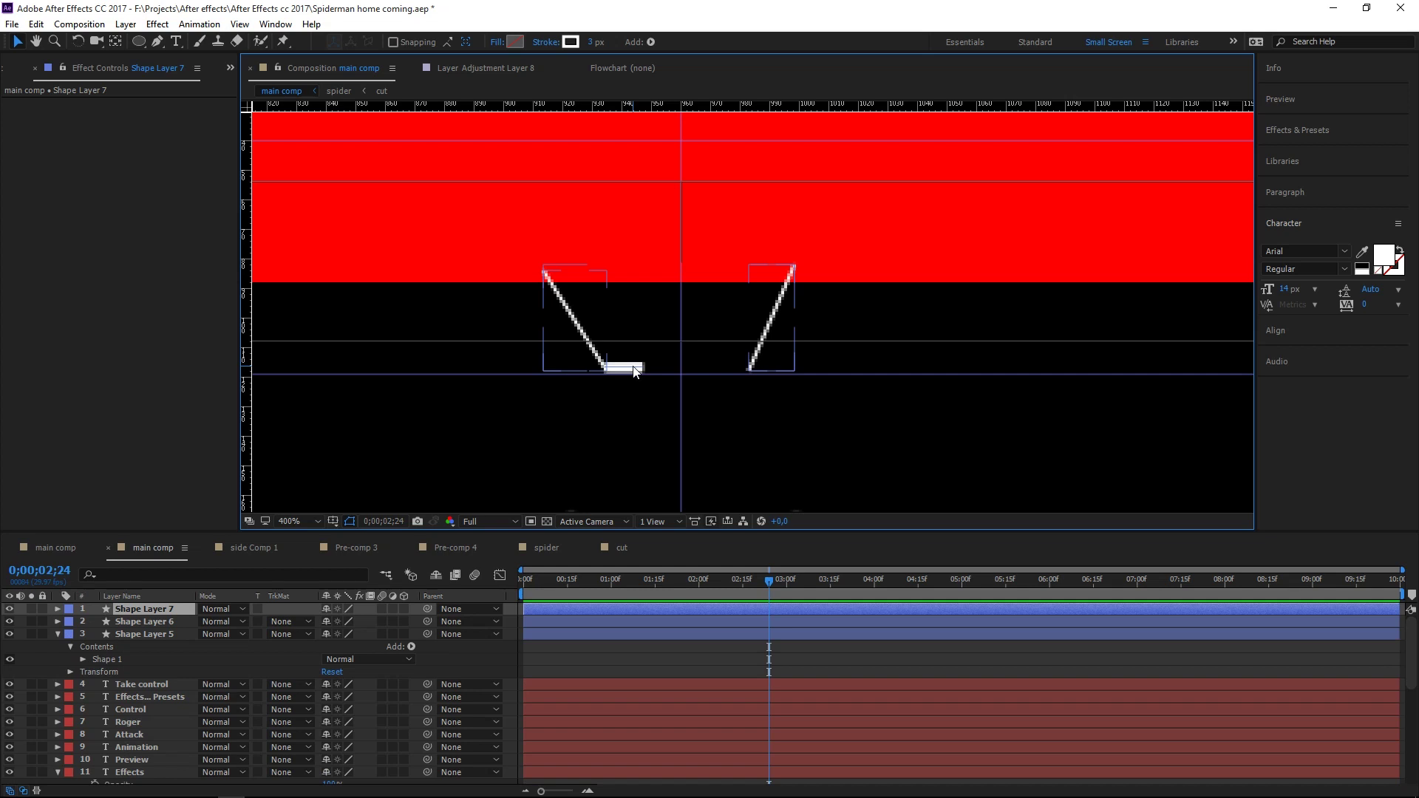
key(Right)
key(Right)
key(shift+Right)
key(shift+Right)
key(shift+Right)
key(Left)
key(Left)
key(Left)
key(Left)
key(Left)
key(Left)
key(Left)
key(Left)
key(Right)
key(Right)
key(Right)
key(Right)
key(Right)
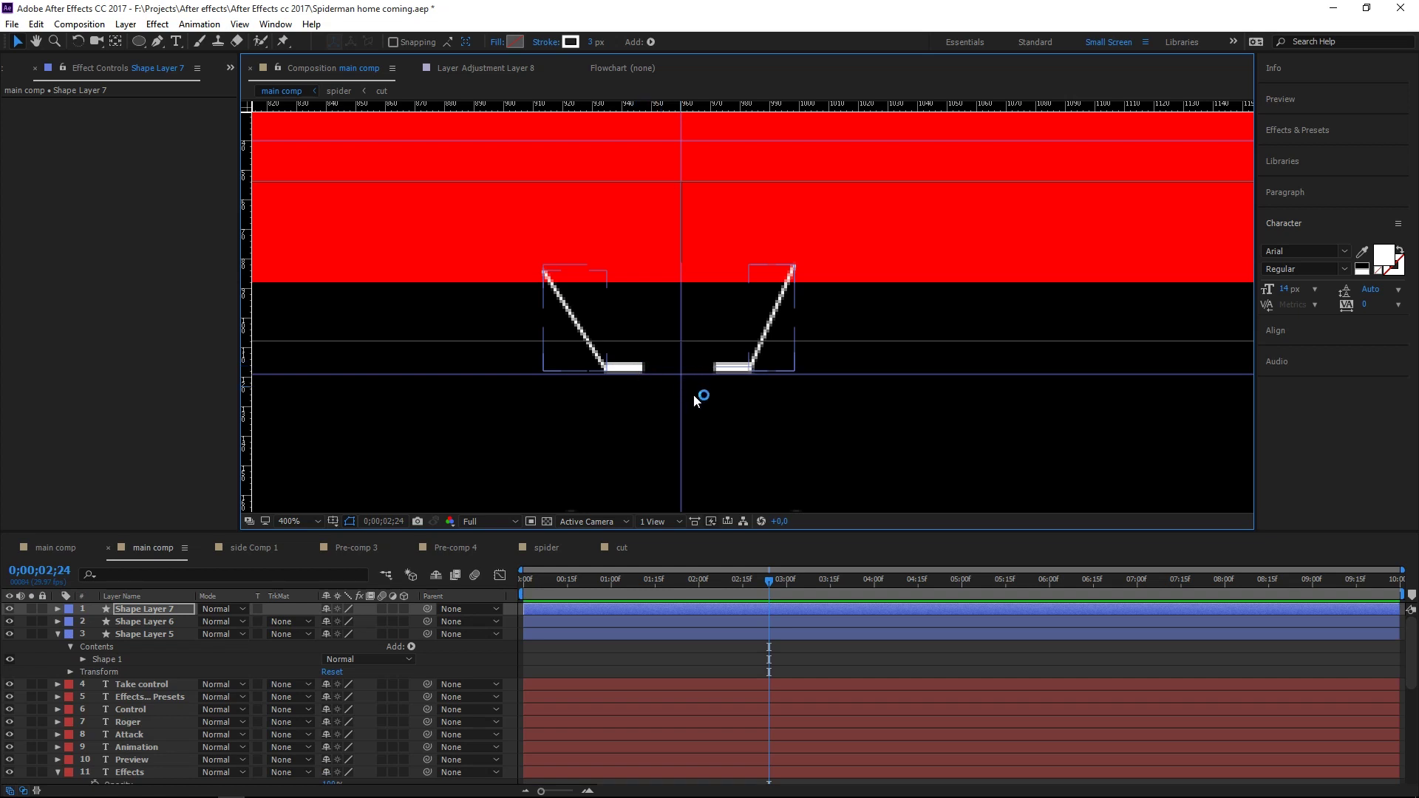
click(717, 405)
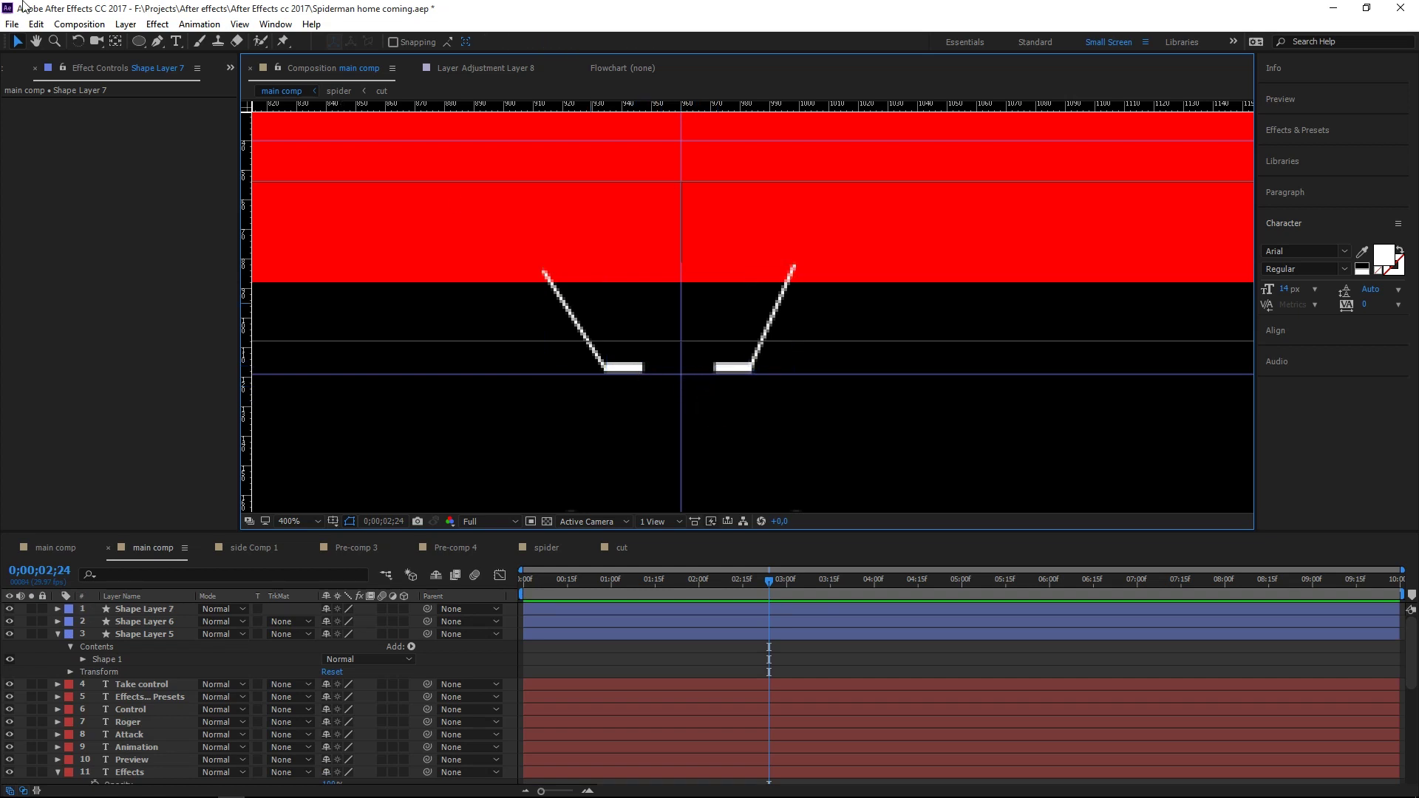
drag(145, 45, 191, 80)
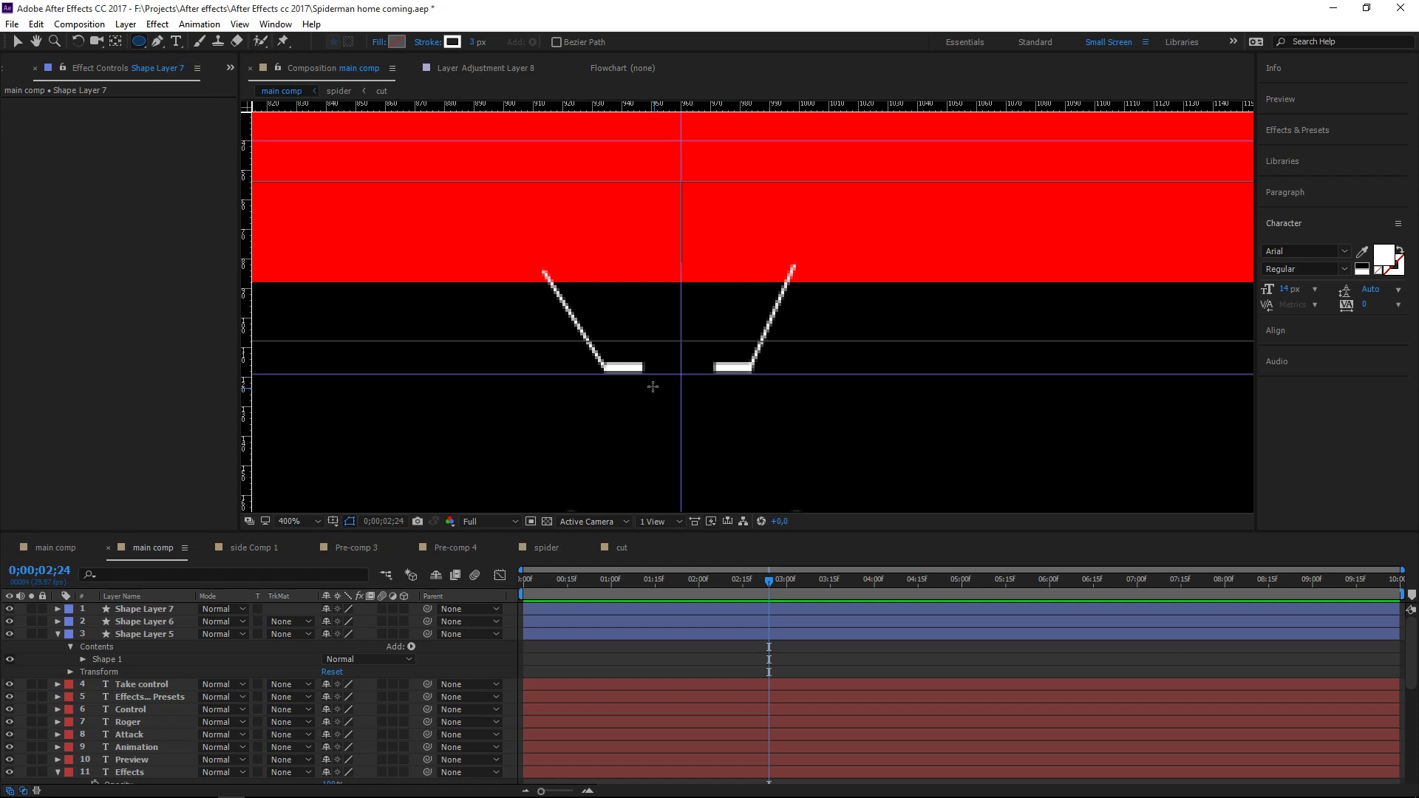
- Draw a small white ellipse dot below the left bar
drag(637, 372, 660, 395)
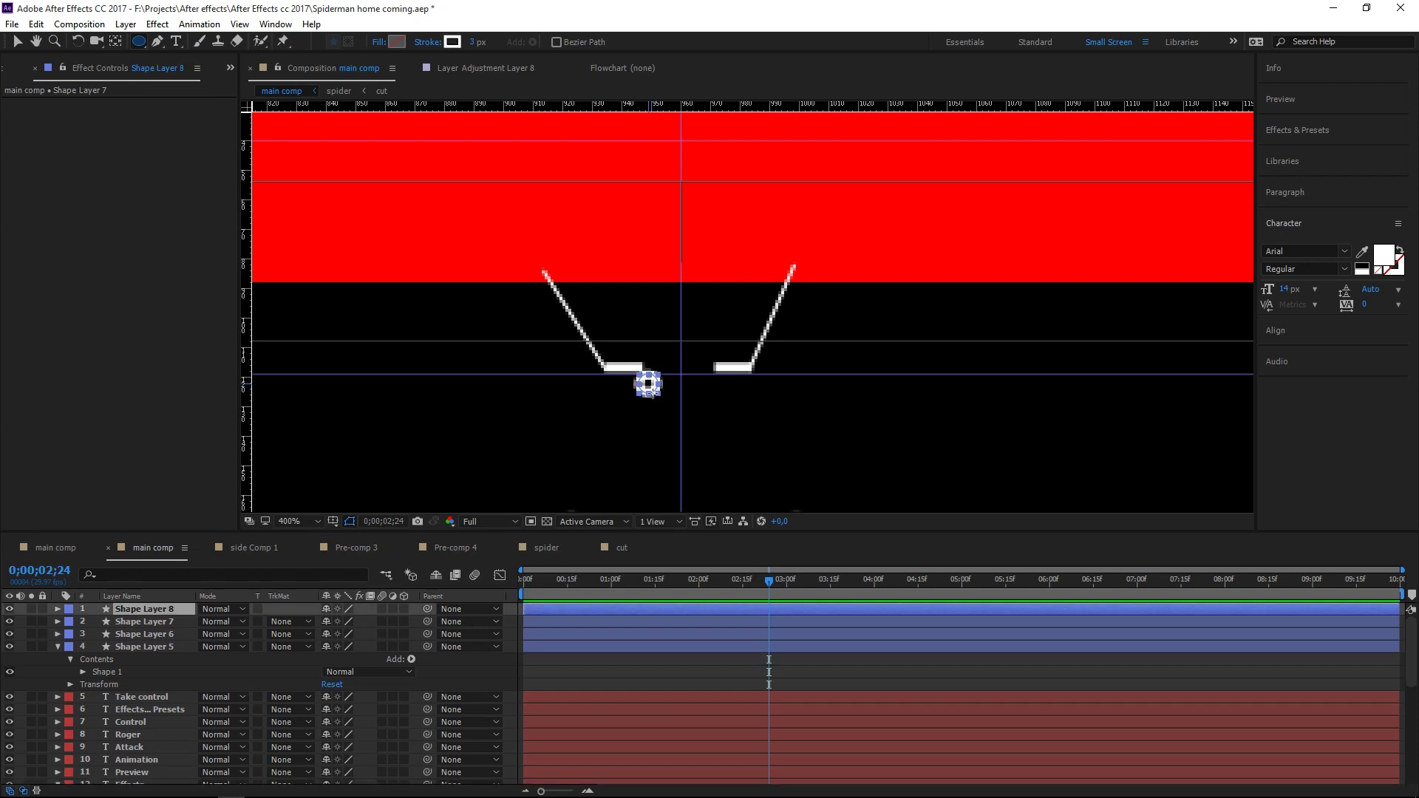
click(401, 39)
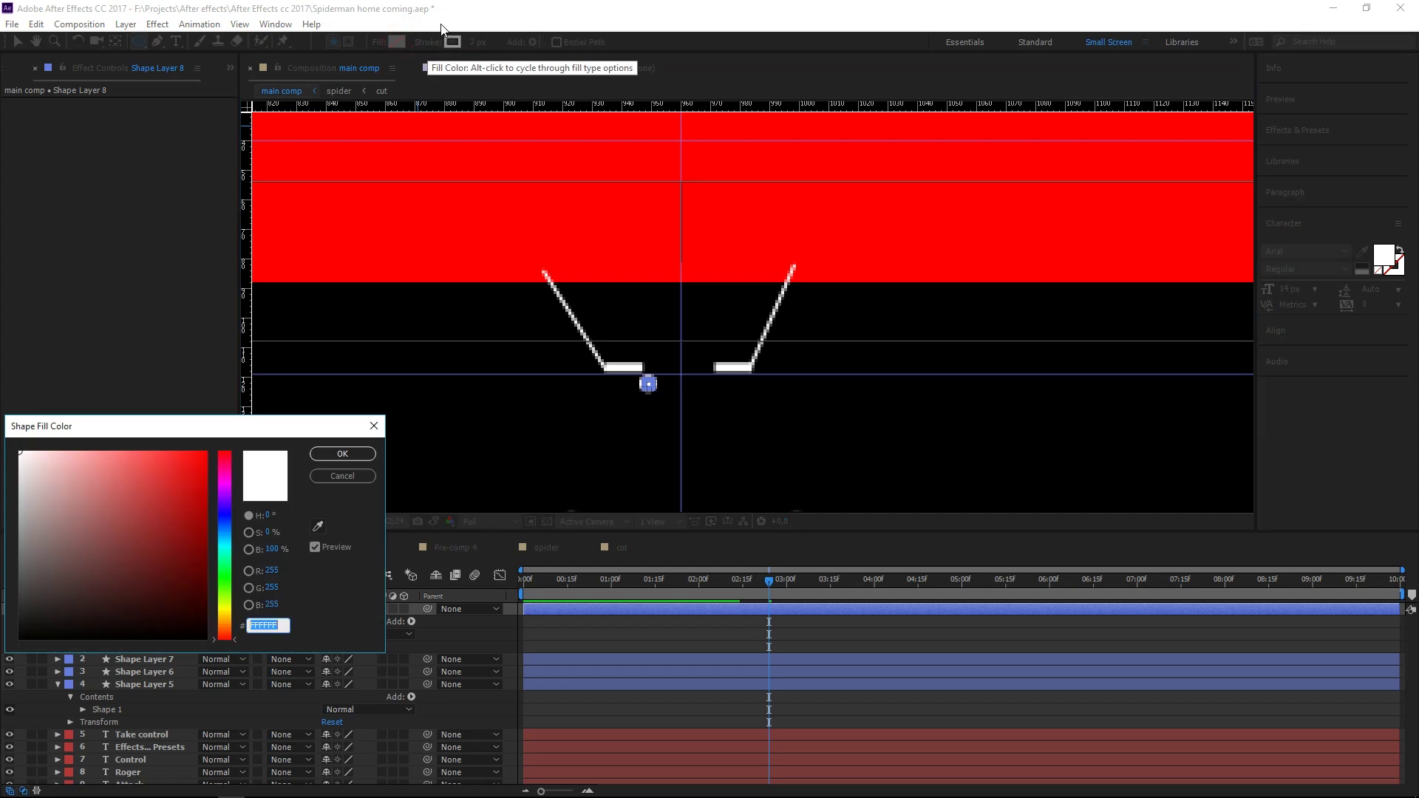
key(Return)
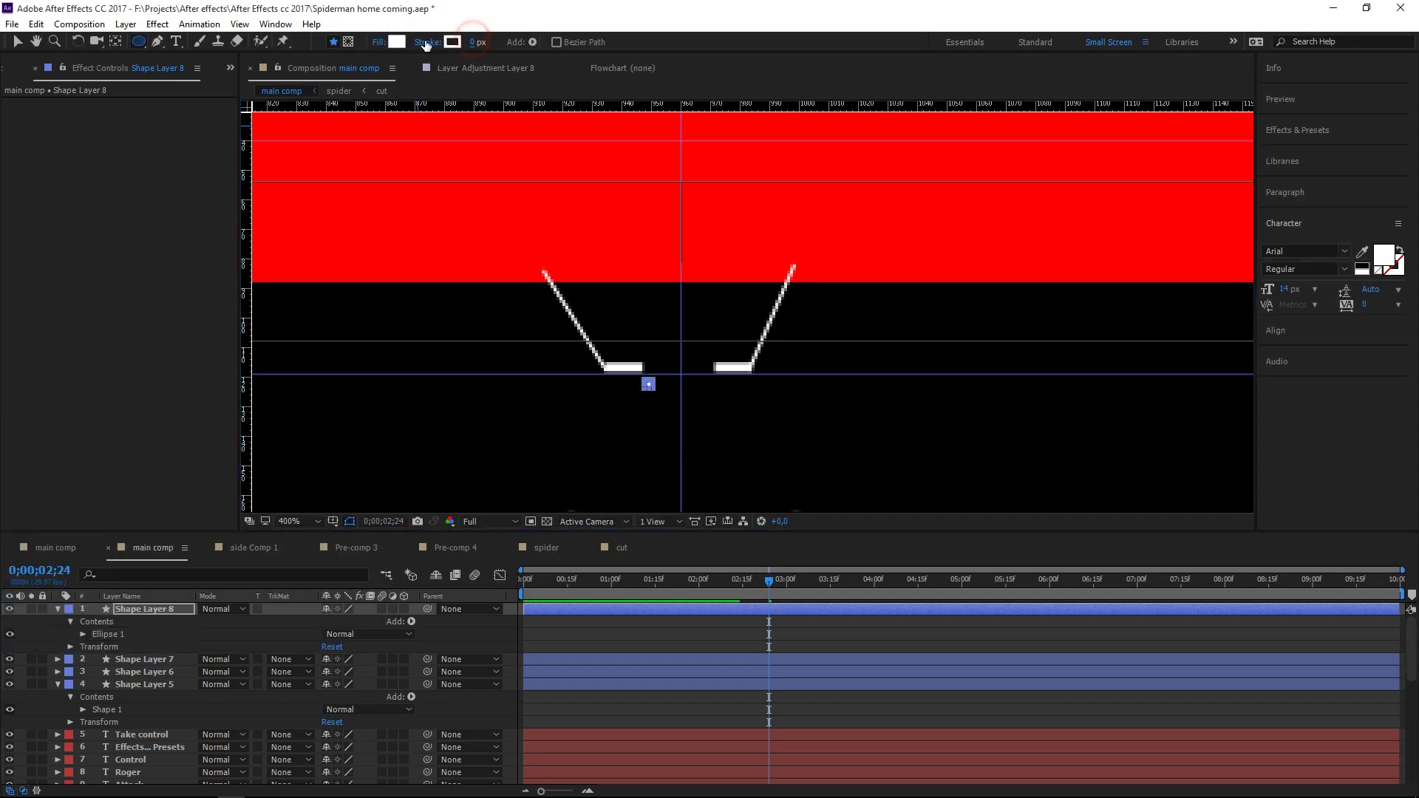
click(593, 415)
key(v)
click(601, 412)
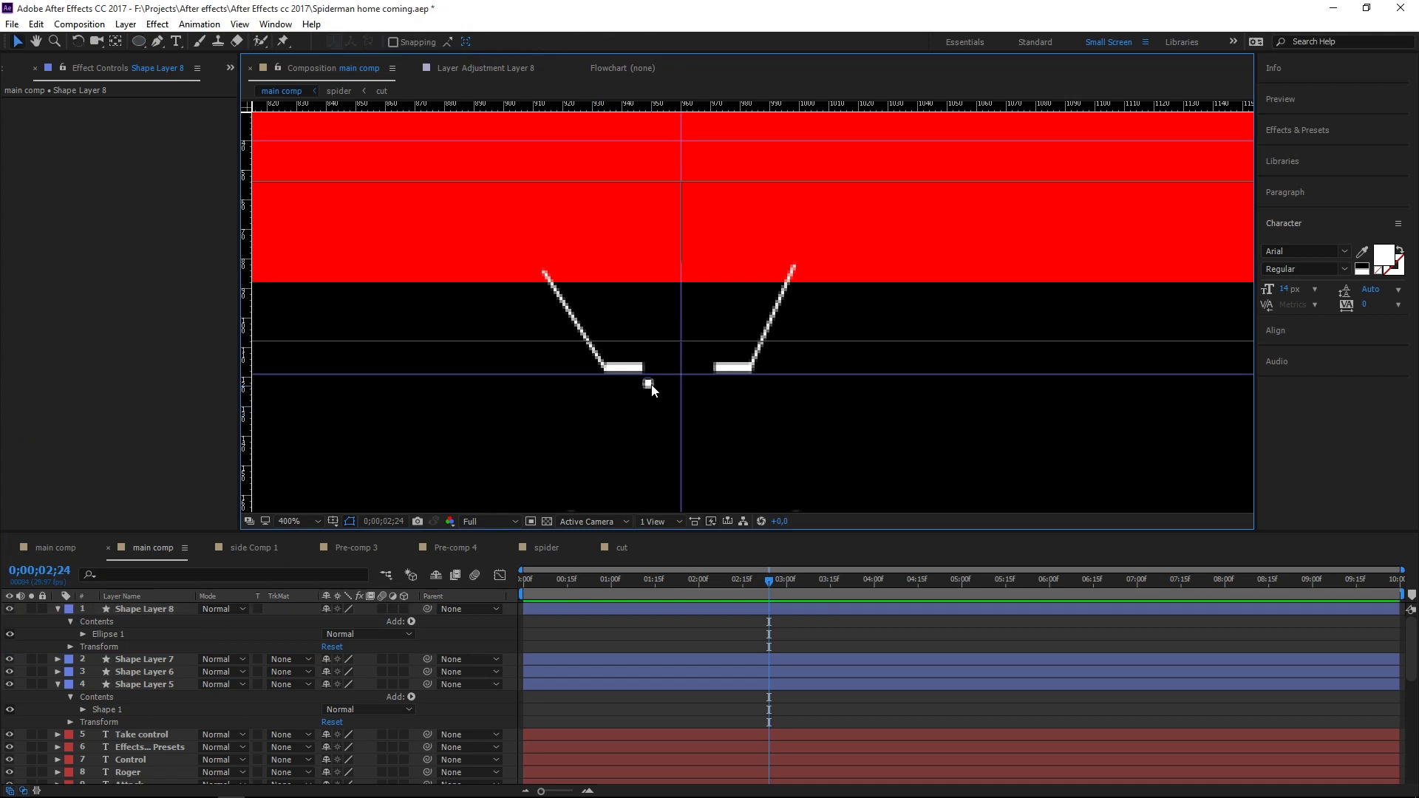
- Duplicate the dot and nudge both dots into place under the bars
click(649, 384)
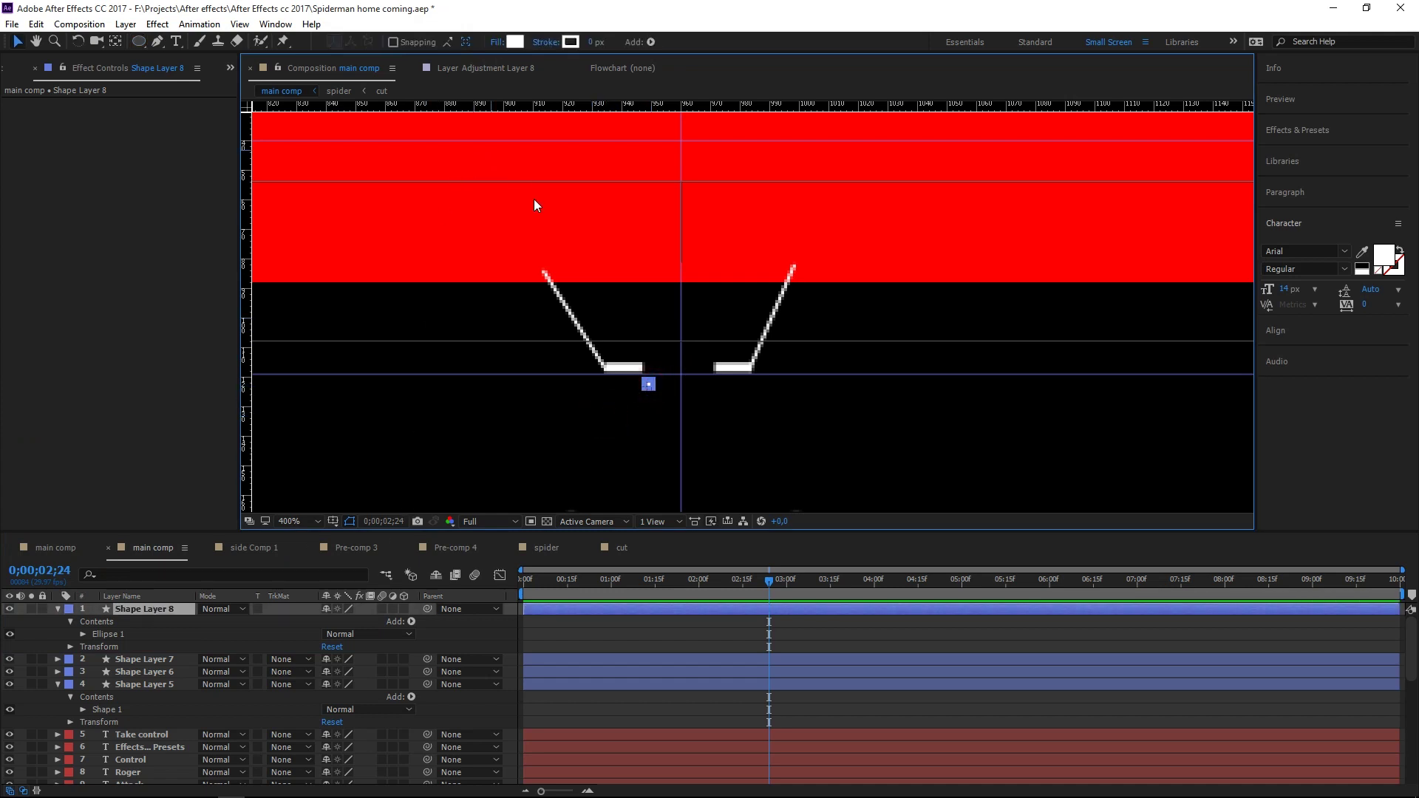
key(ctrl+d)
key(Right)
key(Right)
key(Right)
key(Right)
key(Right)
key(Right)
key(Right)
key(Right)
key(Right)
key(Right)
key(Right)
key(Right)
key(Right)
key(Right)
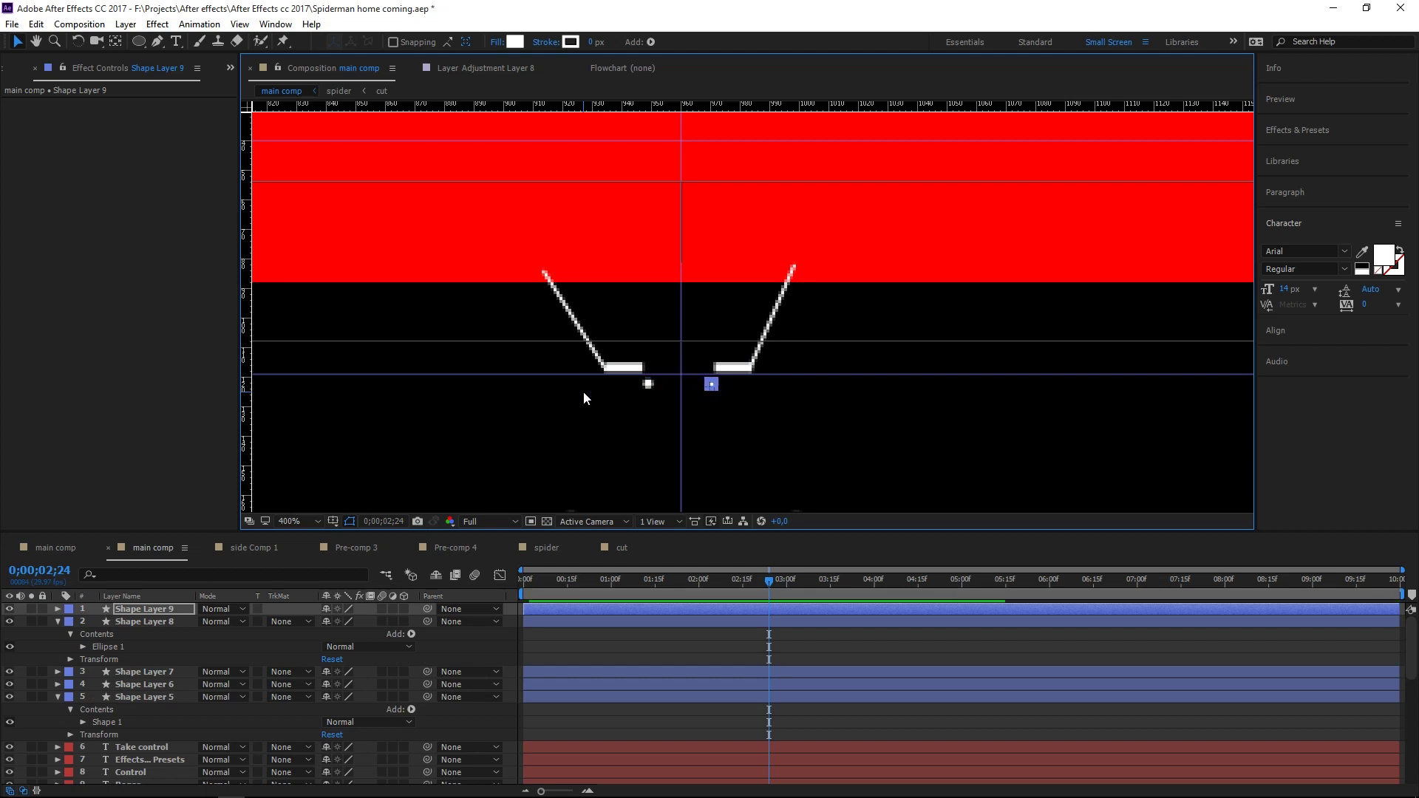
key(Left)
click(647, 384)
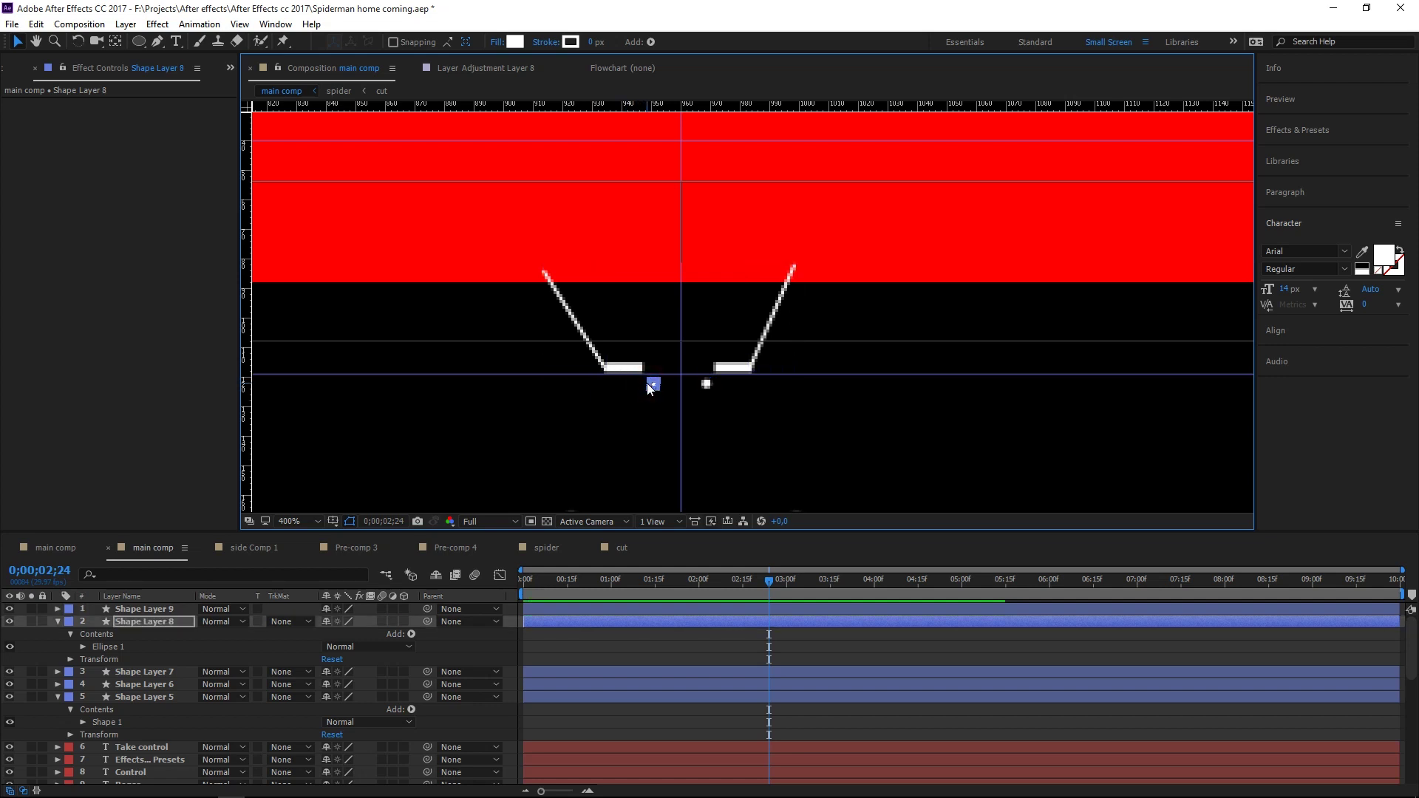
key(Right)
- Select both dots and change their fill colour to red
ctrl+click(172, 608)
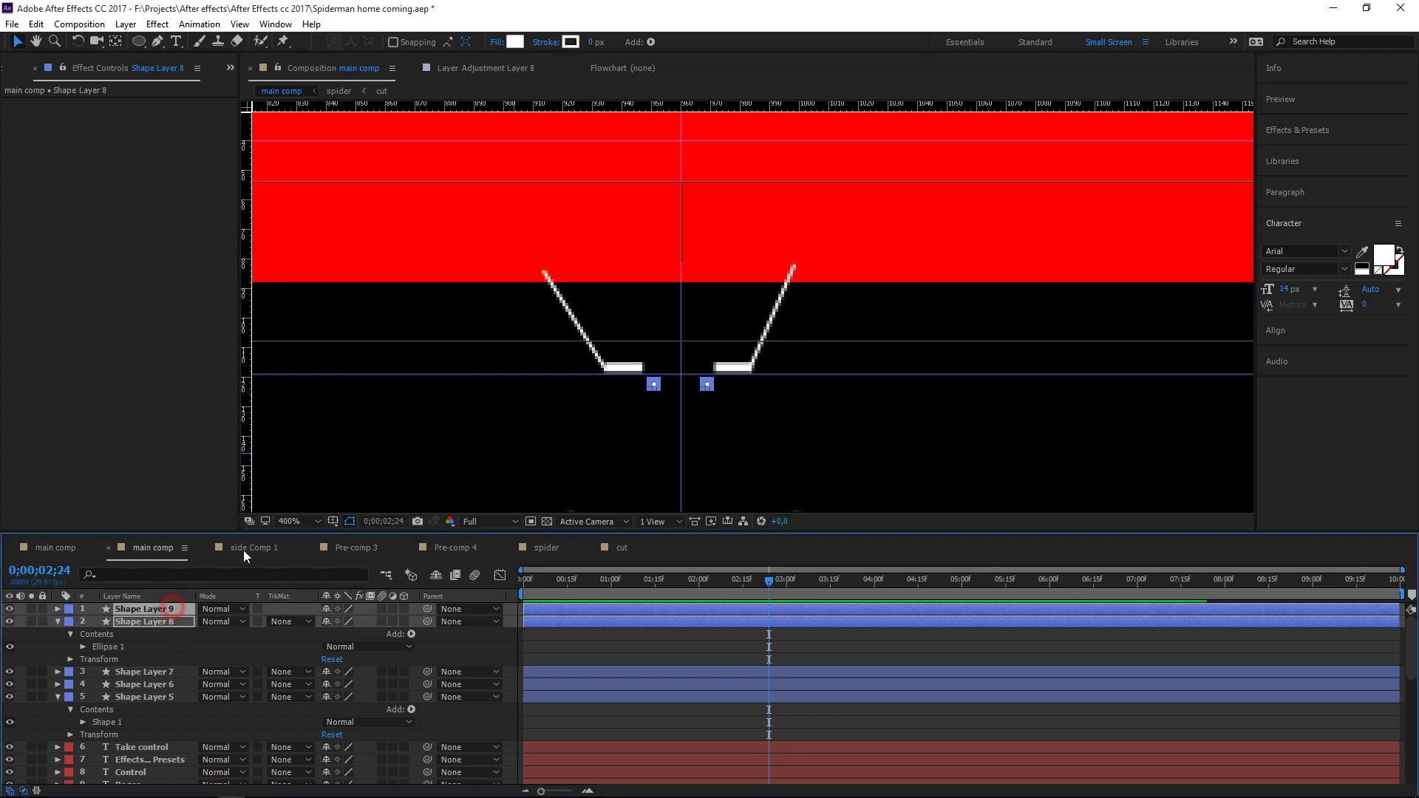
click(514, 42)
click(164, 511)
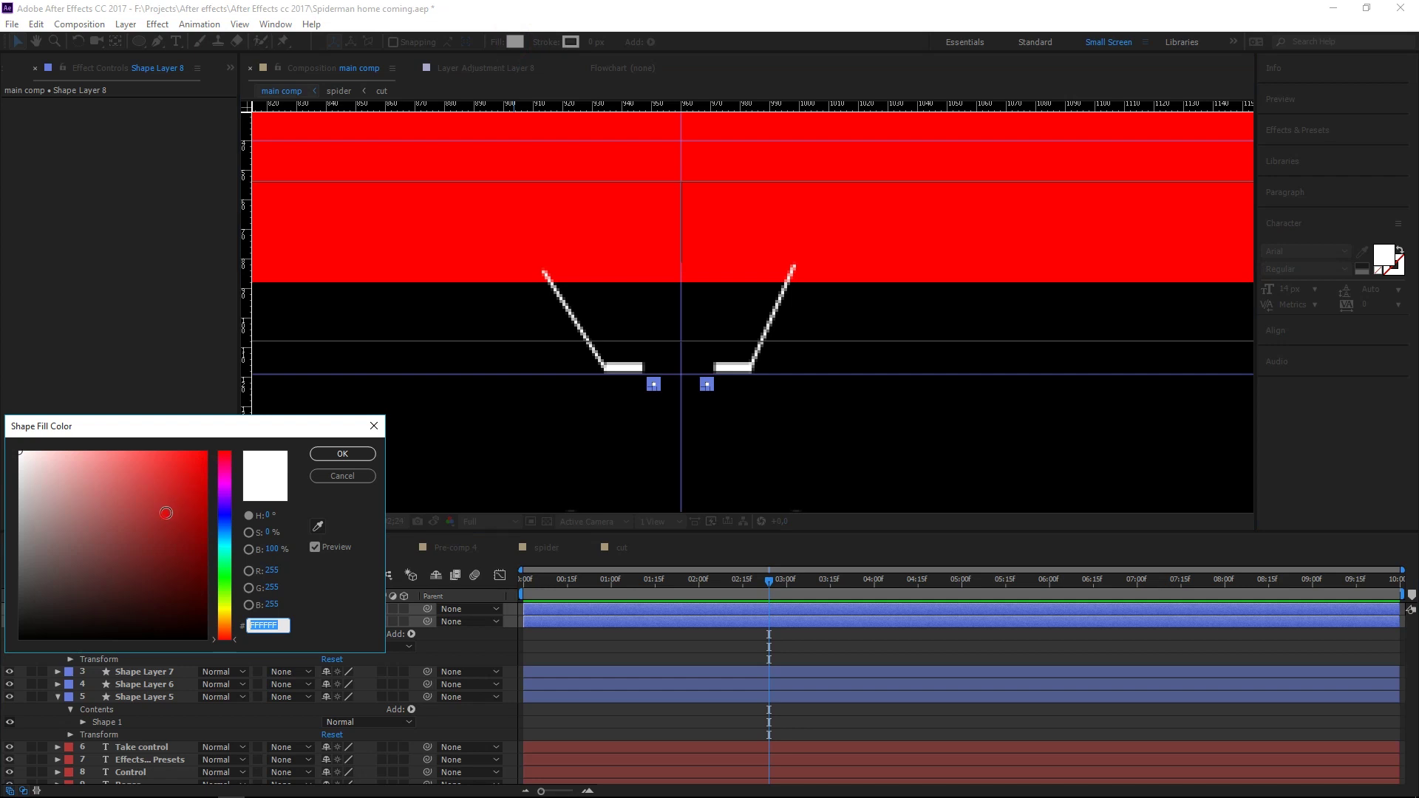
click(327, 452)
click(450, 436)
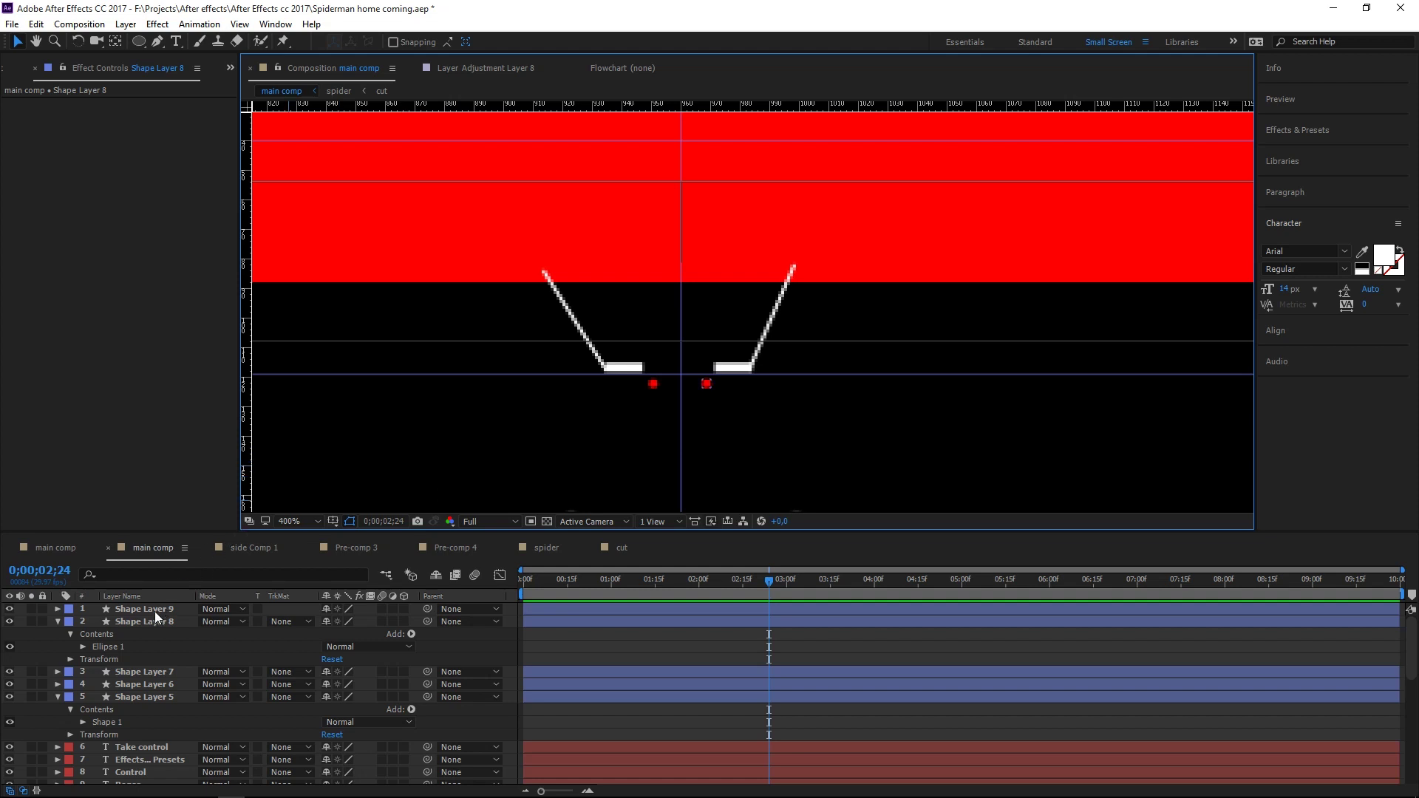
click(57, 621)
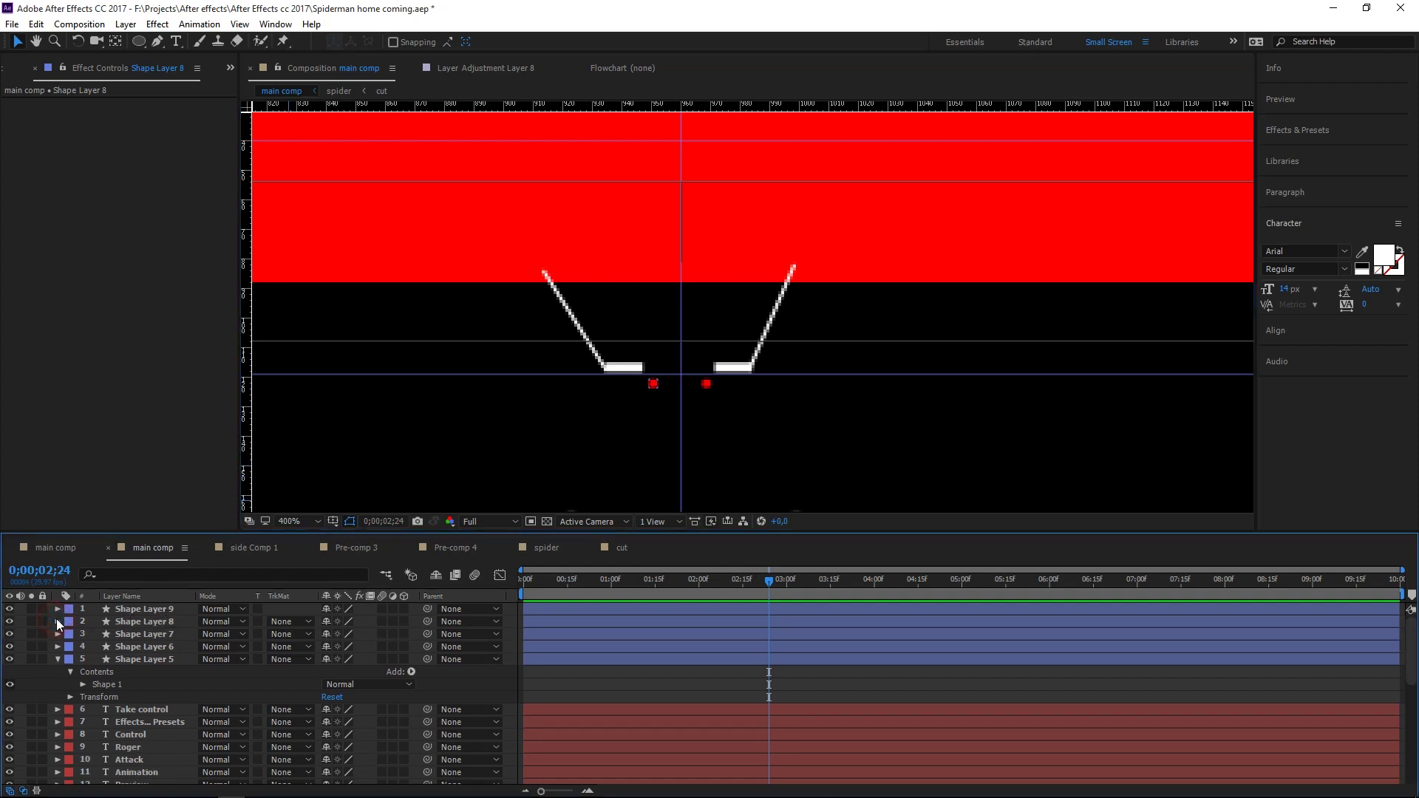
- Rename the two dot layers 'red 1' and 'red 2'
click(128, 609)
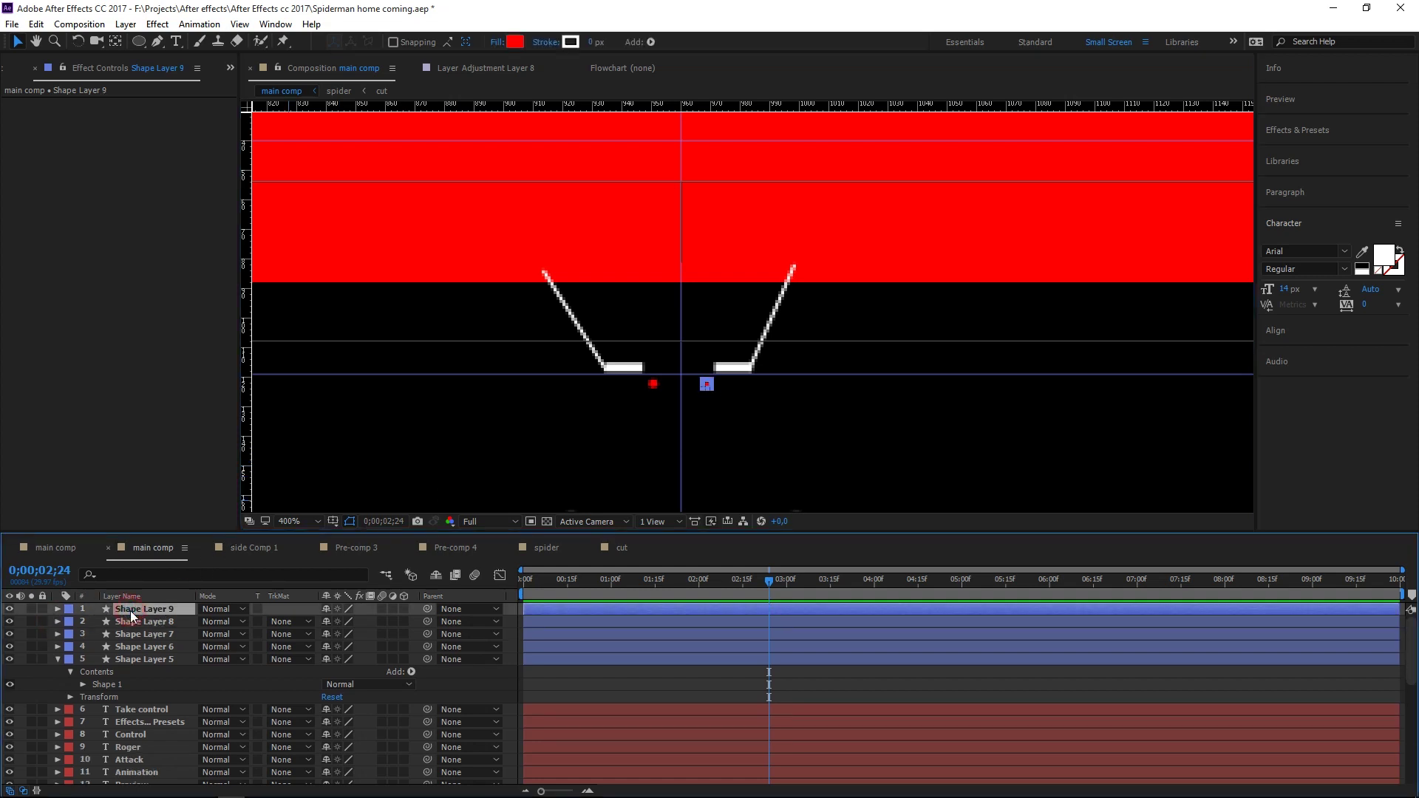
shift+click(135, 621)
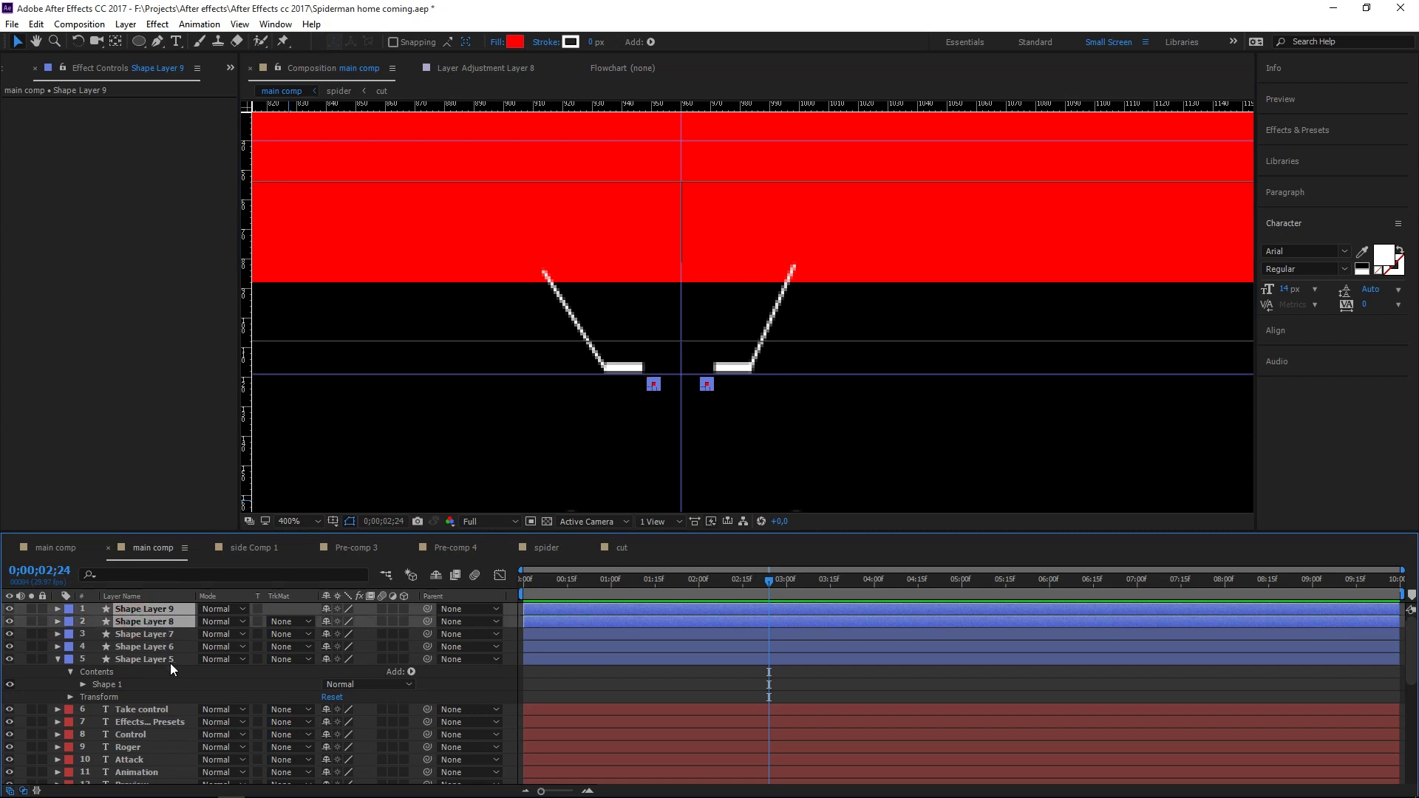
click(170, 660)
click(154, 621)
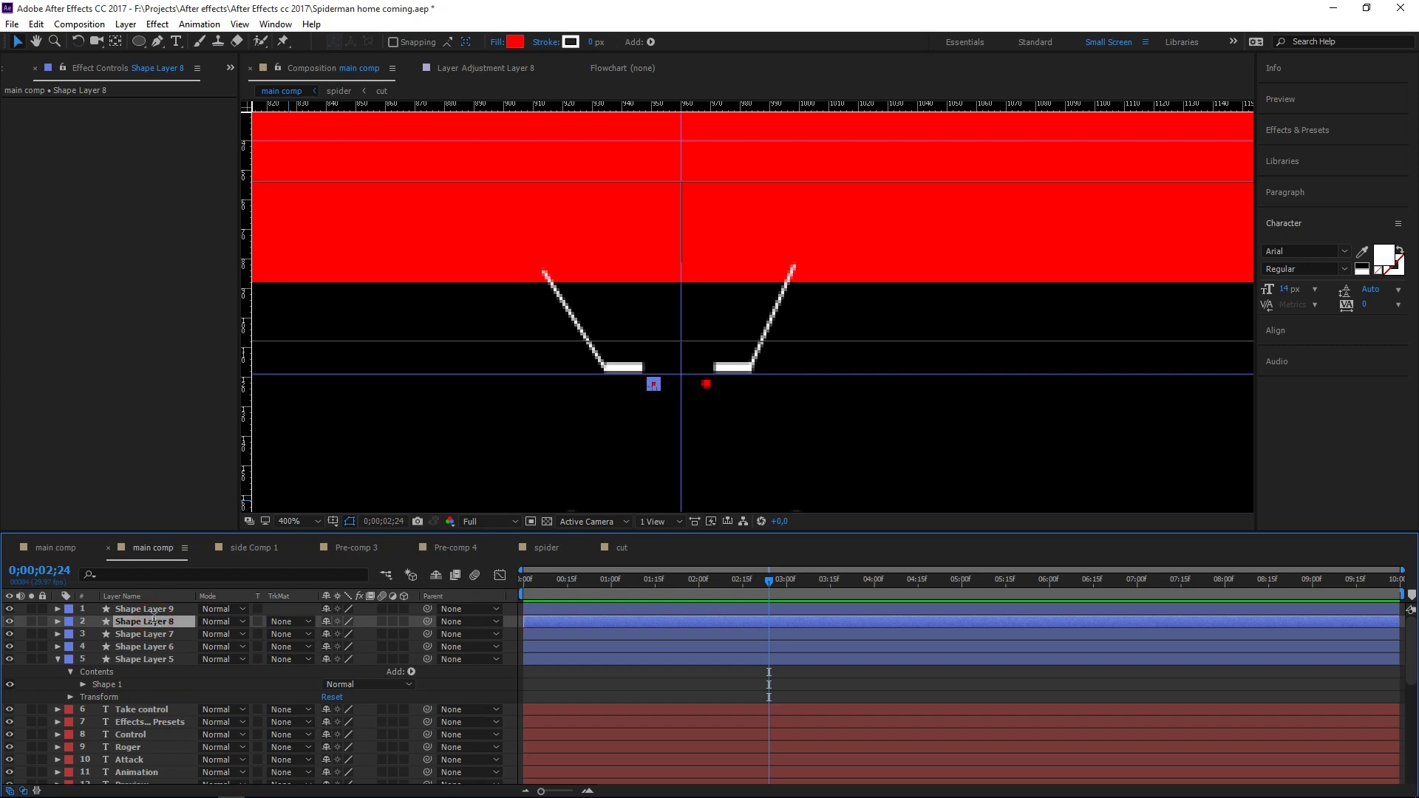
key(Return)
text(red 1)
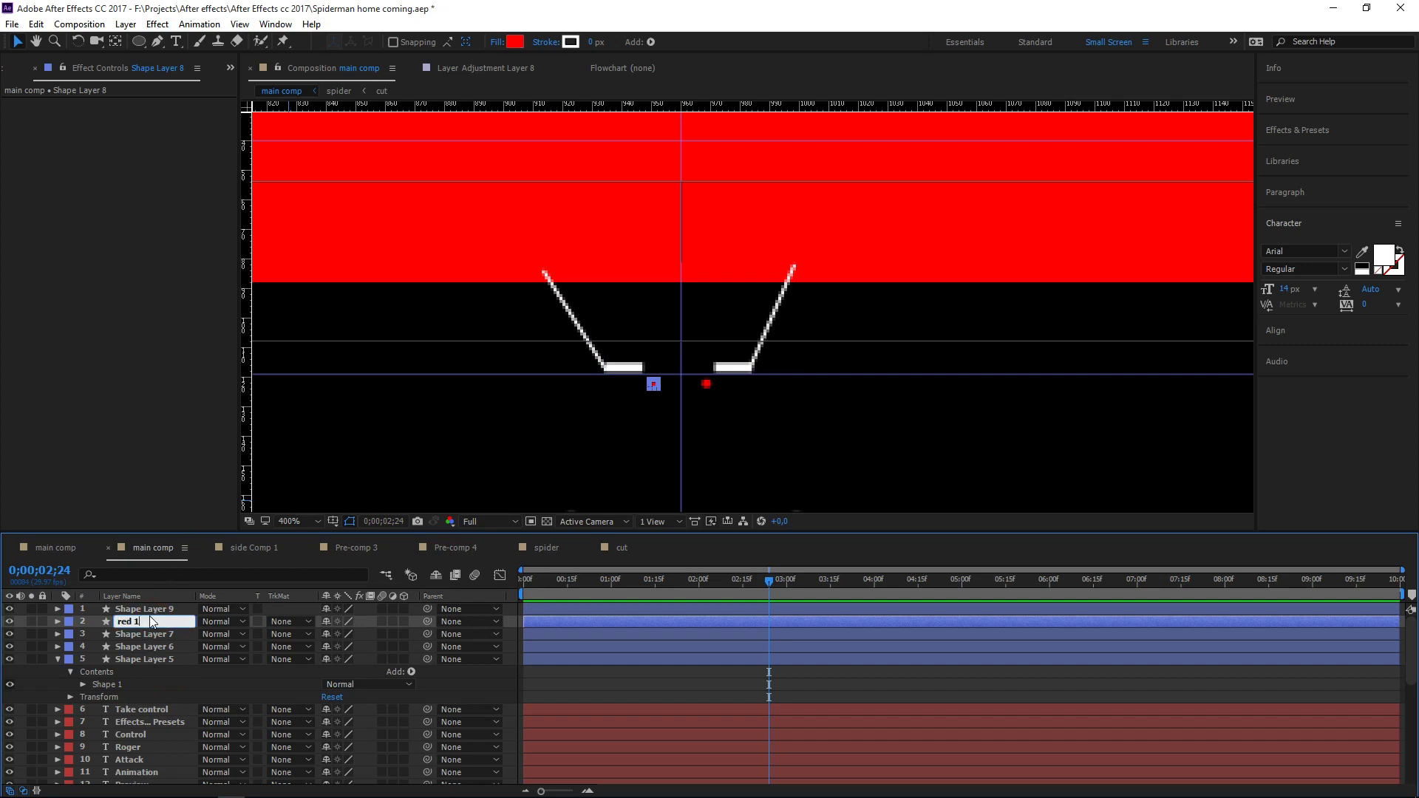
click(157, 609)
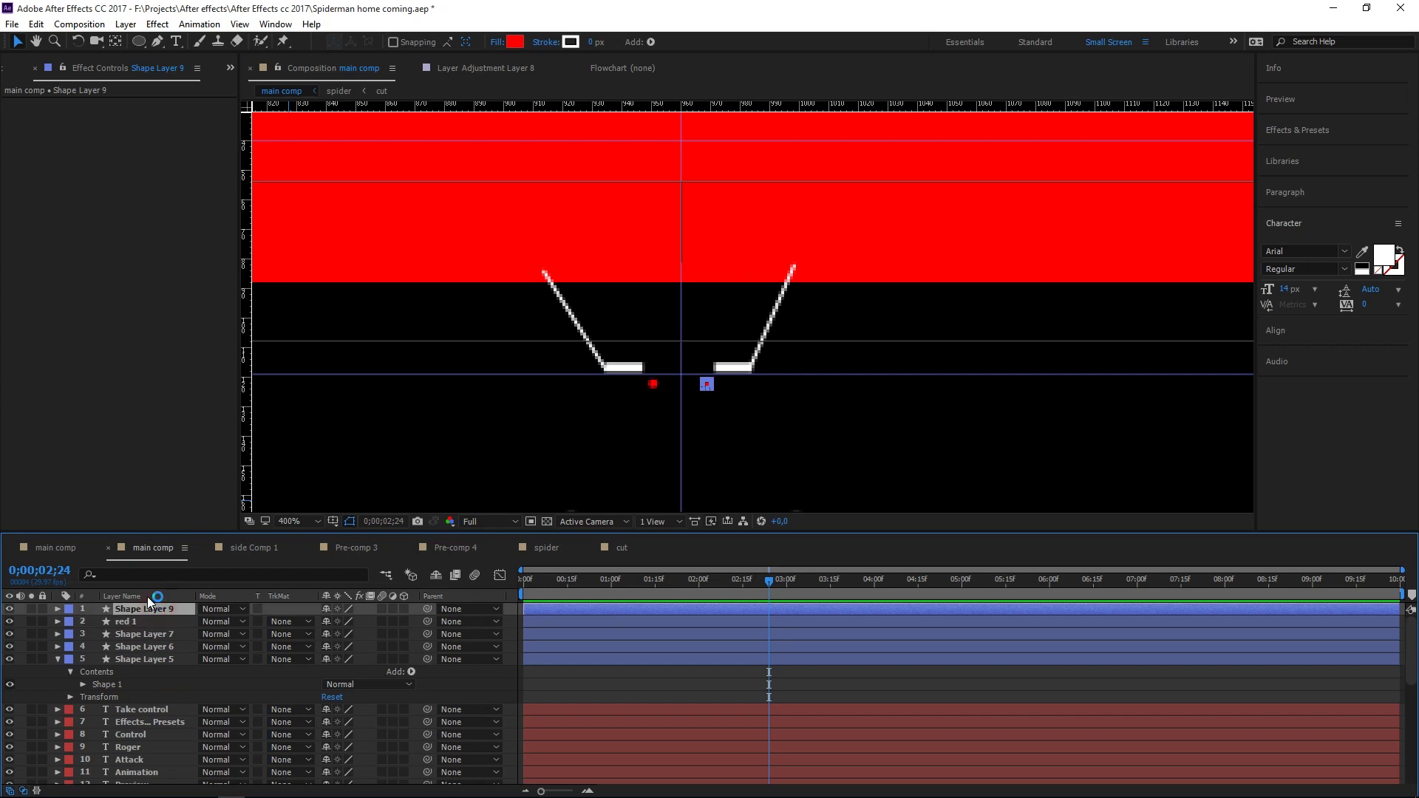
key(Return)
text(red 2)
key(Return)
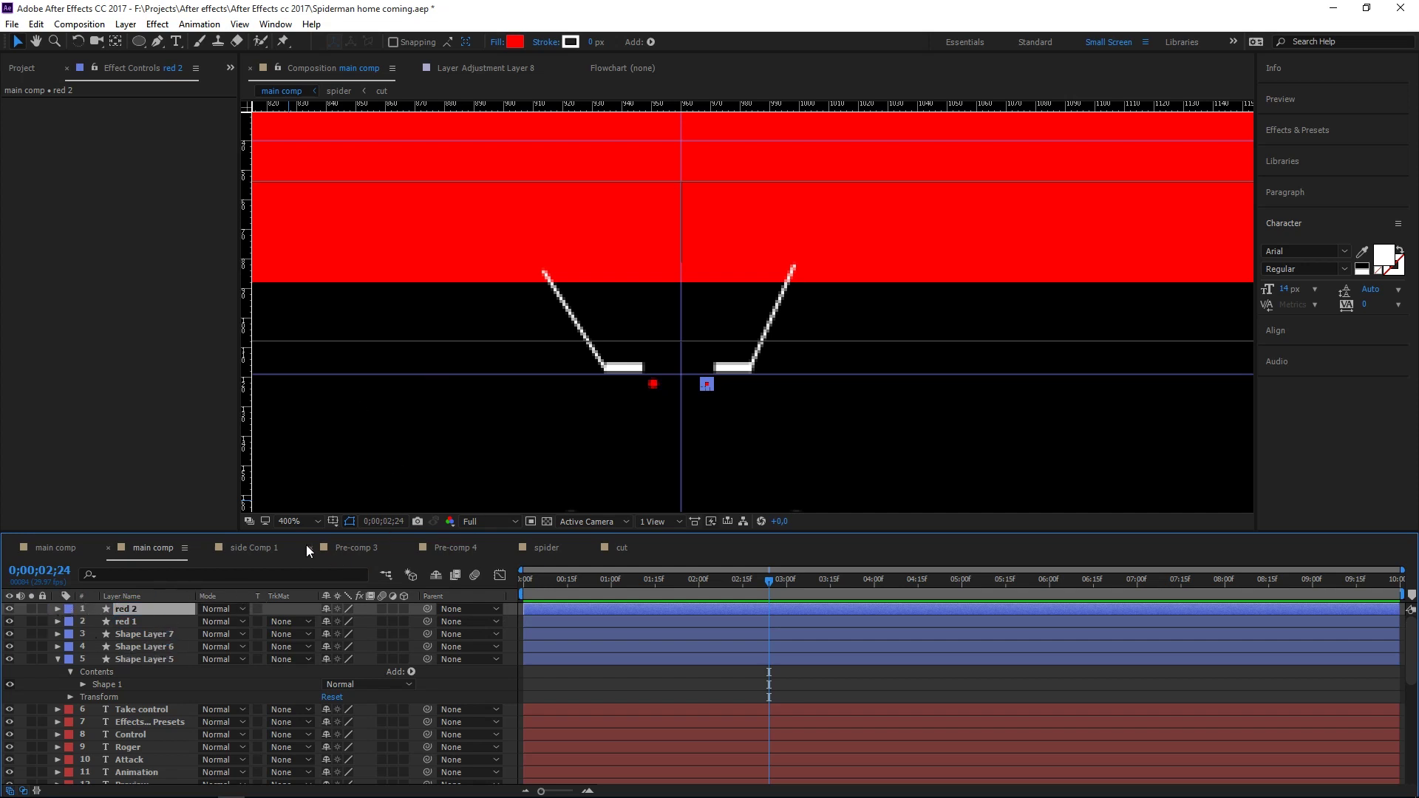
- Select the line and bar shape layers and unlock Shape Layer 3
click(143, 633)
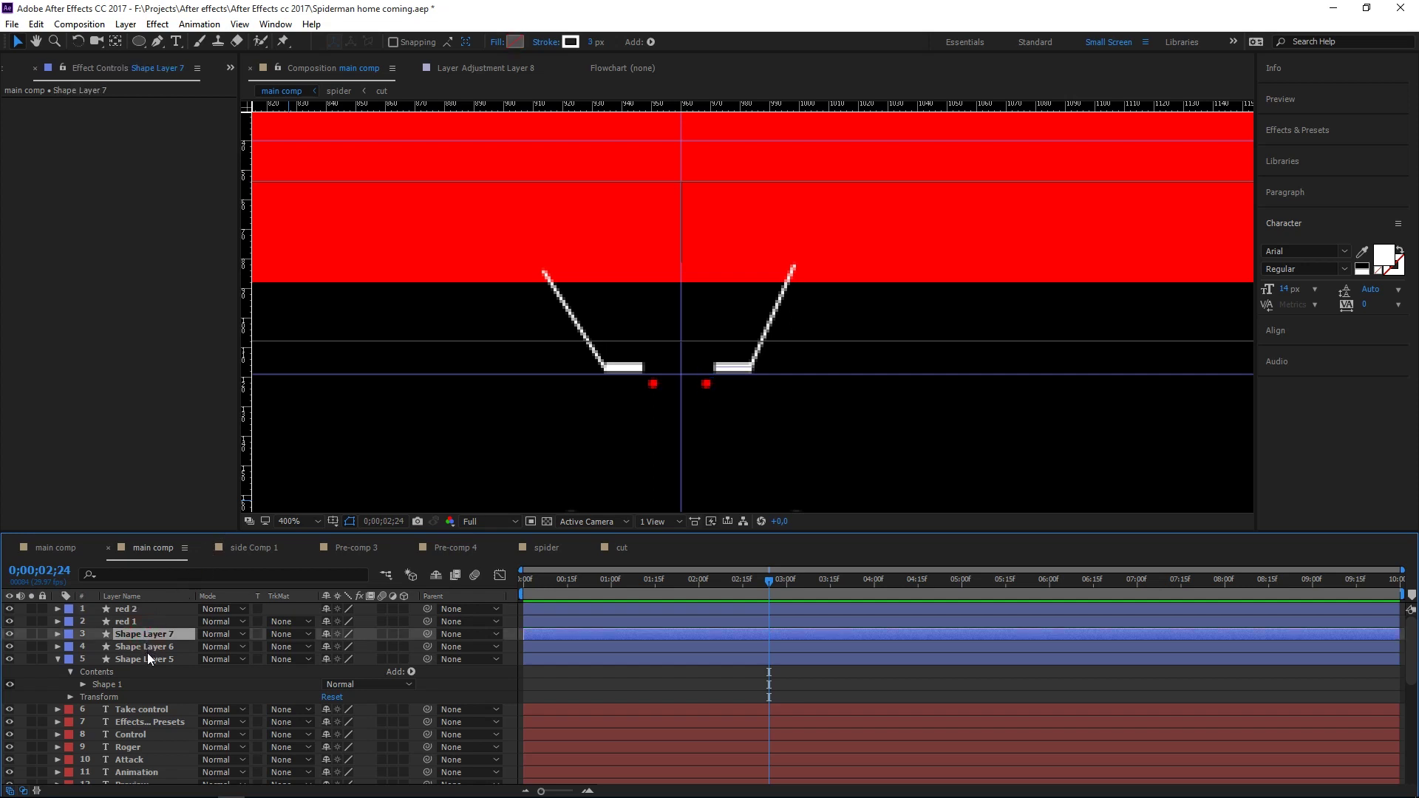
ctrl+click(149, 659)
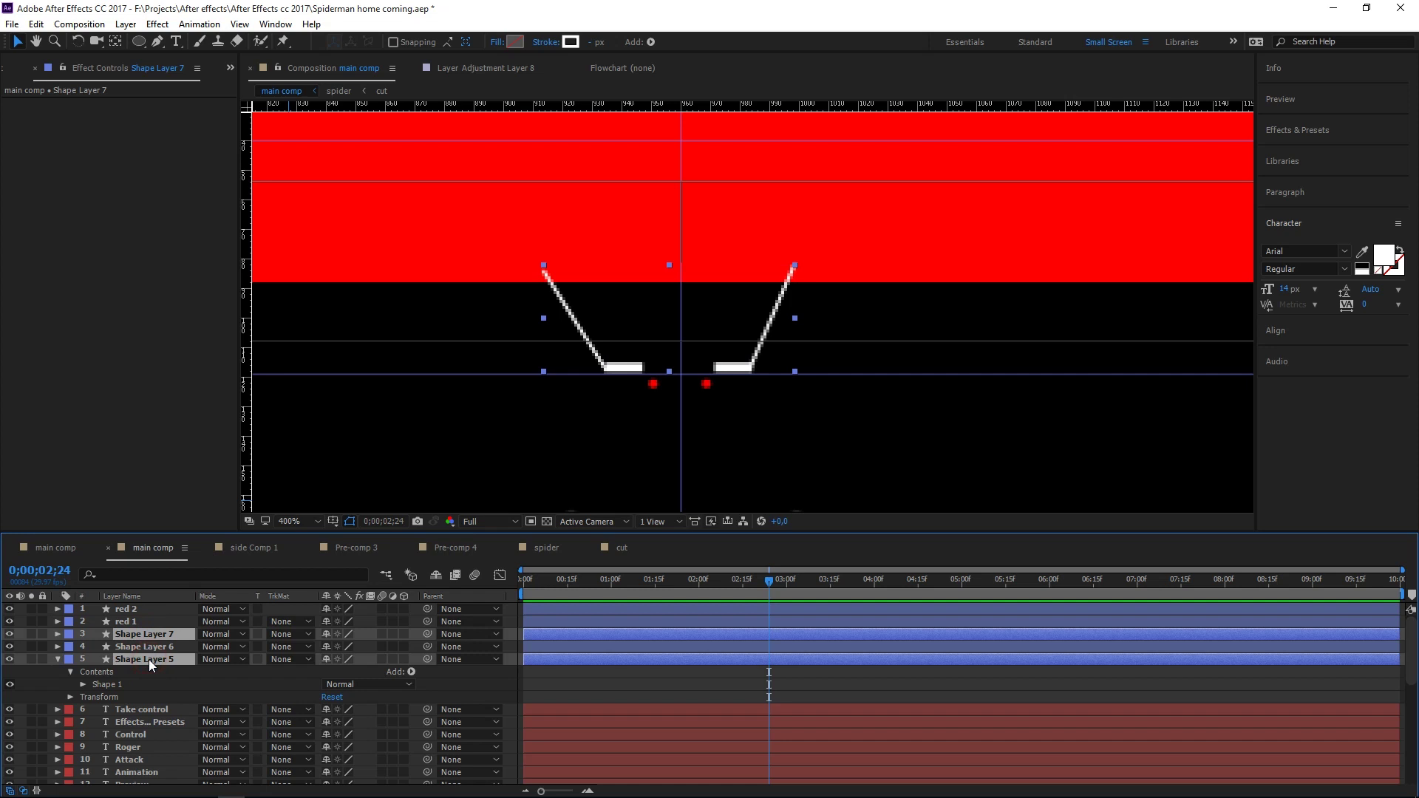
scroll(149, 659, down, 1)
click(153, 611)
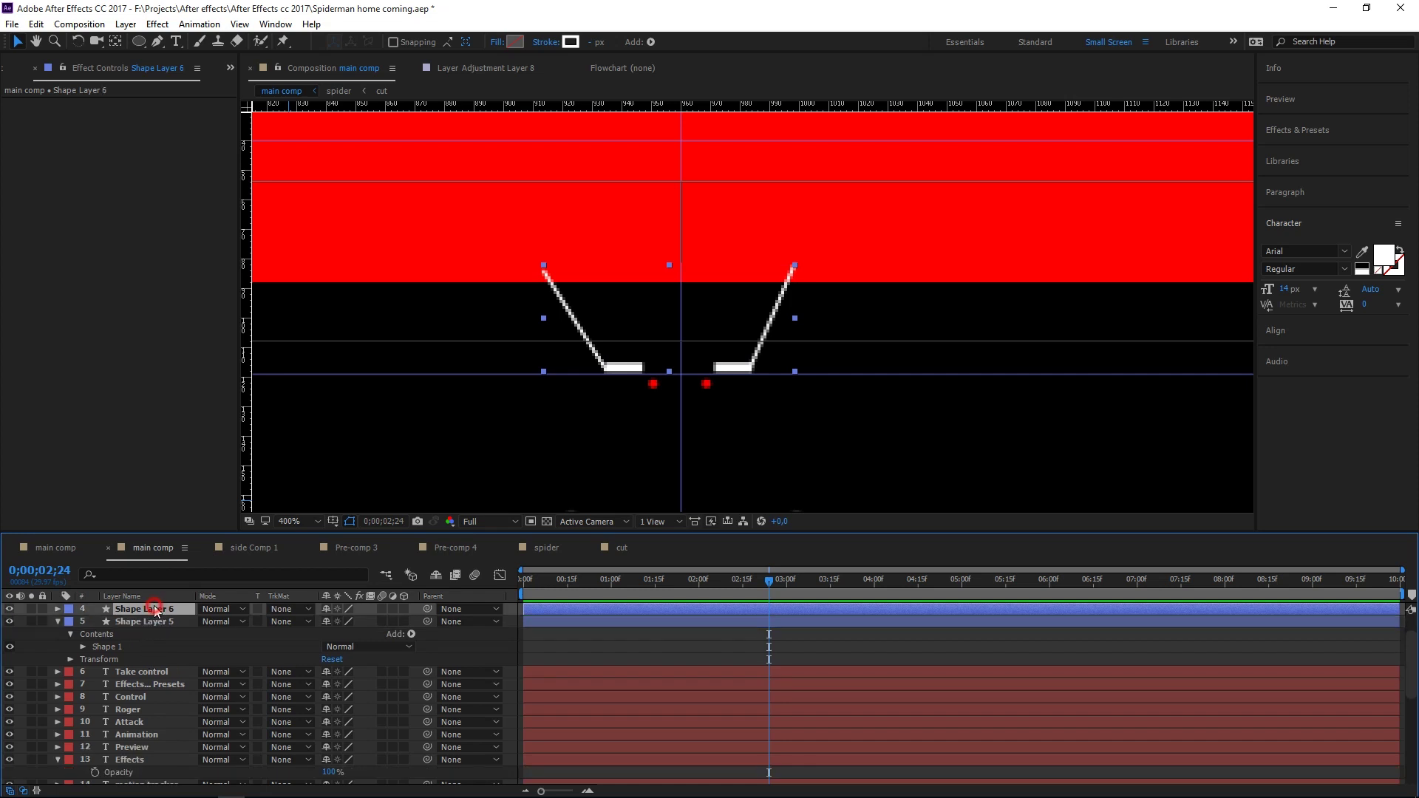
scroll(167, 656, up, 1)
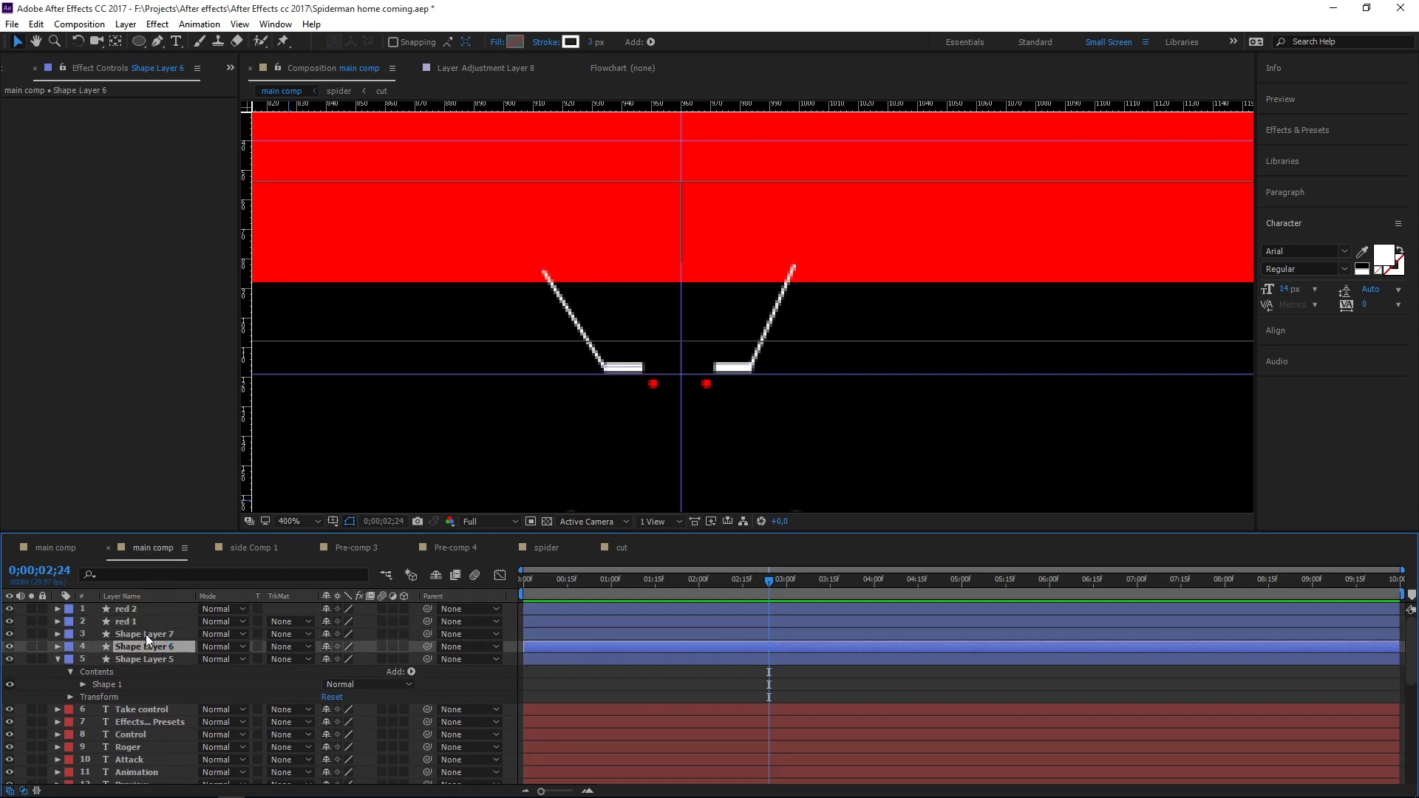
ctrl+click(148, 634)
click(153, 660)
scroll(153, 660, down, 2)
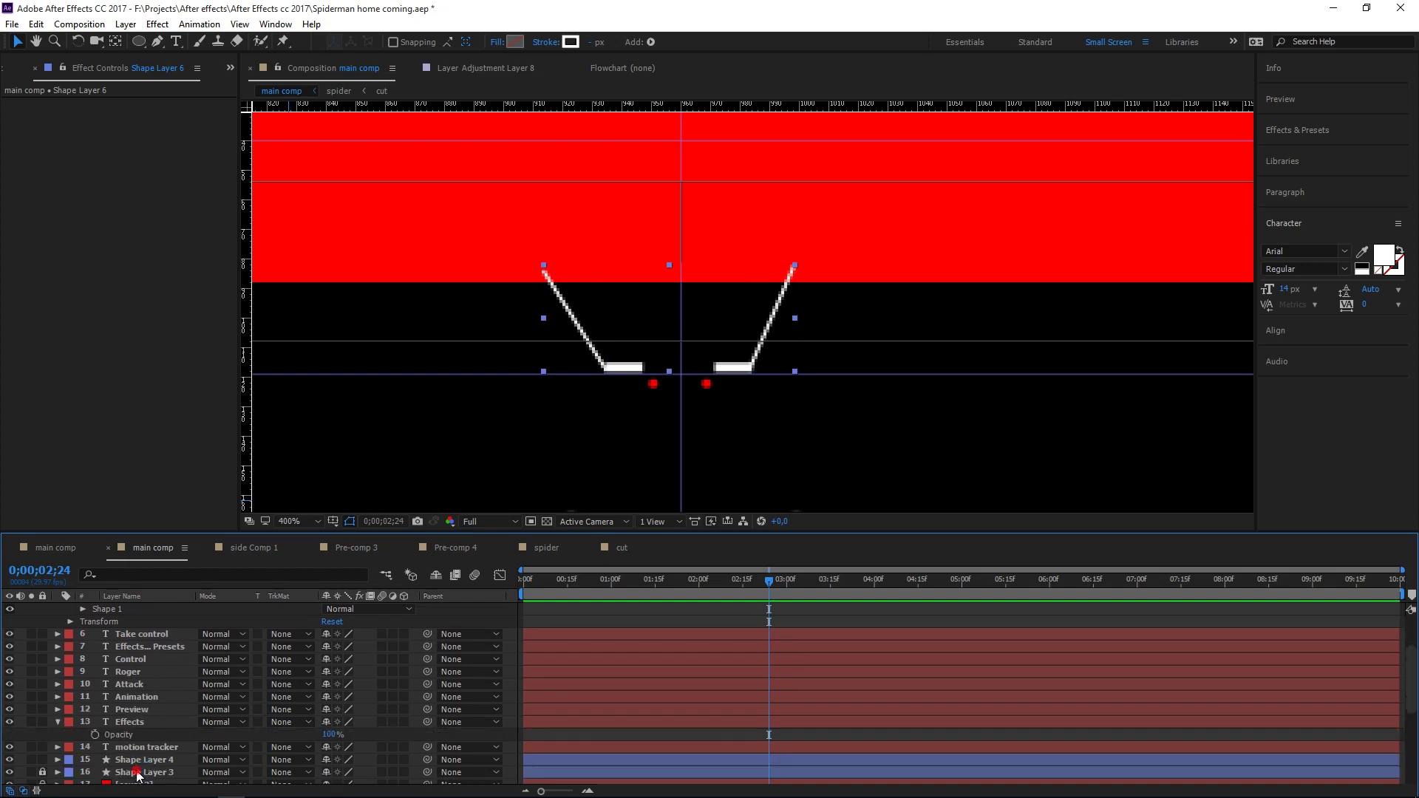
click(43, 773)
- Pre-compose all unlocked layers into Pre-comp 6 and move it beneath both cover layers
key(ctrl+a)
scroll(170, 740, up, 2)
key(ctrl+shift+c)
key(Return)
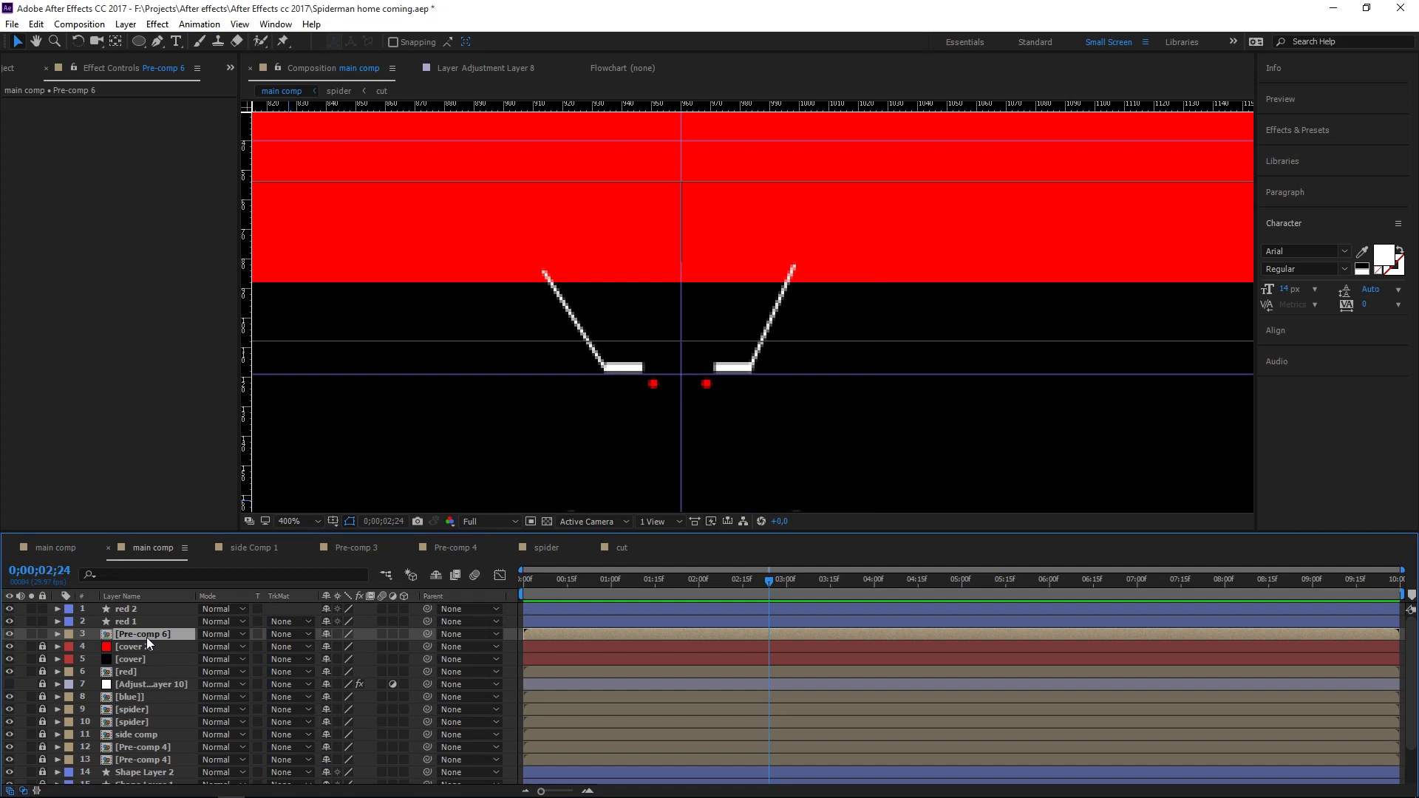
drag(146, 635, 139, 663)
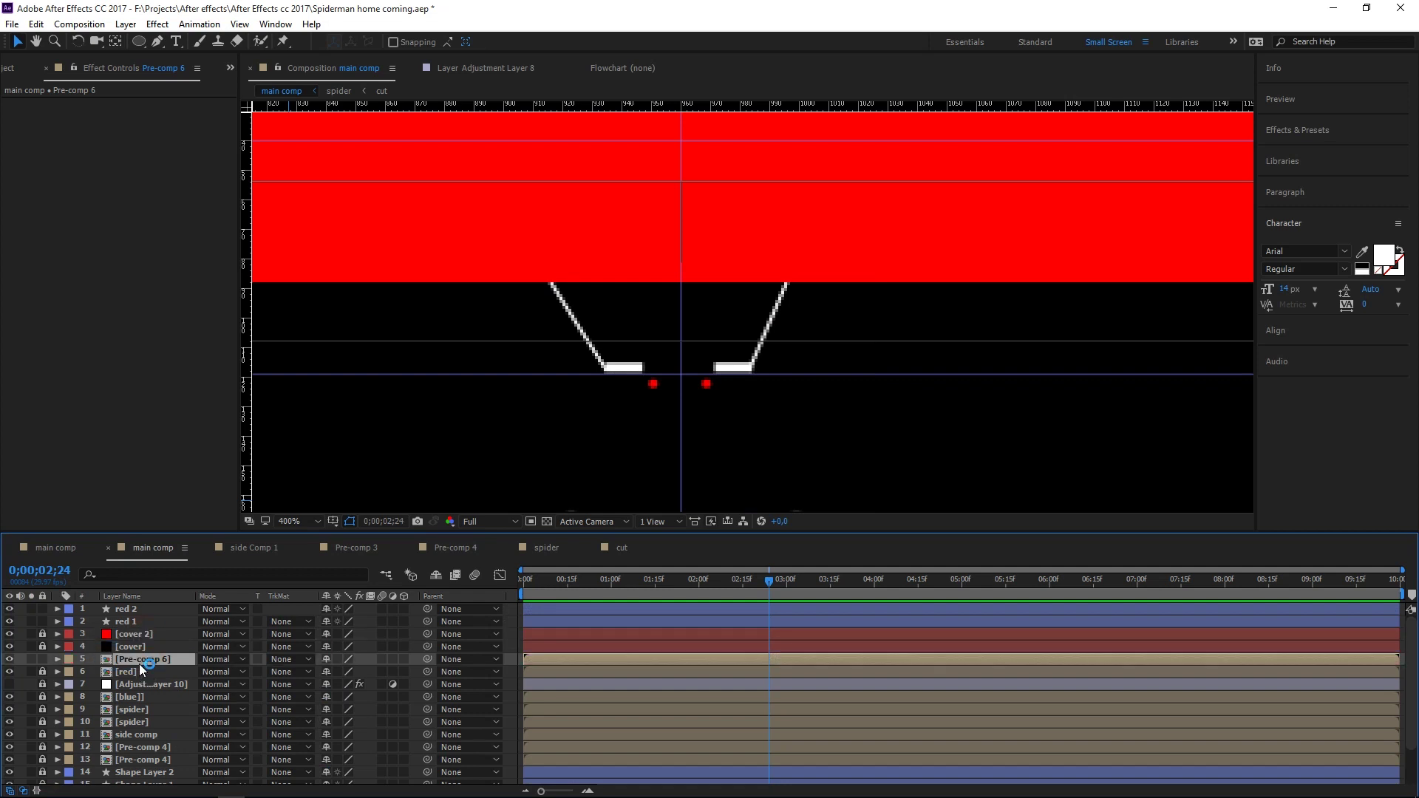
- Unlock cover 2 and change its solid colour from red to black in Solid Settings
click(42, 634)
click(132, 636)
key(ctrl+shift+y)
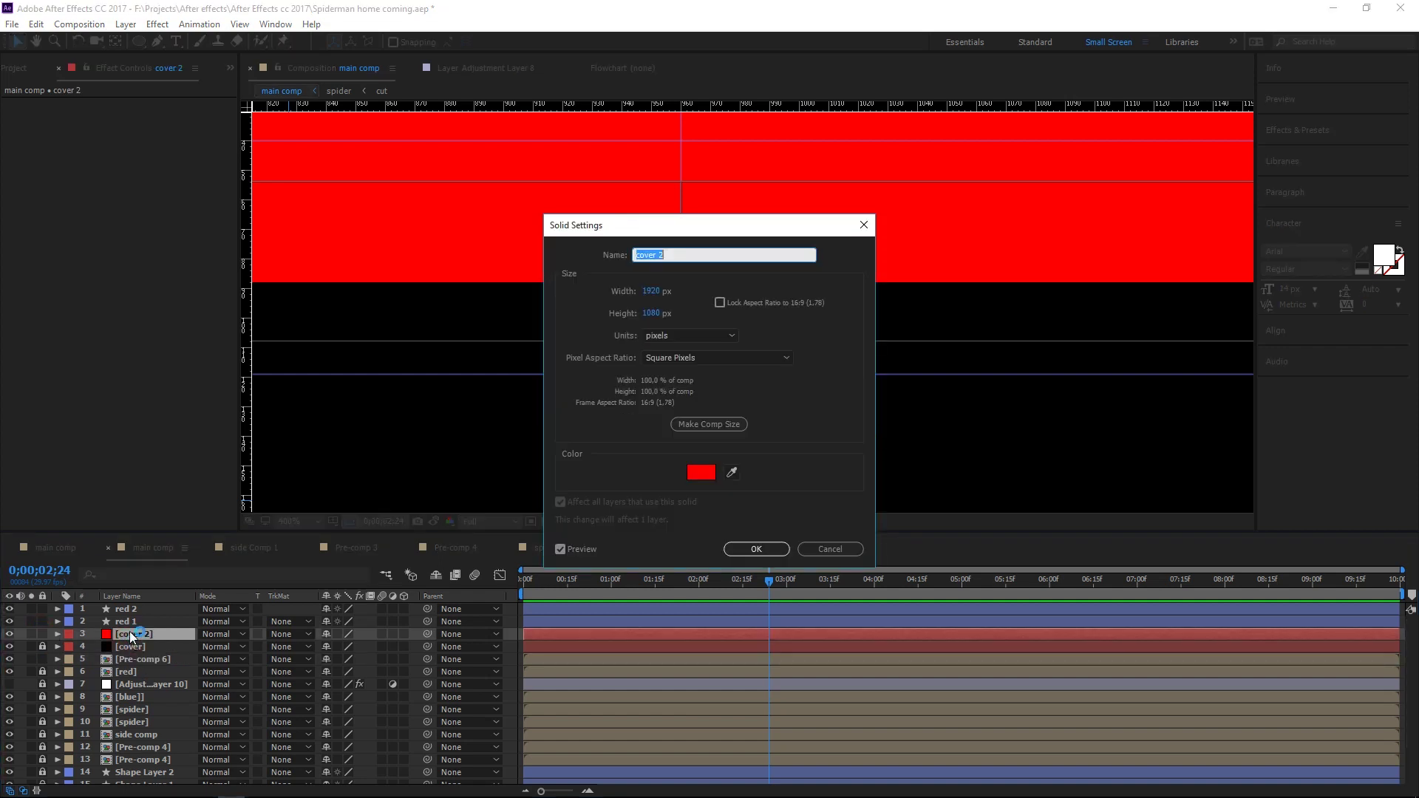
click(701, 472)
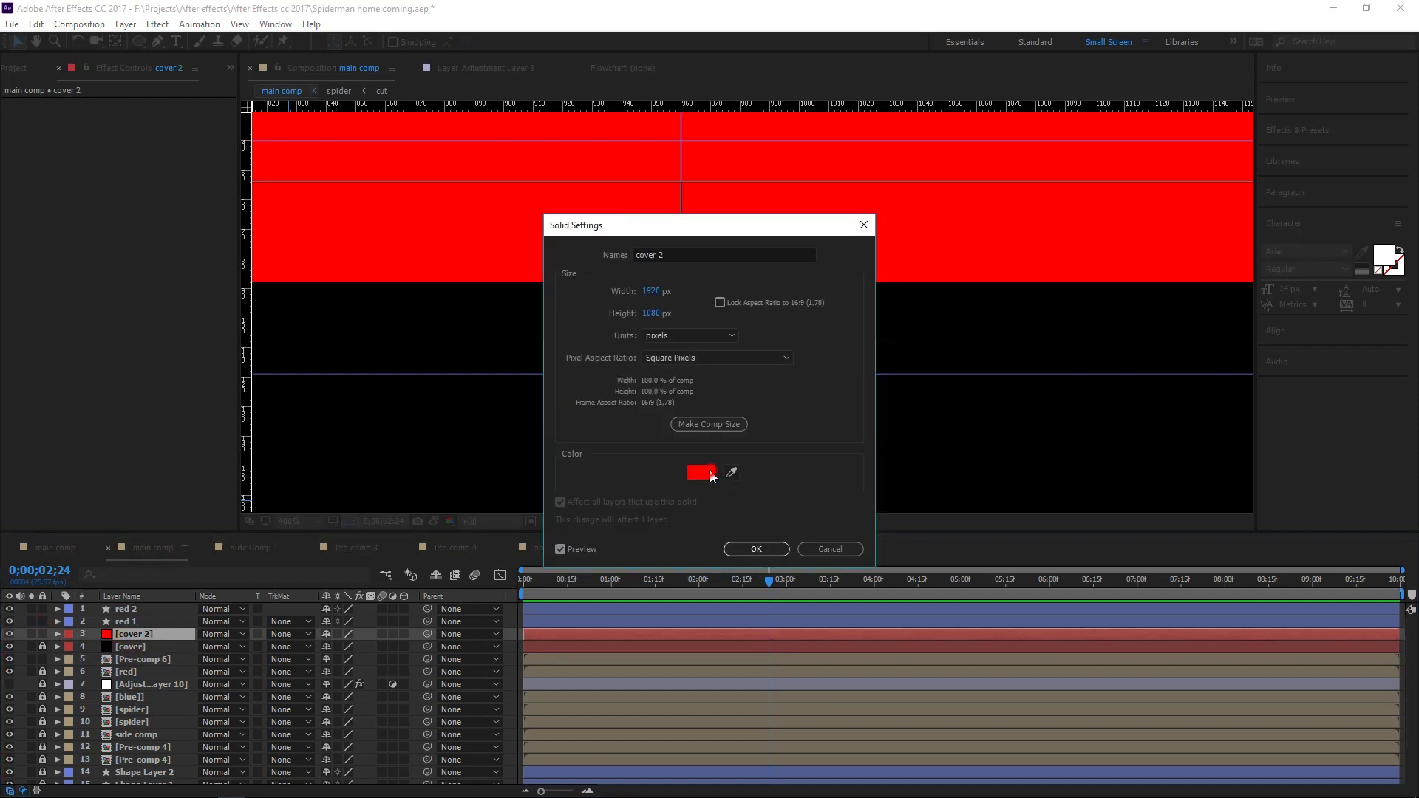
drag(193, 479, 269, 677)
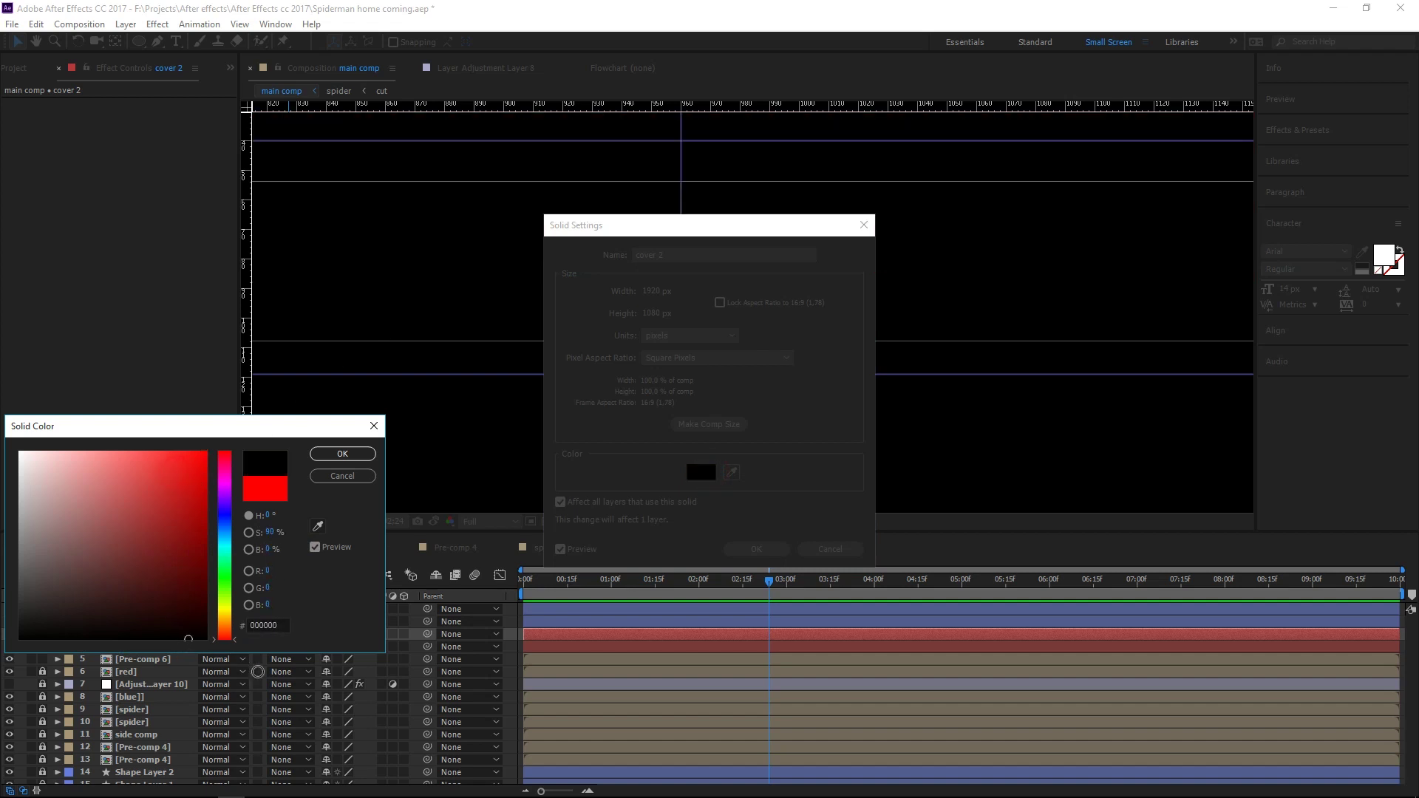
click(342, 454)
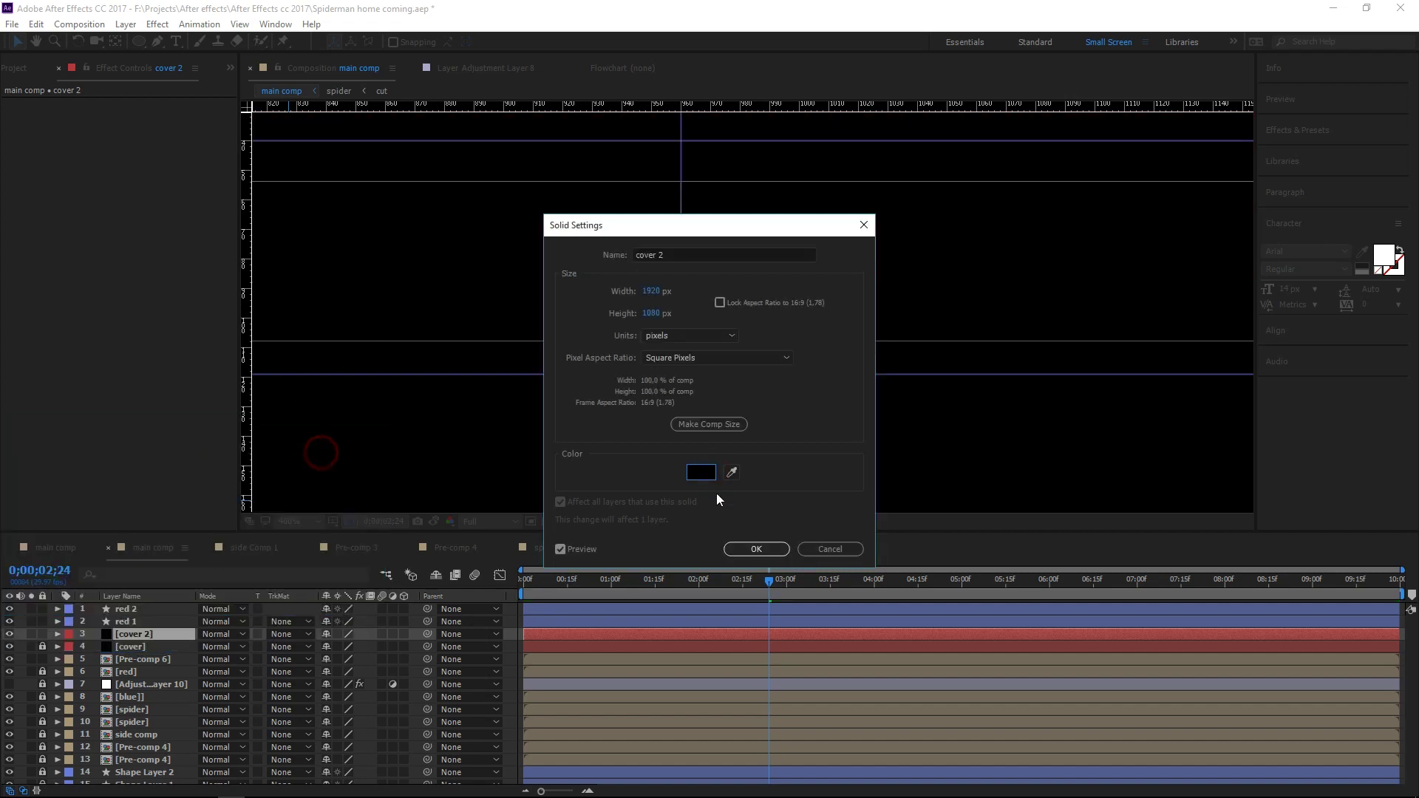
click(743, 550)
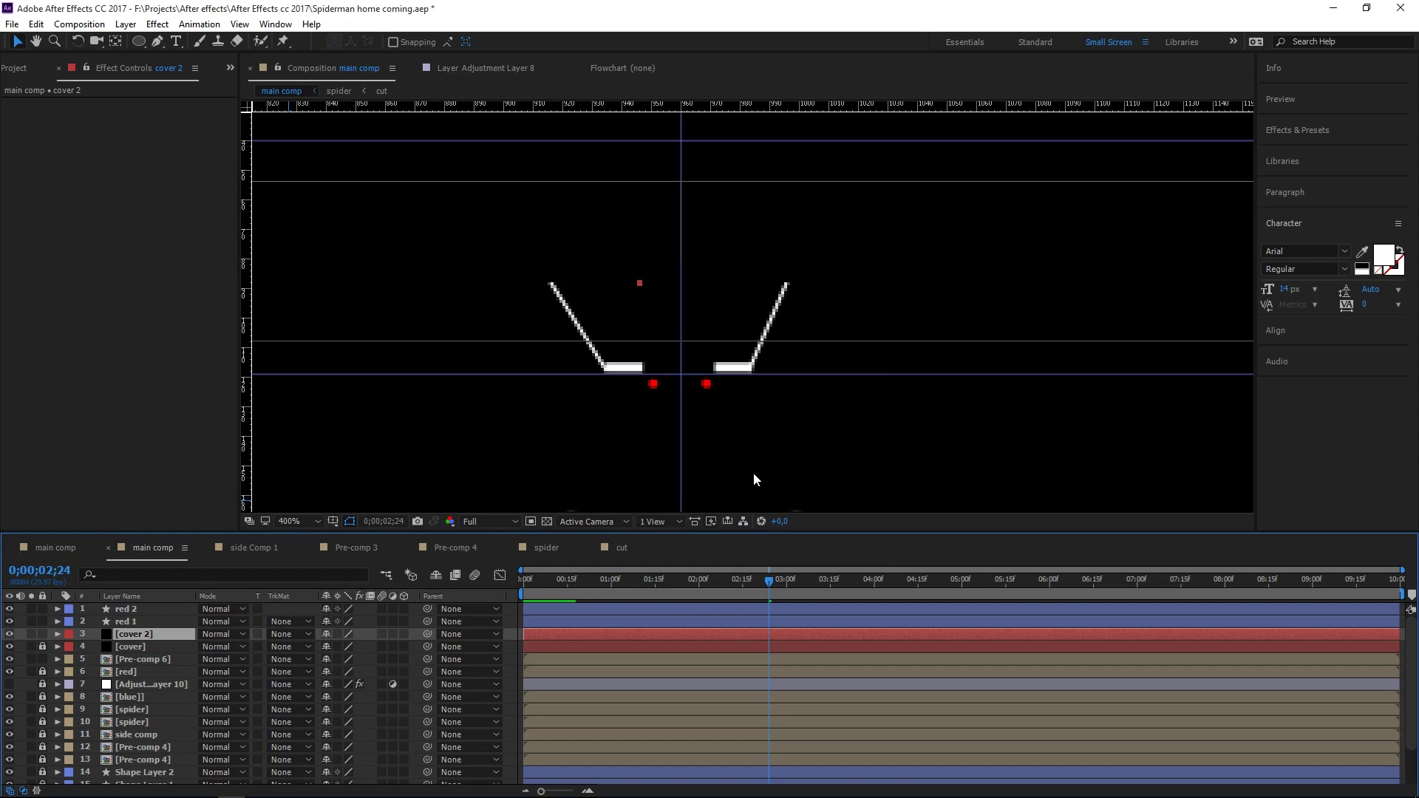
- Zoom out to view the whole HUD, then switch to the other main comp with the Spider-Man footage
click(769, 442)
scroll(769, 442, down, 4)
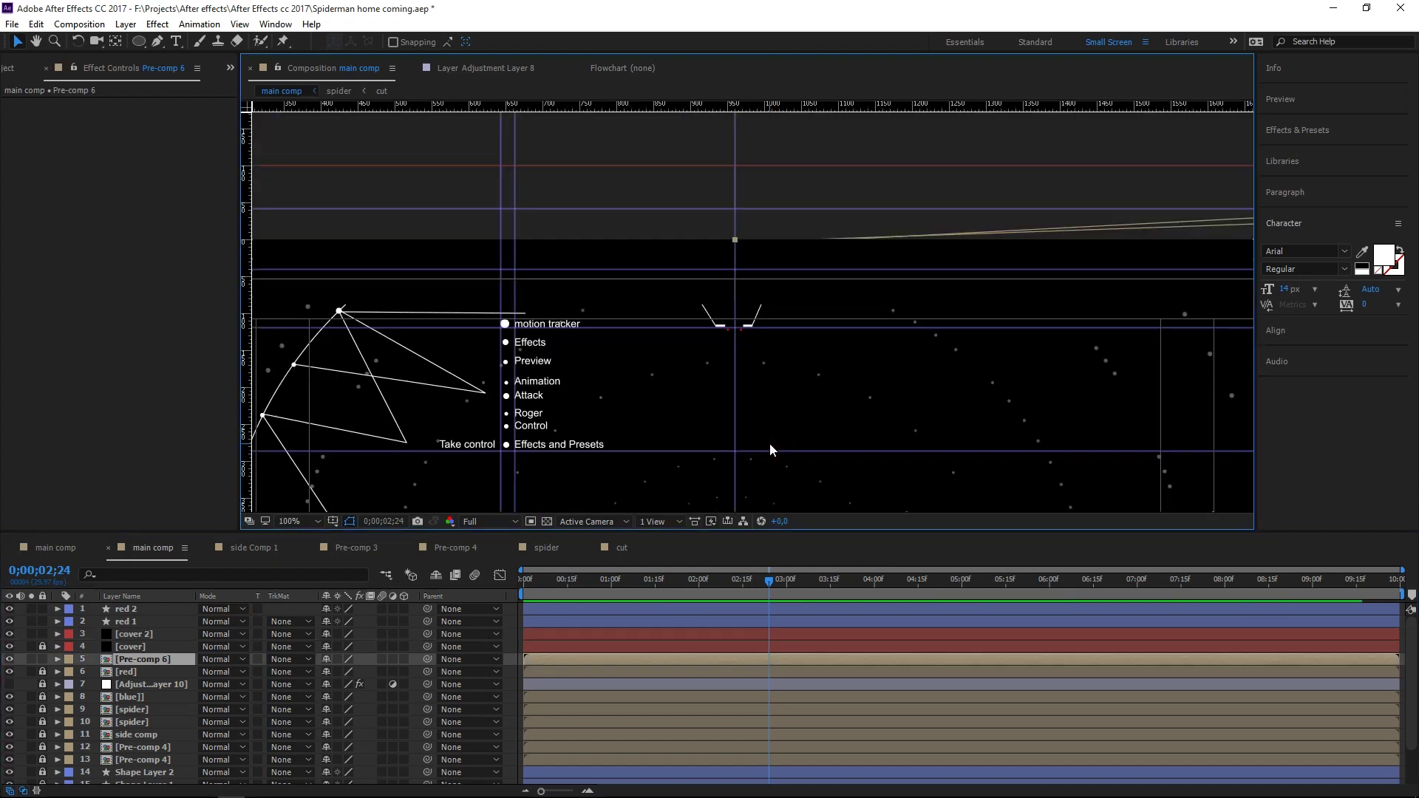
mouse_move(815, 421)
mouse_down()
mouse_move(738, 322)
mouse_move(752, 312)
mouse_up()
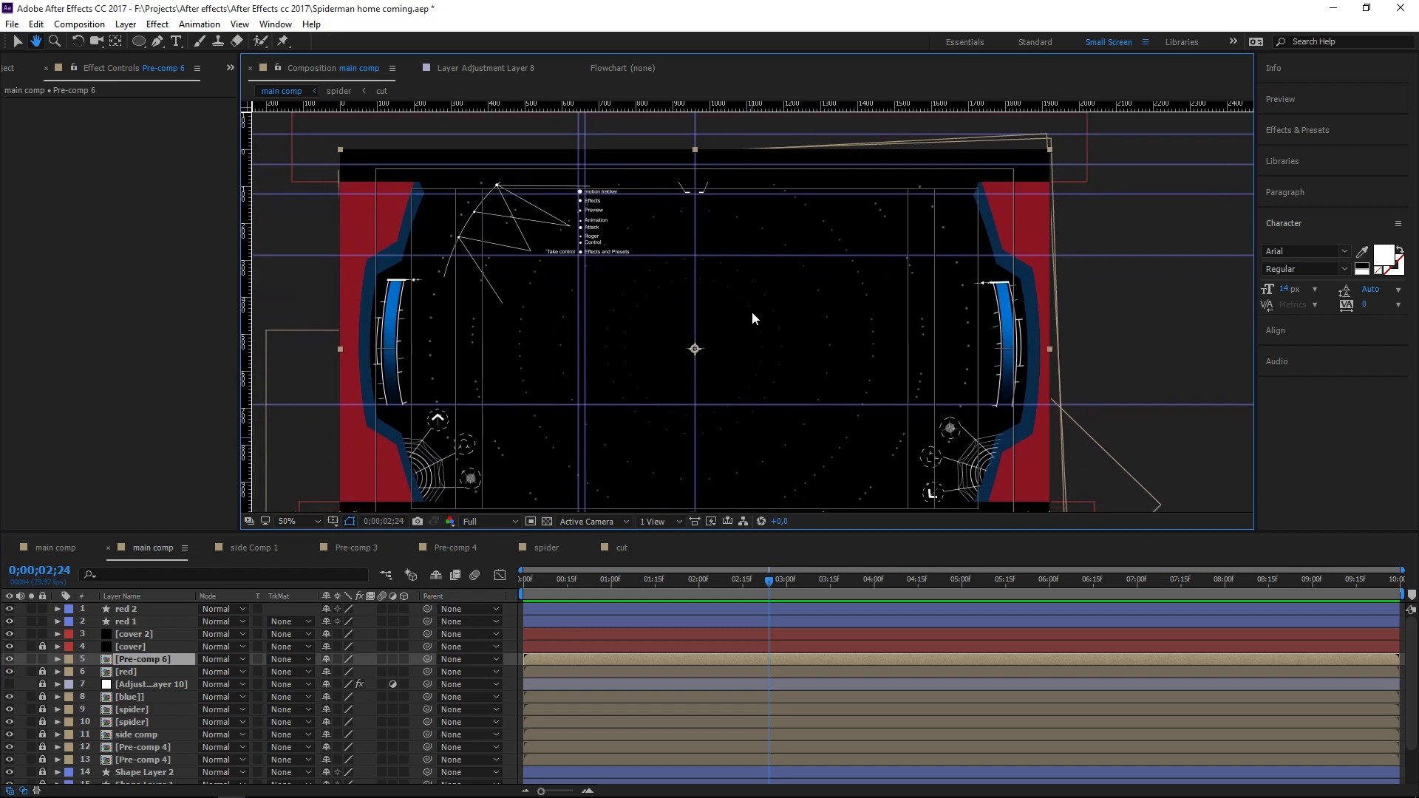
click(47, 551)
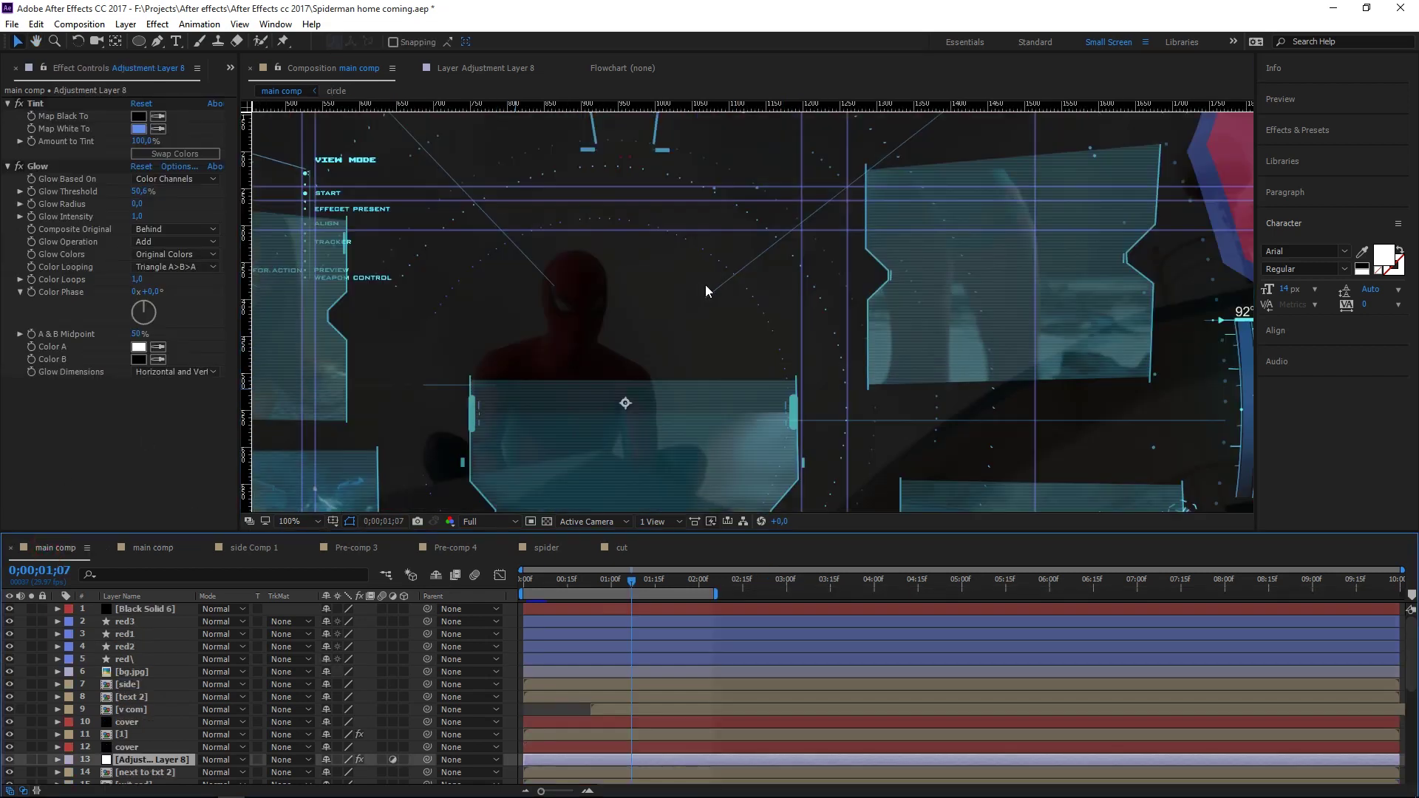
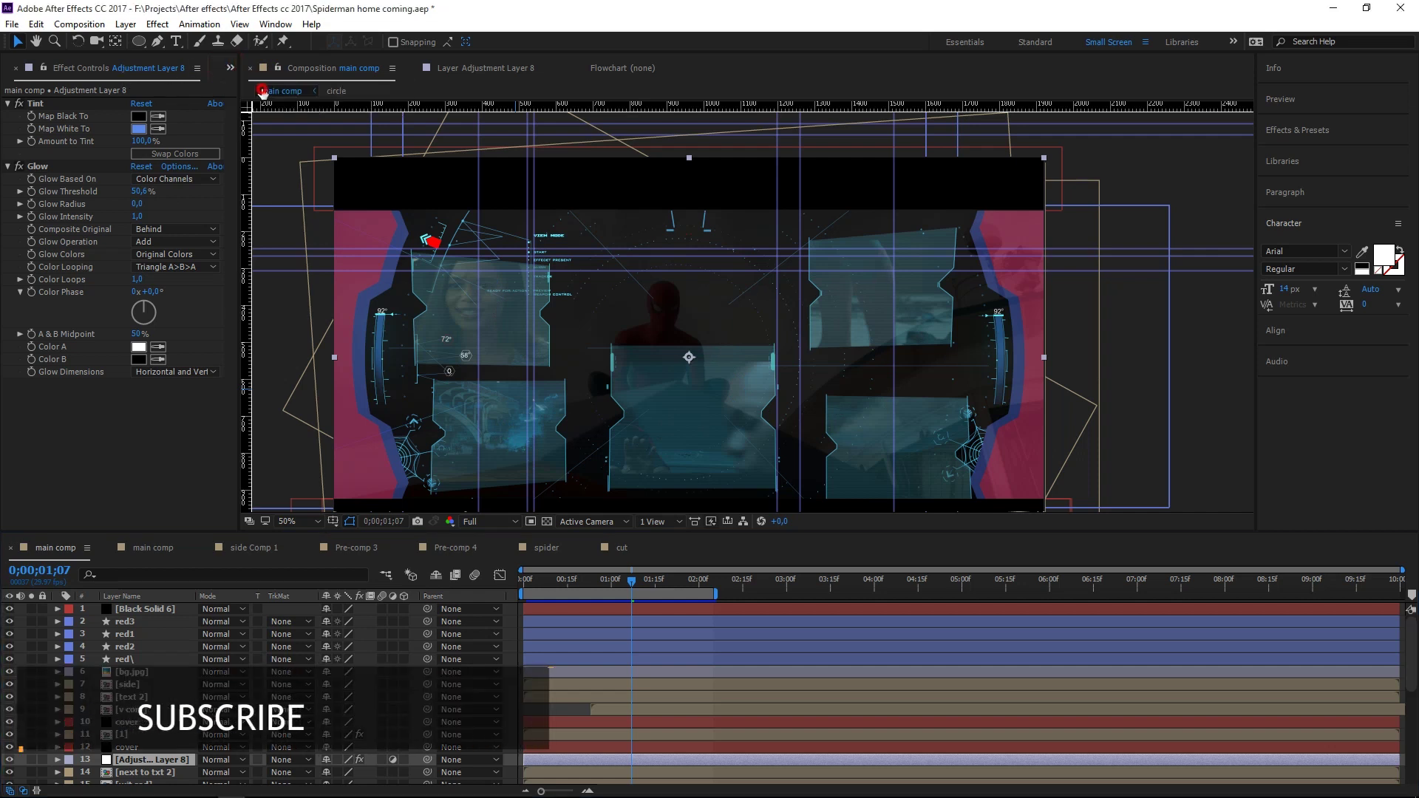
- Create a new HDTV 1080 29.97 composition, Comp 1, from the Project panel
key(ctrl+0)
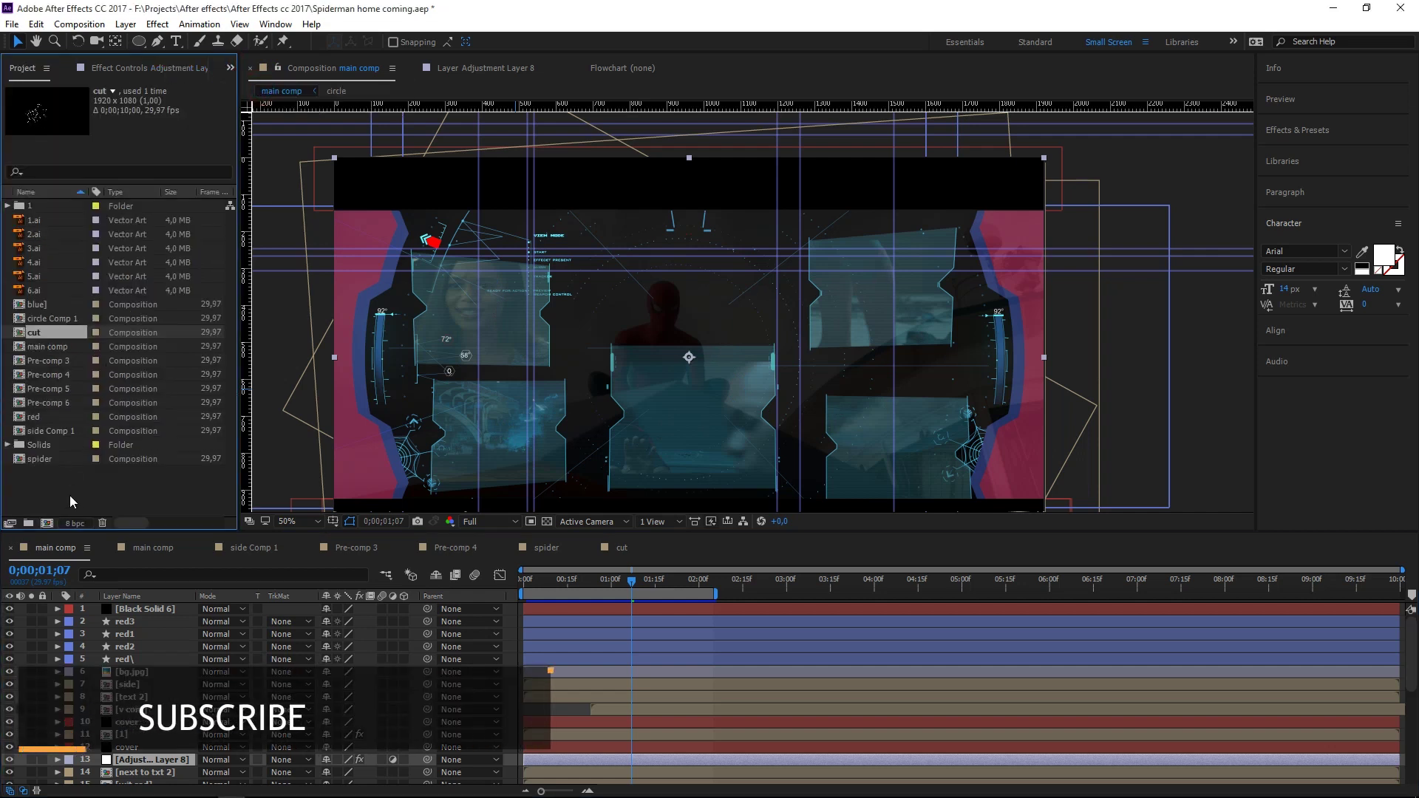
click(52, 504)
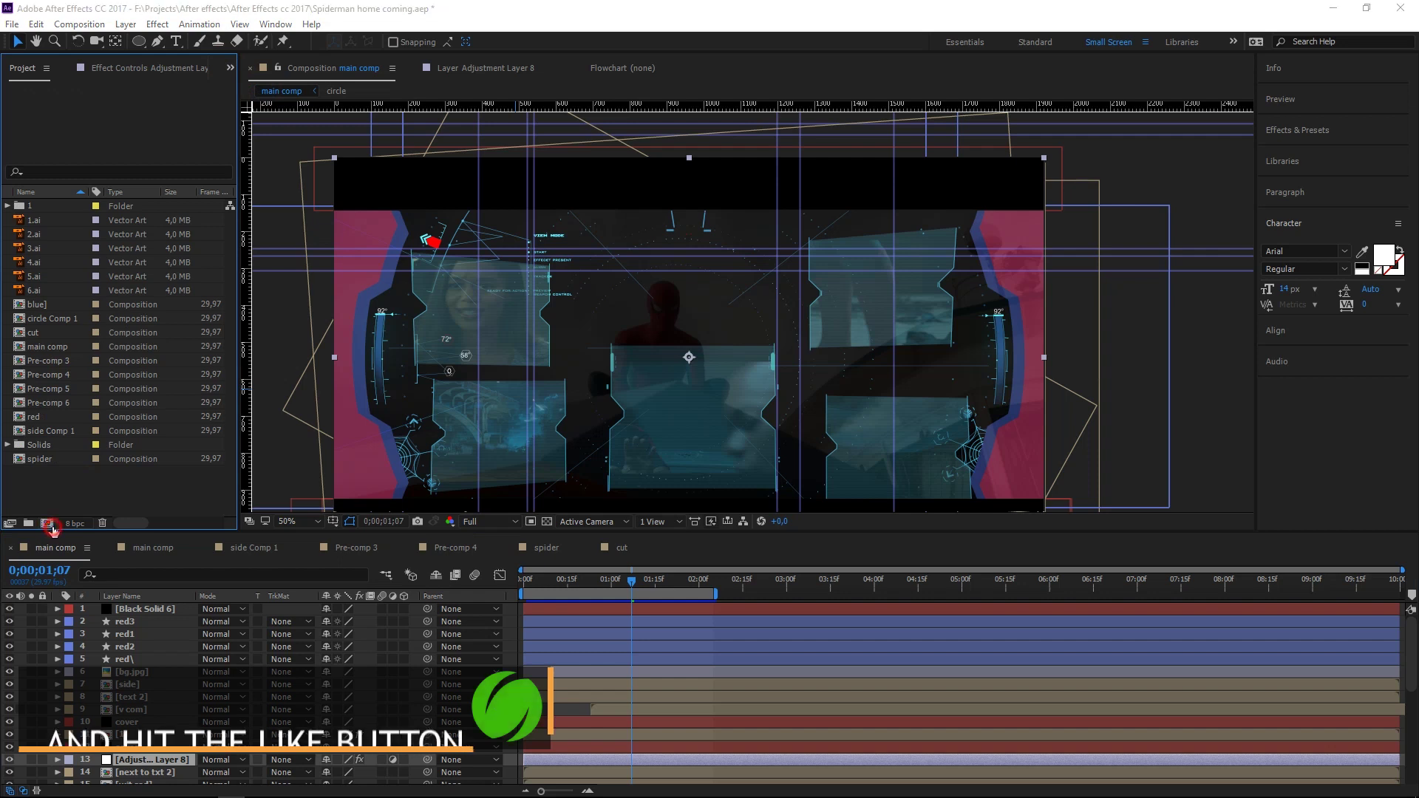
click(49, 525)
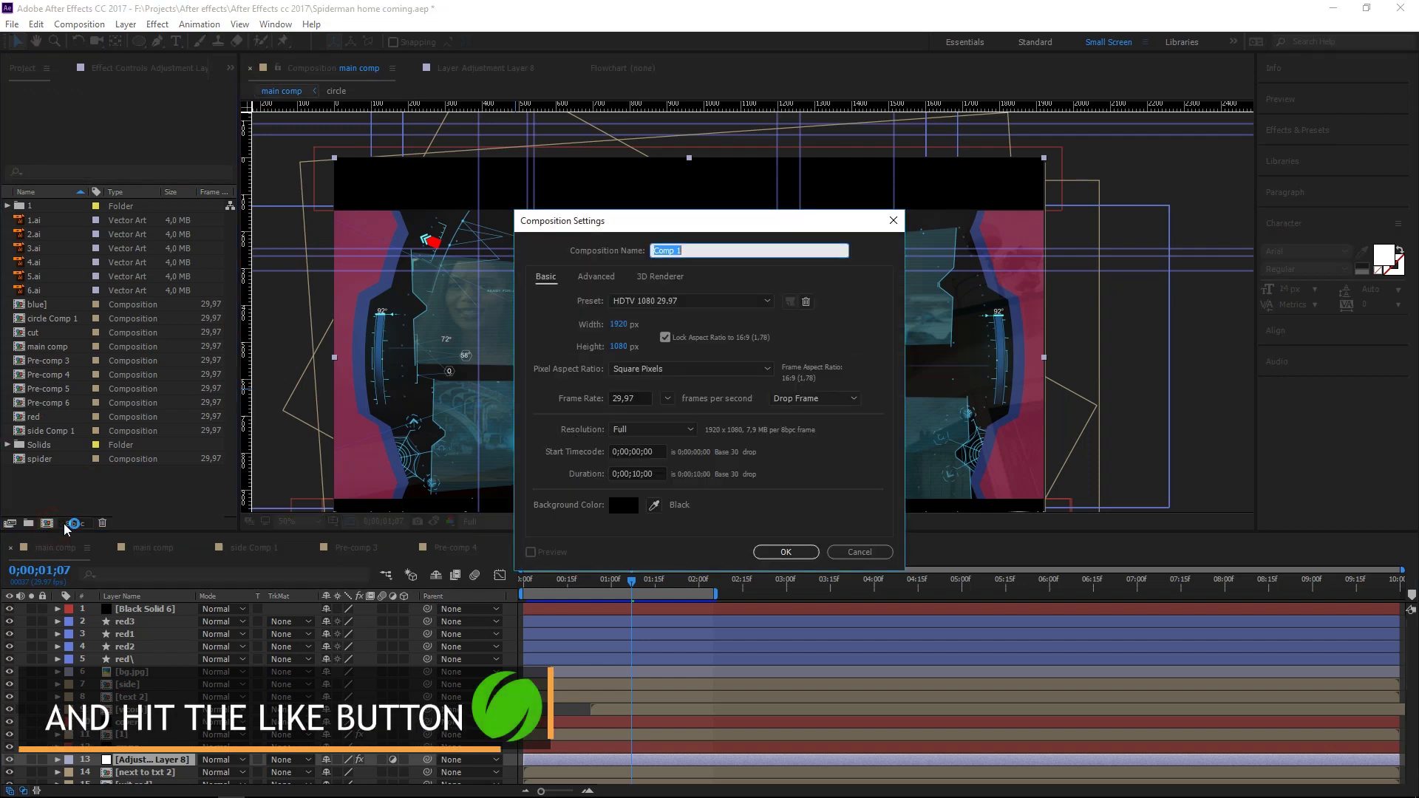
click(786, 552)
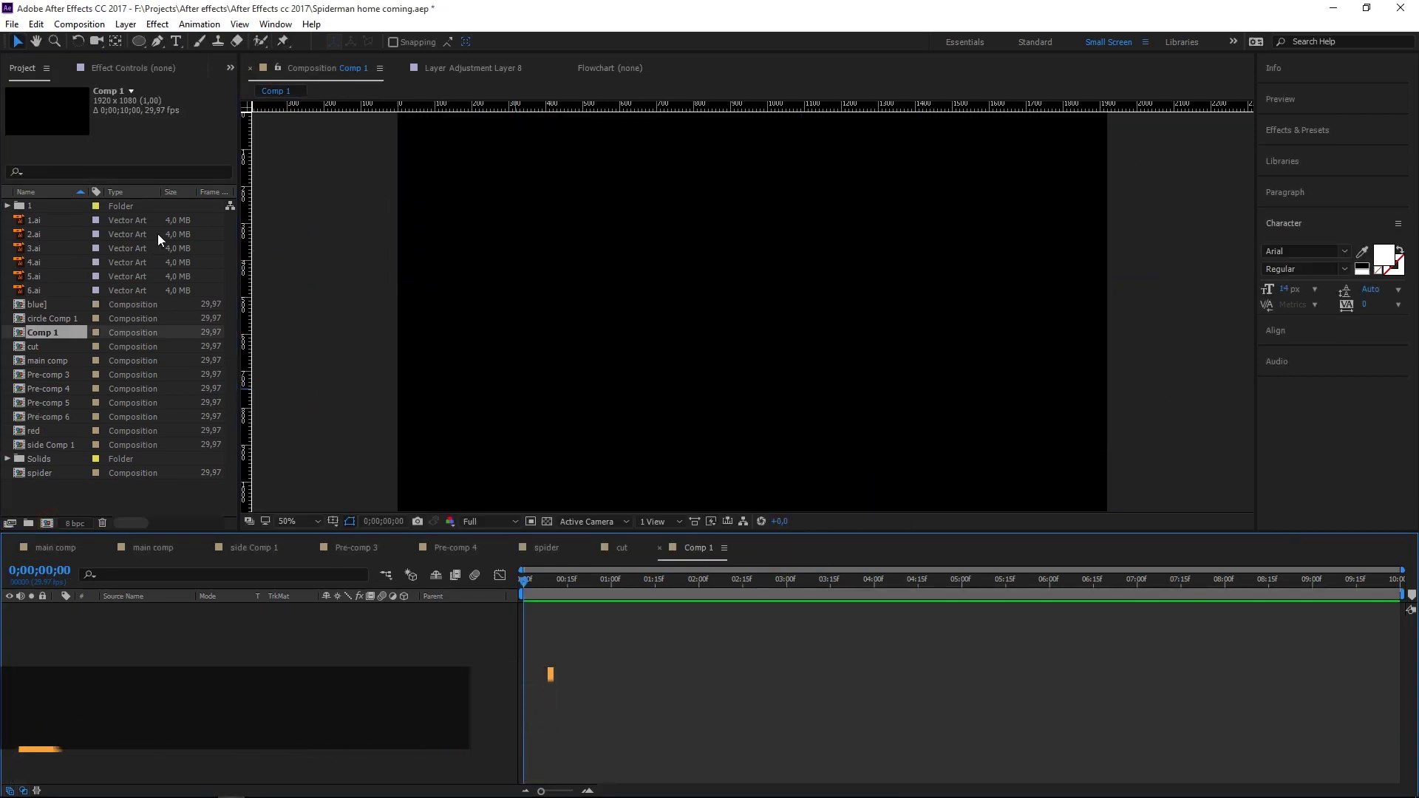
- Switch to the Pen tool and pan the composition view into position for drawing
click(138, 42)
key(h)
mouse_move(492, 227)
mouse_down()
mouse_move(486, 268)
mouse_move(568, 231)
mouse_up()
key(g)
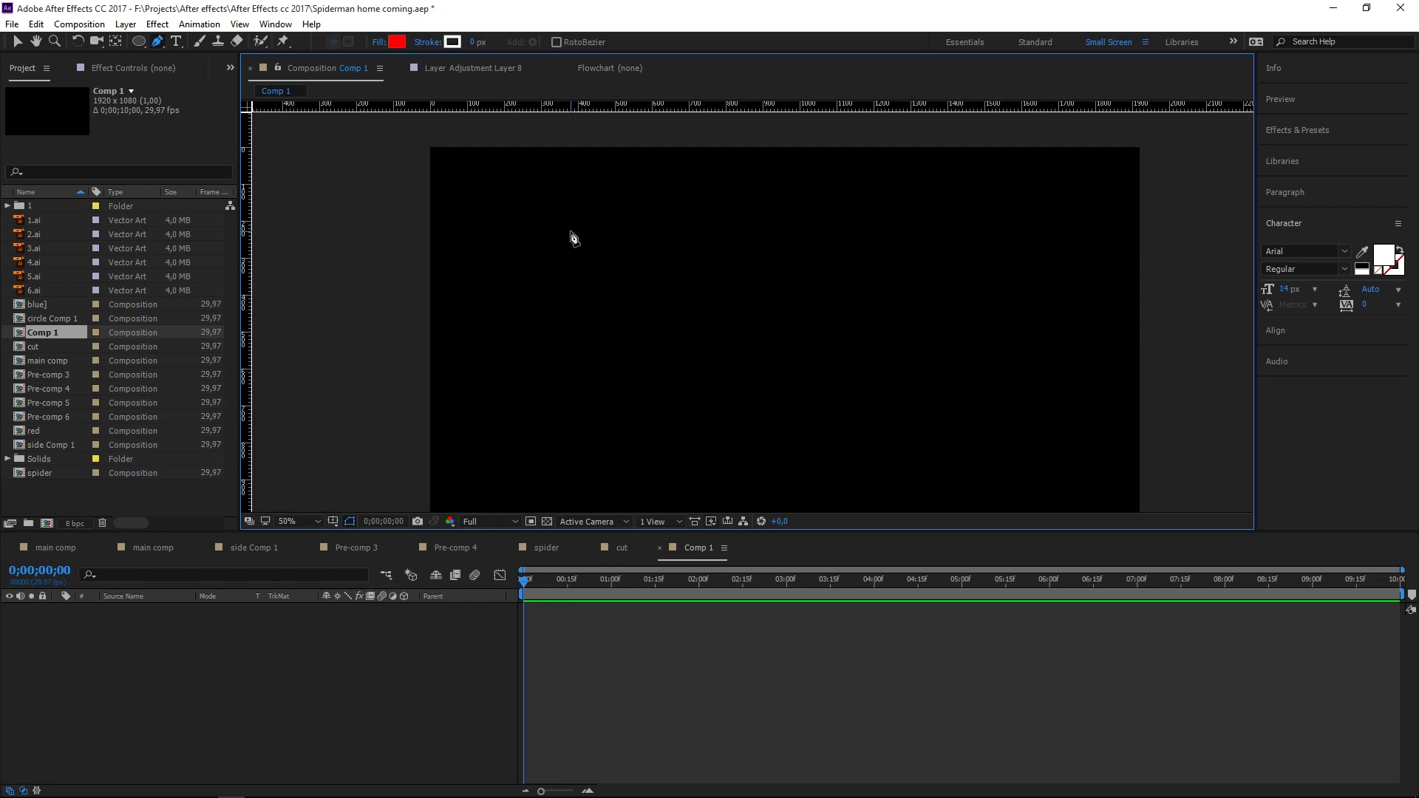
key(h)
drag(510, 283, 459, 271)
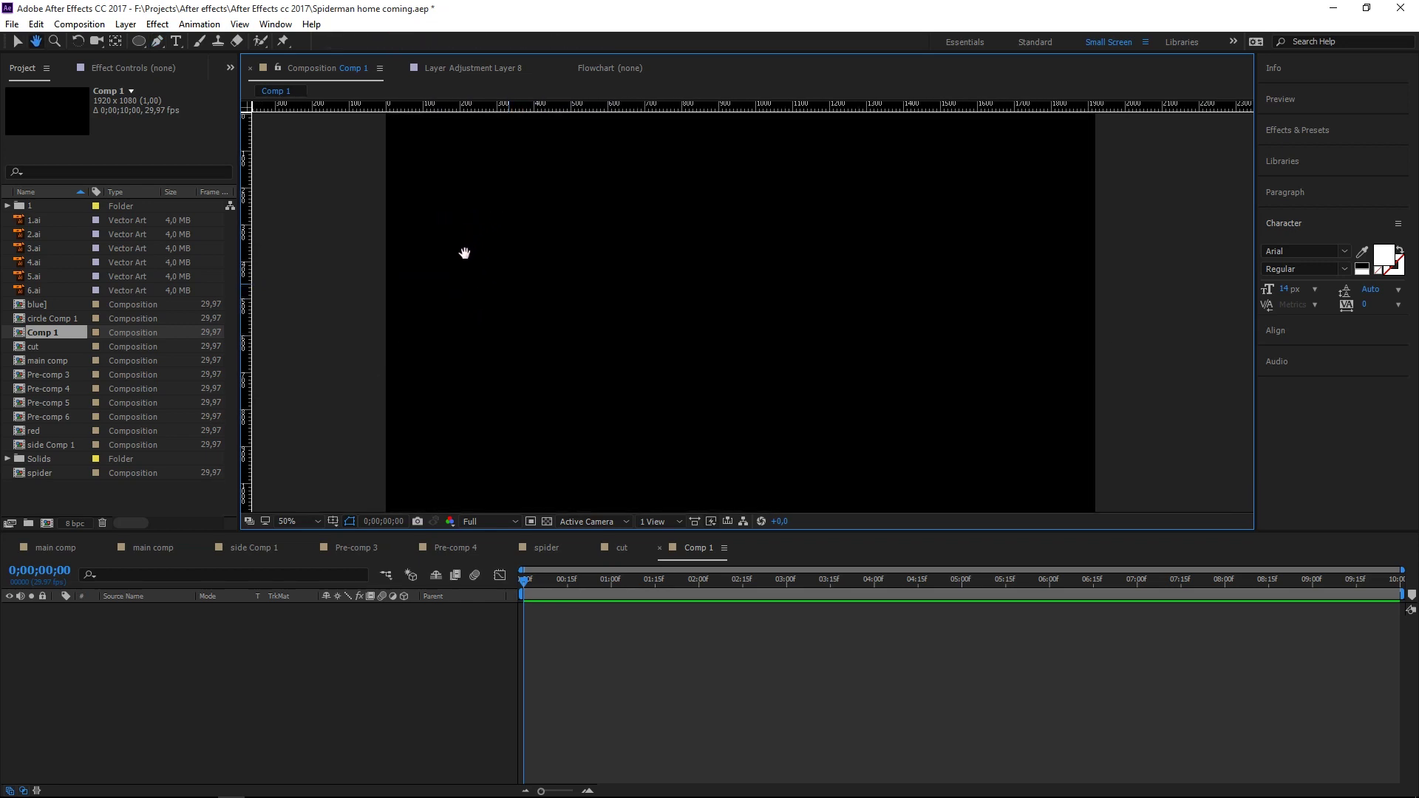
- Pen a vertical path down the left side with a small outward notch partway down
key(g)
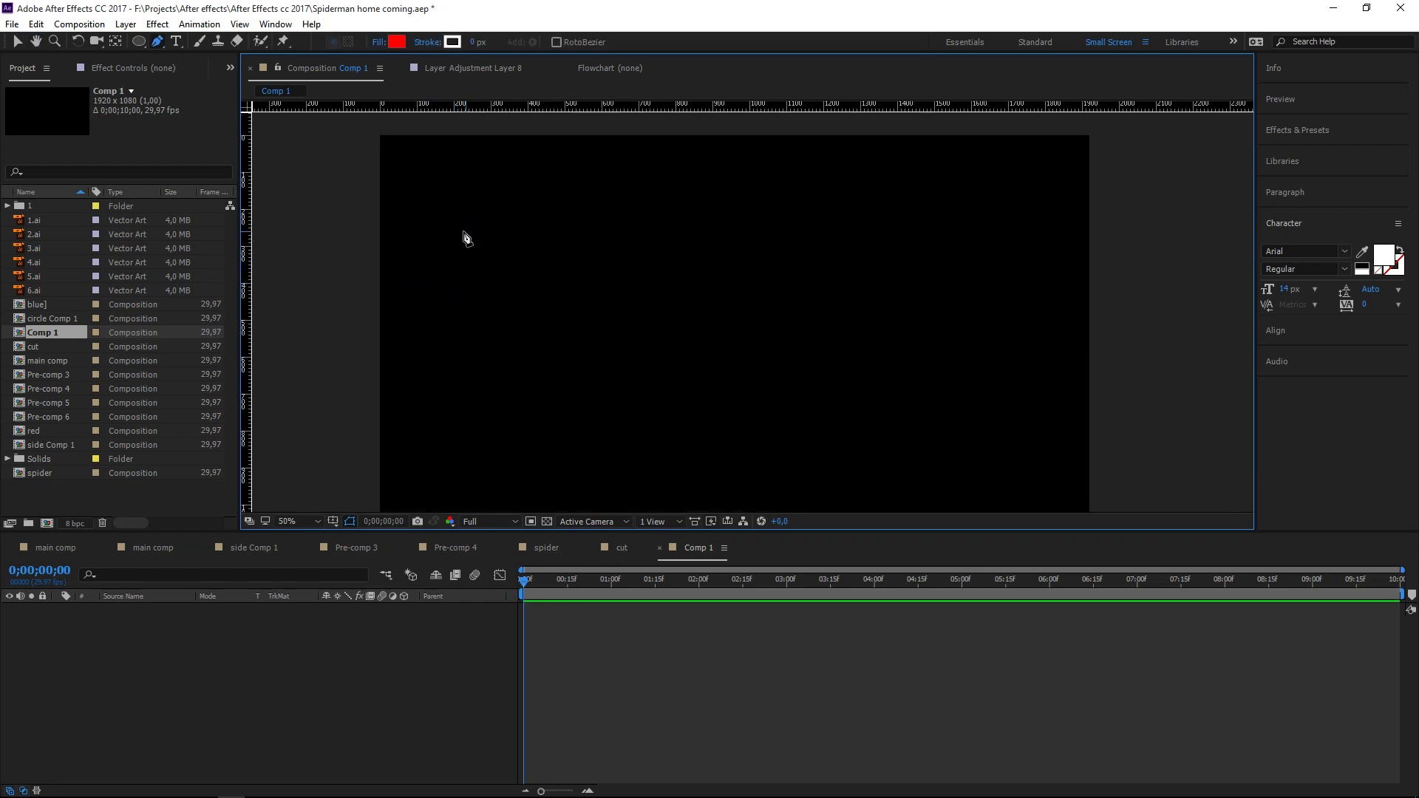
click(463, 230)
click(464, 318)
click(477, 333)
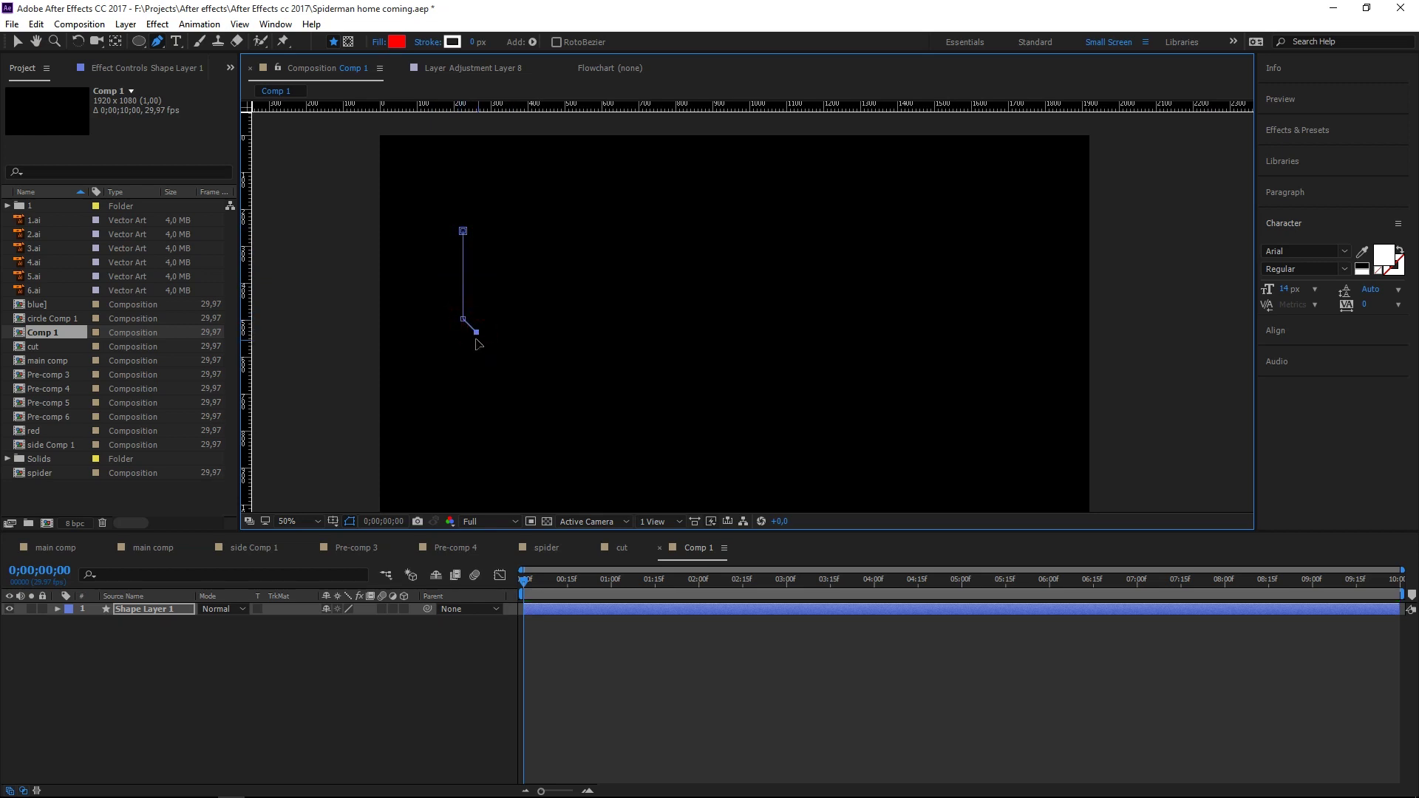
click(462, 346)
click(462, 447)
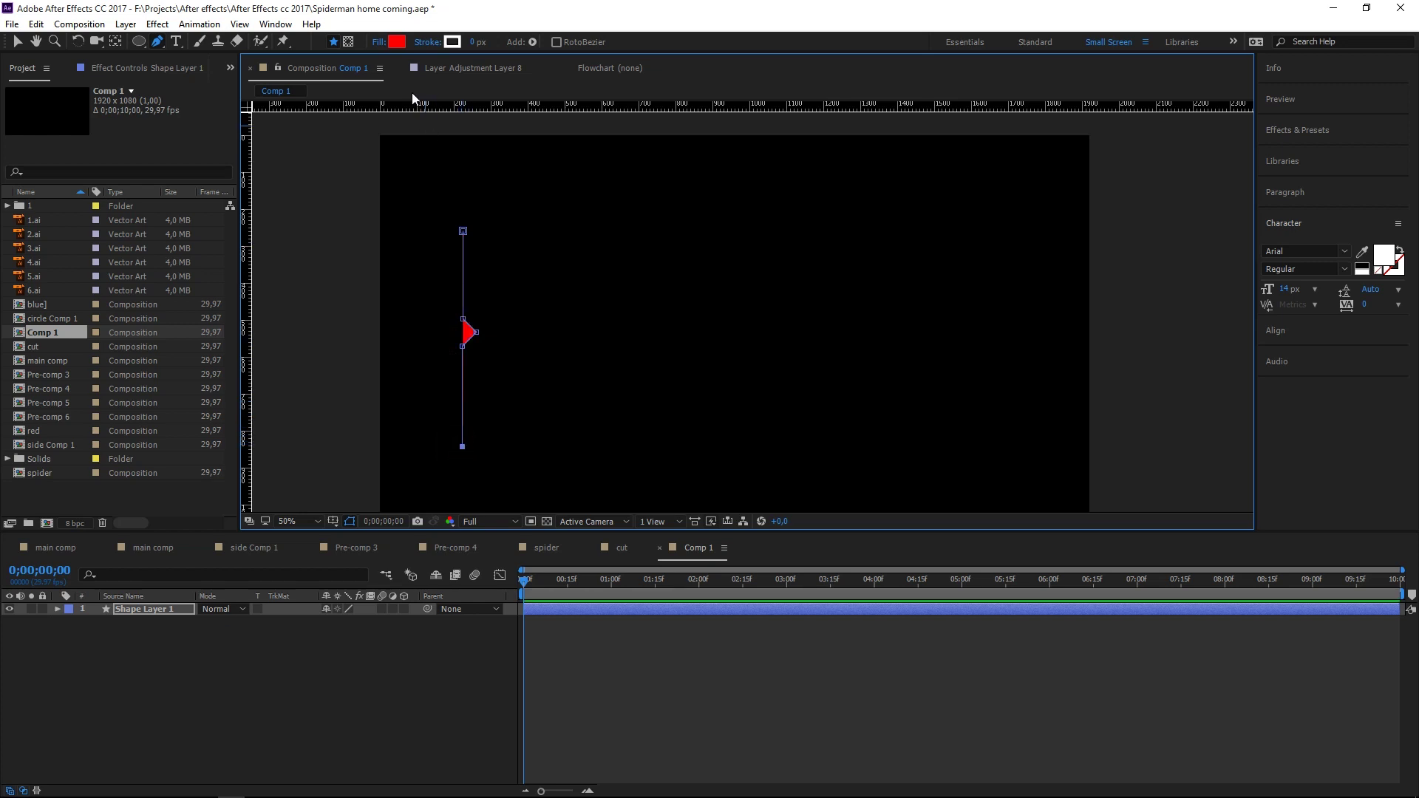
- Set the shape's fill to None and its stroke width to 2 px
click(382, 44)
click(633, 365)
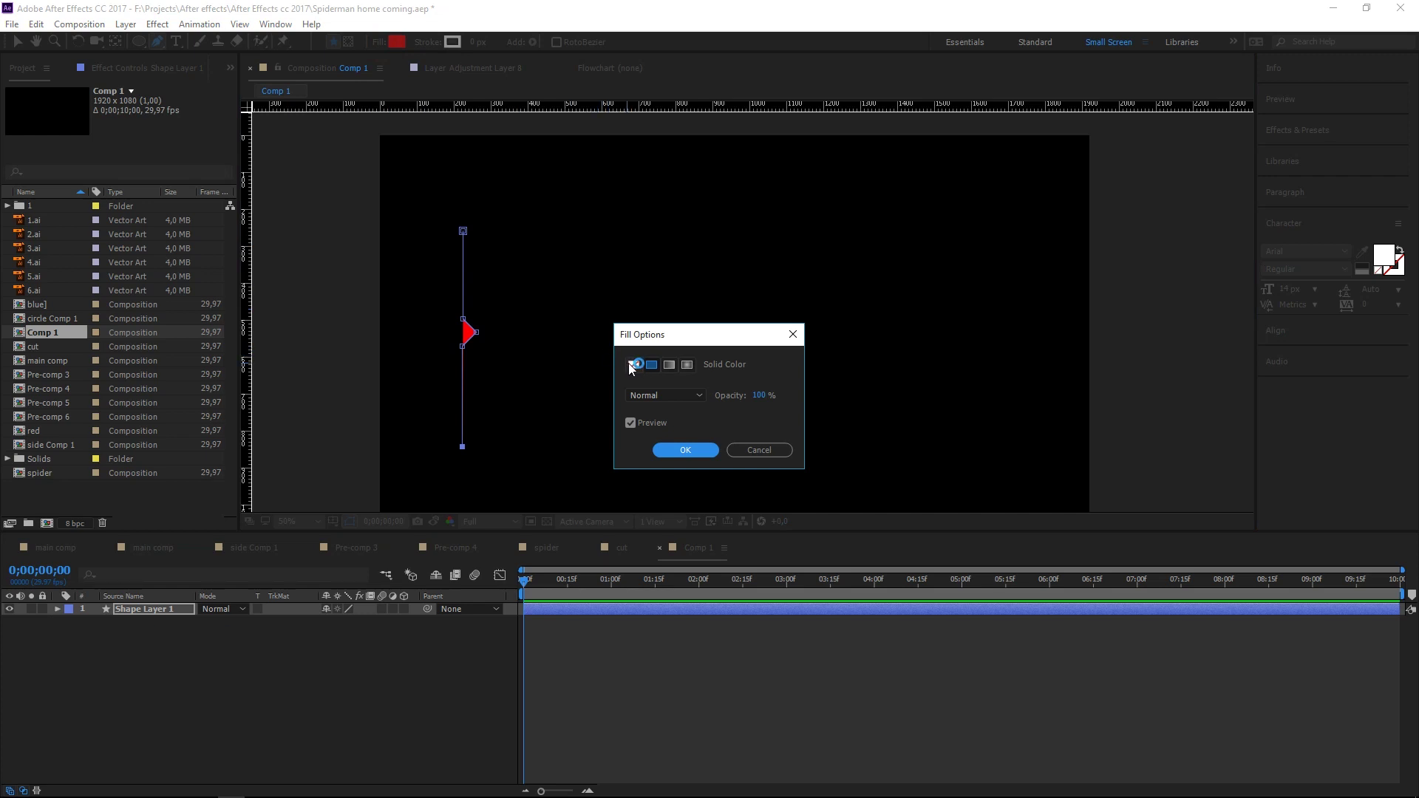
click(683, 452)
drag(476, 43, 491, 29)
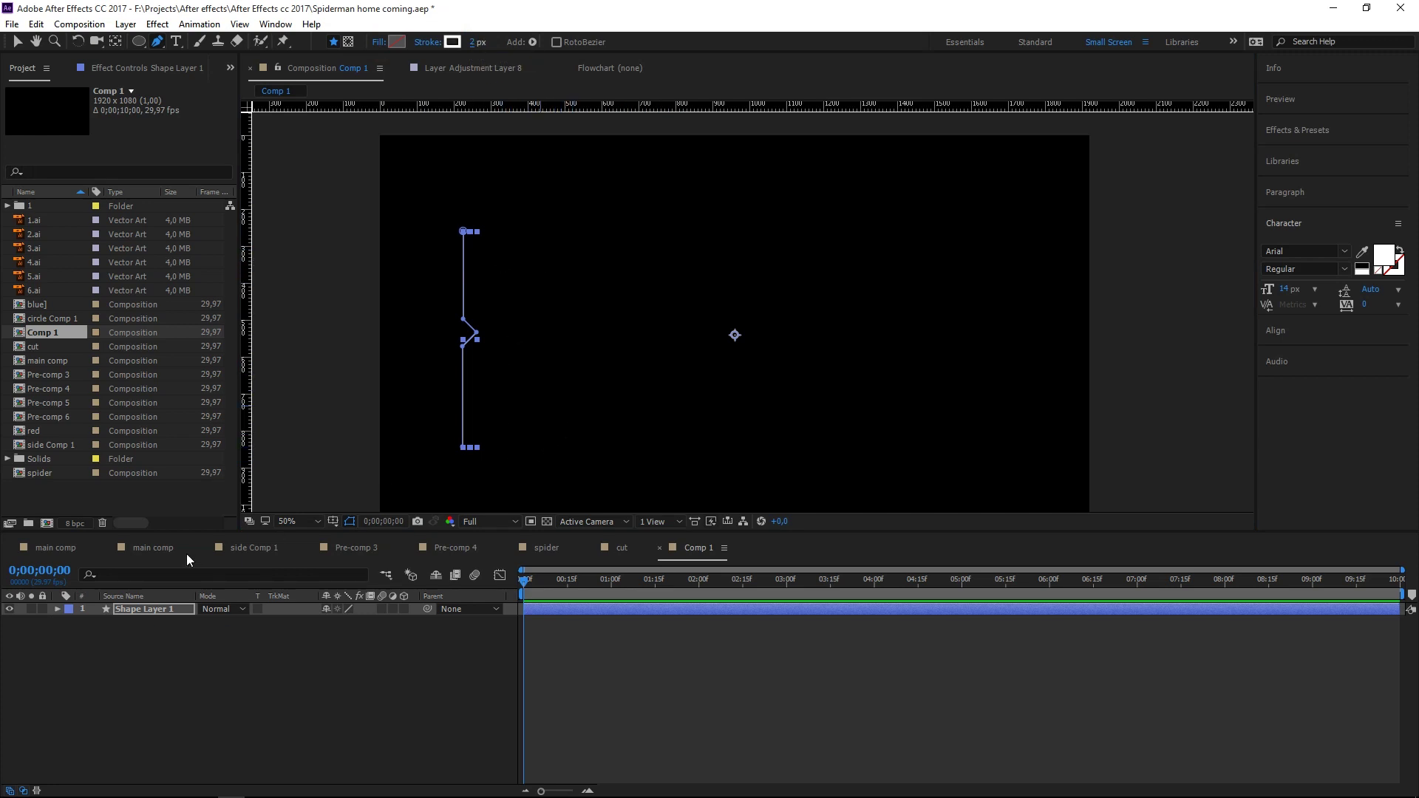
- Expand Shape Layer 1 > Contents > Shape 1 and select Path 1 for editing
click(136, 611)
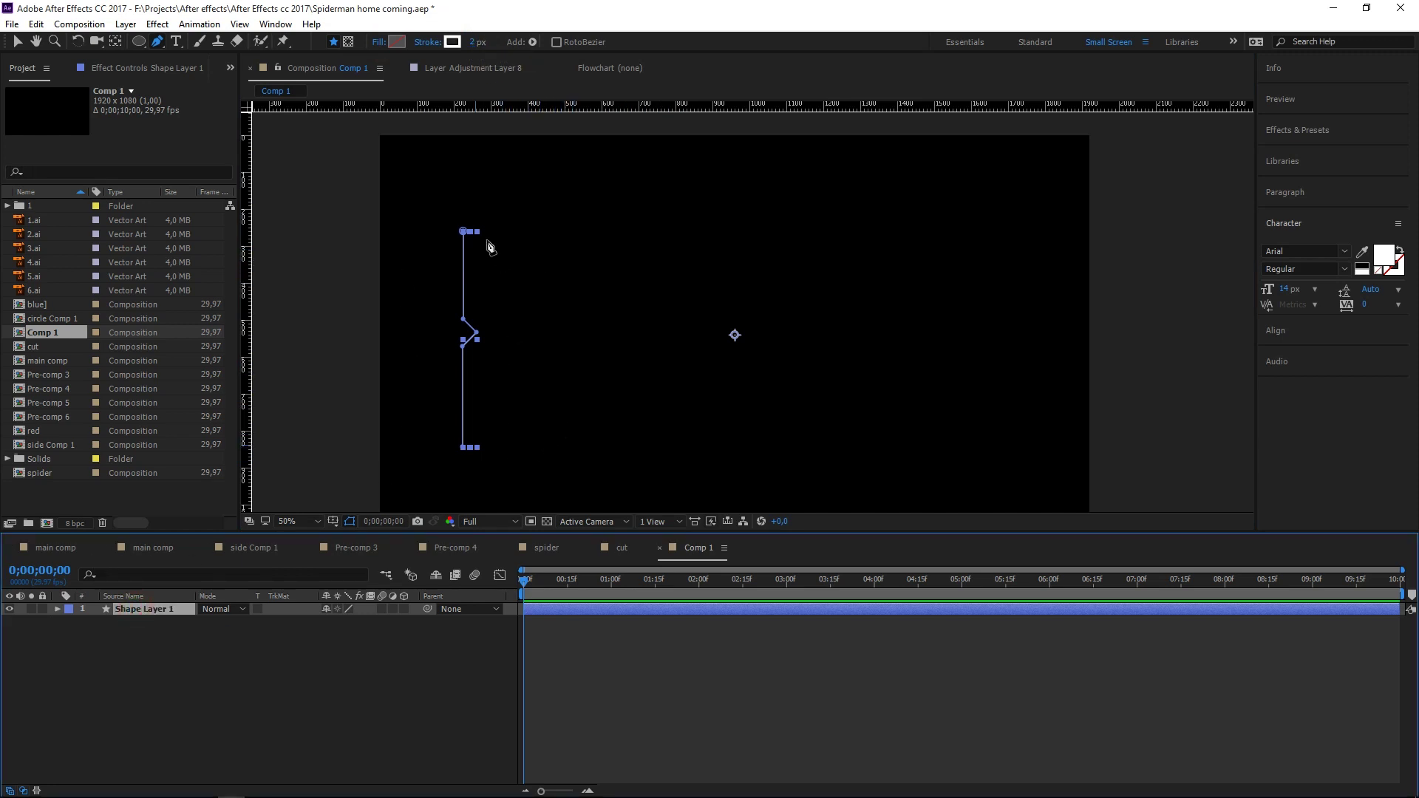
click(630, 448)
key(ctrl+z)
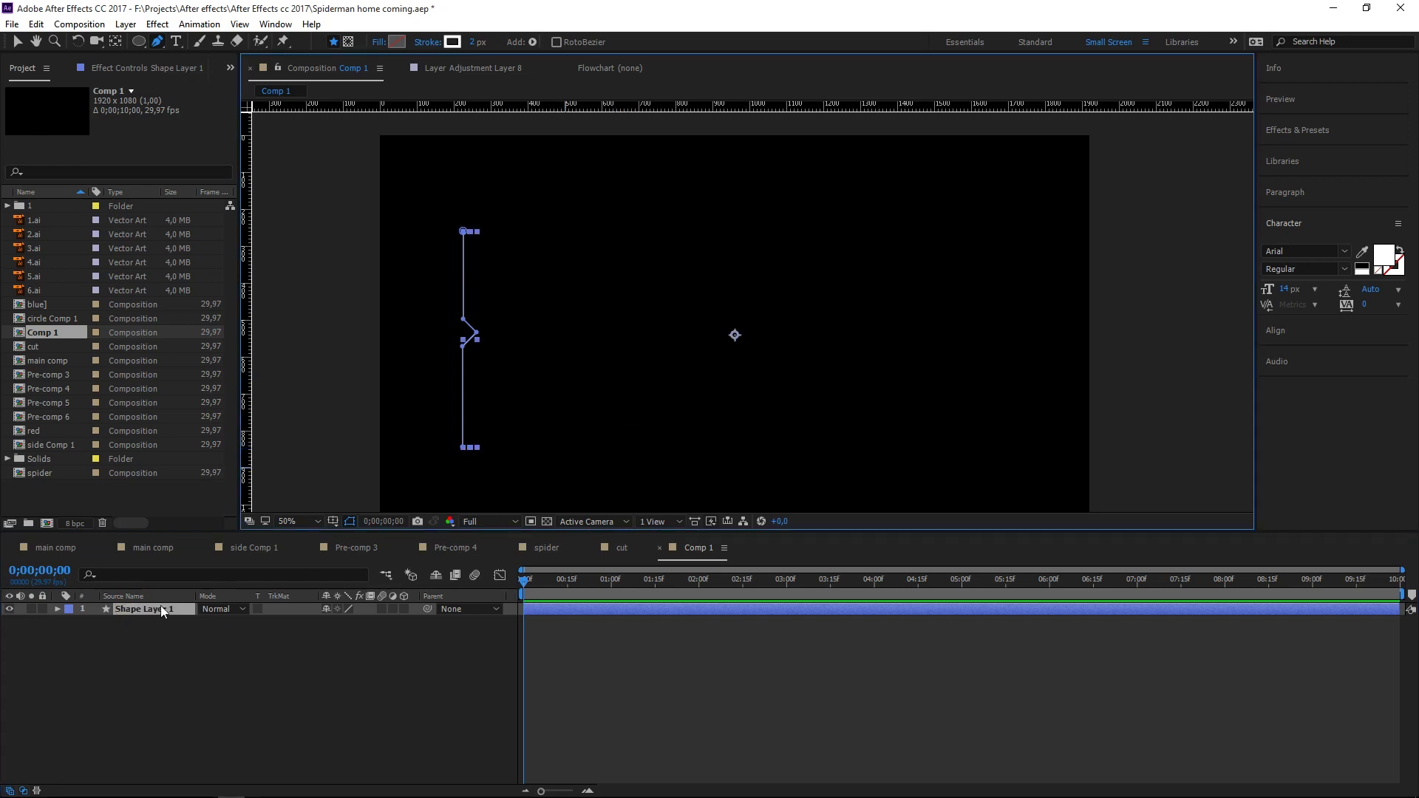
click(142, 611)
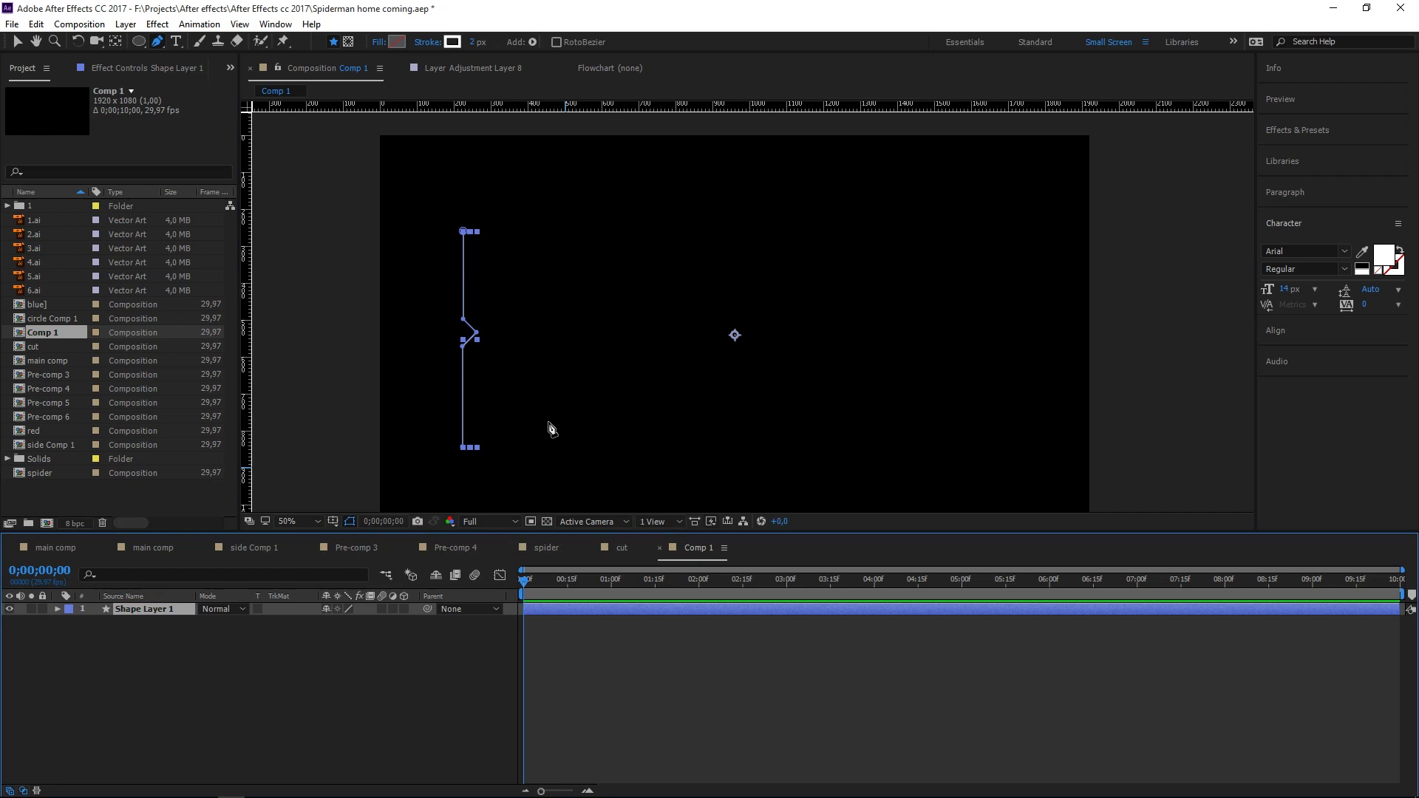
click(58, 611)
click(71, 623)
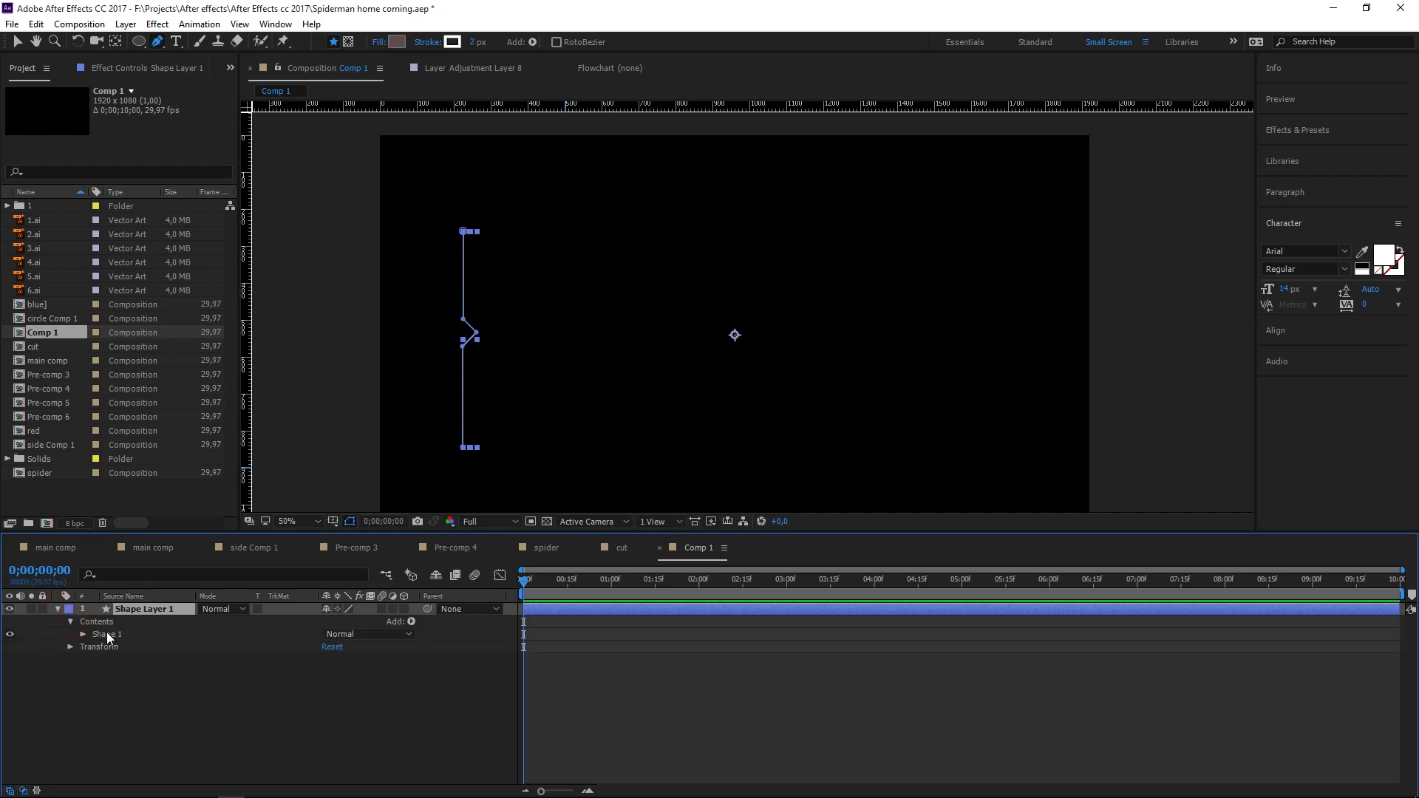
click(101, 636)
click(83, 634)
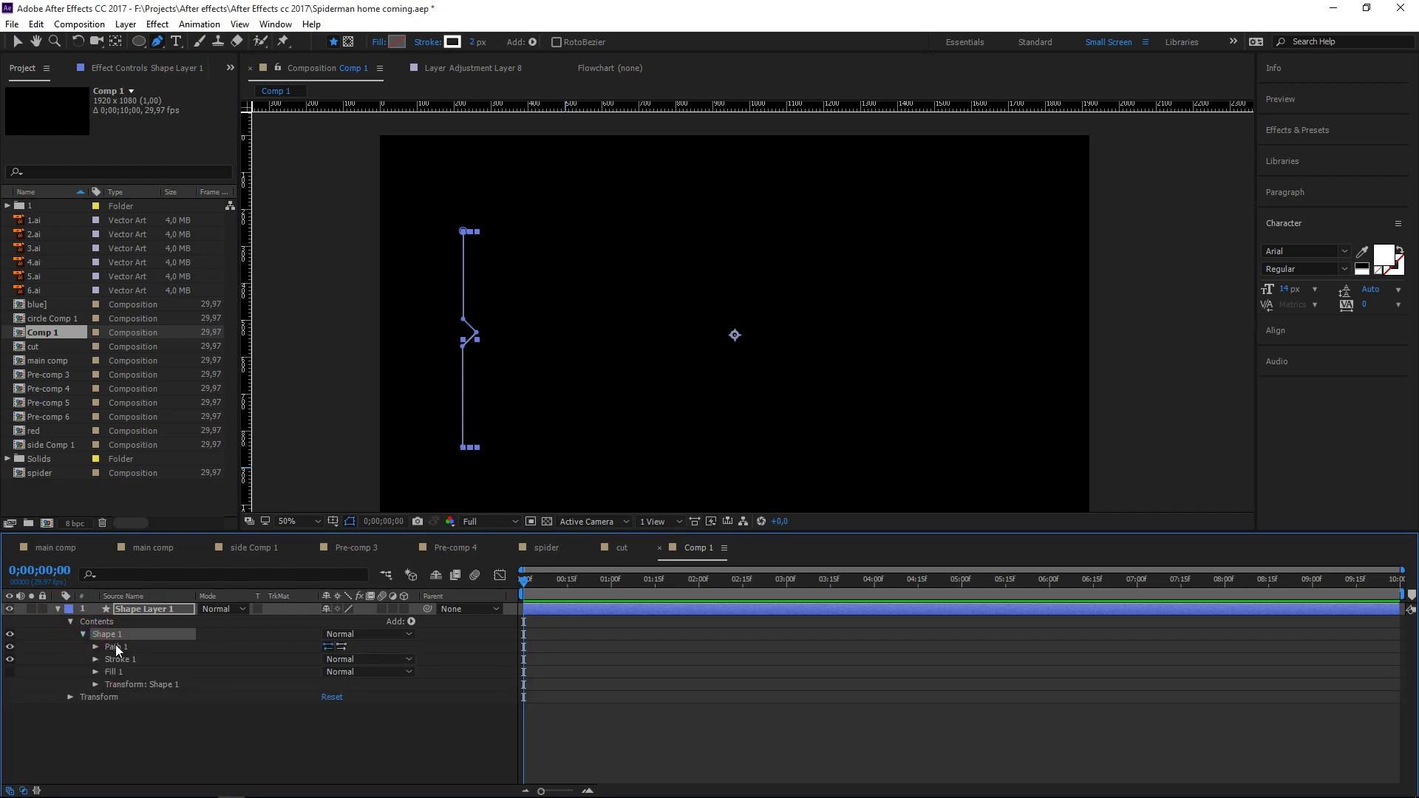
click(126, 648)
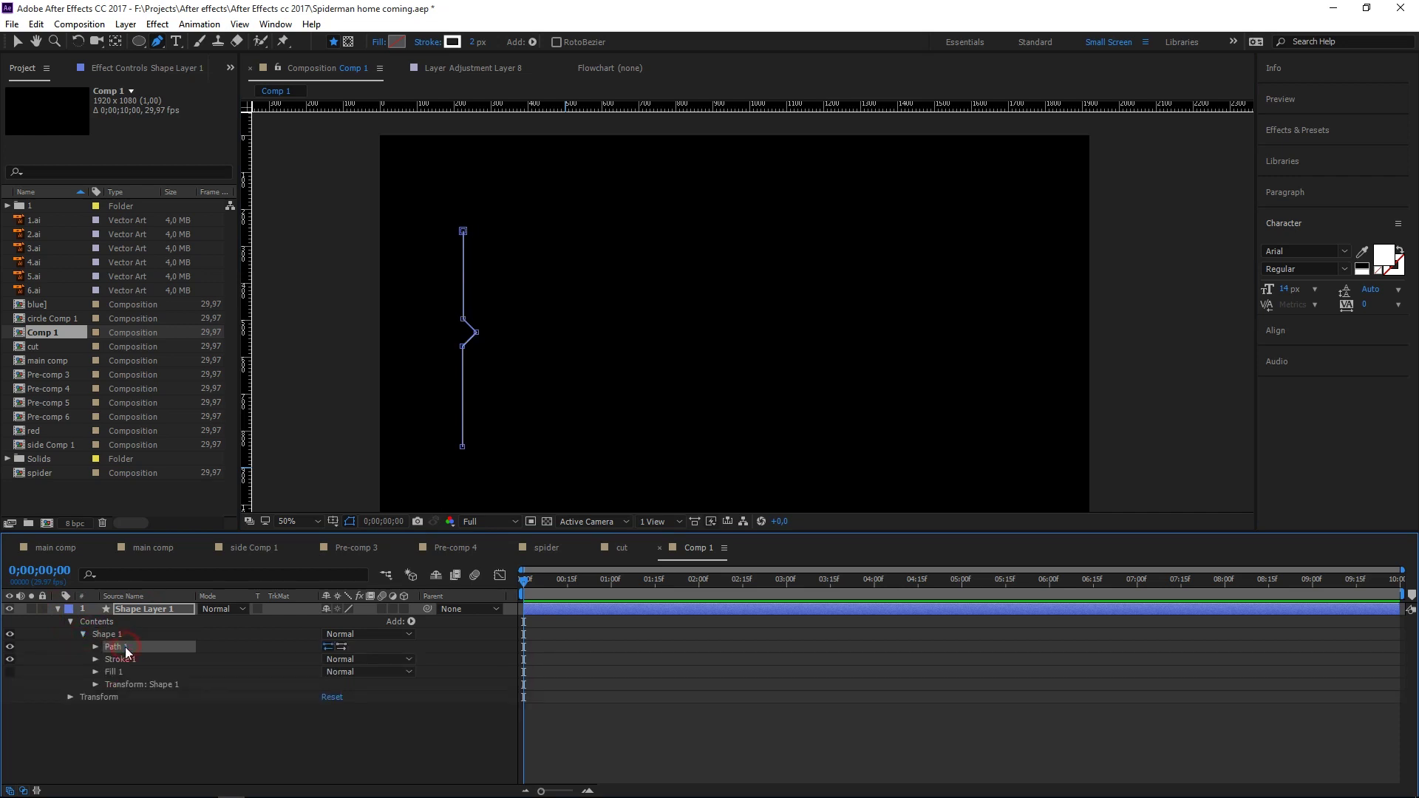
- Extend the path to a bottom-right point and start the right notch on a new guide
click(463, 447)
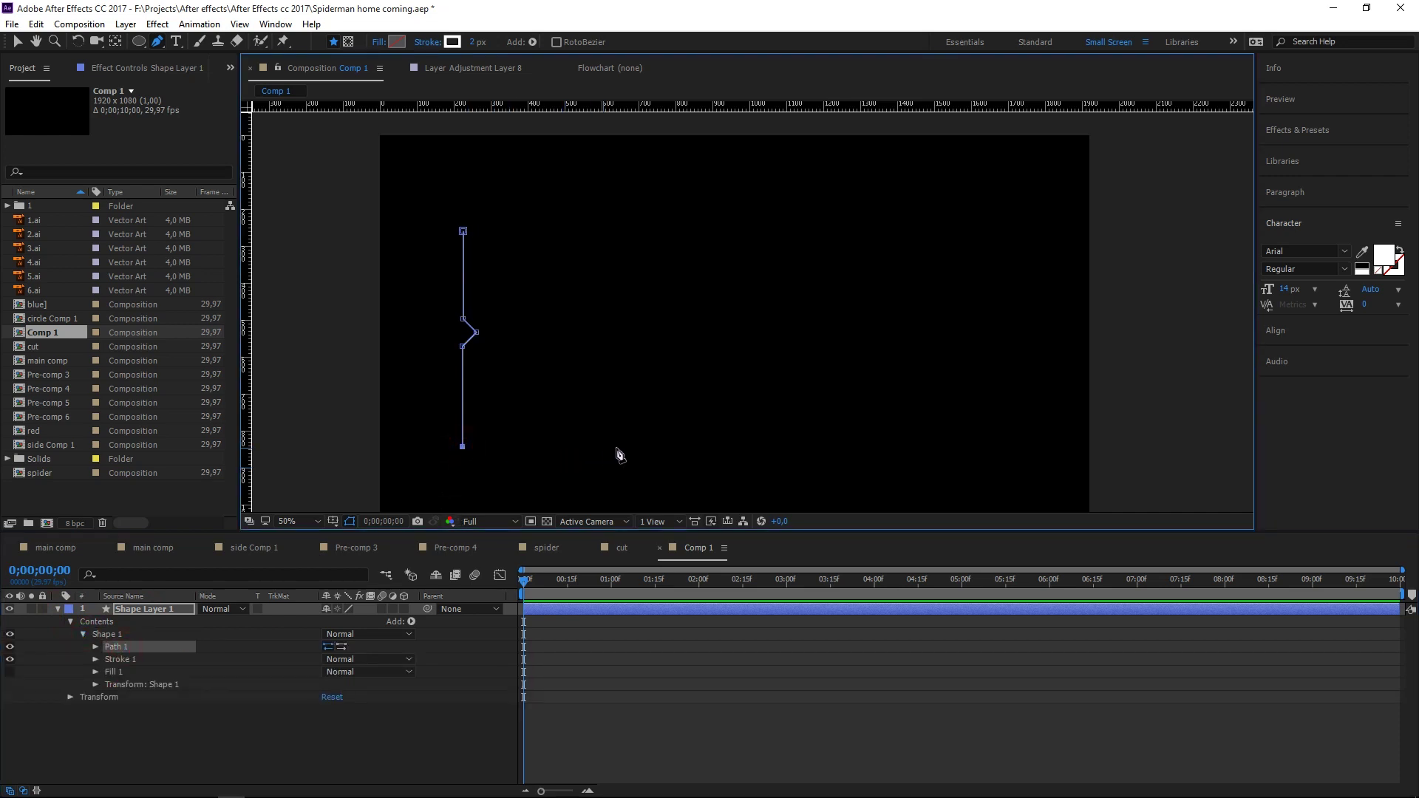
click(639, 447)
drag(639, 447, 672, 446)
drag(466, 102, 516, 348)
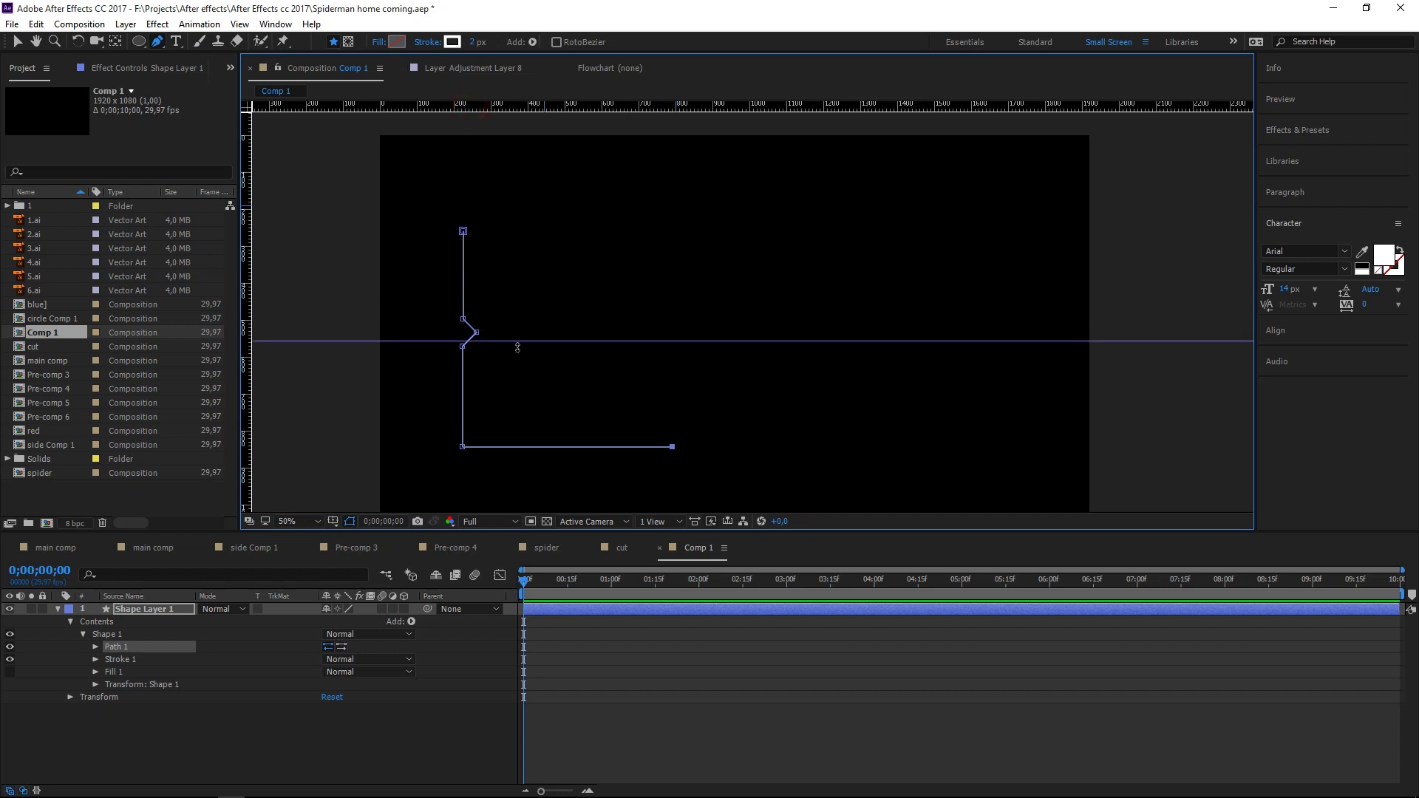
click(672, 353)
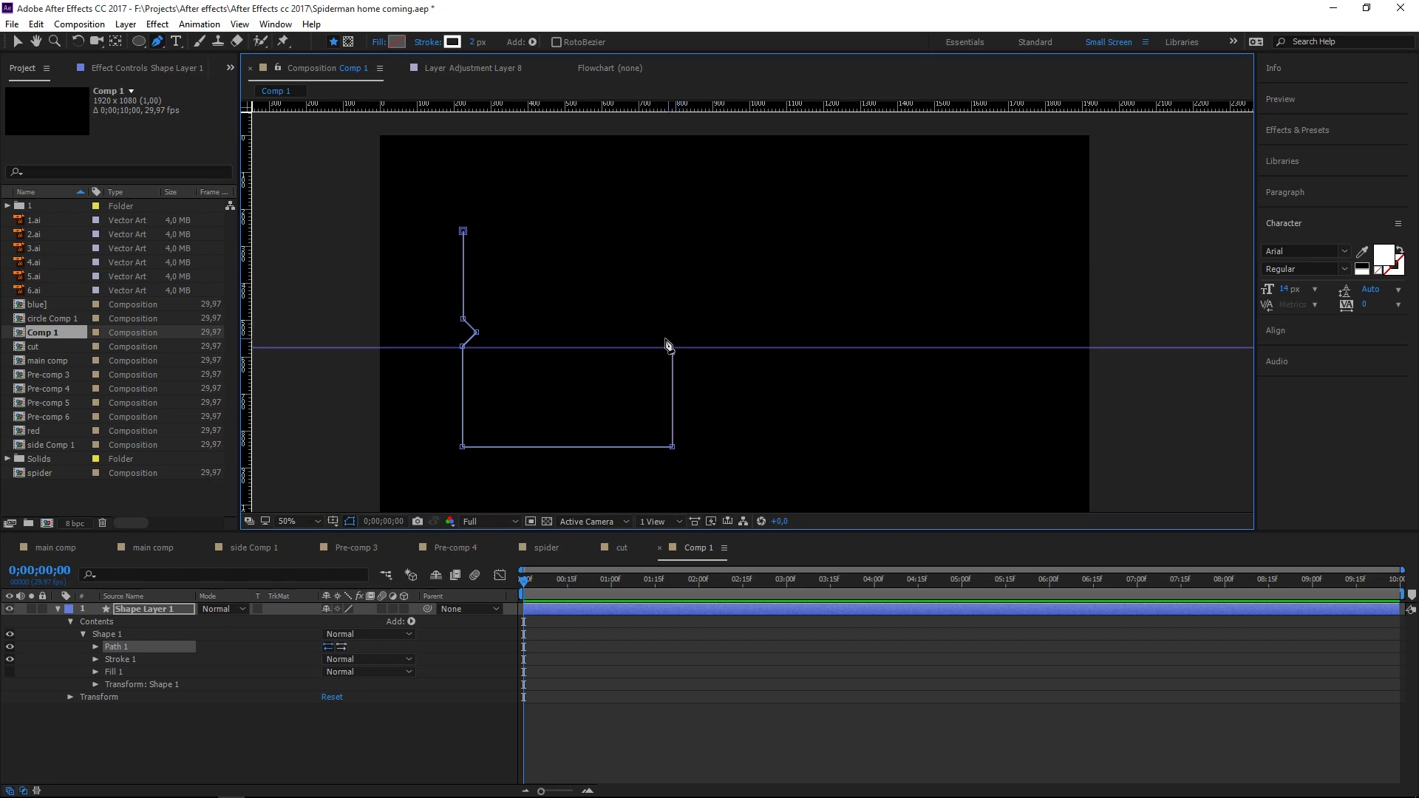
click(663, 342)
drag(672, 352, 671, 347)
- Add guides up the right side and place points finishing the right notch and top-right corner
drag(507, 107, 584, 331)
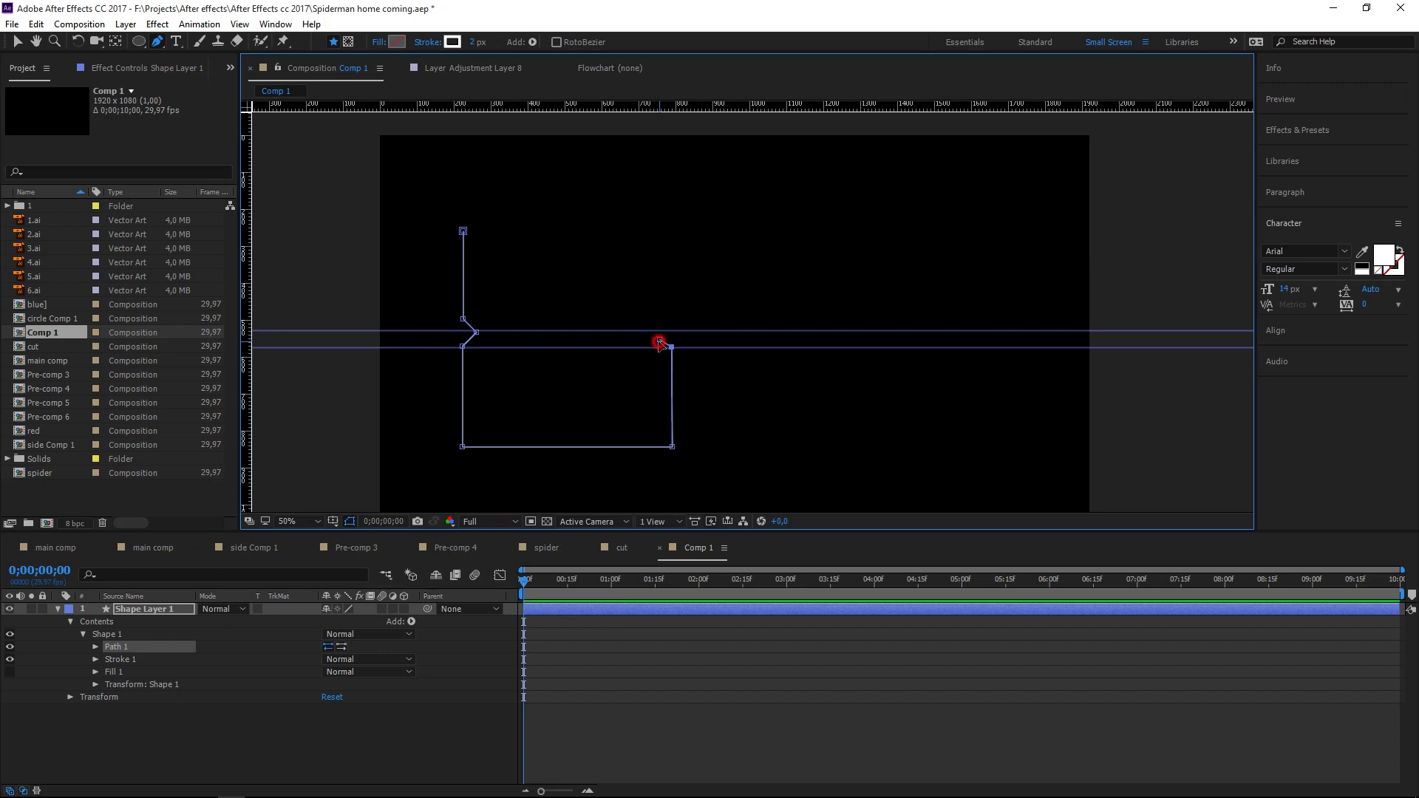
drag(661, 341, 659, 340)
drag(563, 107, 626, 319)
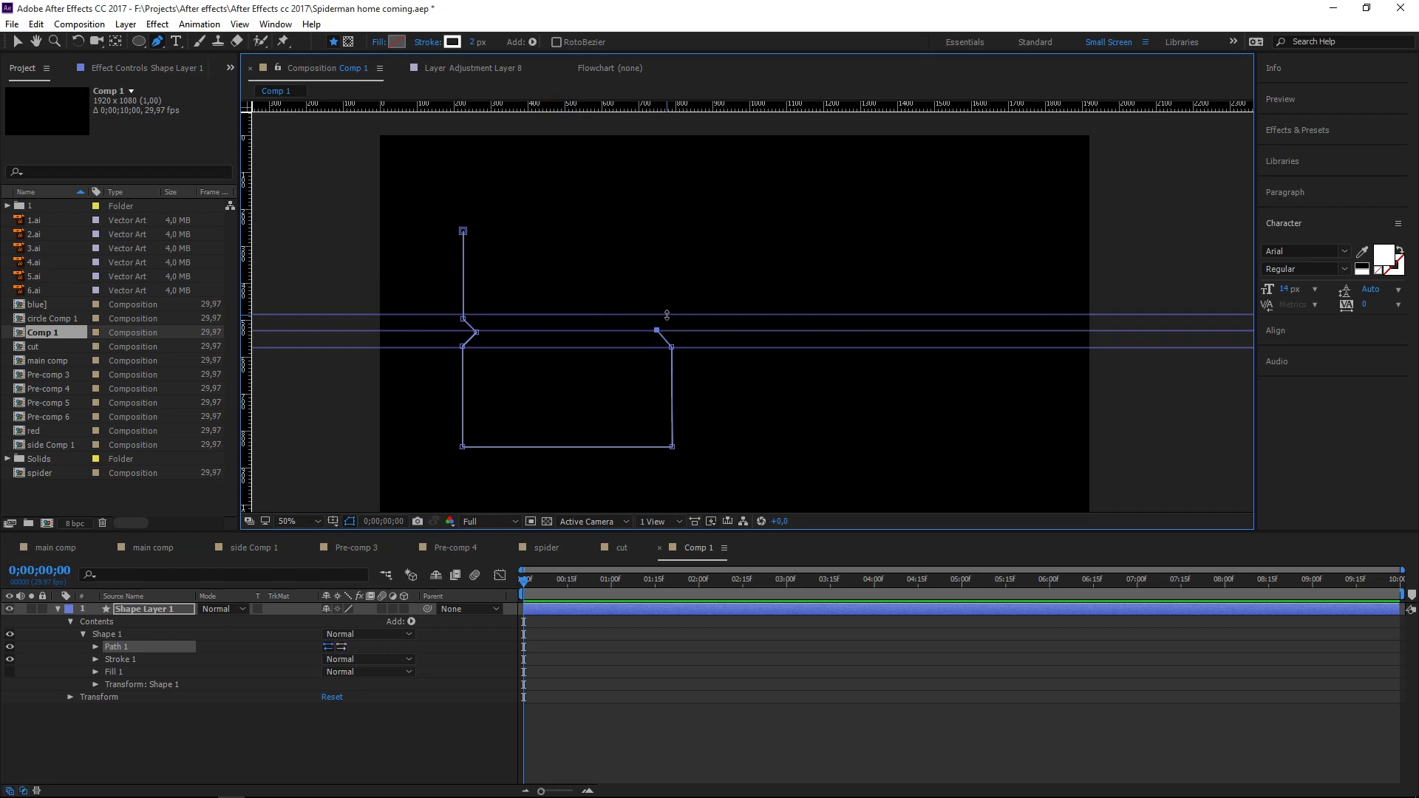
click(666, 315)
drag(651, 107, 690, 215)
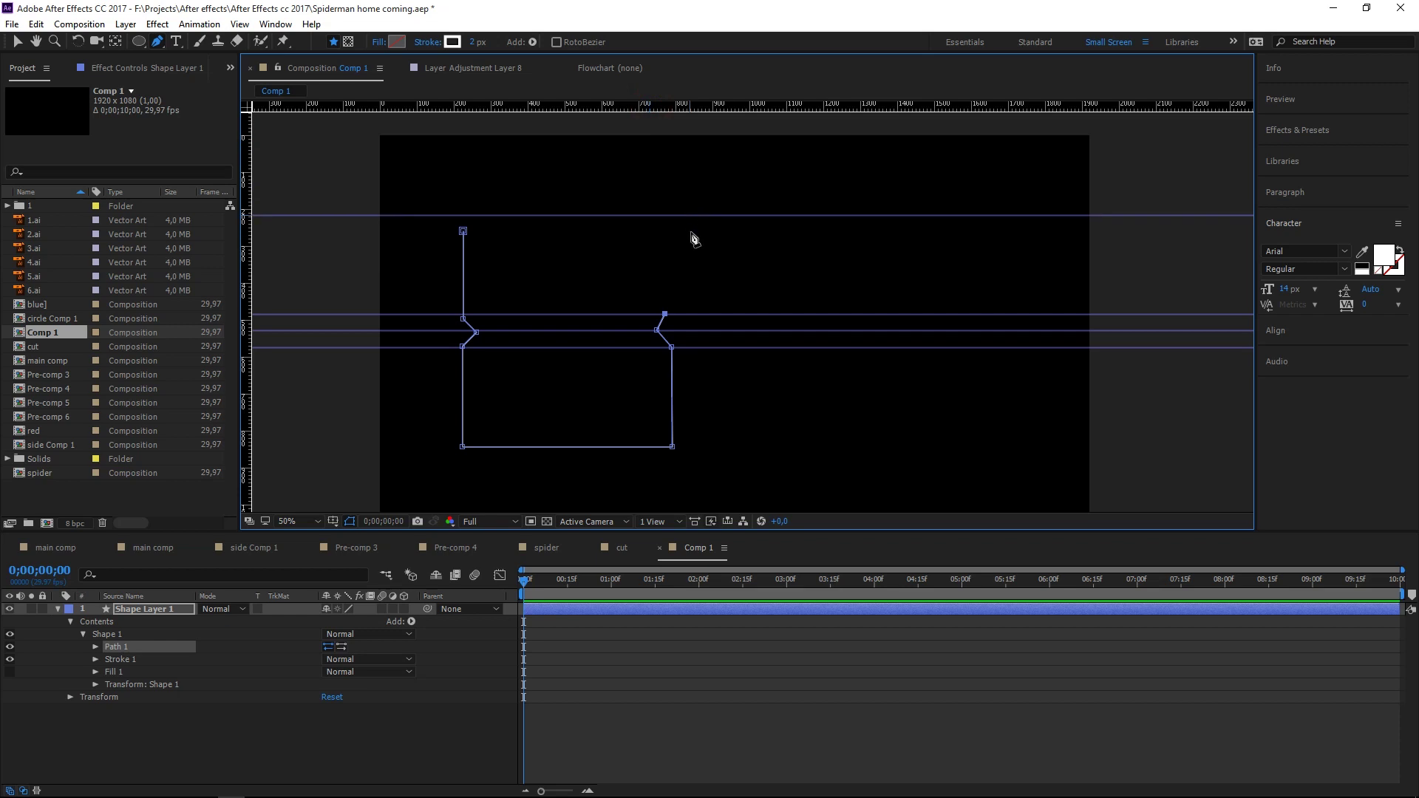
click(672, 218)
key(ctrl+z)
click(665, 221)
- Leave the outline open and nudge the top-left point slightly upward
click(463, 232)
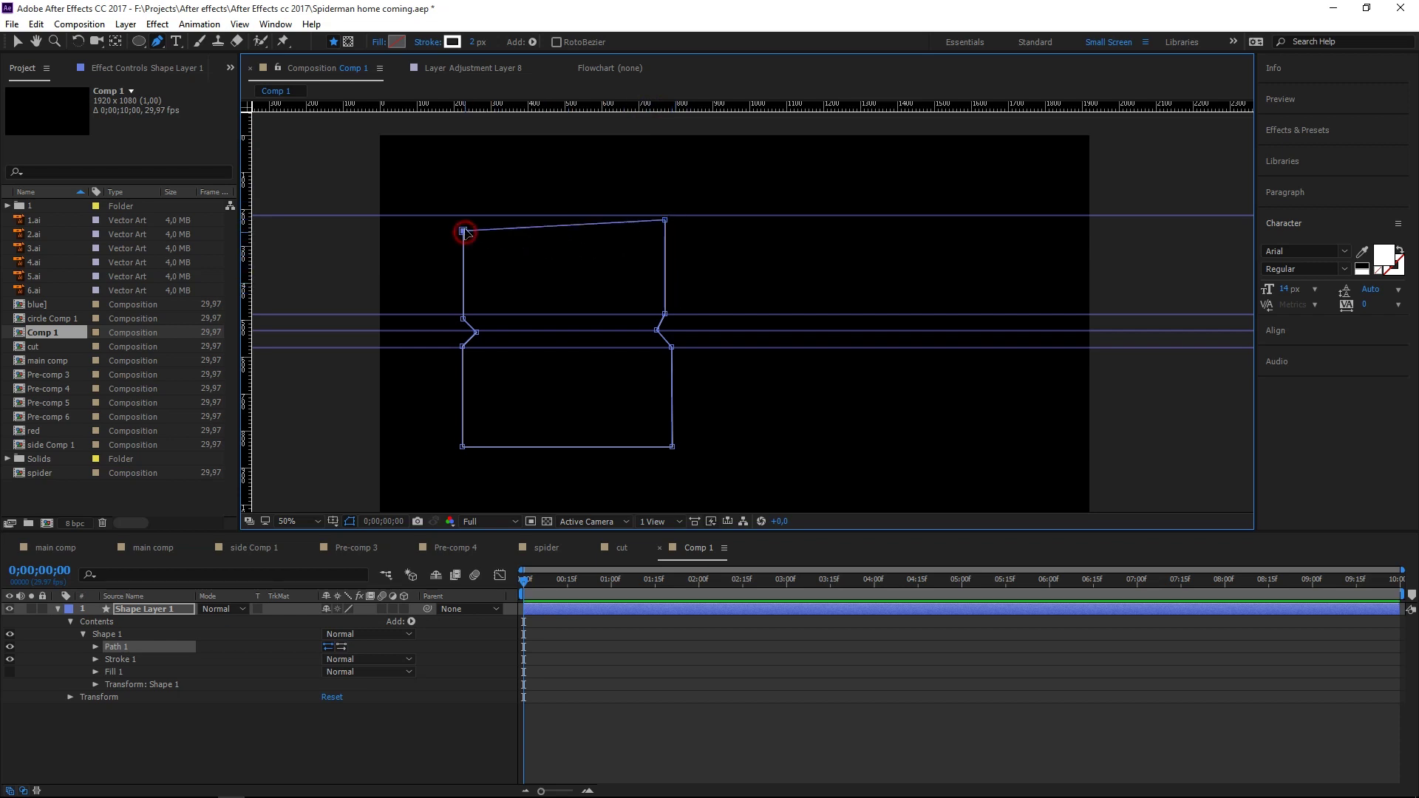
key(ctrl+z)
key(v)
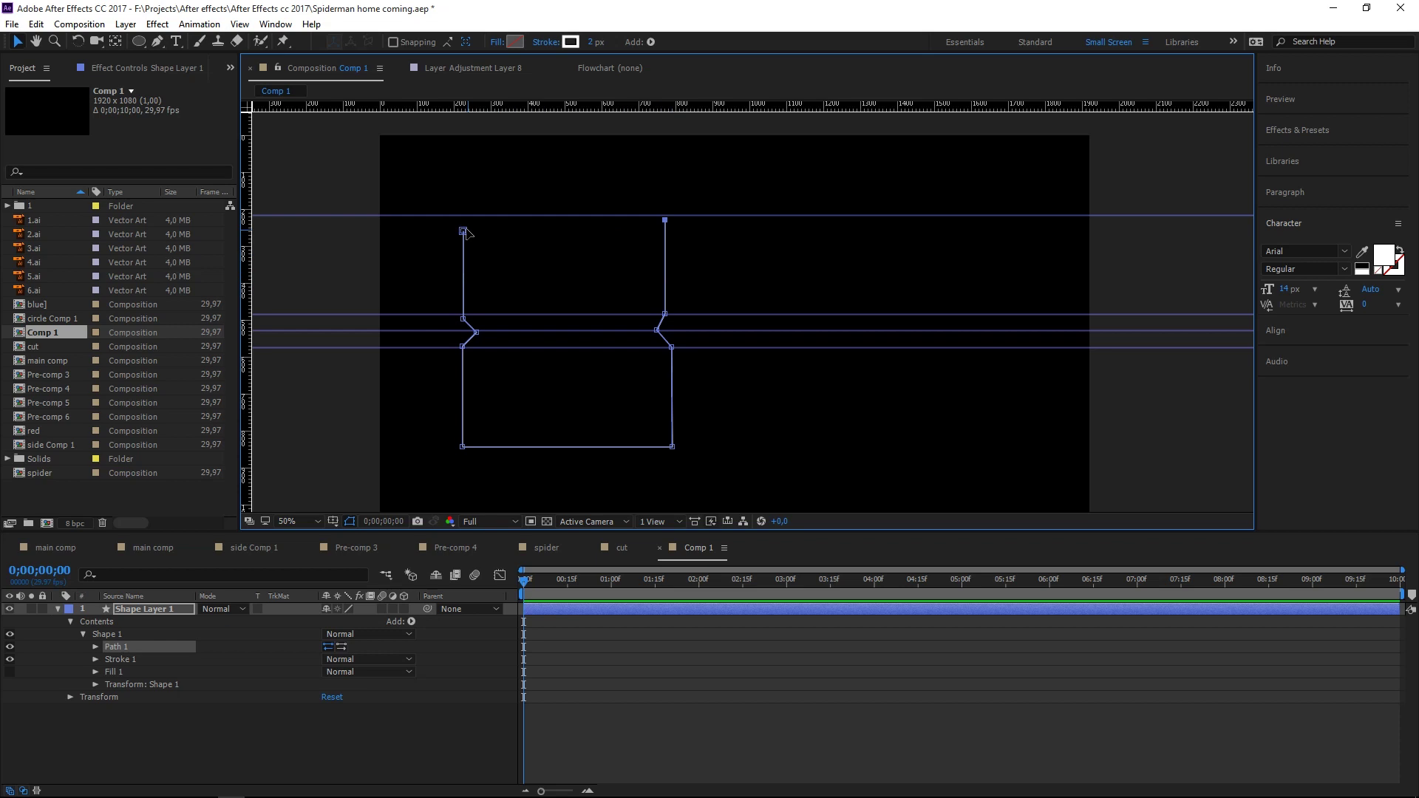
drag(465, 232, 466, 228)
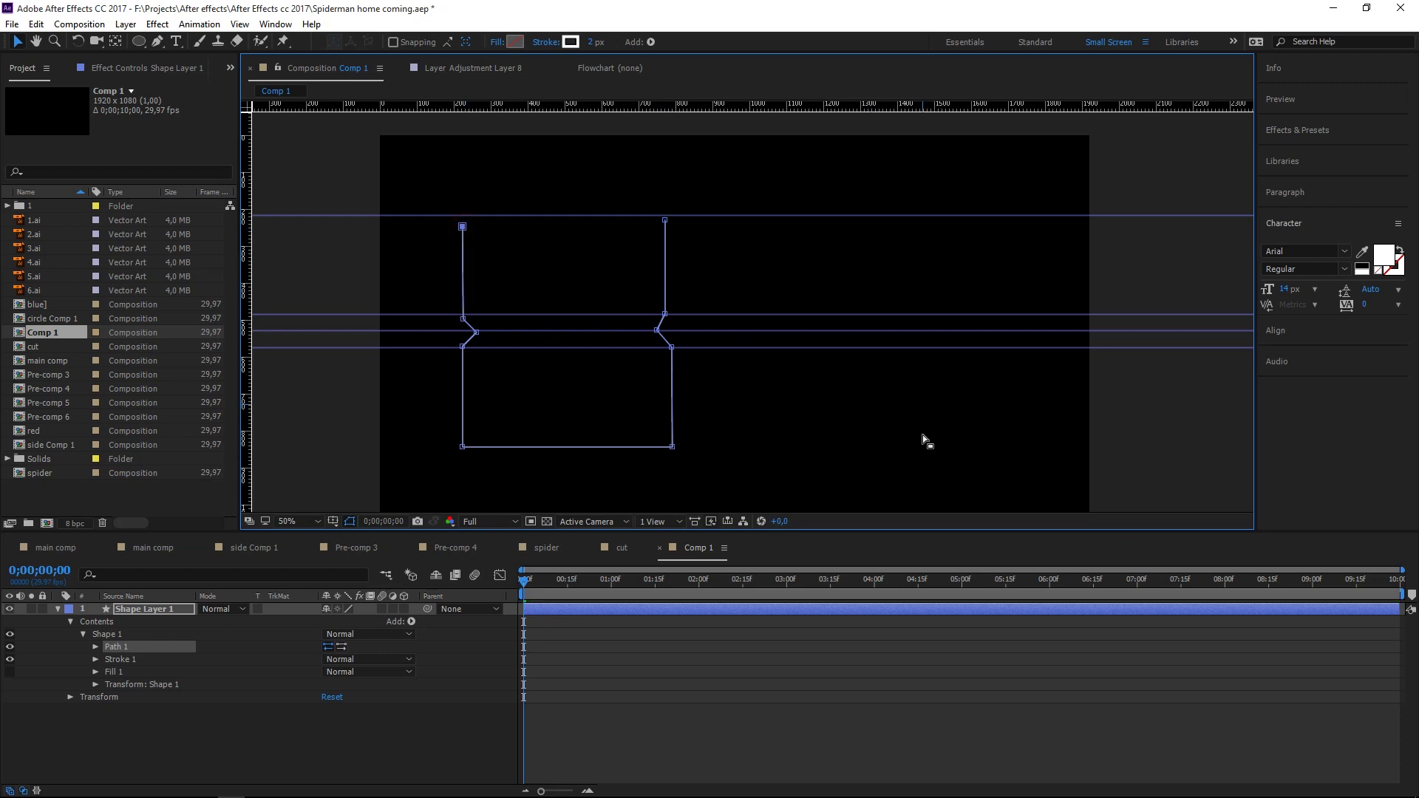
click(841, 429)
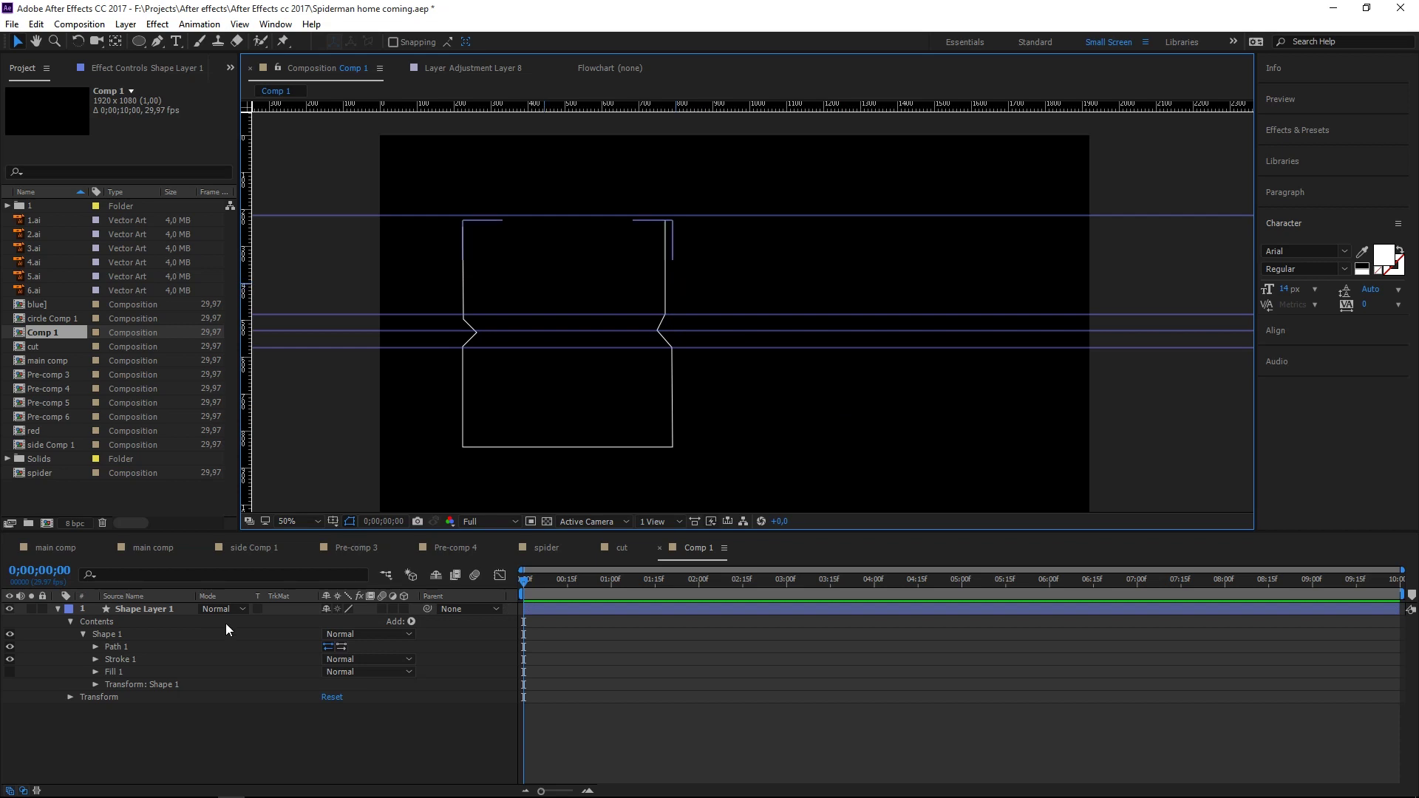
- Remove the bottom and right-side path additions, leaving only the left notched line
click(140, 611)
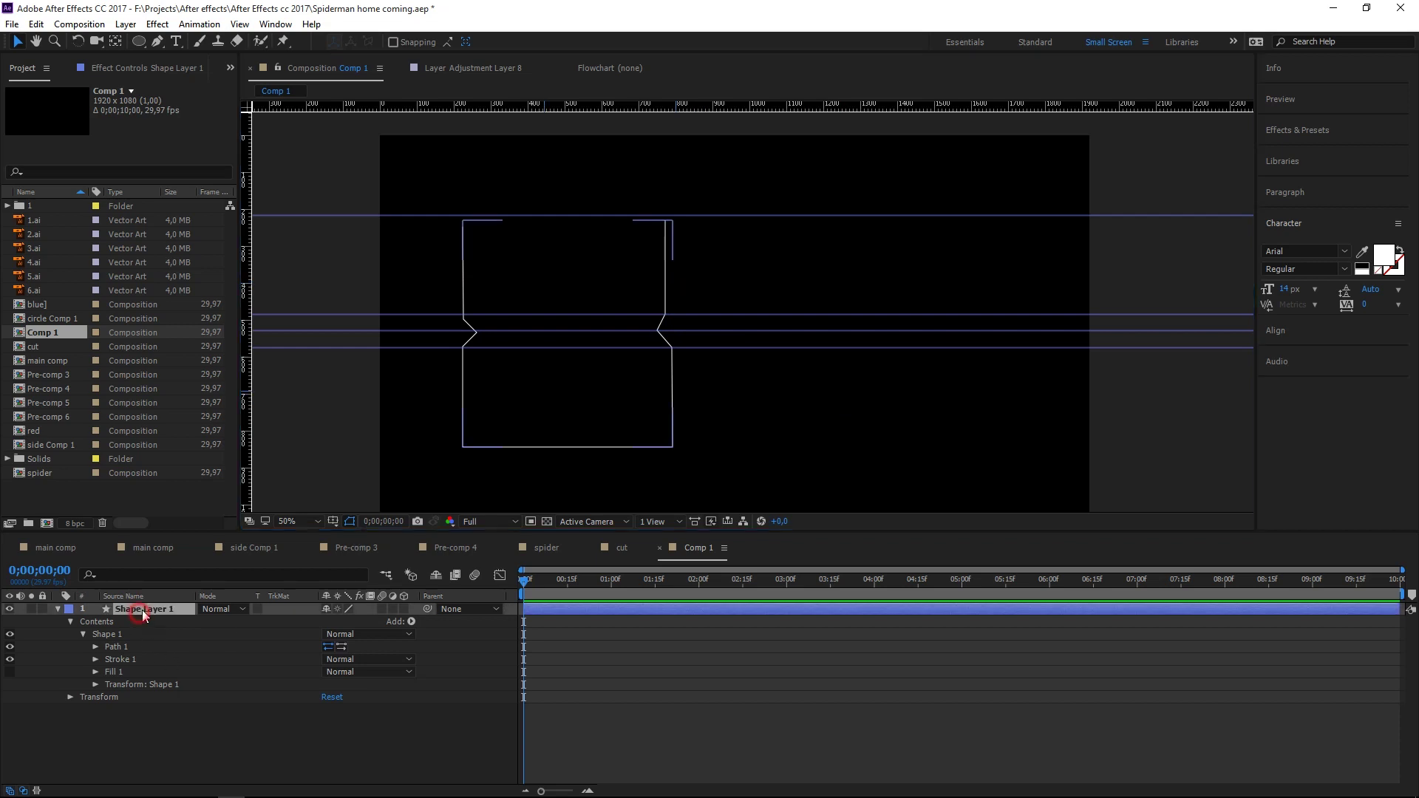
click(117, 647)
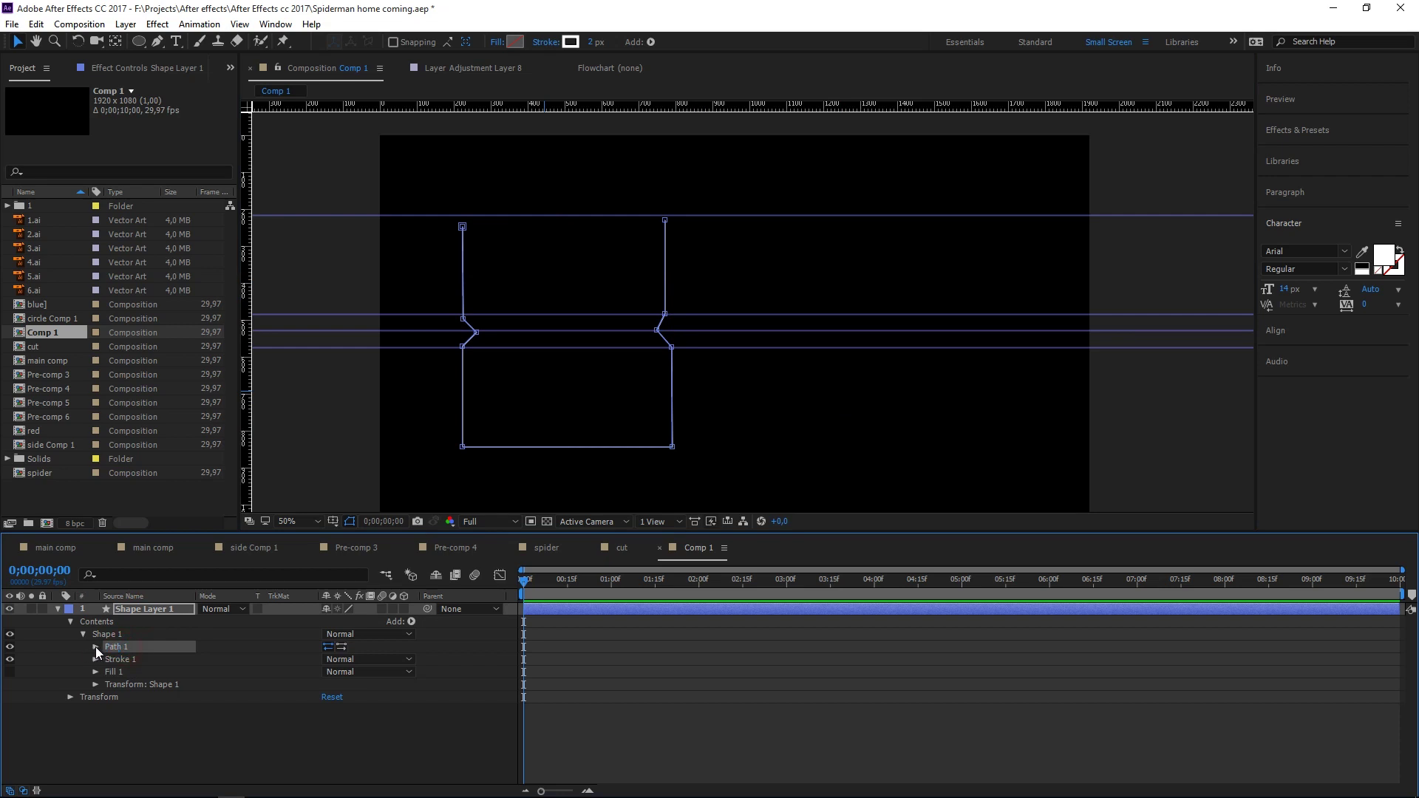
click(548, 447)
key(Delete)
key(ctrl+z)
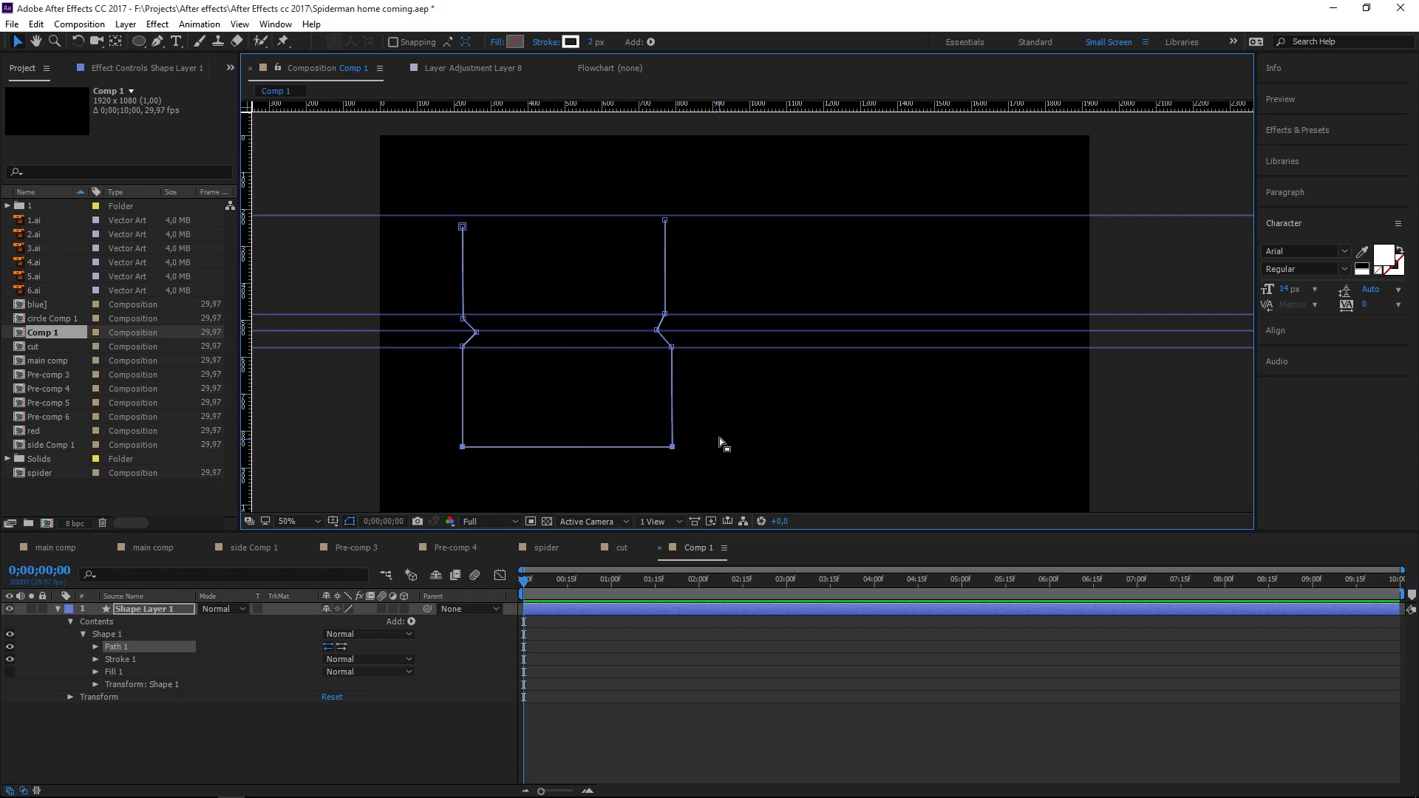
key(ctrl+z)
key(ctrl+z)
key(ctrl+z)
key(ctrl+z)
key(ctrl+z)
key(ctrl+z)
key(ctrl+z)
key(ctrl+z)
key(ctrl+z)
key(ctrl+z)
key(ctrl+z)
key(ctrl+z)
- In Shape Layer 1, start a new Pen path at the top right running straight down
click(719, 438)
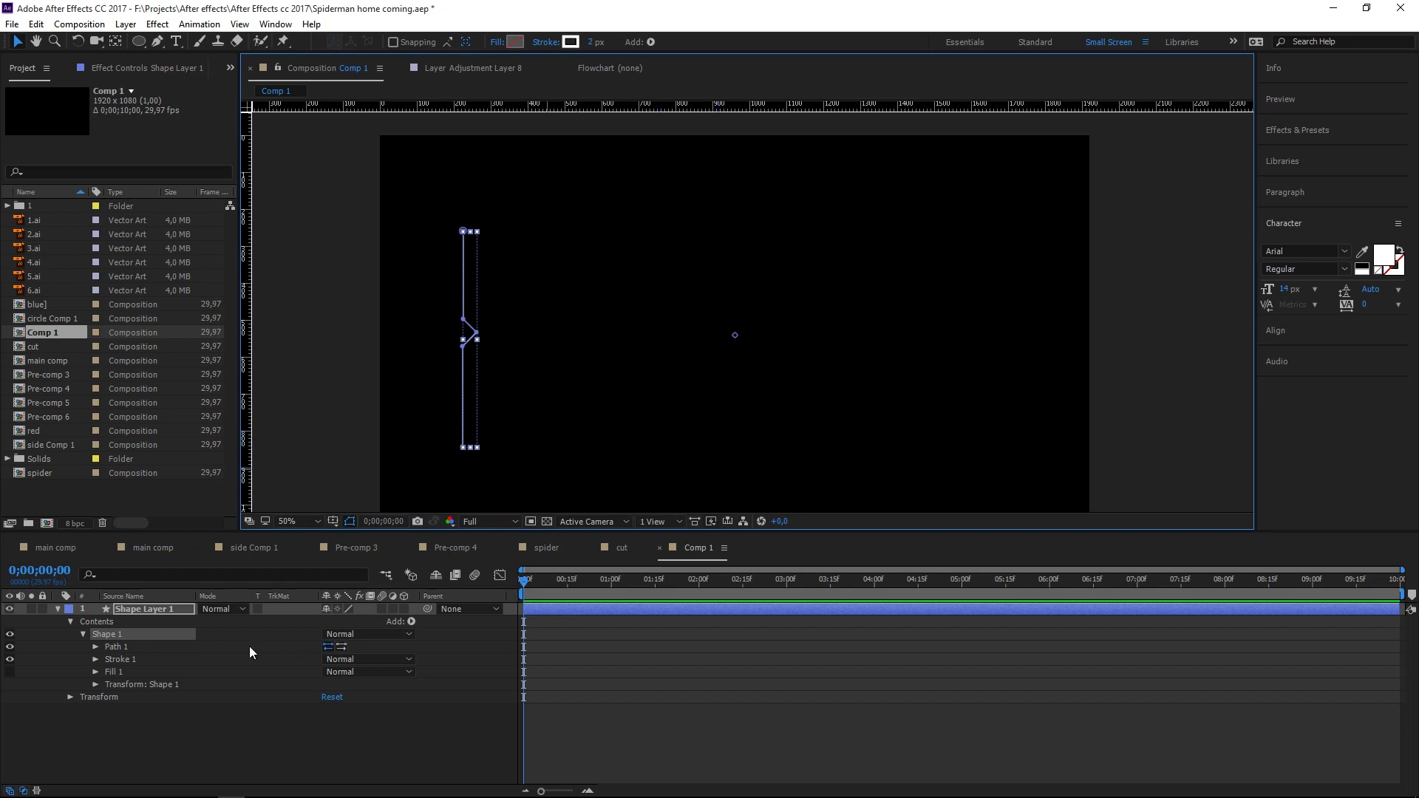
click(148, 612)
key(g)
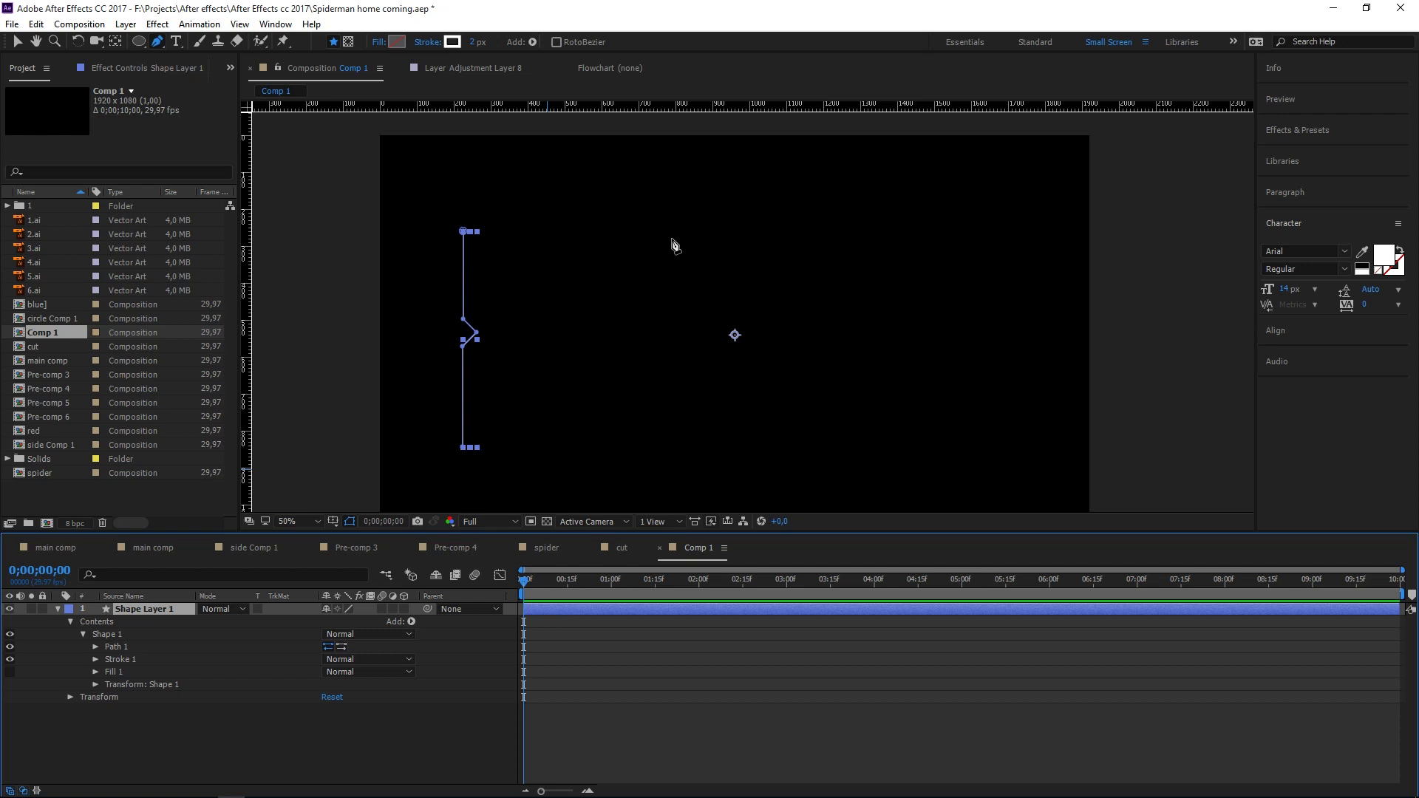
click(673, 231)
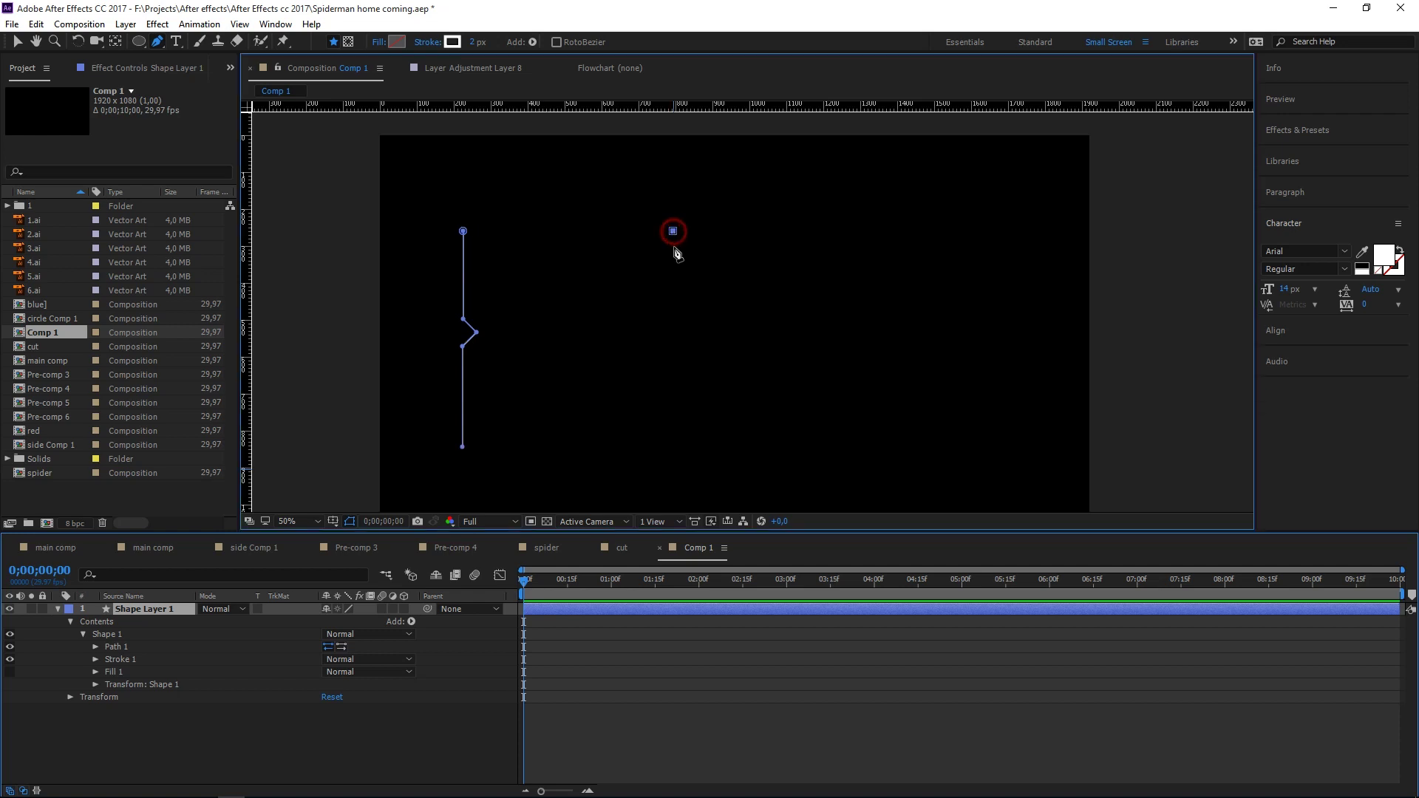
click(672, 316)
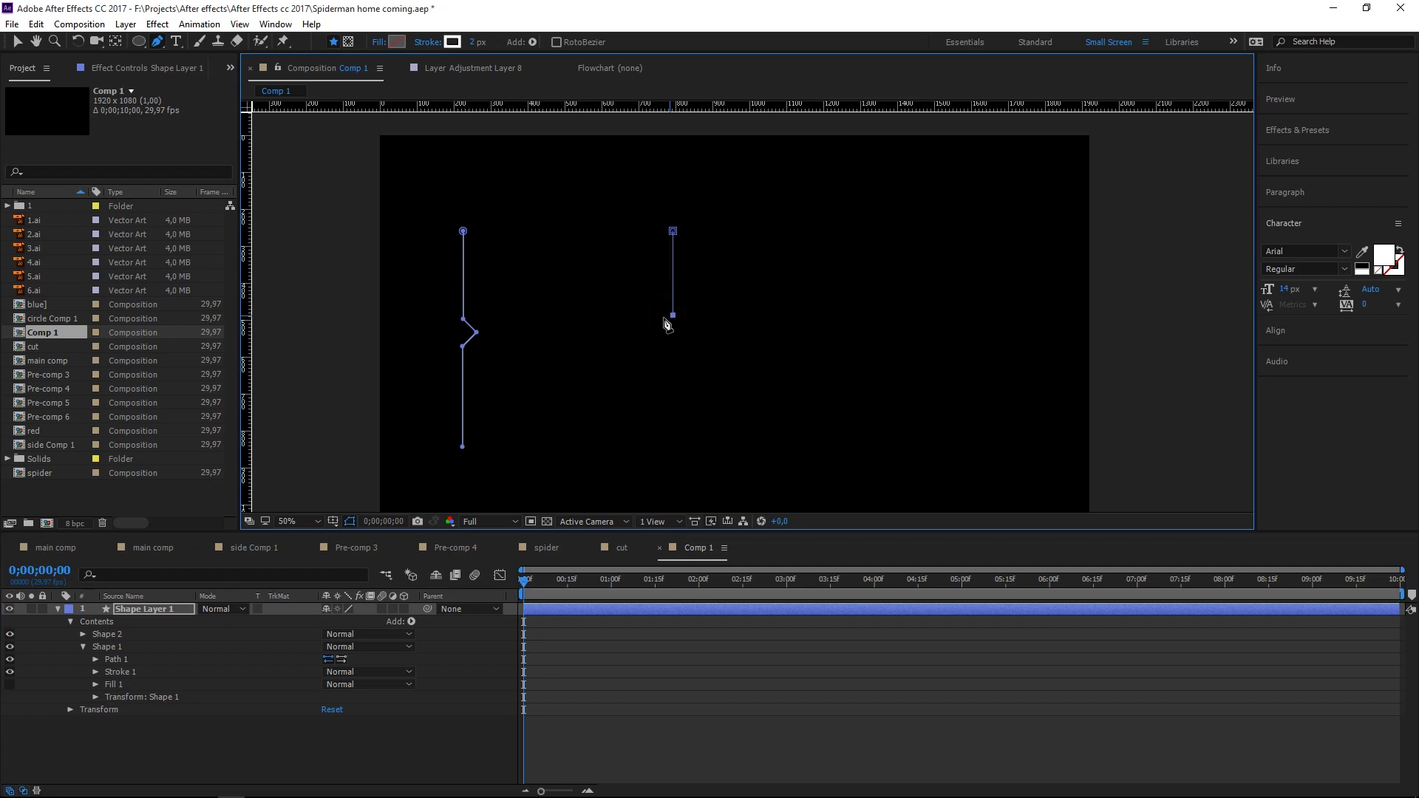
click(645, 316)
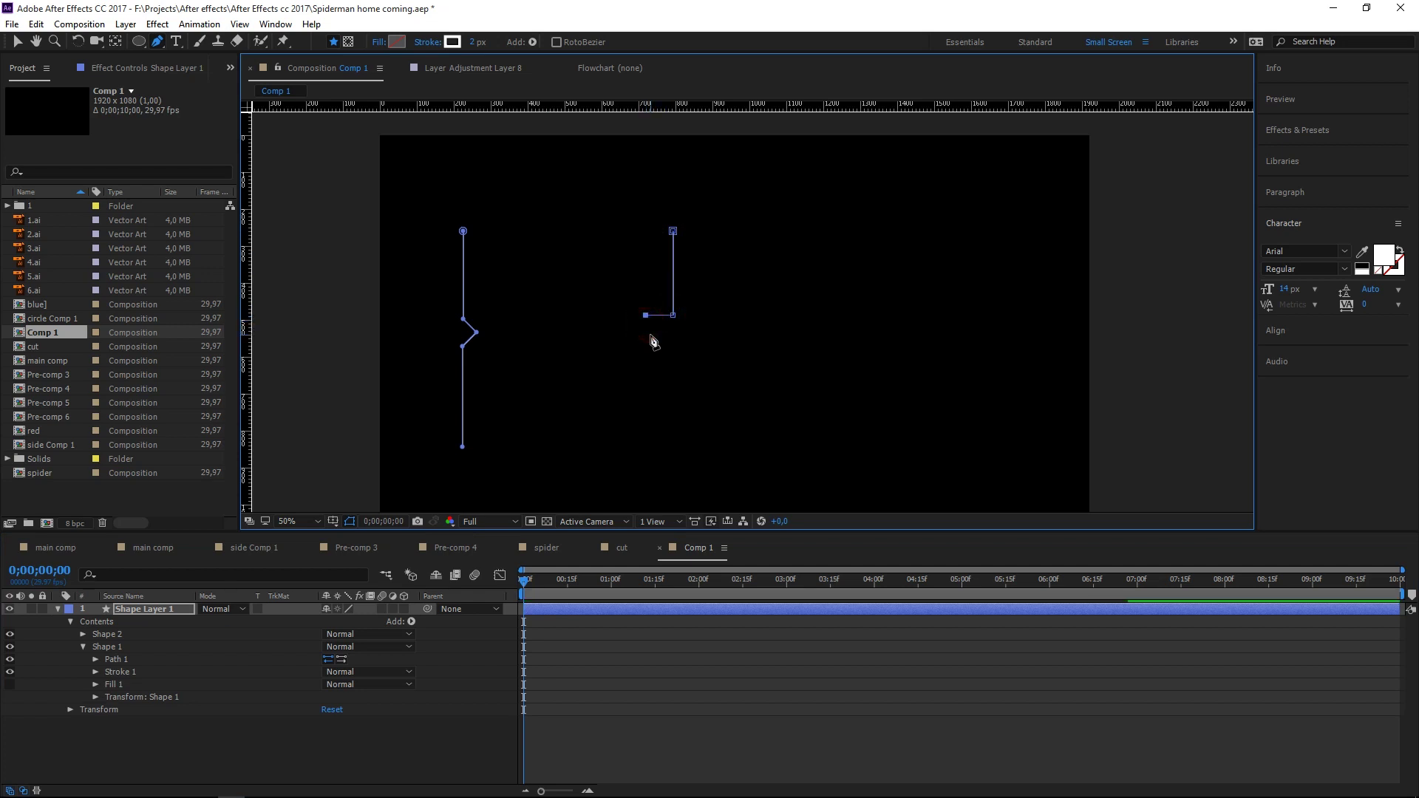
key(ctrl+z)
- Add the mirrored notch corners, extend the line to the bottom, and collapse the layer
click(650, 337)
click(674, 360)
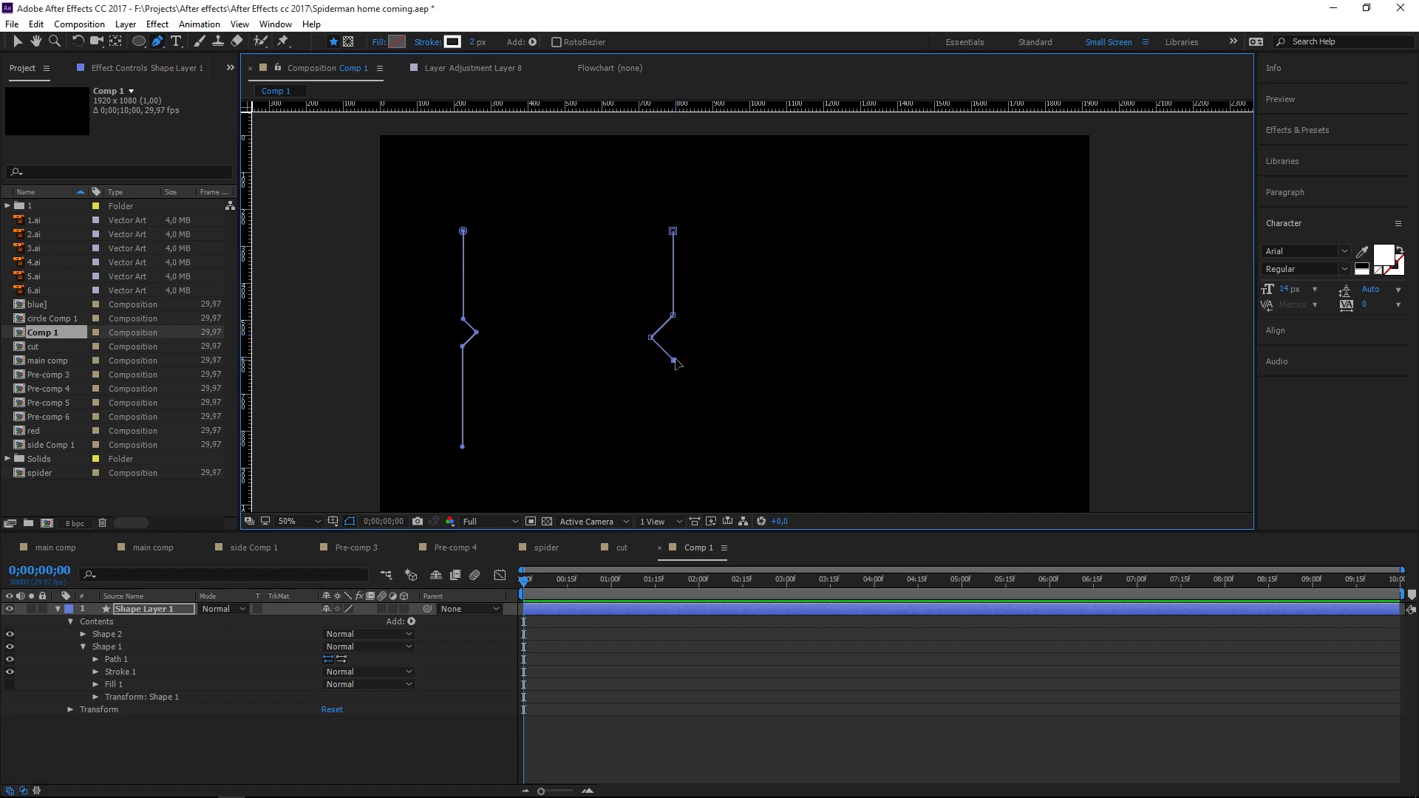
drag(673, 360, 676, 354)
click(677, 452)
key(v)
click(734, 449)
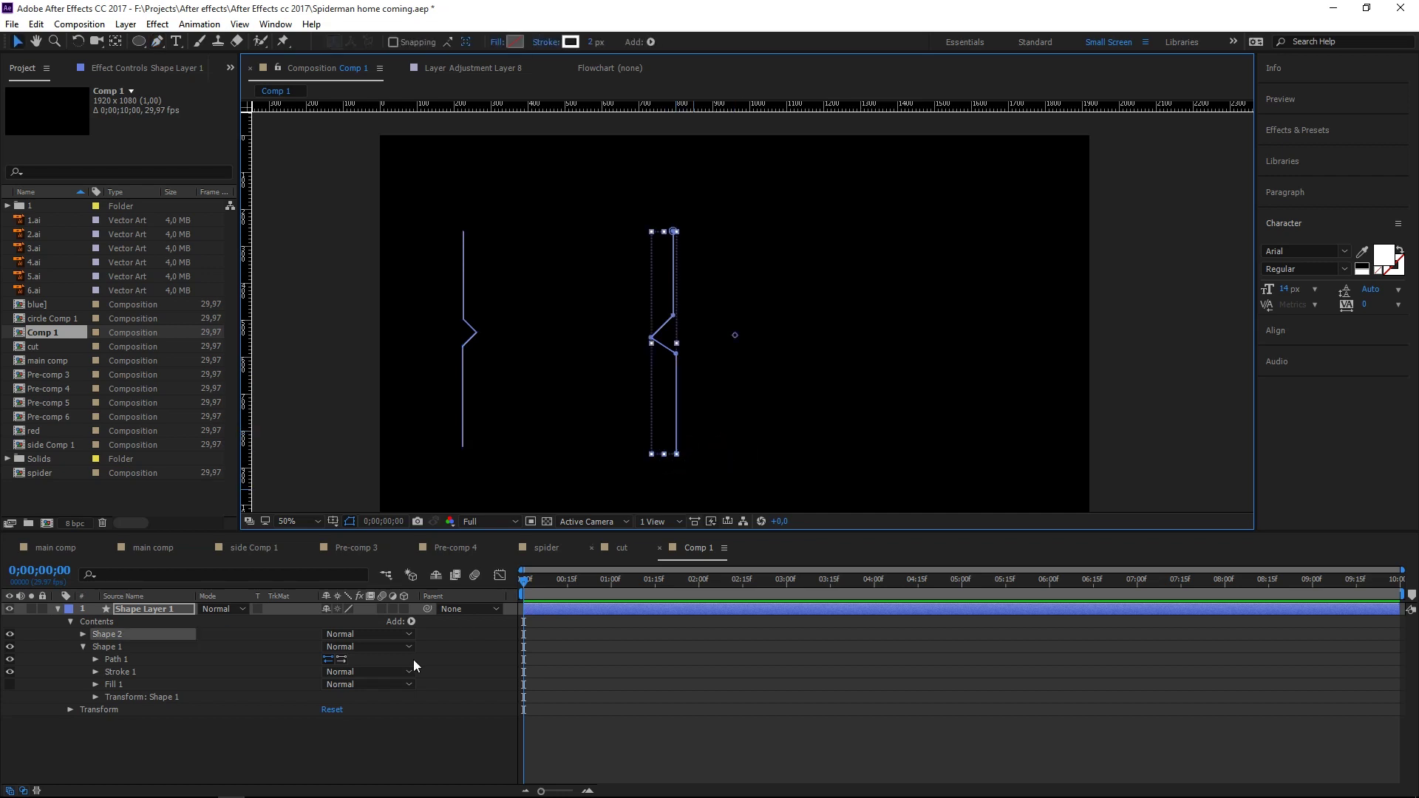
click(360, 752)
click(58, 608)
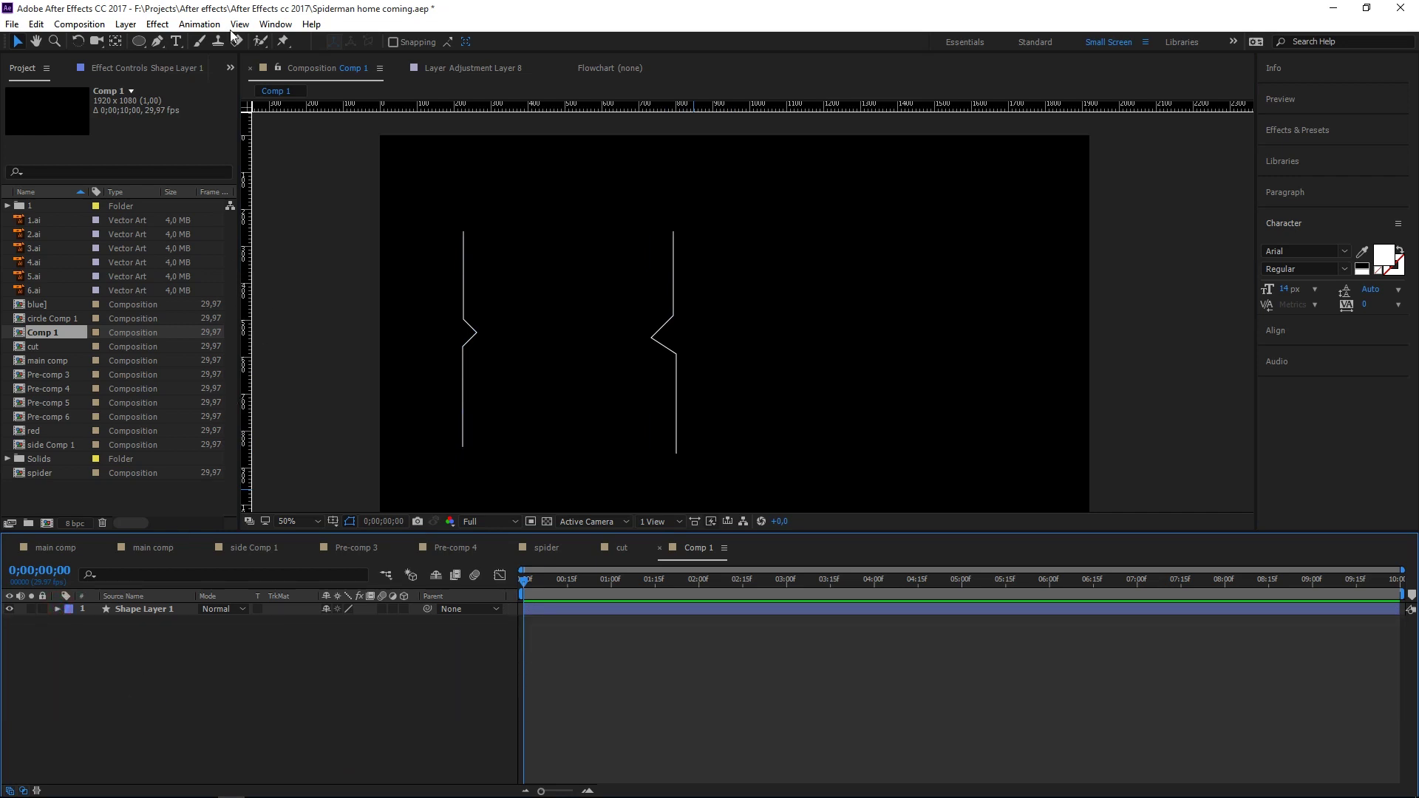
- Set the Pen tool's fill to white (FFFFFF) and stroke width to 0 px
key(g)
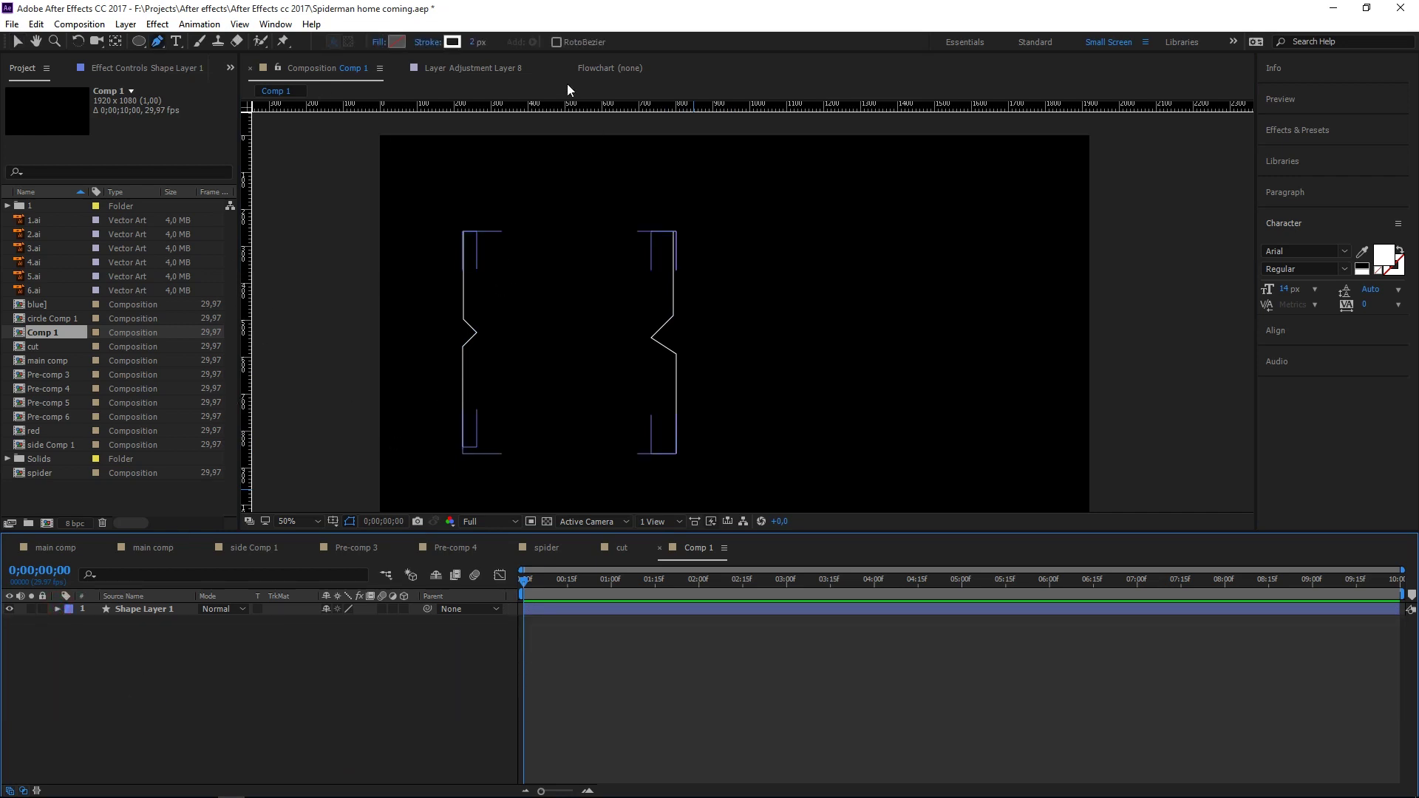
key(slash)
mouse_move(506, 322)
mouse_down()
mouse_move(904, 289)
mouse_move(893, 374)
mouse_up()
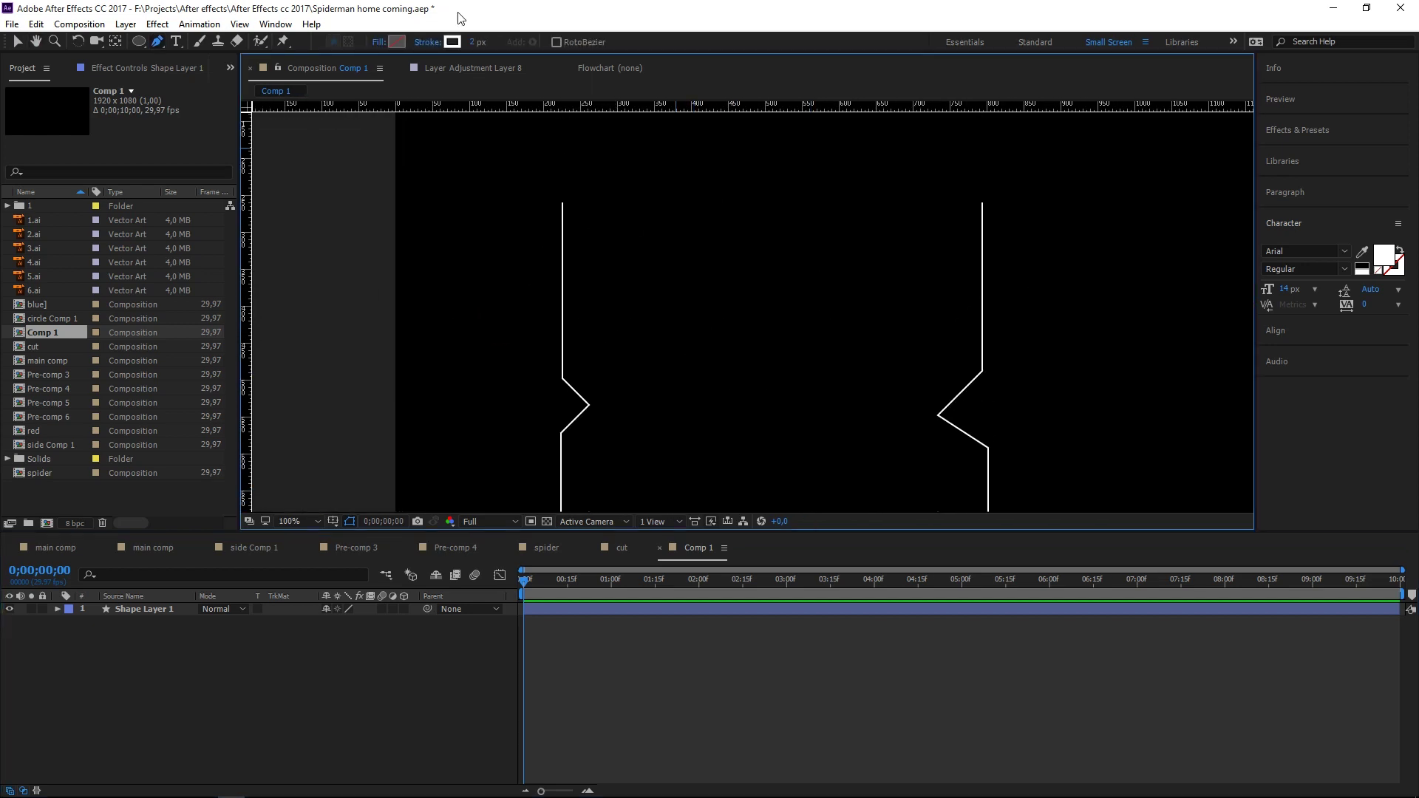
click(397, 42)
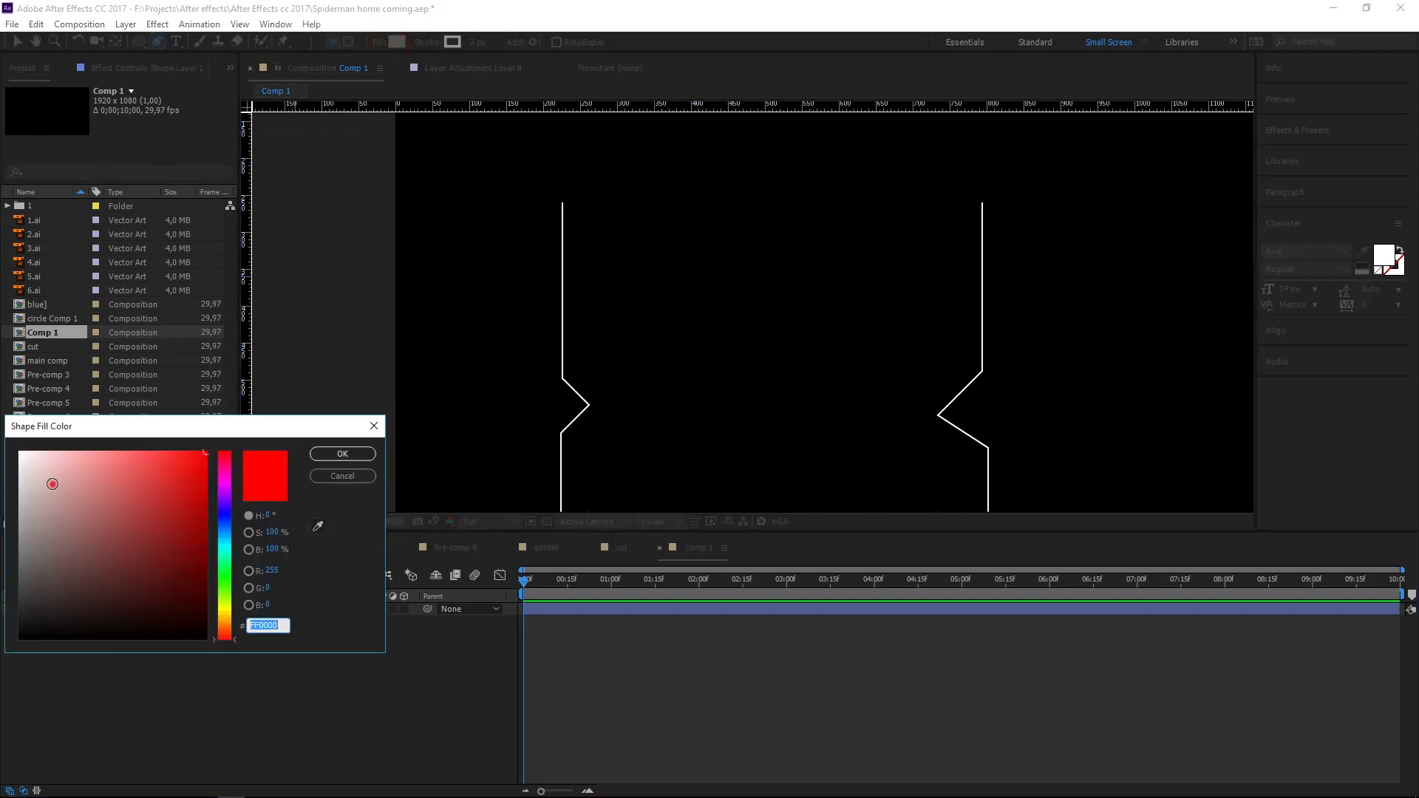
drag(67, 488, 19, 451)
click(326, 449)
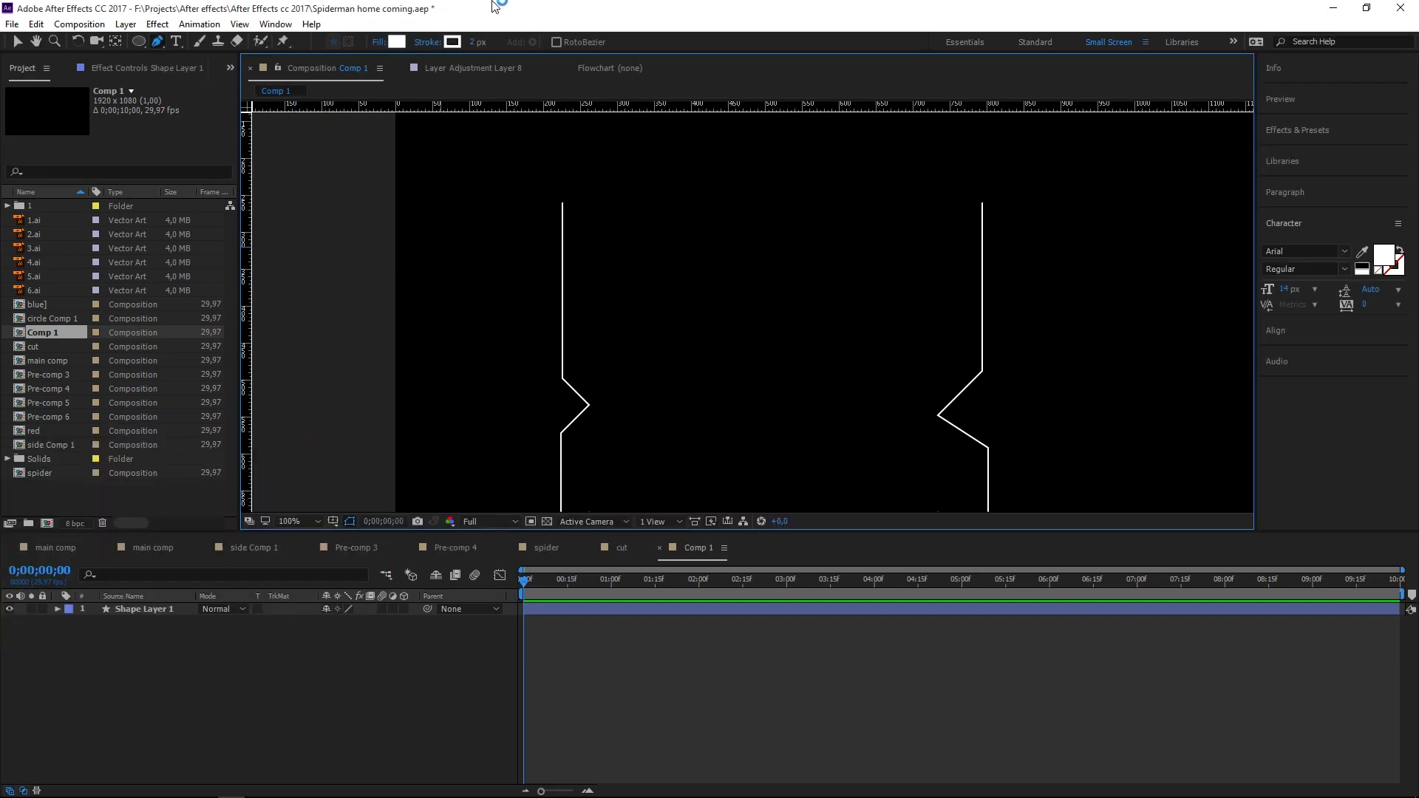
drag(477, 42, 467, 42)
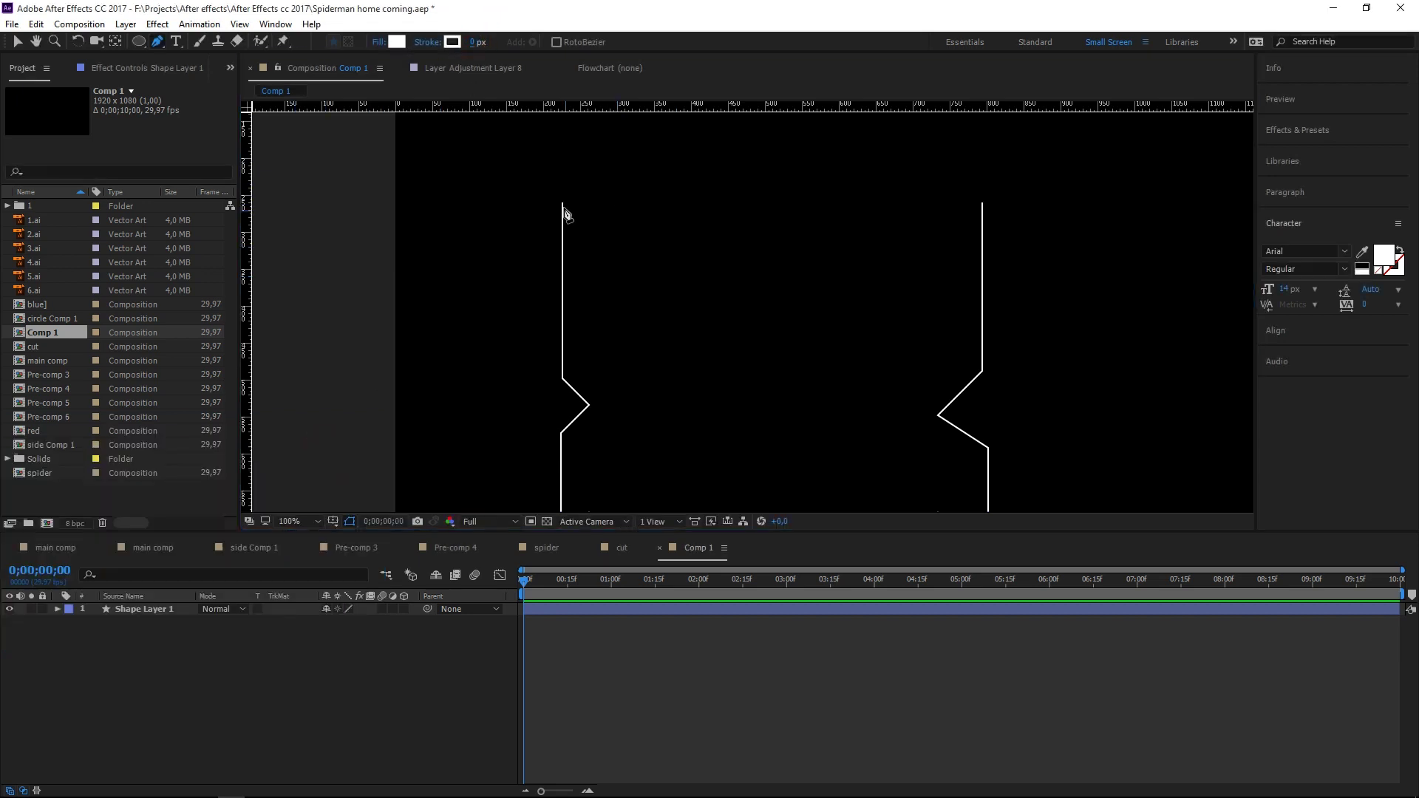
- Start a new shape at the left line's top and trace down its zigzag corners
key(space)
key(period)
key(period)
key(space)
key(comma)
key(g)
click(527, 268)
drag(605, 349, 605, 264)
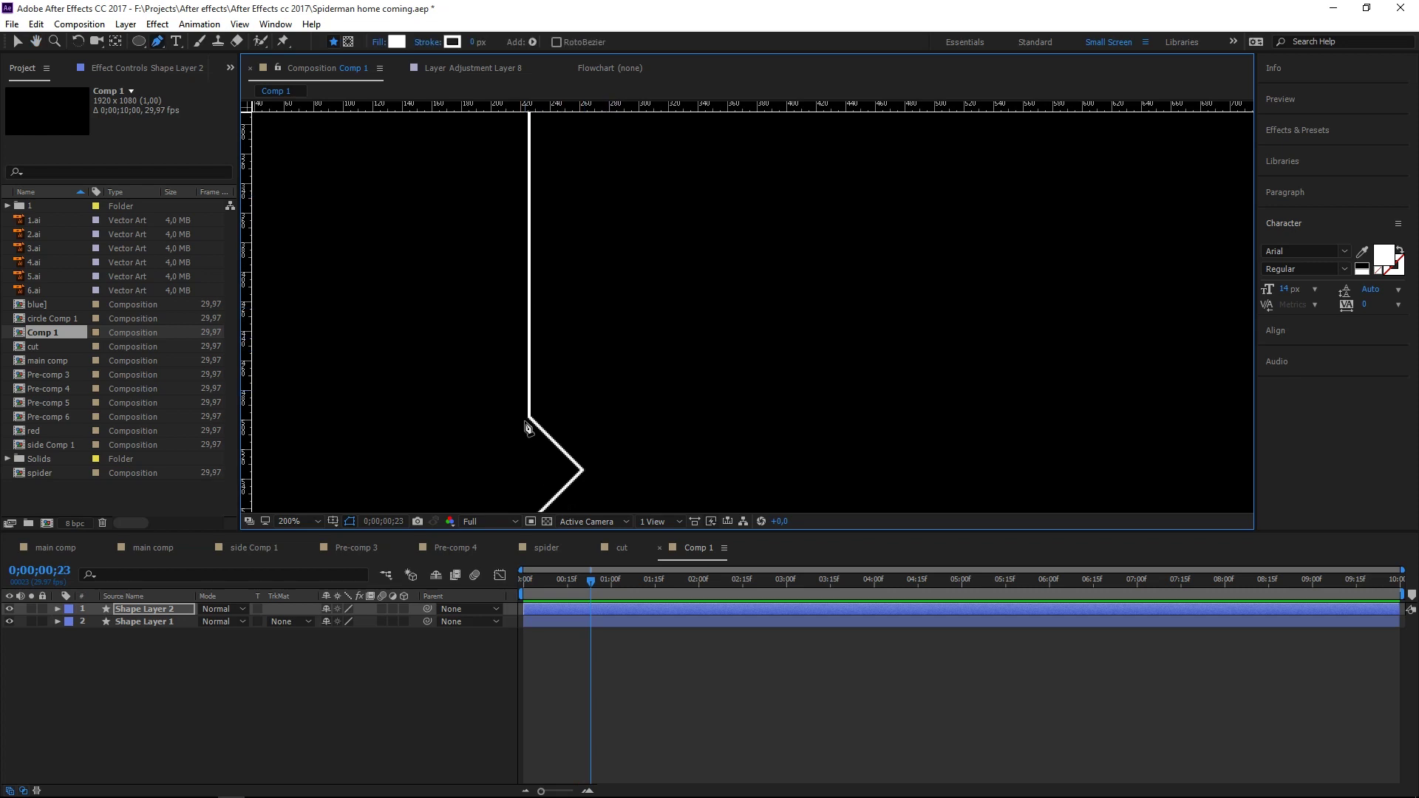
click(529, 417)
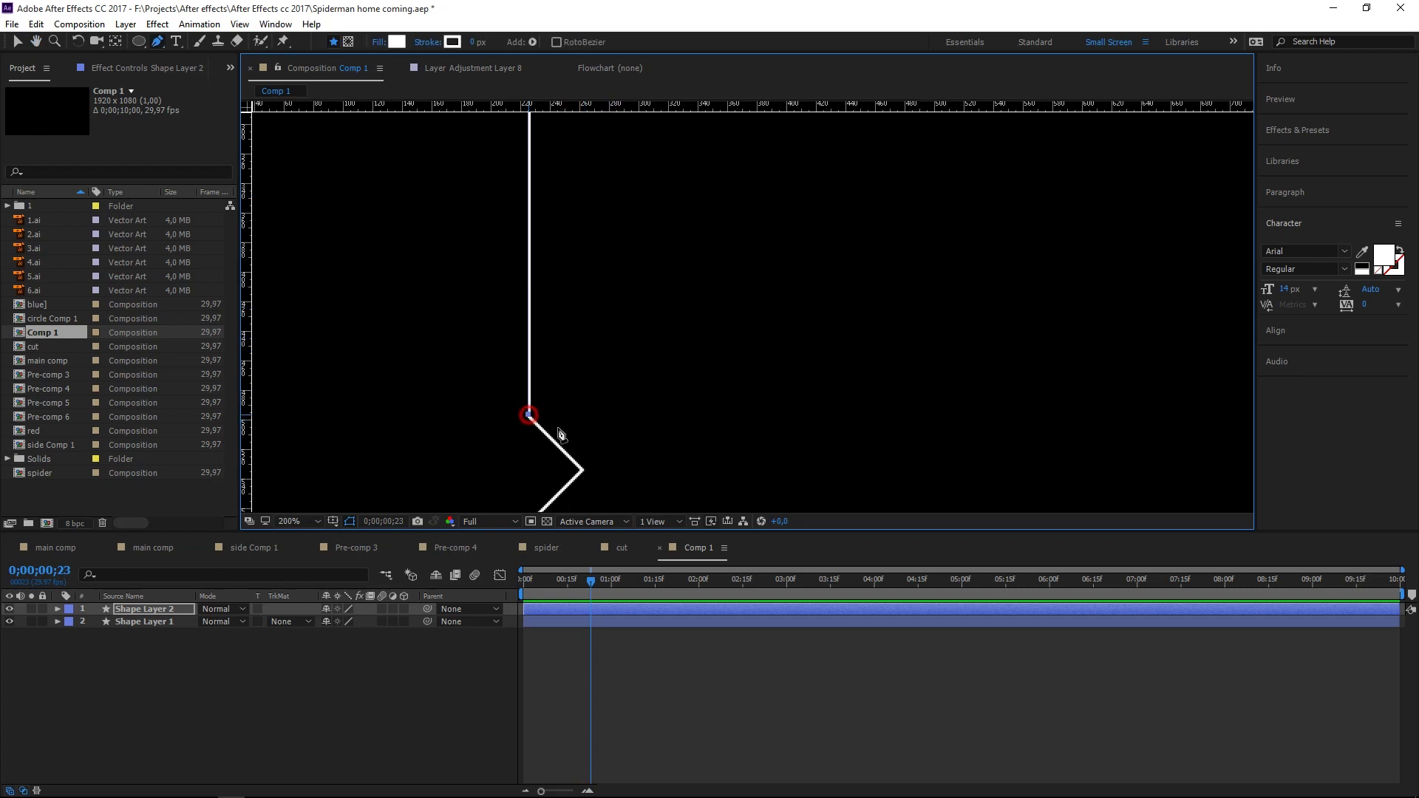
click(584, 475)
- Fix the stray points and carry the shape across the bottom to the right line's base
scroll(586, 469, down, 5)
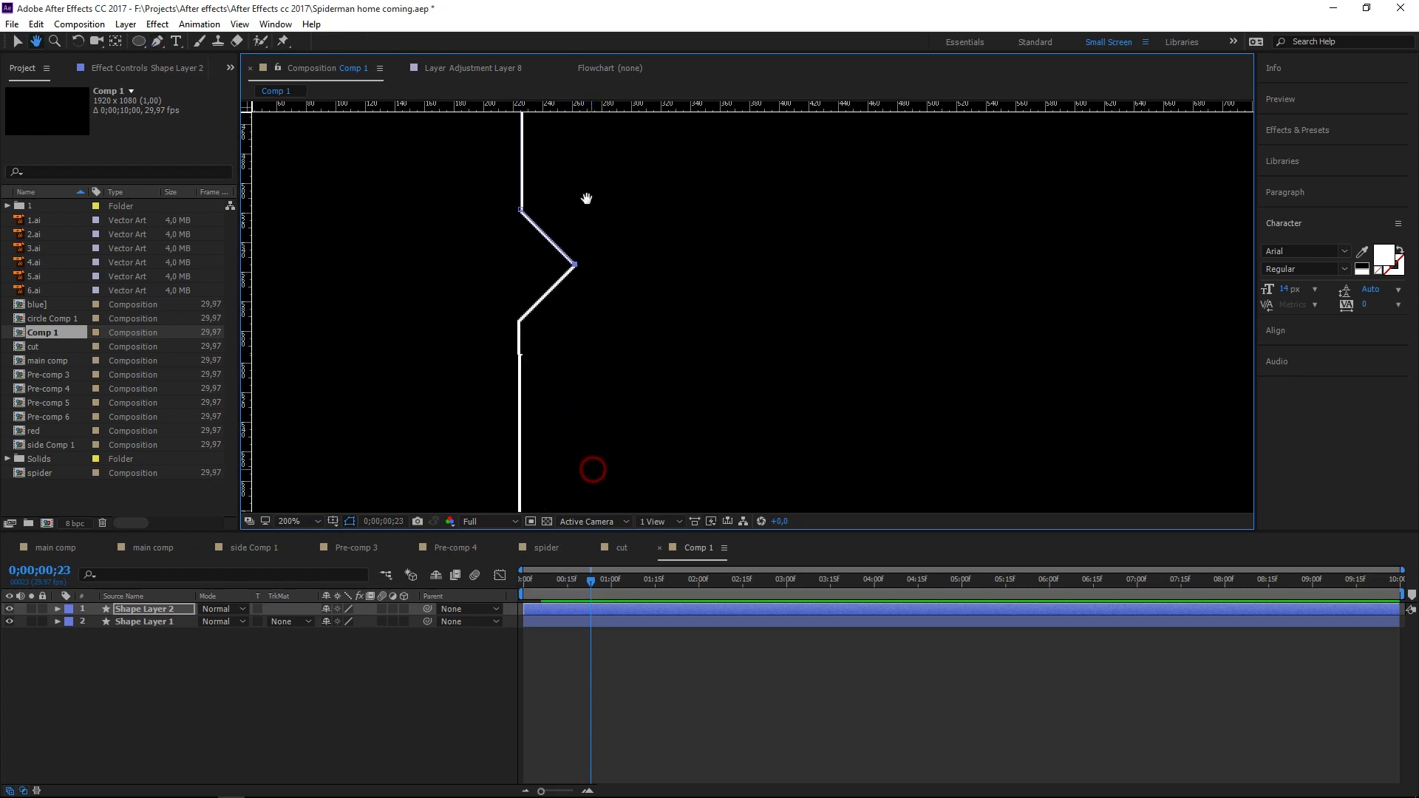
click(525, 239)
key(ctrl+z)
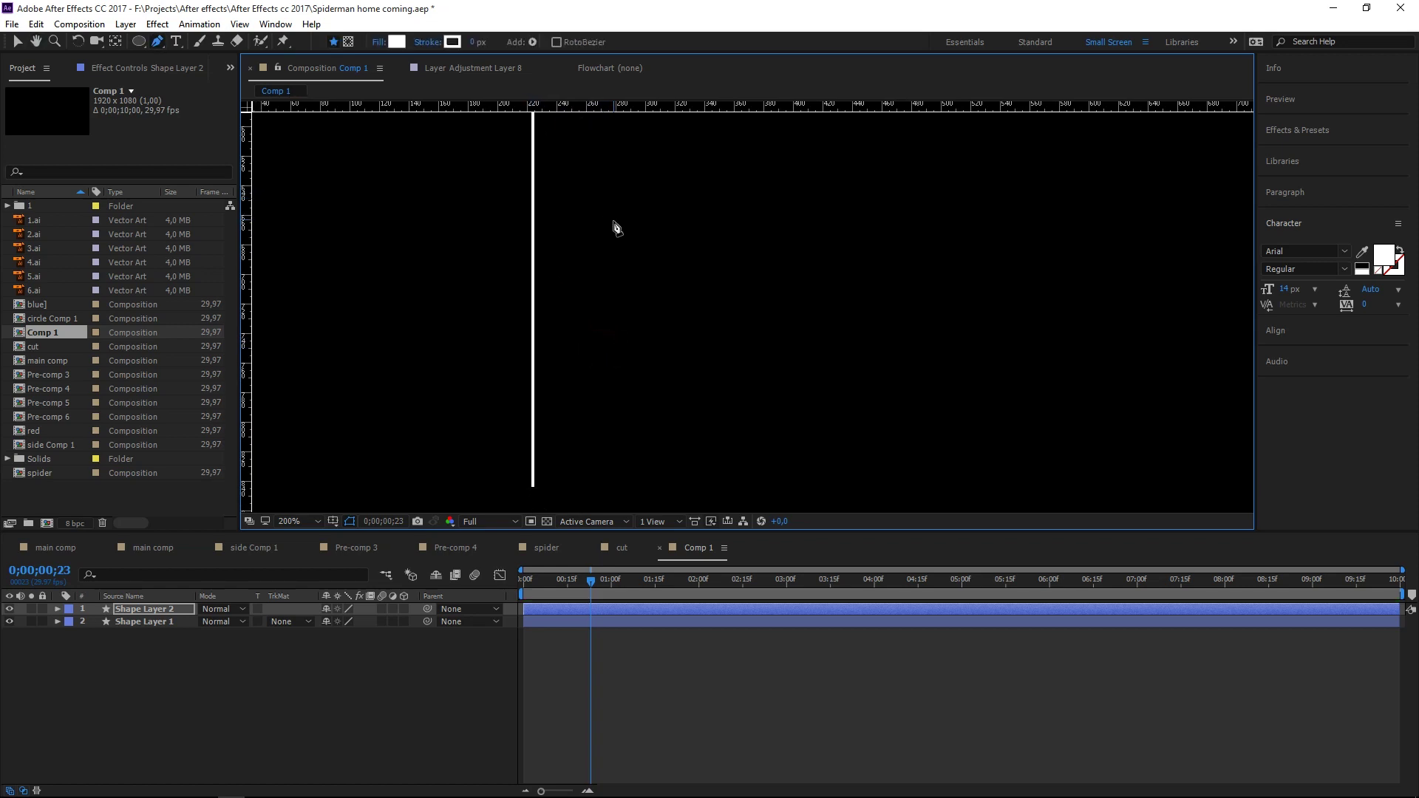
key(comma)
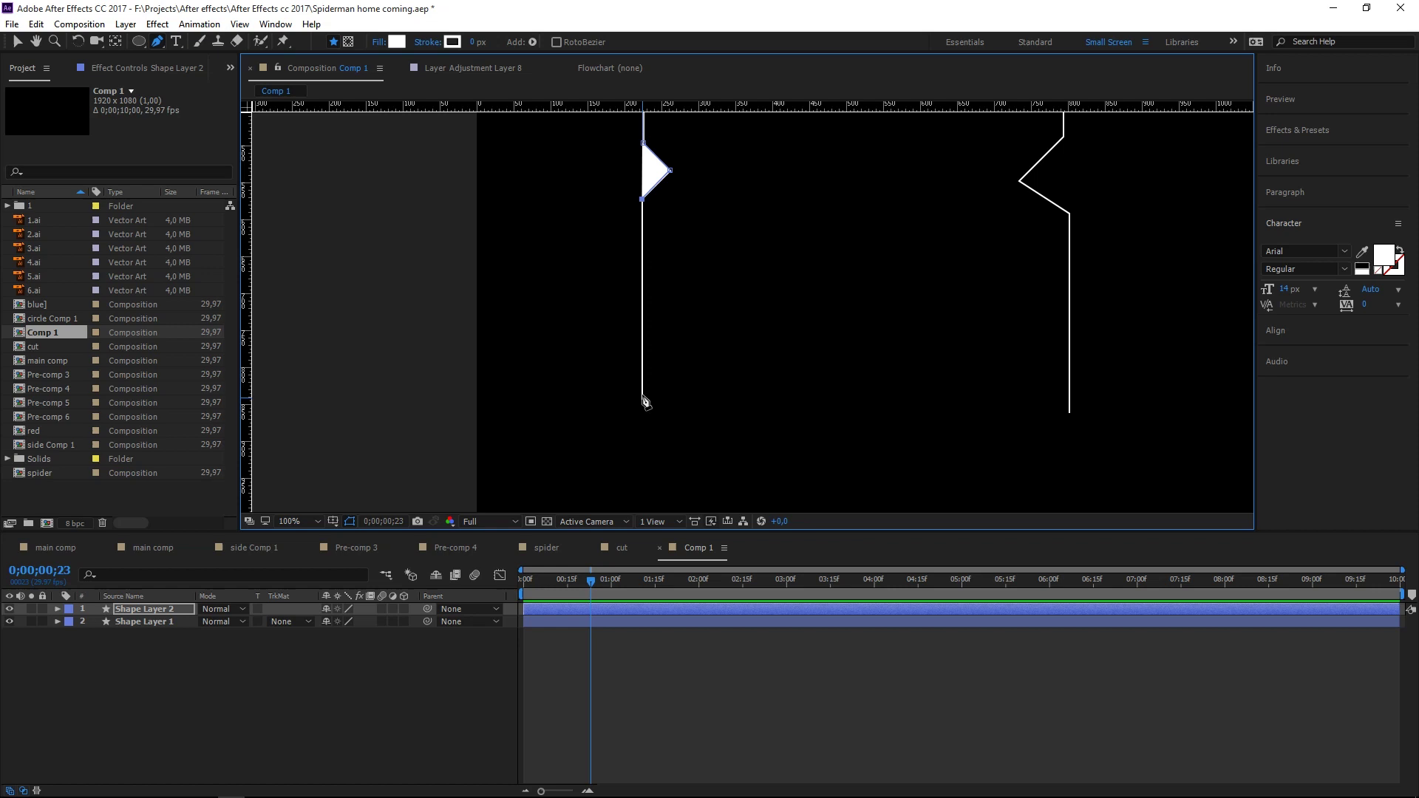
click(642, 389)
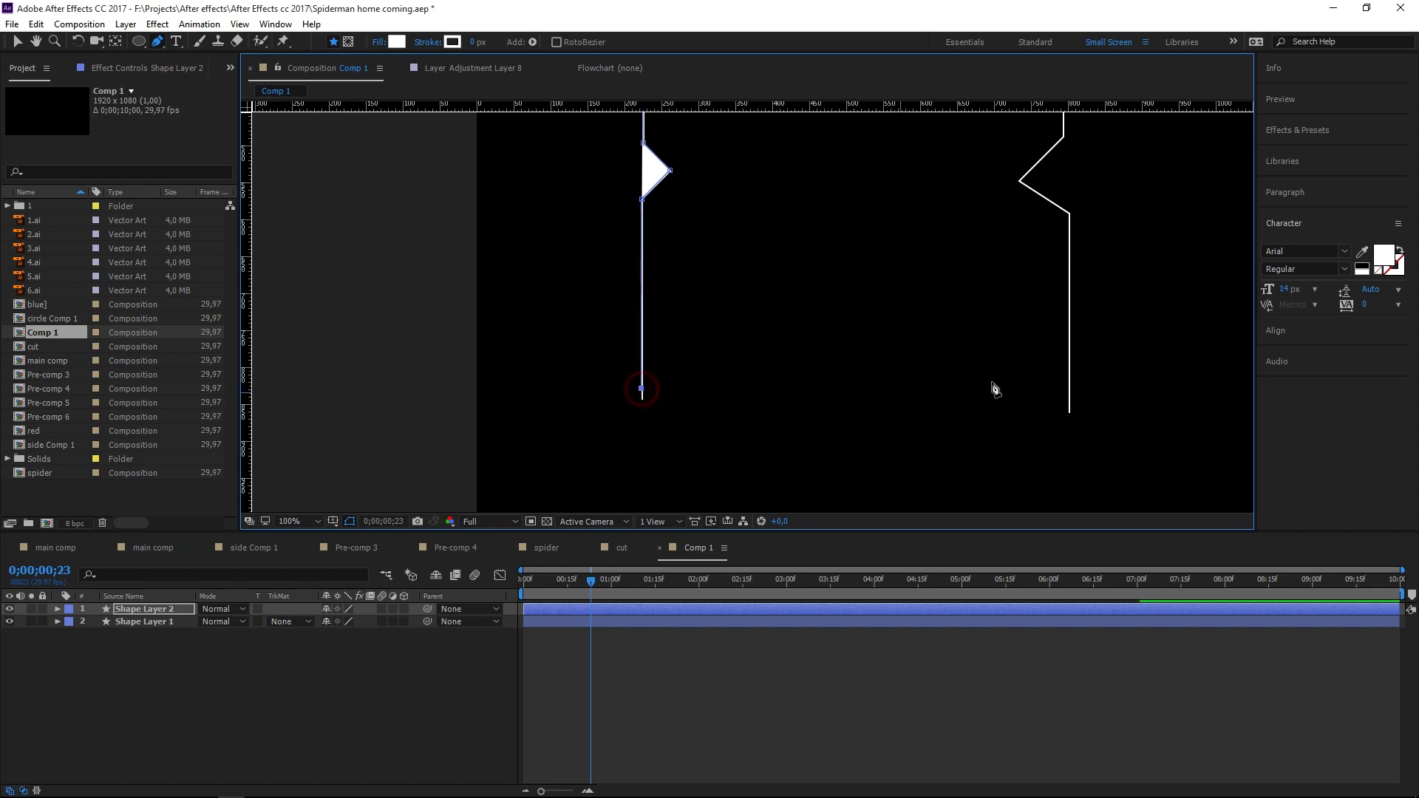
click(1070, 392)
drag(1049, 294, 933, 367)
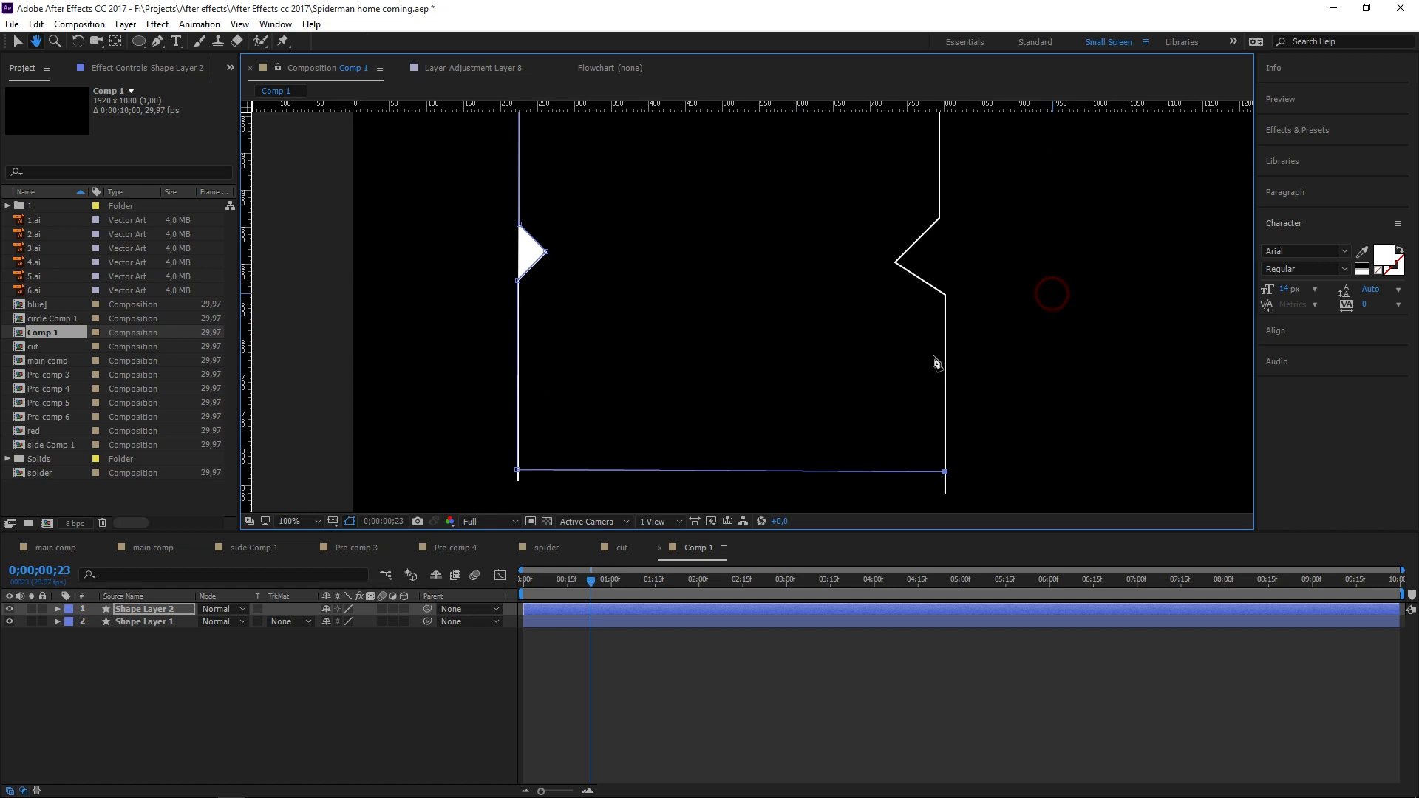
- Trace up the right line's zigzag to its top and close the white shape
click(947, 295)
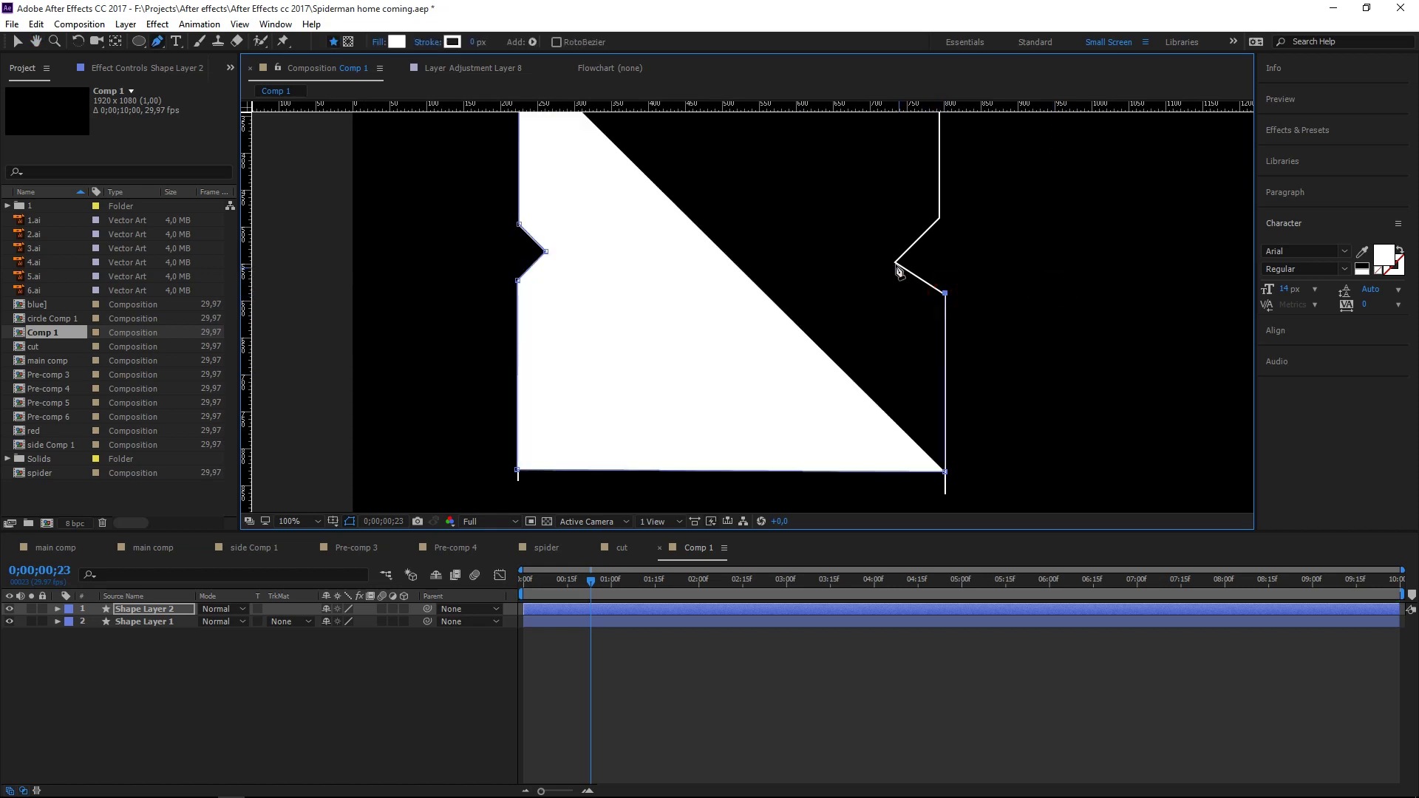
click(896, 264)
drag(896, 265, 802, 367)
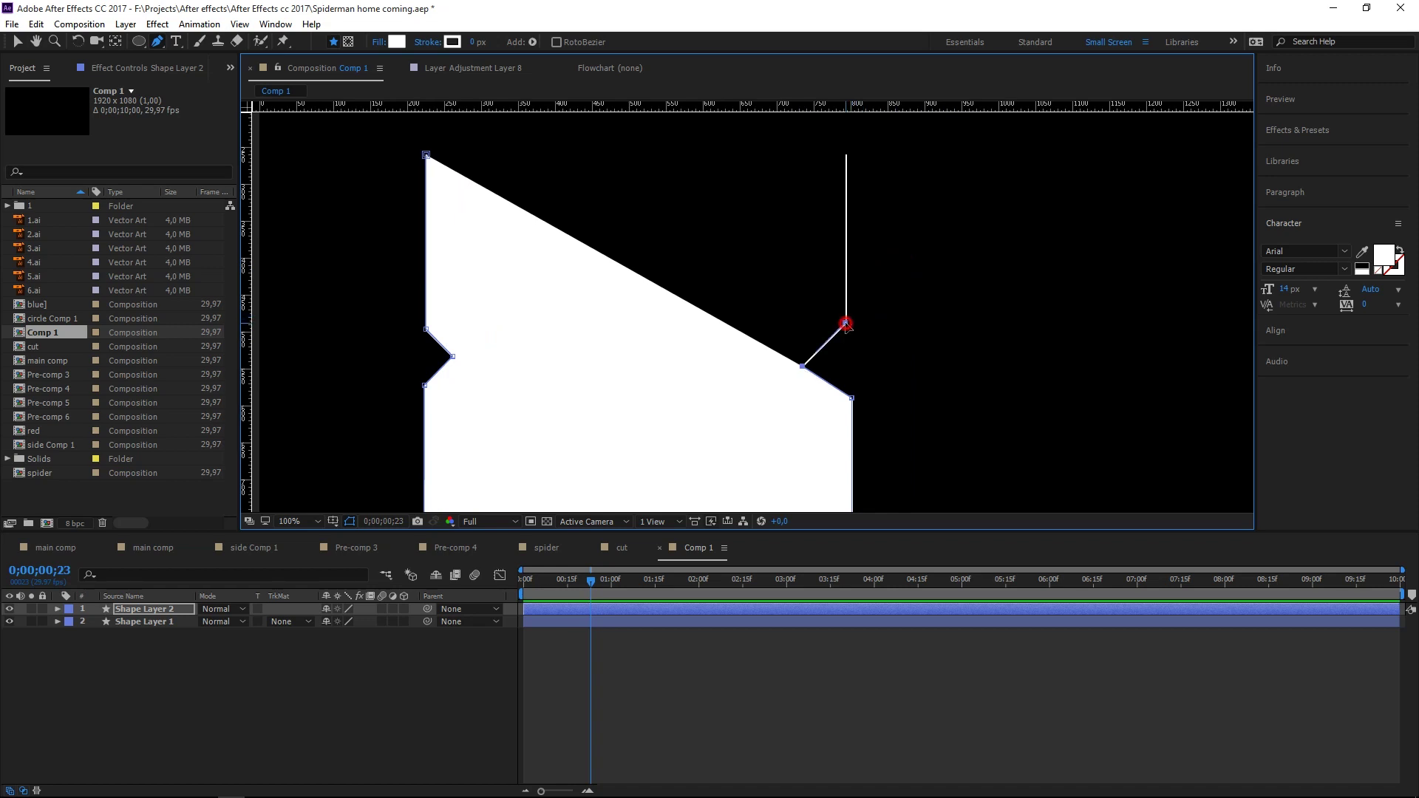
drag(840, 187, 843, 260)
click(842, 258)
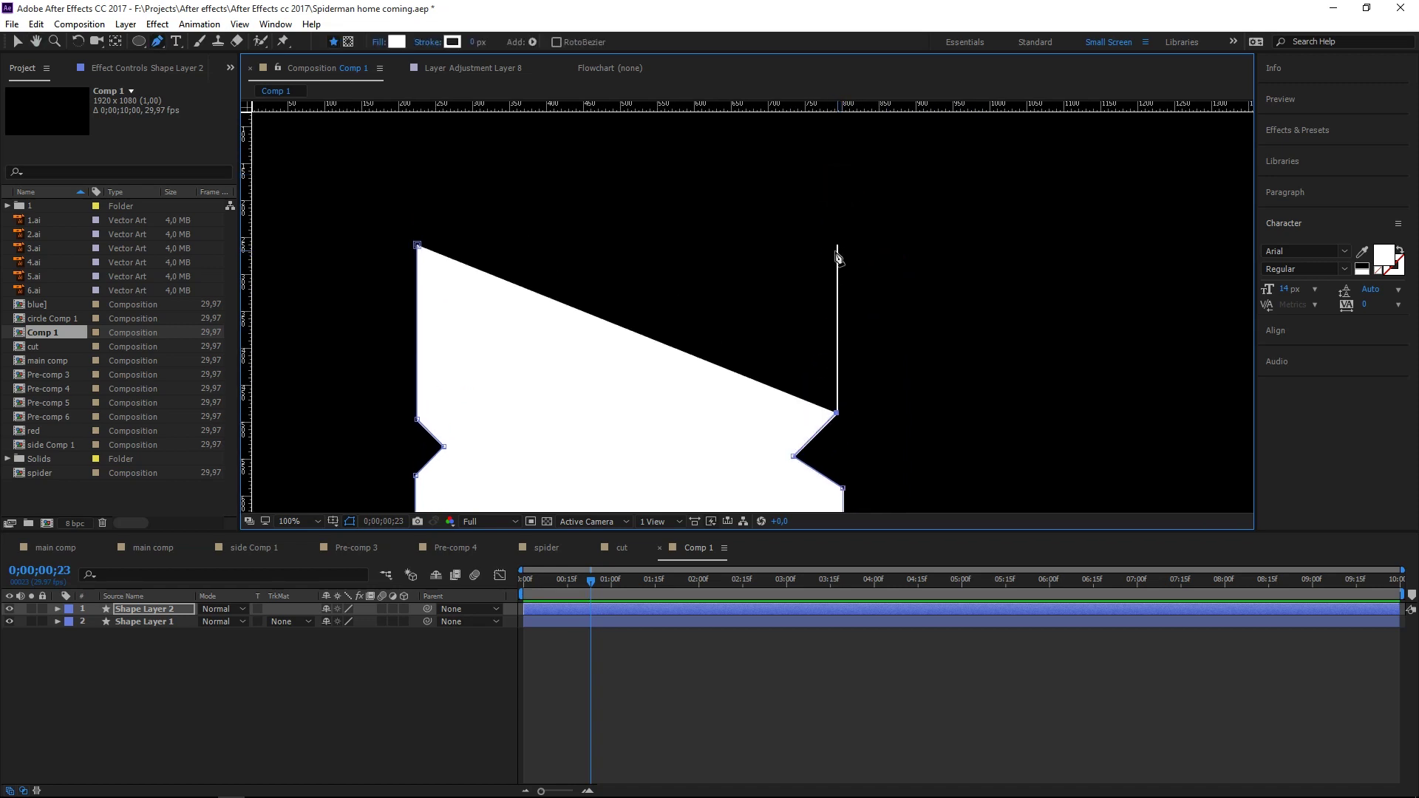
click(419, 247)
- Lower the top-left point to level the shape's top, then zoom to 50% and centre it
key(v)
drag(417, 245, 417, 251)
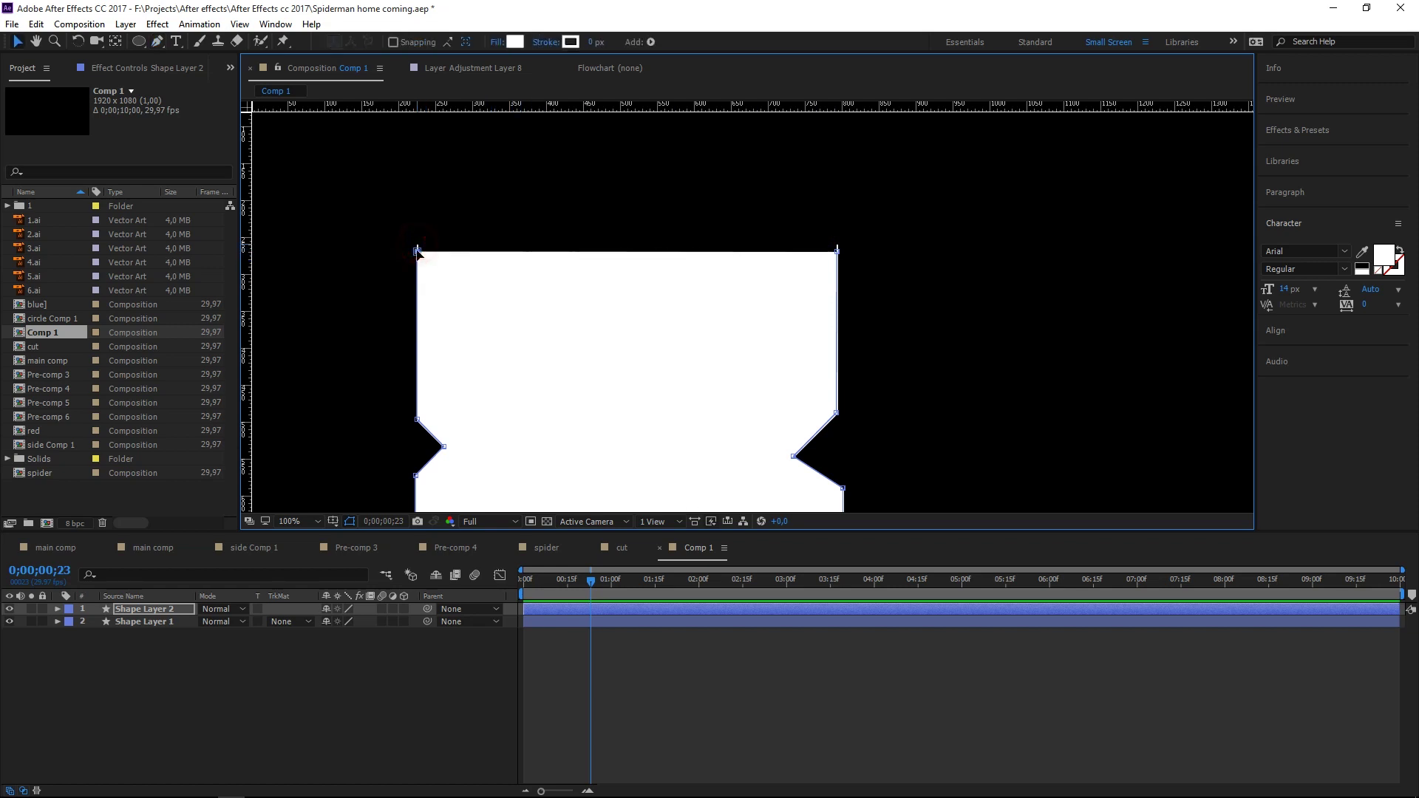
click(471, 234)
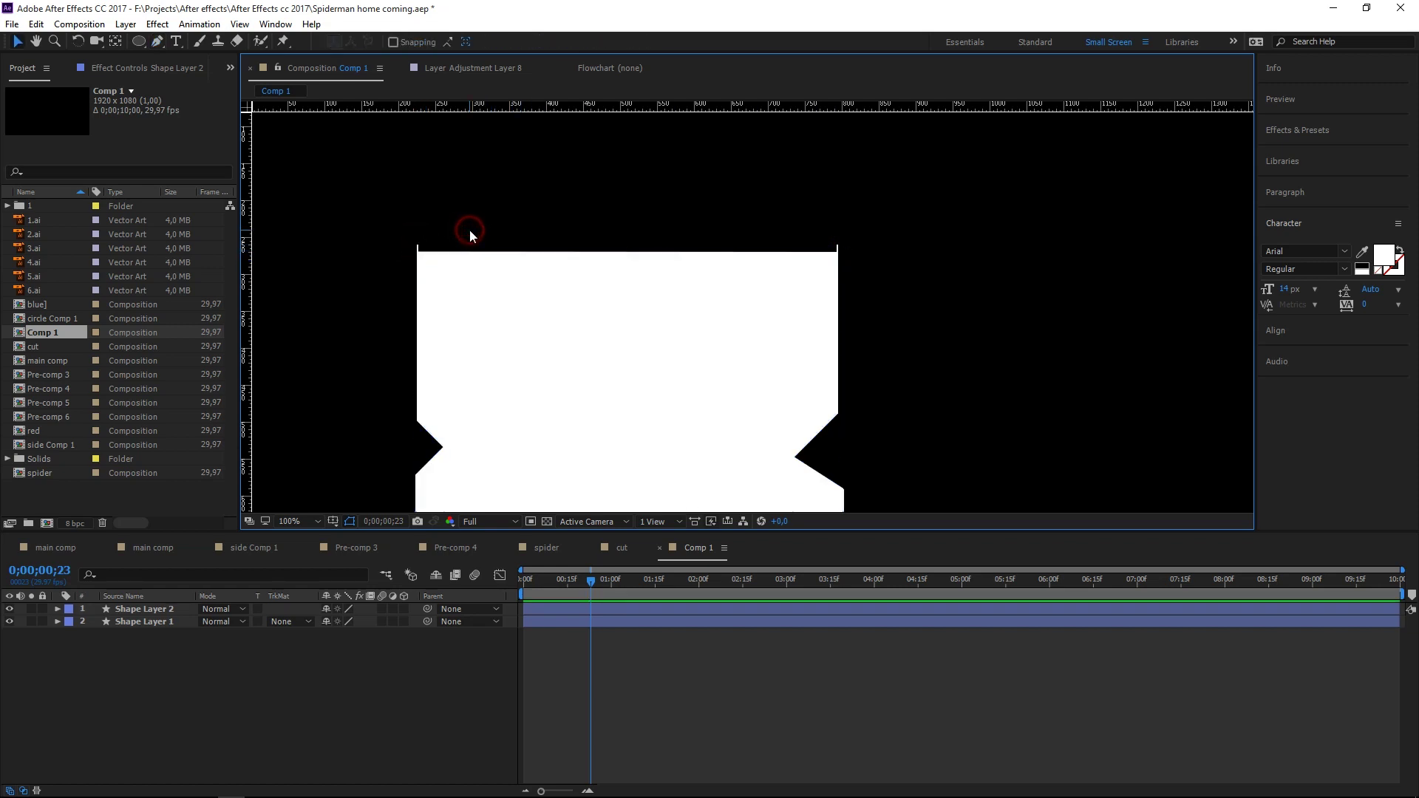
key(comma)
key(h)
drag(650, 341, 633, 291)
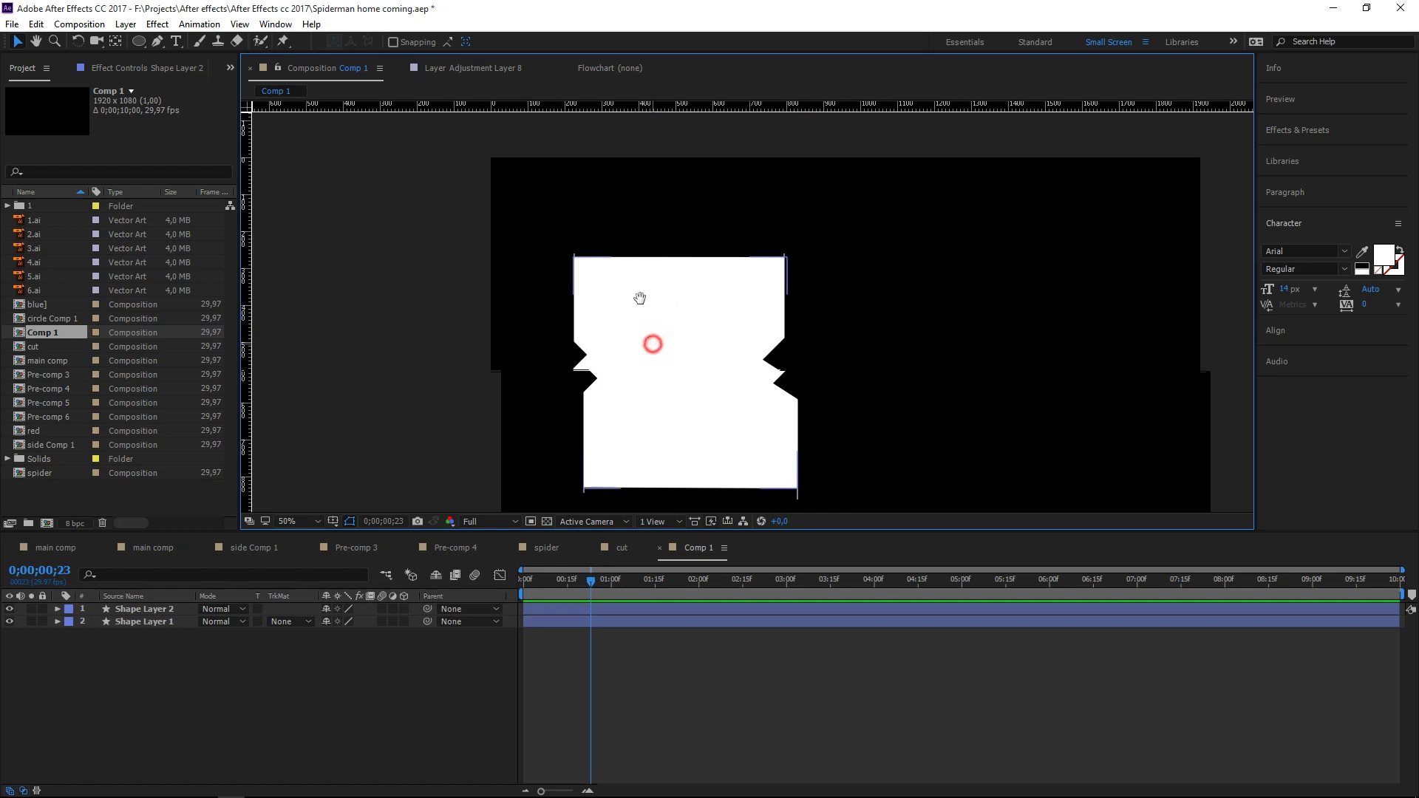
- Scrub Shape Layer 2's Opacity from 100% through 68% down to 46%
click(131, 611)
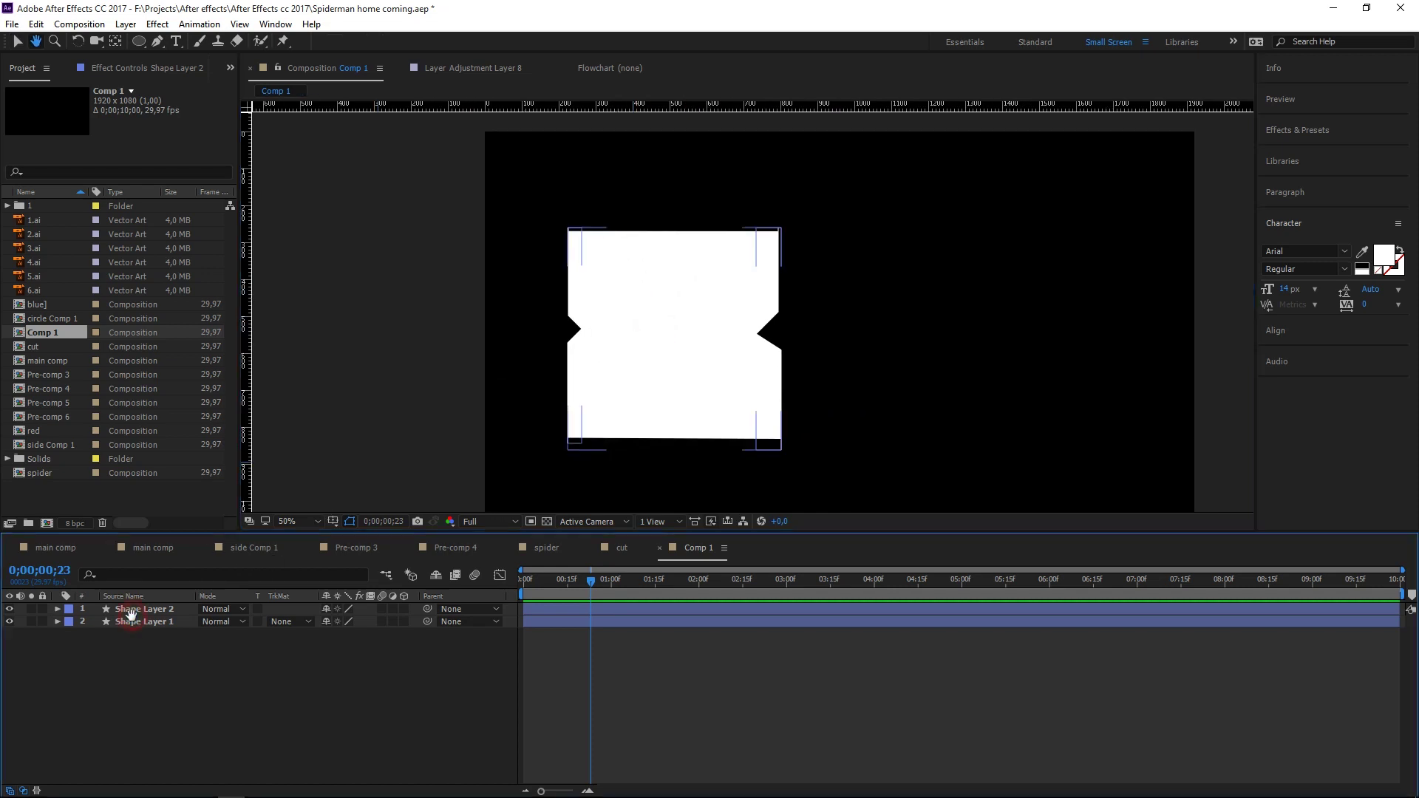
key(v)
click(155, 623)
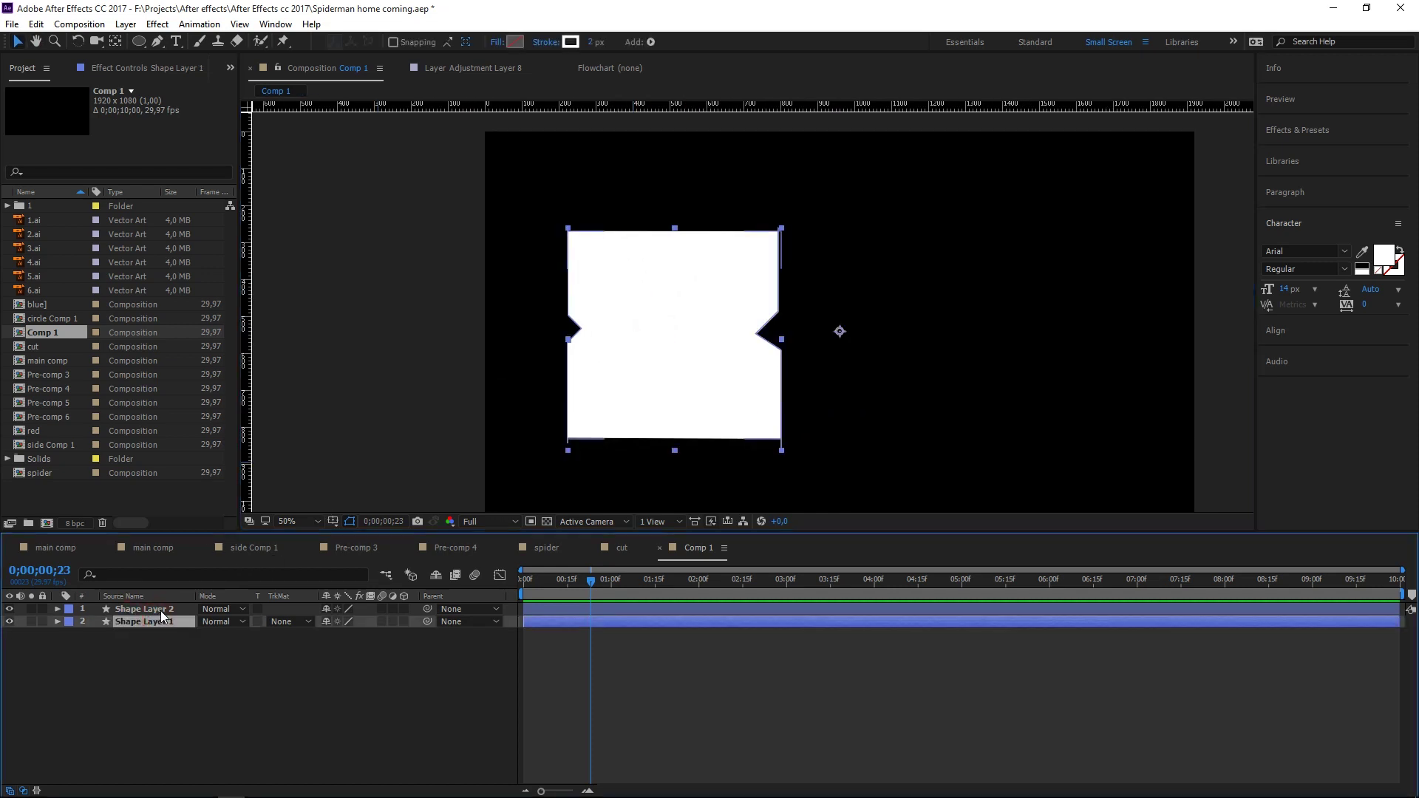
click(164, 610)
key(t)
drag(333, 623, 302, 621)
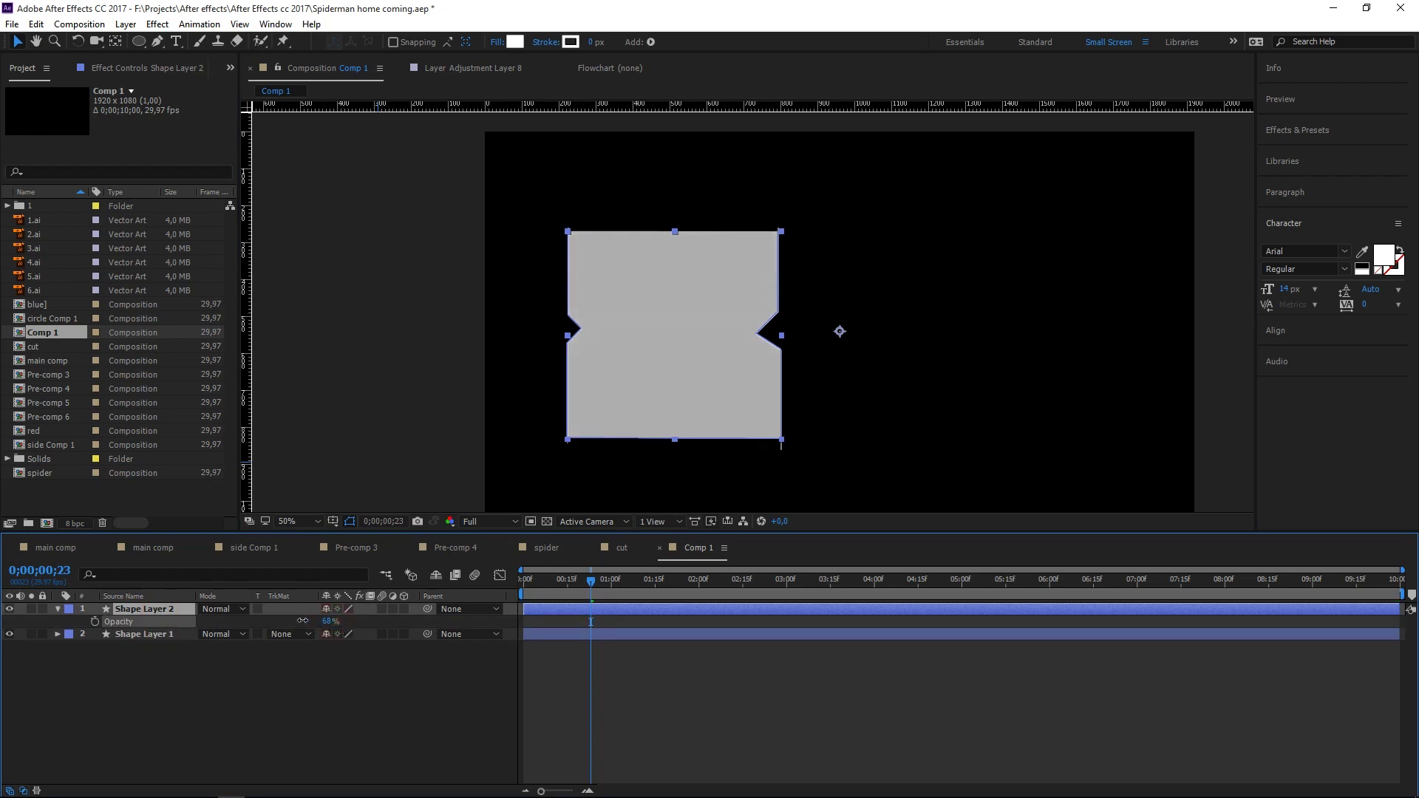
drag(302, 621, 288, 623)
click(335, 695)
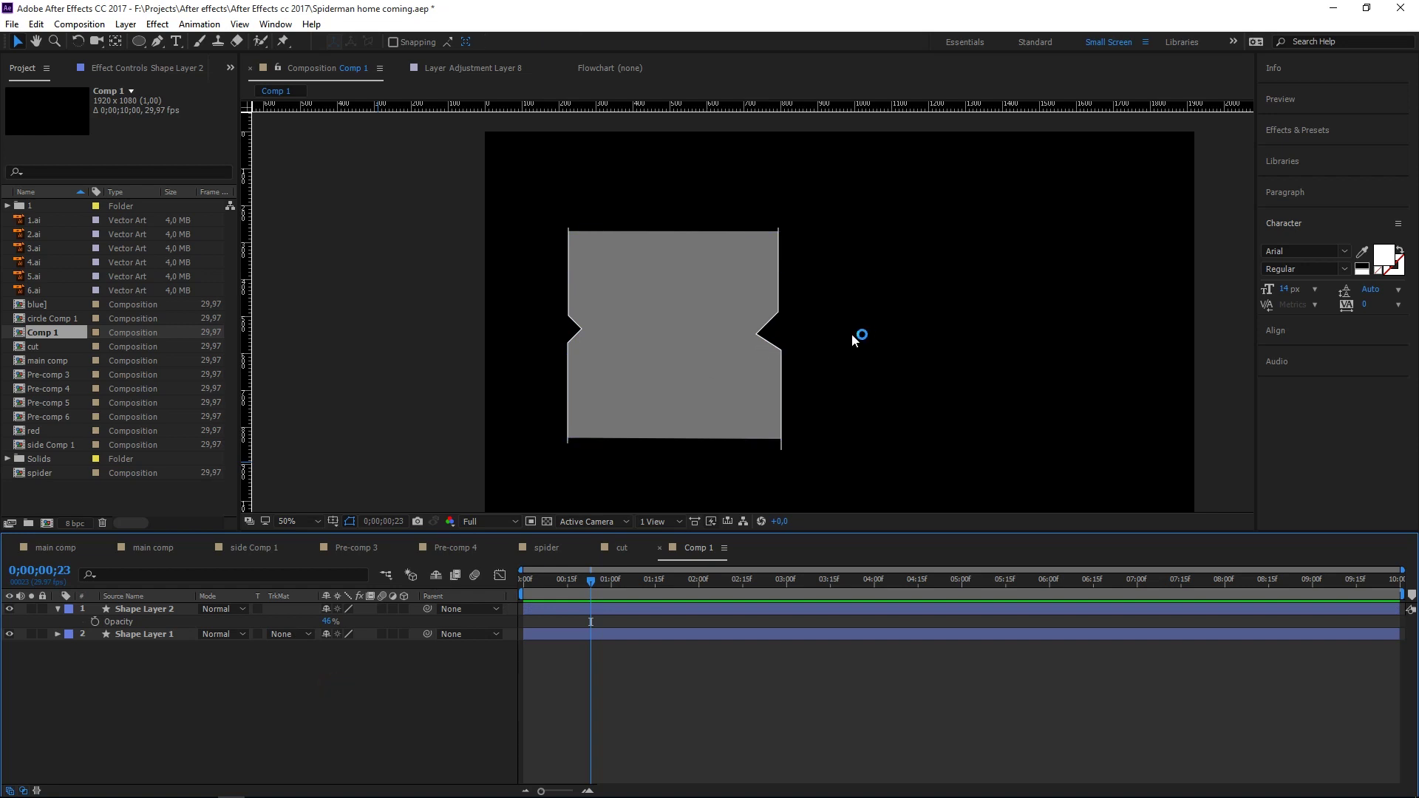
mouse_move(691, 795)
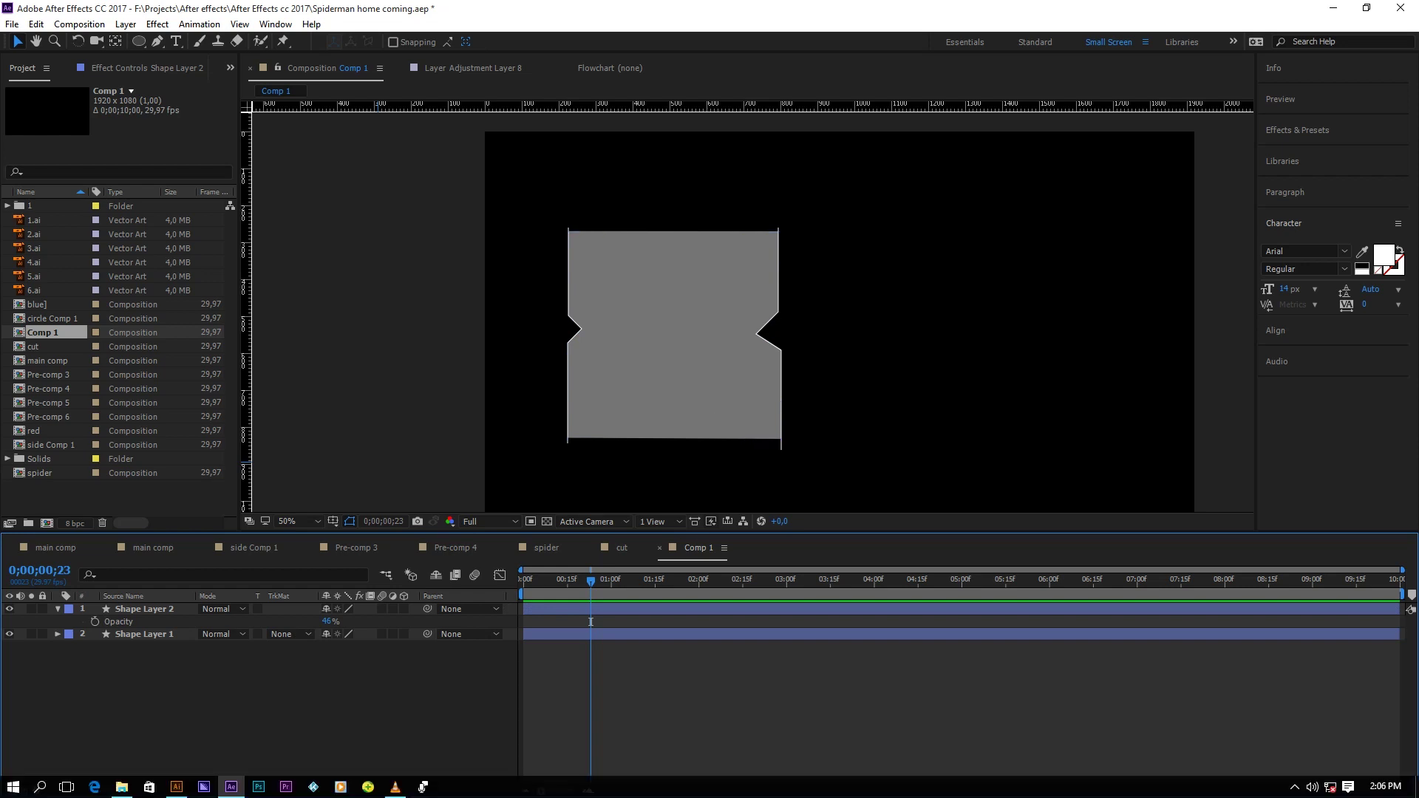
- Check the main comp, then return to Comp 1 and collapse Shape Layer 2's properties
mouse_move(606, 9)
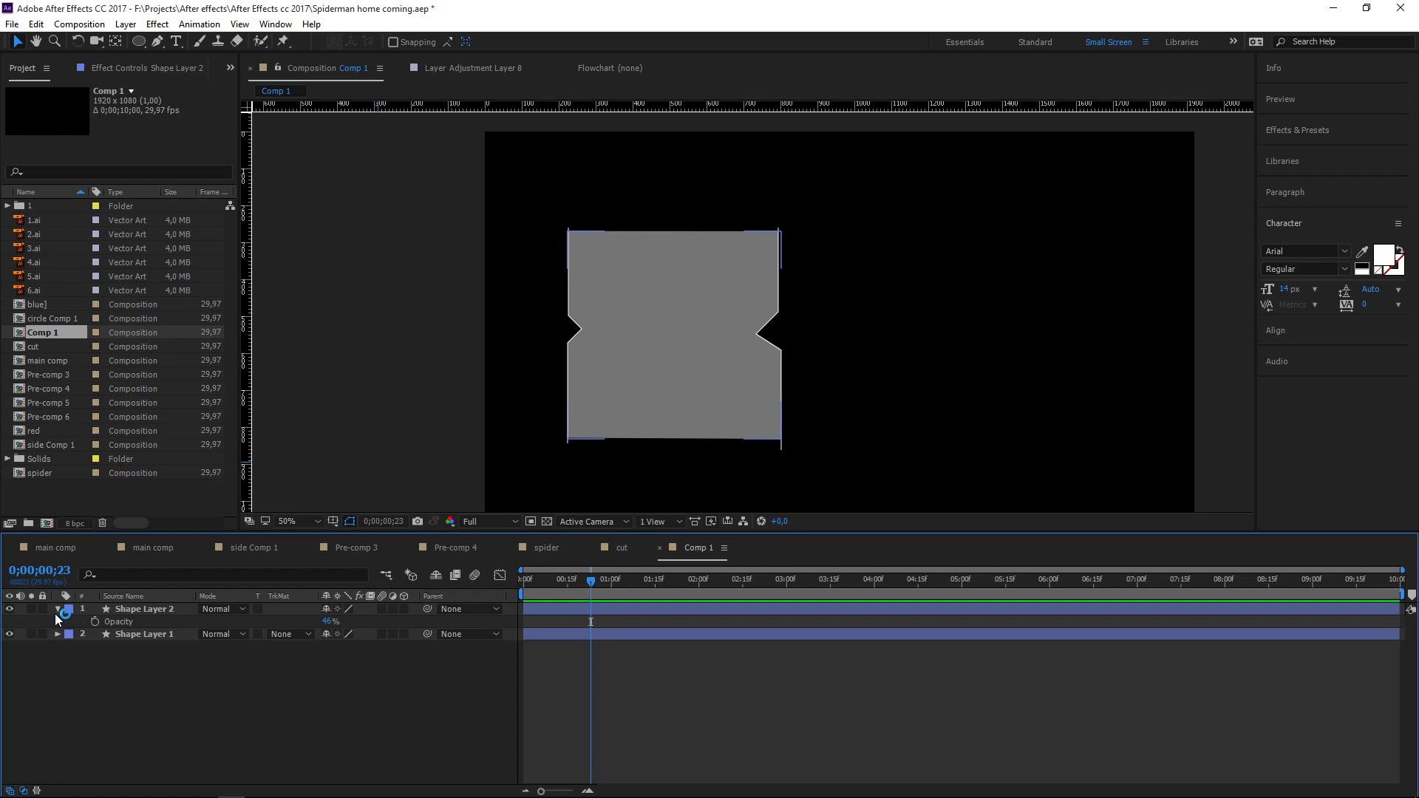
click(166, 553)
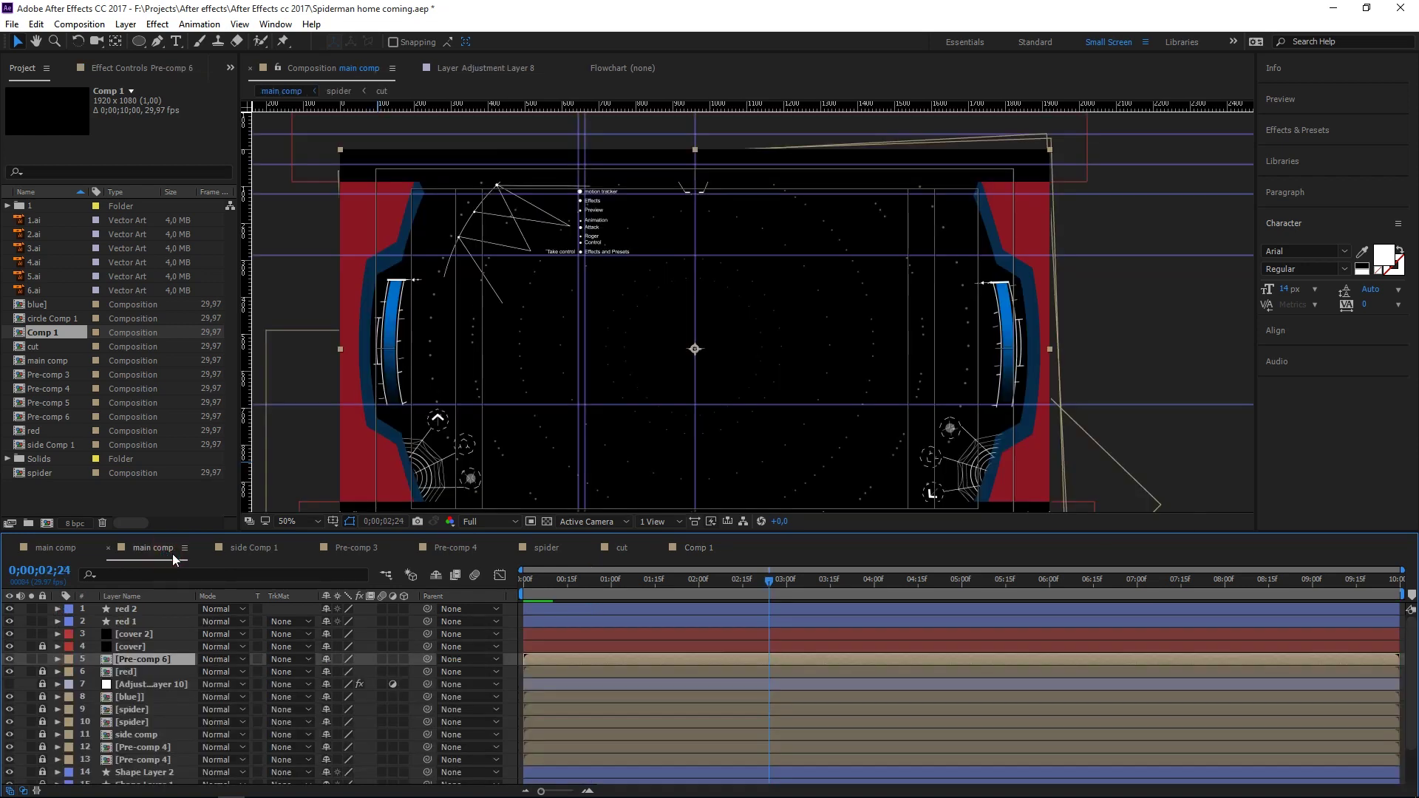
click(698, 548)
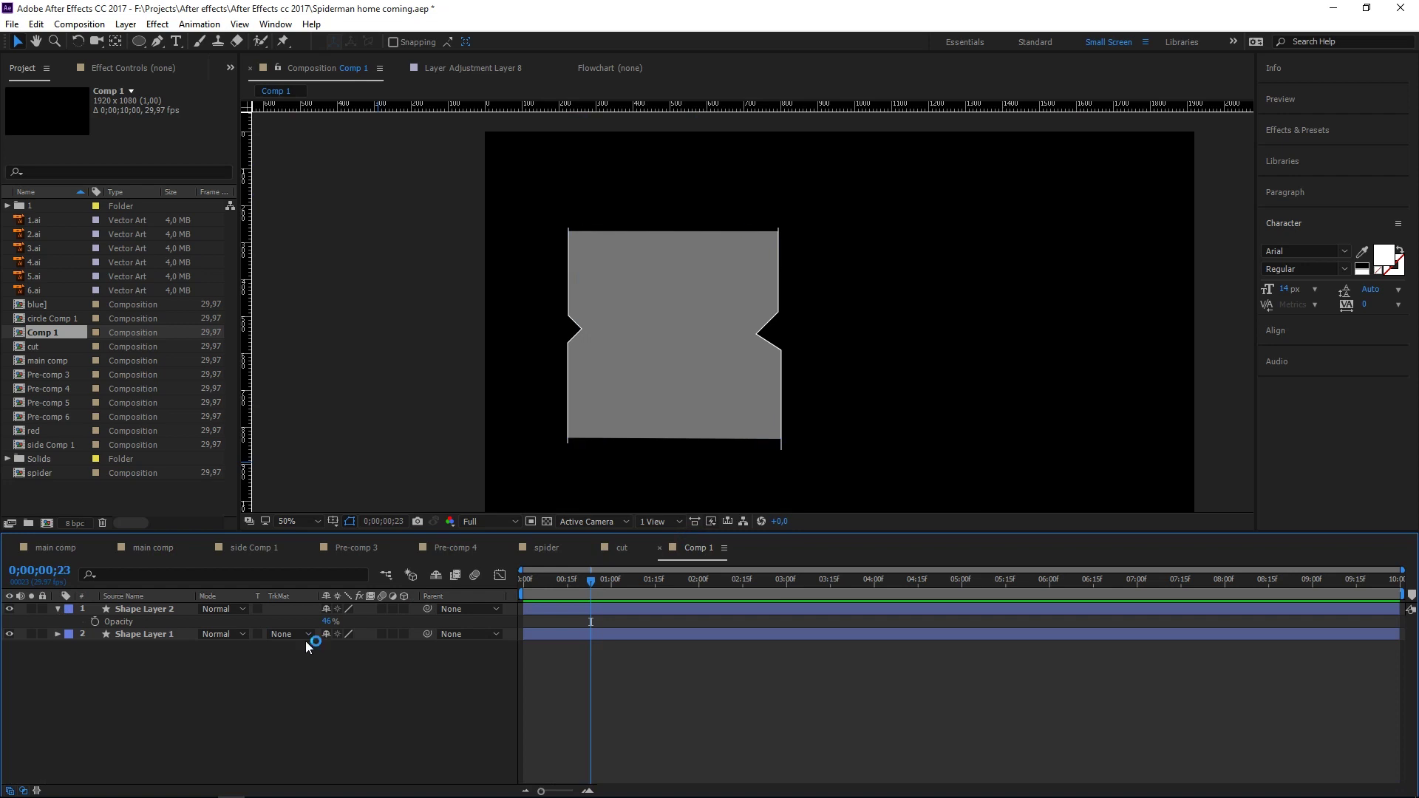
click(58, 609)
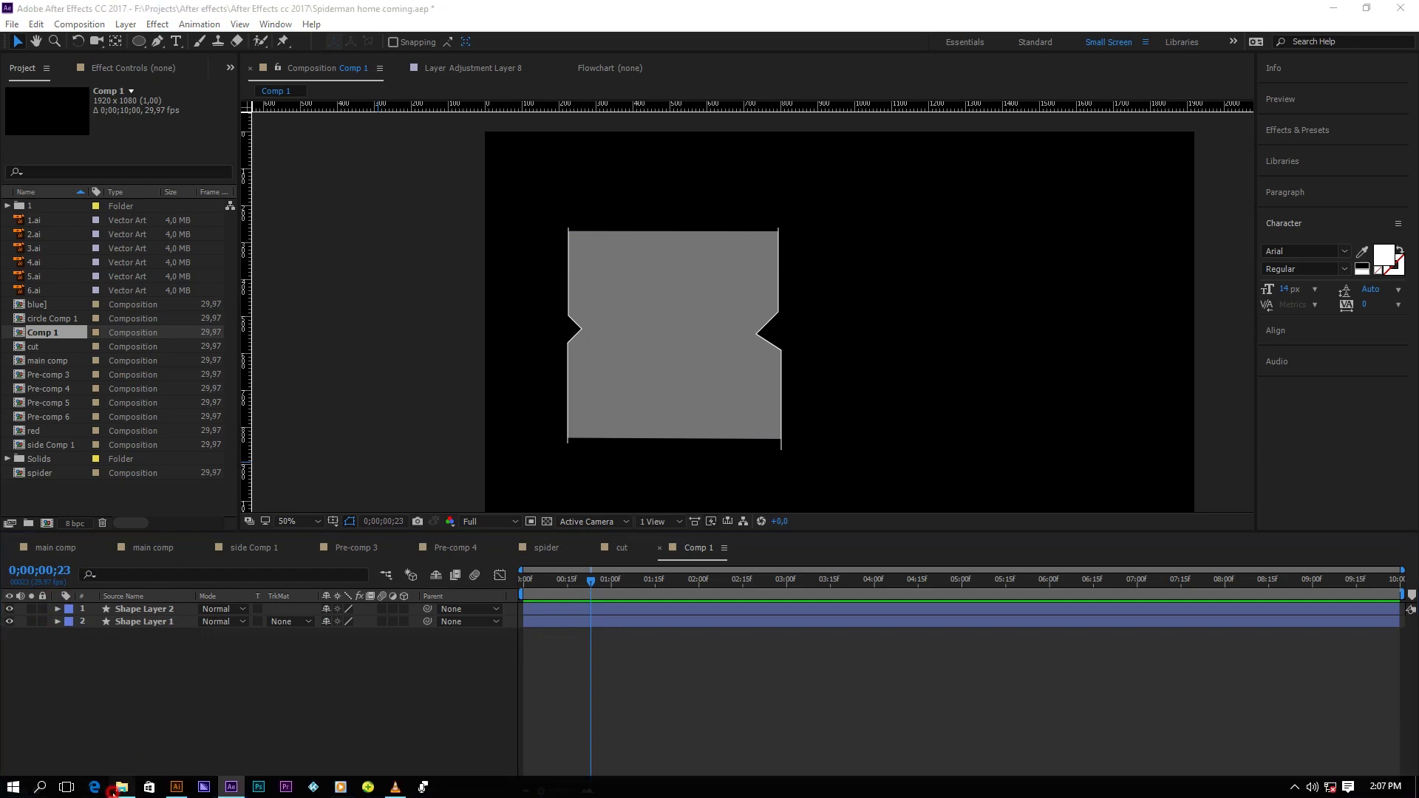
- Open File Explorer's Documents folder and pick up the Spider-Man Homecoming MPEG video
click(112, 790)
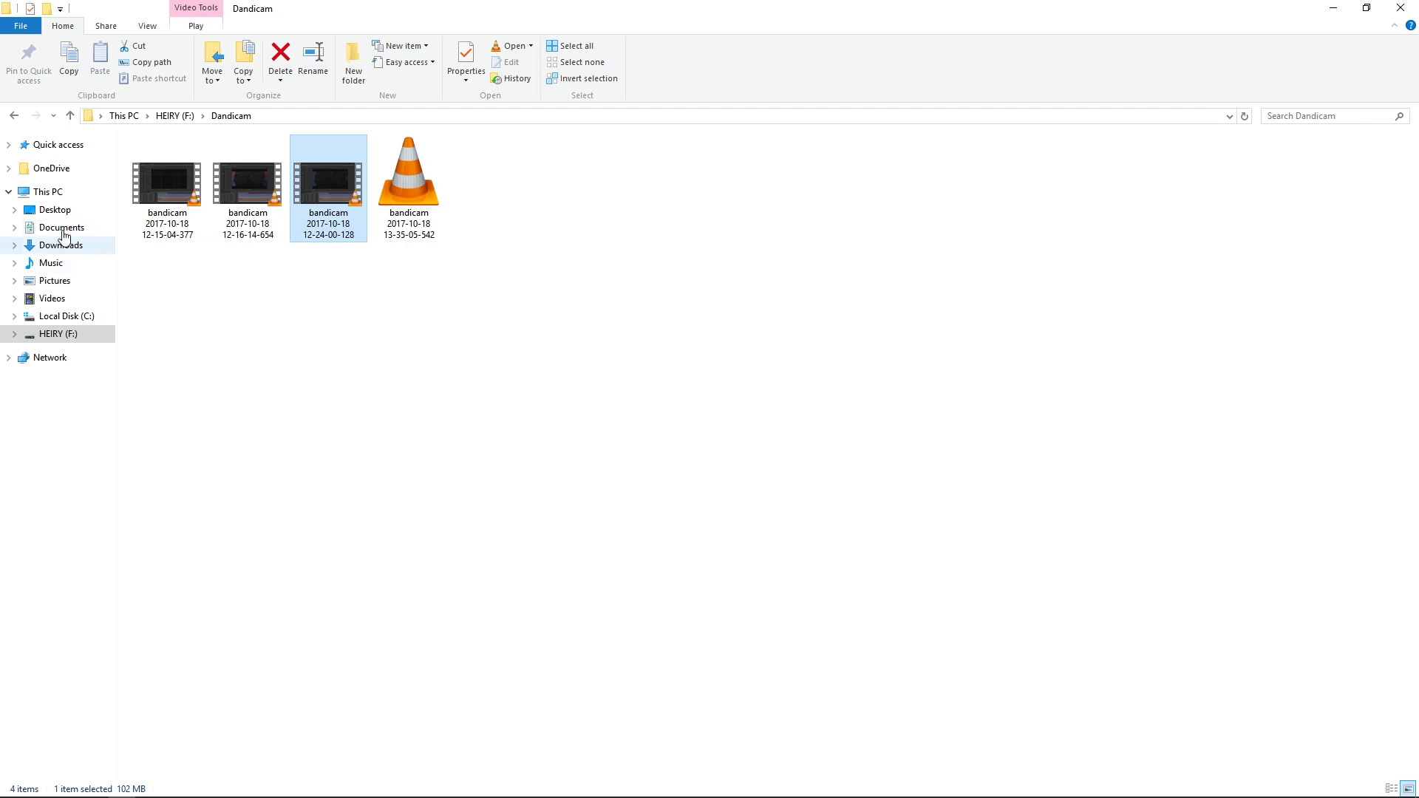
click(62, 228)
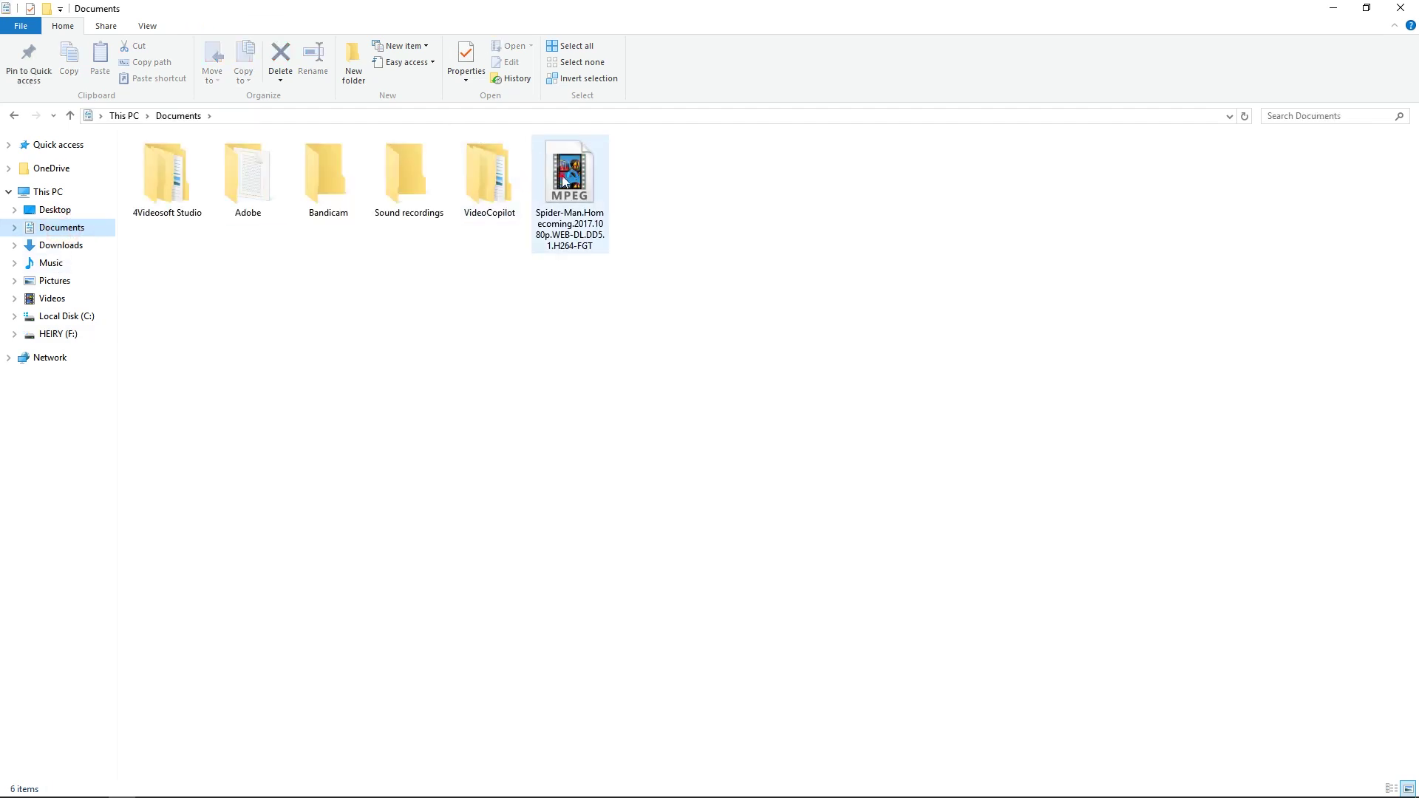
click(564, 181)
click(232, 790)
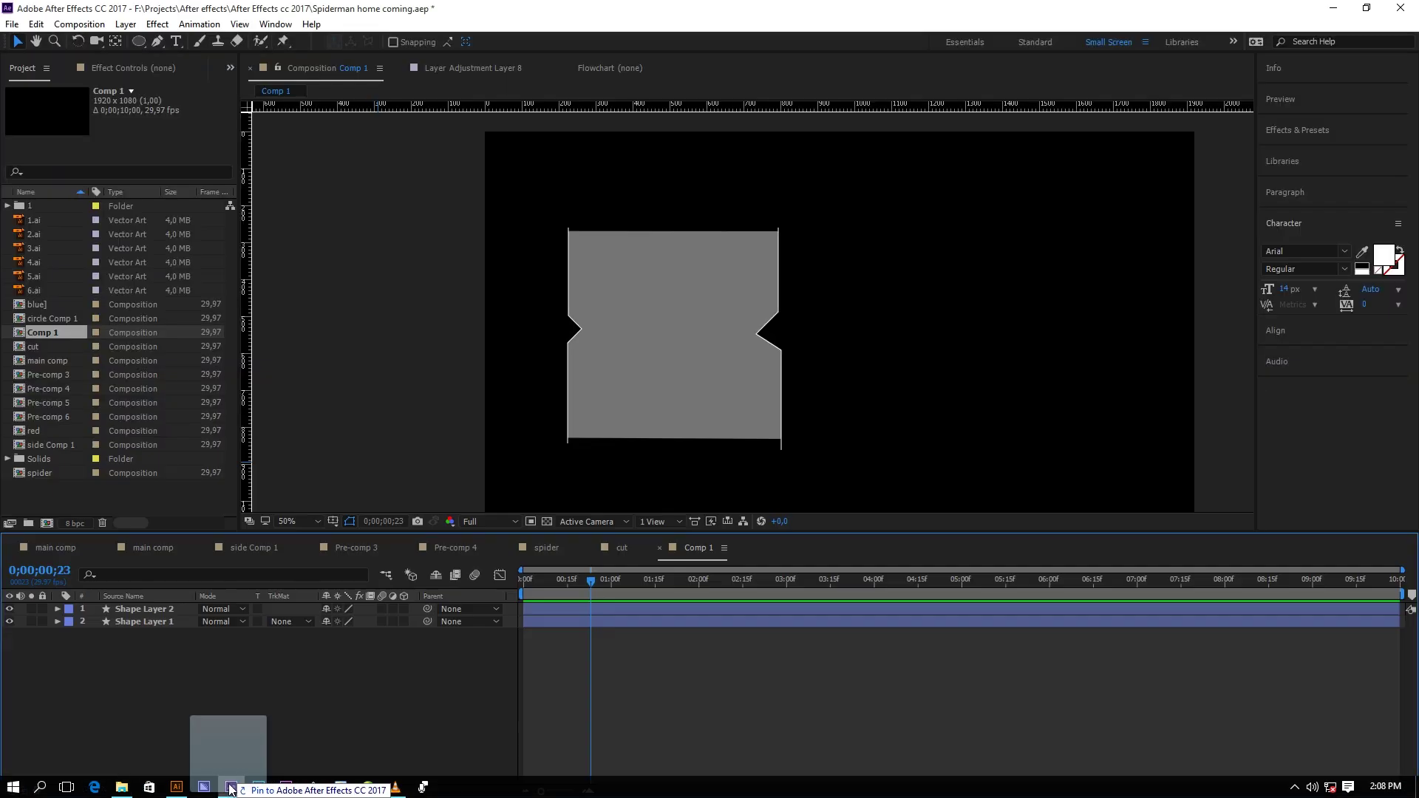
- Drop the Spider-Man MPEG into Comp 1's timeline between the two shape layers
drag(232, 789, 119, 688)
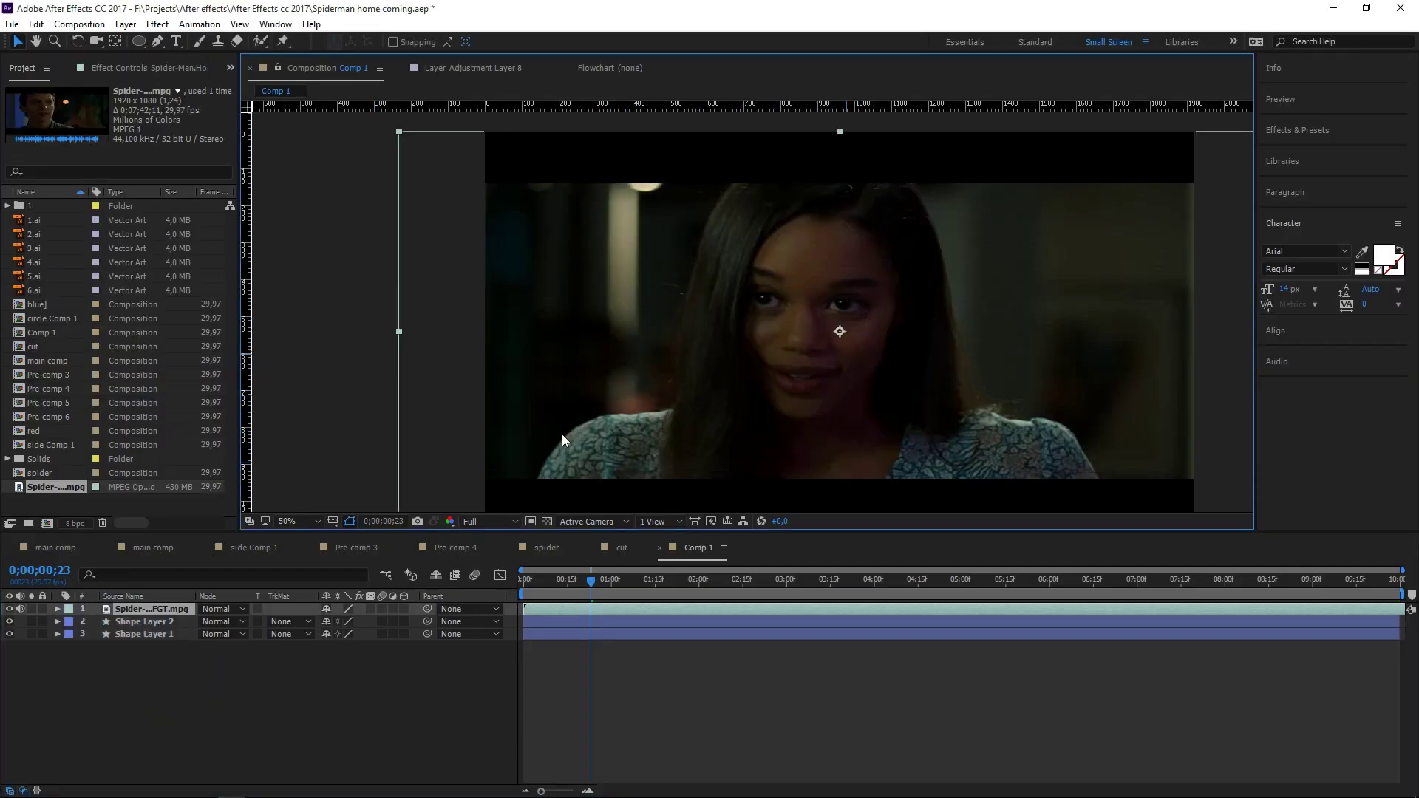
drag(162, 610, 159, 637)
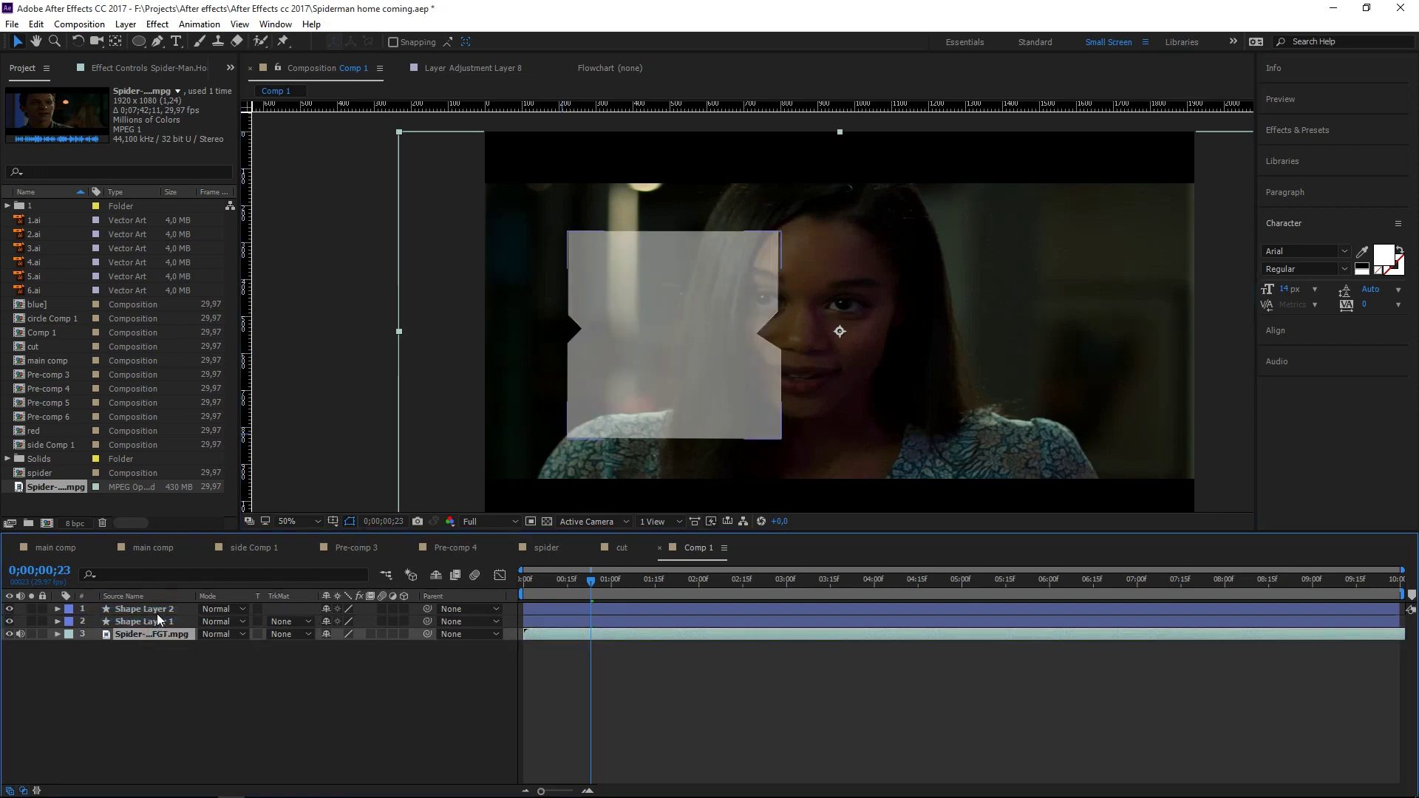
drag(158, 634, 157, 615)
- Scale the video to 60% and shift it left, checking the frame at 0;00;09;02
key(s)
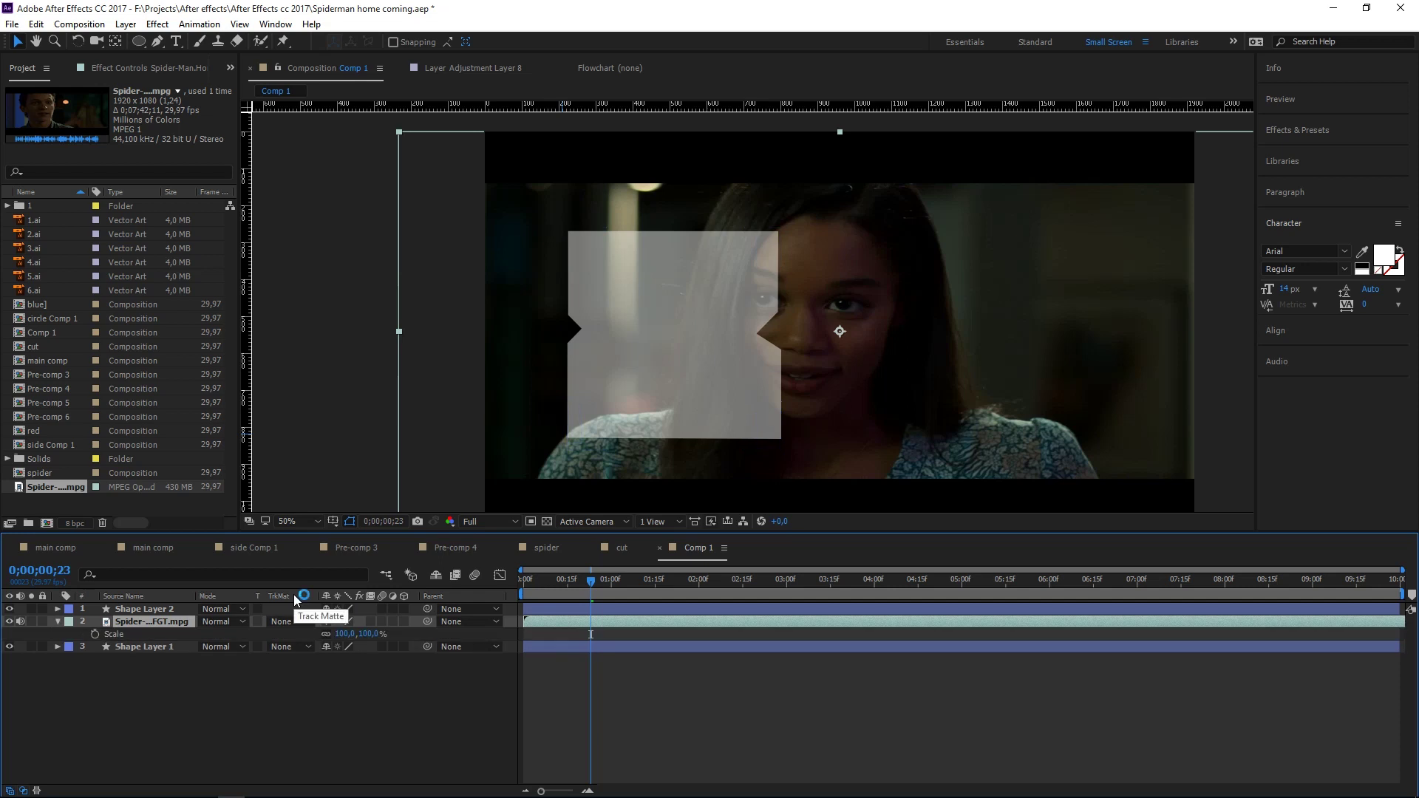
drag(374, 634, 343, 633)
drag(810, 370, 627, 360)
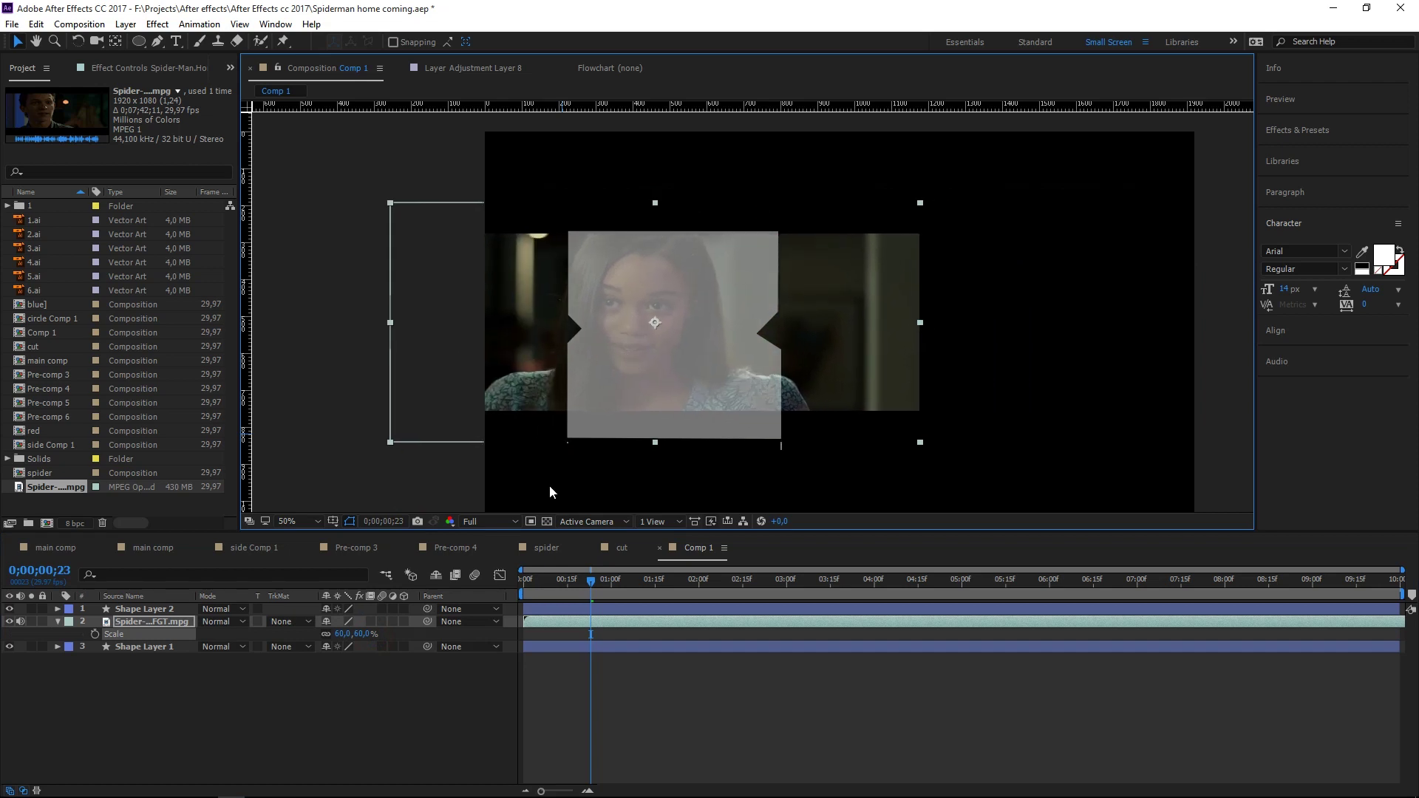
drag(692, 579, 725, 579)
drag(830, 581, 1318, 572)
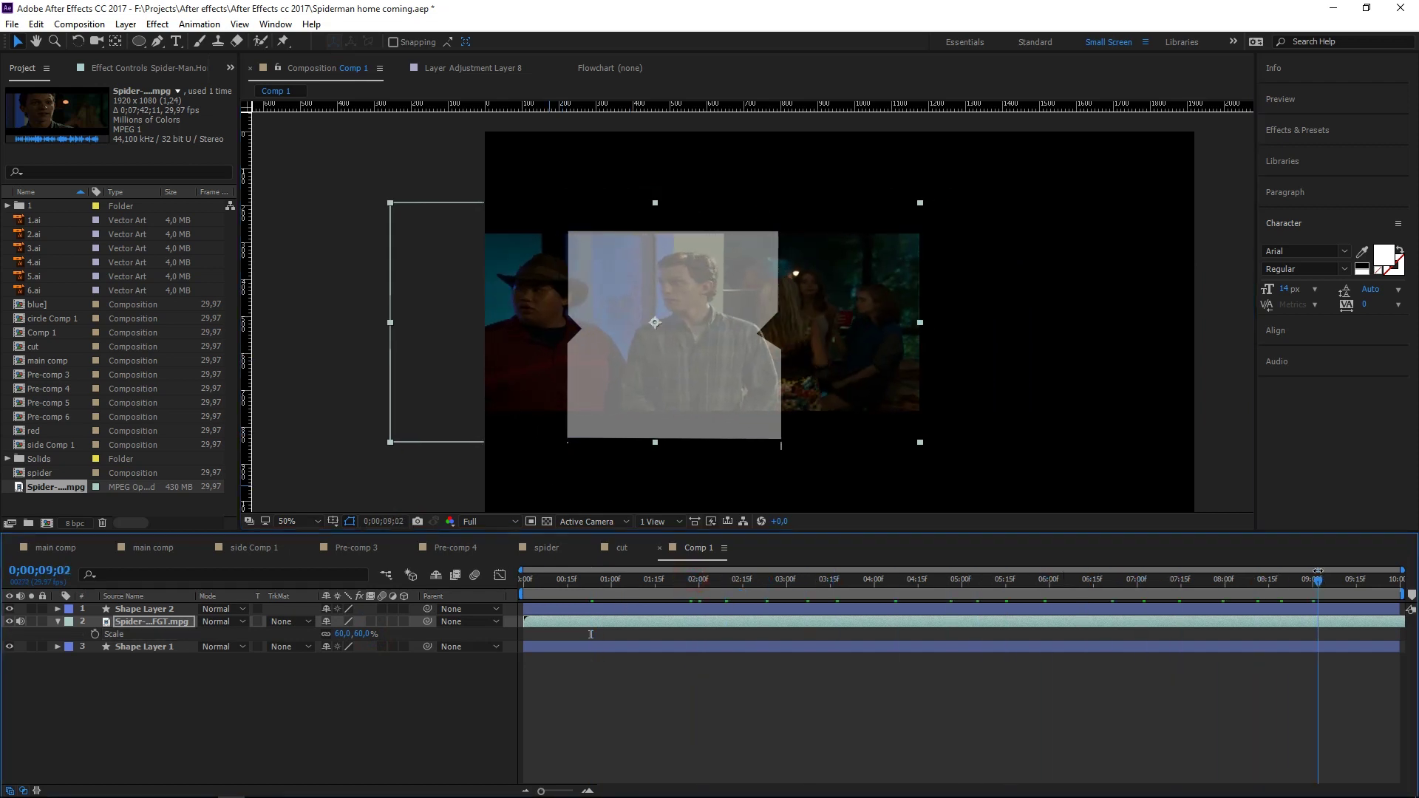
drag(829, 360, 782, 370)
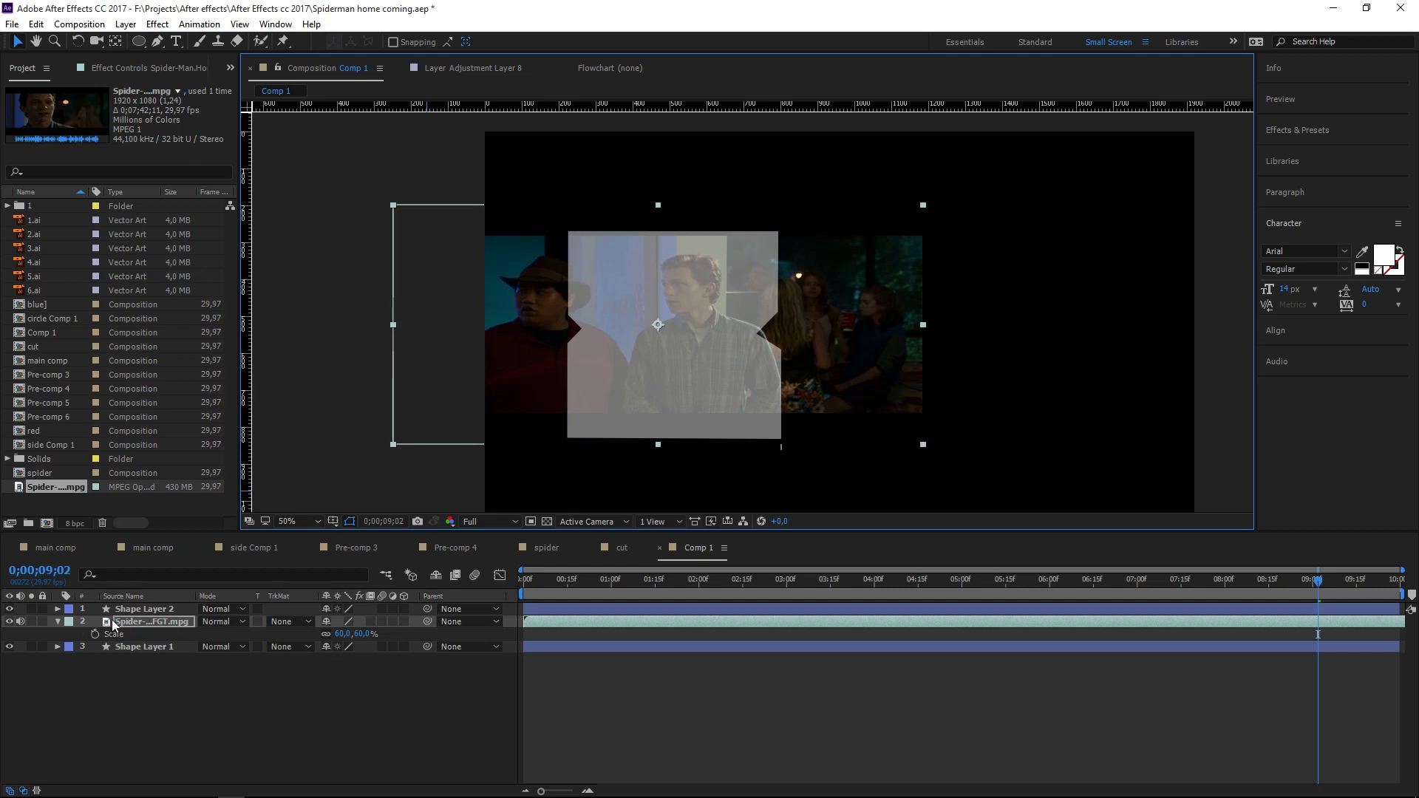
click(144, 647)
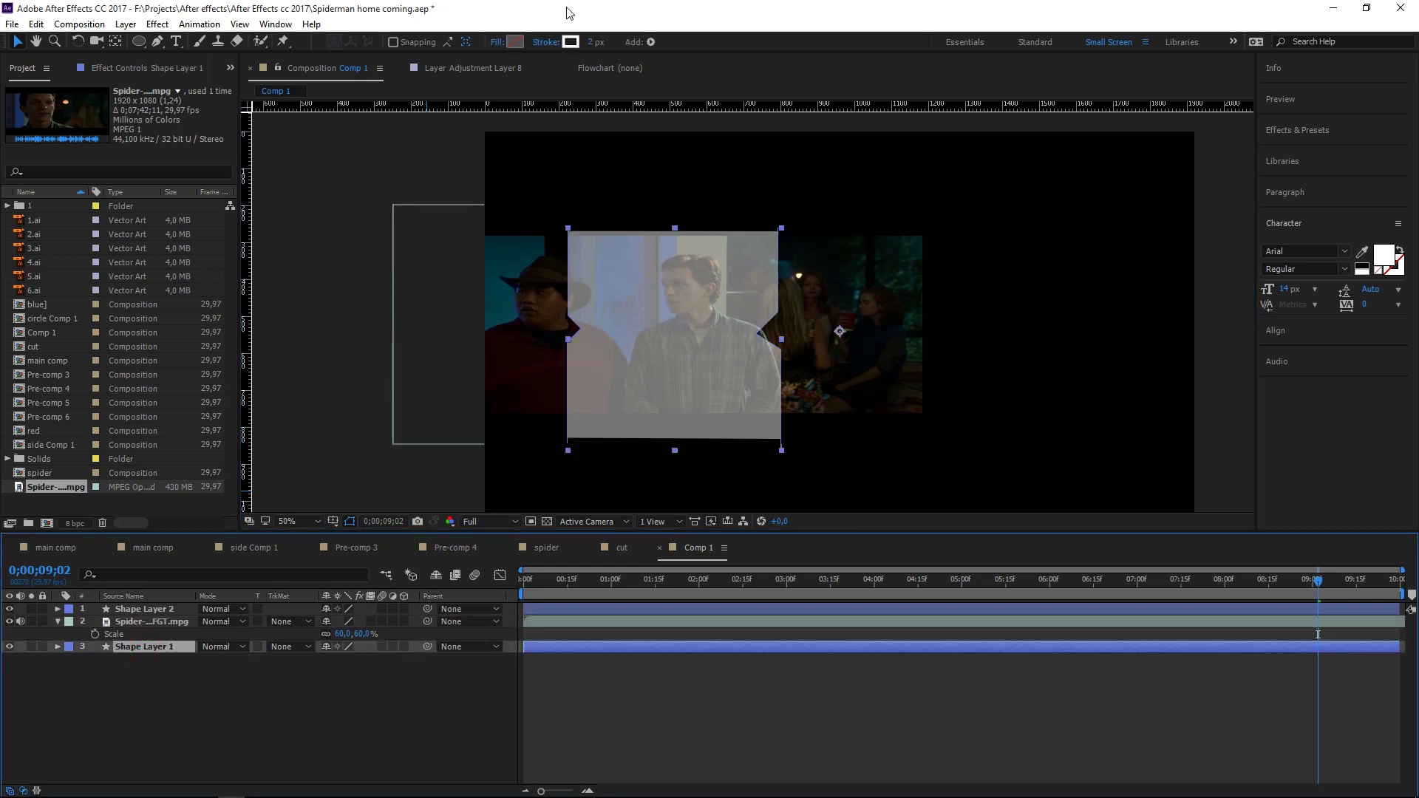
- Hide the Spider-Man video and the grey filled shape layer to isolate Shape Layer 1's outline
drag(595, 42, 600, 42)
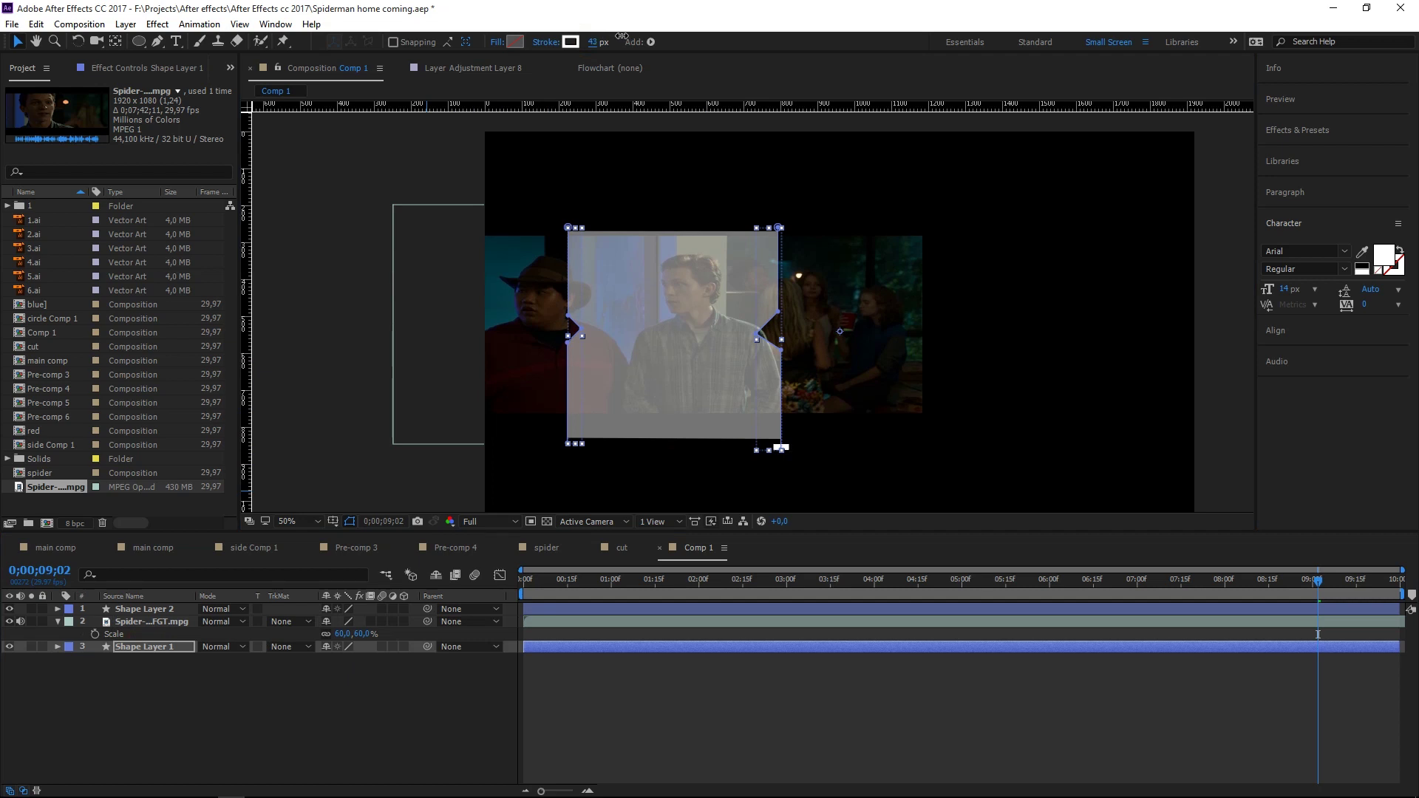
key(ctrl+z)
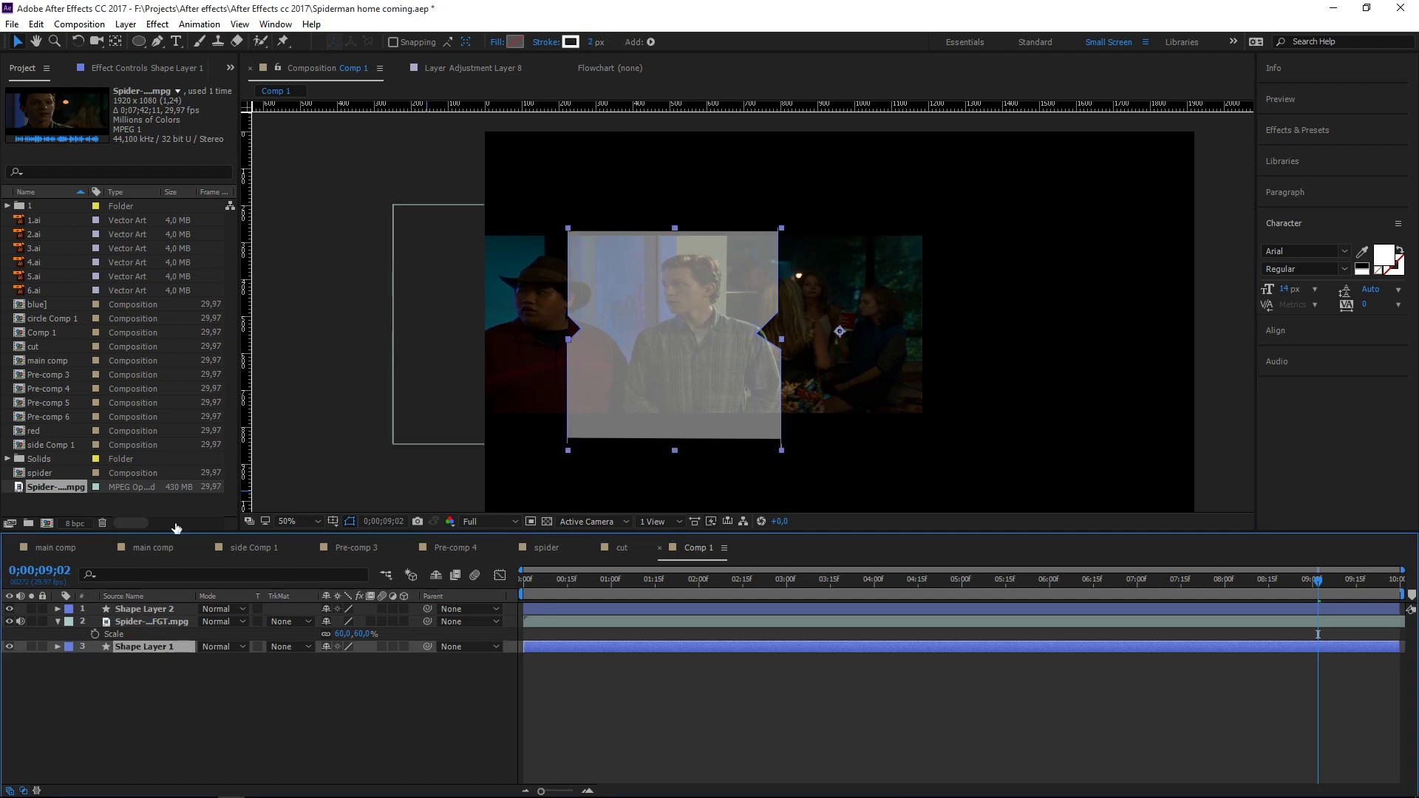
click(155, 611)
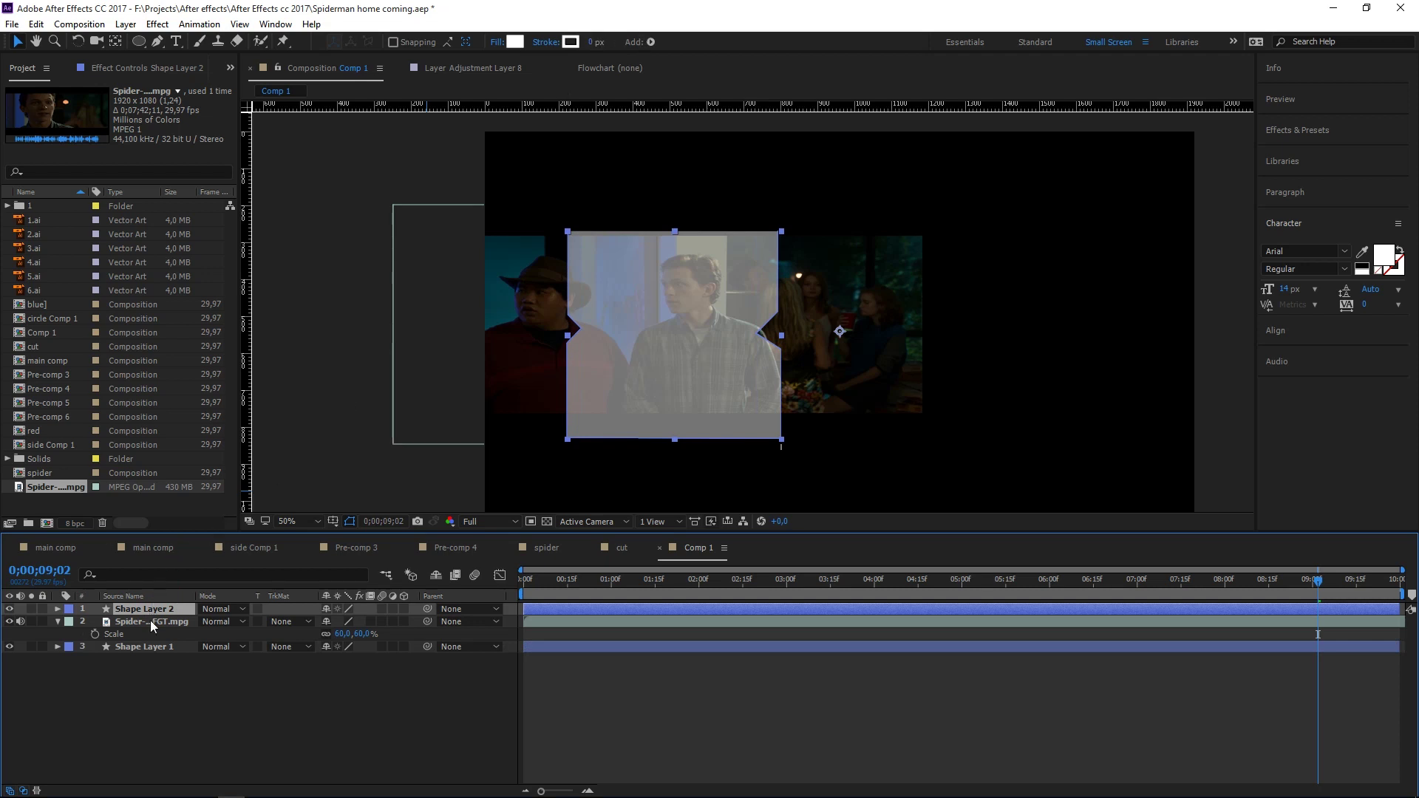
click(153, 647)
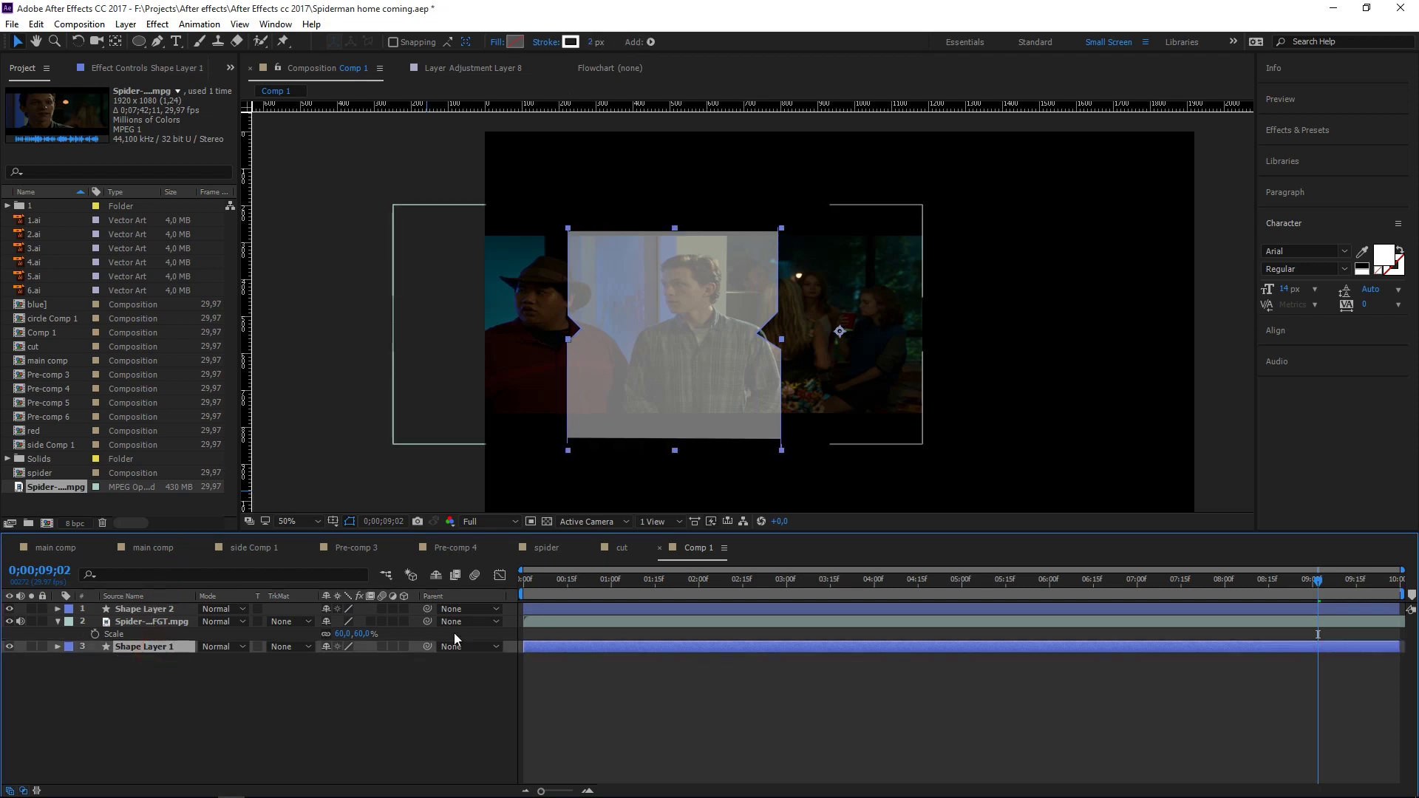
click(9, 621)
click(164, 765)
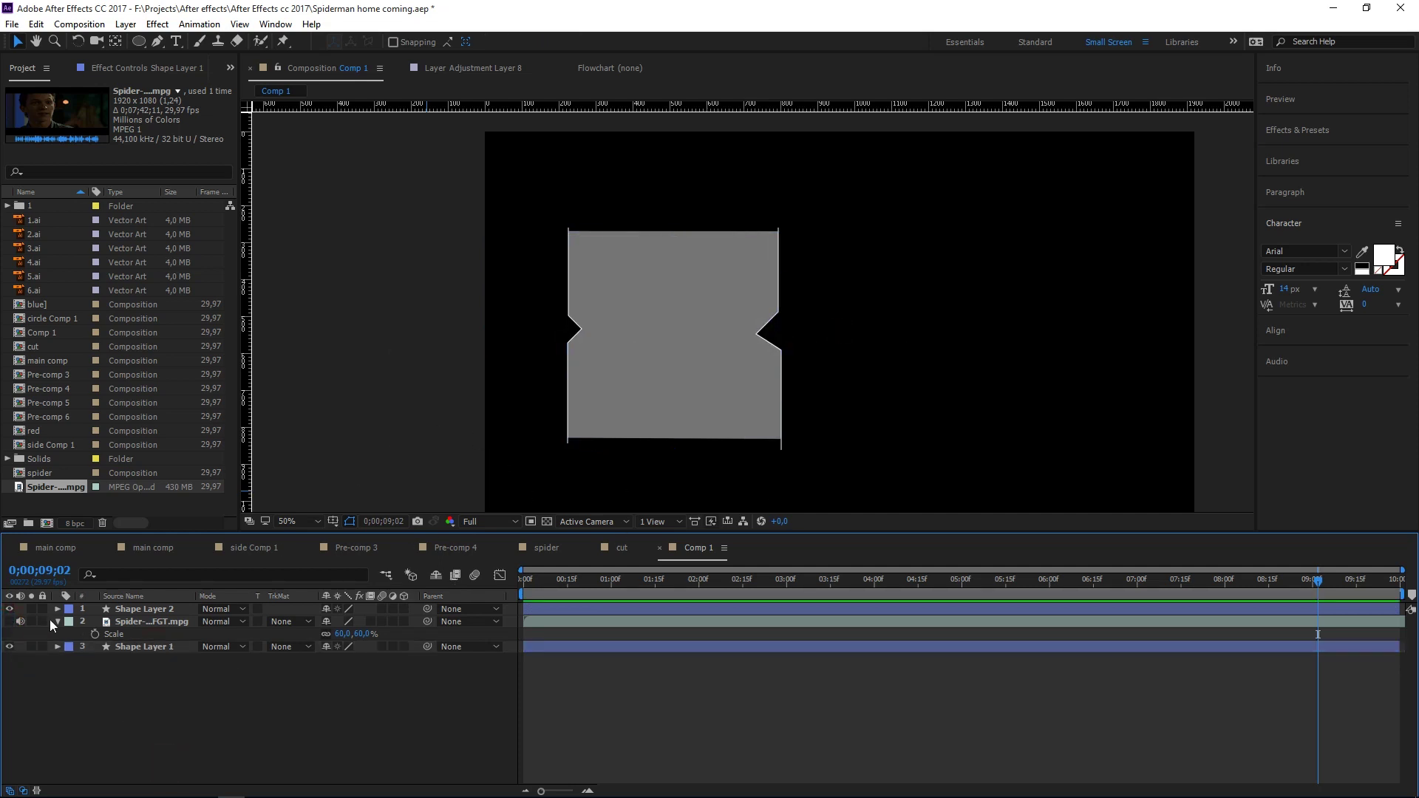
click(9, 609)
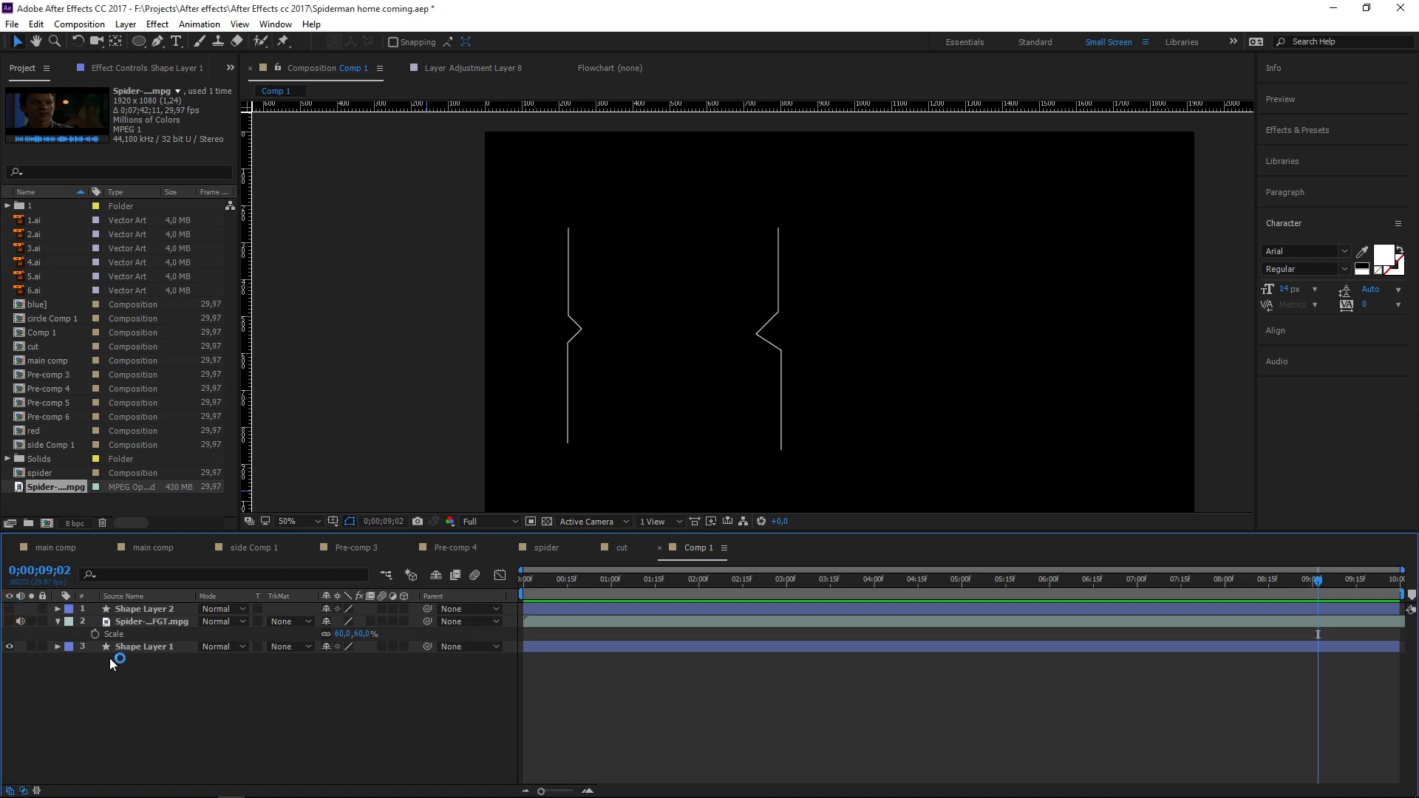
click(135, 647)
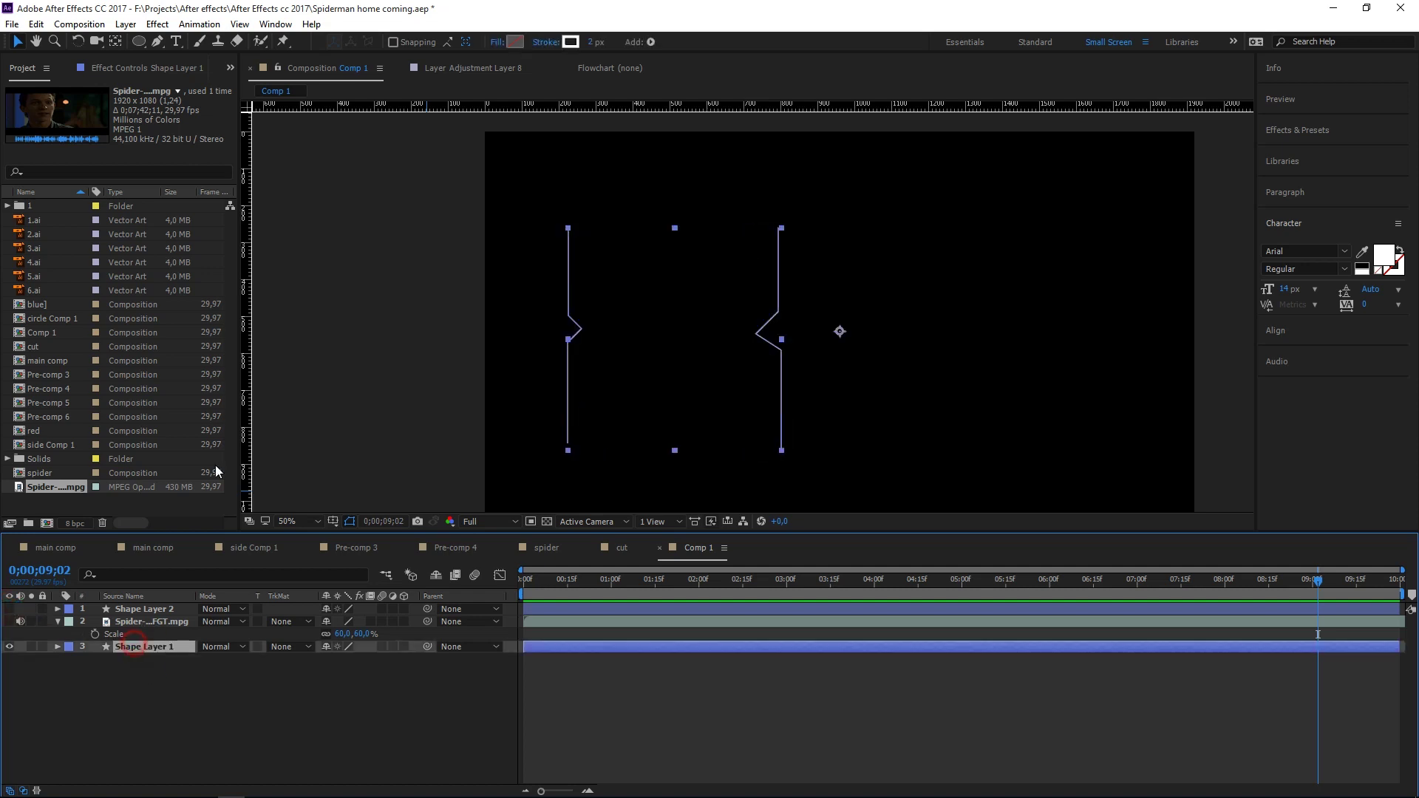
- Thicken Shape Layer 1's stroke width, unhide both layers, and bring the Spider-Man video to the top
drag(593, 42, 597, 43)
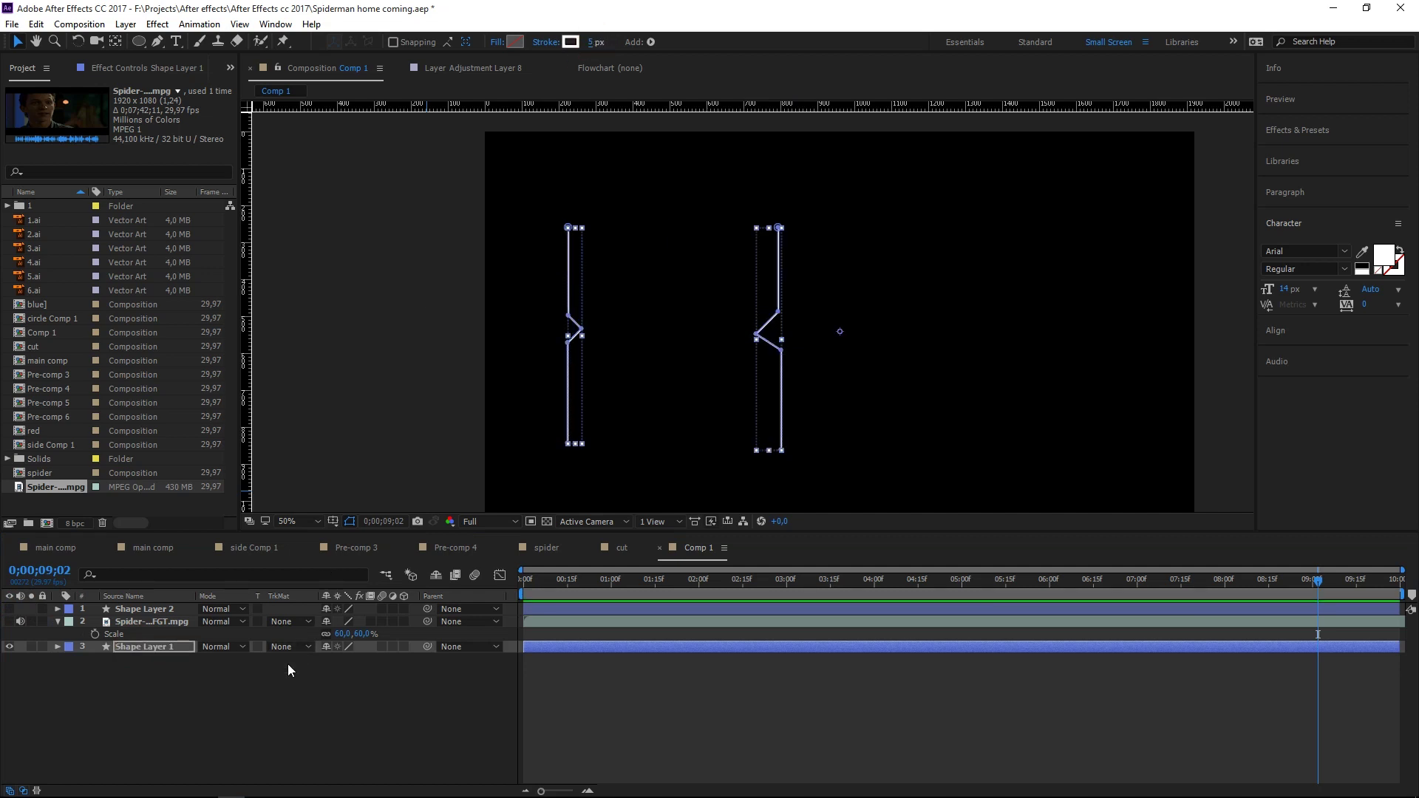
click(291, 693)
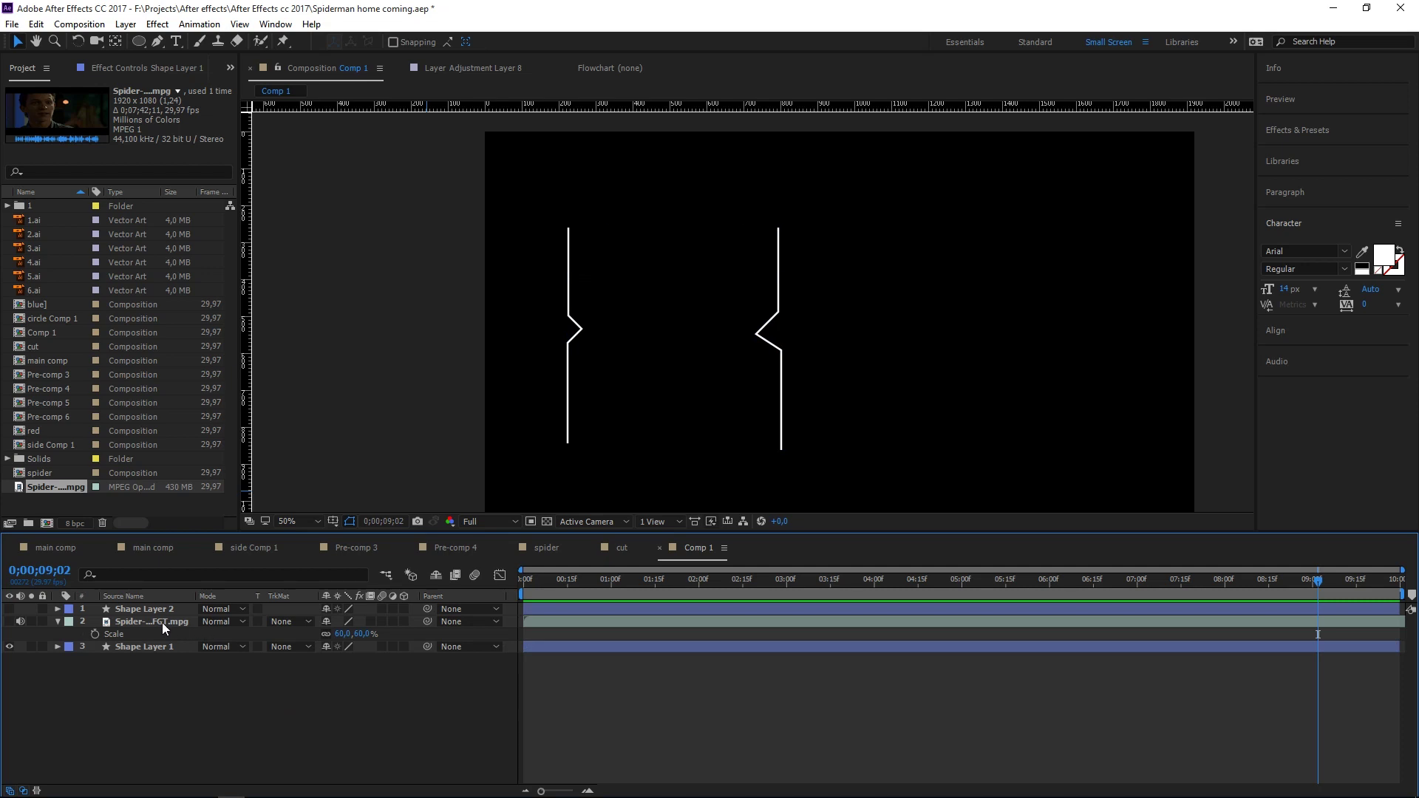
click(9, 621)
click(9, 609)
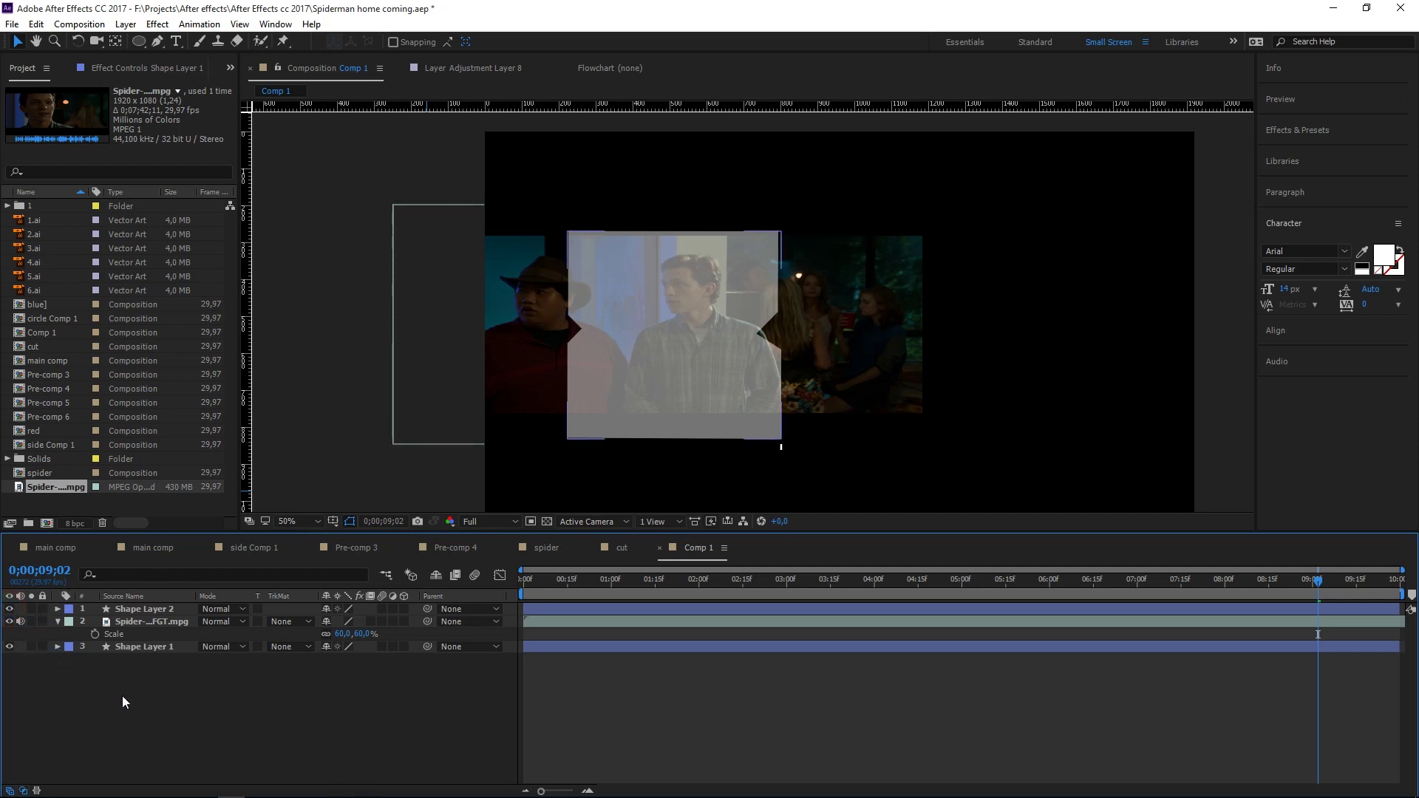
click(150, 622)
key(ctrl+bracketright)
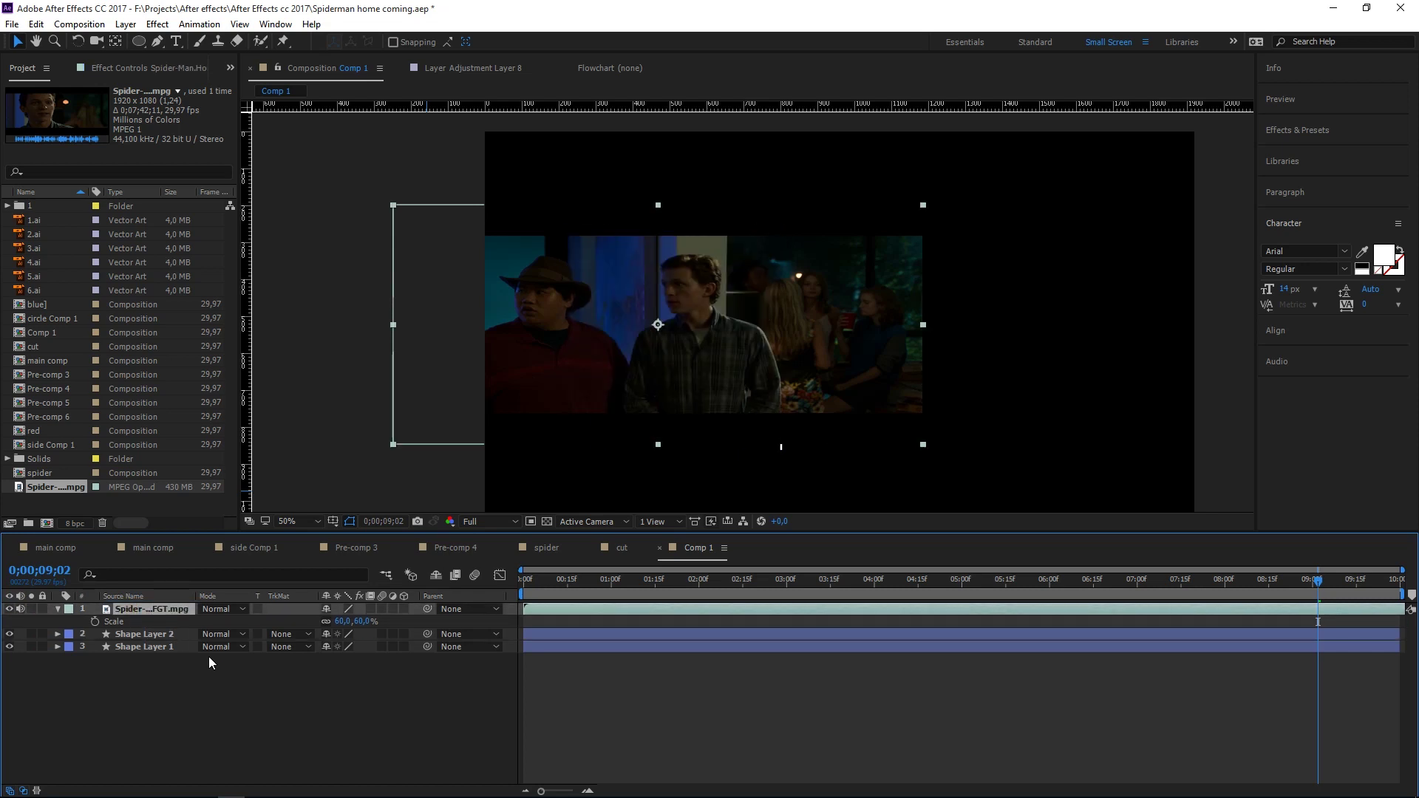
- Move the Spider-Man video layer to the bottom, reselect it, and zoom the view to 100%
drag(150, 613, 153, 663)
click(157, 674)
click(145, 635)
key(period)
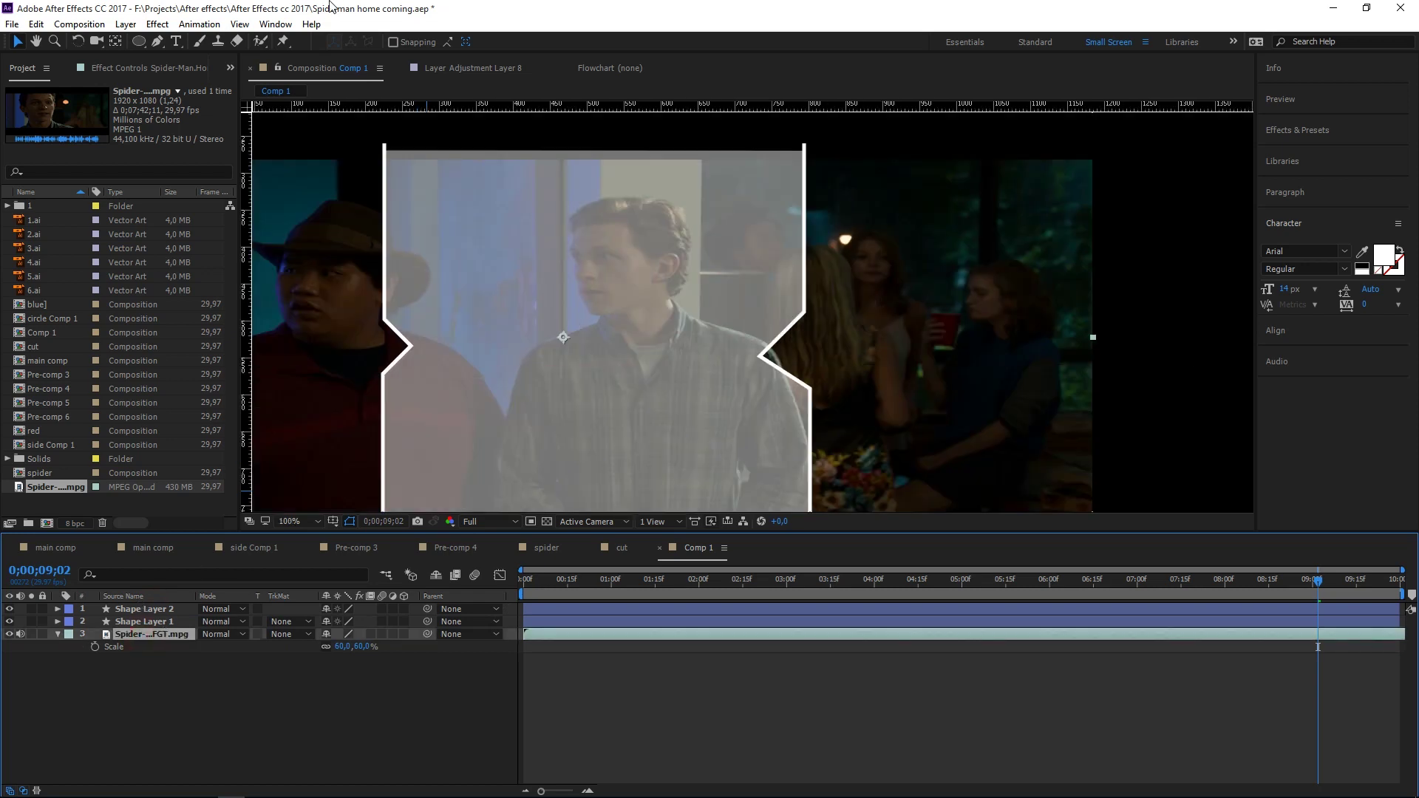
- Draw mask vertices along the panel's top, notched right edge, and bottom-left corner
click(157, 41)
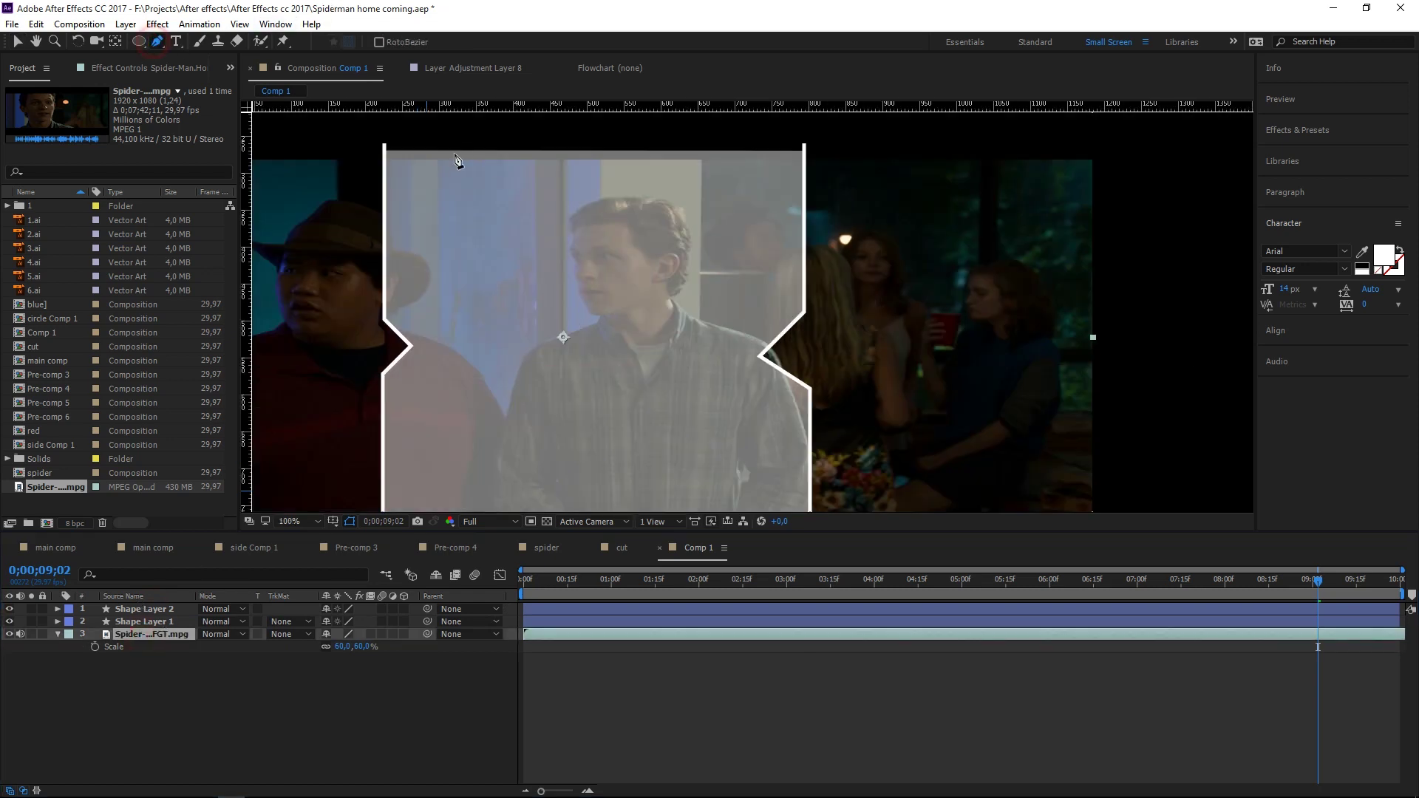
click(383, 159)
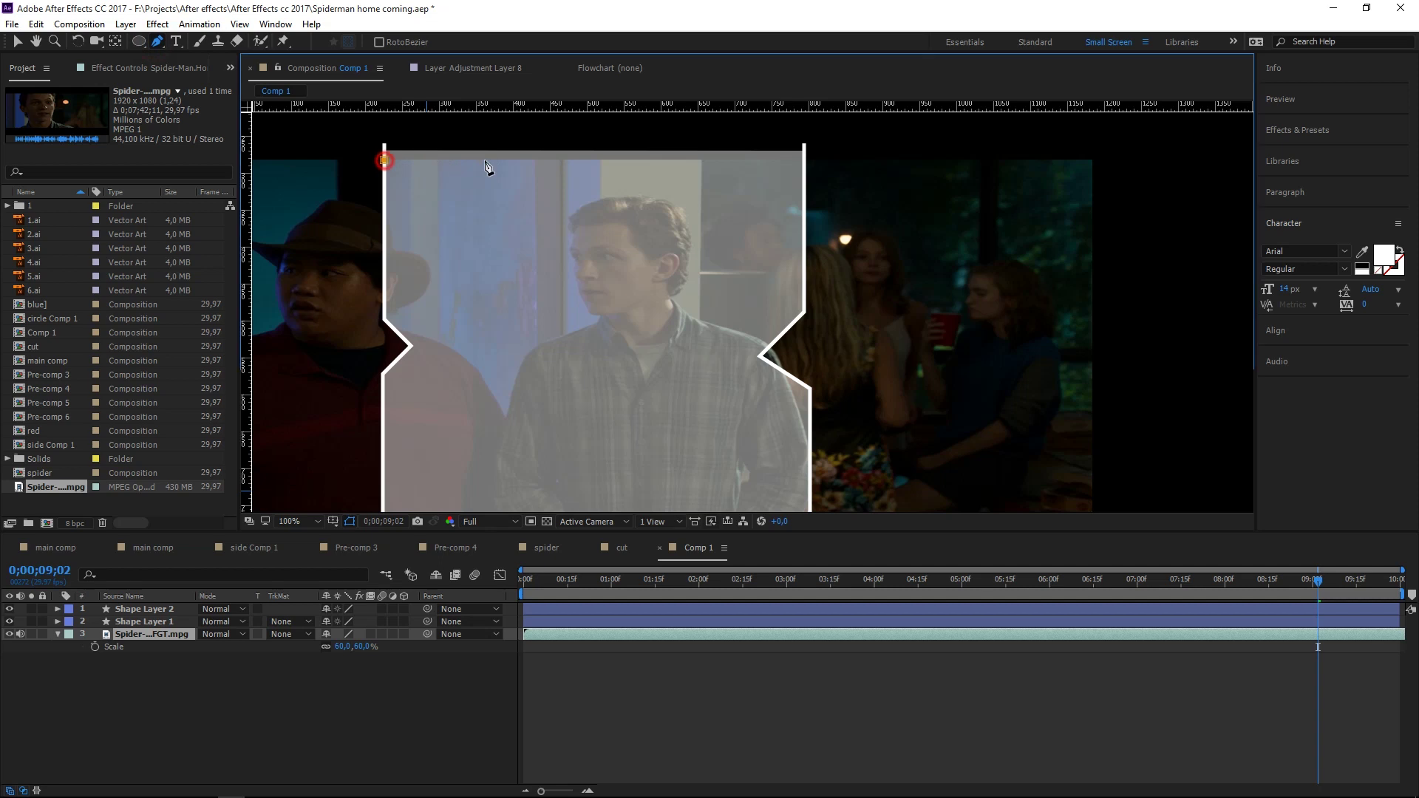
click(804, 161)
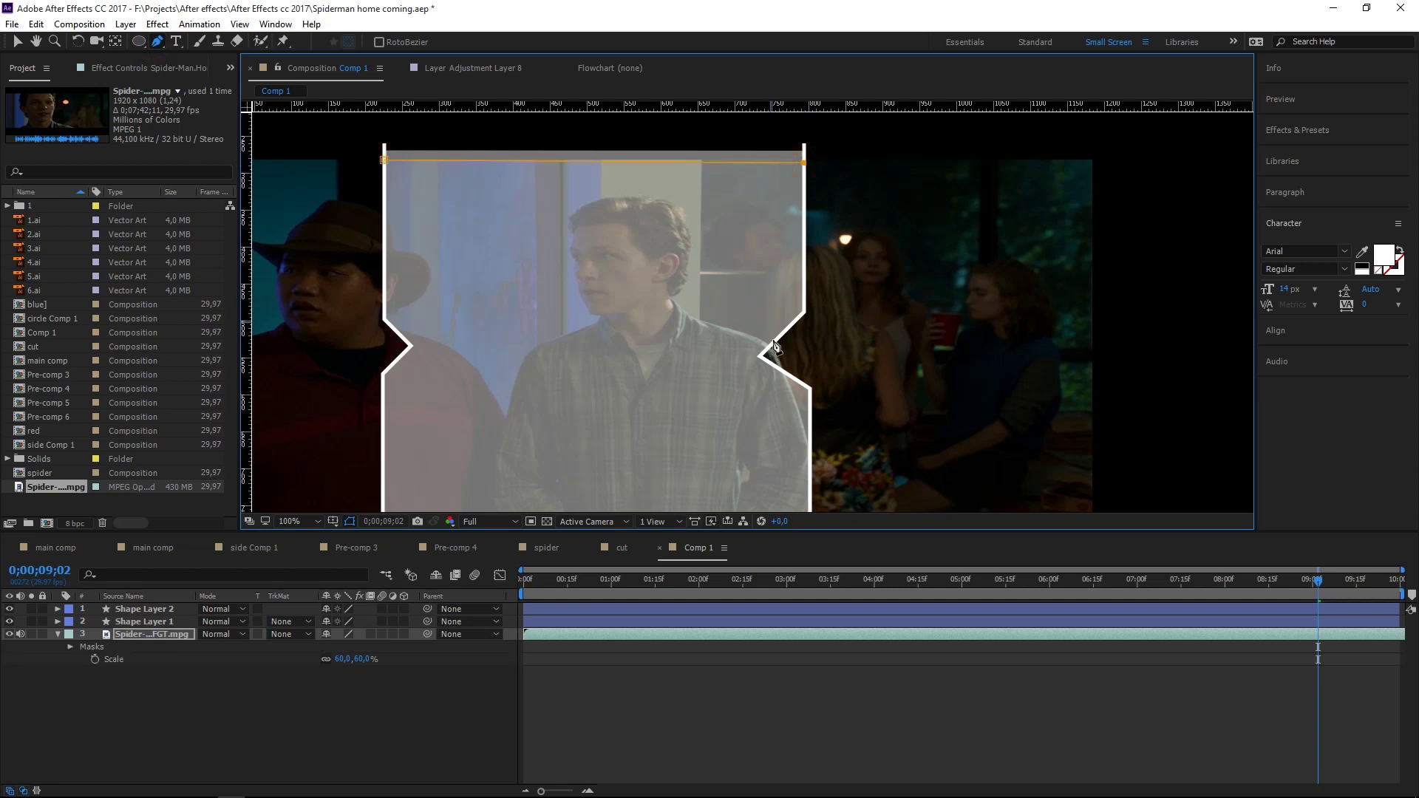
click(804, 311)
click(761, 357)
click(810, 386)
drag(653, 388, 608, 273)
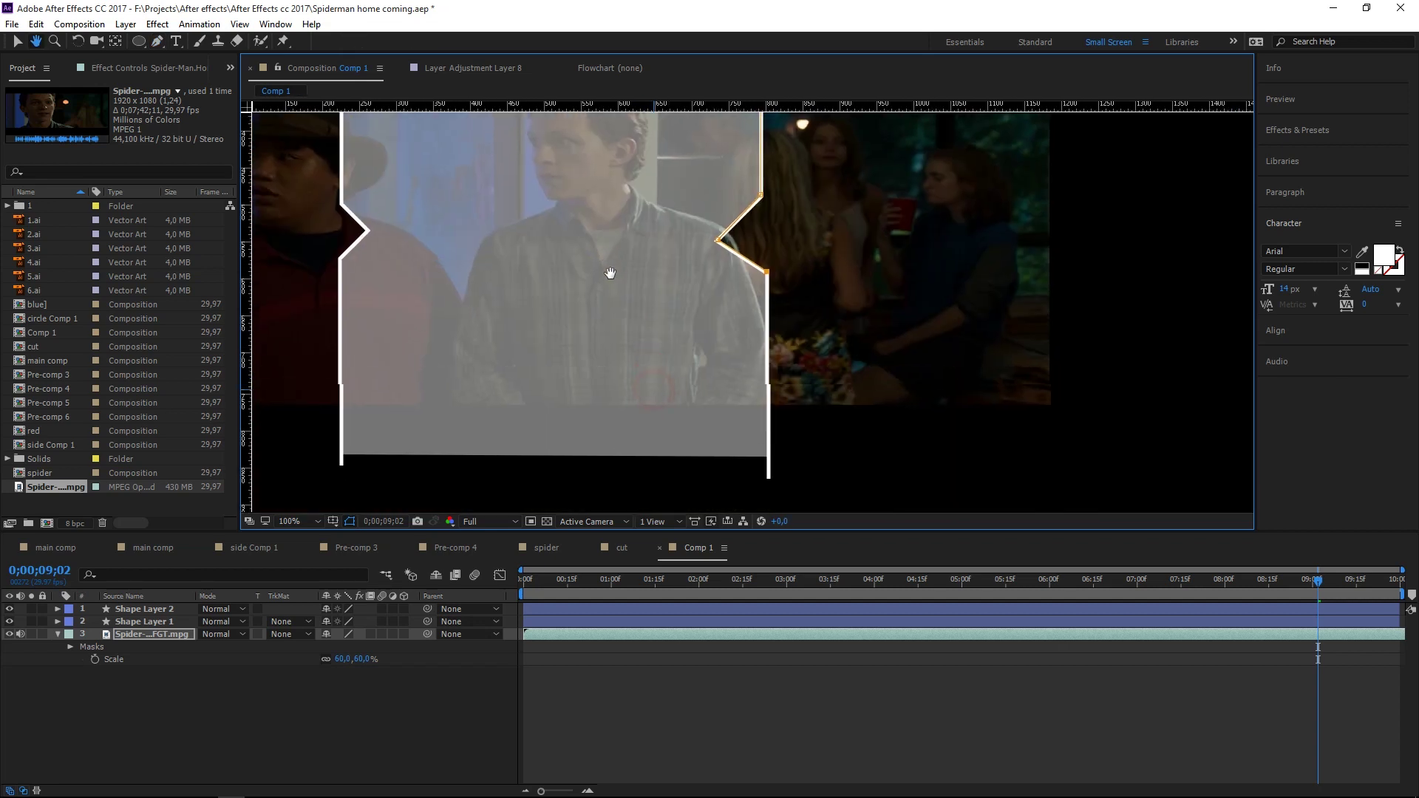
click(767, 400)
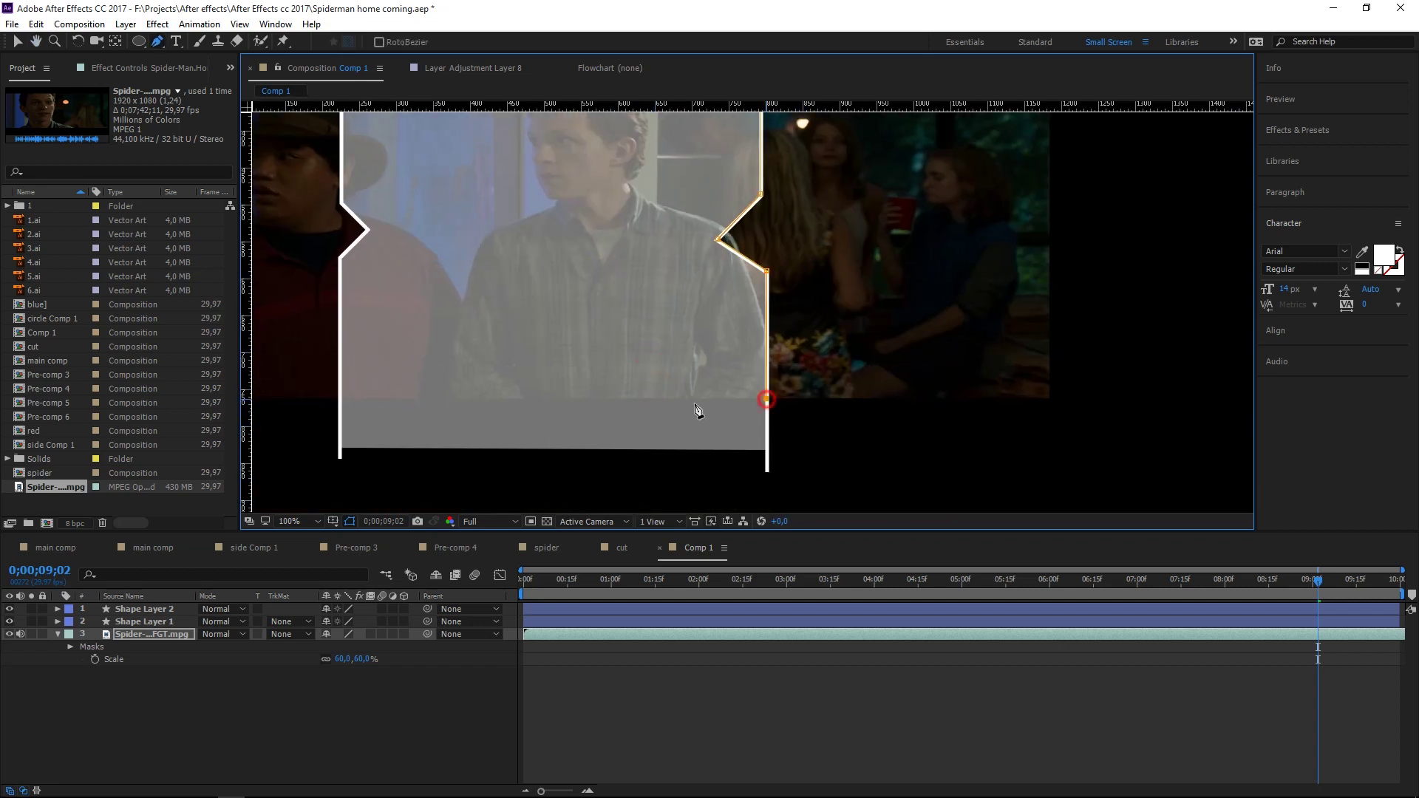
drag(598, 406, 712, 402)
click(453, 396)
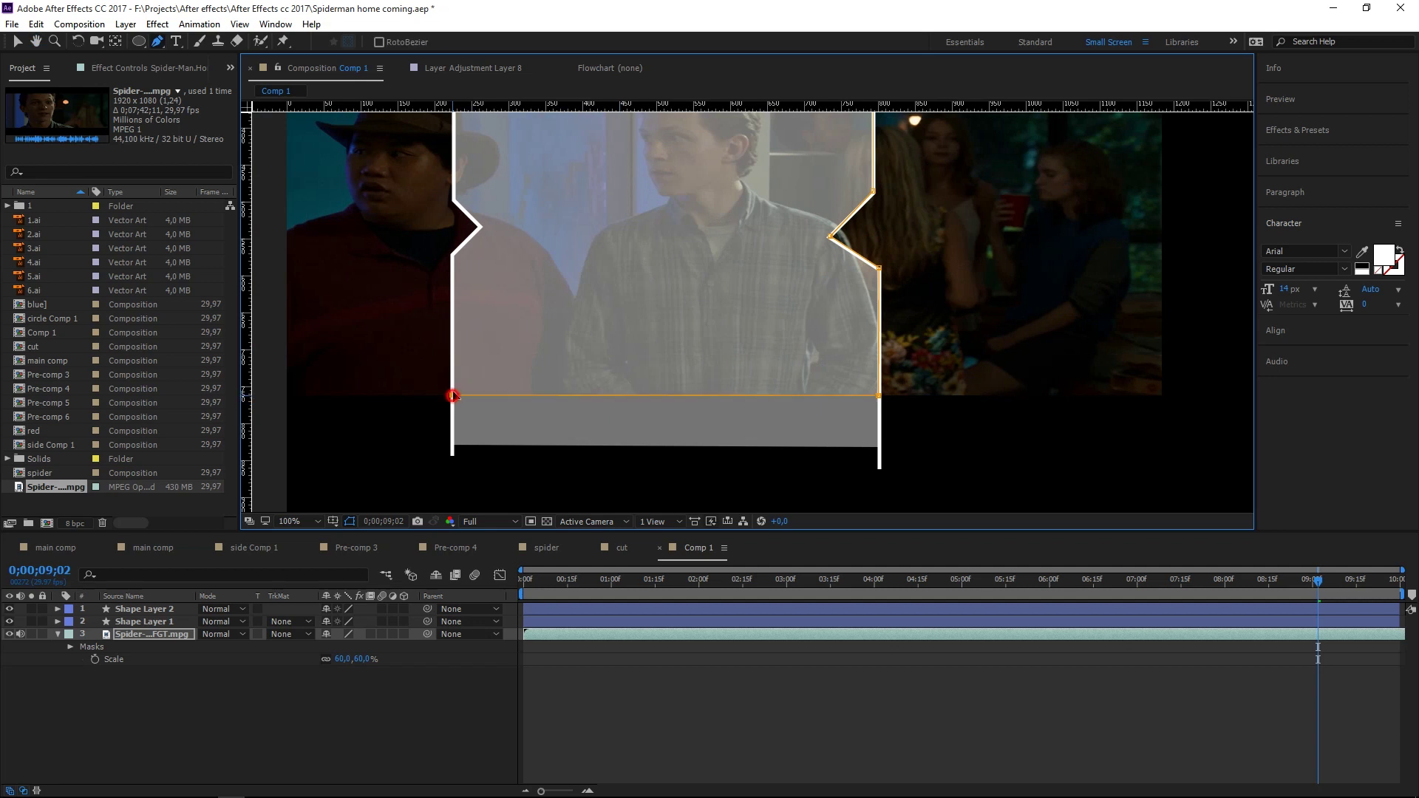
- Pan back up to the top corner and close the mask at its first vertex
scroll(448, 360, up, 3)
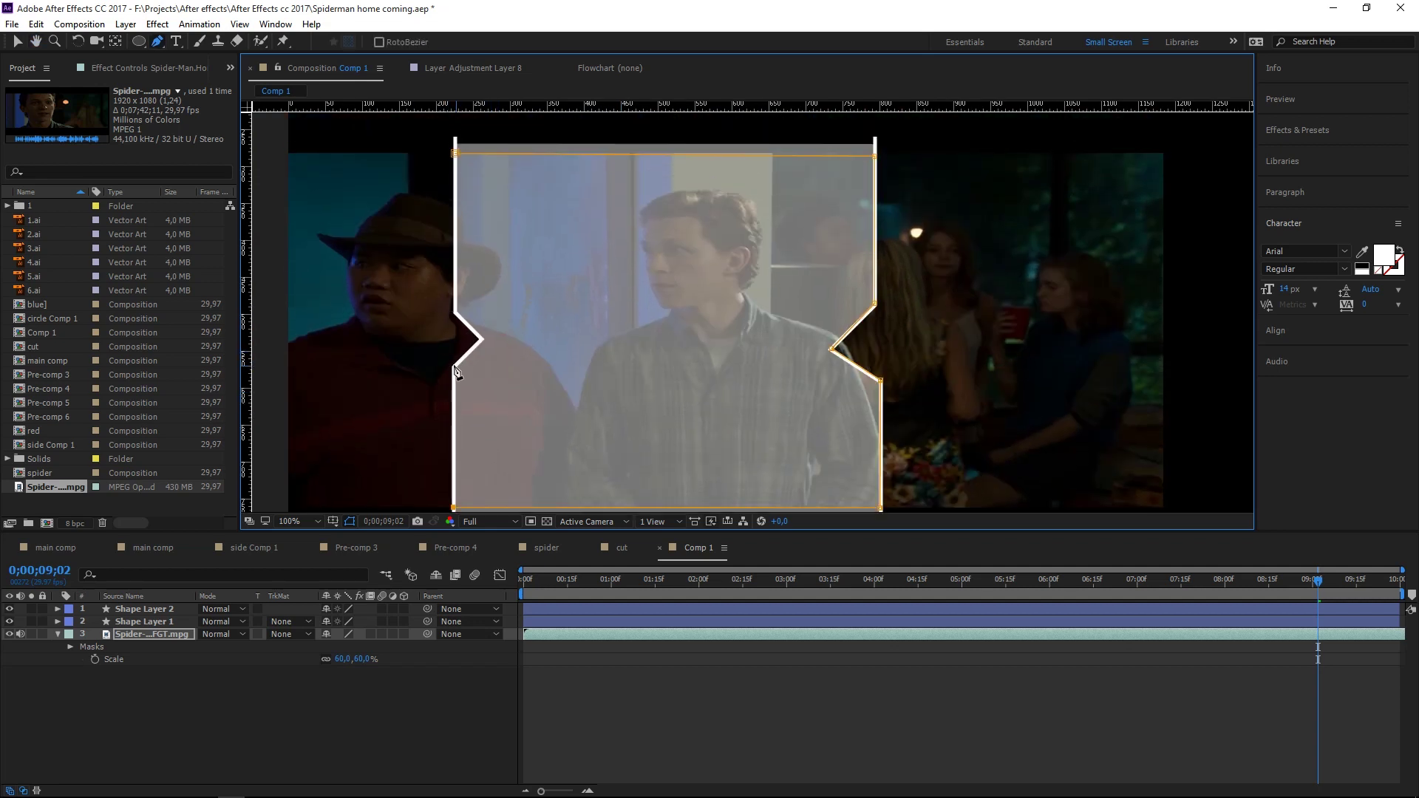
drag(482, 340, 525, 406)
key(g)
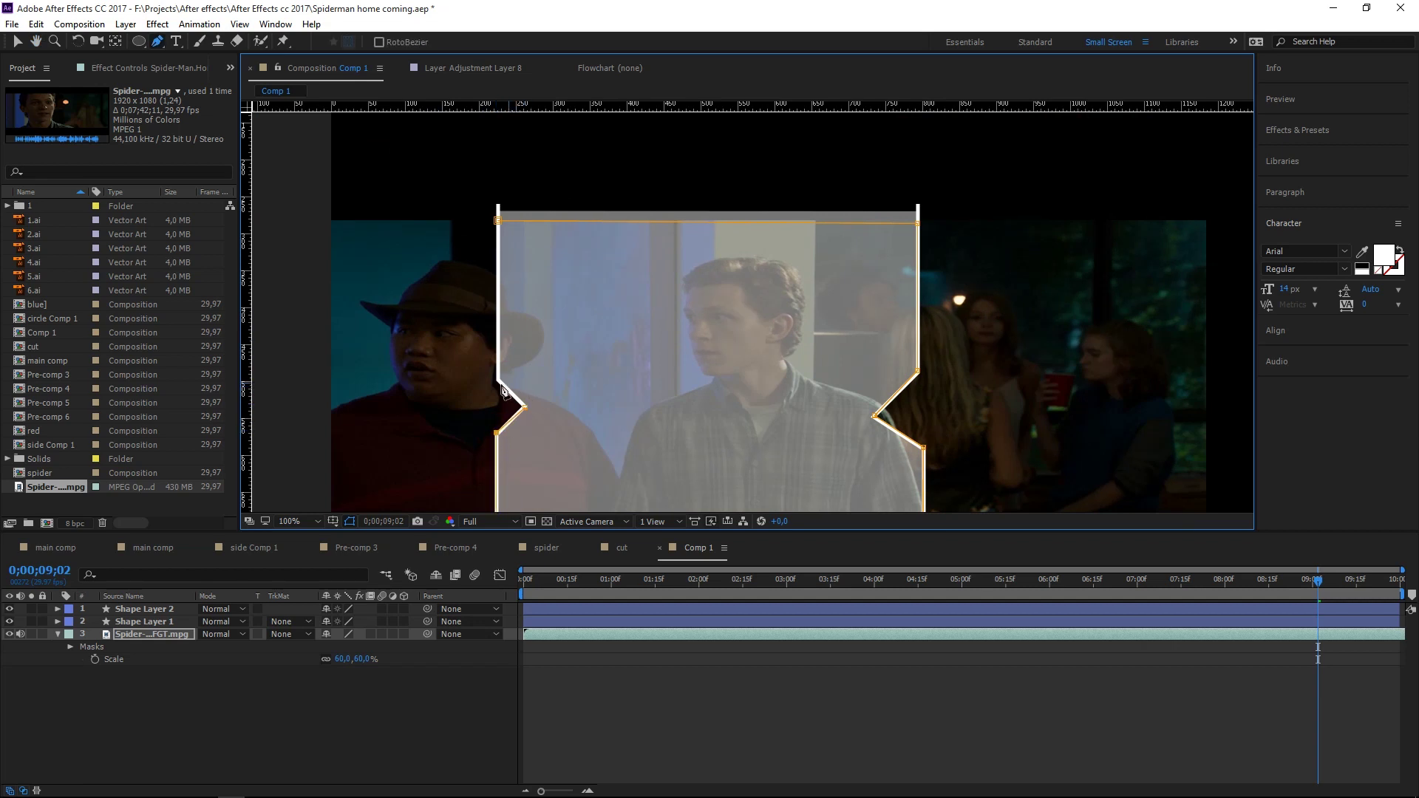
drag(499, 228, 511, 318)
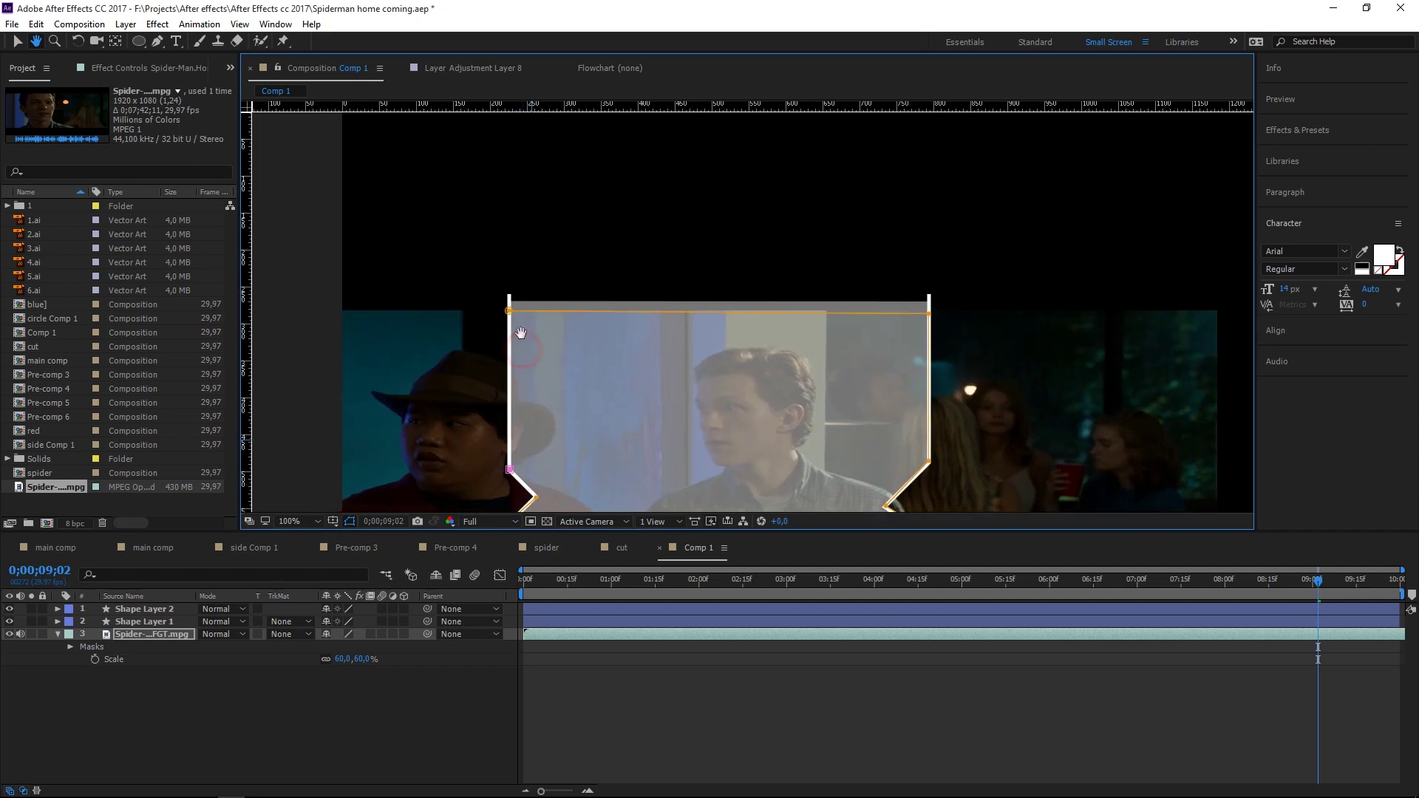
key(g)
click(510, 311)
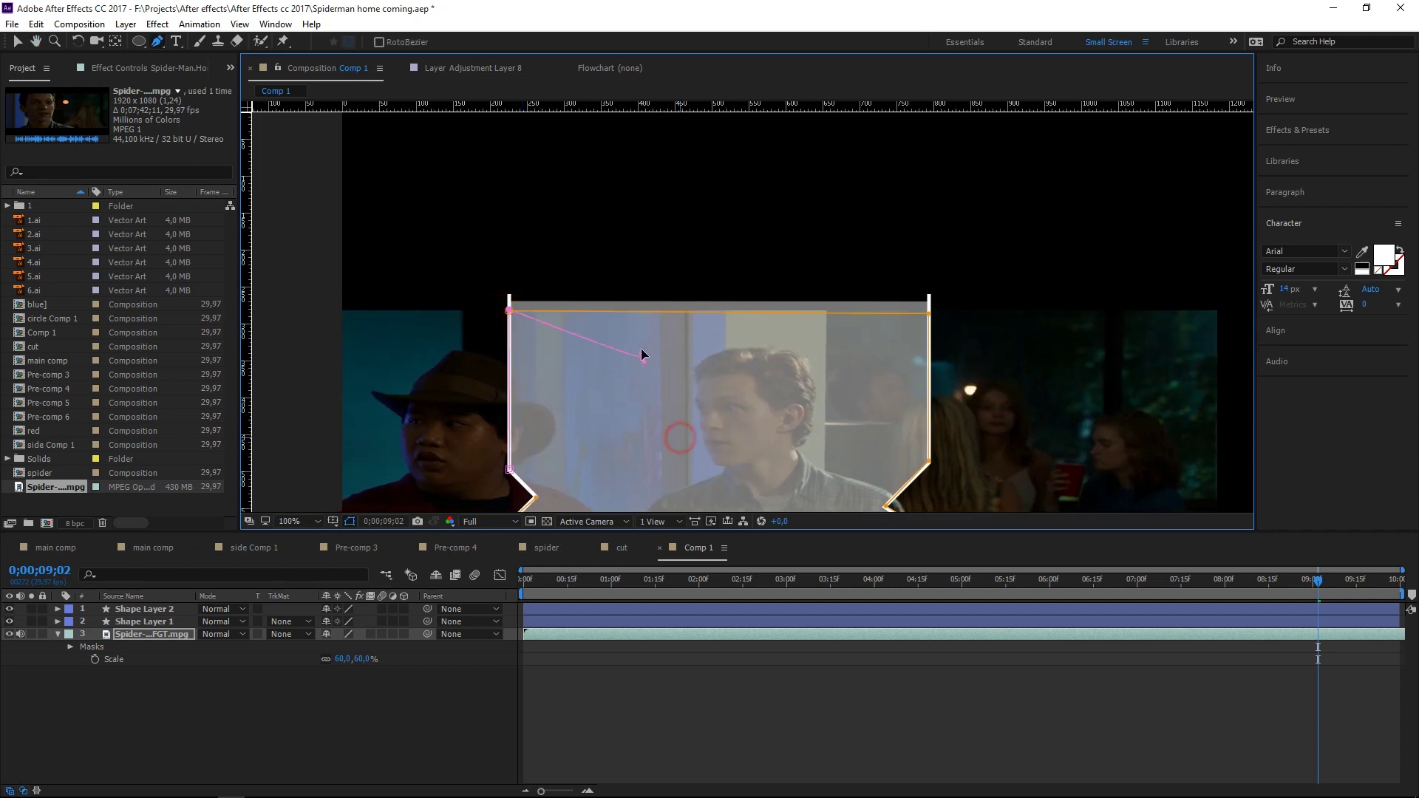
click(646, 375)
click(510, 312)
- Zoom out to 50%, recentre on the masked panel, and deselect the layer
key(comma)
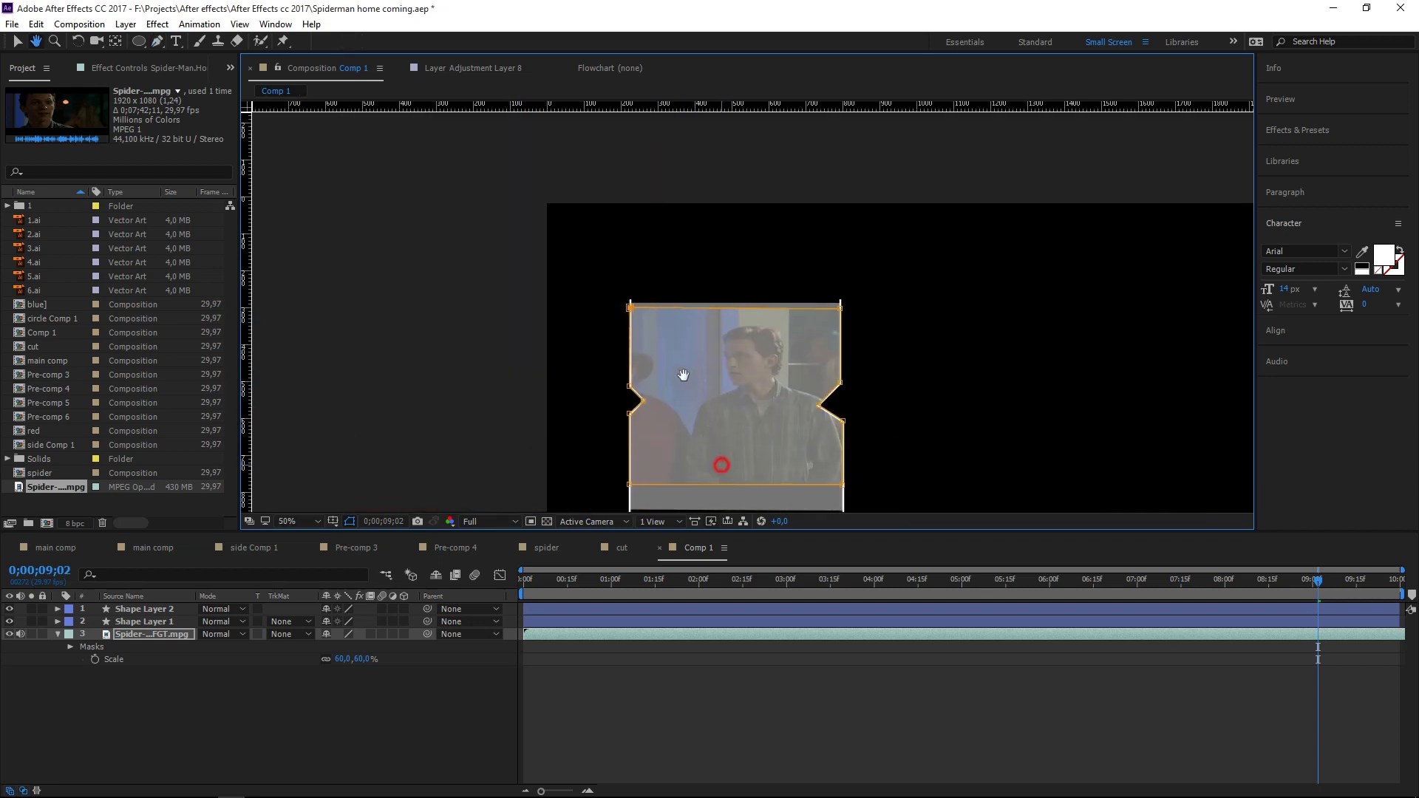
drag(692, 388, 645, 287)
key(v)
click(292, 756)
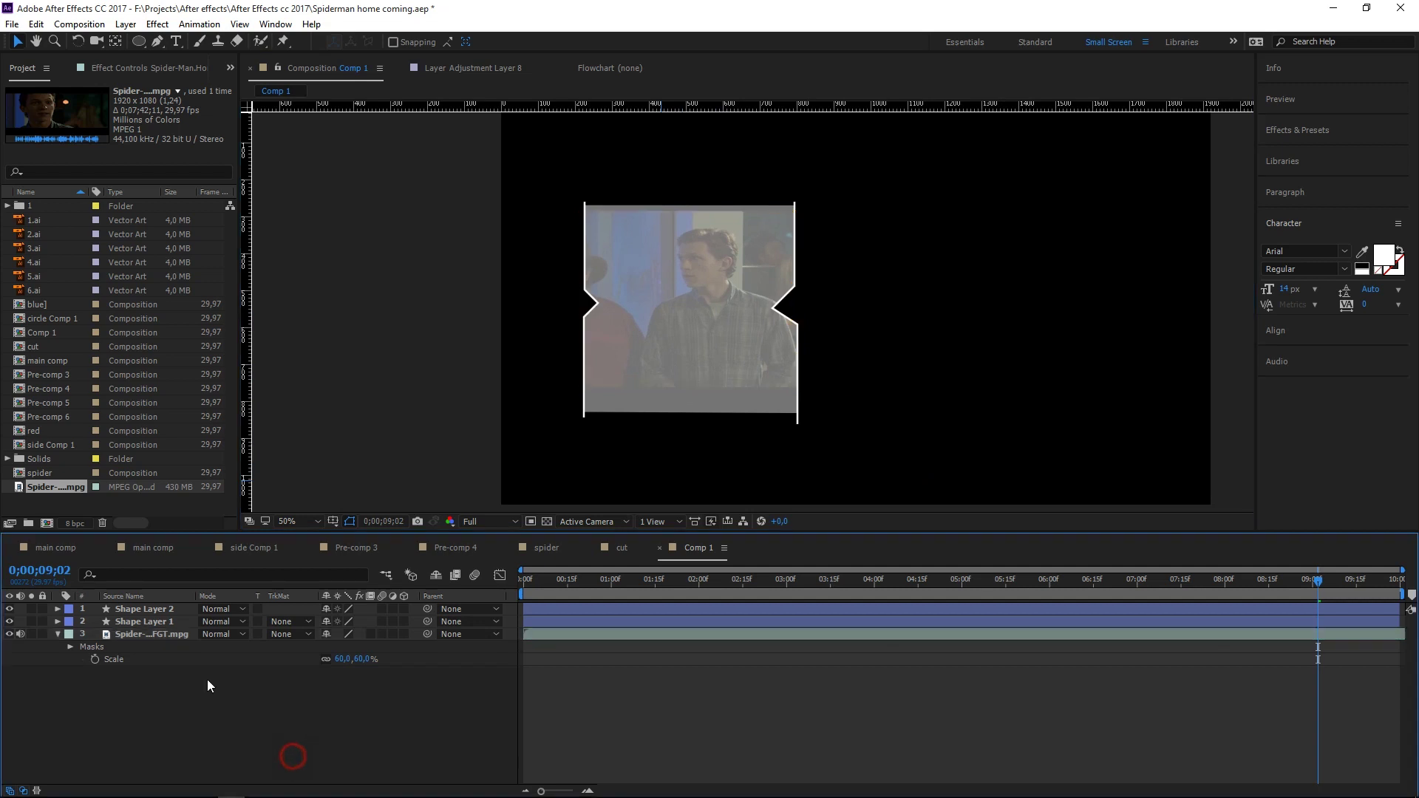
- Search 'ven' in Effects & Presets and apply Venetian Blinds to the shape layer
click(148, 622)
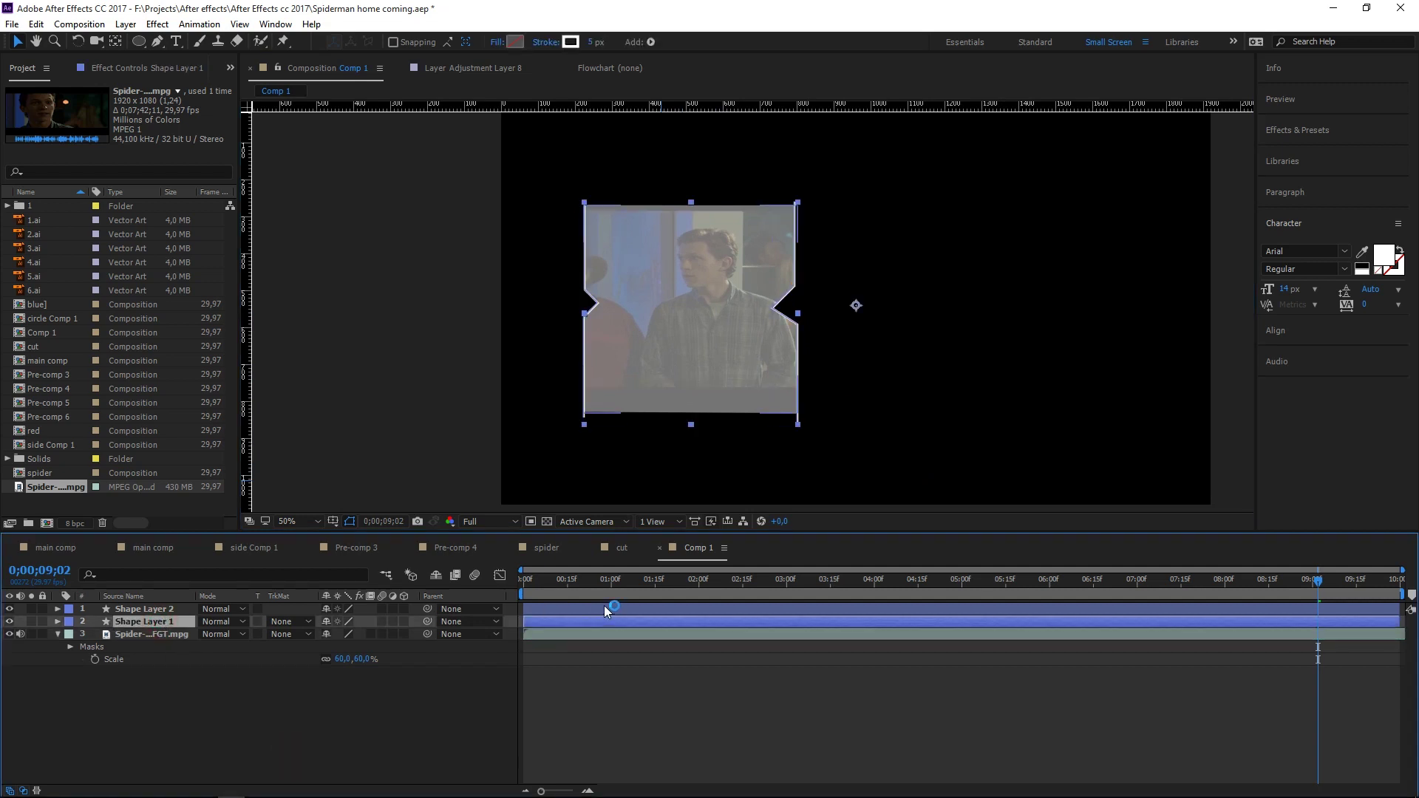
click(1287, 133)
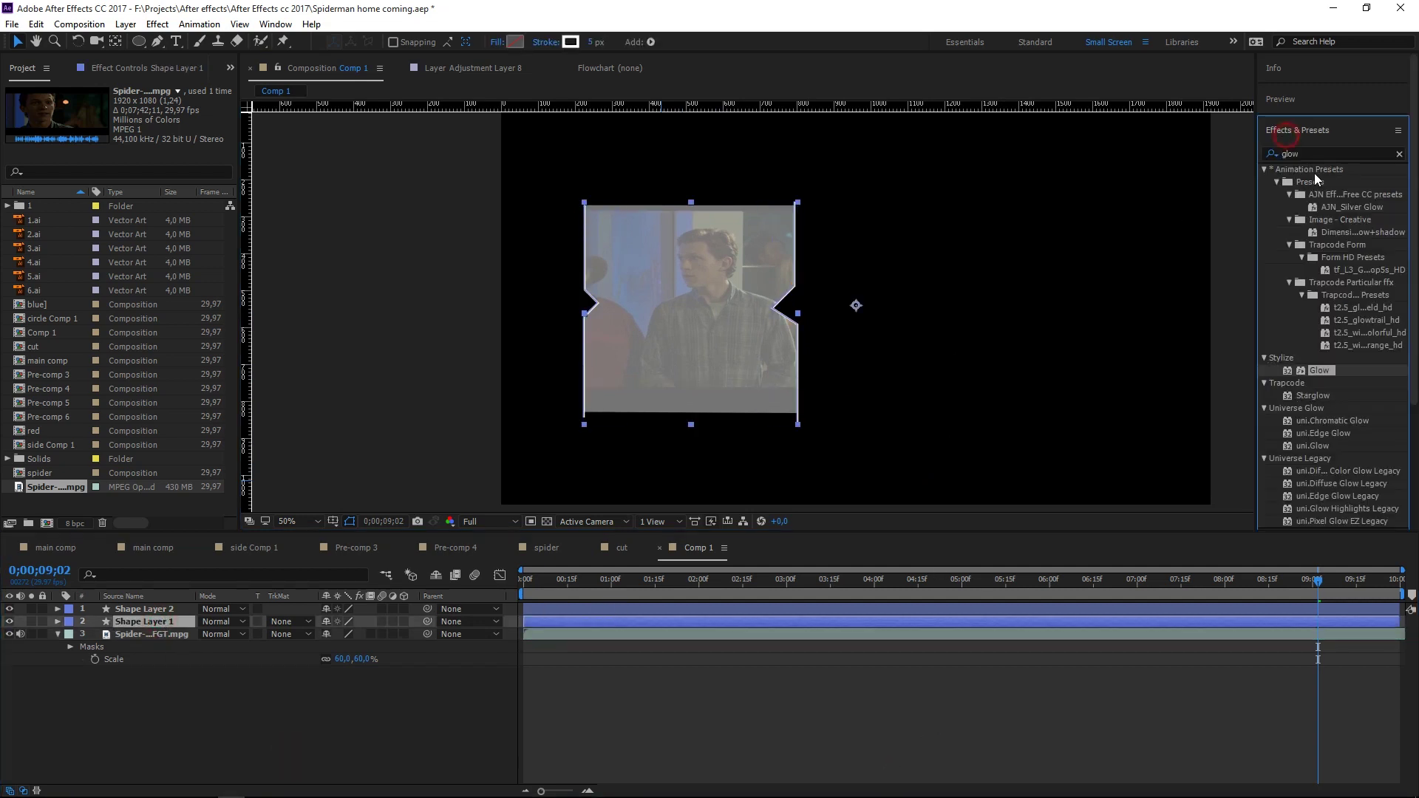
double_click(1315, 154)
text(ven)
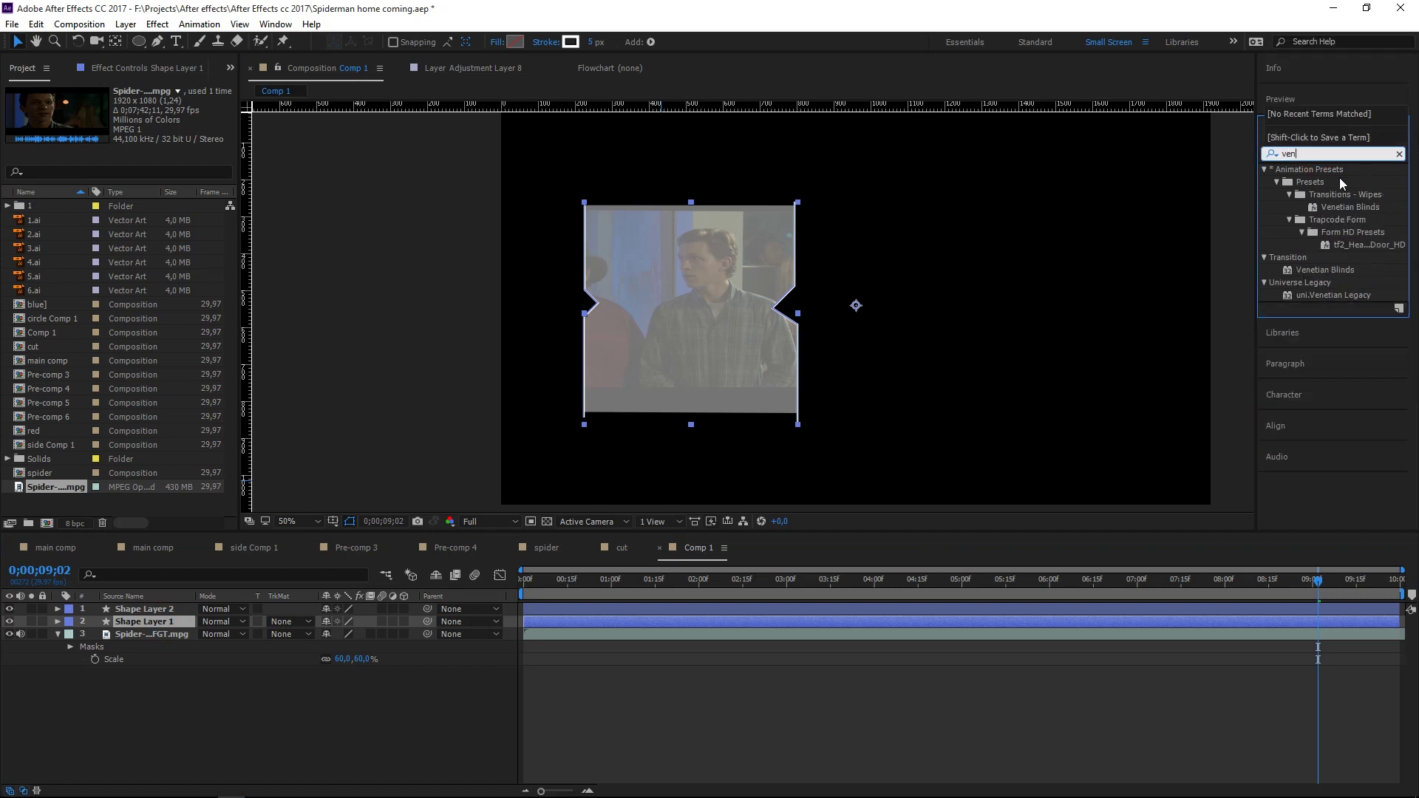
mouse_move(1333, 271)
mouse_down()
mouse_move(702, 347)
mouse_move(695, 362)
mouse_up()
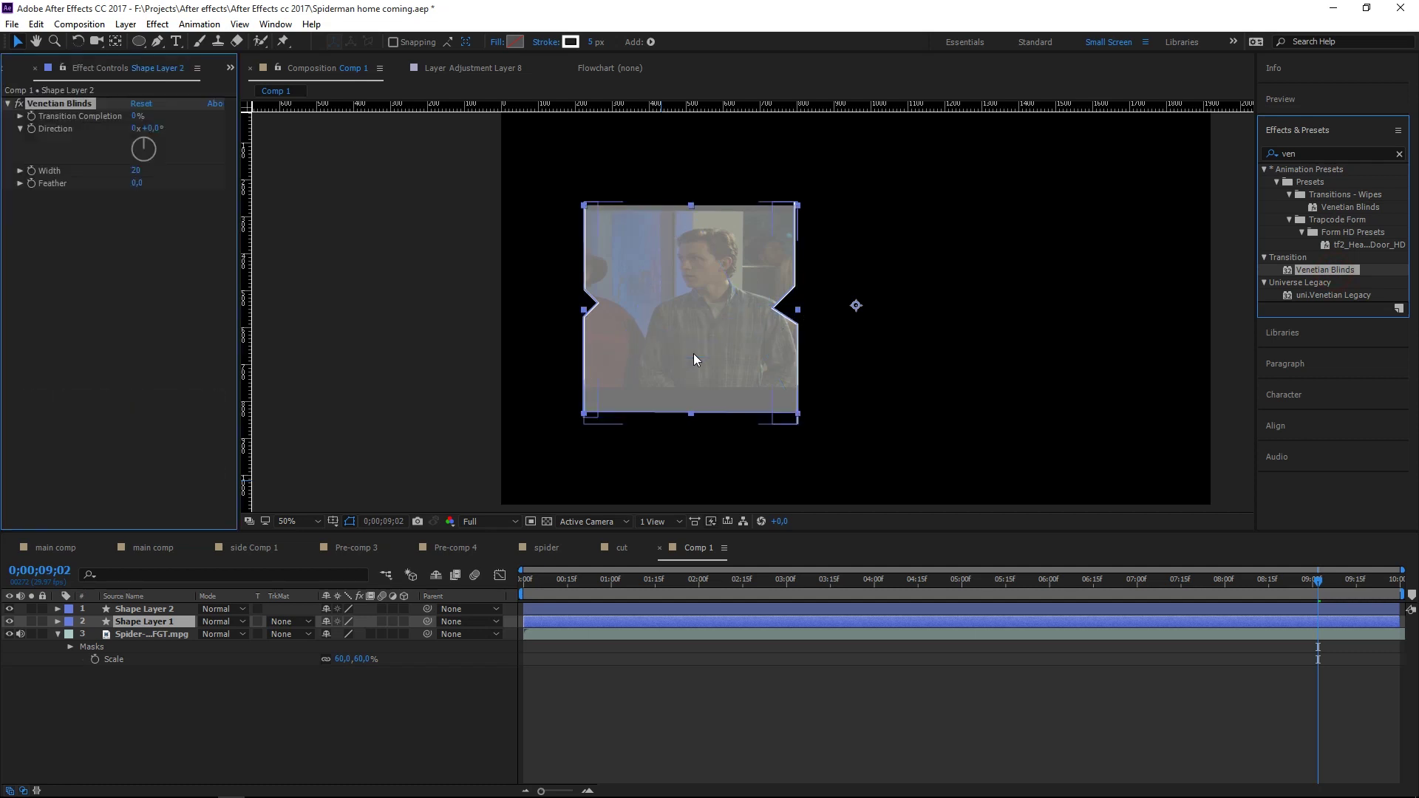
- Set Venetian Blinds to 15% Transition Completion, Width 5, and Direction 90°
drag(136, 118, 143, 116)
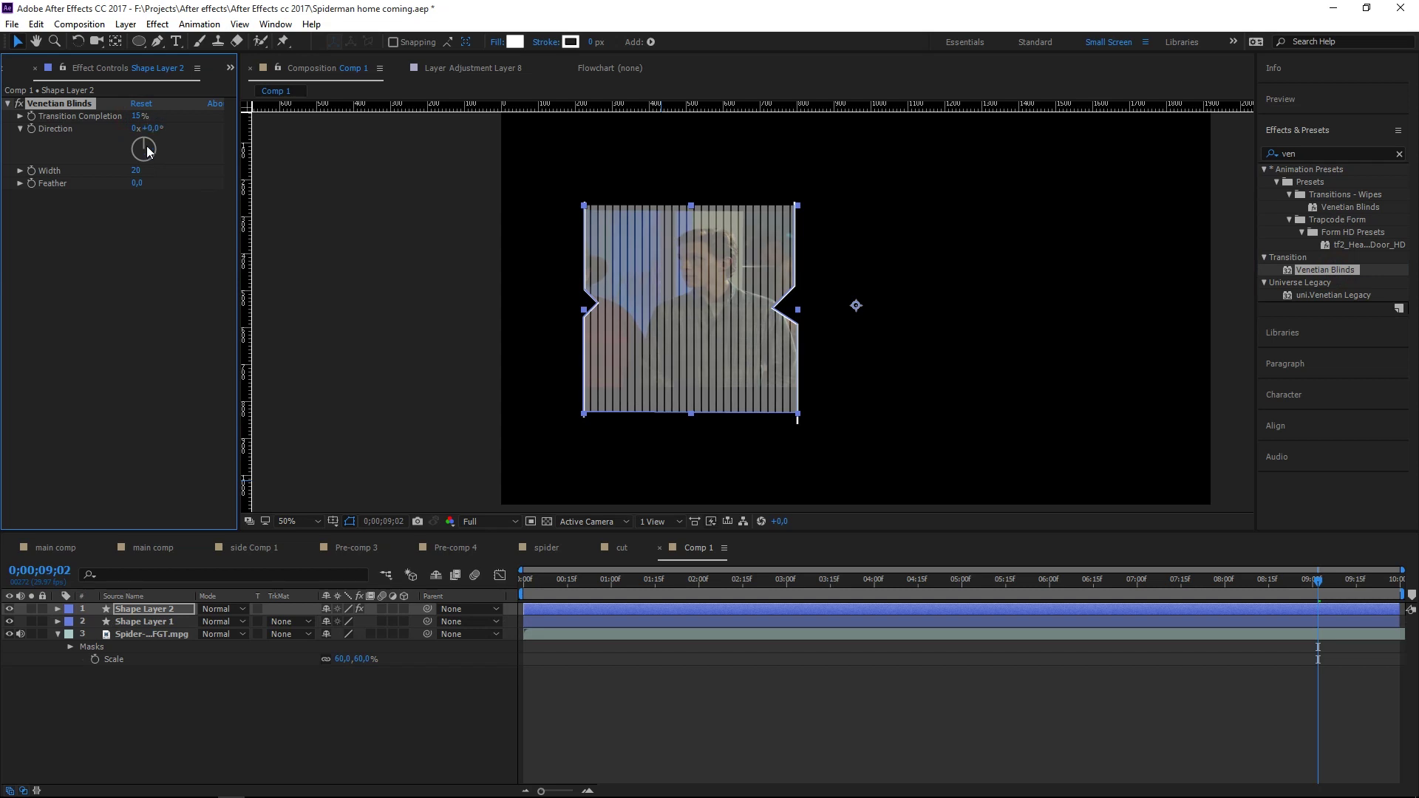
click(137, 170)
mouse_move(137, 170)
mouse_down()
mouse_move(121, 170)
mouse_move(155, 150)
mouse_up()
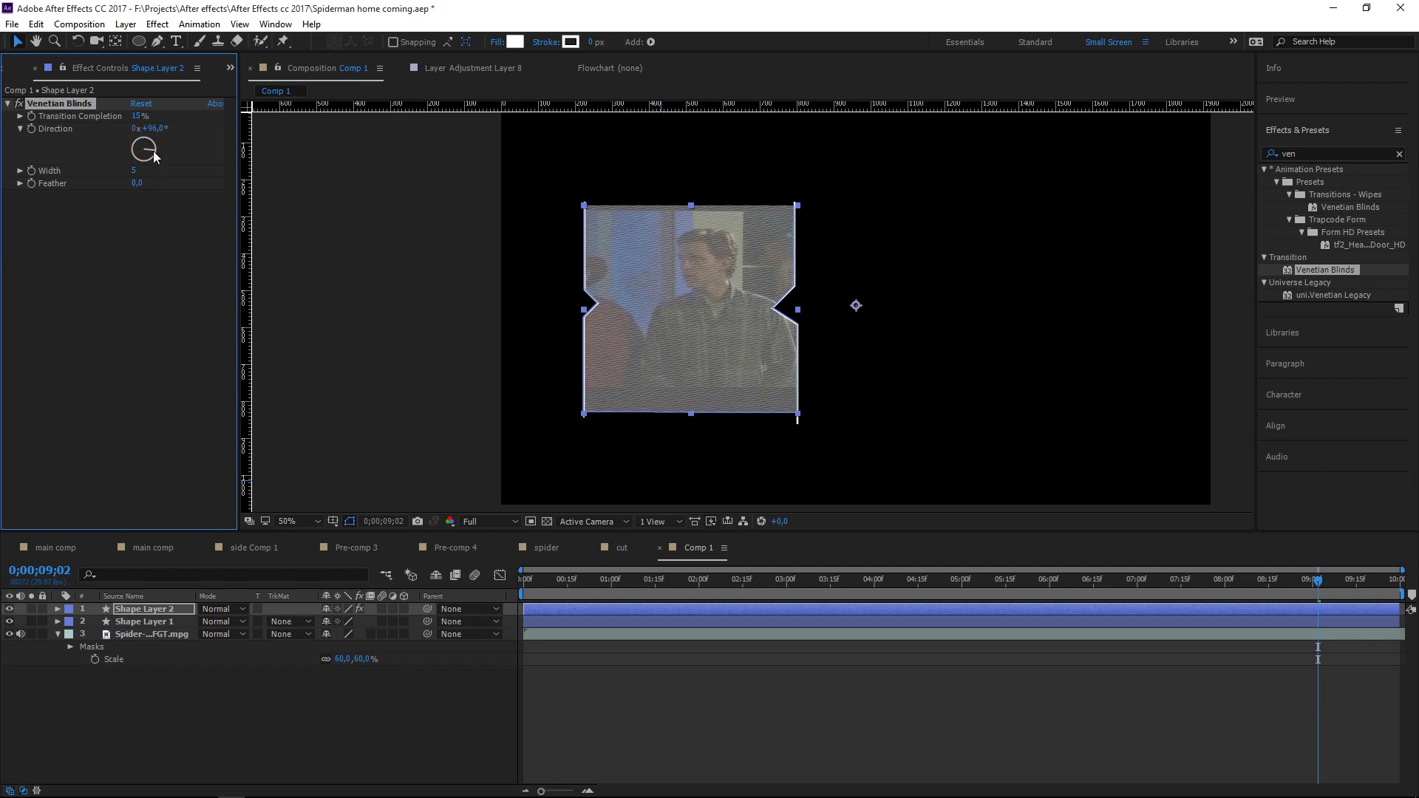
click(155, 127)
text(90)
key(Return)
click(148, 235)
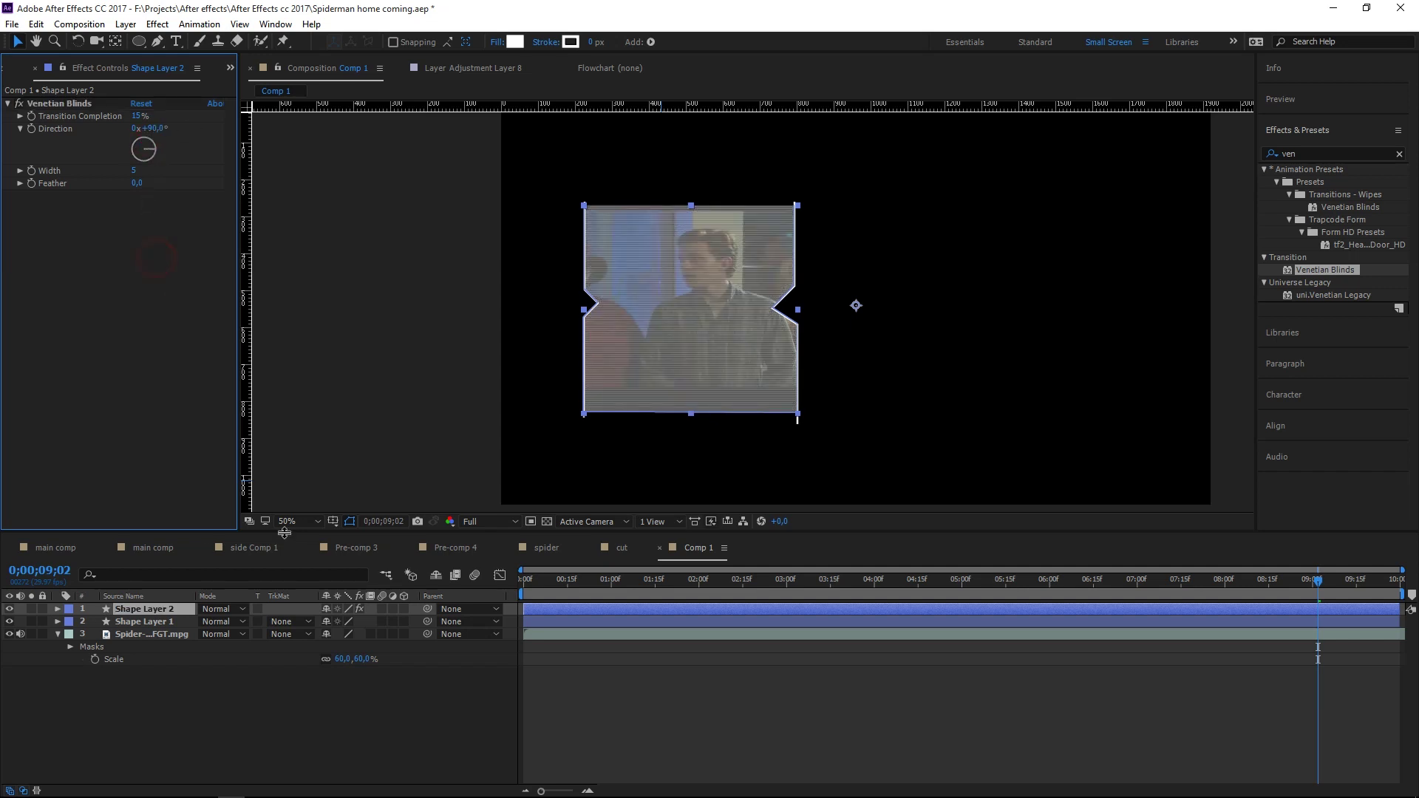
click(144, 635)
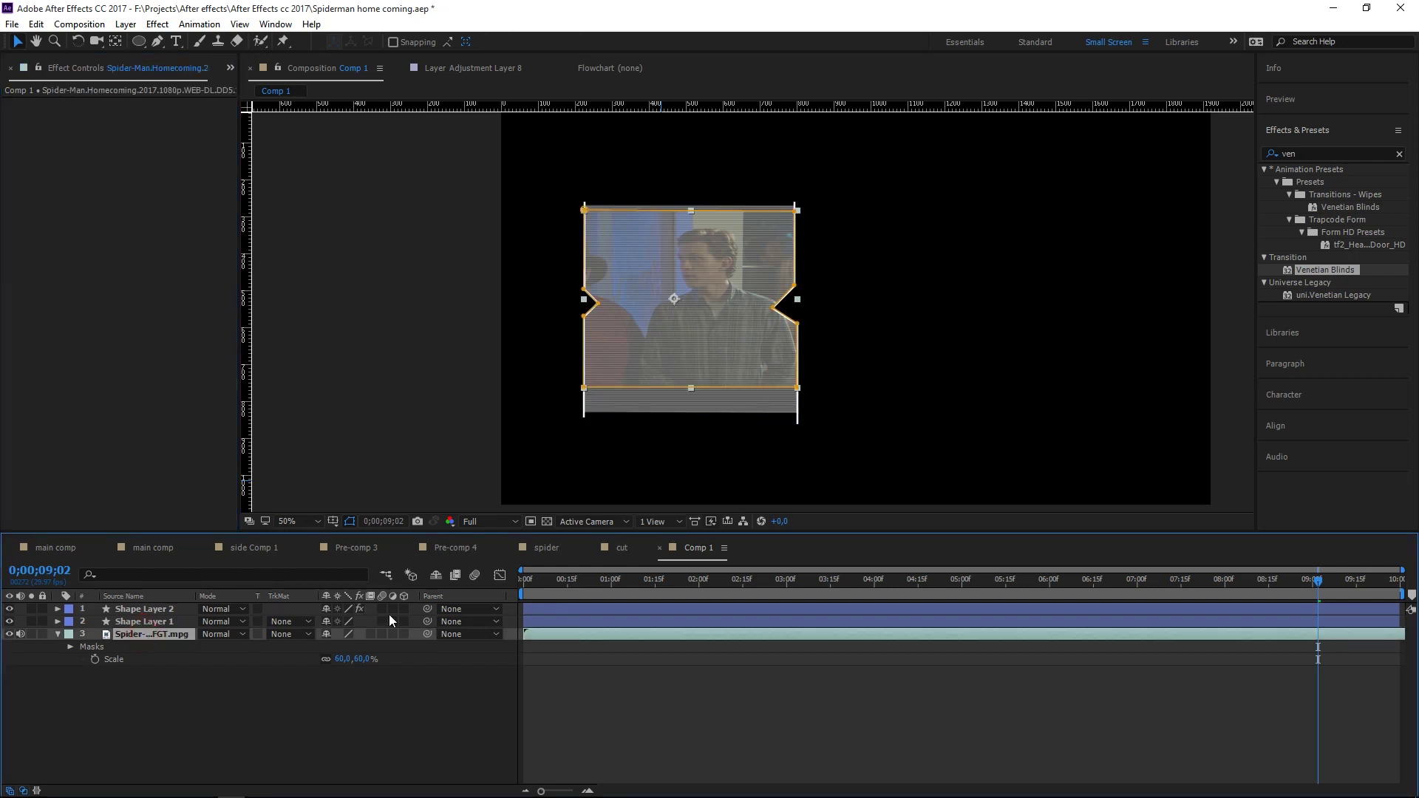
- Preview Comp 1 from frame 0, stop playback, and switch to the main comp
drag(561, 584, 491, 583)
key(space)
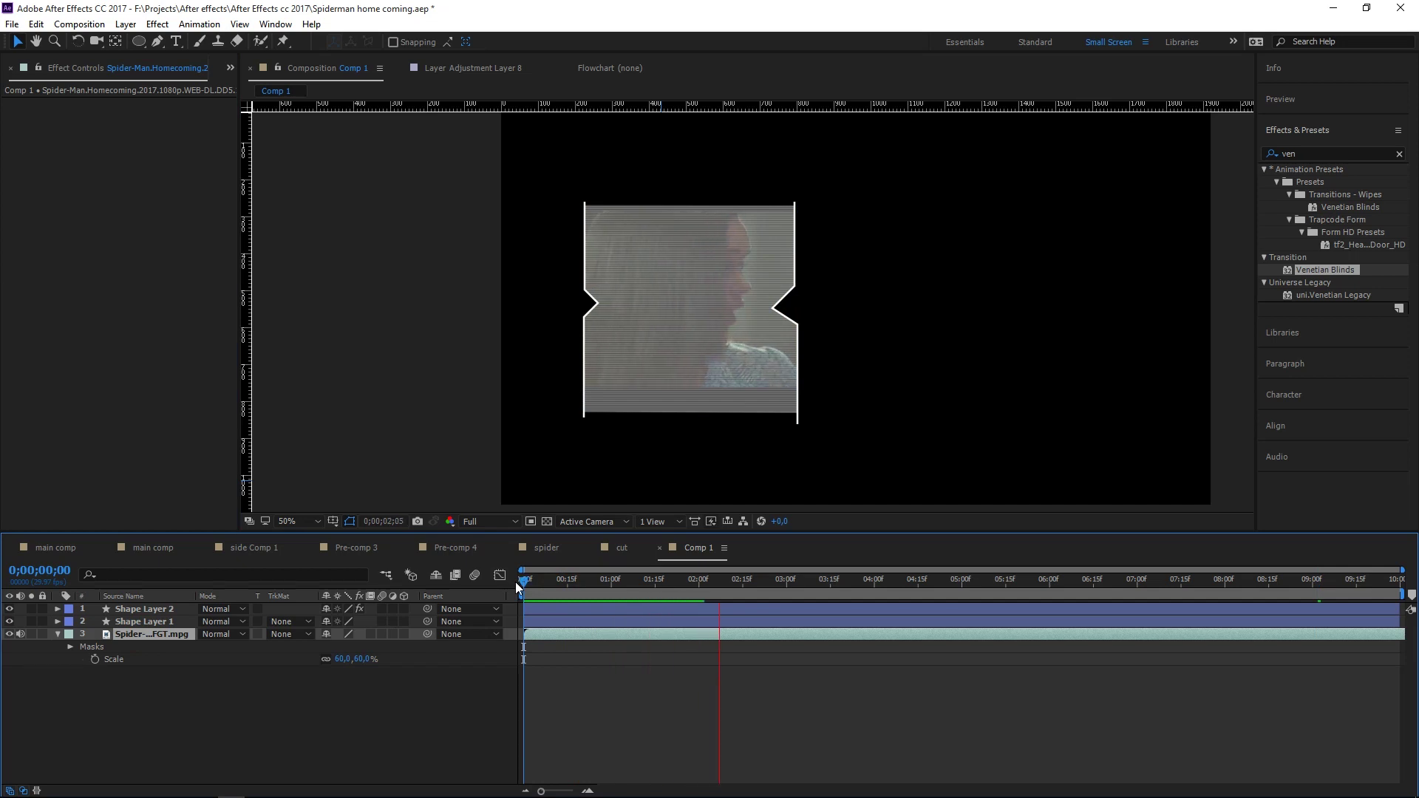
key(space)
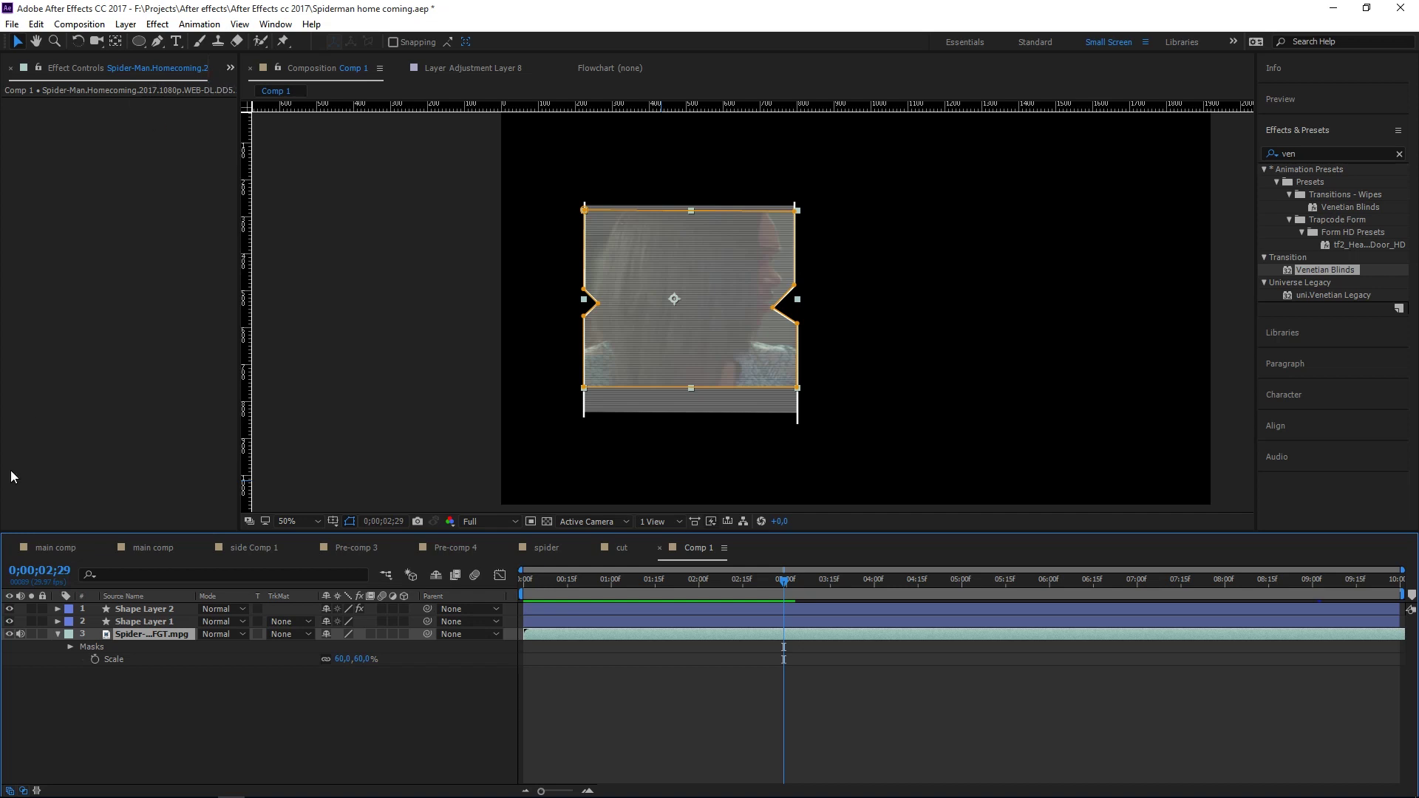
click(42, 547)
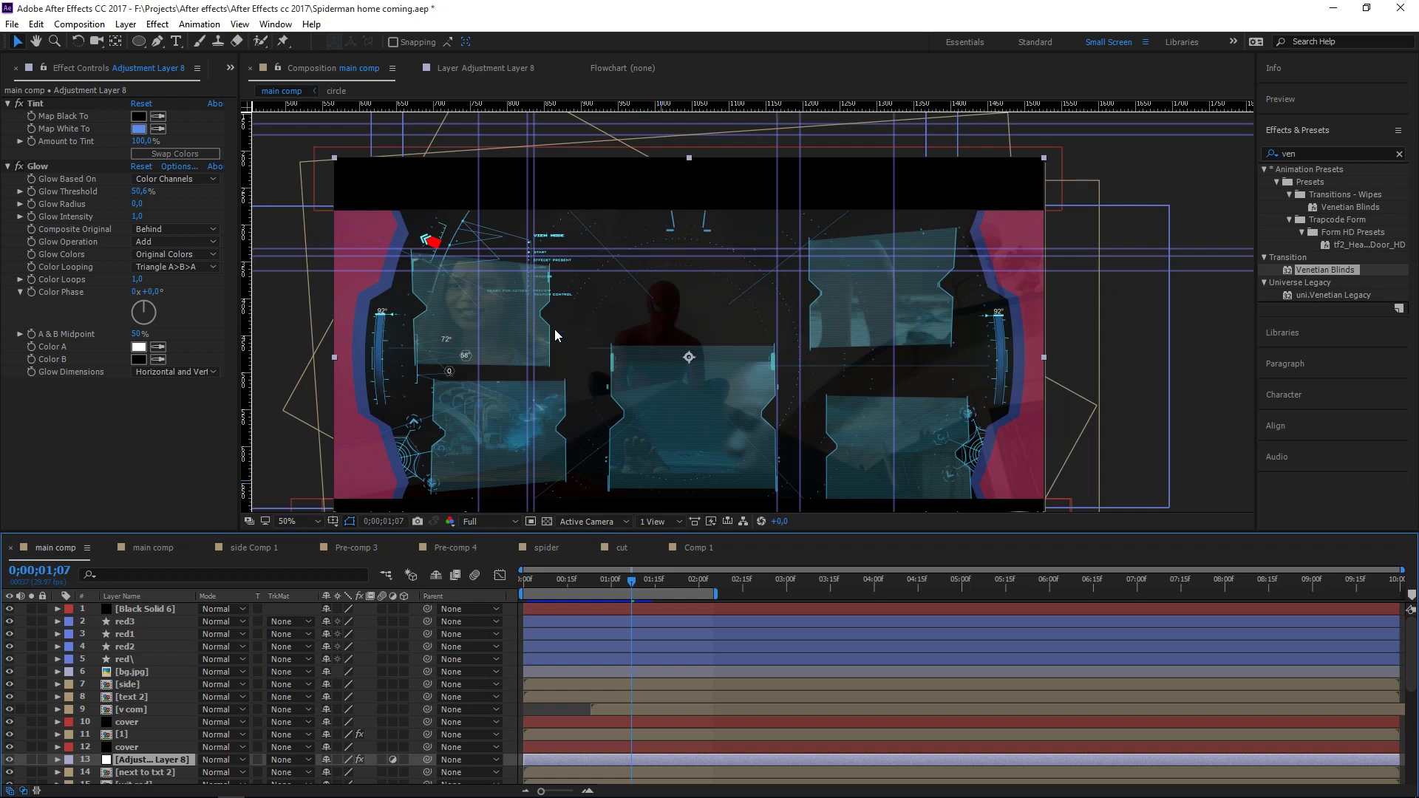
- Zoom the viewer to 100% and back to 50%, then open the second main comp
key(period)
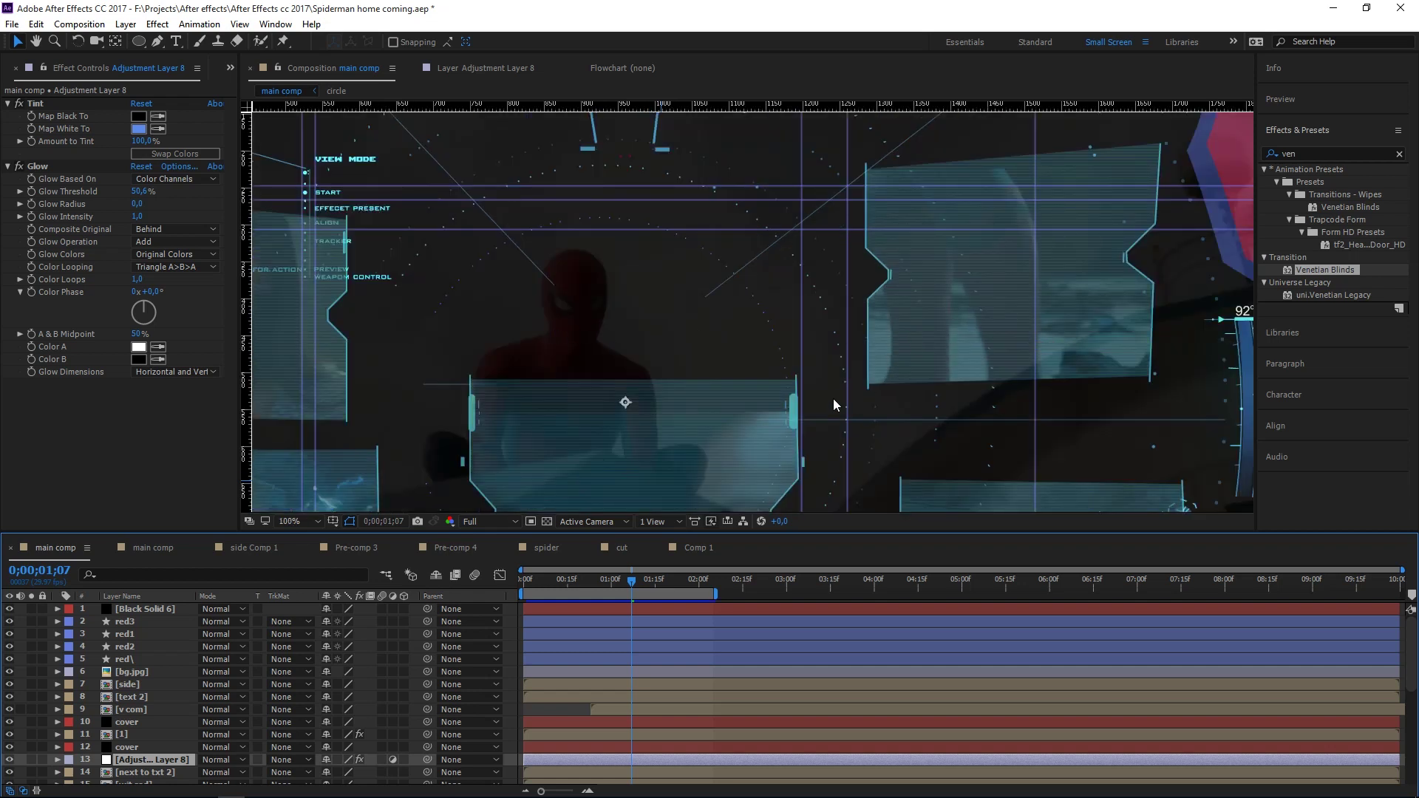
key(comma)
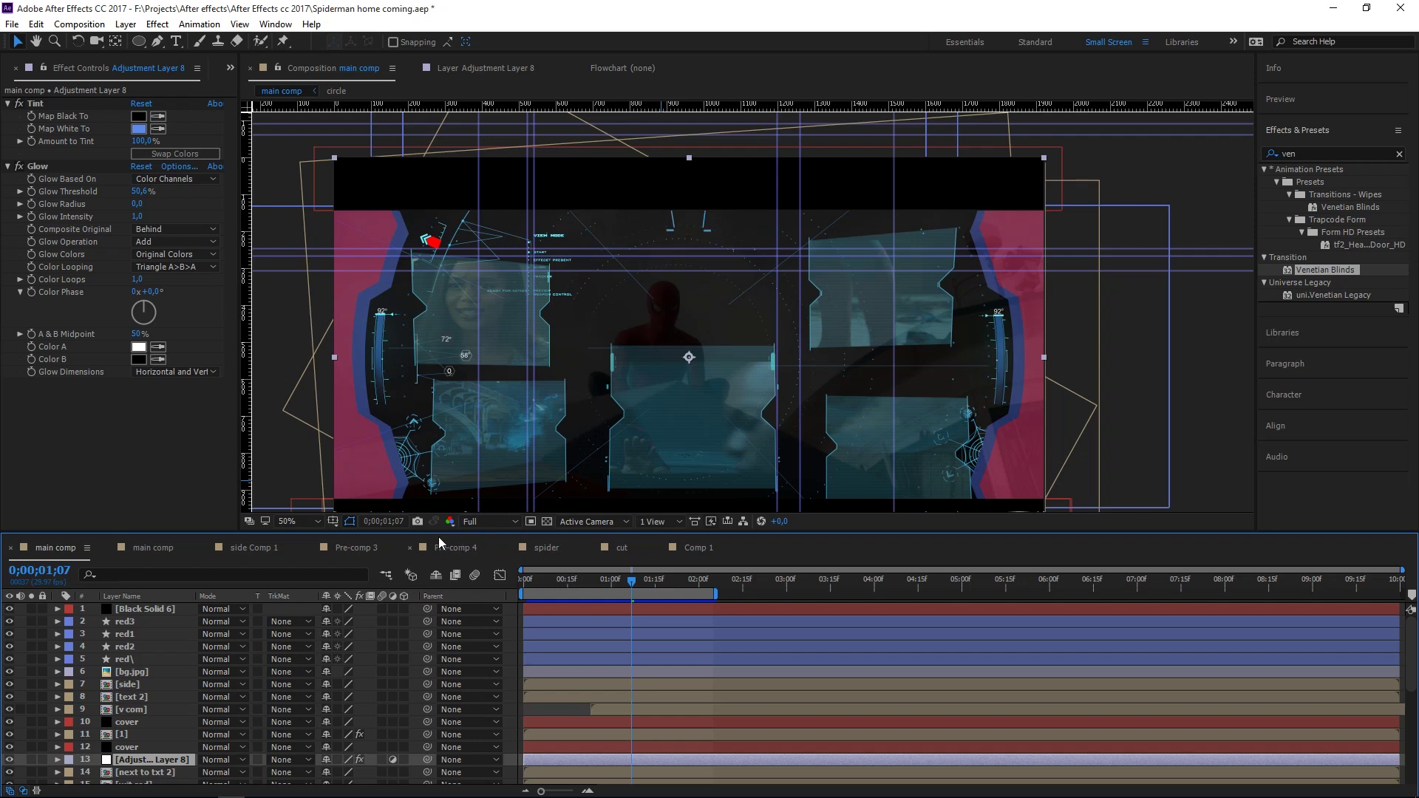
click(190, 547)
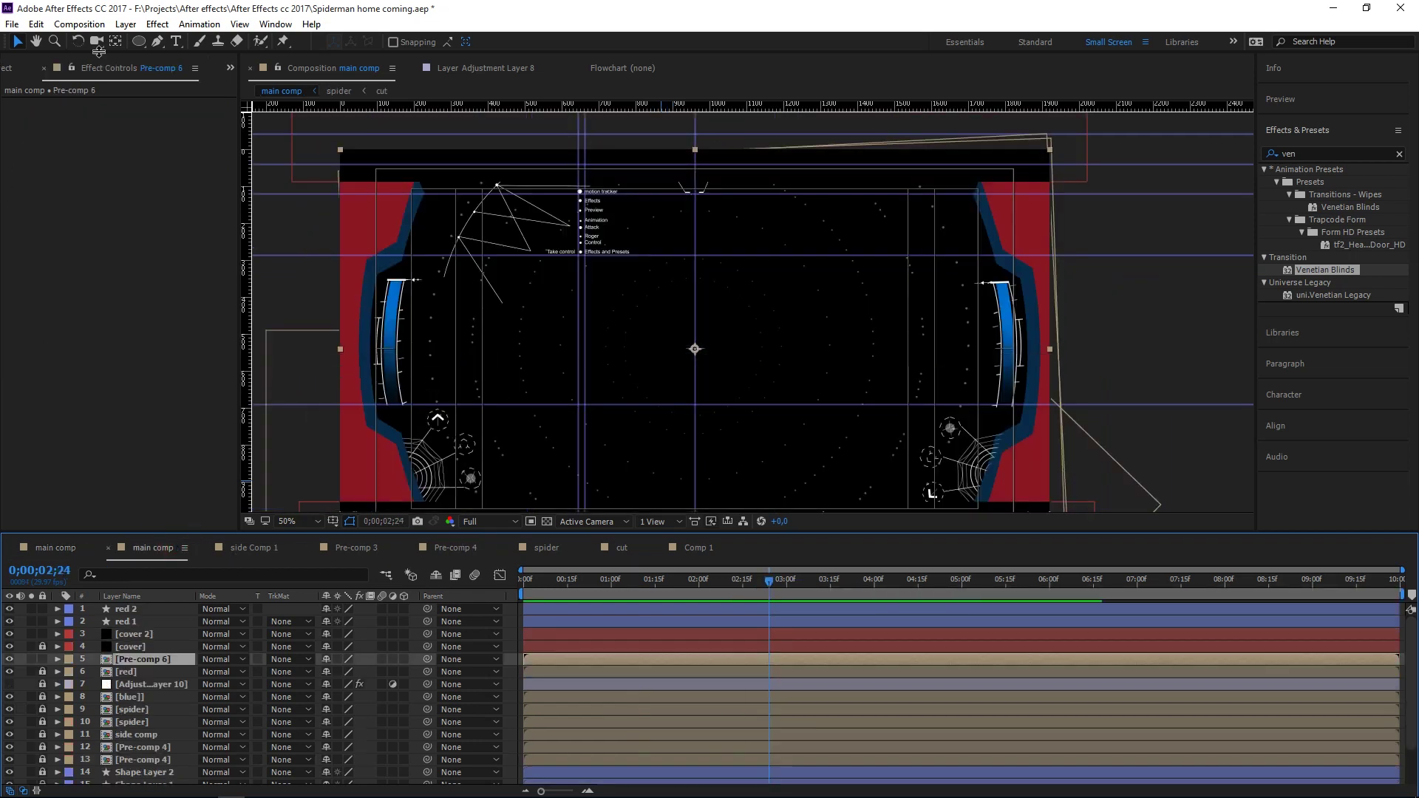
- Drag Comp 1 from the Project panel into the main comp, just above Pre-comp 6
click(7, 72)
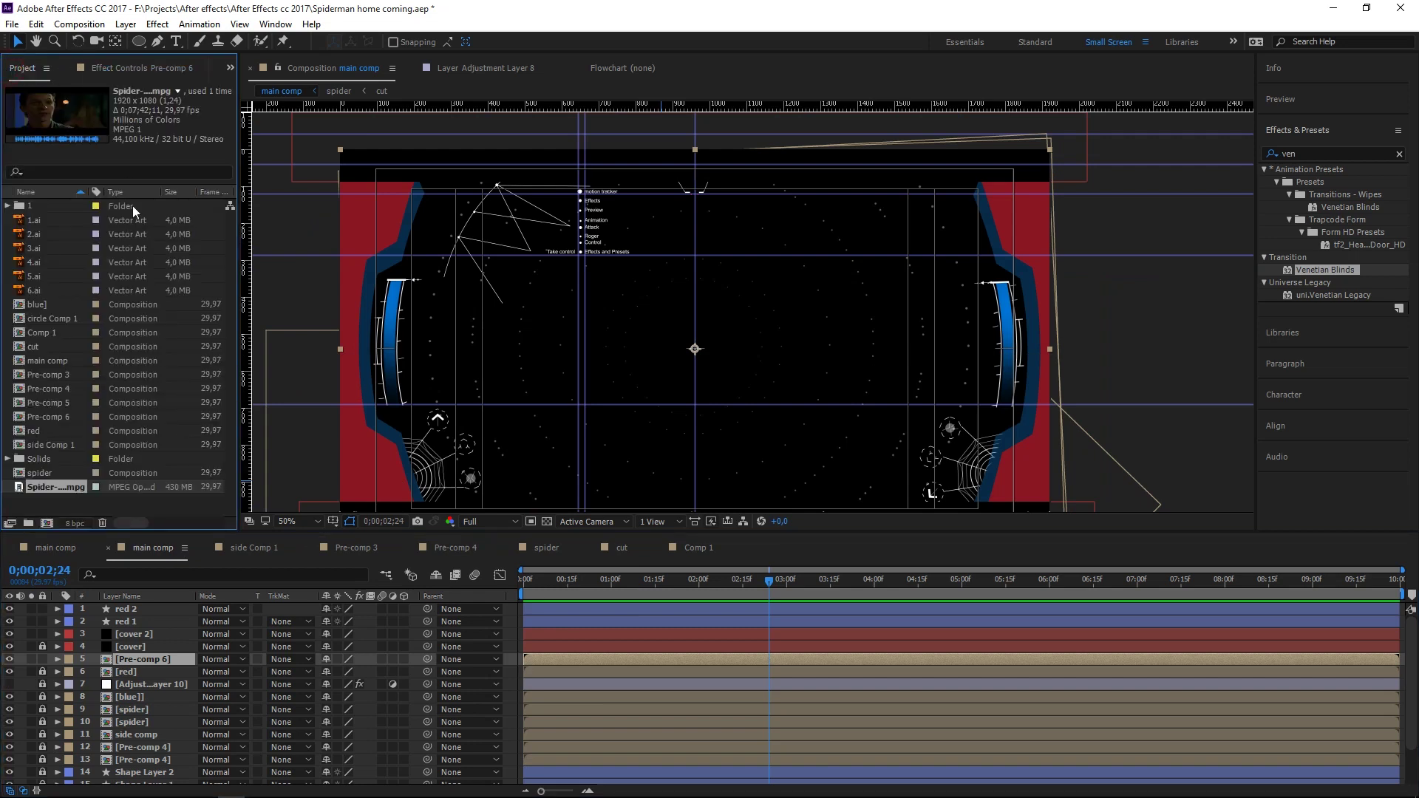
click(50, 475)
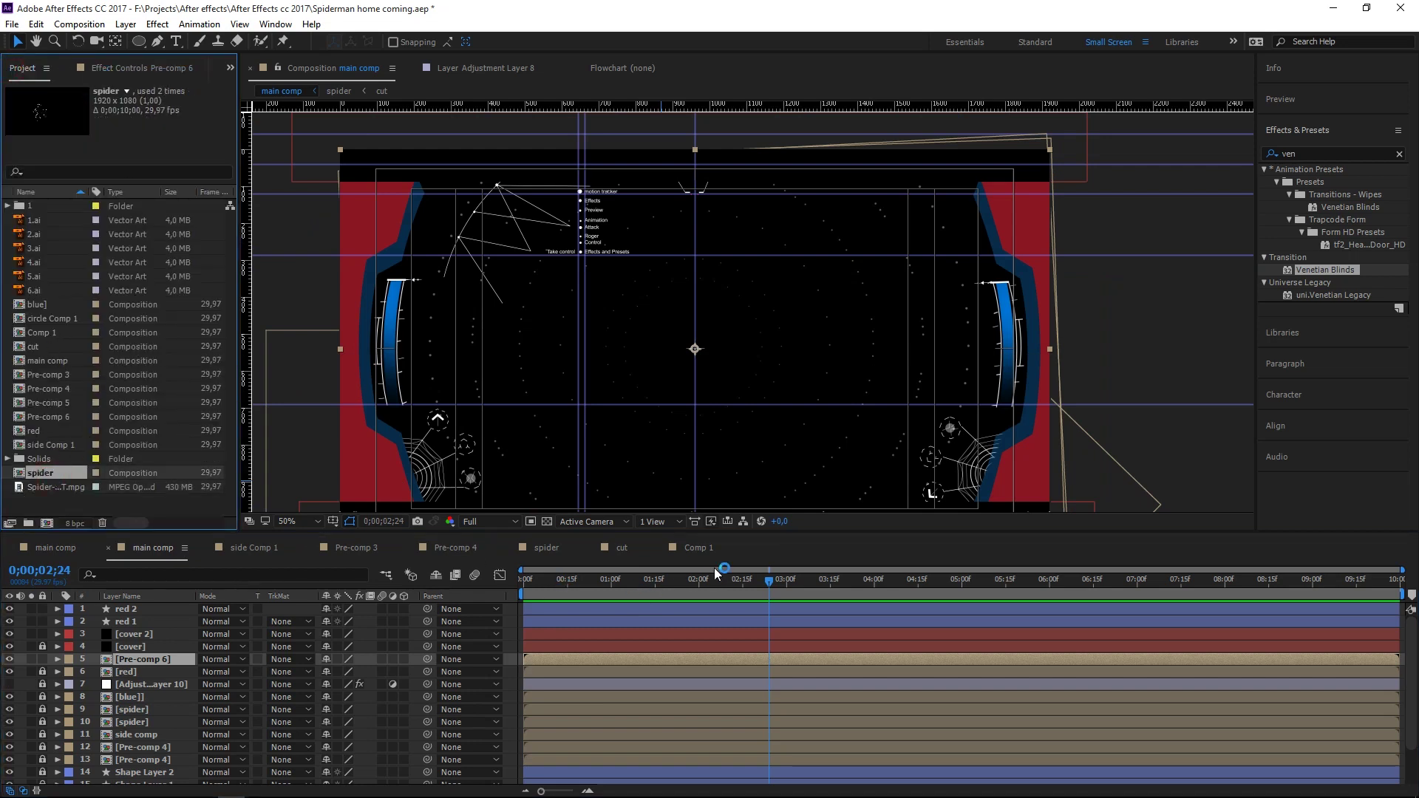
click(34, 335)
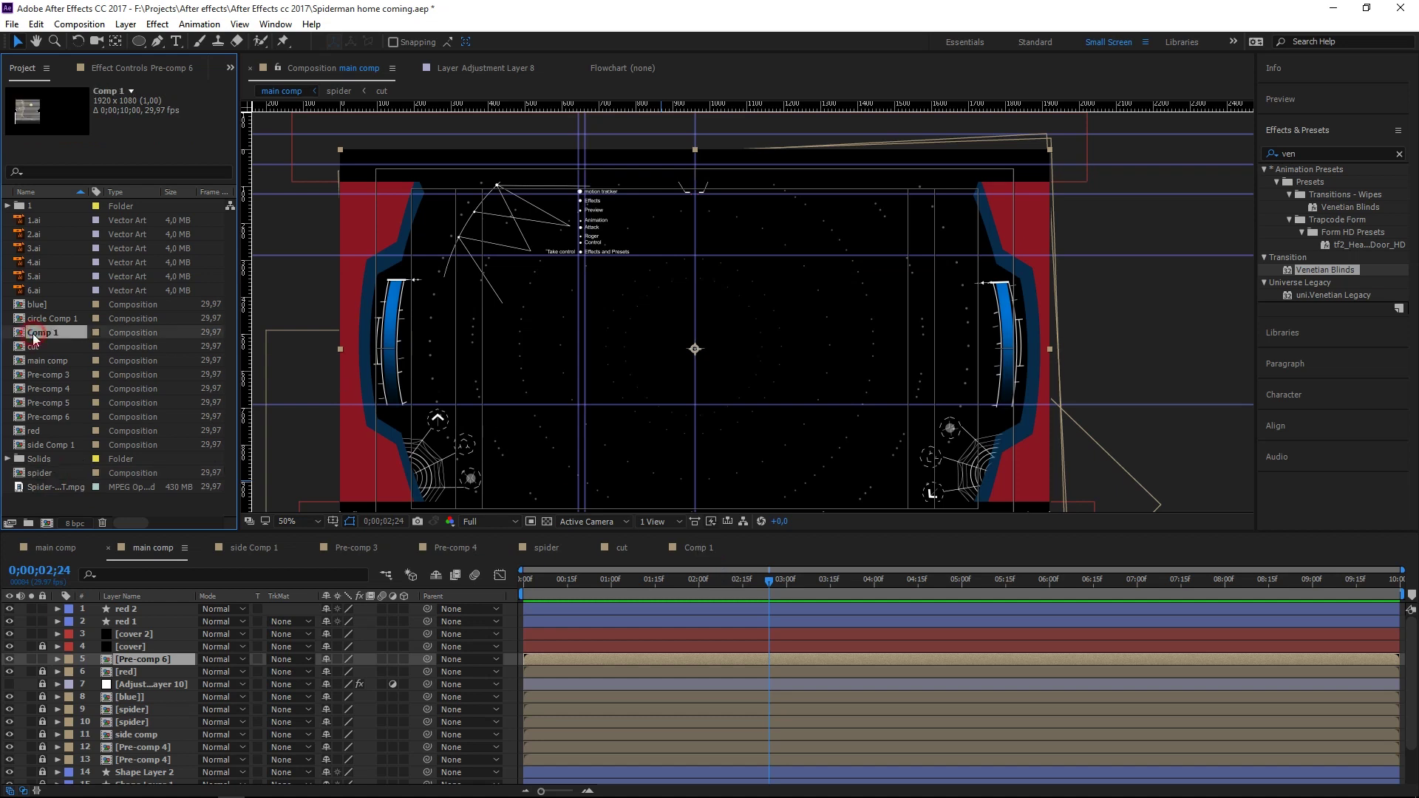
drag(37, 339, 140, 680)
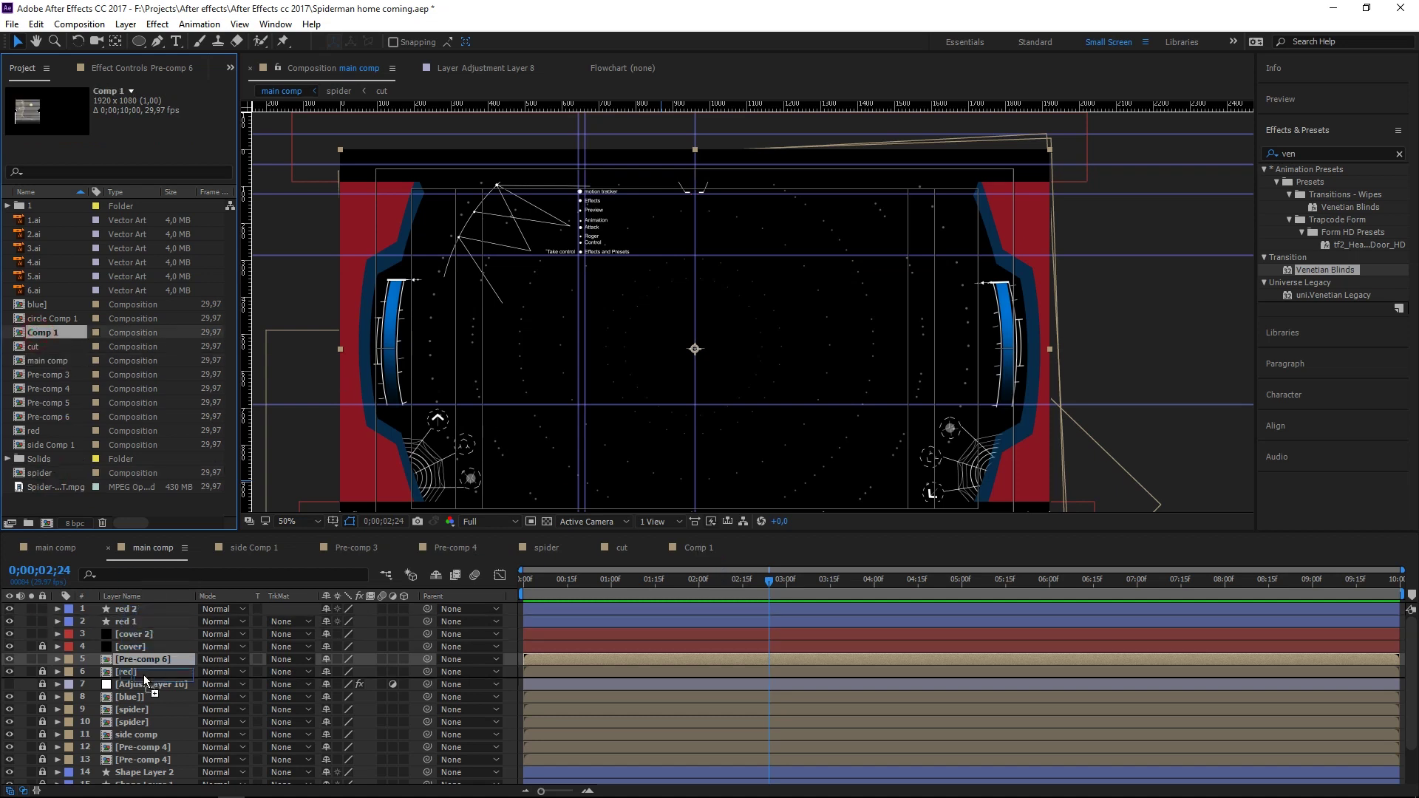
drag(139, 676, 136, 657)
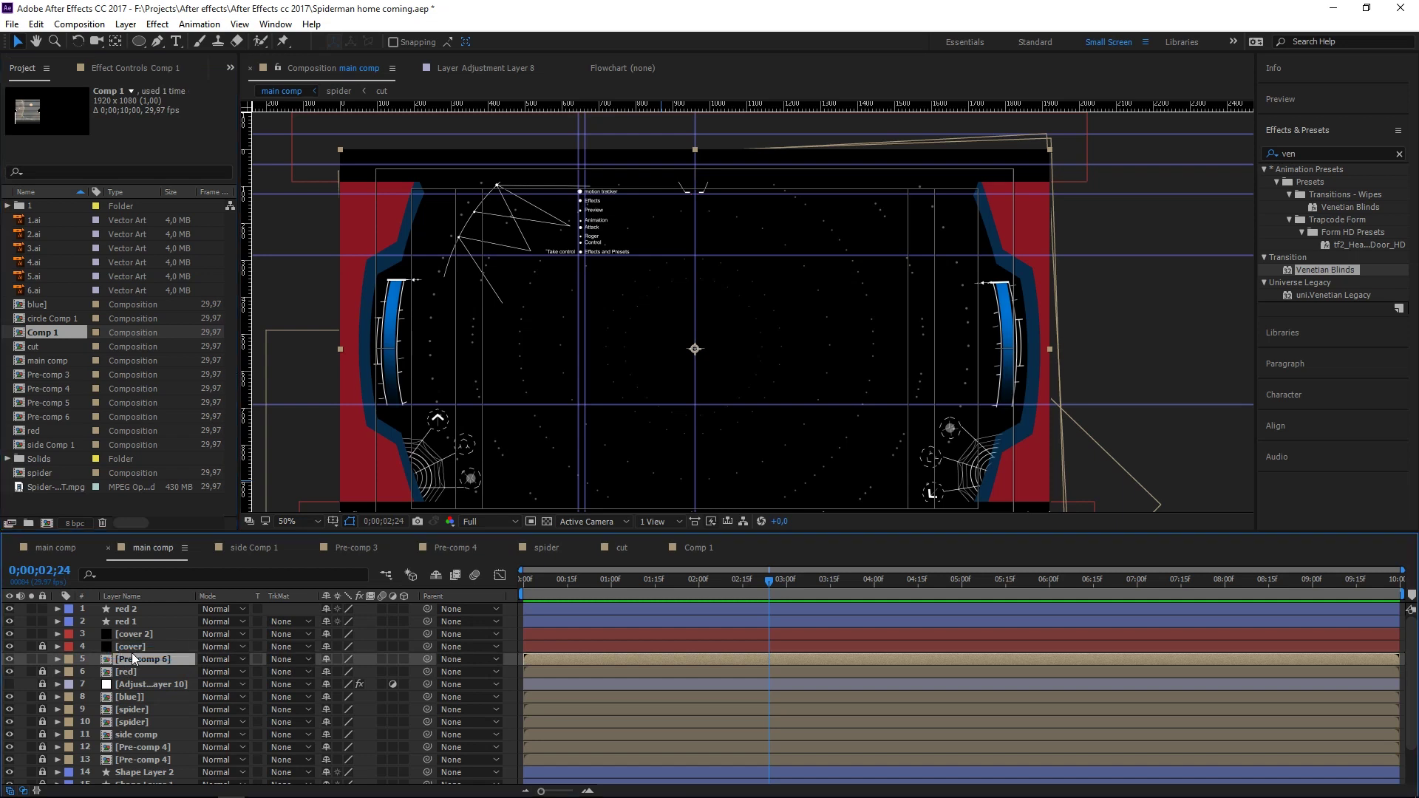
- Move the Comp 1 panel right of centre, then open Comp 1 for editing
drag(695, 349, 966, 359)
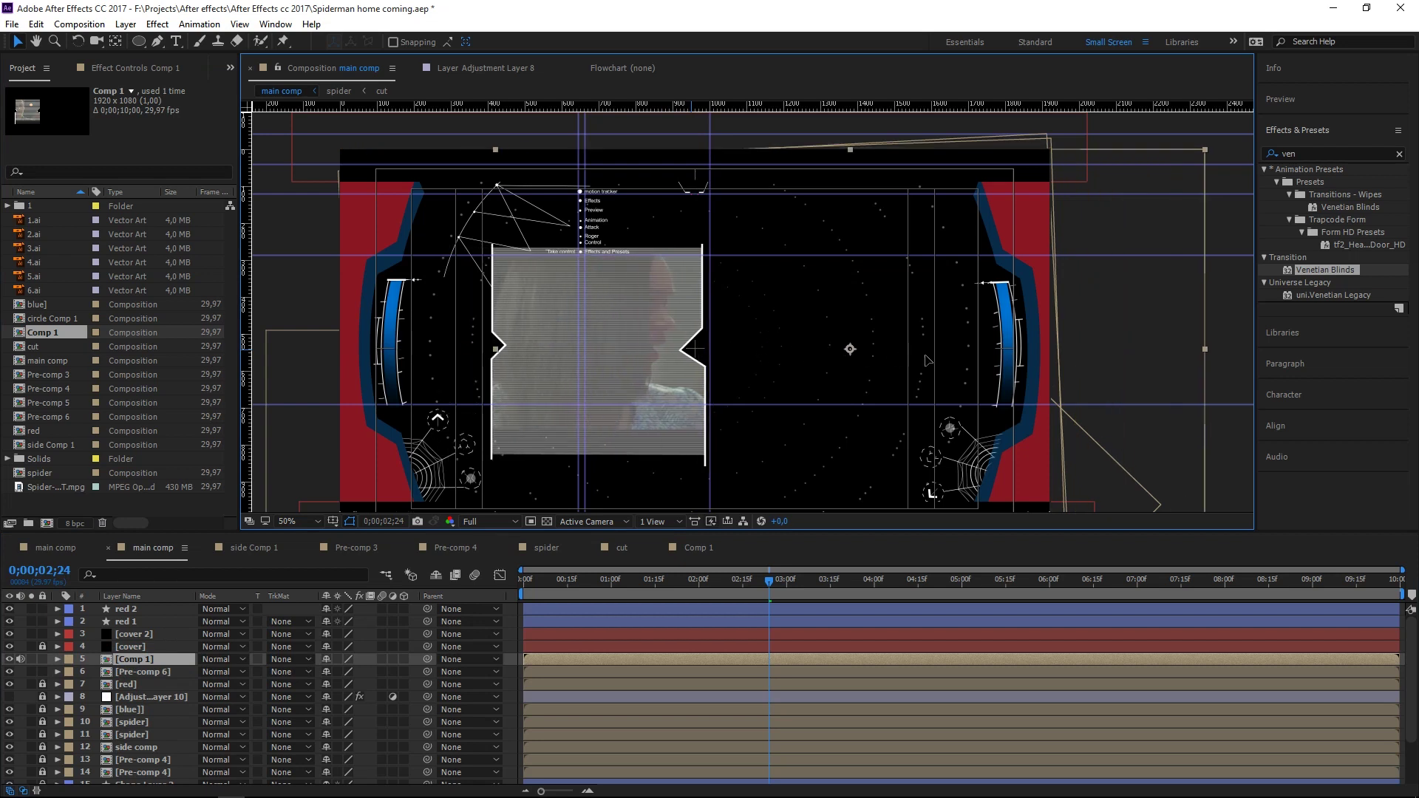
mouse_move(966, 358)
mouse_down()
mouse_move(959, 325)
mouse_move(940, 348)
mouse_up()
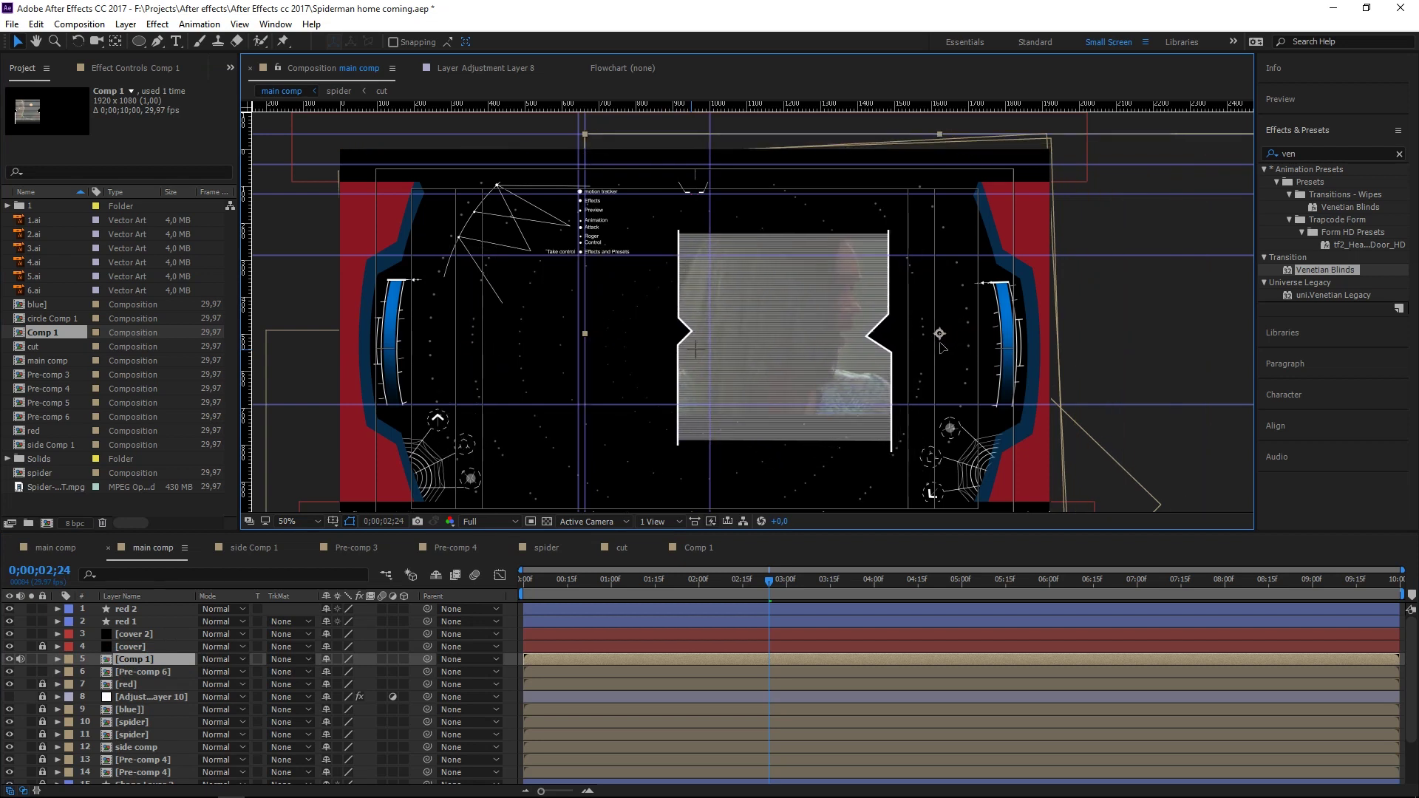
double_click(150, 660)
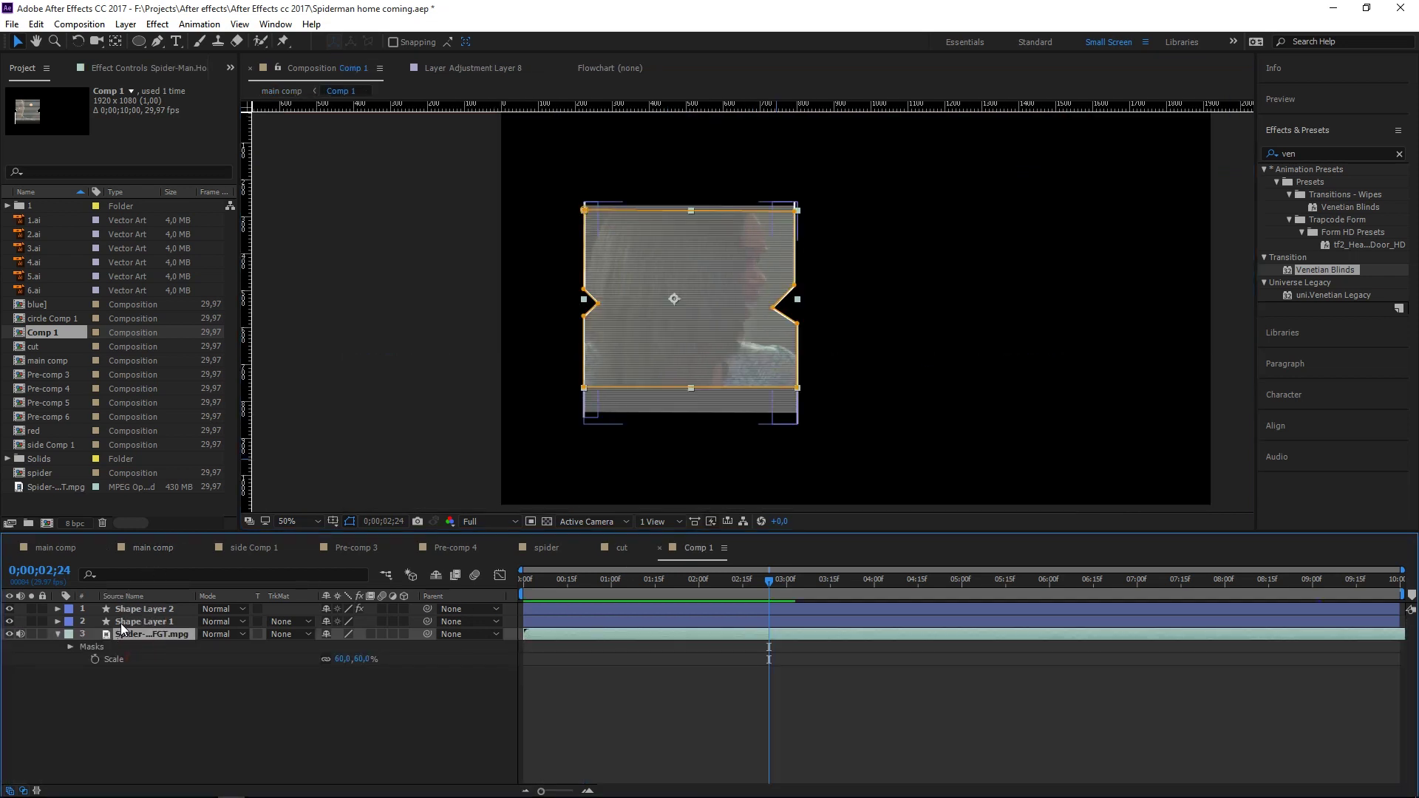
- Give Shape Layer 2 a teal fill colour
click(121, 623)
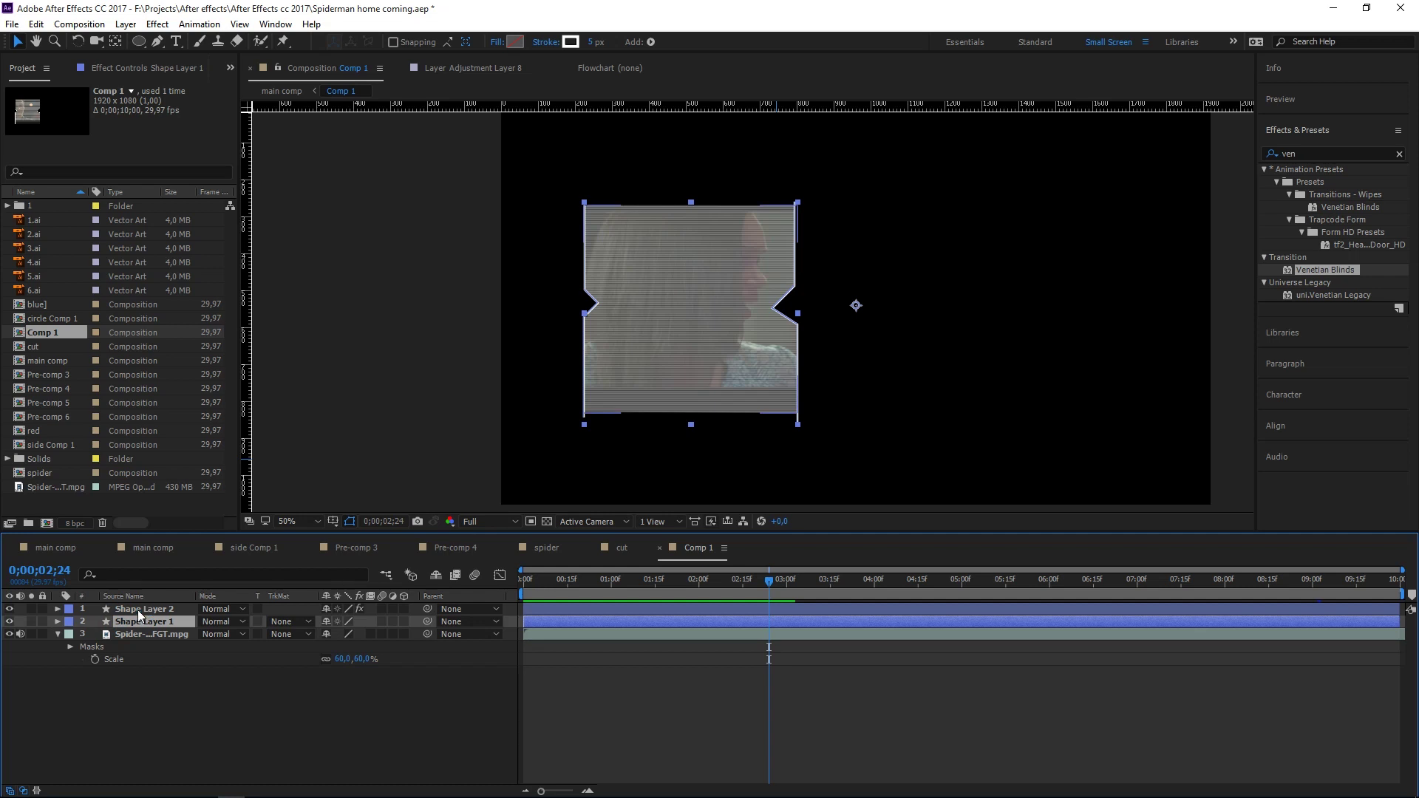
shift+click(141, 609)
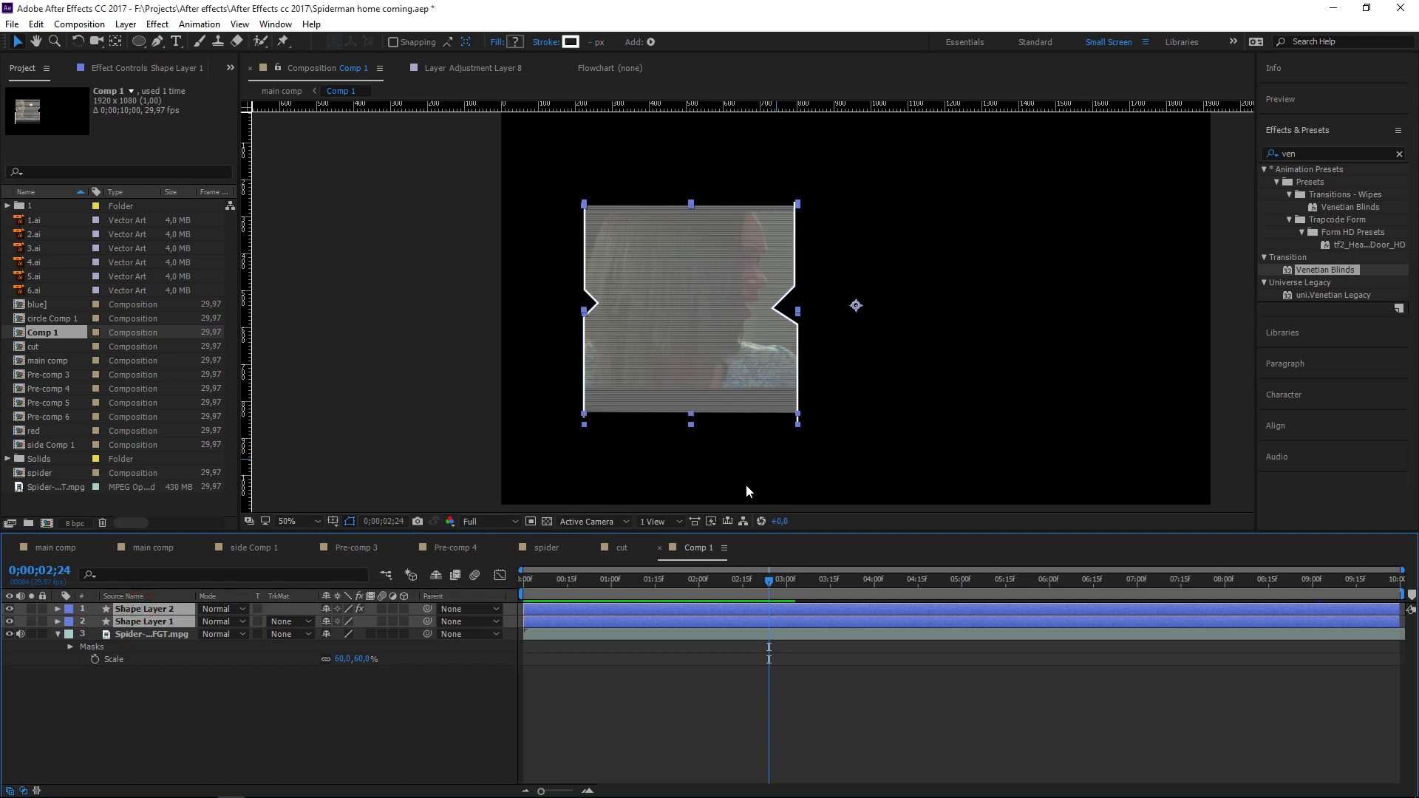
click(52, 695)
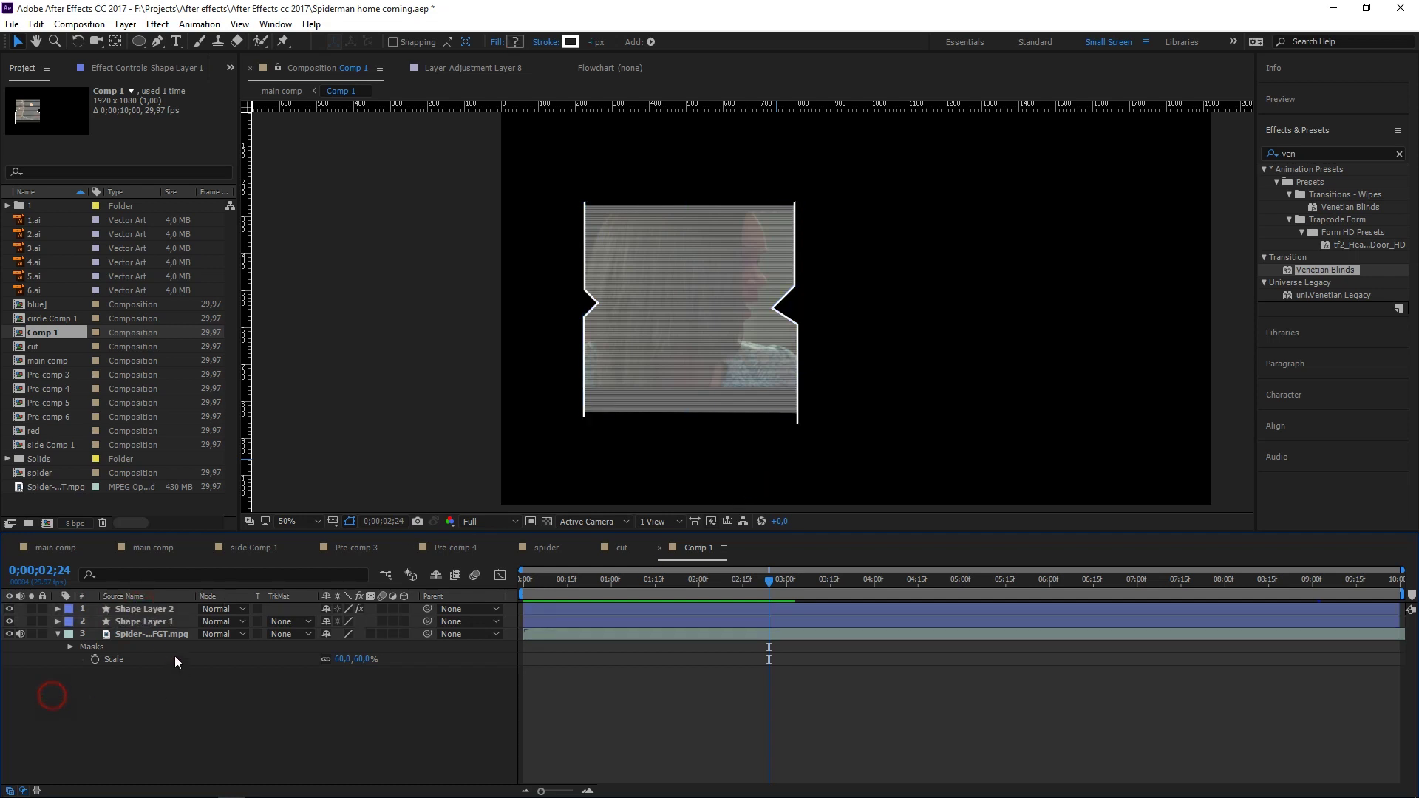
click(144, 610)
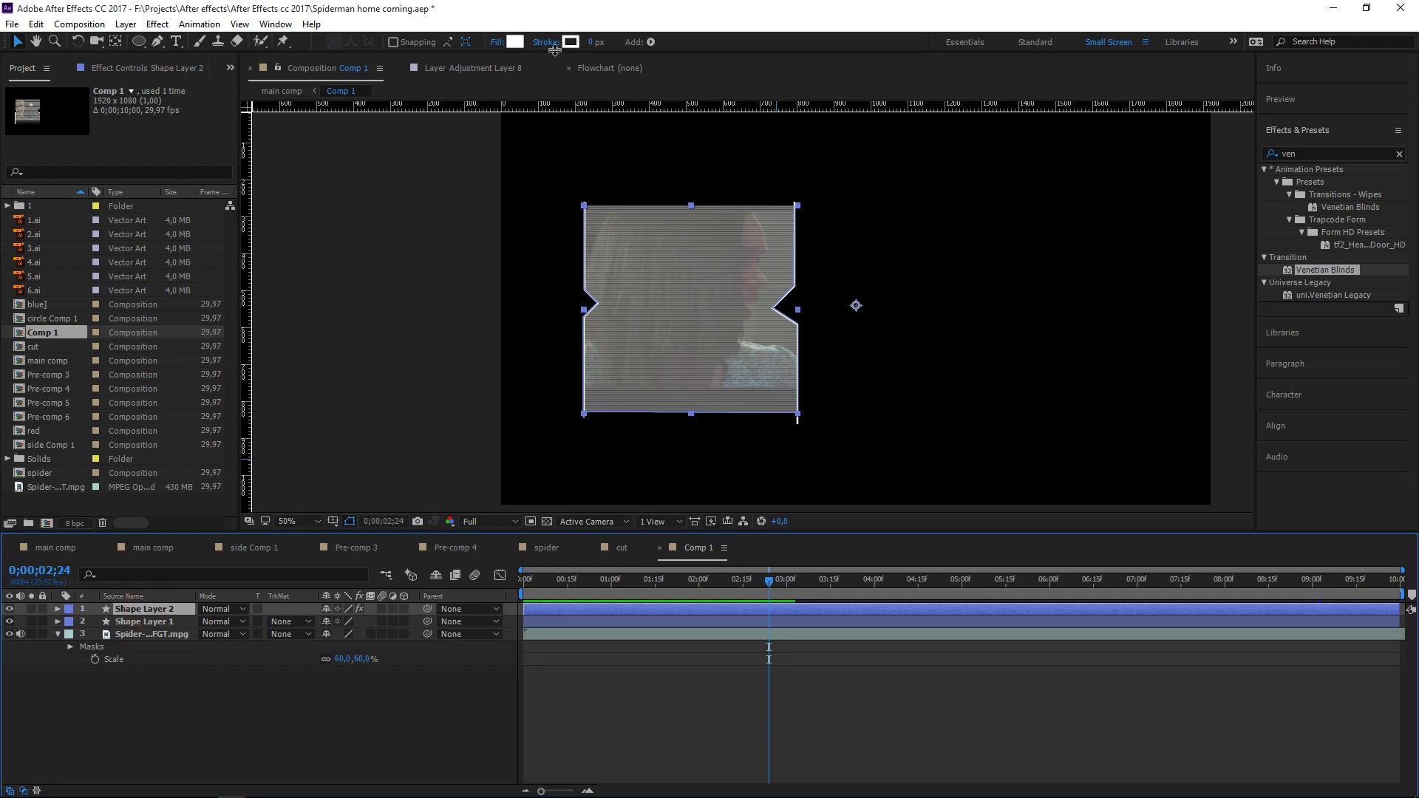
click(514, 43)
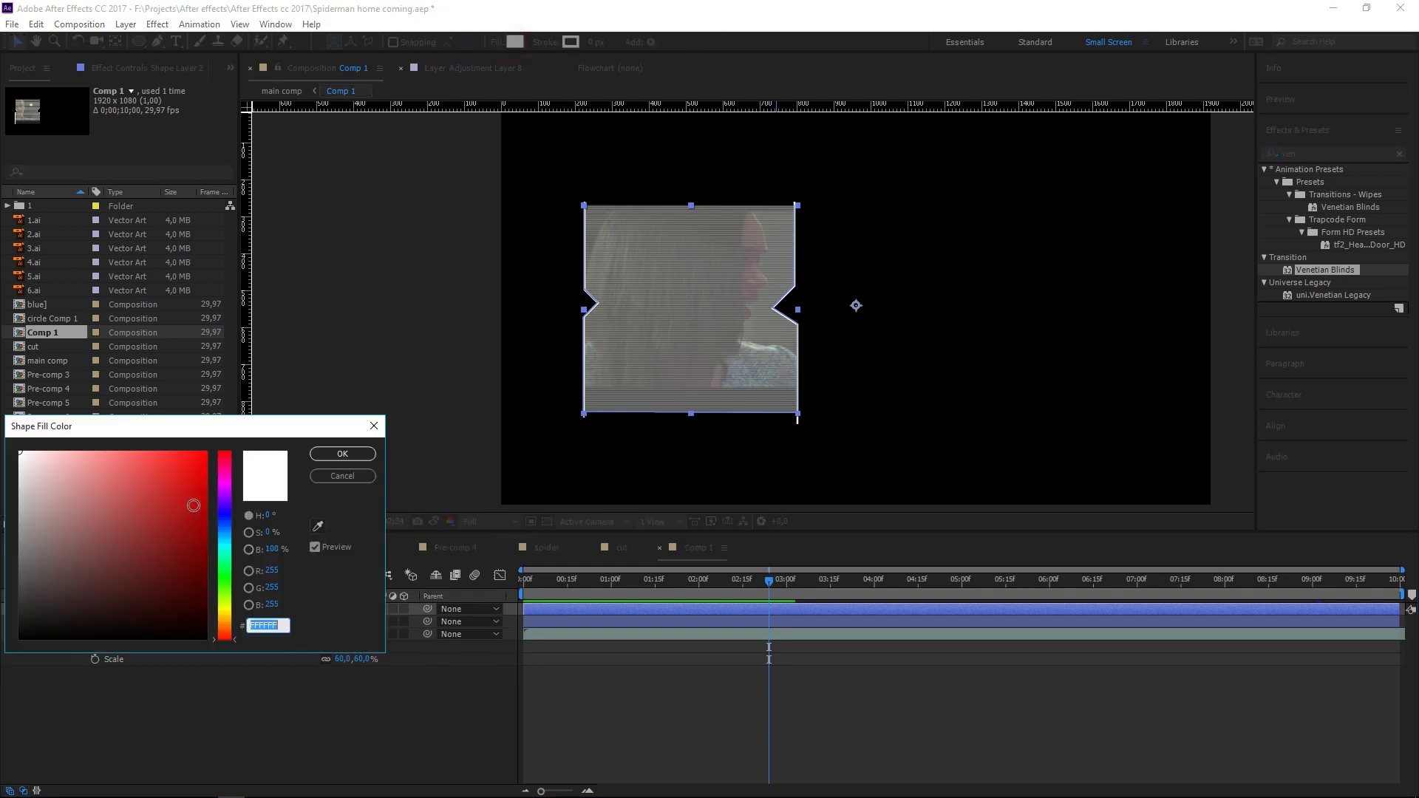
click(224, 538)
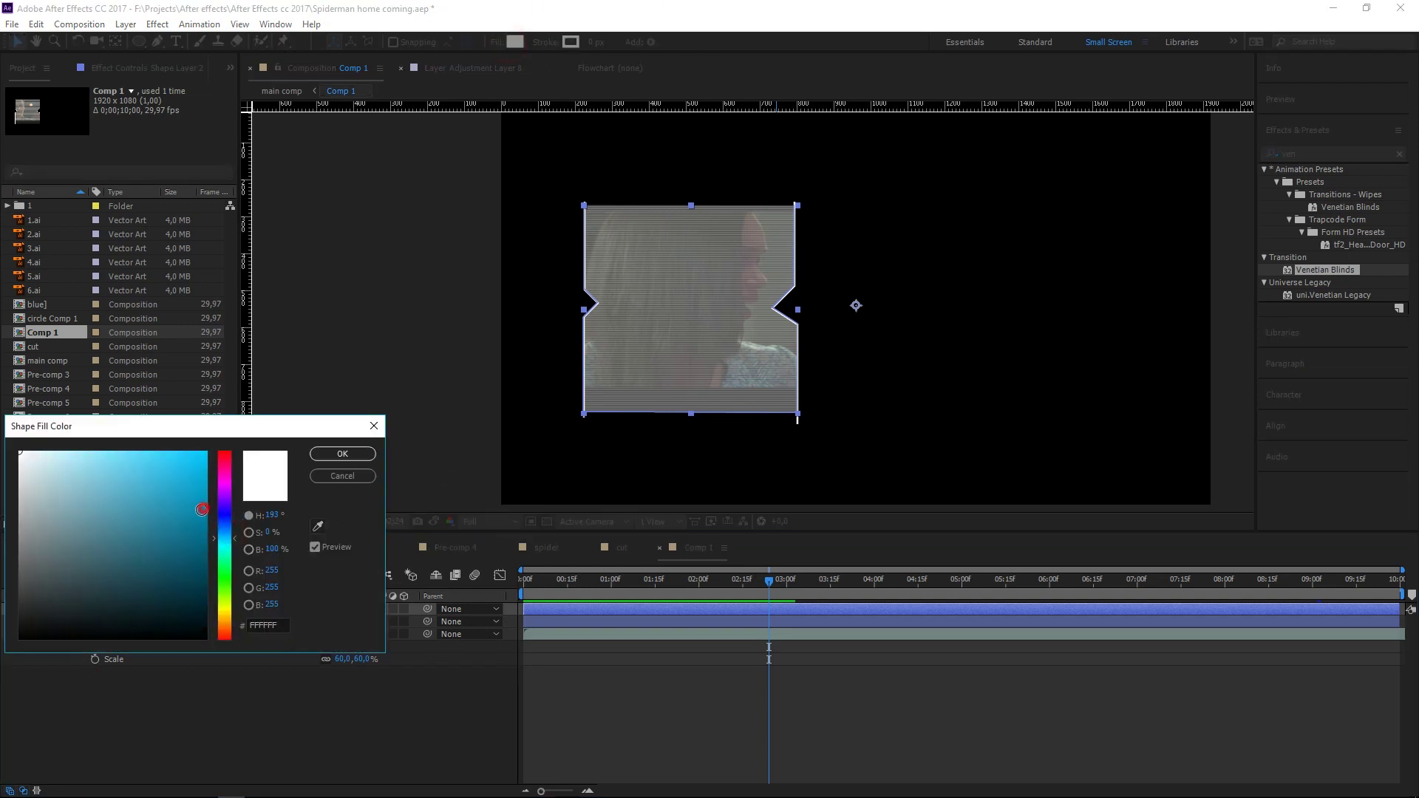
drag(201, 509, 200, 500)
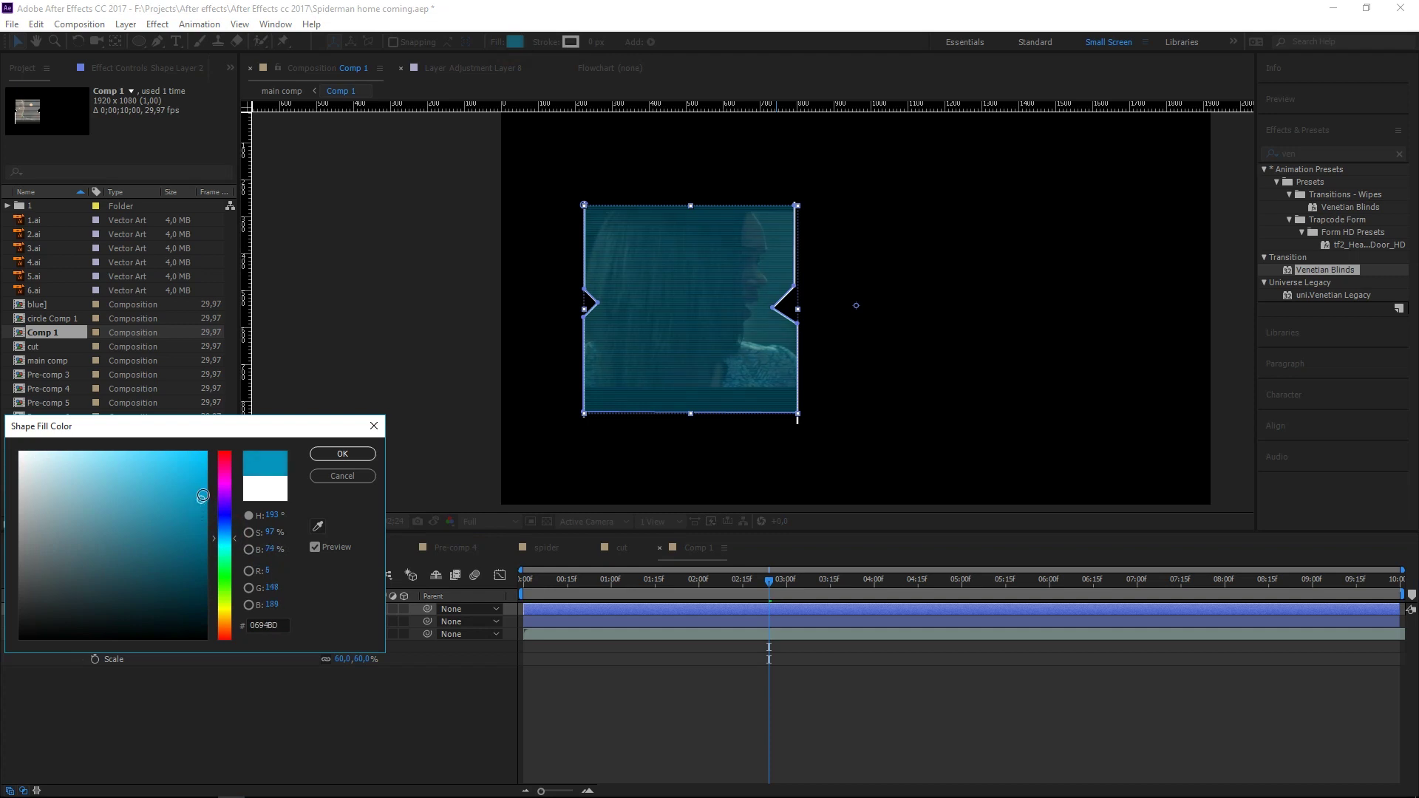
drag(200, 493, 188, 489)
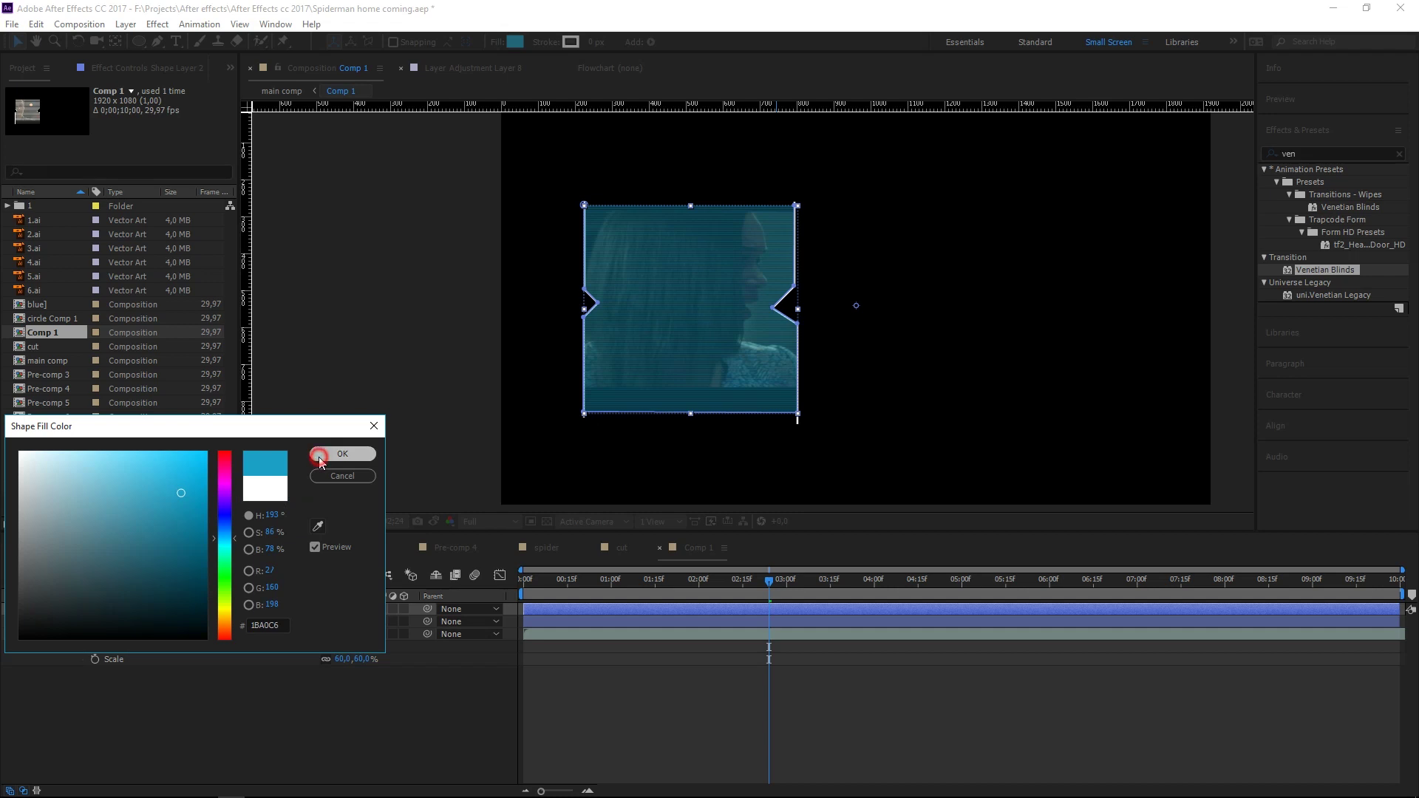
click(342, 454)
- Eyedrop the teal (#114F5F) as Shape Layer 1's stroke colour, then return to the main comp
click(160, 621)
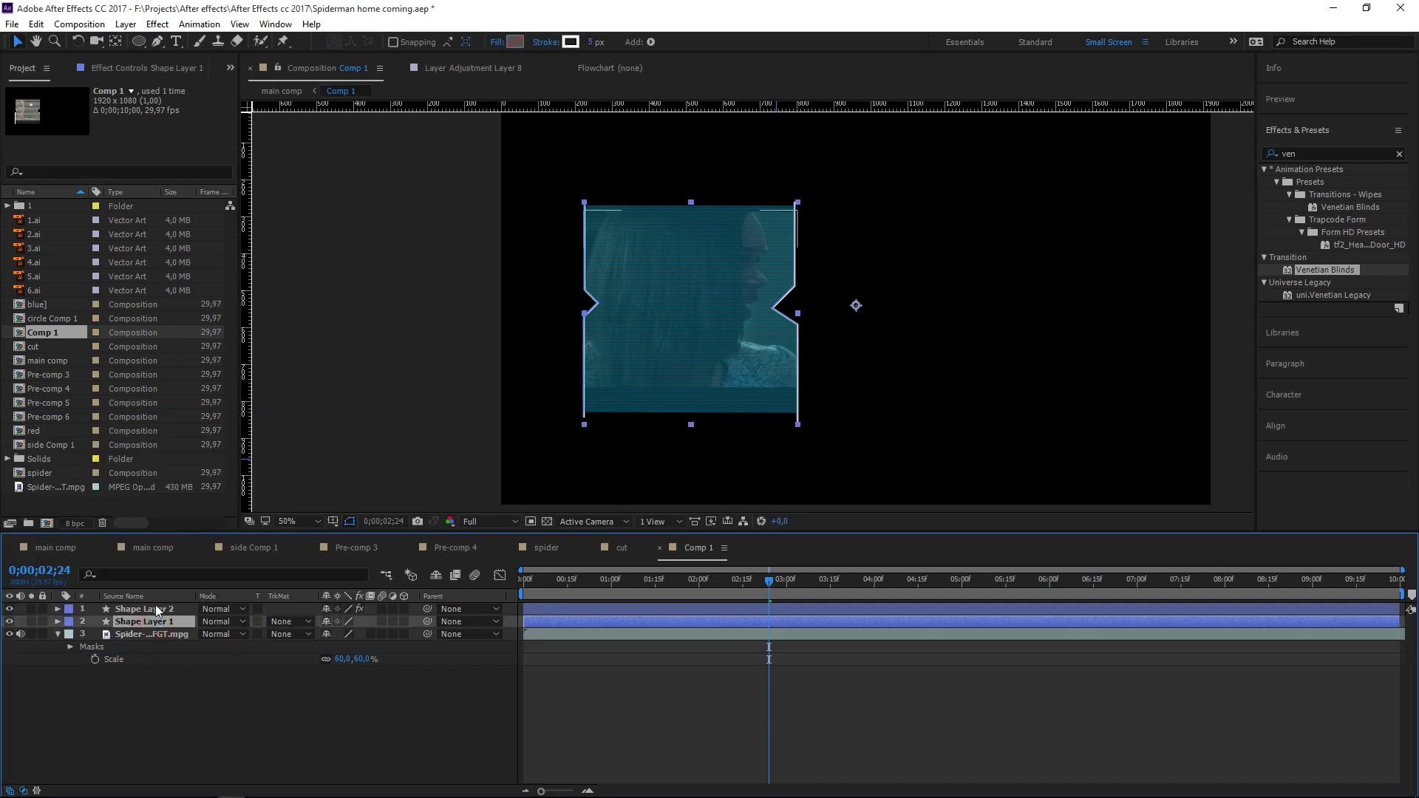
click(576, 46)
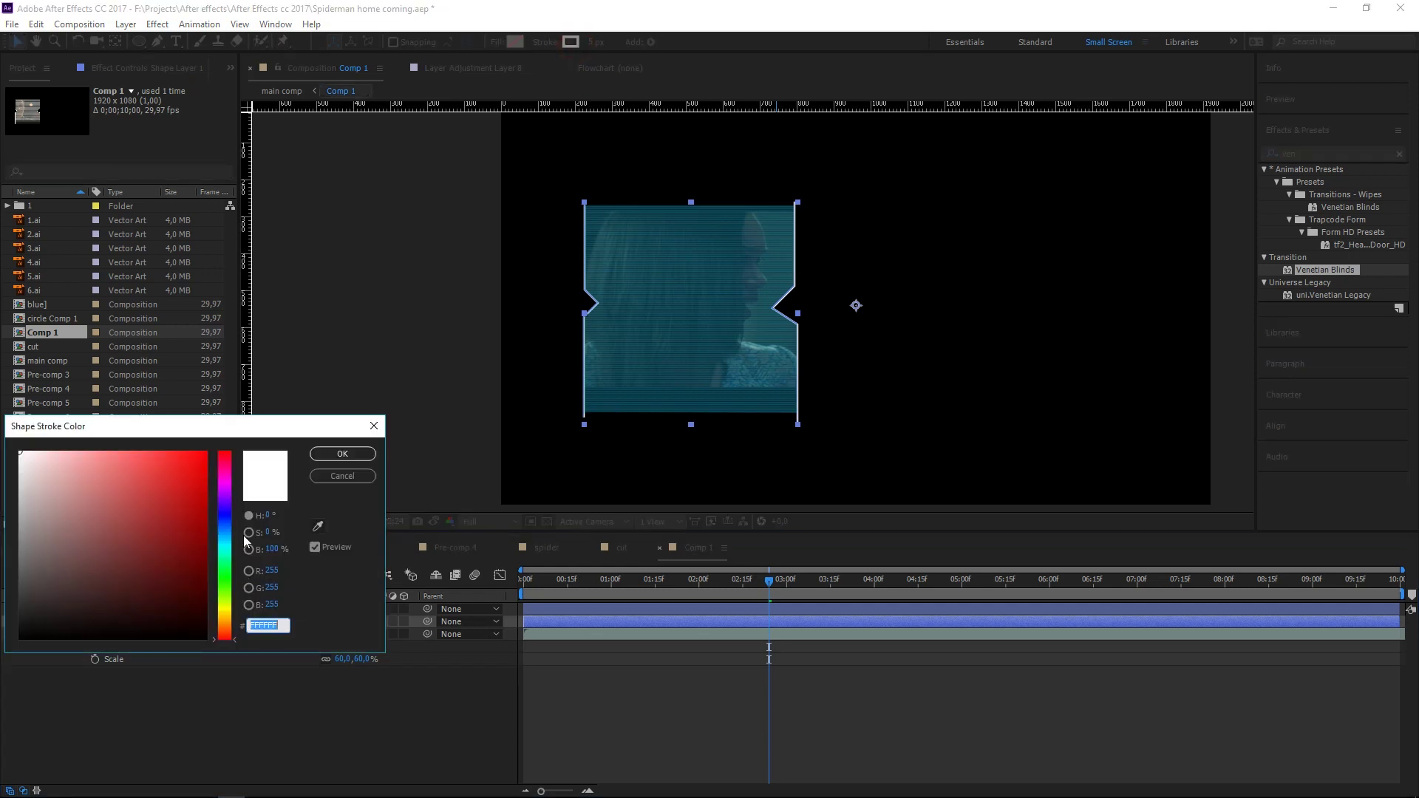
click(317, 526)
click(684, 278)
click(343, 453)
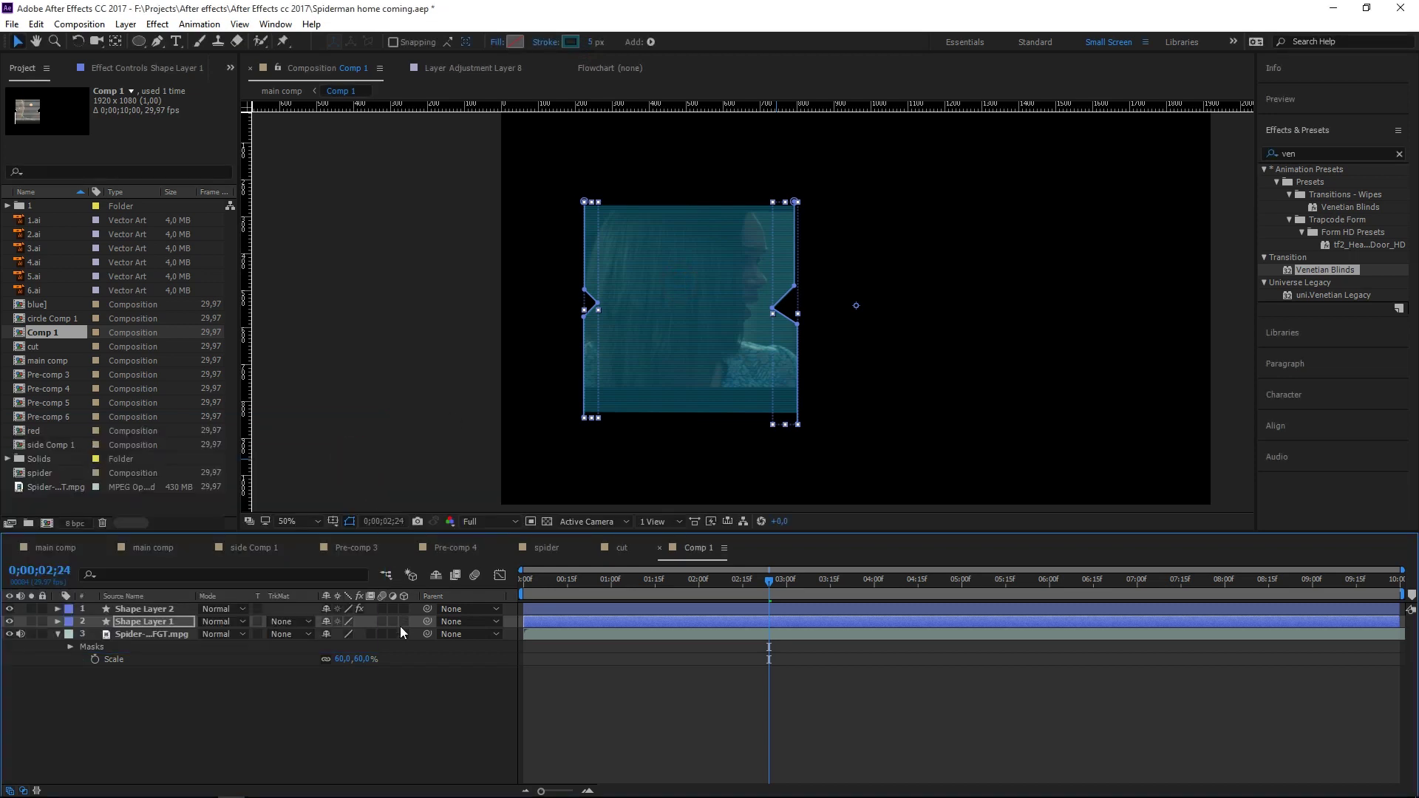
click(405, 688)
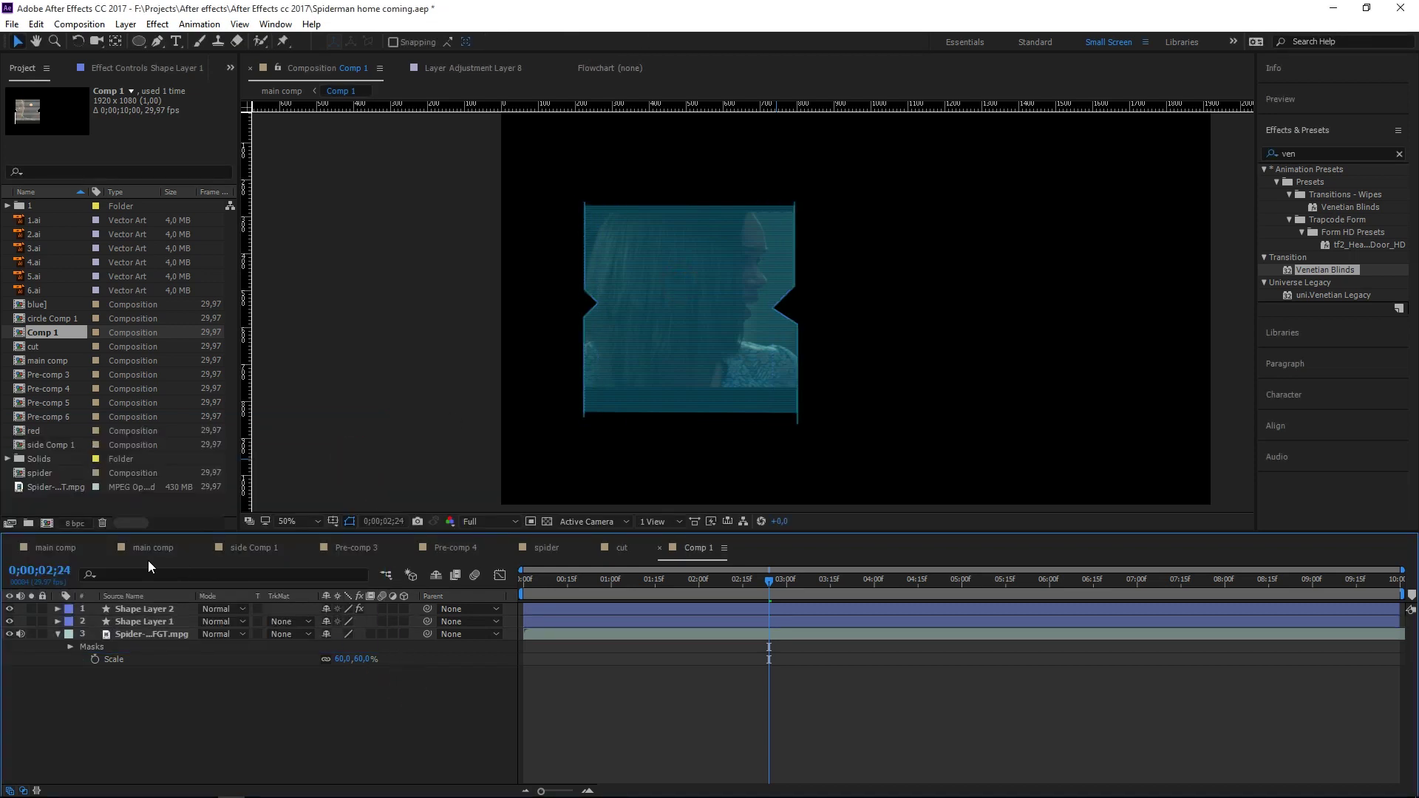
click(179, 552)
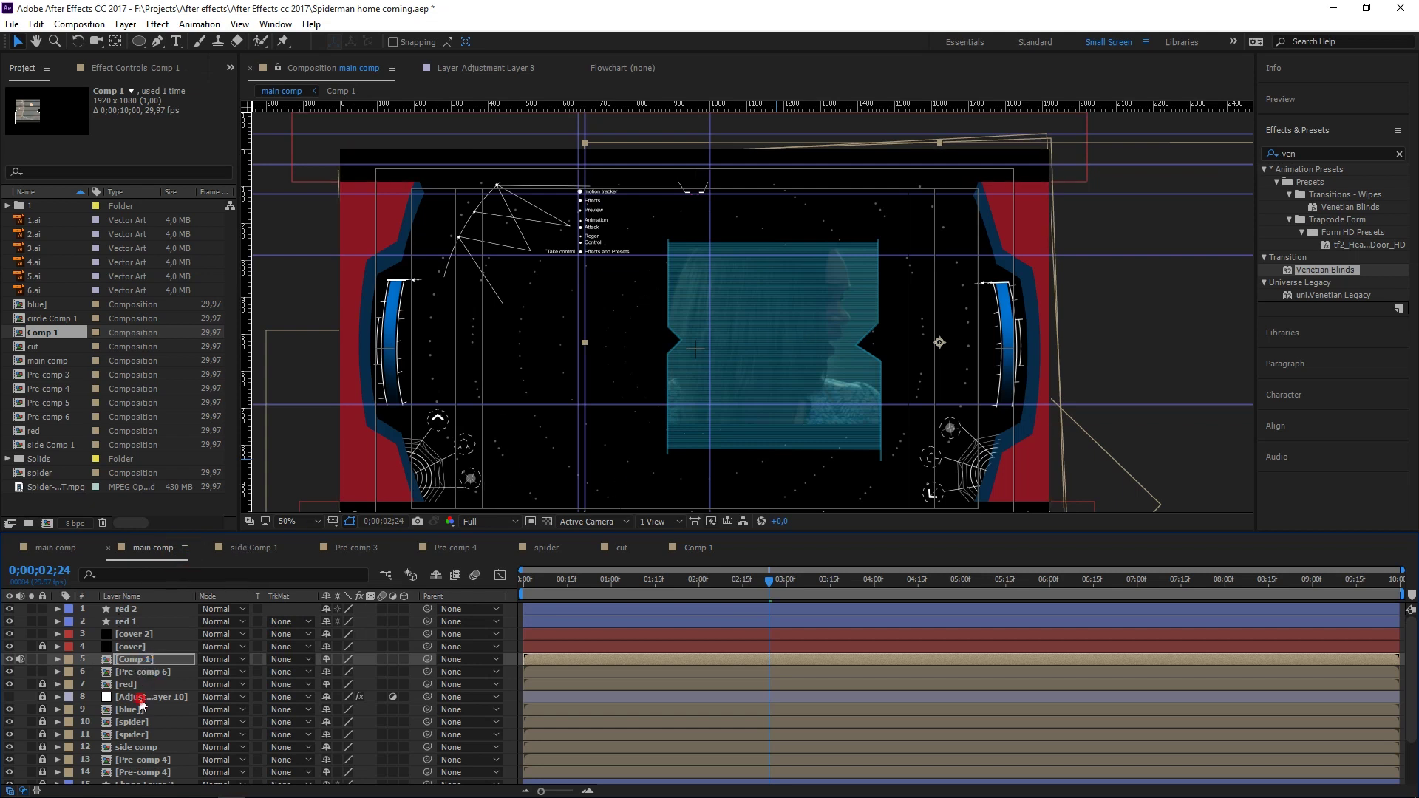
- Unlock and show adjustment layer 8, then view its Tint and Glow effect controls
click(91, 696)
click(45, 697)
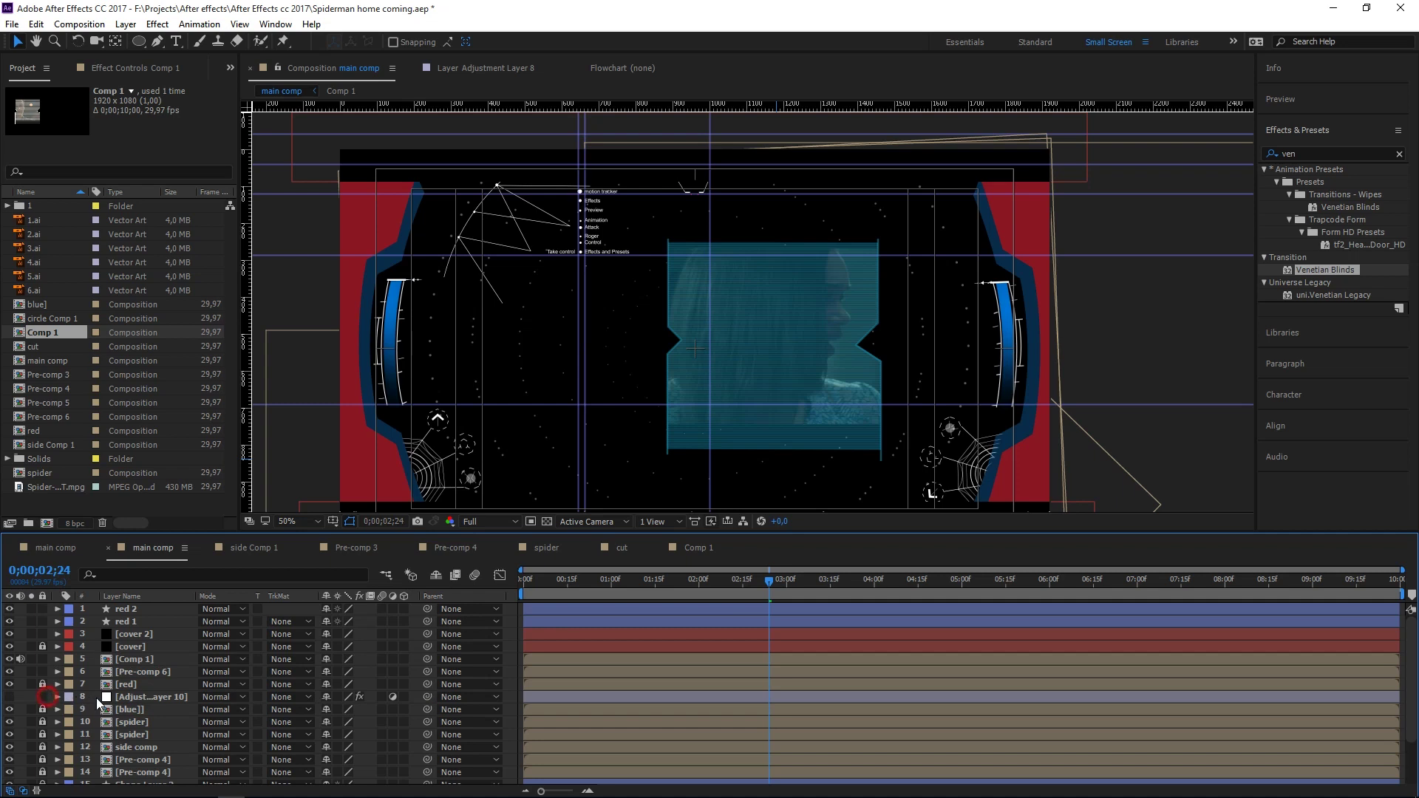
click(9, 697)
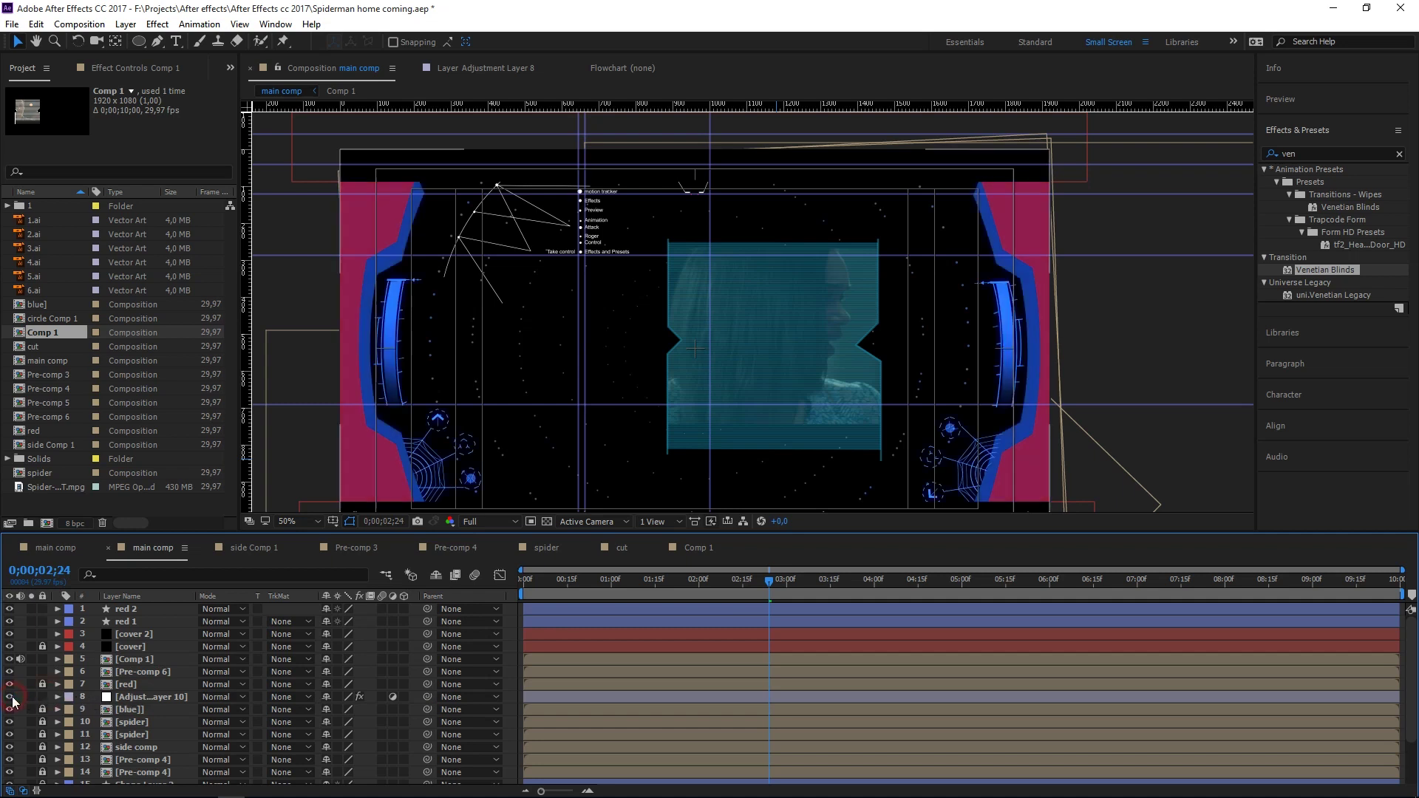
click(136, 697)
click(136, 699)
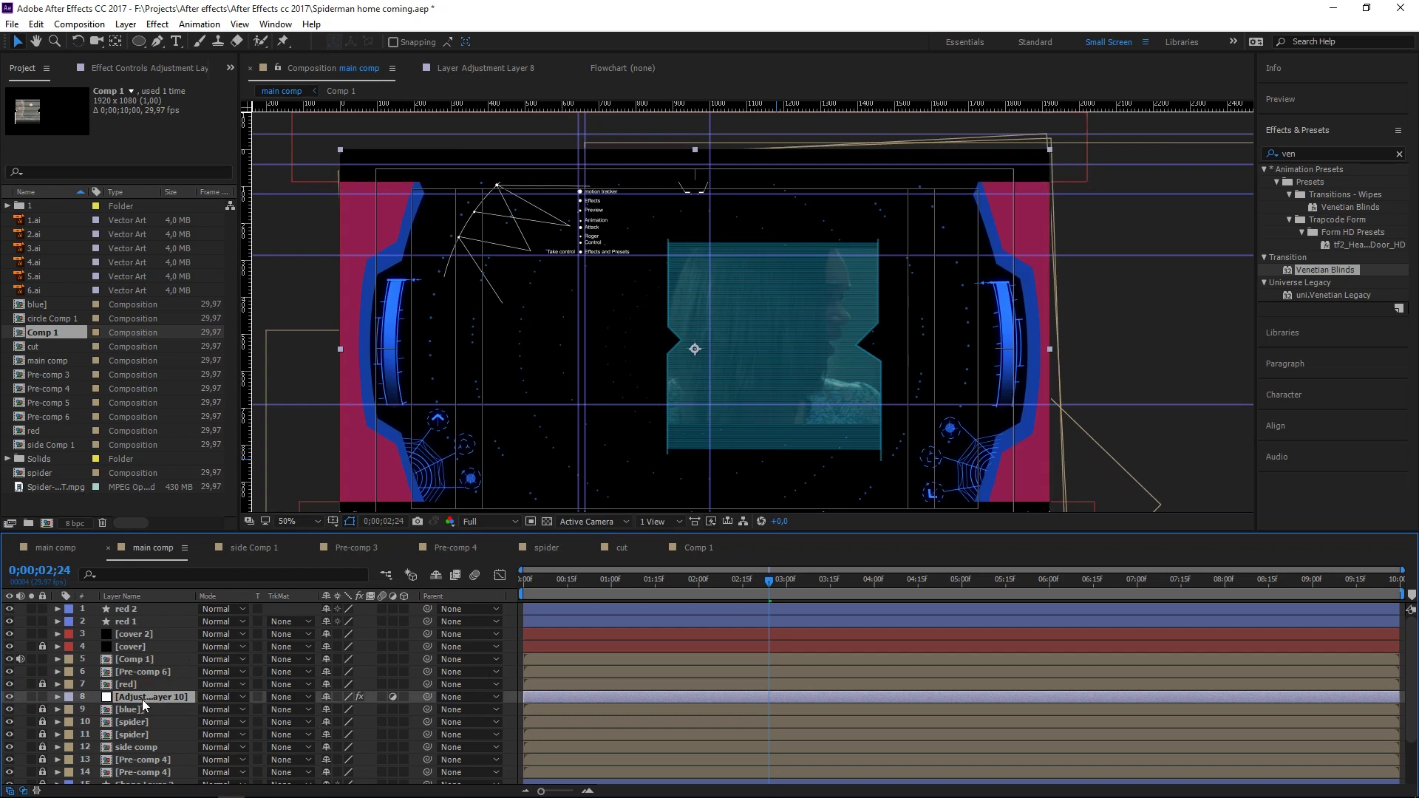
click(140, 67)
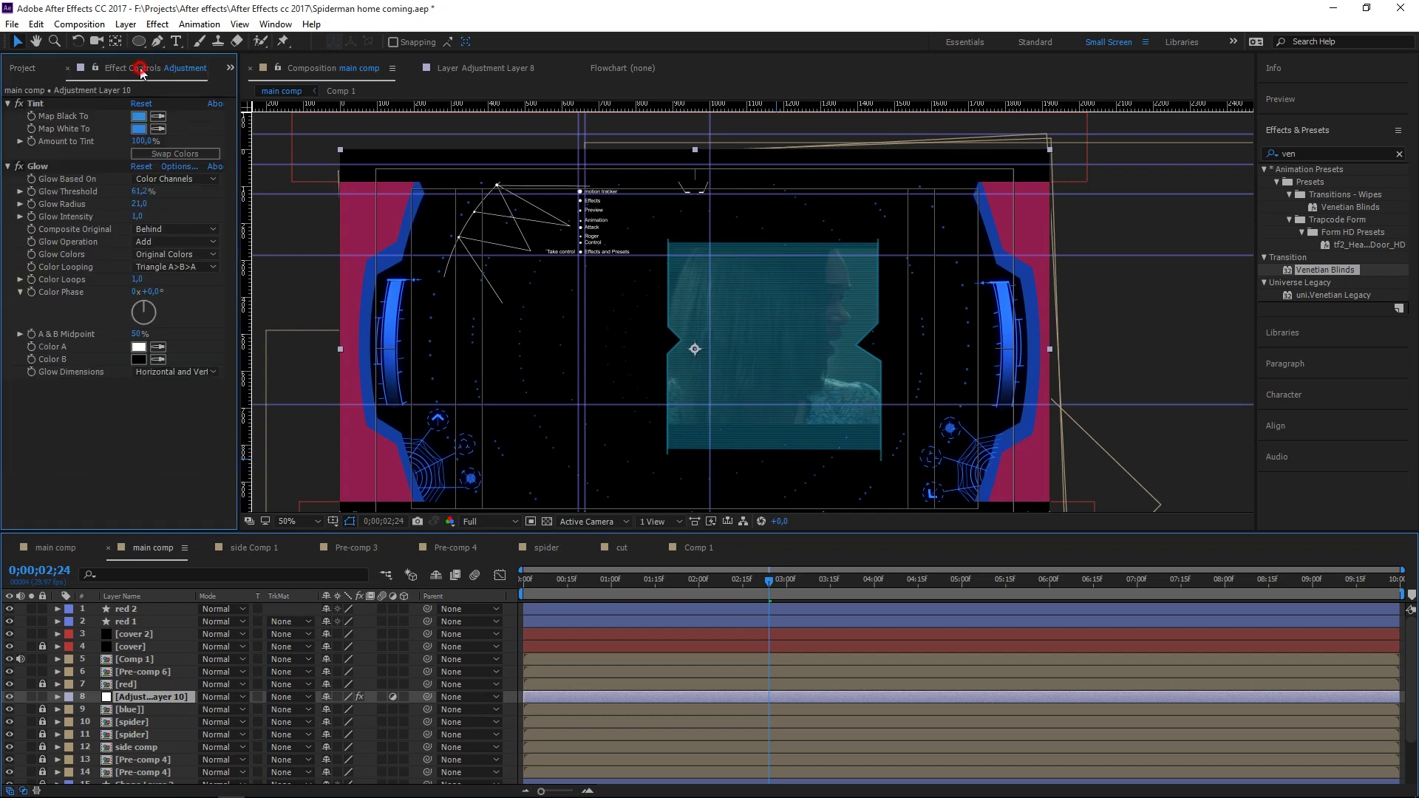
- Disable Glow and set Tint's Map White To a light teal (63BED1)
click(18, 166)
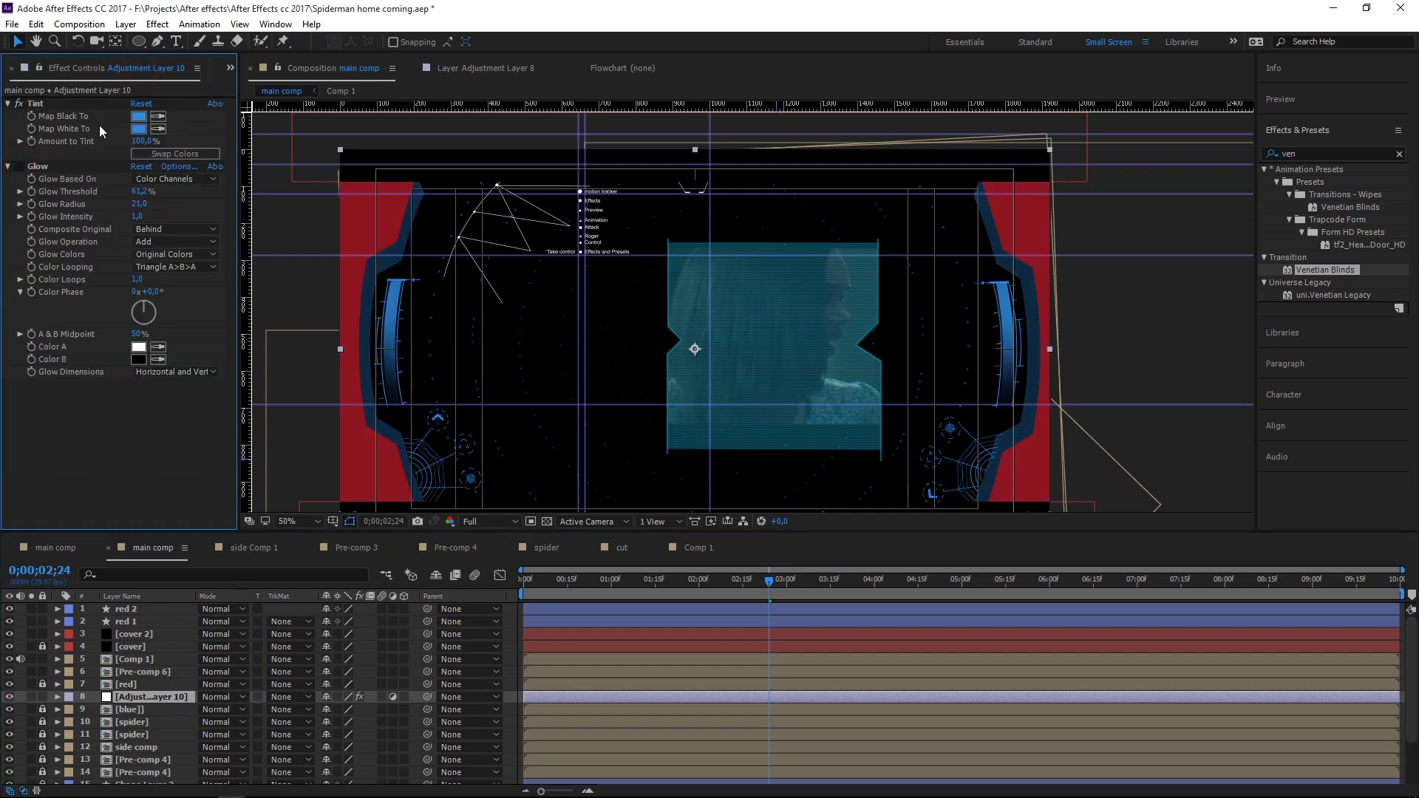
click(138, 130)
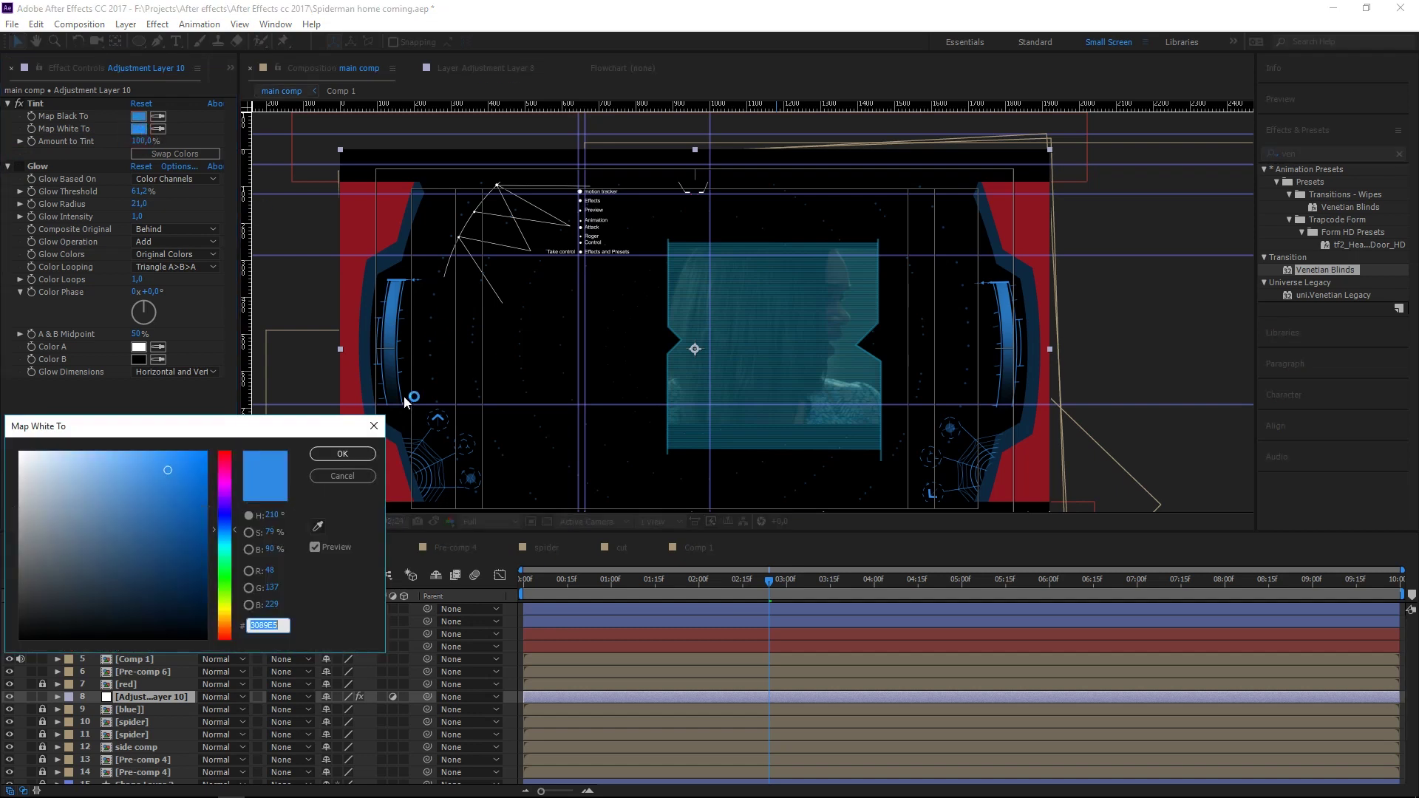
click(318, 526)
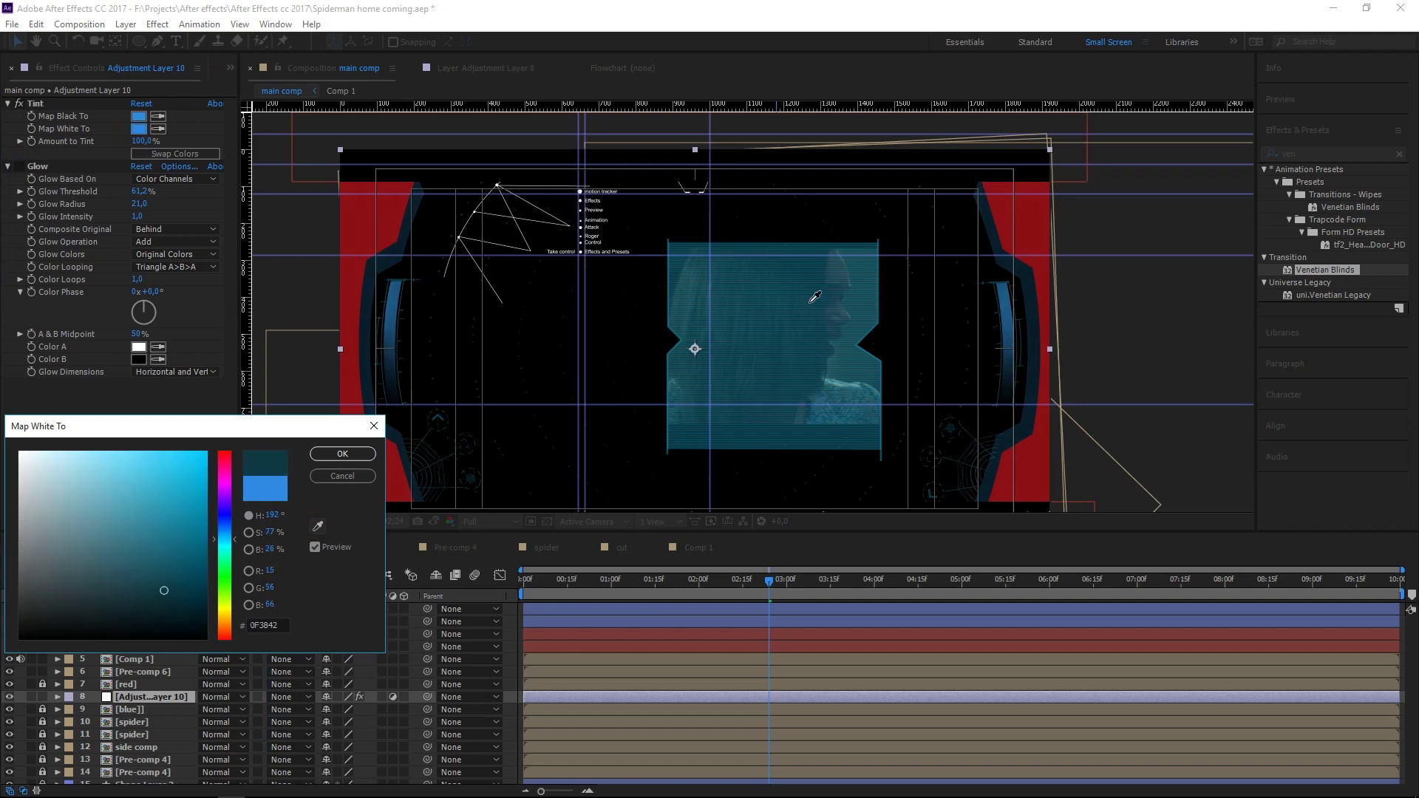
click(854, 296)
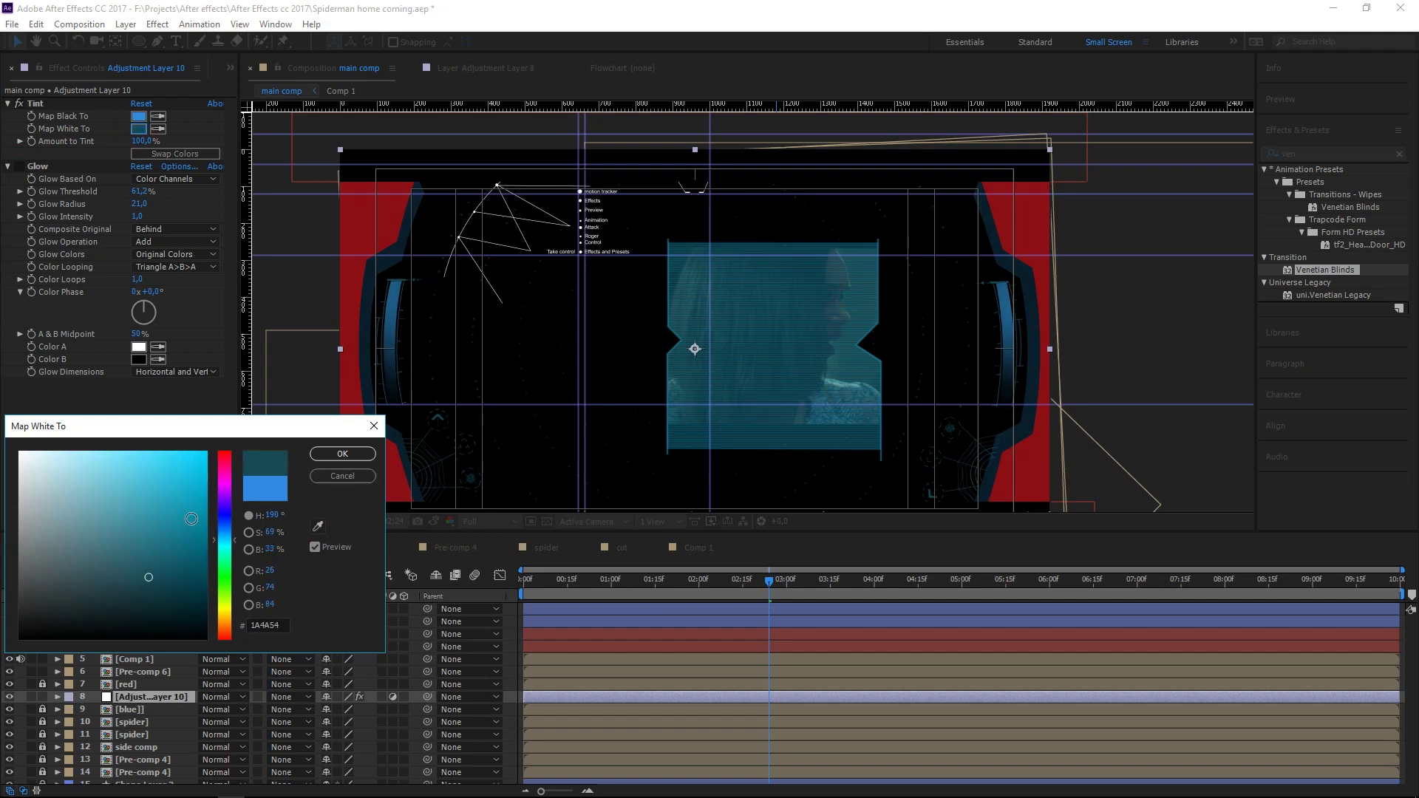
drag(156, 565, 175, 516)
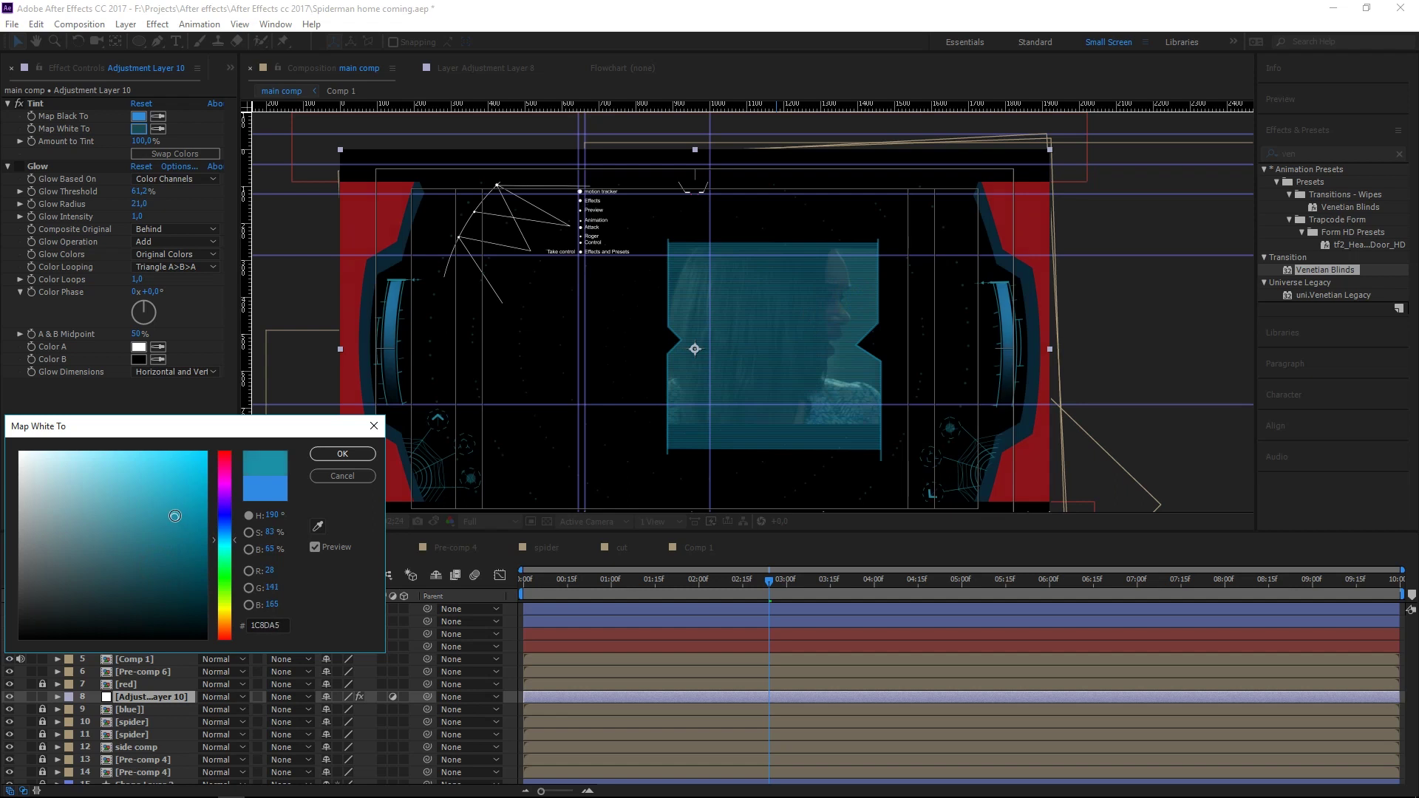
drag(174, 516, 117, 485)
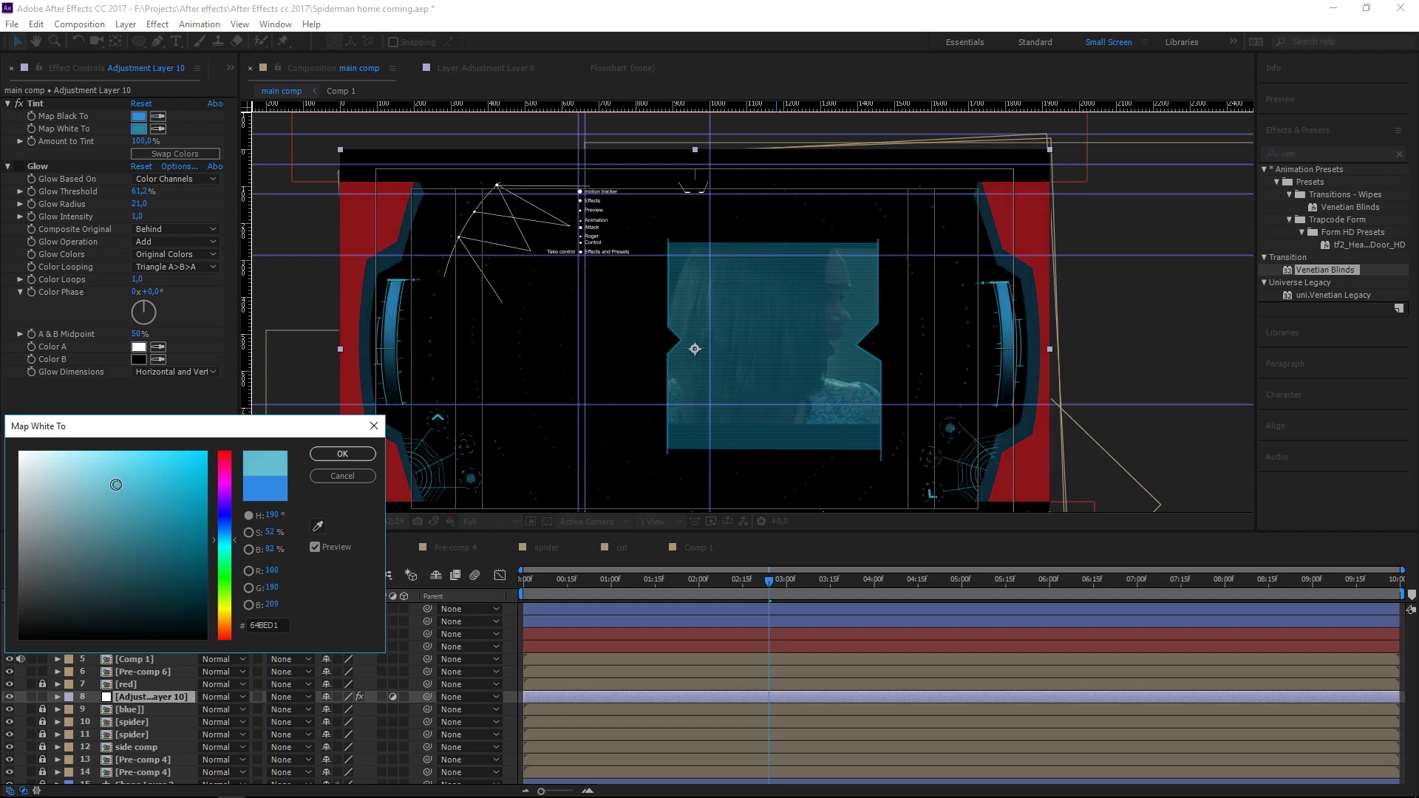
click(342, 454)
- Set Tint's Map Black To a mid blue (#3F7FD6)
click(138, 116)
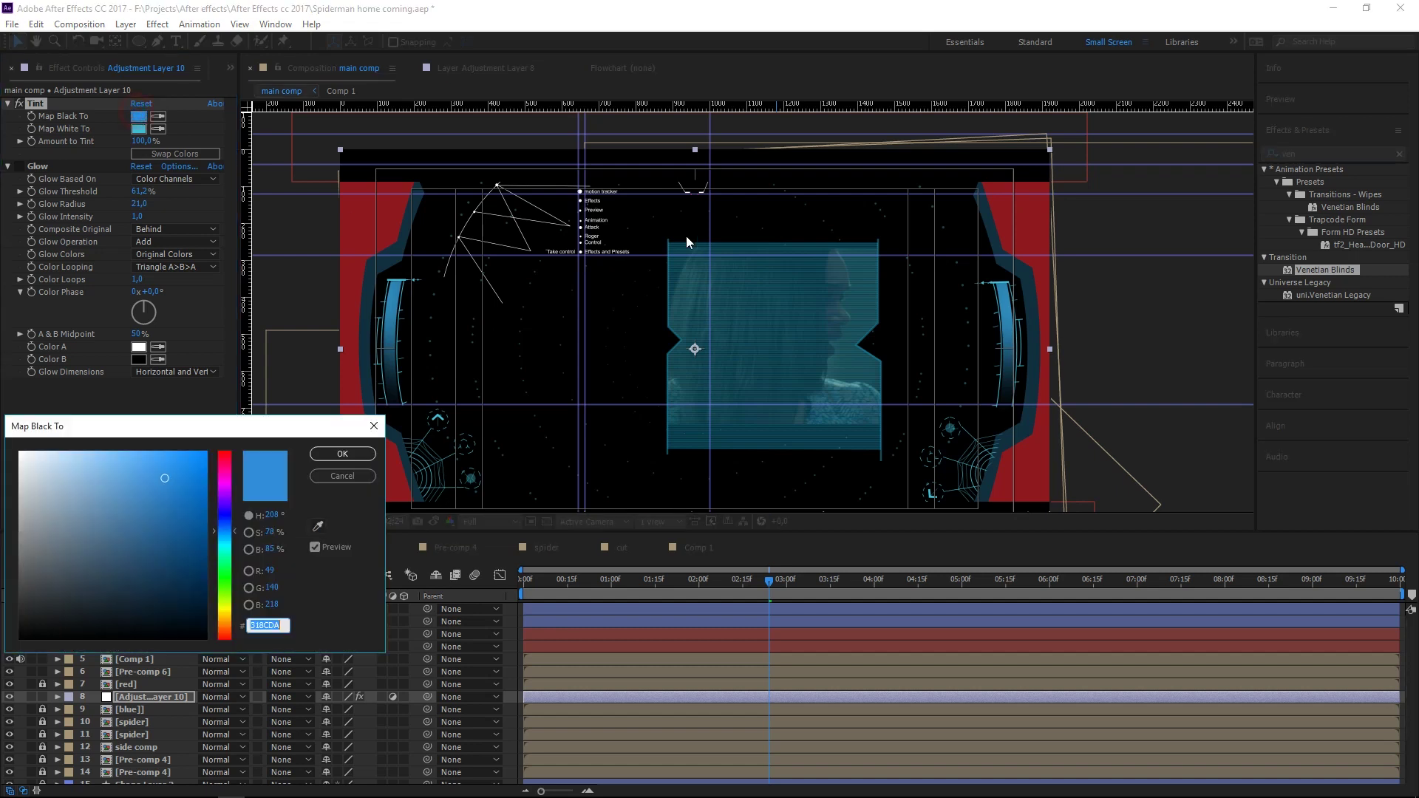
click(318, 527)
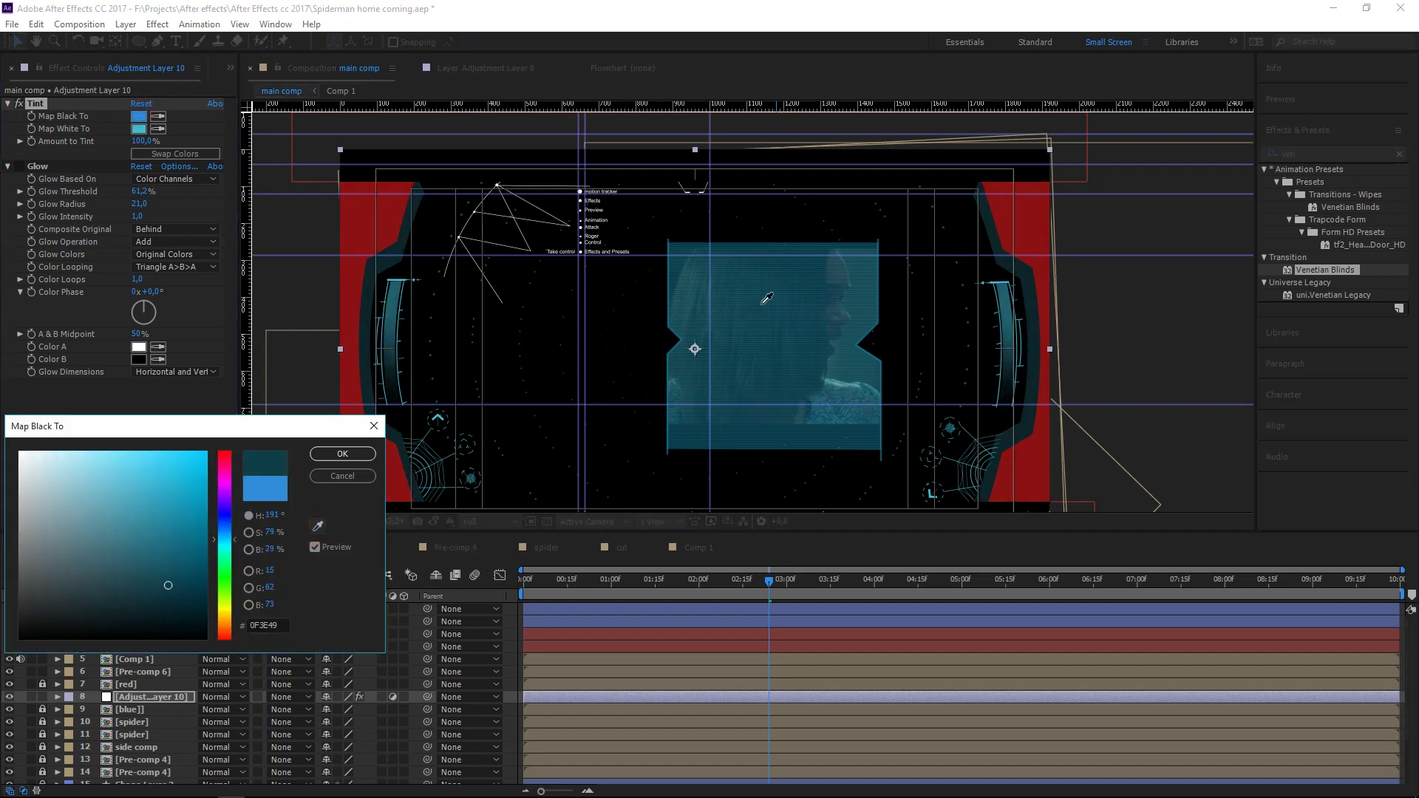
click(846, 312)
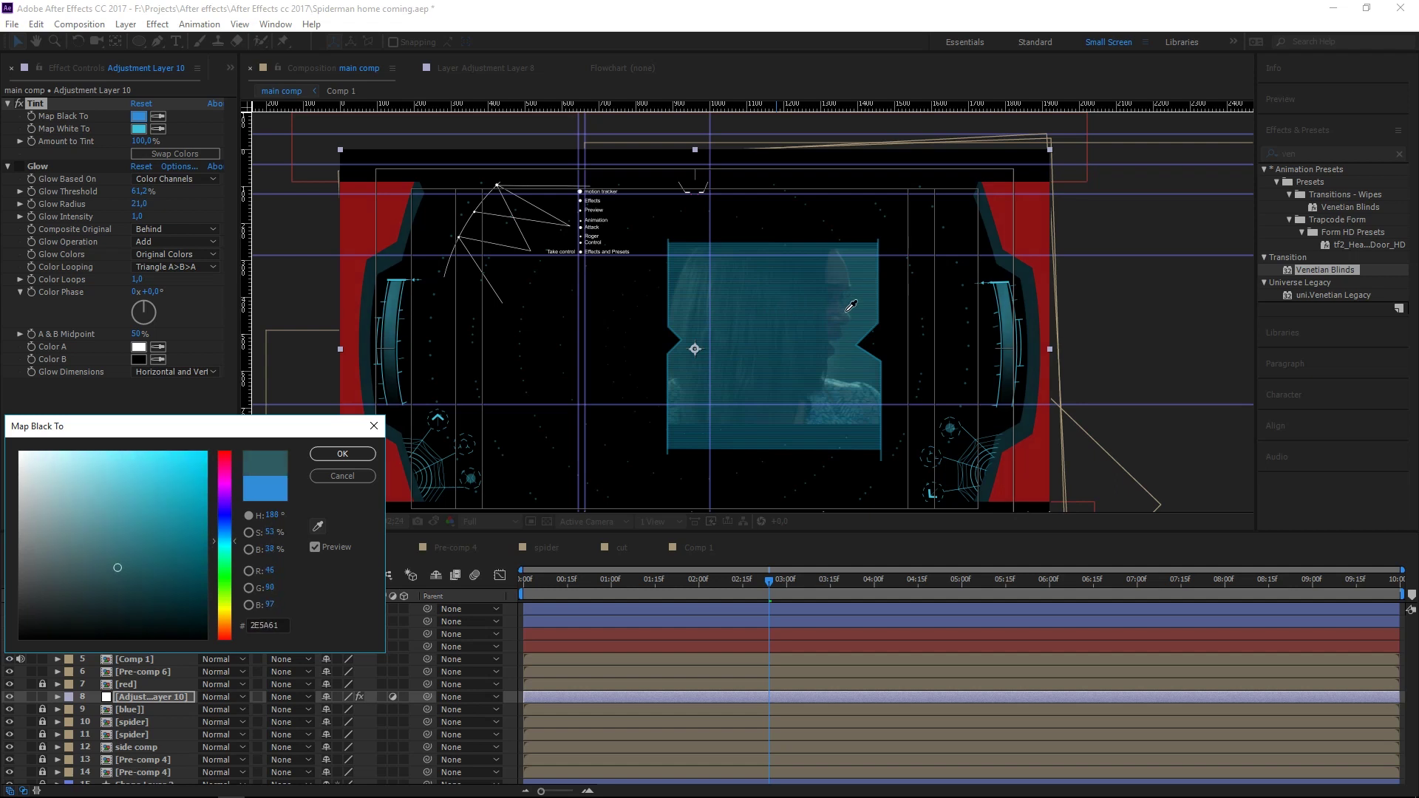
drag(120, 484, 123, 495)
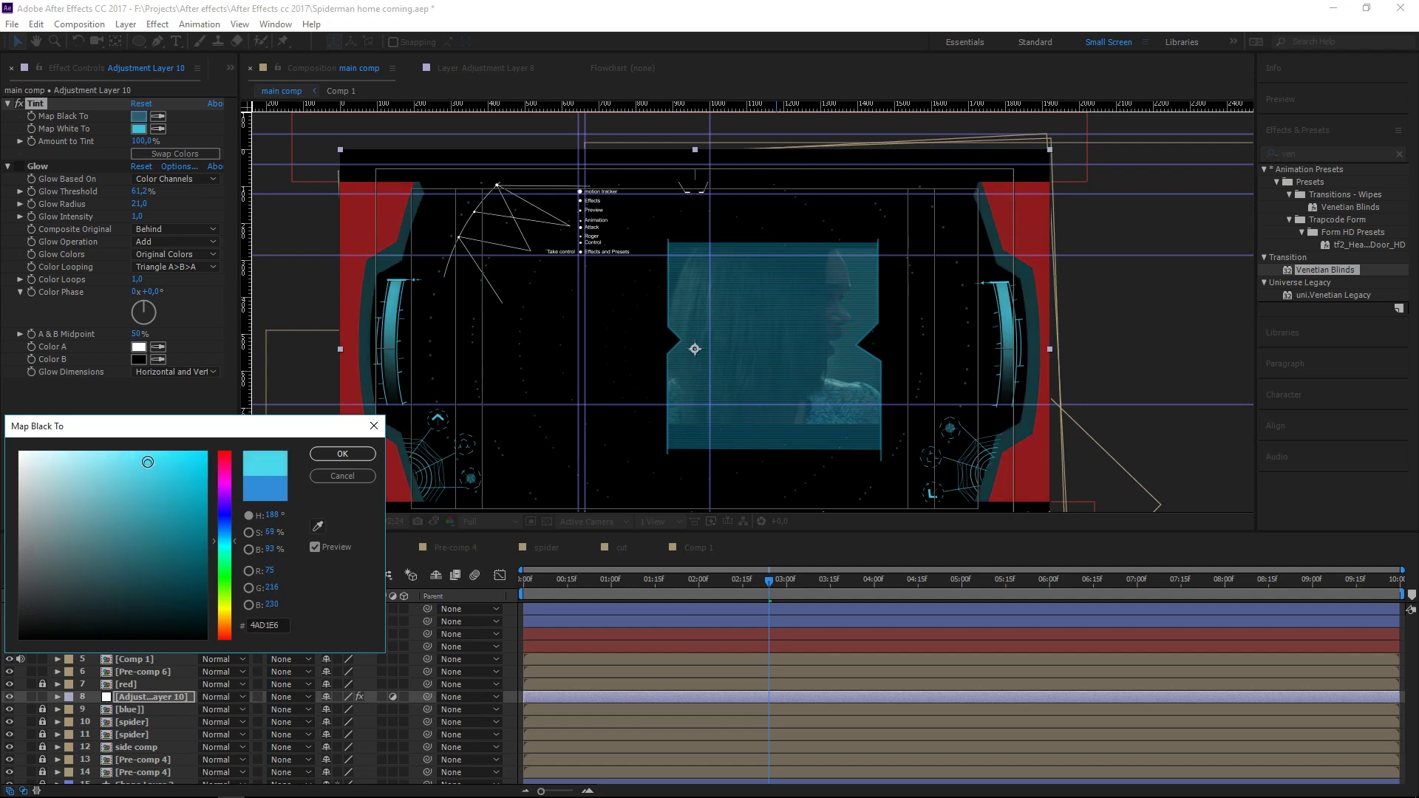
click(74, 501)
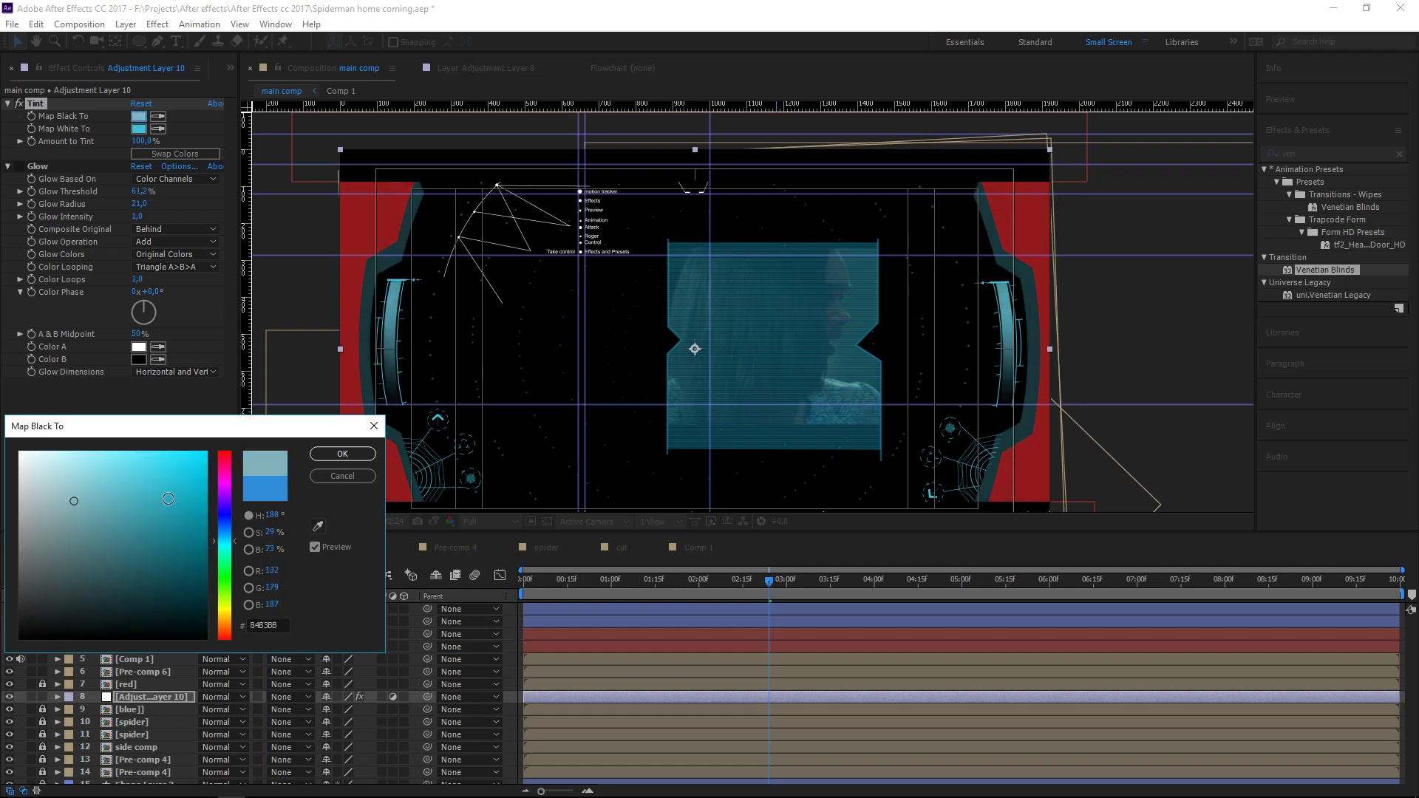
click(222, 527)
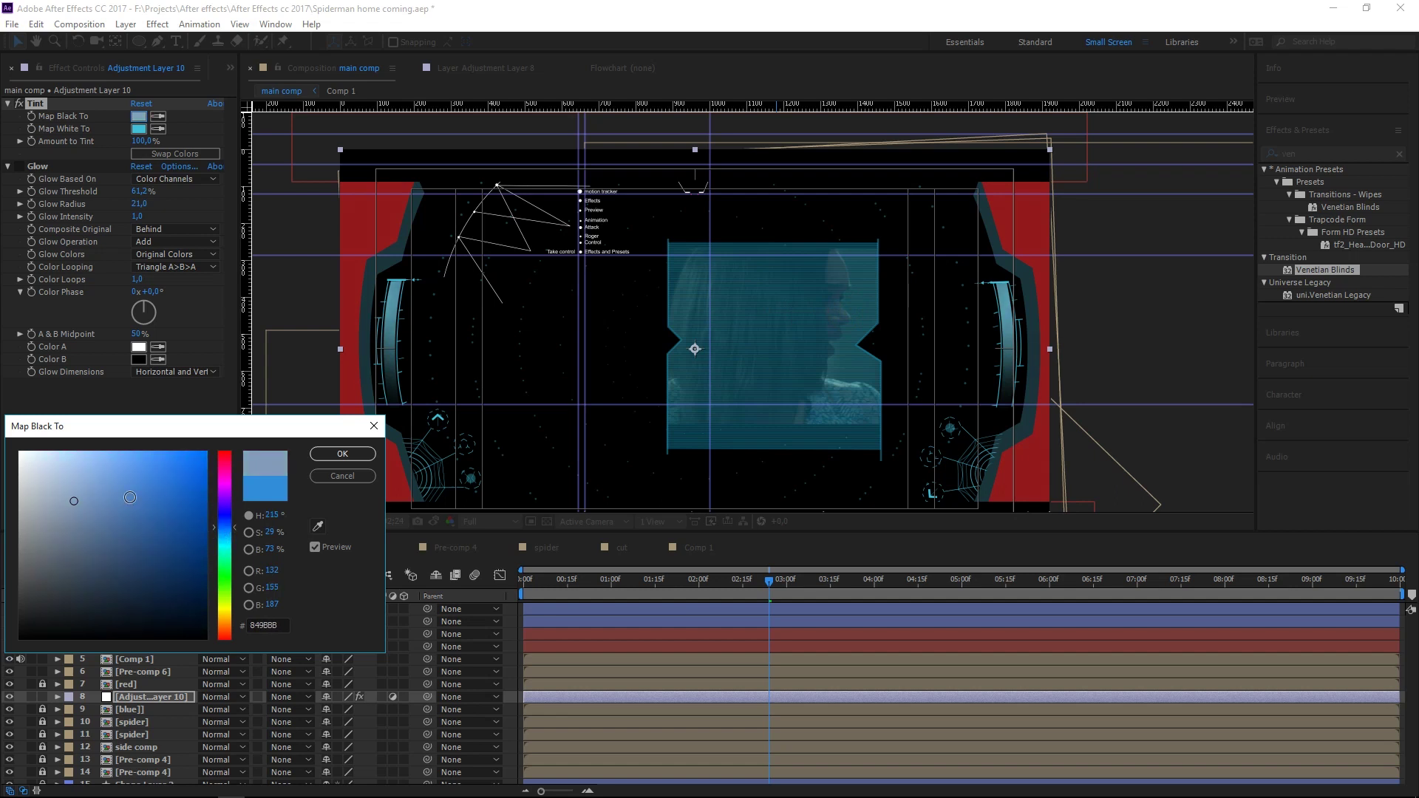
click(152, 476)
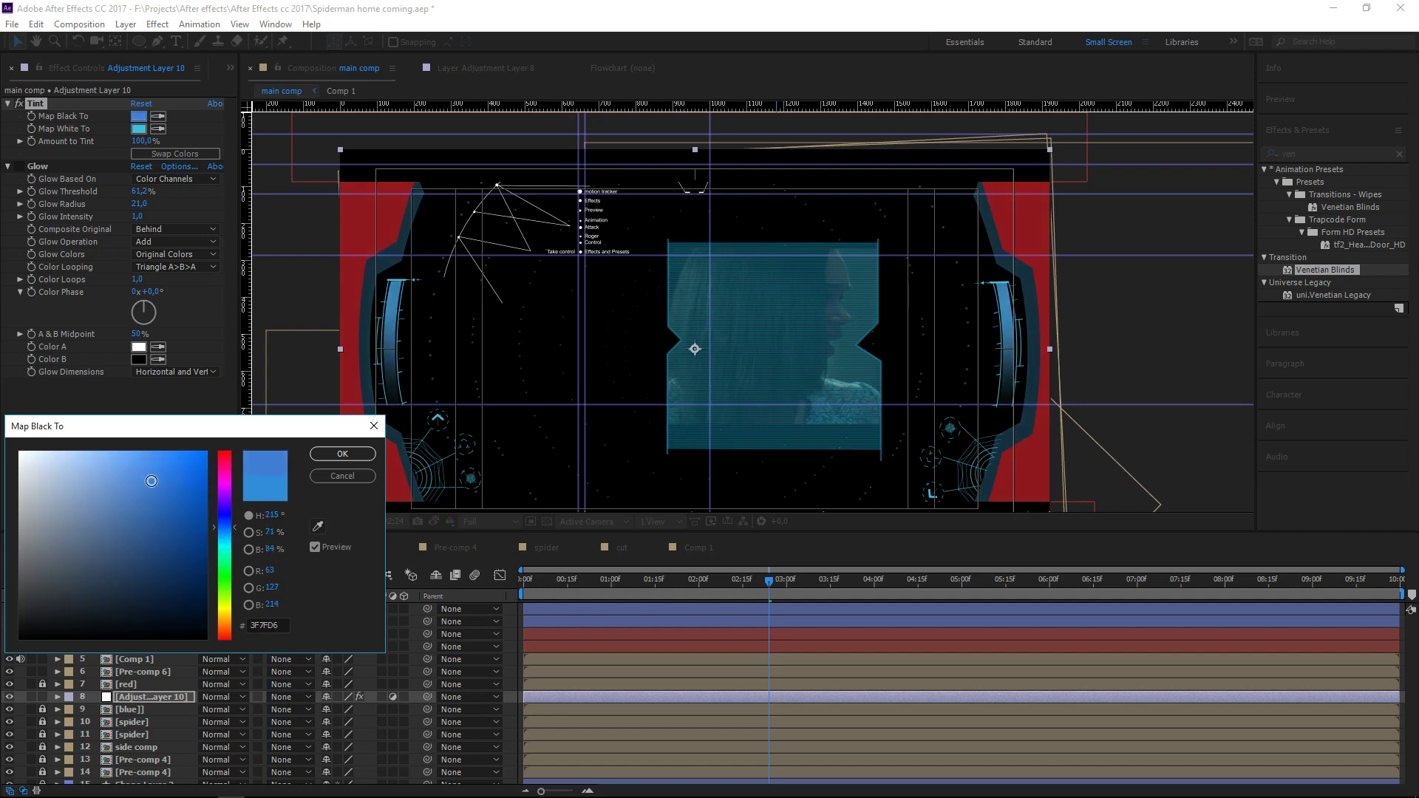
click(334, 454)
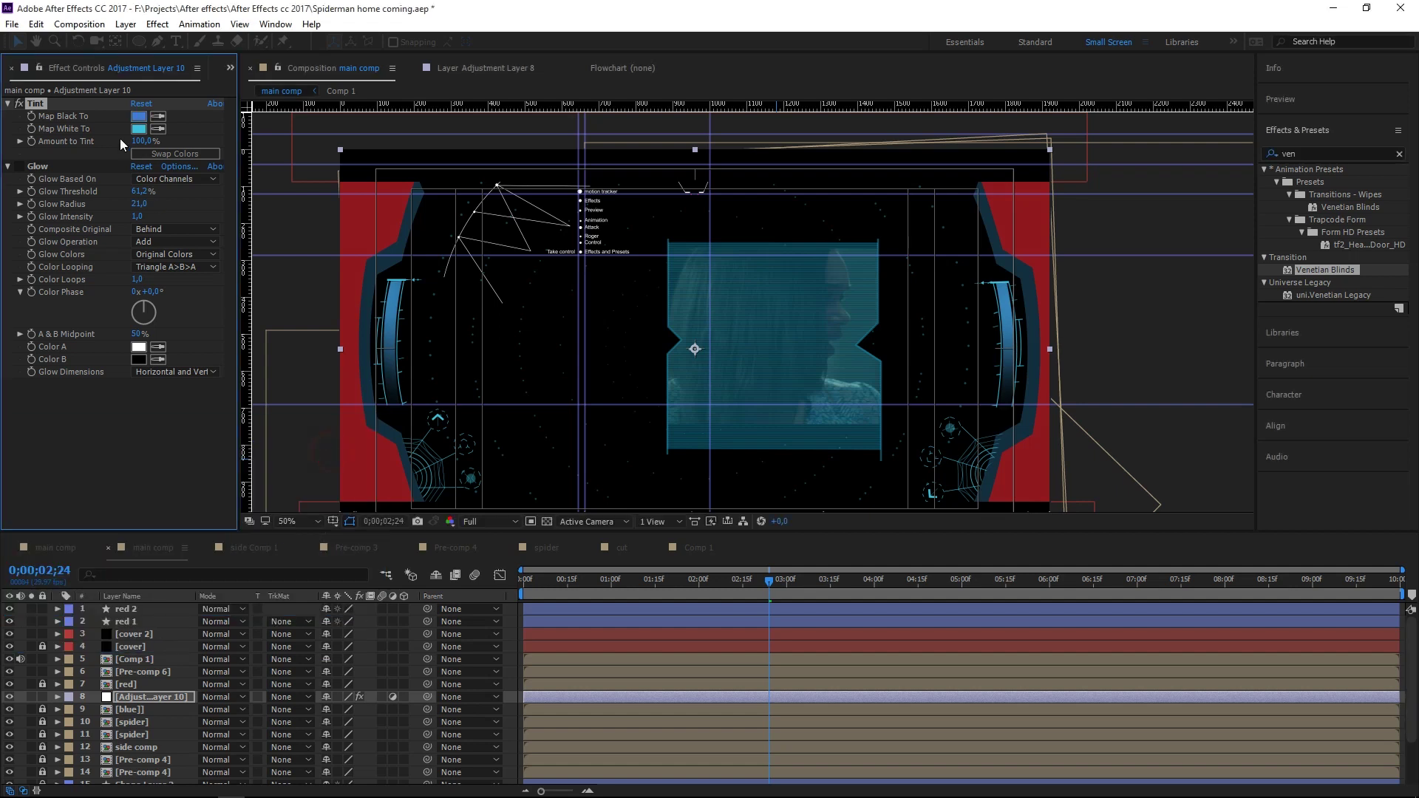
- Preview the Glow effect and adjust its Threshold to 34.5%
click(136, 193)
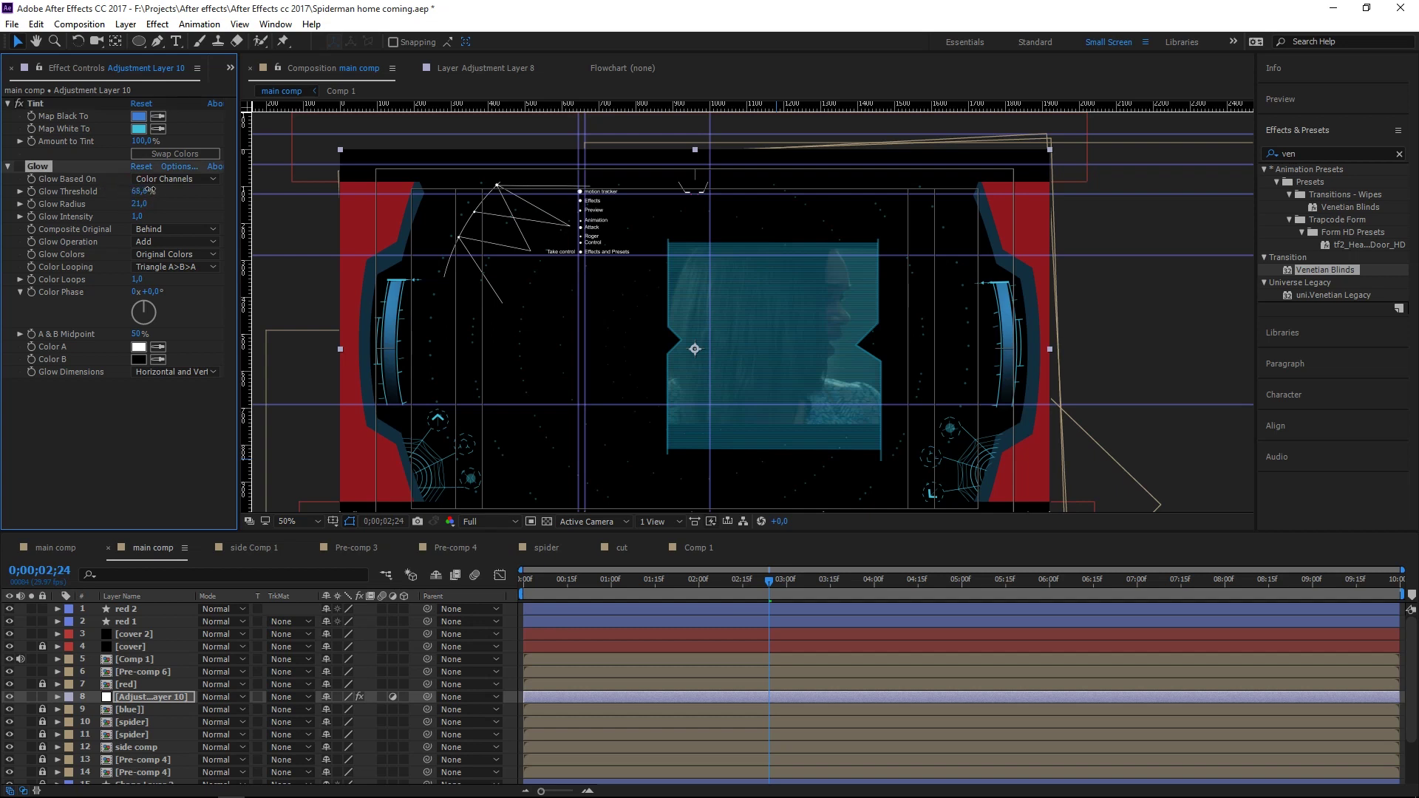
click(64, 554)
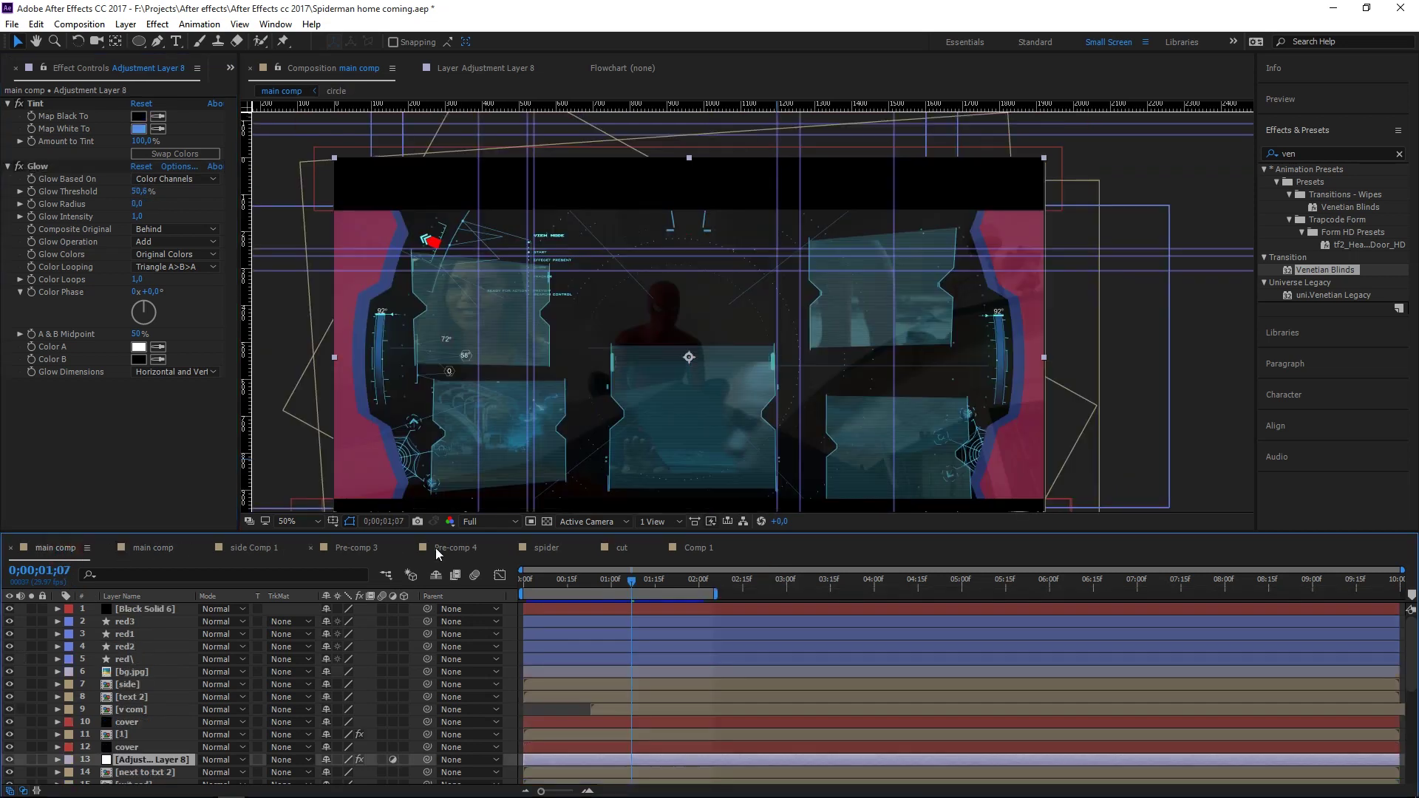
click(148, 547)
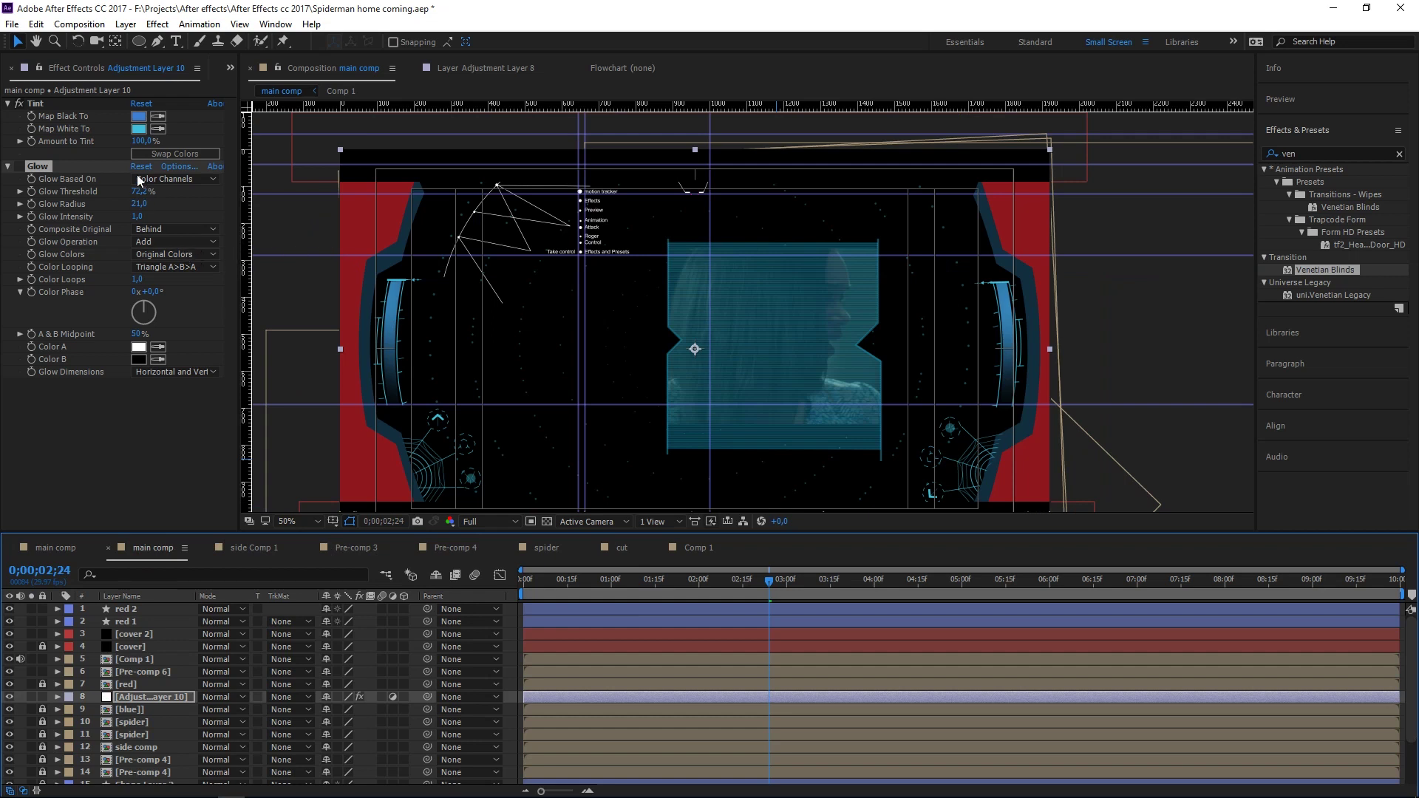
drag(148, 192, 154, 193)
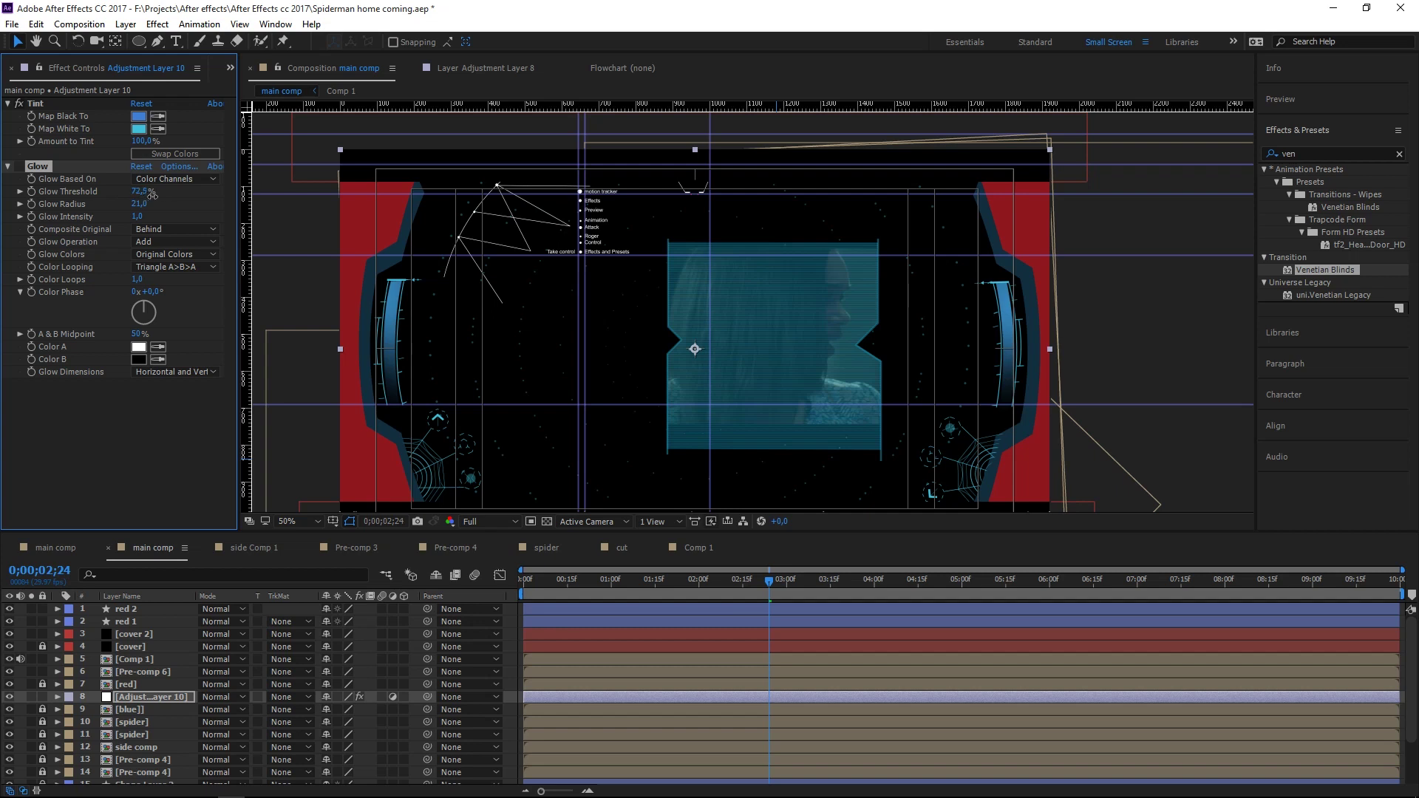
click(20, 167)
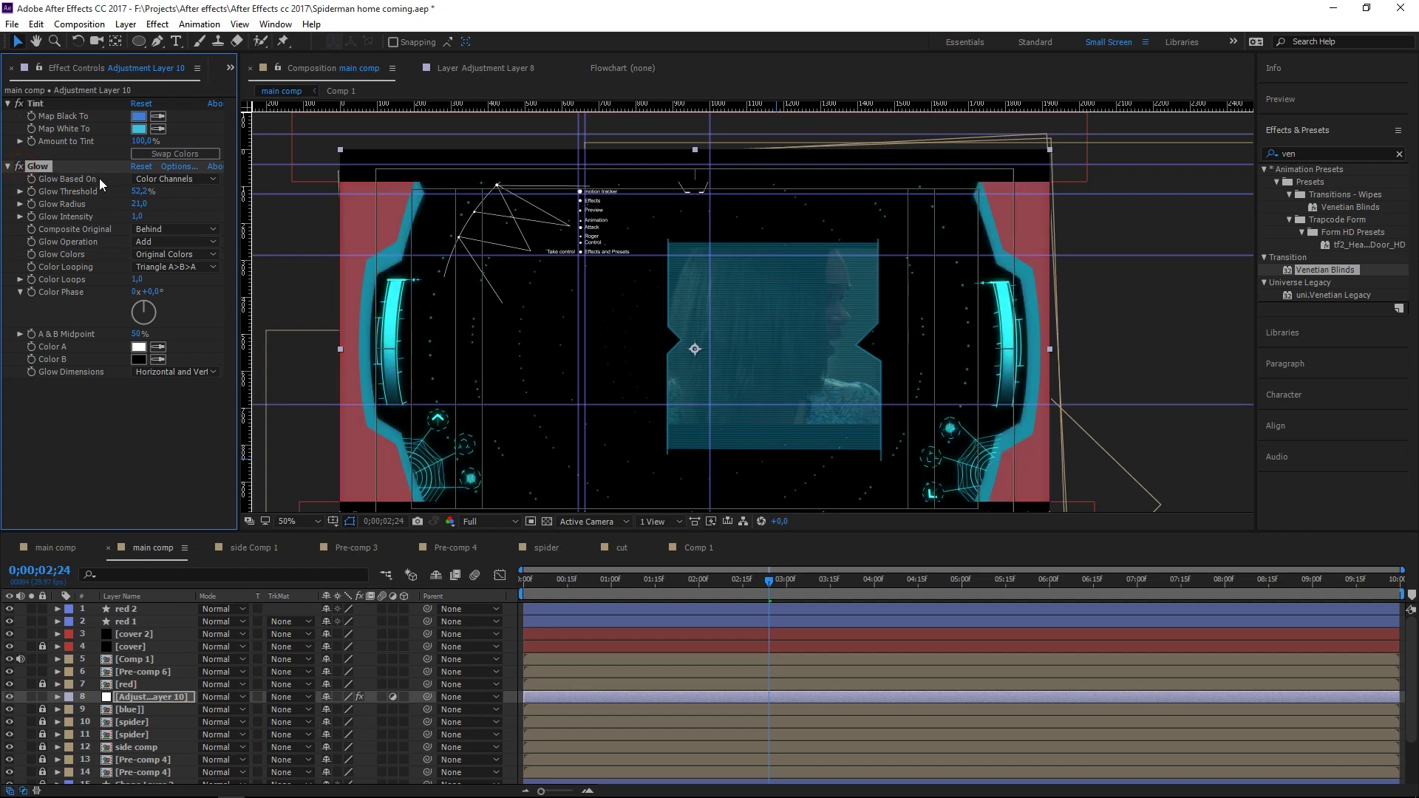
drag(135, 192, 66, 202)
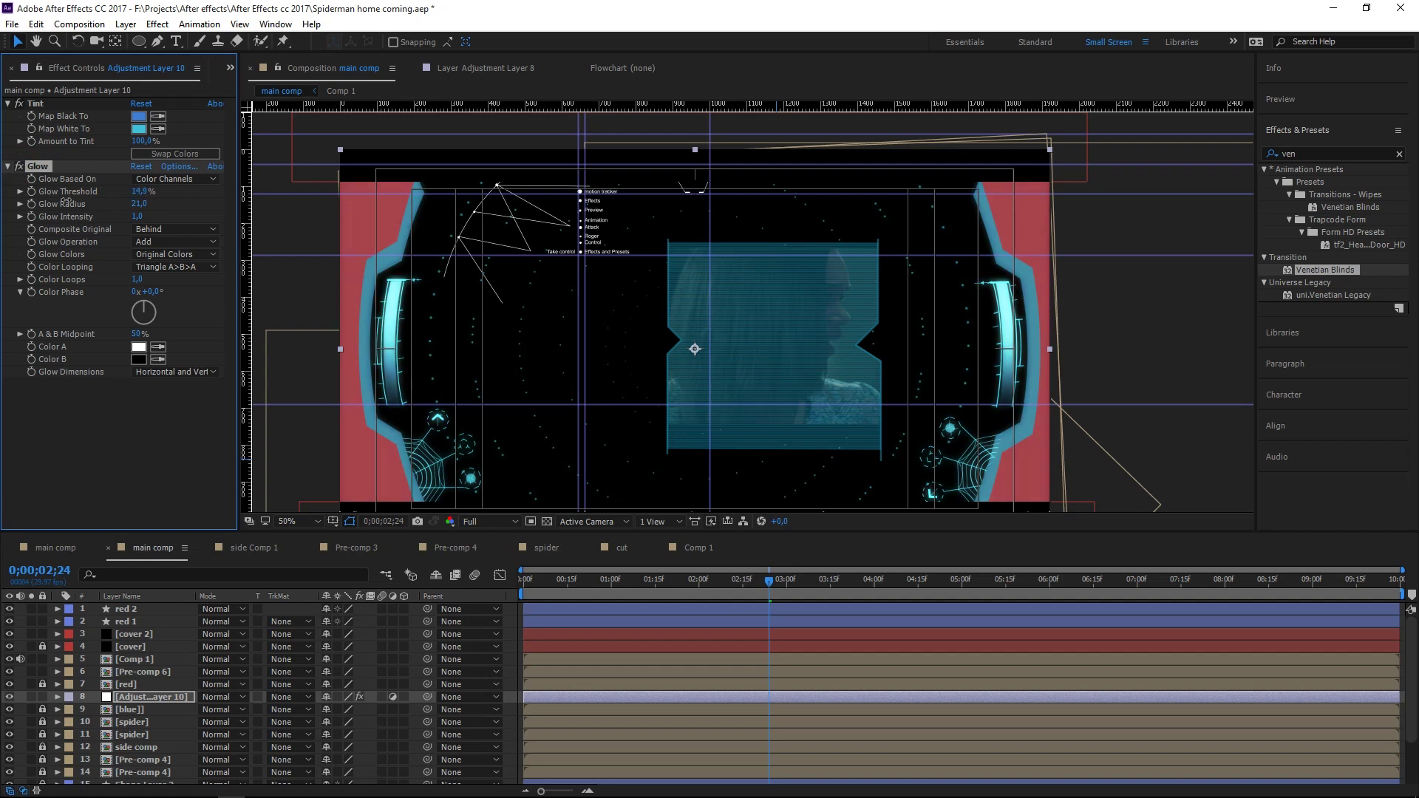
mouse_move(85, 199)
mouse_down()
mouse_move(134, 197)
mouse_move(94, 207)
mouse_up()
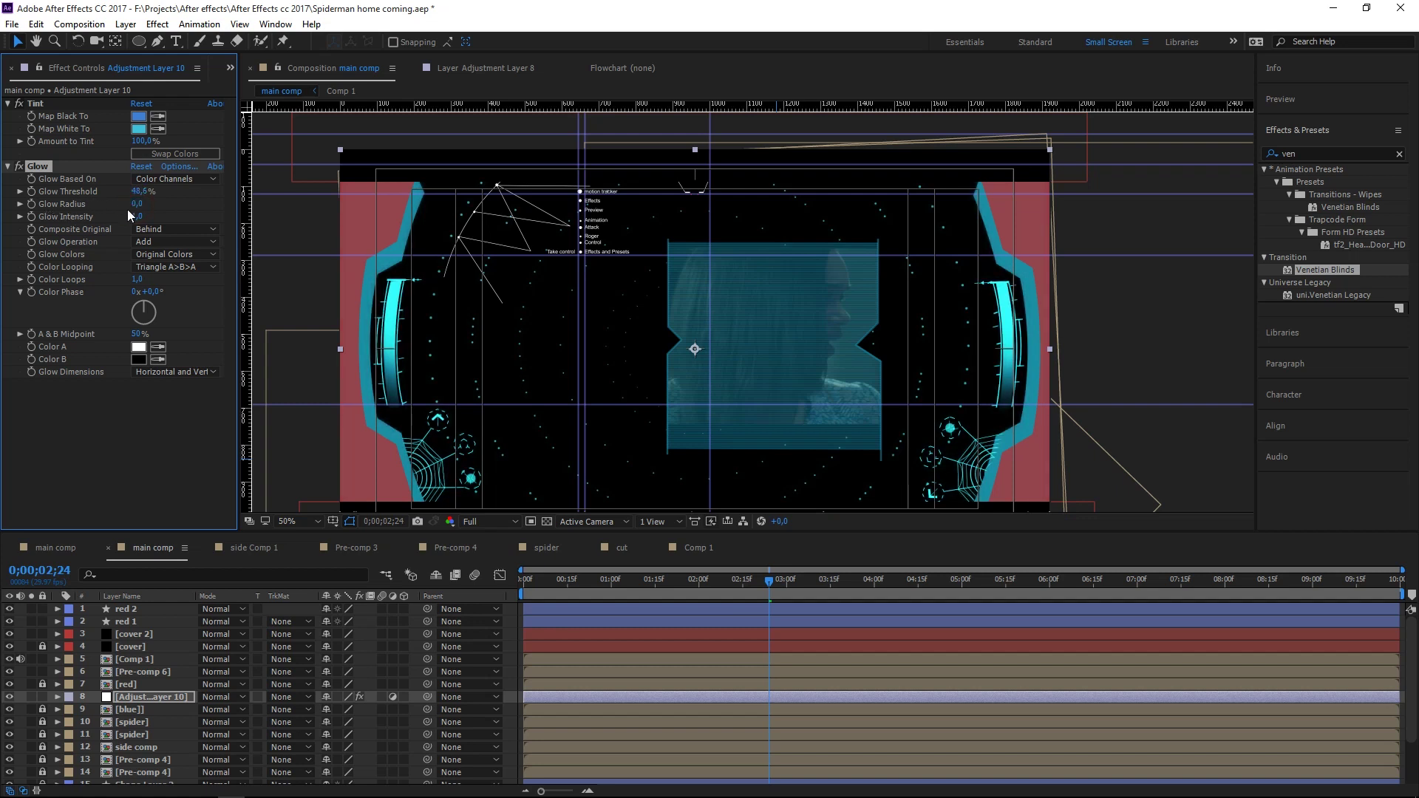
drag(137, 192, 135, 193)
- Disable Glow again and pick a darker blue (#1258B8) for Tint's Map Black To
click(20, 167)
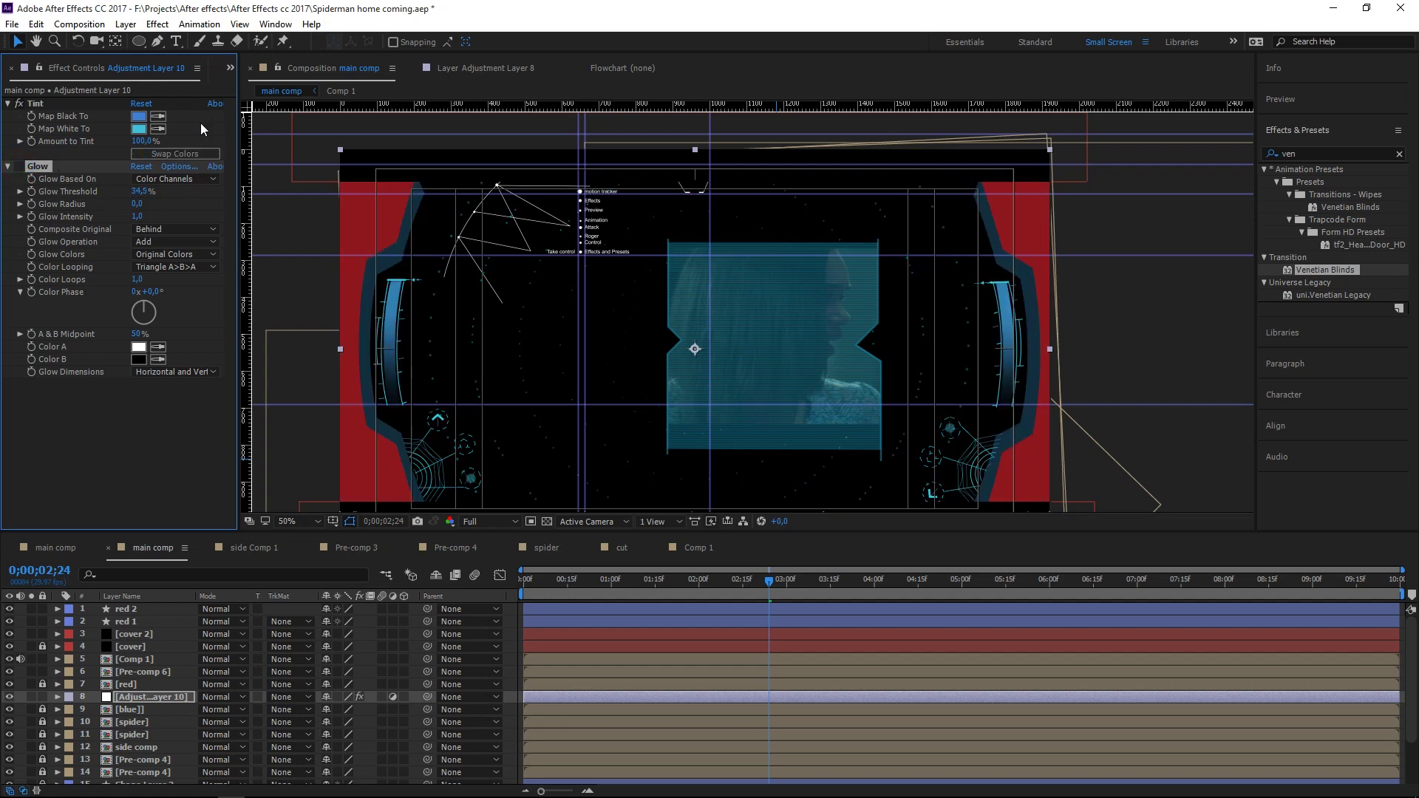
click(145, 120)
drag(182, 469, 189, 504)
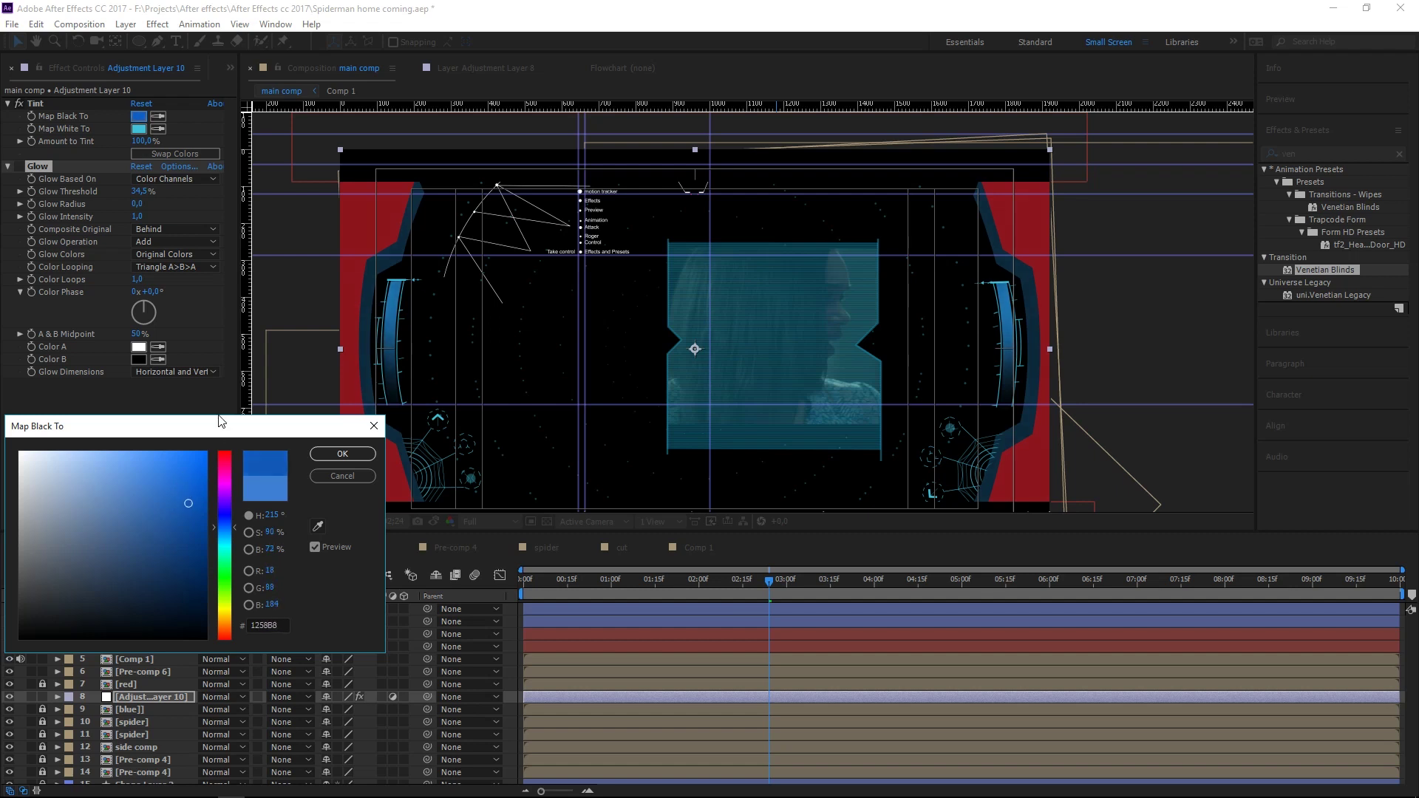
- Delete the Tint and Glow effects from Adjustment Layer 10
click(316, 472)
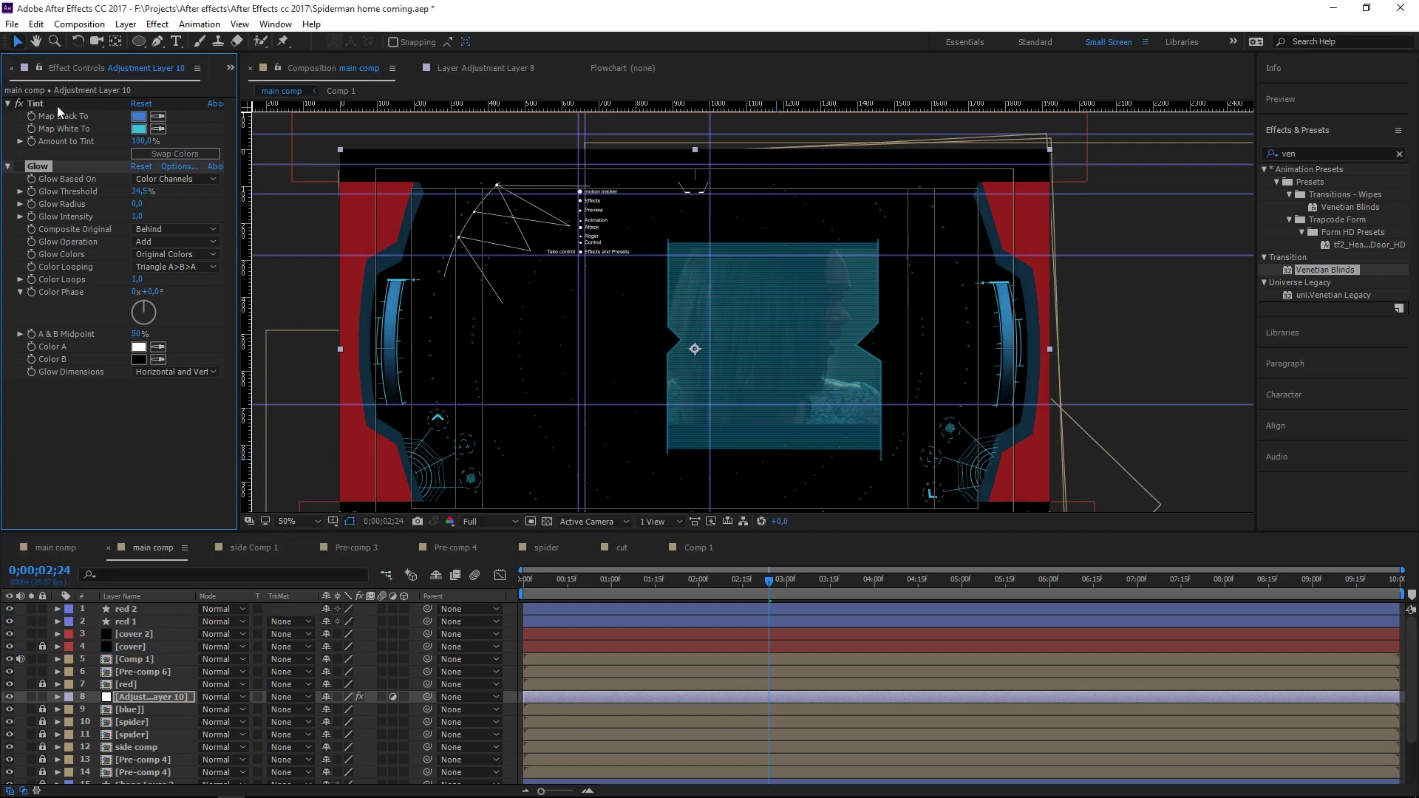
click(34, 104)
key(Delete)
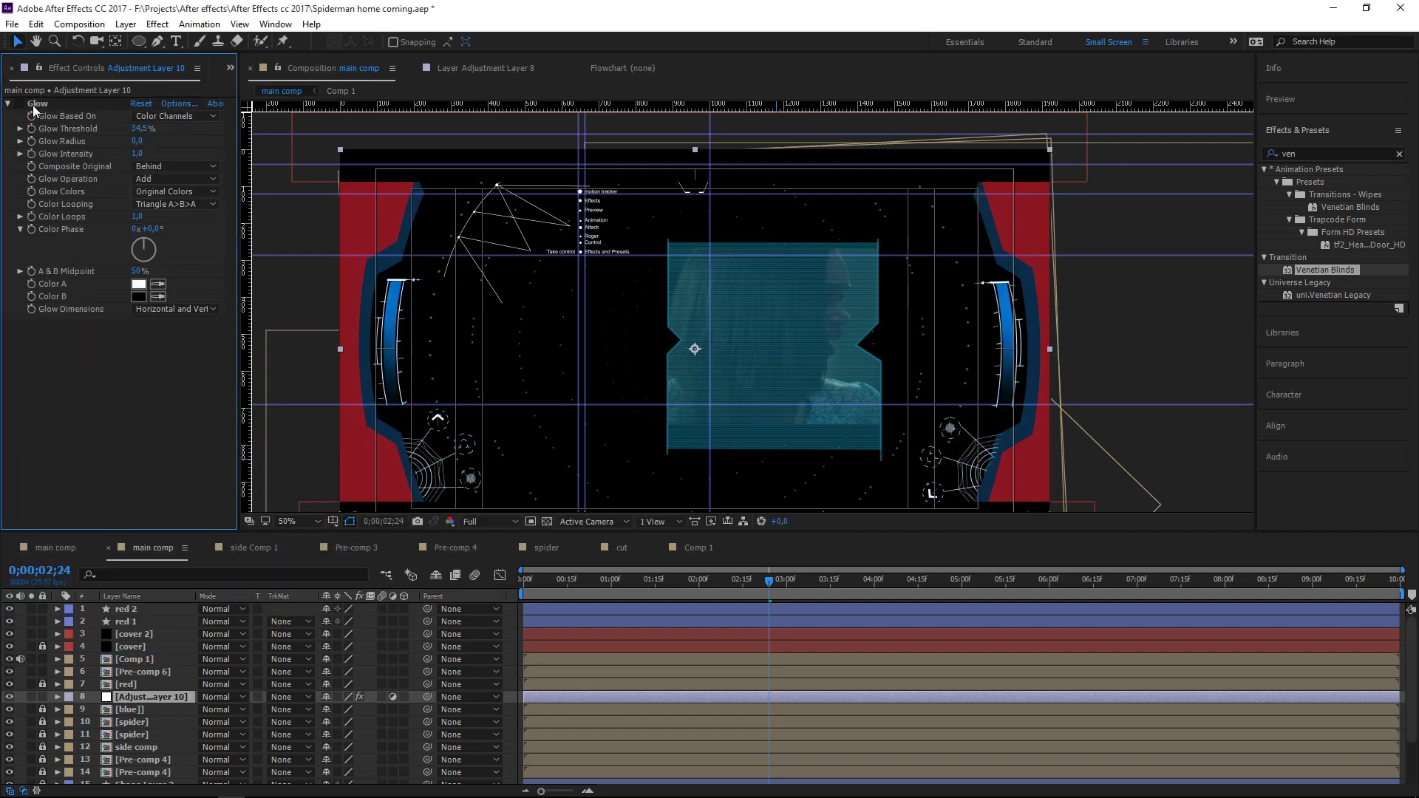
click(34, 105)
key(Delete)
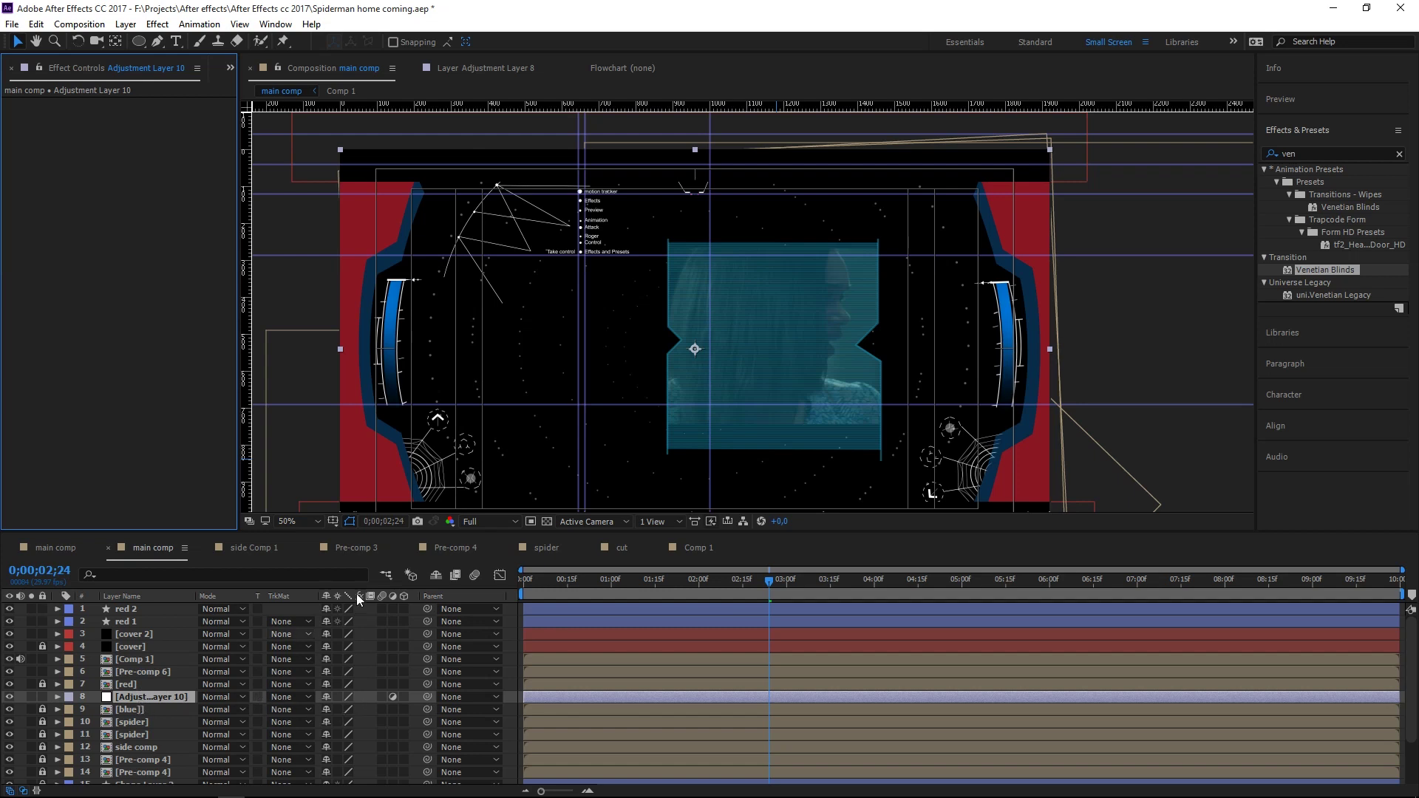
- Delete Adjustment Layer 10 and open the Comp 1 precomp
key(Delete)
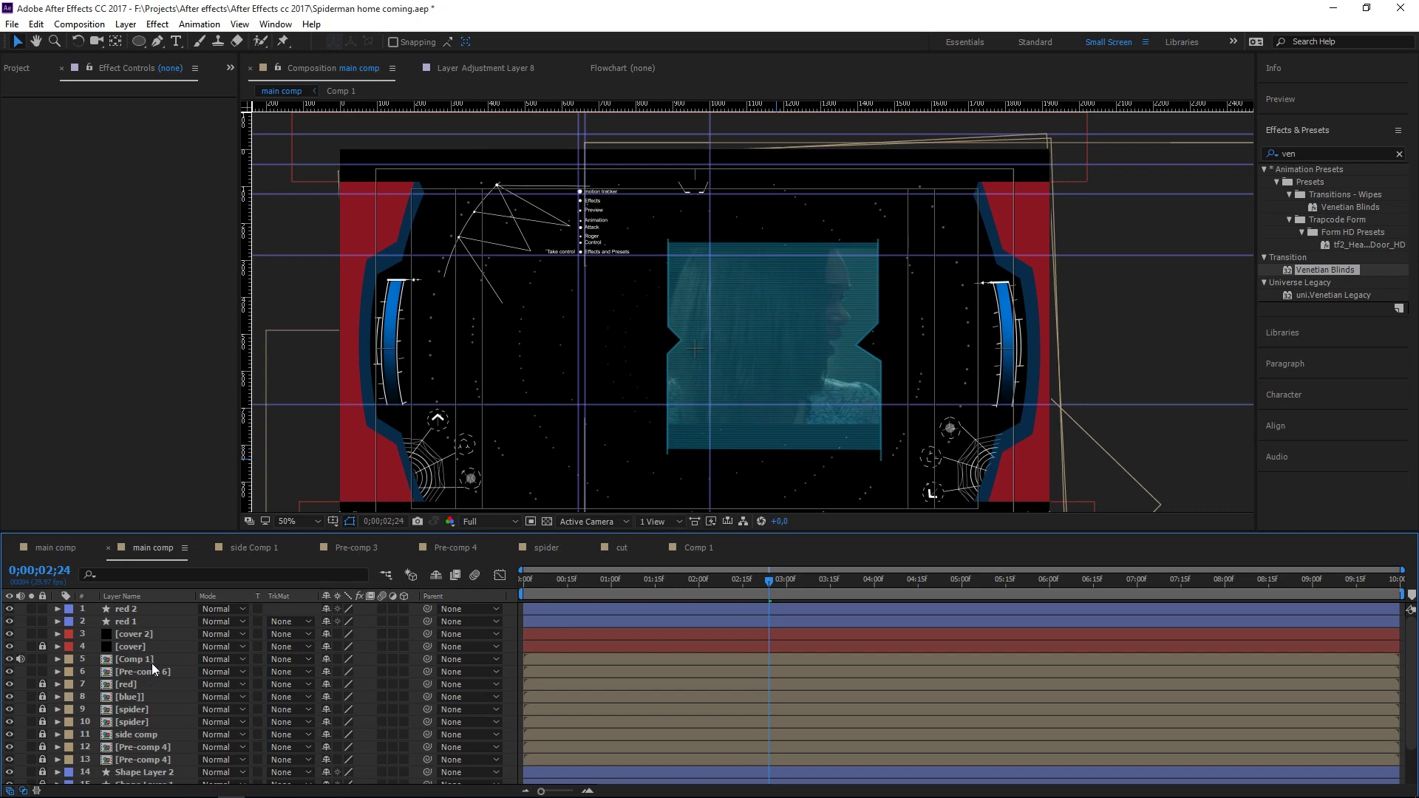
click(152, 660)
double_click(151, 667)
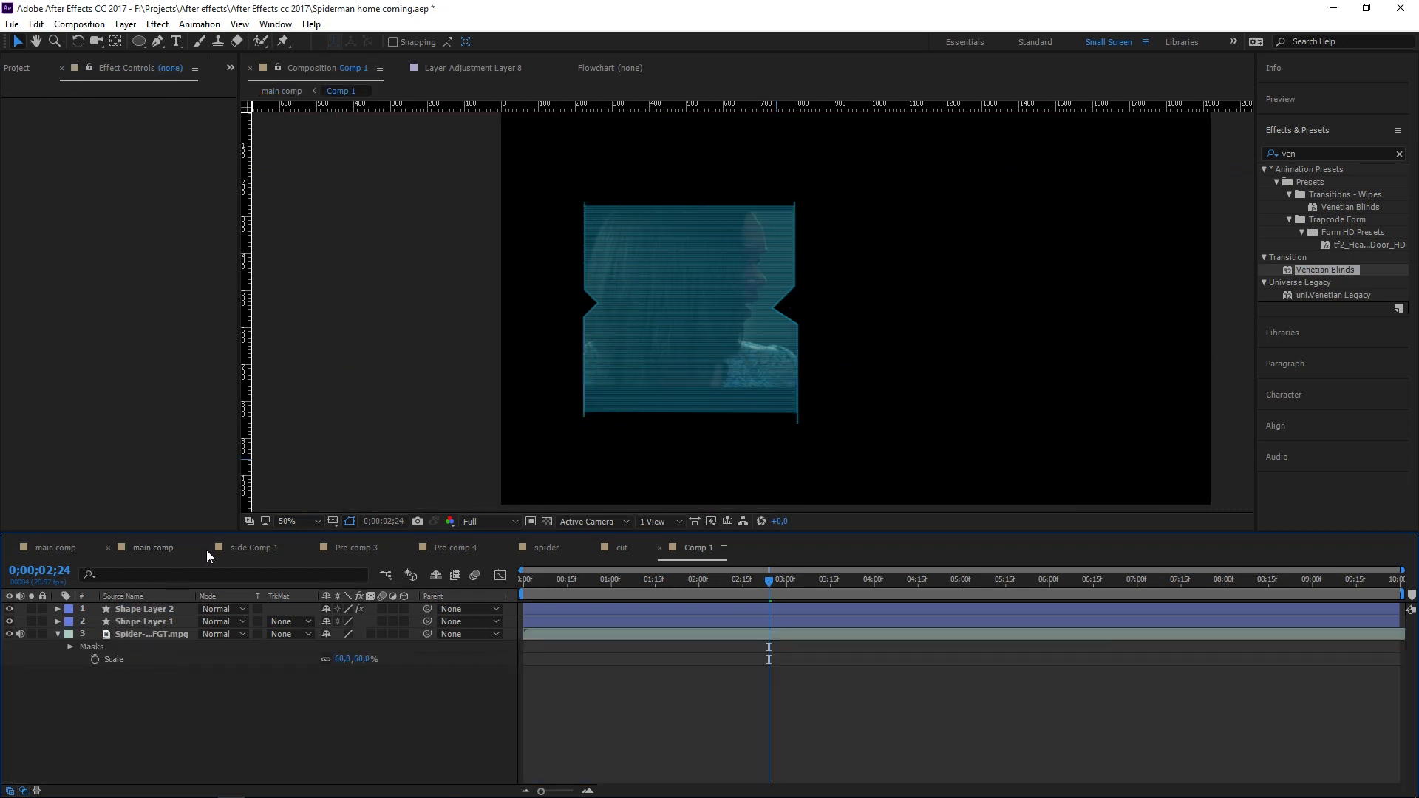
- Back in the main comp, unlock the [red], [blue] and both [spider] layers
click(152, 550)
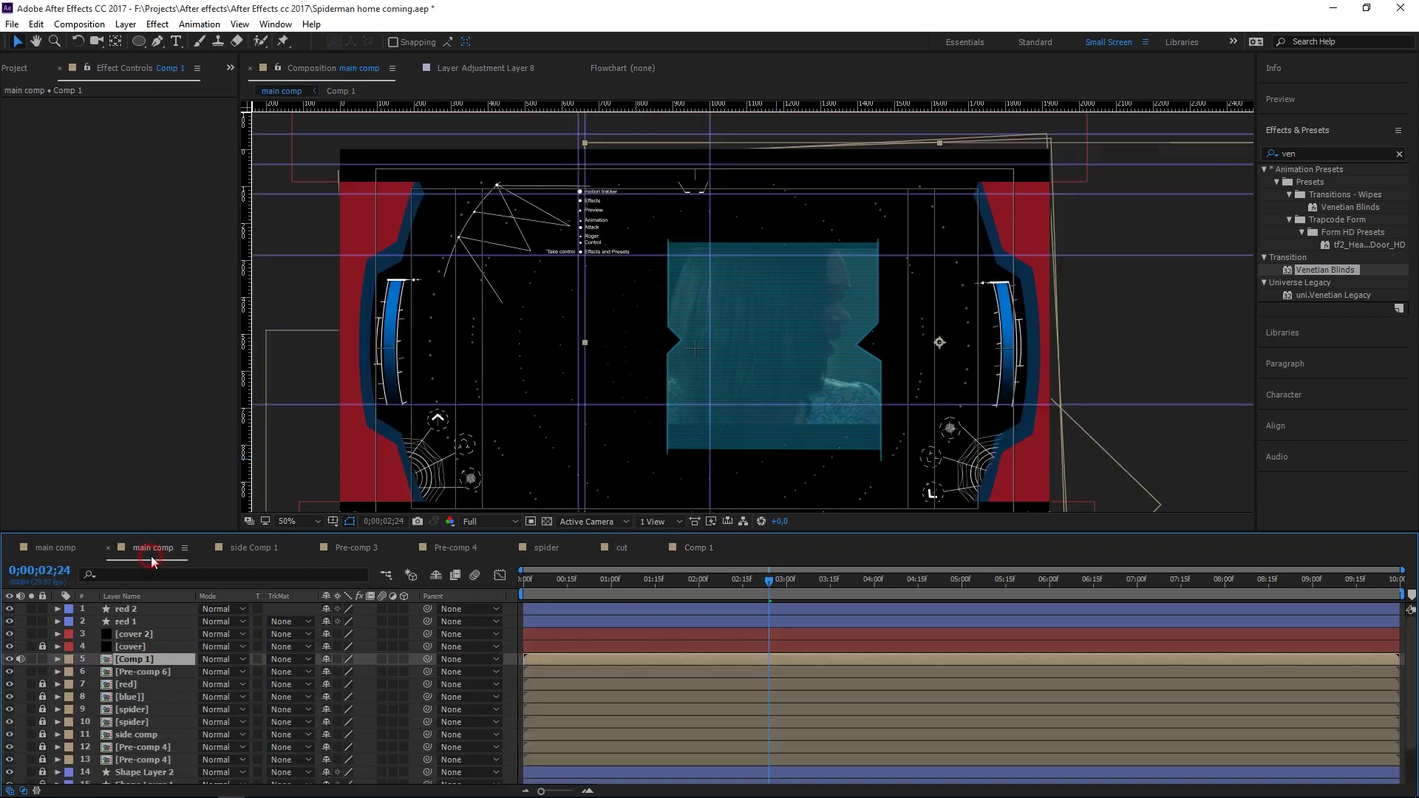
scroll(120, 695, down, 2)
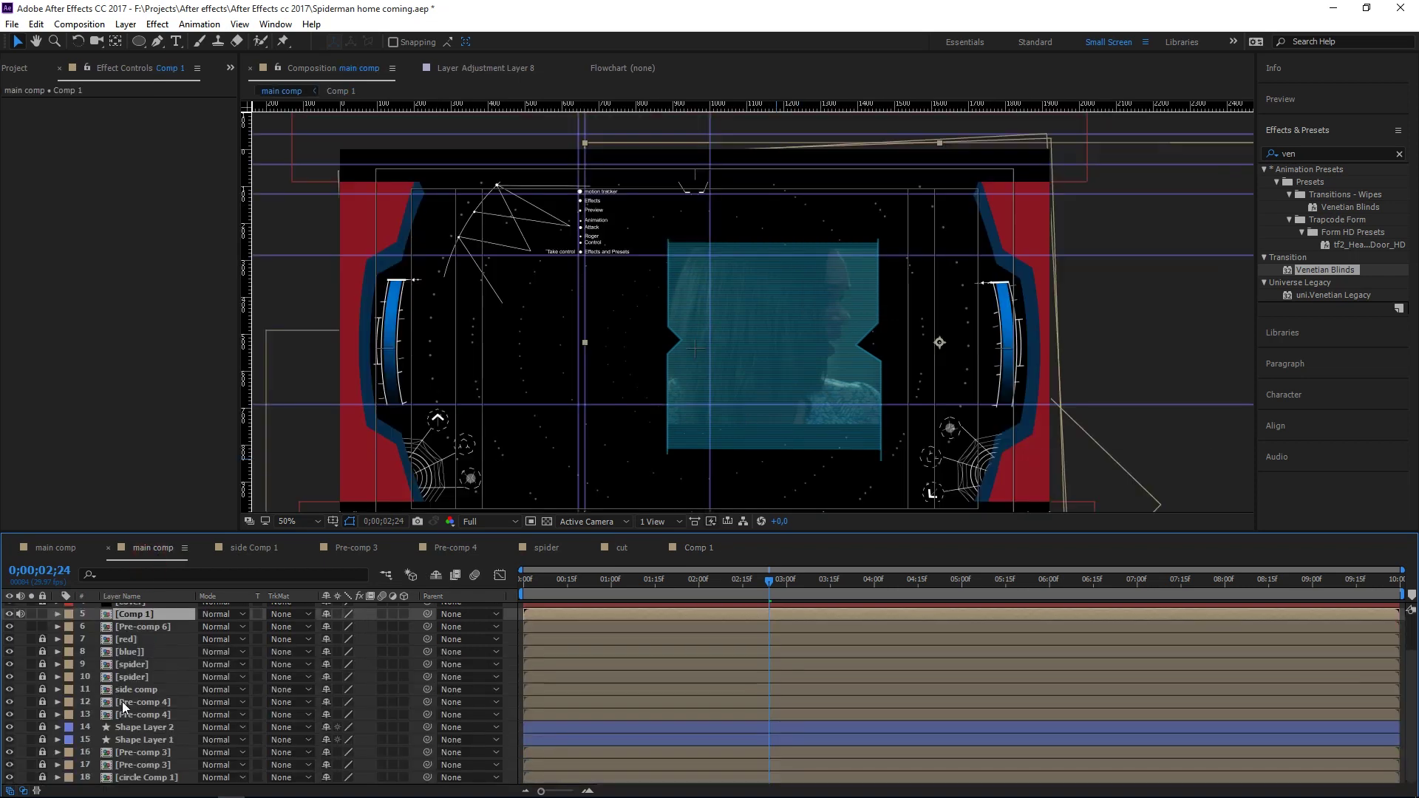
click(139, 754)
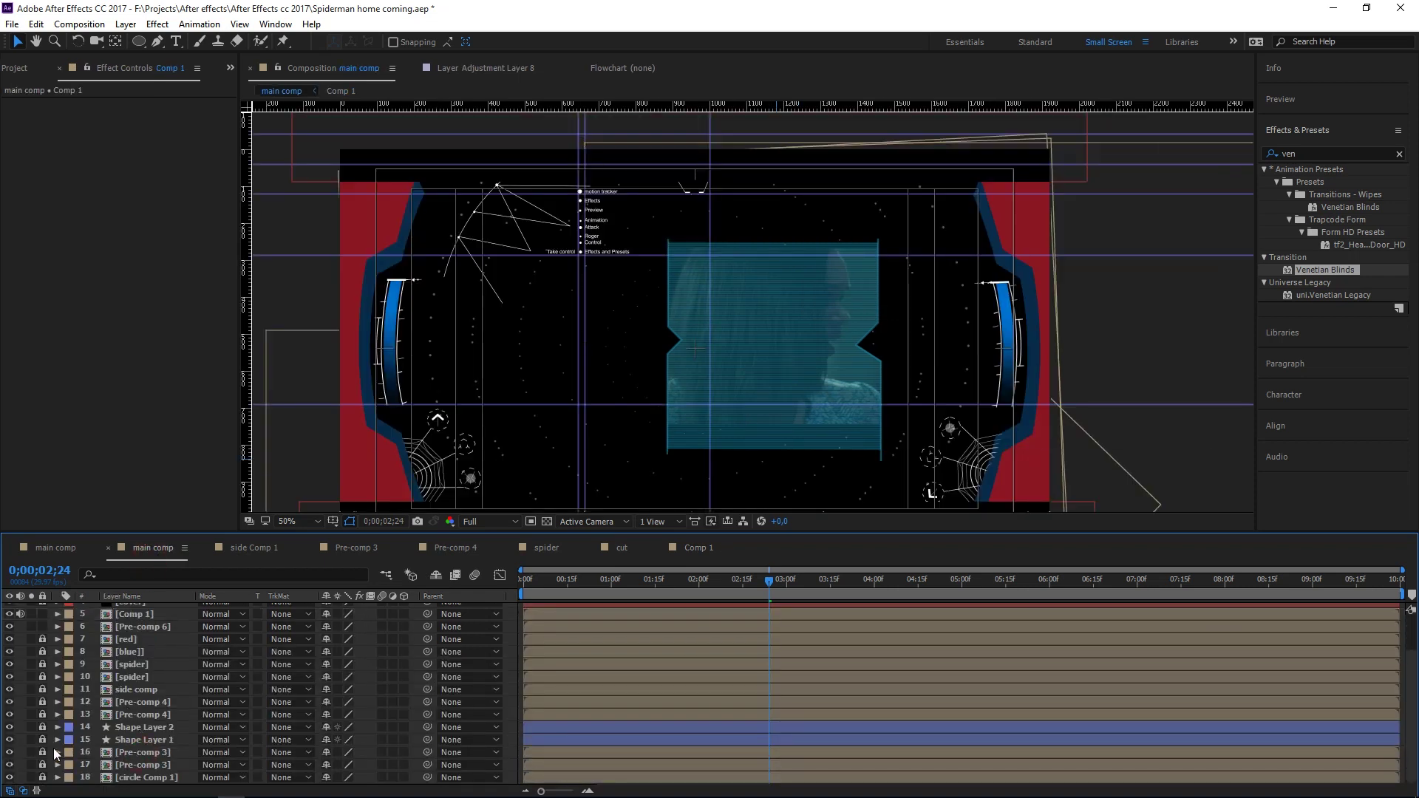
click(42, 638)
click(42, 651)
click(42, 677)
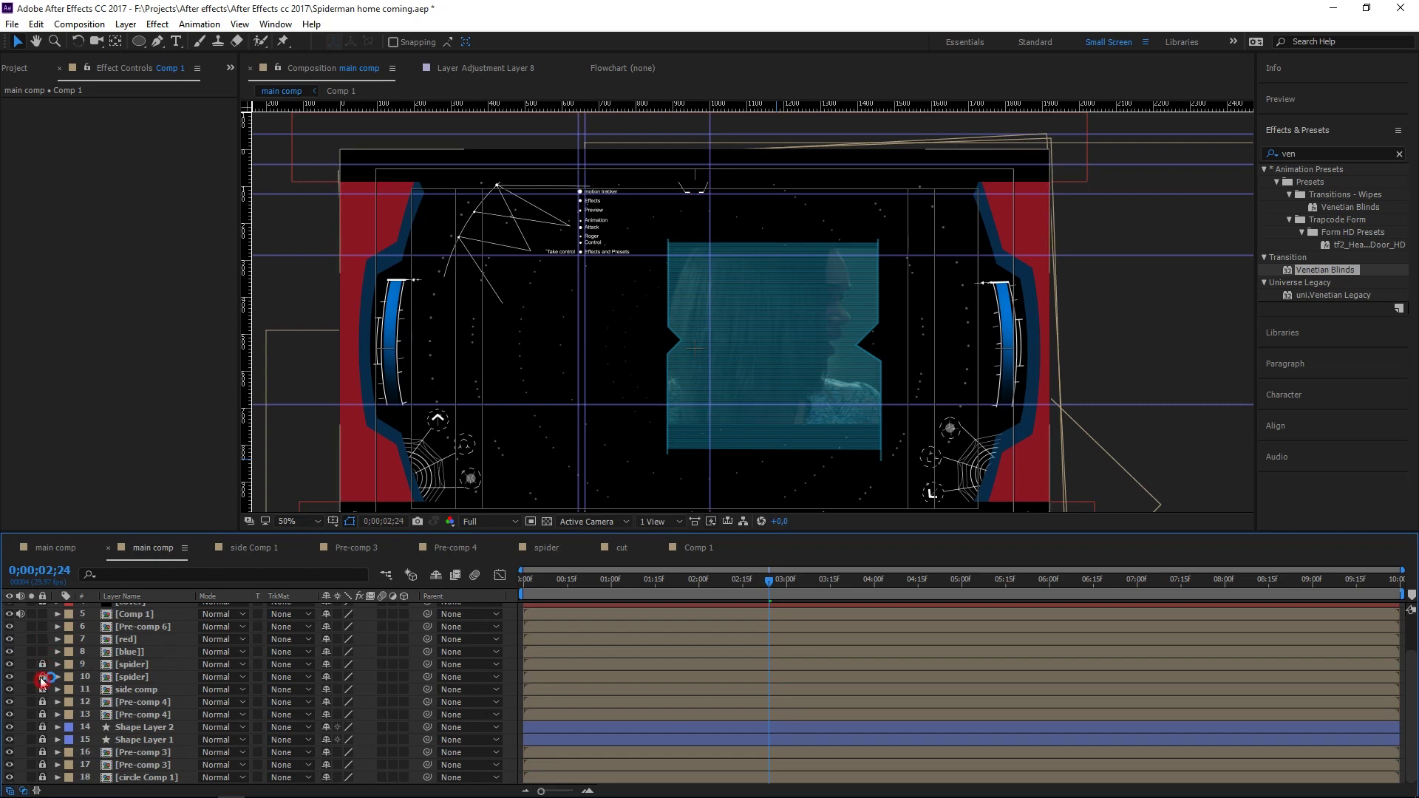
click(42, 665)
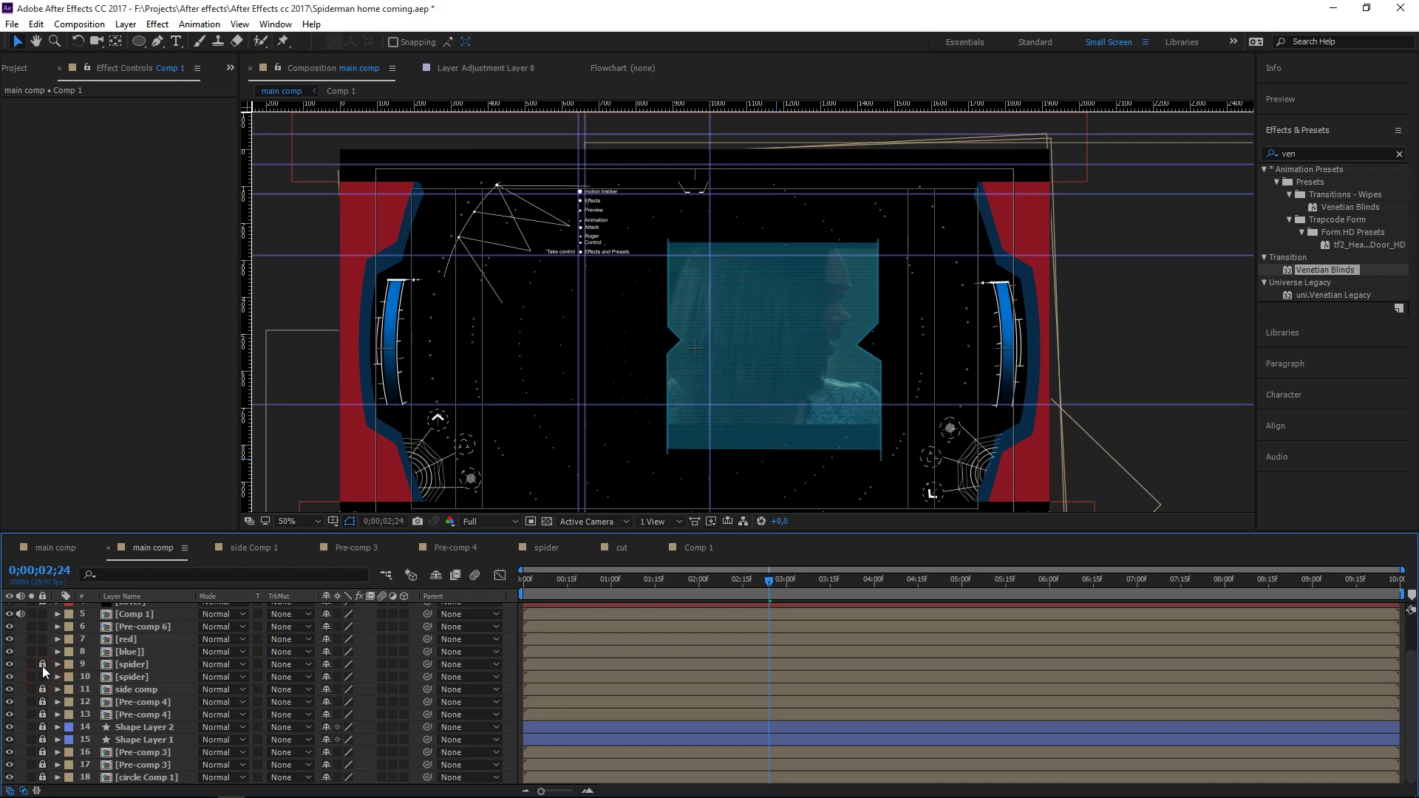
- Unlock the side comp, Pre-comp 4, Shape Layers 1–2, both Pre-comp 3 layers and circle Comp 1
click(42, 689)
click(42, 714)
click(42, 728)
click(42, 740)
click(43, 752)
click(42, 765)
click(42, 778)
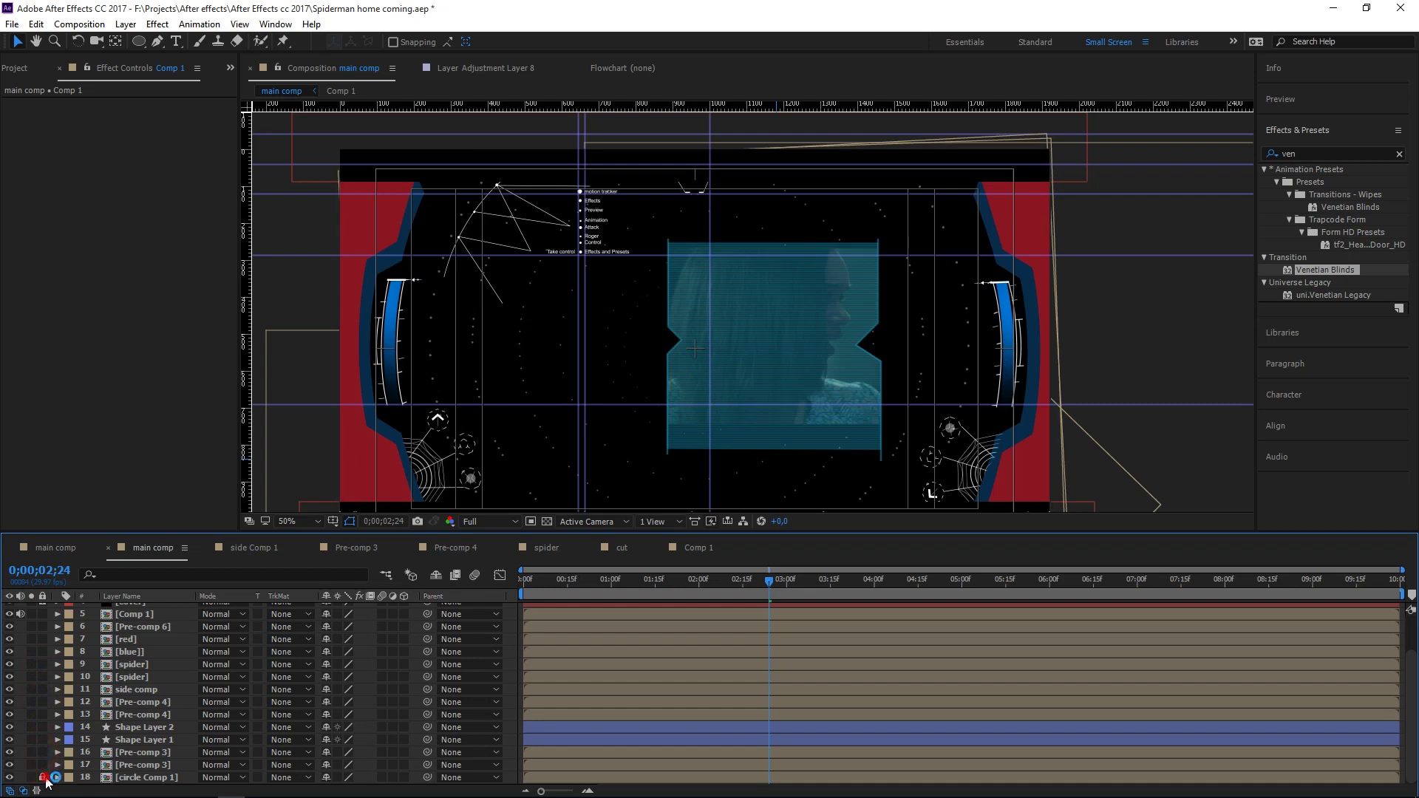
double_click(143, 777)
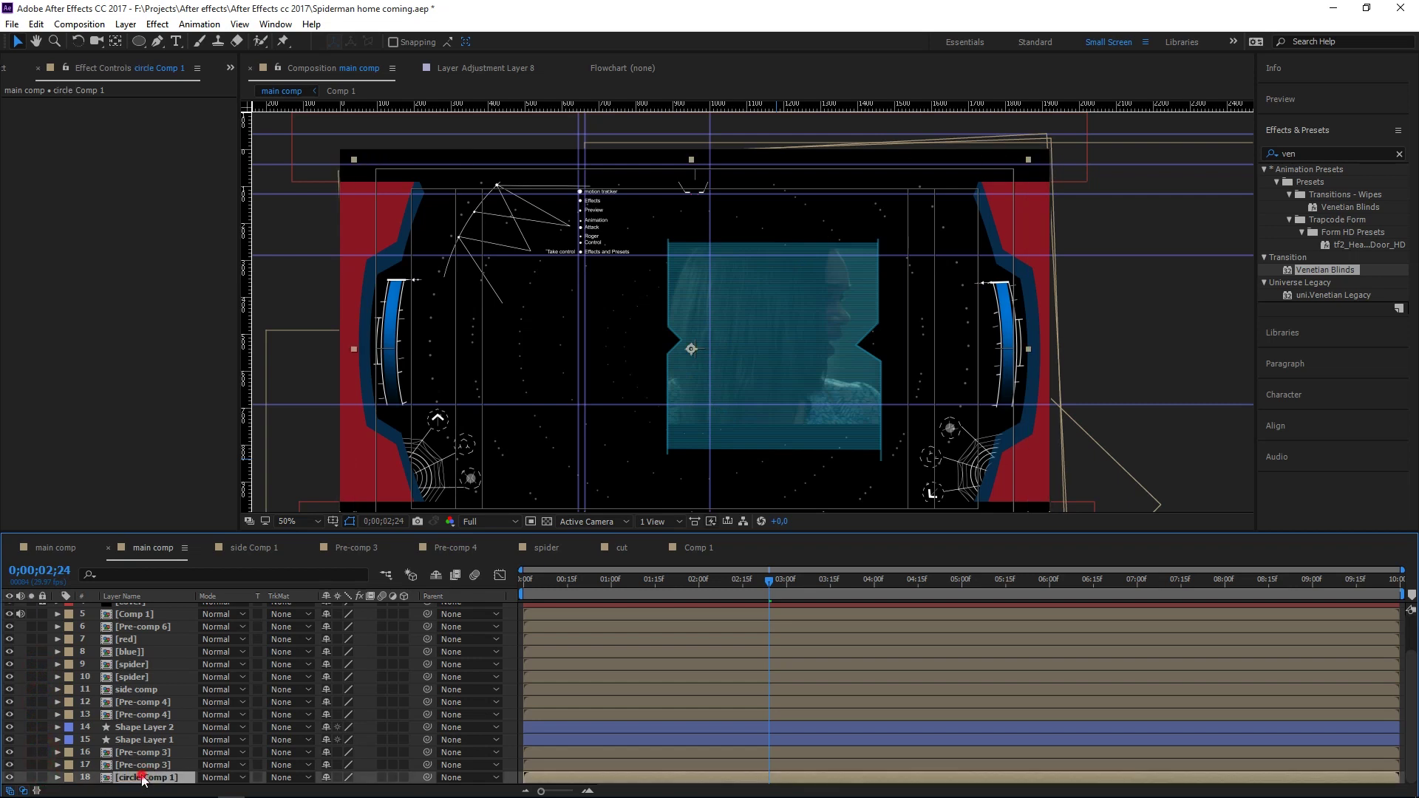
- Select all six circle layers and set their stroke colour to cyan 15ACDE
click(190, 708)
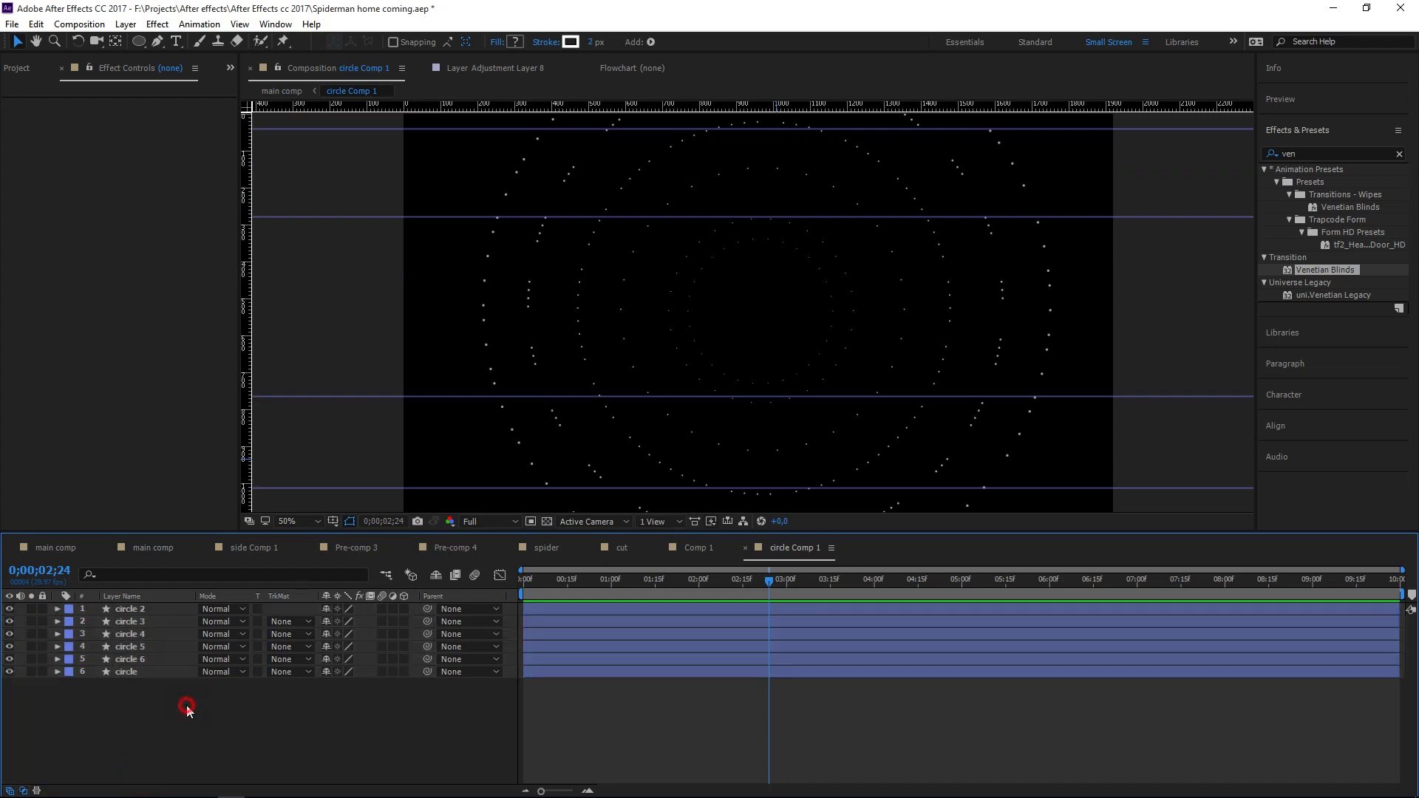
right_click(197, 708)
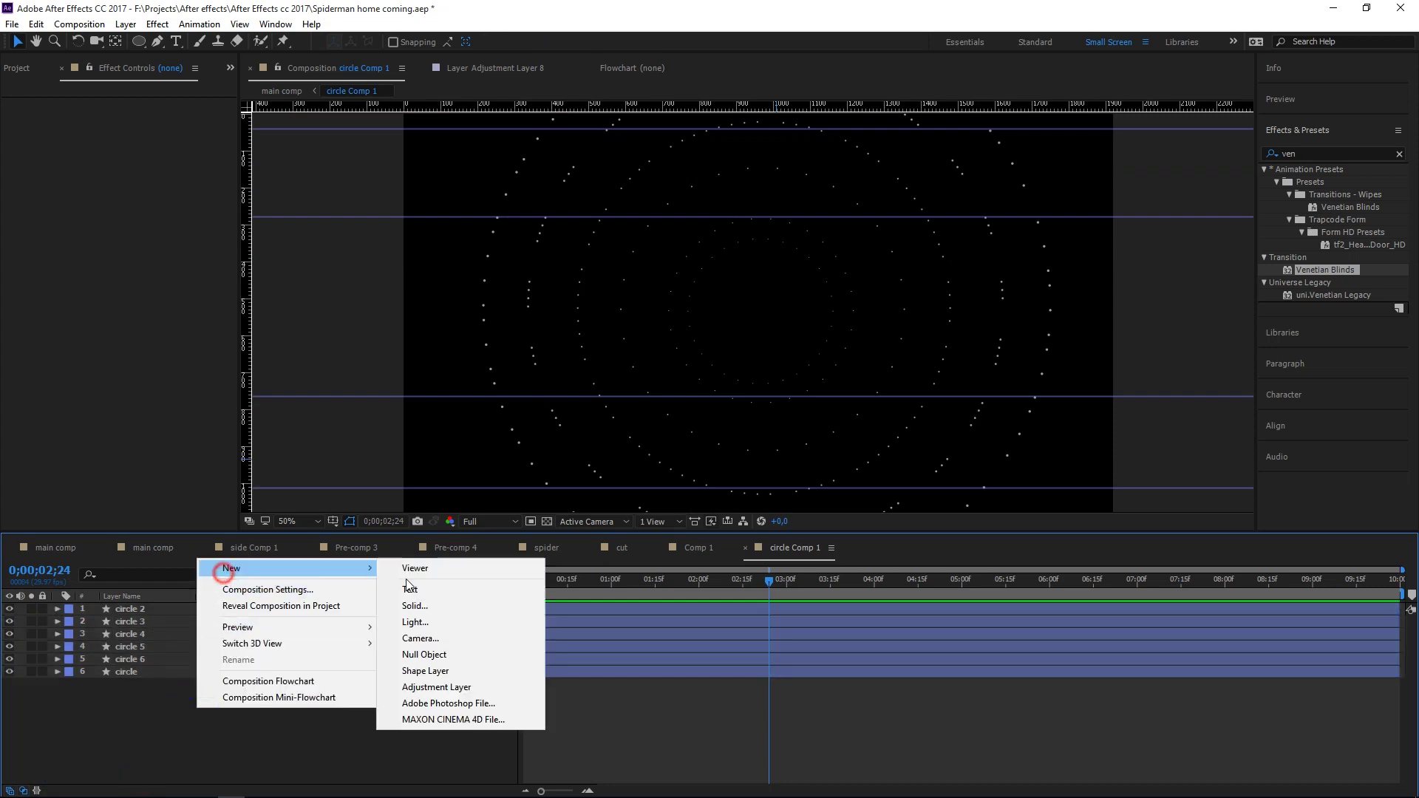
click(190, 741)
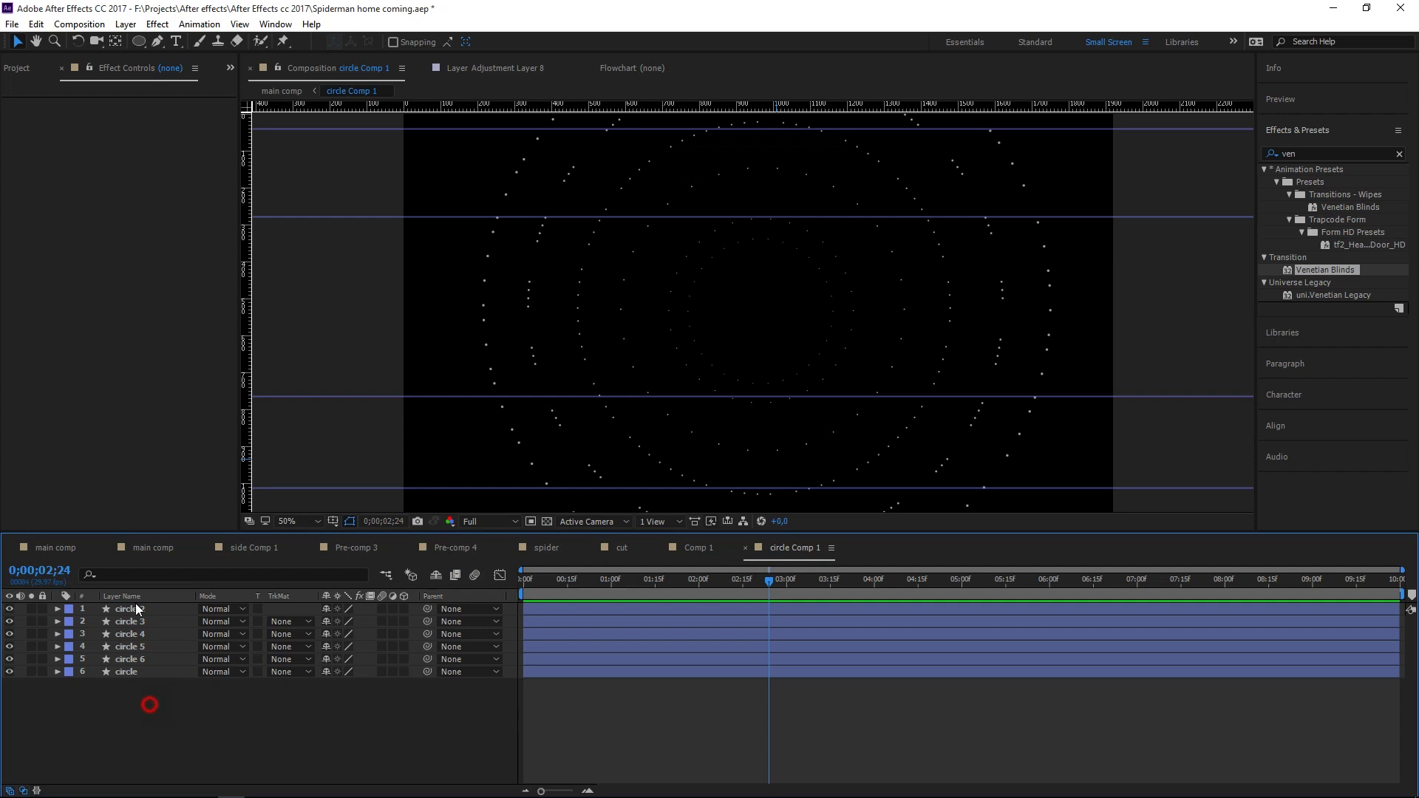
drag(145, 704, 141, 600)
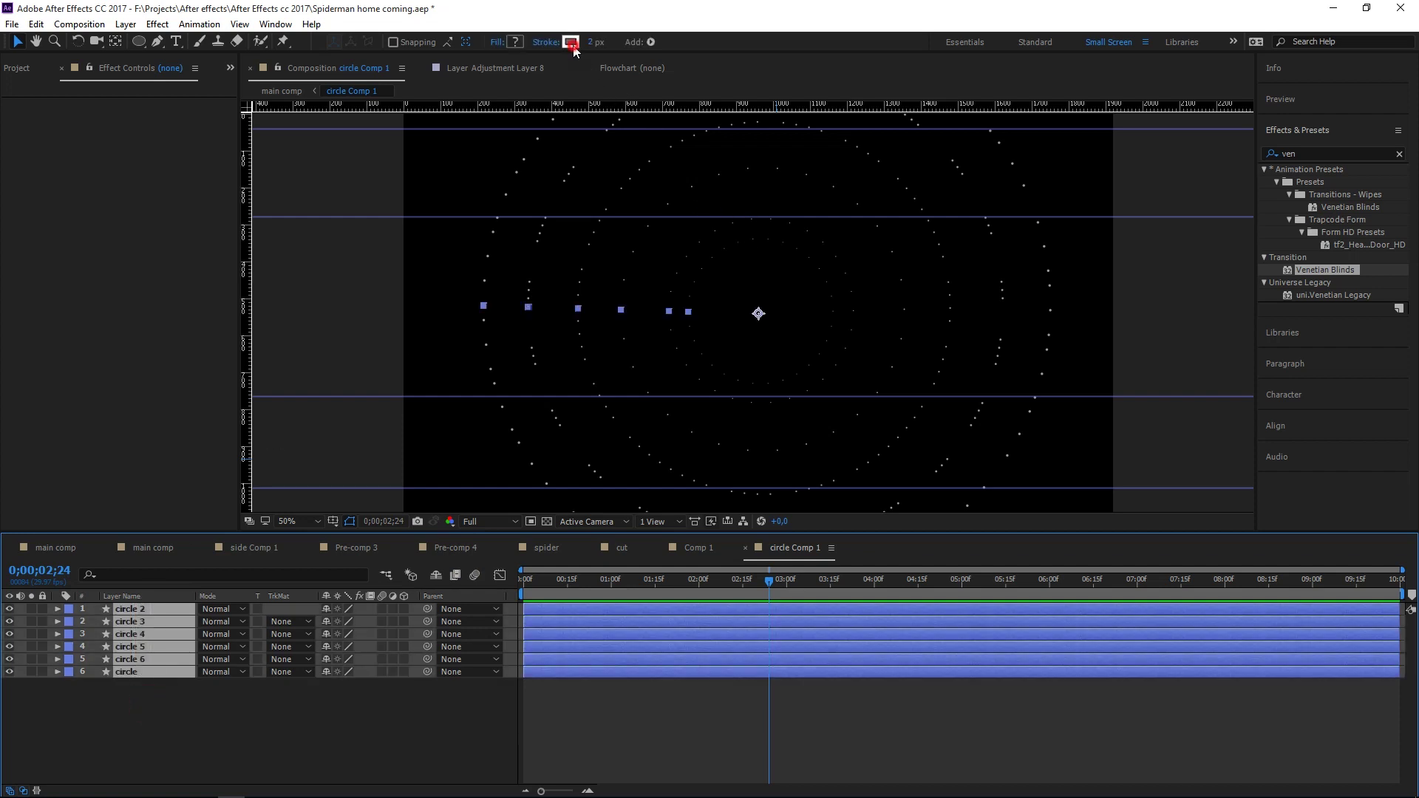
click(572, 43)
click(224, 531)
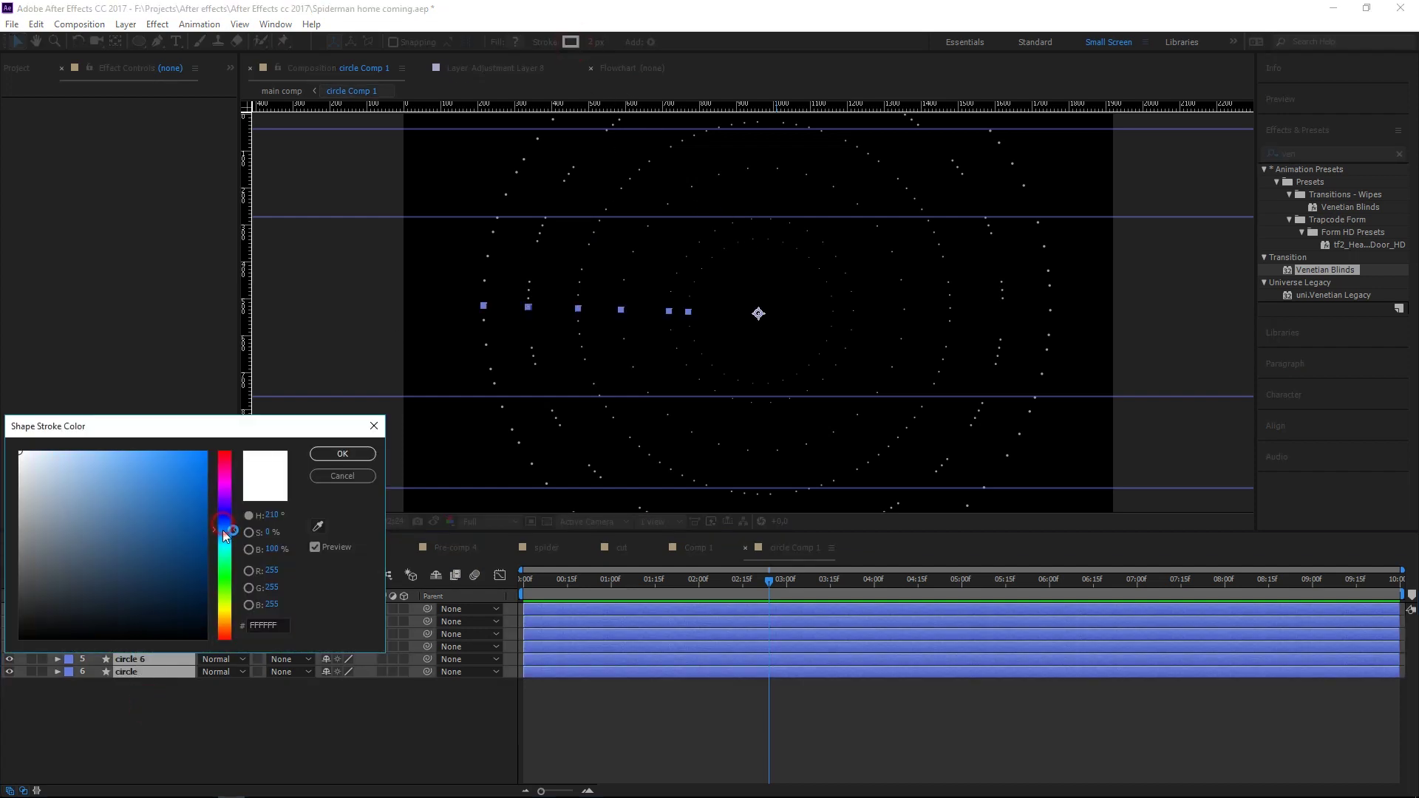
drag(181, 499, 172, 484)
drag(235, 531, 235, 529)
drag(172, 484, 190, 476)
drag(217, 533, 216, 543)
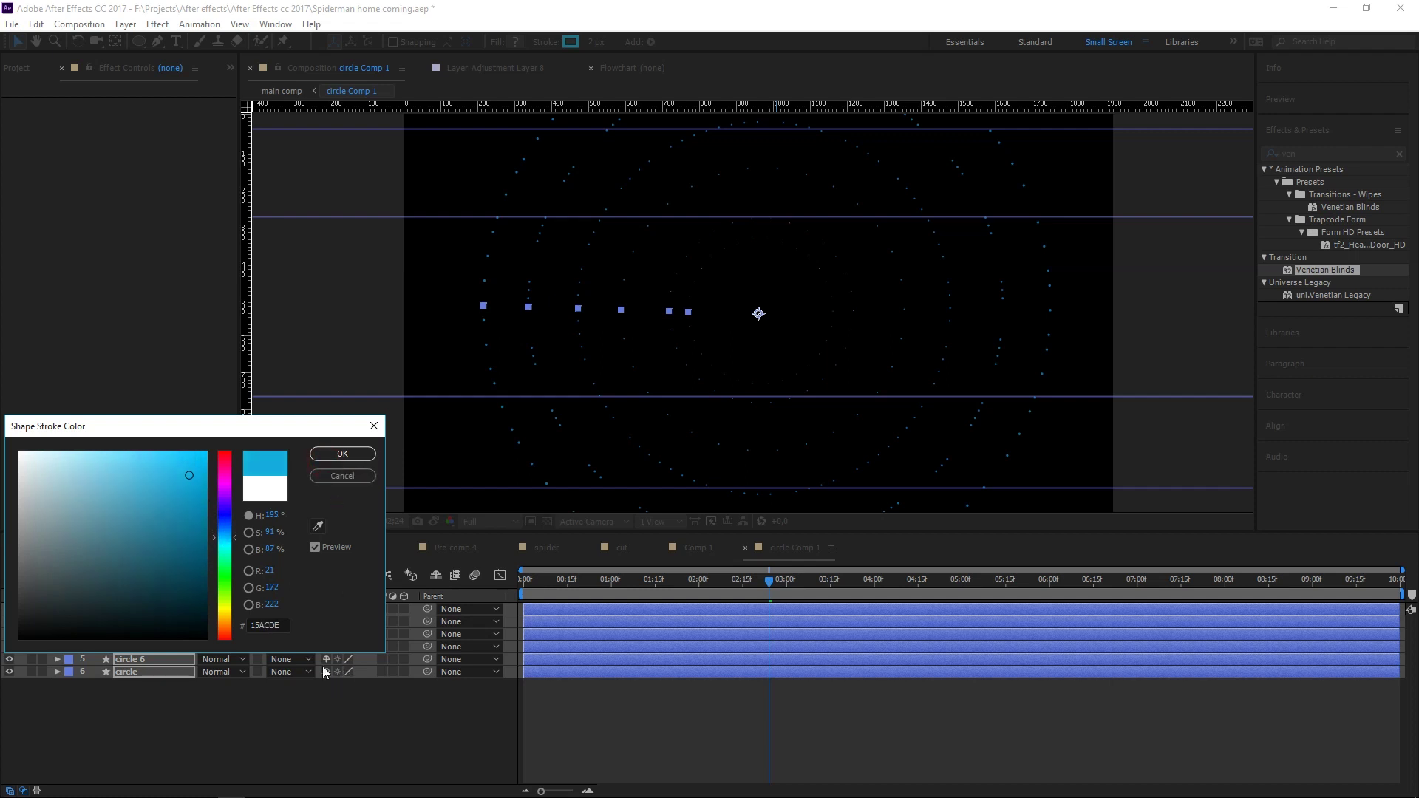
click(343, 454)
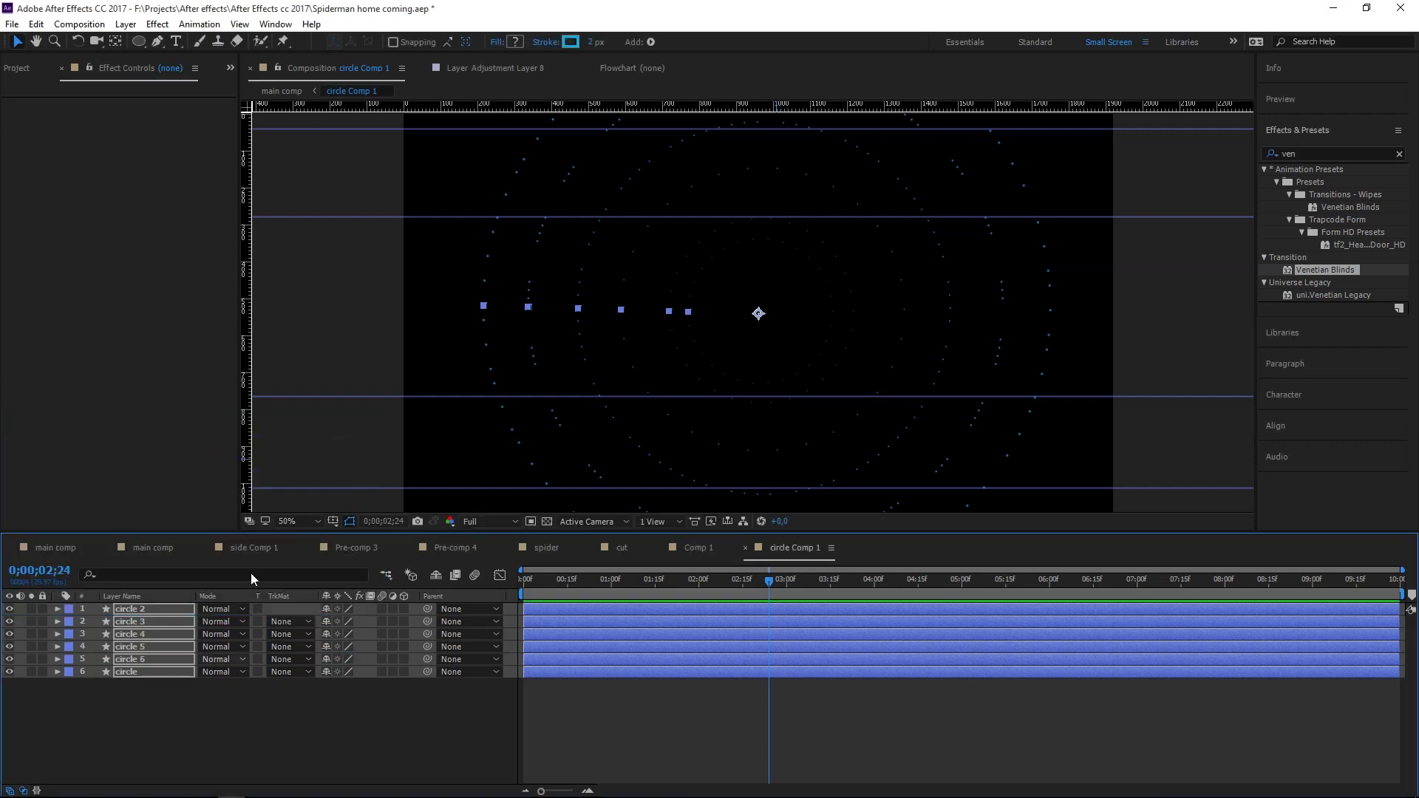
- Copy the 15ACDE hex value from the stroke colour picker and return to the main comp
click(570, 42)
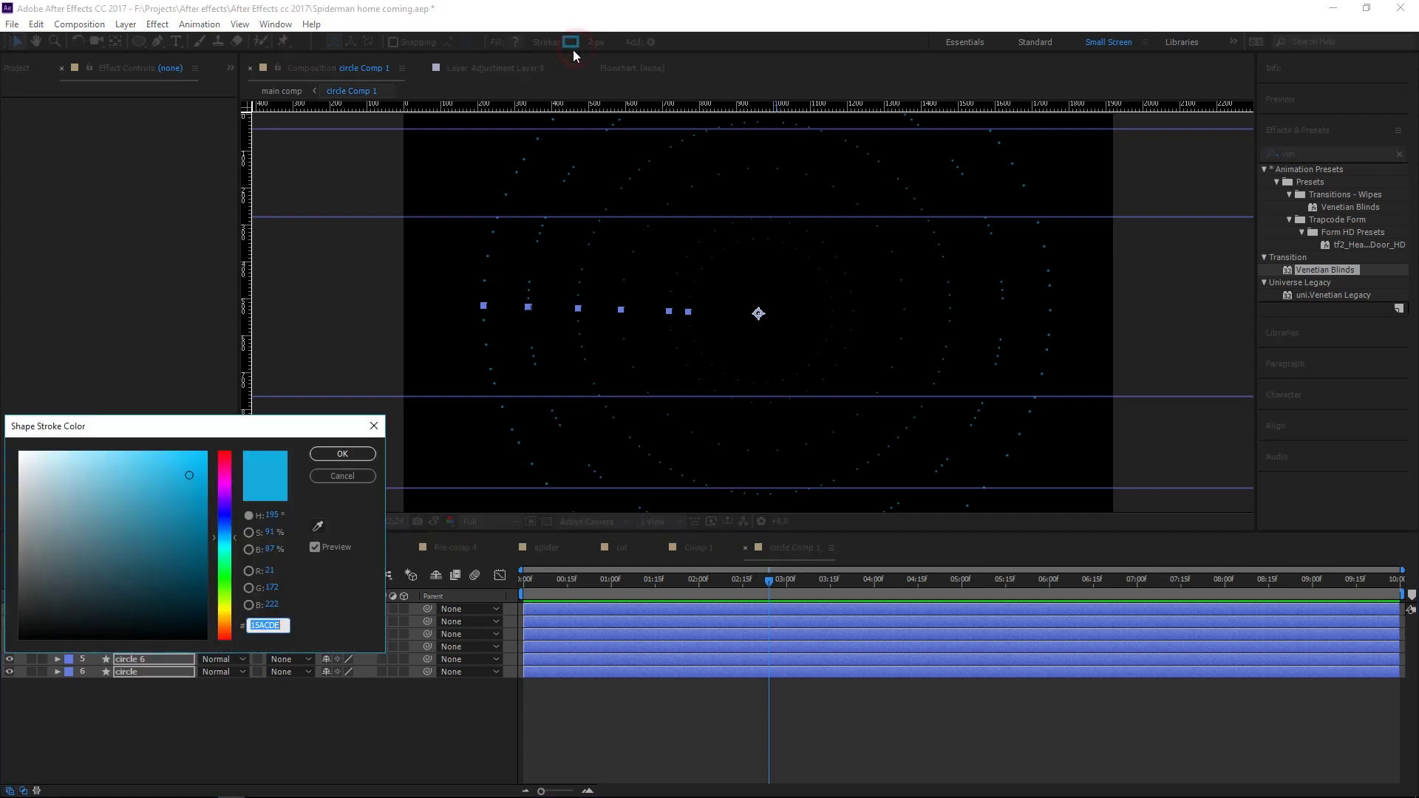
right_click(266, 626)
click(302, 477)
click(341, 454)
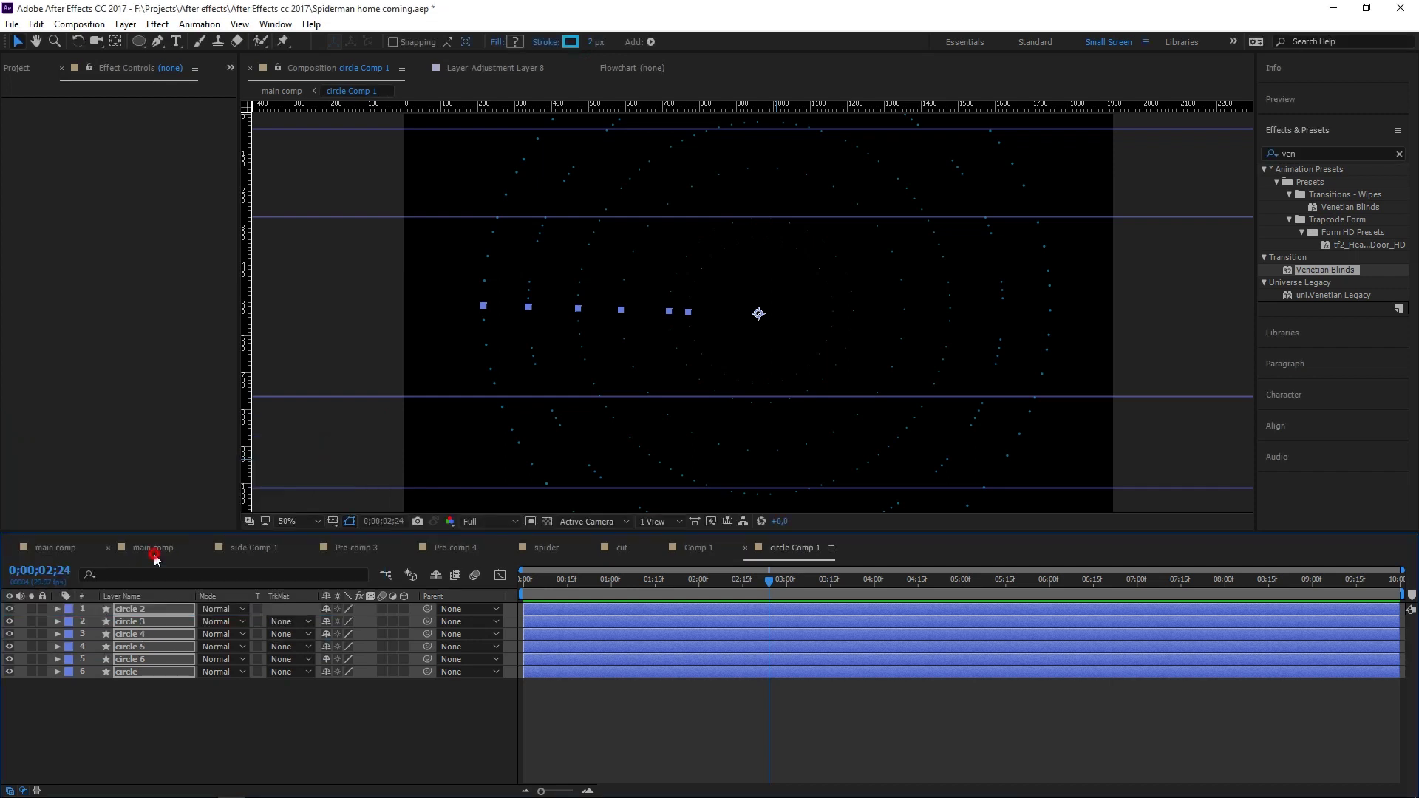
click(155, 556)
click(145, 764)
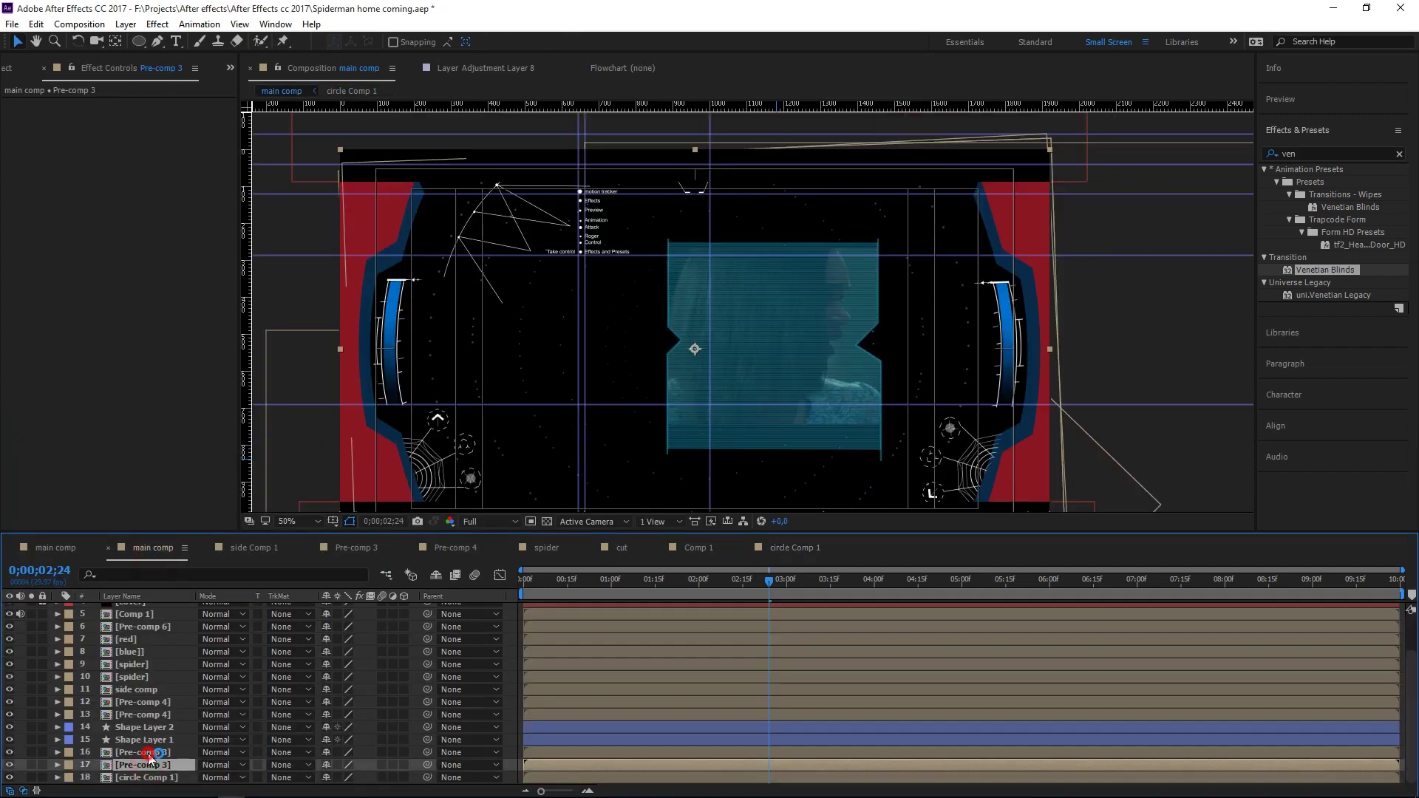
- In Pre-comp 3, paste 15ACDE as the stroke colour of both shape layers
click(148, 752)
click(148, 765)
double_click(147, 765)
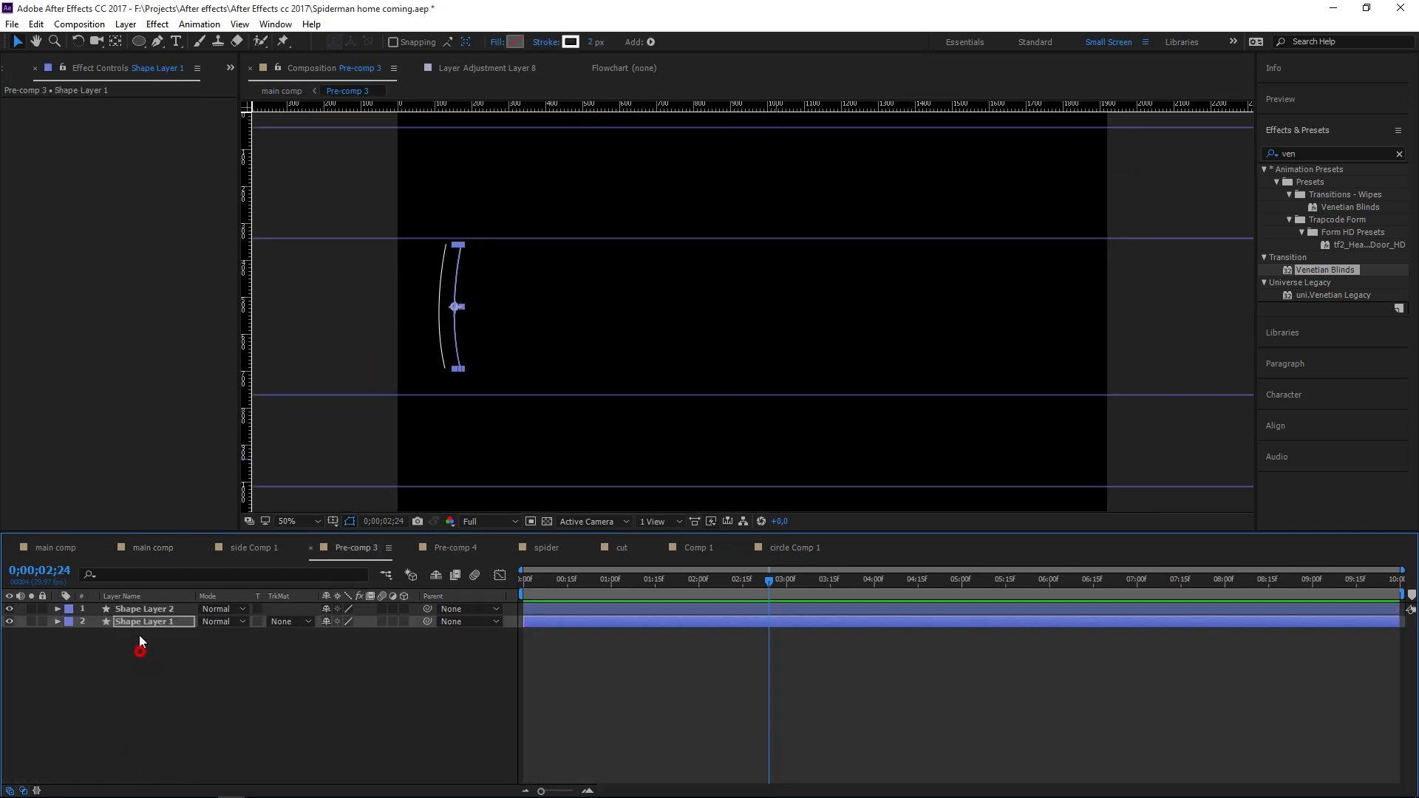
right_click(151, 669)
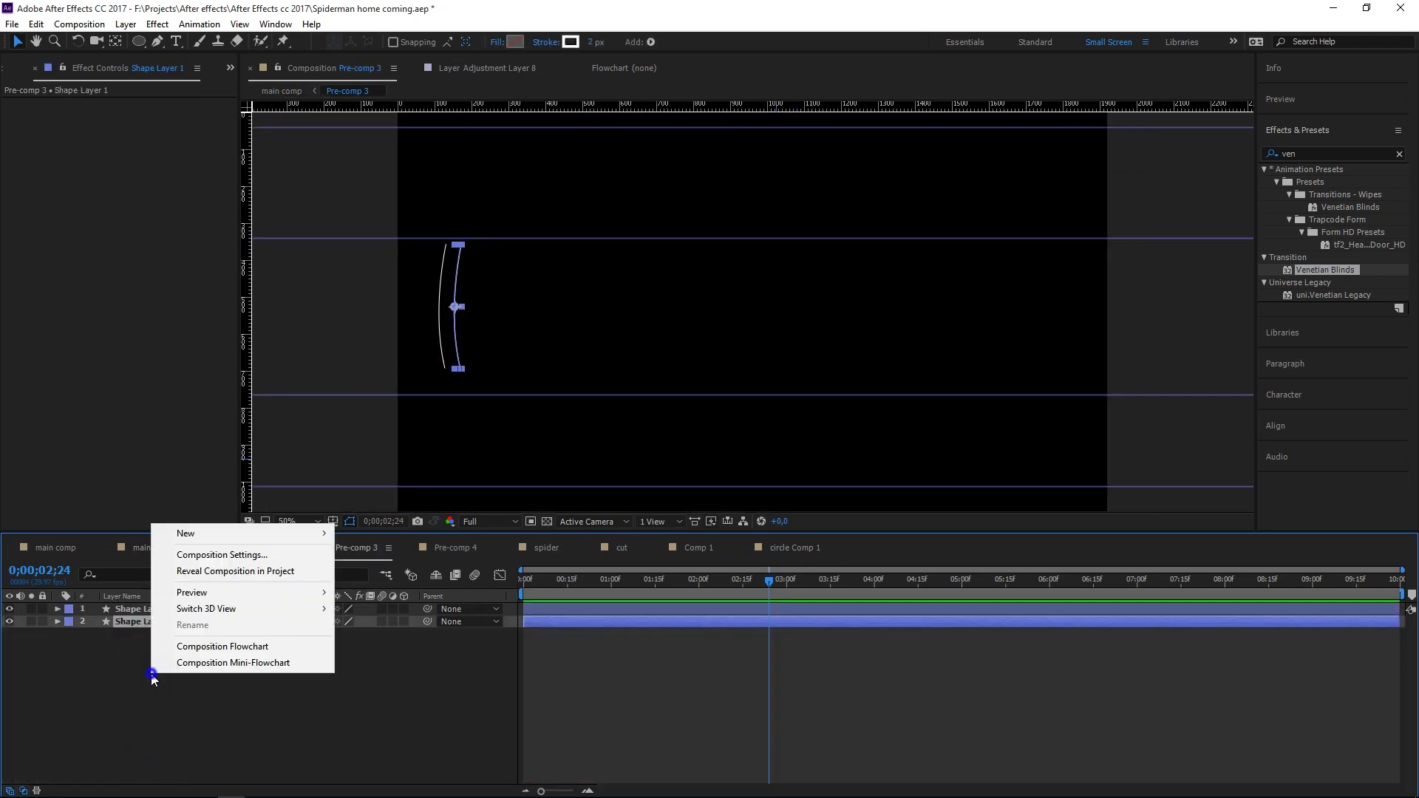
click(113, 702)
drag(143, 637, 155, 577)
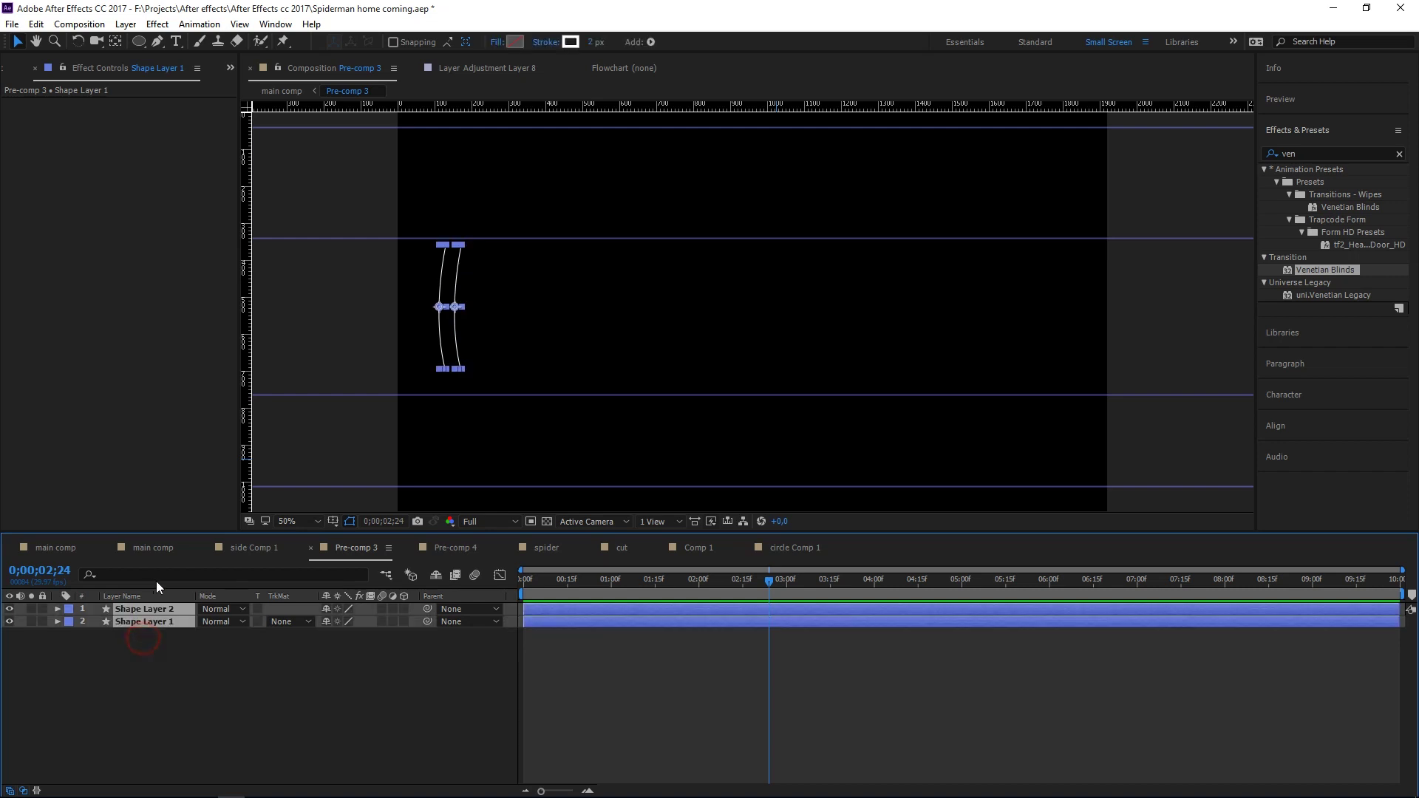
click(572, 44)
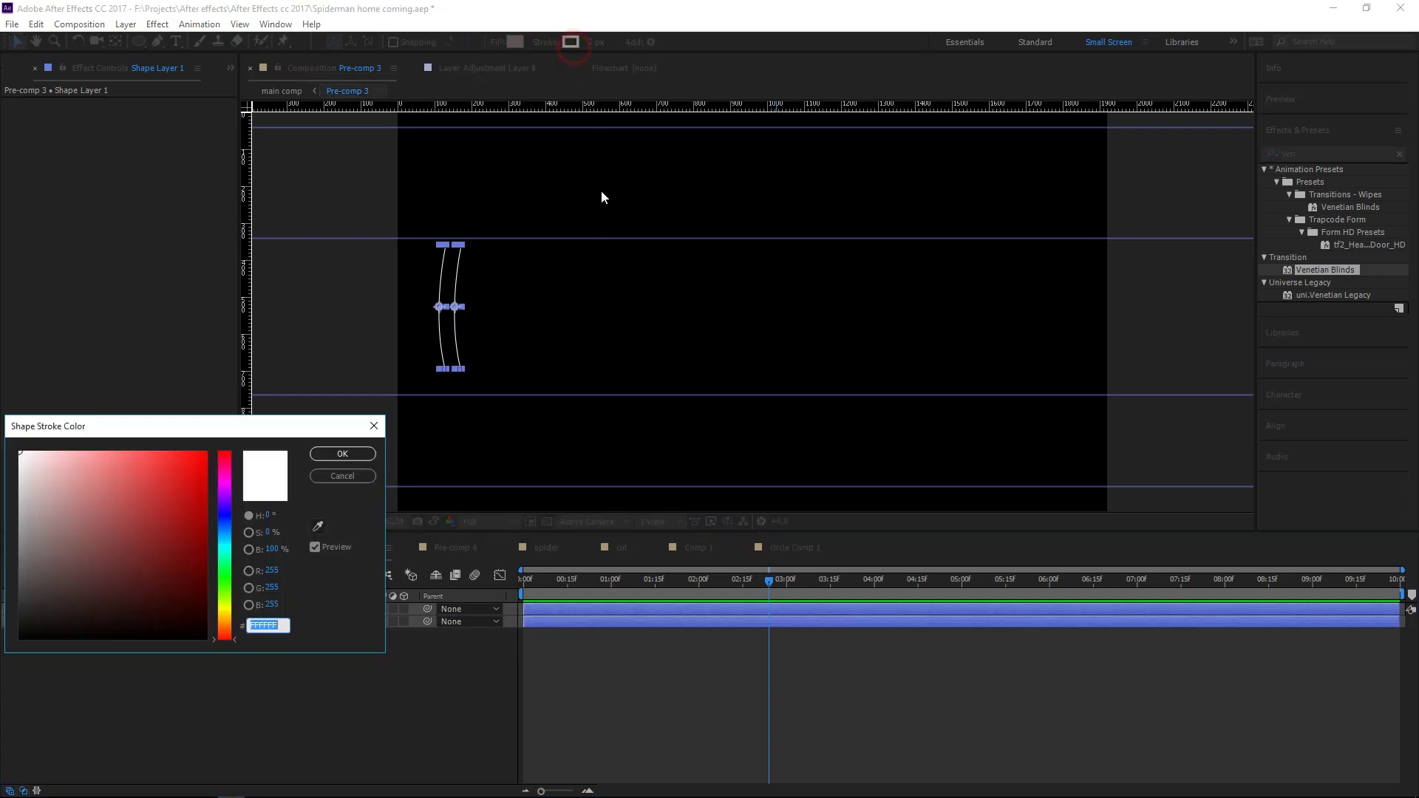
right_click(264, 626)
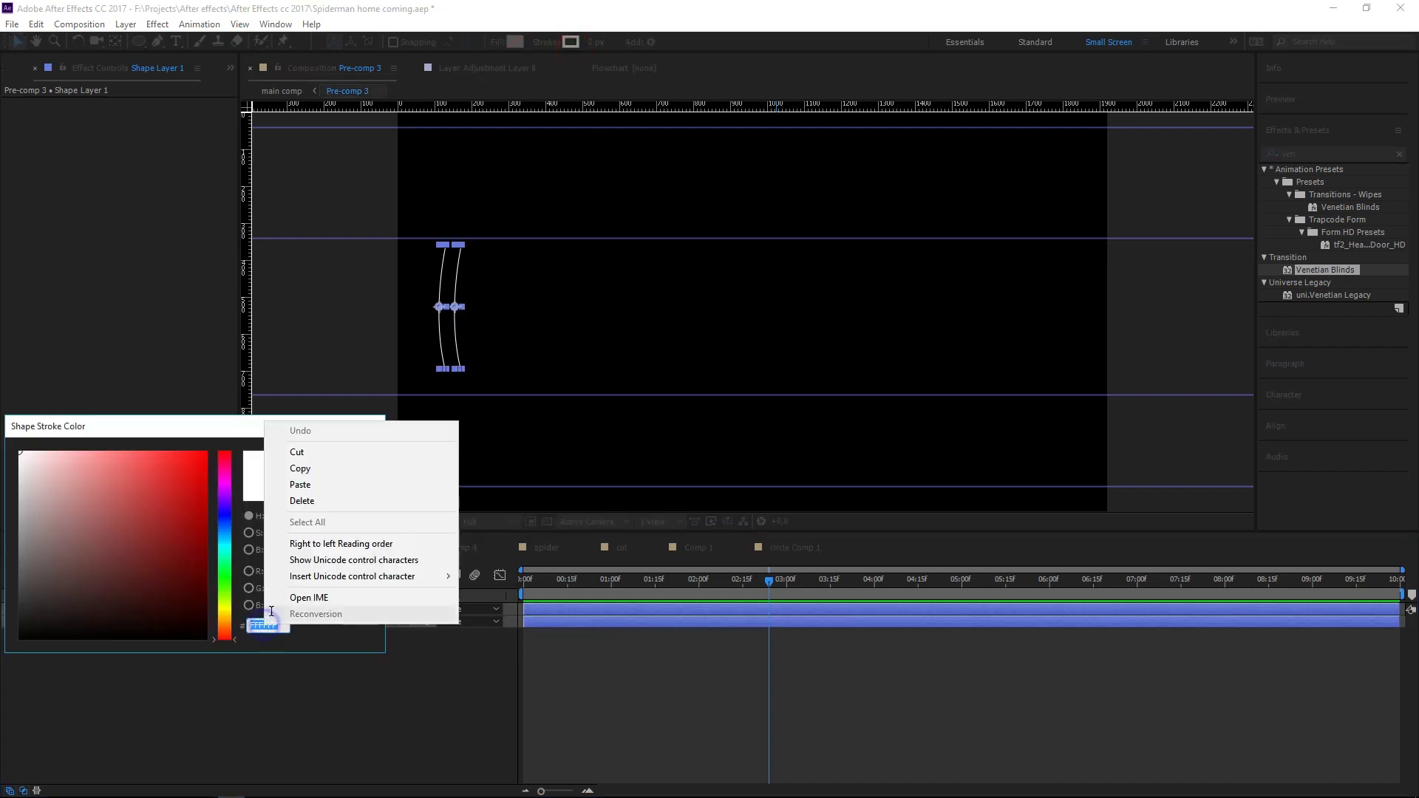
click(318, 486)
click(333, 458)
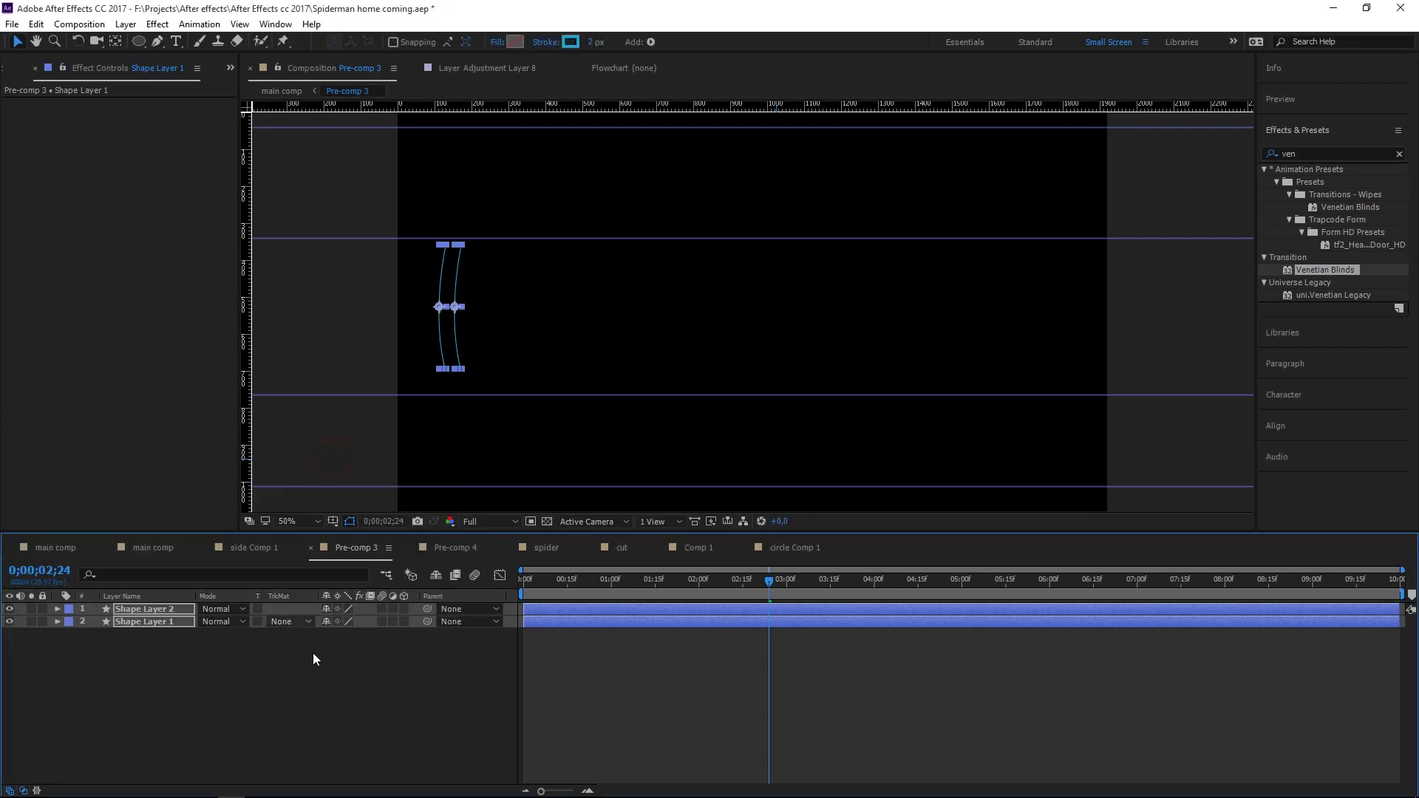
- In the main comp, set Shape Layer 1 and Shape Layer 2 strokes to 15ACDE
click(161, 550)
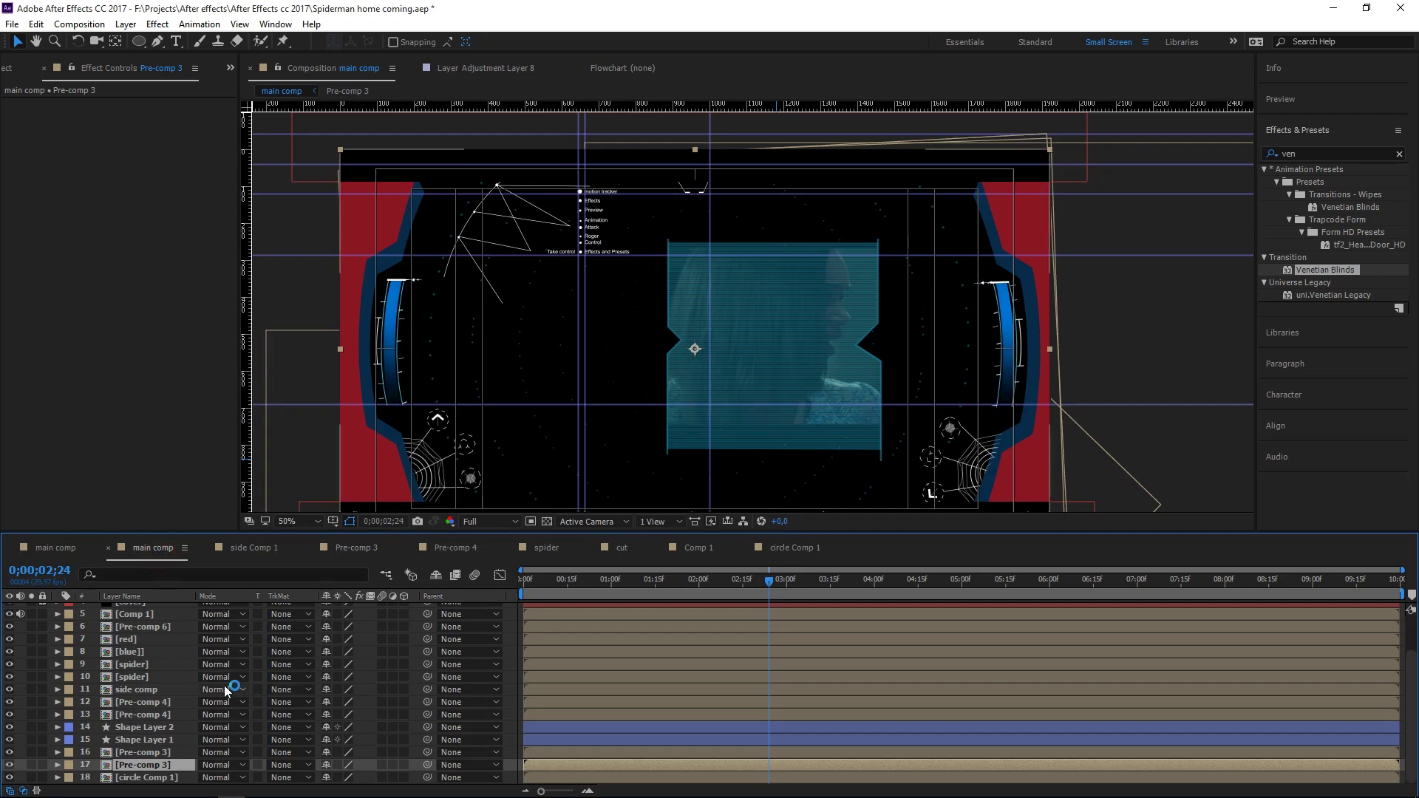
click(153, 740)
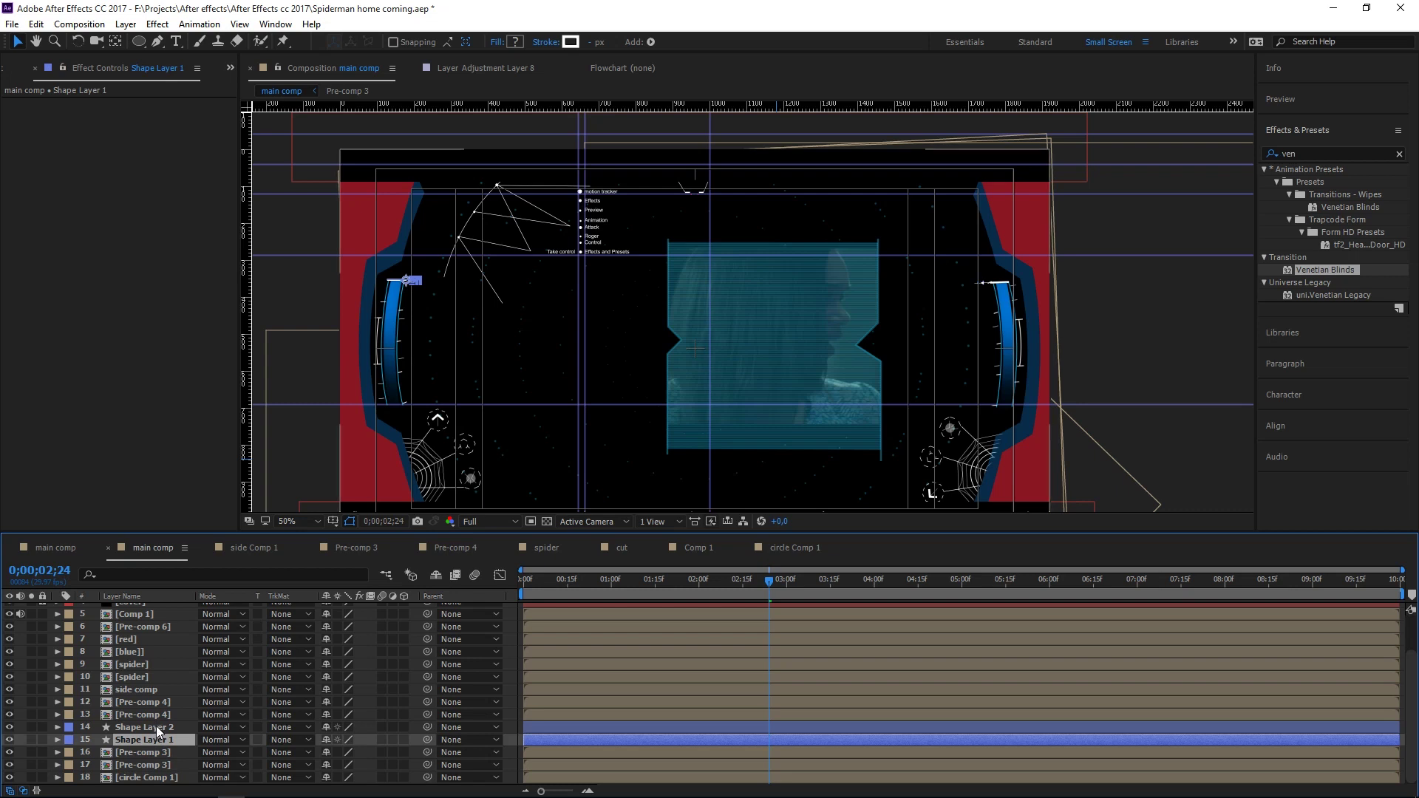
shift+click(157, 726)
click(571, 44)
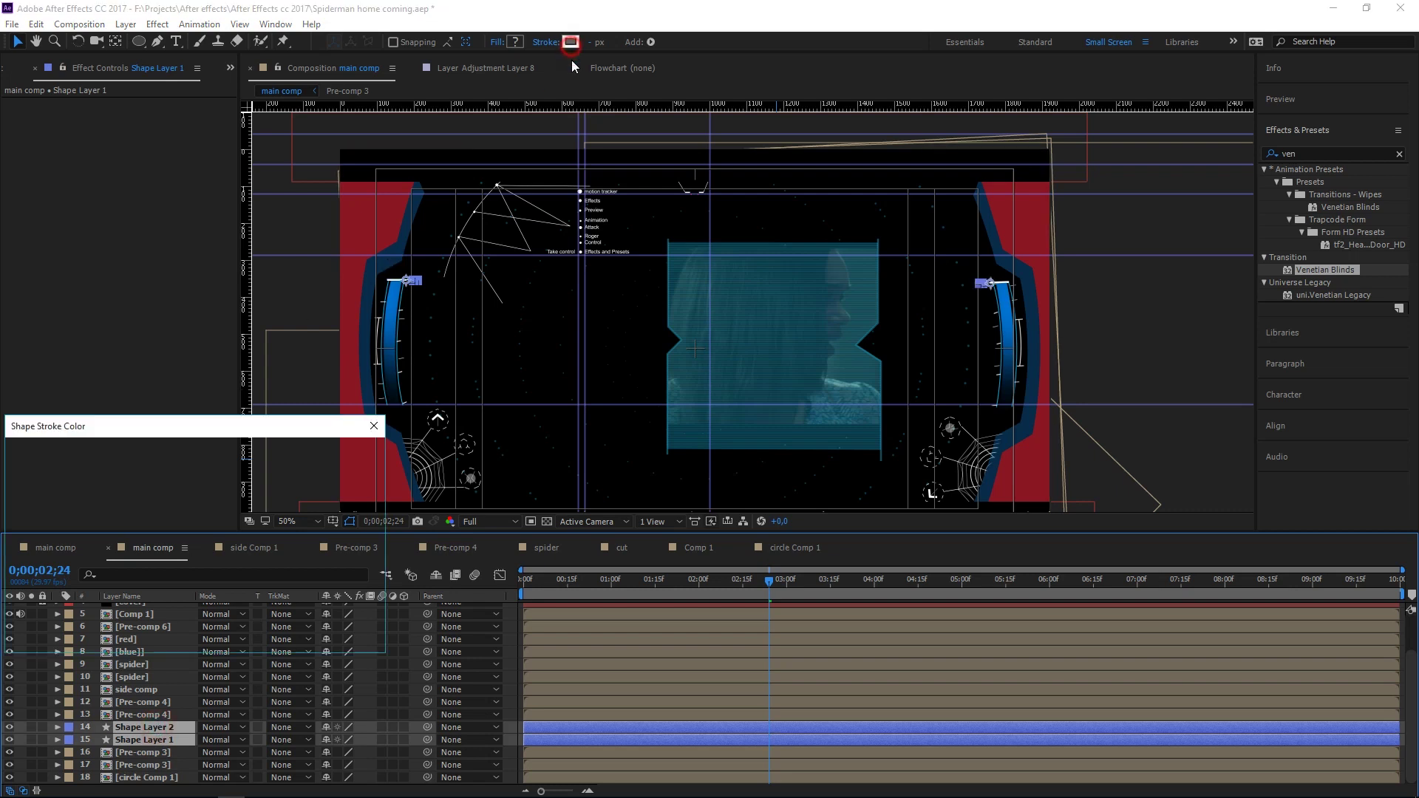
text(15ACDE)
key(Return)
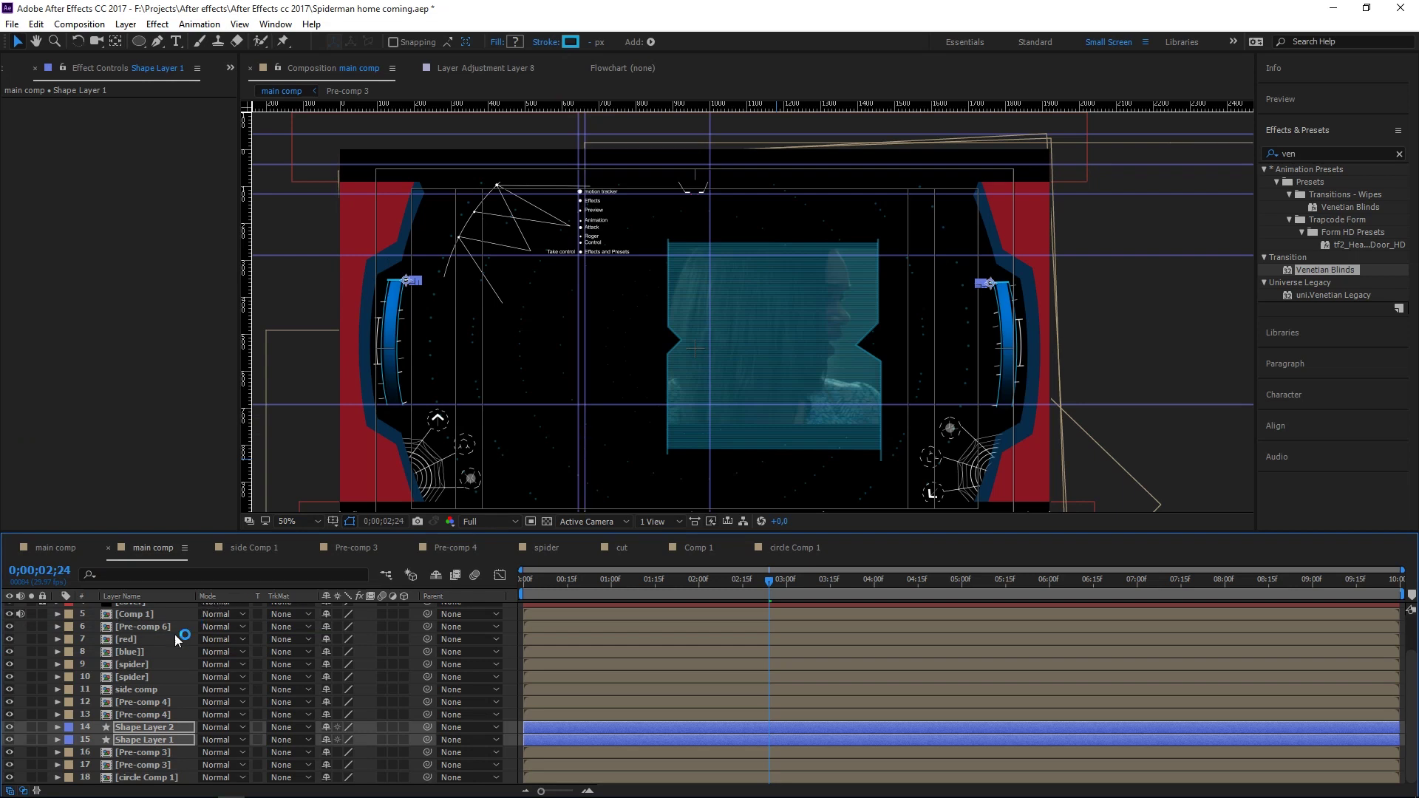
scroll(140, 710, up, 1)
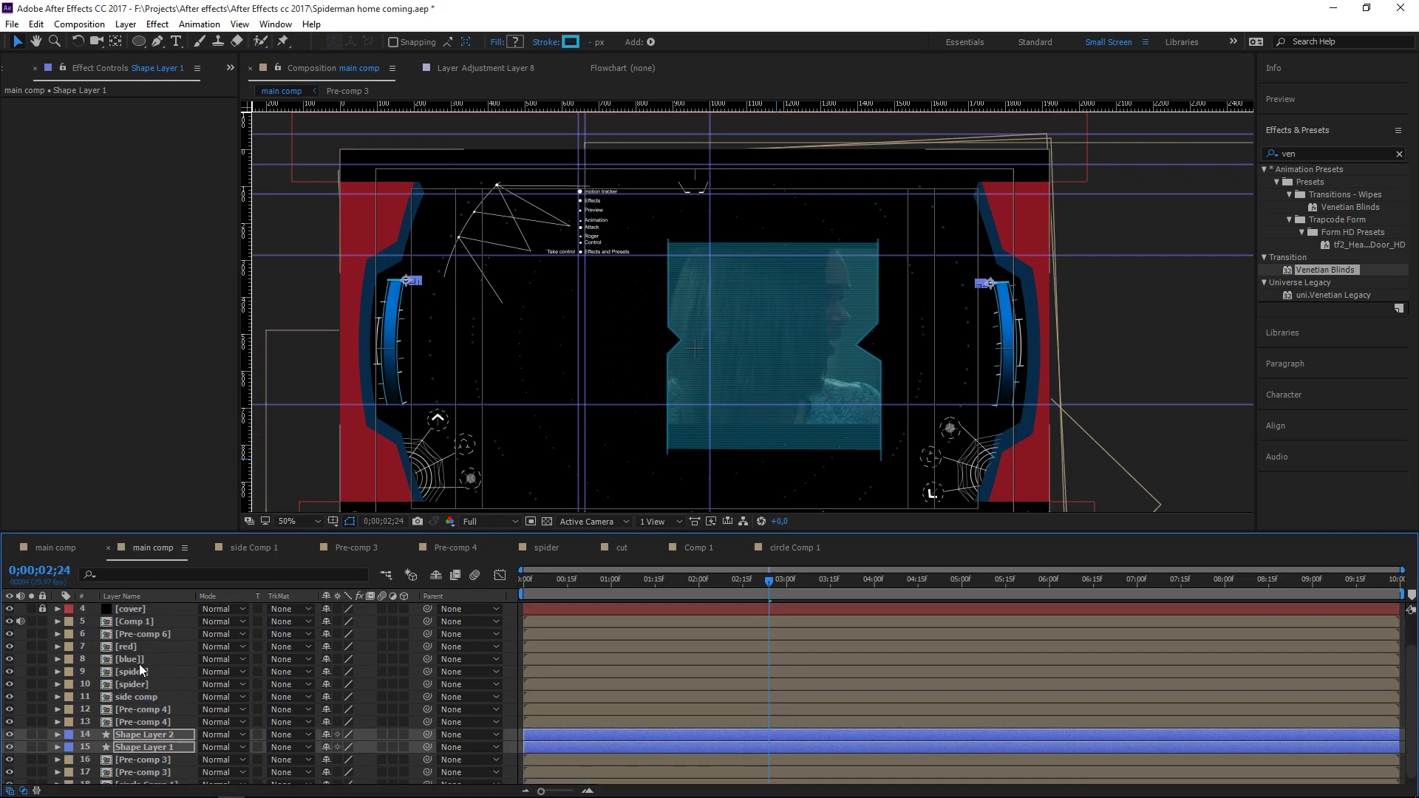
click(137, 622)
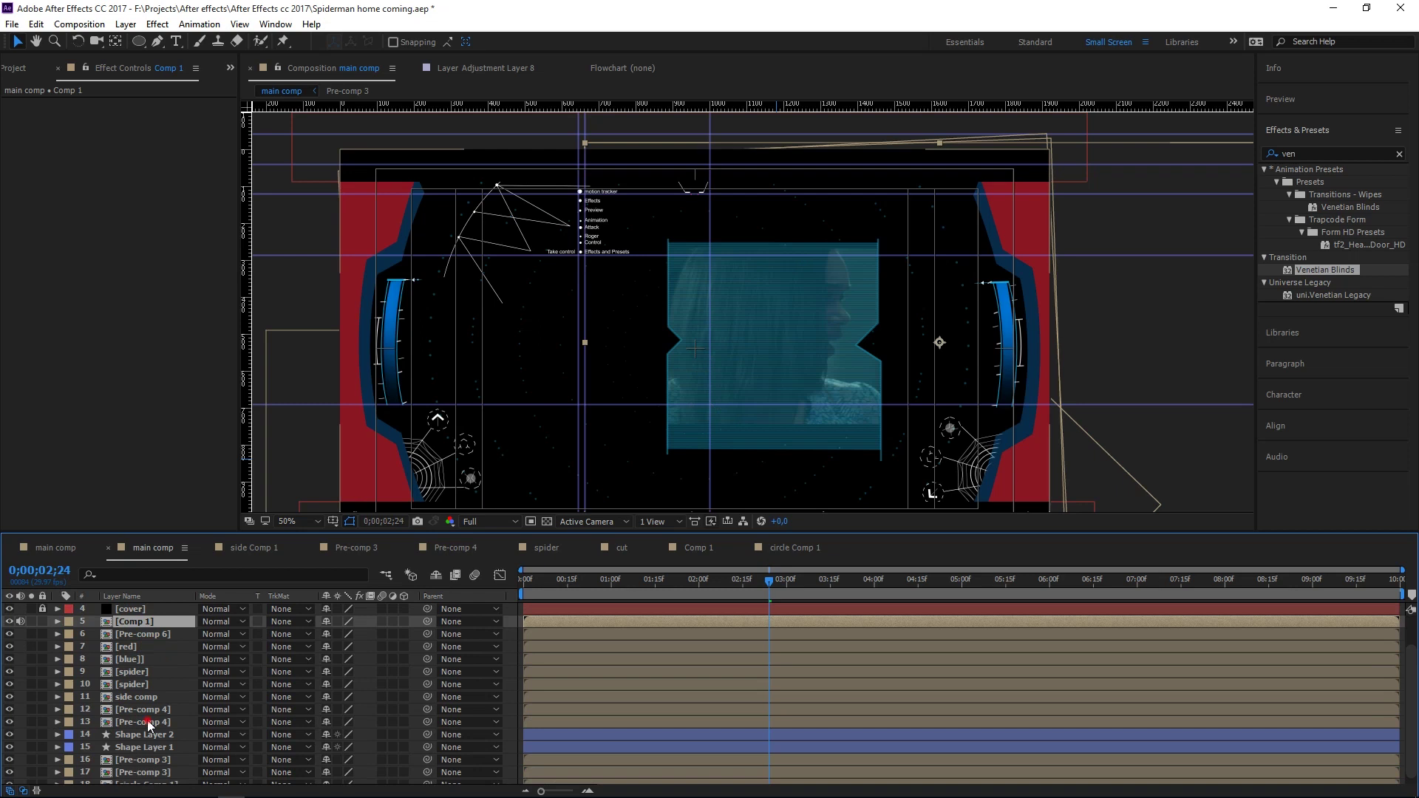
- In Pre-comp 4, set all four shape layers' stroke colour to 00aeff
ctrl+click(148, 723)
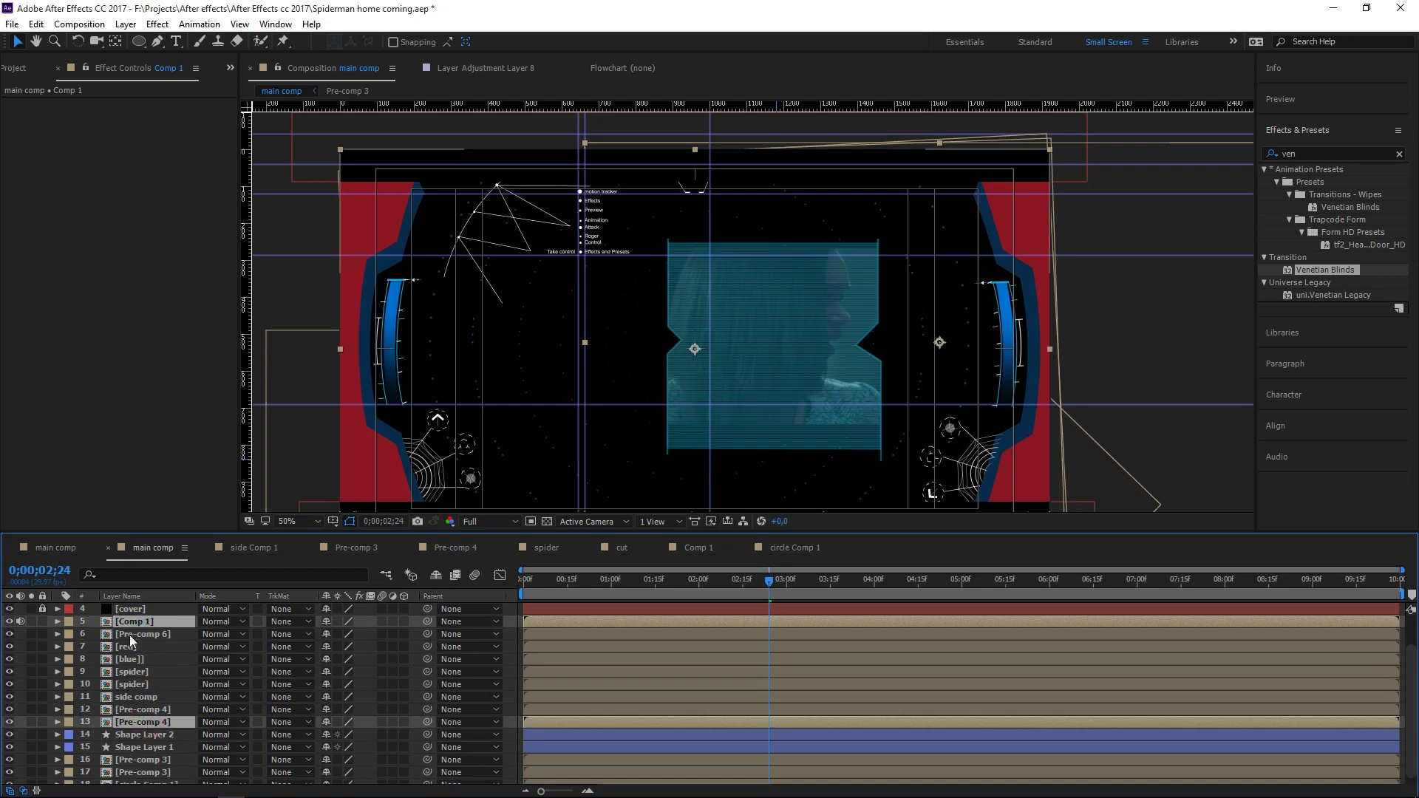
shift+click(130, 635)
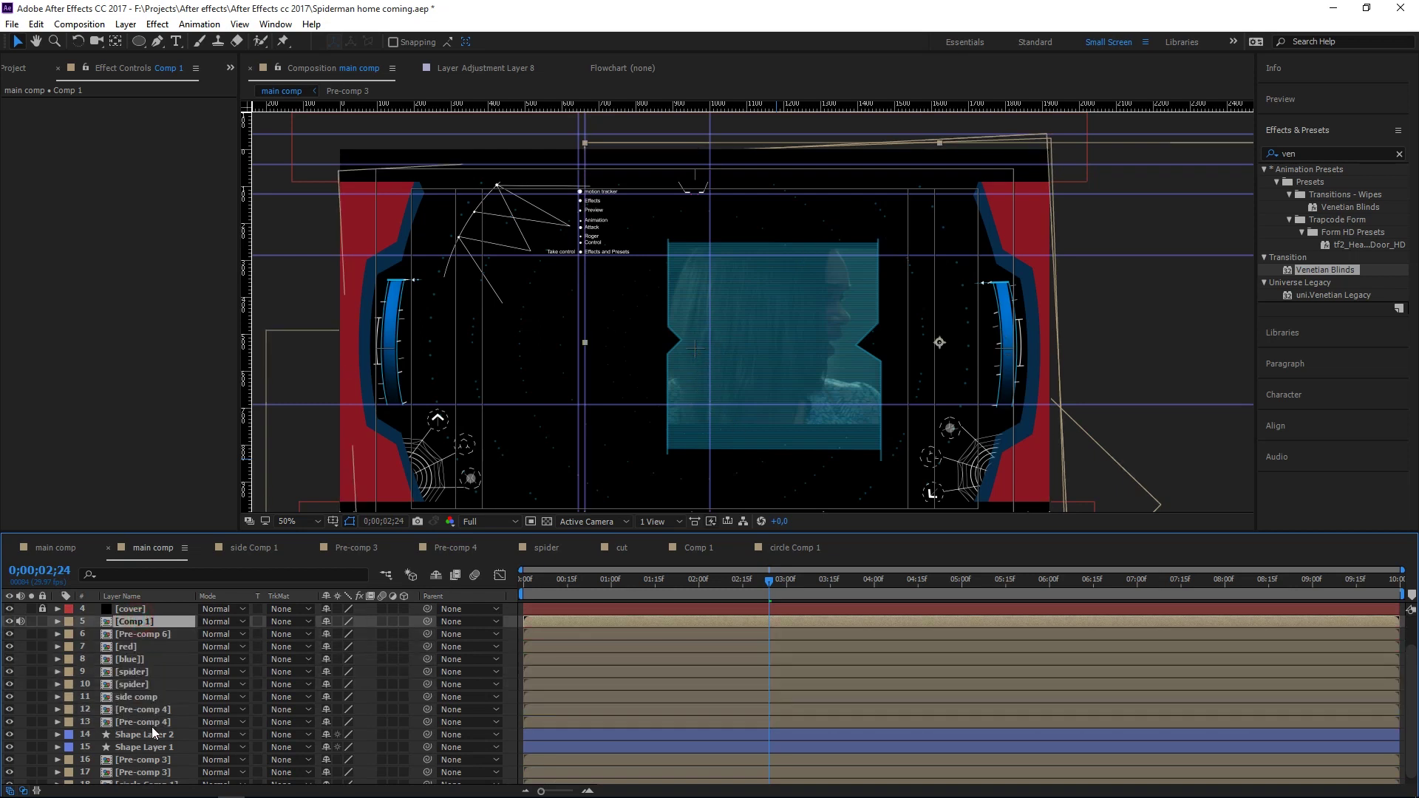
double_click(150, 722)
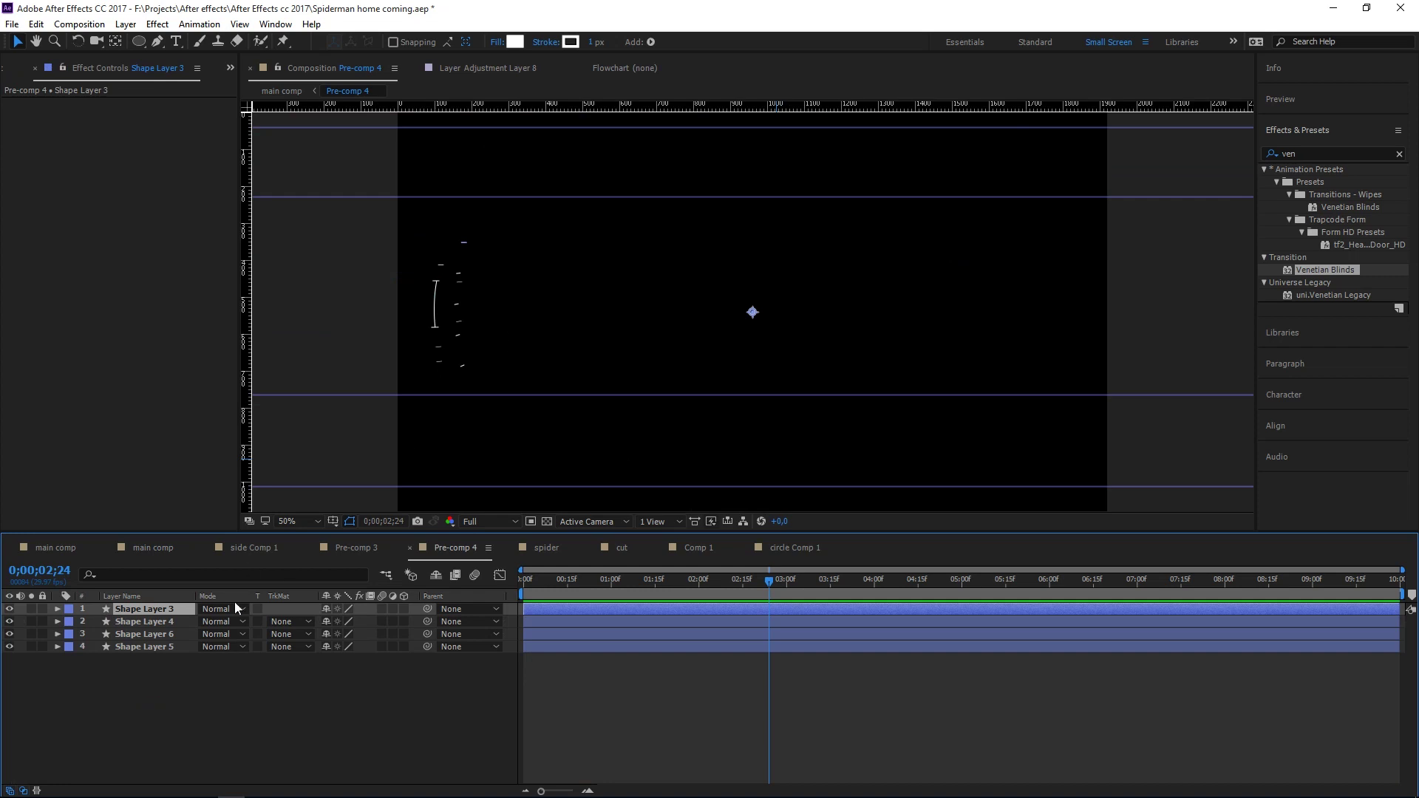
drag(180, 658, 162, 583)
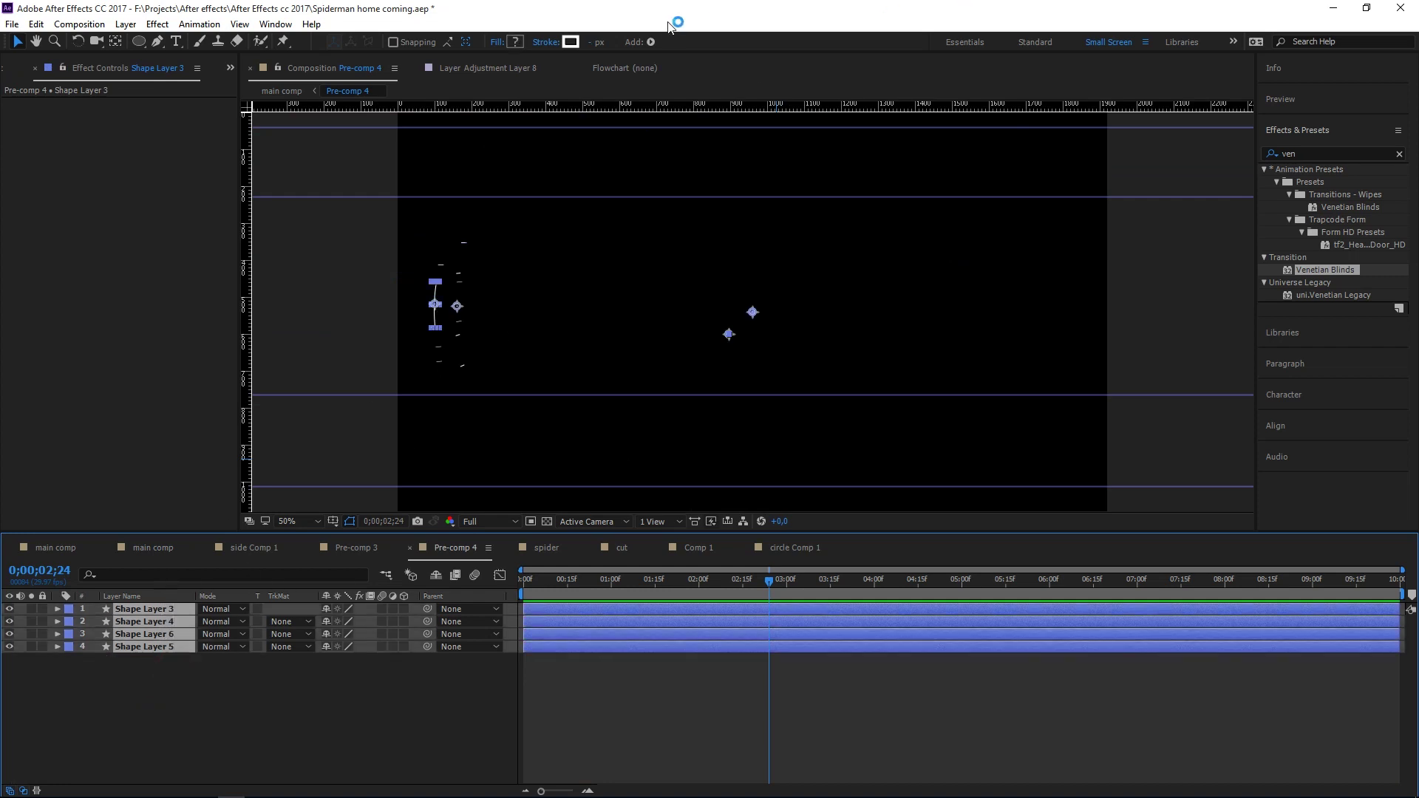
click(570, 44)
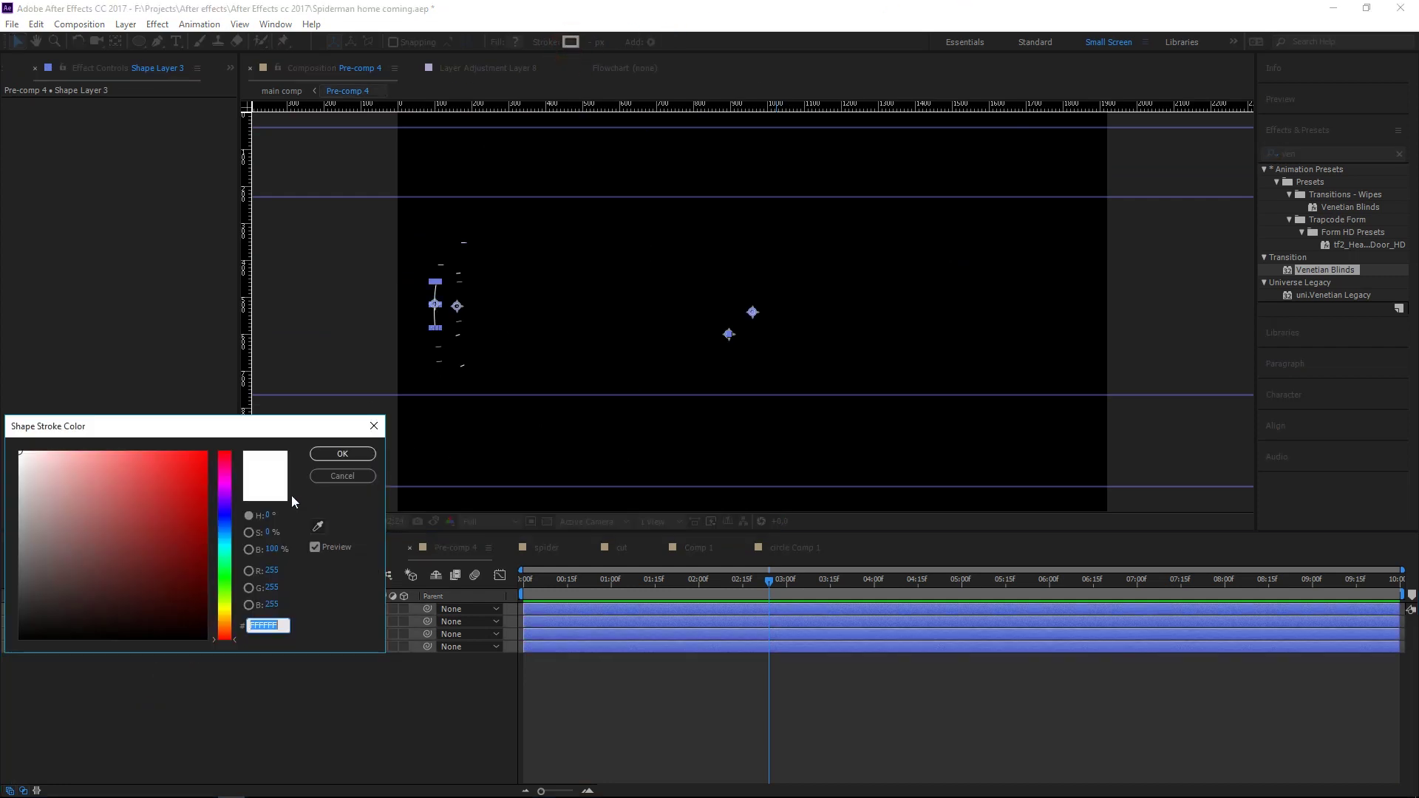
text(00aeff)
key(Return)
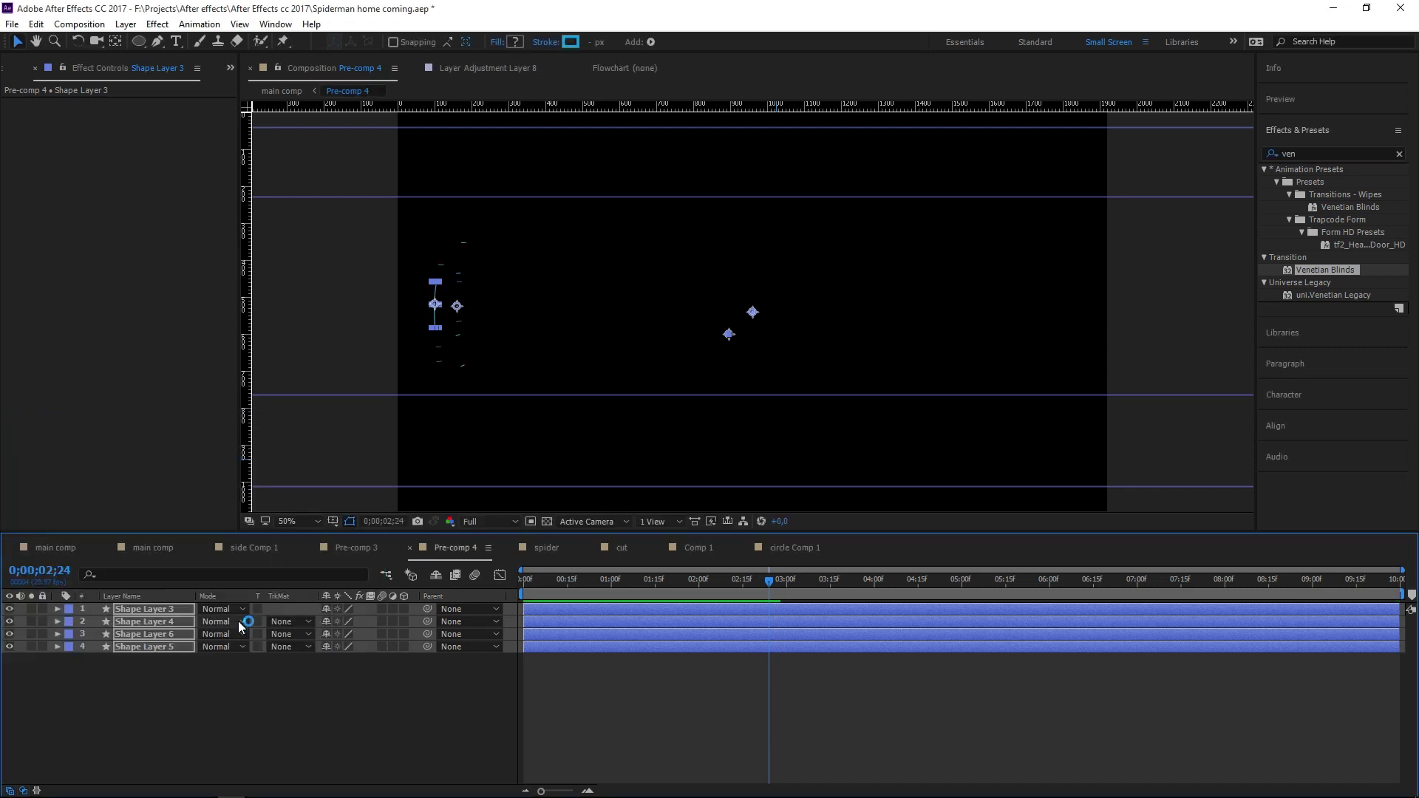
- Recheck Pre-comp 4 from the main comp, then open Pre-comp 5
click(158, 547)
click(147, 710)
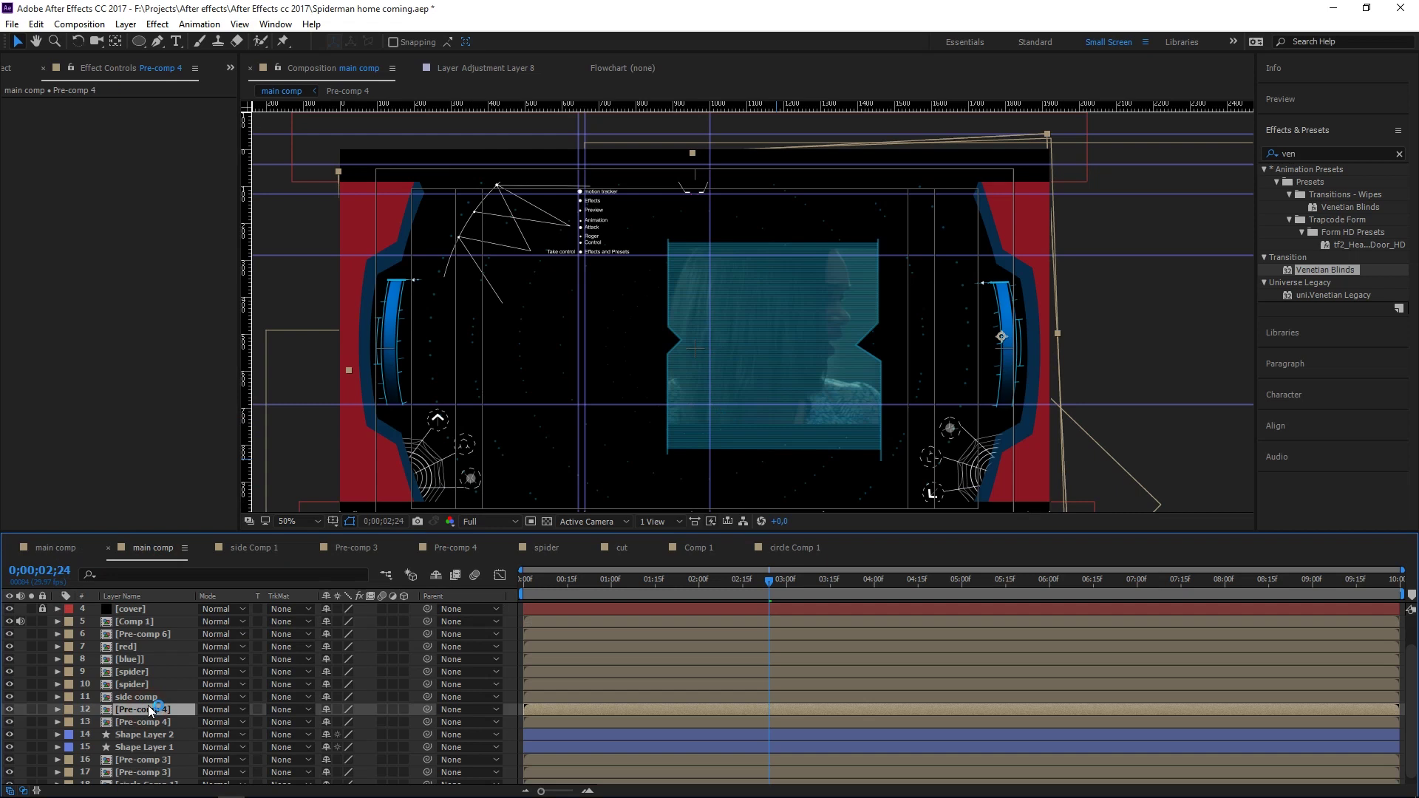
double_click(152, 714)
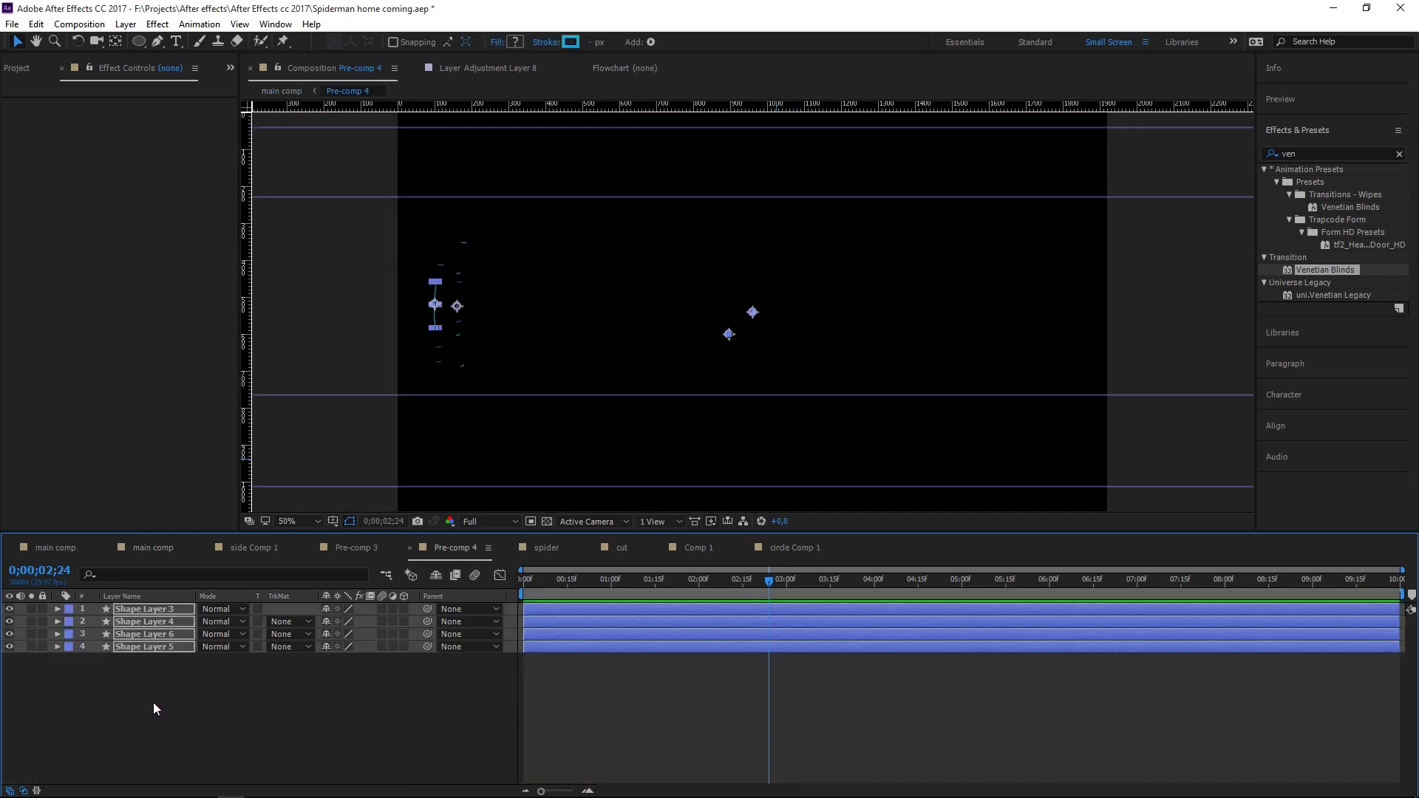
click(162, 549)
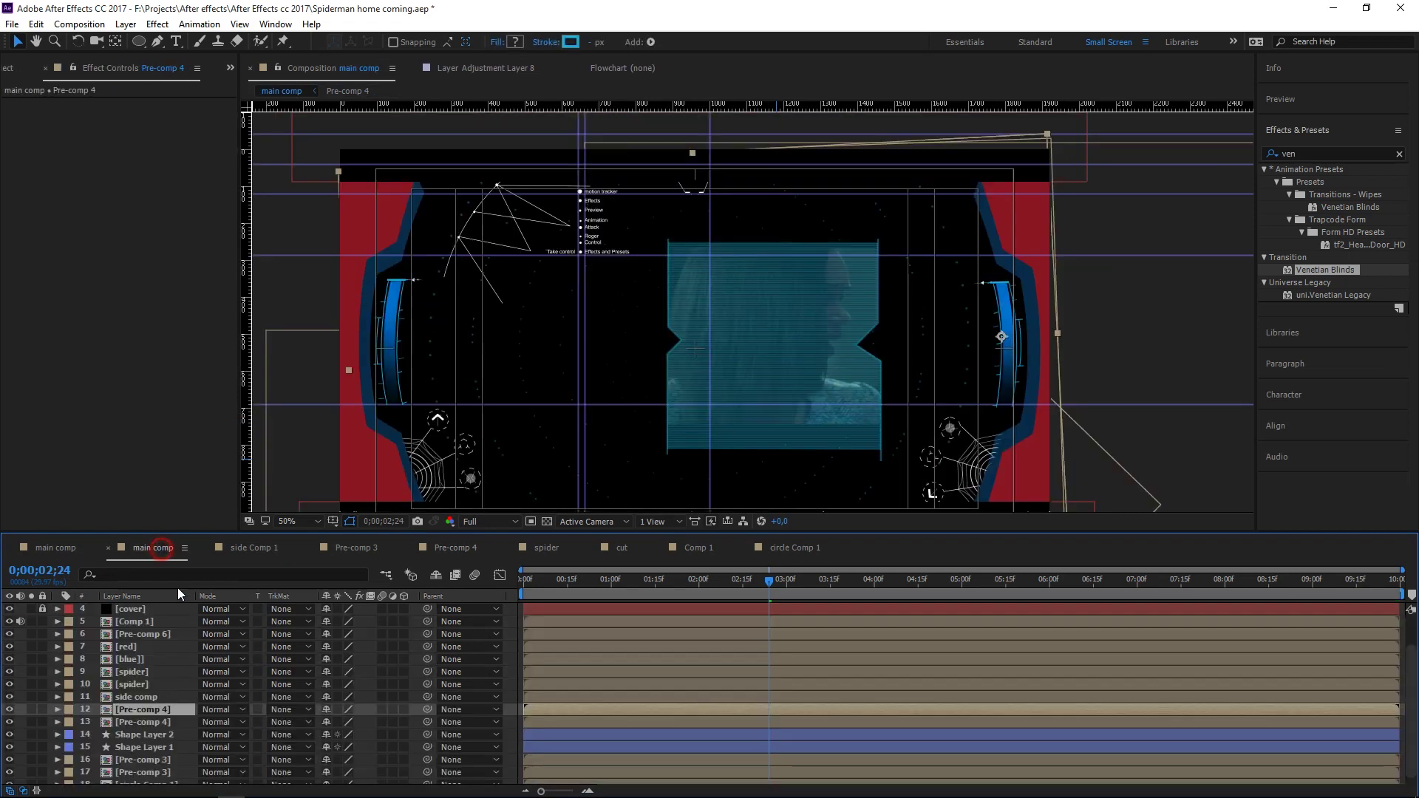
double_click(130, 697)
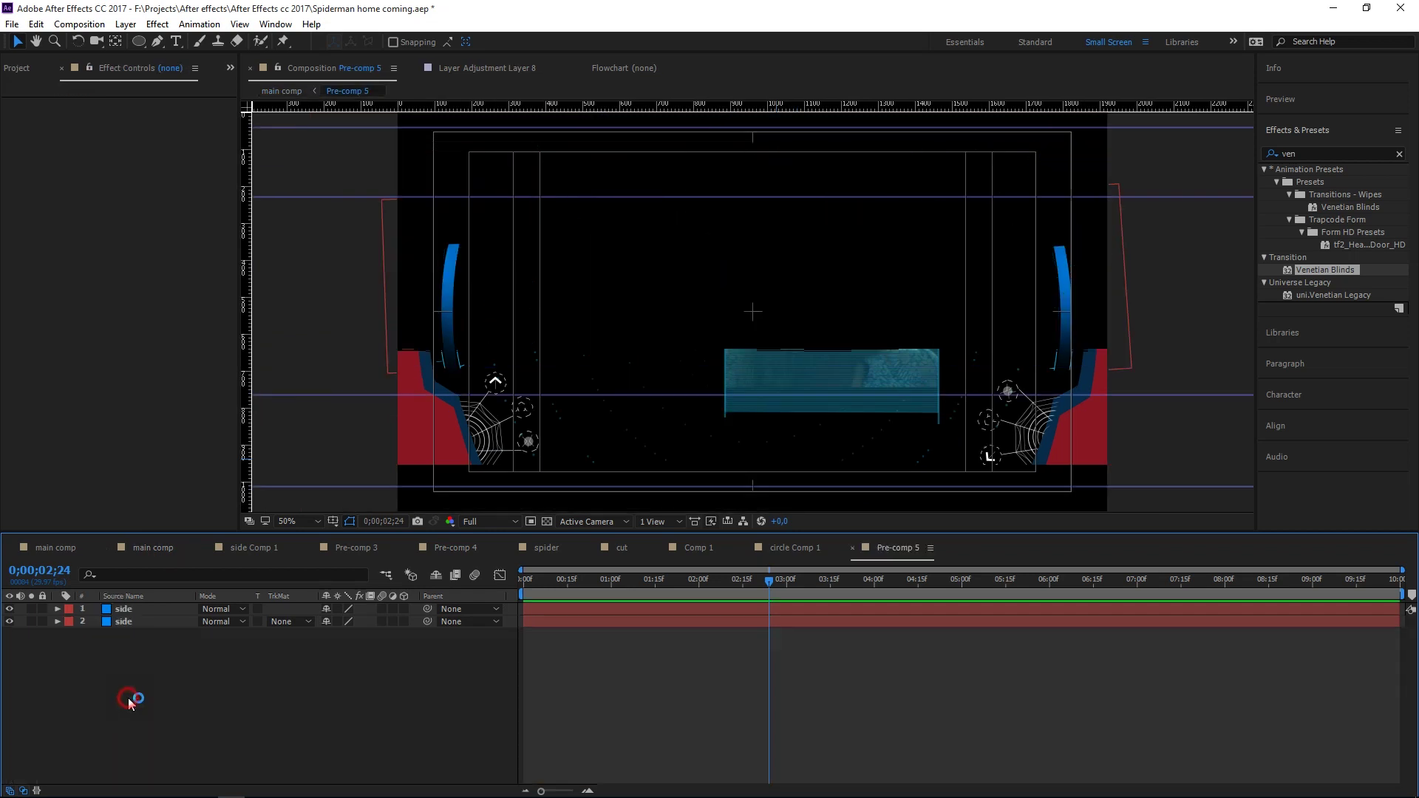
- Inside the spider comp's cut composition, set every shape's stroke to 15ACDE
click(152, 550)
double_click(133, 685)
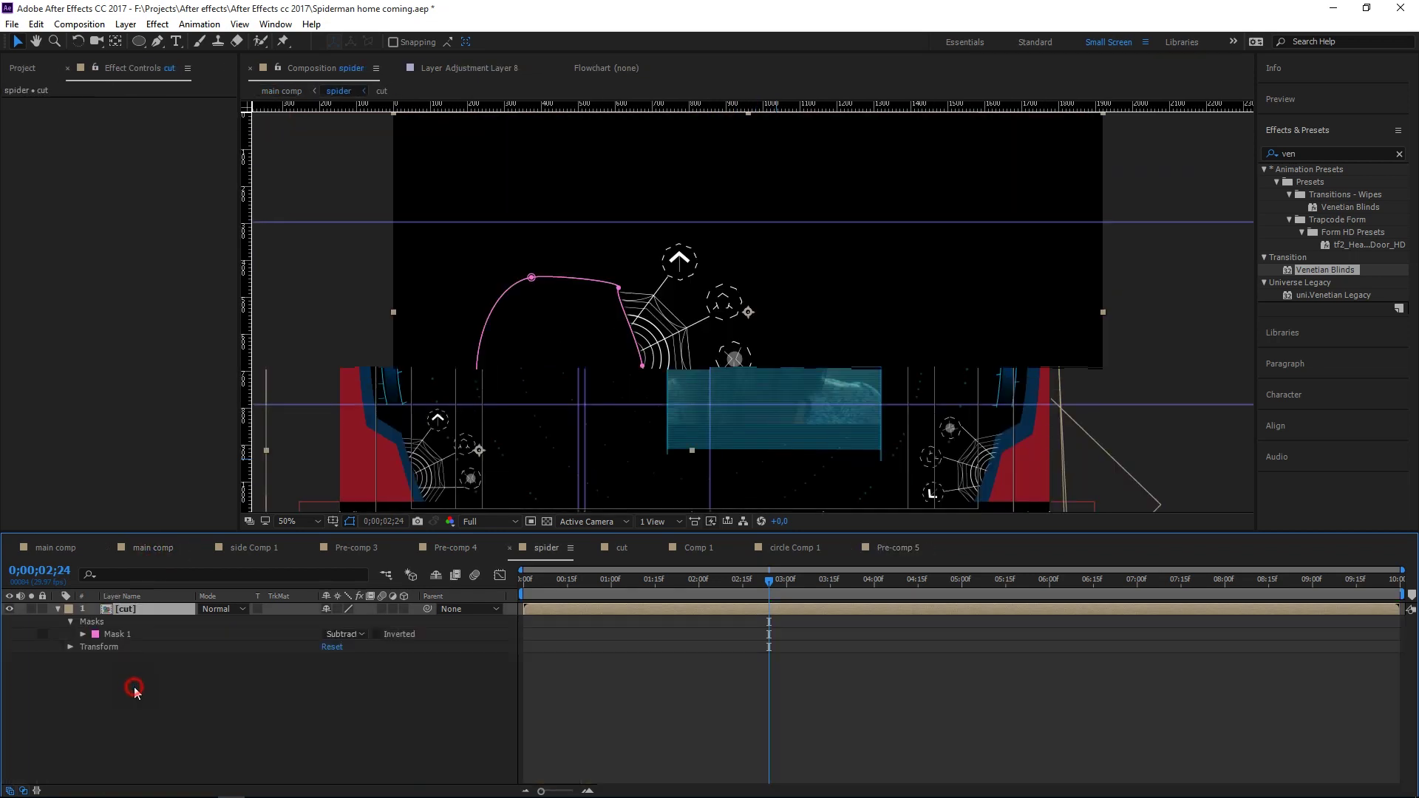
click(111, 648)
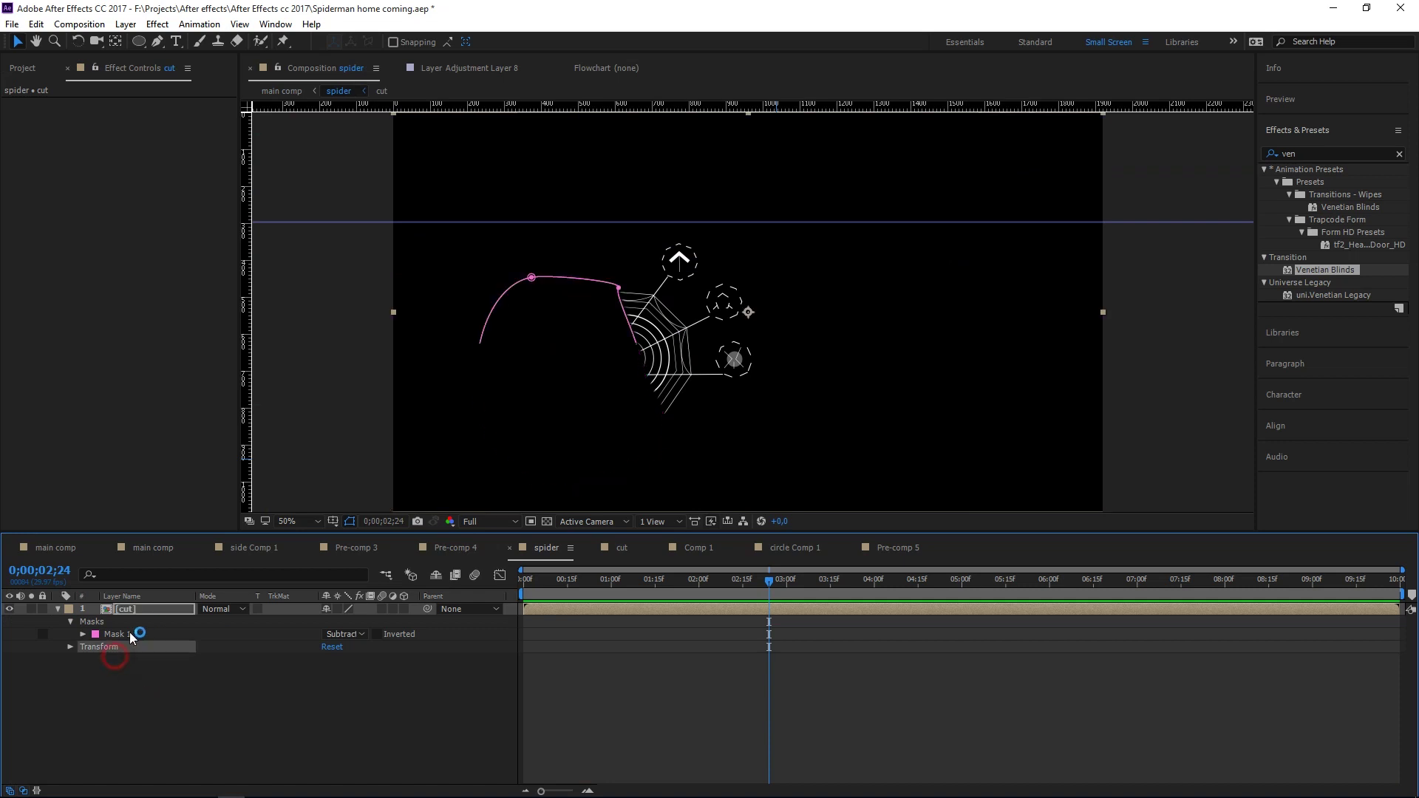
double_click(140, 612)
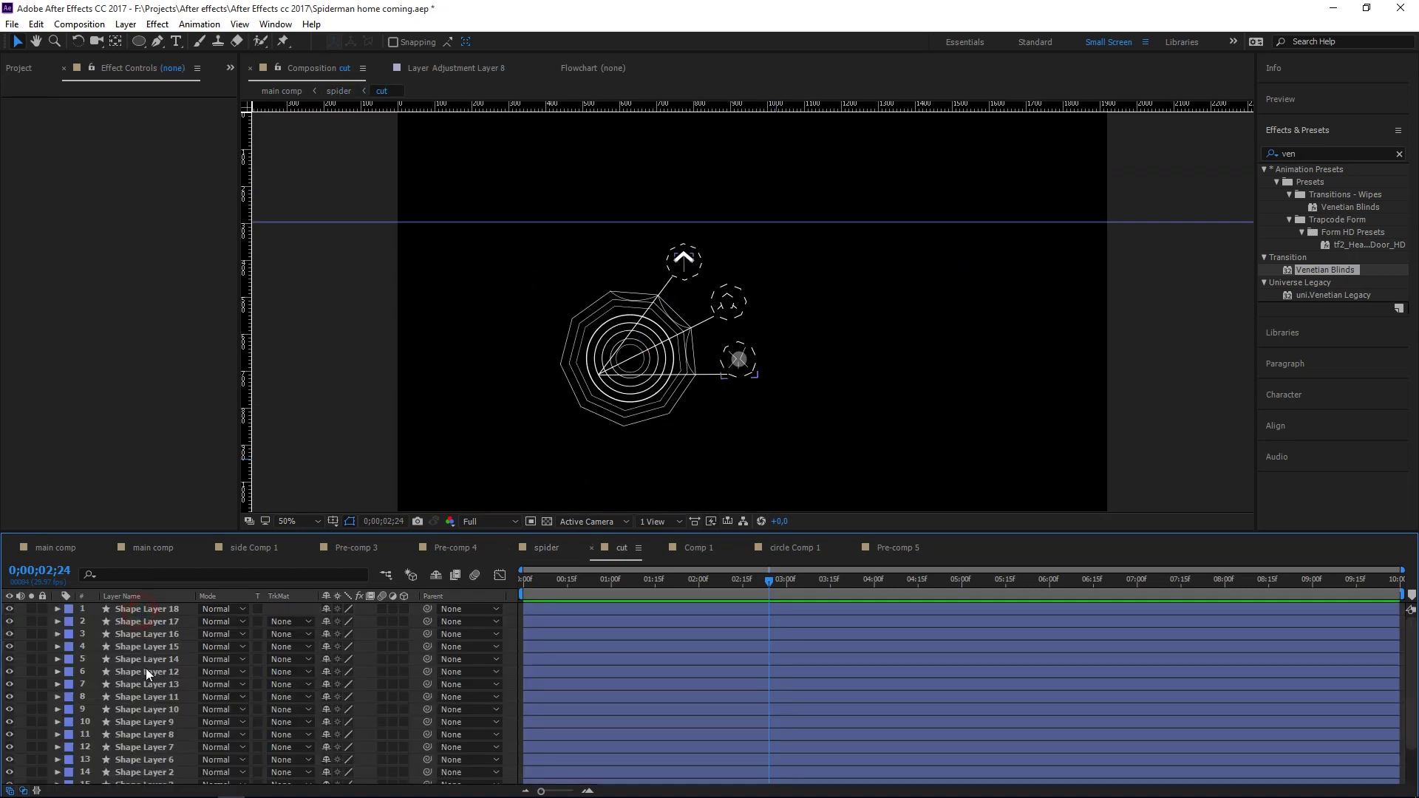
key(ctrl+a)
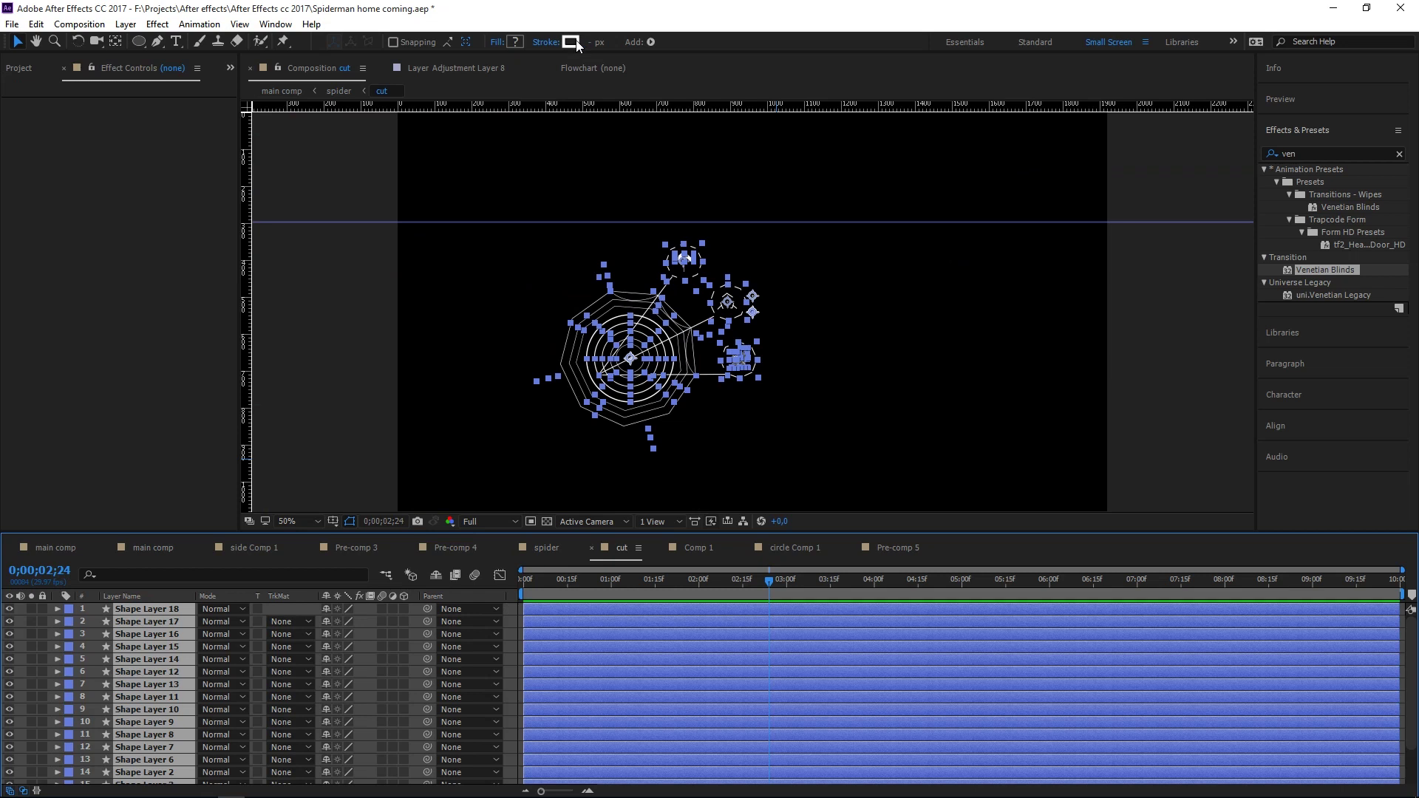
click(571, 42)
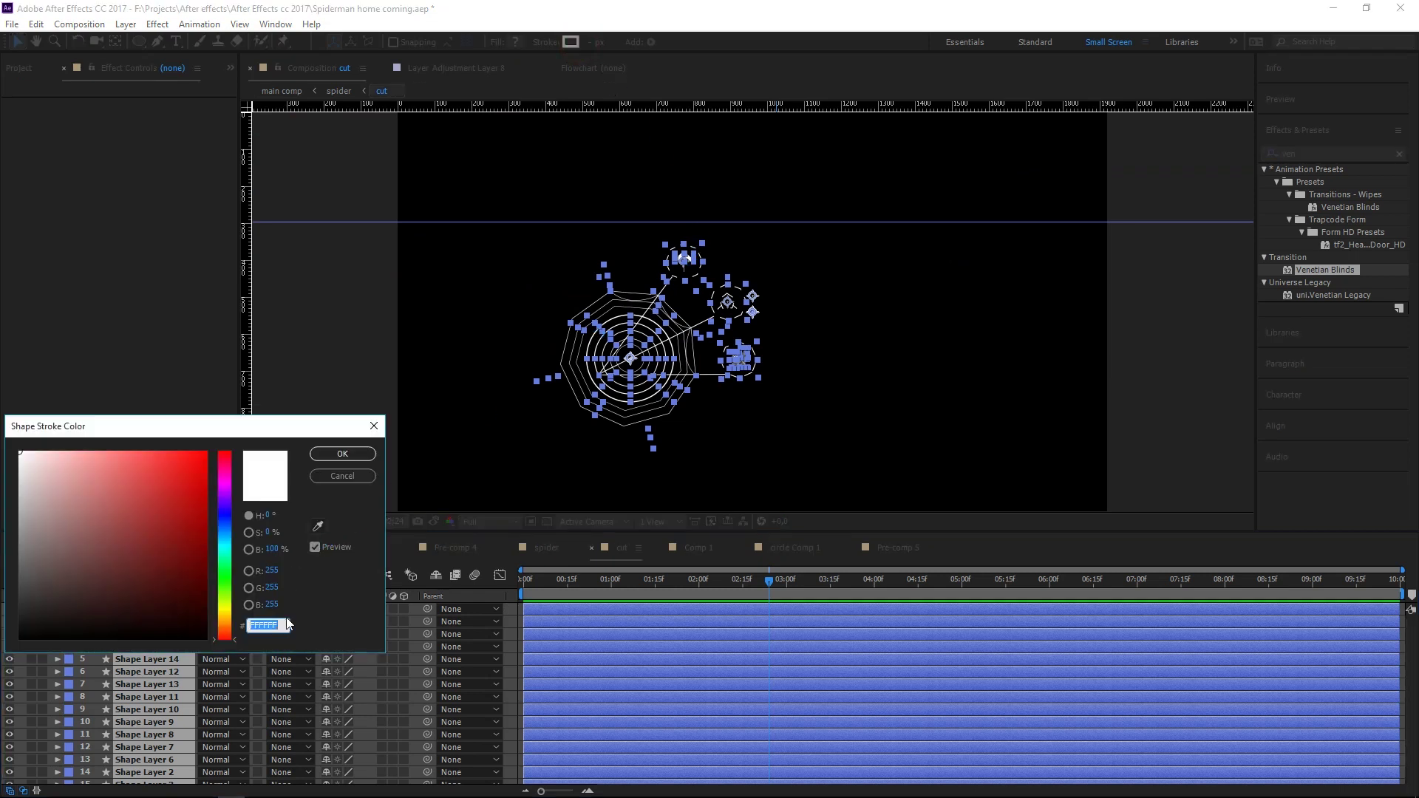
text(15ACDE)
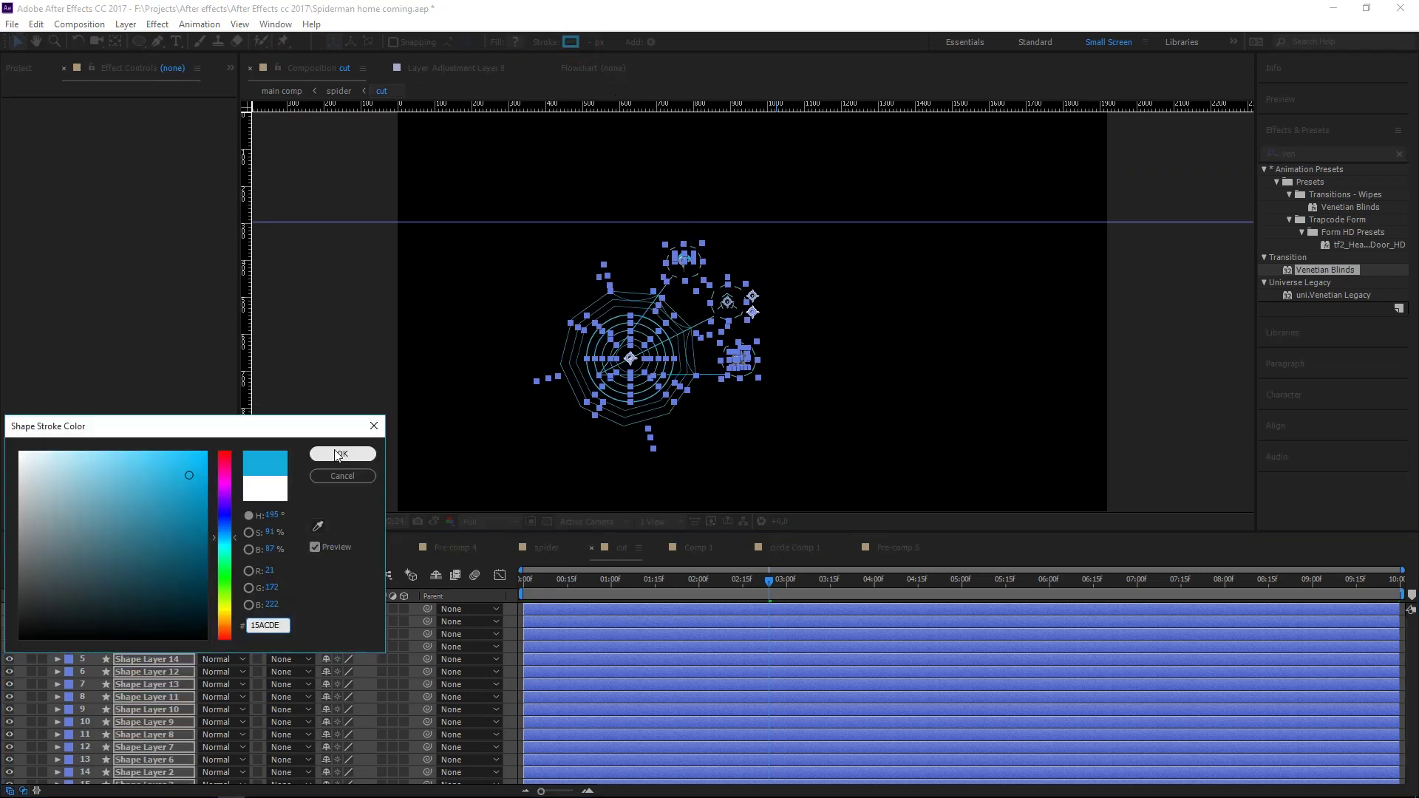
click(339, 454)
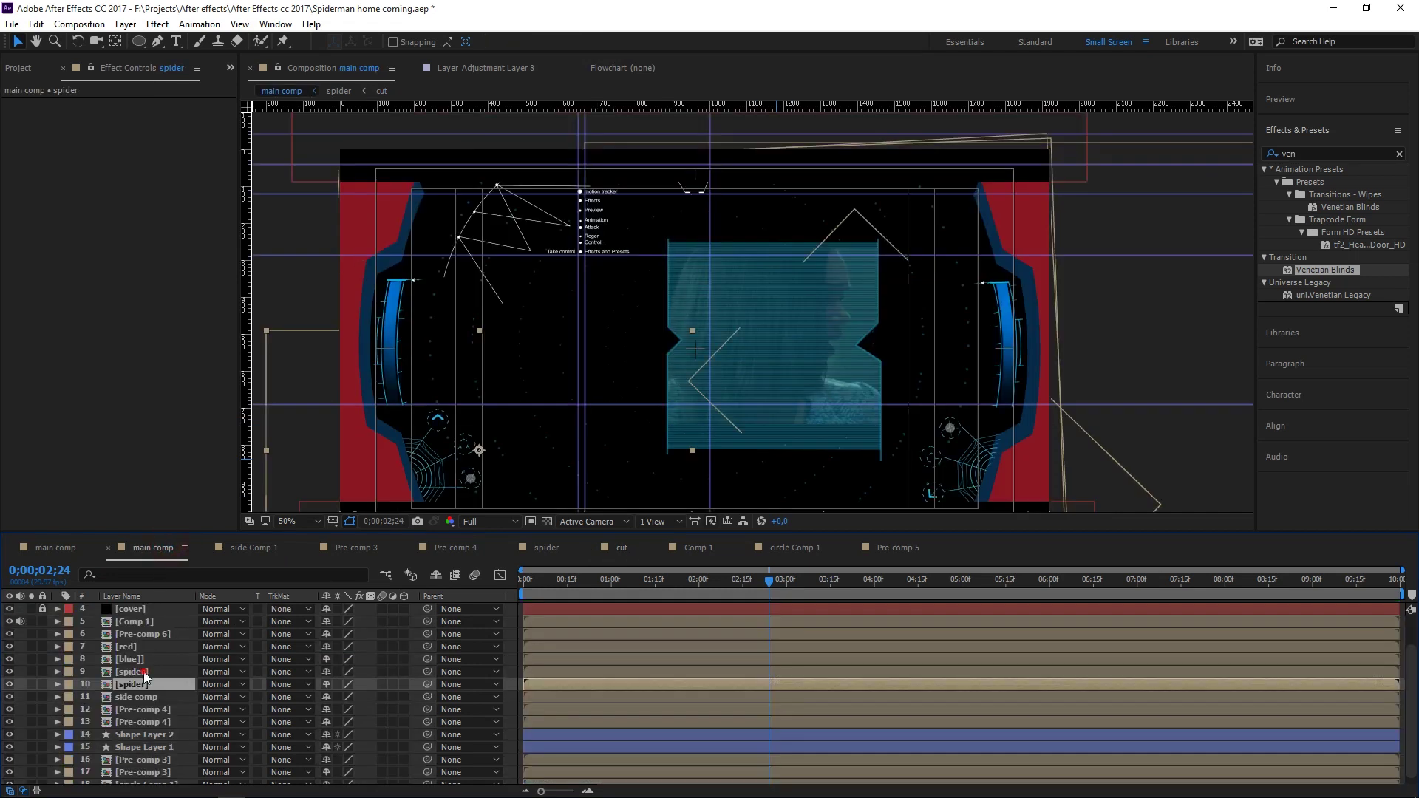
click(149, 669)
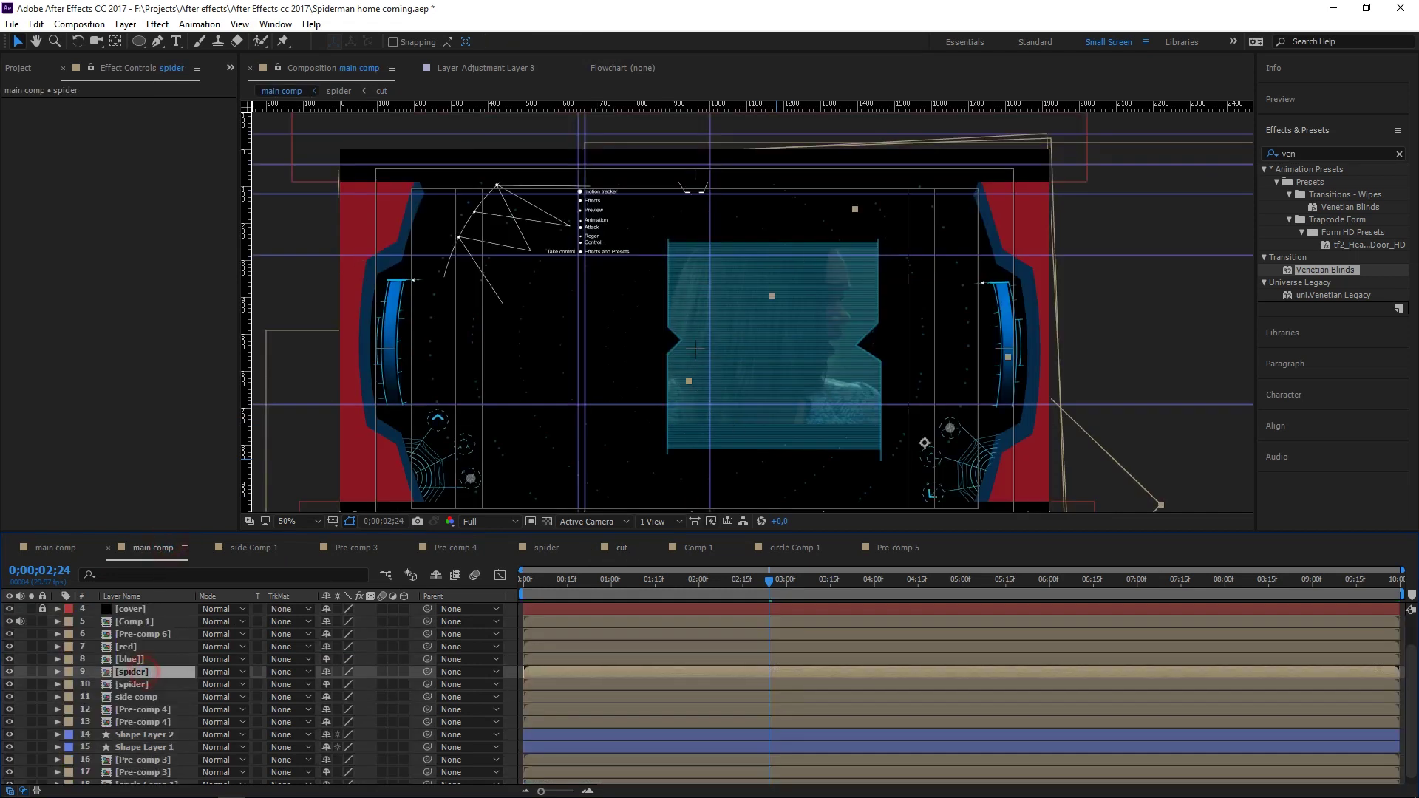
- Inspect the spider, blue and red precomps, then open Pre-comp 6
double_click(137, 671)
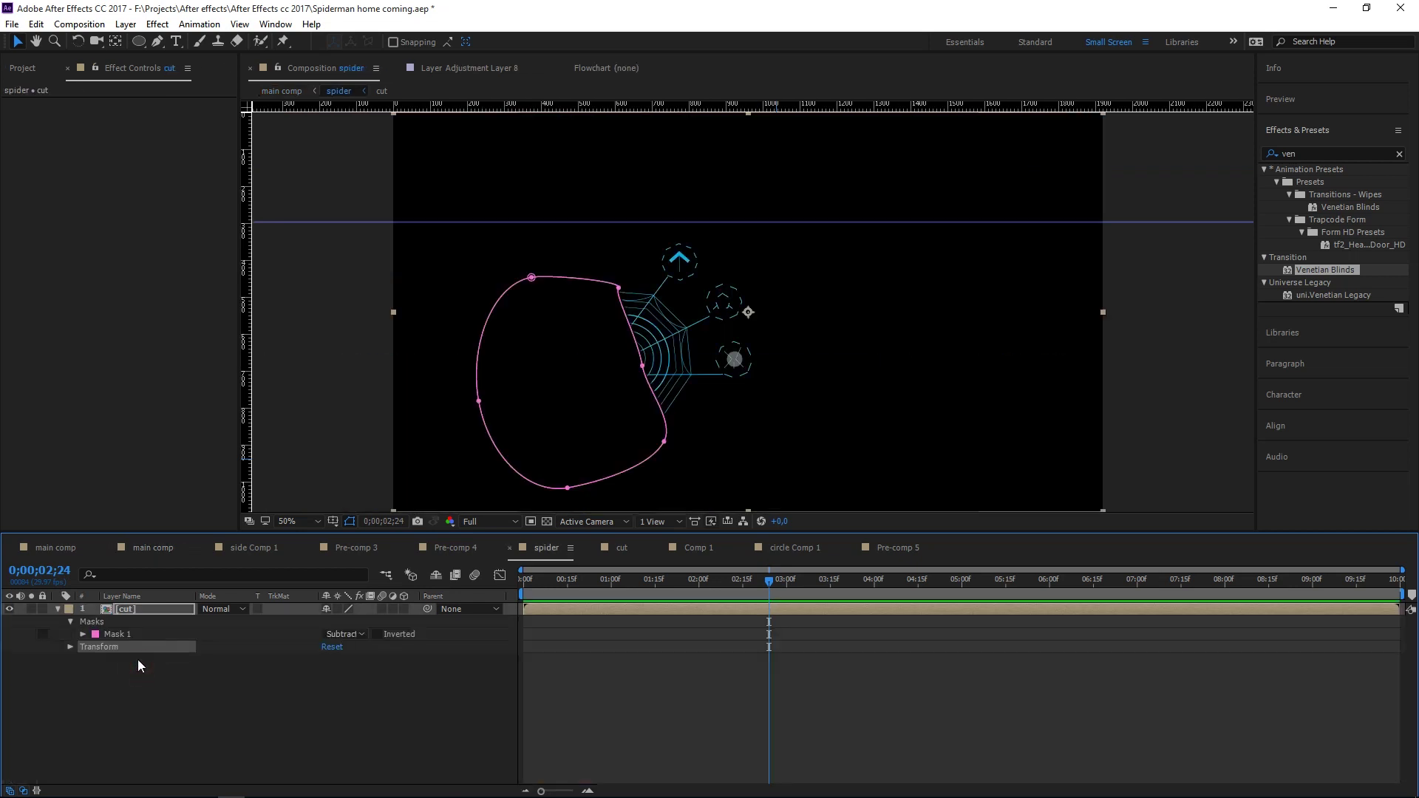
click(154, 555)
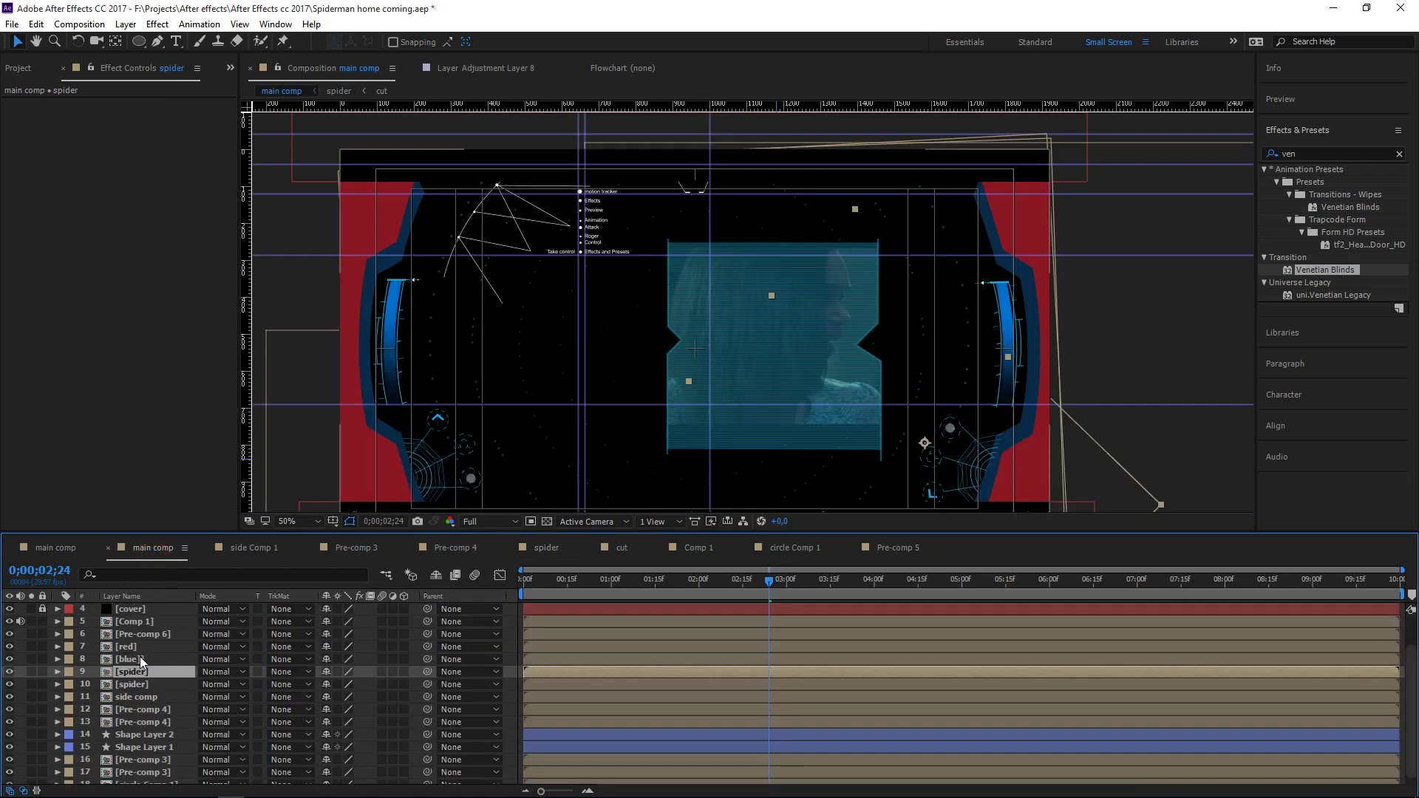
double_click(140, 656)
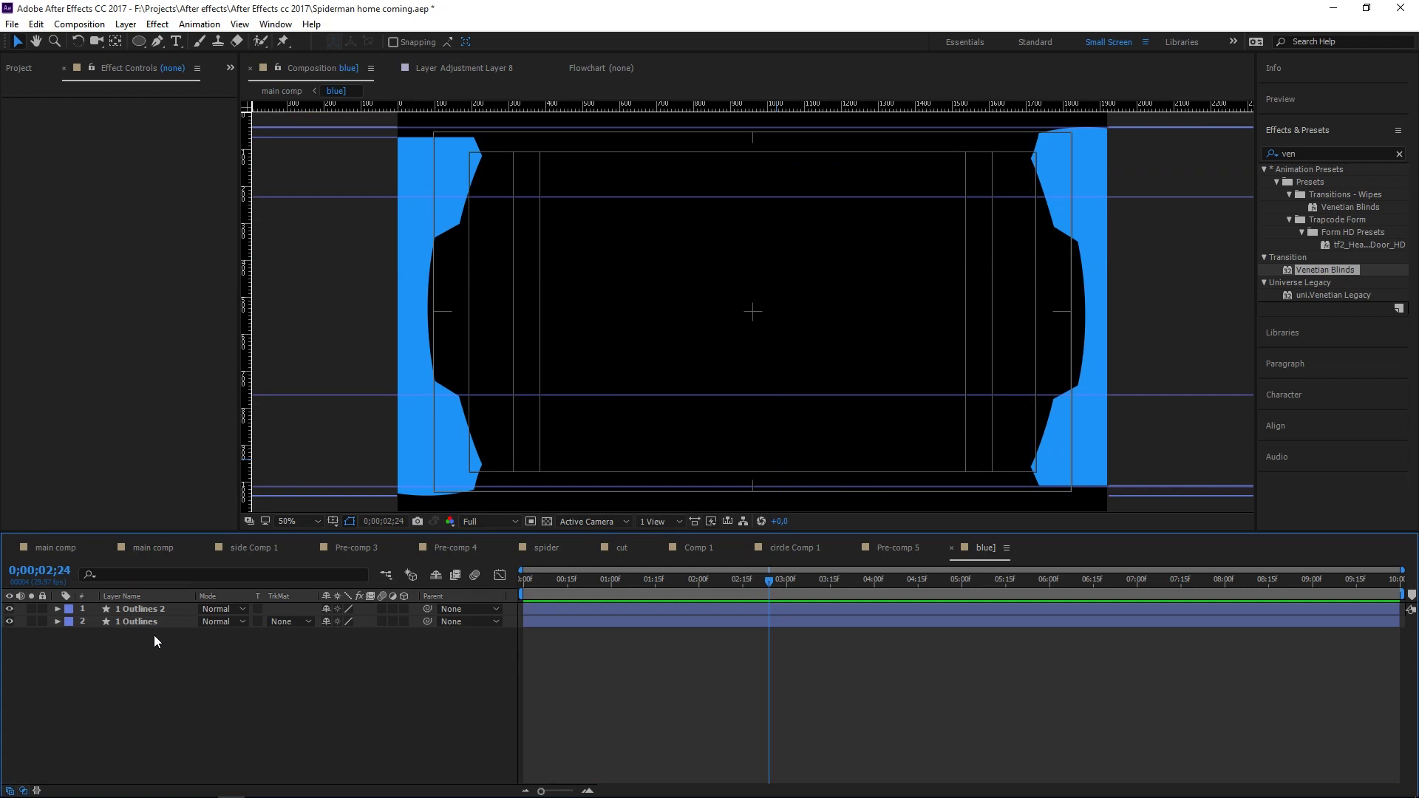
click(158, 550)
double_click(128, 646)
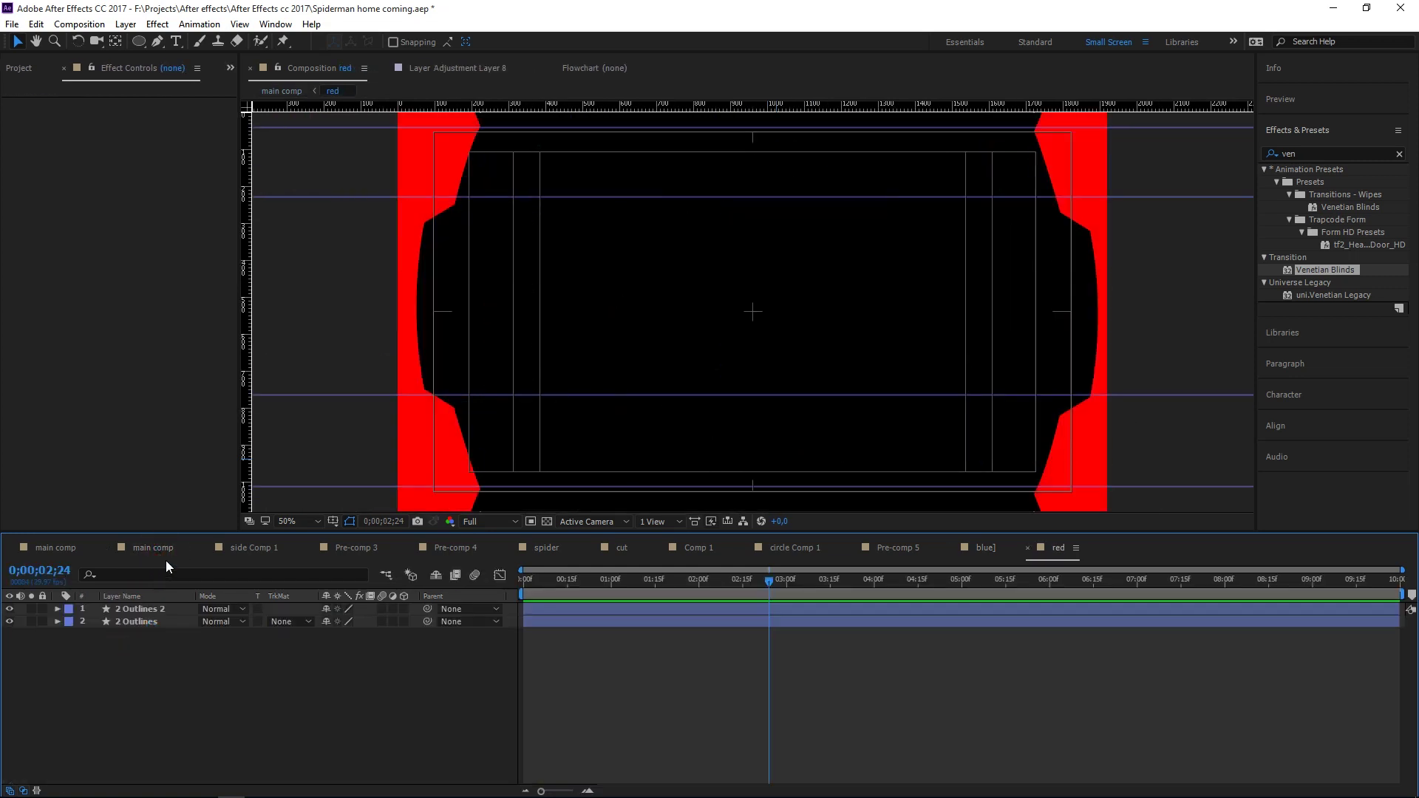
click(161, 553)
double_click(155, 634)
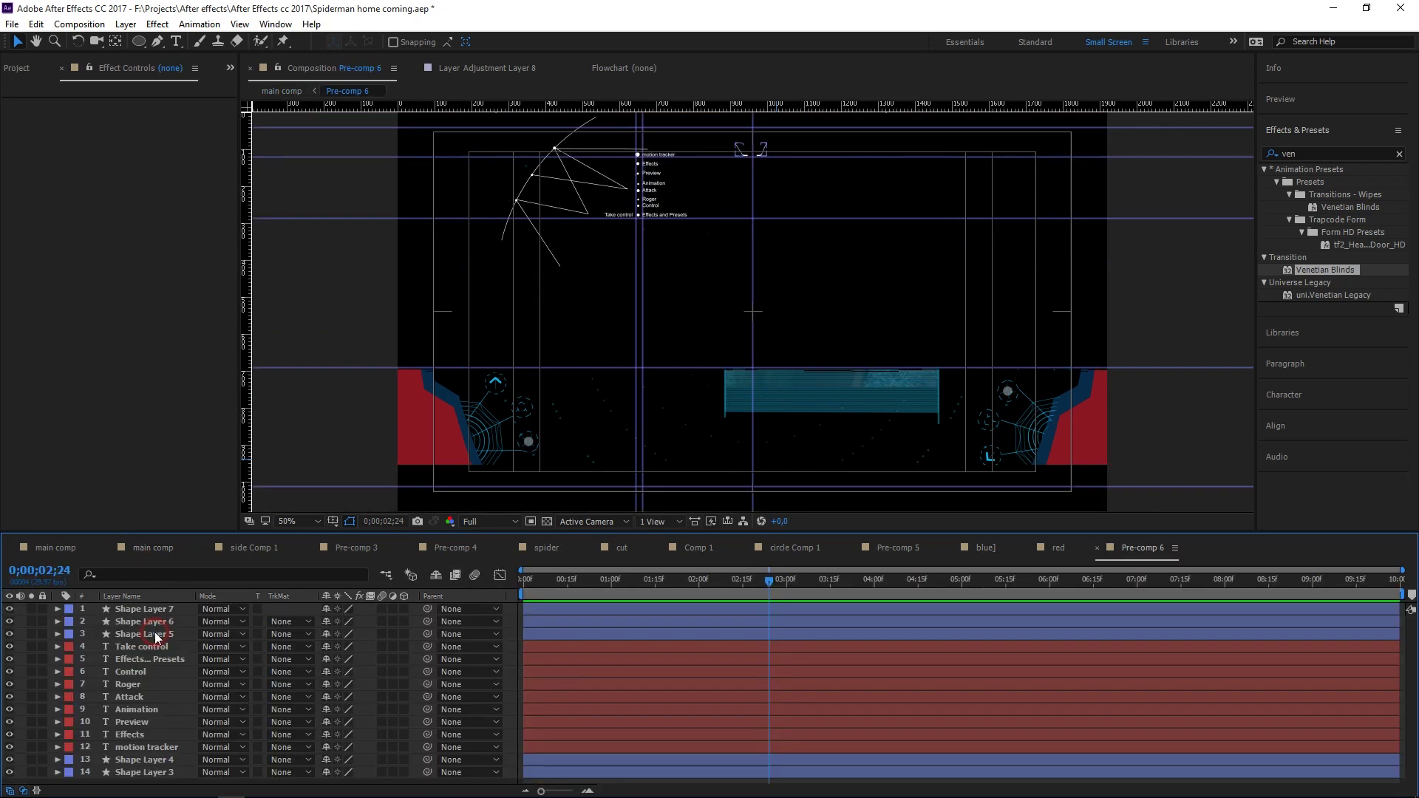
- Paste the cyan colour as the stroke for every layer in Pre-comp 6
key(ctrl+a)
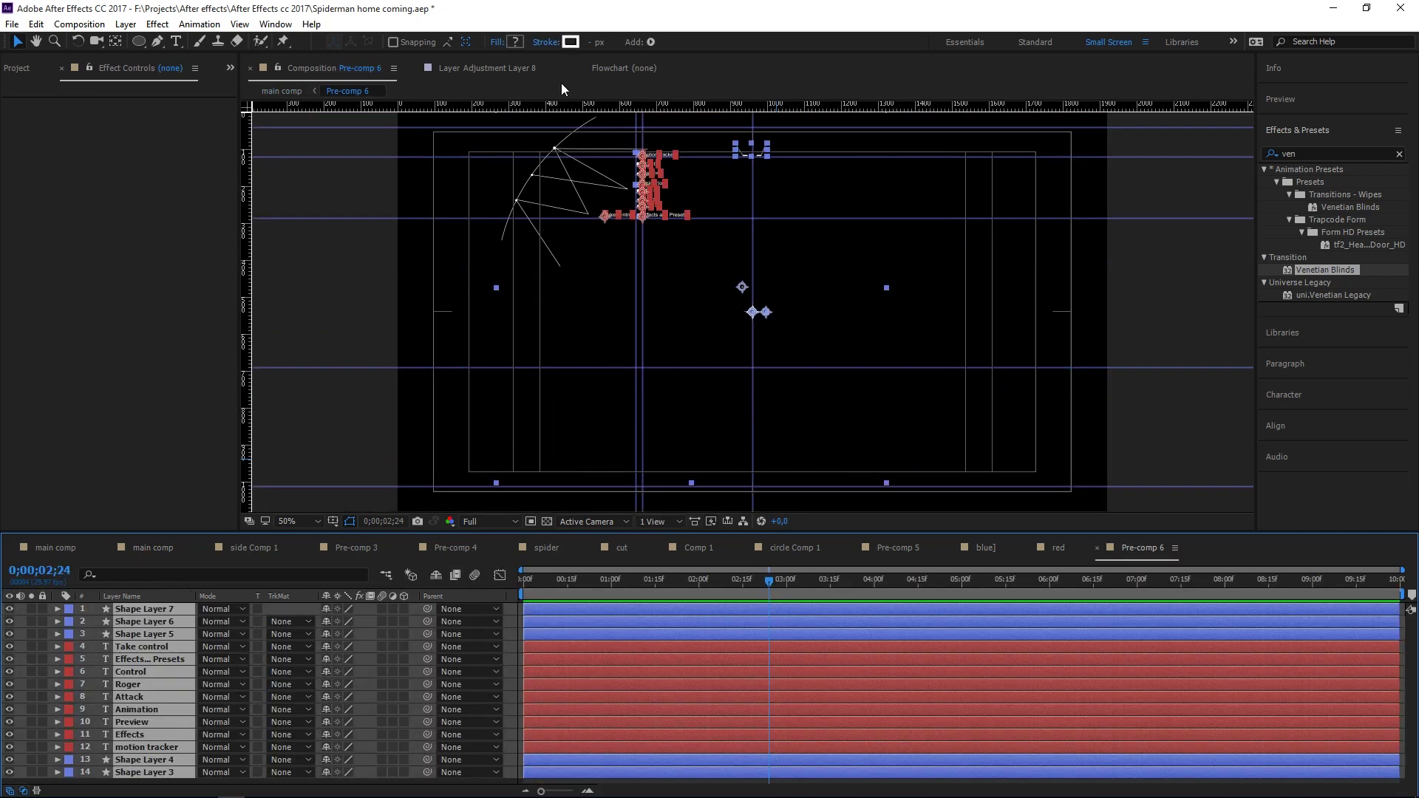
click(571, 42)
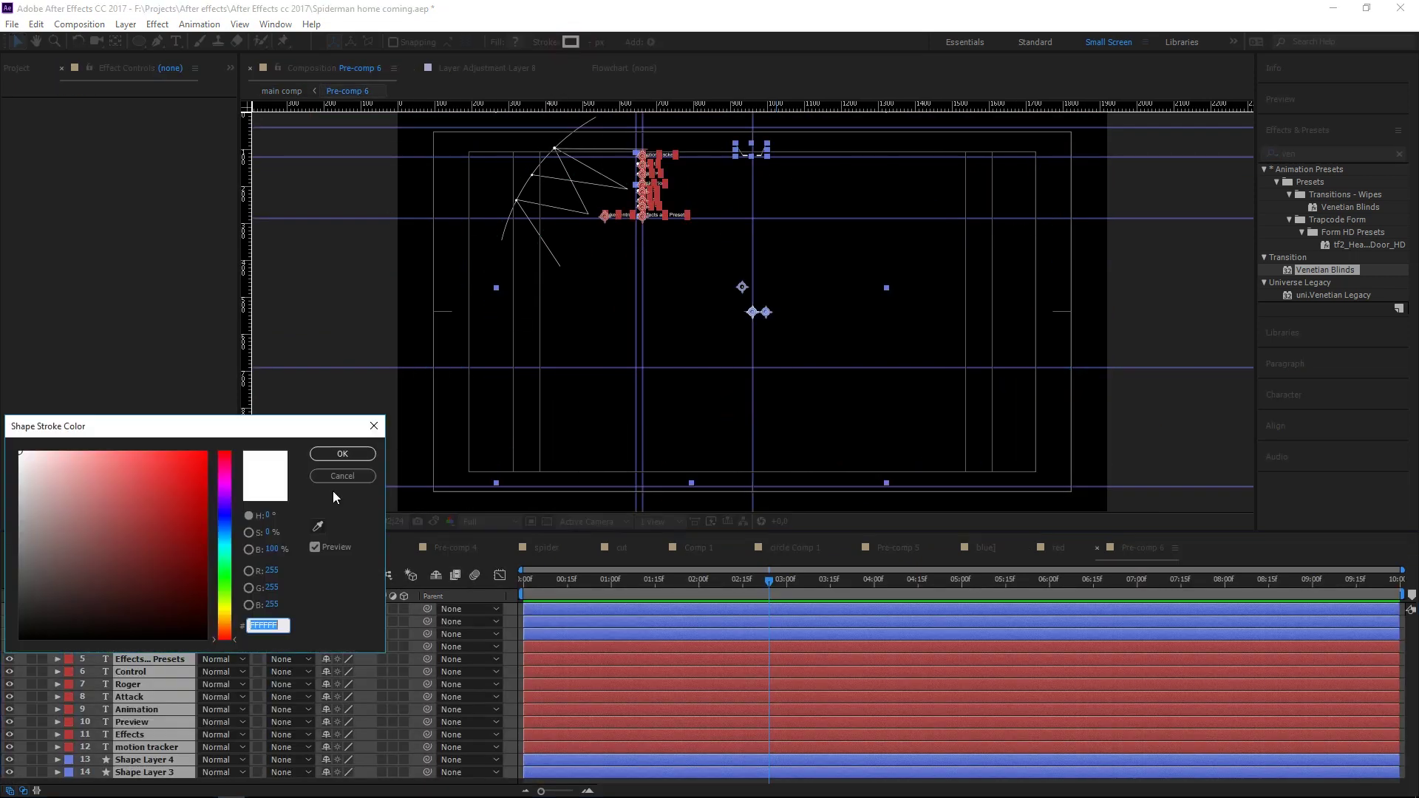
text(15ACDE)
key(Return)
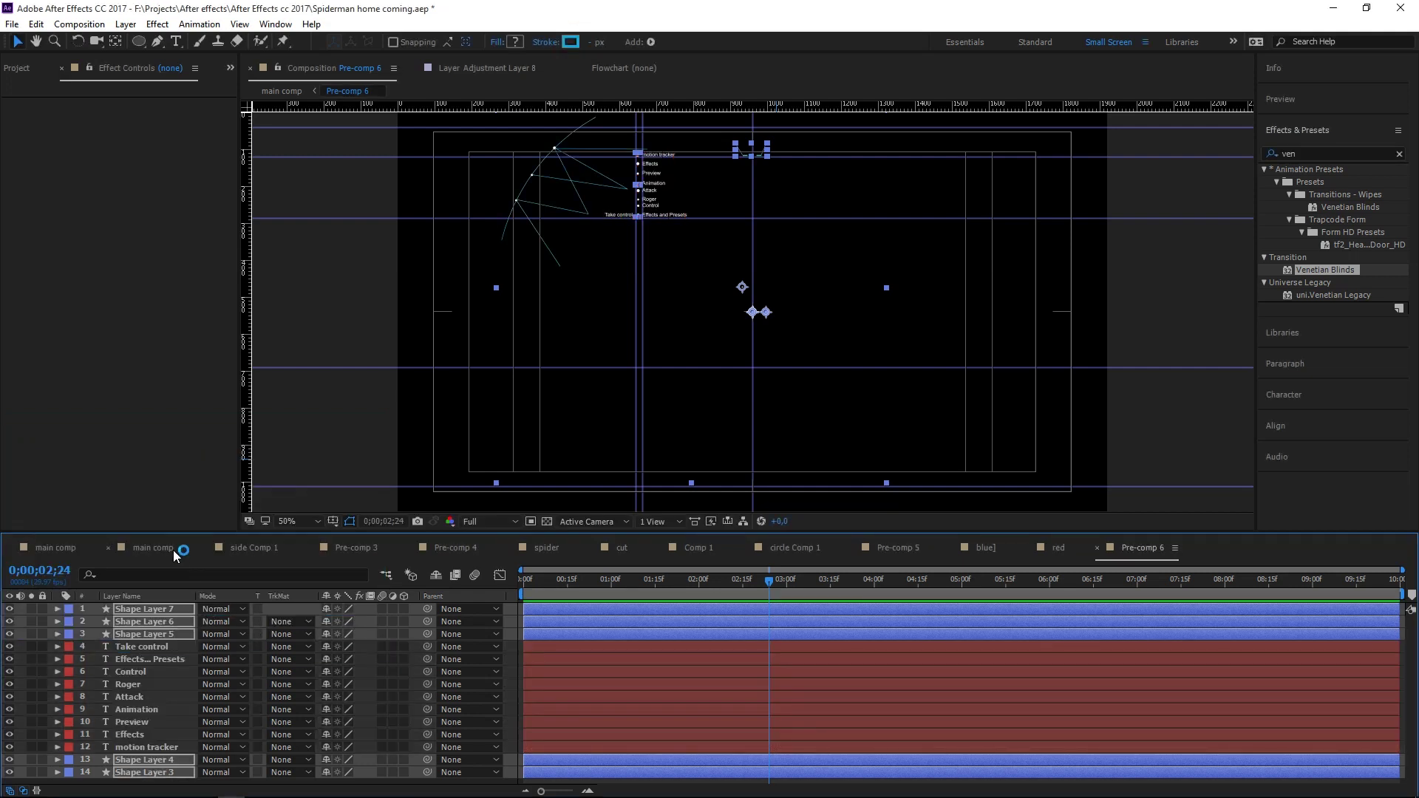
- Set the fill colour of the menu text layers, from Take control down, to cyan
click(153, 646)
shift+click(144, 735)
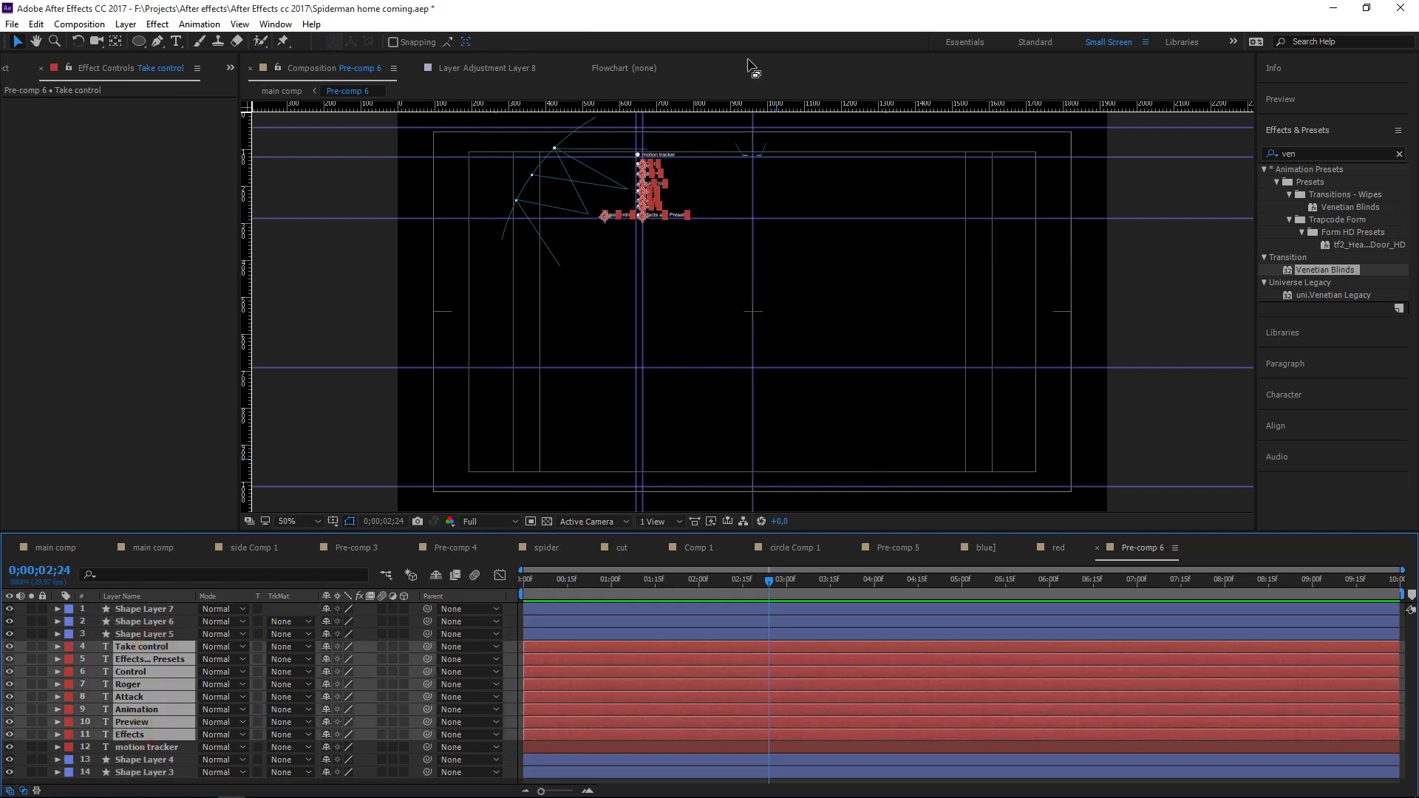
click(1300, 363)
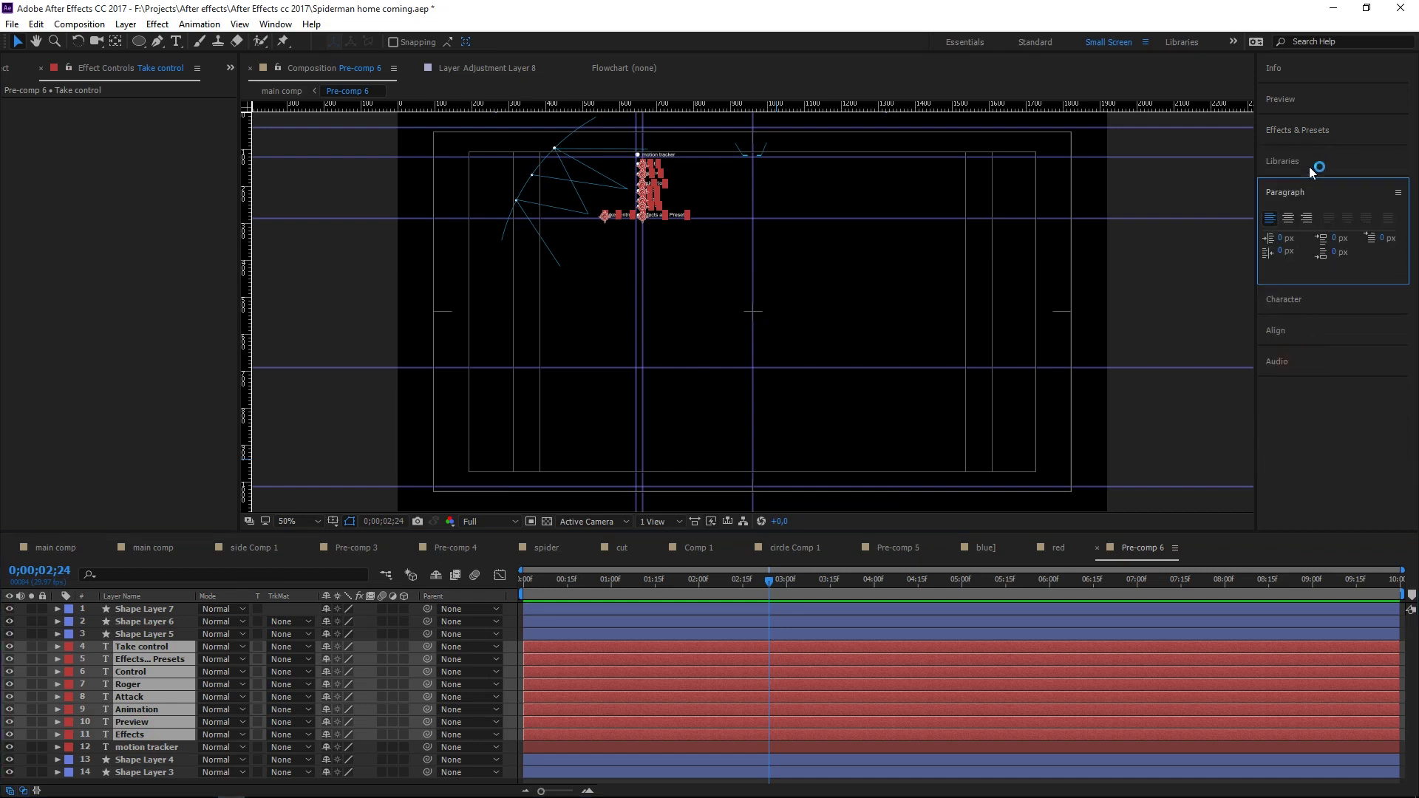
click(1295, 300)
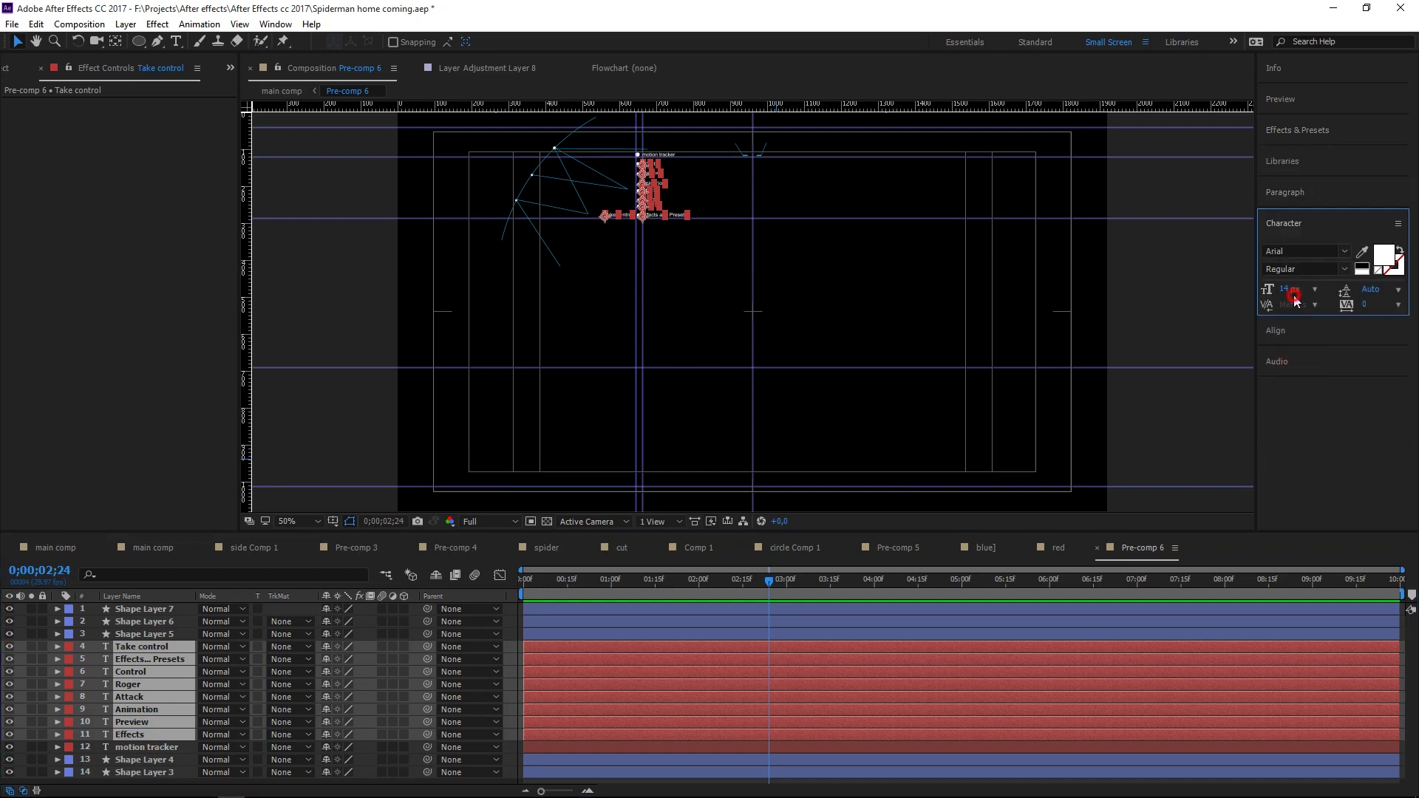
click(1380, 257)
text(15ACDE)
key(Return)
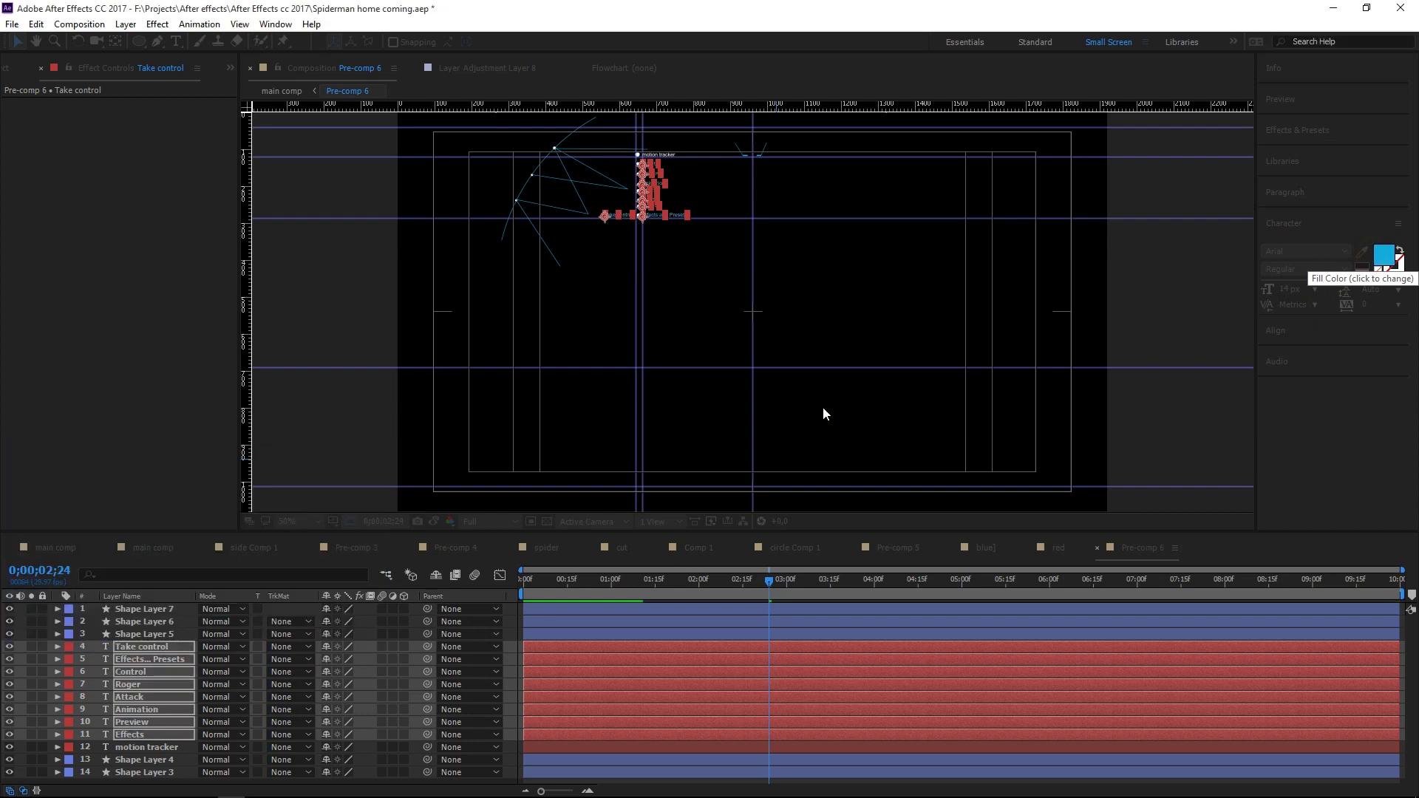
- Return to the main comp and open the Comp 1 precomp
click(158, 552)
click(153, 622)
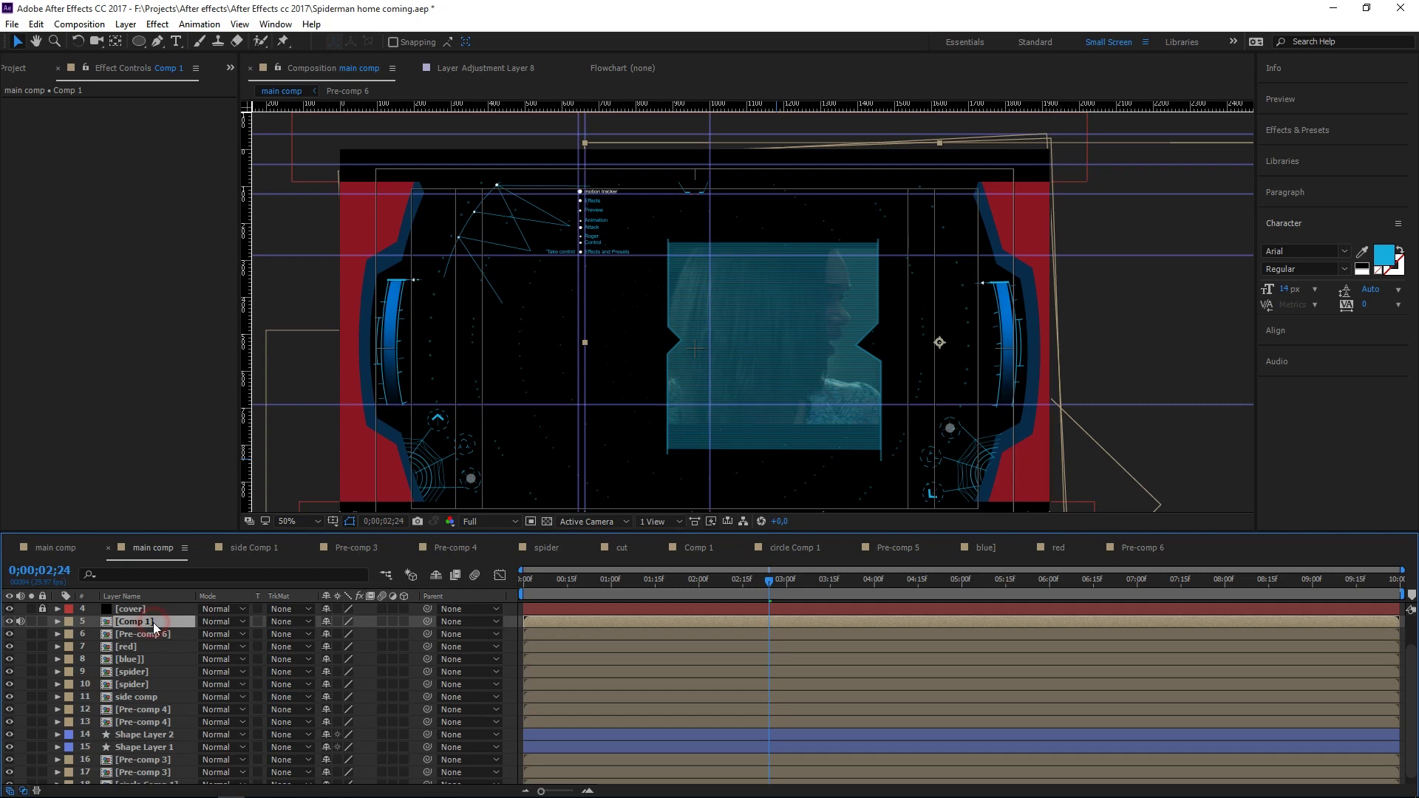
double_click(153, 623)
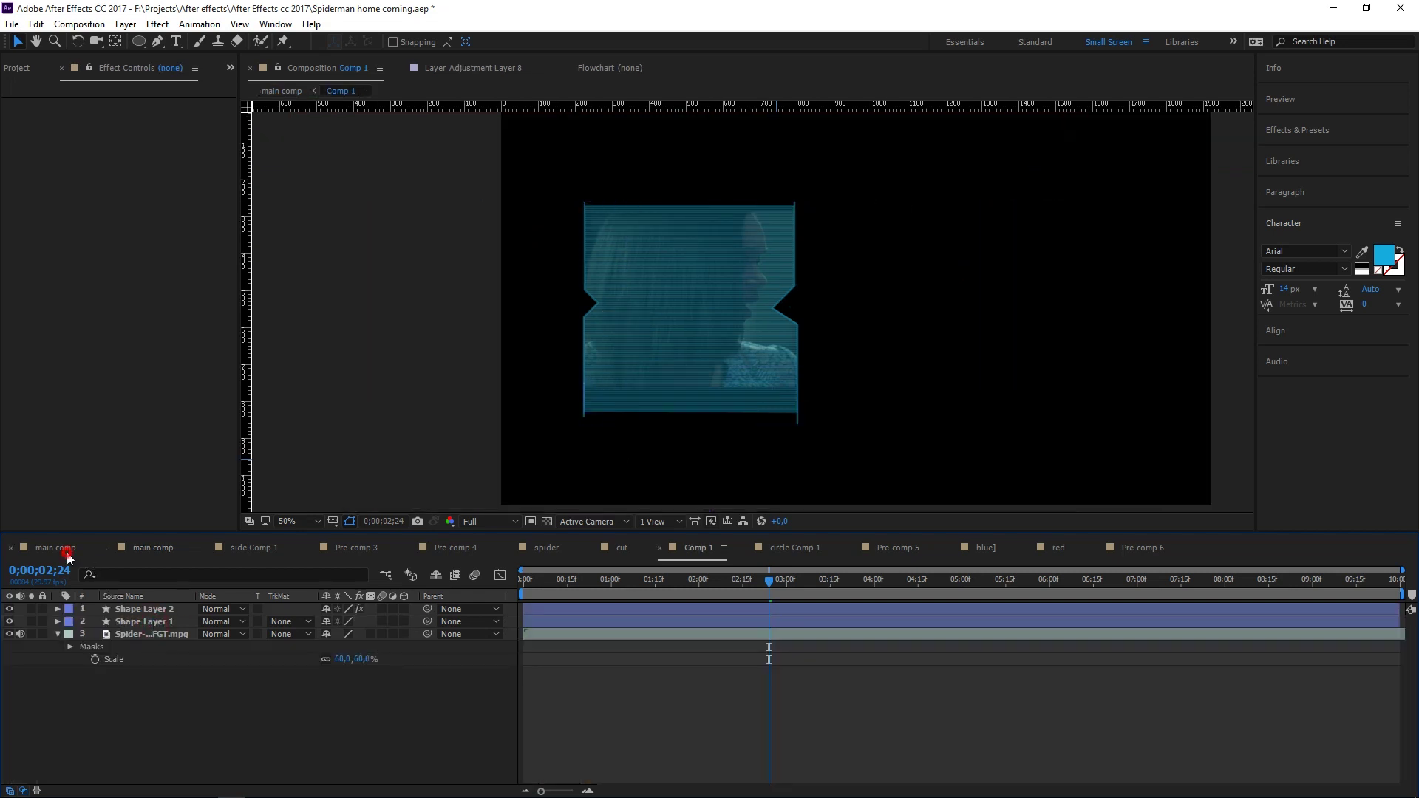
click(66, 553)
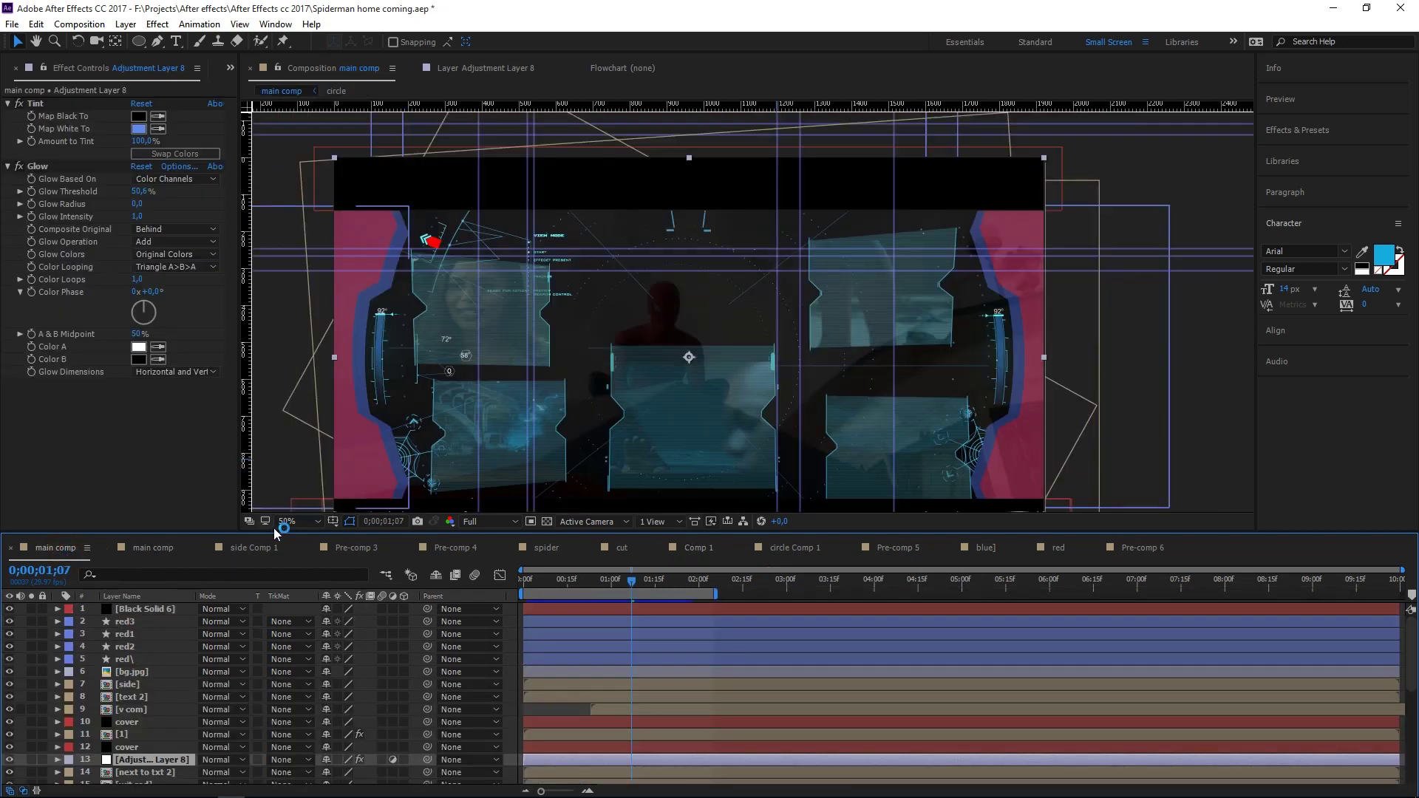
- In the HUD main comp, select the red precomp layer and show its 53% Opacity
click(164, 555)
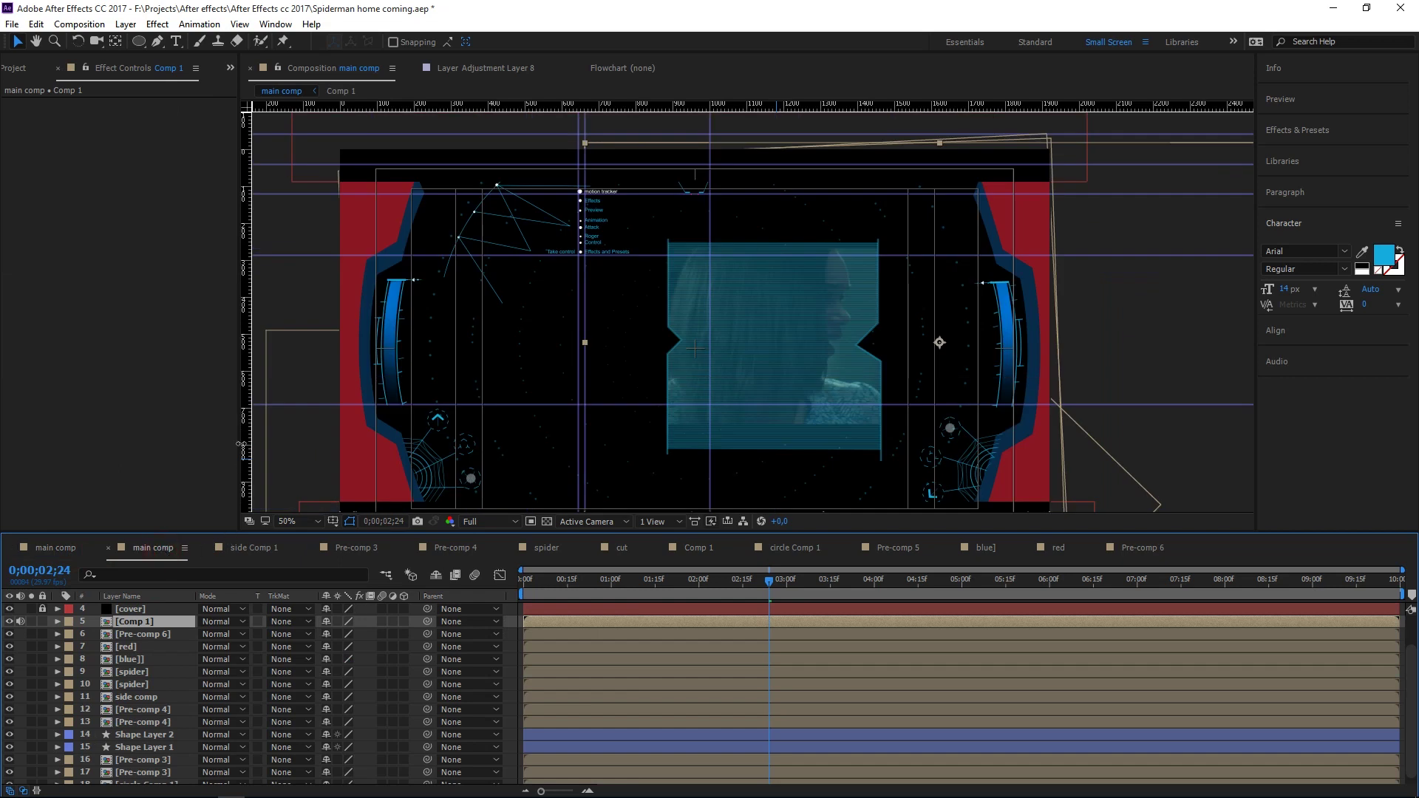
click(207, 407)
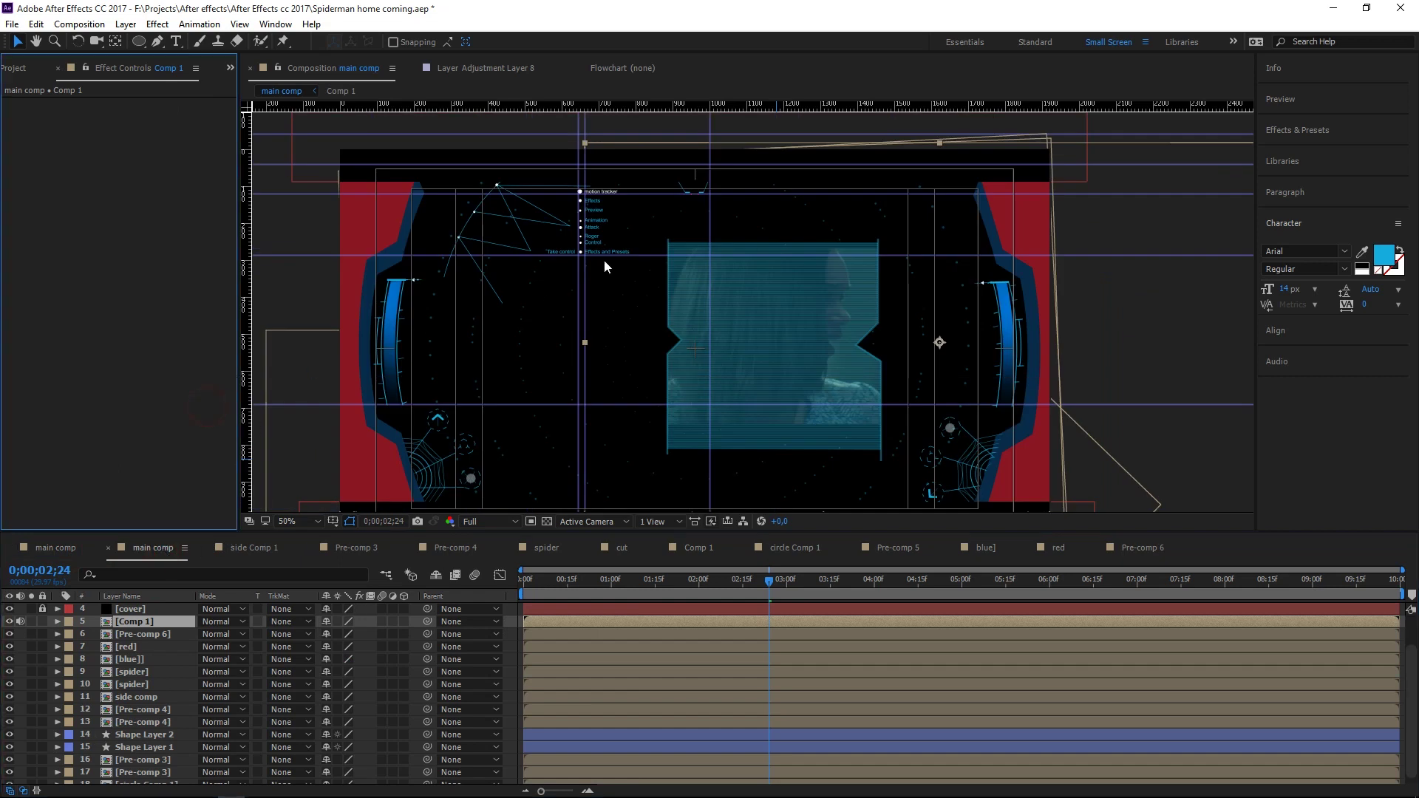
click(630, 294)
scroll(166, 628, up, 3)
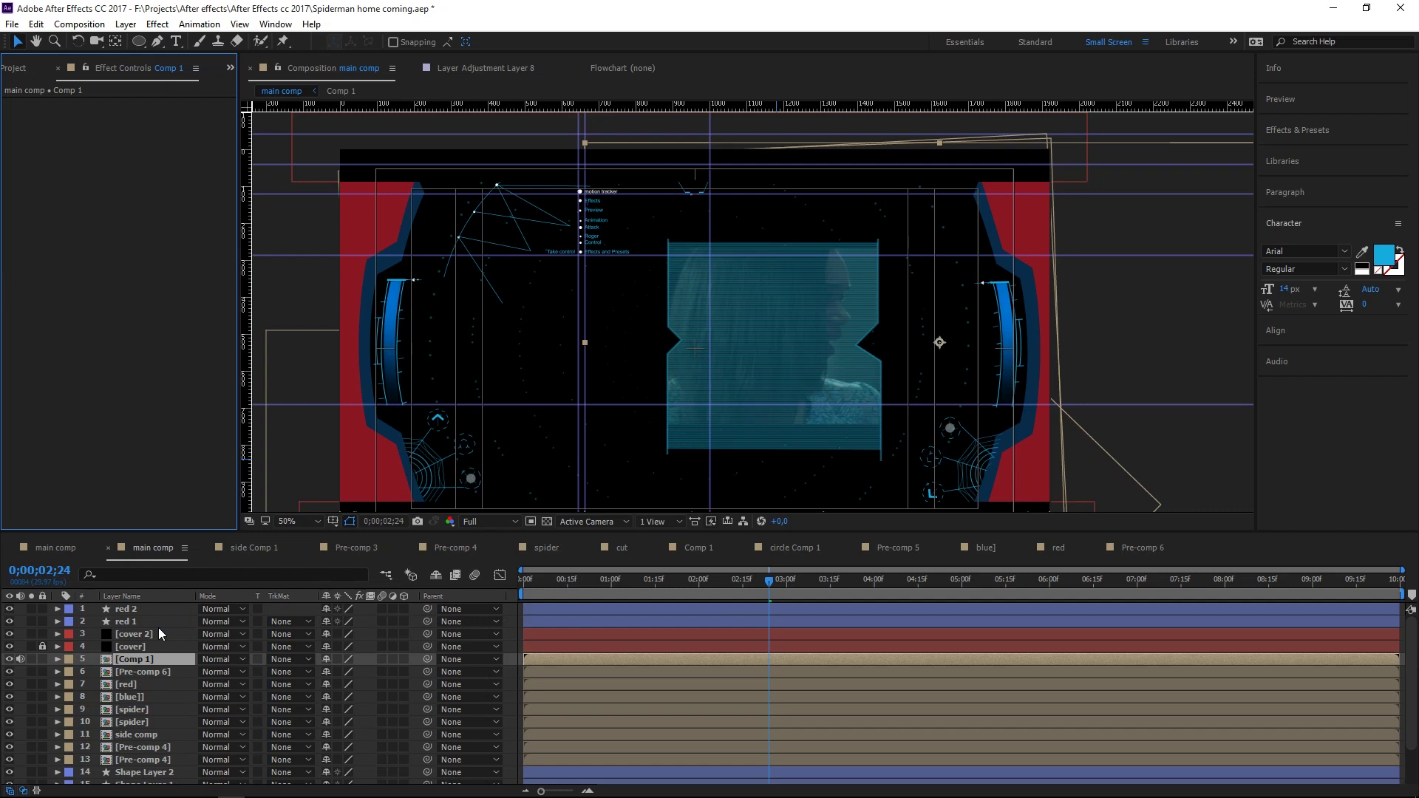
click(153, 623)
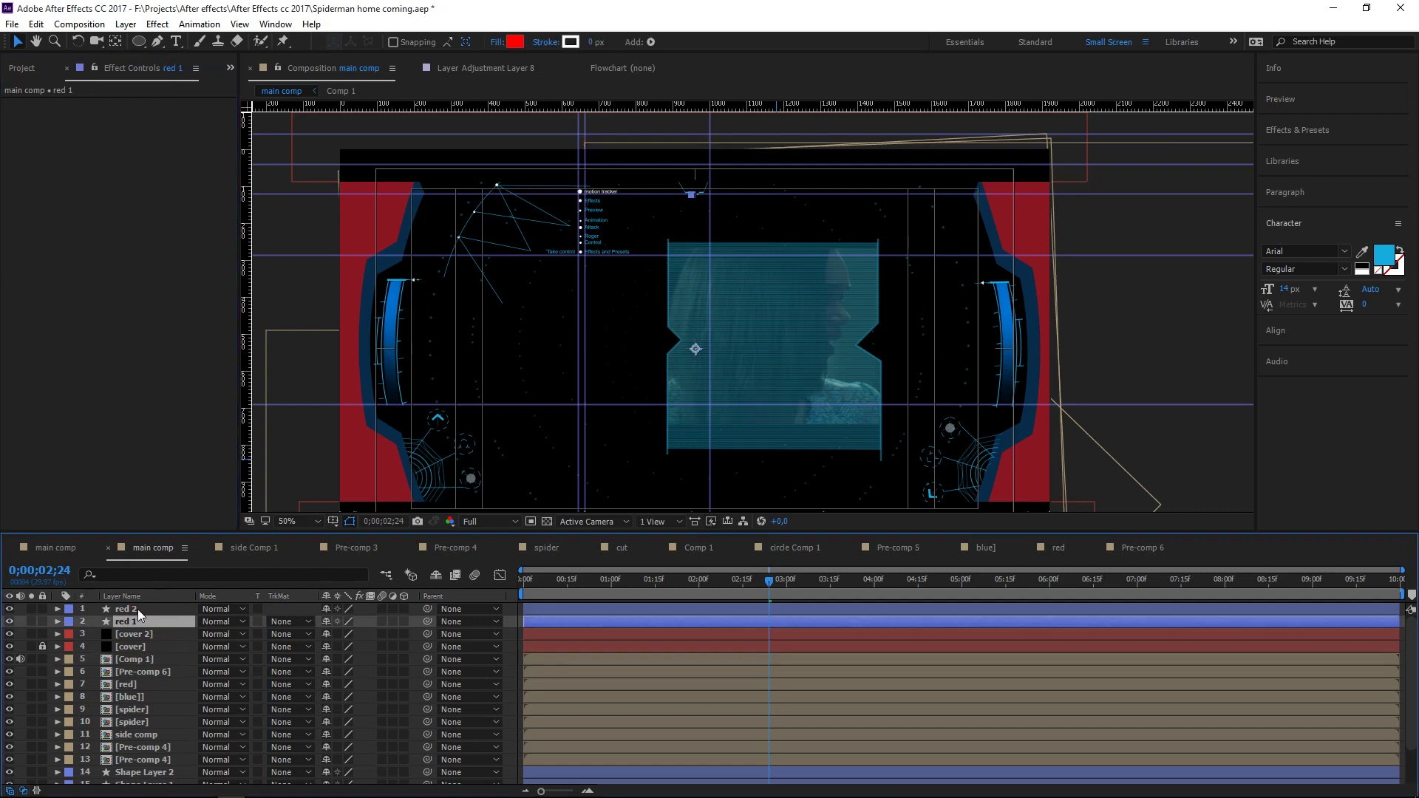
scroll(137, 665, down, 3)
scroll(137, 655, up, 3)
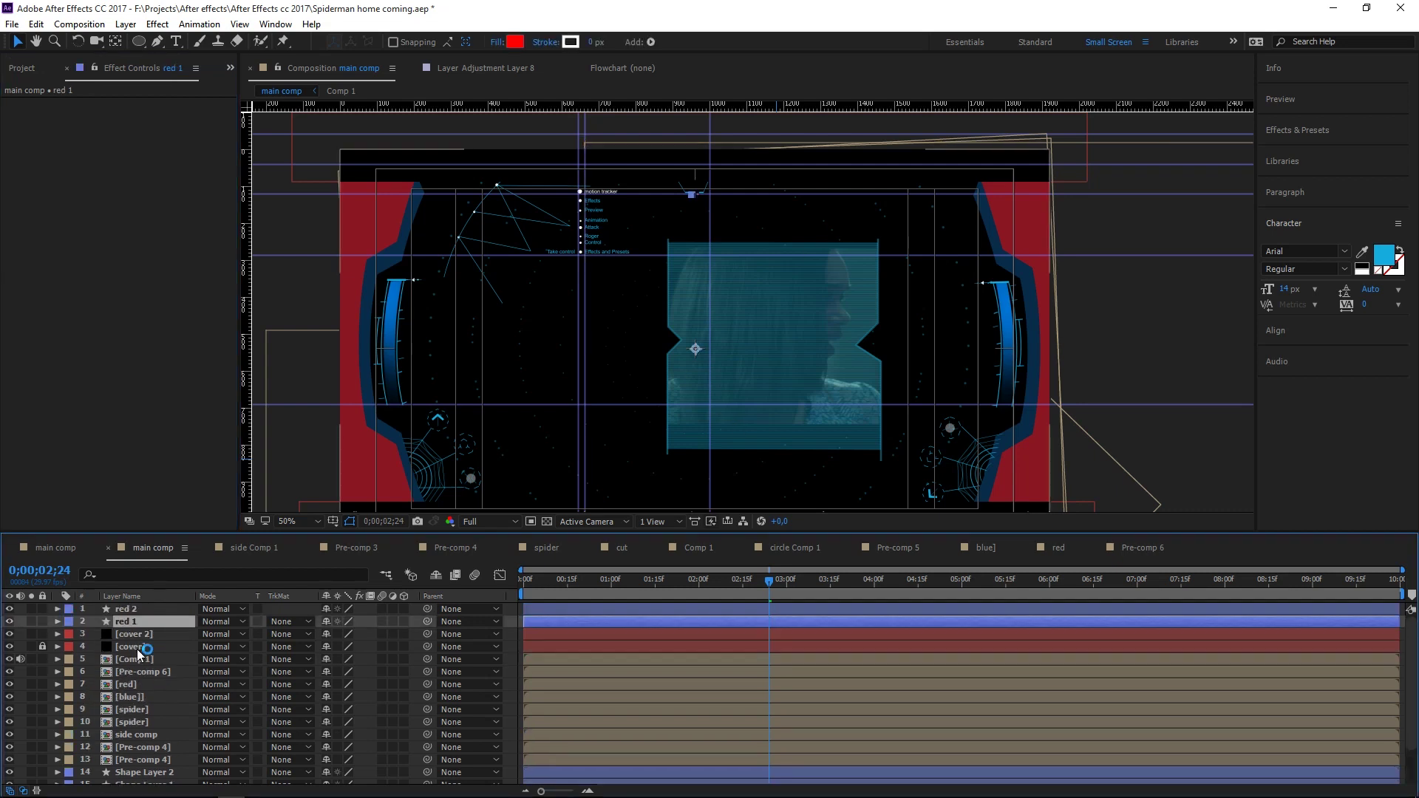
click(127, 686)
key(t)
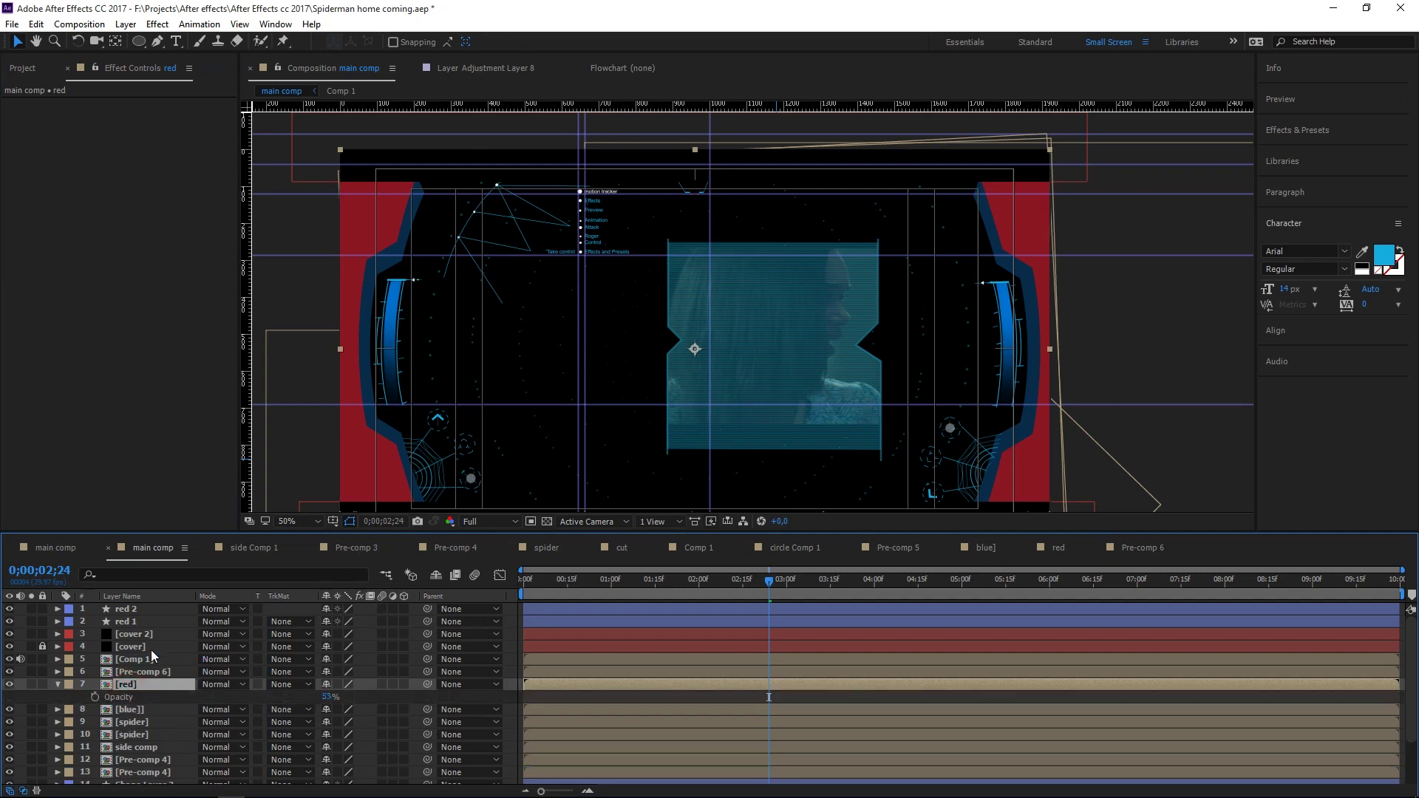
- Add an adjustment layer below the red layer and apply a Tint effect
right_click(418, 685)
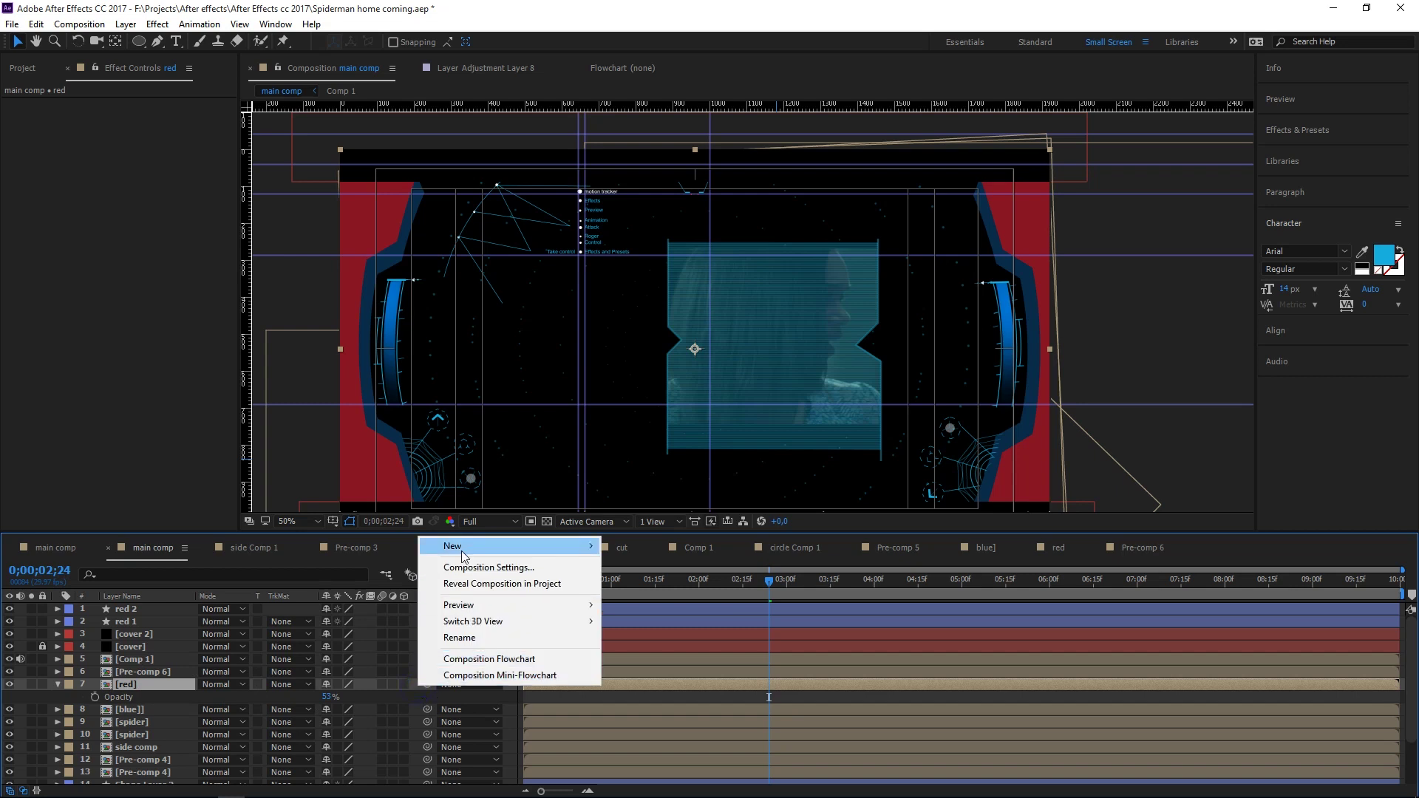
mouse_move(465, 548)
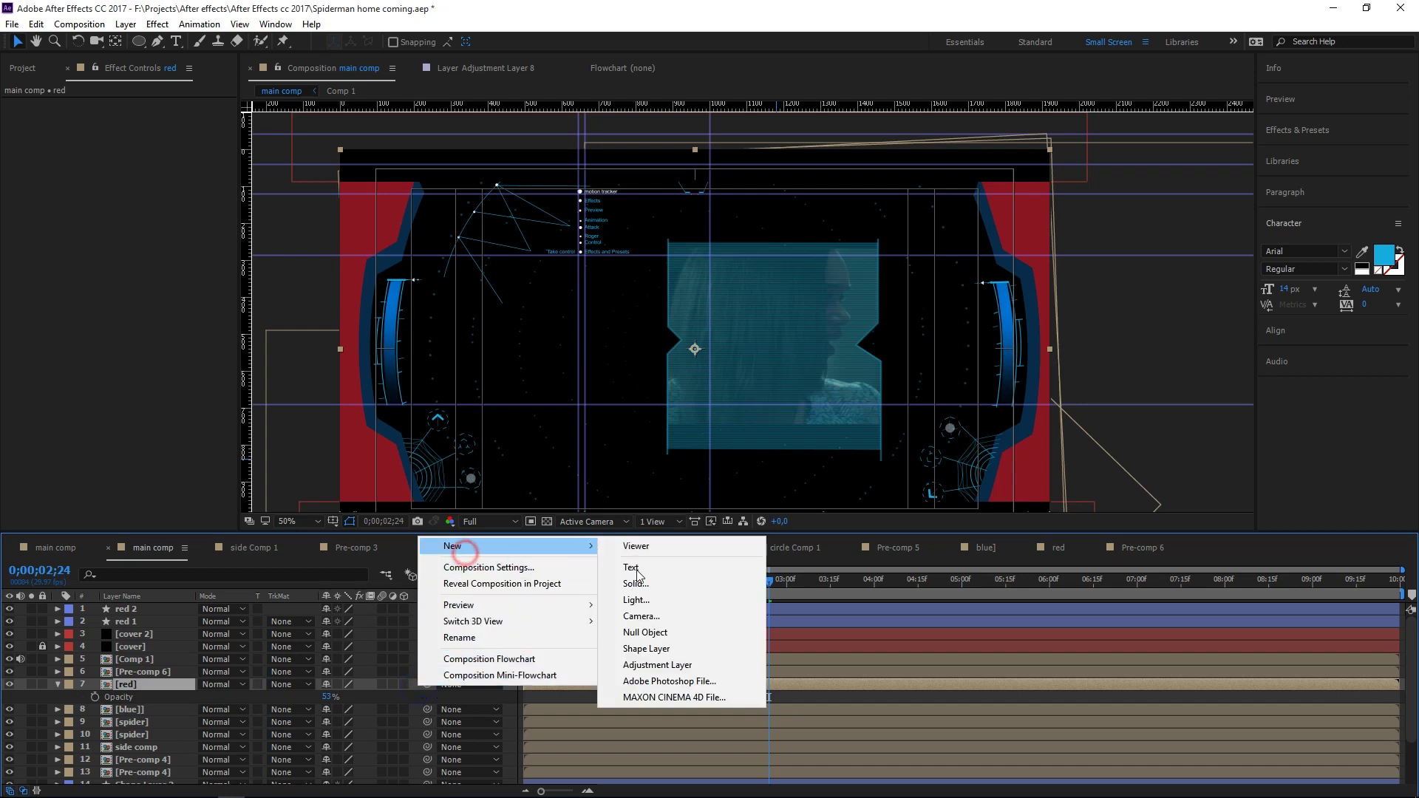
click(654, 664)
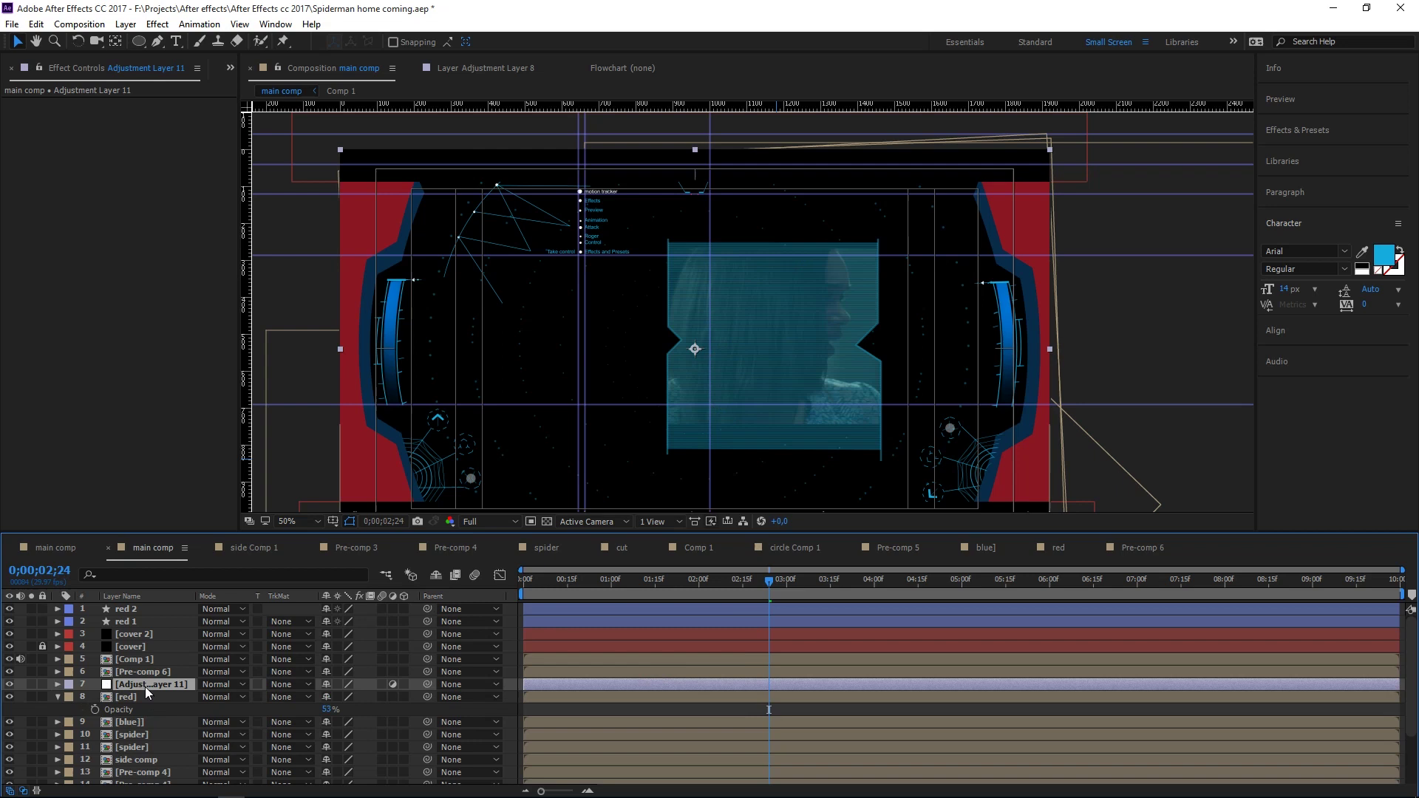
key(ctrl+bracketleft)
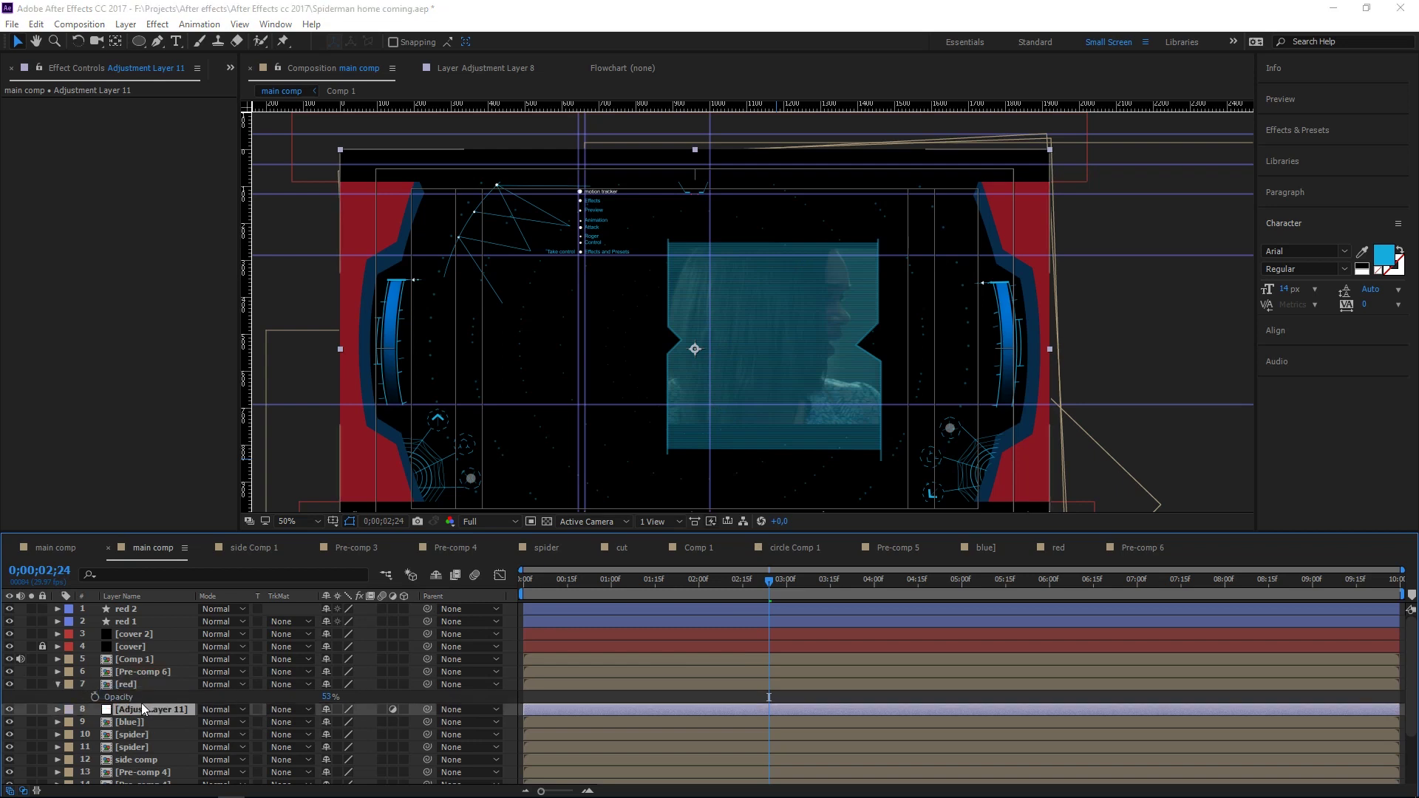
key(ctrl+space)
text(tint)
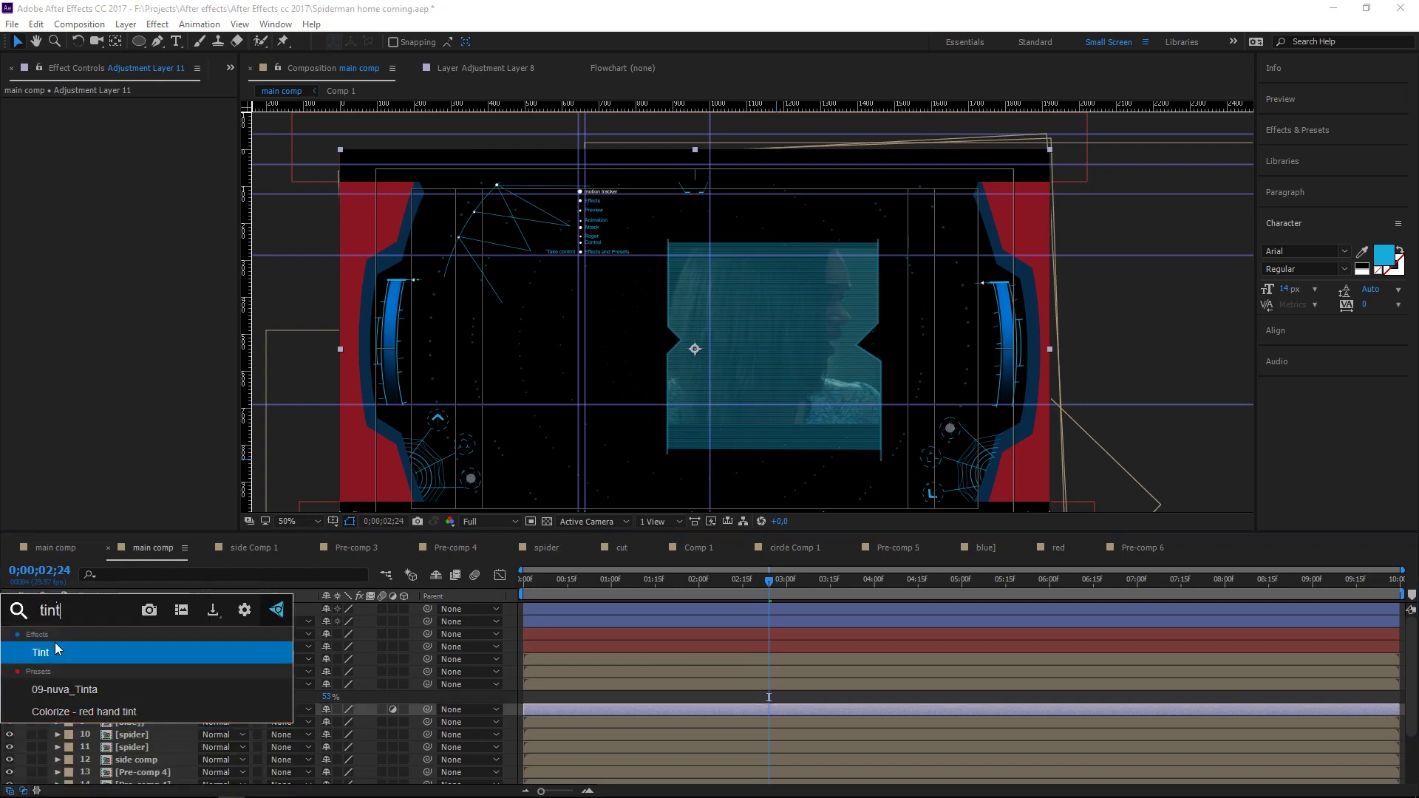
click(54, 649)
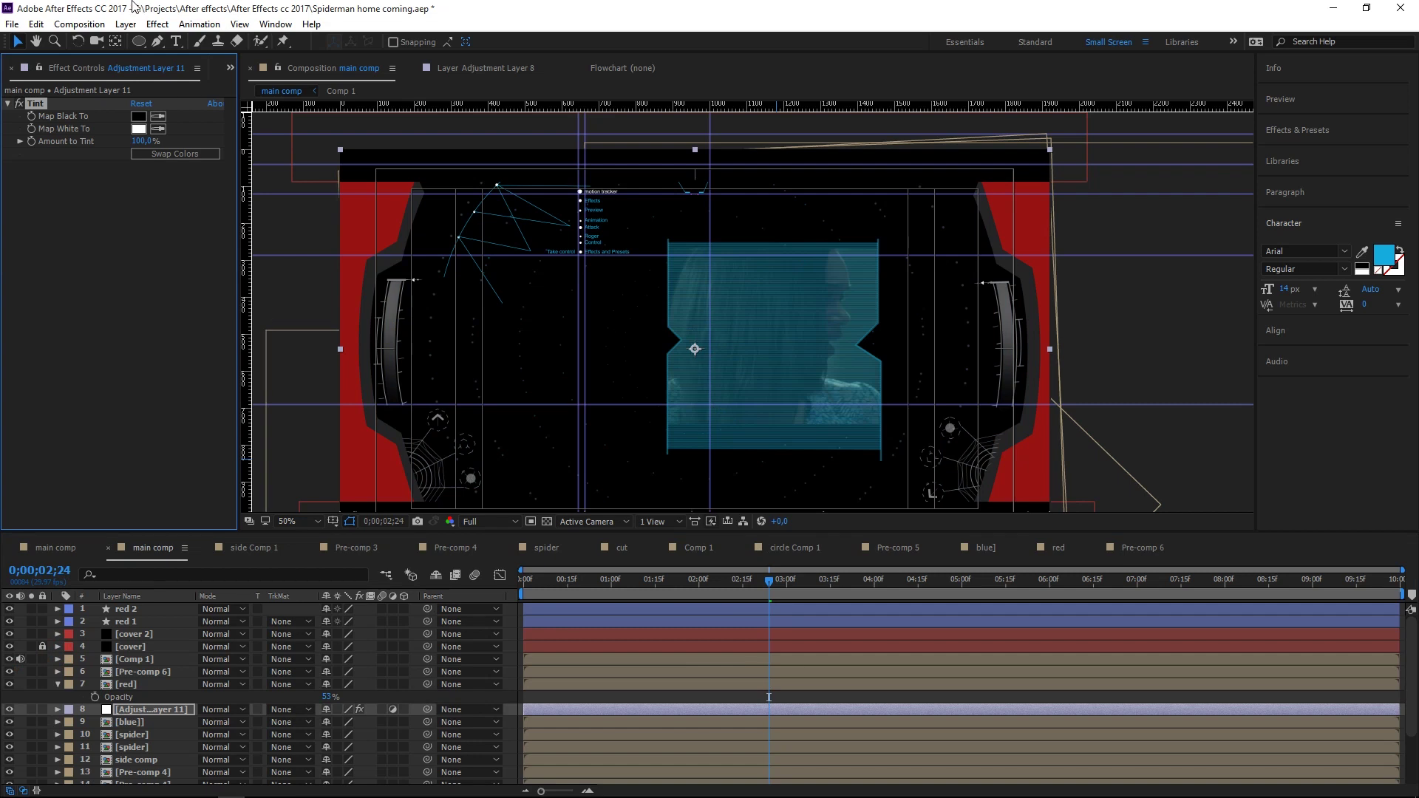
- Set the Tint's Map Black To colour to a medium blue
click(145, 118)
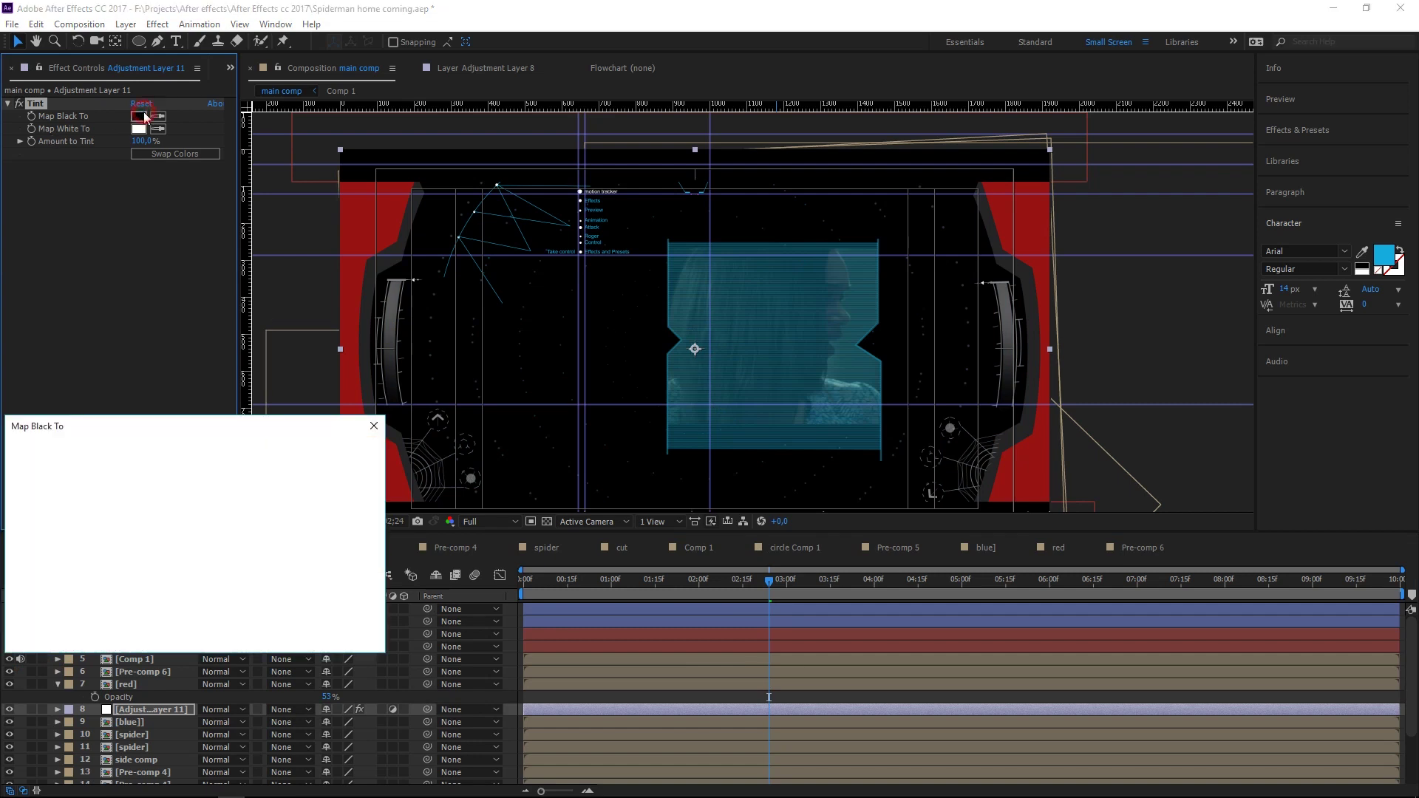
mouse_move(222, 531)
mouse_down()
mouse_move(184, 490)
mouse_move(197, 454)
mouse_move(189, 522)
mouse_move(241, 452)
mouse_up()
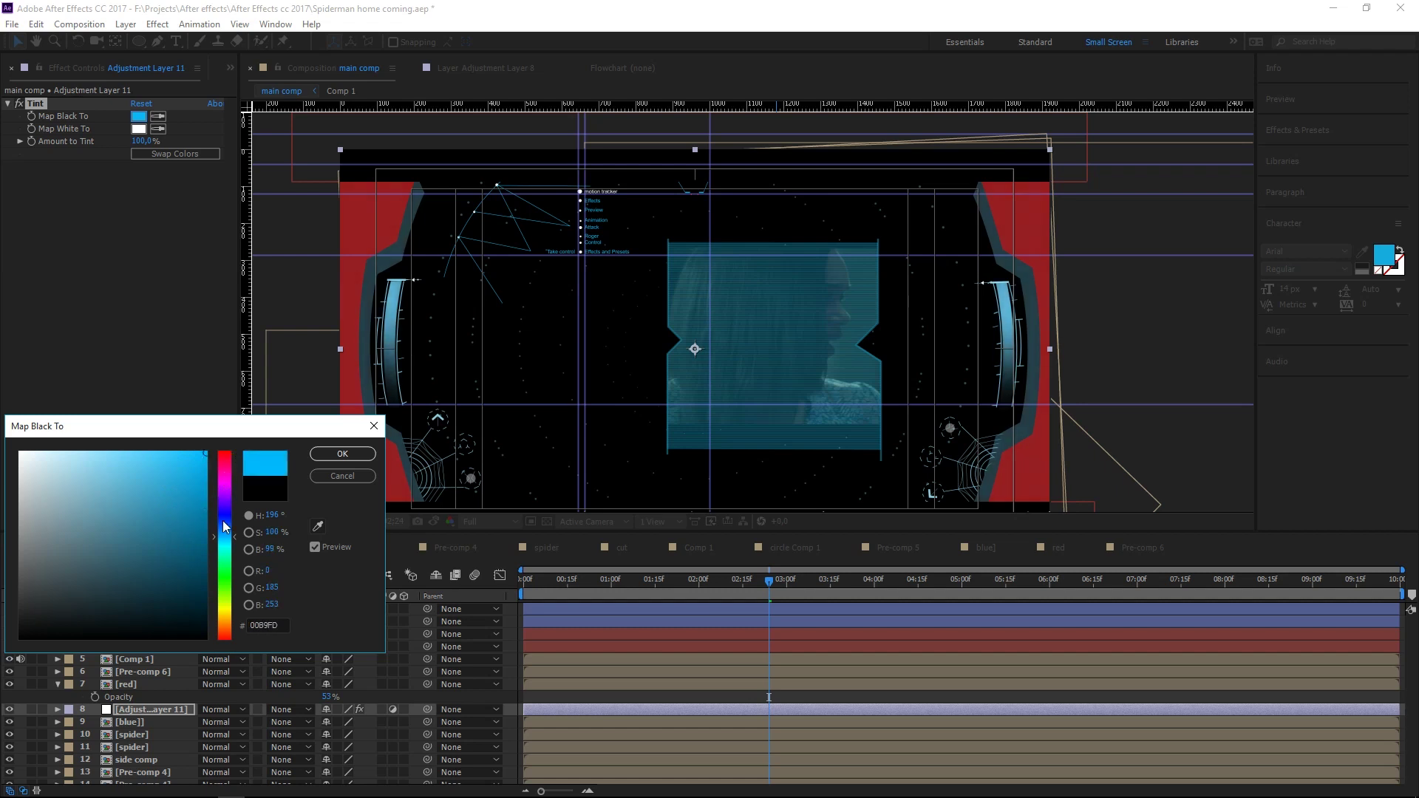
mouse_move(221, 532)
mouse_down()
mouse_move(221, 520)
mouse_move(216, 559)
mouse_up()
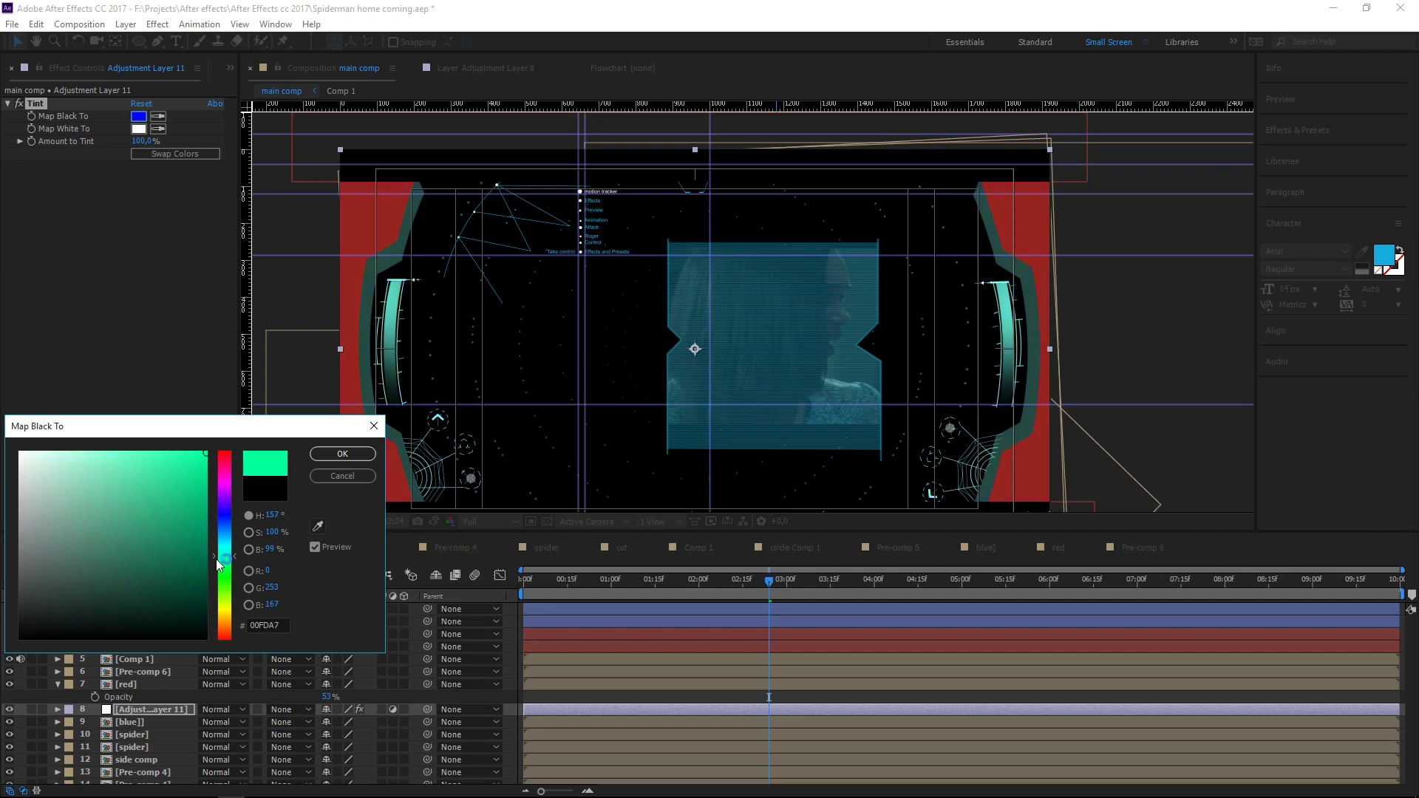
drag(215, 544, 216, 532)
drag(194, 459, 162, 475)
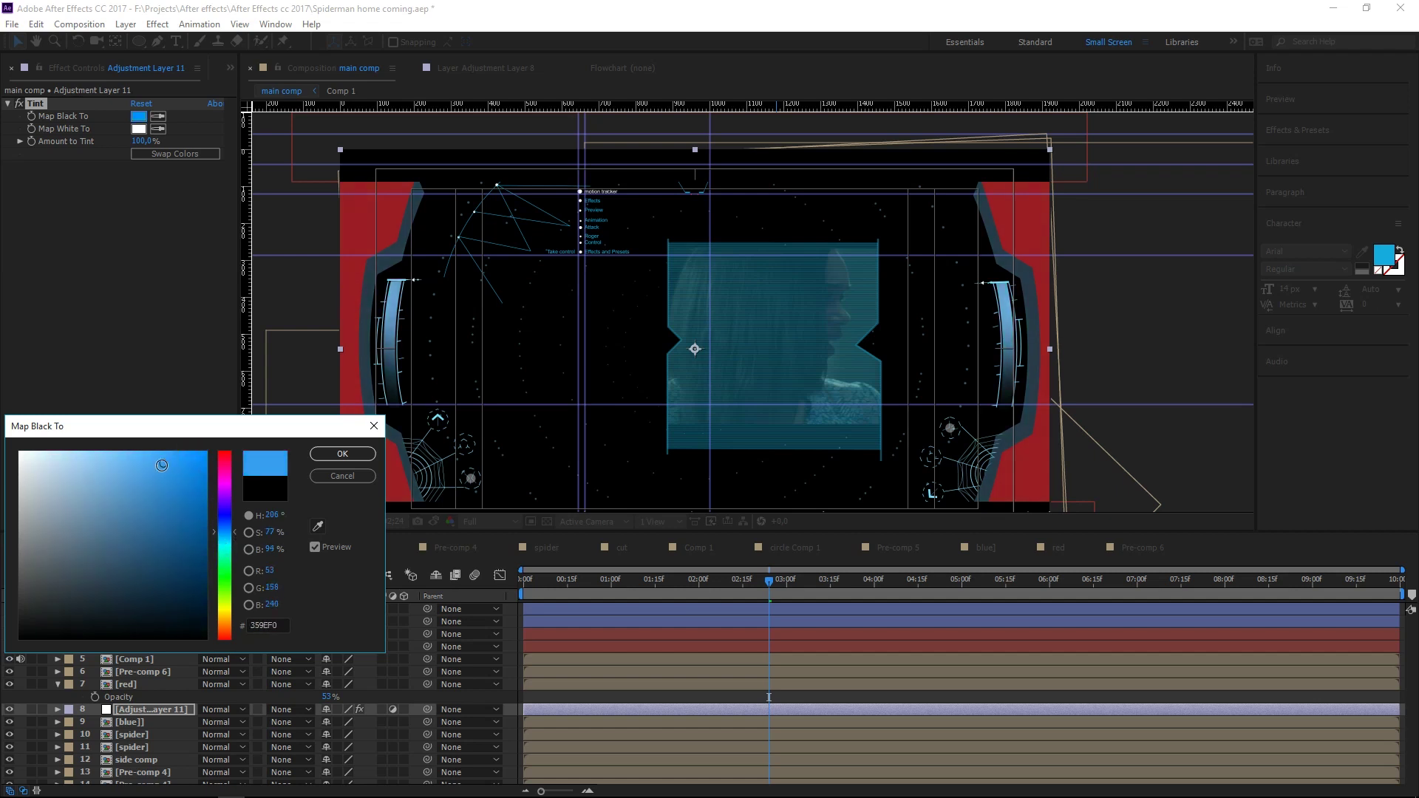
click(342, 454)
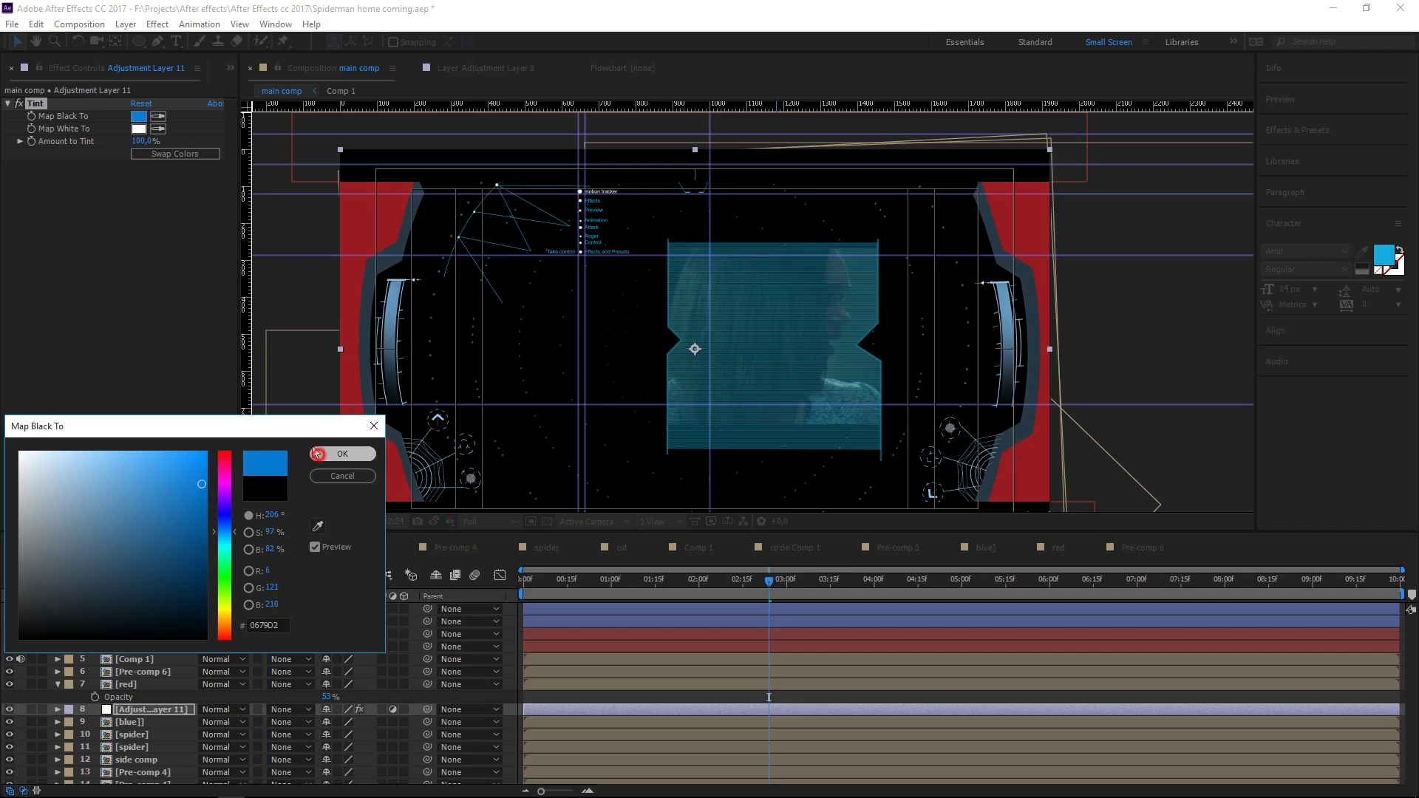
- Set the Tint's Map White To colour to a soft light cyan, #3DB8CE
click(145, 131)
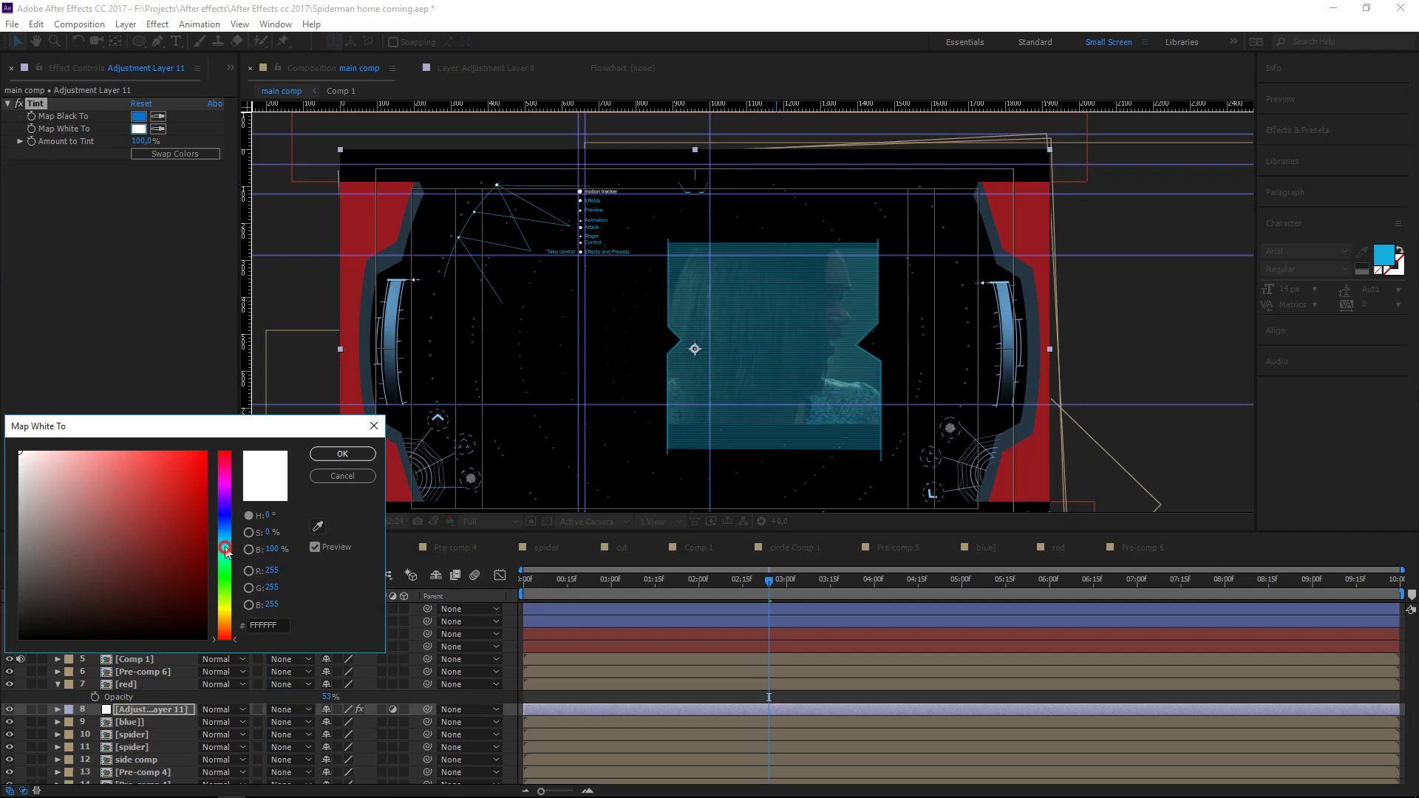
drag(225, 547, 227, 545)
click(192, 494)
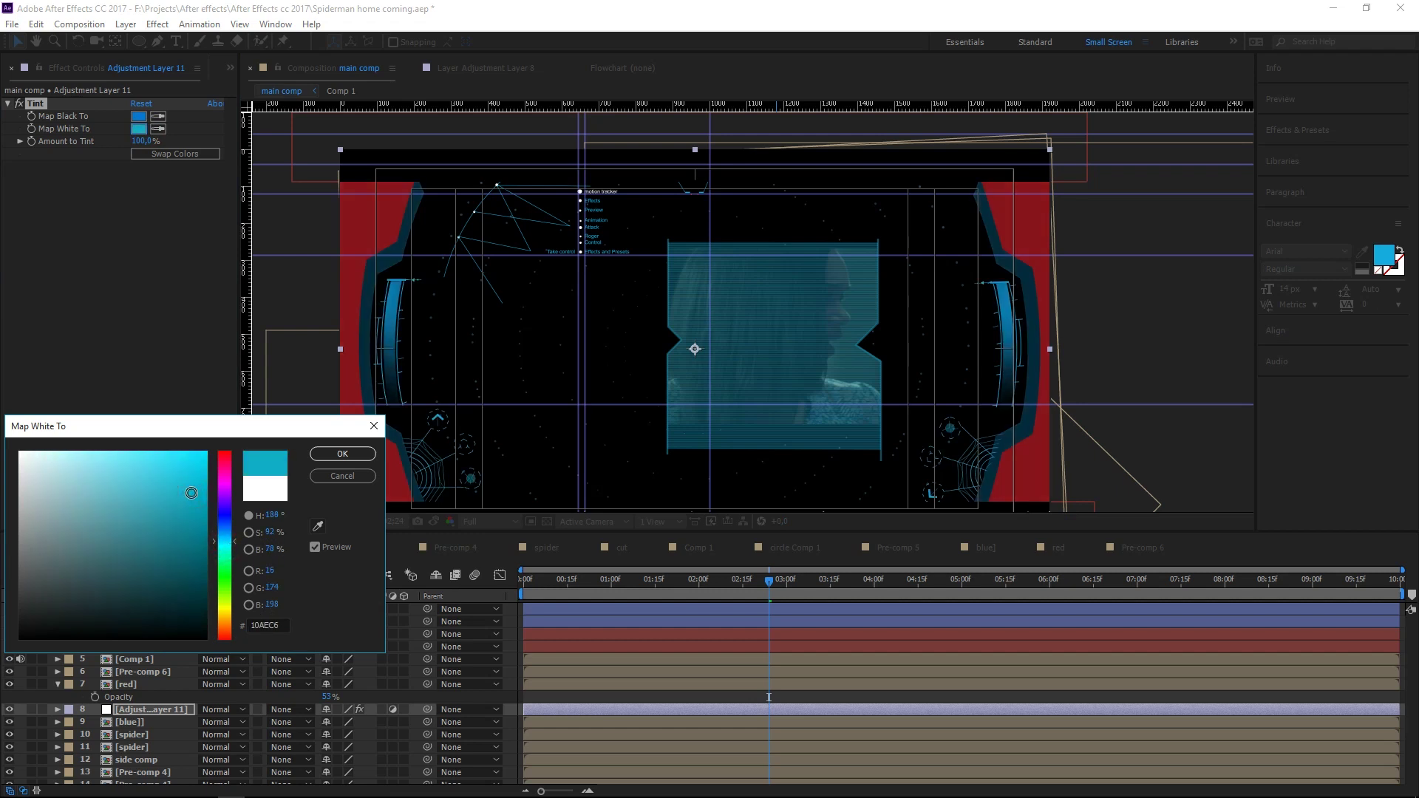
click(172, 483)
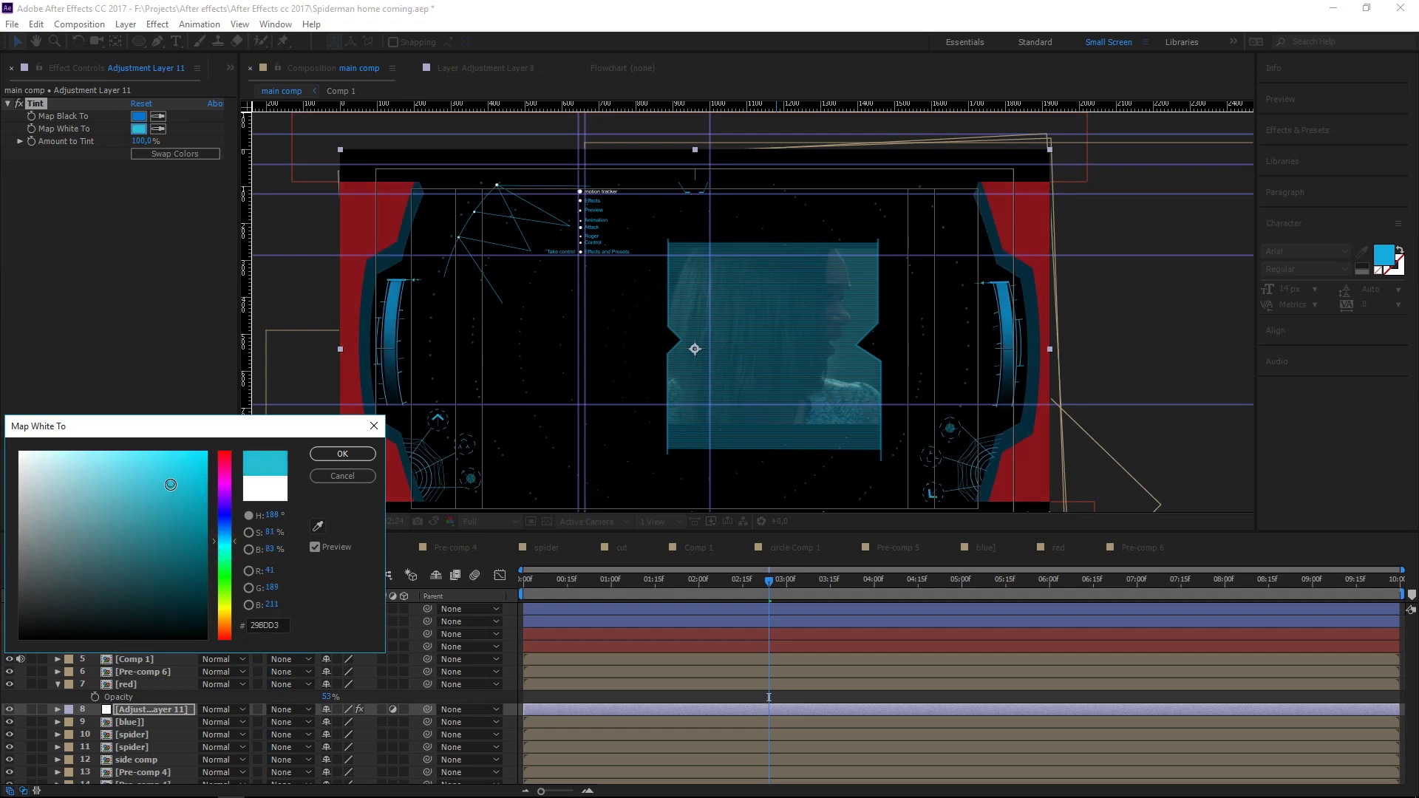
drag(172, 495, 151, 487)
click(342, 454)
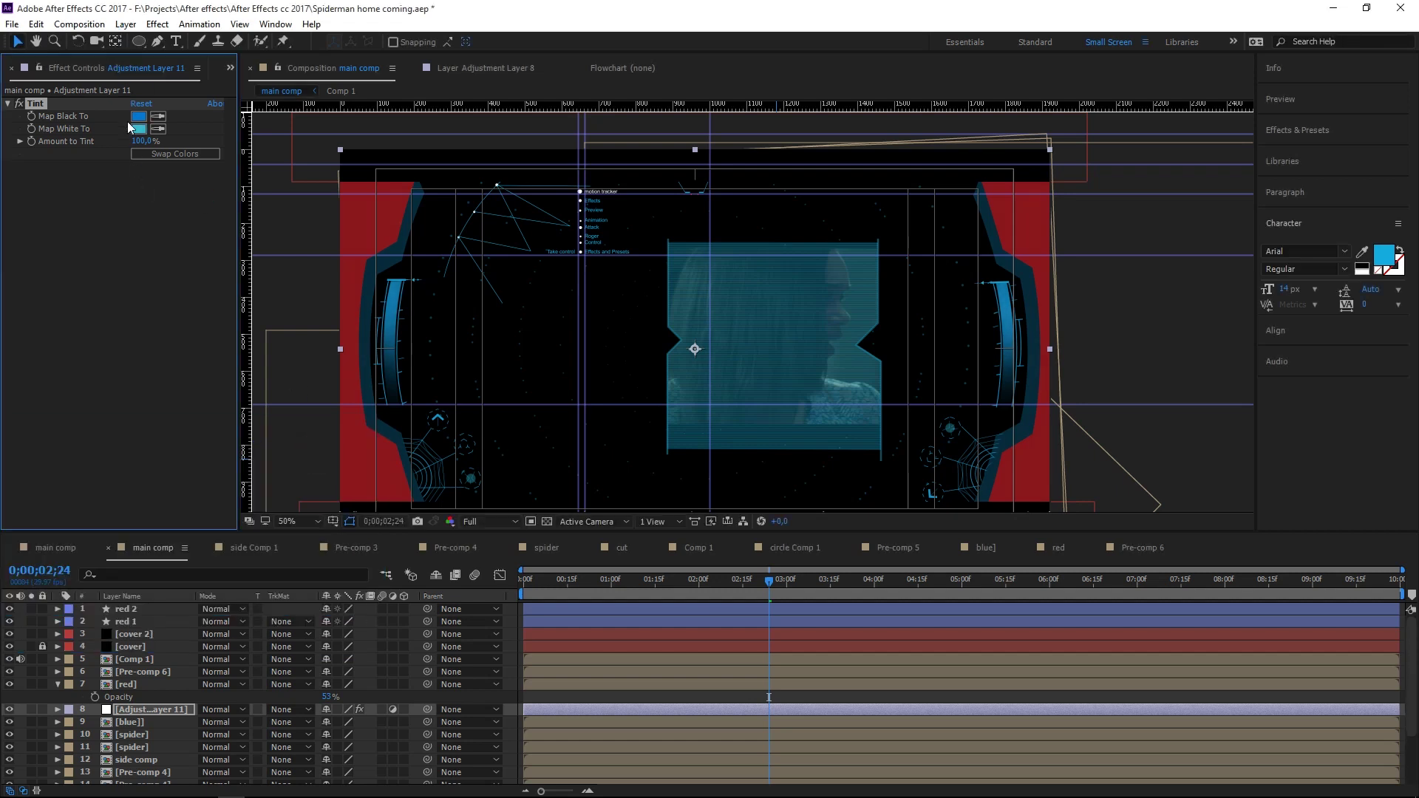
click(150, 156)
- Show the Project panel with folder 1 expanded and bg.jpg selected, then return to the main comp
click(68, 549)
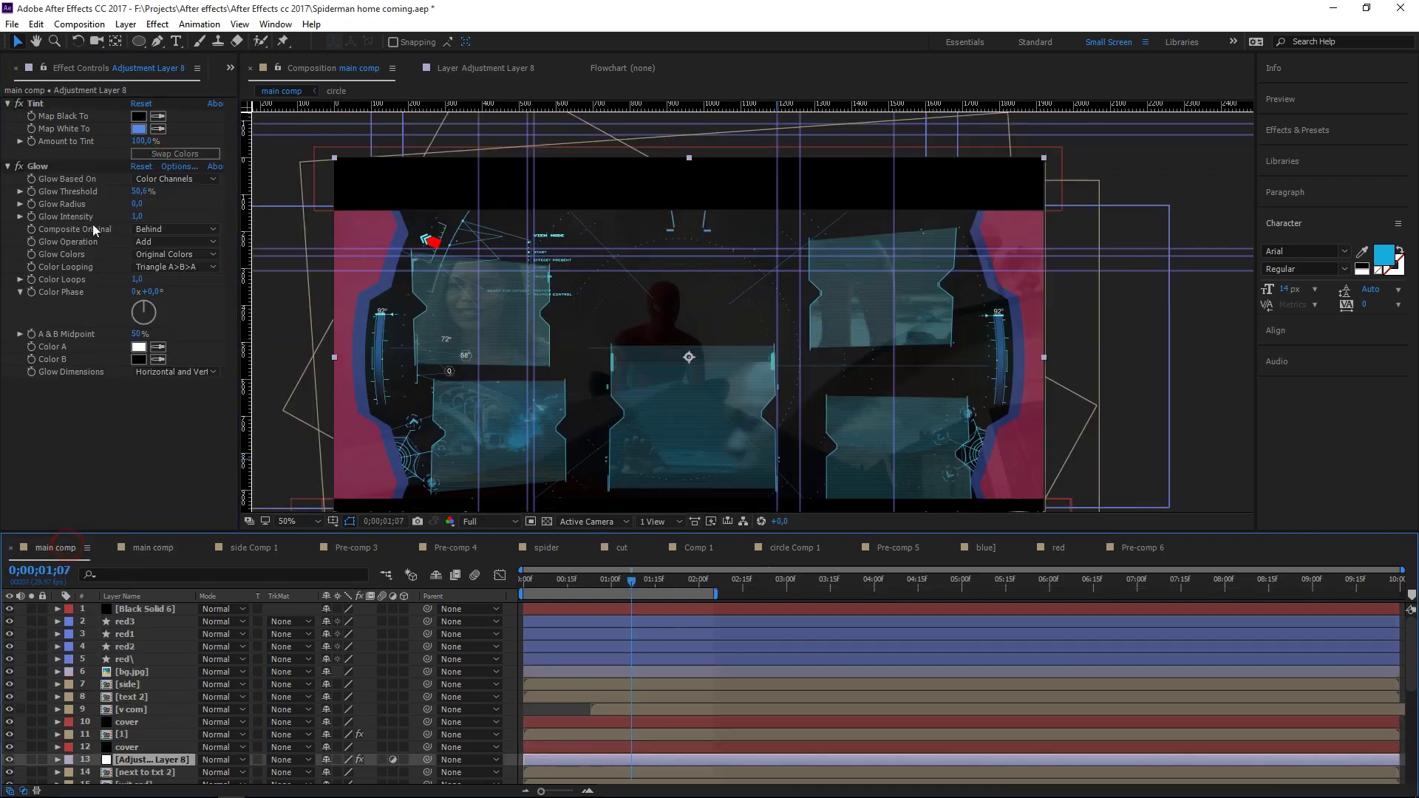
click(230, 67)
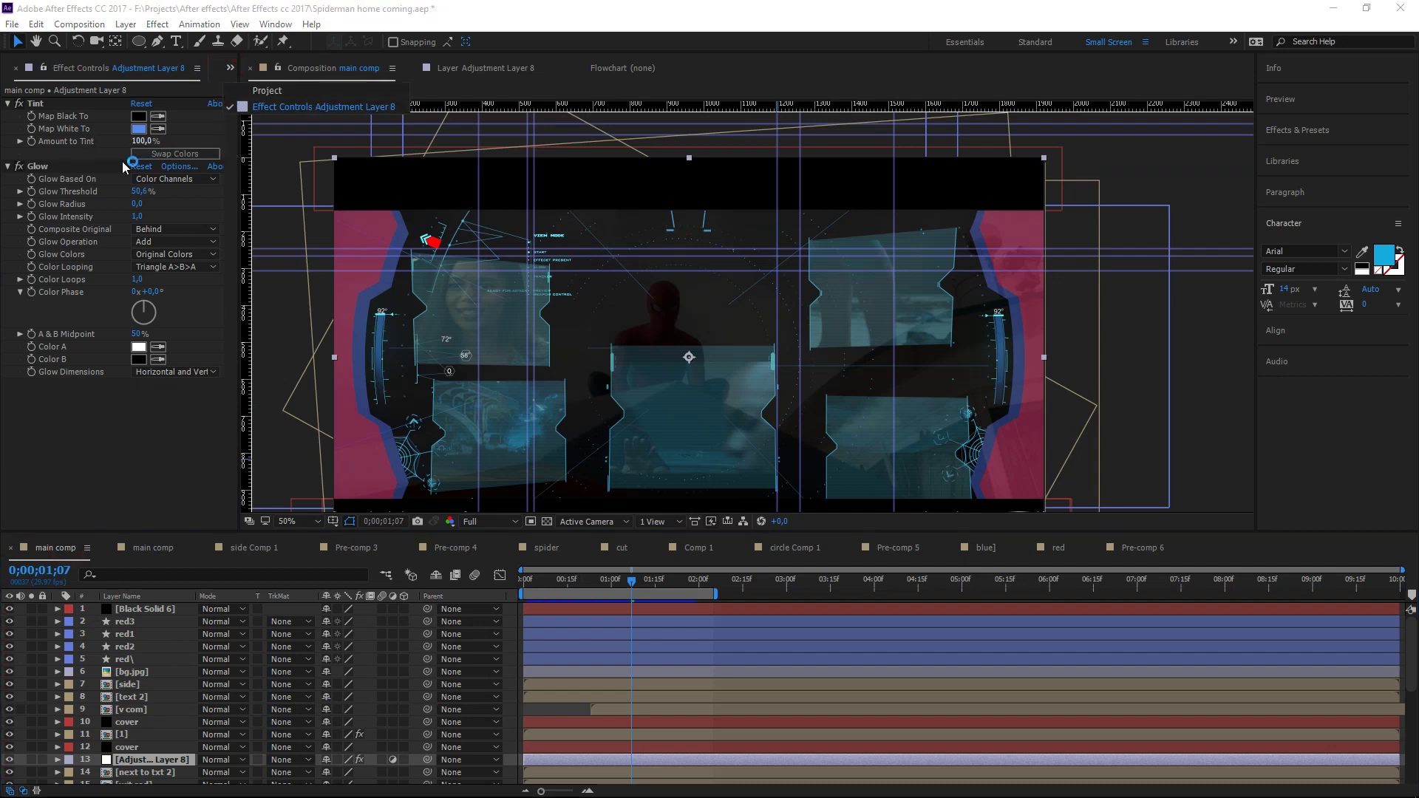
click(104, 462)
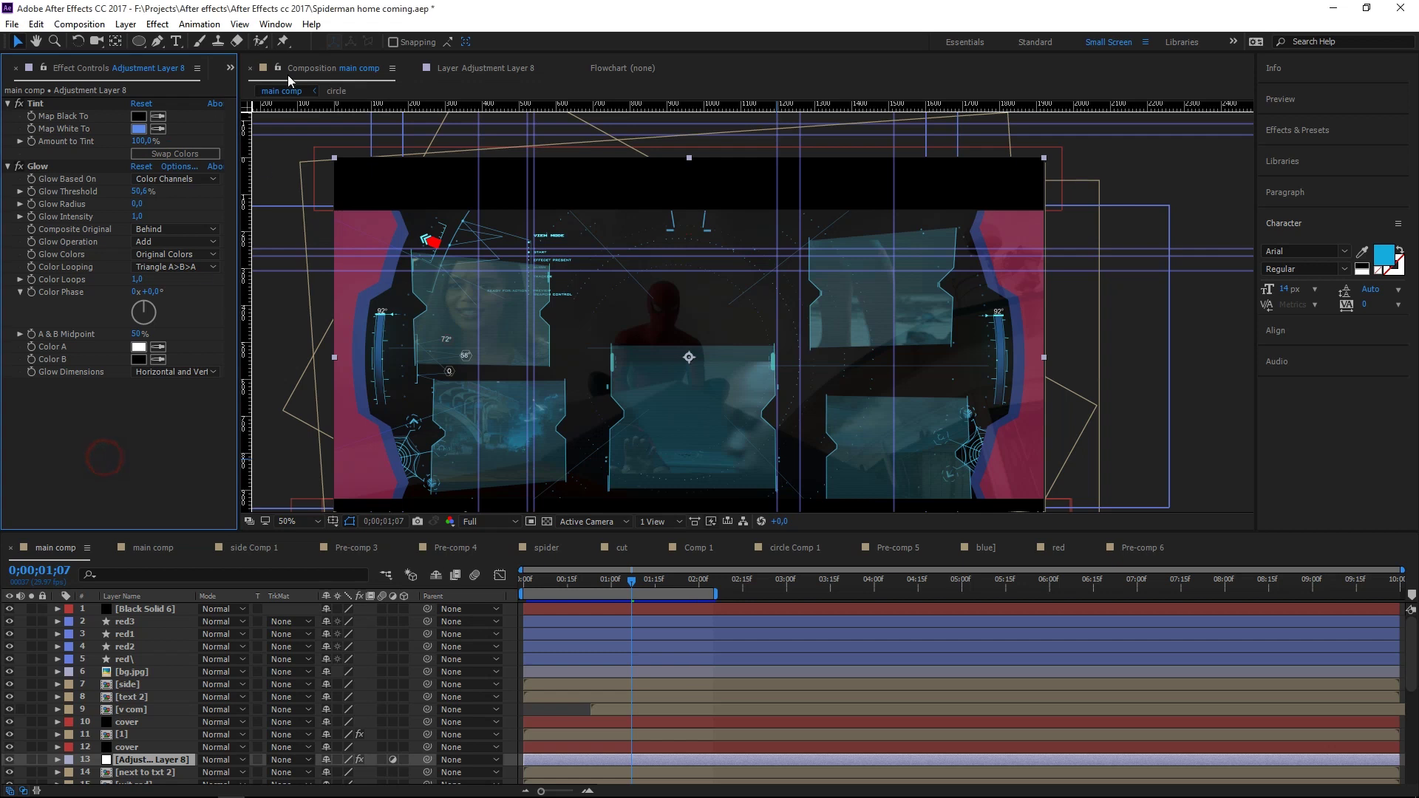
click(229, 68)
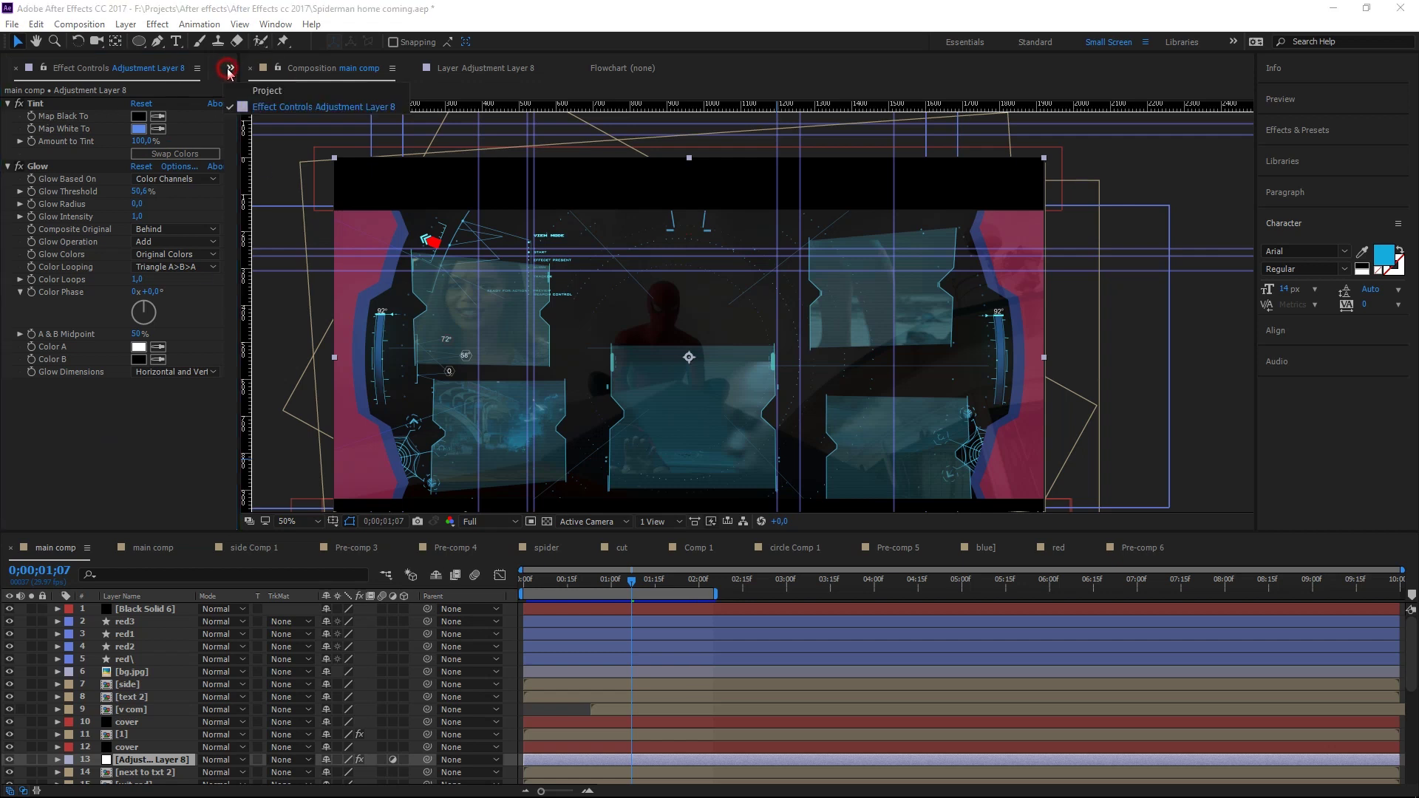
click(268, 91)
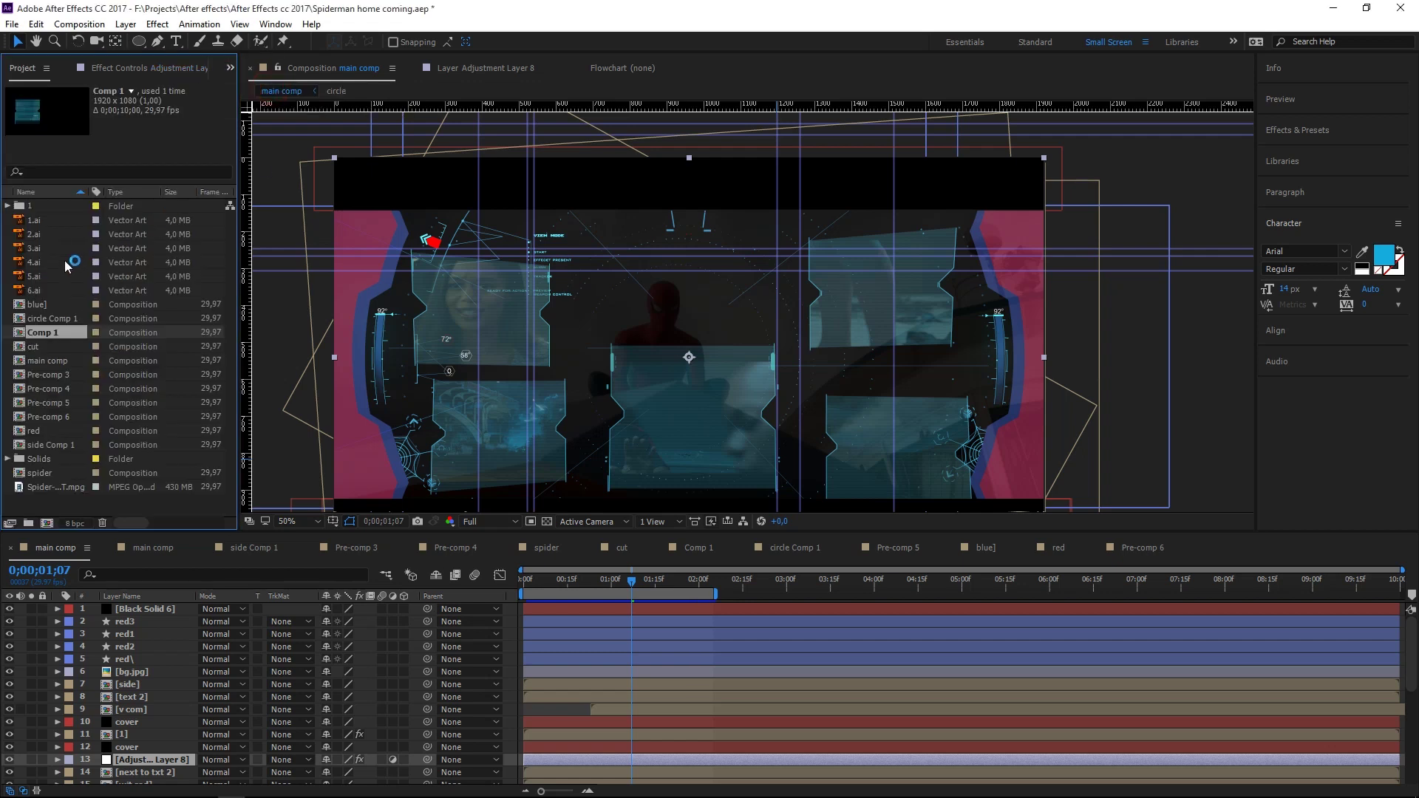
click(8, 207)
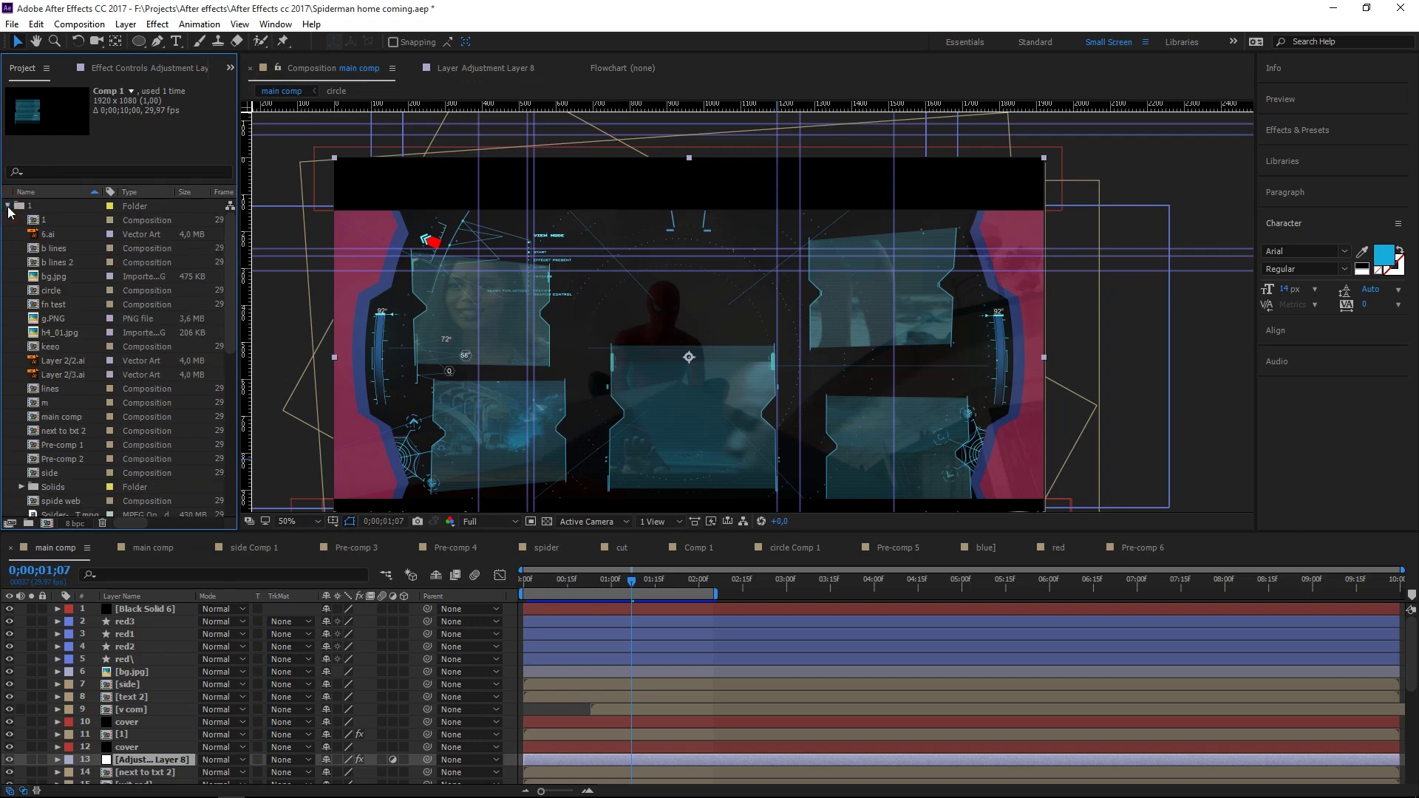
click(70, 319)
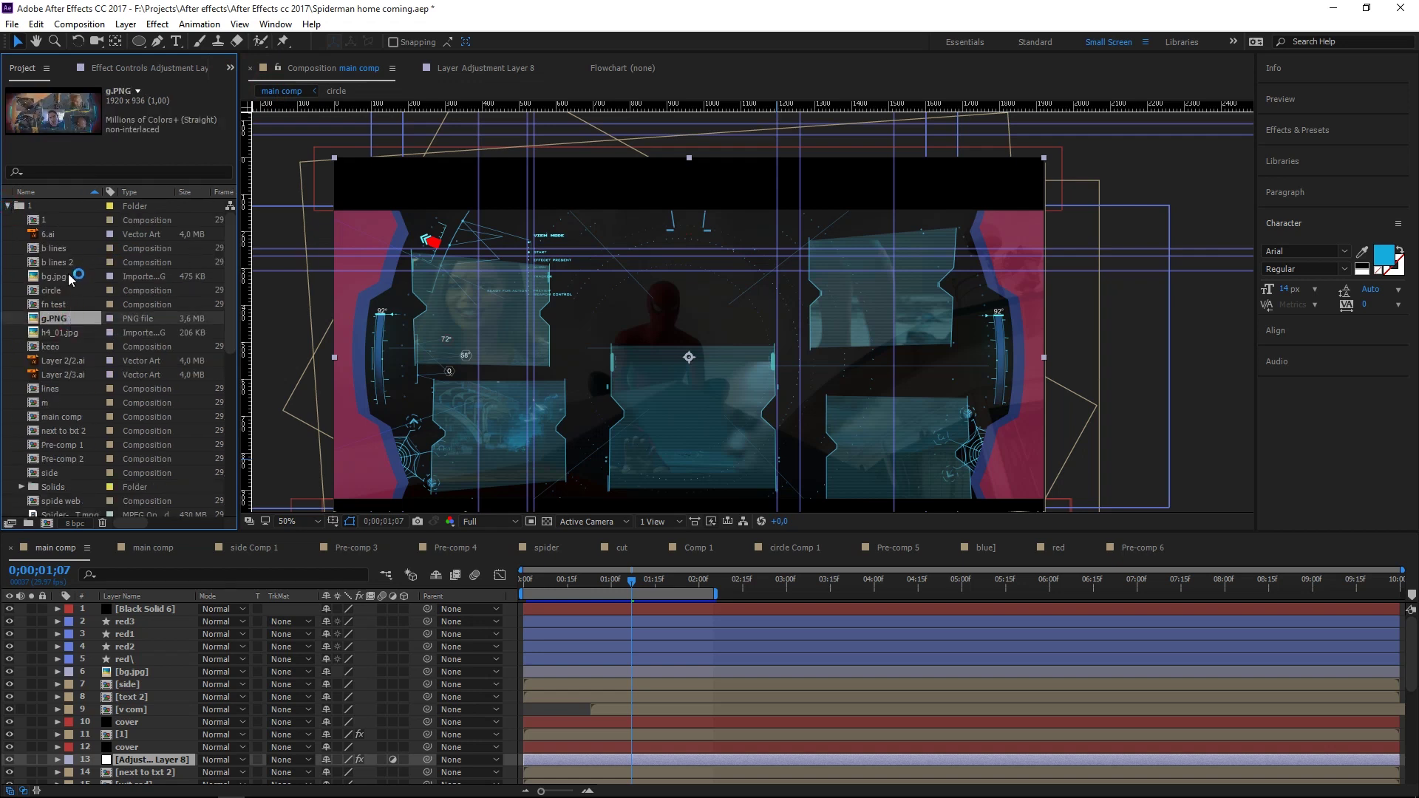
click(71, 280)
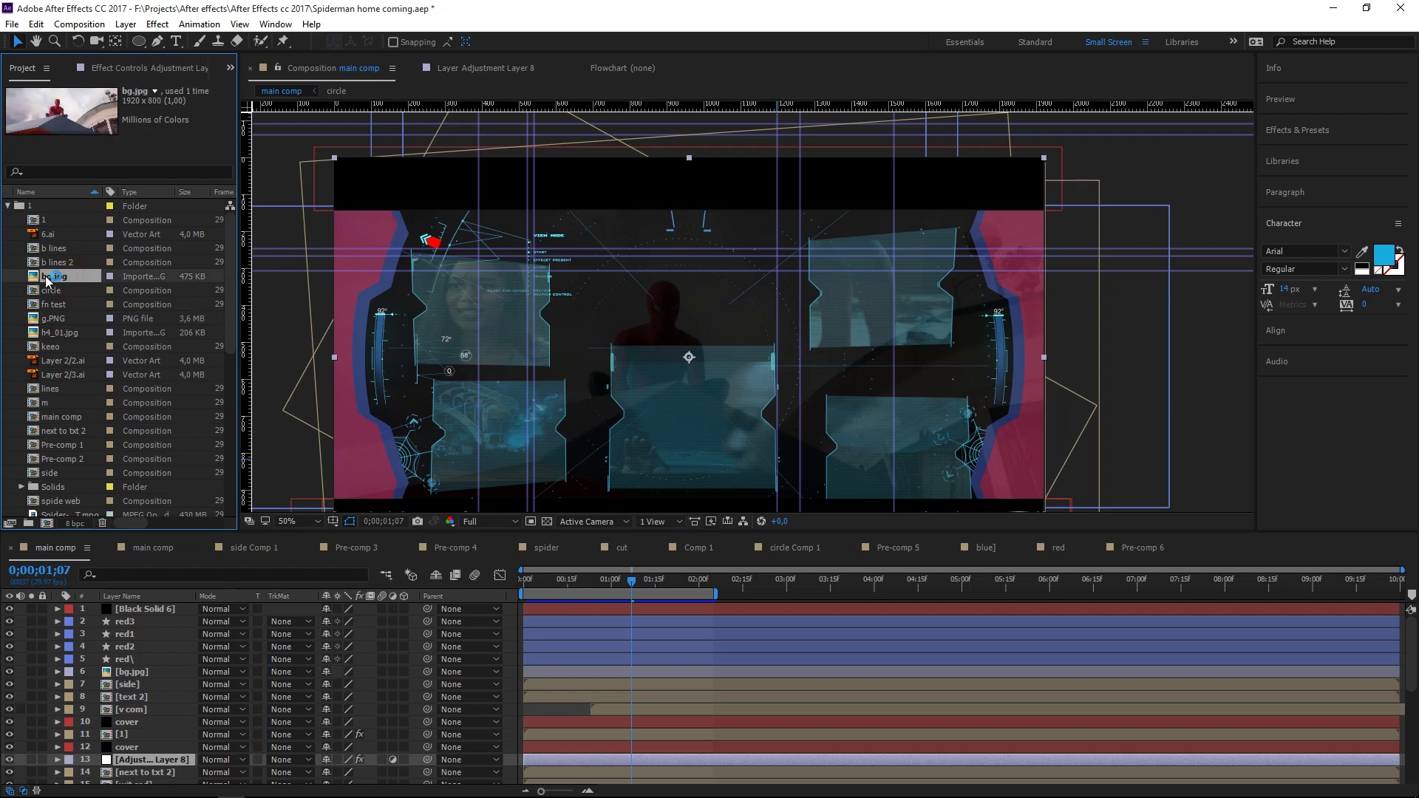
click(133, 548)
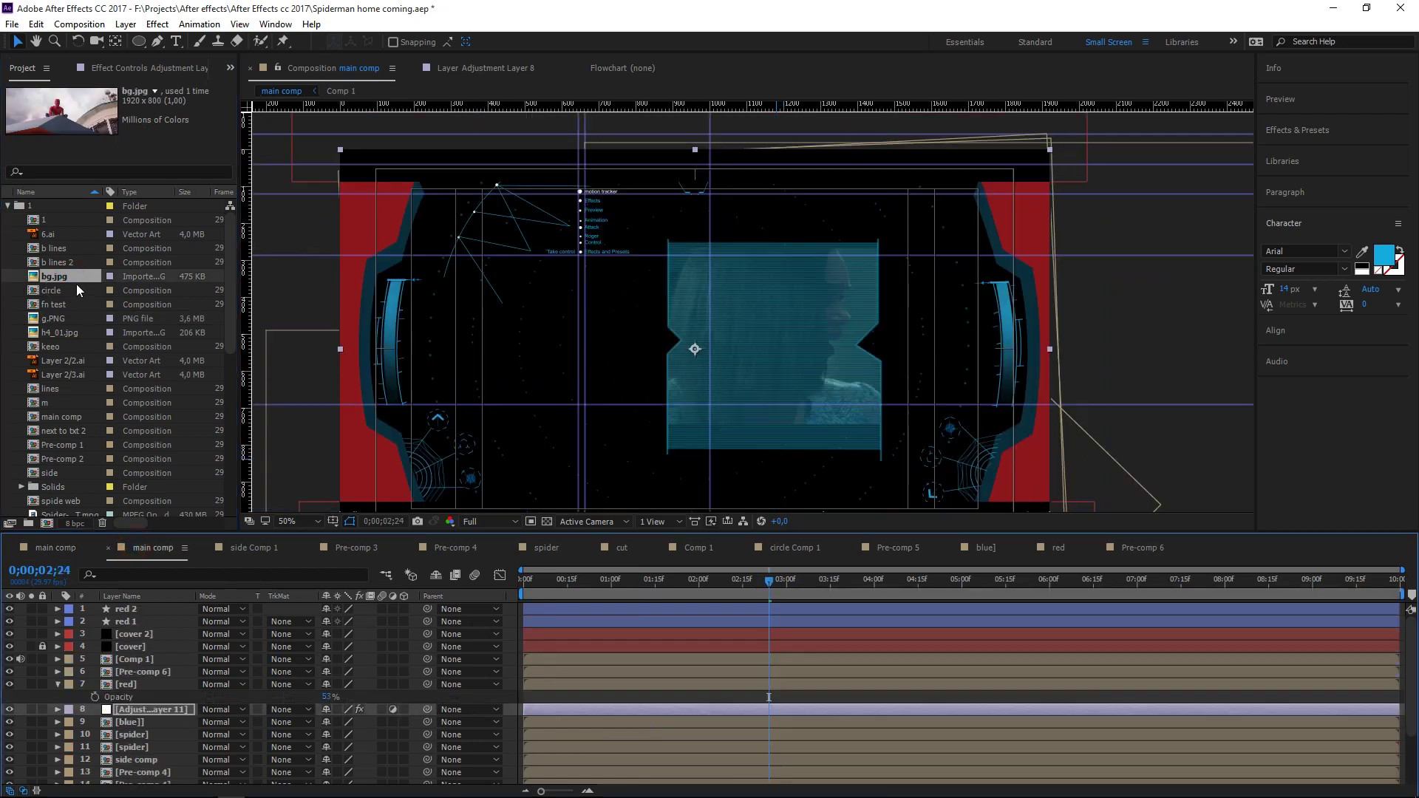
- Add bg.jpg as a layer in the main comp, positioned just below the cover layers, with Opacity shown
drag(80, 316, 132, 654)
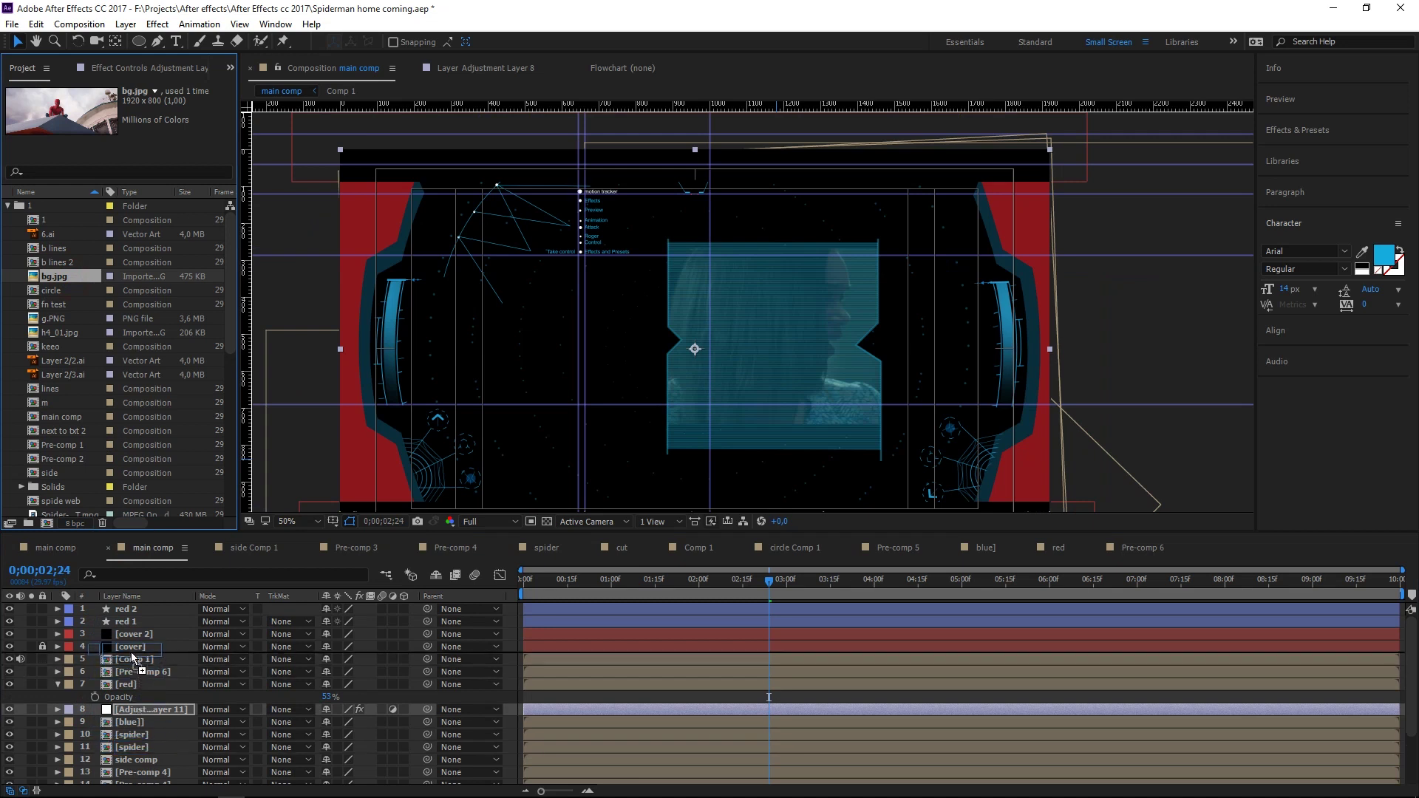
drag(131, 652, 131, 652)
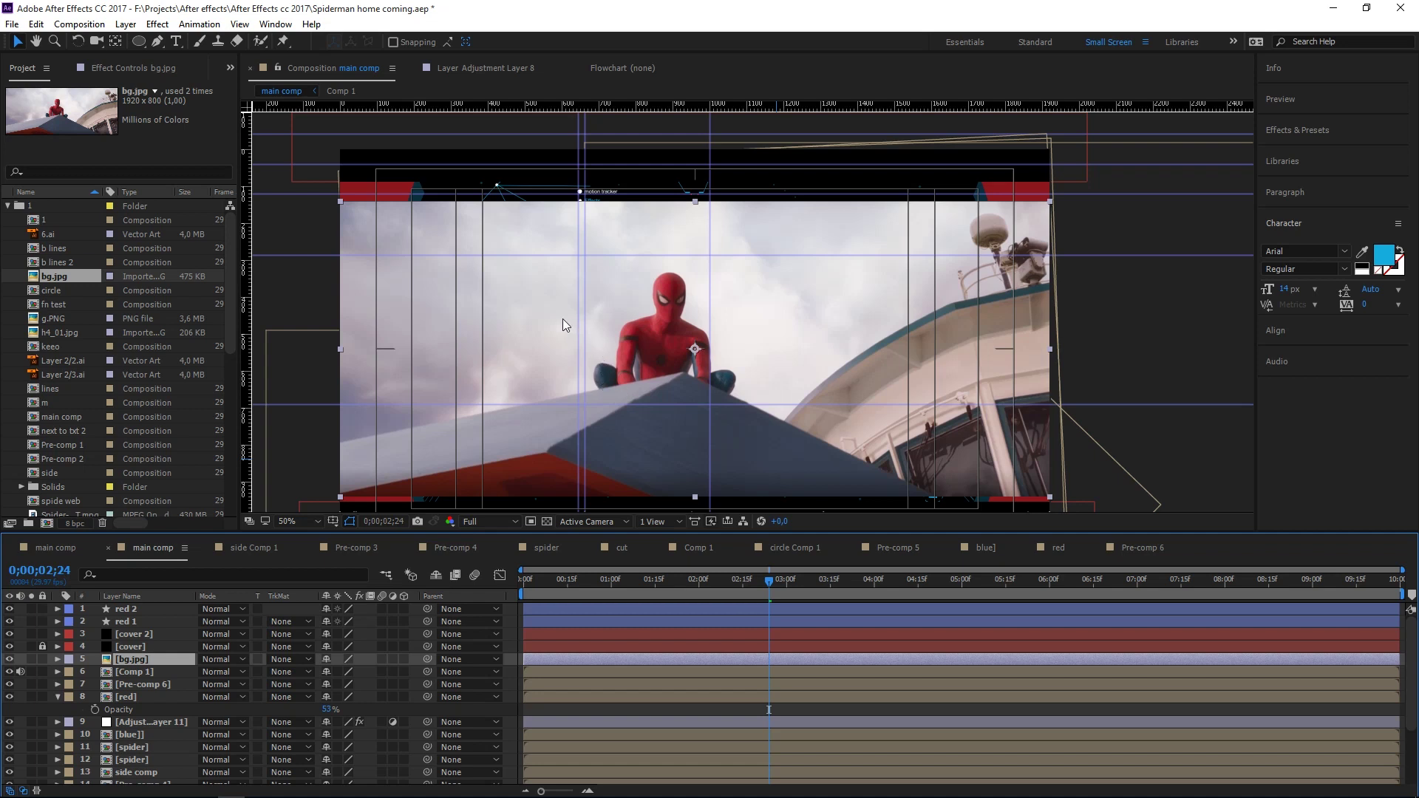
scroll(157, 627, down, 1)
drag(148, 622, 139, 789)
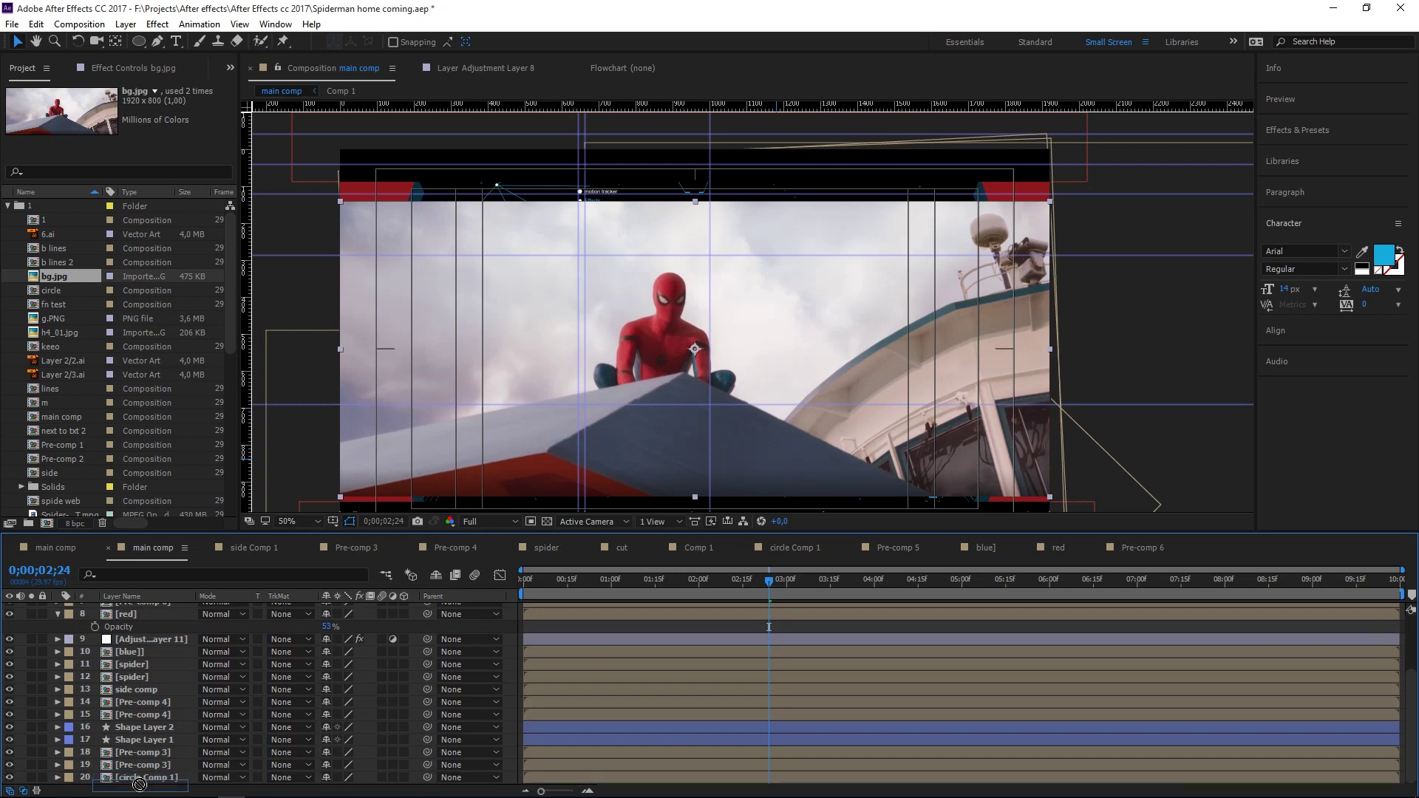
drag(139, 790, 153, 626)
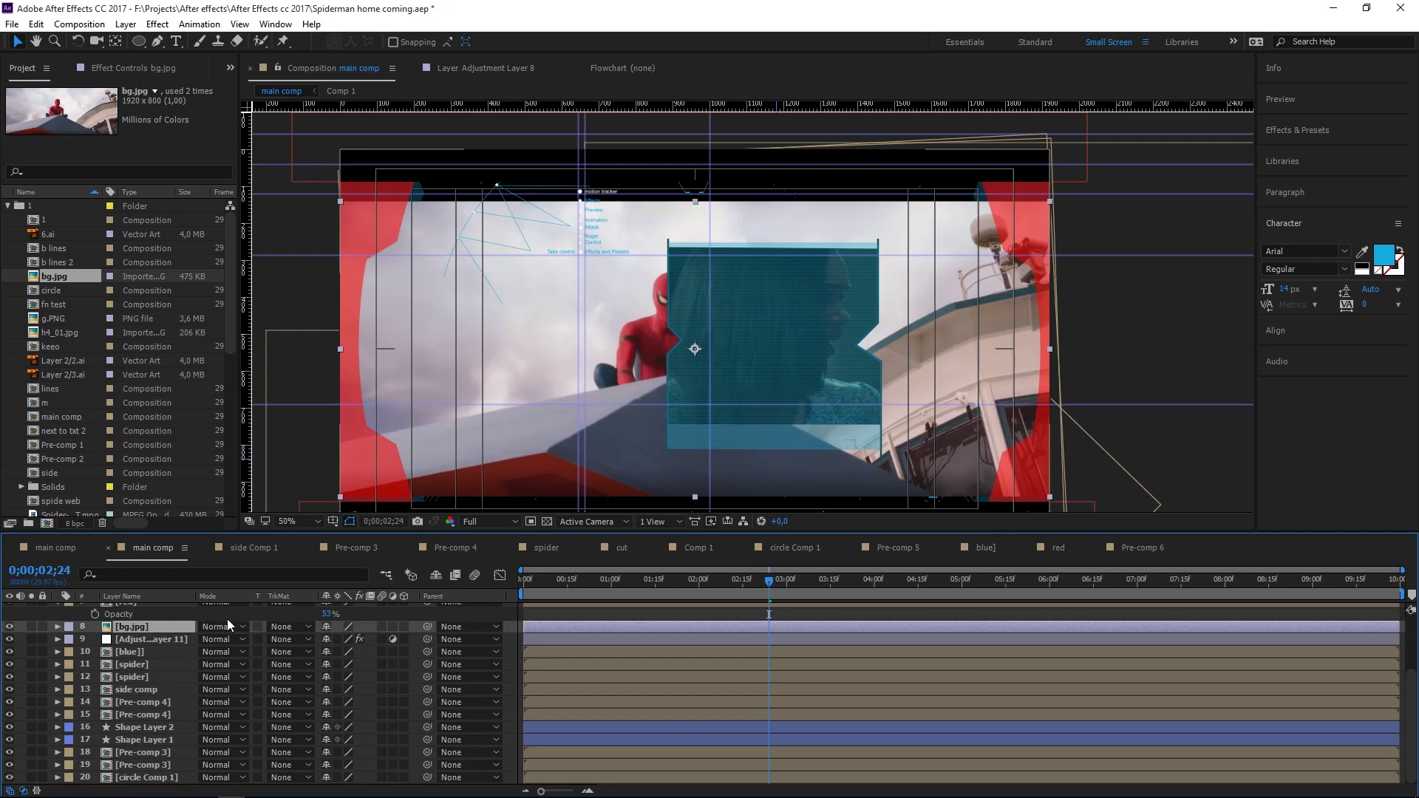
scroll(170, 639, up, 2)
drag(147, 664, 139, 620)
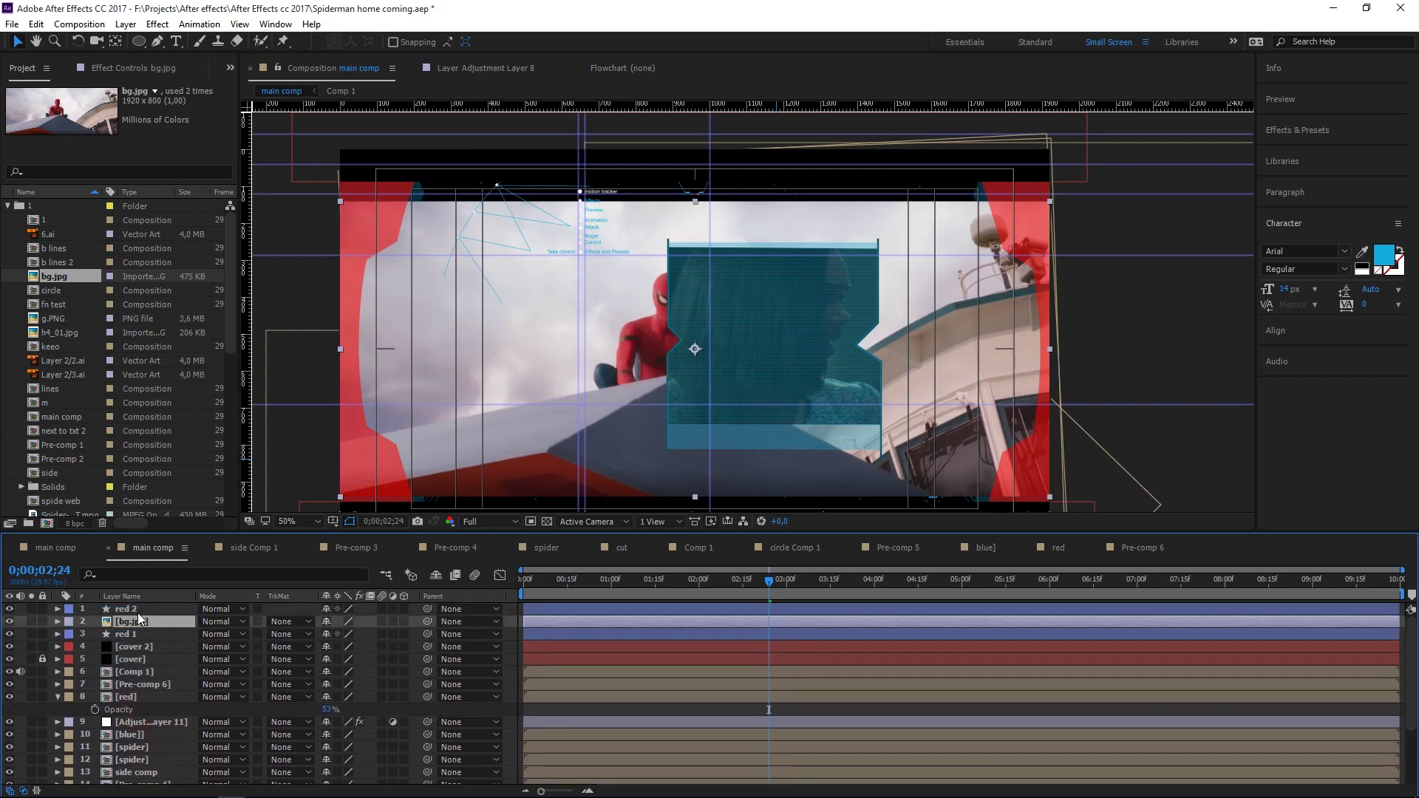
drag(139, 619, 127, 673)
key(t)
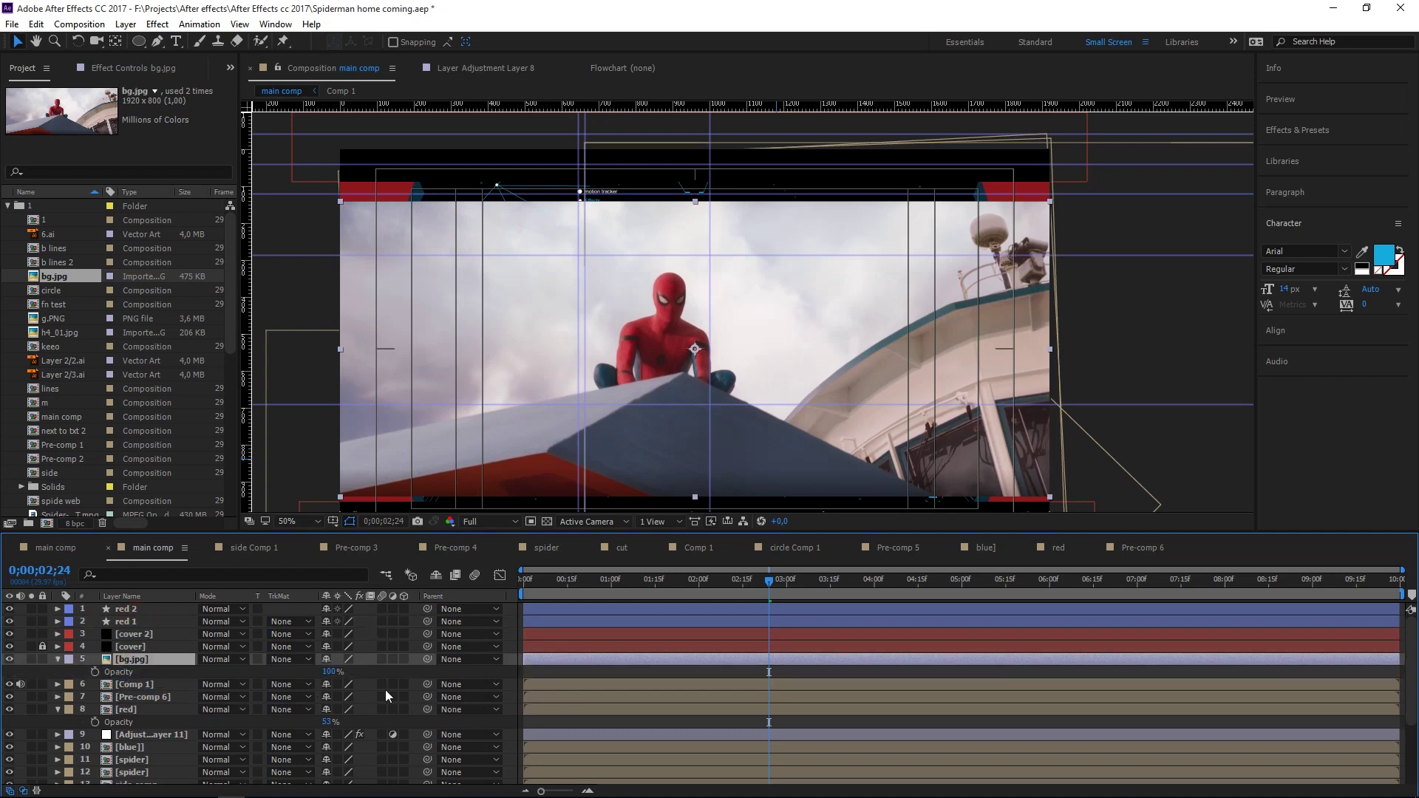
- Fade bg.jpg to 17% opacity and move it above the cover layers, leaving the red layer in place
drag(330, 673, 263, 677)
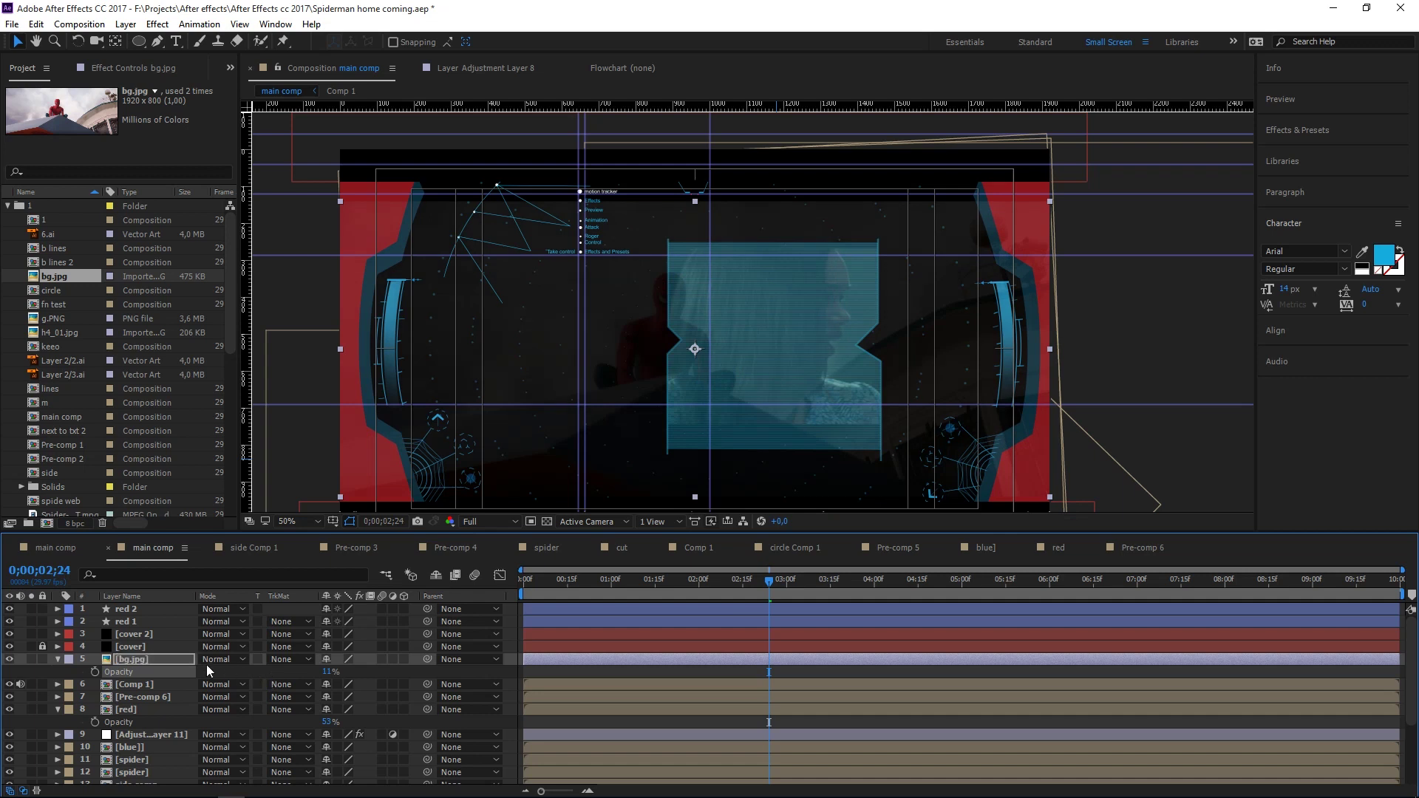
drag(129, 659, 130, 625)
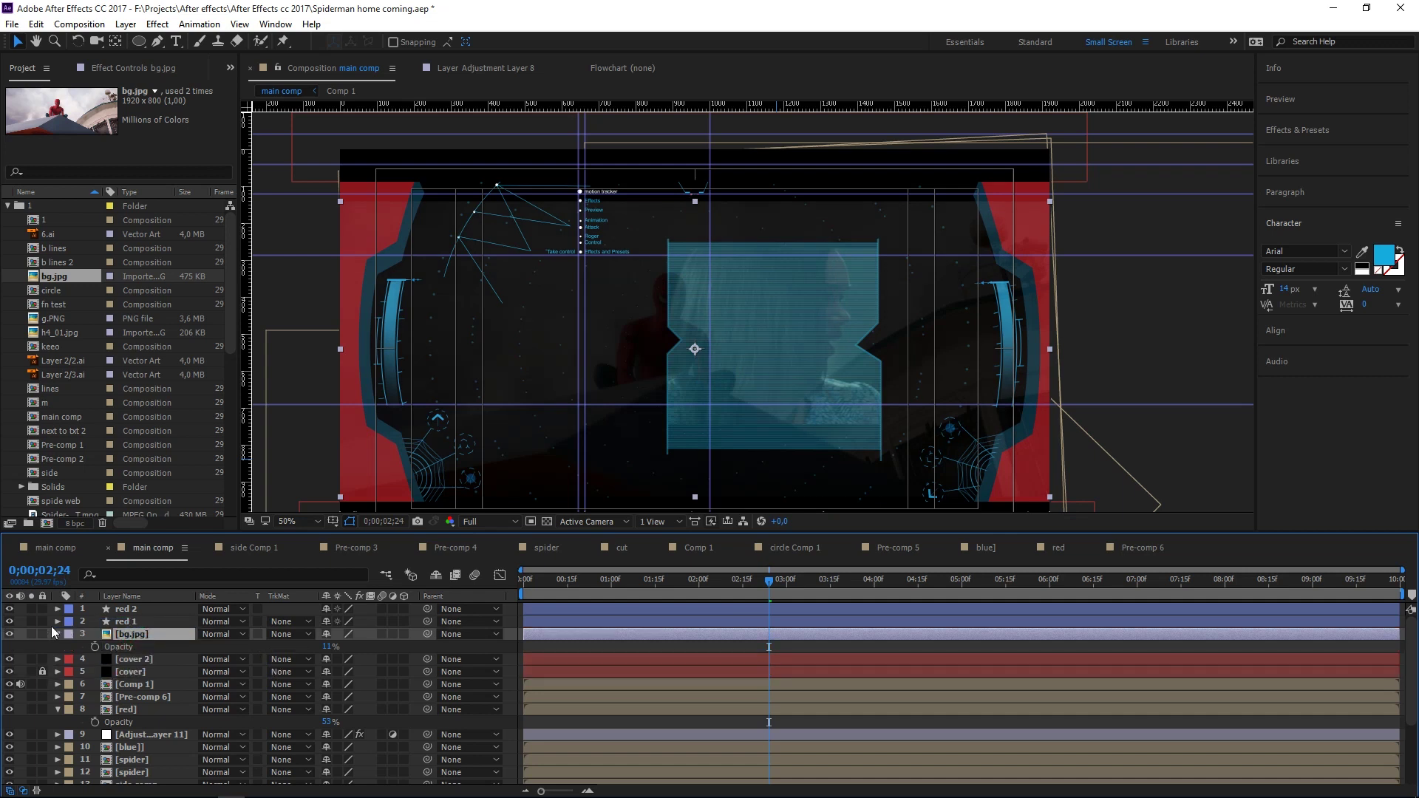
drag(328, 647, 334, 647)
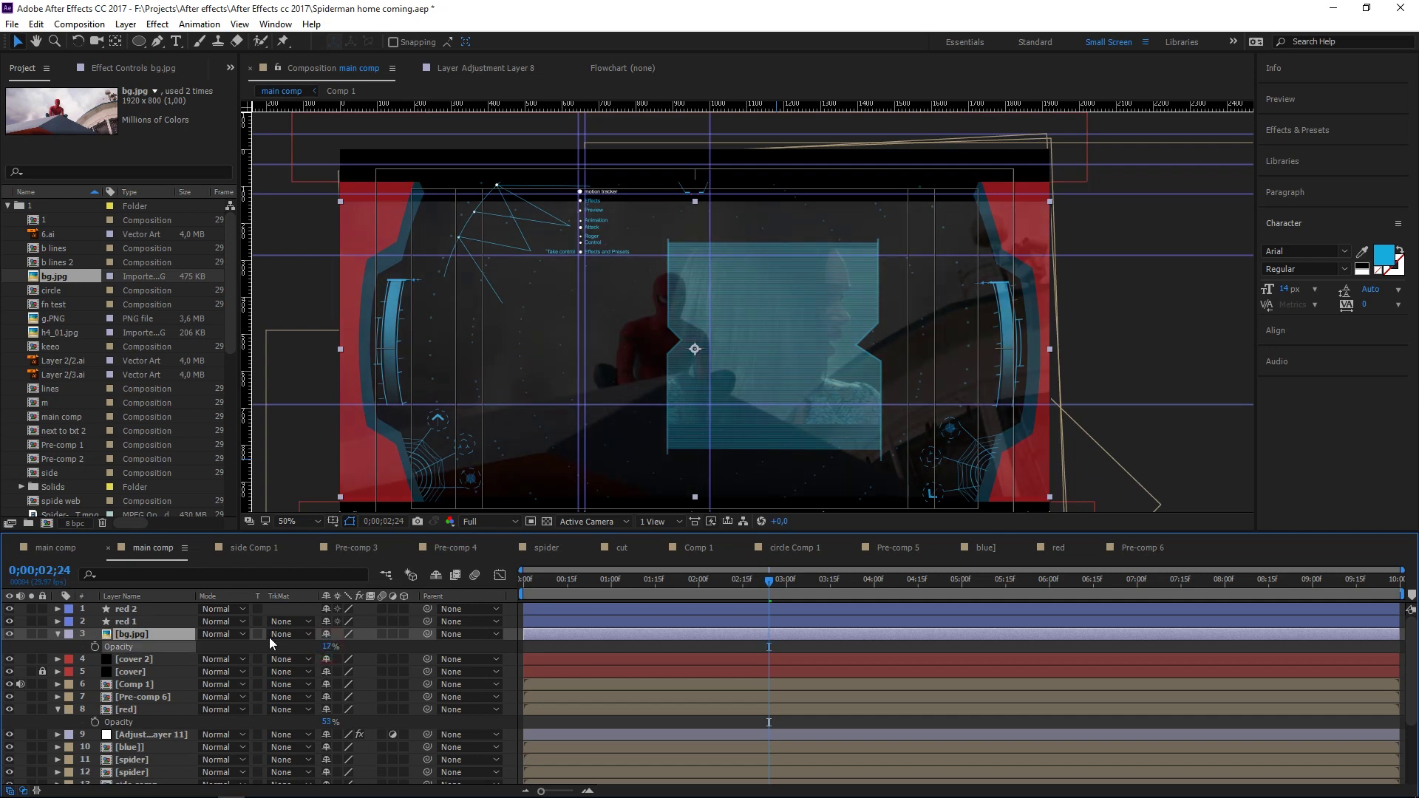
click(132, 710)
drag(134, 709, 157, 620)
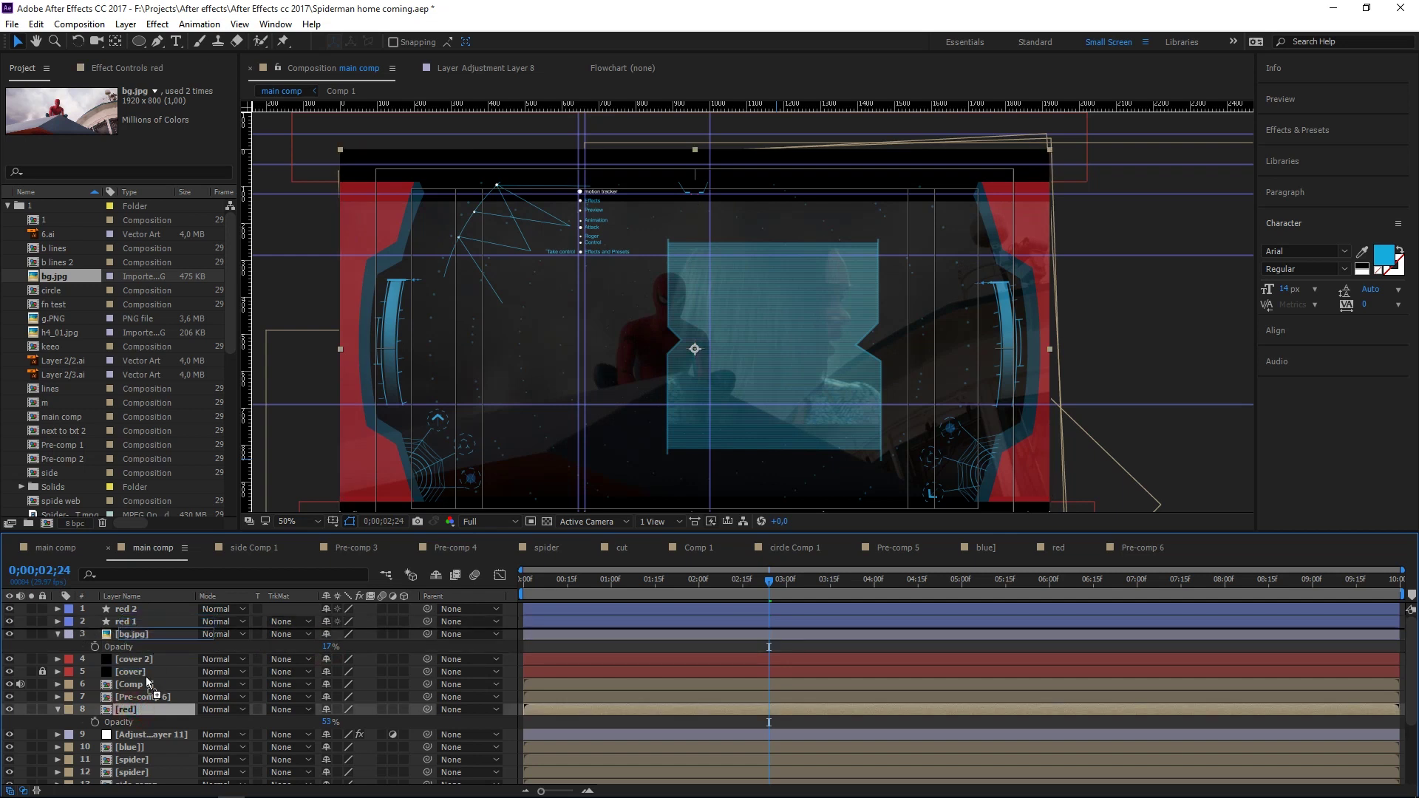
drag(157, 619, 141, 710)
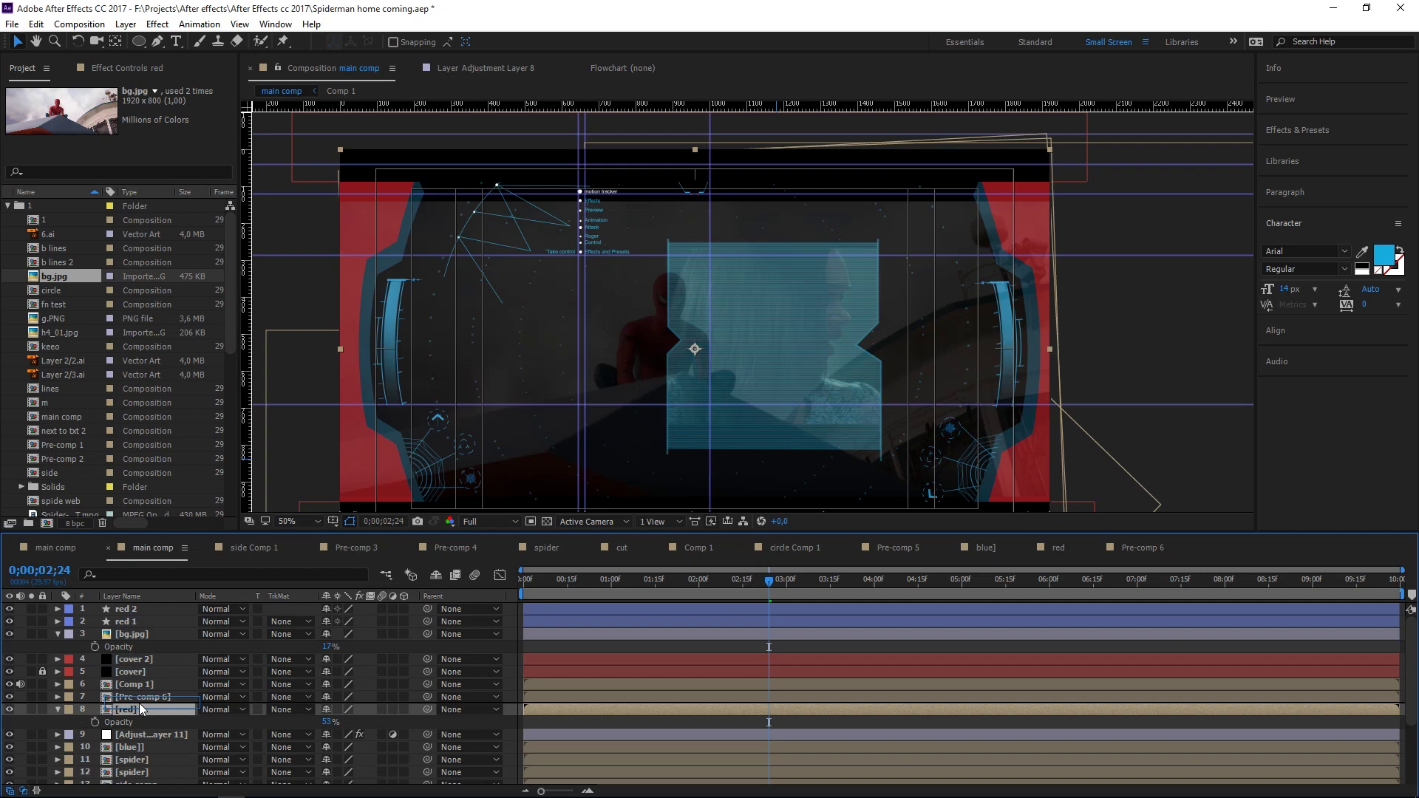
- Scale bg.jpg up to 118% and nudge it slightly up and right in the viewer
click(131, 636)
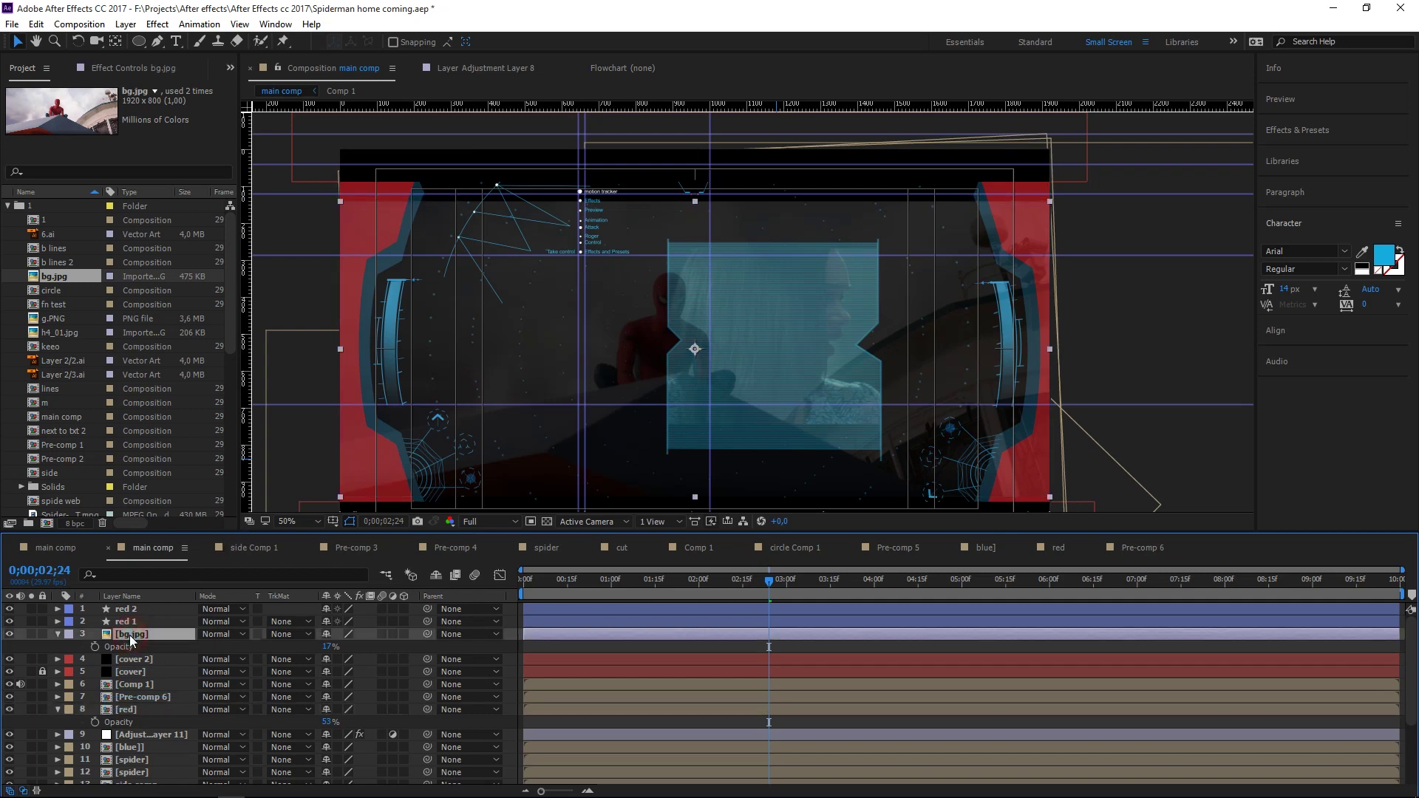
key(s)
drag(379, 647, 419, 473)
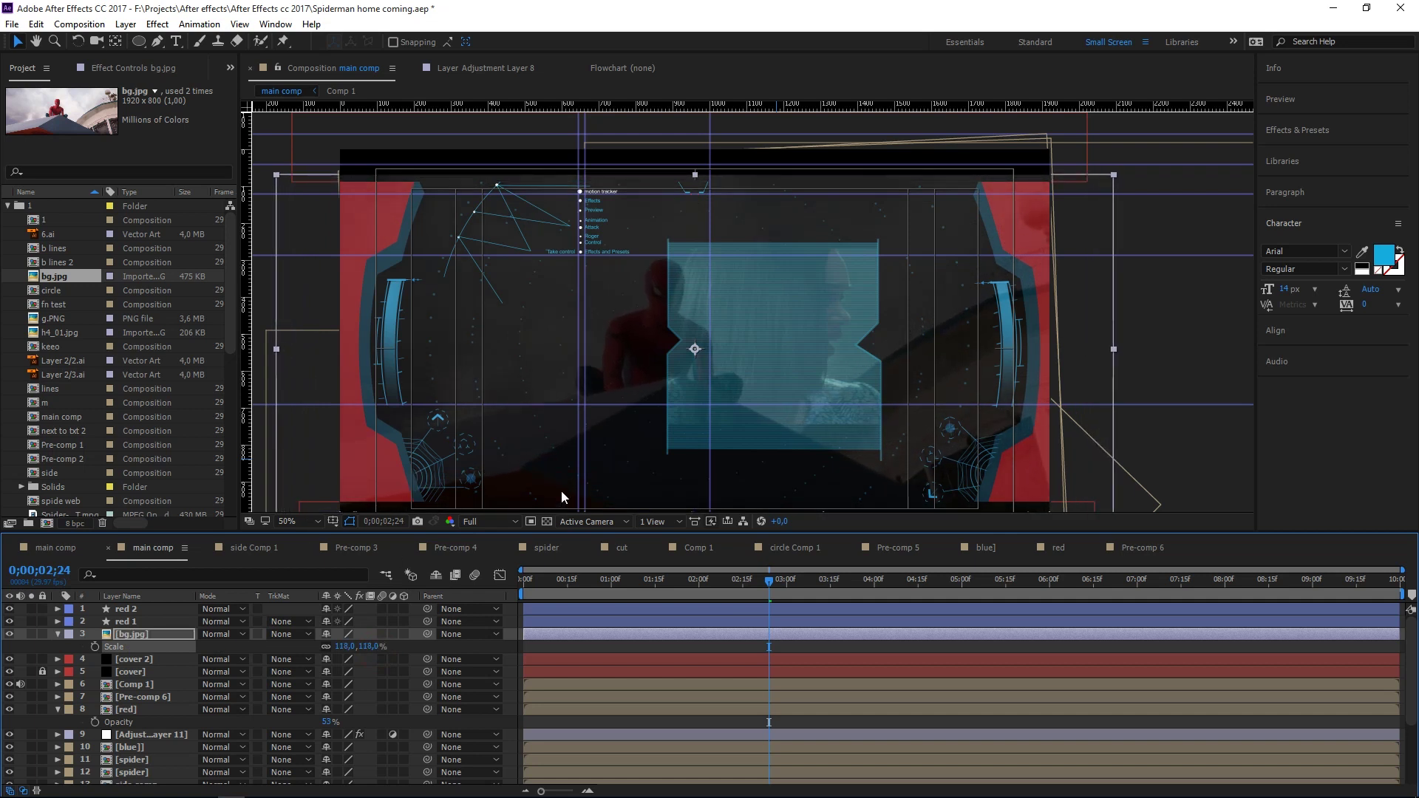
drag(636, 453, 642, 443)
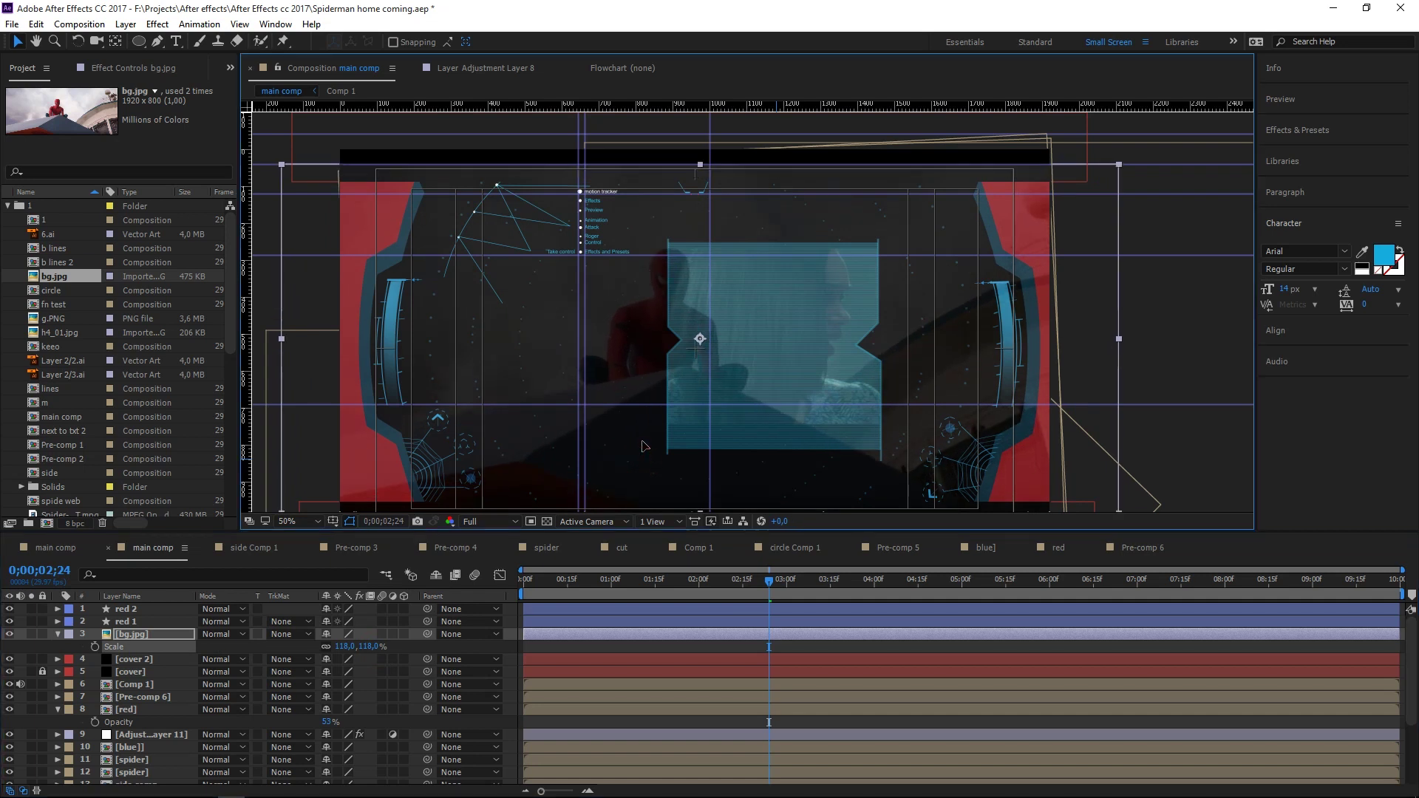